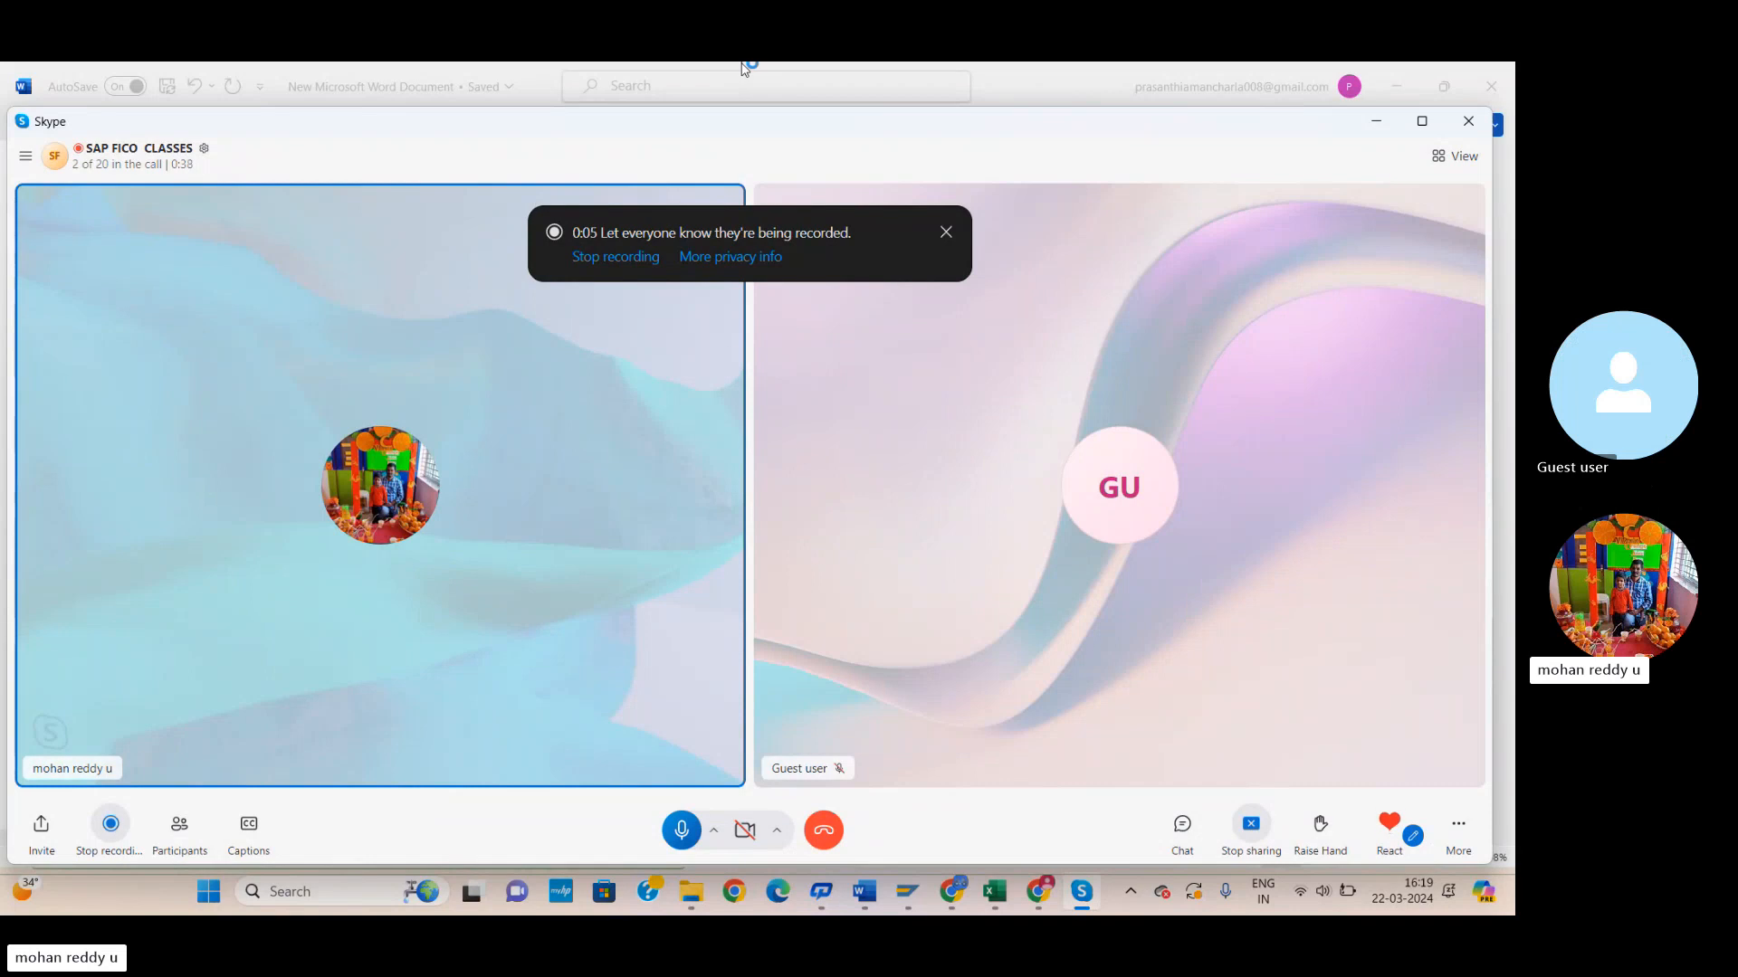
Switch to the Word document and examine the Golden Rules of Accounting table with its real, personal and nominal account rules and examples.
{"action": "left_click", "coordinate": [1002, 910]}
{"action": "left_click", "coordinate": [865, 892]}
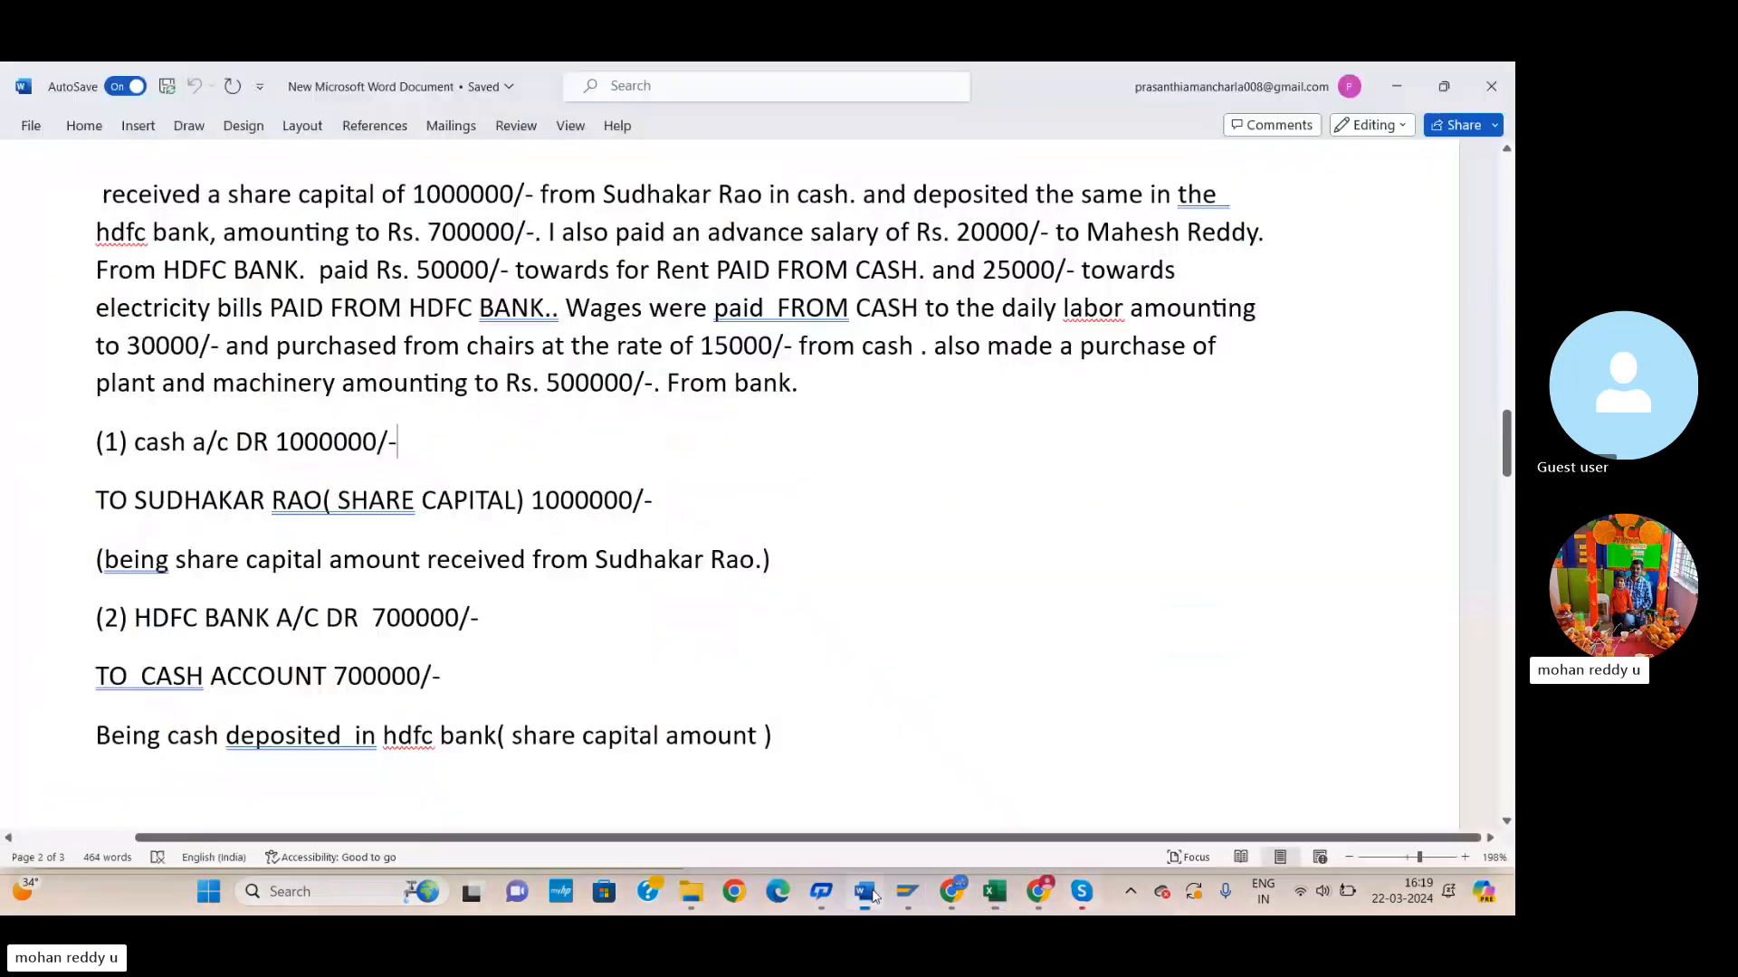
{"action": "scroll", "coordinate": [1057, 512], "scroll_direction": "up", "scroll_amount": 5}
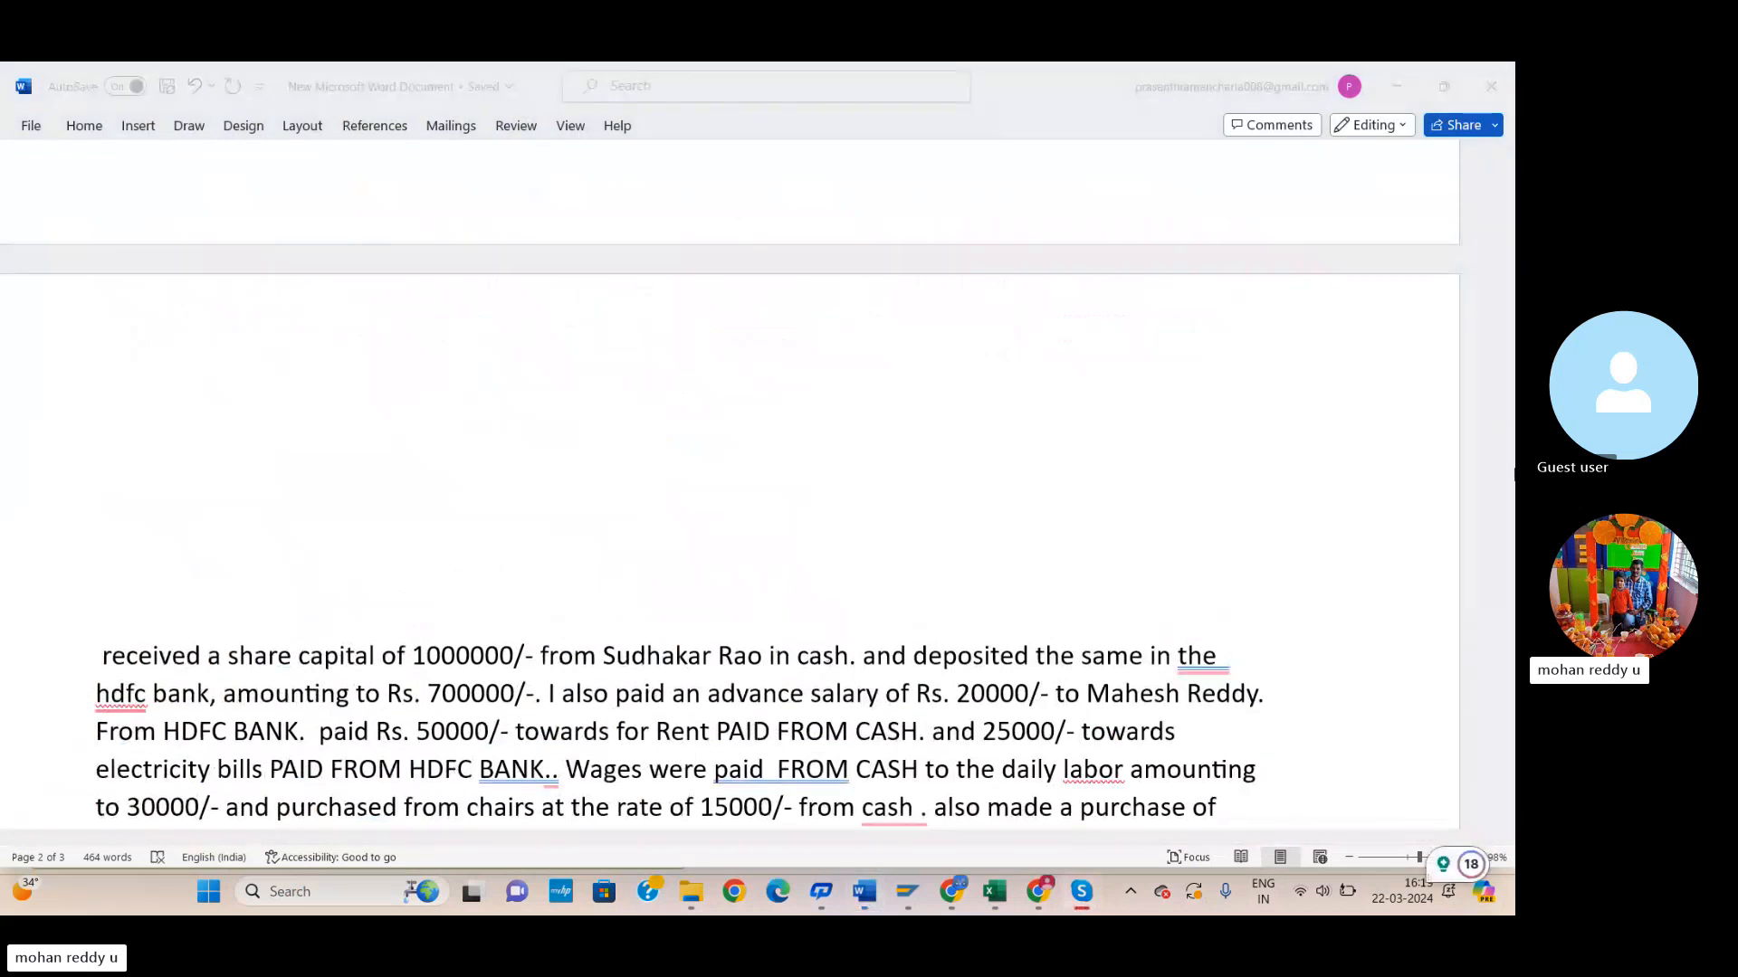
{"action": "scroll", "coordinate": [1017, 474], "scroll_direction": "up", "scroll_amount": 2}
{"action": "scroll", "coordinate": [1020, 469], "scroll_direction": "up", "scroll_amount": 12}
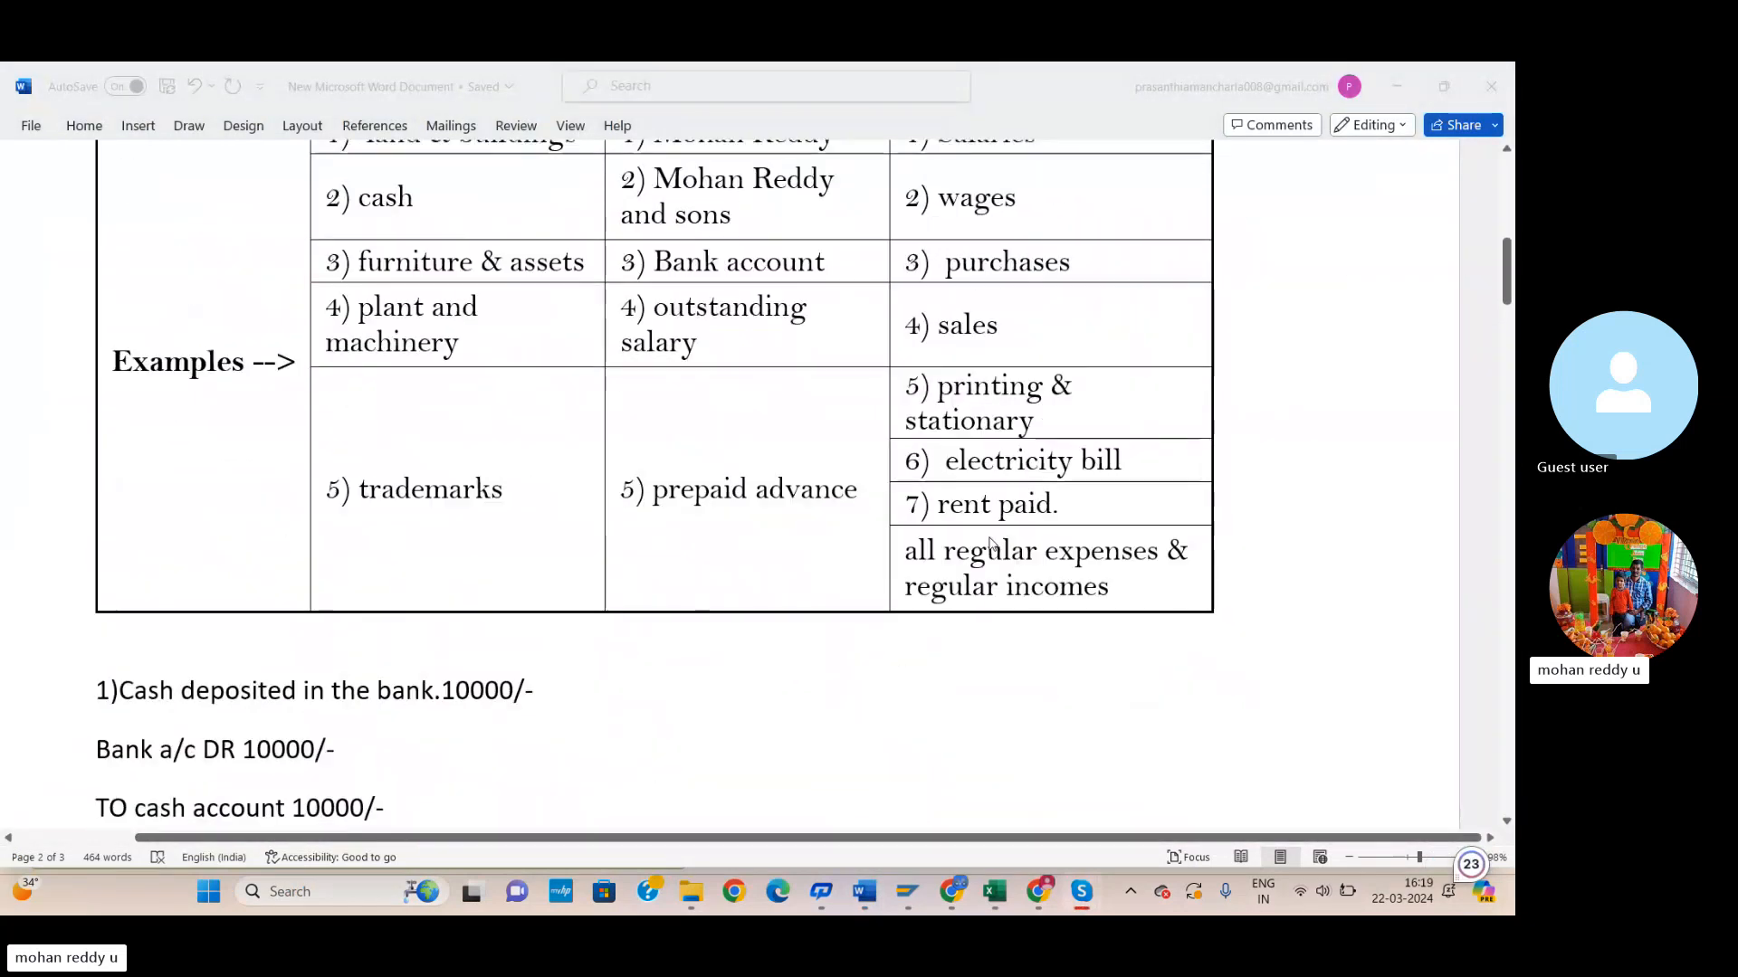
{"action": "scroll", "coordinate": [986, 544], "scroll_direction": "up", "scroll_amount": 5}
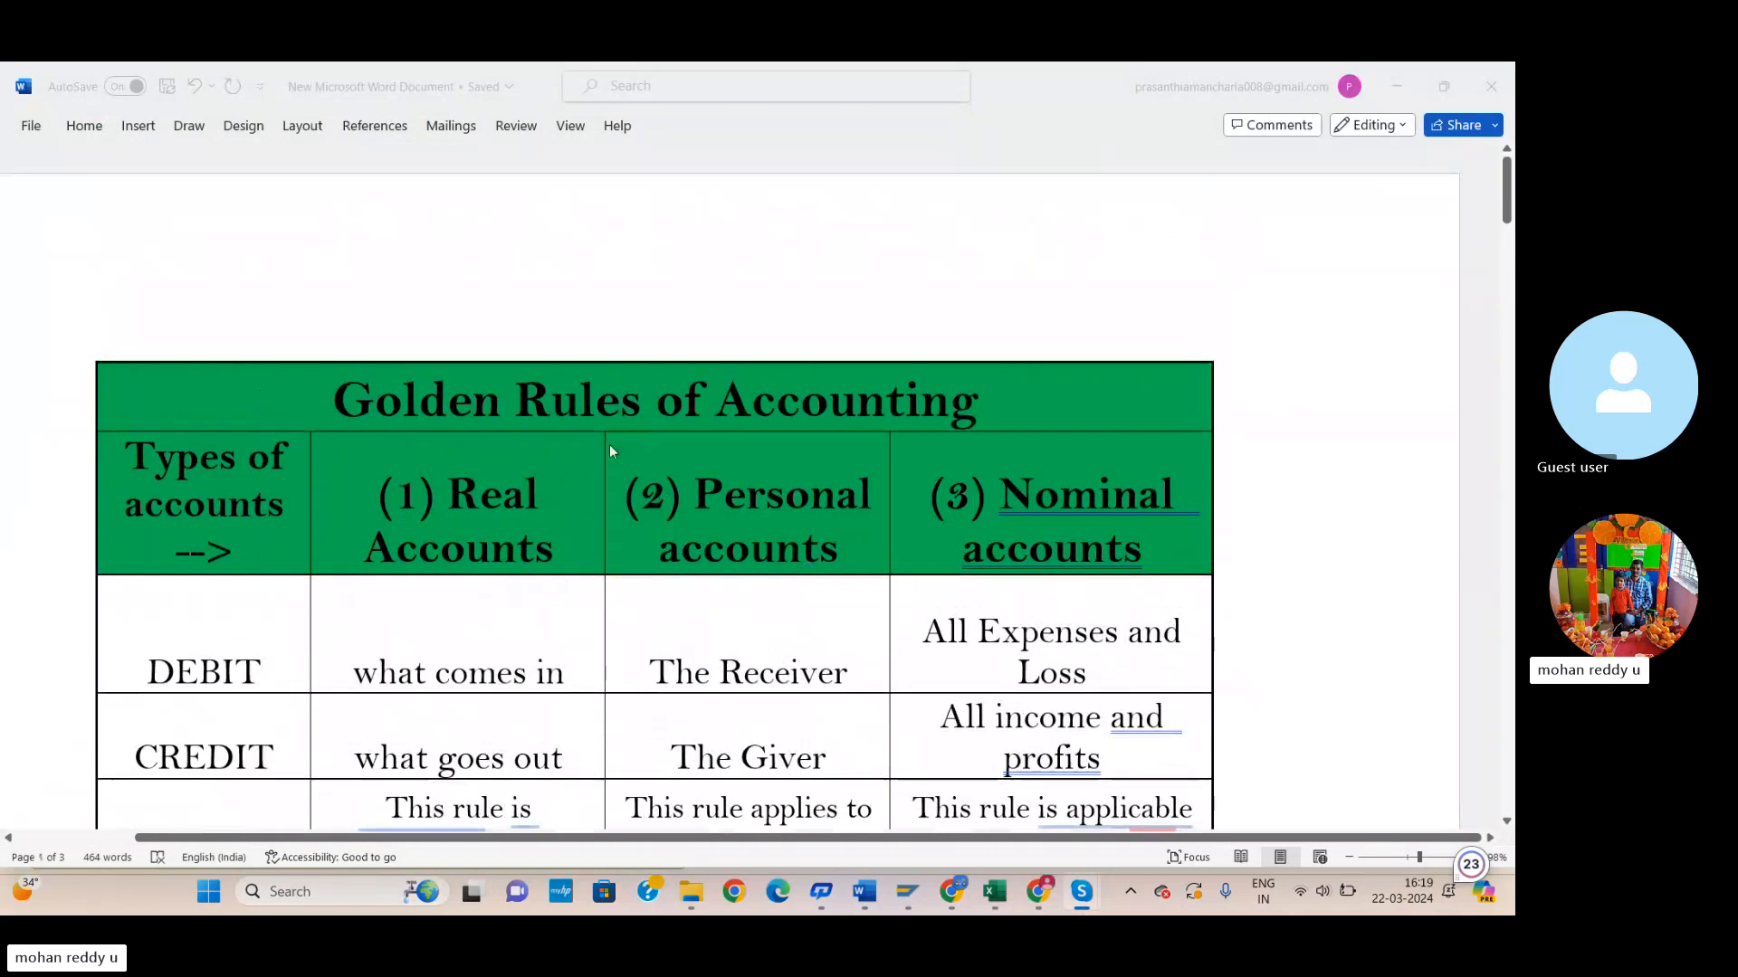
{"action": "scroll", "coordinate": [633, 489], "scroll_direction": "down", "scroll_amount": 3}
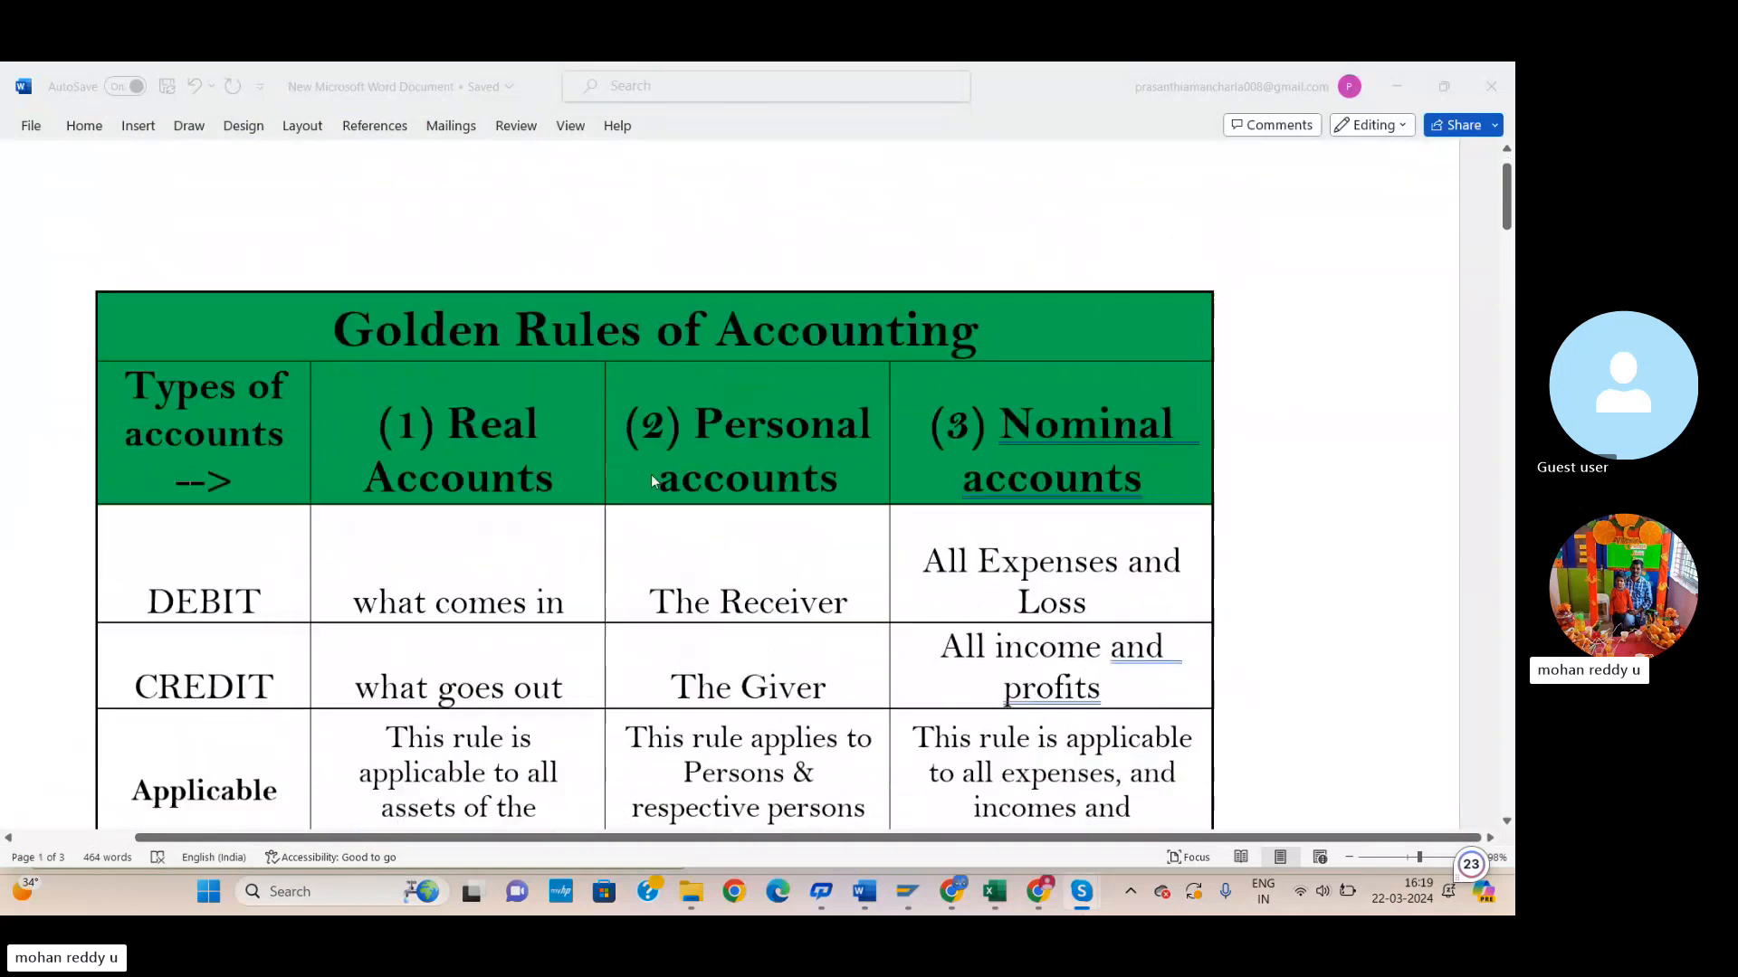
{"action": "scroll", "coordinate": [665, 502], "scroll_direction": "down", "scroll_amount": 12}
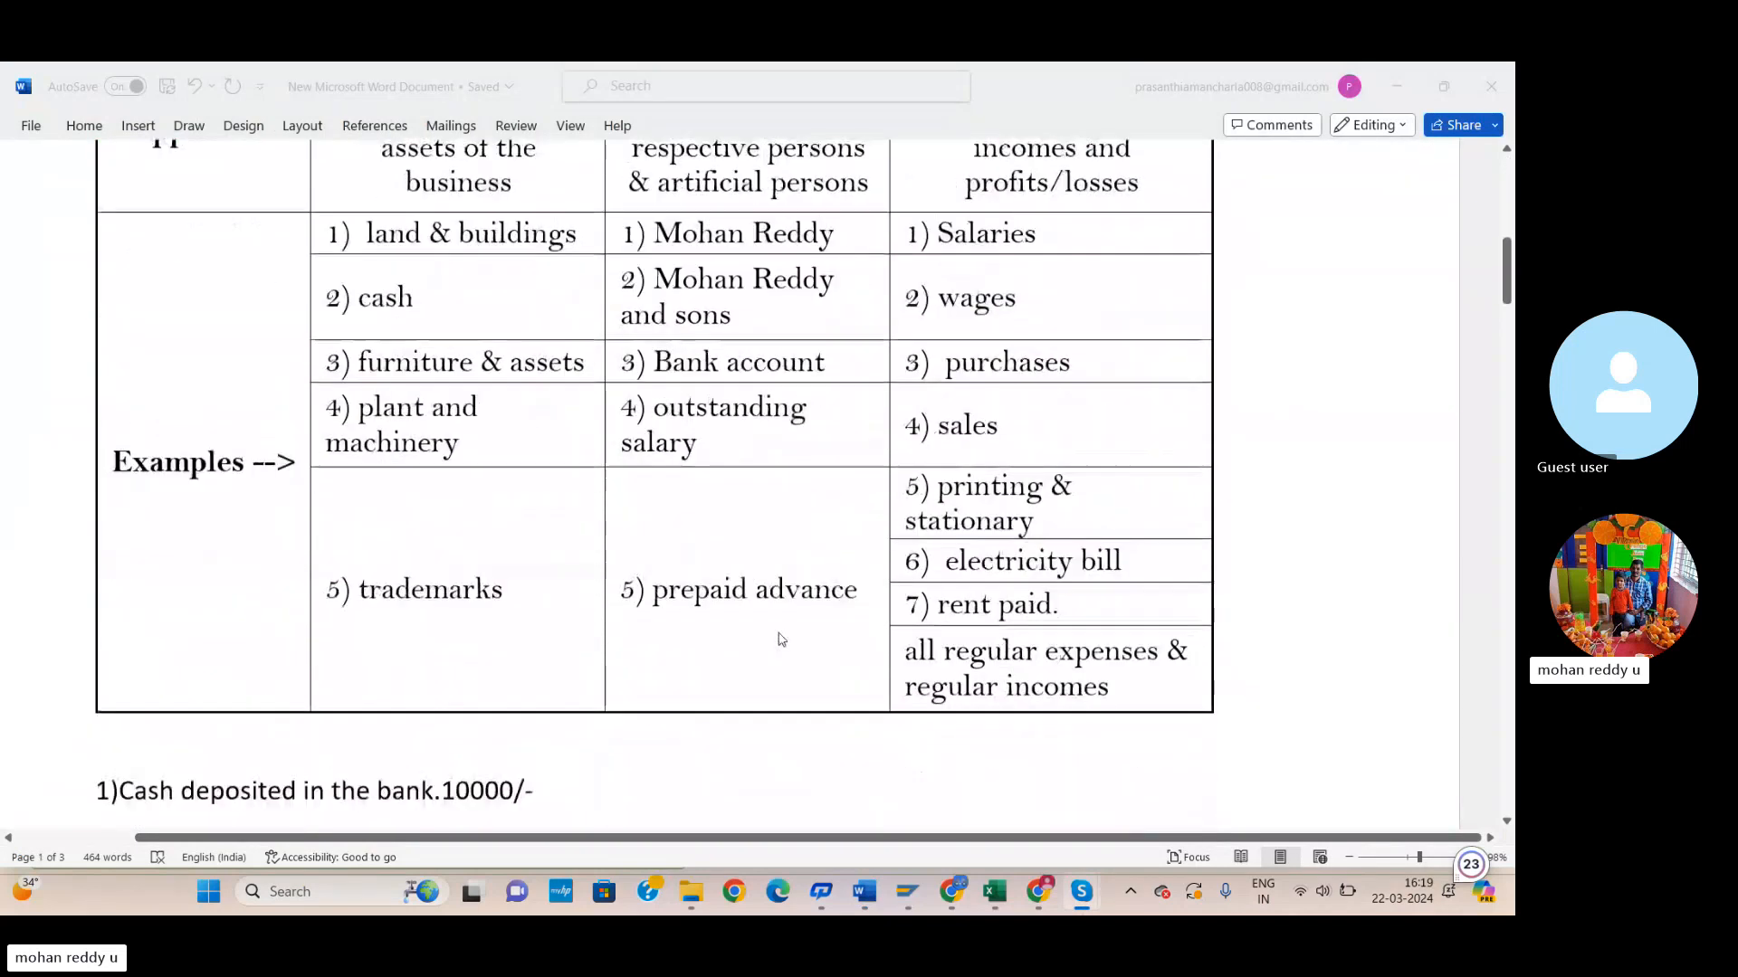
{"action": "scroll", "coordinate": [781, 637], "scroll_direction": "down", "scroll_amount": 8}
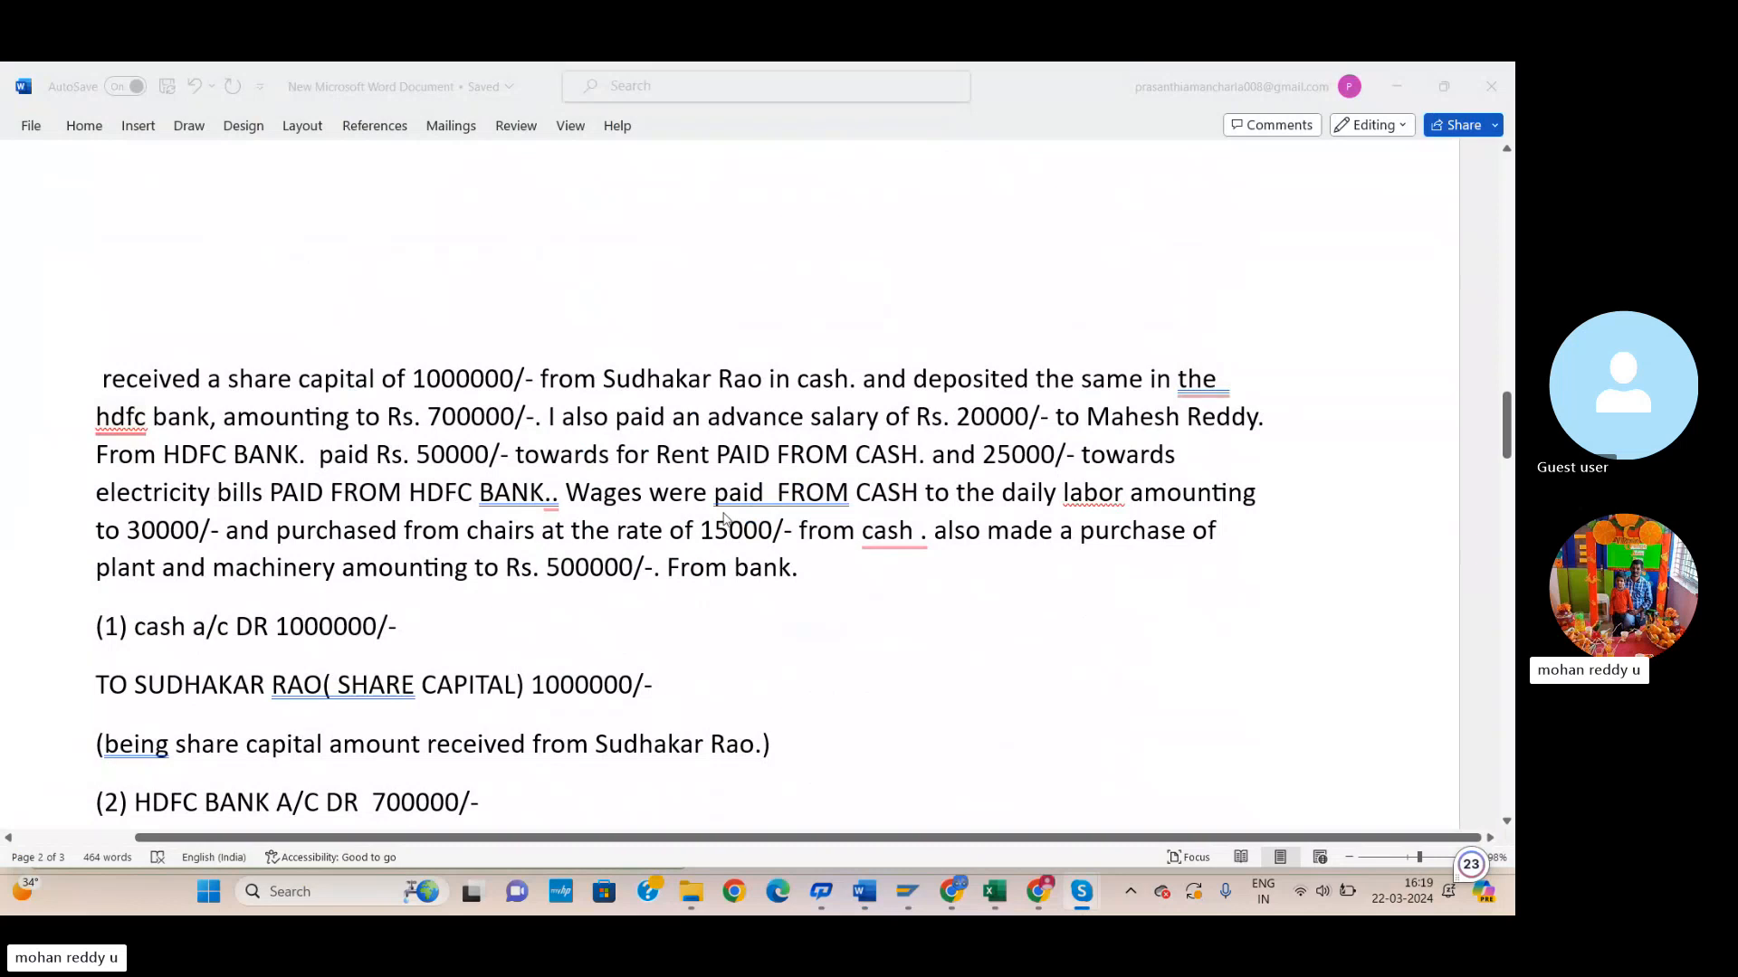
{"action": "scroll", "coordinate": [724, 518], "scroll_direction": "up", "scroll_amount": 10}
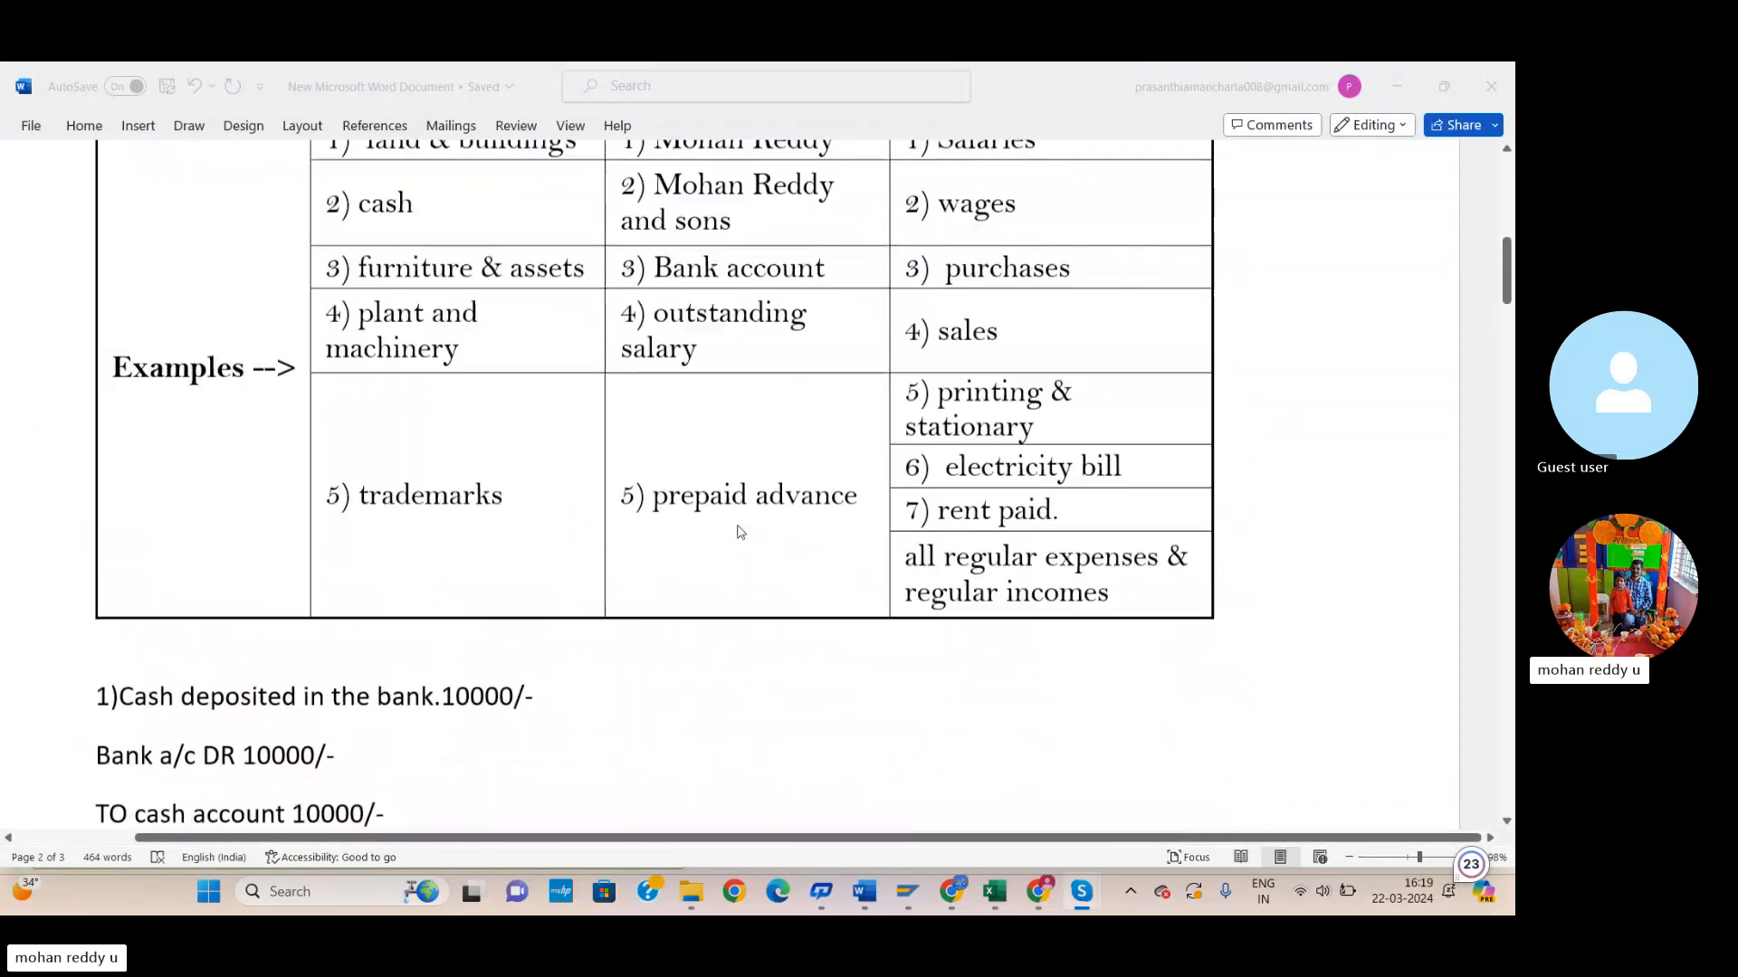
{"action": "scroll", "coordinate": [737, 532], "scroll_direction": "up", "scroll_amount": 7}
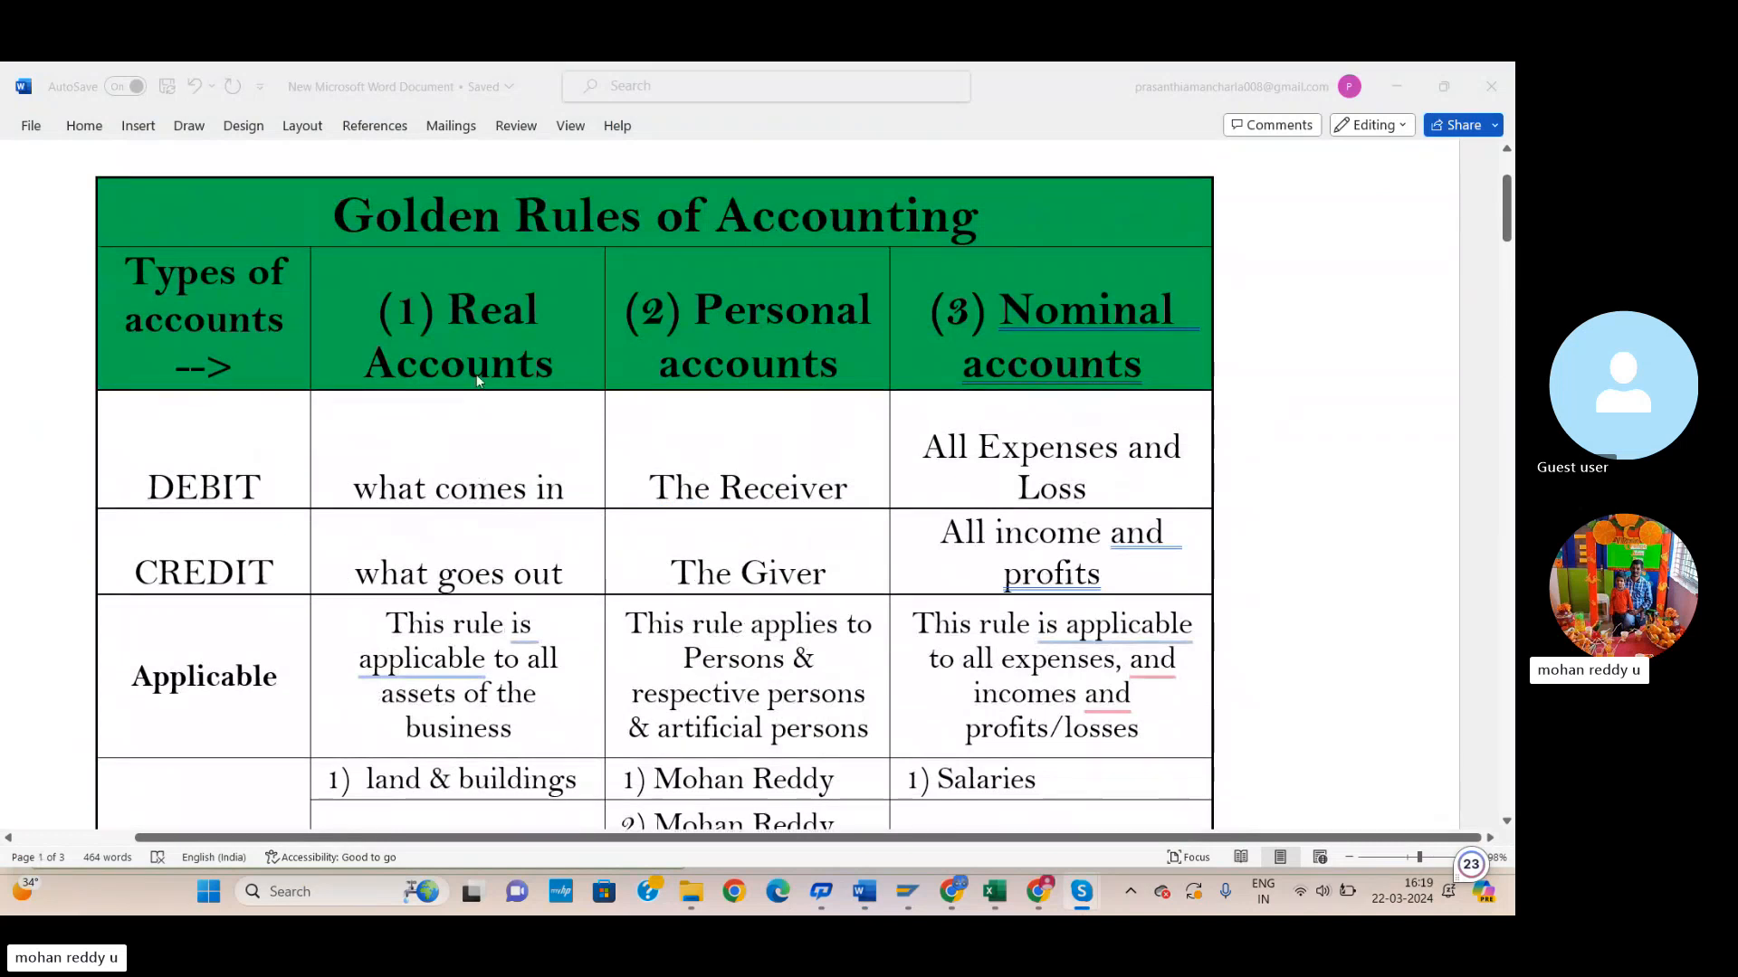
Read through the sample journal entries, the share capital transaction paragraph and the numbered entries beneath it.
{"action": "scroll", "coordinate": [619, 603], "scroll_direction": "down", "scroll_amount": 10}
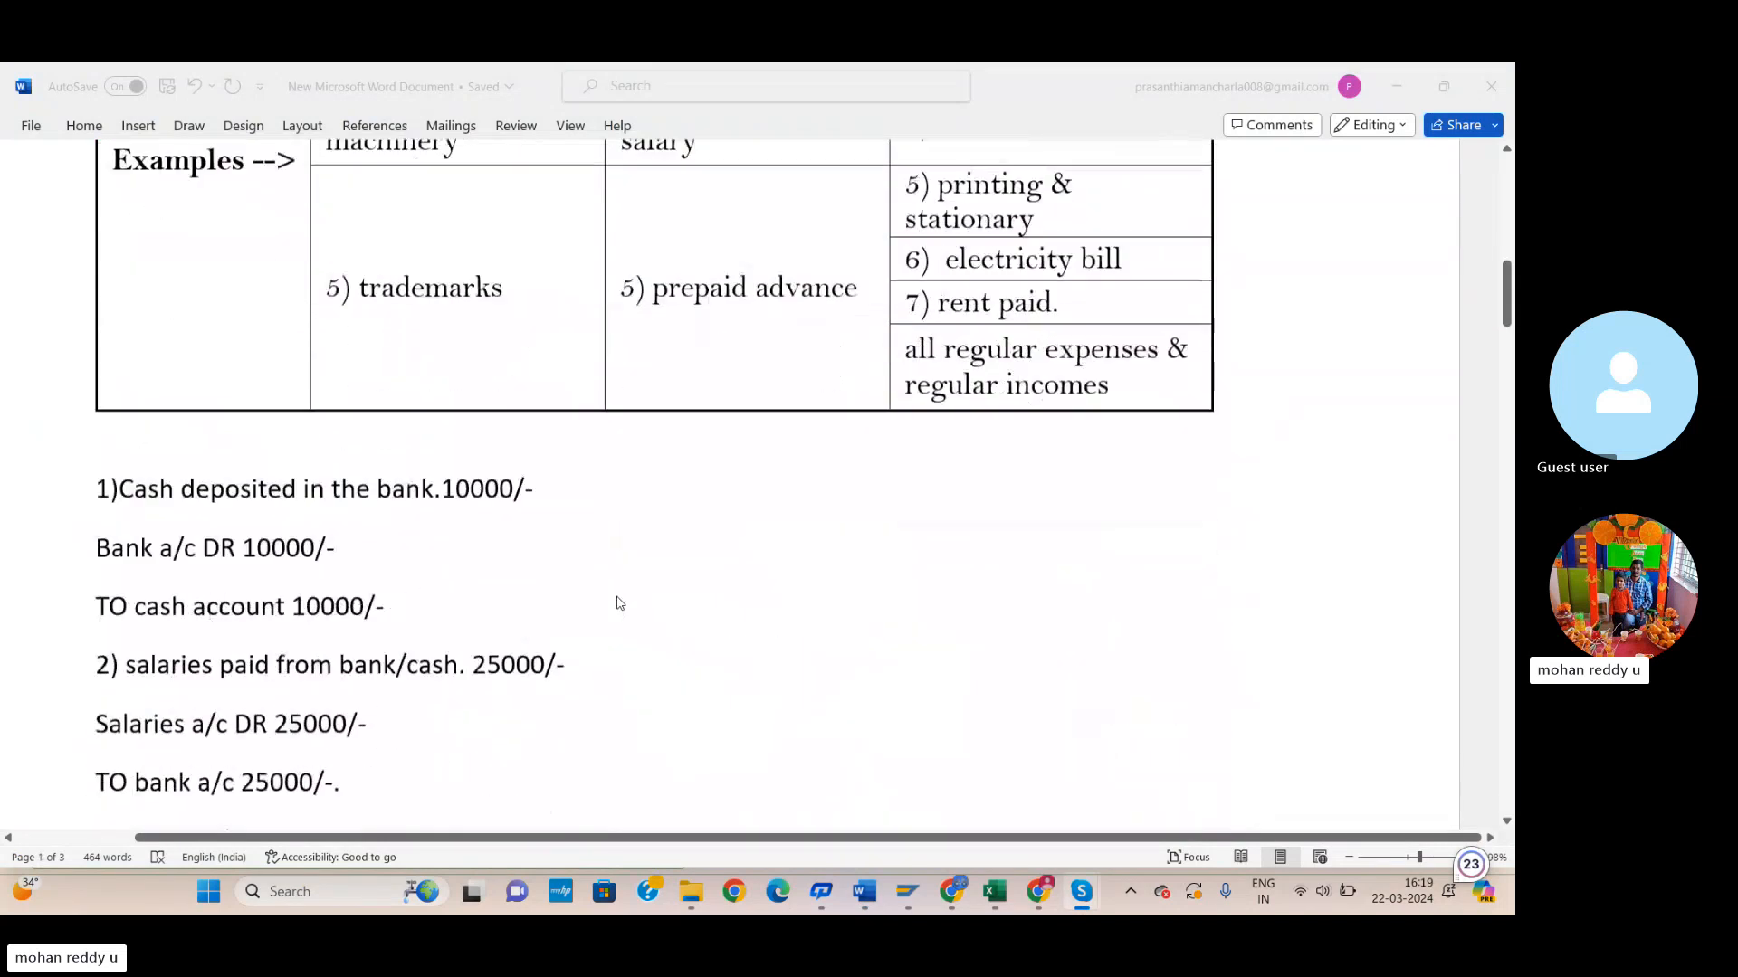
{"action": "scroll", "coordinate": [660, 497], "scroll_direction": "up", "scroll_amount": 4}
{"action": "scroll", "coordinate": [647, 543], "scroll_direction": "down", "scroll_amount": 4}
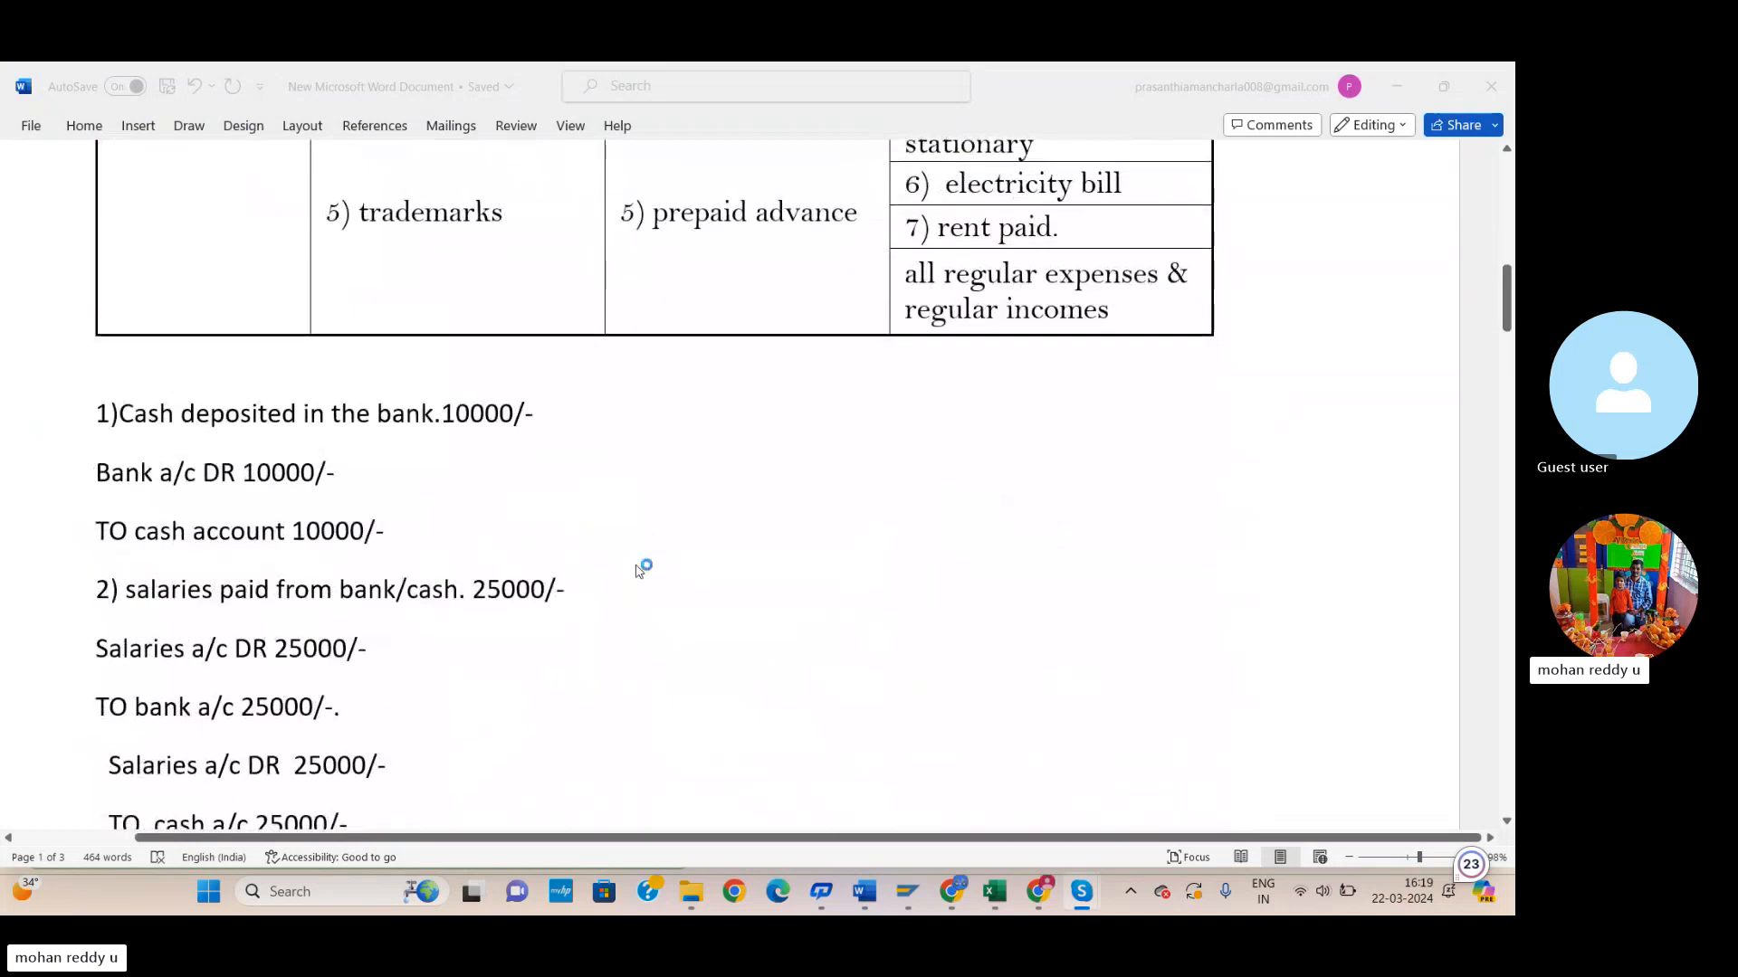
{"action": "scroll", "coordinate": [643, 568], "scroll_direction": "down", "scroll_amount": 15}
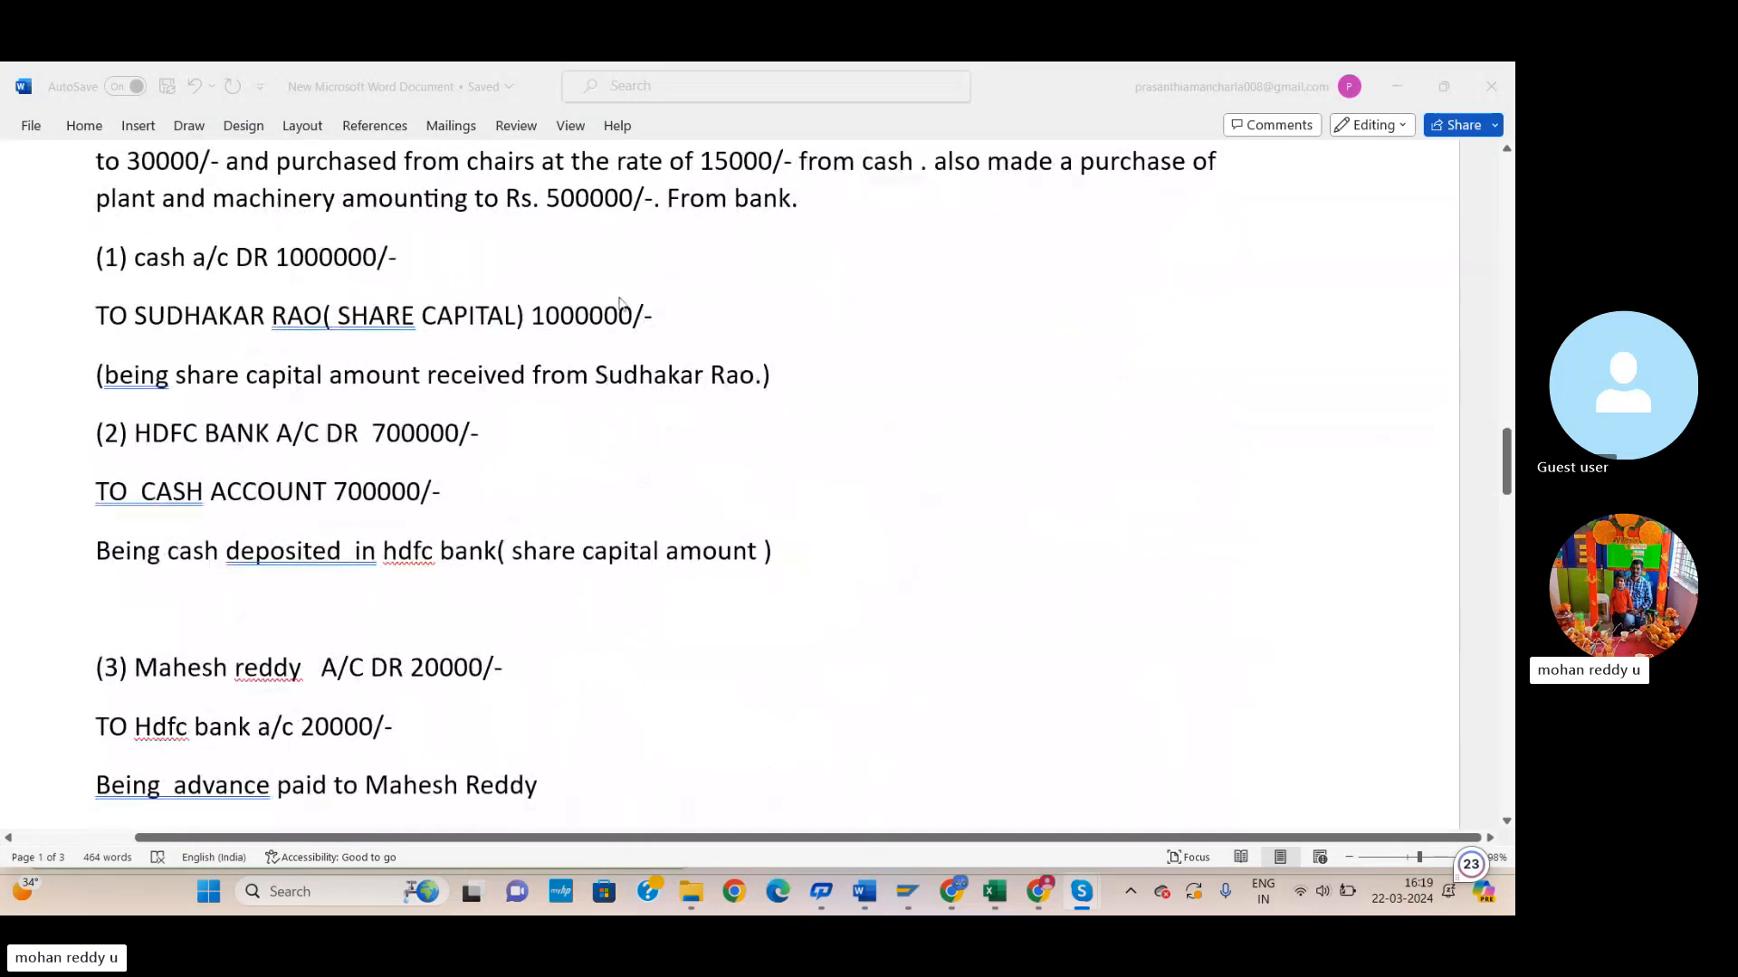
{"action": "scroll", "coordinate": [724, 326], "scroll_direction": "up", "scroll_amount": 2}
{"action": "scroll", "coordinate": [791, 342], "scroll_direction": "up", "scroll_amount": 1}
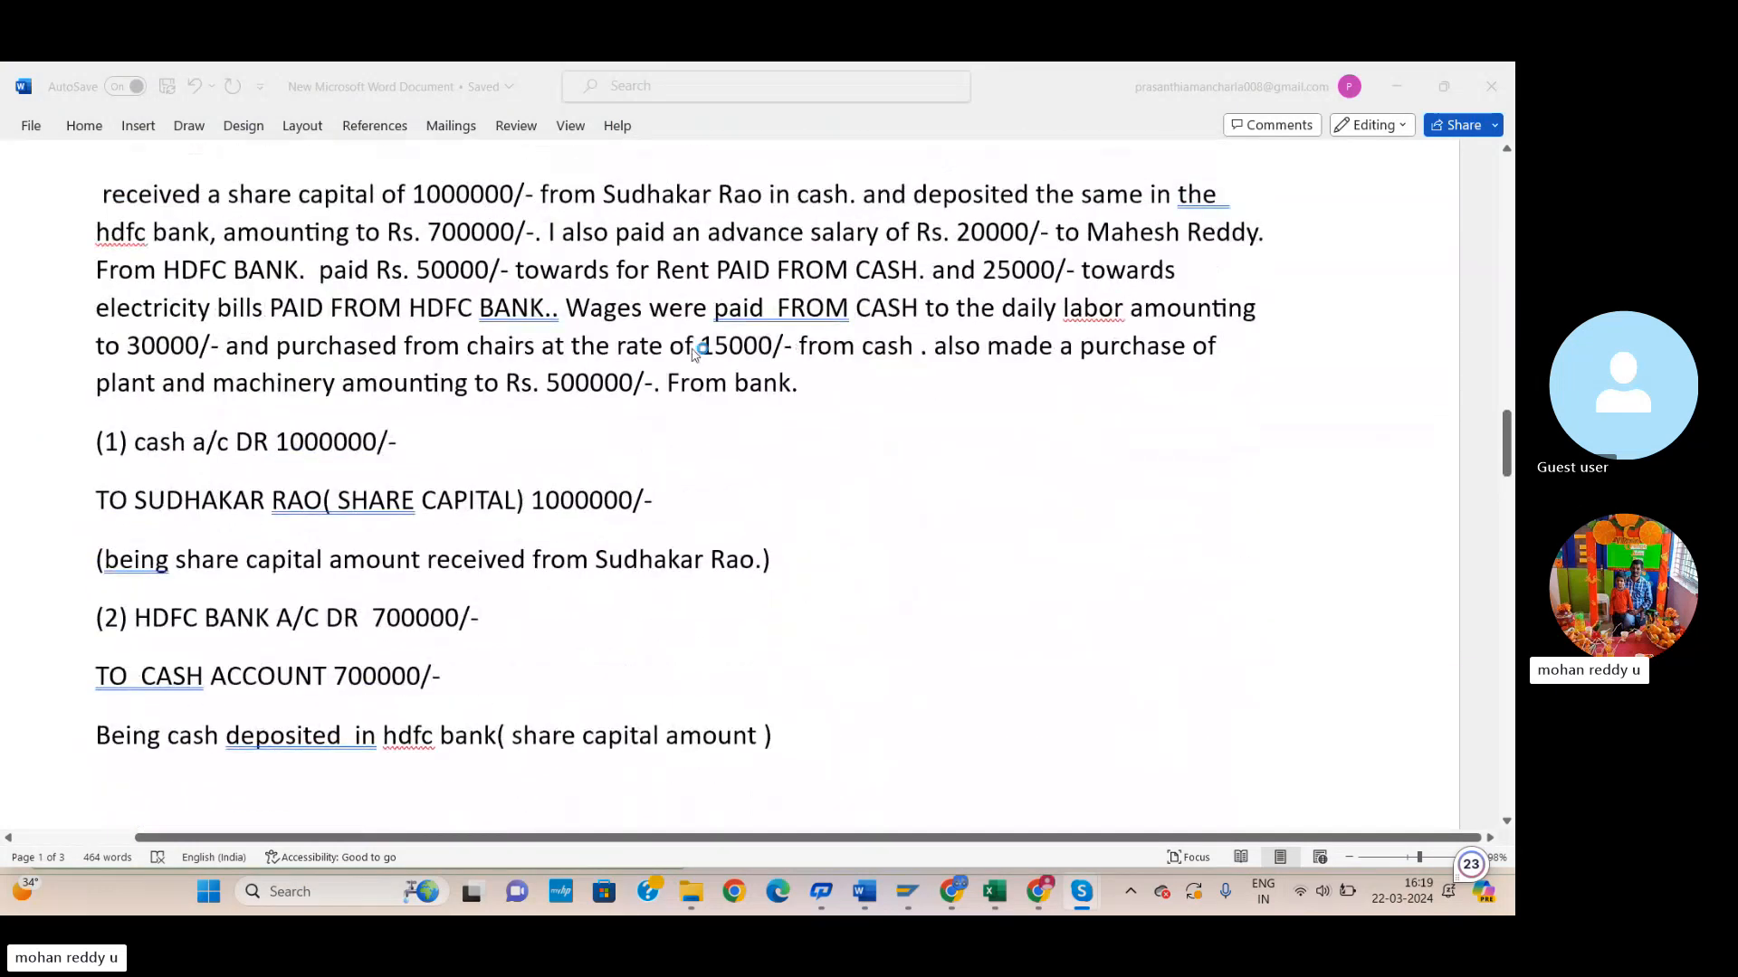
{"action": "scroll", "coordinate": [695, 353], "scroll_direction": "down", "scroll_amount": 12}
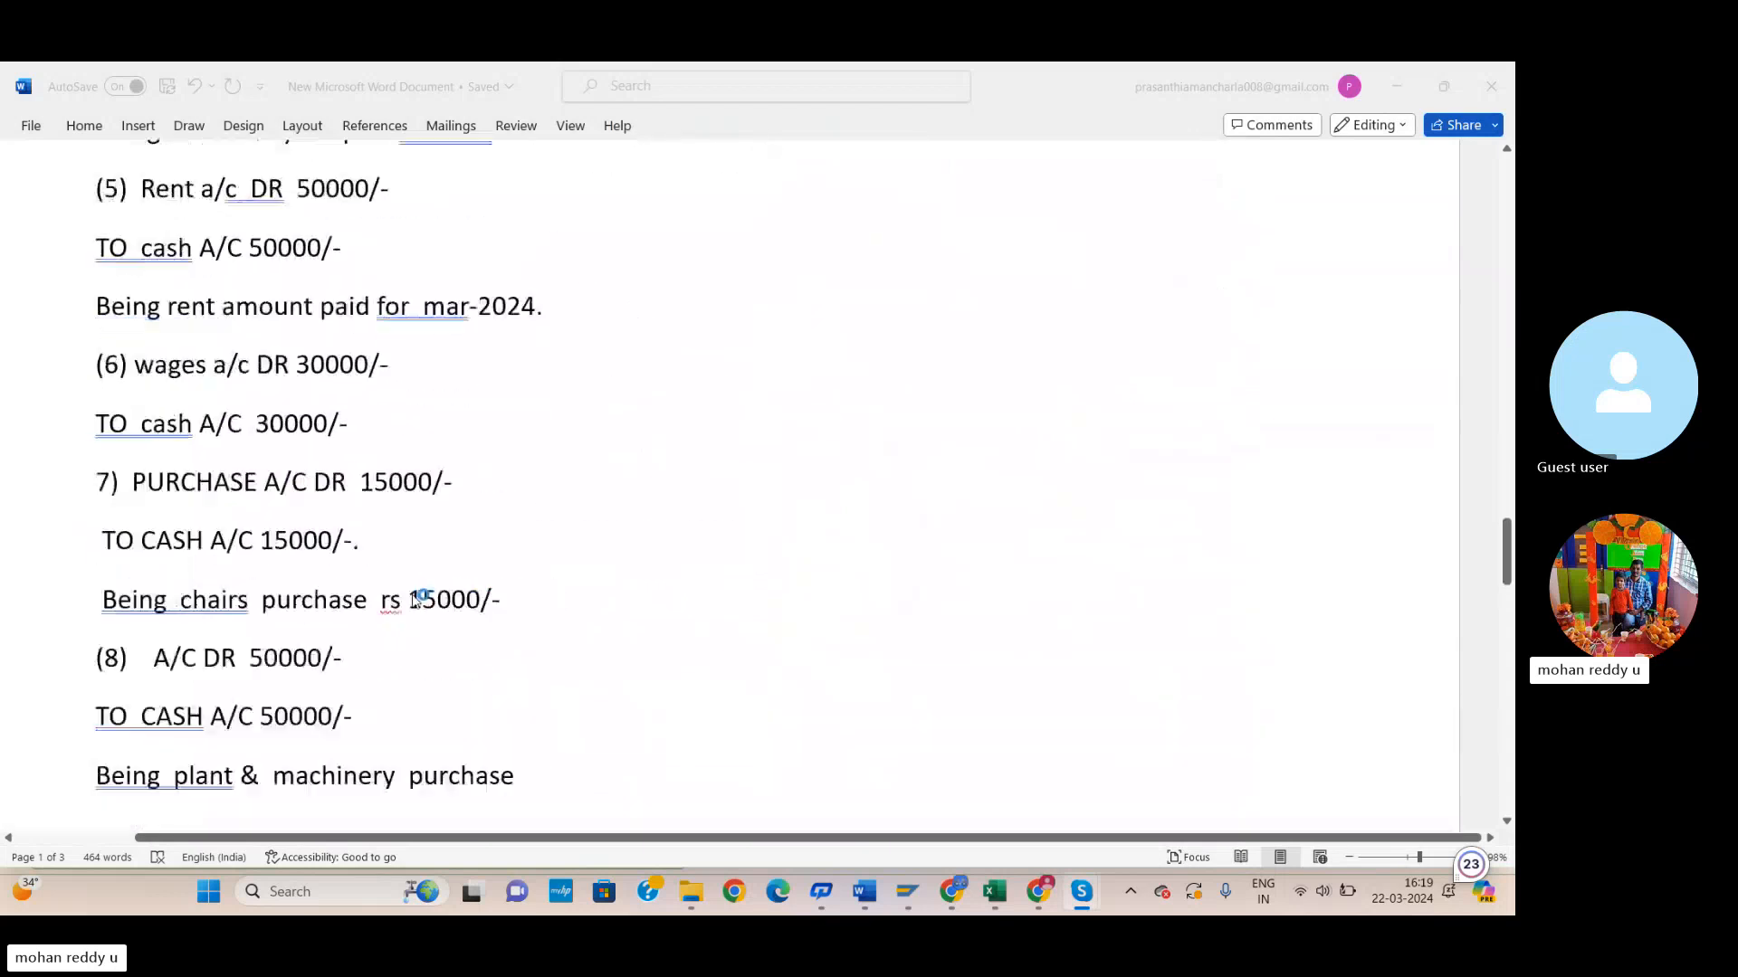
{"action": "scroll", "coordinate": [670, 489], "scroll_direction": "up", "scroll_amount": 12}
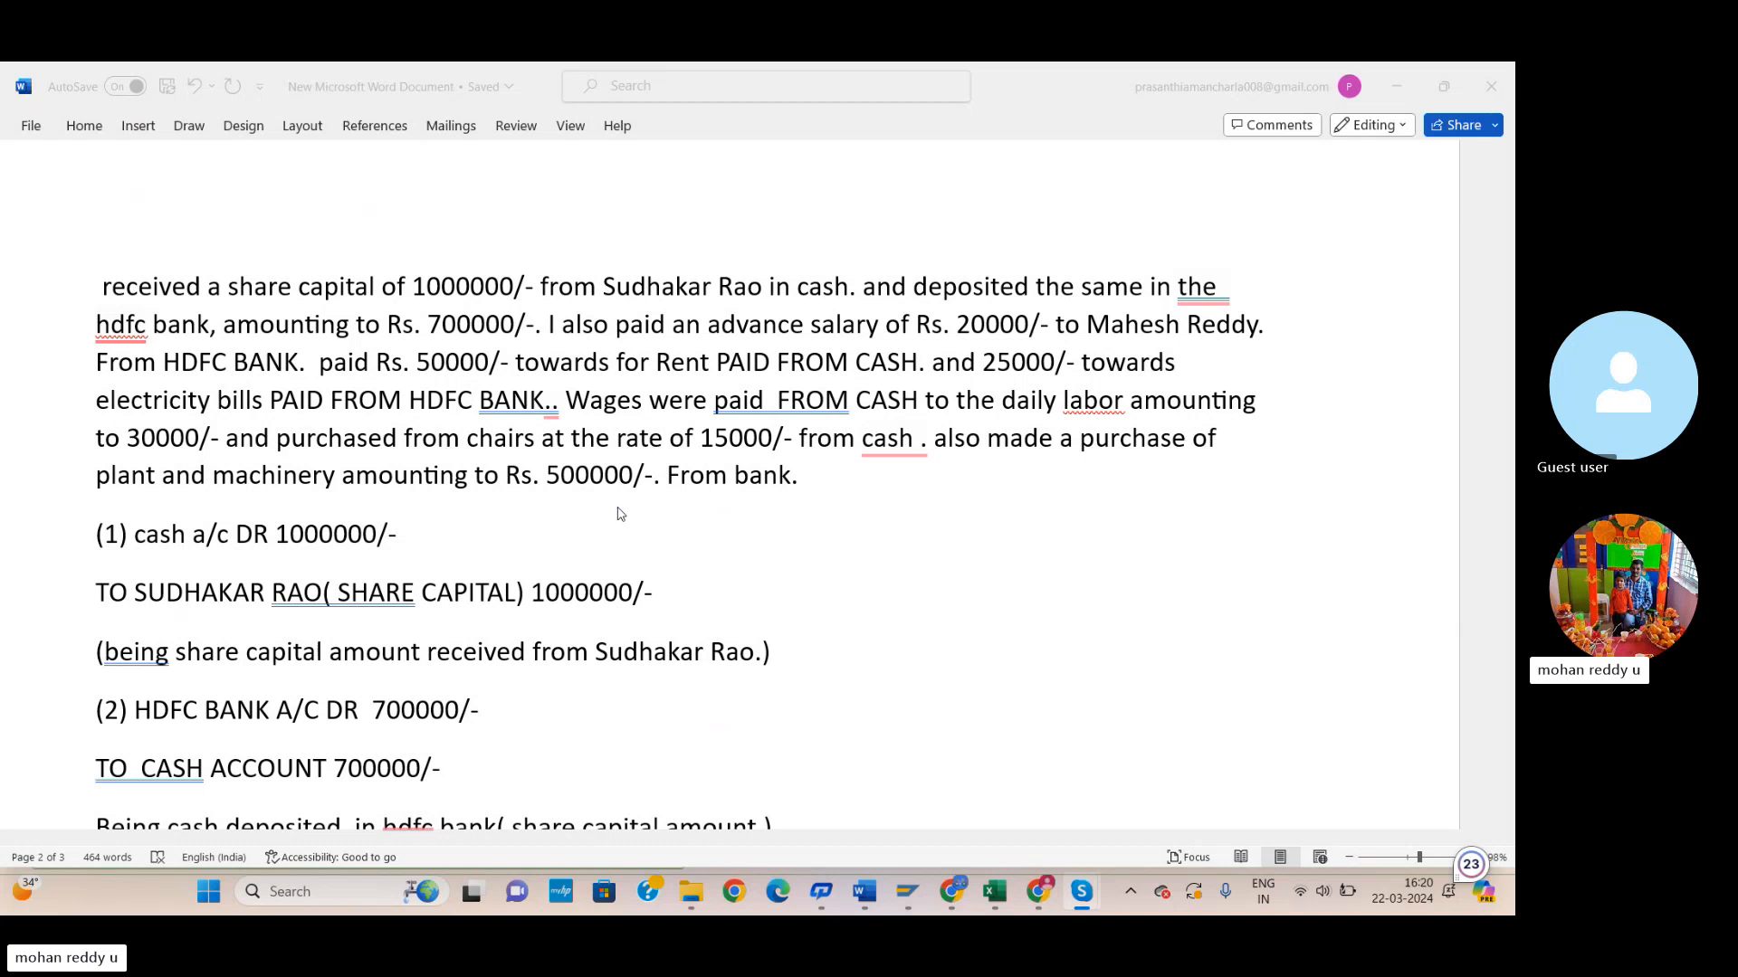
Change the payment source at the end of the transaction paragraph, for the plant and machinery purchase, to "From hdfc bank".
{"action": "right_click", "coordinate": [795, 484]}
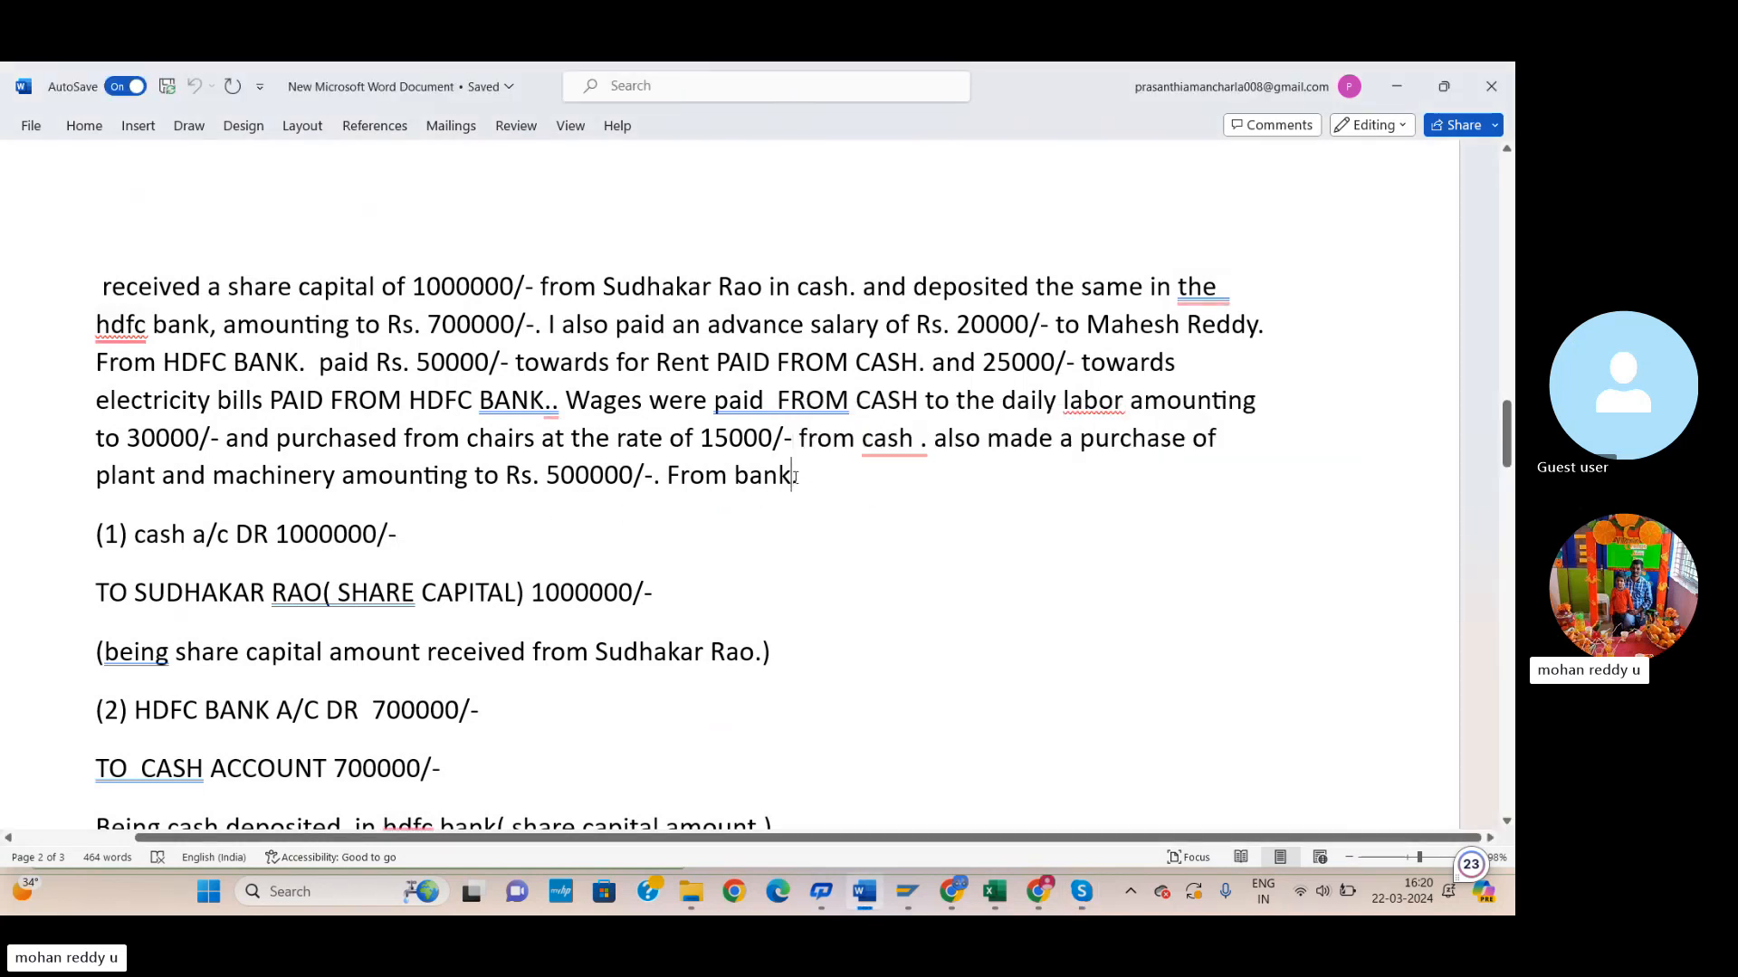
{"action": "type", "text": "hdfc ."}
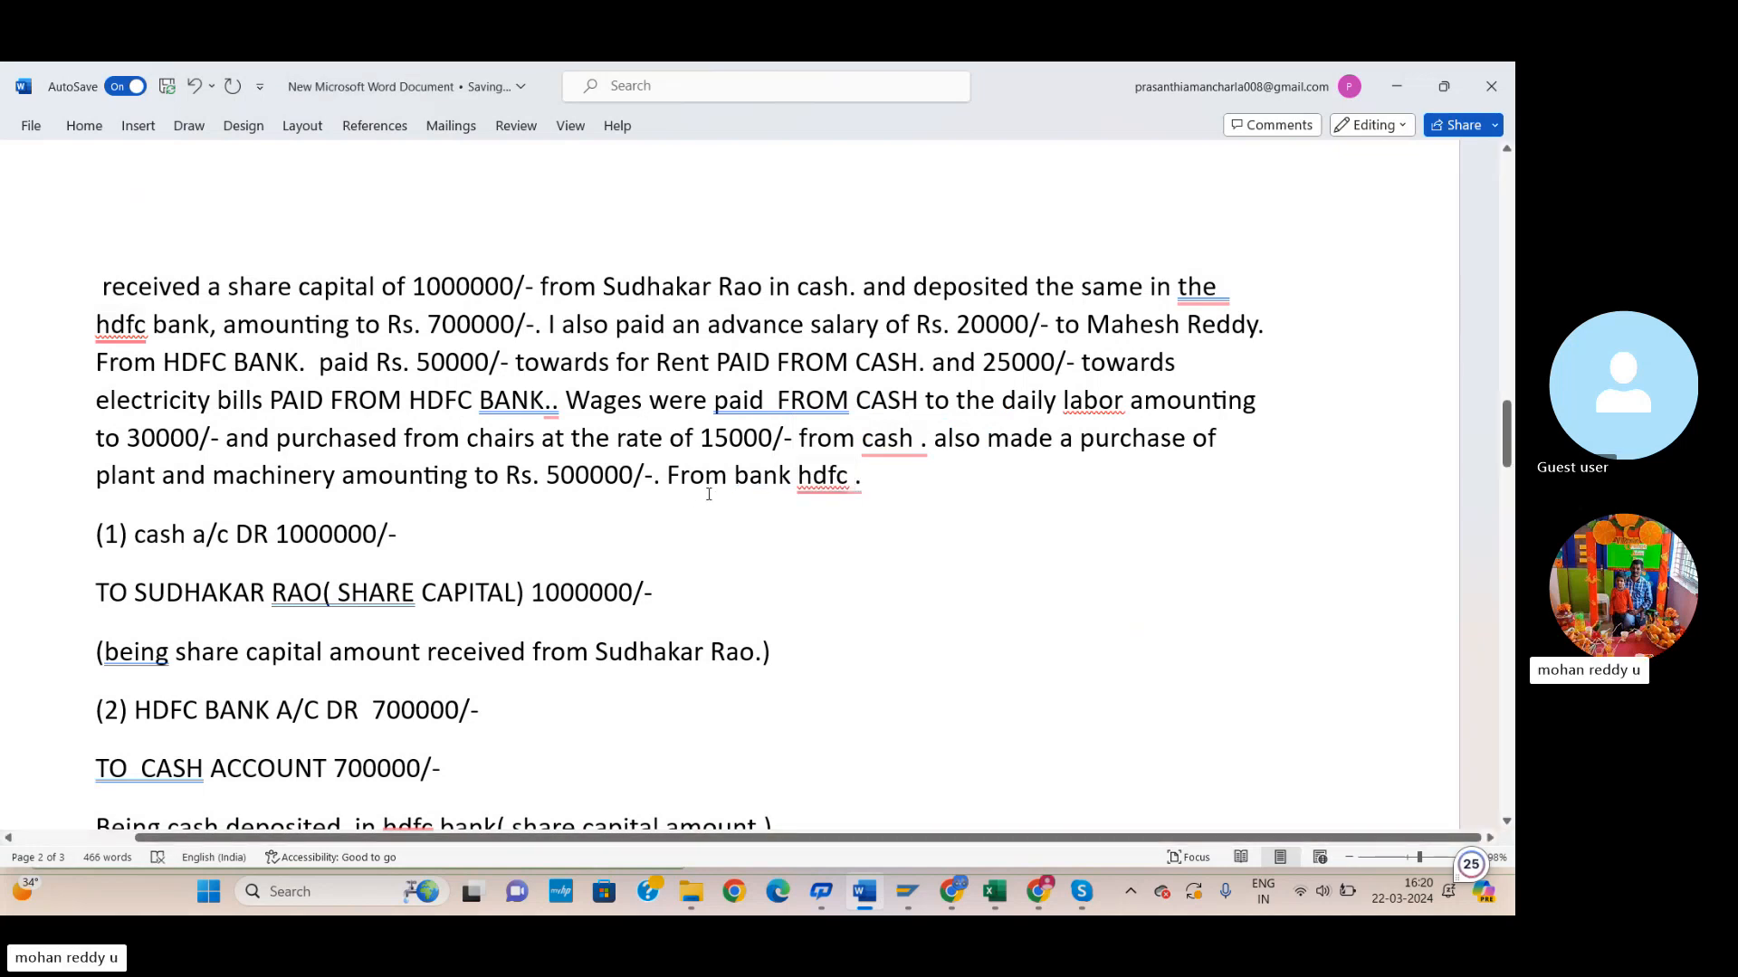
{"action": "left_click", "coordinate": [735, 473]}
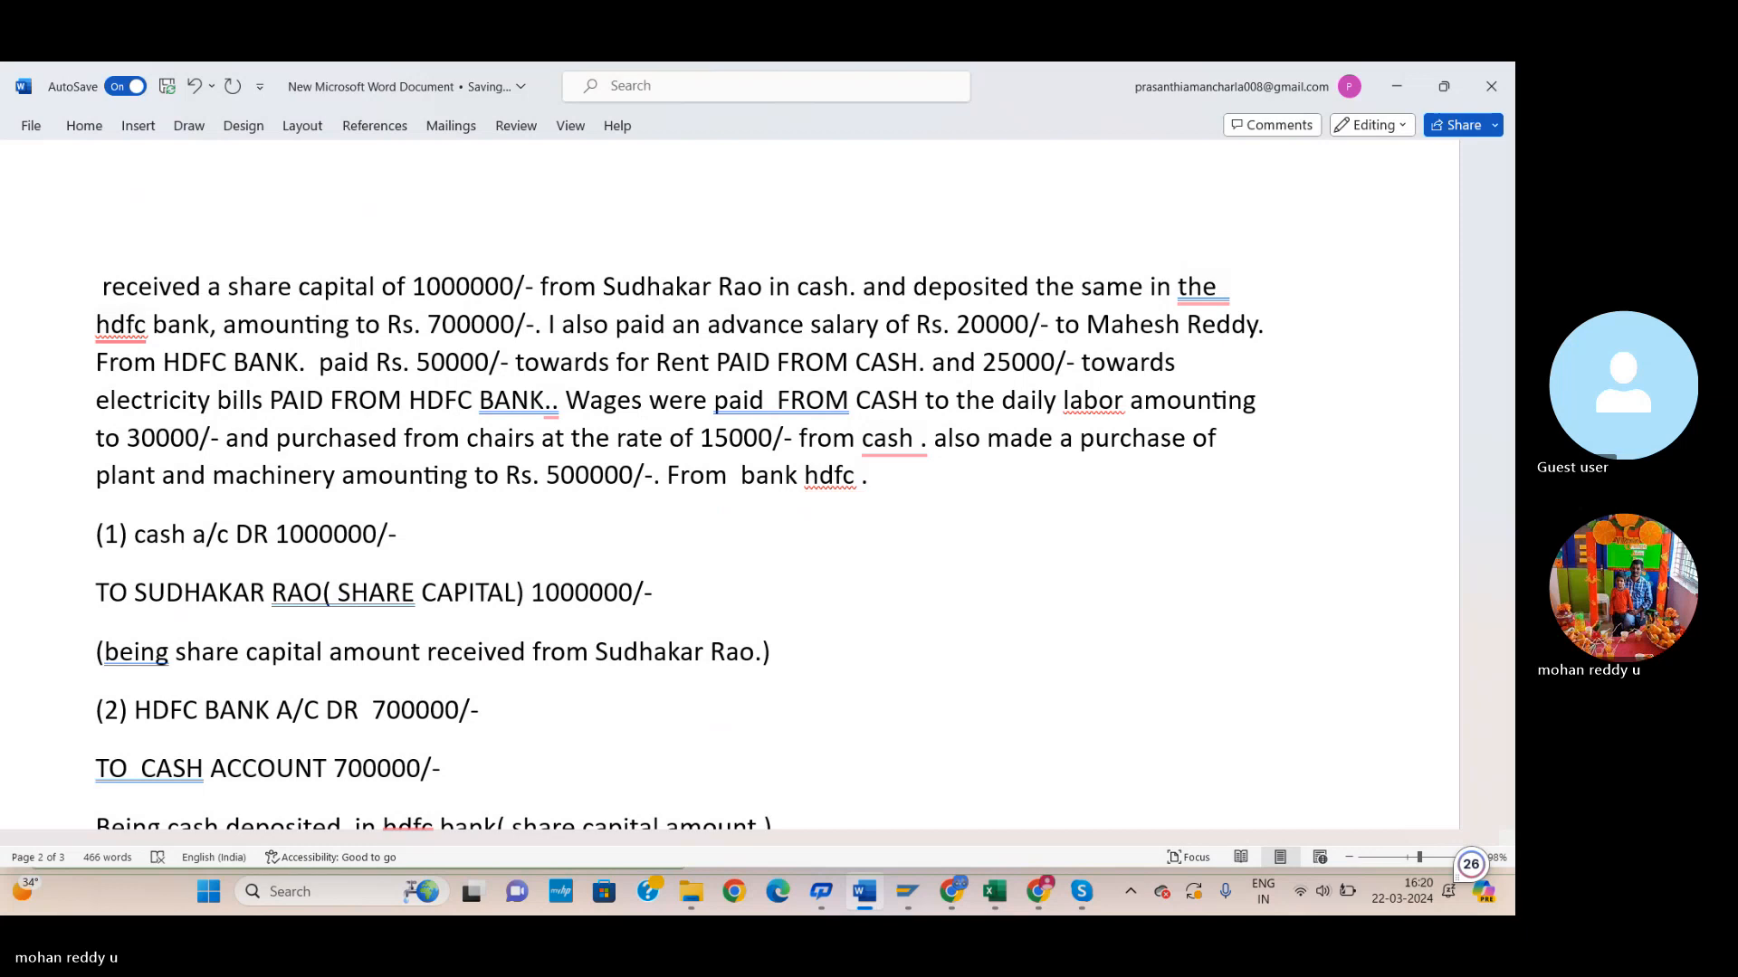
{"action": "type", "text": "hdfc"}
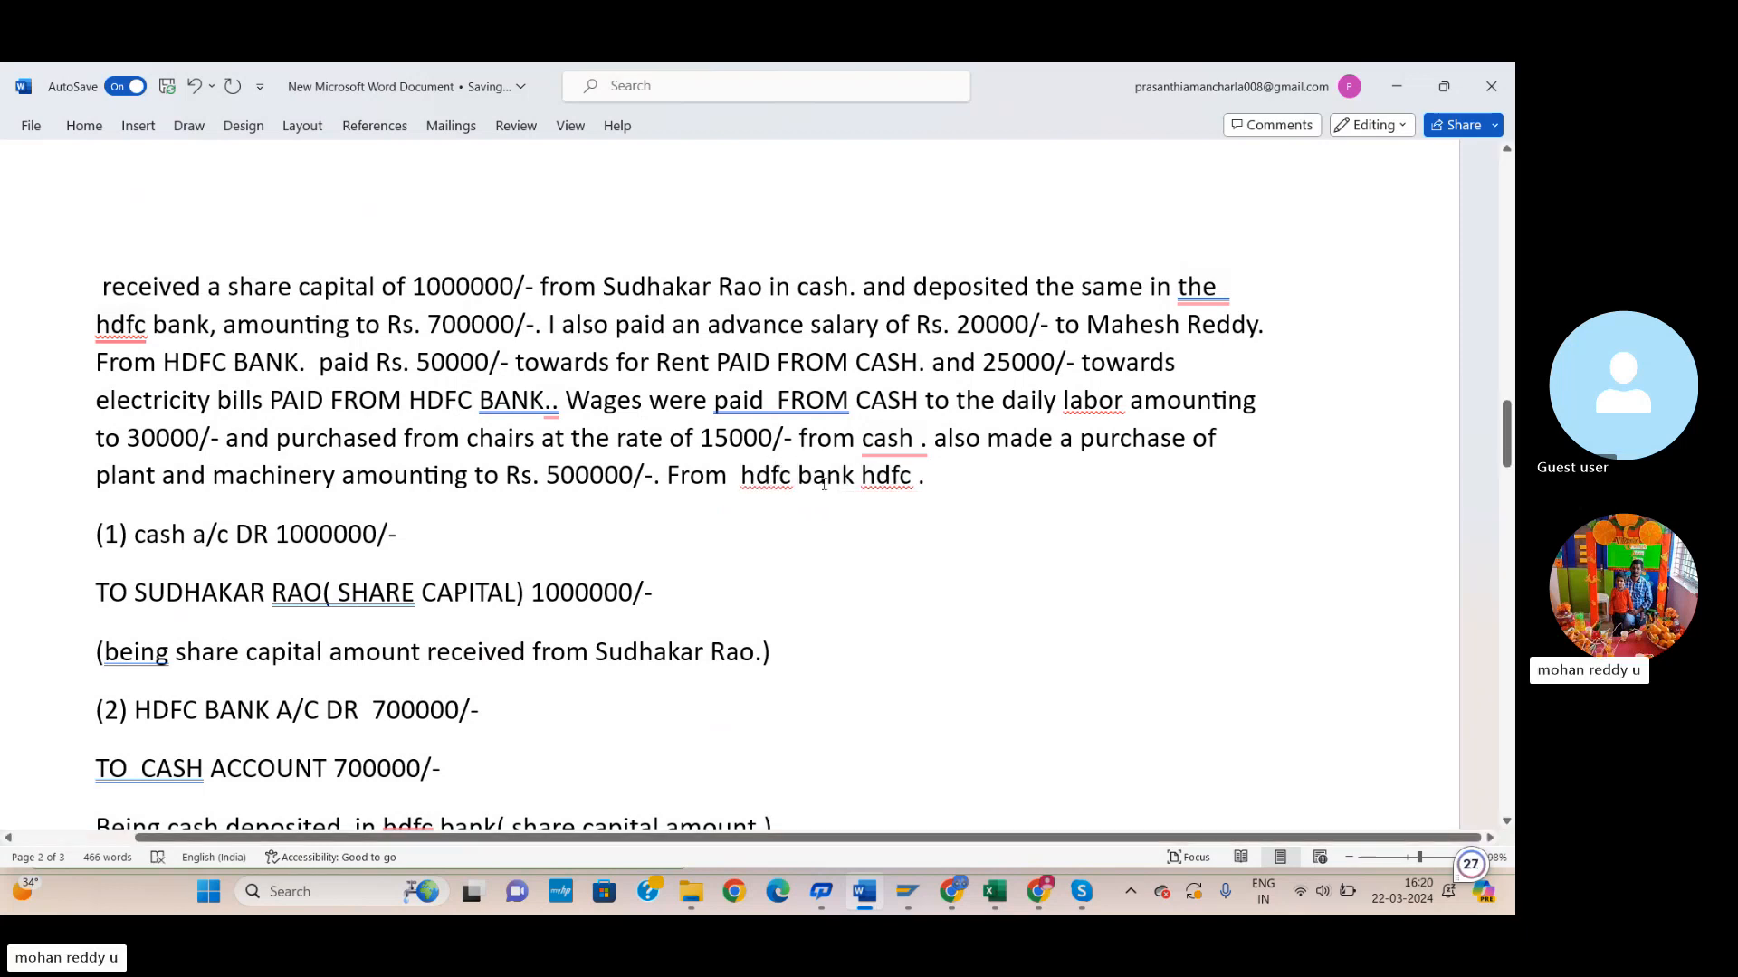
{"action": "left_click", "coordinate": [914, 477]}
{"action": "key", "text": "BackSpace"}
{"action": "key", "text": "BackSpace"}
{"action": "key", "text": "BackSpace"}
{"action": "key", "text": "BackSpace"}
Check the numbered journal entries against the share capital transaction paragraph.
{"action": "scroll", "coordinate": [564, 571], "scroll_direction": "down", "scroll_amount": 3}
{"action": "scroll", "coordinate": [564, 571], "scroll_direction": "down", "scroll_amount": 7}
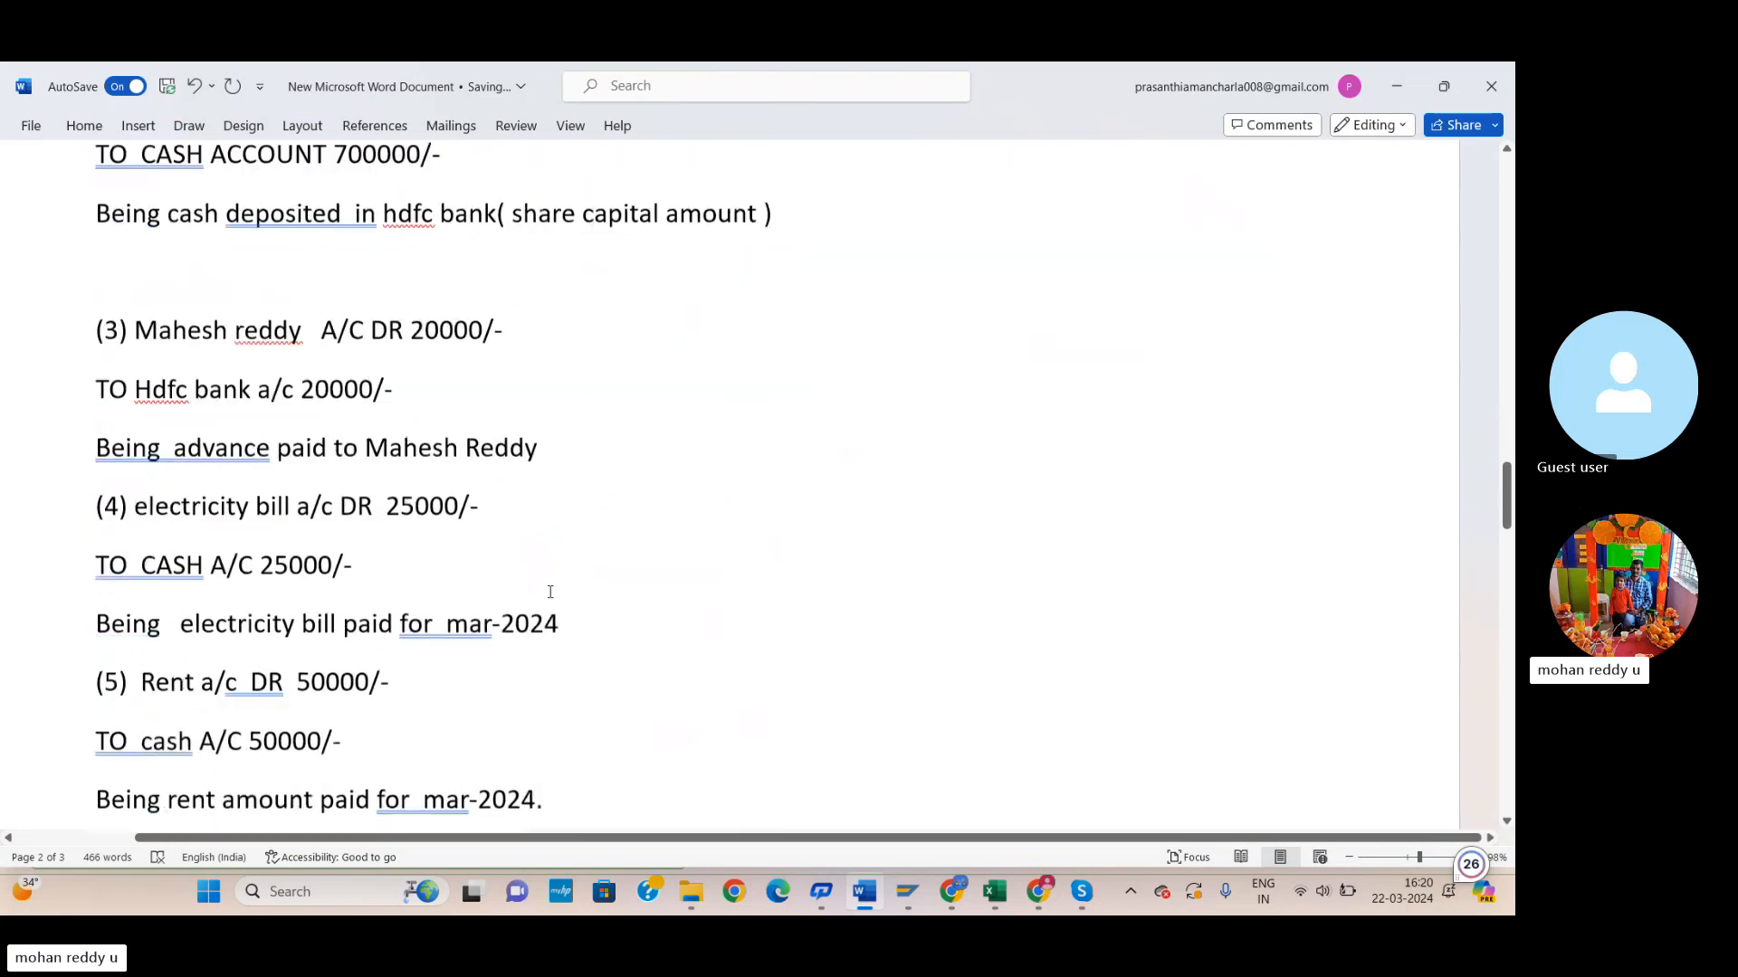
{"action": "scroll", "coordinate": [547, 590], "scroll_direction": "up", "scroll_amount": 5}
{"action": "scroll", "coordinate": [541, 636], "scroll_direction": "up", "scroll_amount": 1}
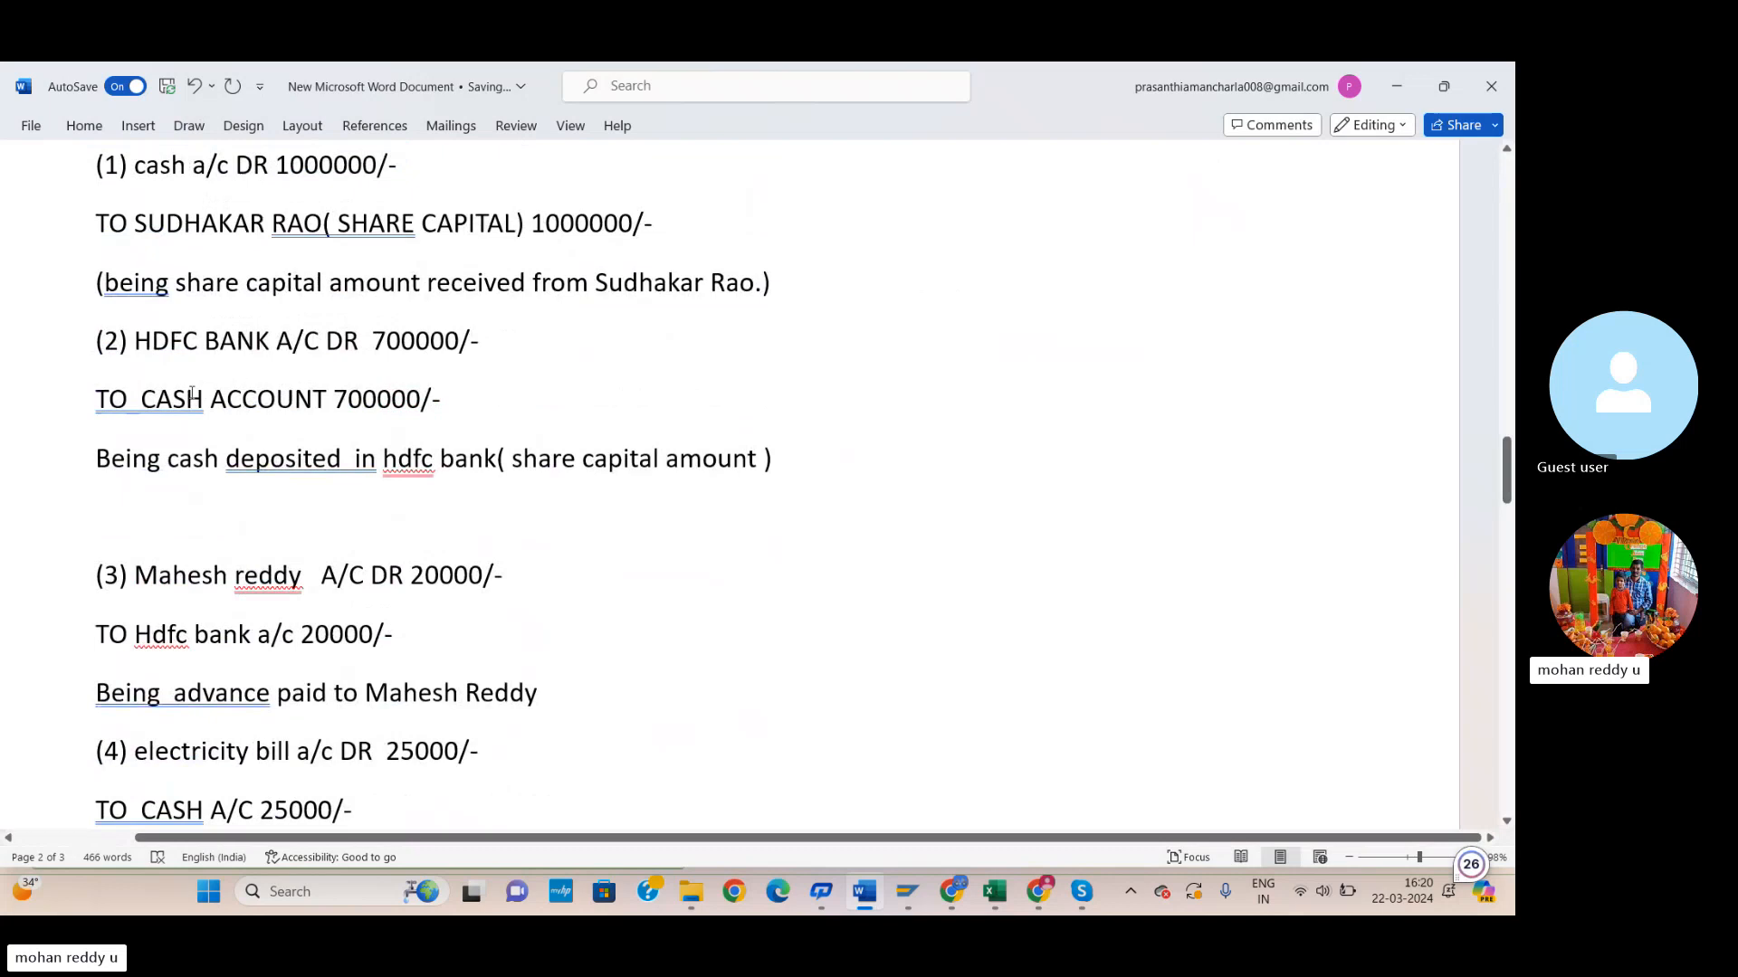
{"action": "scroll", "coordinate": [305, 410], "scroll_direction": "up", "scroll_amount": 3}
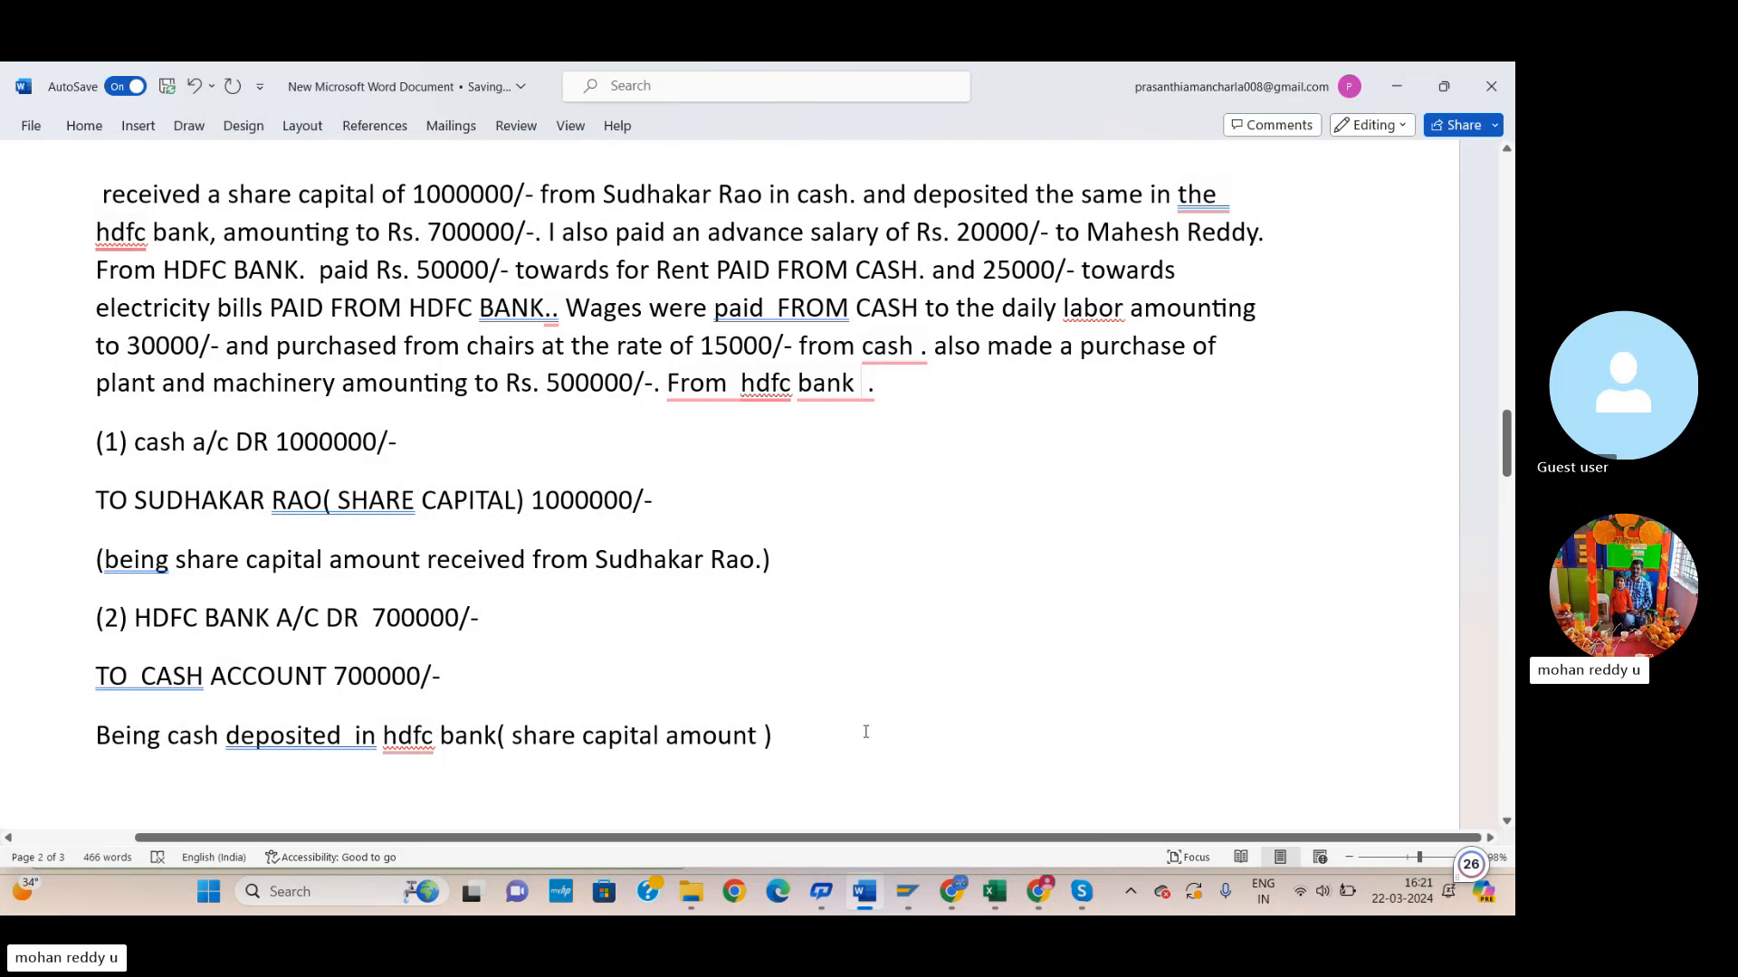
Switch to the SAP FB50 window, look over company code SSMB's general ledger account list and try to close it.
{"action": "mouse_move", "coordinate": [908, 891]}
{"action": "left_click", "coordinate": [937, 851]}
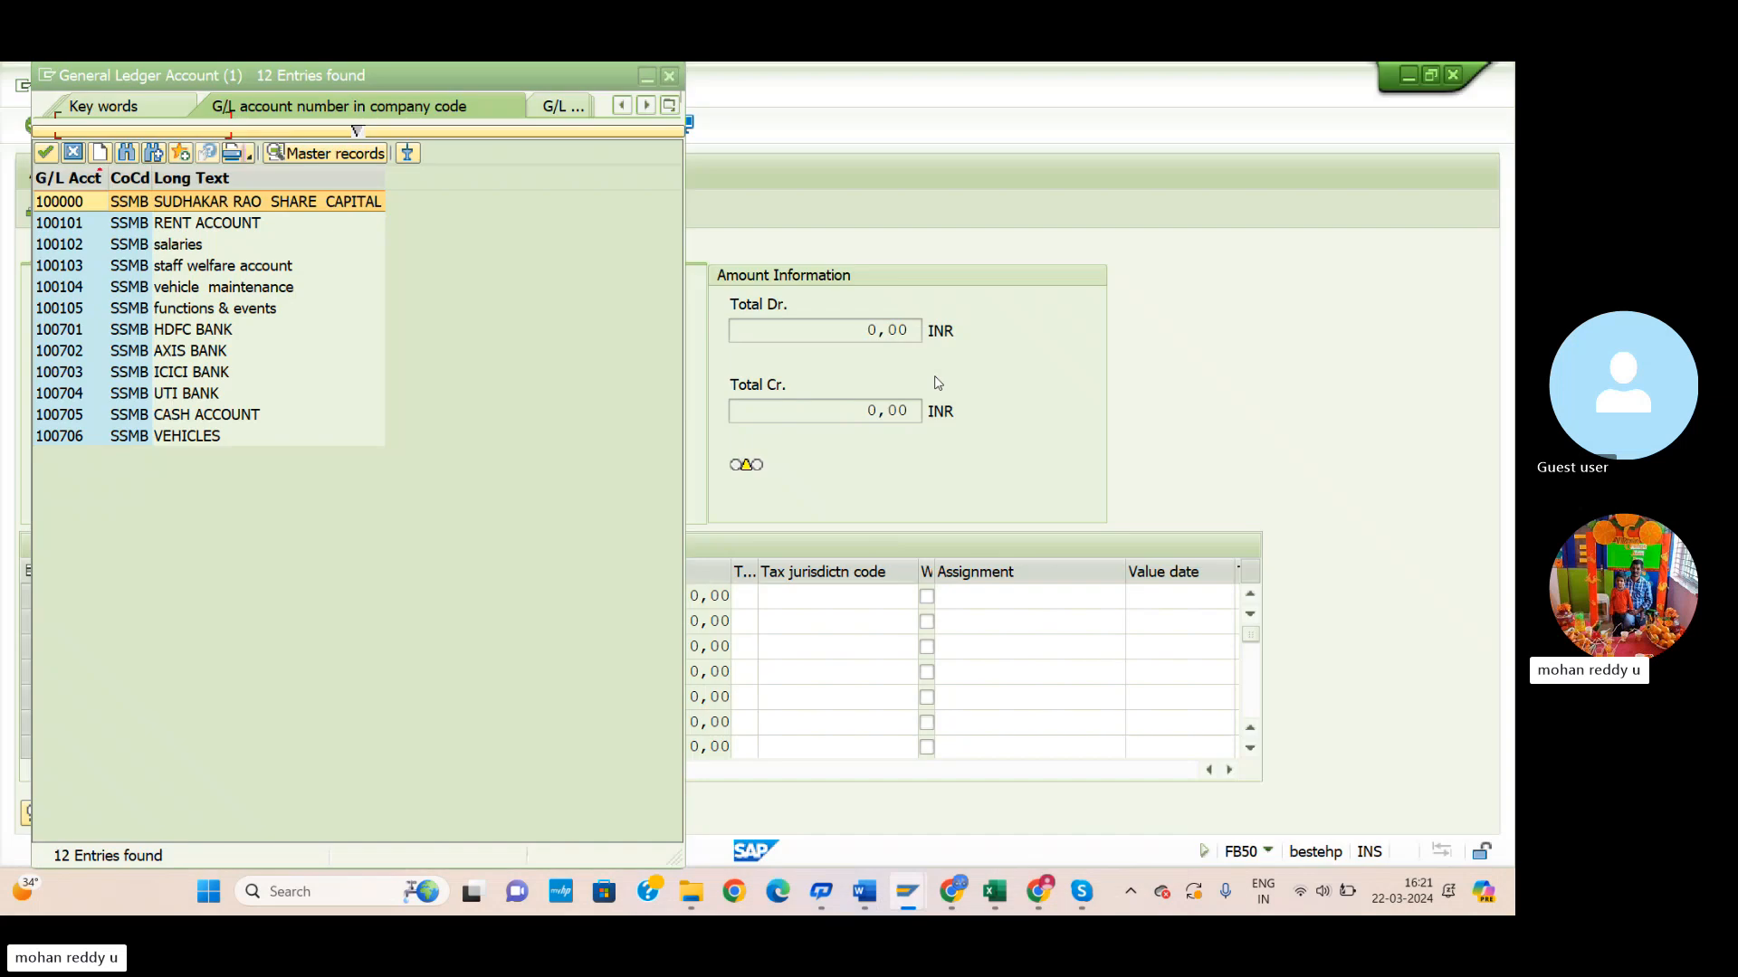
{"action": "left_click", "coordinate": [299, 374]}
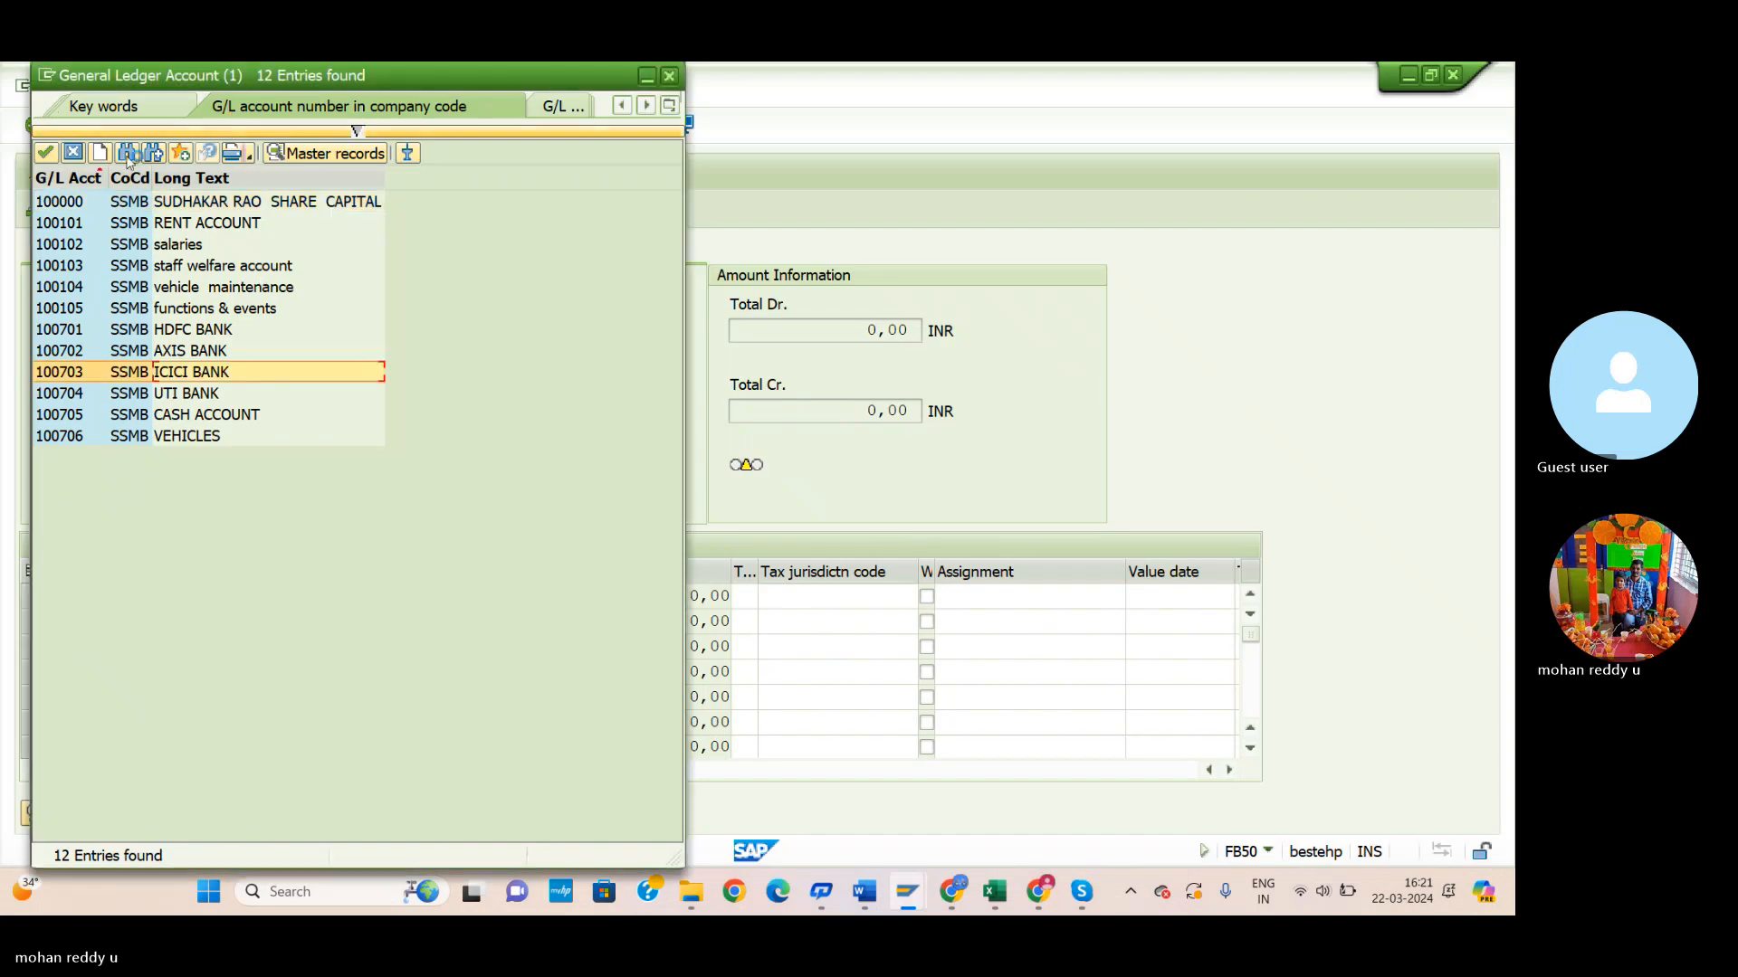
{"action": "left_click", "coordinate": [668, 82]}
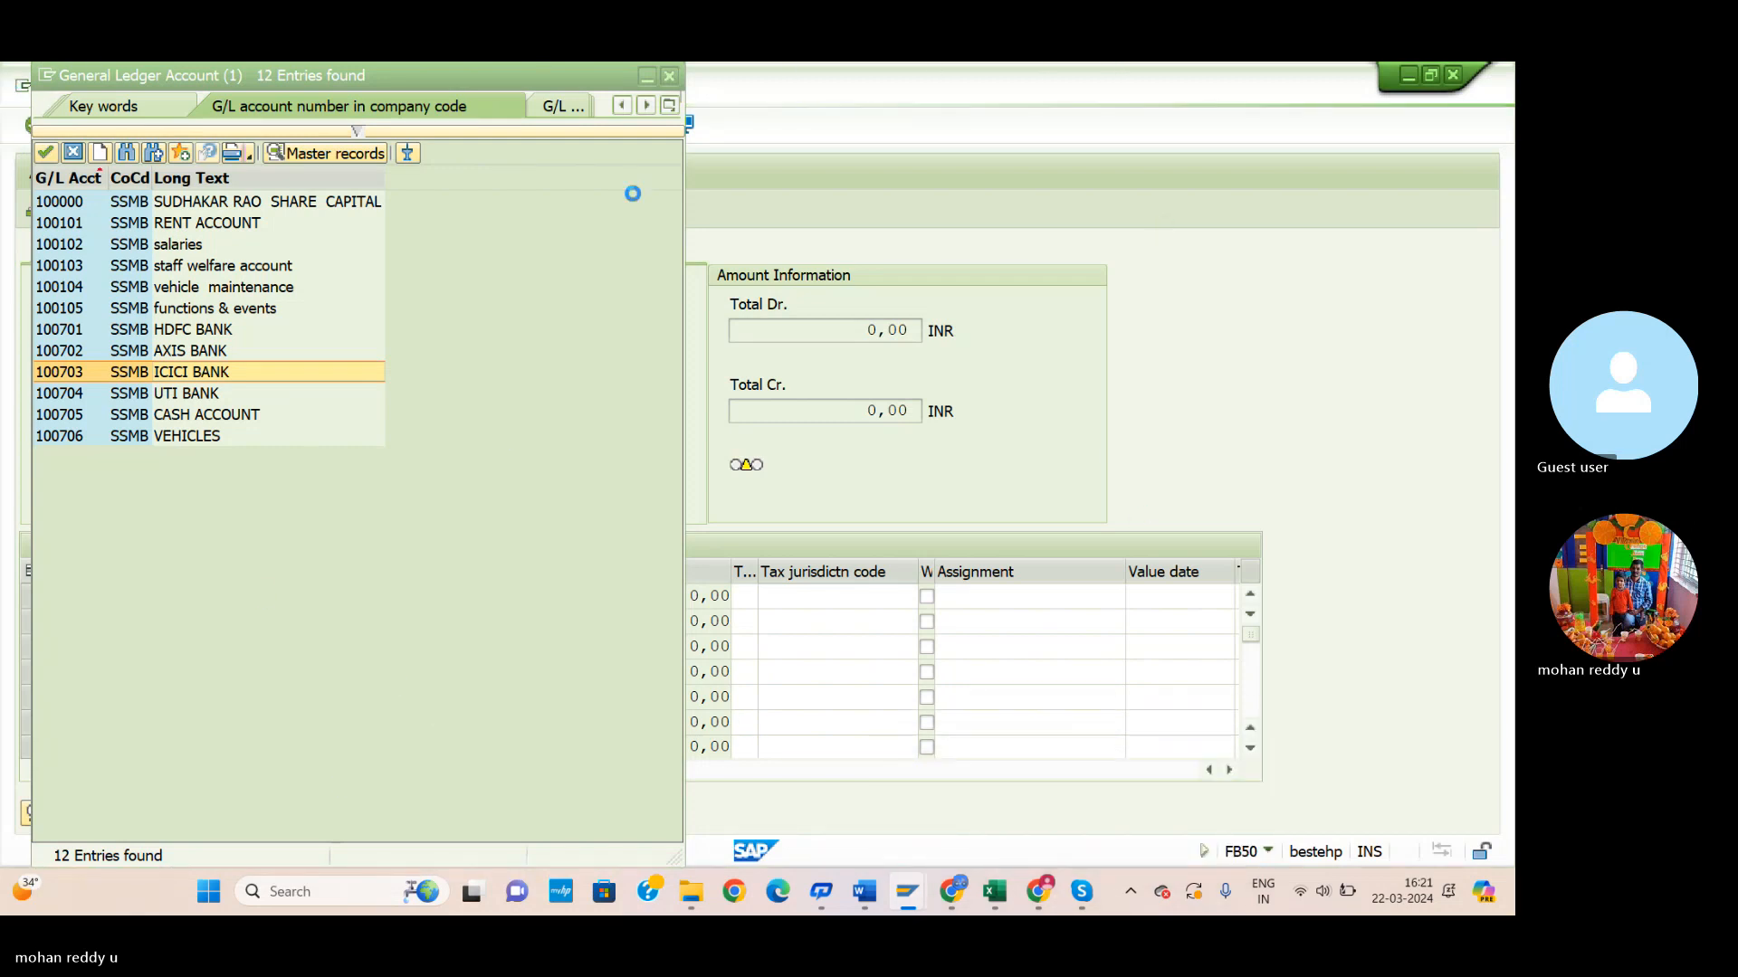
{"action": "left_click", "coordinate": [1008, 897]}
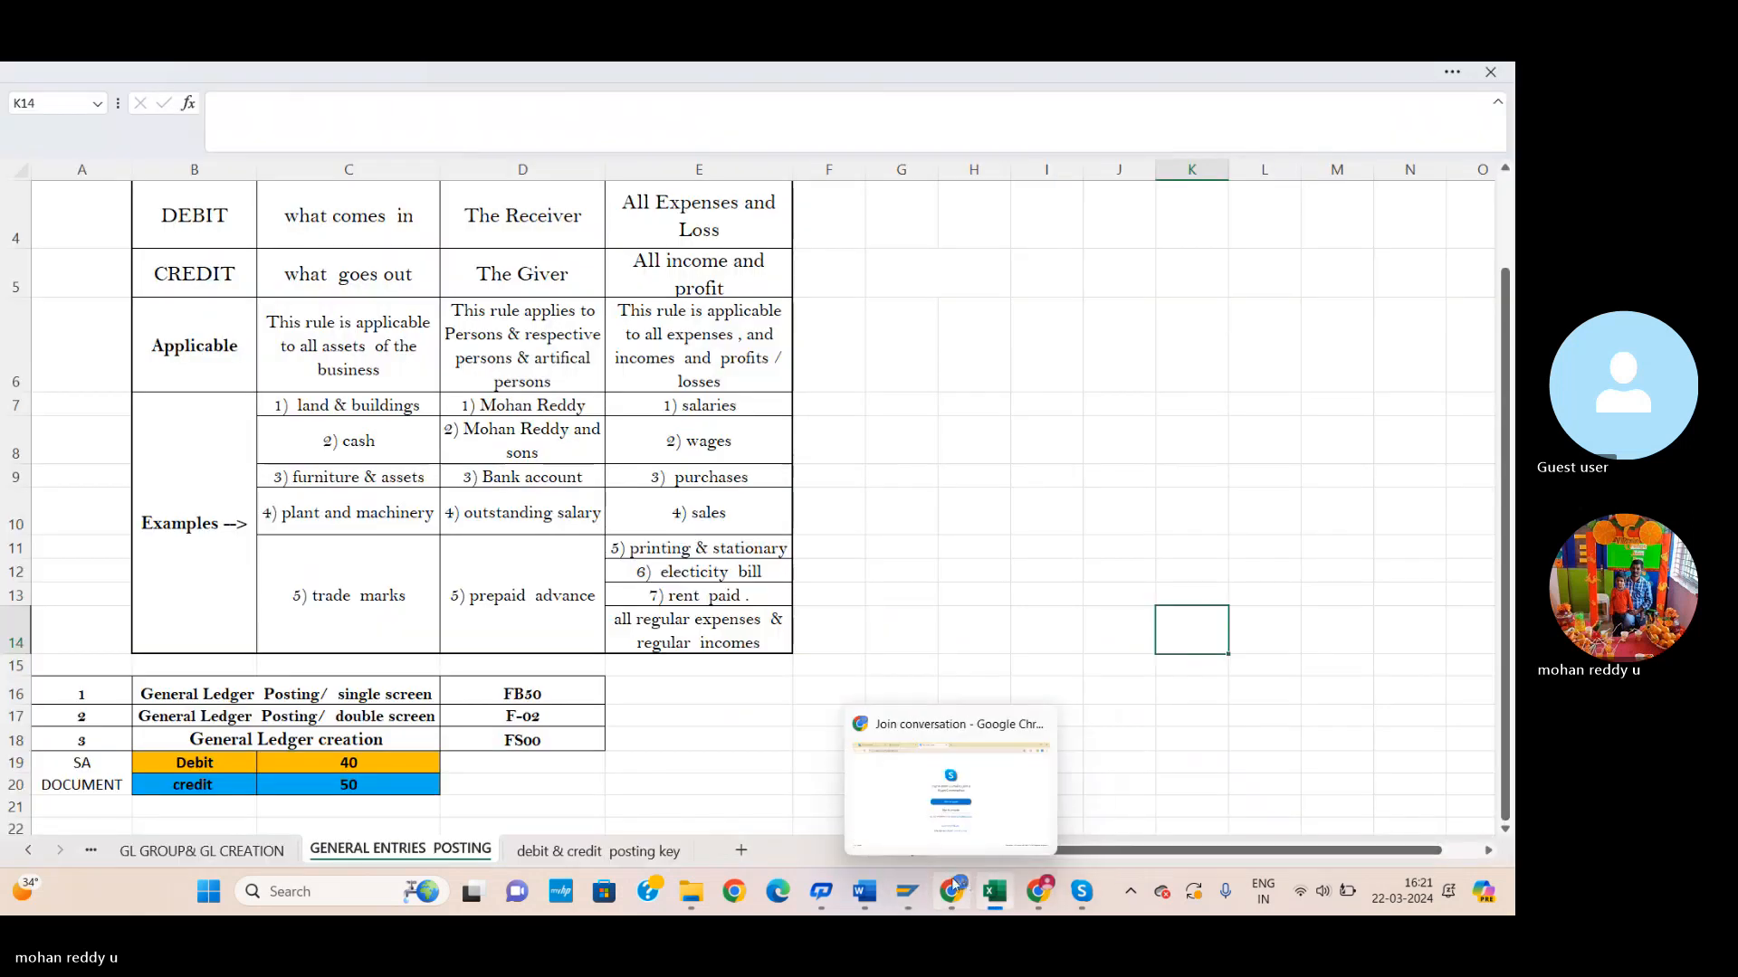
{"action": "left_click", "coordinate": [907, 894]}
{"action": "left_click", "coordinate": [998, 826]}
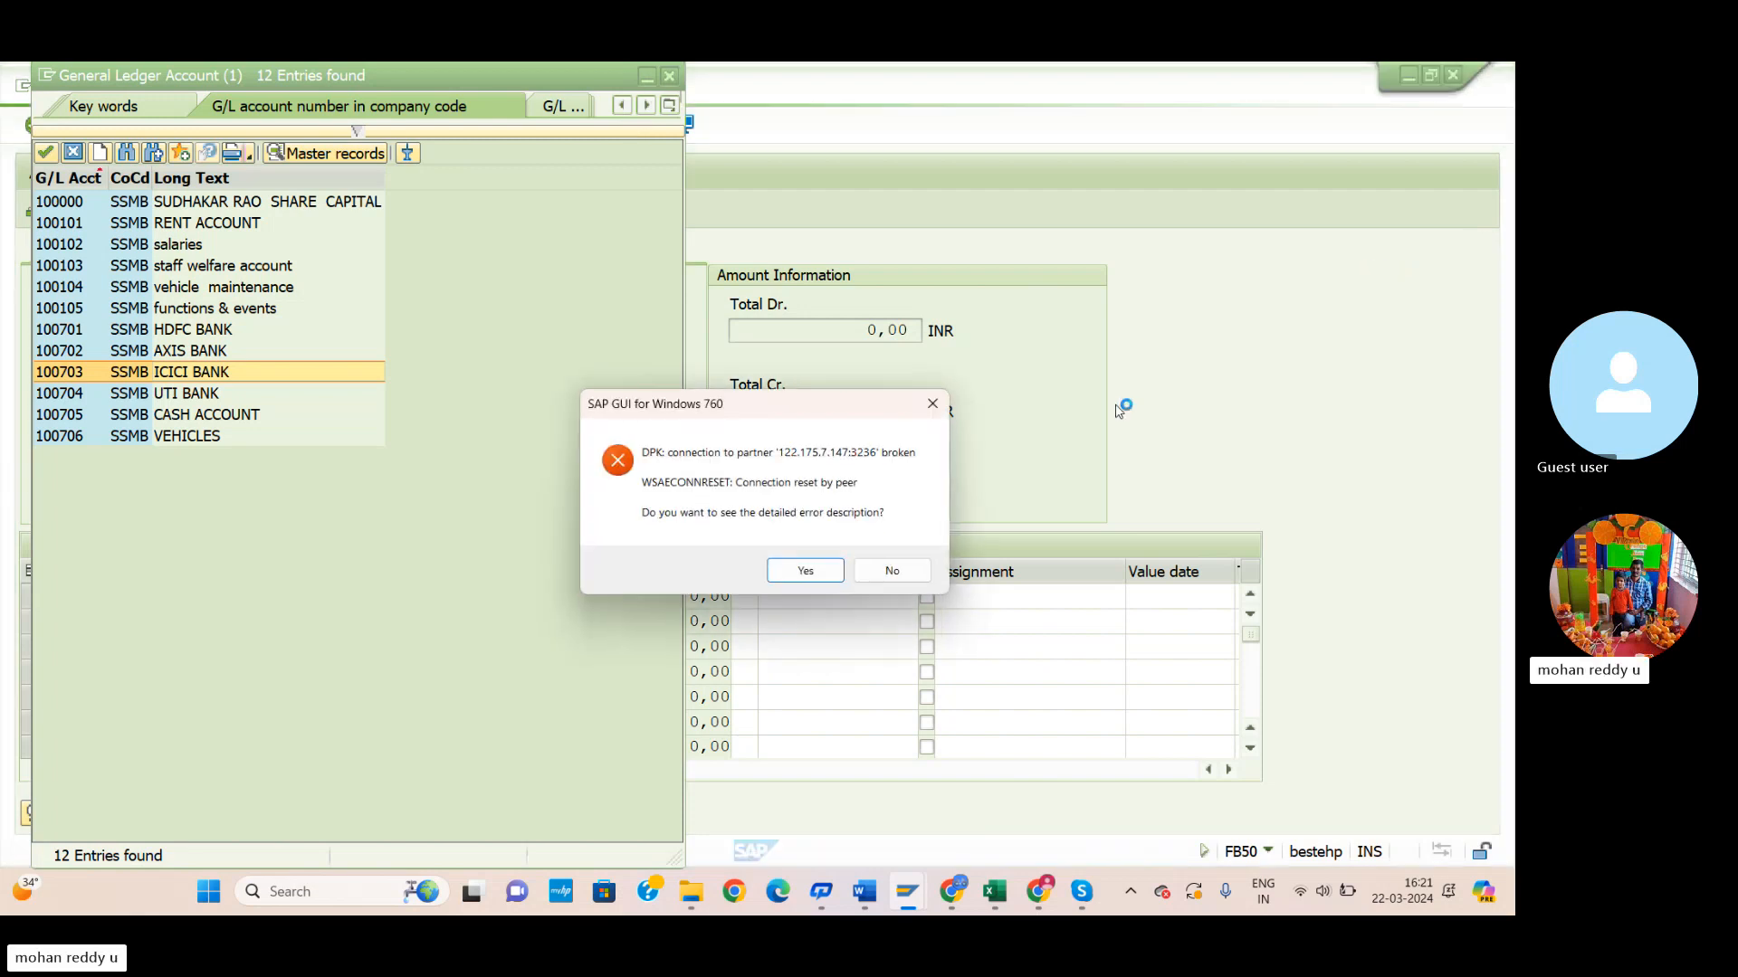
View the detailed description of the broken SAP connection, dismiss it and bring up SAP Logon.
{"action": "left_click", "coordinate": [801, 569]}
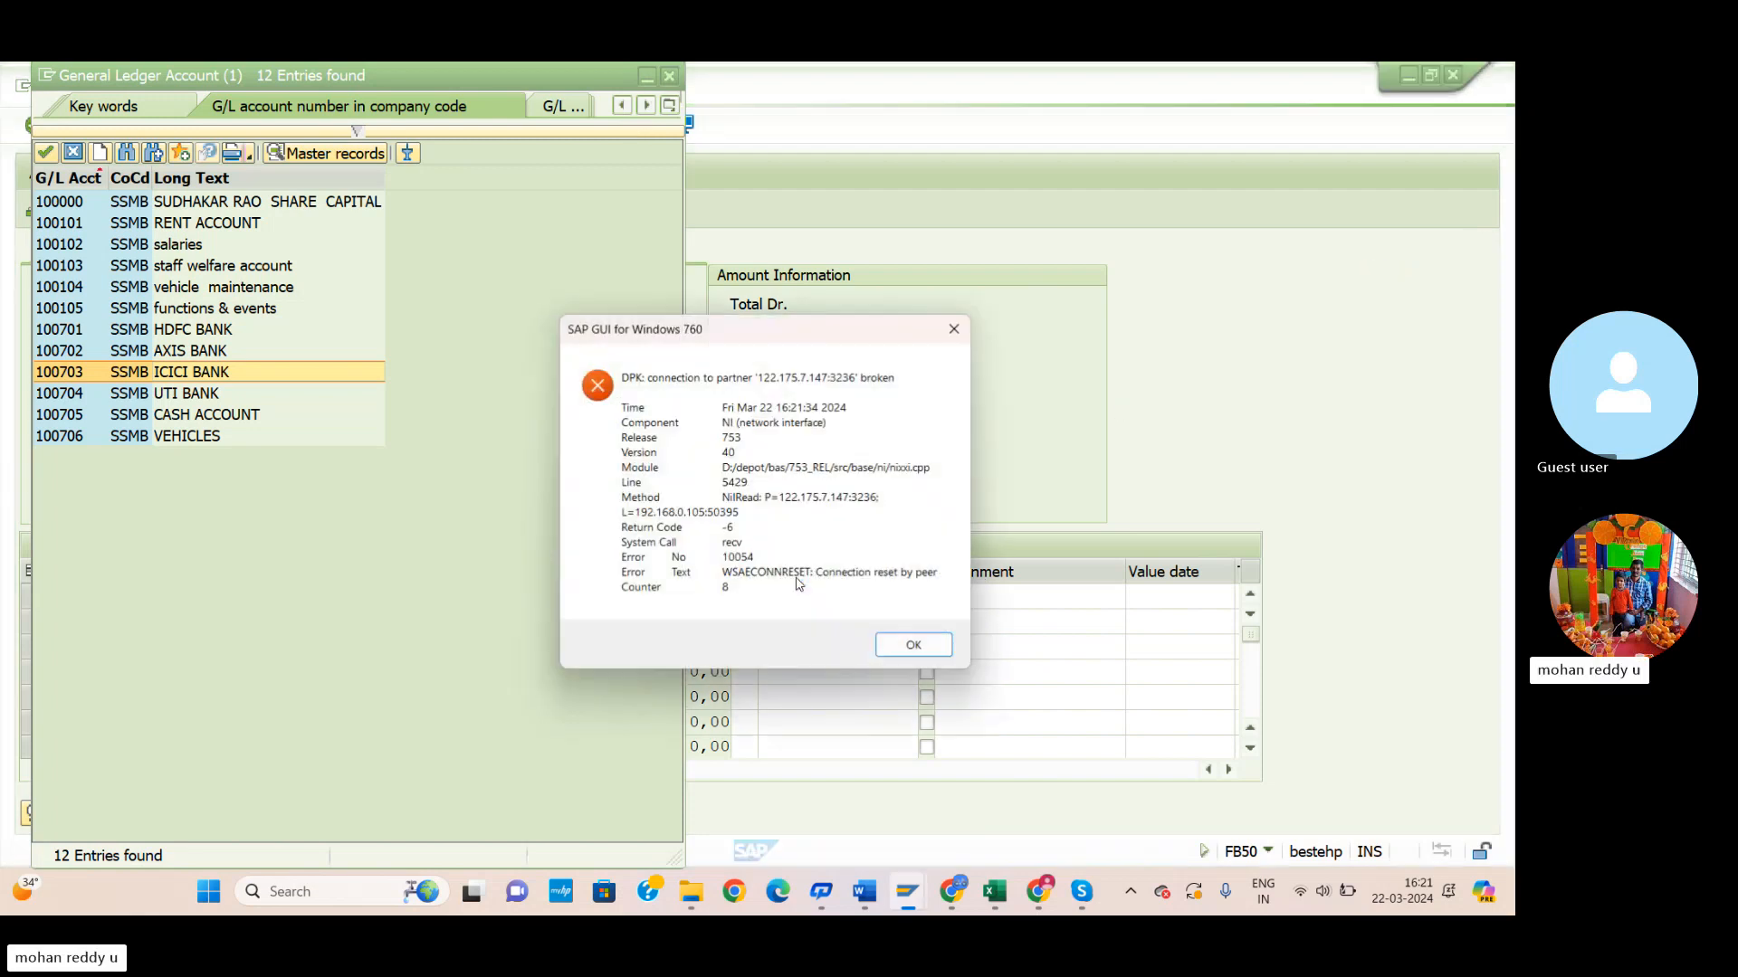
{"action": "left_click", "coordinate": [911, 646]}
{"action": "mouse_move", "coordinate": [906, 892]}
{"action": "left_click", "coordinate": [909, 774]}
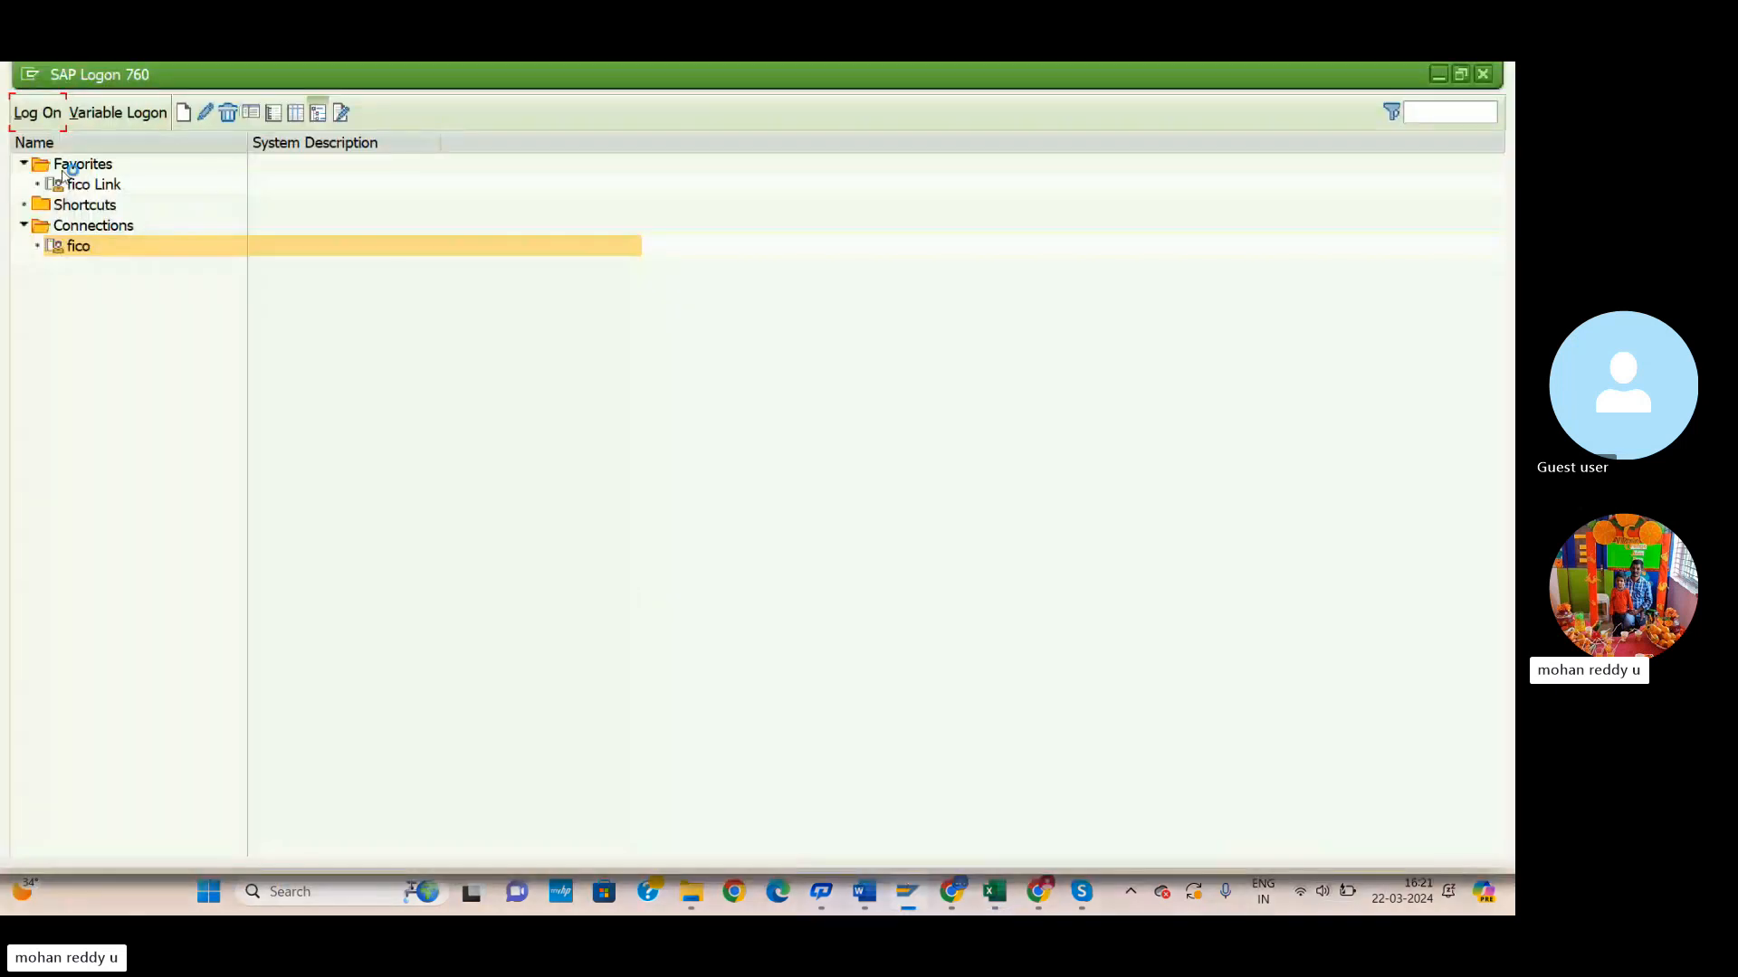
Log on to the fico connection, client 800, with the user ID and password, continuing with this logon and ending any others.
{"action": "left_click", "coordinate": [38, 115]}
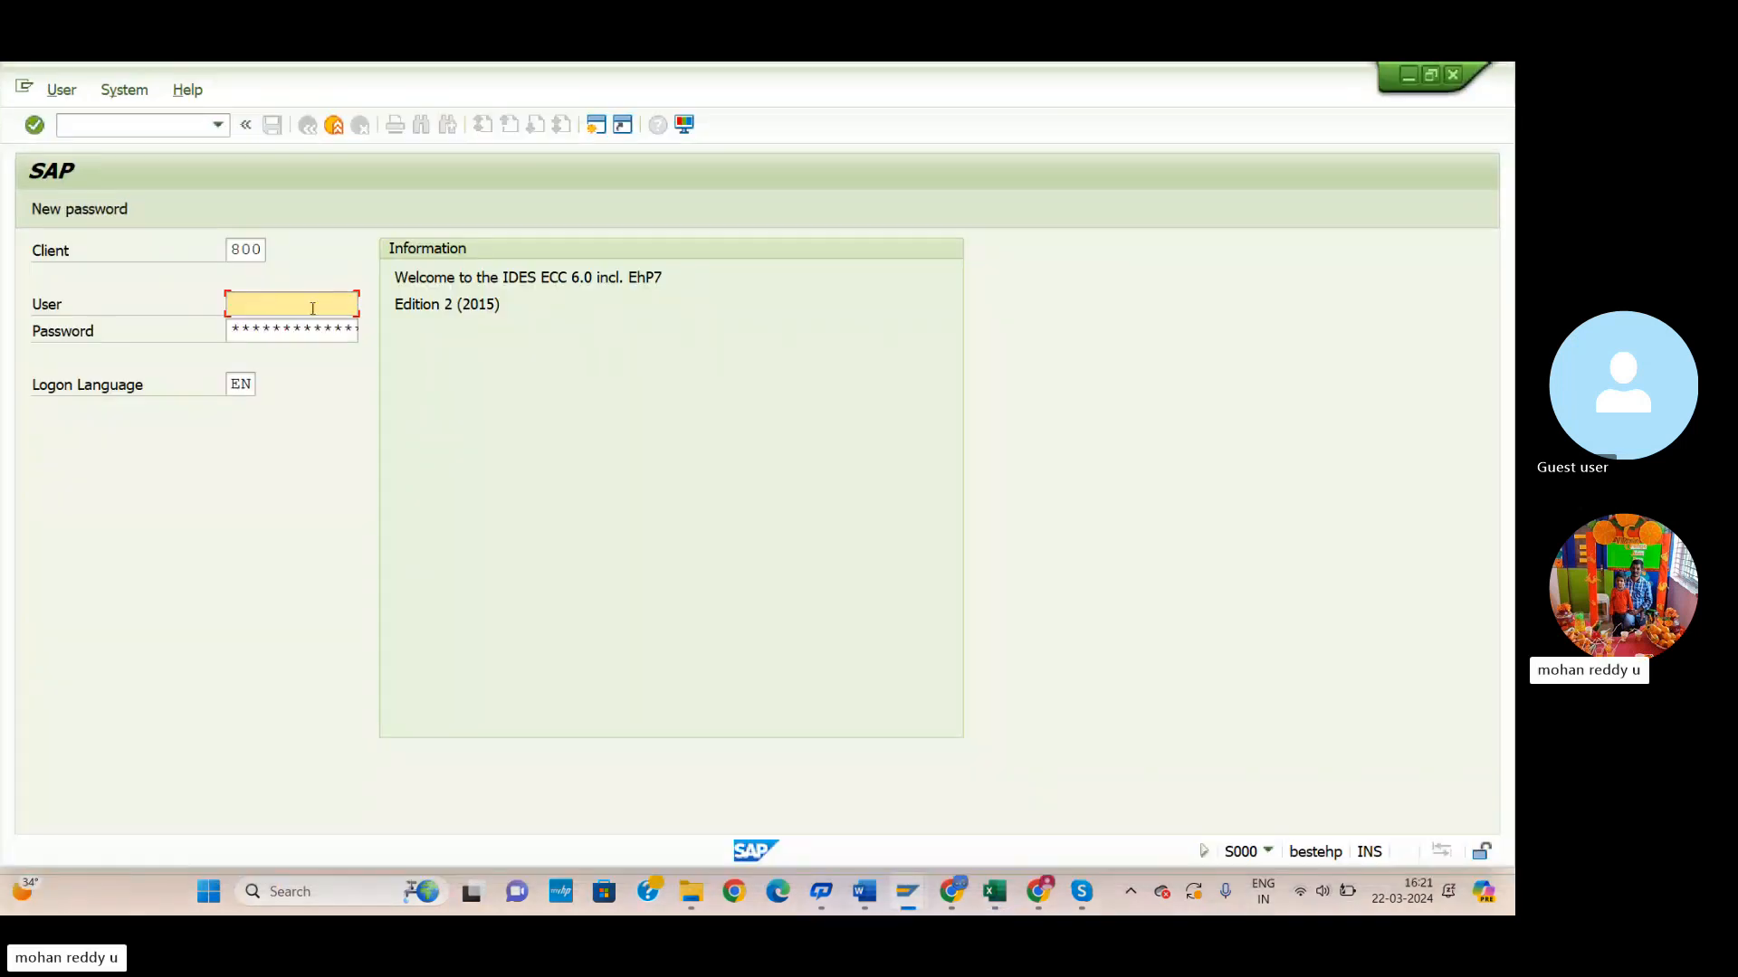
{"action": "left_click", "coordinate": [310, 307]}
{"action": "left_click", "coordinate": [312, 329]}
{"action": "left_click", "coordinate": [306, 335]}
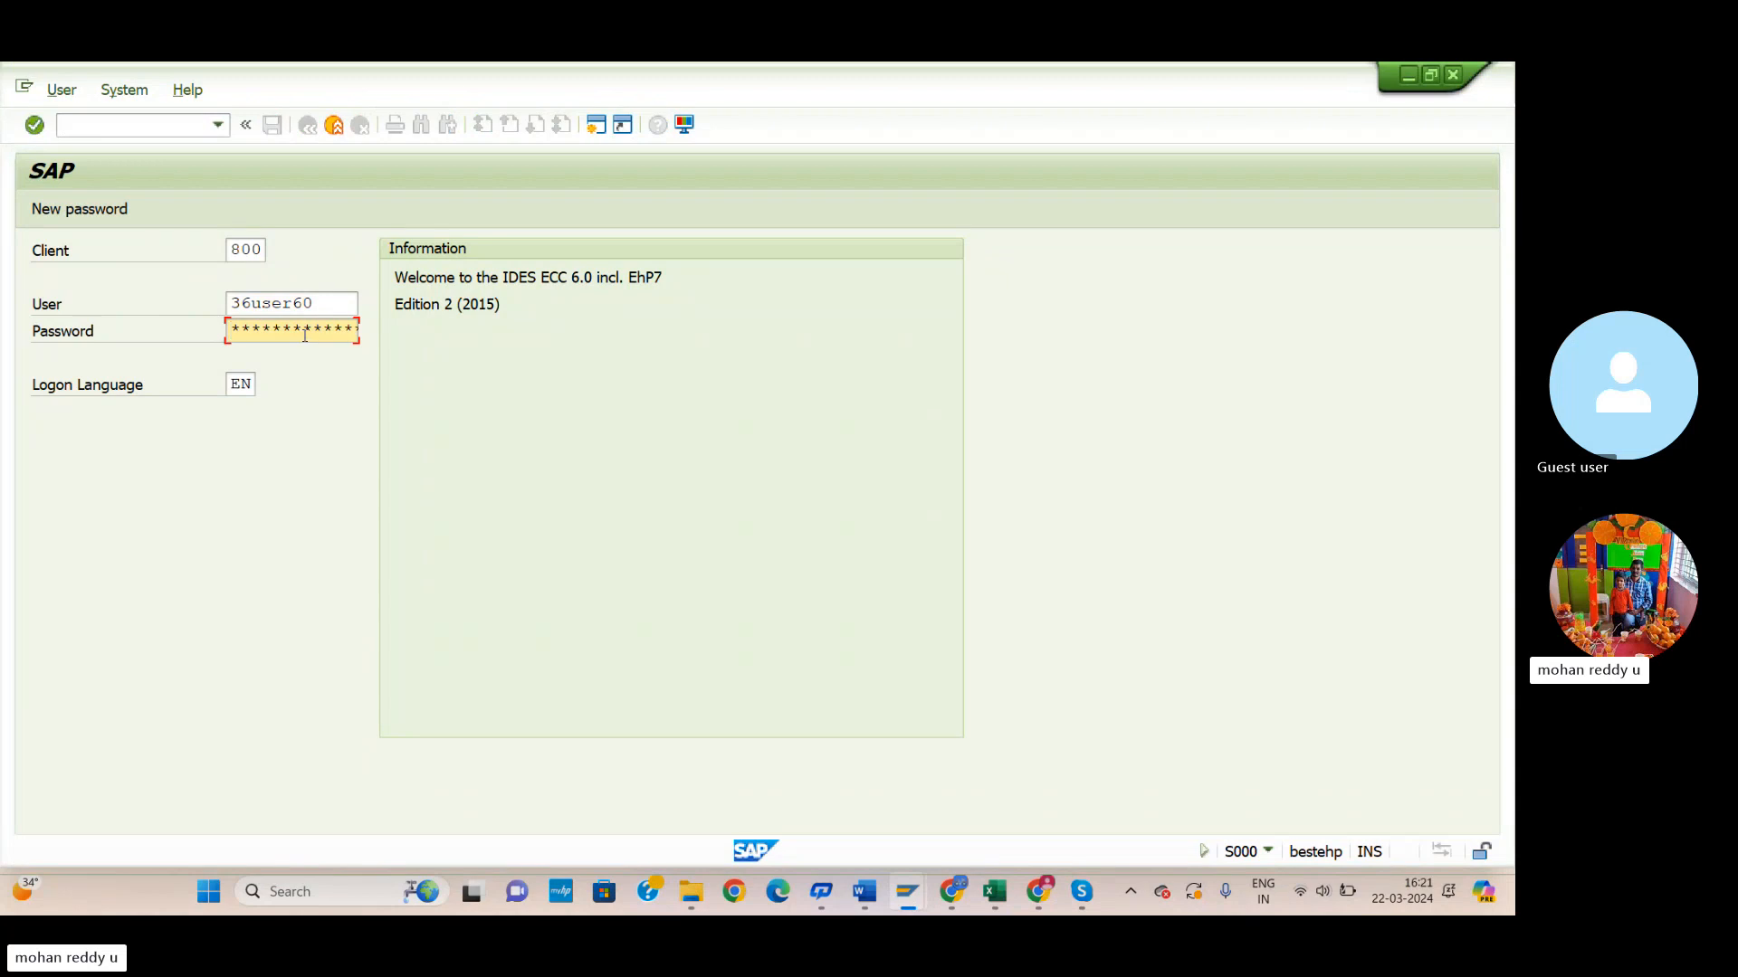
{"action": "key", "text": "Return"}
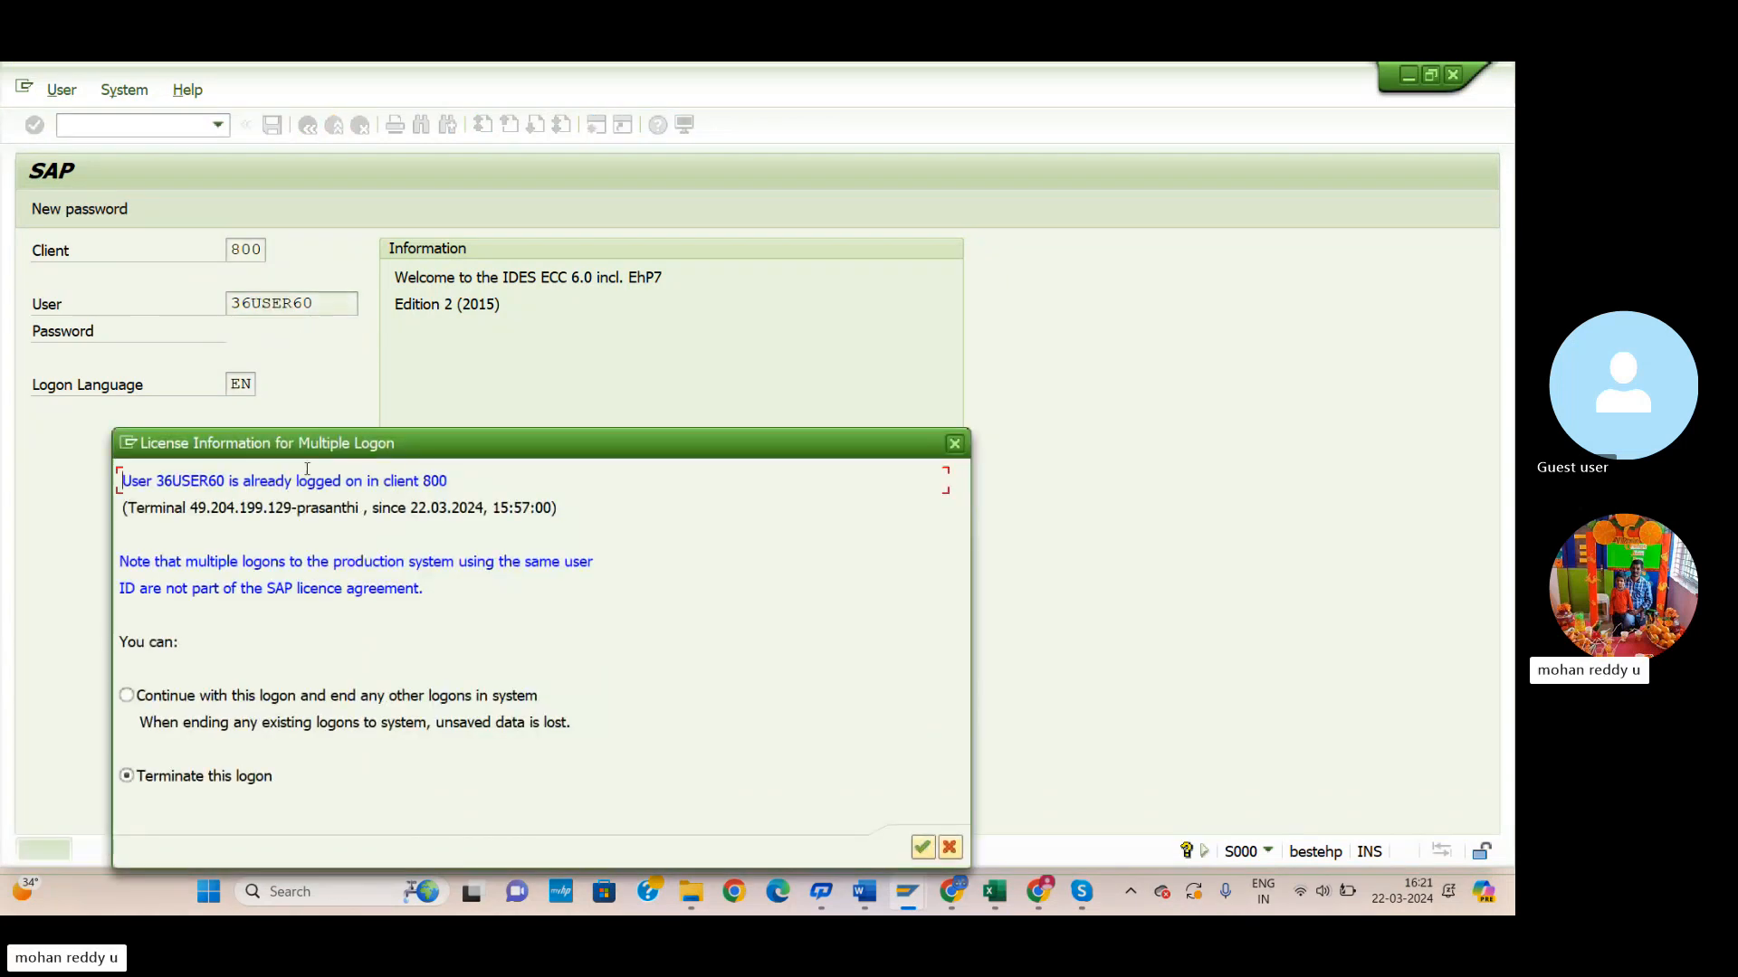
{"action": "left_click", "coordinate": [921, 848]}
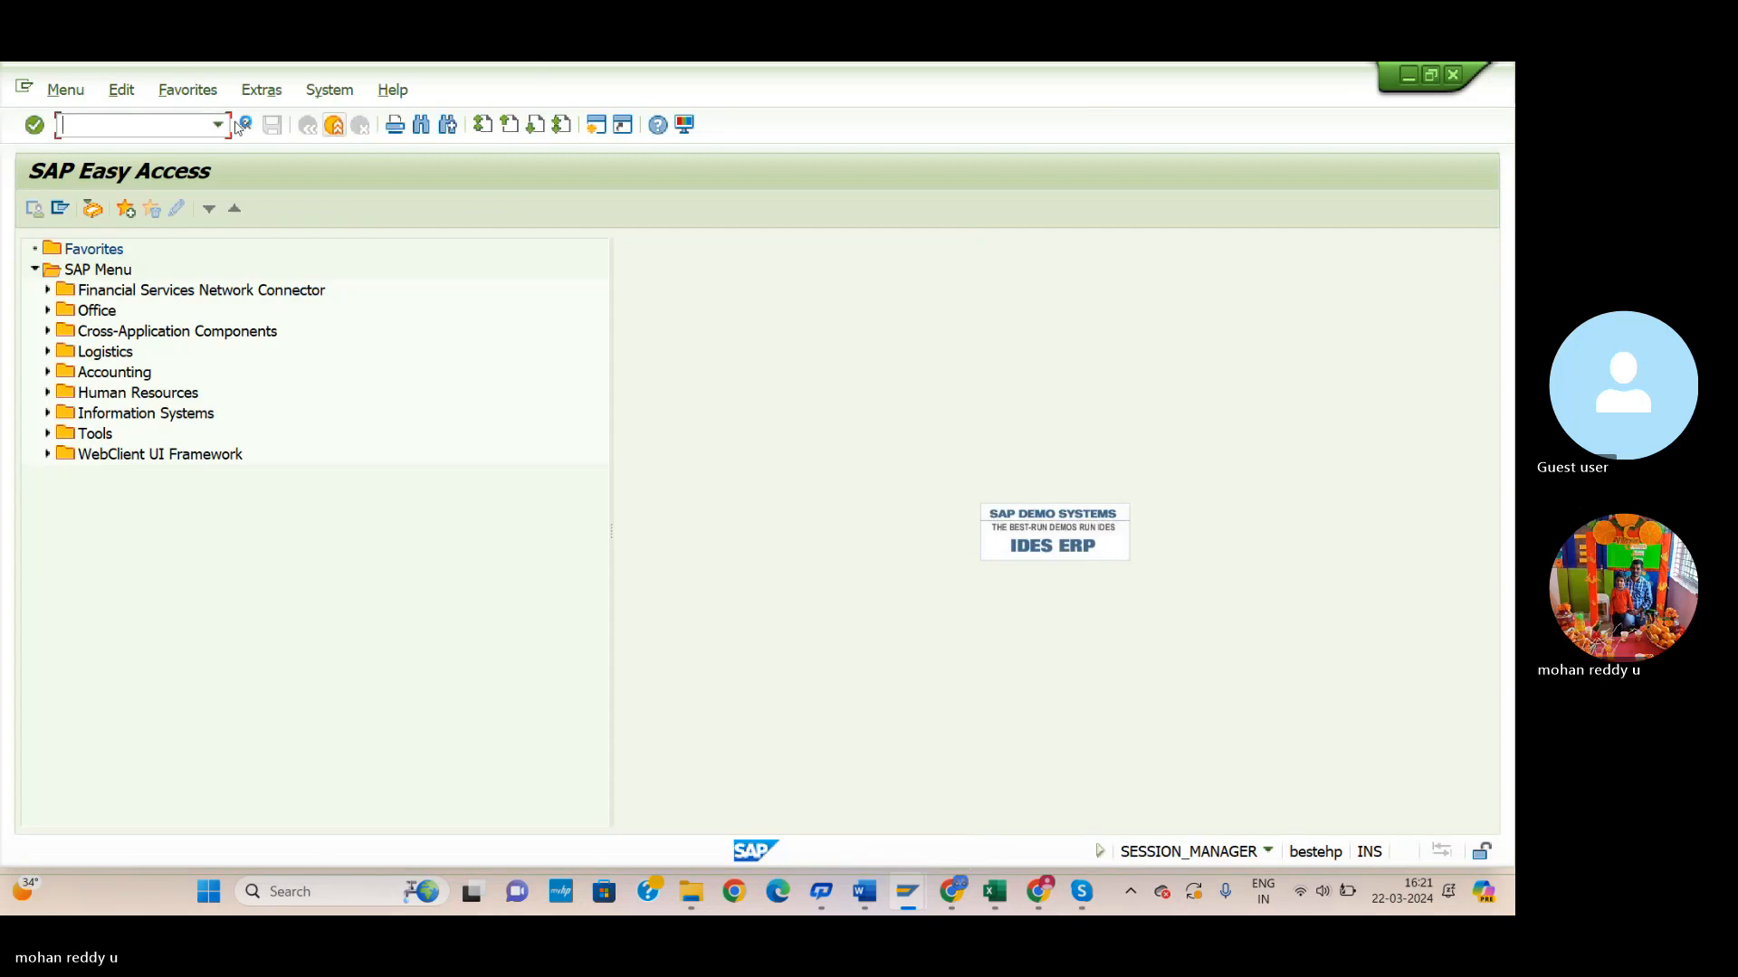
Switch back to the Word document containing the share capital transaction and its journal entries.
{"action": "mouse_move", "coordinate": [821, 891]}
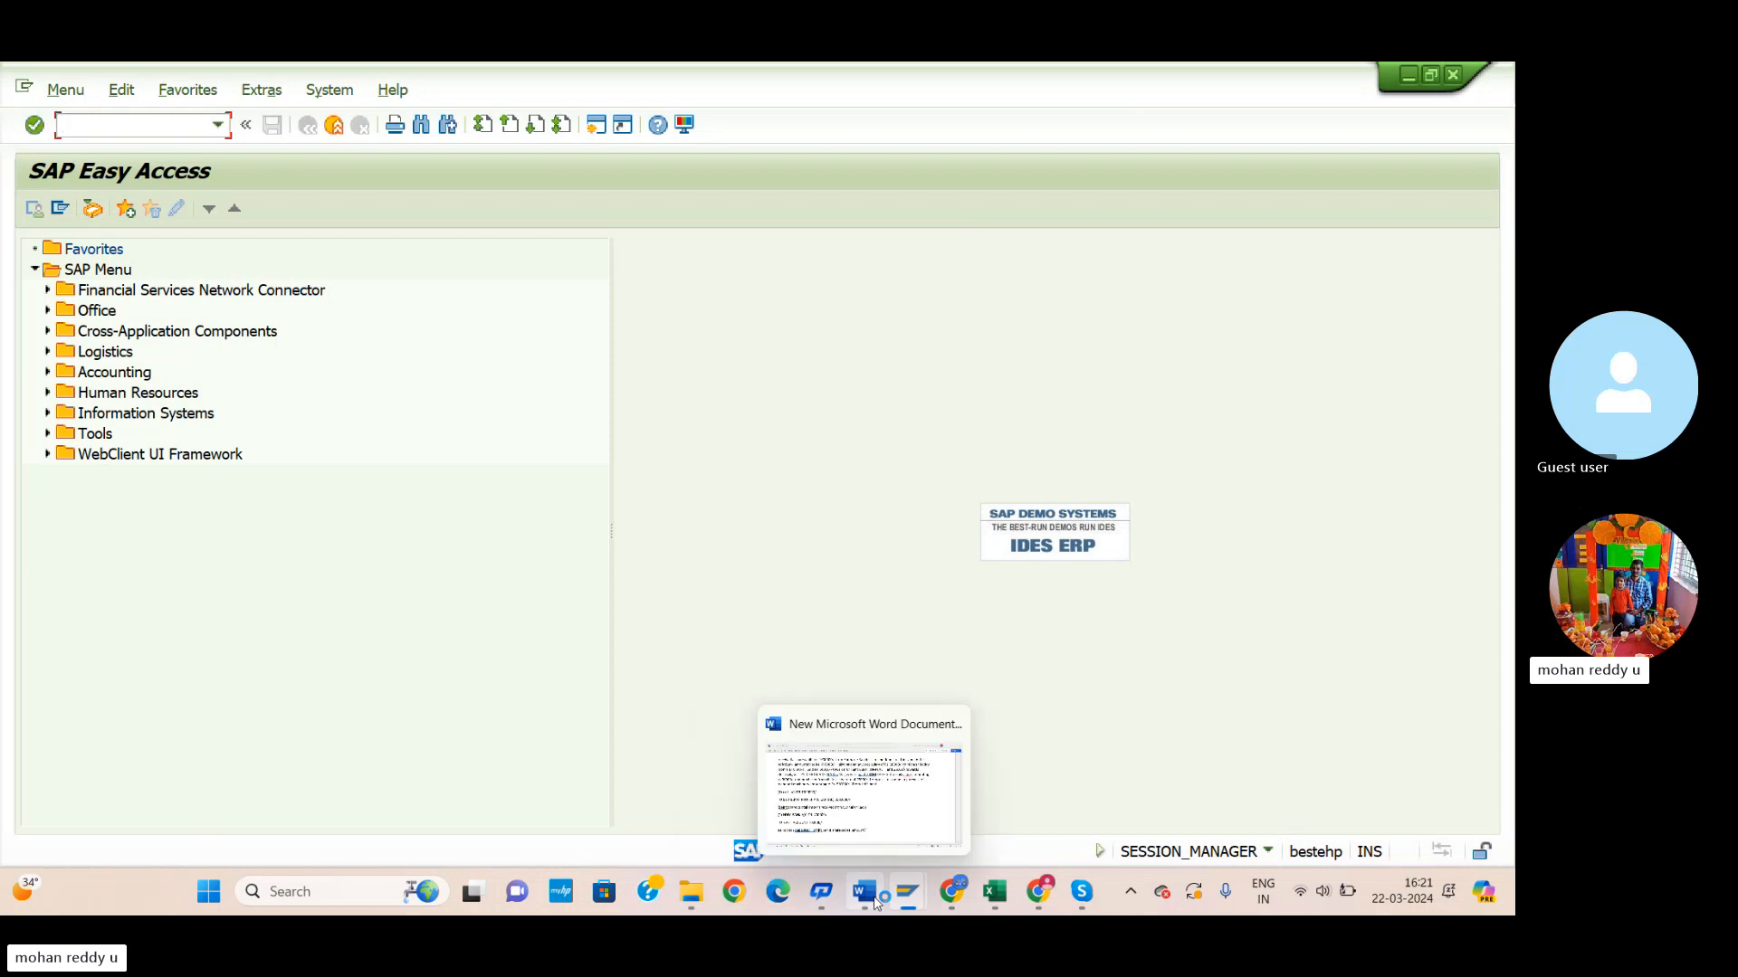
{"action": "left_click", "coordinate": [850, 796]}
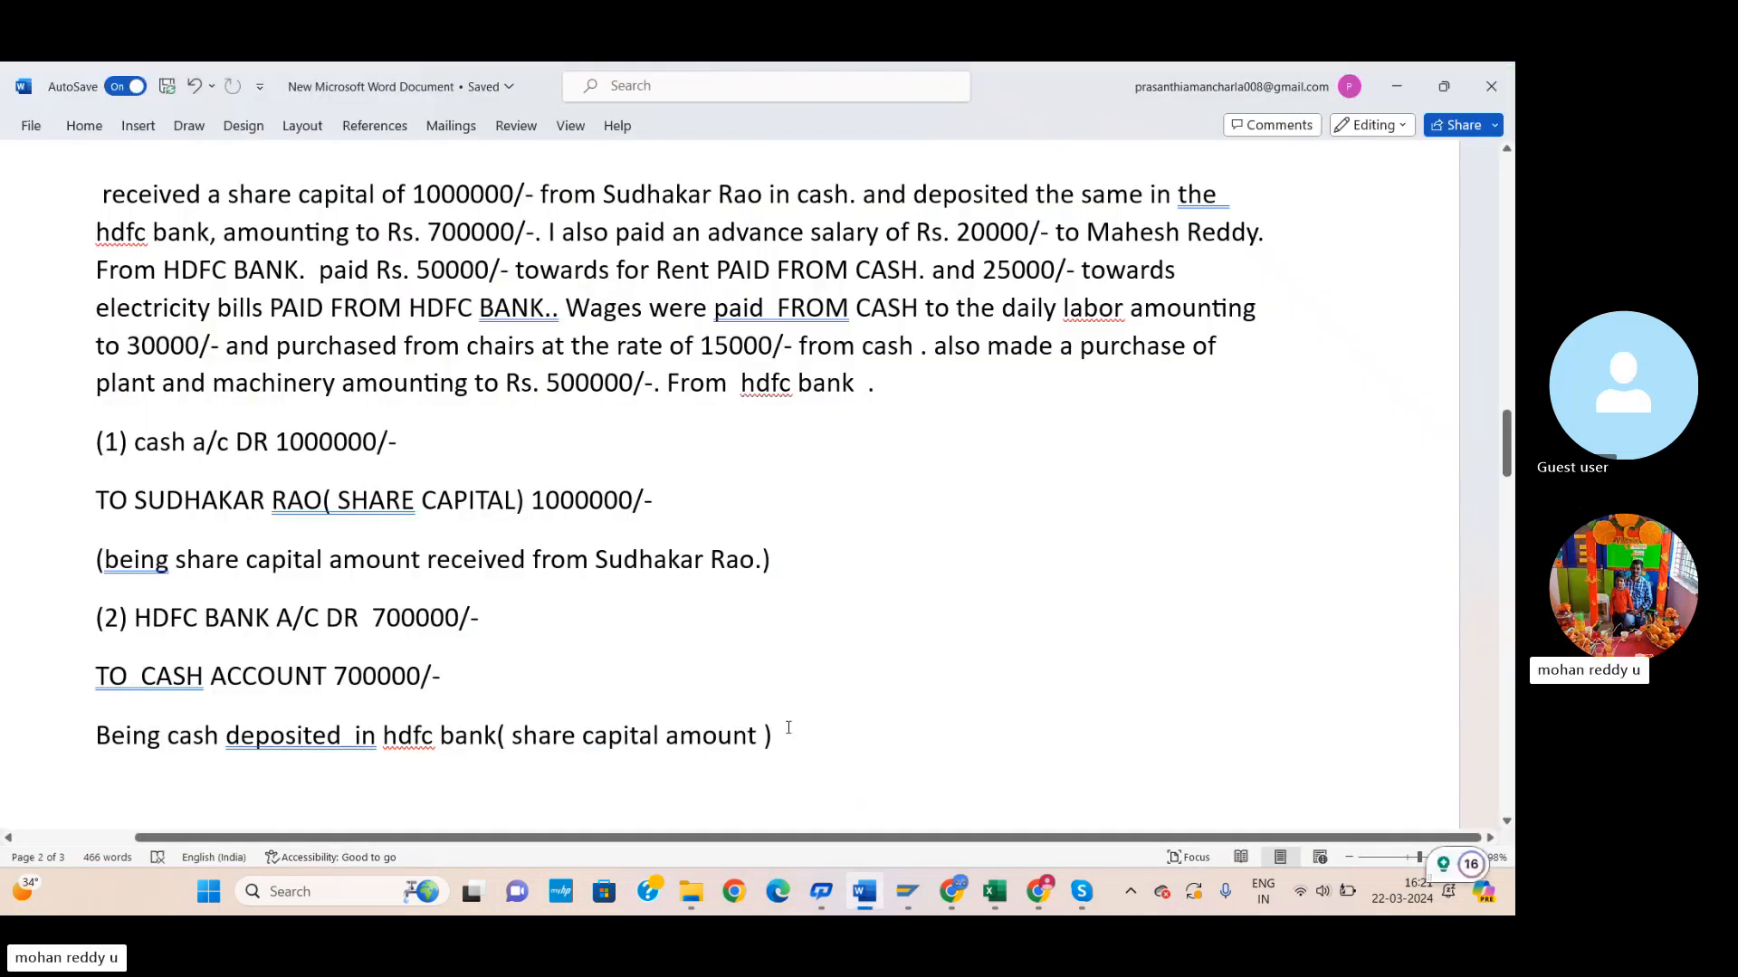
Switch to the Excel workbook and review the transaction codes and the debit and credit posting keys on the GENERAL ENTRIES POSTING sheet.
{"action": "scroll", "coordinate": [786, 742], "scroll_direction": "down", "scroll_amount": 3}
{"action": "mouse_move", "coordinate": [1002, 895]}
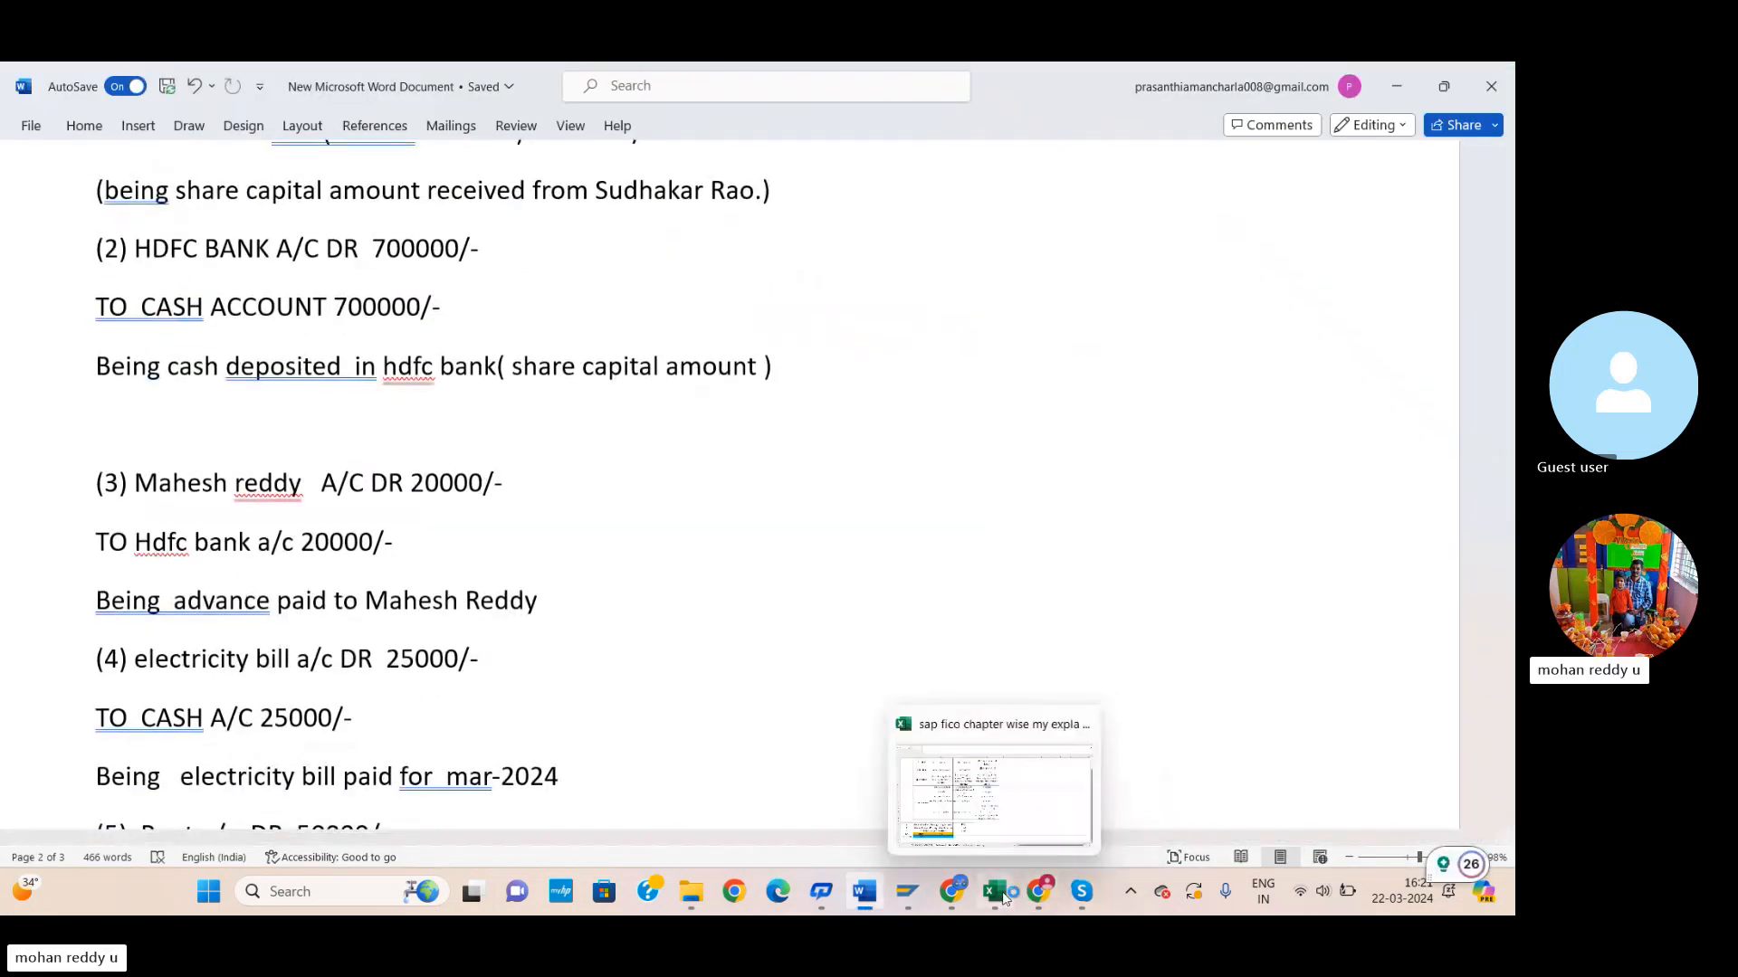
{"action": "left_click", "coordinate": [1019, 805]}
{"action": "scroll", "coordinate": [616, 724], "scroll_direction": "down", "scroll_amount": 1}
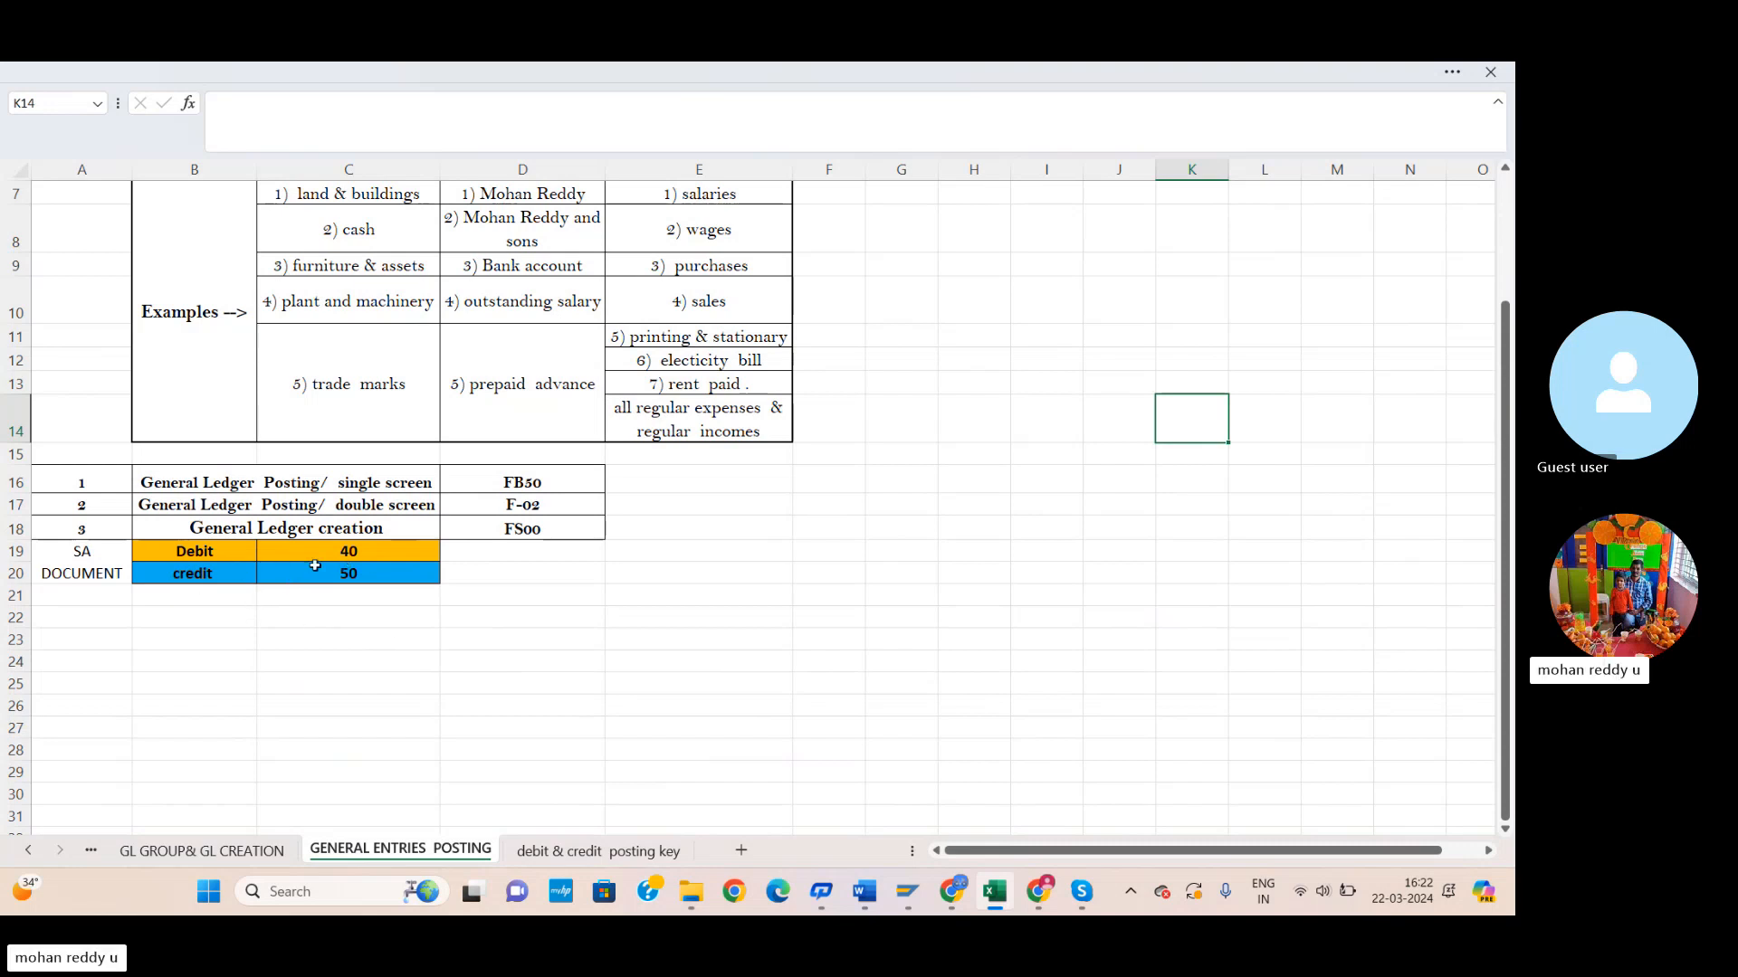
{"action": "left_click", "coordinate": [365, 589]}
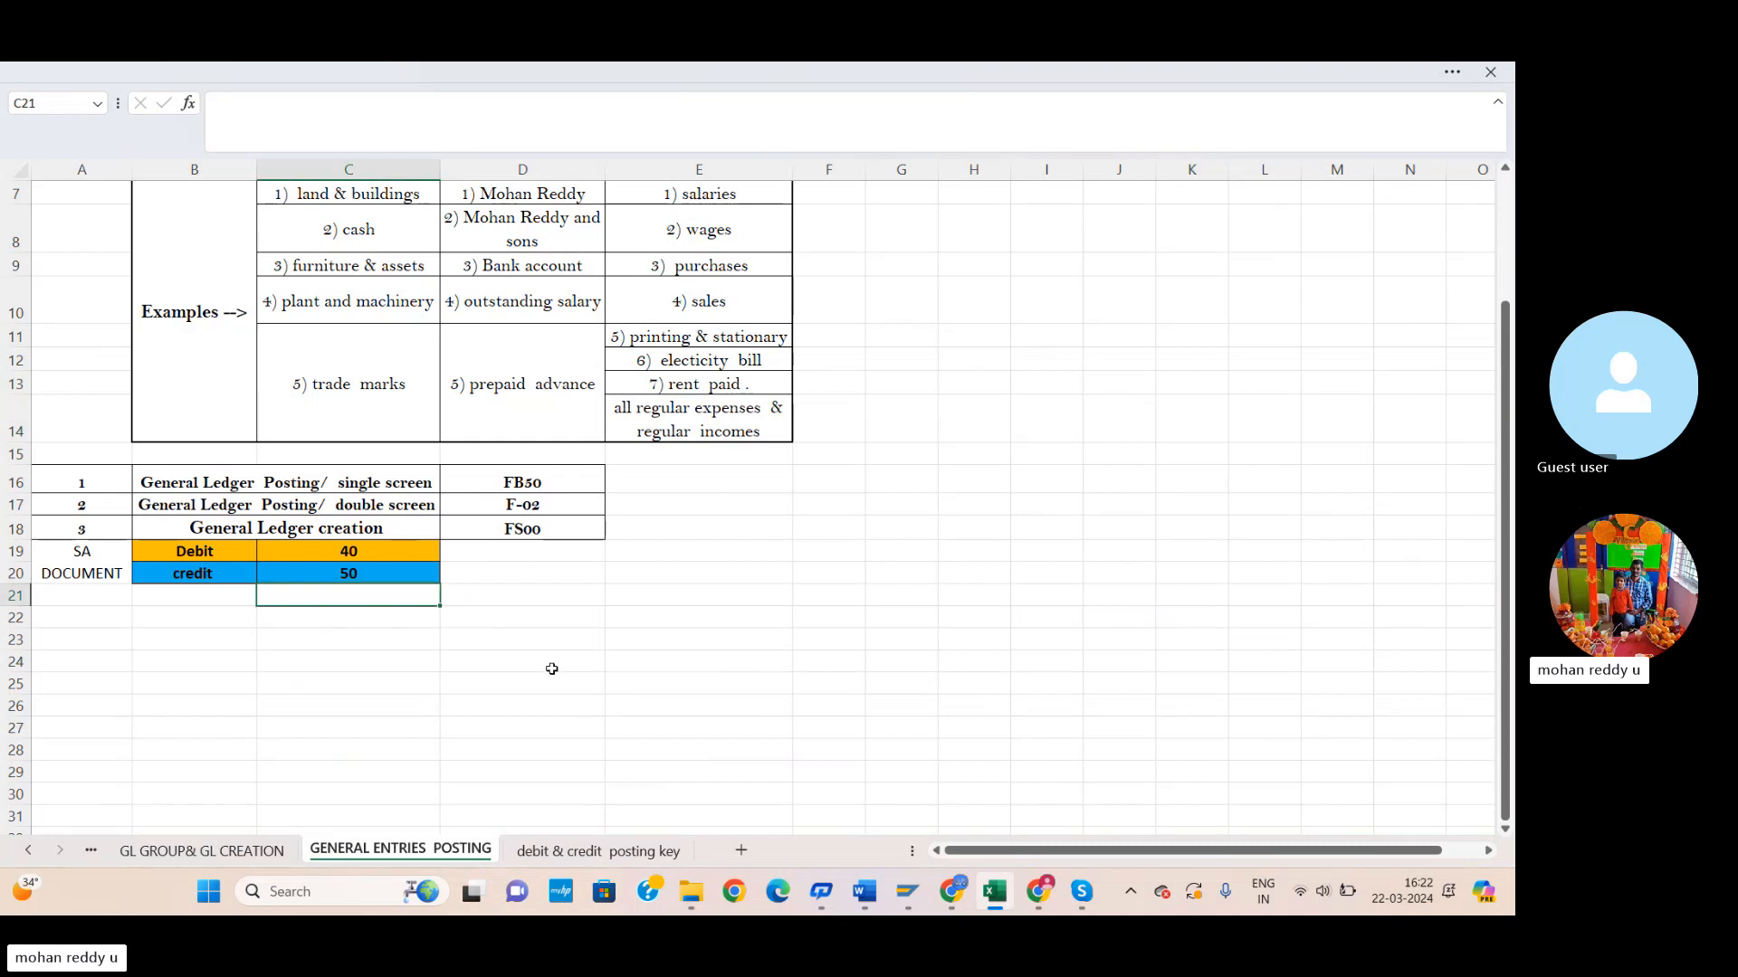
{"action": "left_click", "coordinate": [376, 555]}
Switch to the SAP Easy Access window and start transaction fb50.
{"action": "mouse_move", "coordinate": [1081, 891]}
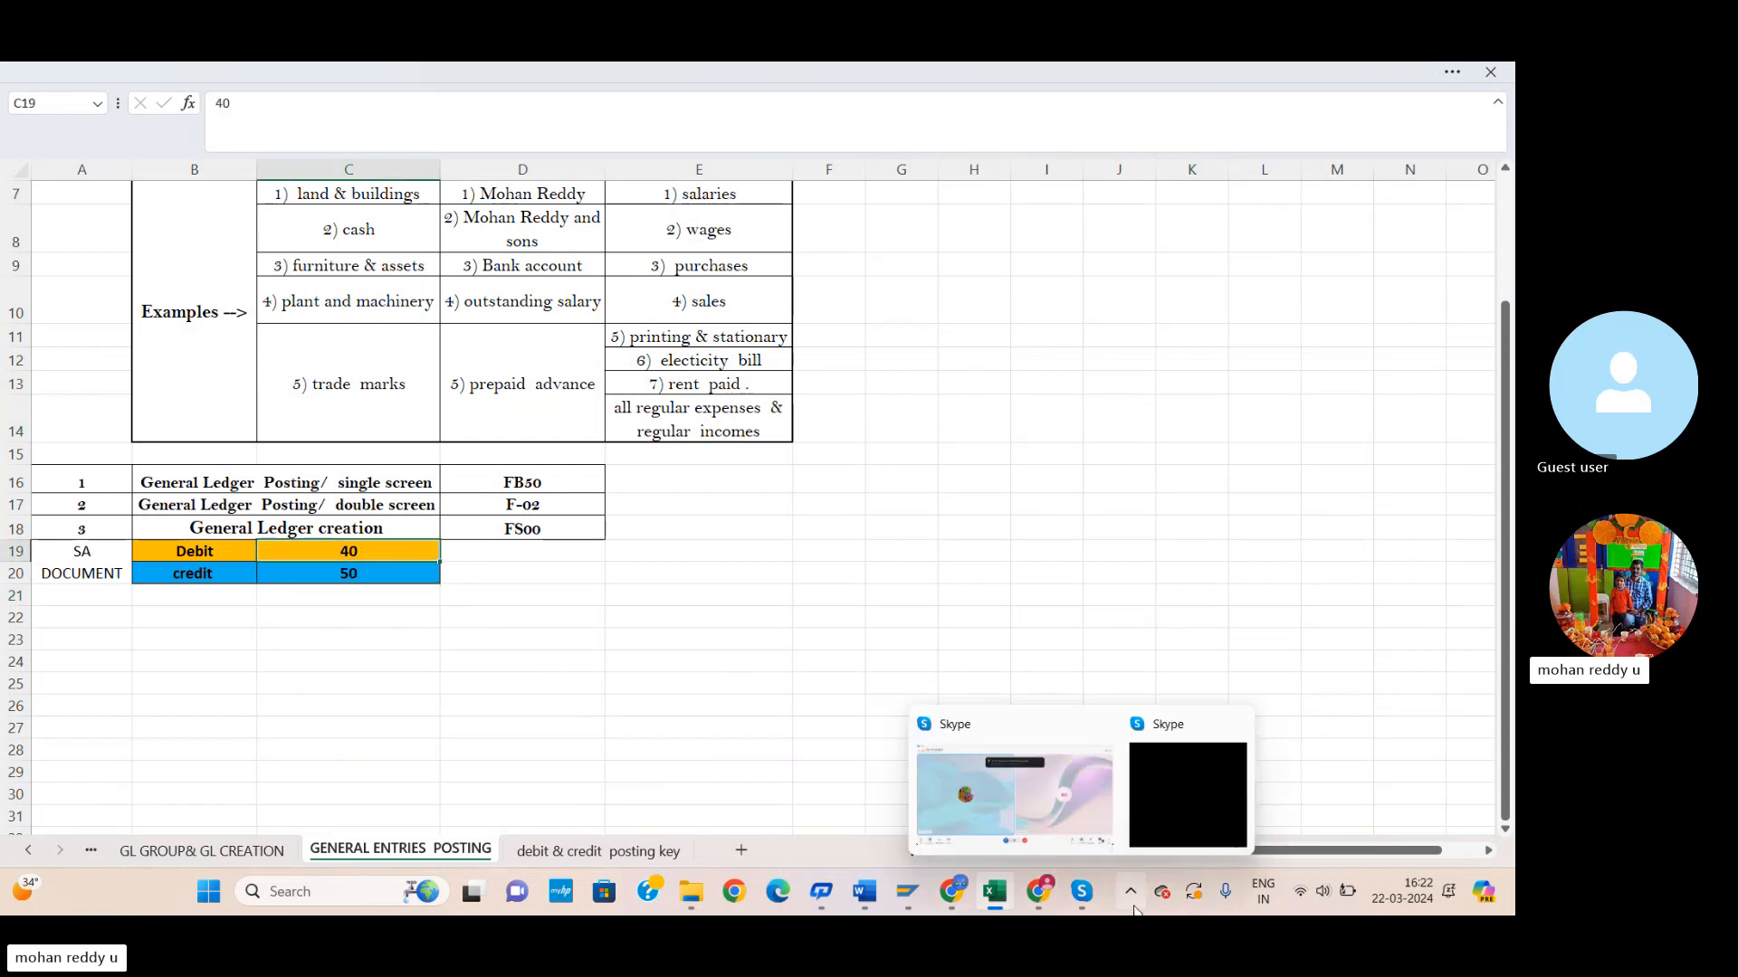
{"action": "left_click", "coordinate": [1048, 841]}
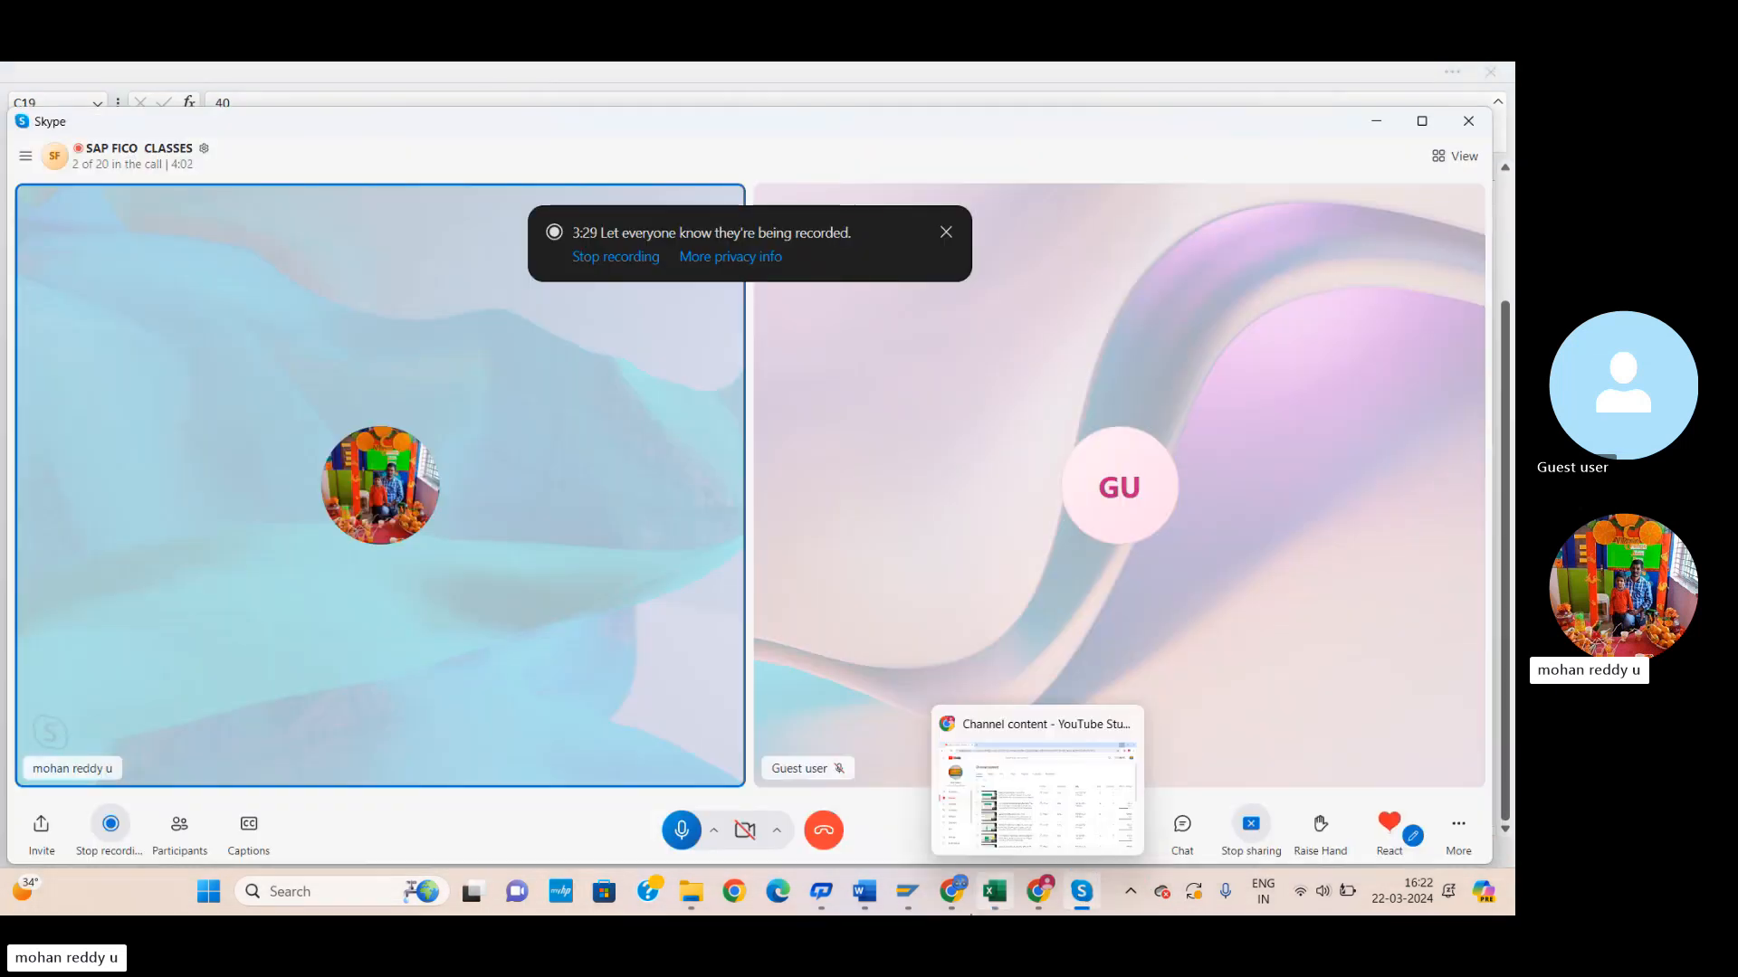
{"action": "left_click", "coordinate": [906, 891]}
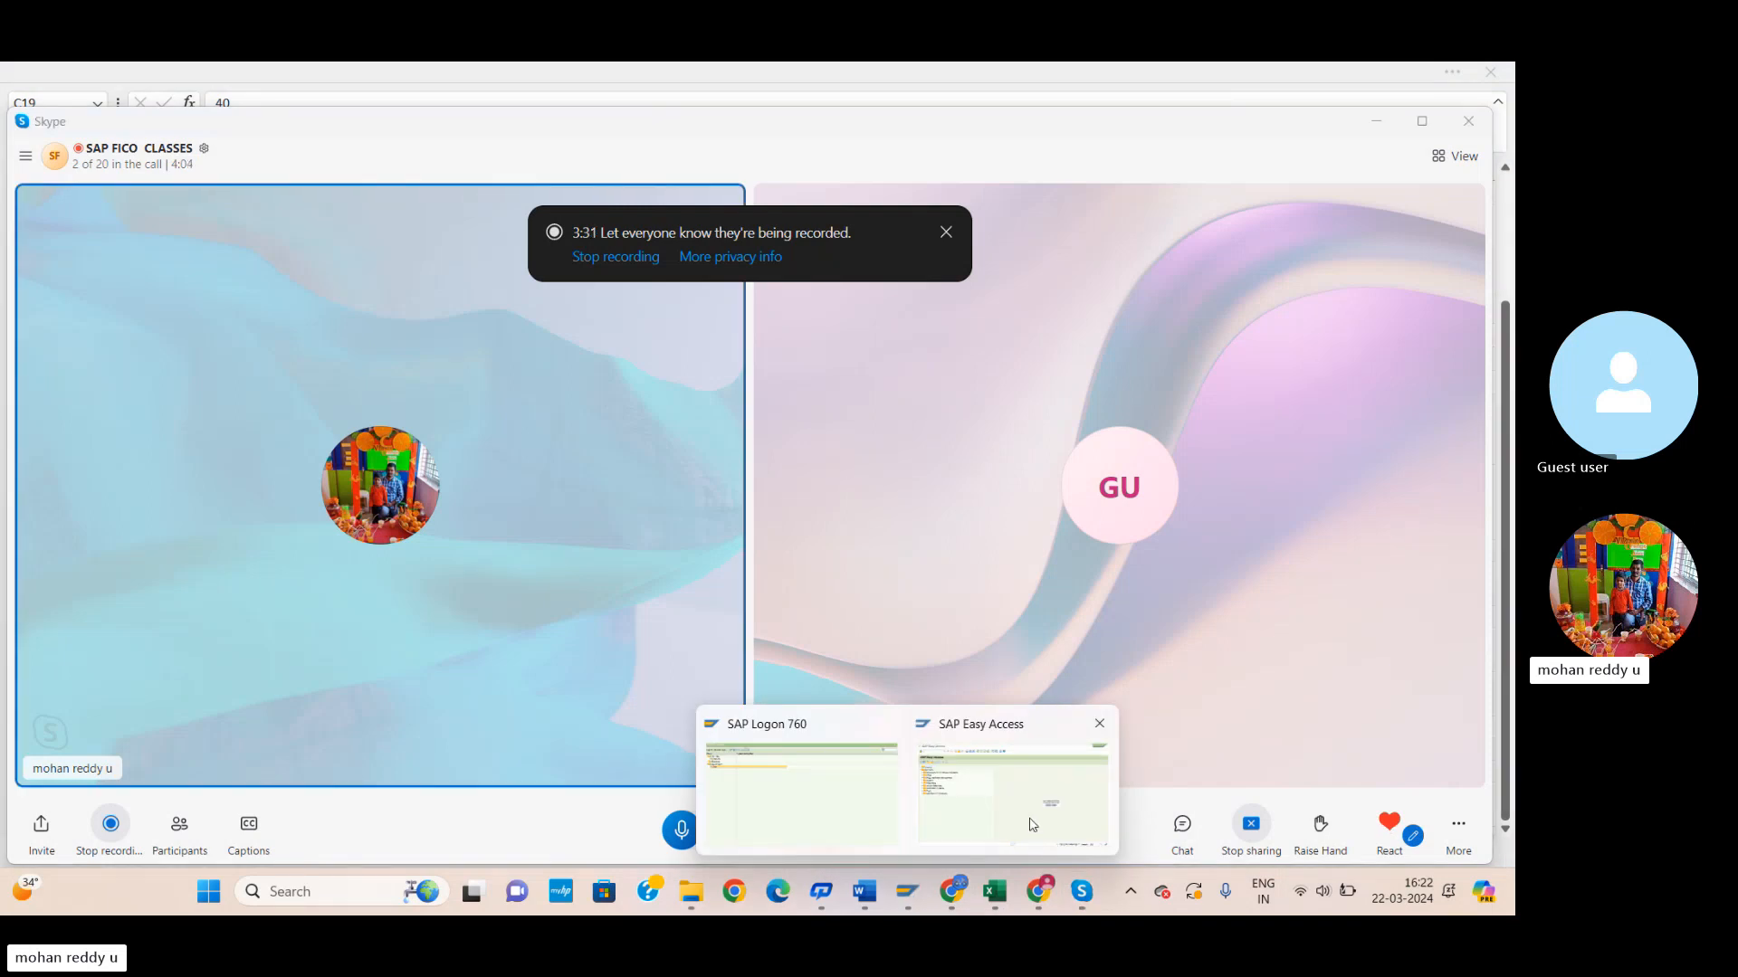
{"action": "left_click", "coordinate": [1032, 824]}
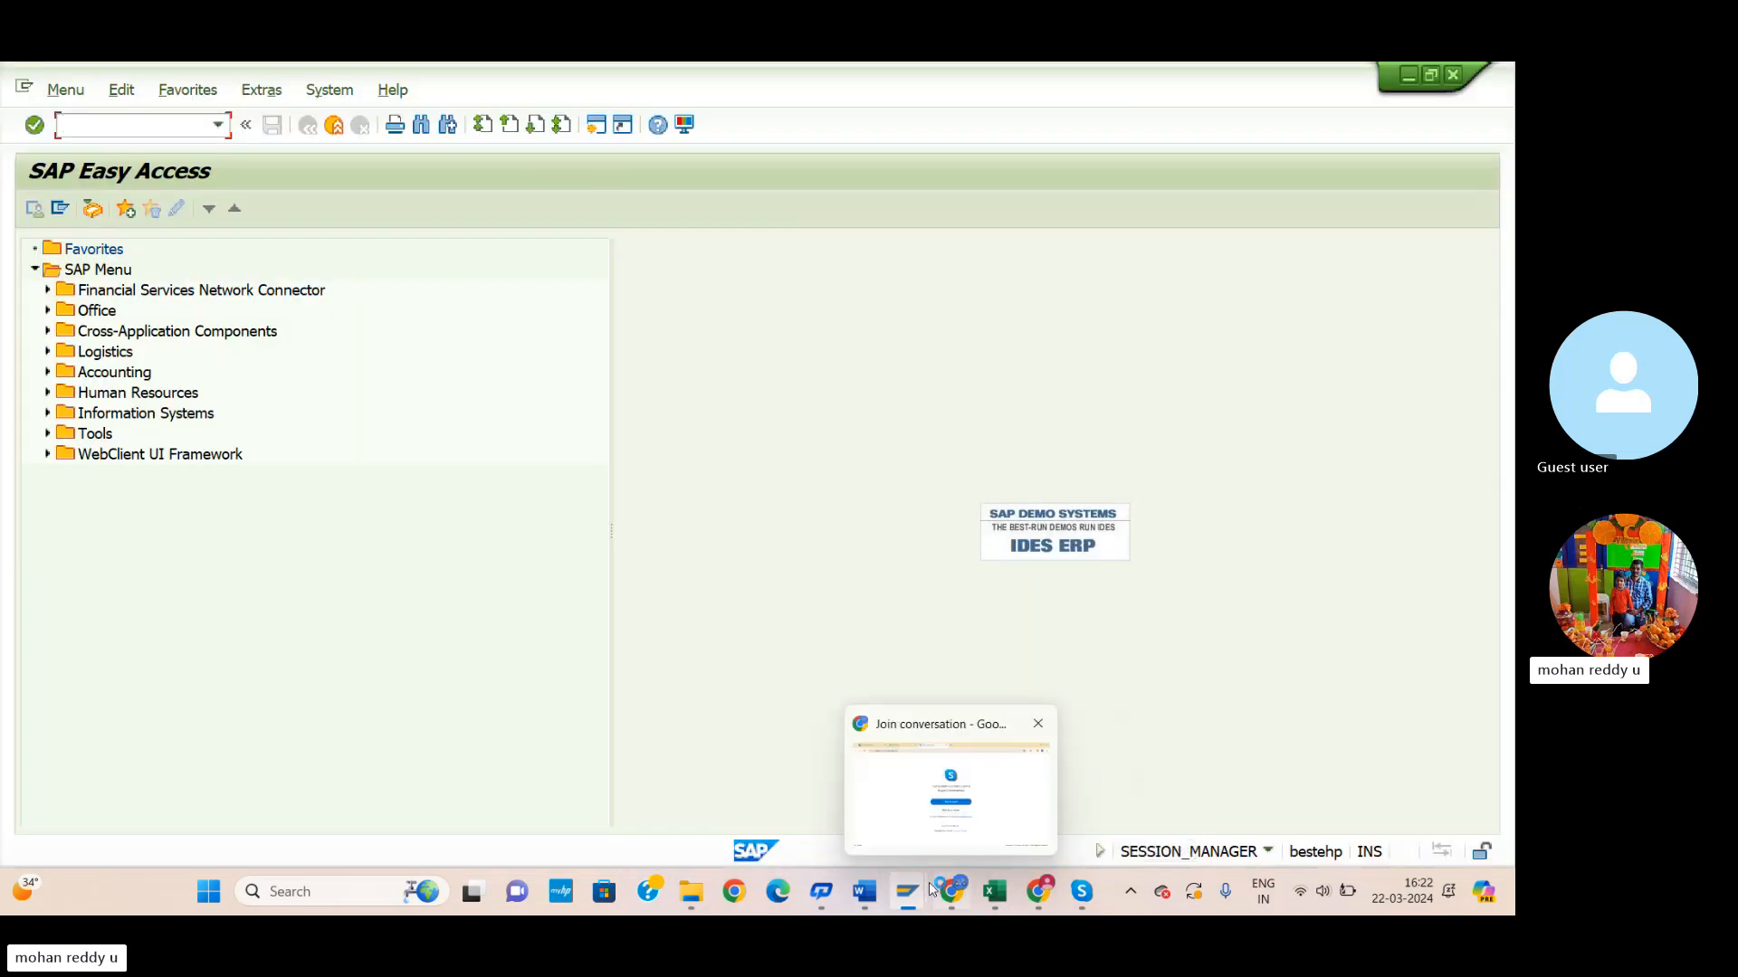
{"action": "mouse_move", "coordinate": [917, 895]}
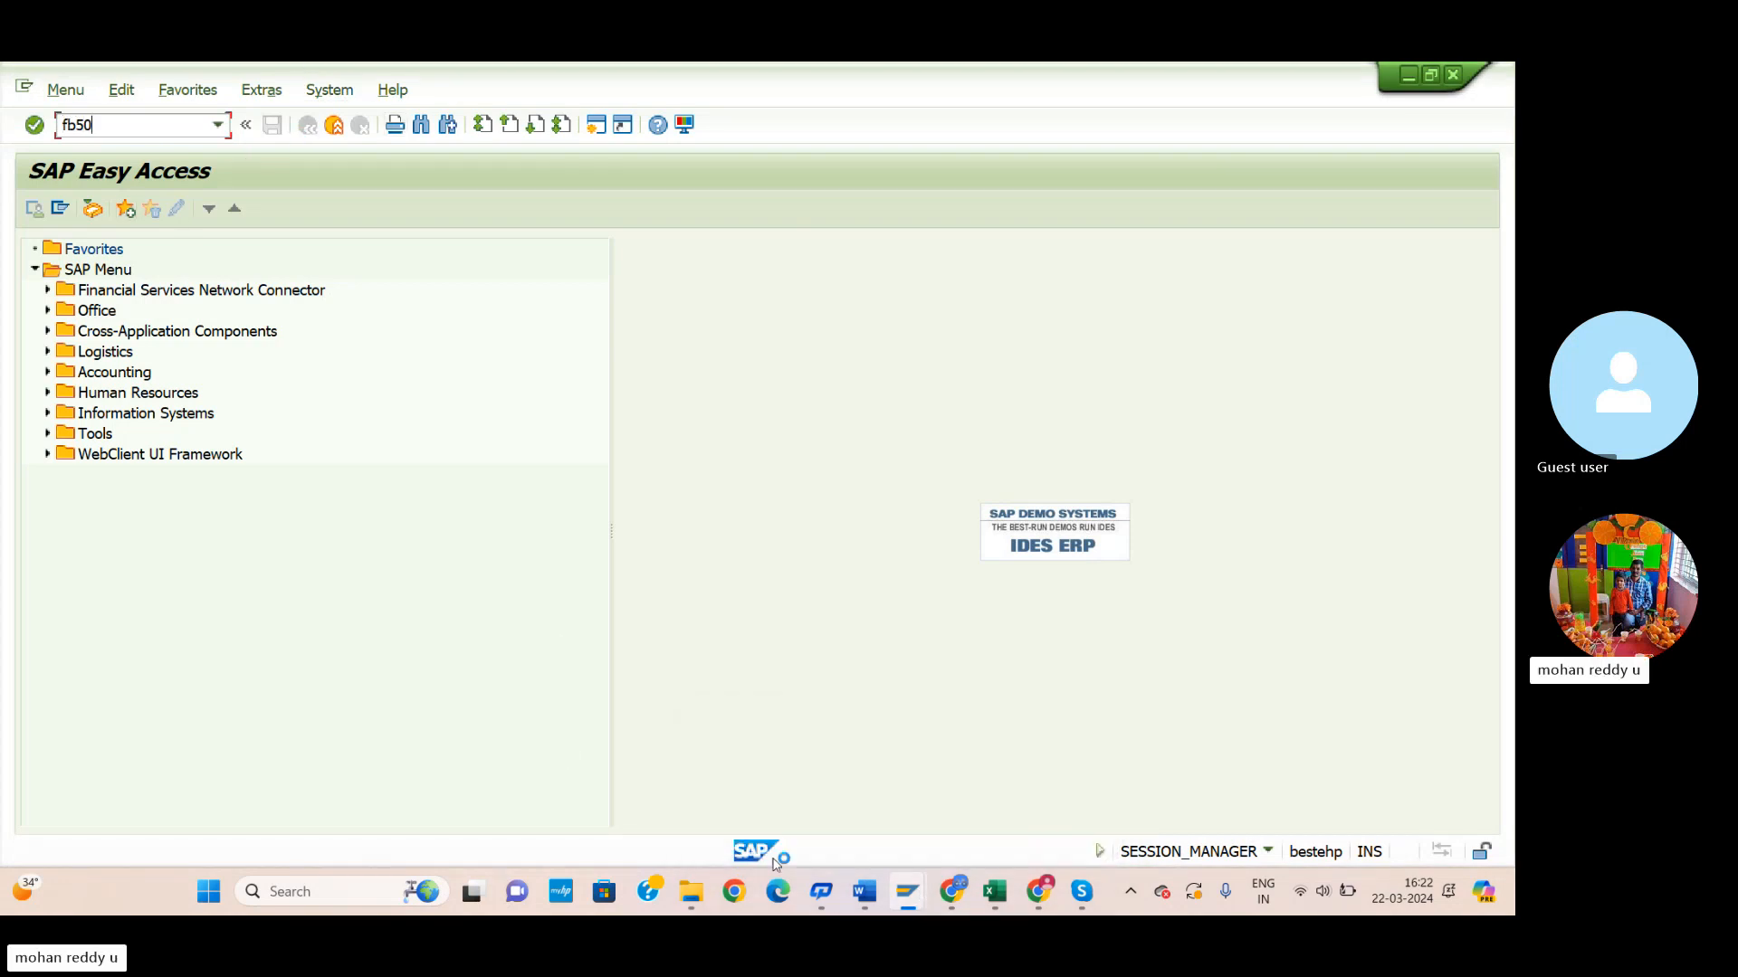
{"action": "left_click", "coordinate": [996, 893]}
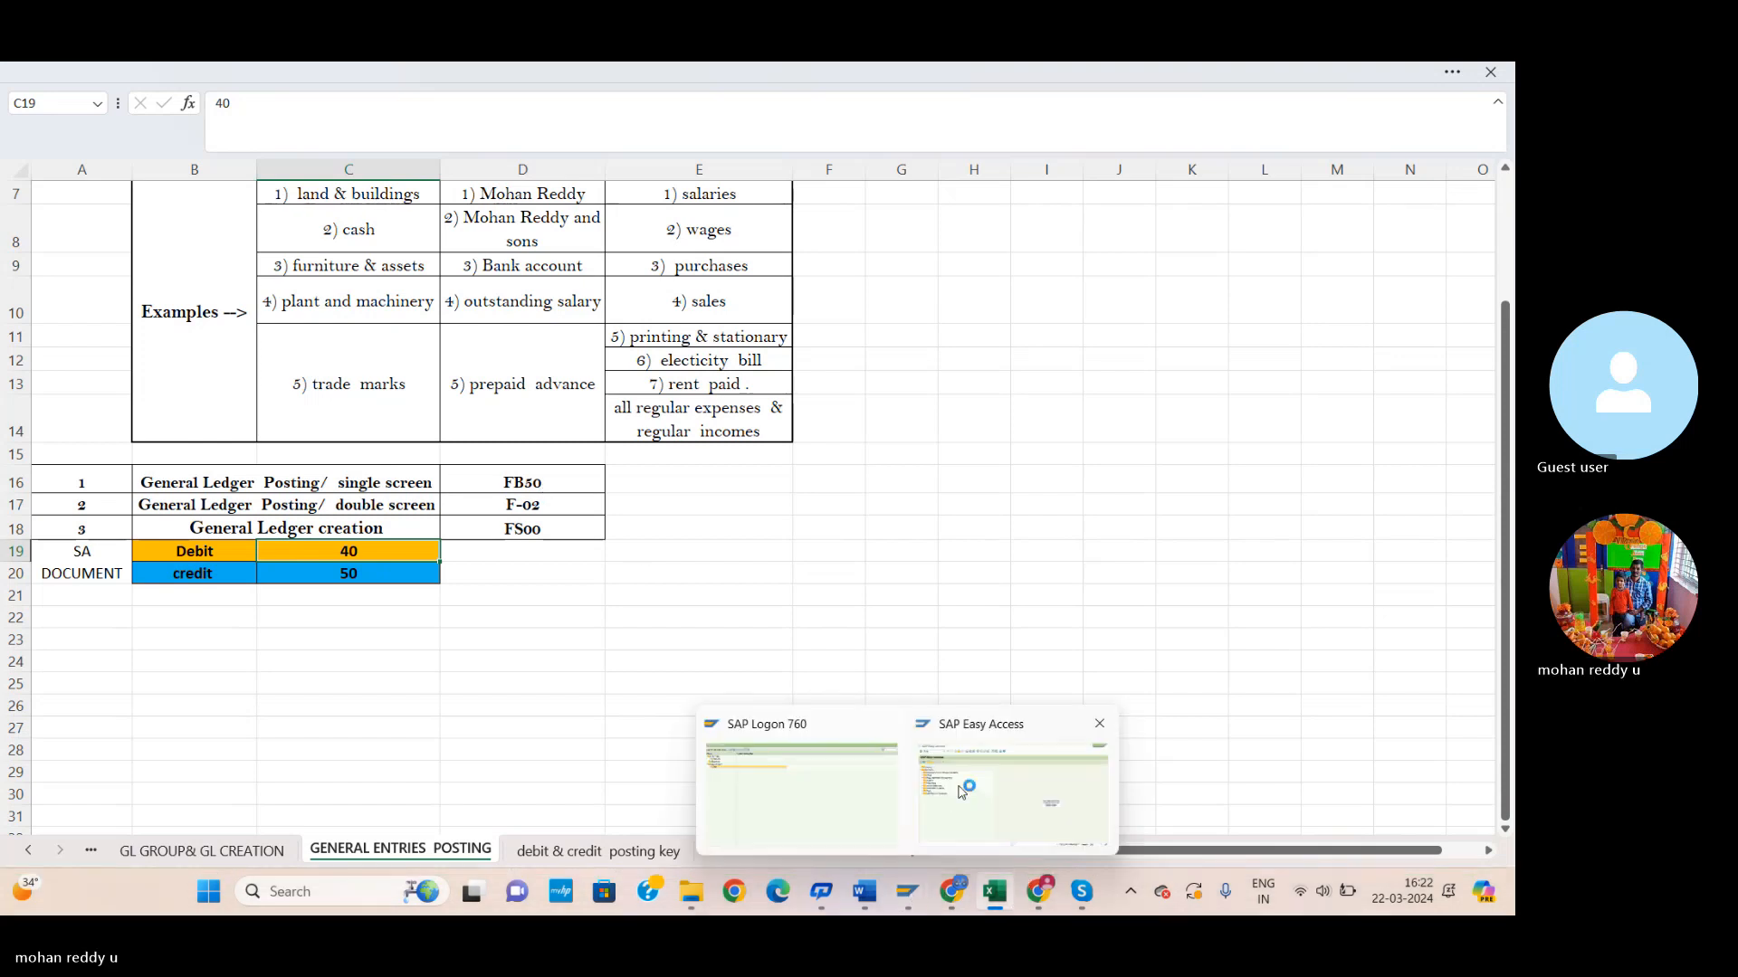
{"action": "left_click", "coordinate": [961, 792]}
{"action": "left_click", "coordinate": [139, 129]}
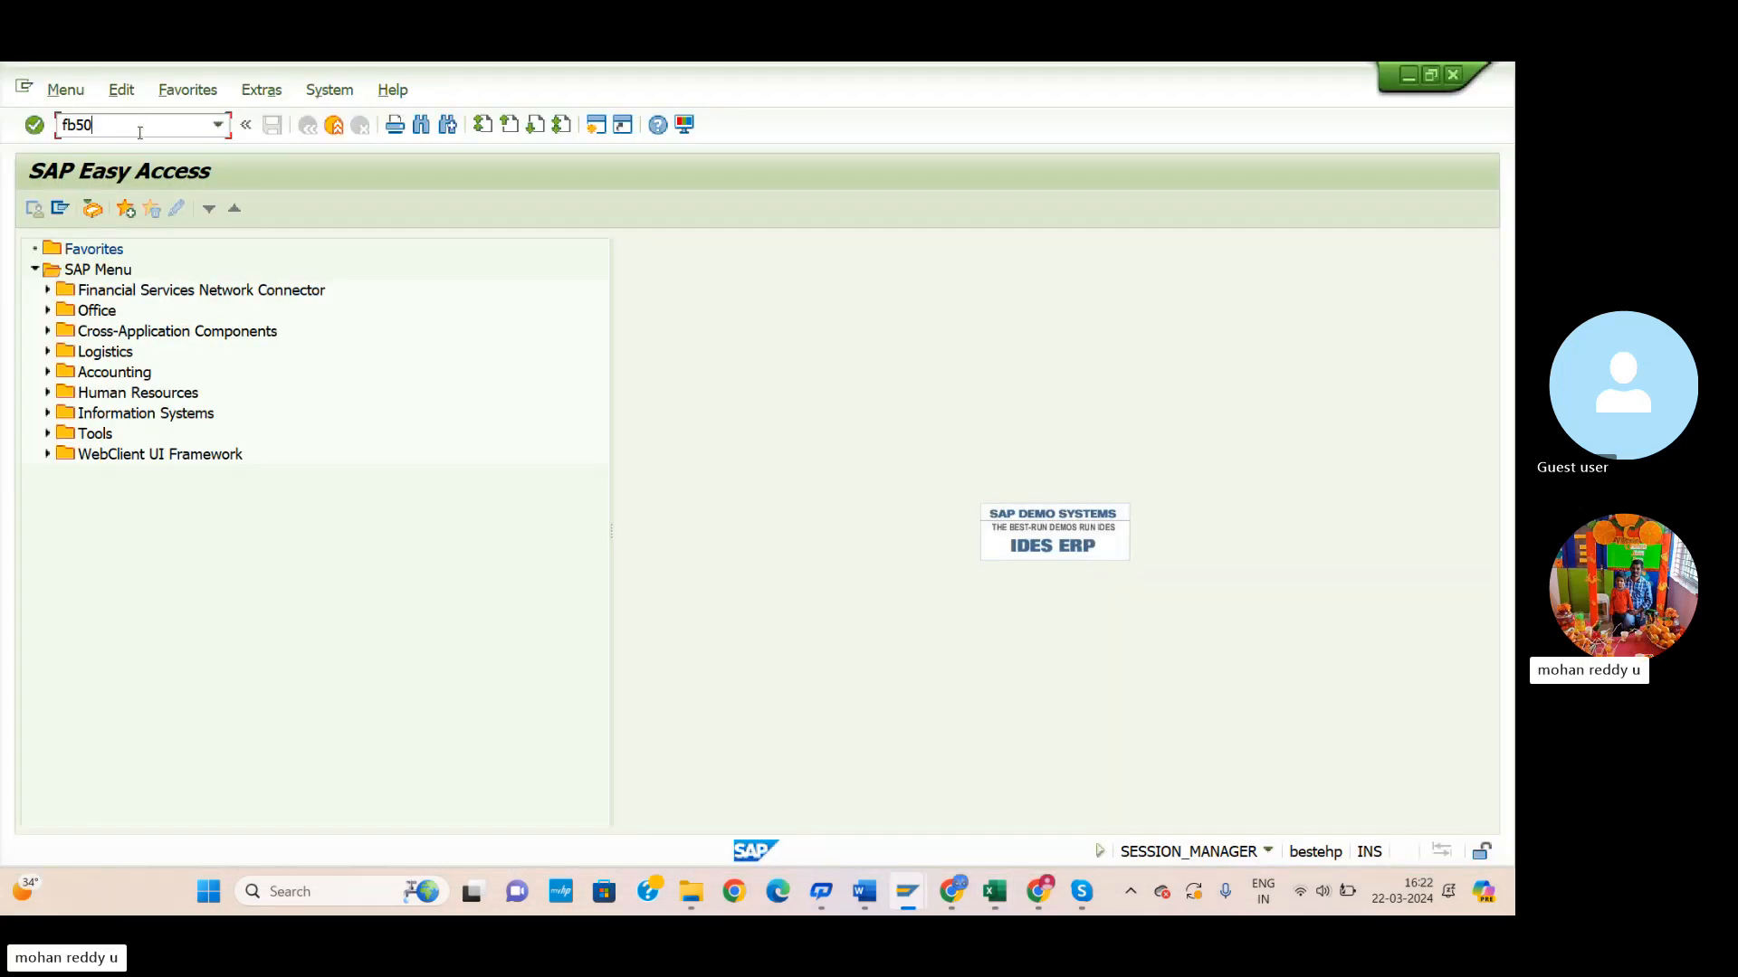
{"action": "key", "text": "Return"}
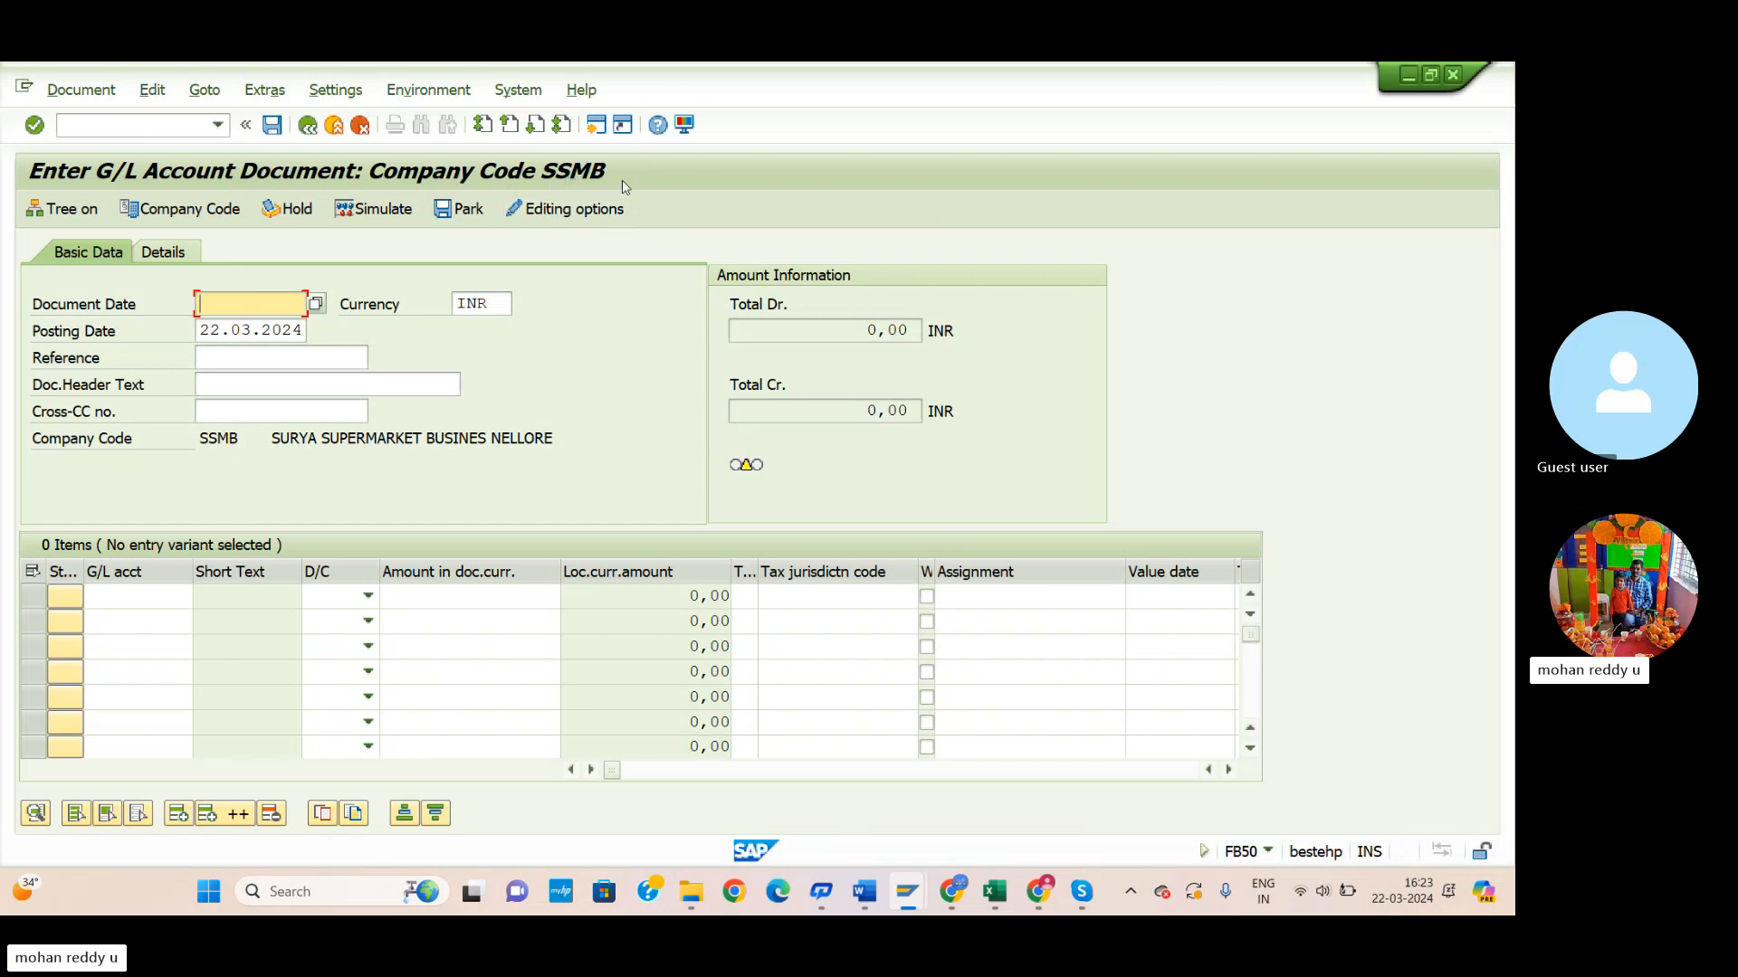
Confirm SSMB as the company code and restart the G/L document entry with /nfb50.
{"action": "left_click", "coordinate": [209, 226]}
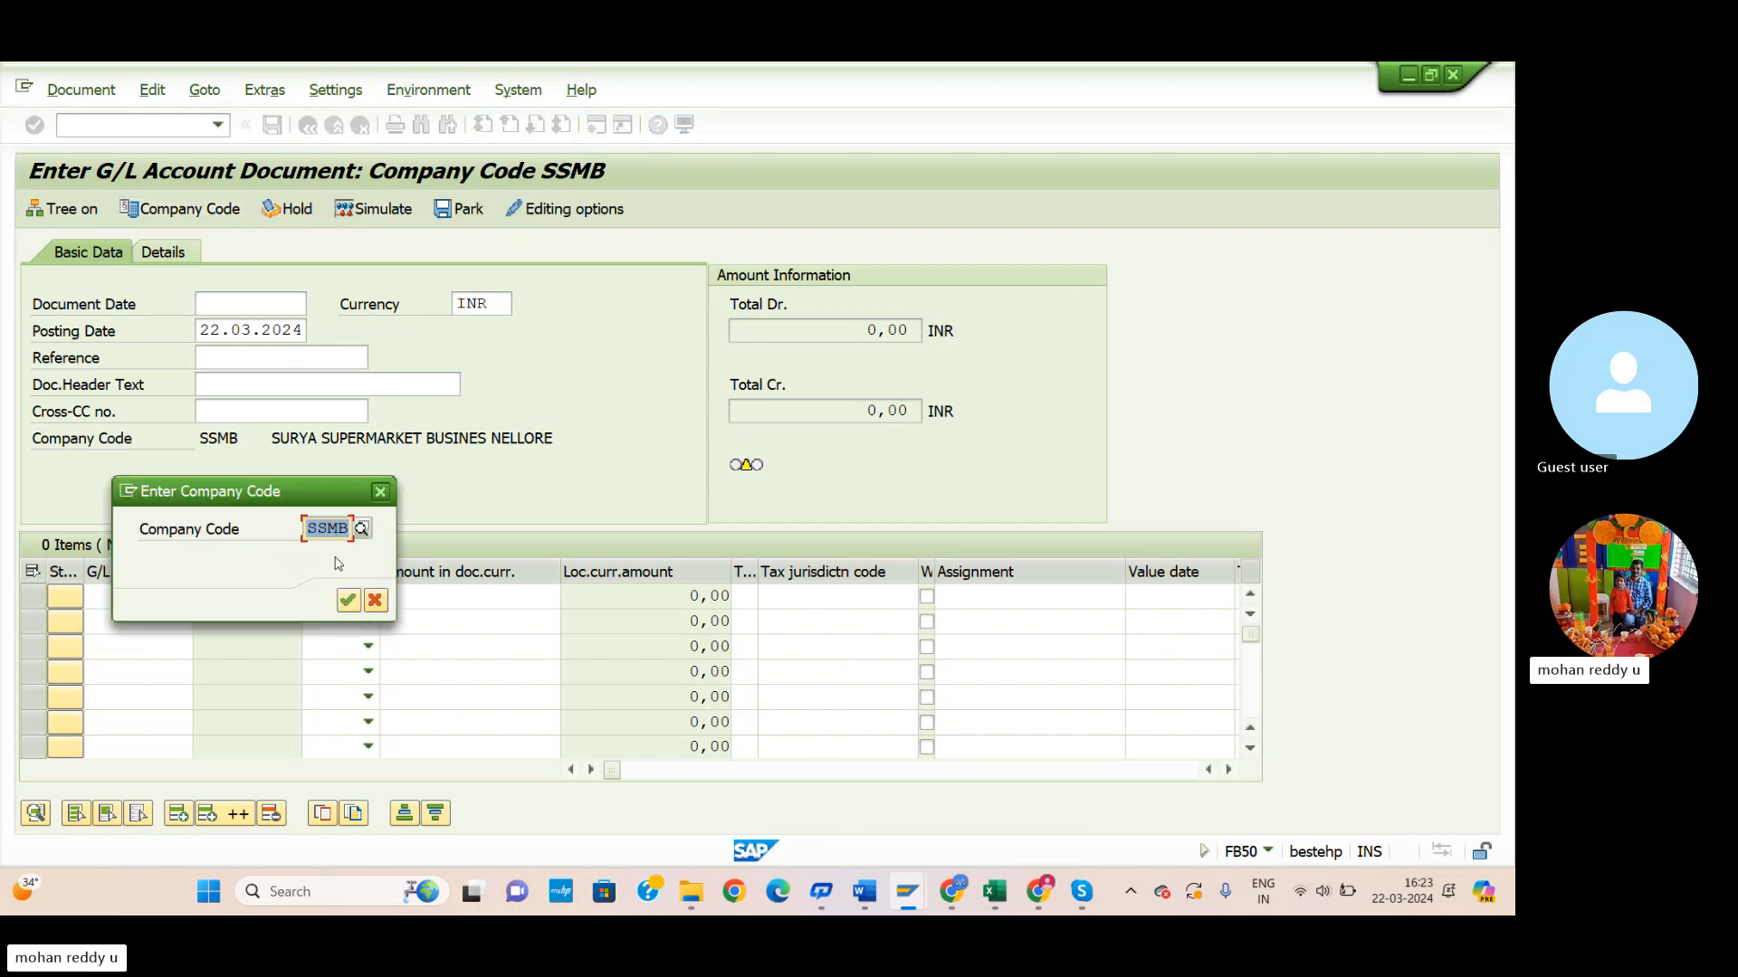
{"action": "left_click", "coordinate": [345, 604]}
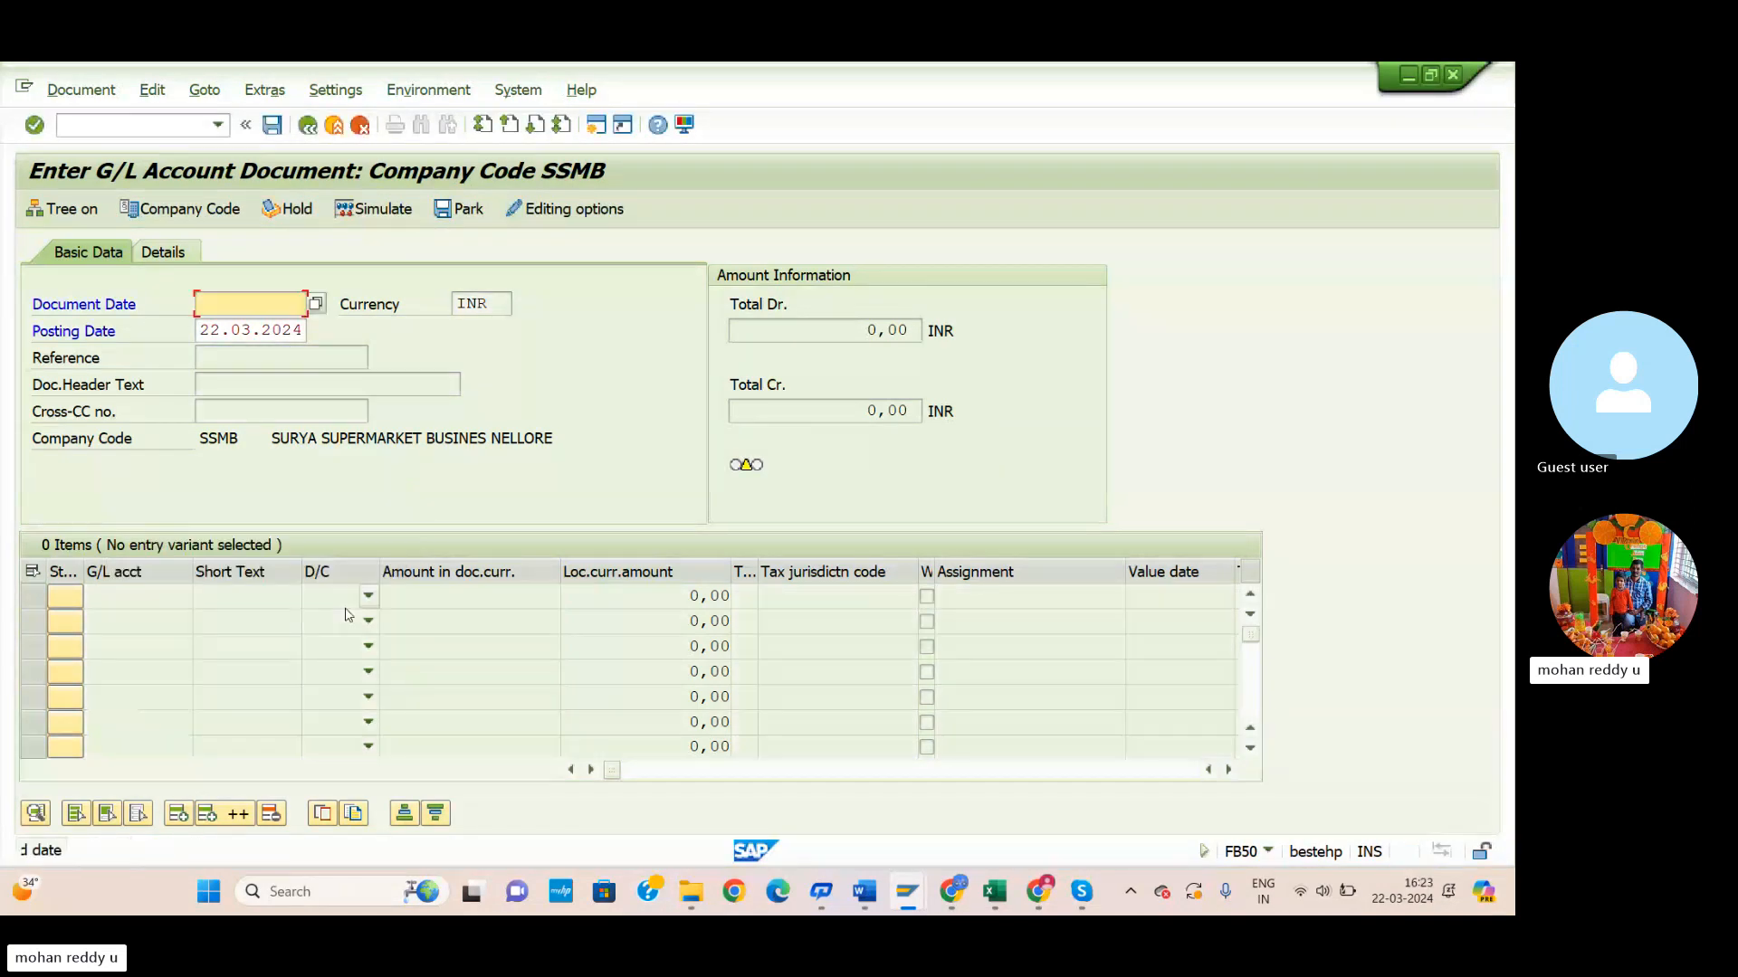
{"action": "left_click", "coordinate": [161, 126]}
{"action": "type", "text": "/n"}
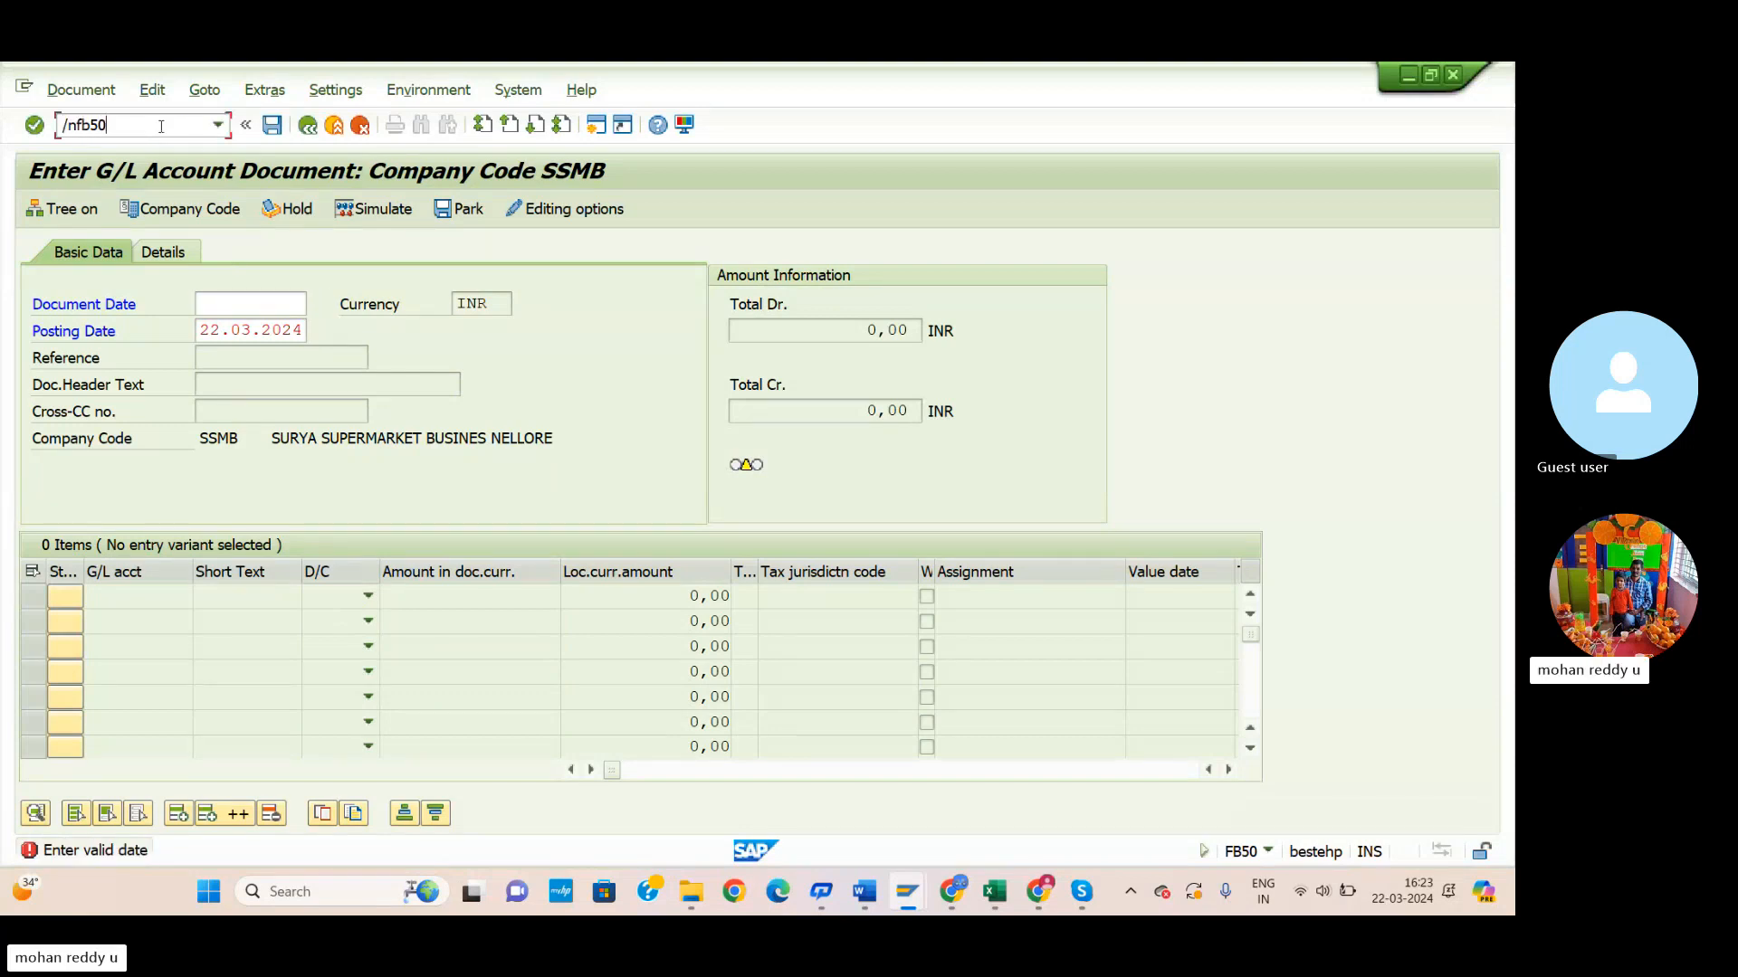
{"action": "type", "text": "fb50"}
{"action": "key", "text": "Return"}
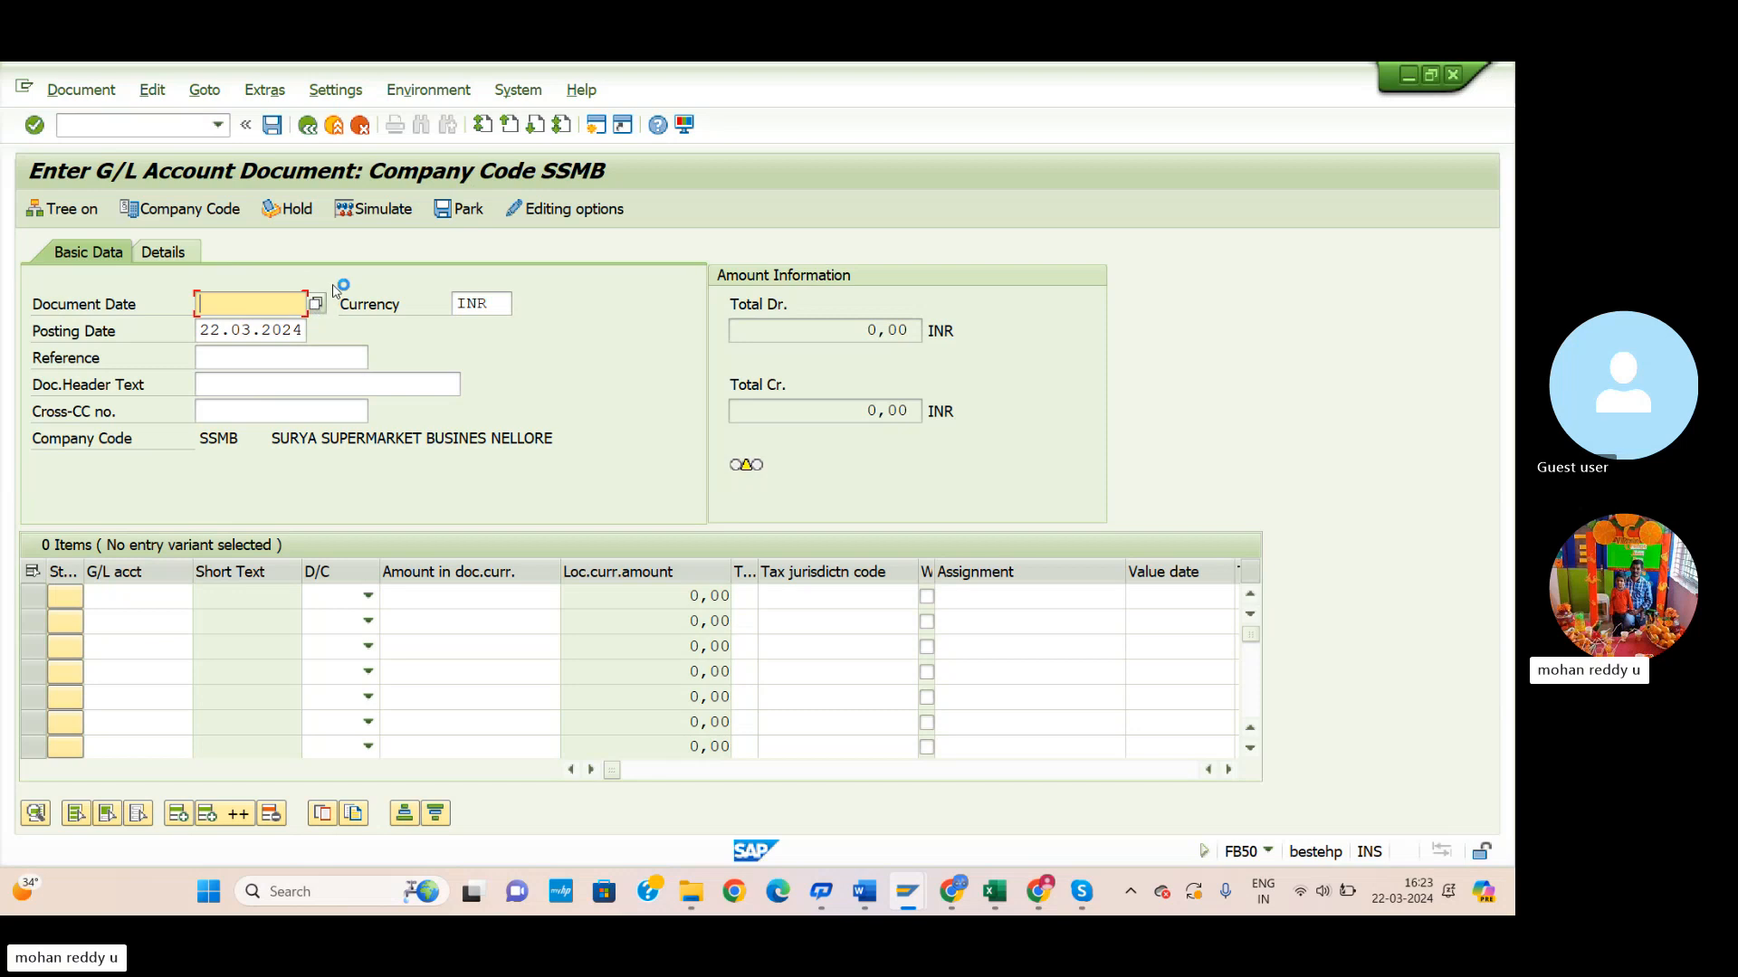
Set the document date to 22.03.2024 and assign company code SSMB's CASH ACCOUNT to the first line item.
{"action": "left_click", "coordinate": [314, 304]}
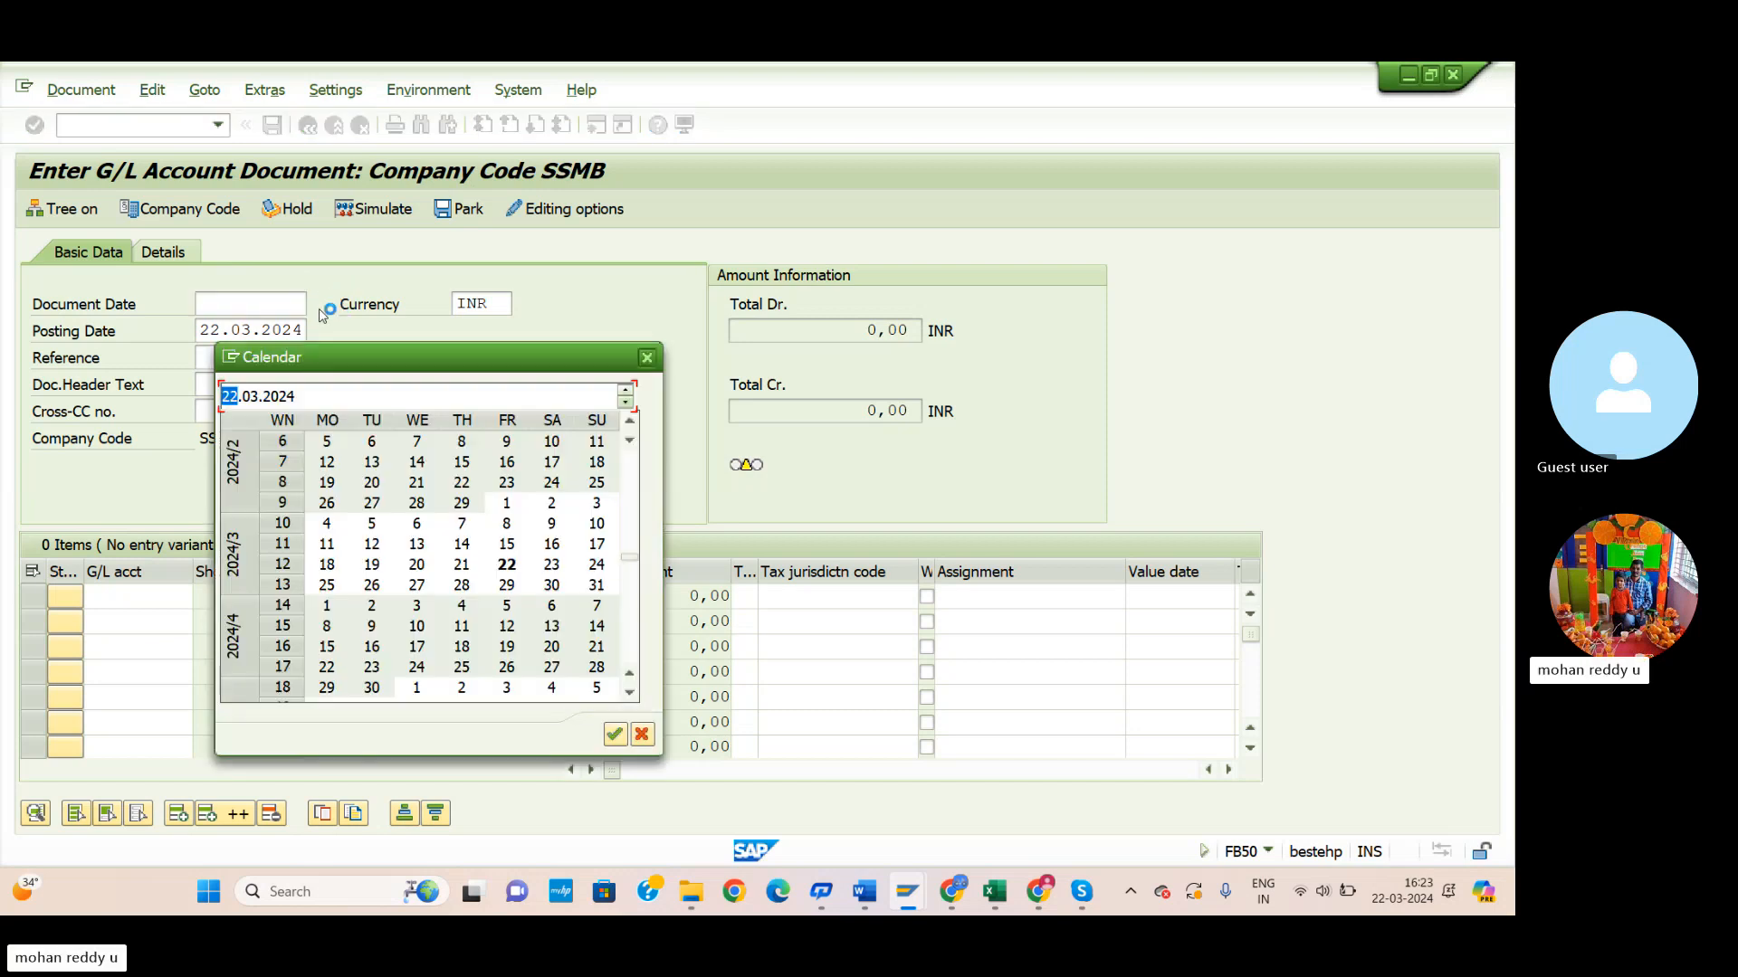
{"action": "left_click", "coordinate": [615, 735]}
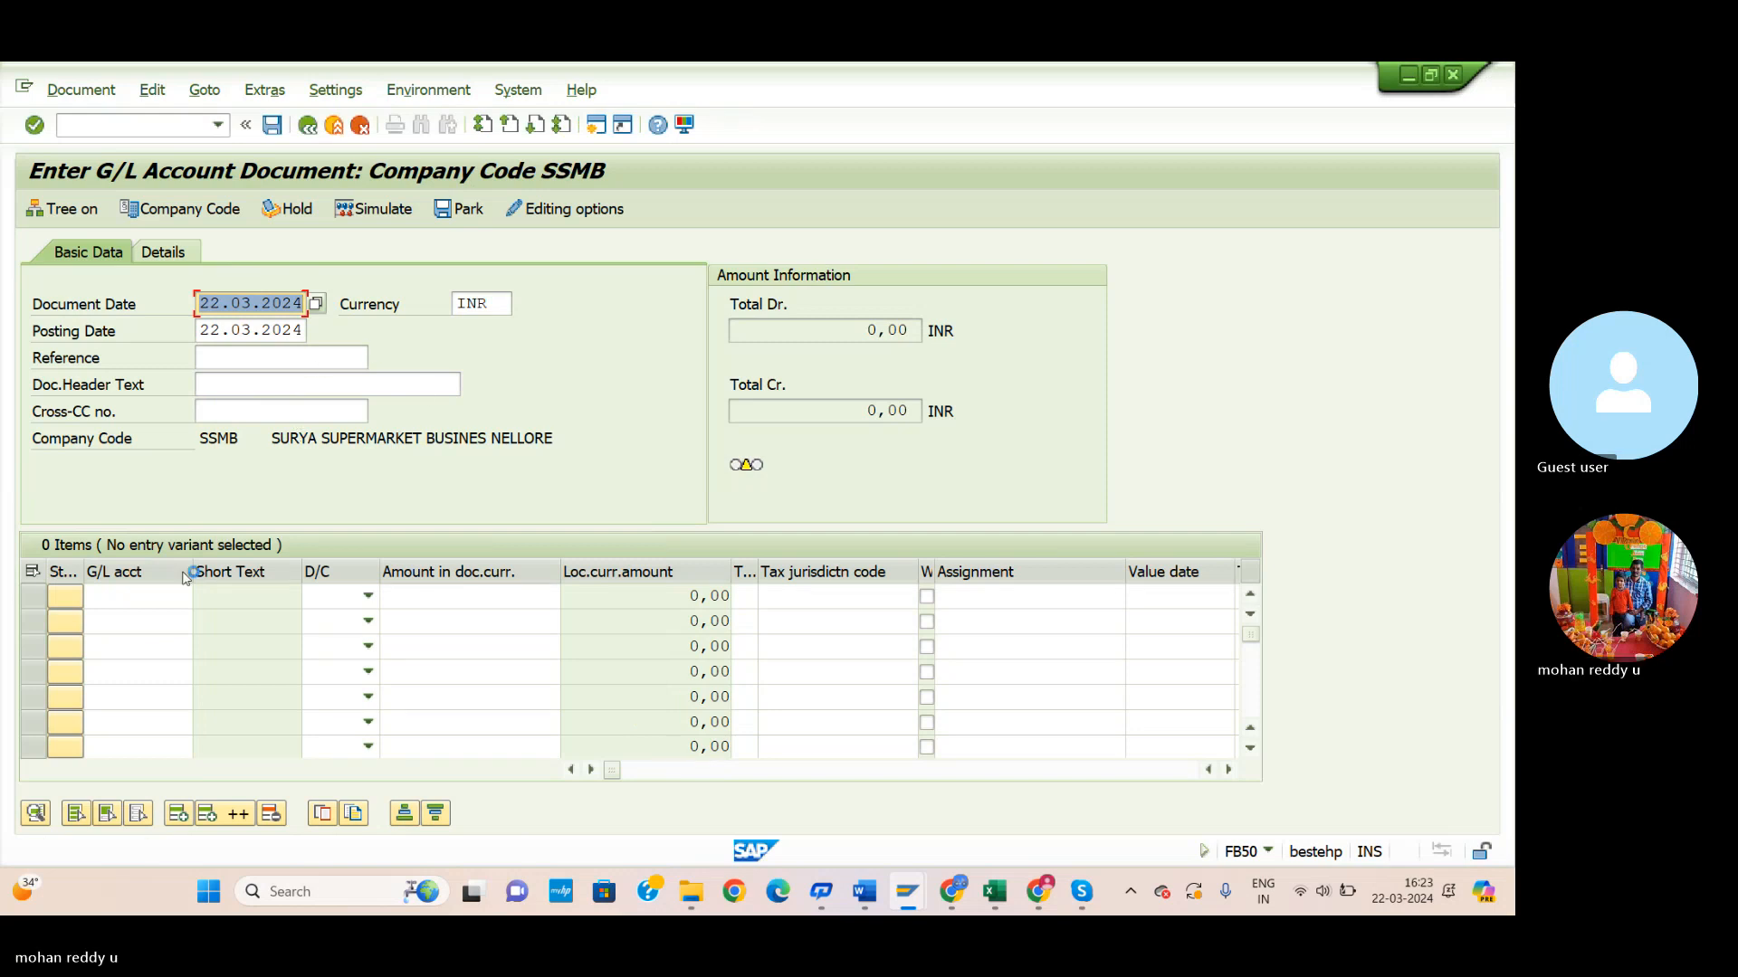
{"action": "left_click", "coordinate": [147, 598]}
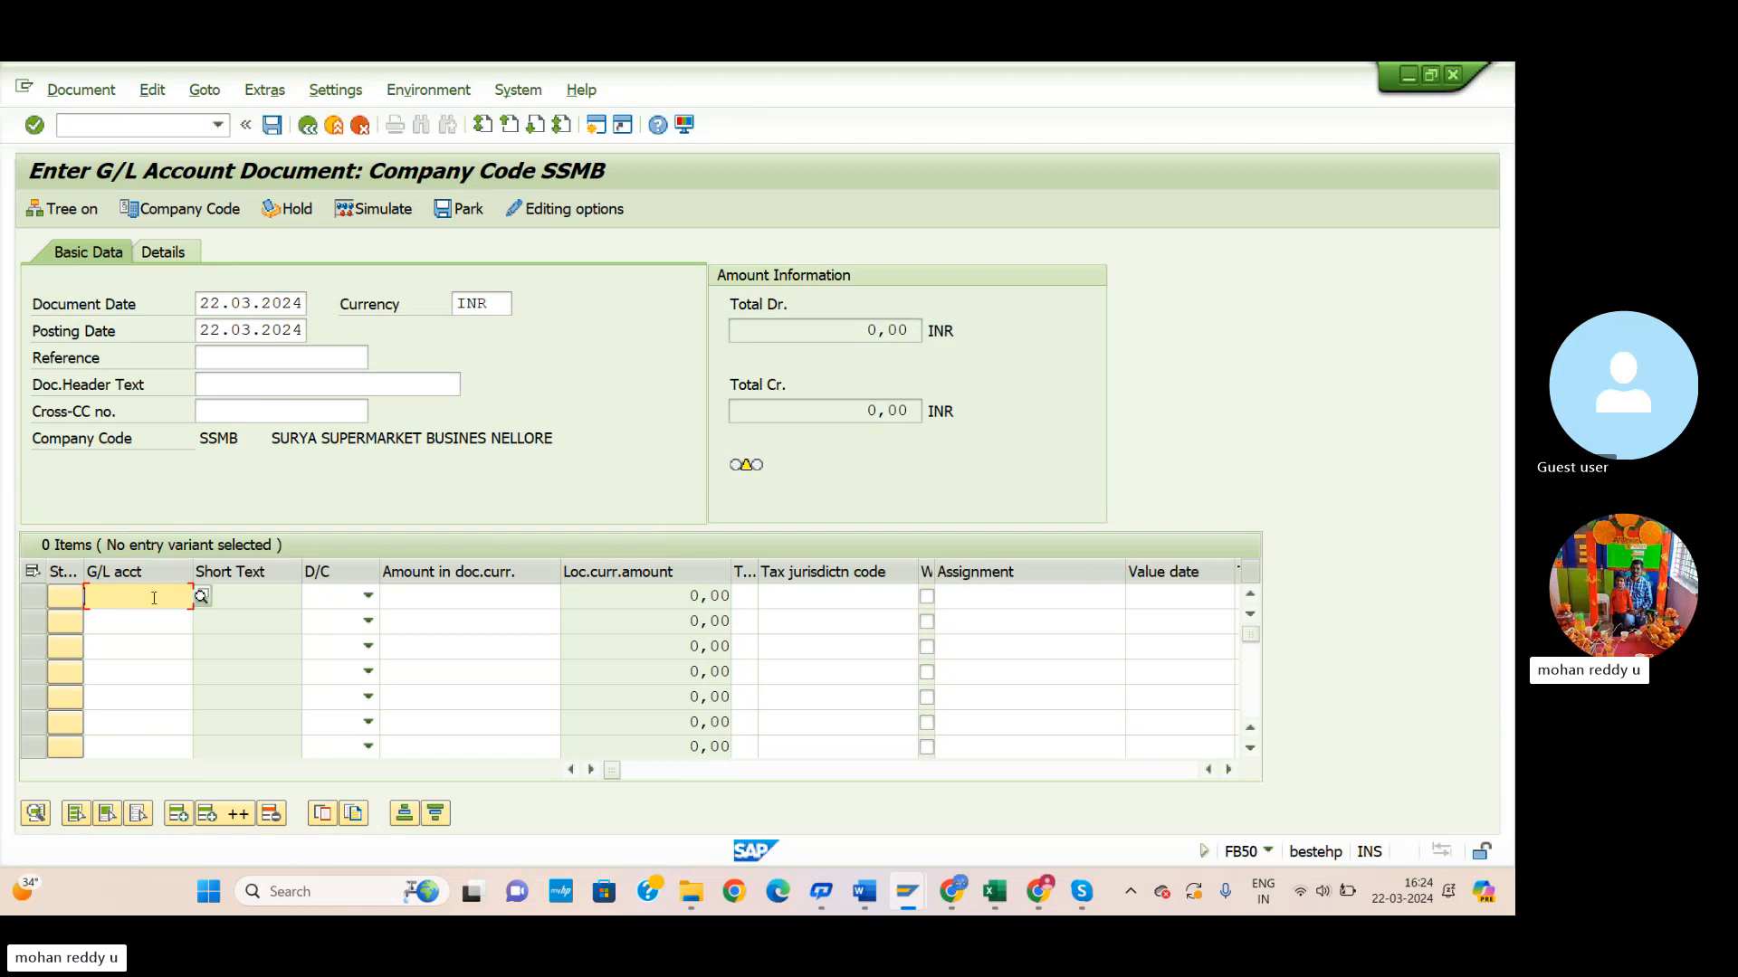
{"action": "left_click", "coordinate": [201, 597]}
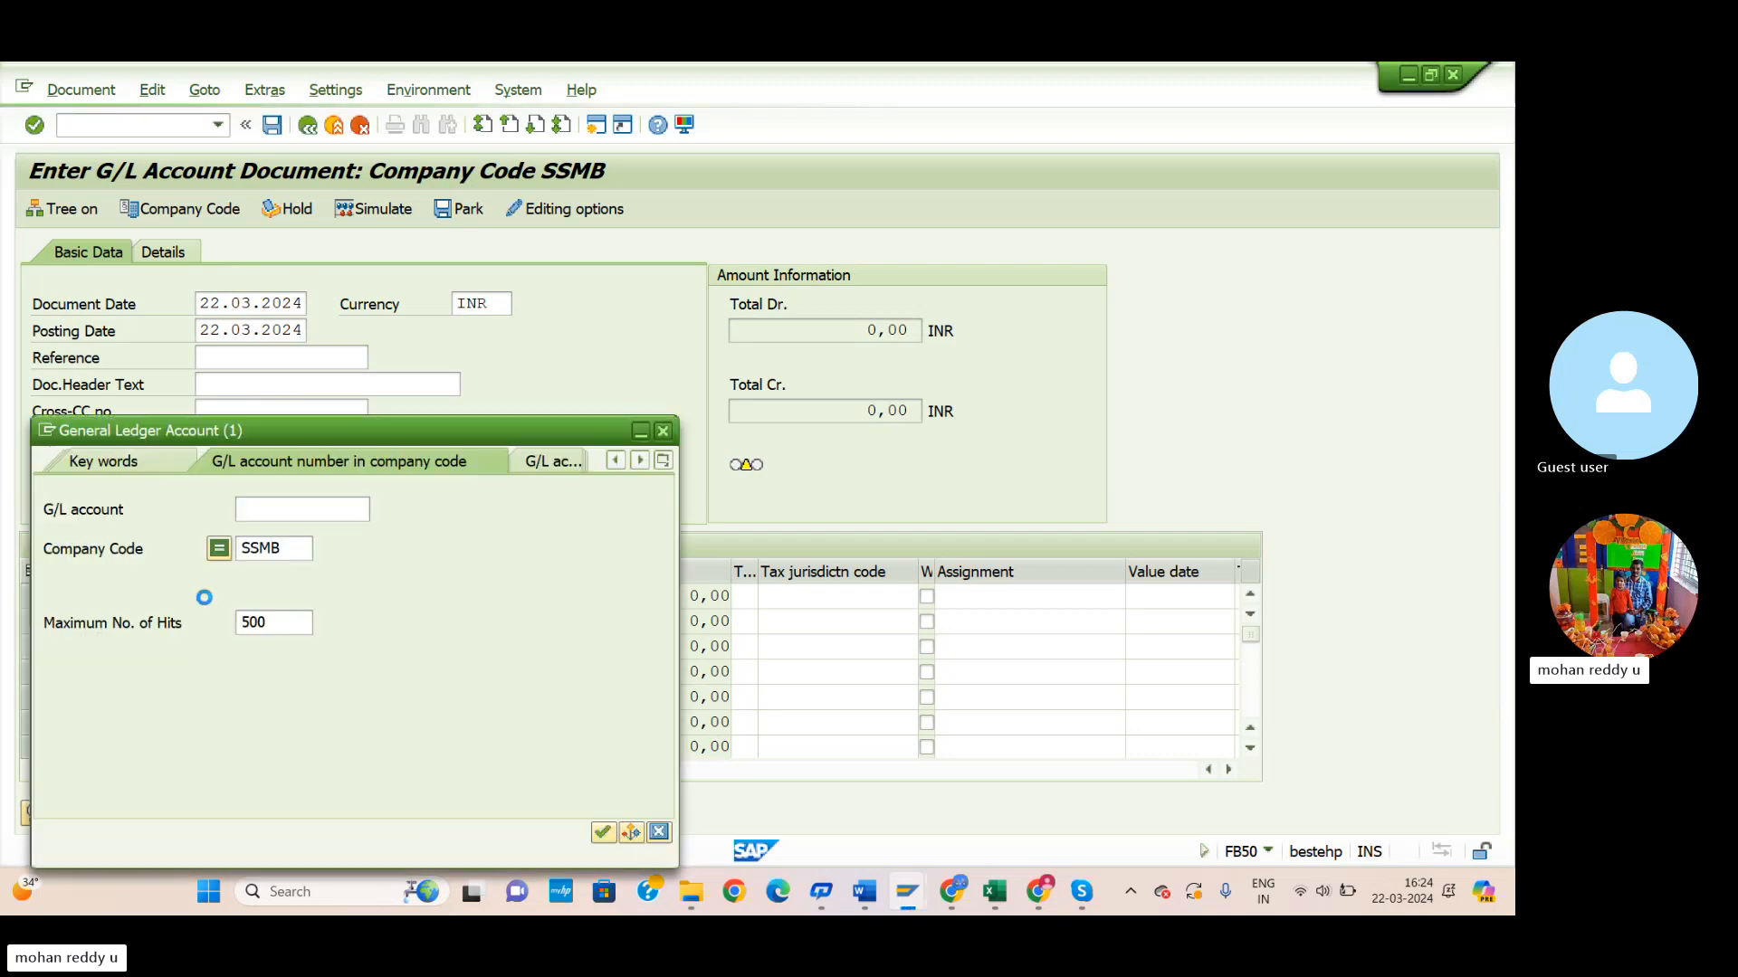
{"action": "left_click", "coordinate": [601, 832]}
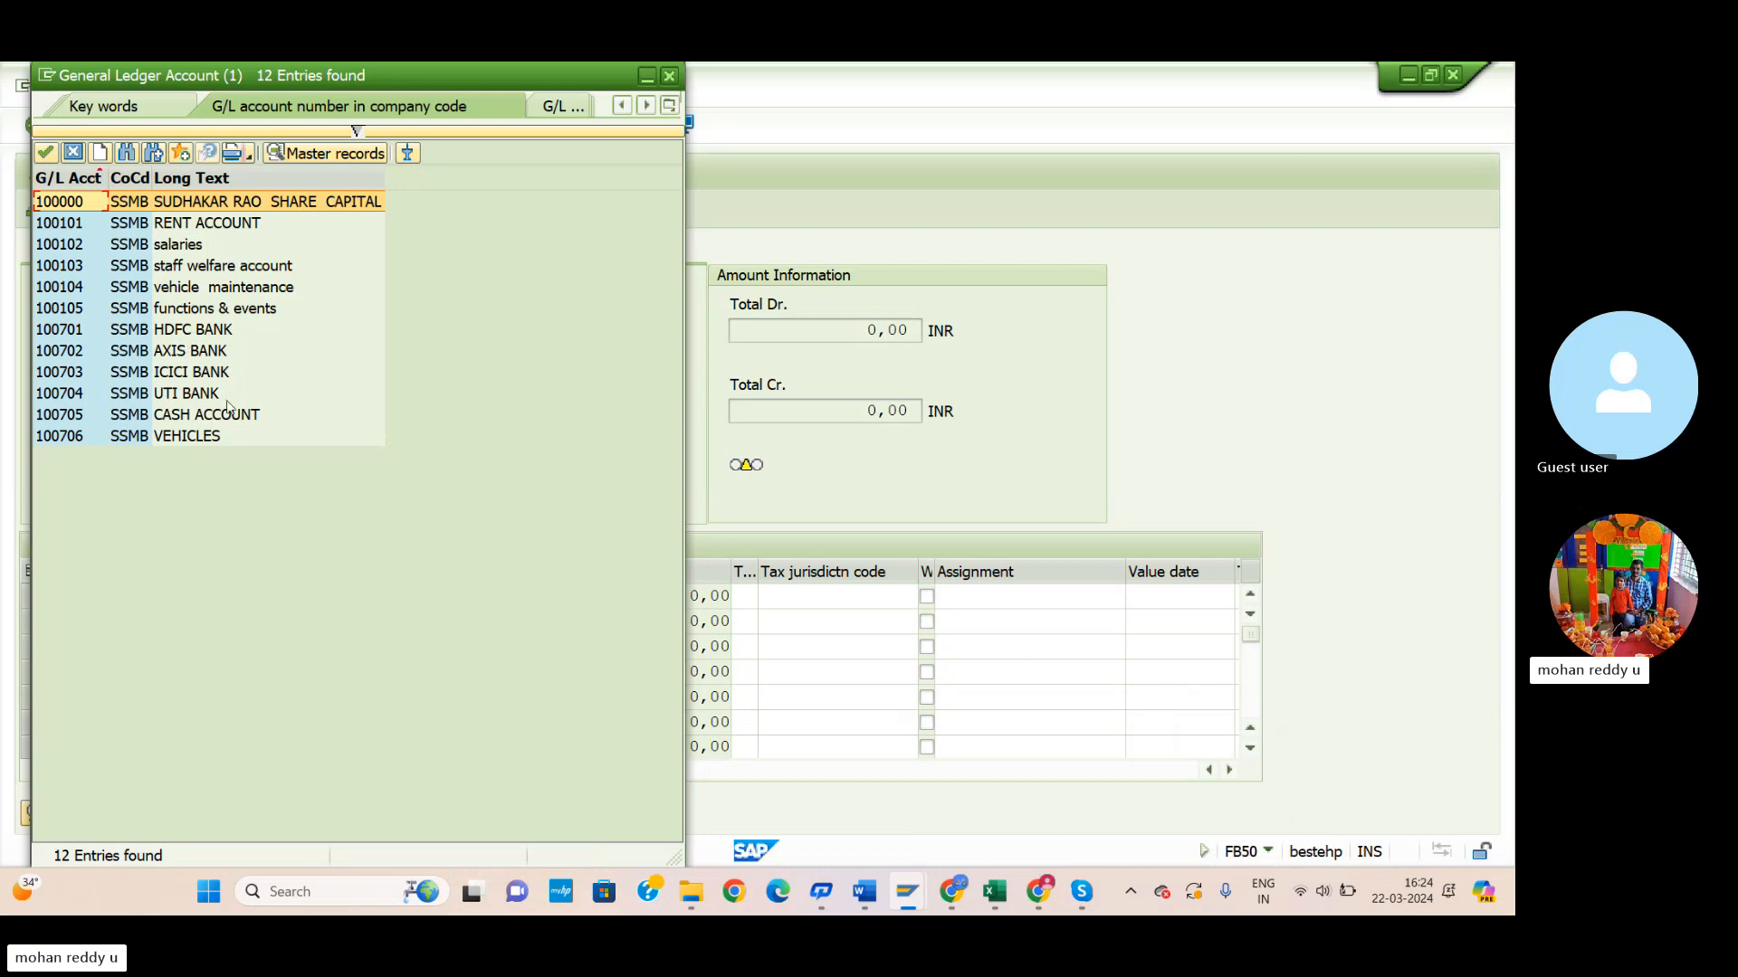
{"action": "left_click", "coordinate": [160, 418]}
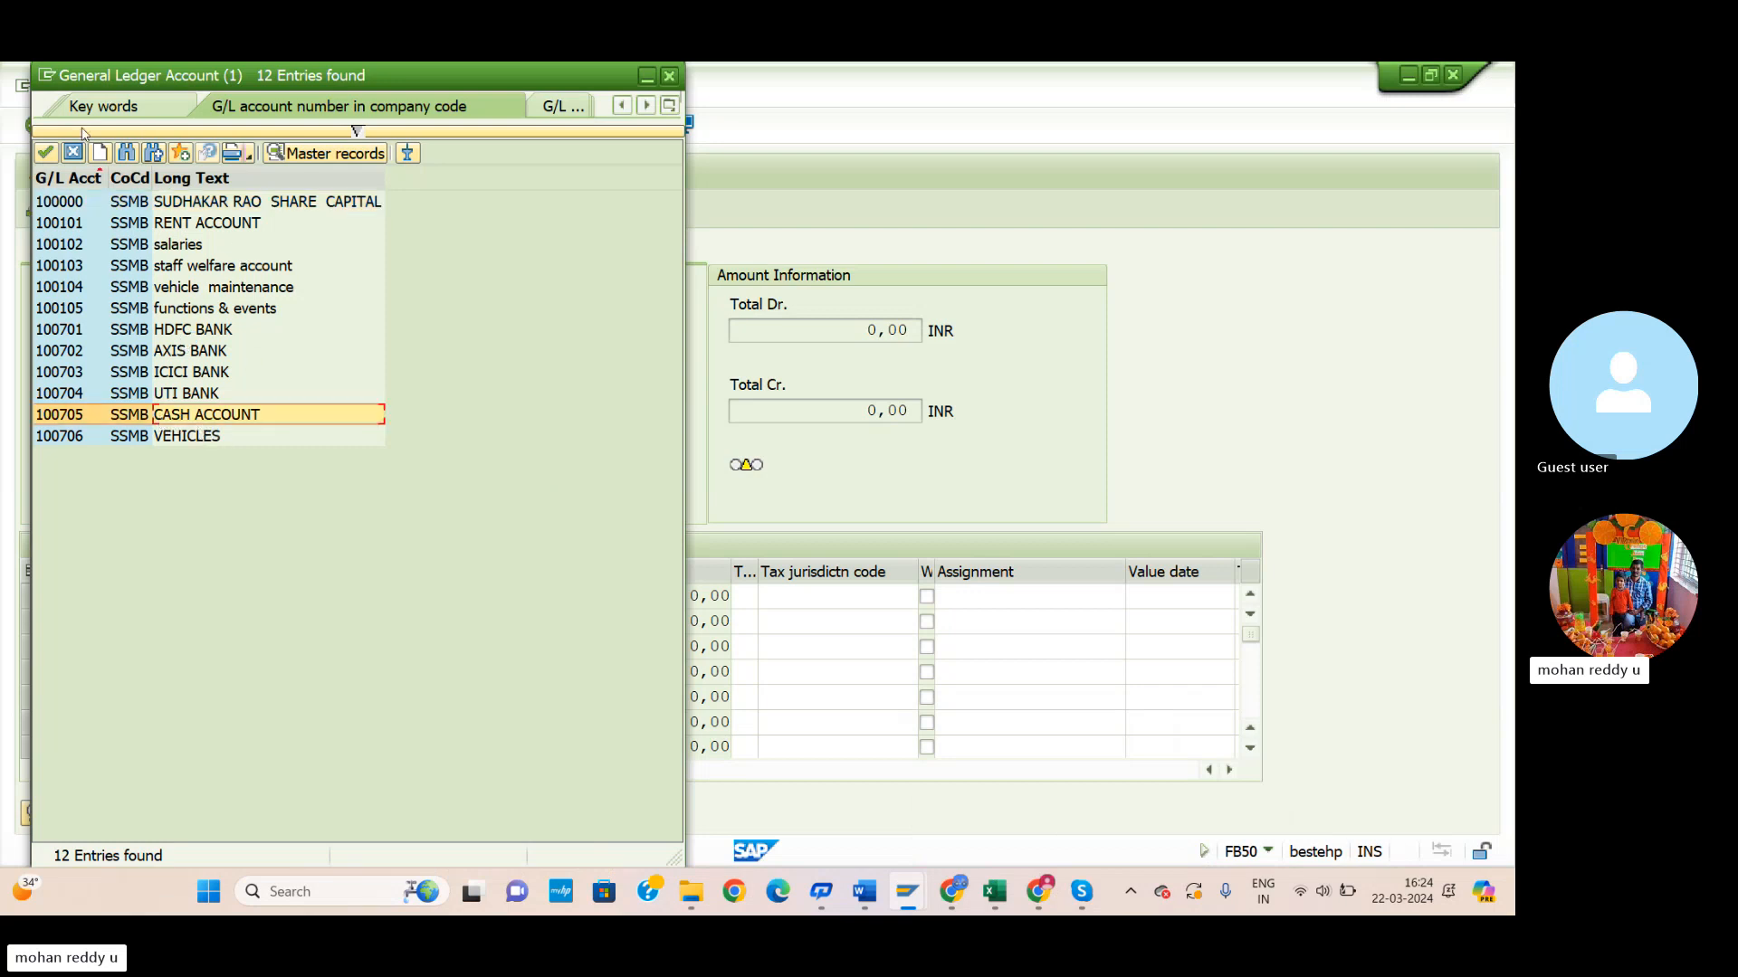
{"action": "left_click", "coordinate": [45, 153]}
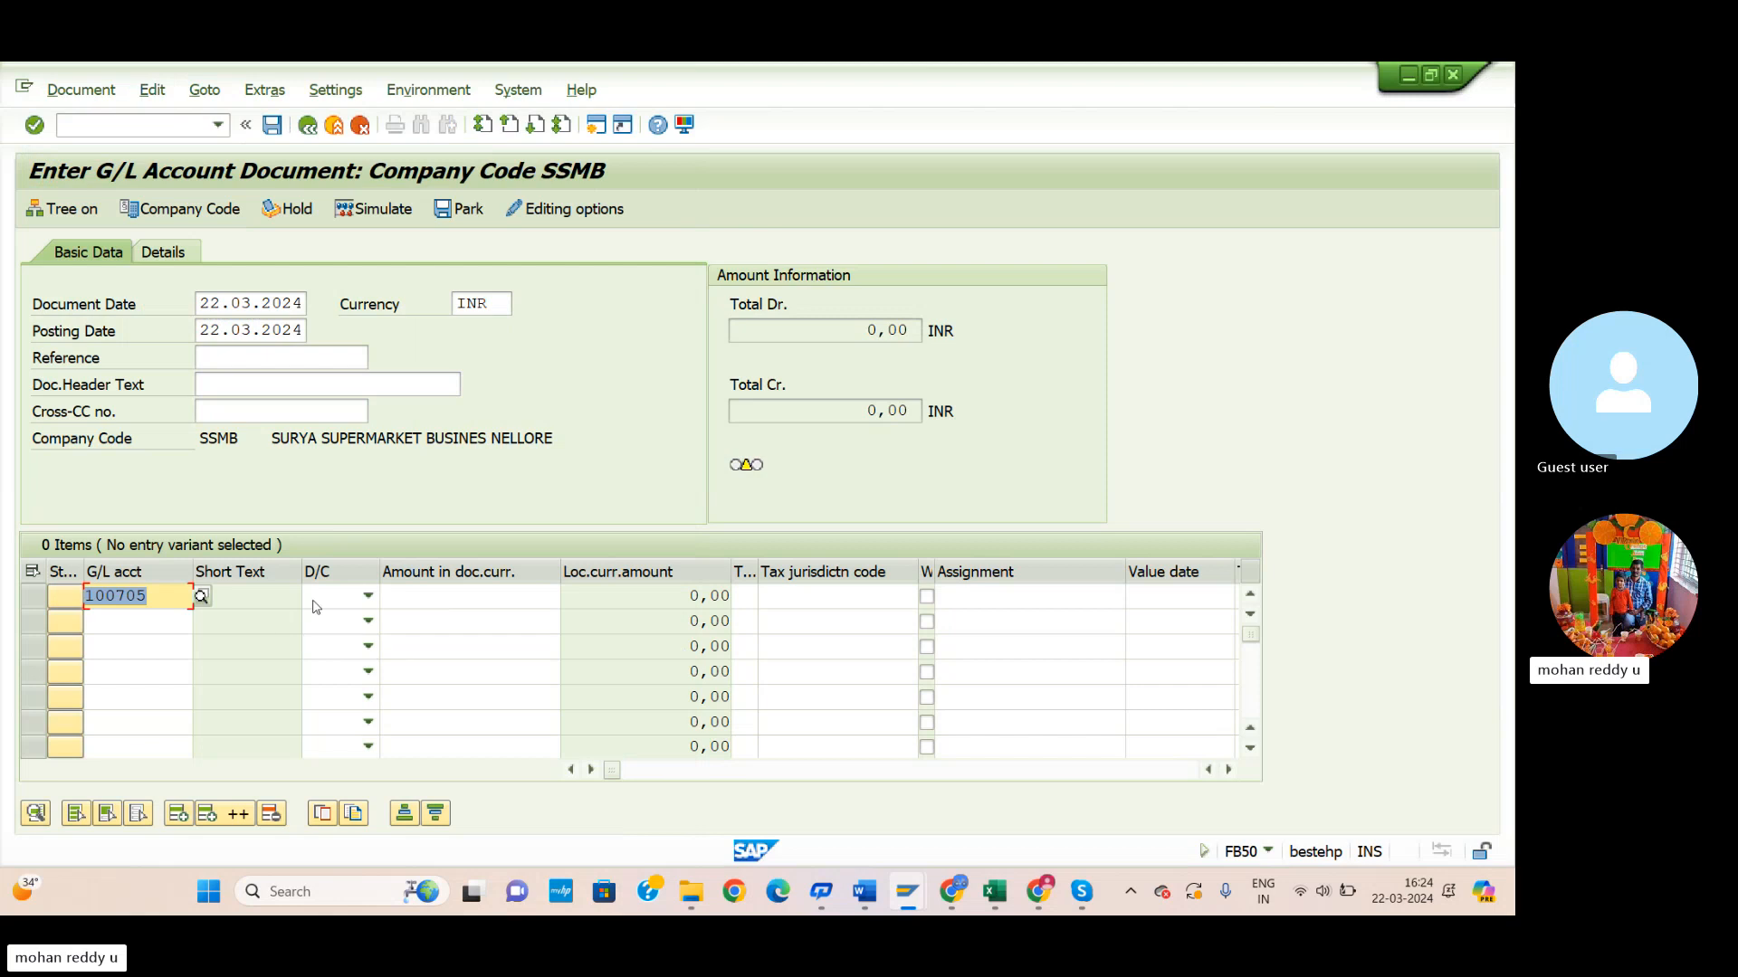
Make the cash account line a Debit with an amount of 1000000 in document currency.
{"action": "left_click", "coordinate": [365, 595]}
{"action": "left_click", "coordinate": [339, 644]}
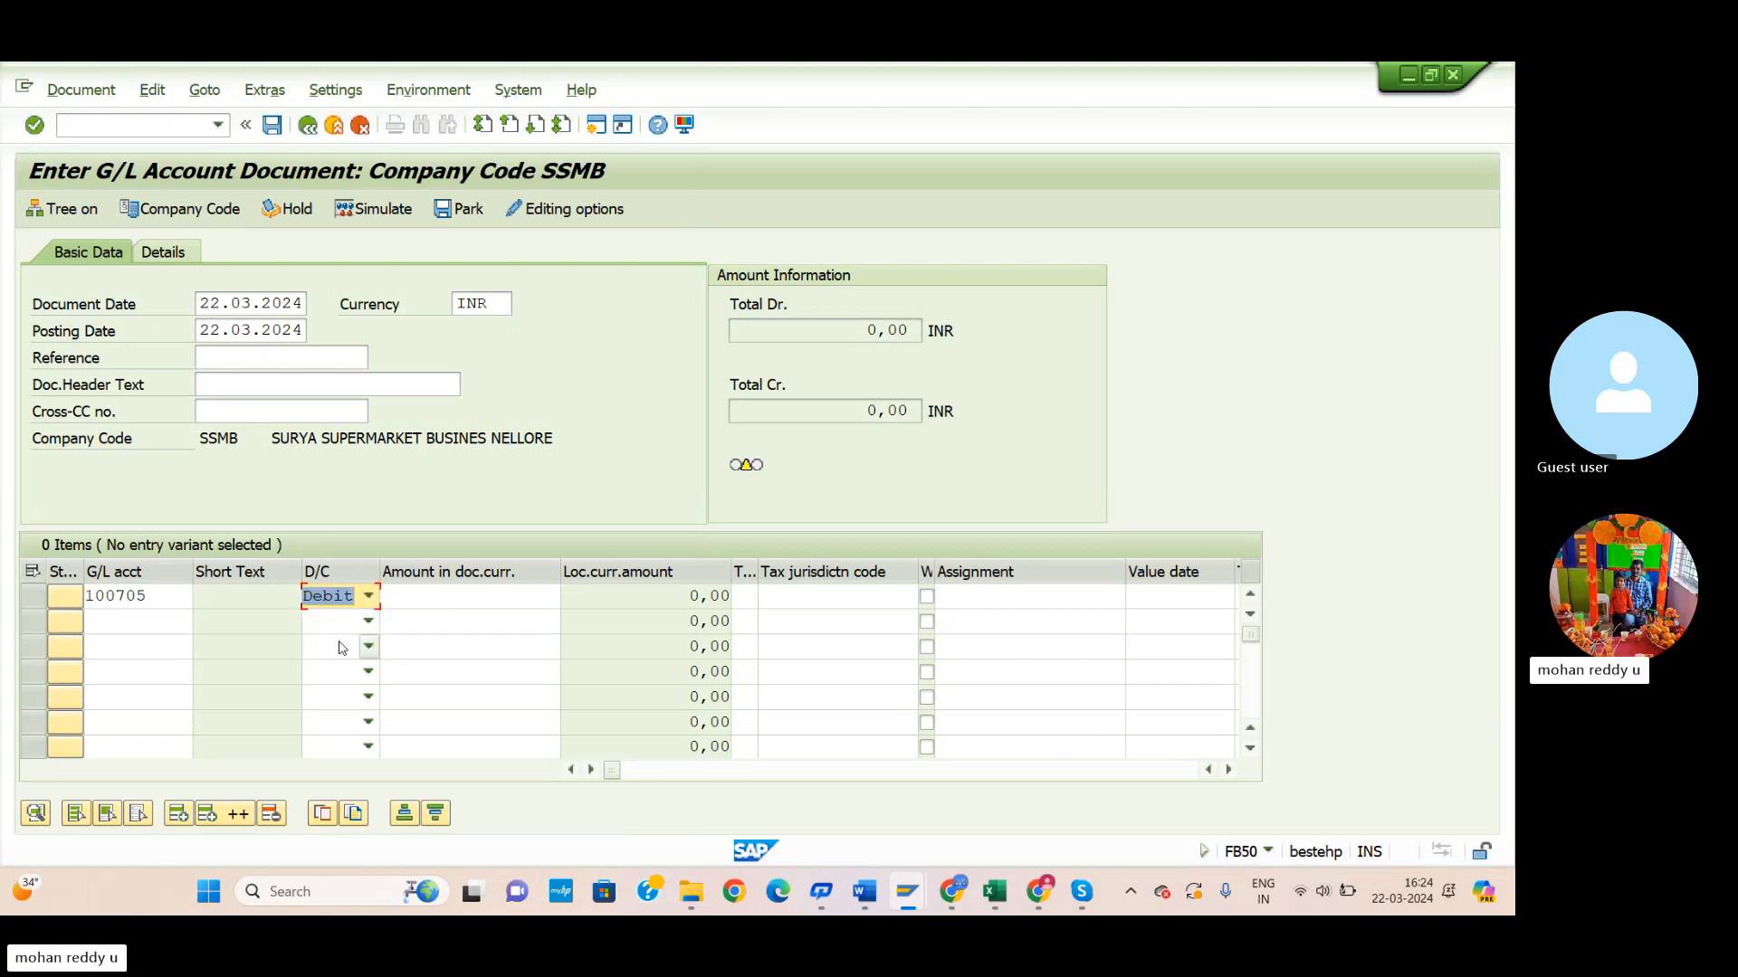
{"action": "left_click", "coordinate": [472, 596]}
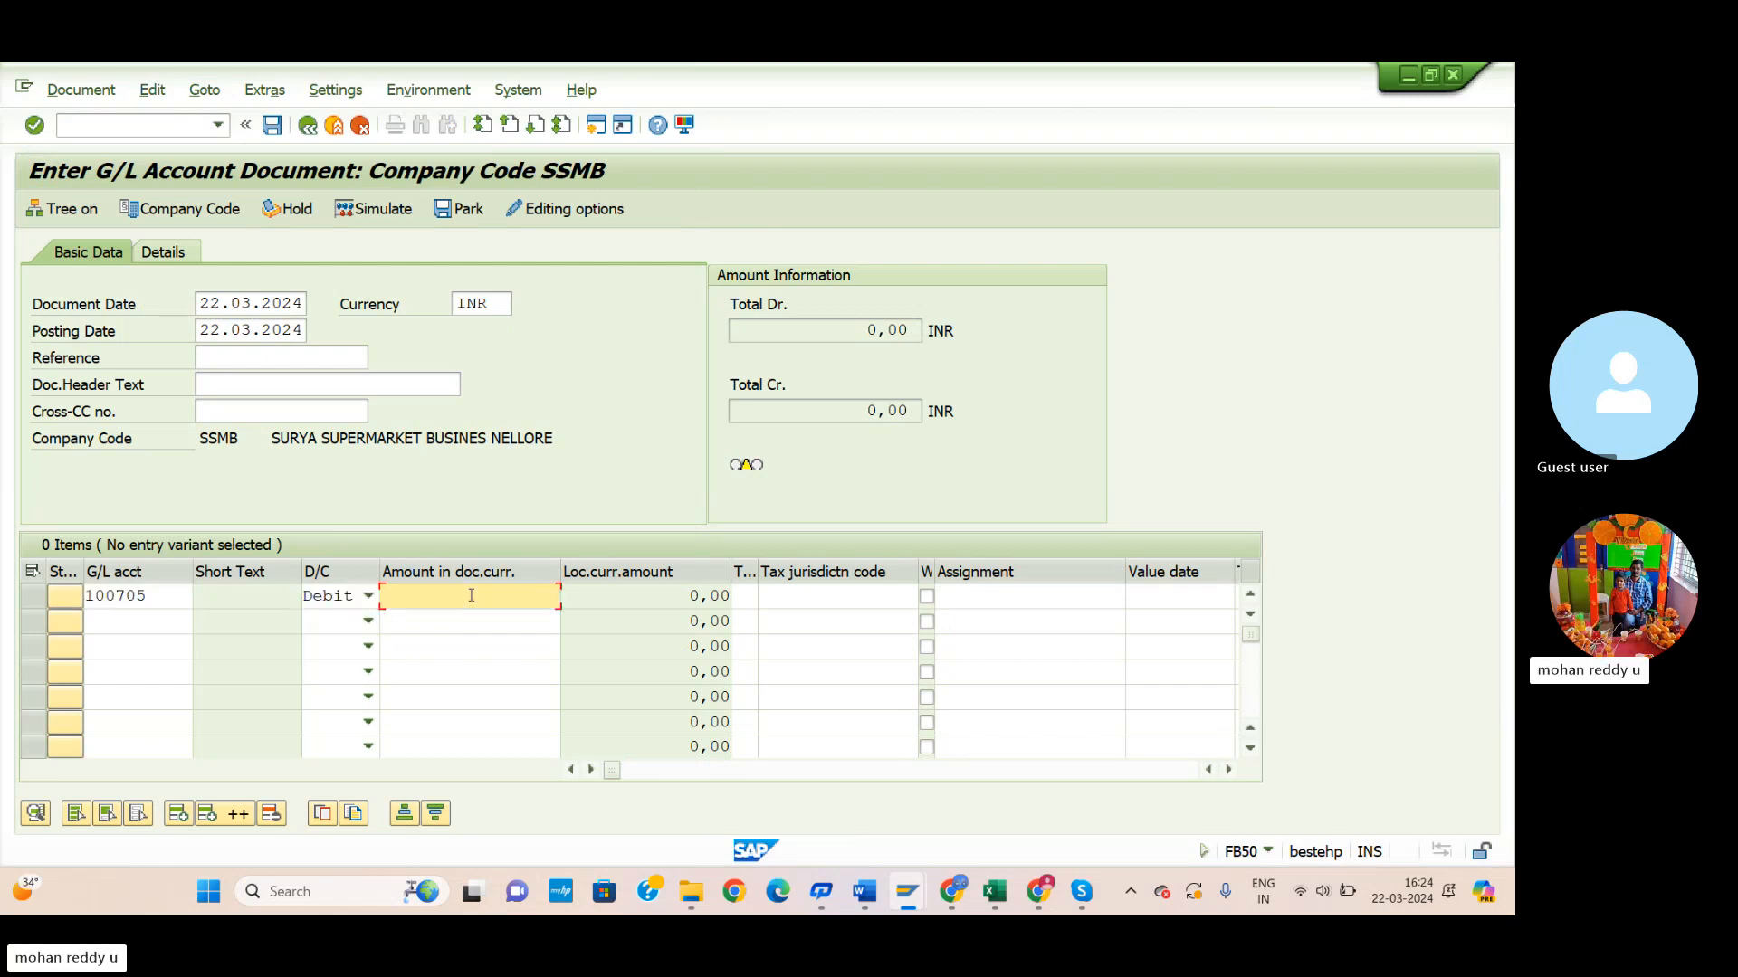
{"action": "type", "text": "1000"}
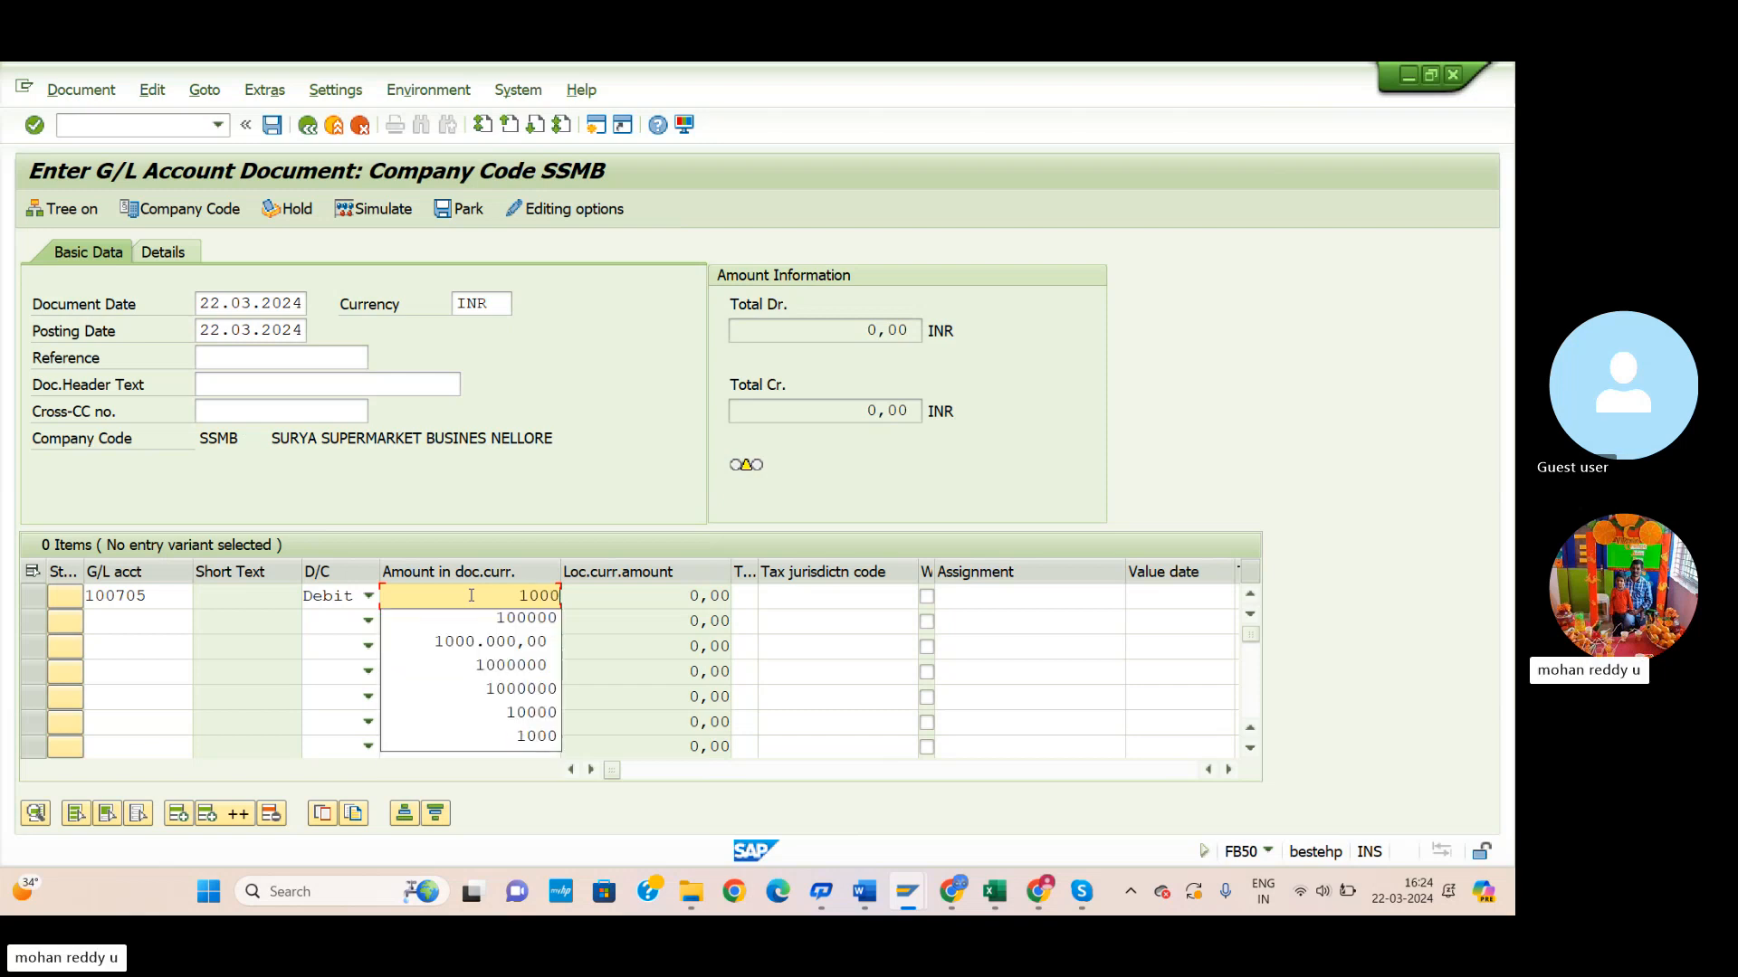
{"action": "type", "text": "000"}
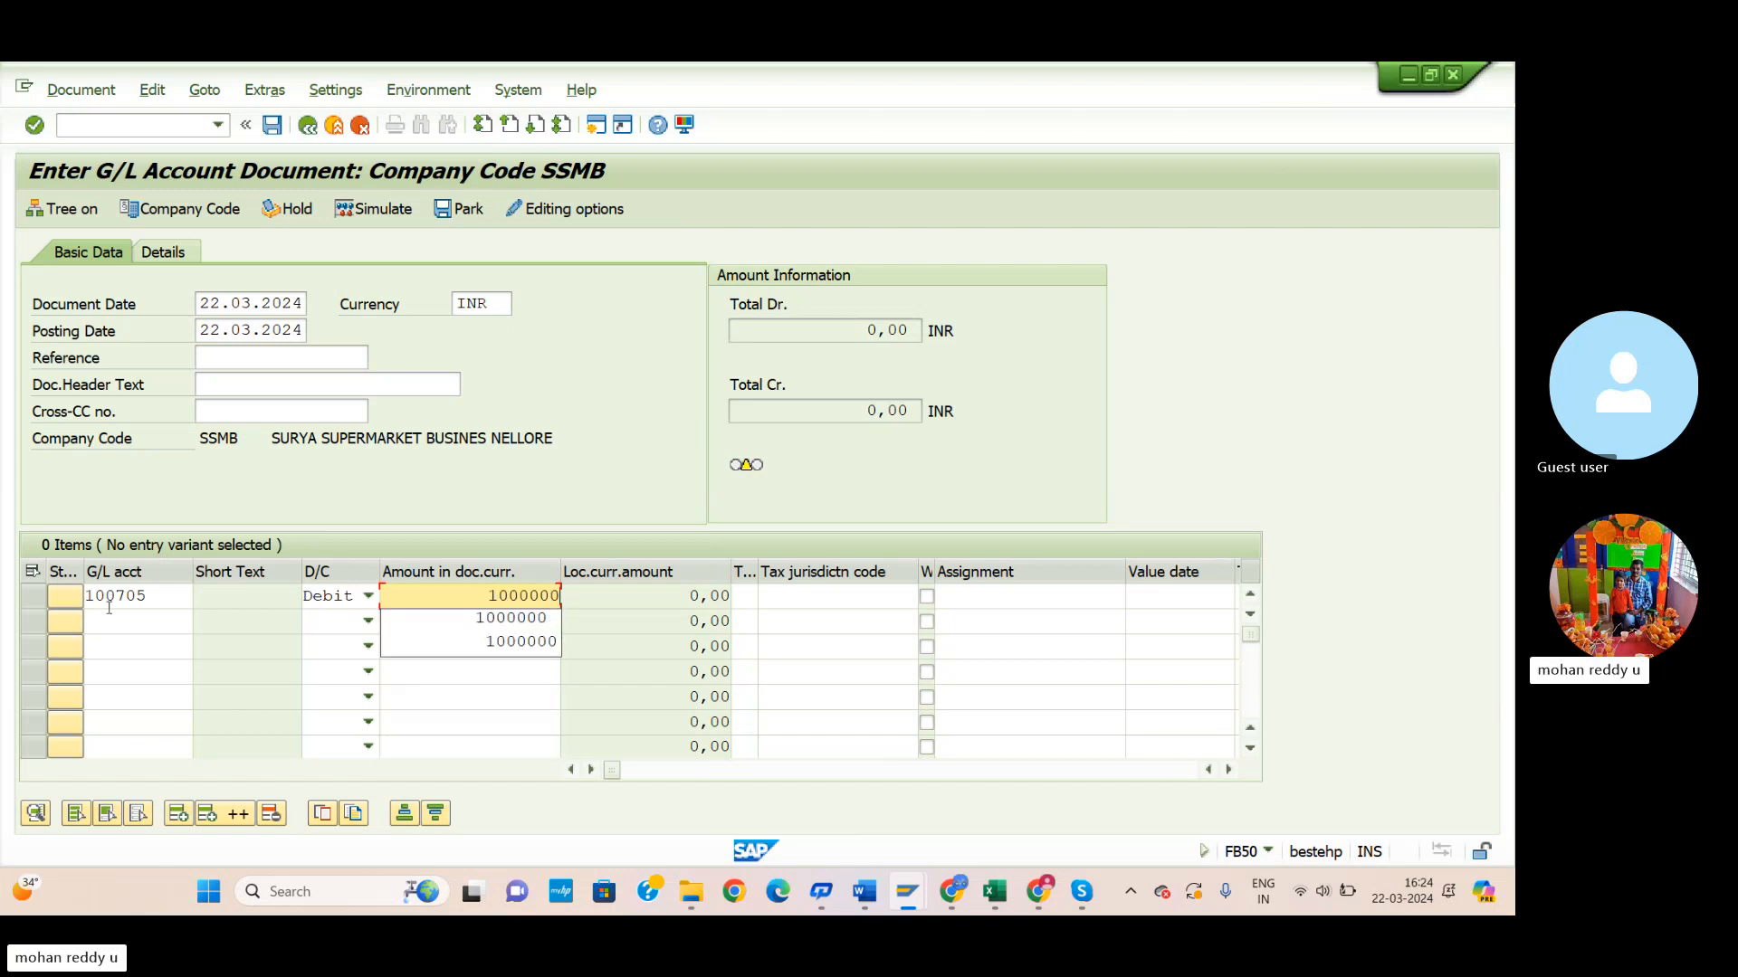
Look up company code SSMB's general ledger accounts and assign the share capital account to the second line item.
{"action": "left_click", "coordinate": [114, 618]}
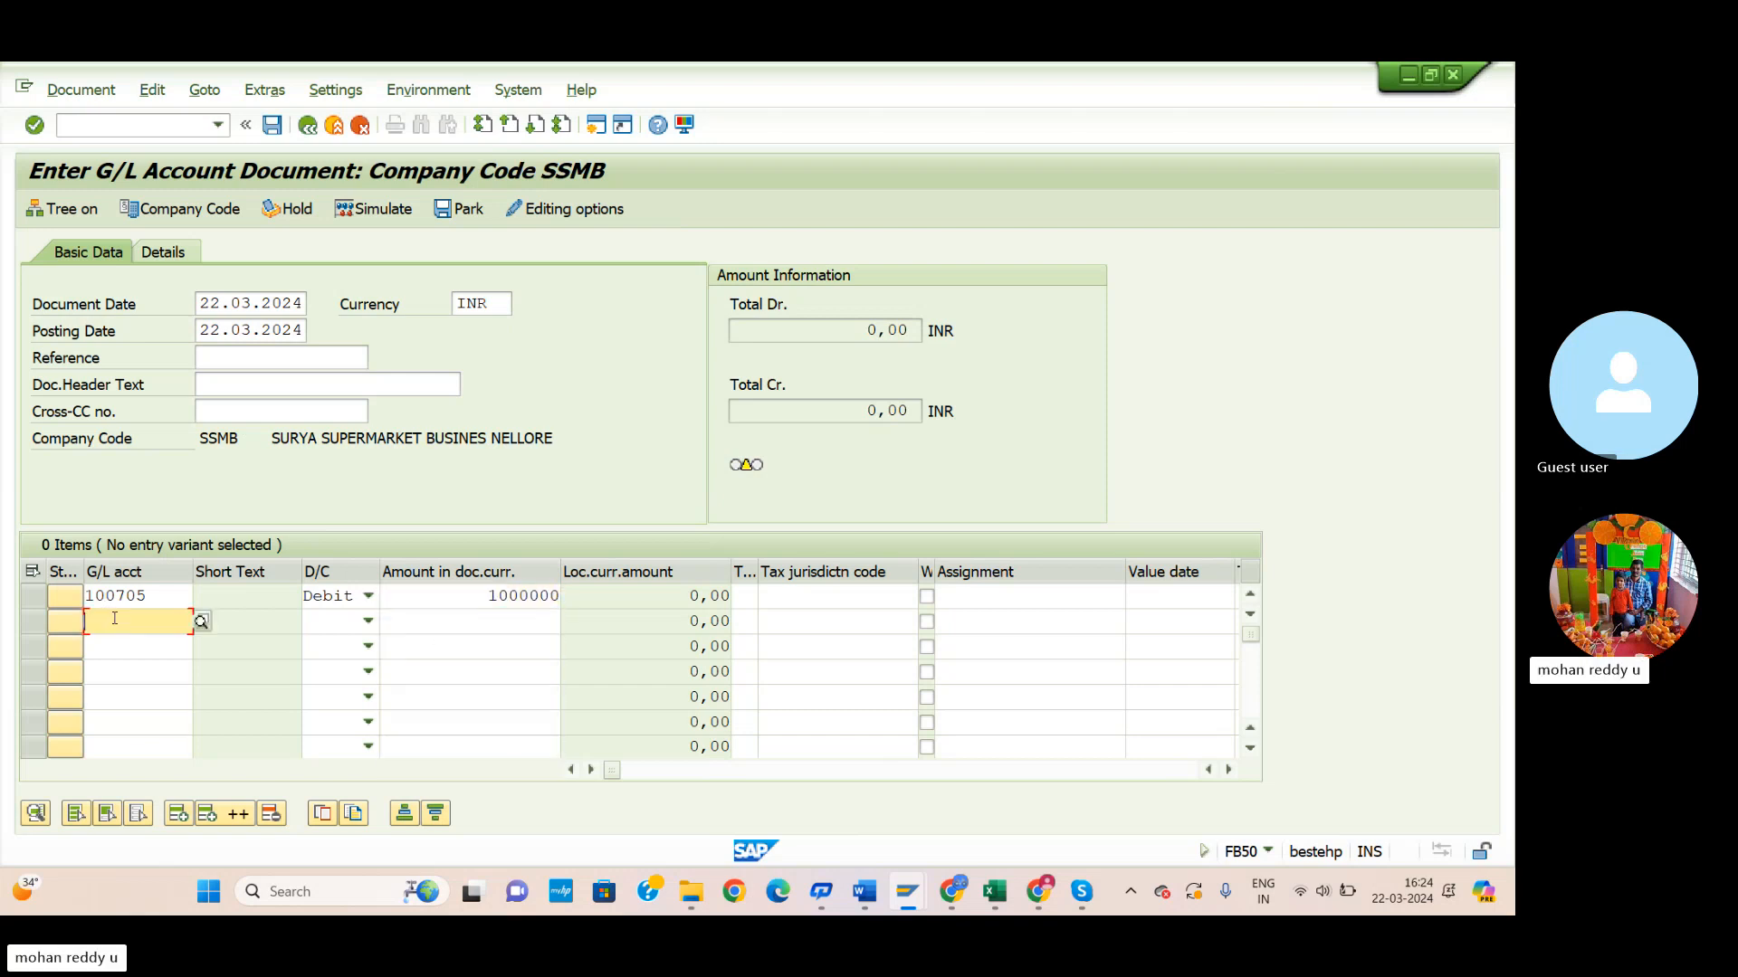
{"action": "left_click", "coordinate": [203, 623]}
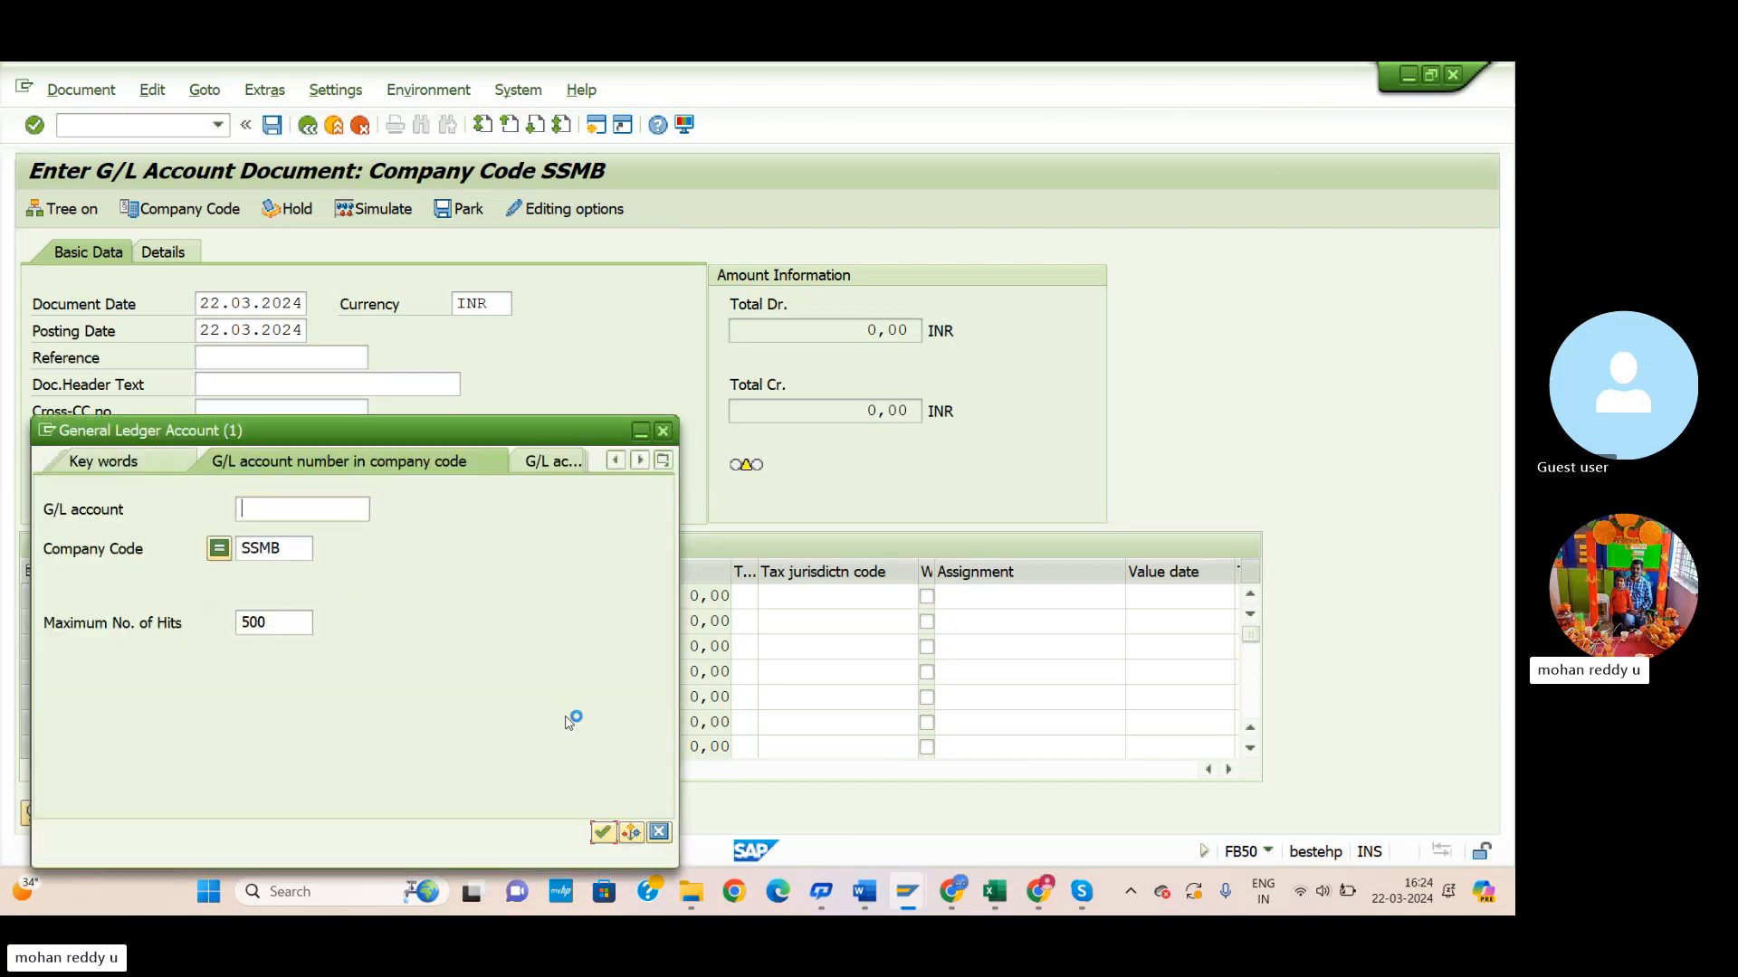
{"action": "left_click", "coordinate": [600, 834]}
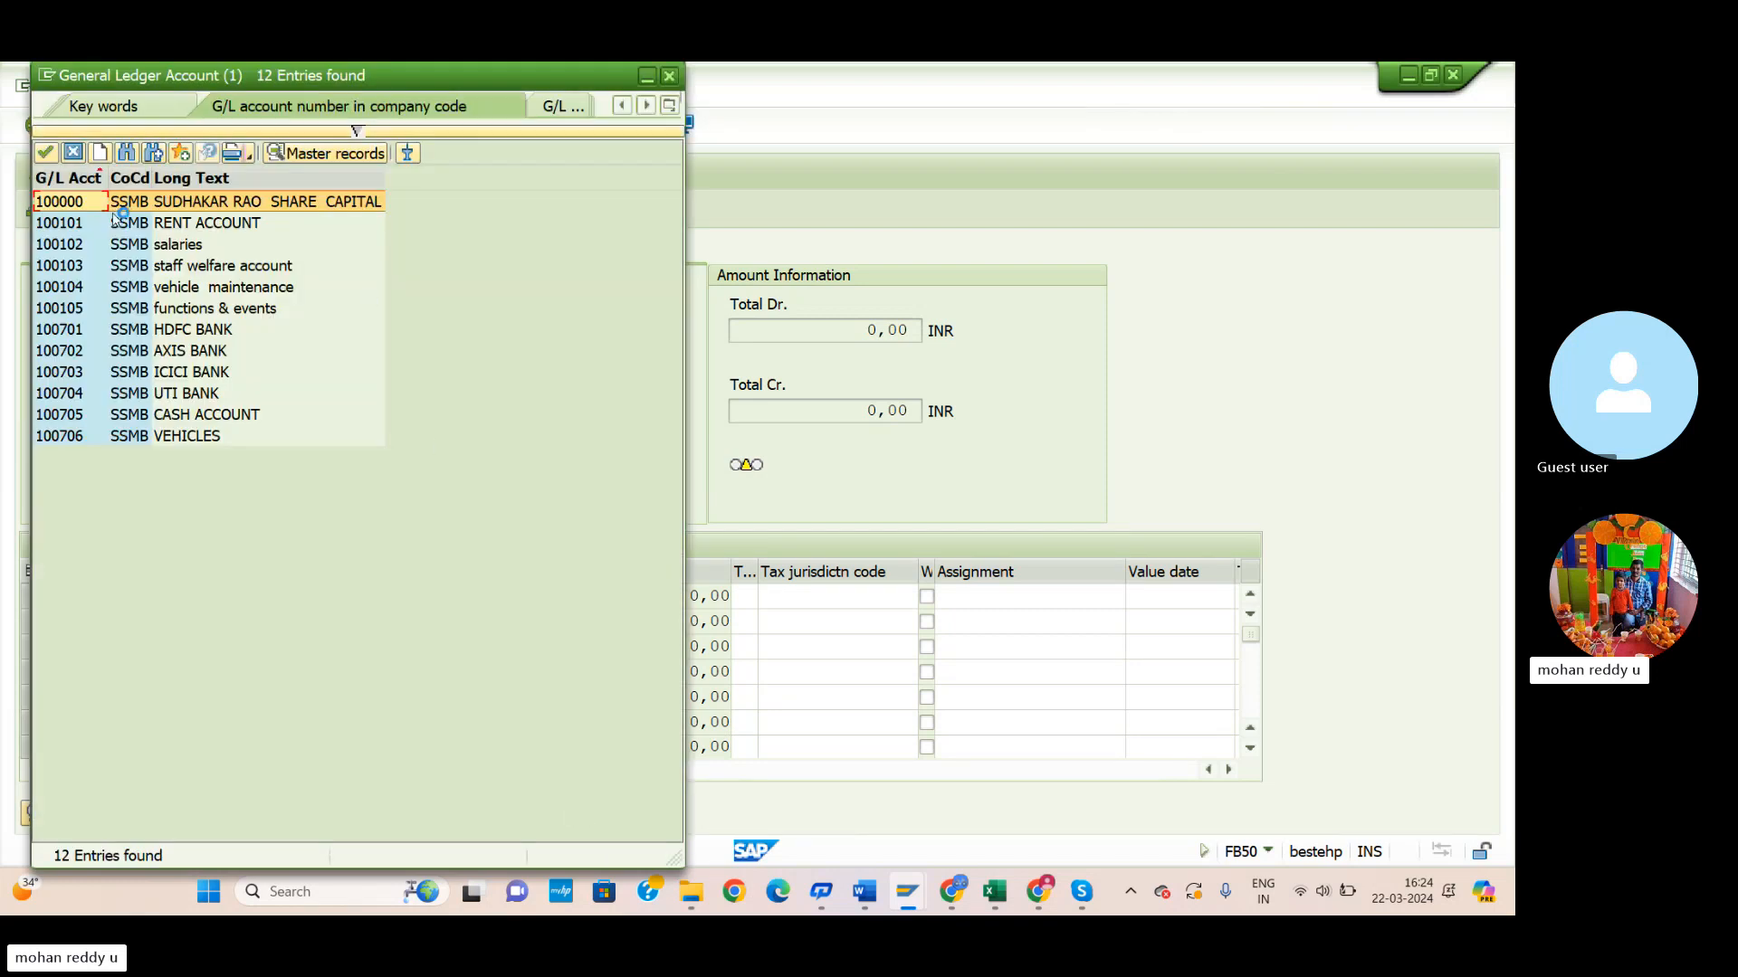
{"action": "double_click", "coordinate": [67, 210]}
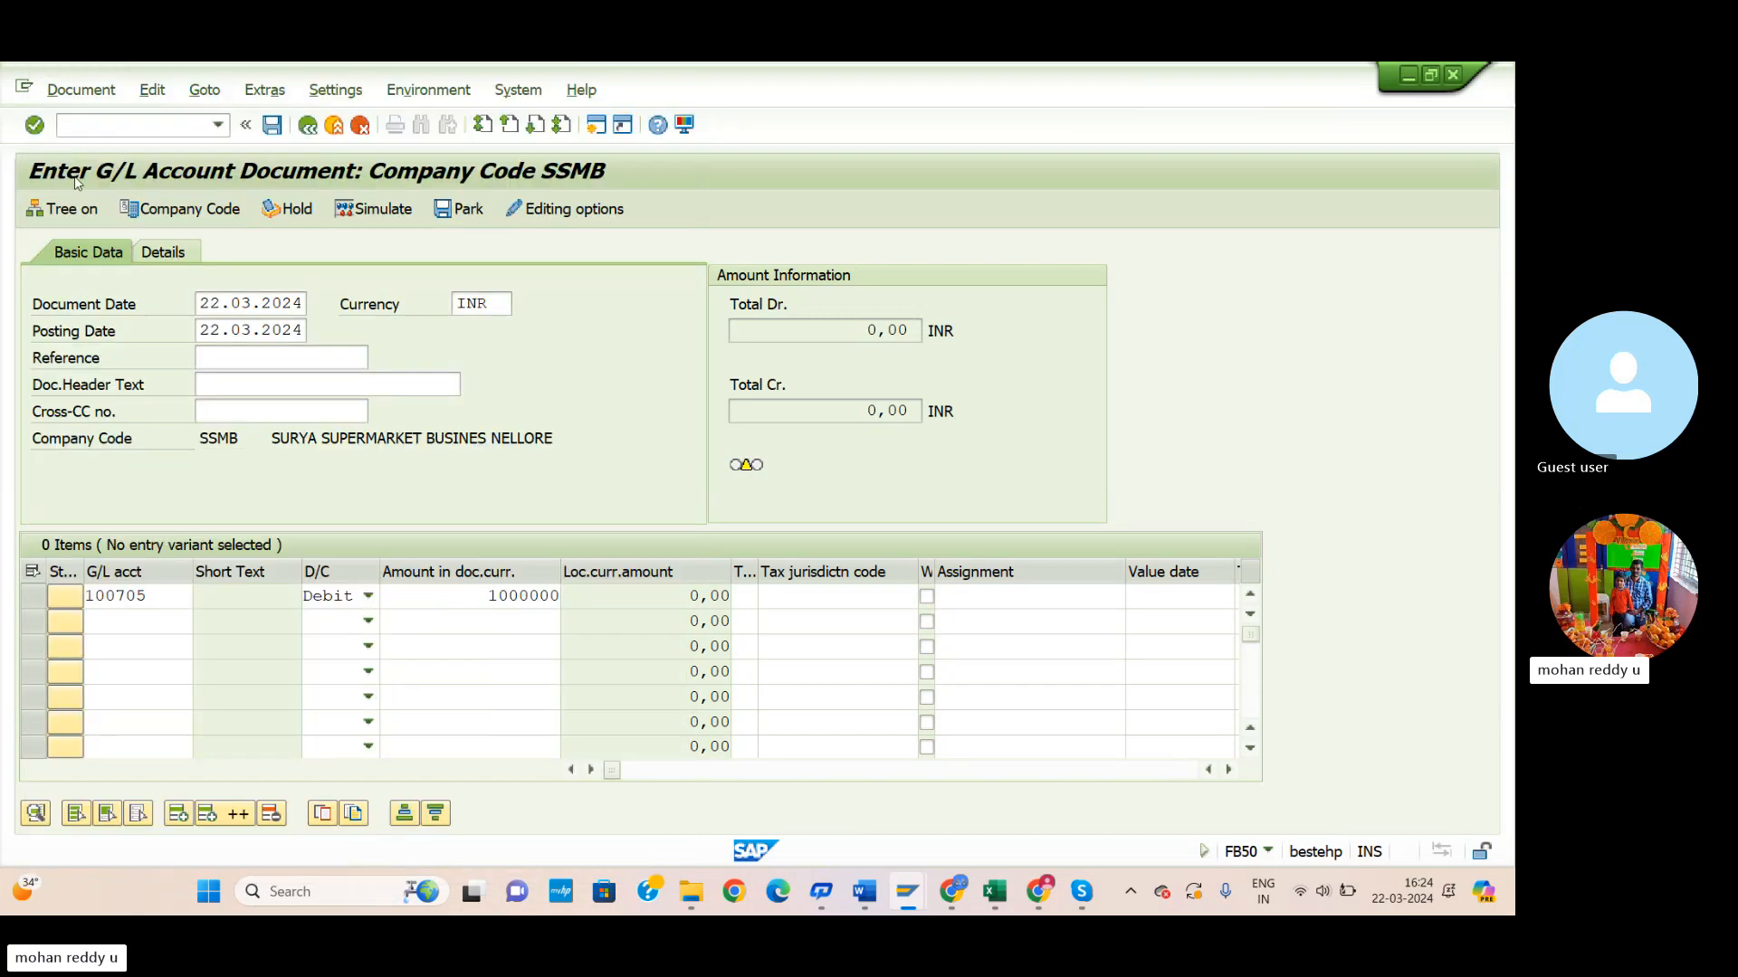
Make the share capital line a Credit of 1000000, validate both line items and simulate the document.
{"action": "left_click", "coordinate": [367, 621]}
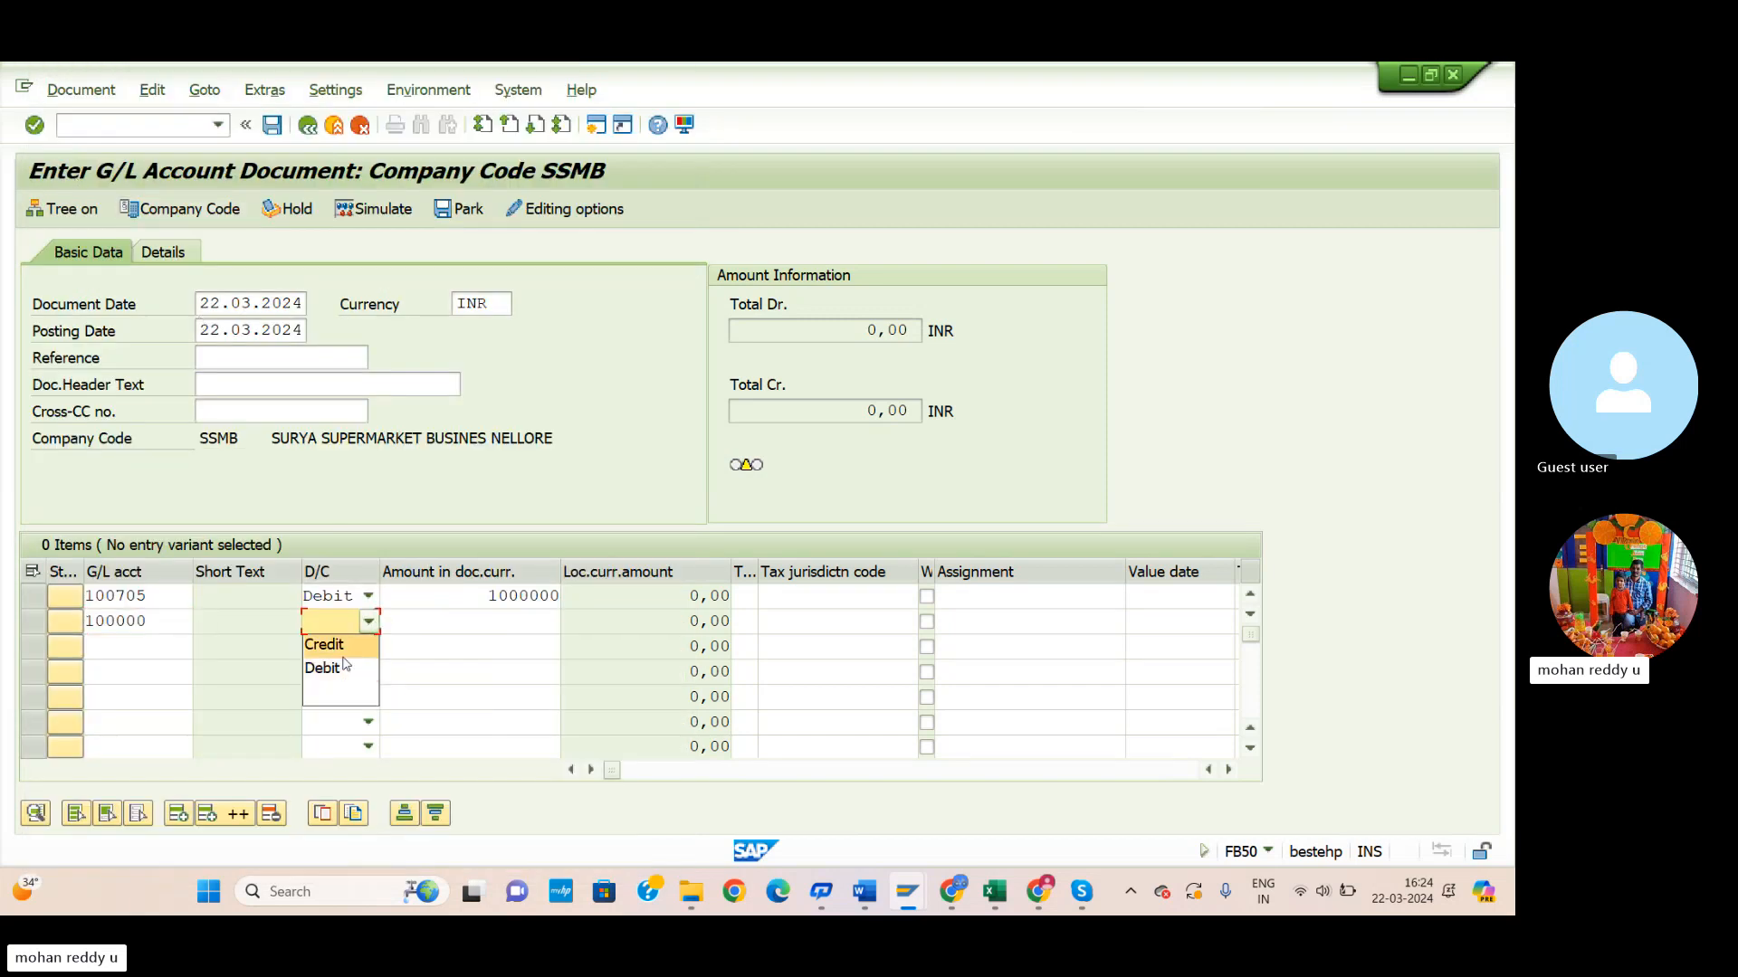
{"action": "left_click", "coordinate": [340, 642]}
{"action": "left_click", "coordinate": [530, 631]}
{"action": "type", "text": "1"}
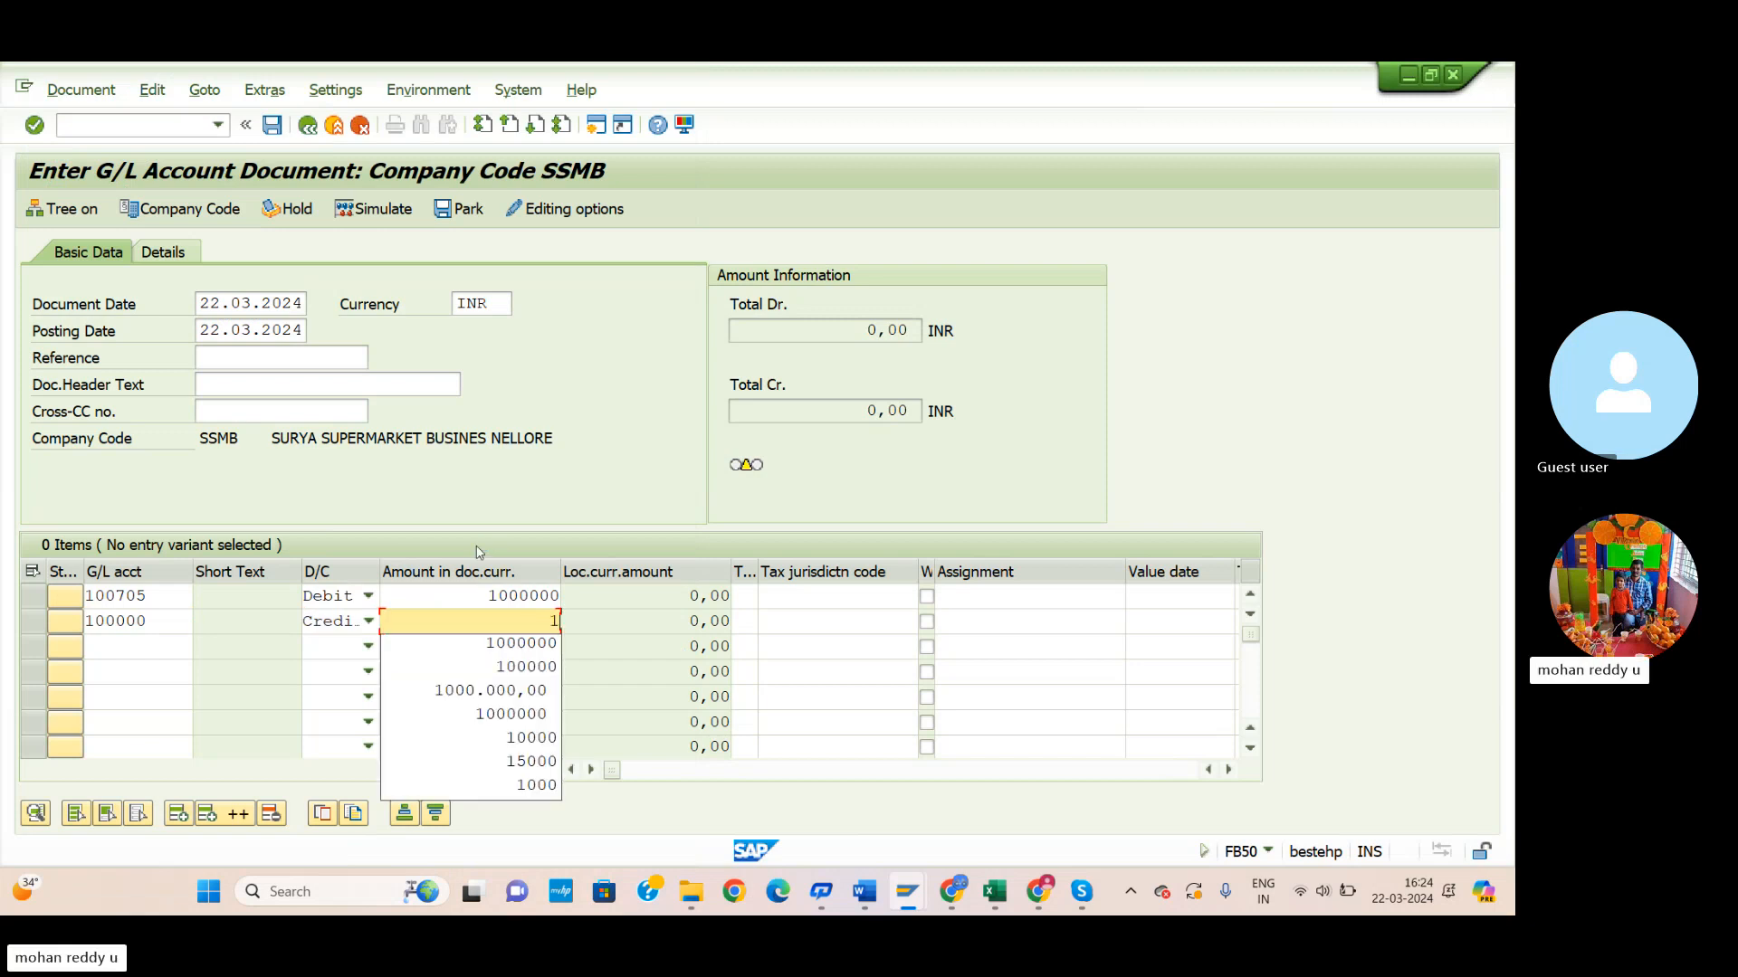
{"action": "type", "text": "000000"}
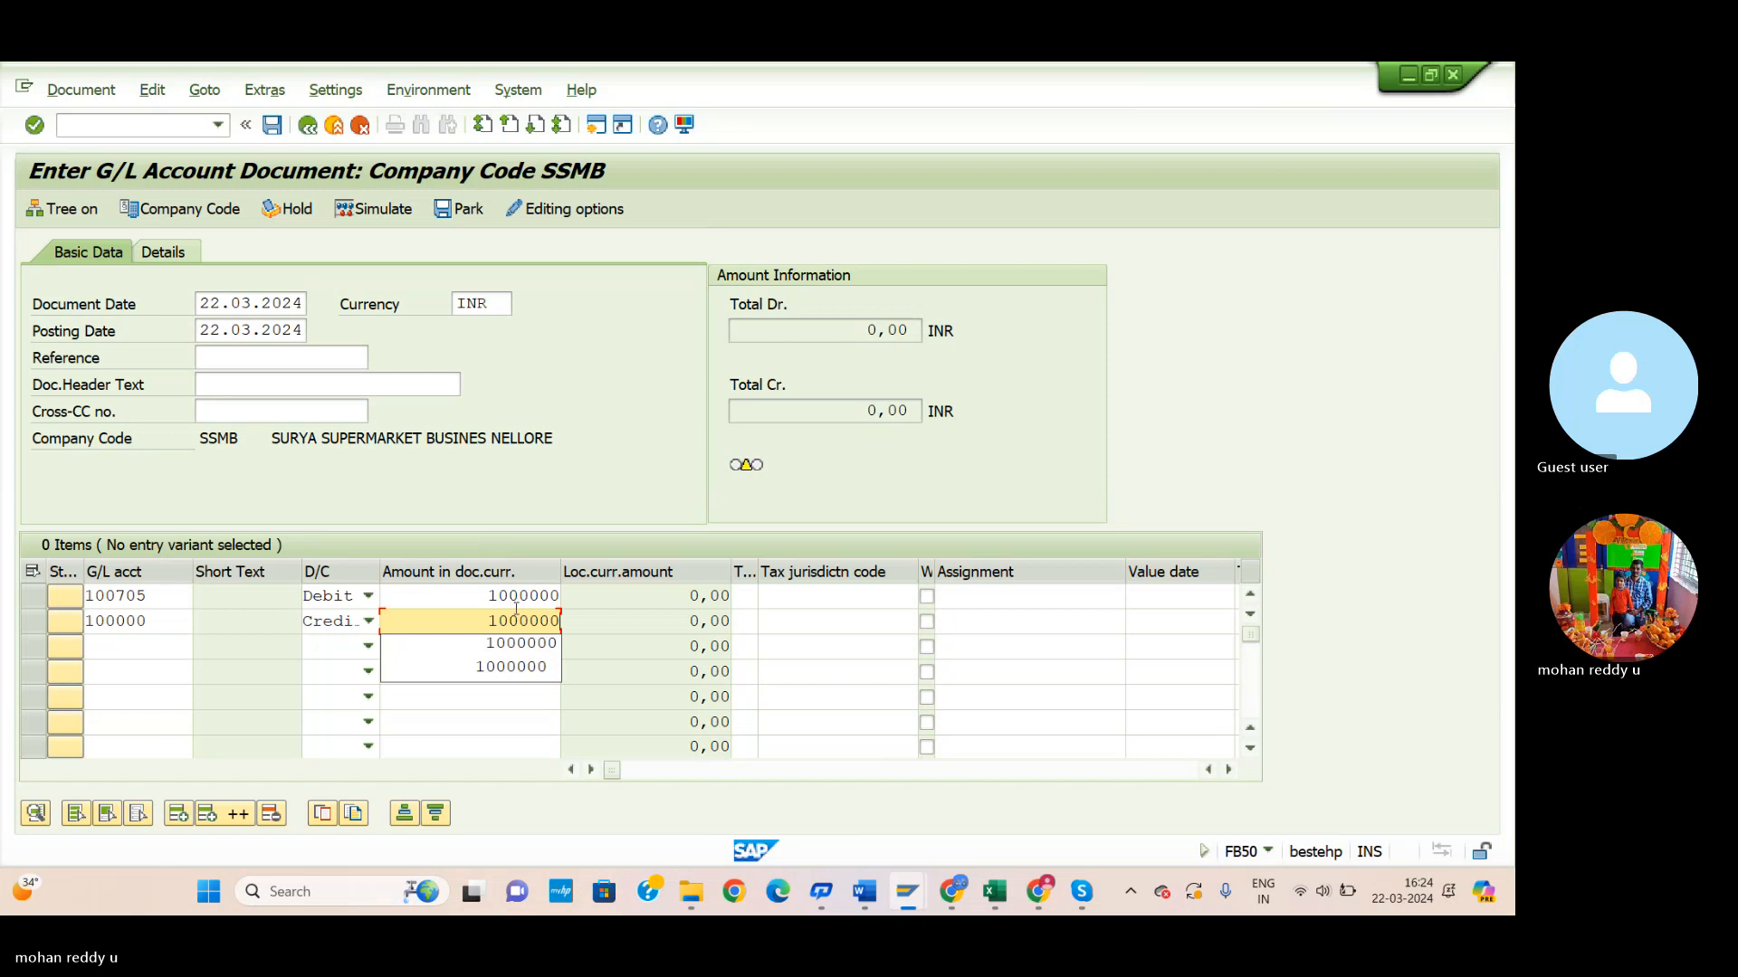
{"action": "key", "text": "Return"}
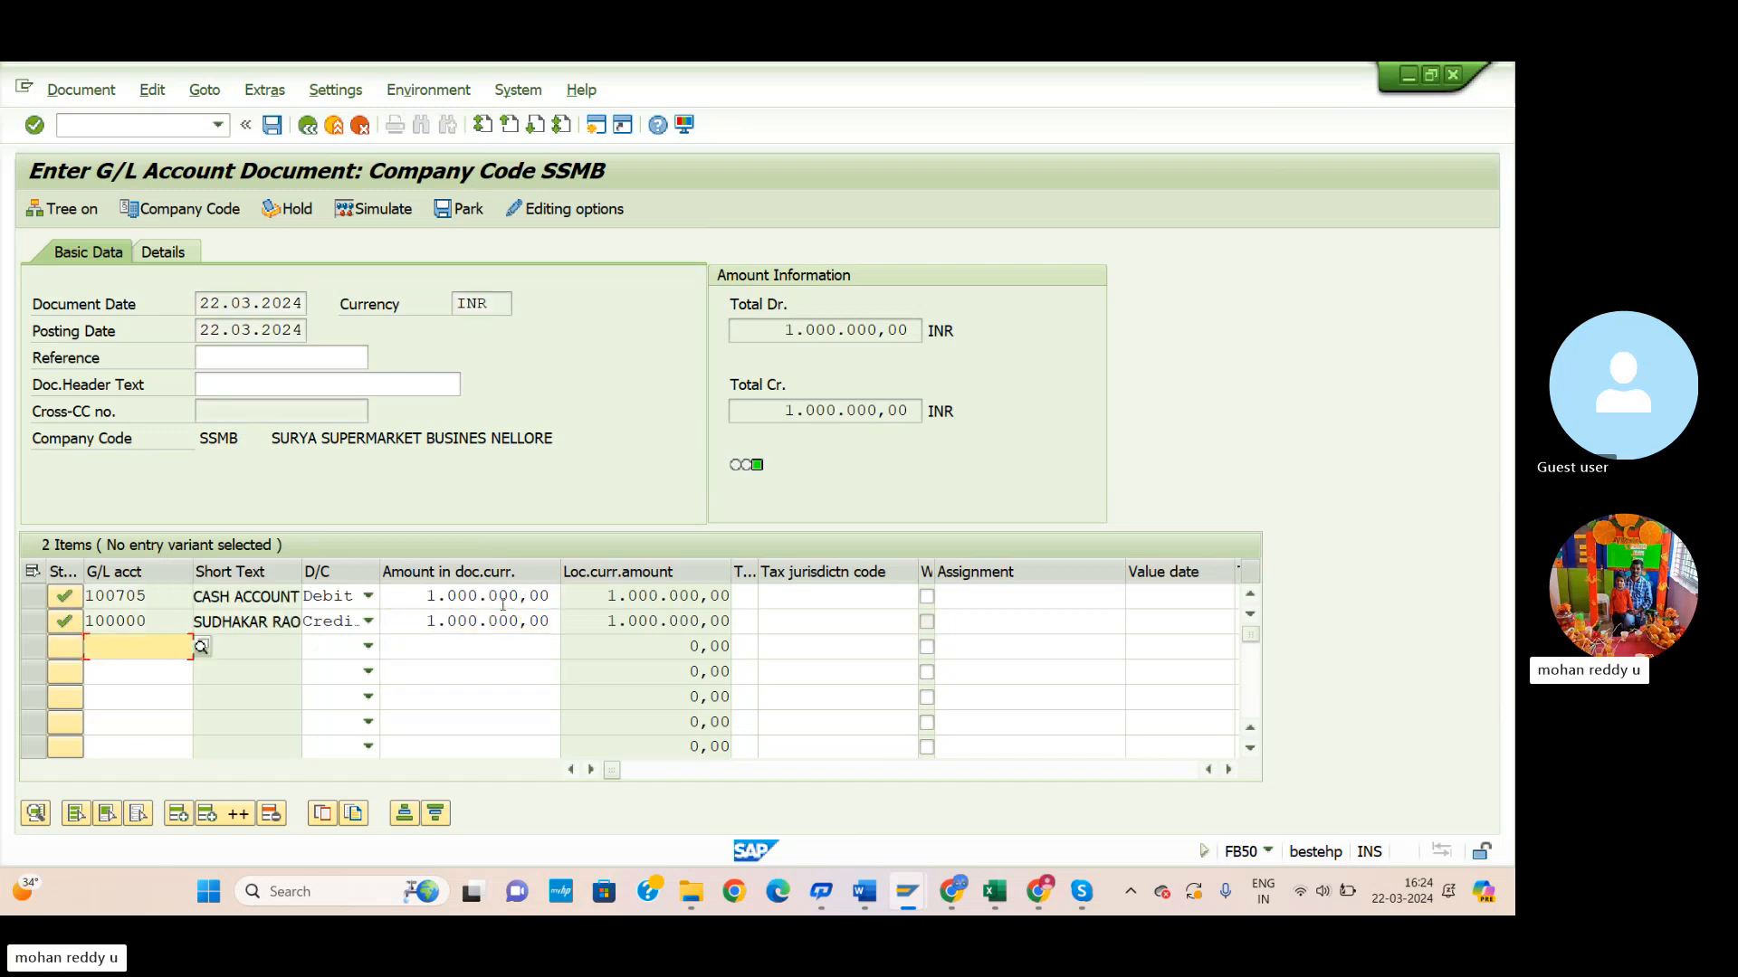
{"action": "left_click", "coordinate": [388, 212]}
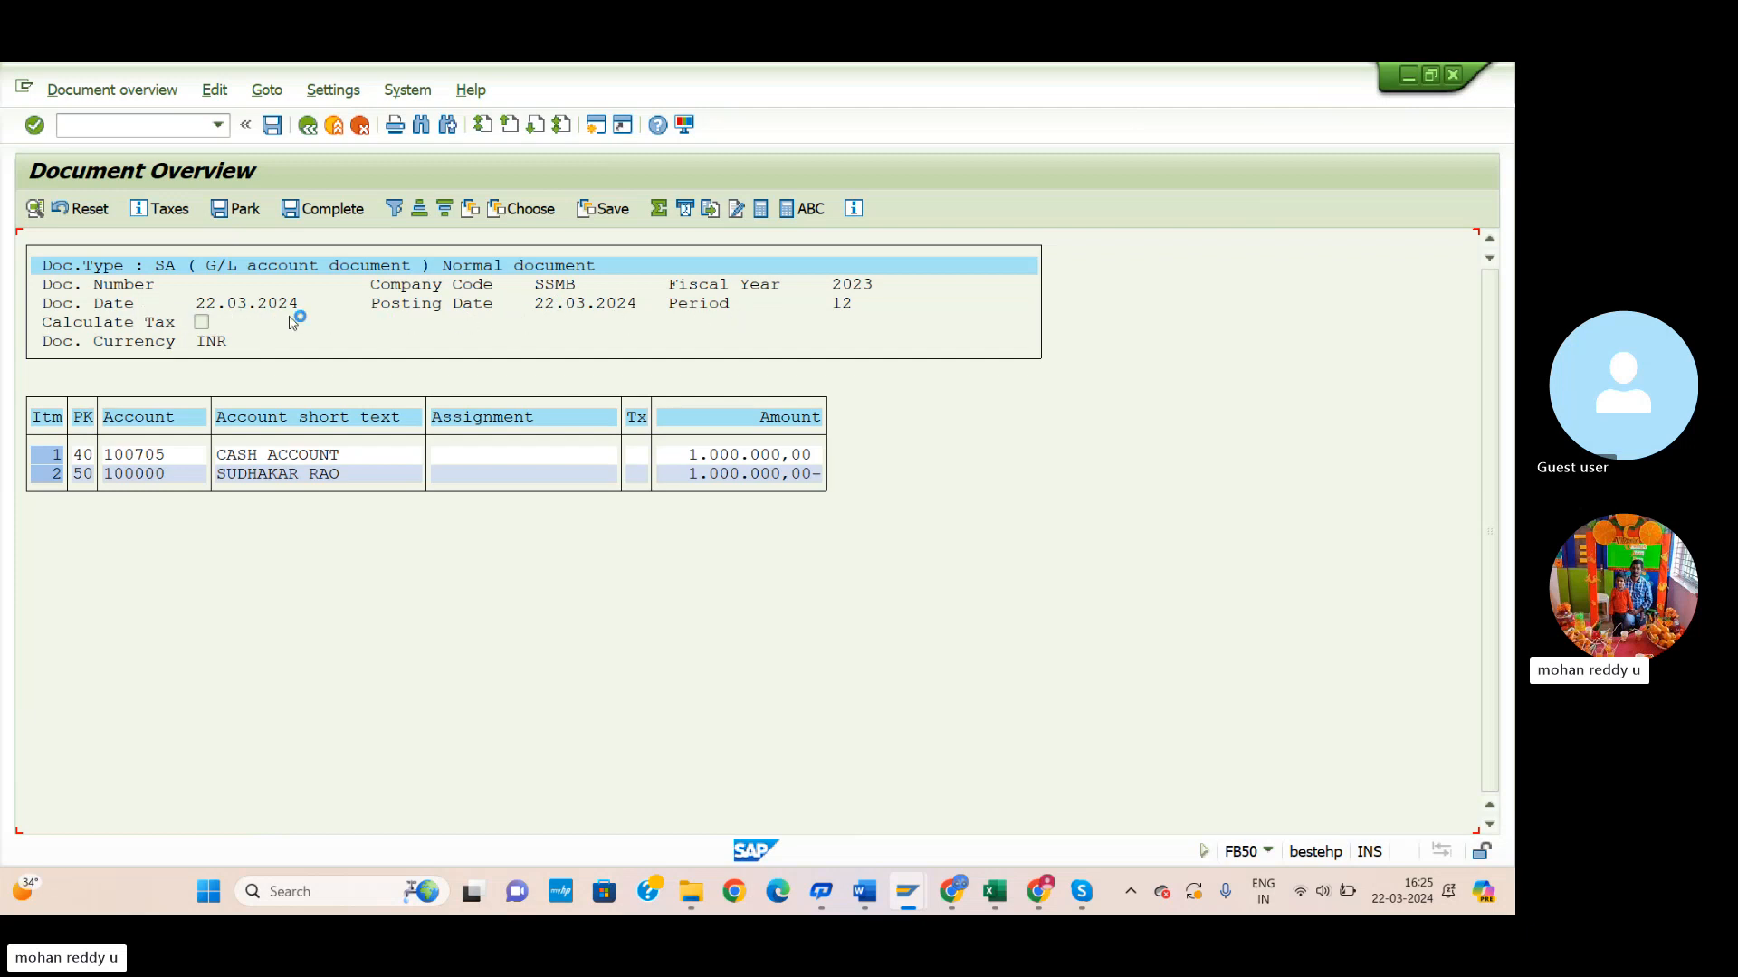
Post the simulated share capital document in company code SSMB.
{"action": "key", "text": "ctrl+s"}
{"action": "left_click", "coordinate": [274, 128]}
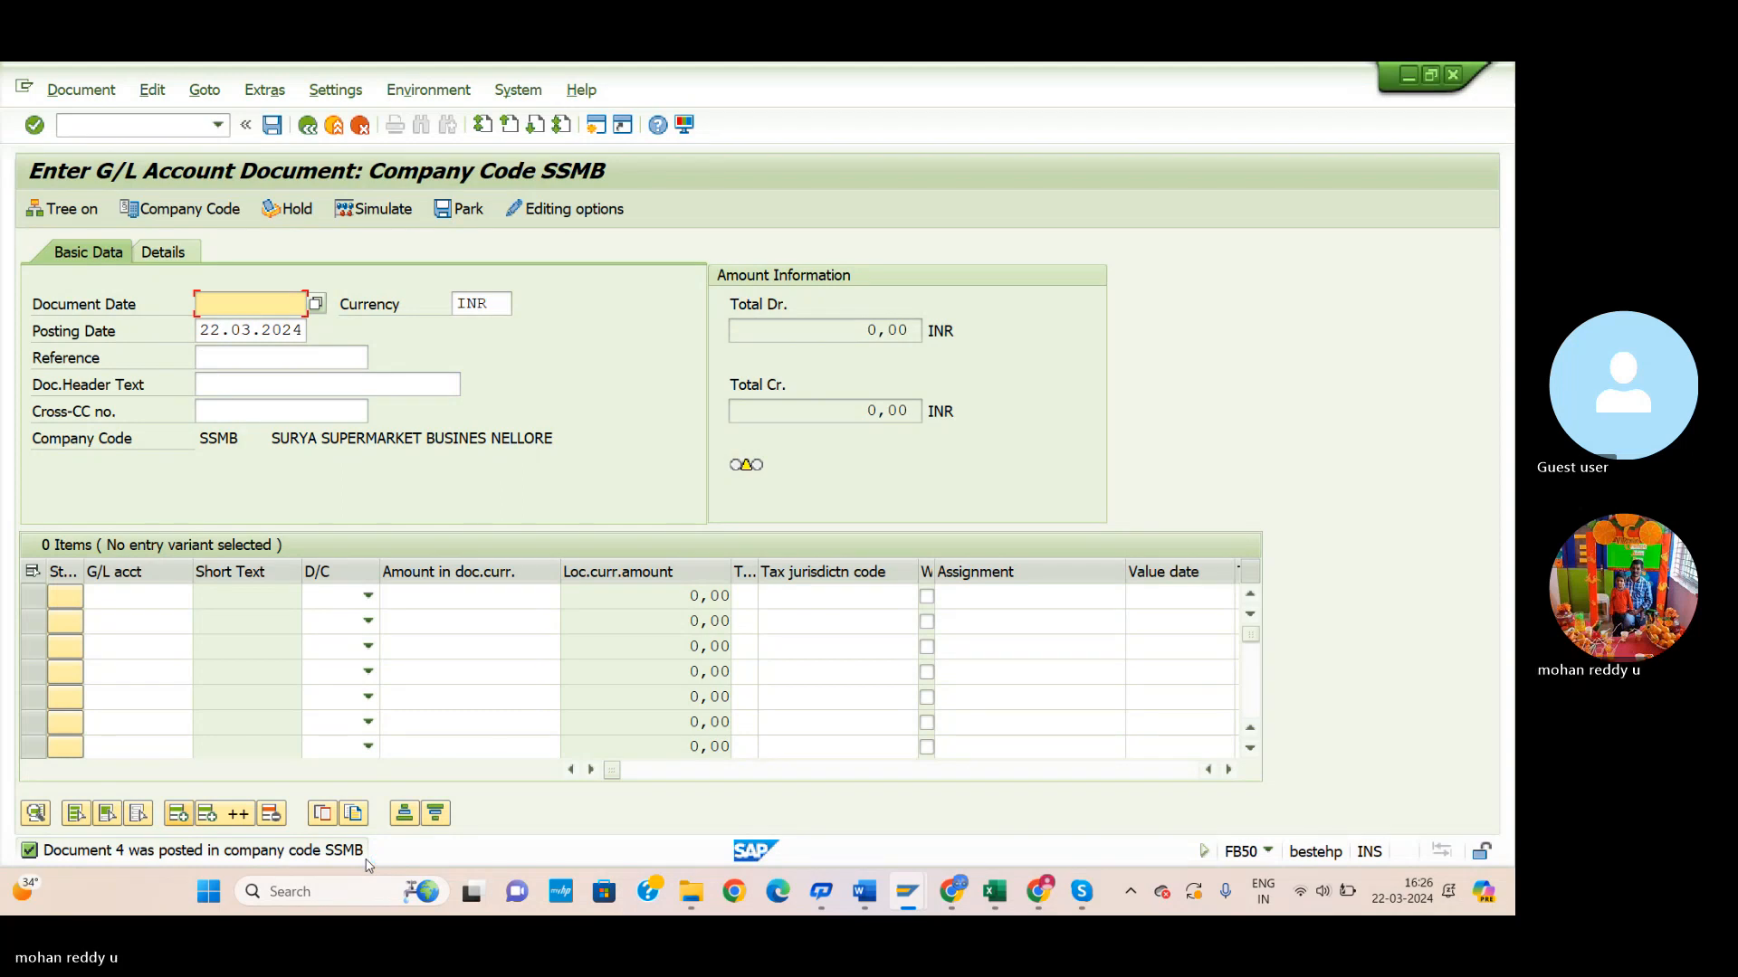
Switch to the Word document and review the transaction narrative, the golden rules of accounting and journal entry (2) for the bank deposit.
{"action": "left_click", "coordinate": [995, 892]}
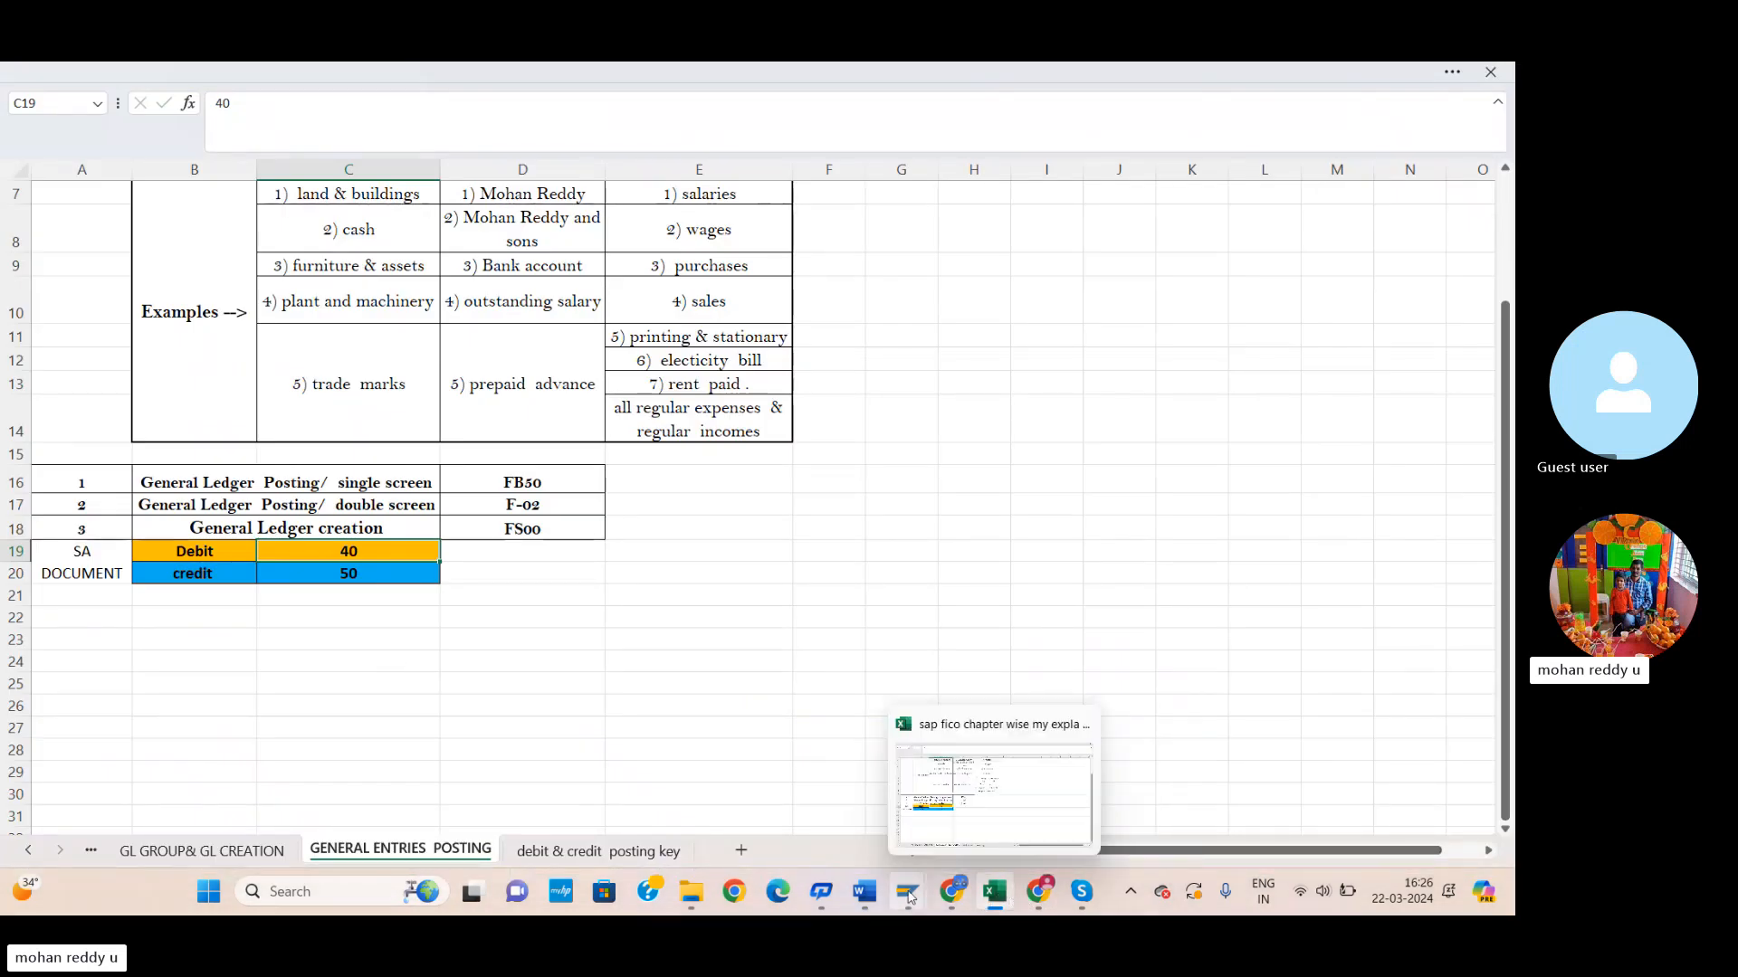
{"action": "left_click", "coordinate": [864, 892]}
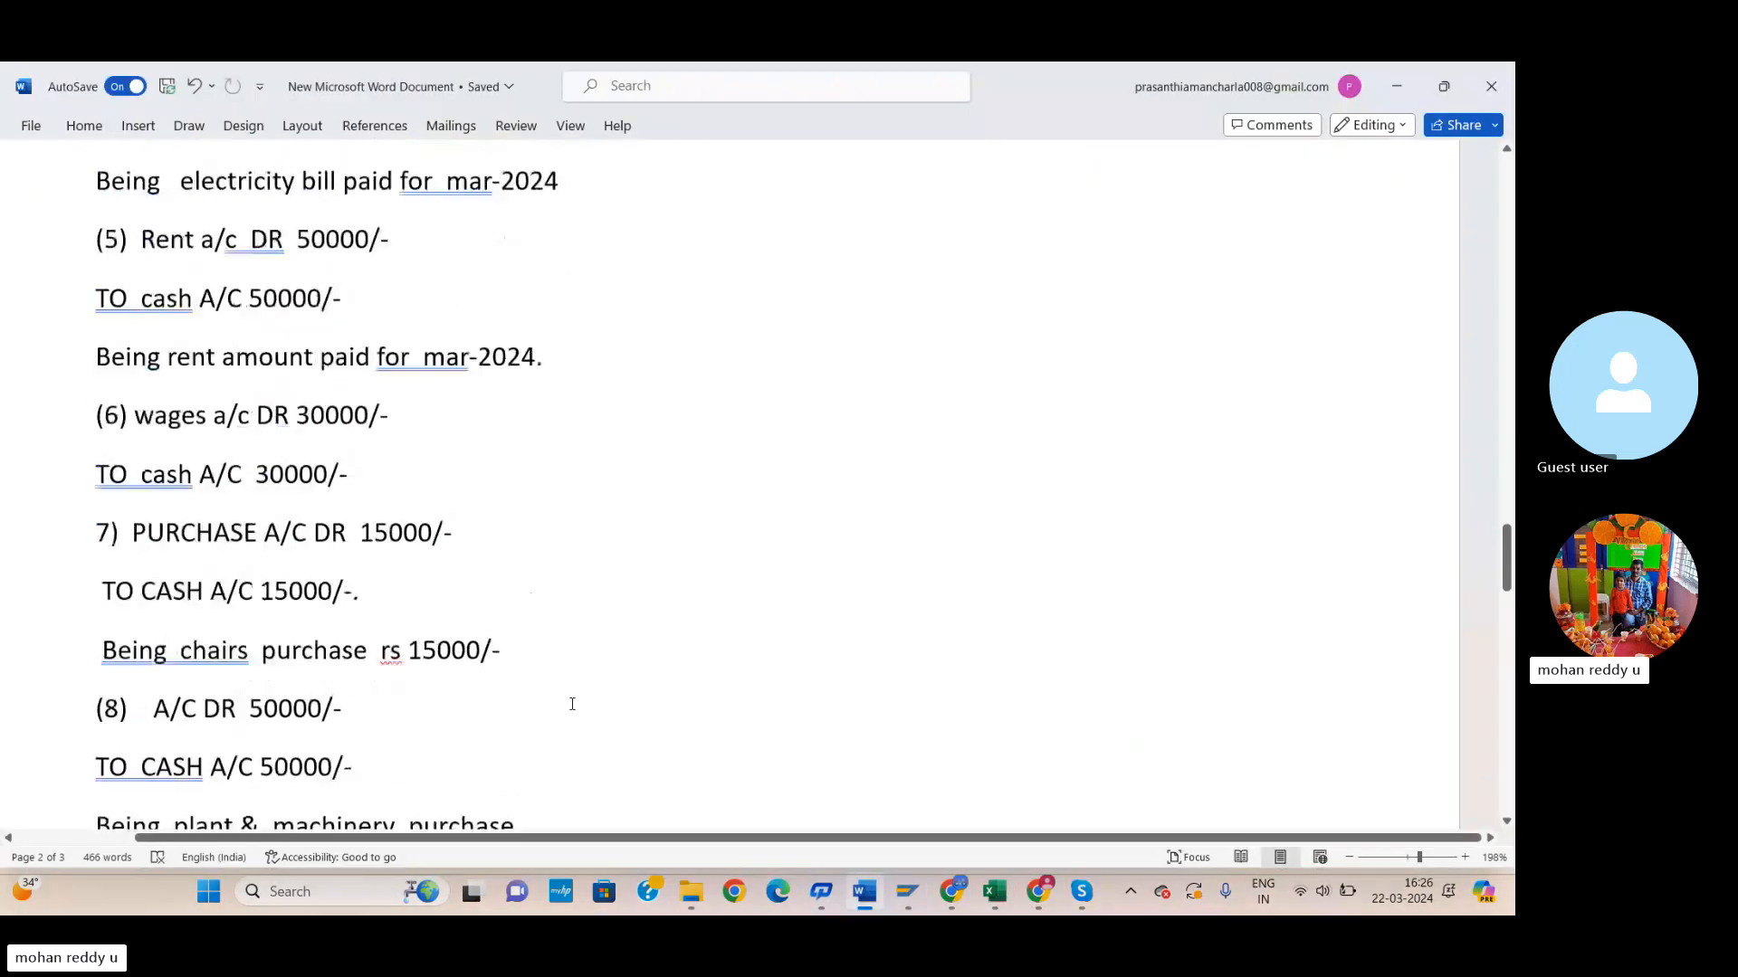
{"action": "scroll", "coordinate": [318, 671], "scroll_direction": "down", "scroll_amount": 5}
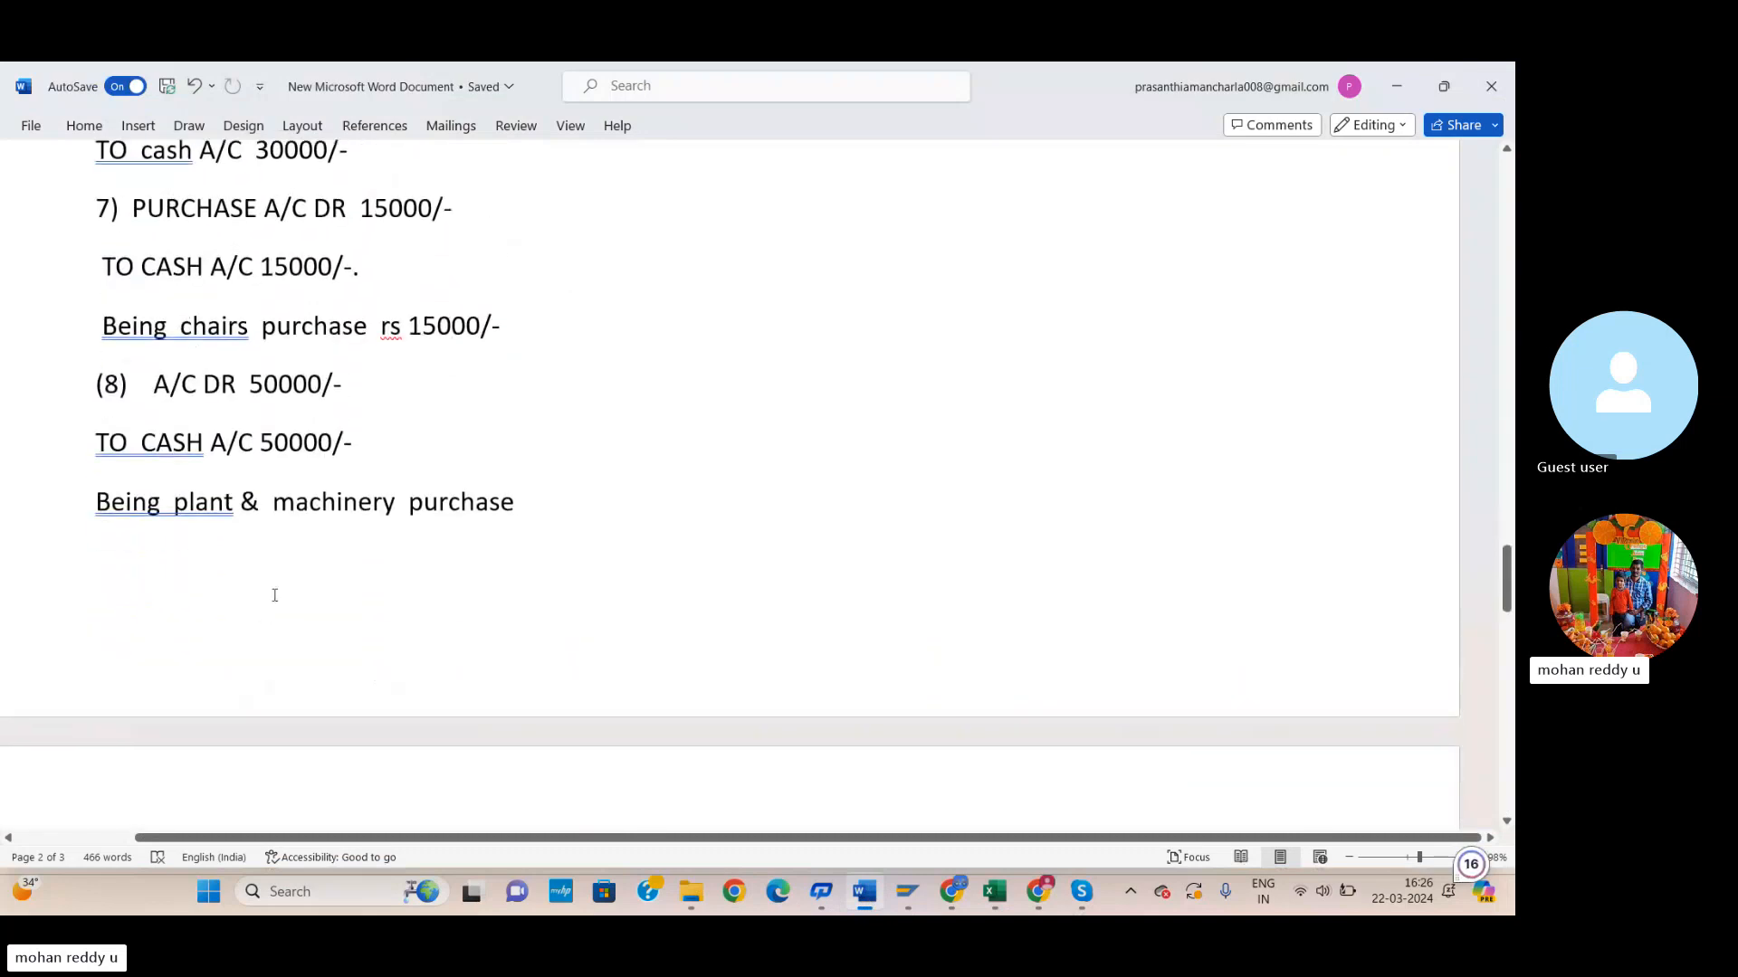
{"action": "scroll", "coordinate": [275, 595], "scroll_direction": "down", "scroll_amount": 8}
{"action": "scroll", "coordinate": [276, 594], "scroll_direction": "up", "scroll_amount": 18}
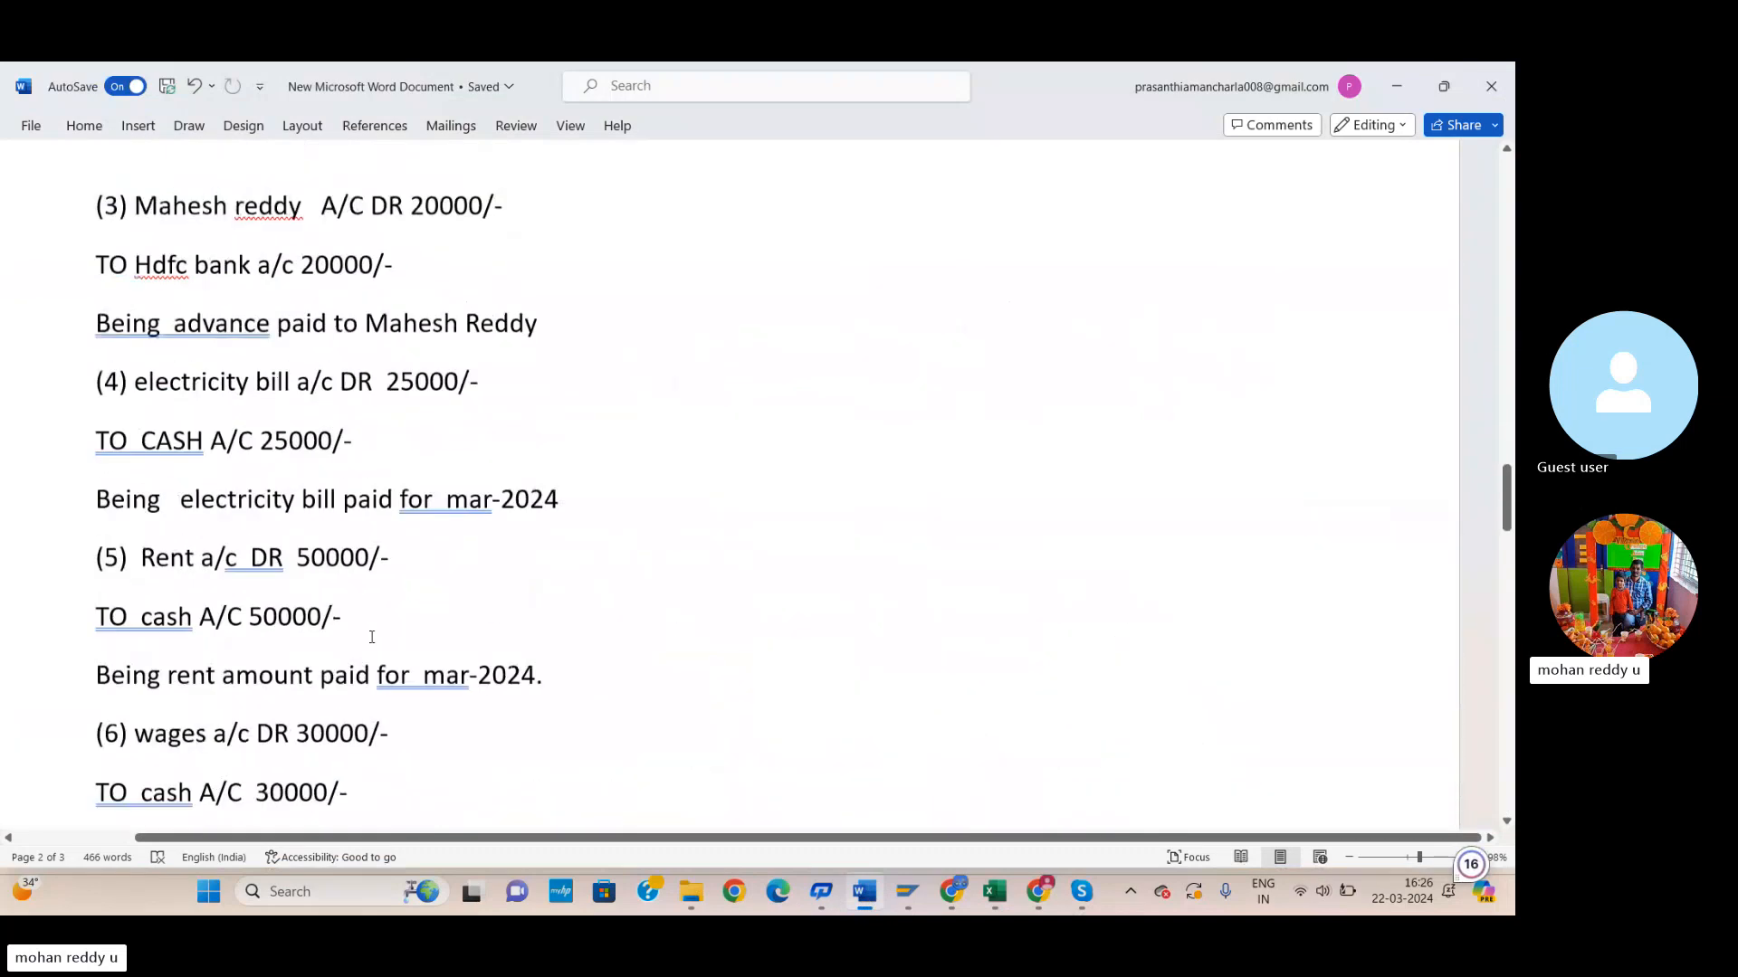
{"action": "scroll", "coordinate": [371, 636], "scroll_direction": "up", "scroll_amount": 8}
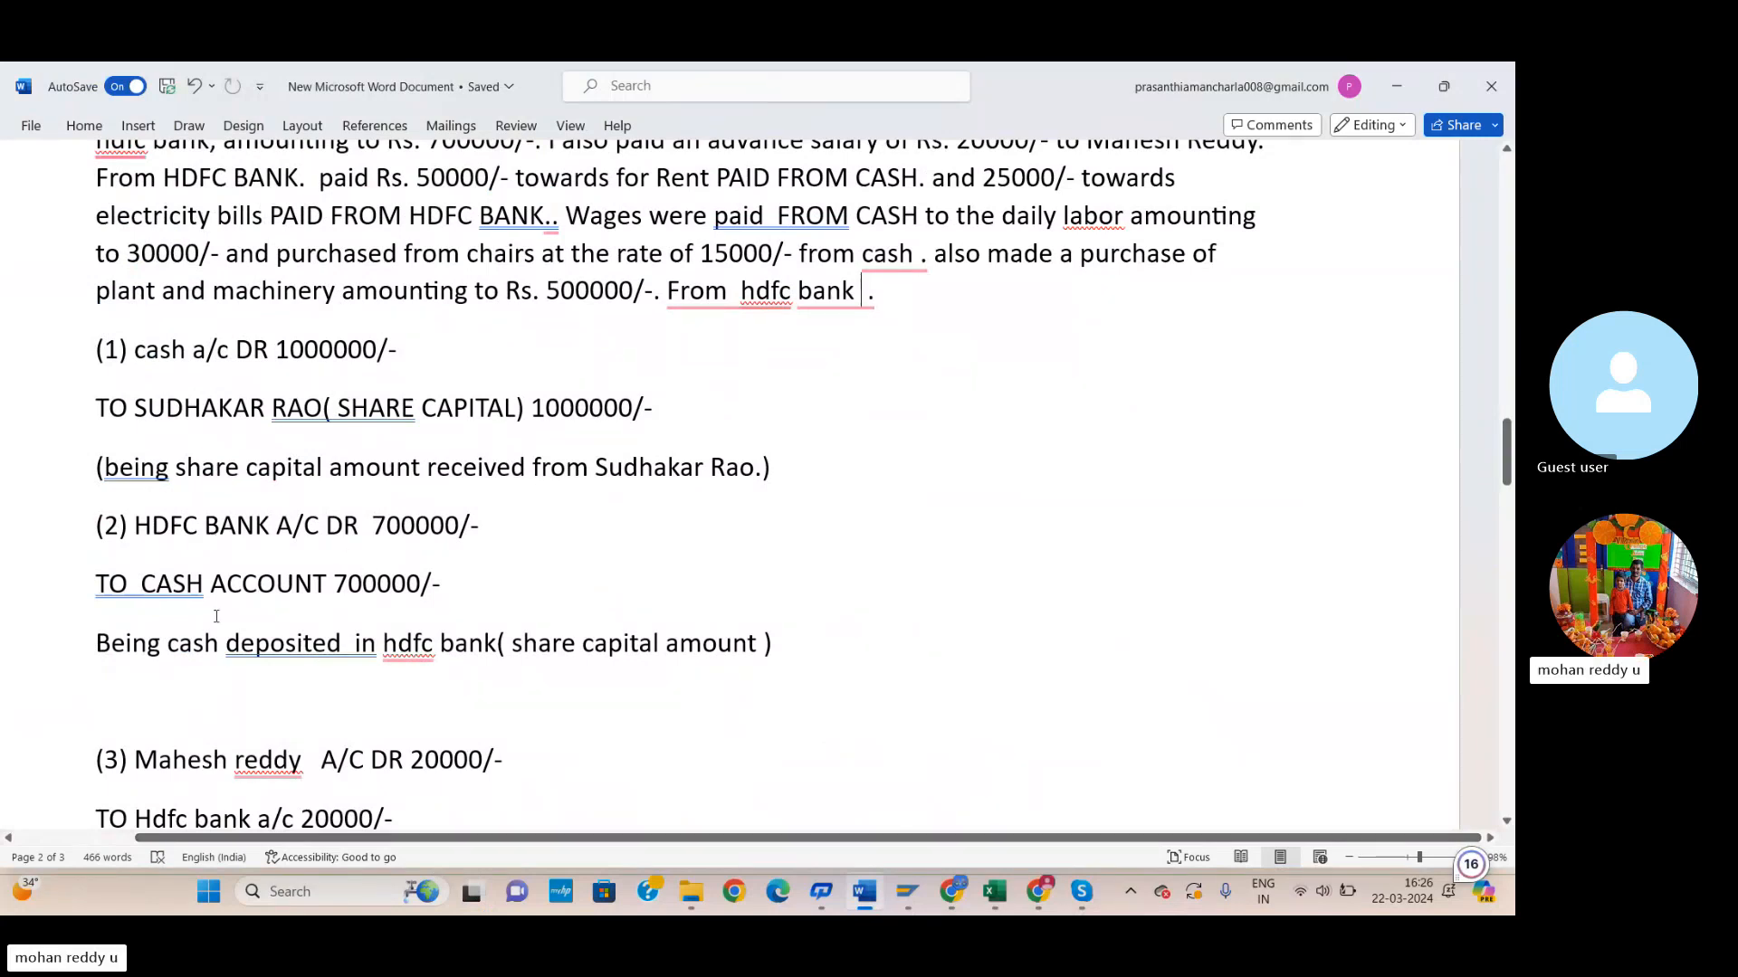
{"action": "scroll", "coordinate": [643, 553], "scroll_direction": "up", "scroll_amount": 4}
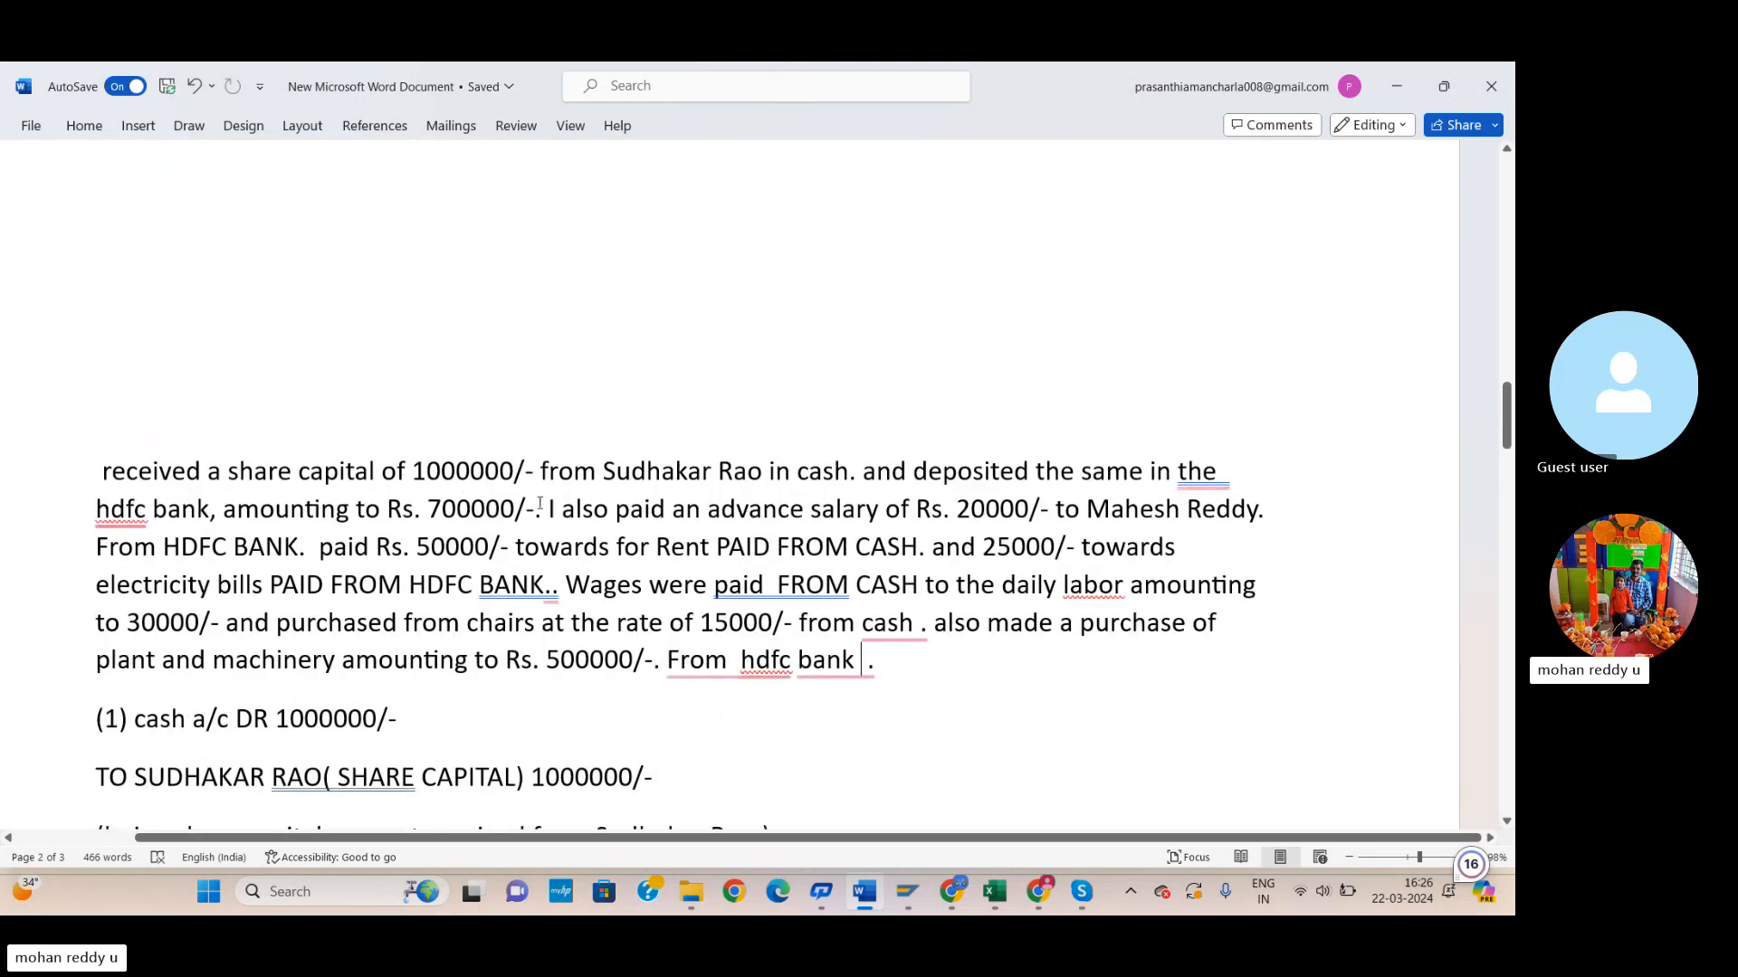
{"action": "scroll", "coordinate": [455, 489], "scroll_direction": "down", "scroll_amount": 3}
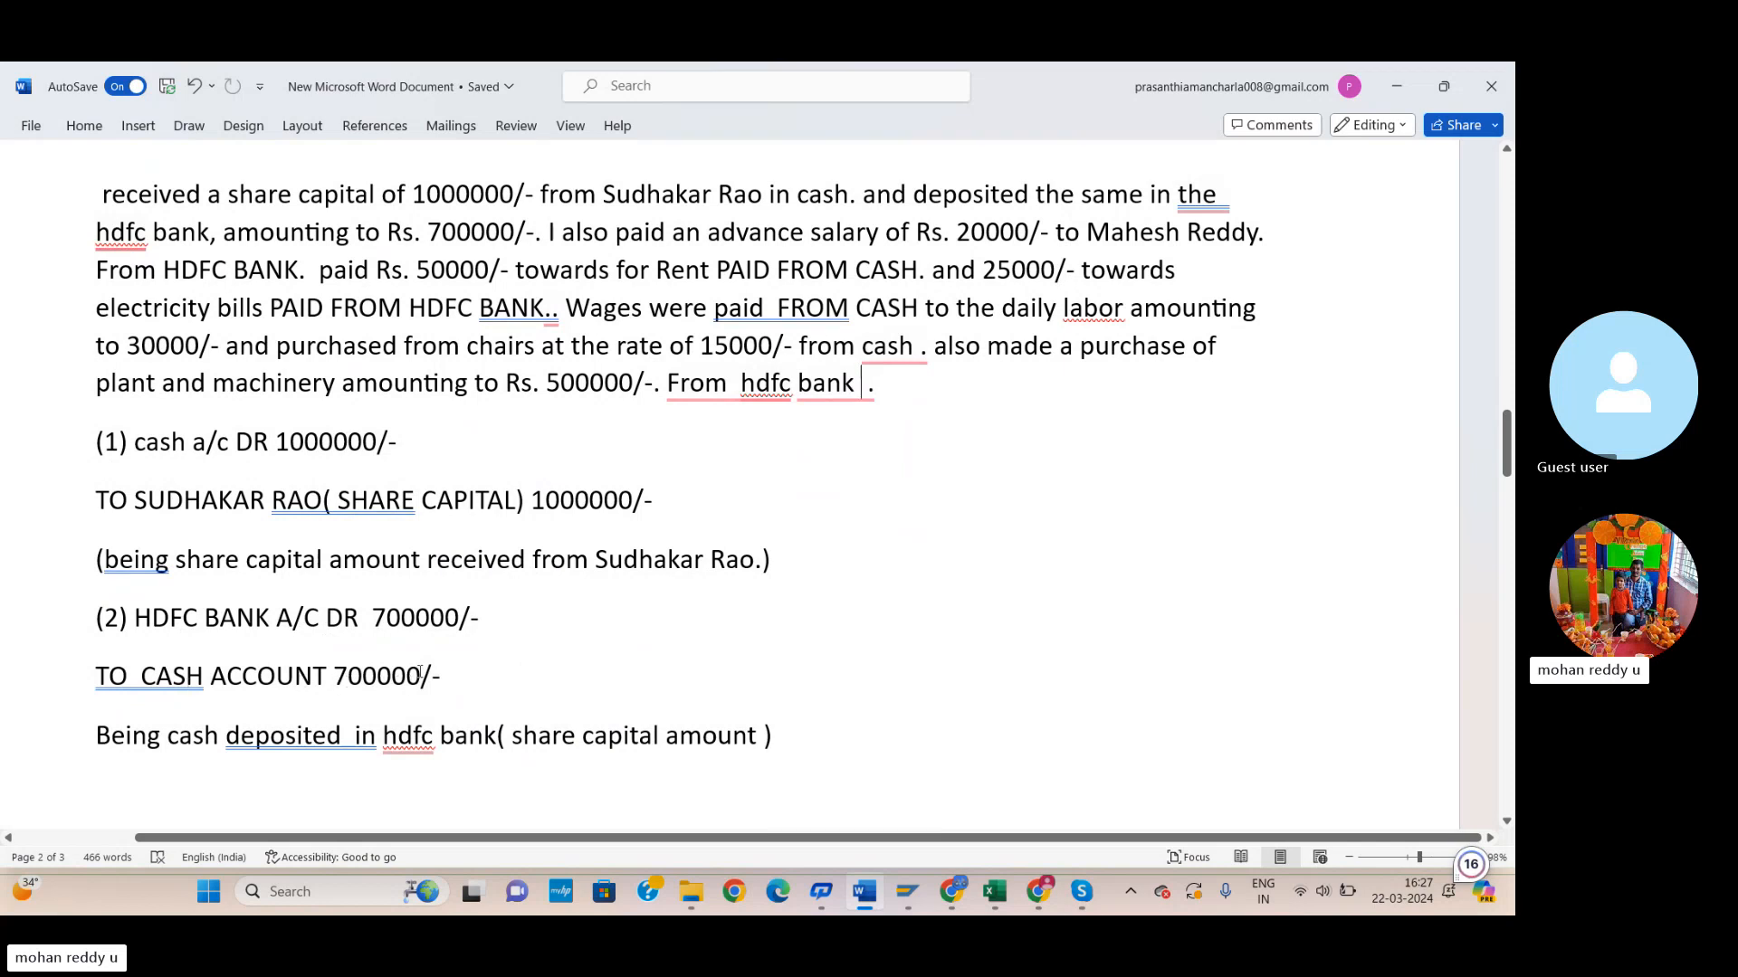
{"action": "scroll", "coordinate": [419, 674], "scroll_direction": "up", "scroll_amount": 15}
{"action": "scroll", "coordinate": [380, 631], "scroll_direction": "down", "scroll_amount": 3}
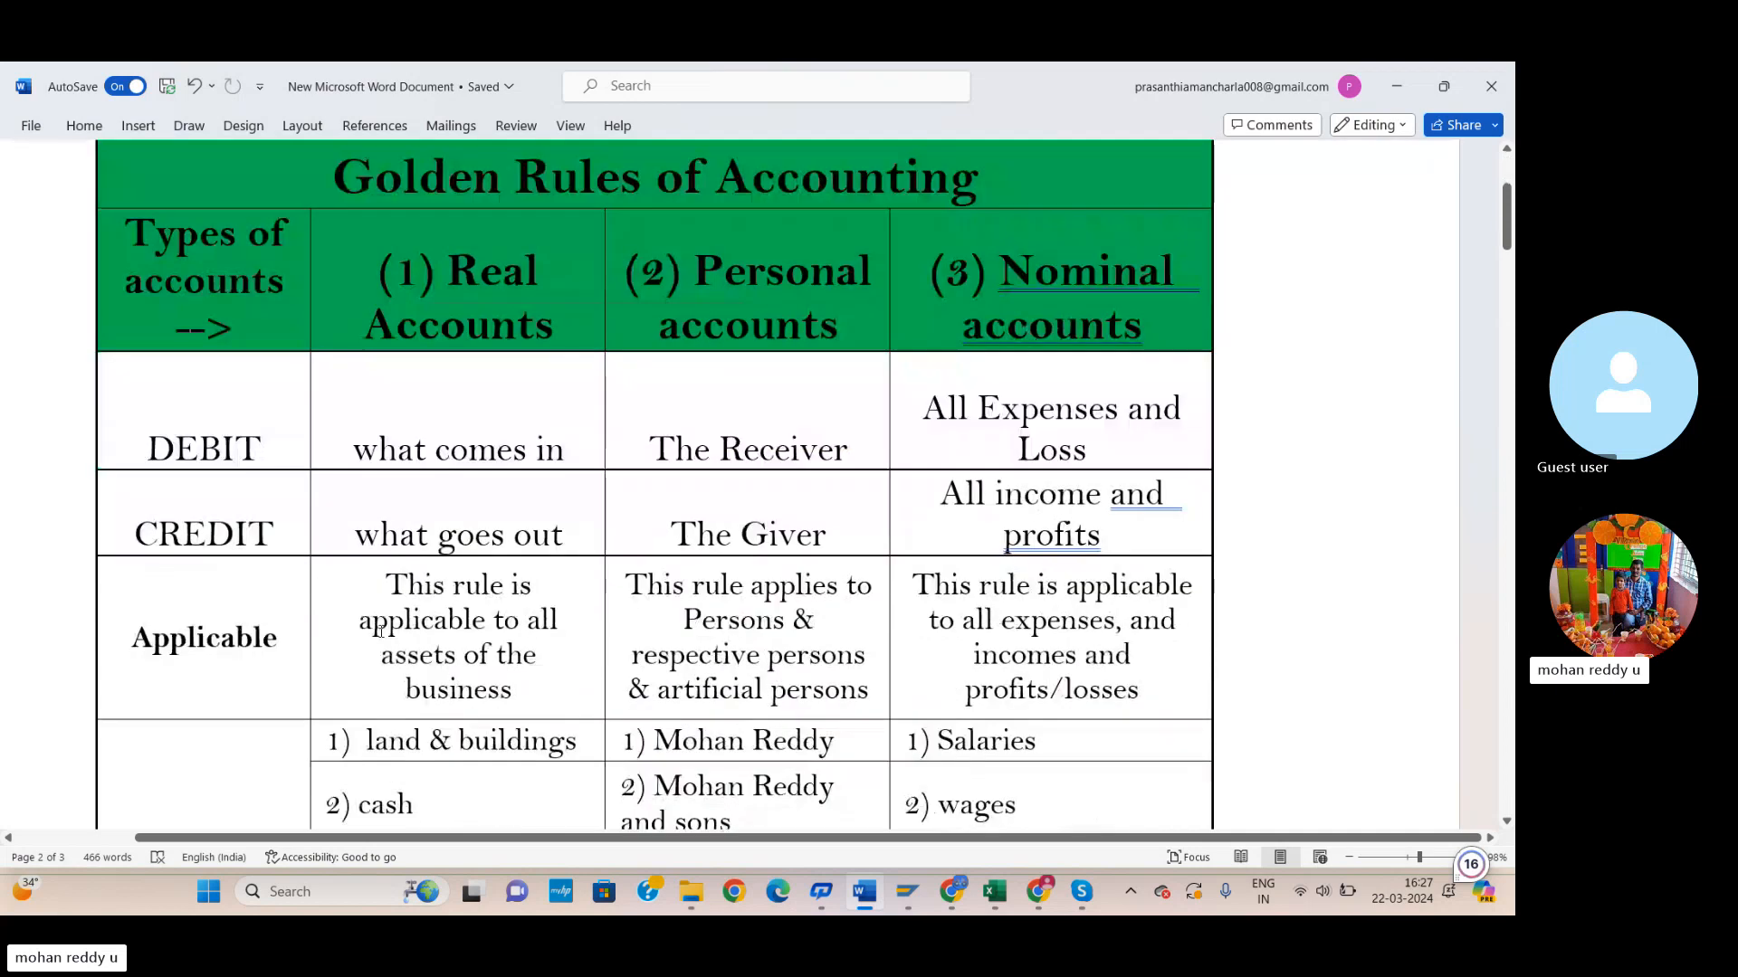
{"action": "scroll", "coordinate": [380, 631], "scroll_direction": "down", "scroll_amount": 10}
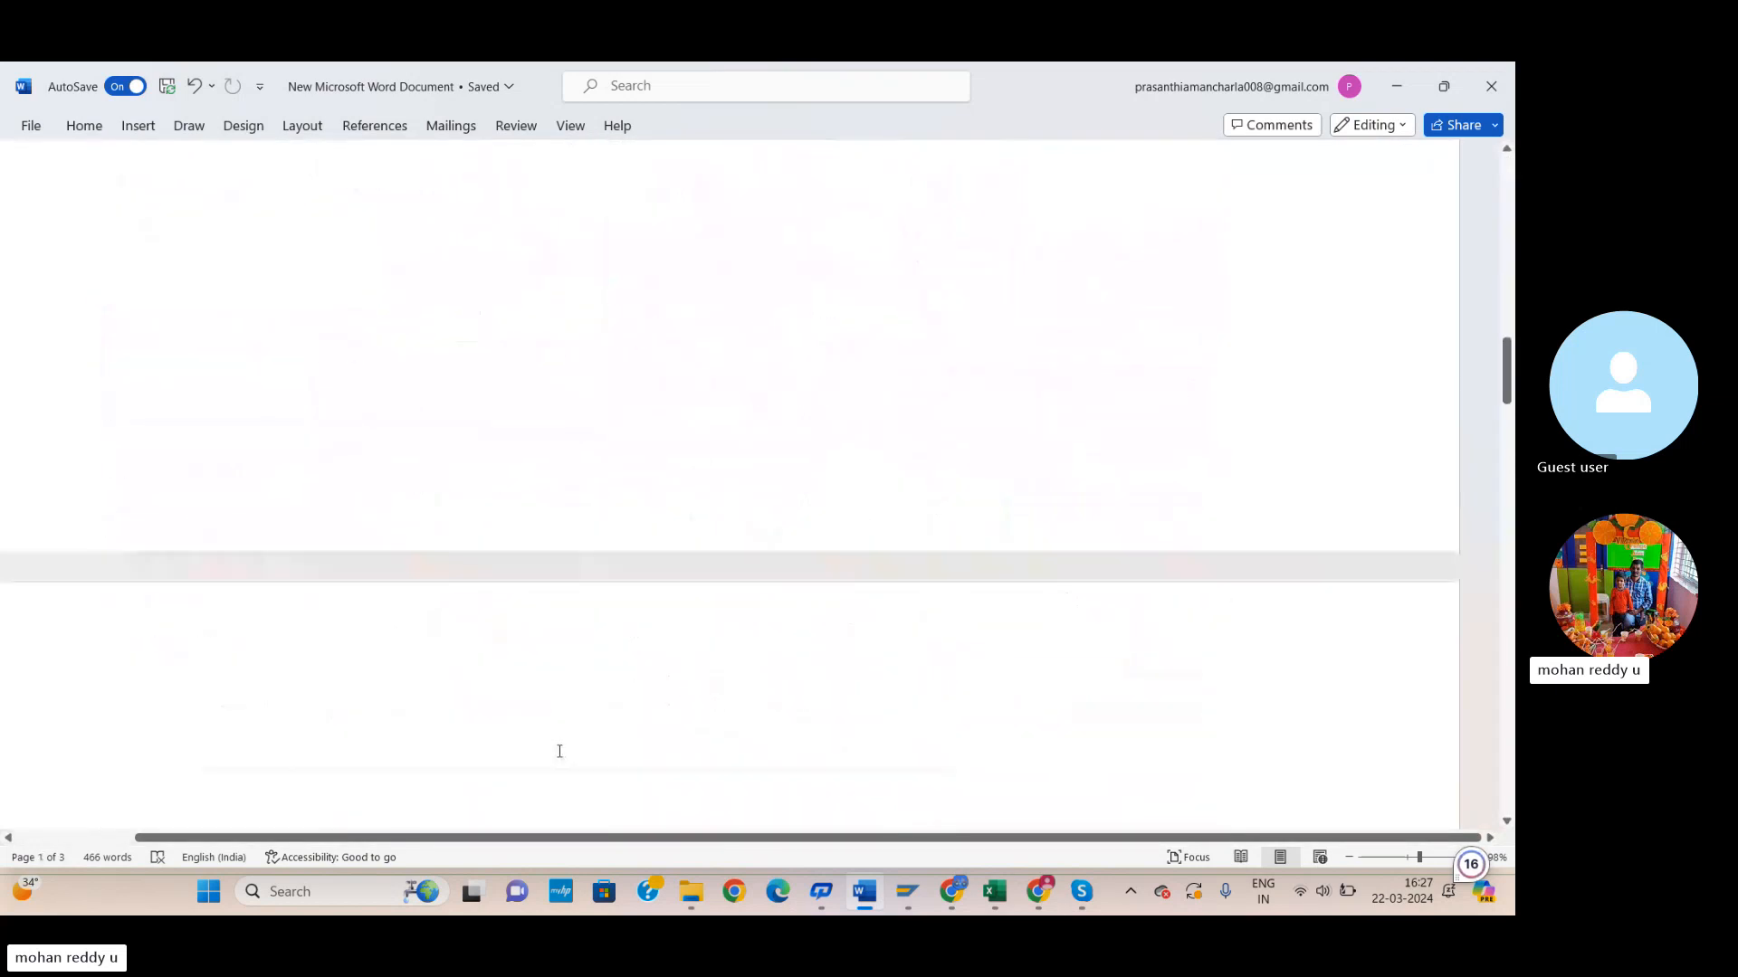
{"action": "scroll", "coordinate": [543, 748], "scroll_direction": "down", "scroll_amount": 10}
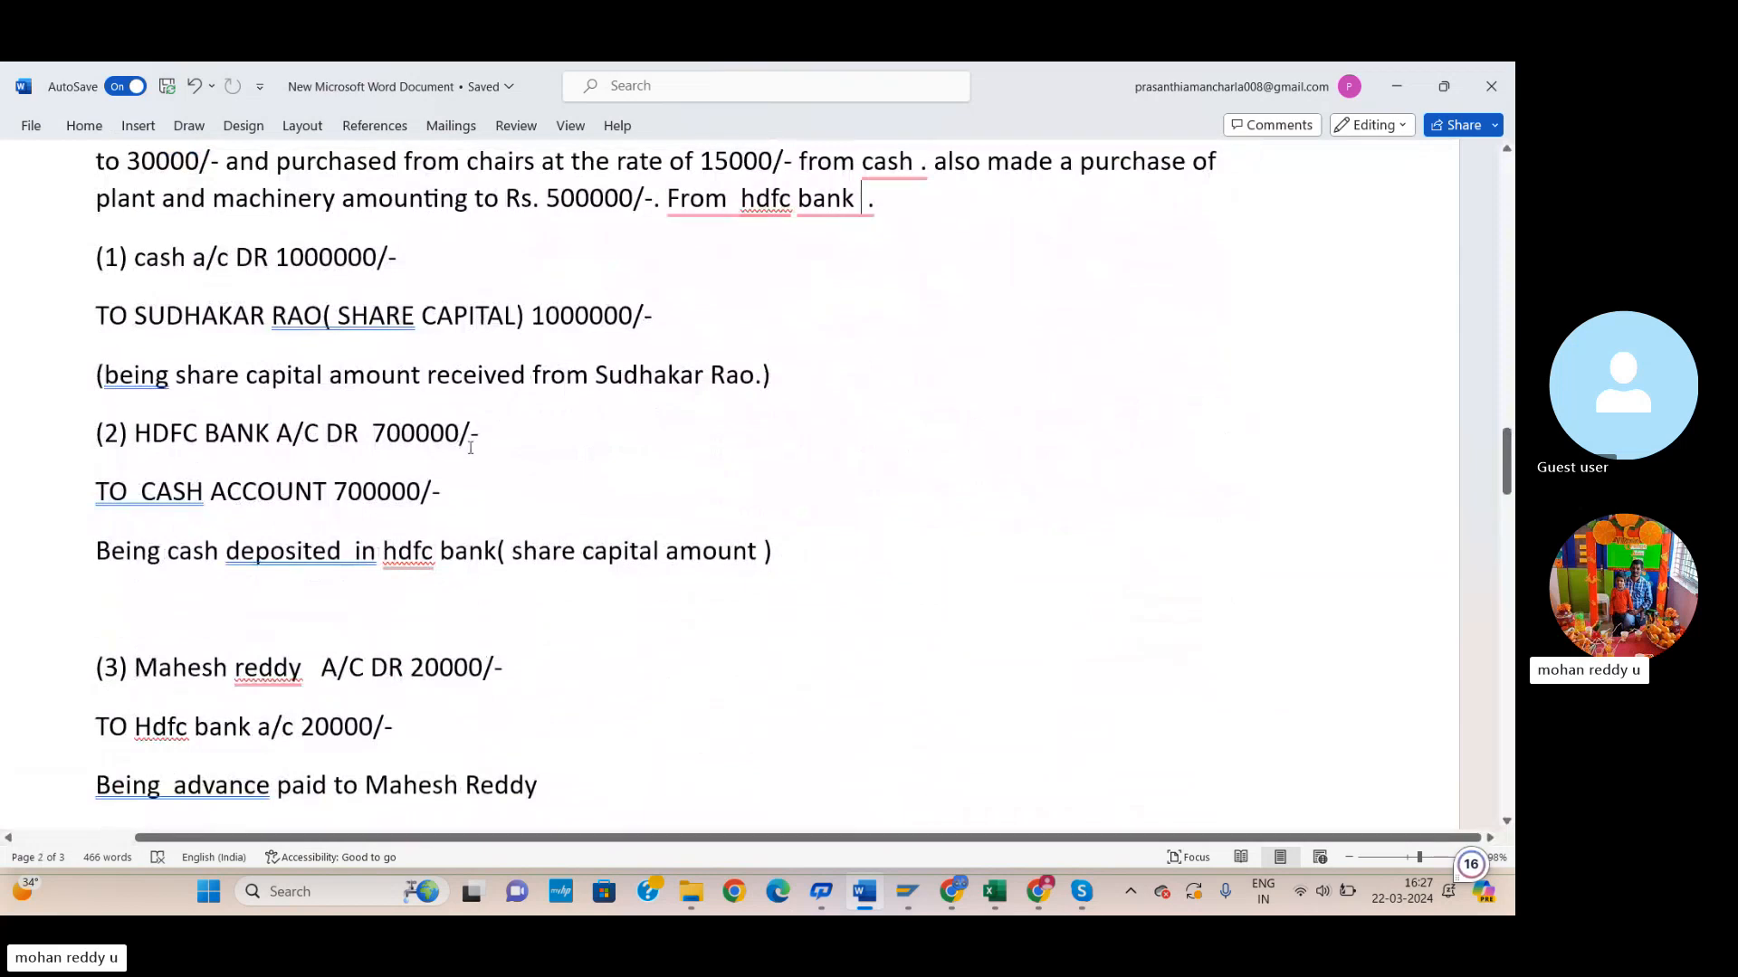
Return to the SAP document entry screen and set the new entry's document date to 22.03.2024.
{"action": "key", "text": "alt+Tab"}
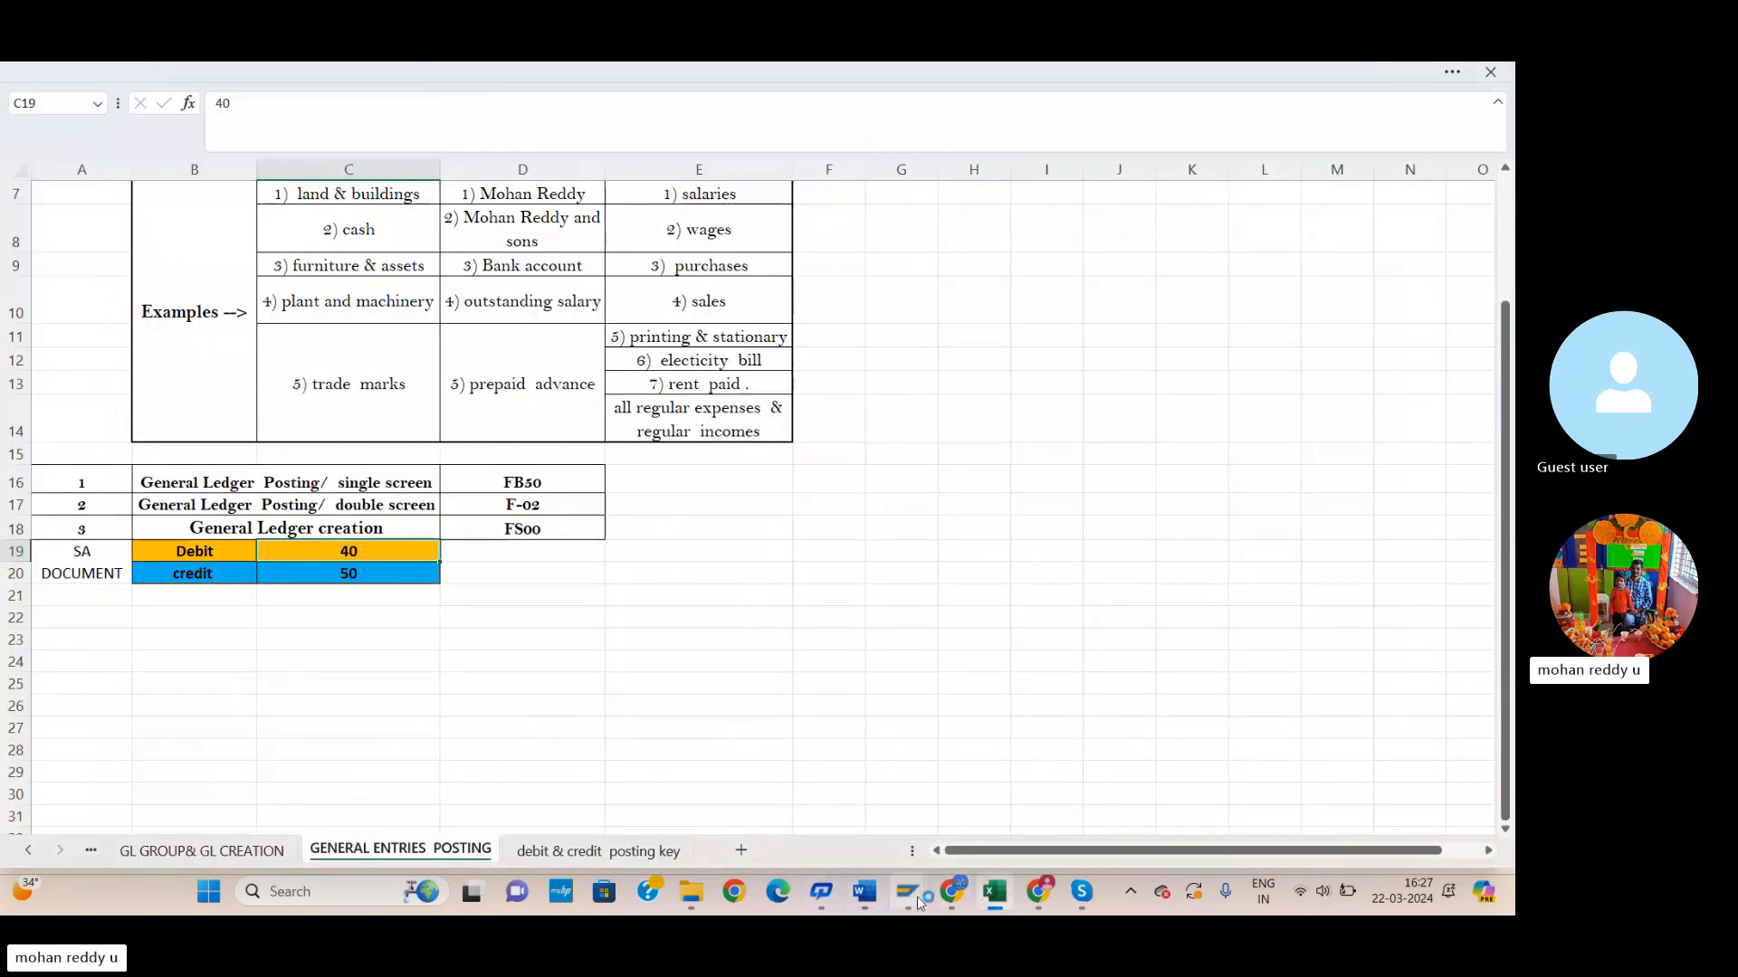
{"action": "mouse_move", "coordinate": [913, 898]}
{"action": "left_click", "coordinate": [1013, 779]}
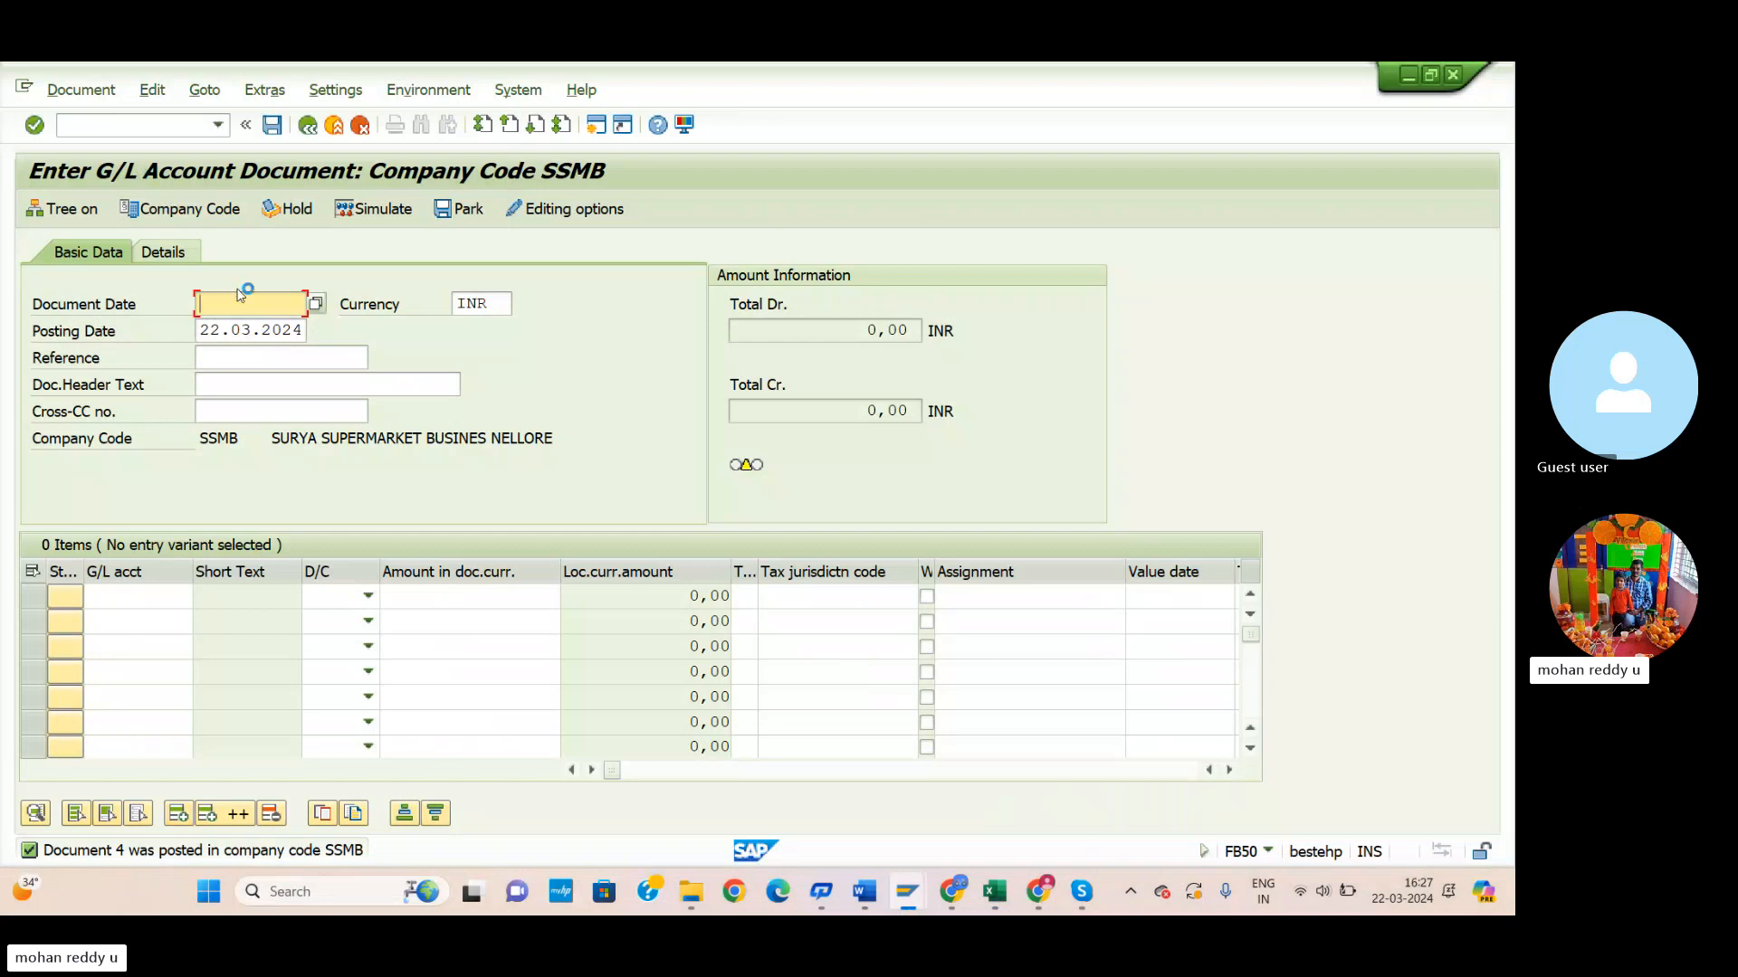
{"action": "left_click", "coordinate": [316, 303]}
{"action": "mouse_move", "coordinate": [692, 892]}
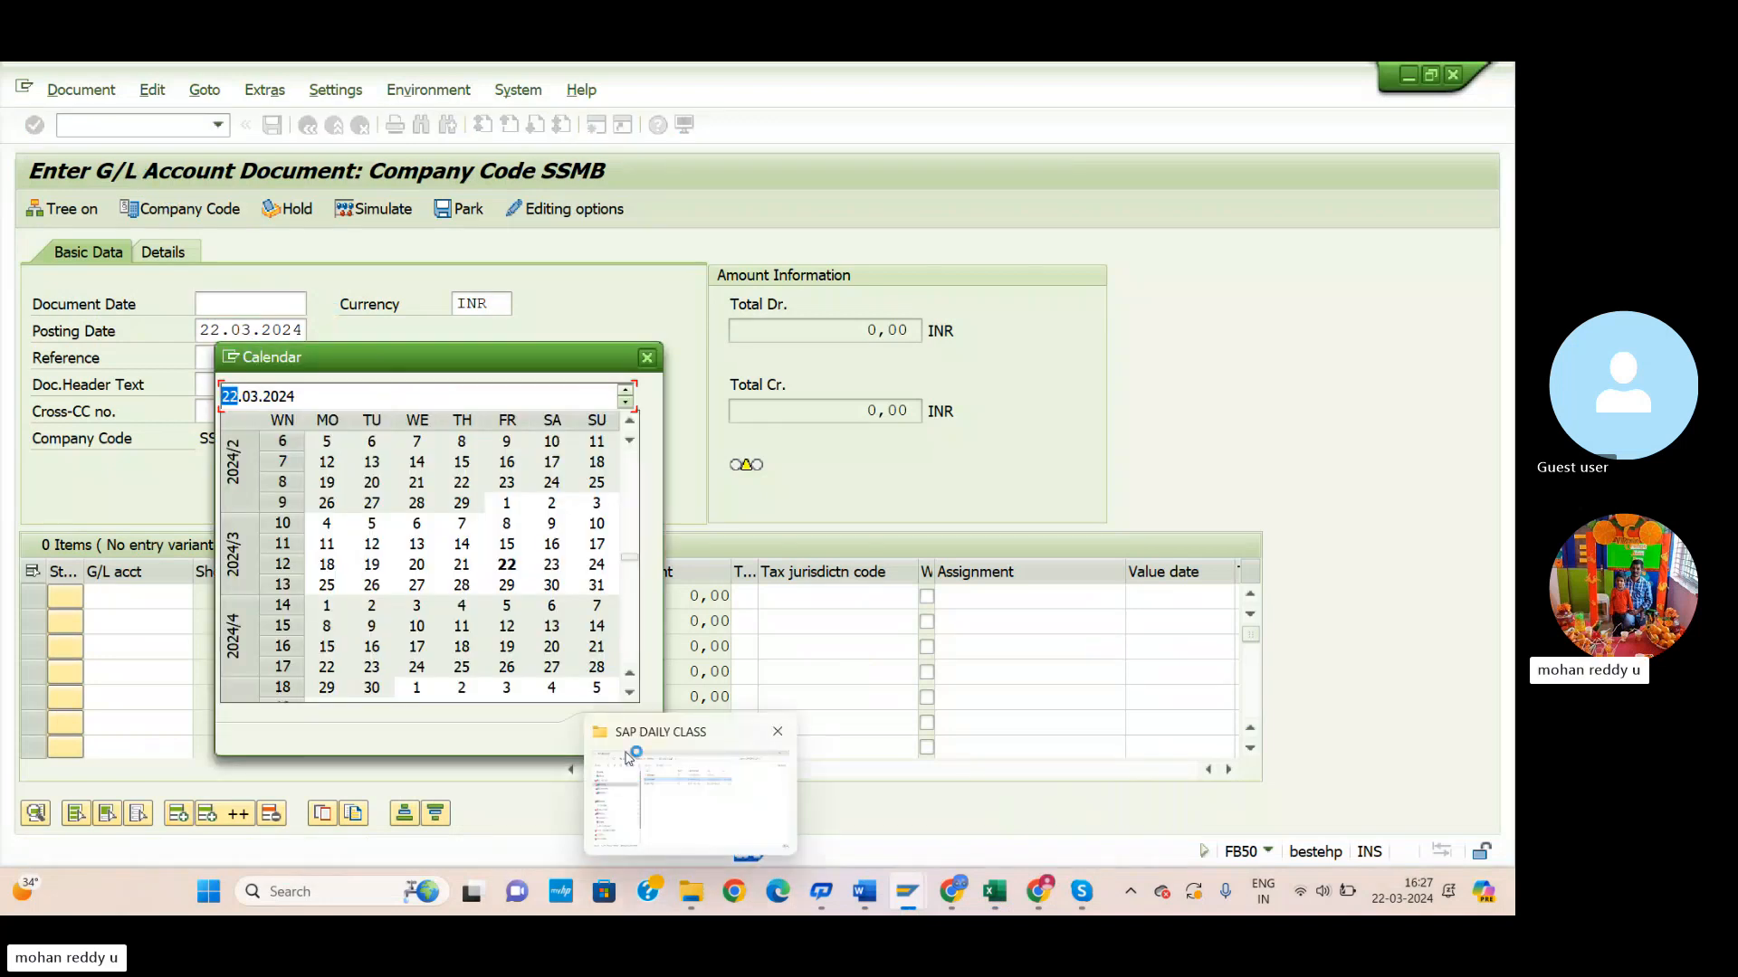
{"action": "left_click", "coordinate": [608, 729]}
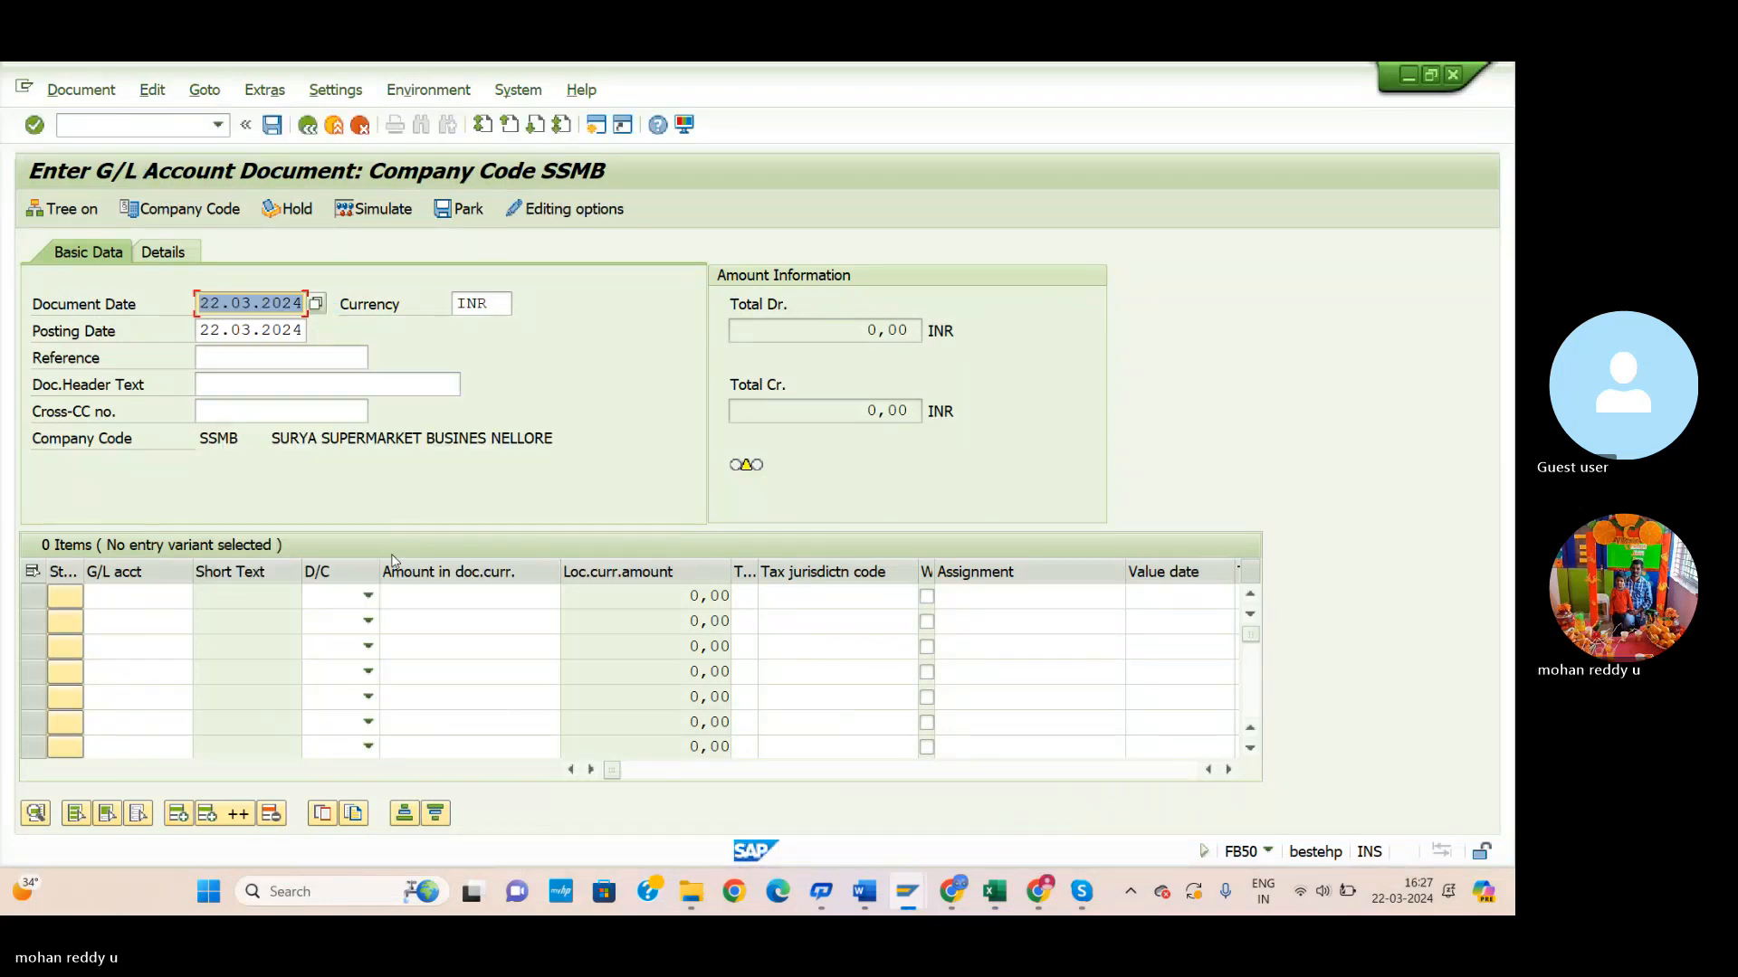
Look up company code SSMB's general ledger accounts and assign HDFC BANK to the first line item.
{"action": "left_click", "coordinate": [181, 608]}
{"action": "left_click", "coordinate": [205, 597]}
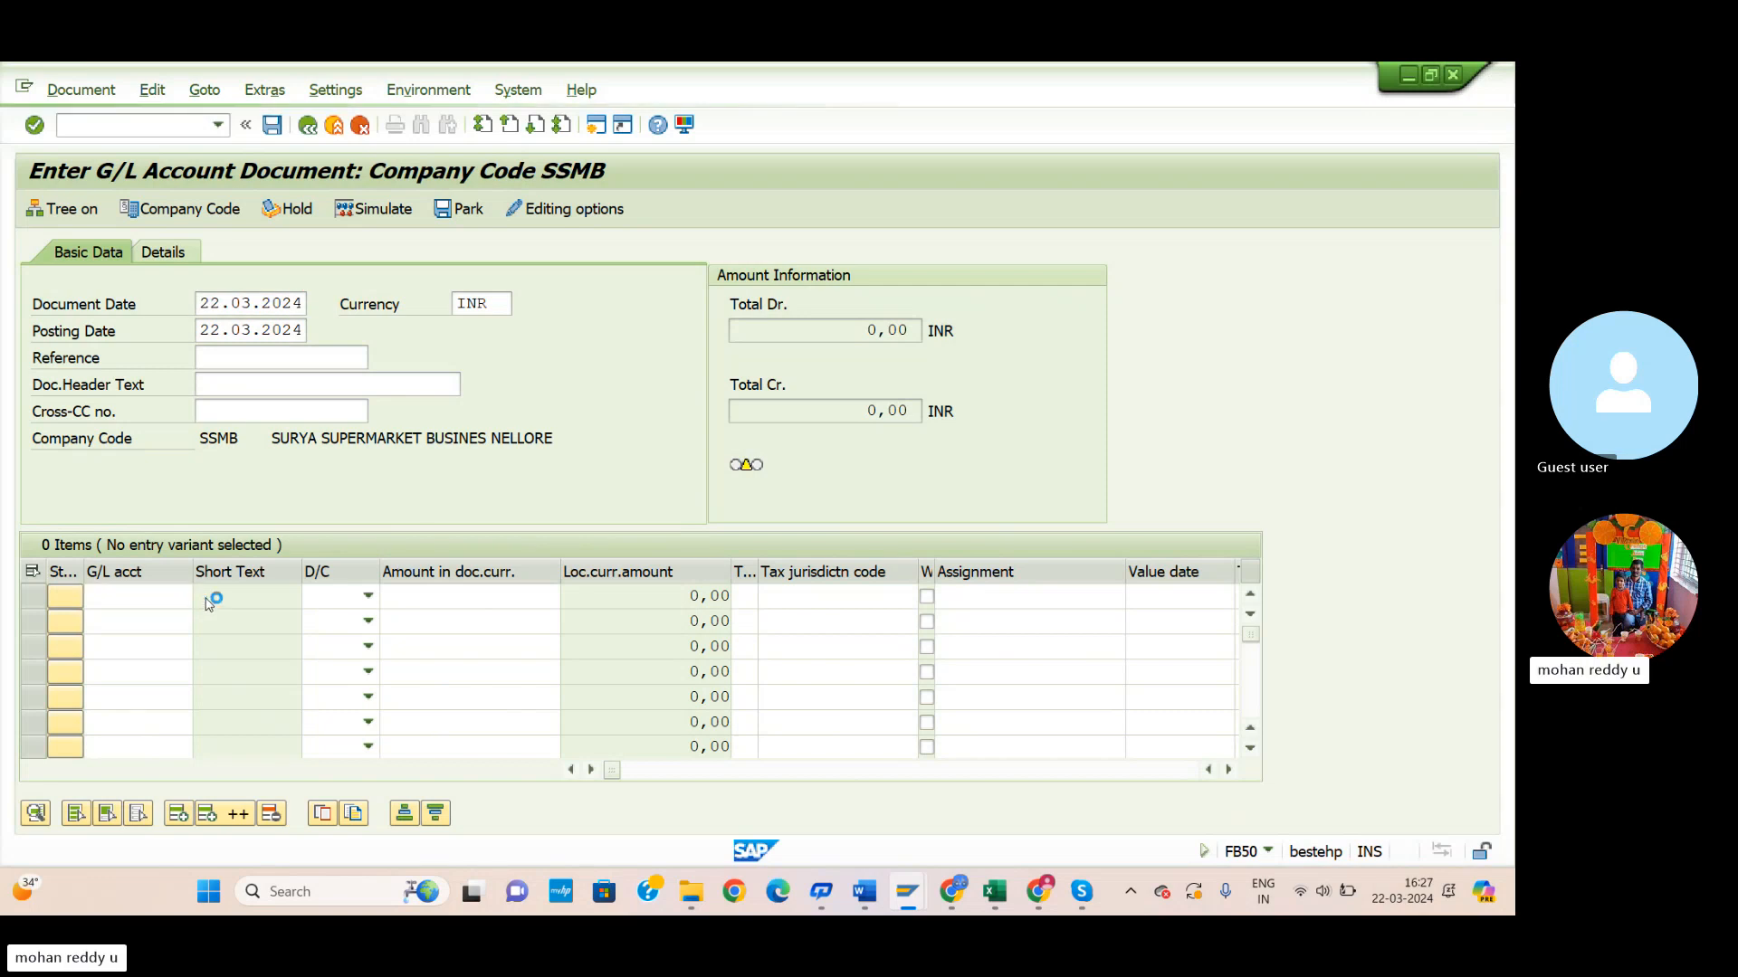
{"action": "left_click", "coordinate": [266, 504]}
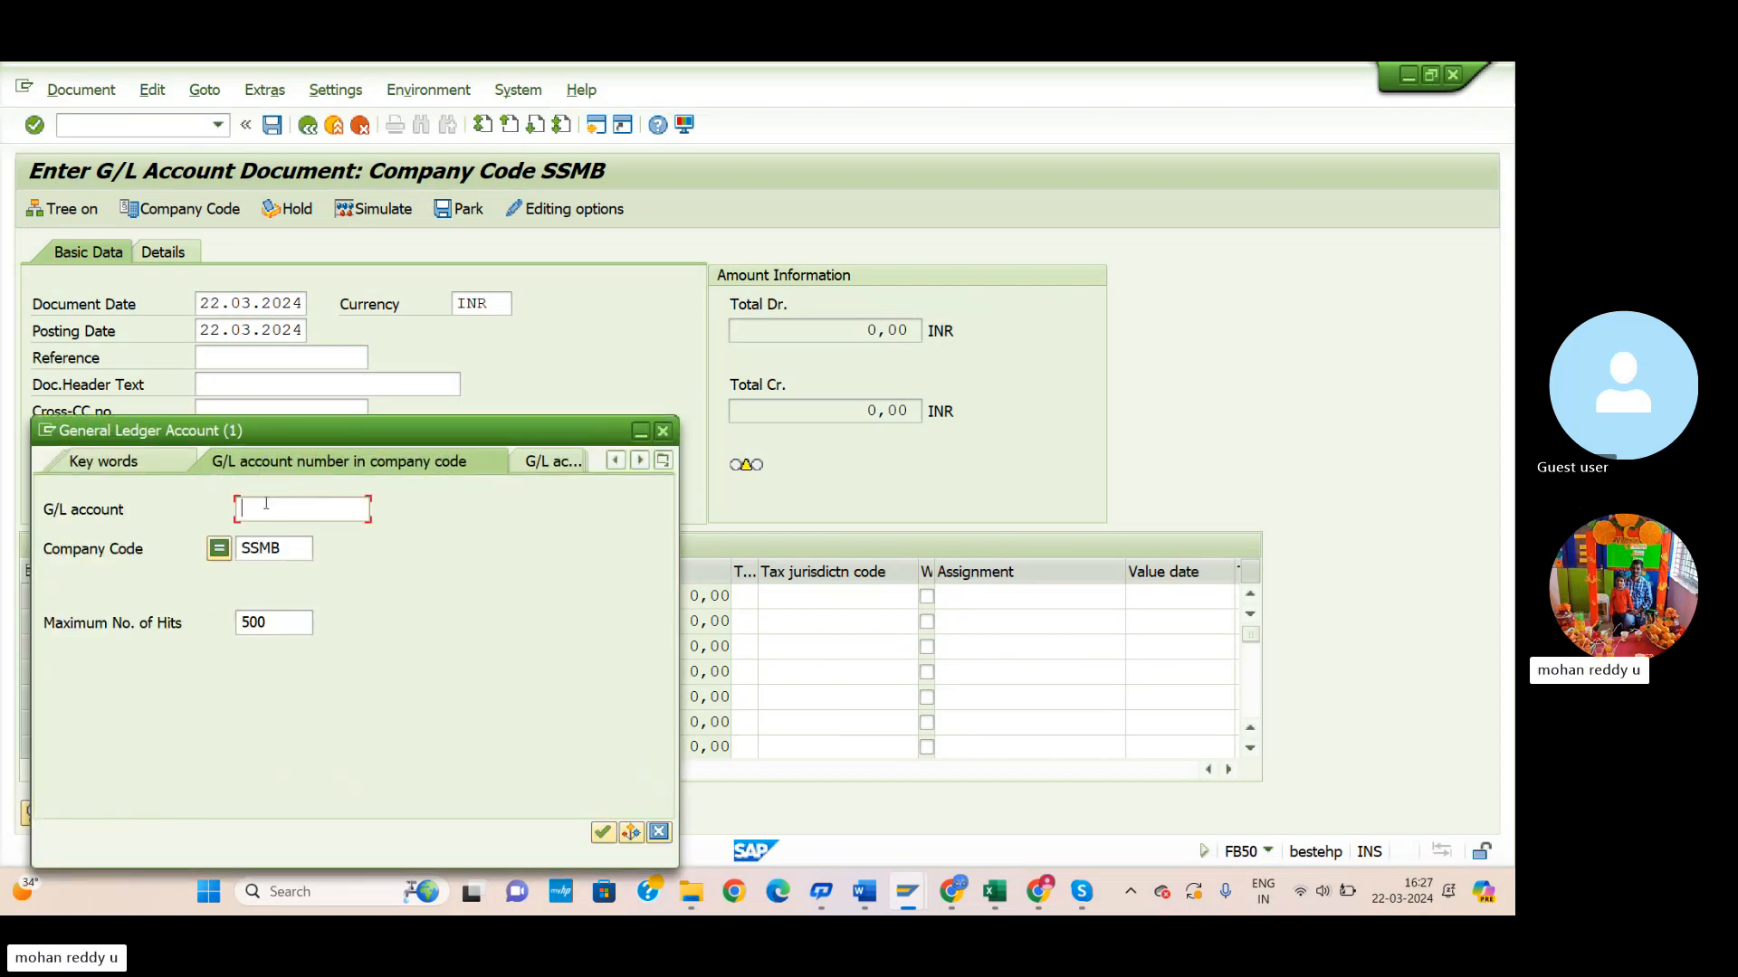
{"action": "left_click", "coordinate": [602, 831]}
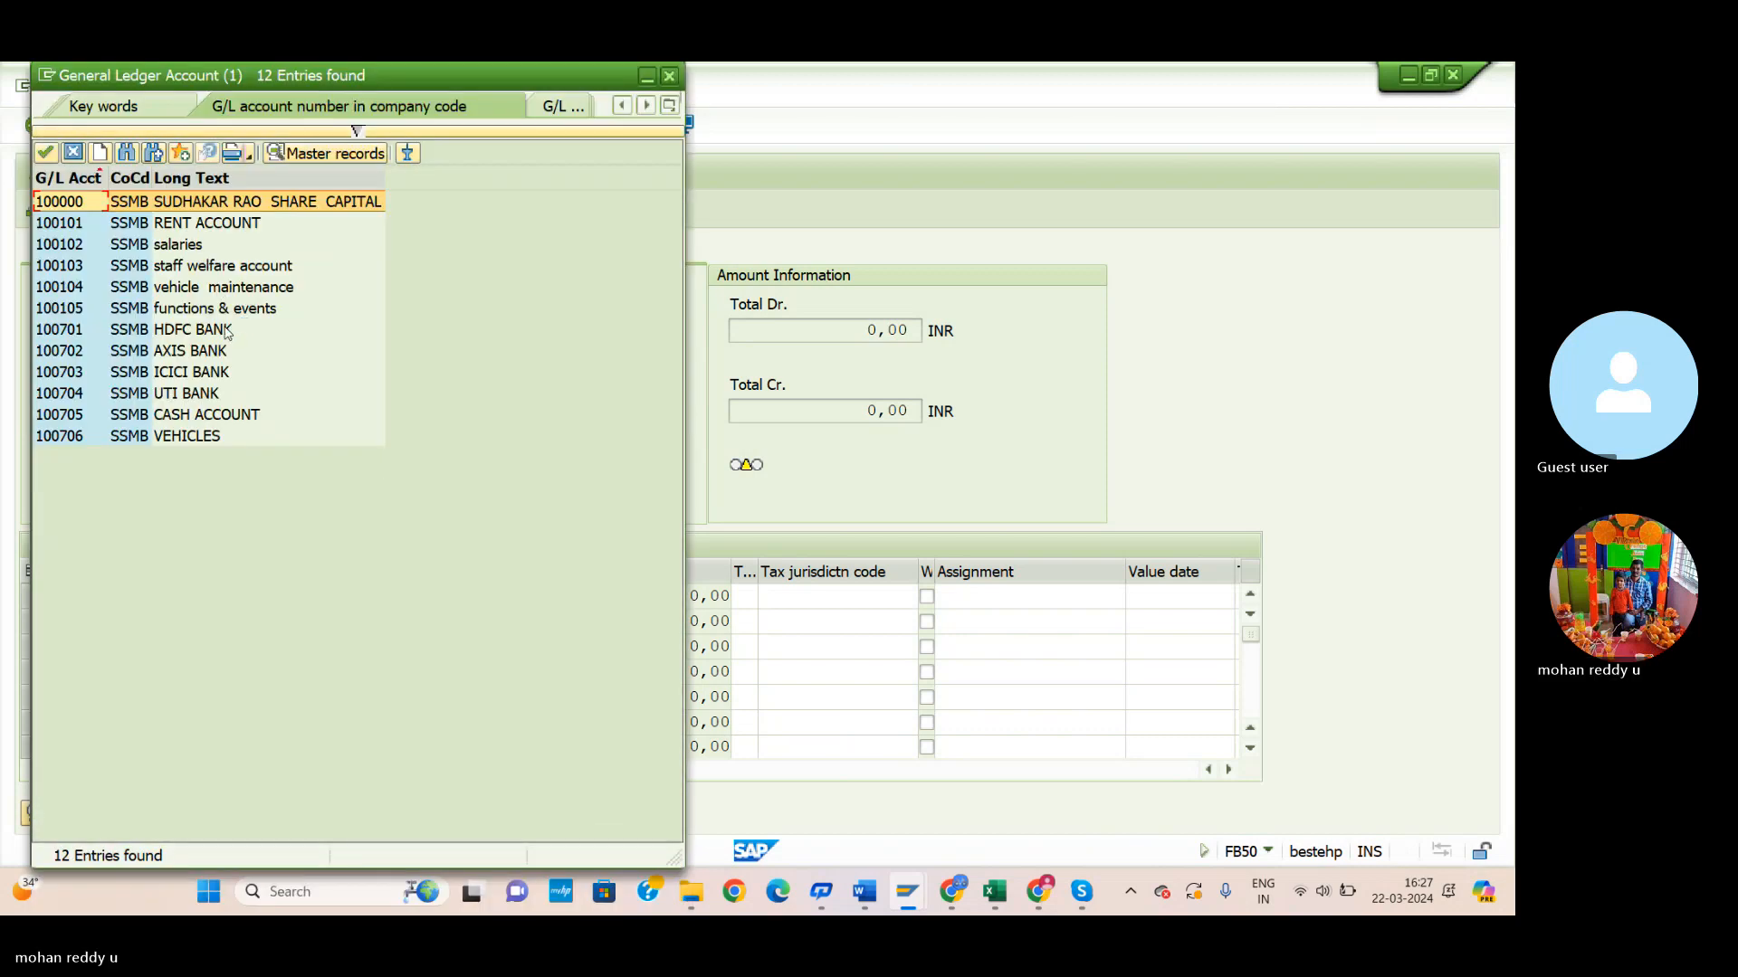
{"action": "left_click", "coordinate": [204, 332]}
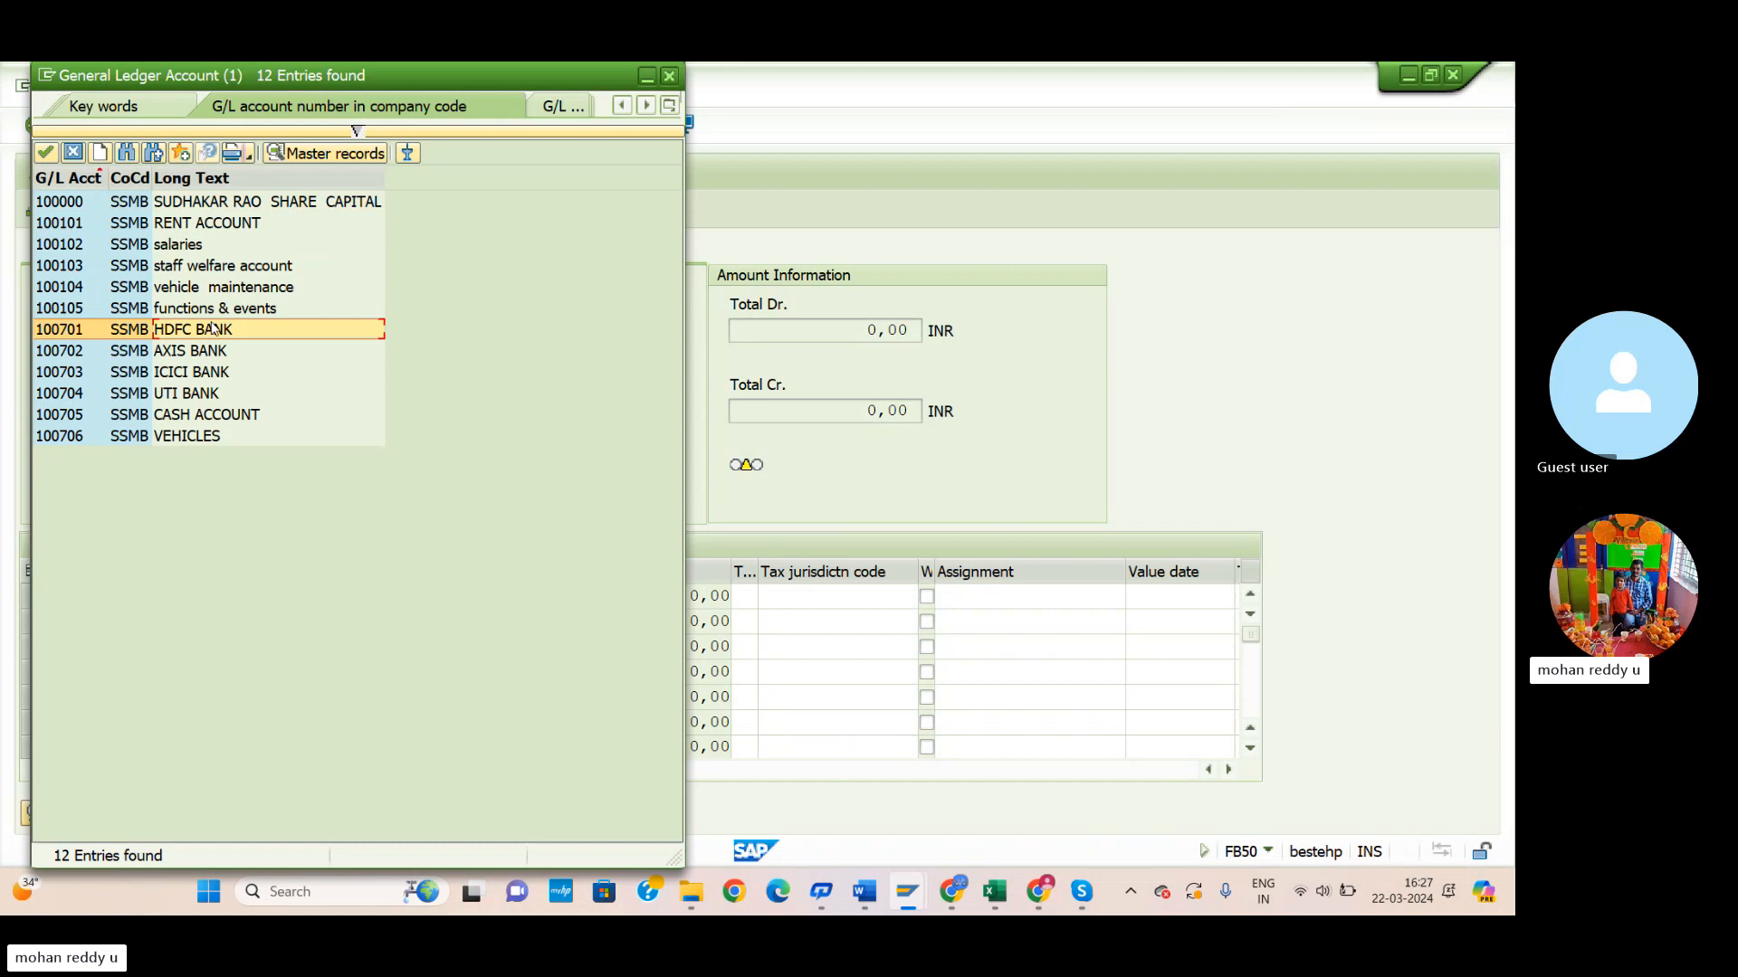
{"action": "left_click", "coordinate": [45, 153]}
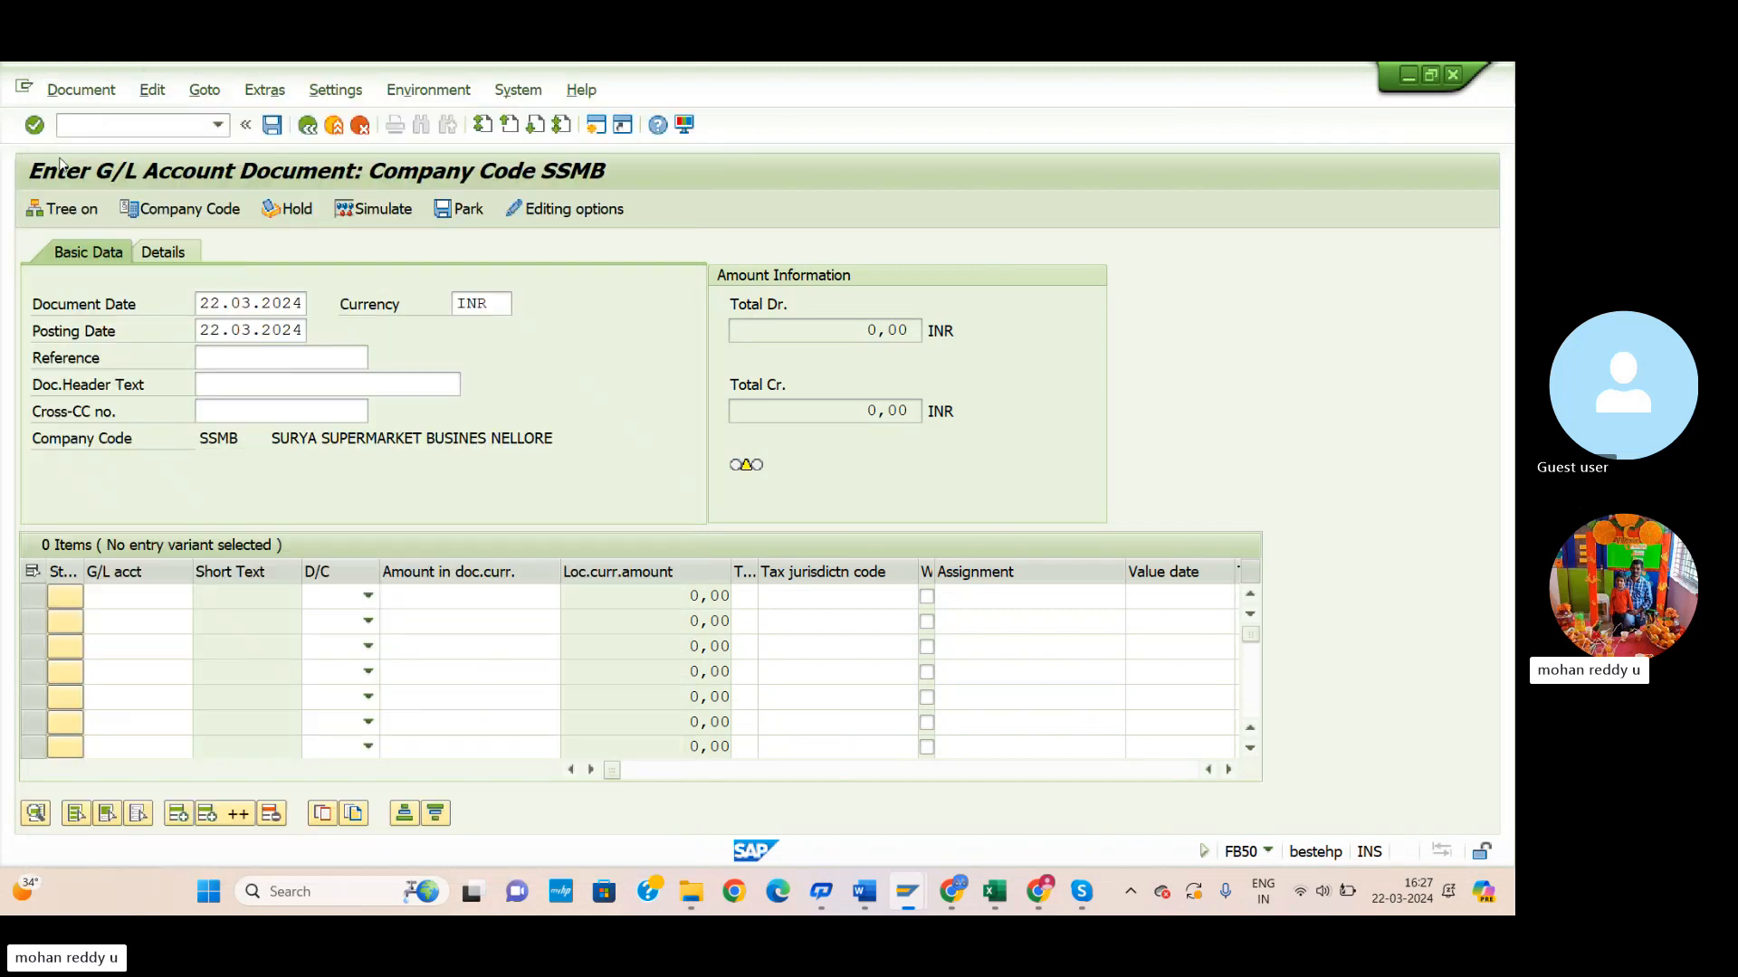
Make the HDFC BANK line a Debit with an amount of 700000 in document currency.
{"action": "left_click", "coordinate": [368, 597]}
{"action": "left_click", "coordinate": [355, 644]}
{"action": "left_click", "coordinate": [482, 595]}
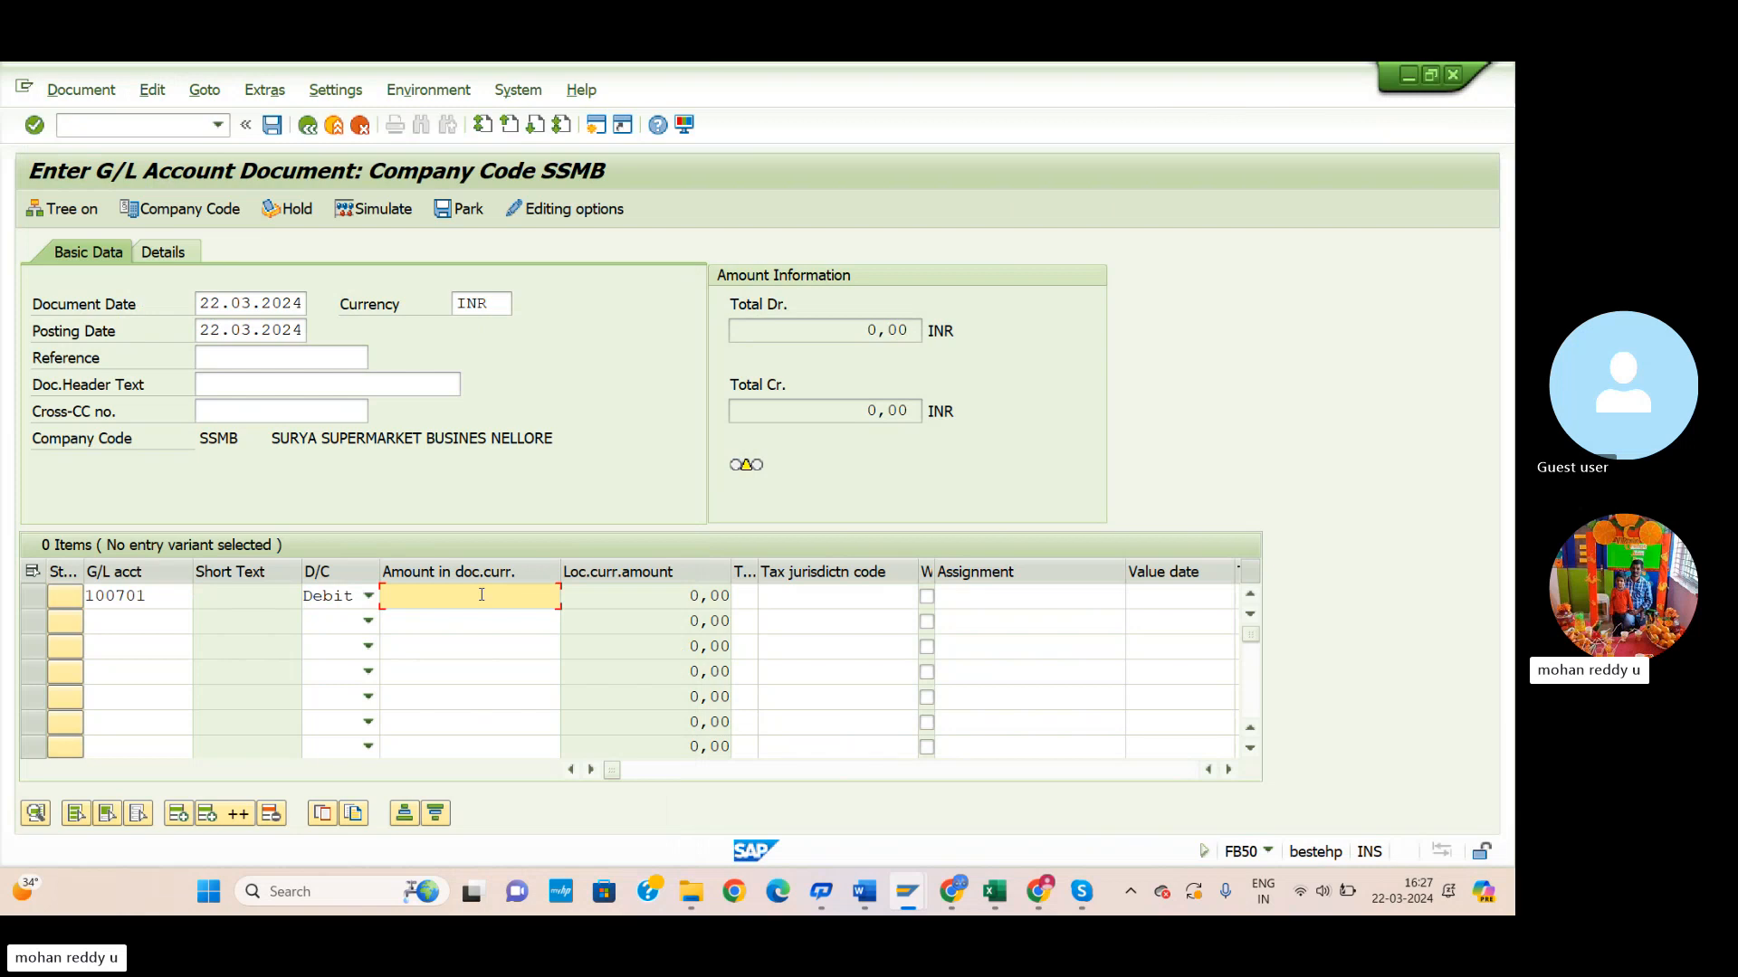
{"action": "type", "text": "700000"}
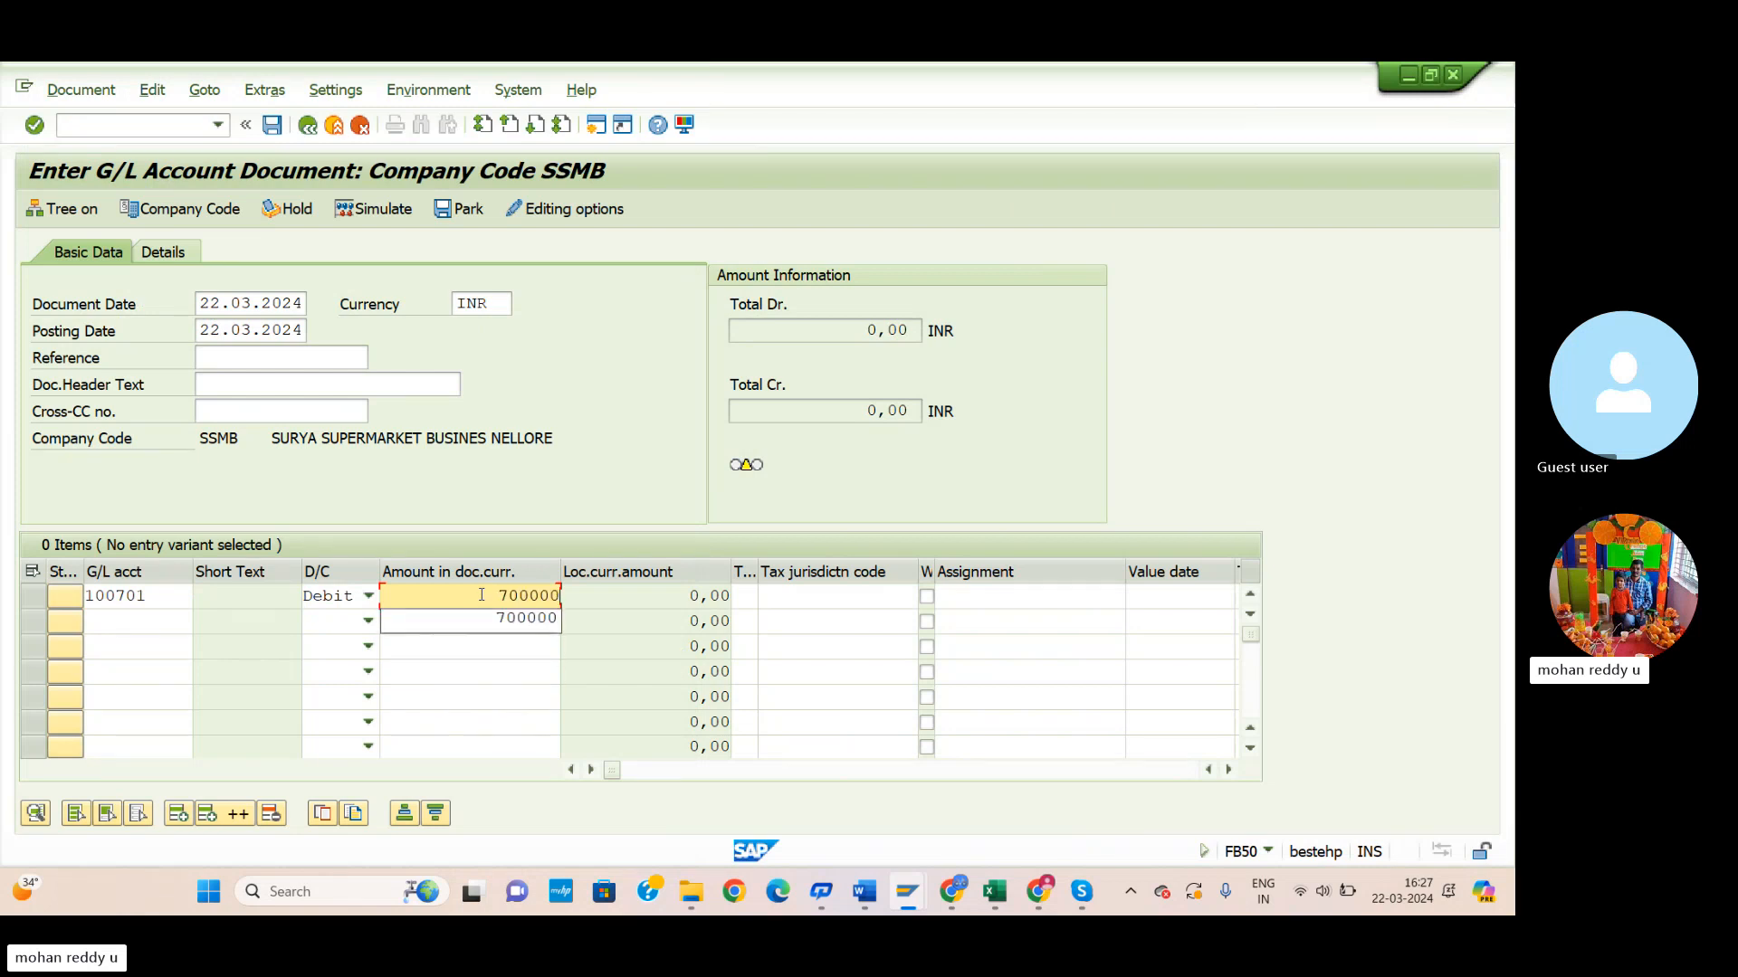
Look up company code SSMB's general ledger accounts and assign CASH ACCOUNT to the second line item.
{"action": "left_click", "coordinate": [188, 622]}
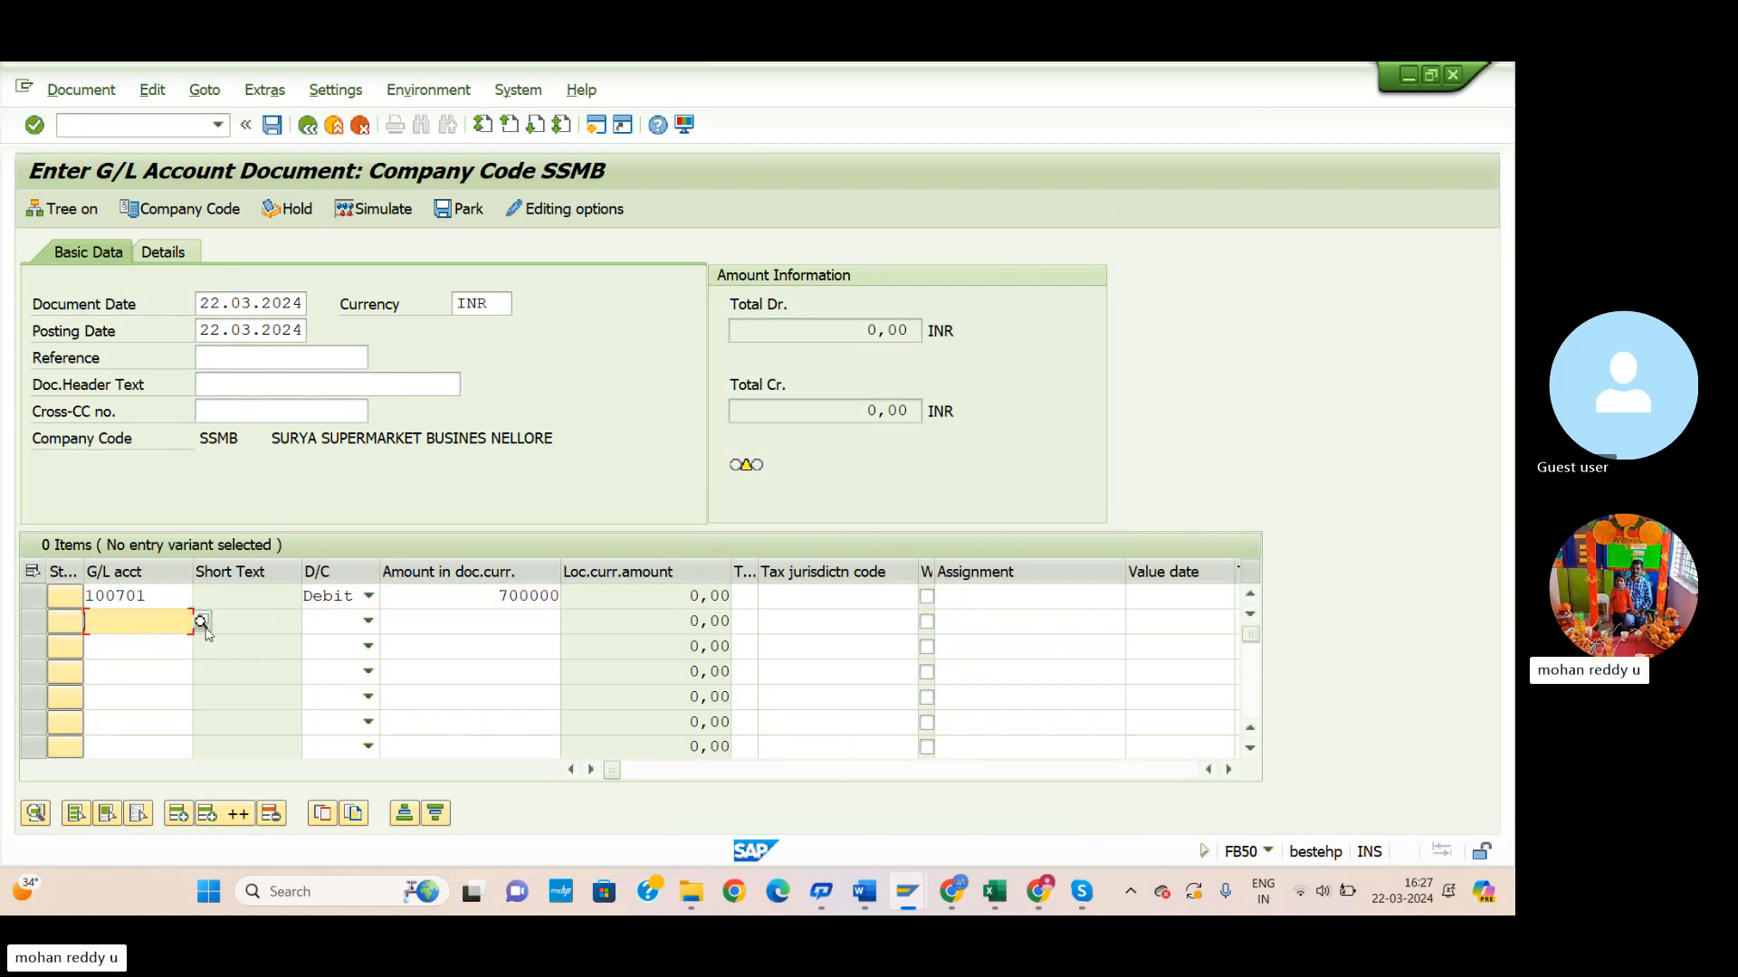
{"action": "left_click", "coordinate": [200, 622]}
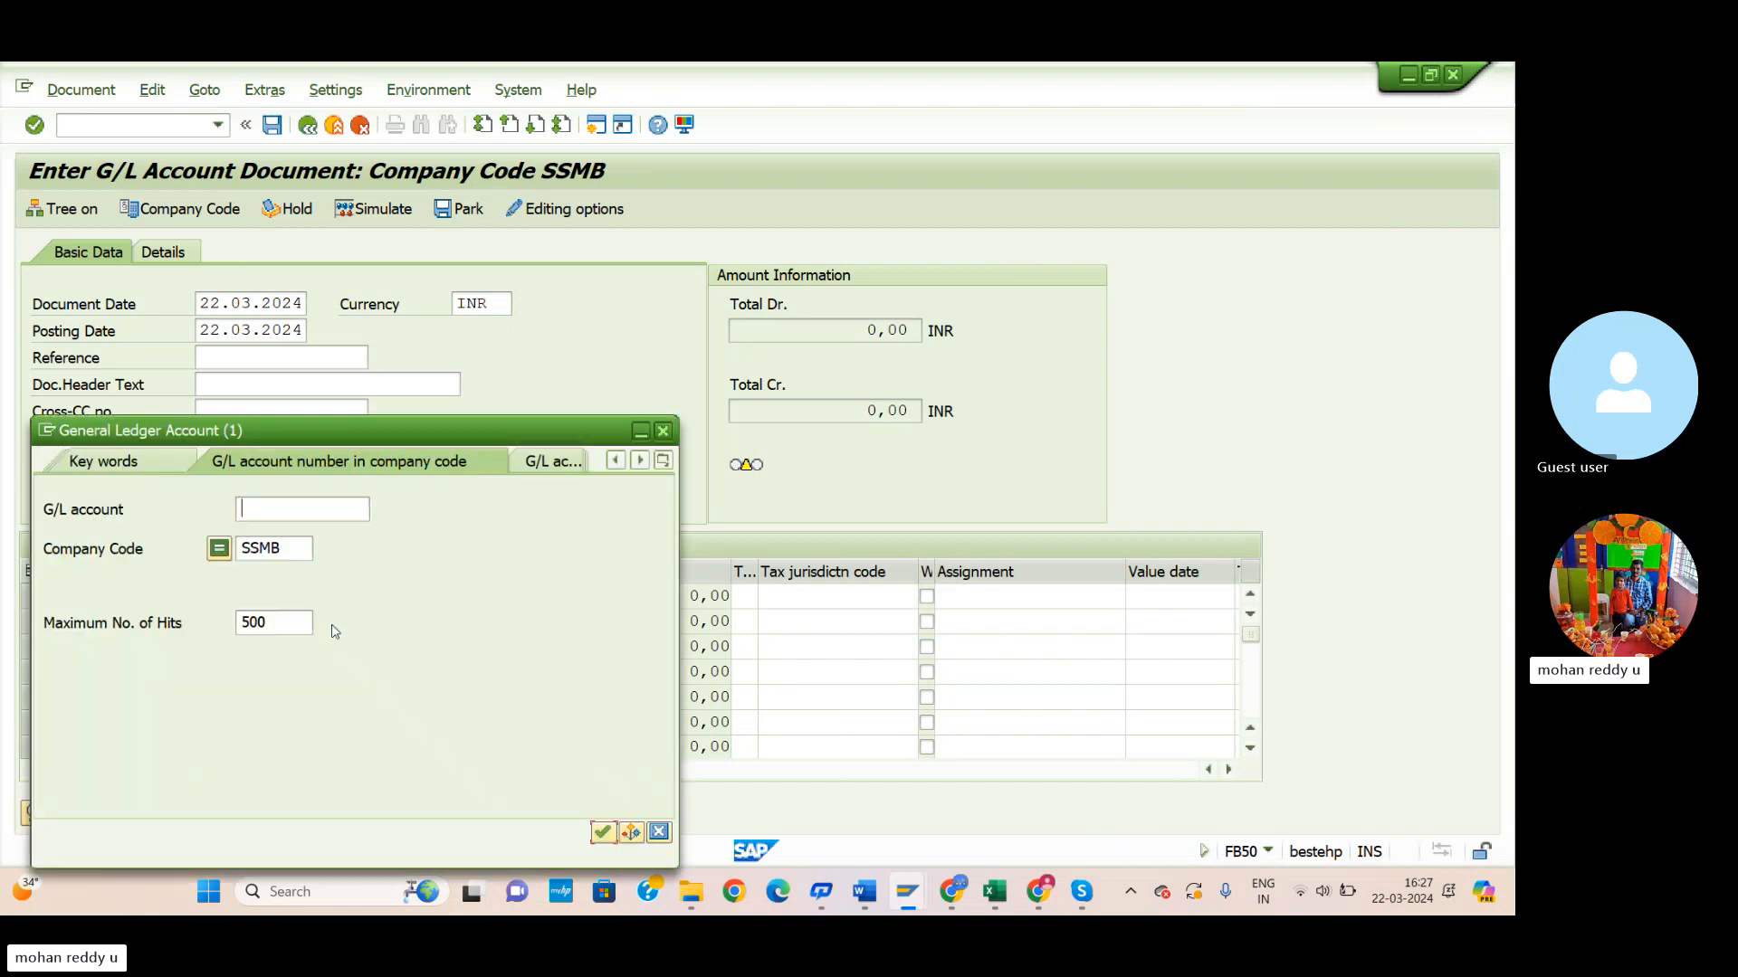
{"action": "left_click", "coordinate": [603, 832]}
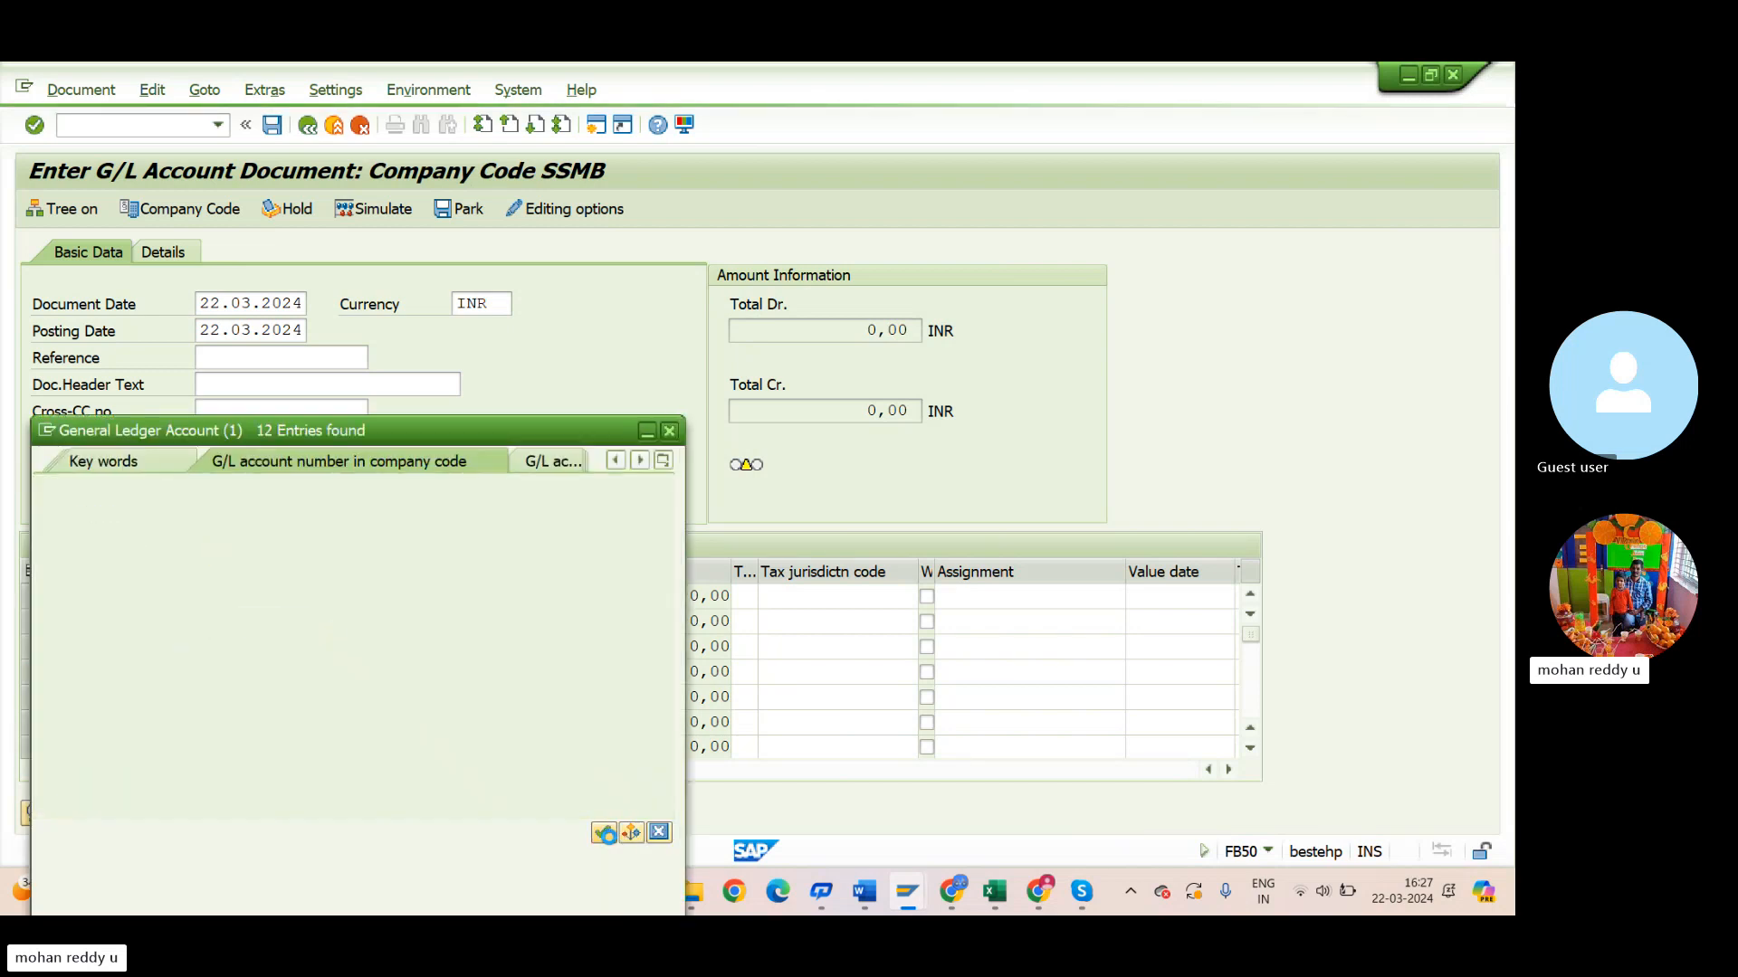
{"action": "double_click", "coordinate": [207, 414]}
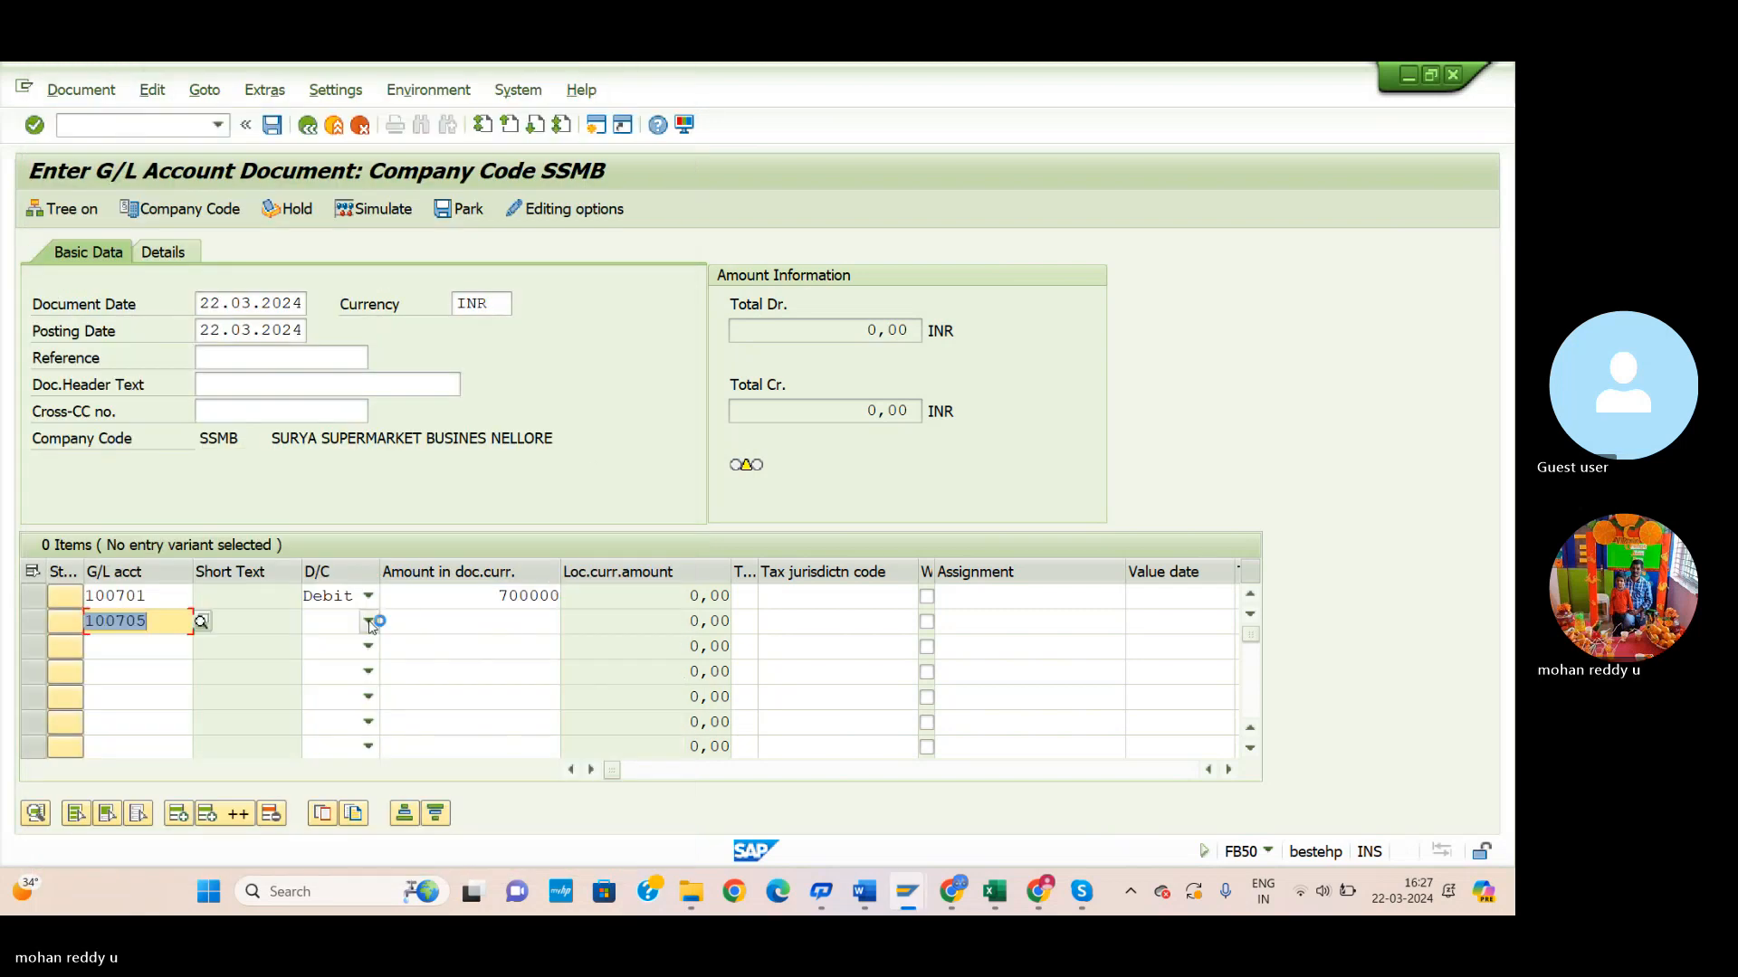
Make the cash account line a Credit of 700000 and validate both line items.
{"action": "left_click", "coordinate": [368, 620]}
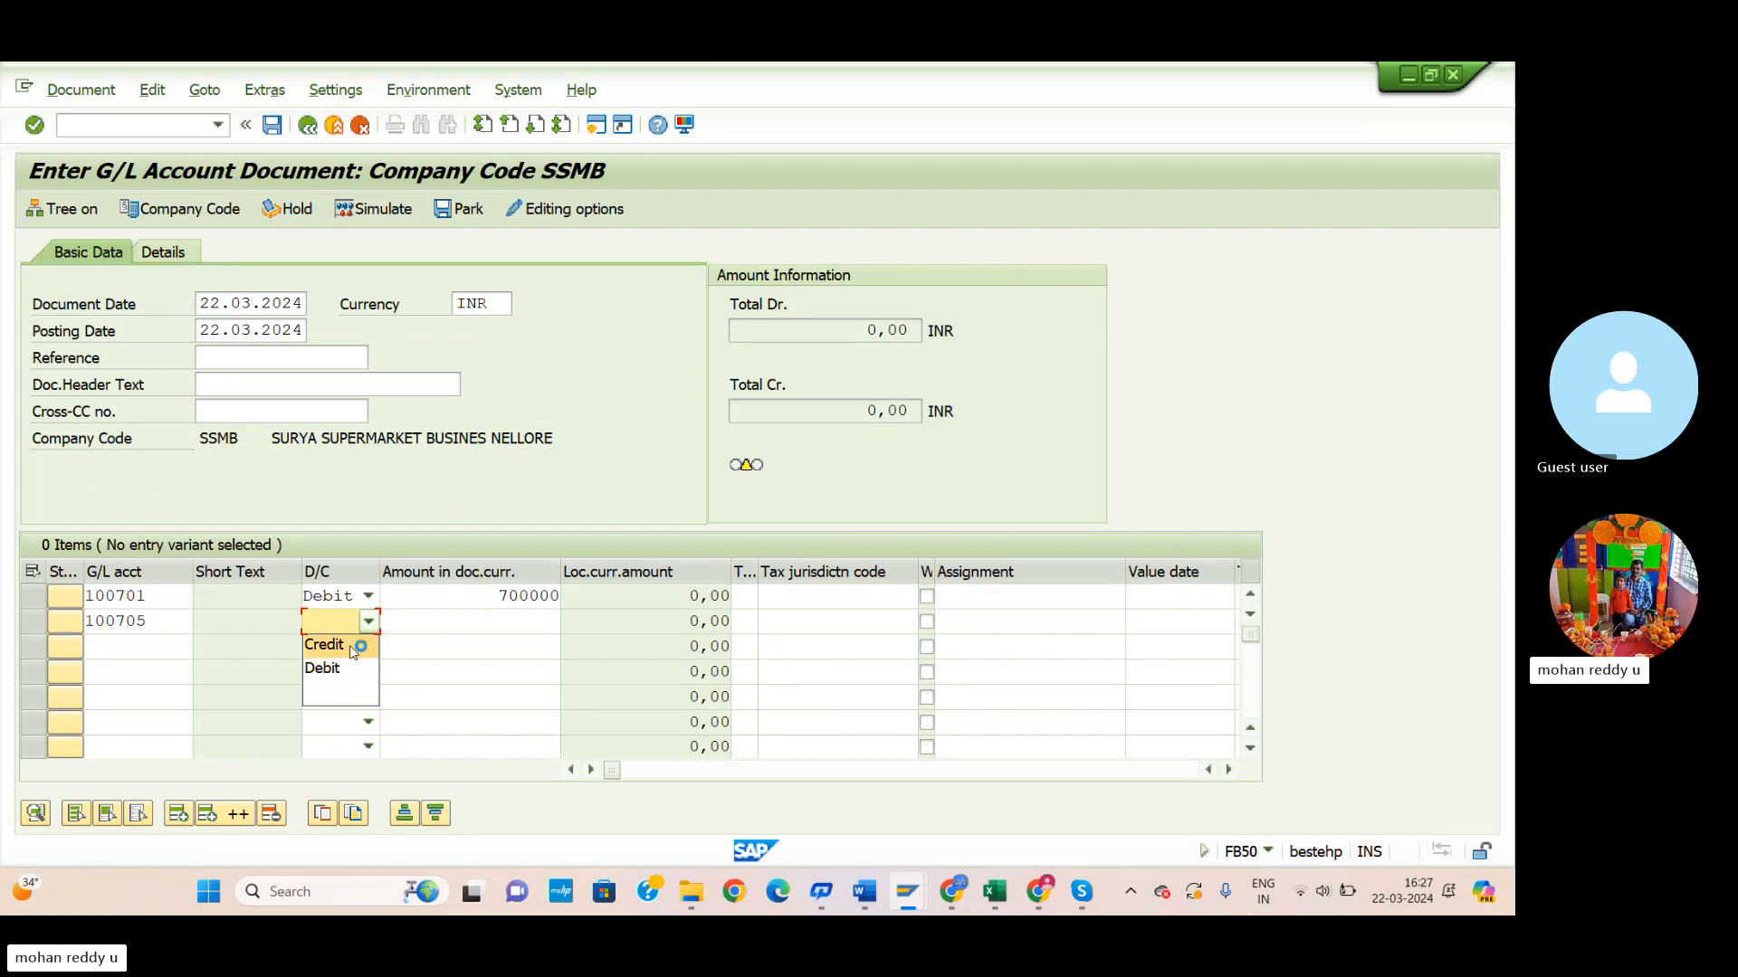
{"action": "left_click", "coordinate": [352, 652]}
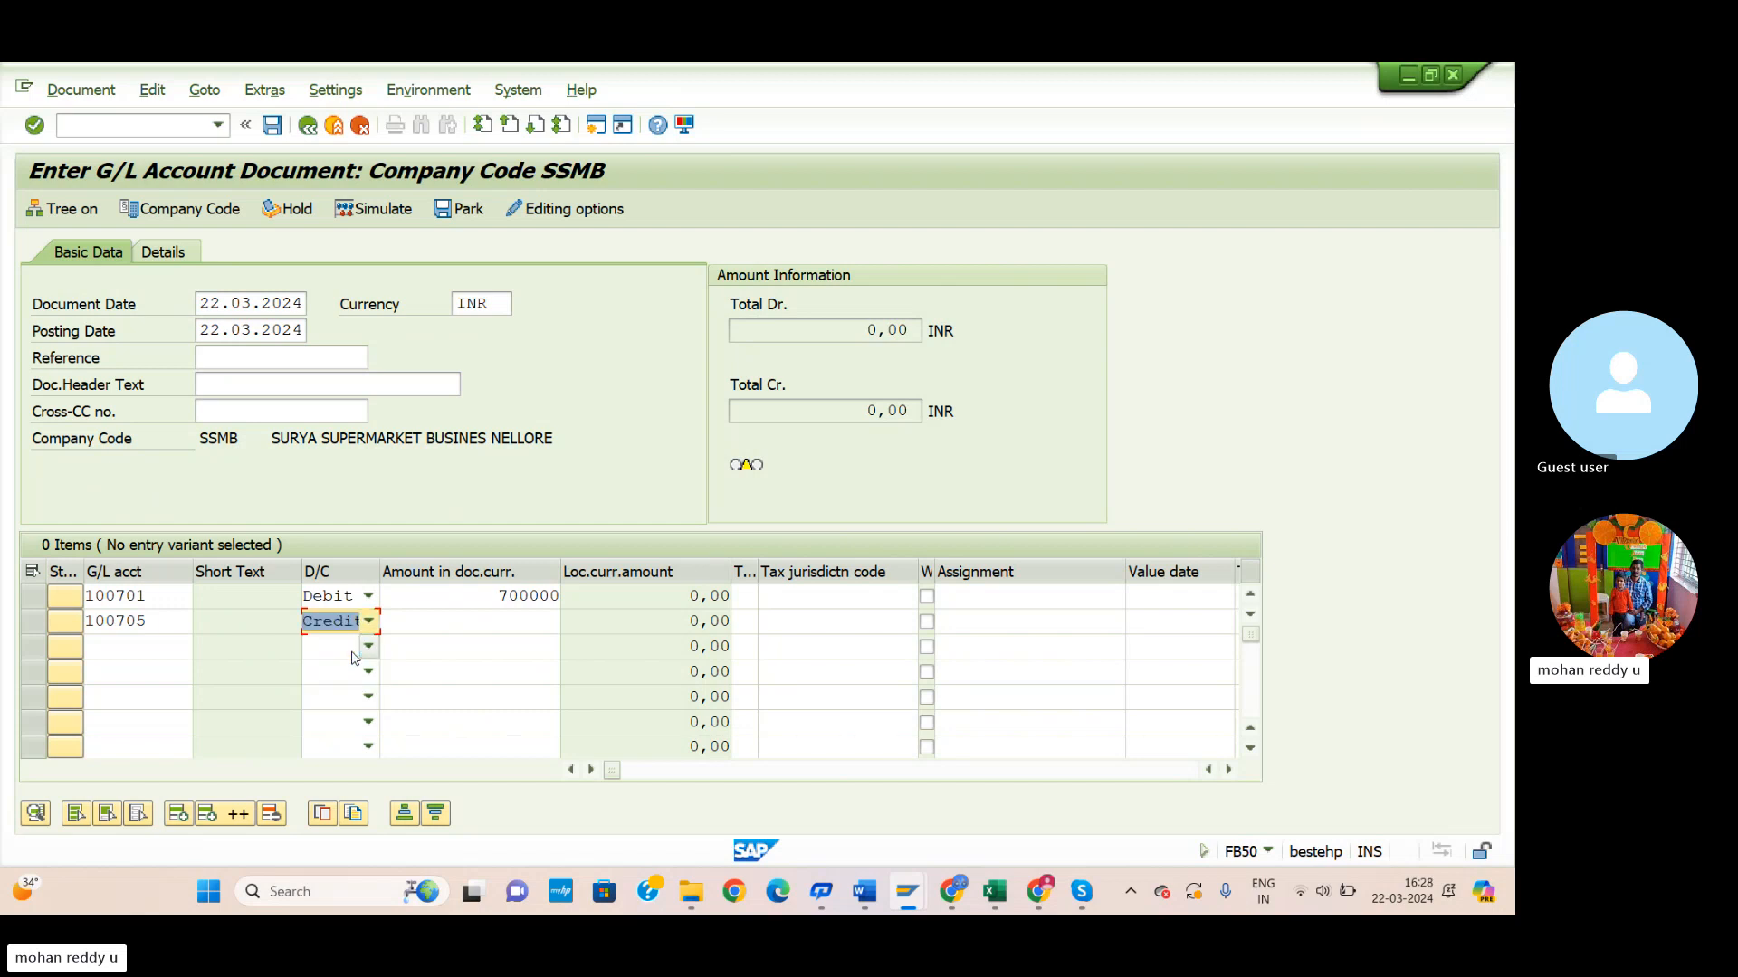
{"action": "left_click", "coordinate": [494, 623]}
{"action": "type", "text": "70000"}
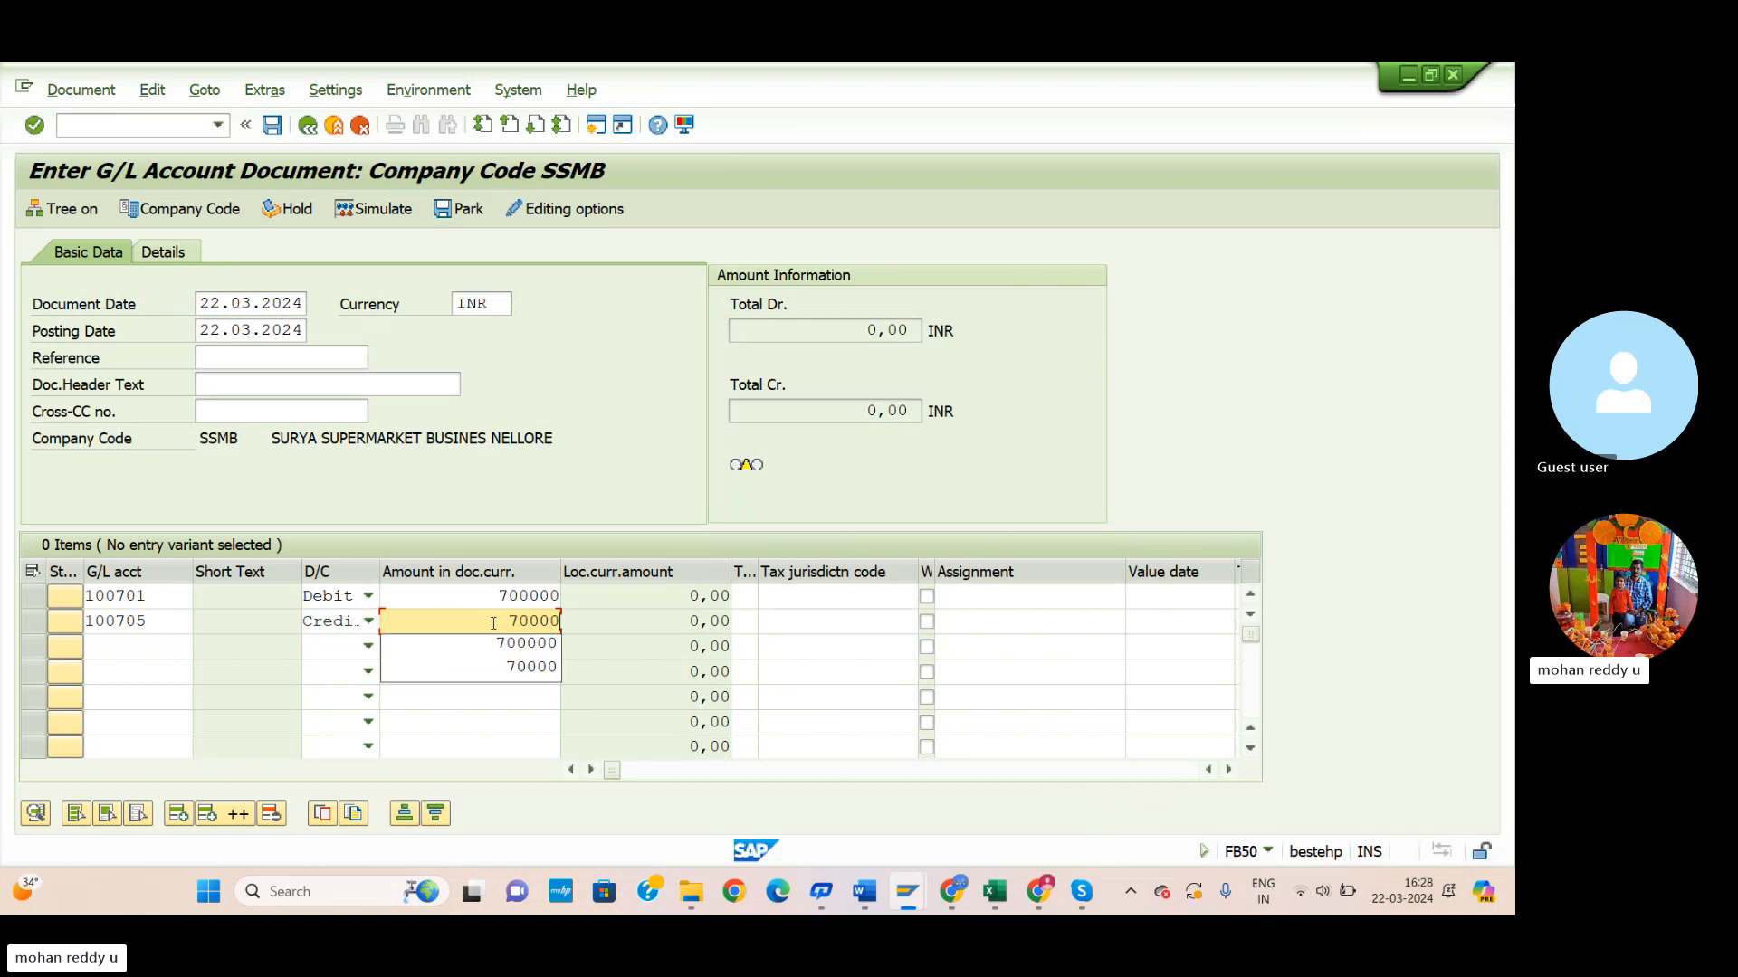
{"action": "type", "text": "0"}
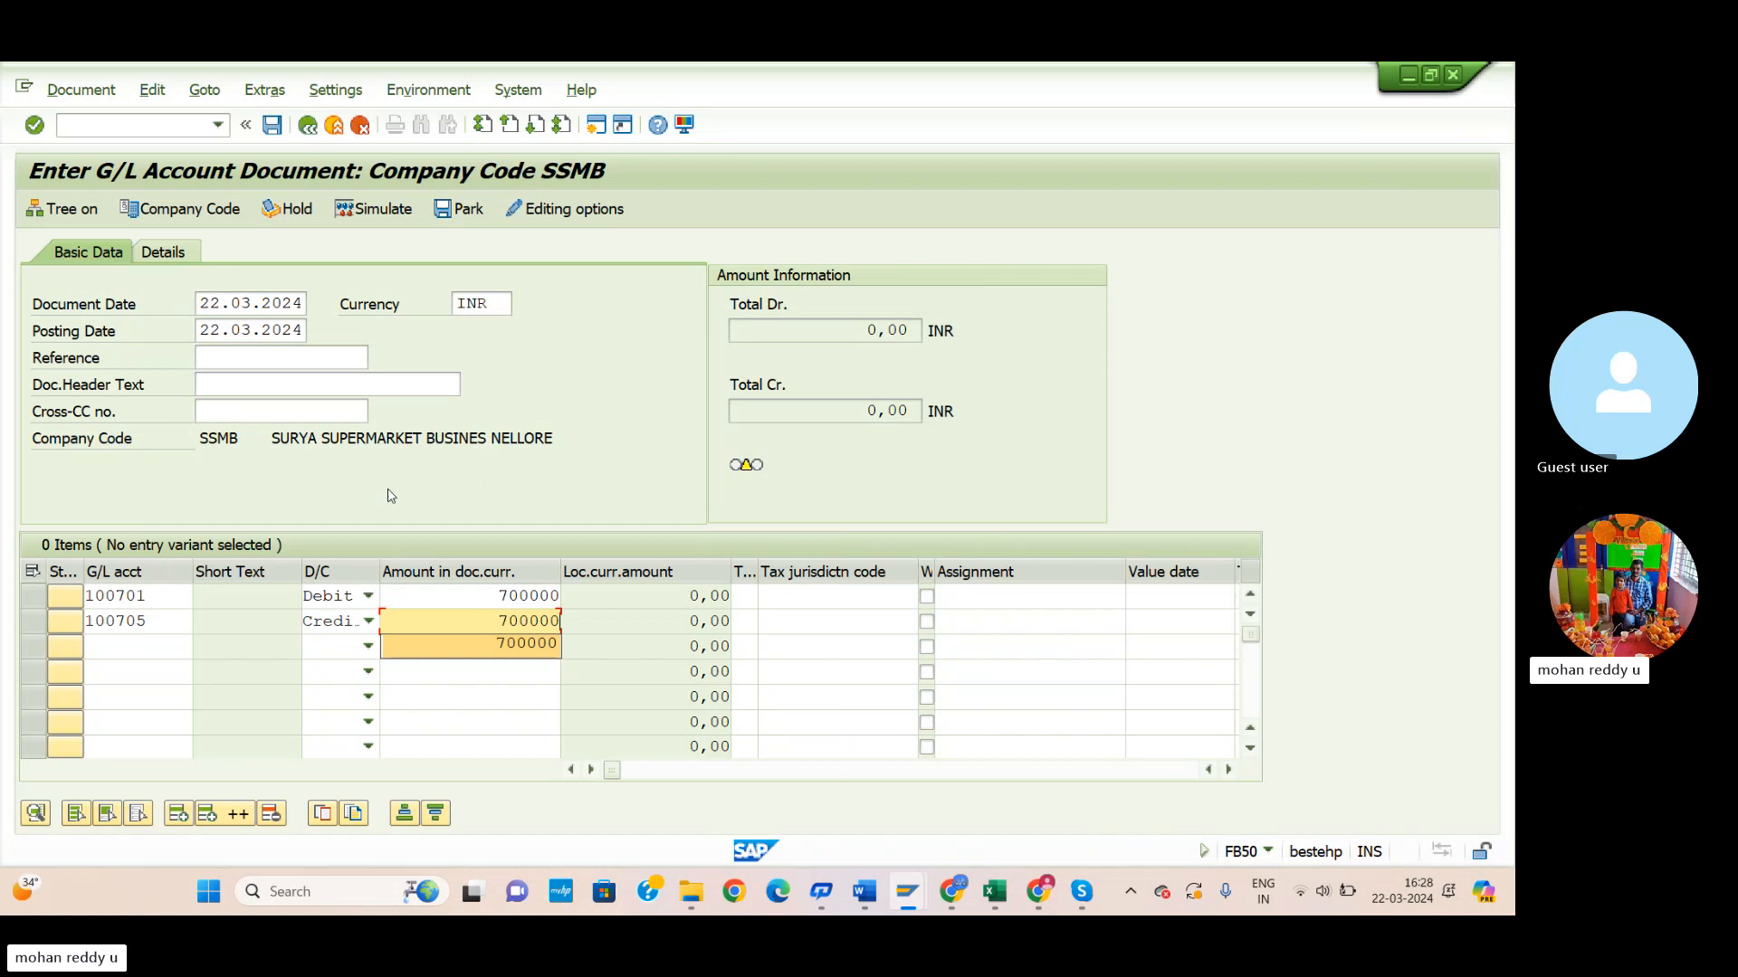
{"action": "key", "text": "Return"}
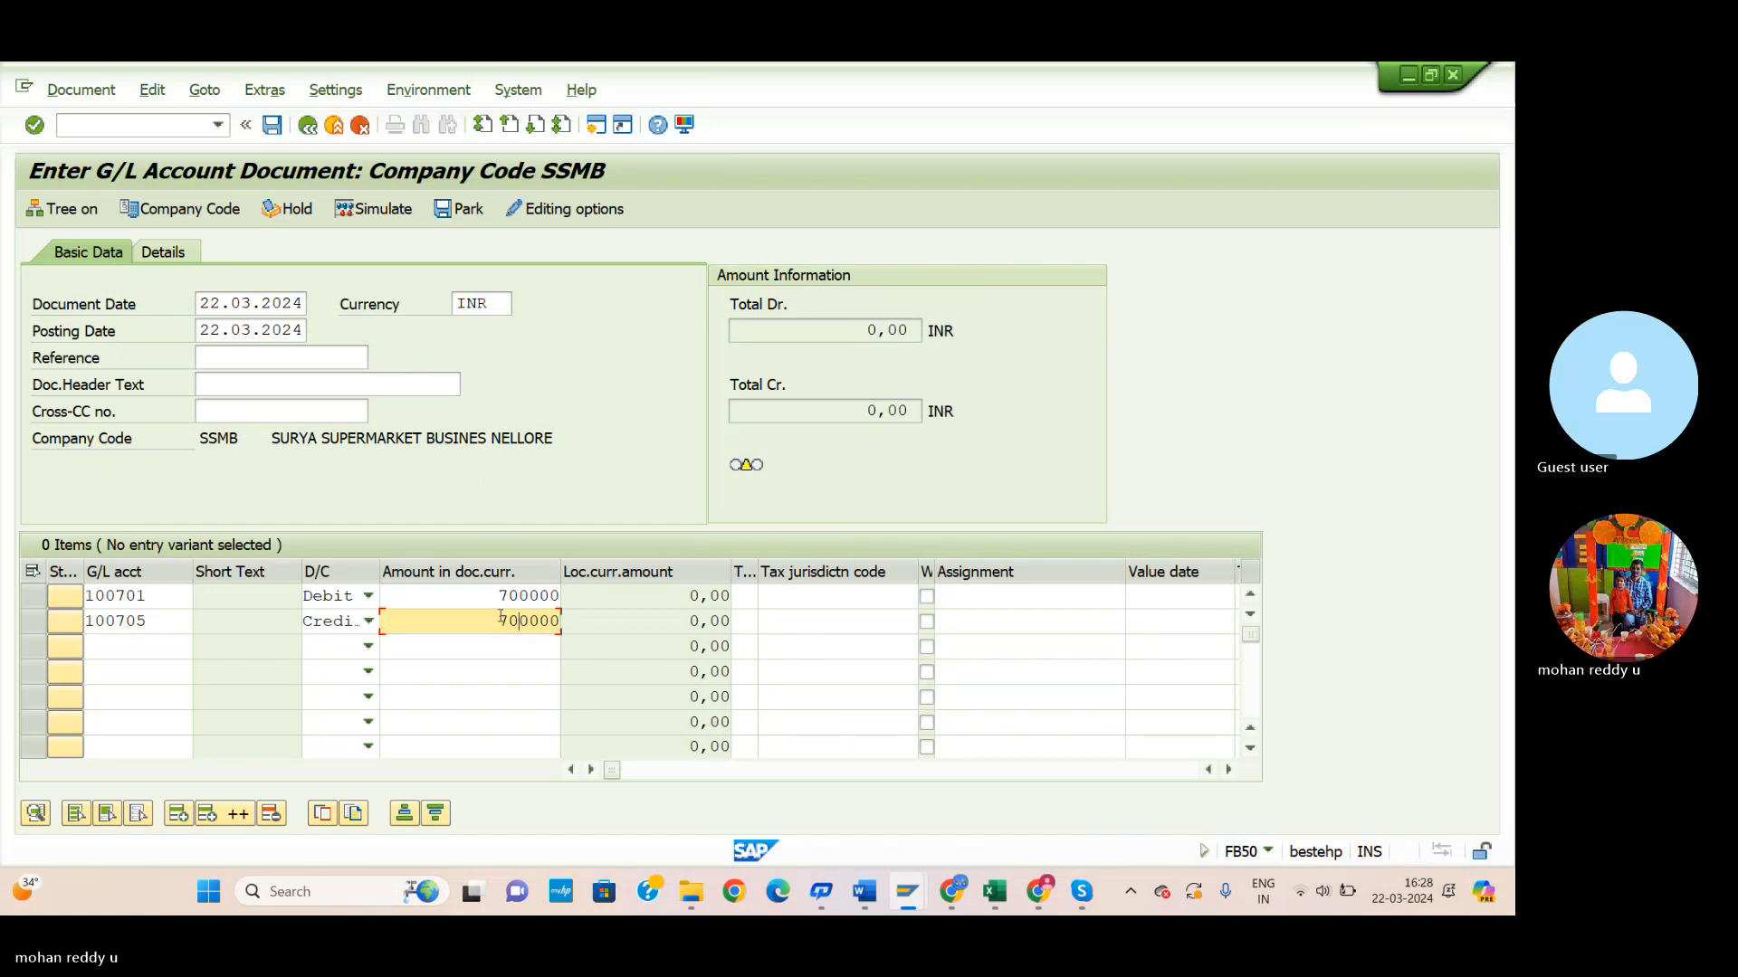
{"action": "key", "text": "Return"}
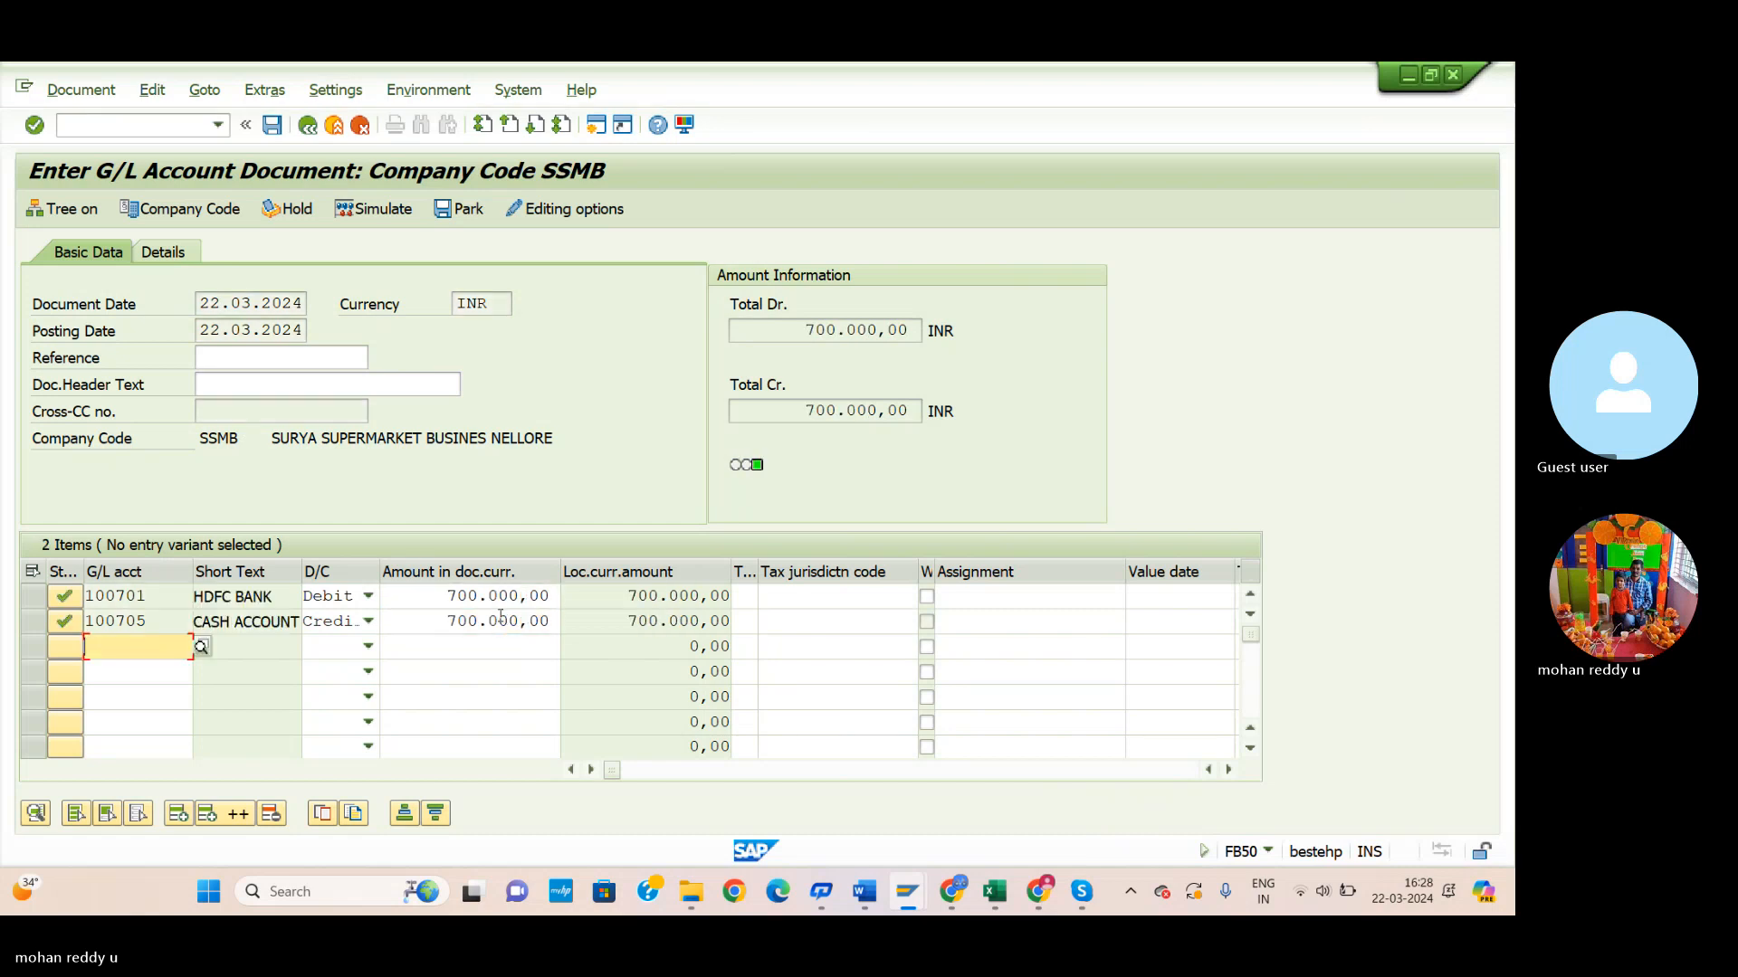
Simulate the bank deposit document and post it in company code SSMB.
{"action": "left_click", "coordinate": [378, 209]}
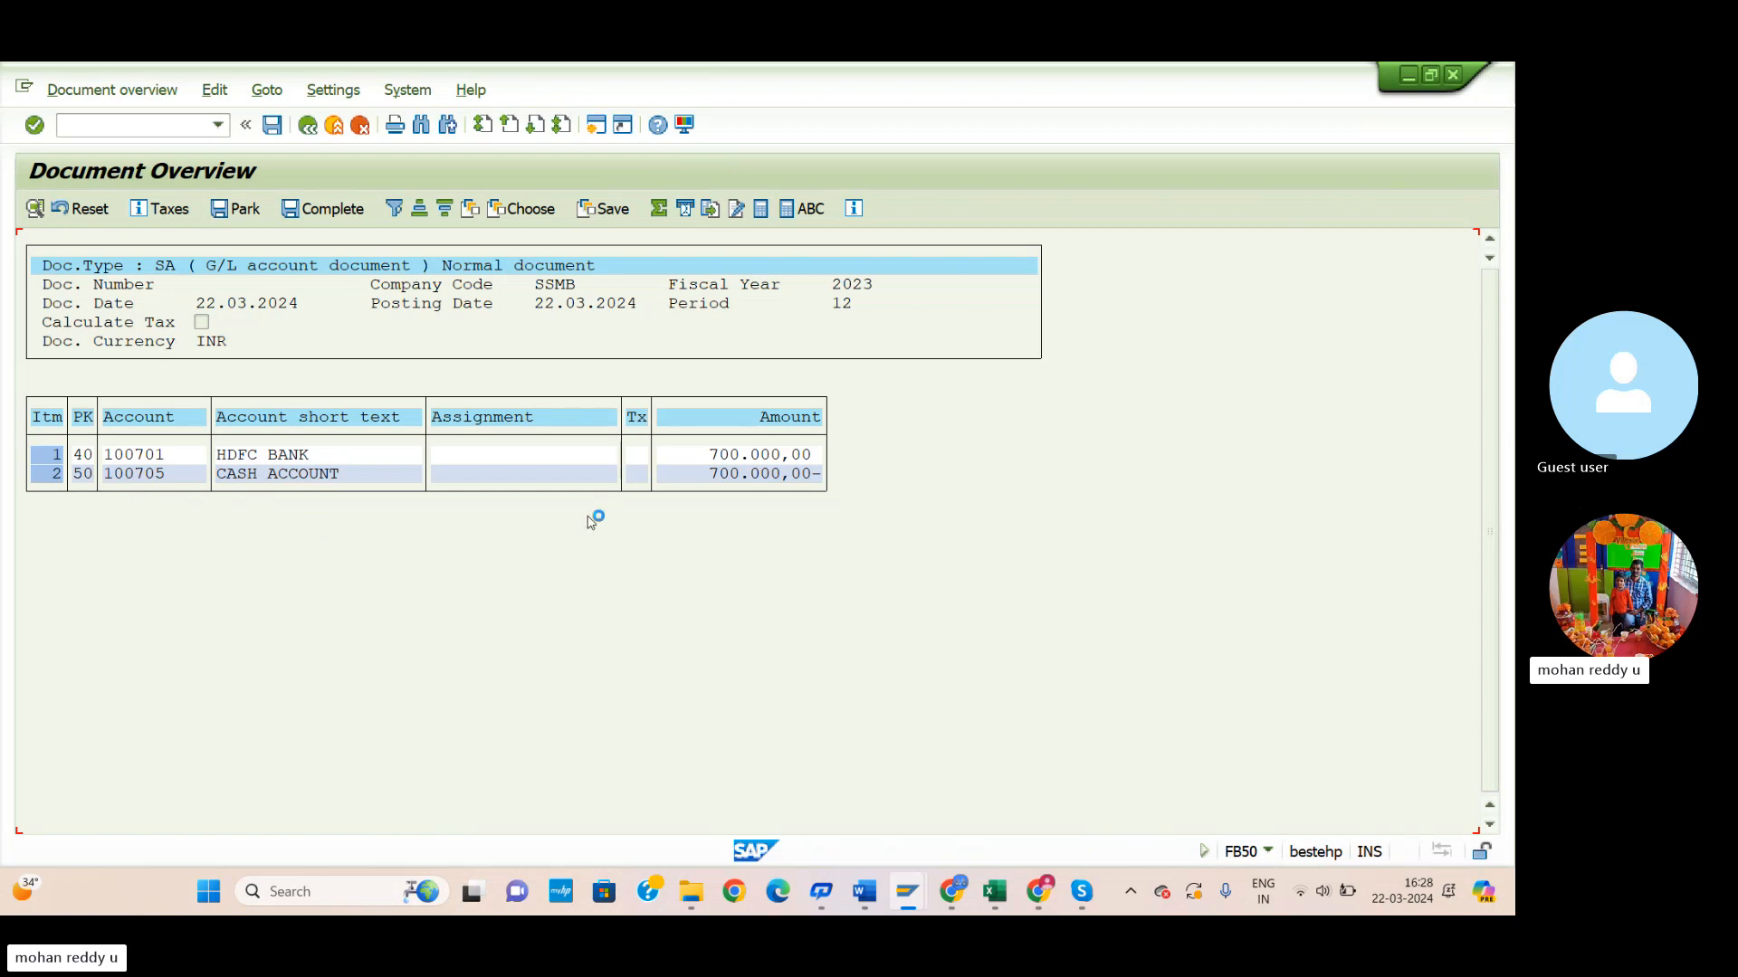
{"action": "left_click", "coordinate": [272, 125]}
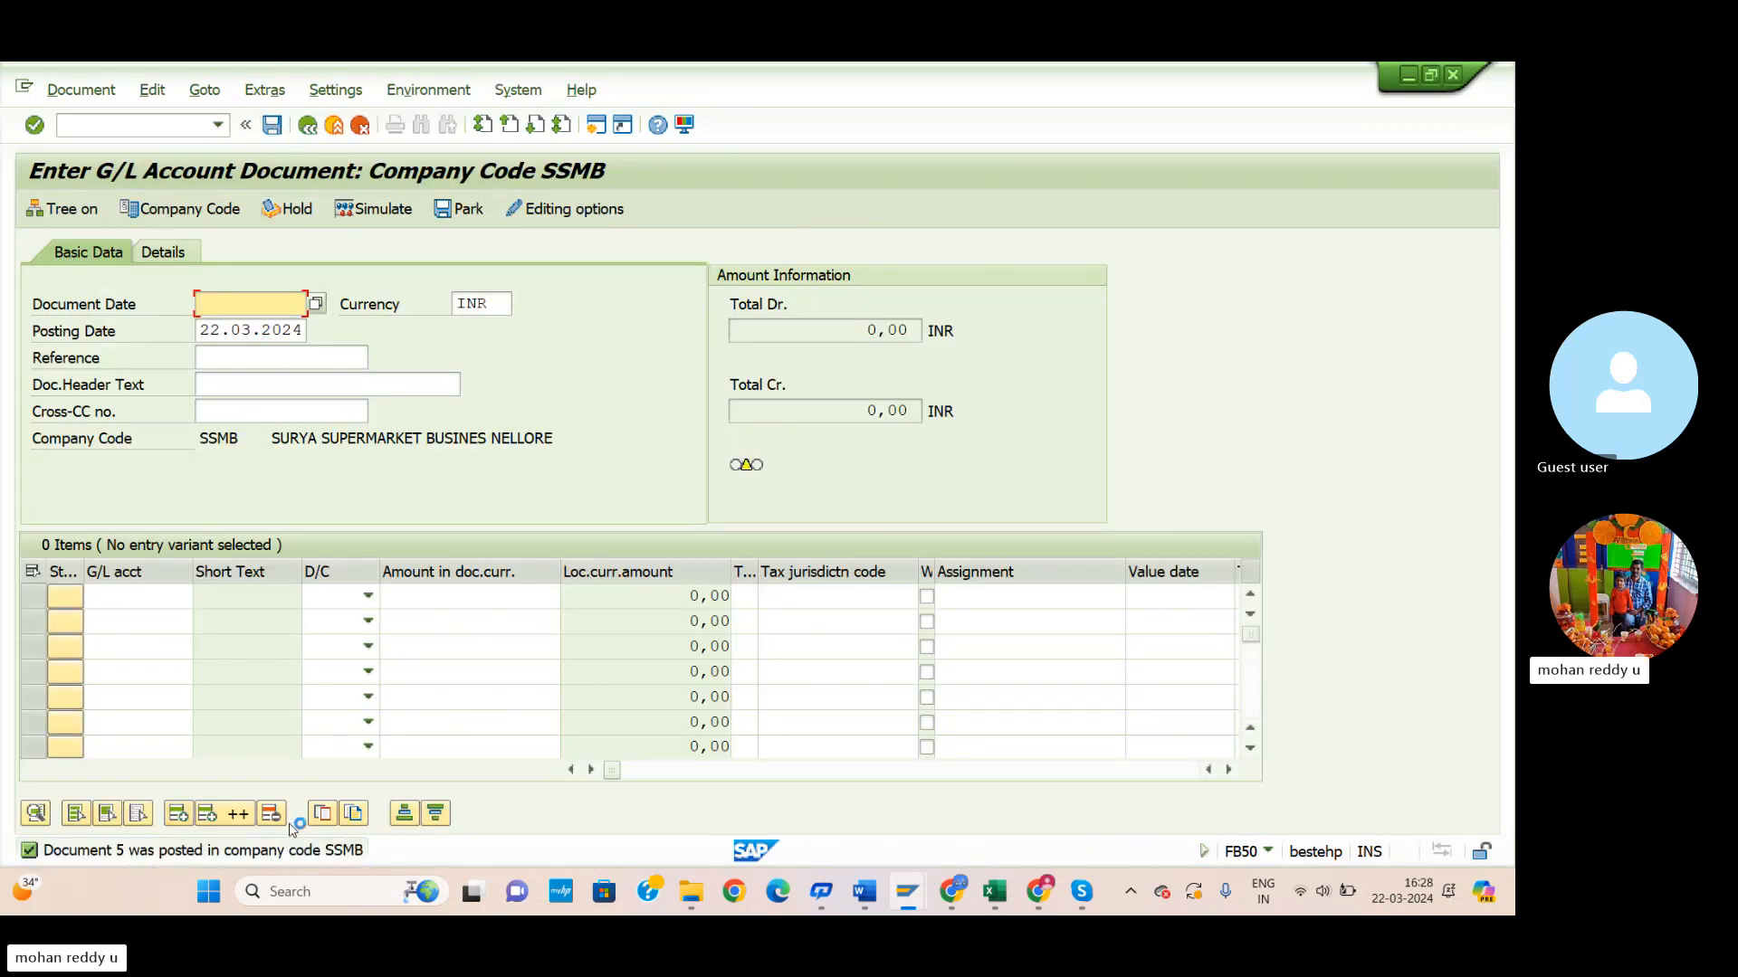
Switch to the Word document and review the transaction paragraph and its numbered journal entries, particularly entry 3 for the advance salary.
{"action": "left_click", "coordinate": [875, 905]}
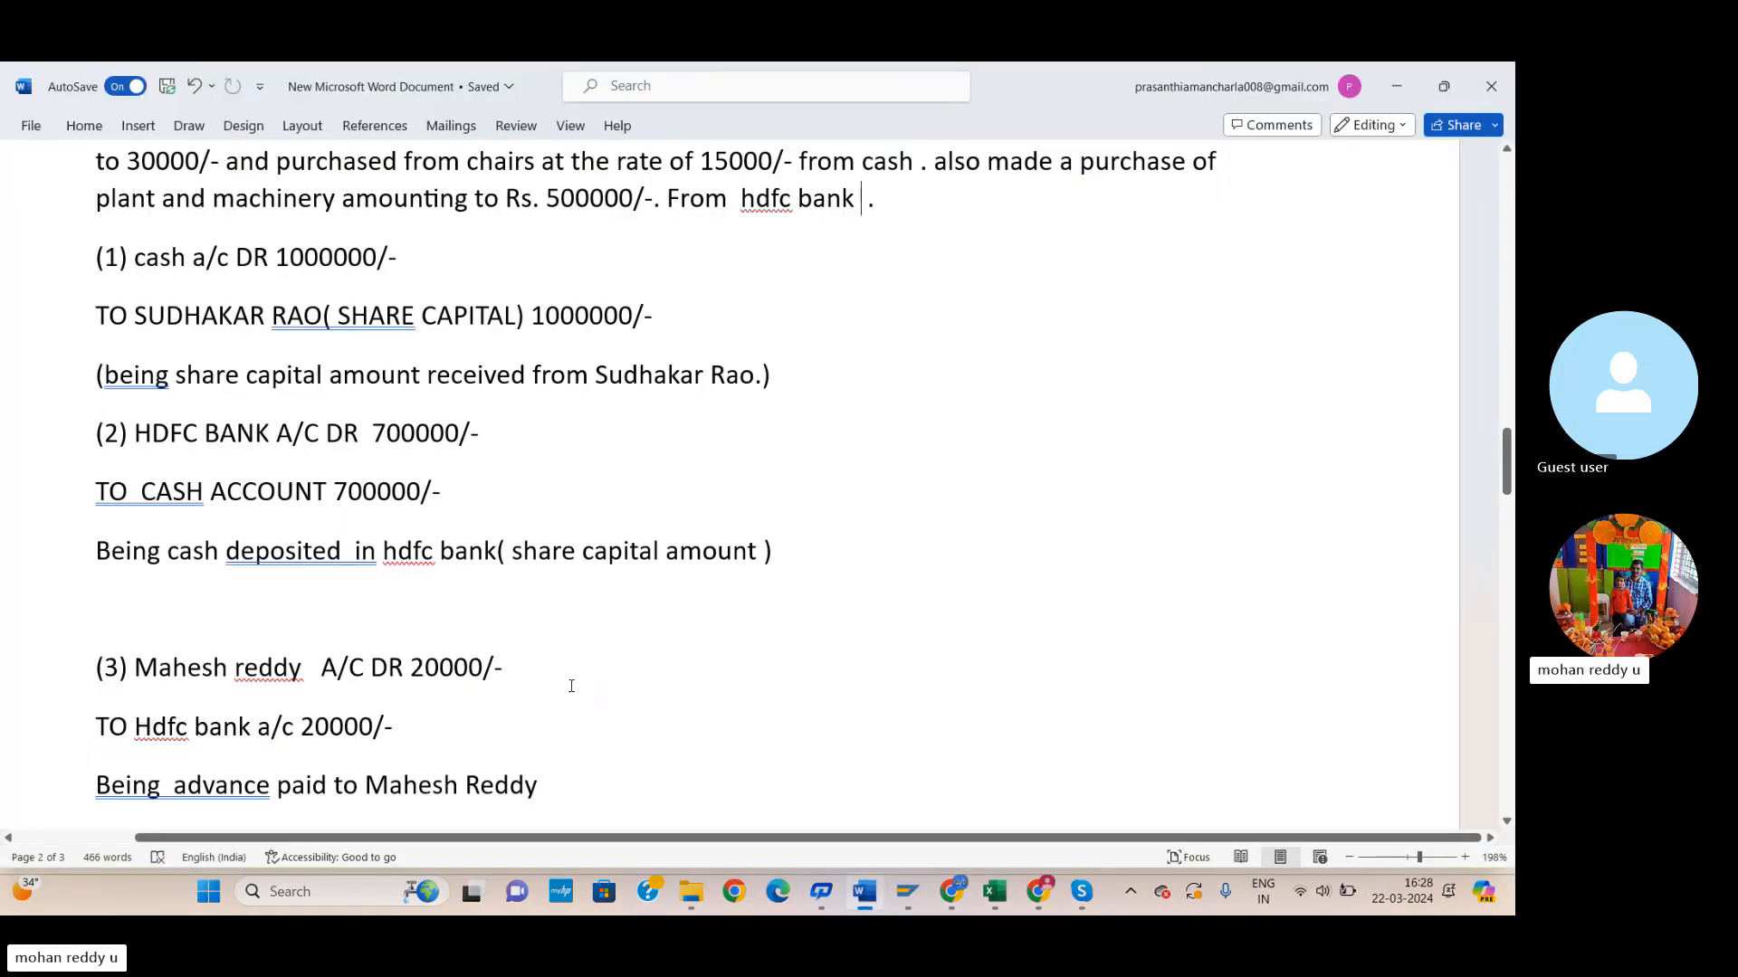
{"action": "scroll", "coordinate": [376, 636], "scroll_direction": "down", "scroll_amount": 1}
{"action": "scroll", "coordinate": [377, 636], "scroll_direction": "down", "scroll_amount": 1}
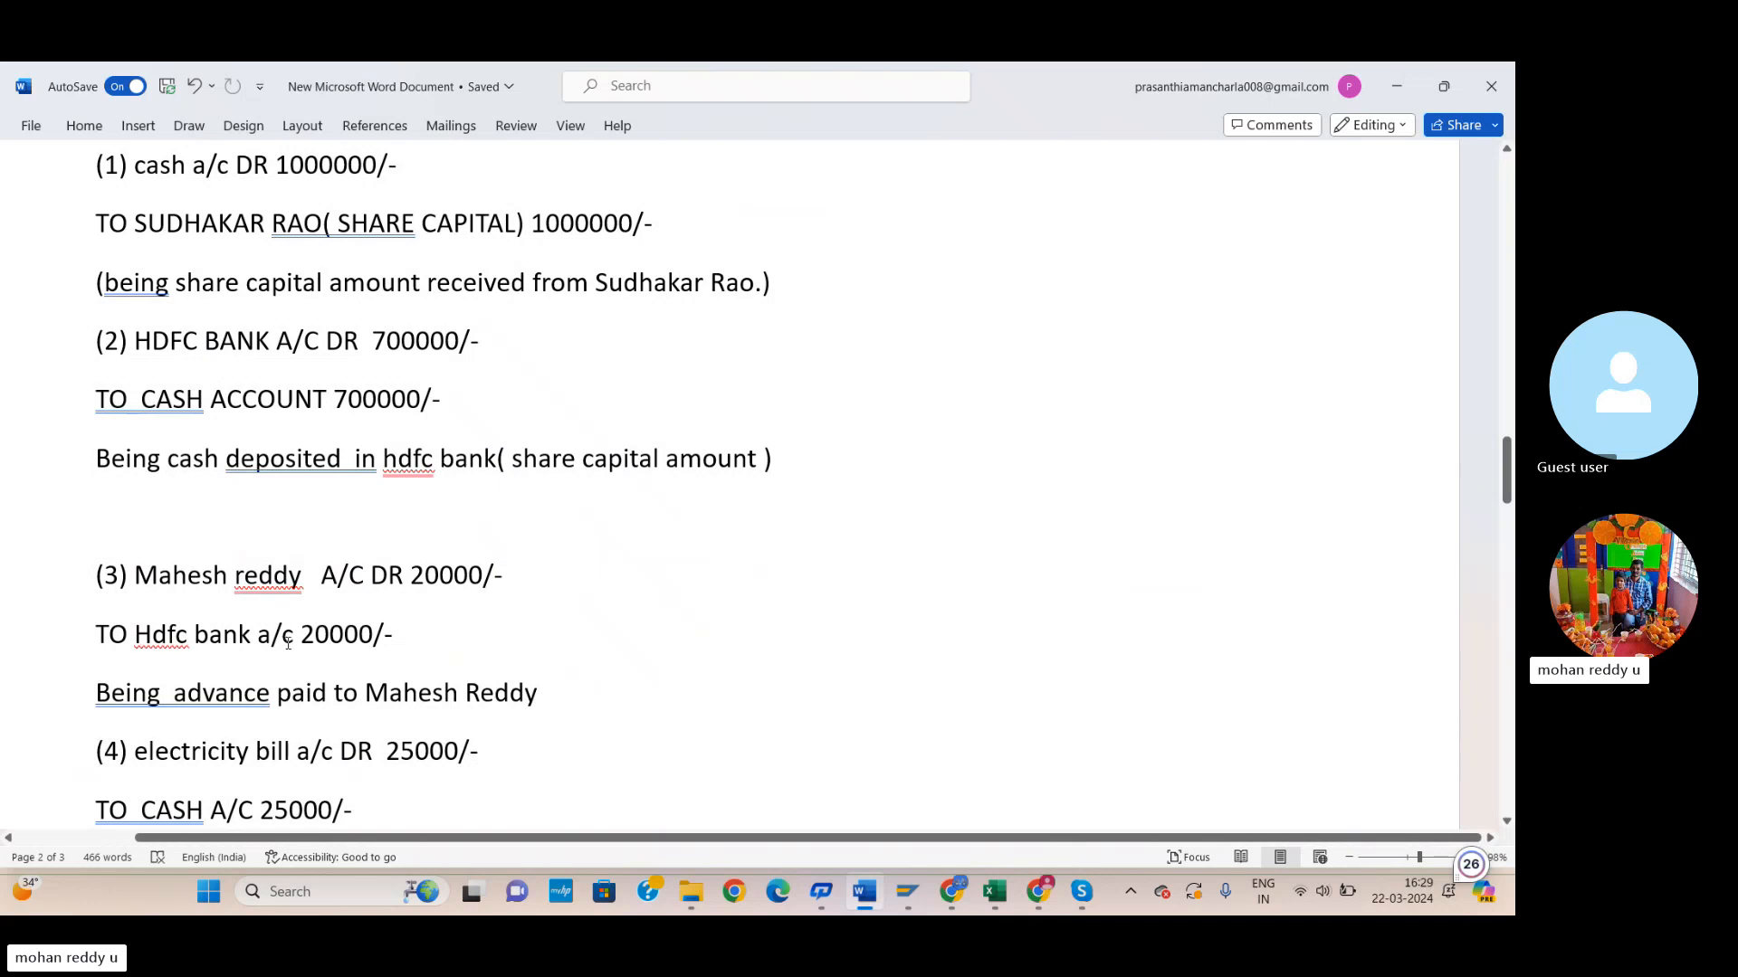
{"action": "mouse_move", "coordinate": [276, 579]}
{"action": "scroll", "coordinate": [999, 594], "scroll_direction": "up", "scroll_amount": 5}
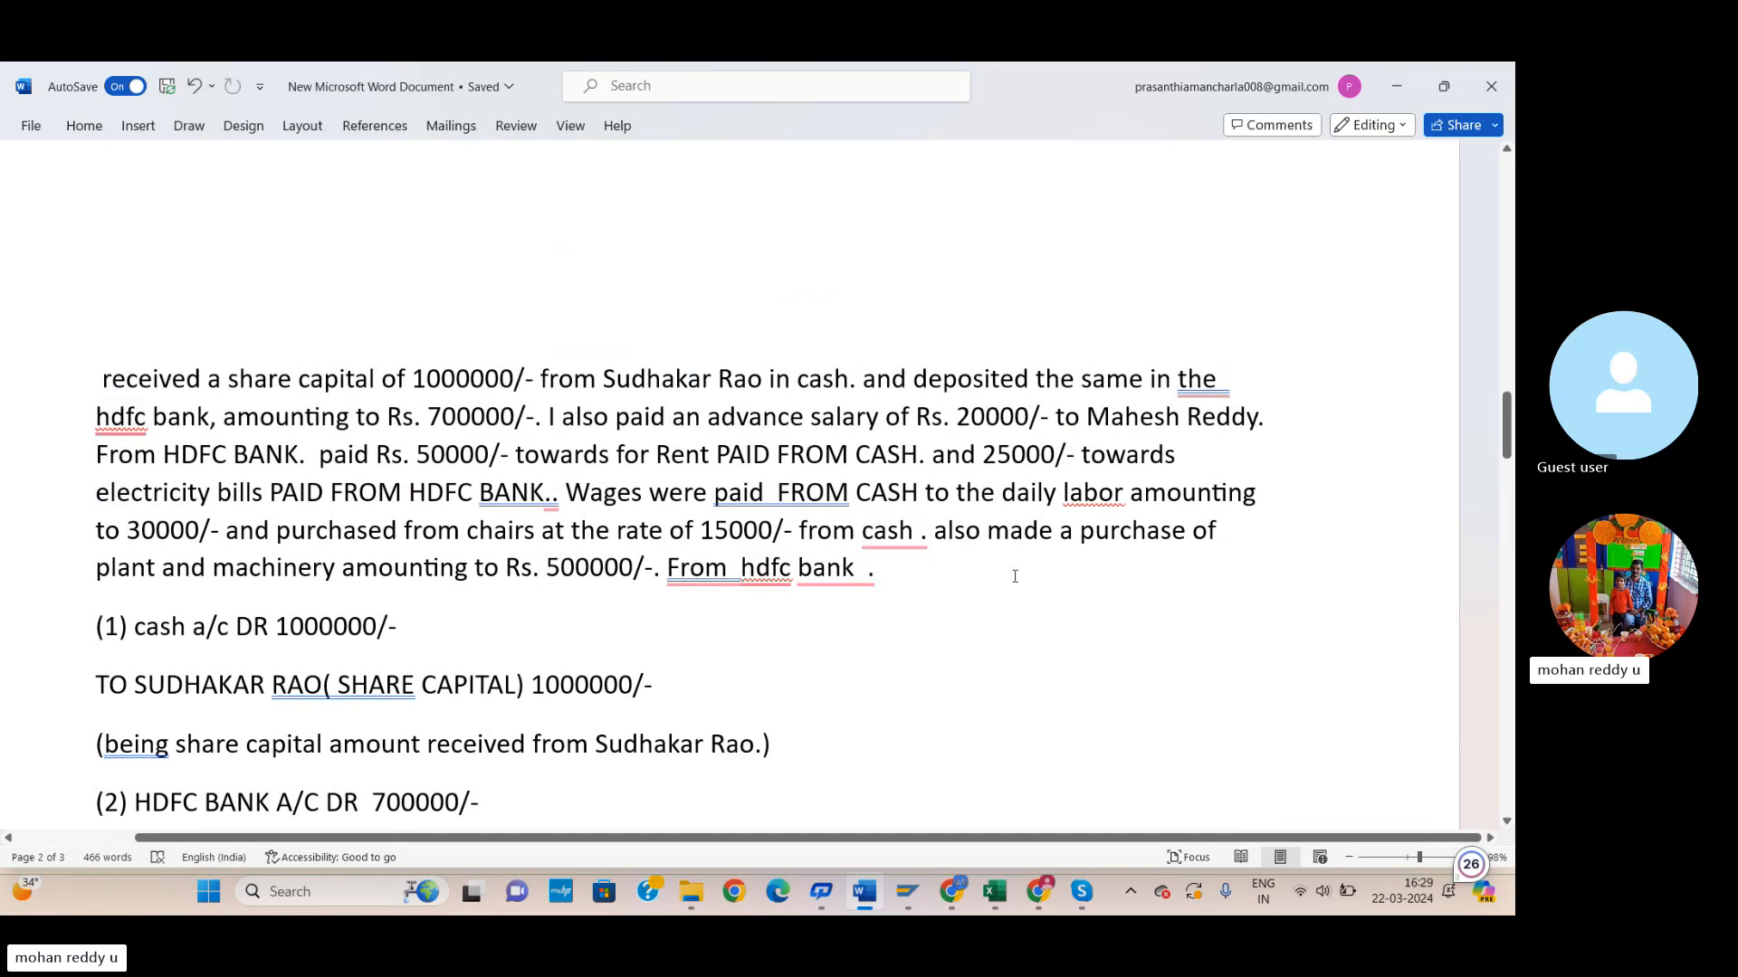
{"action": "scroll", "coordinate": [1015, 577], "scroll_direction": "down", "scroll_amount": 3}
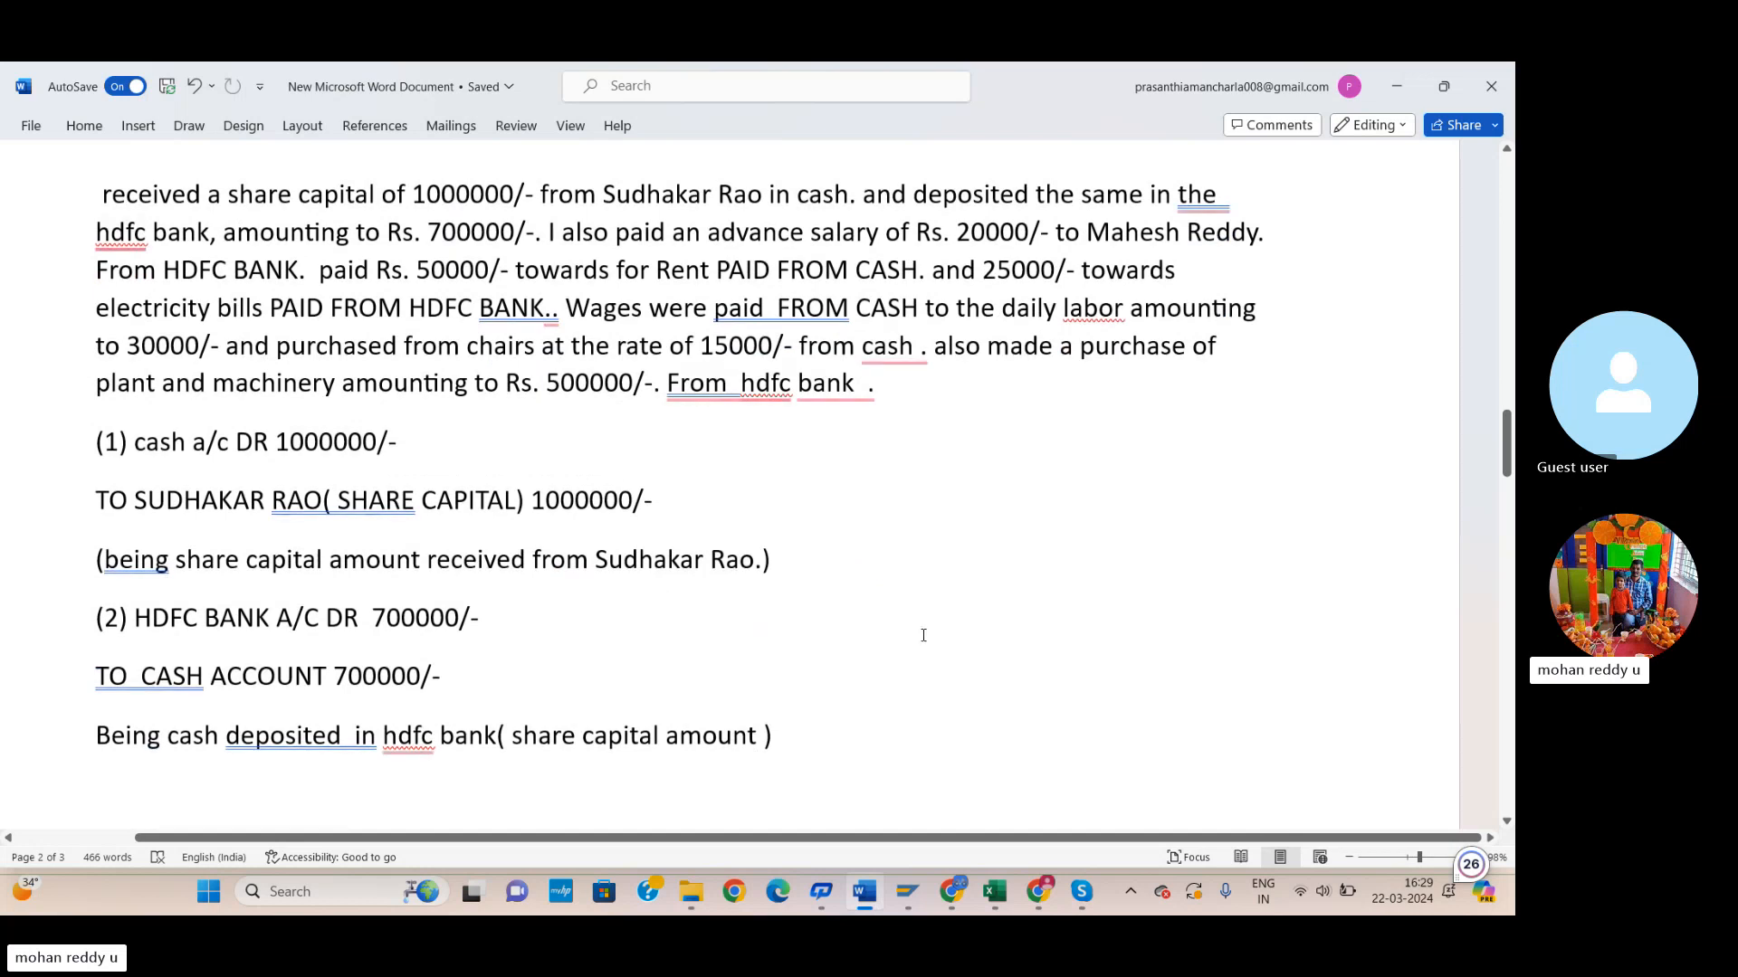
{"action": "scroll", "coordinate": [923, 636], "scroll_direction": "down", "scroll_amount": 1}
{"action": "scroll", "coordinate": [480, 568], "scroll_direction": "down", "scroll_amount": 1}
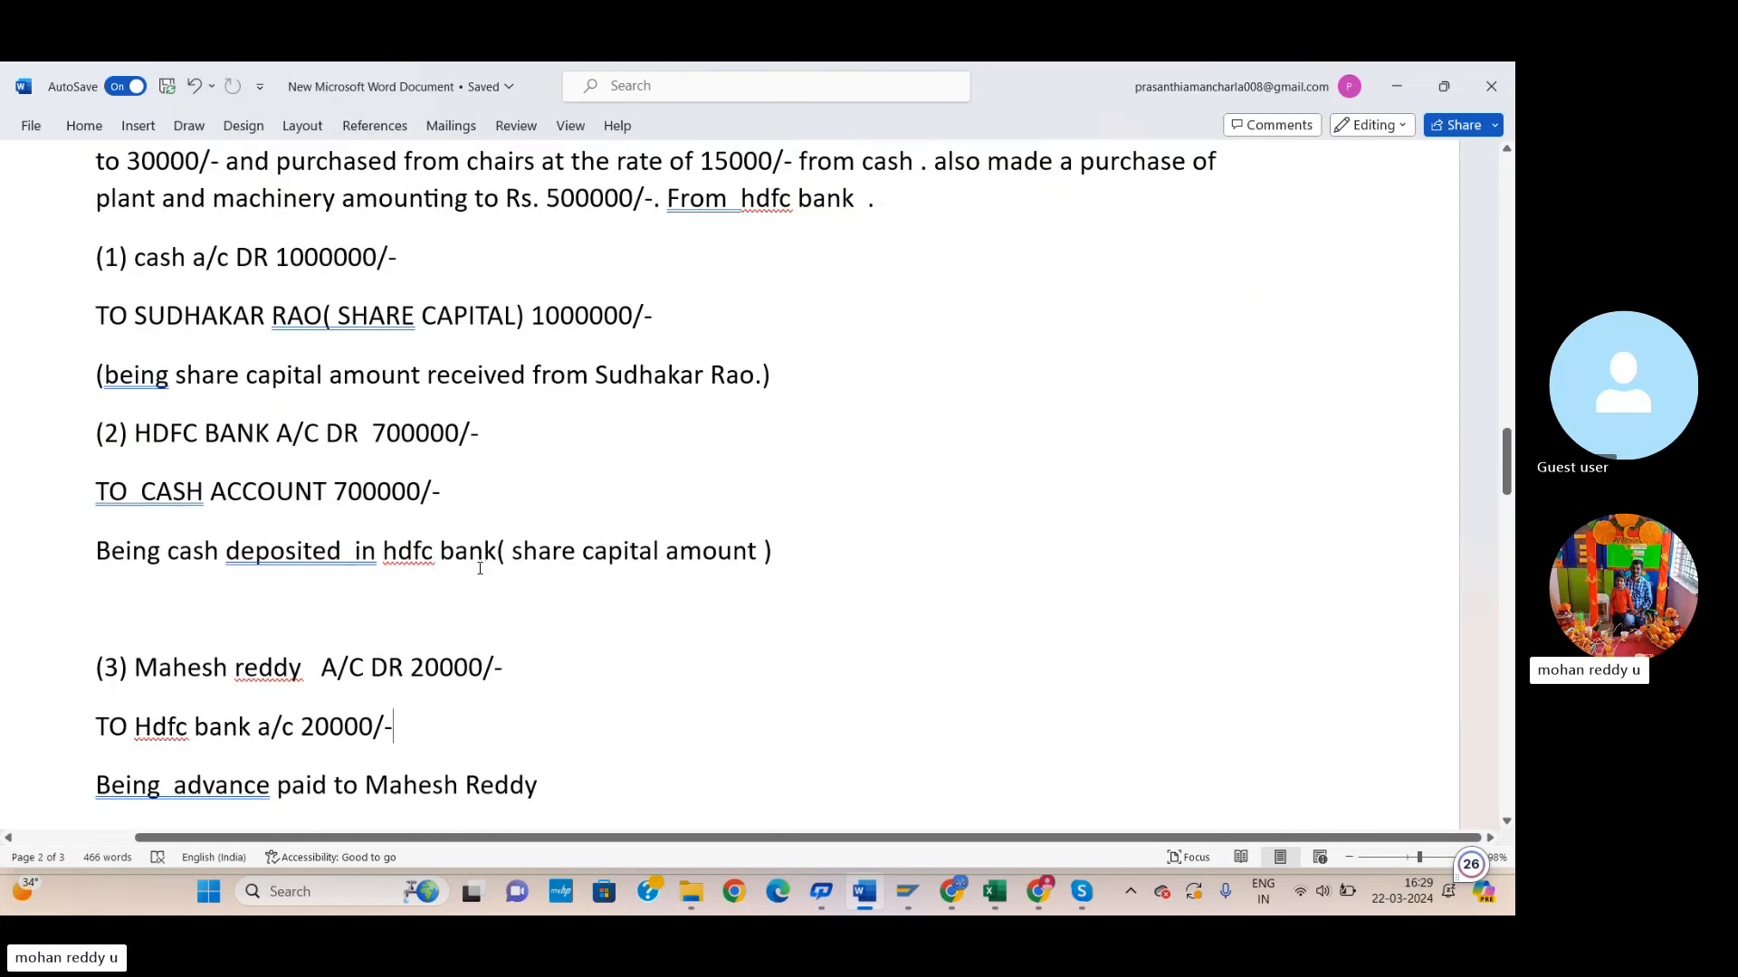
{"action": "scroll", "coordinate": [480, 569], "scroll_direction": "down", "scroll_amount": 6}
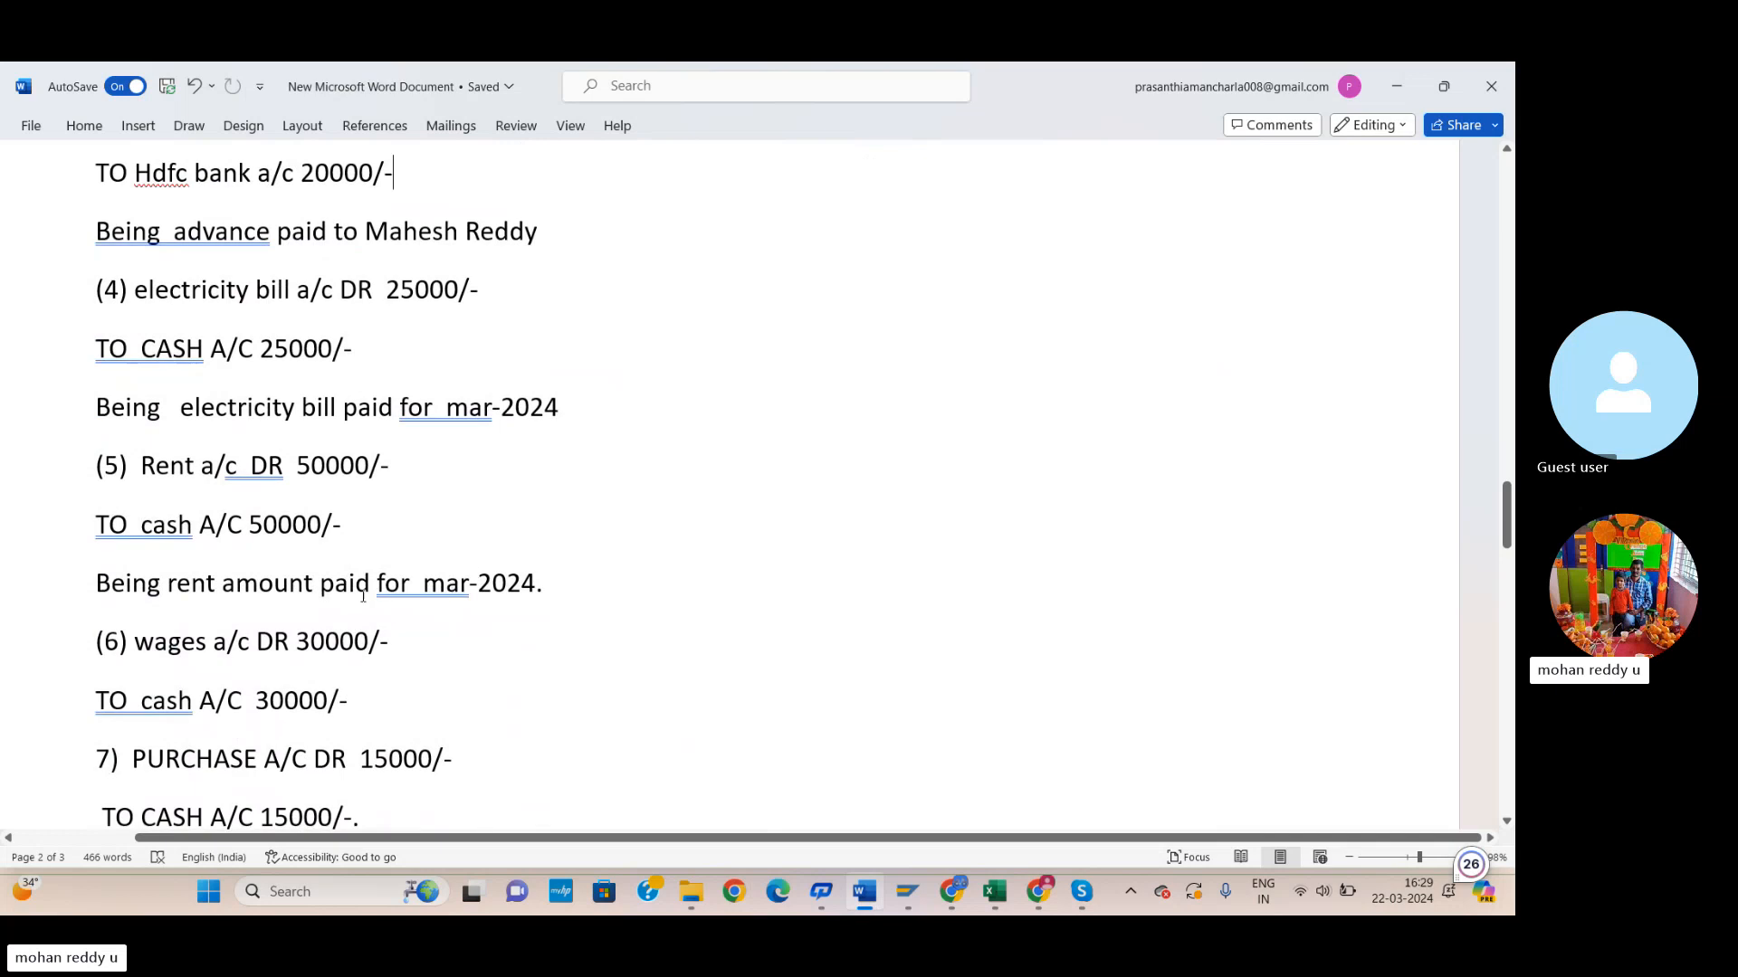
{"action": "scroll", "coordinate": [357, 598], "scroll_direction": "up", "scroll_amount": 1}
{"action": "scroll", "coordinate": [296, 486], "scroll_direction": "up", "scroll_amount": 2}
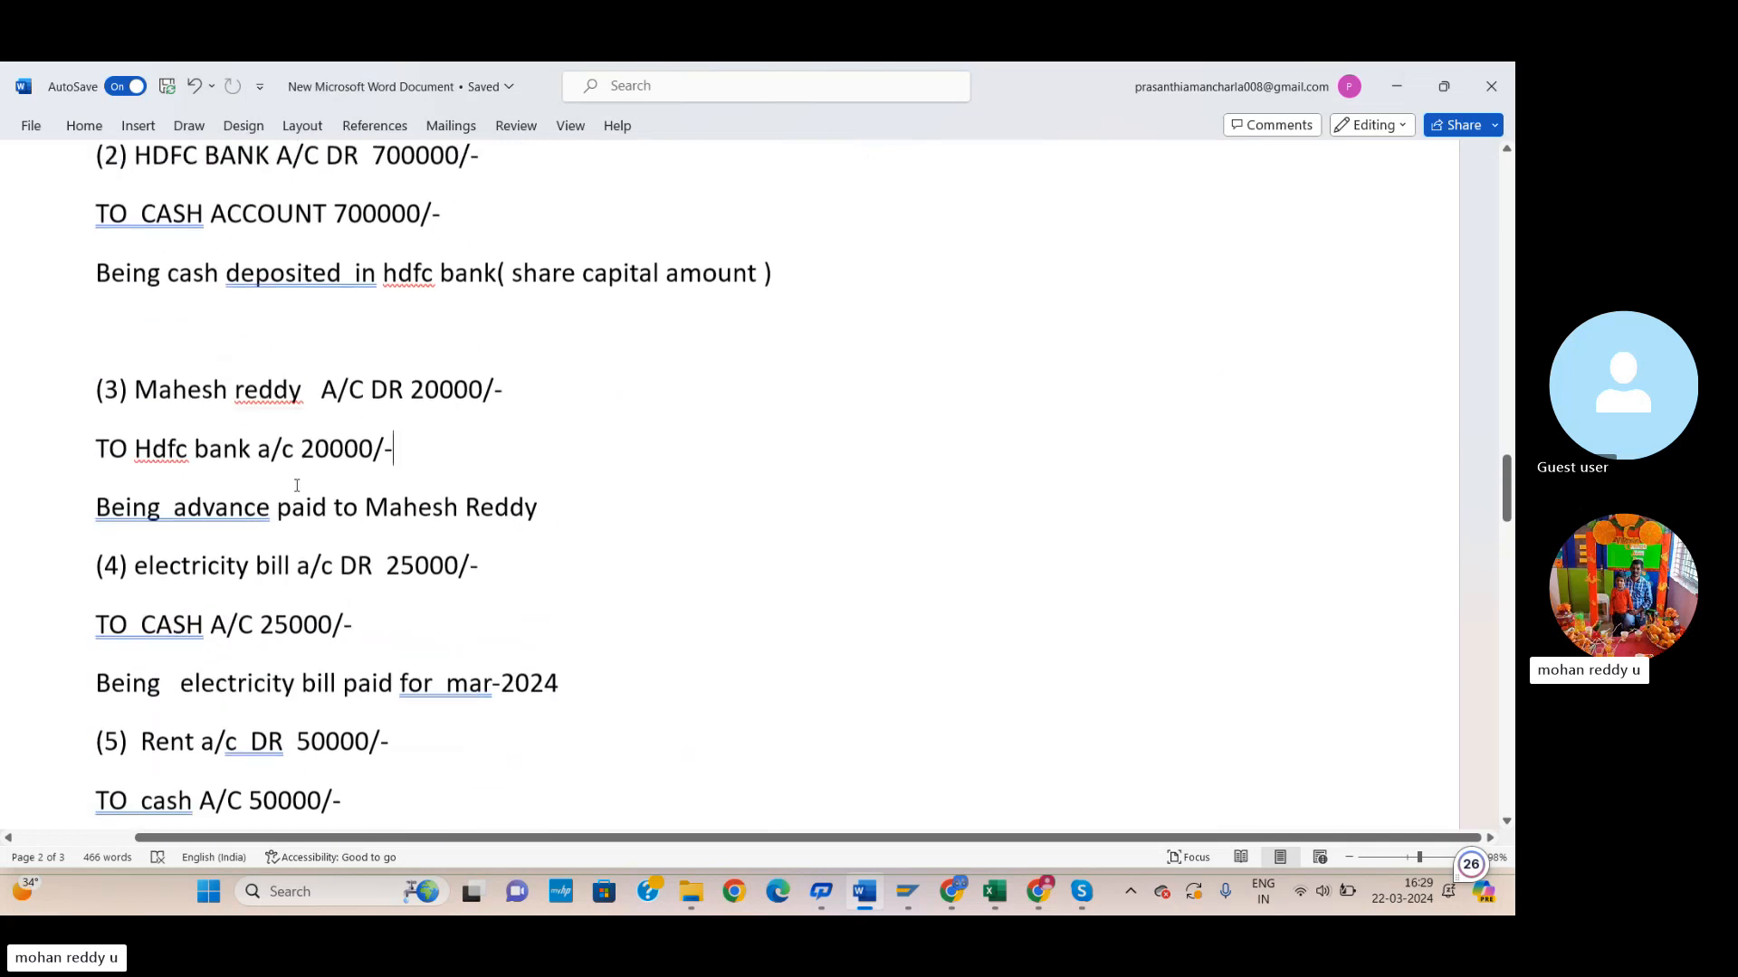
In journal entry 3's debit line, insert "Salaries(" before the employee's name and an underscore after it.
{"action": "mouse_move", "coordinate": [232, 387]}
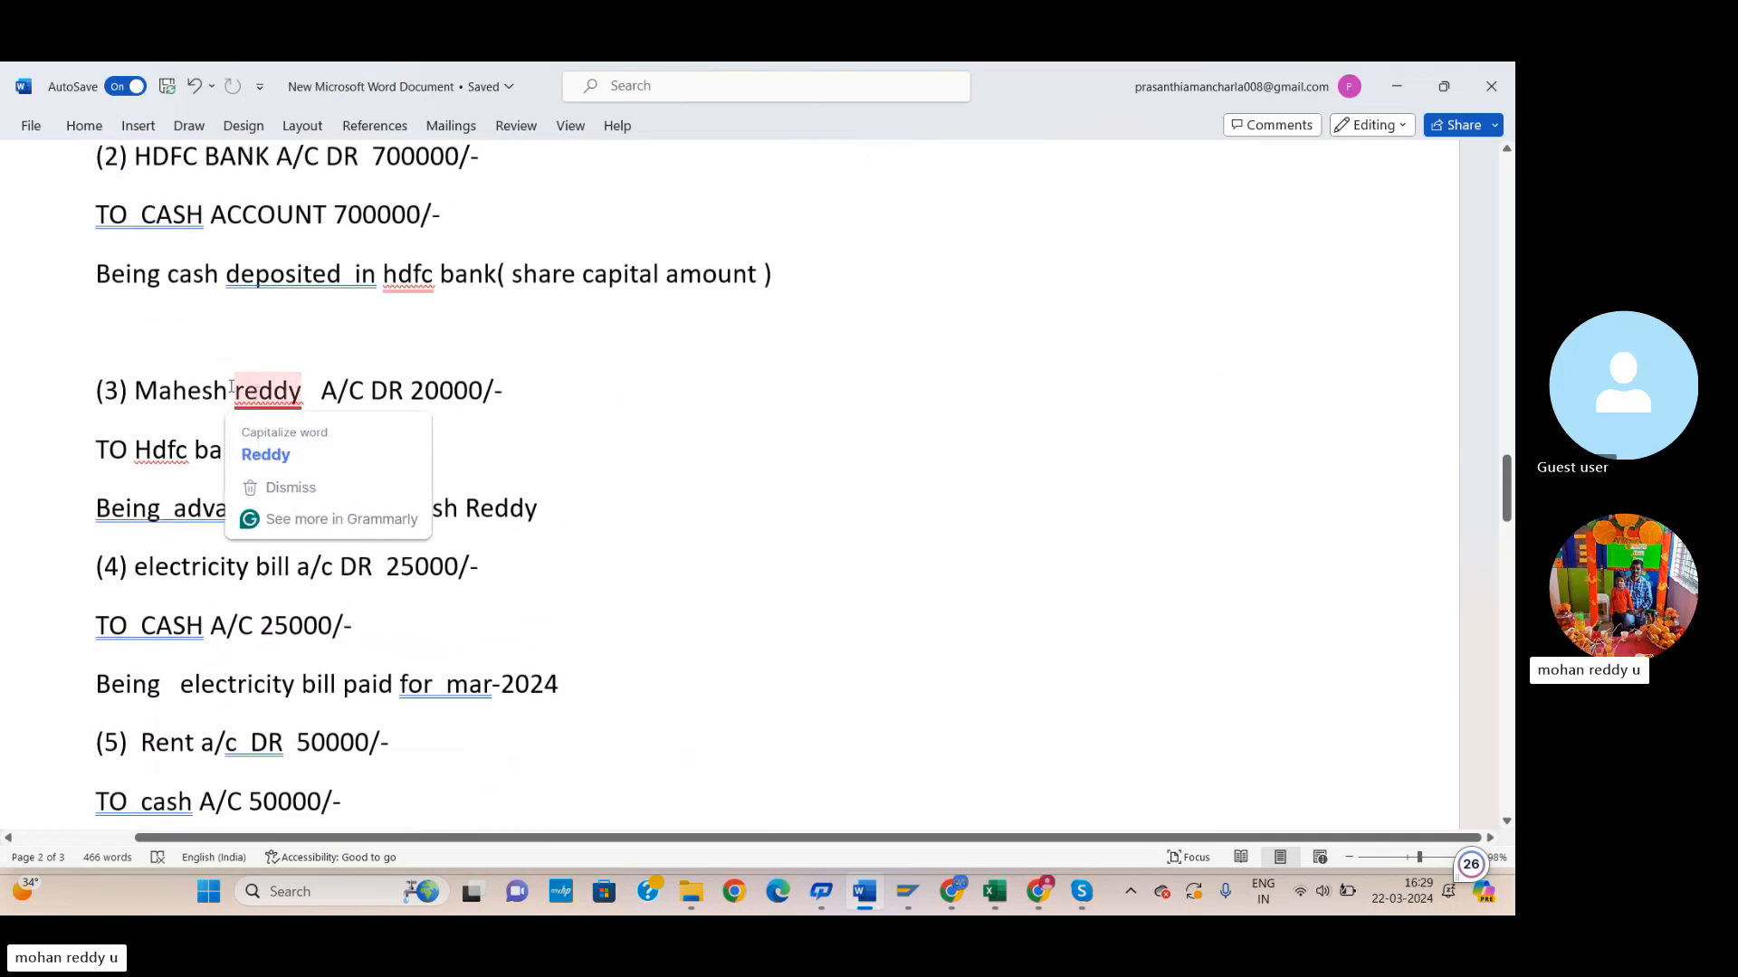
{"action": "left_click", "coordinate": [133, 392]}
{"action": "type", "text": "Sala"}
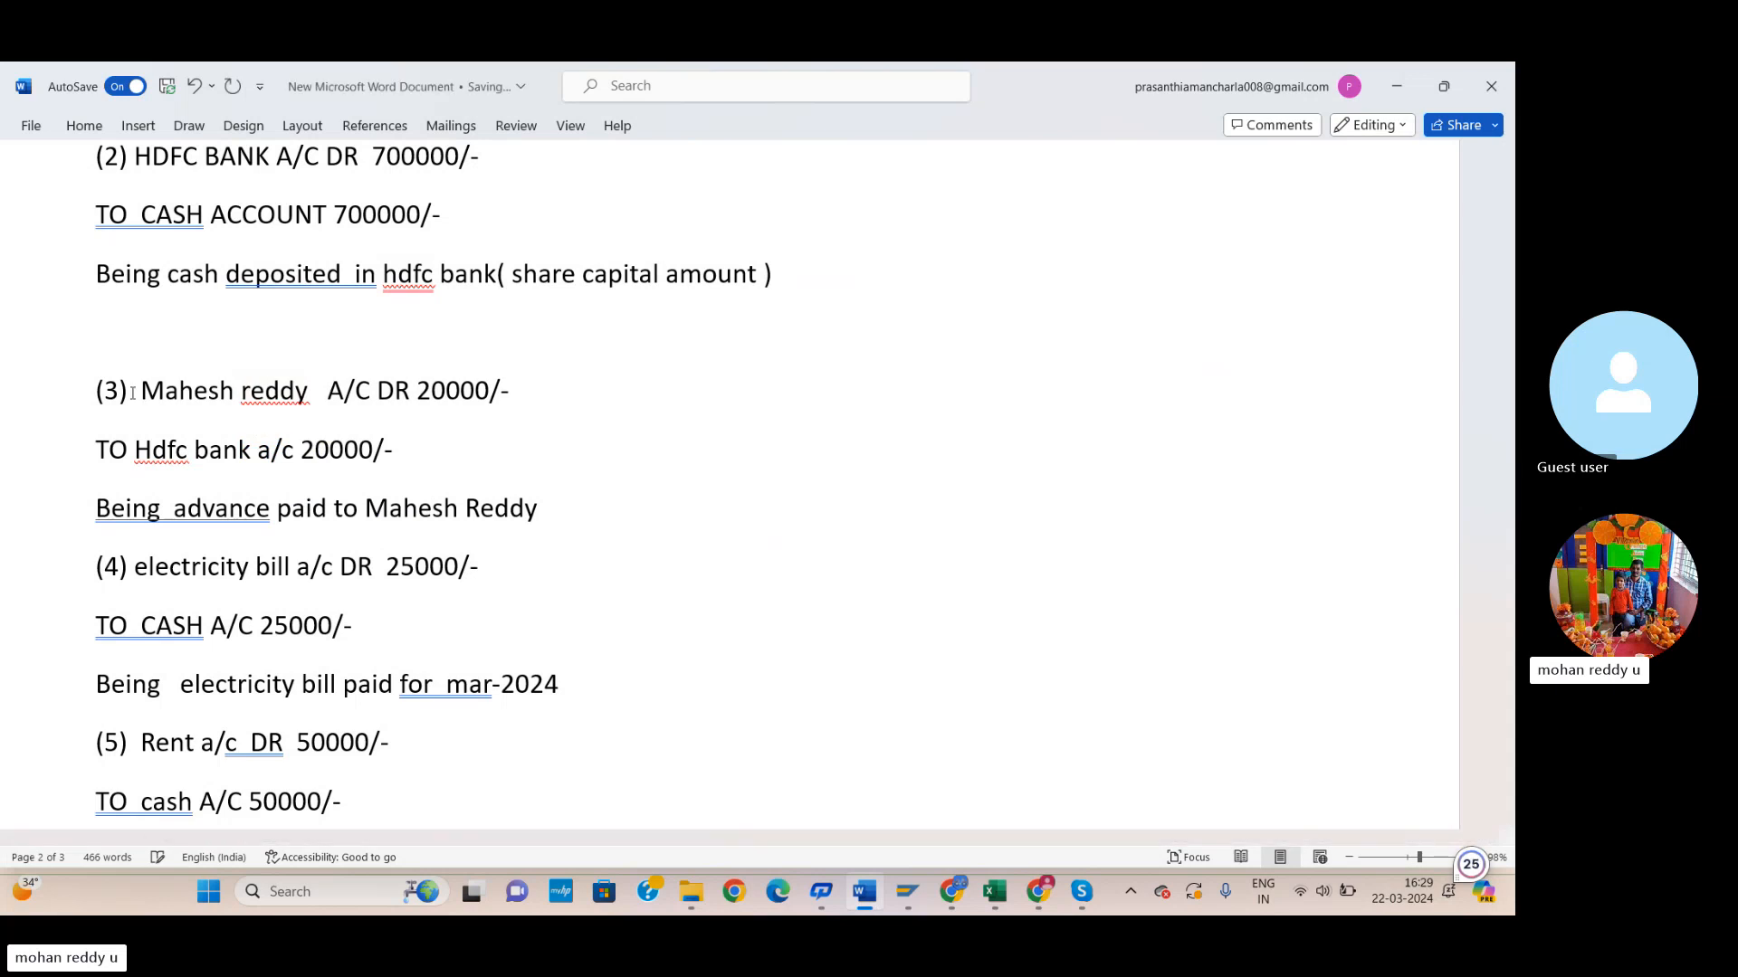
{"action": "type", "text": "ries"}
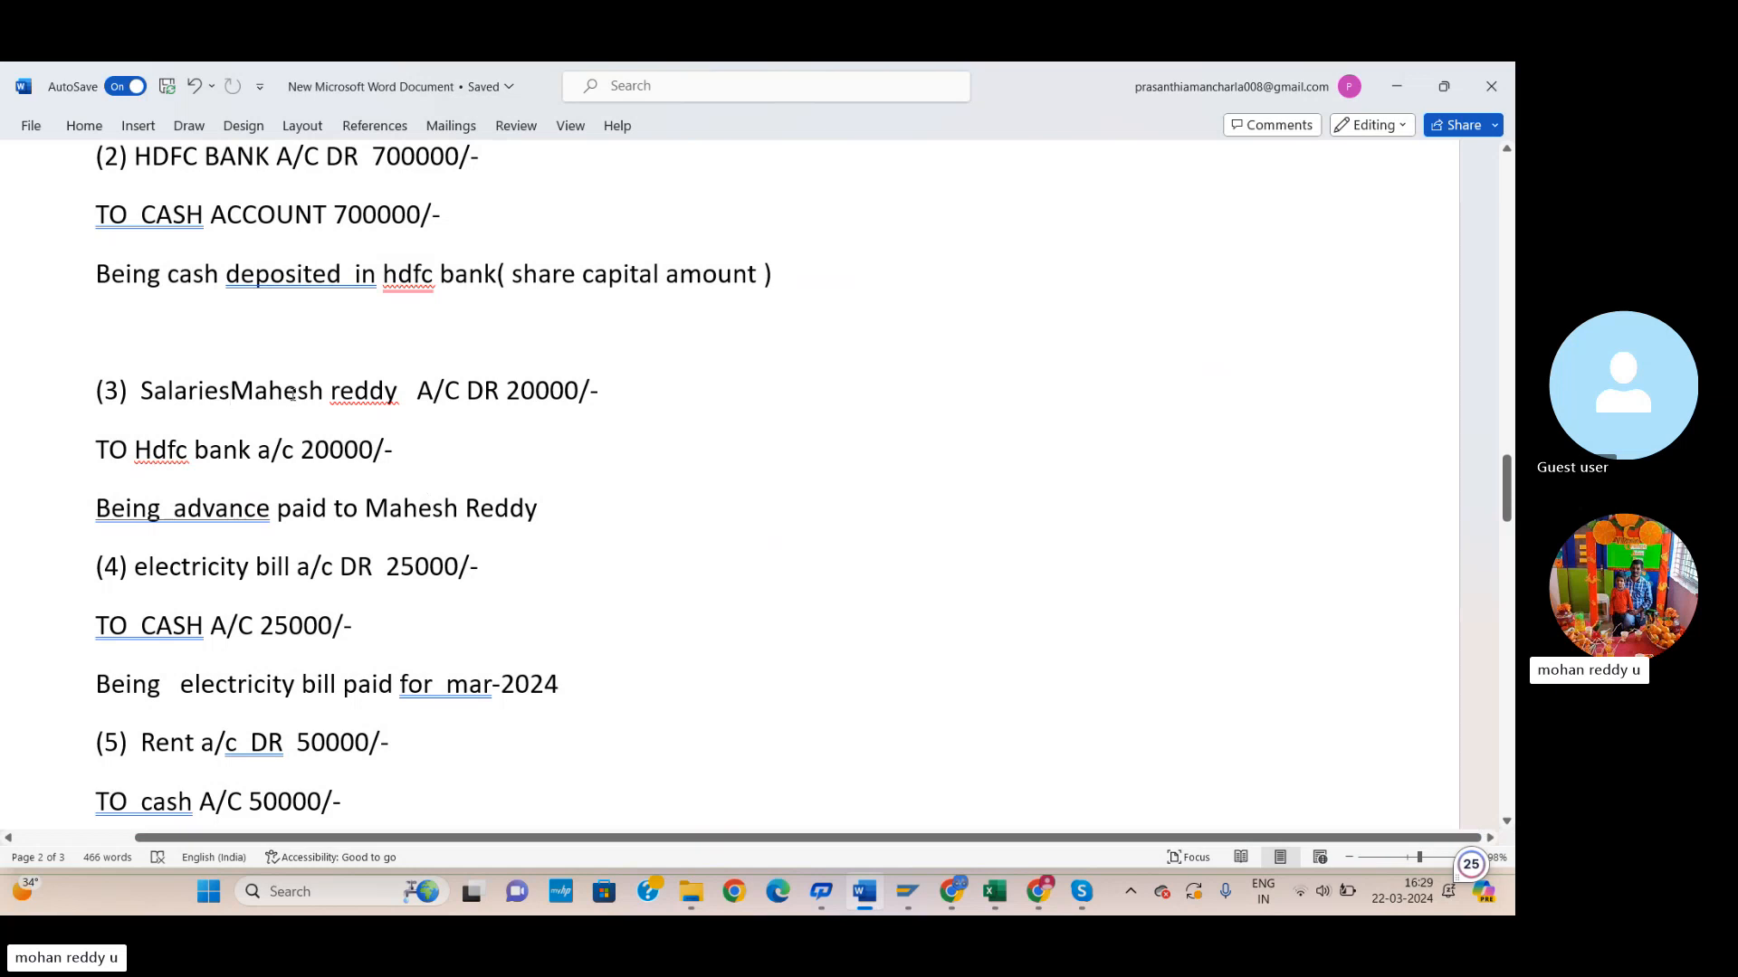
{"action": "type", "text": "("}
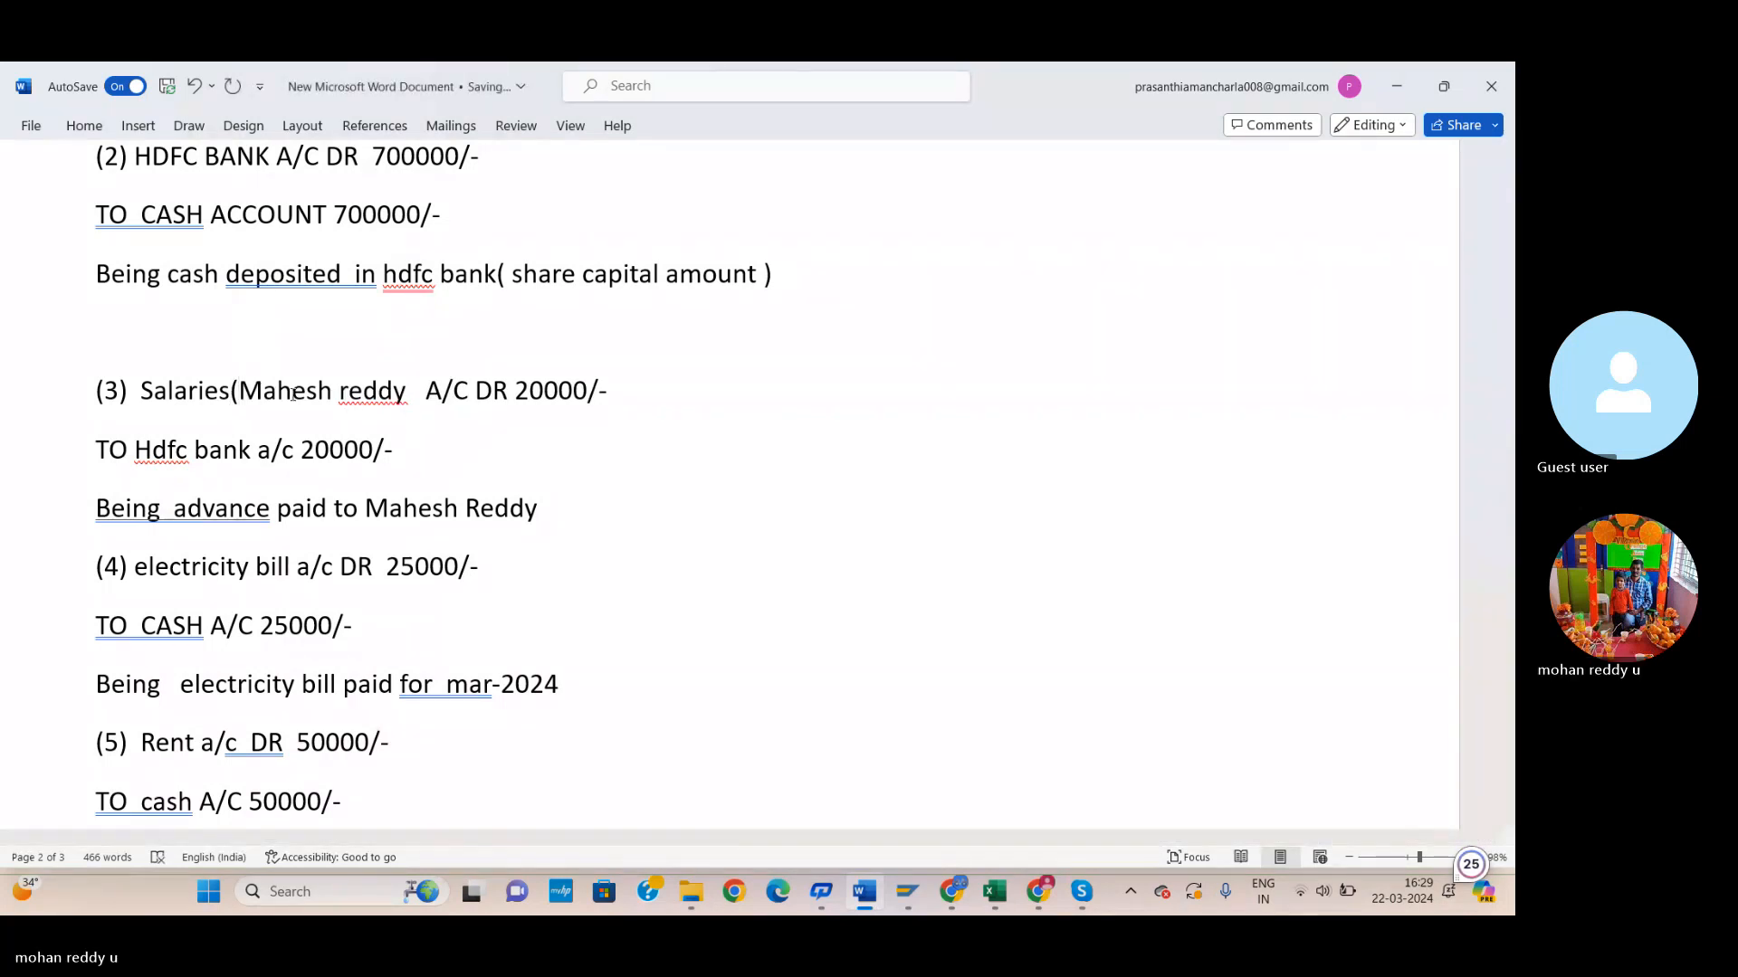
{"action": "left_click", "coordinate": [407, 392]}
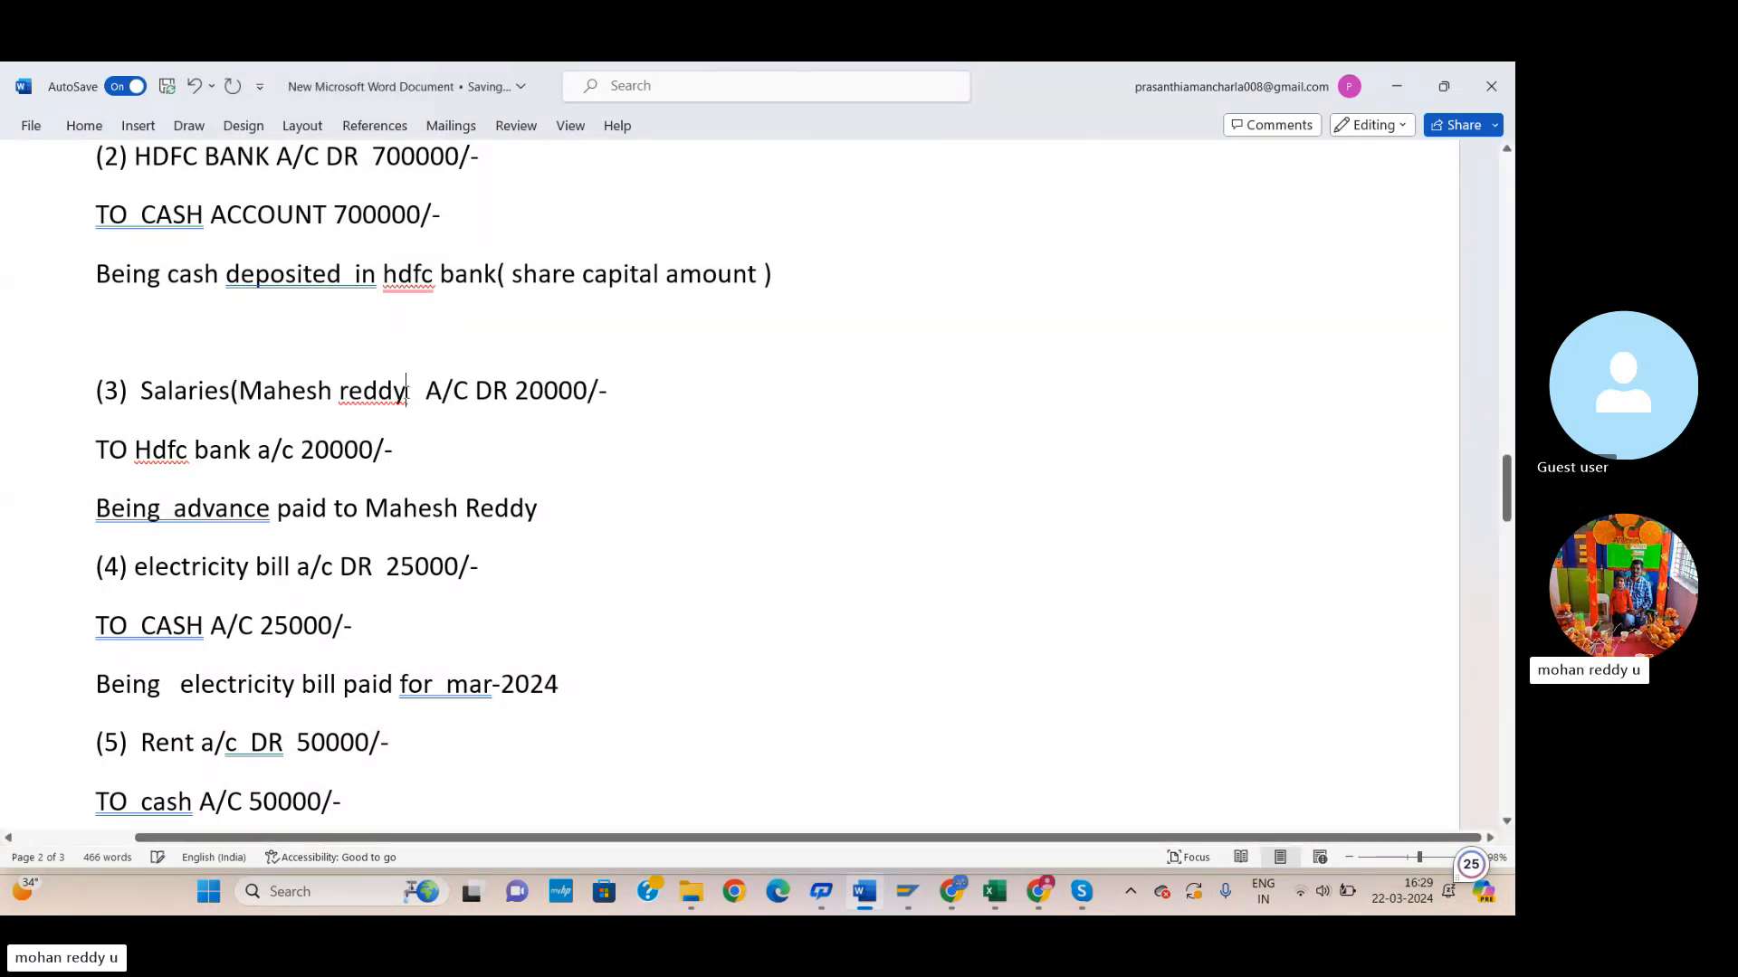
{"action": "type", "text": "_"}
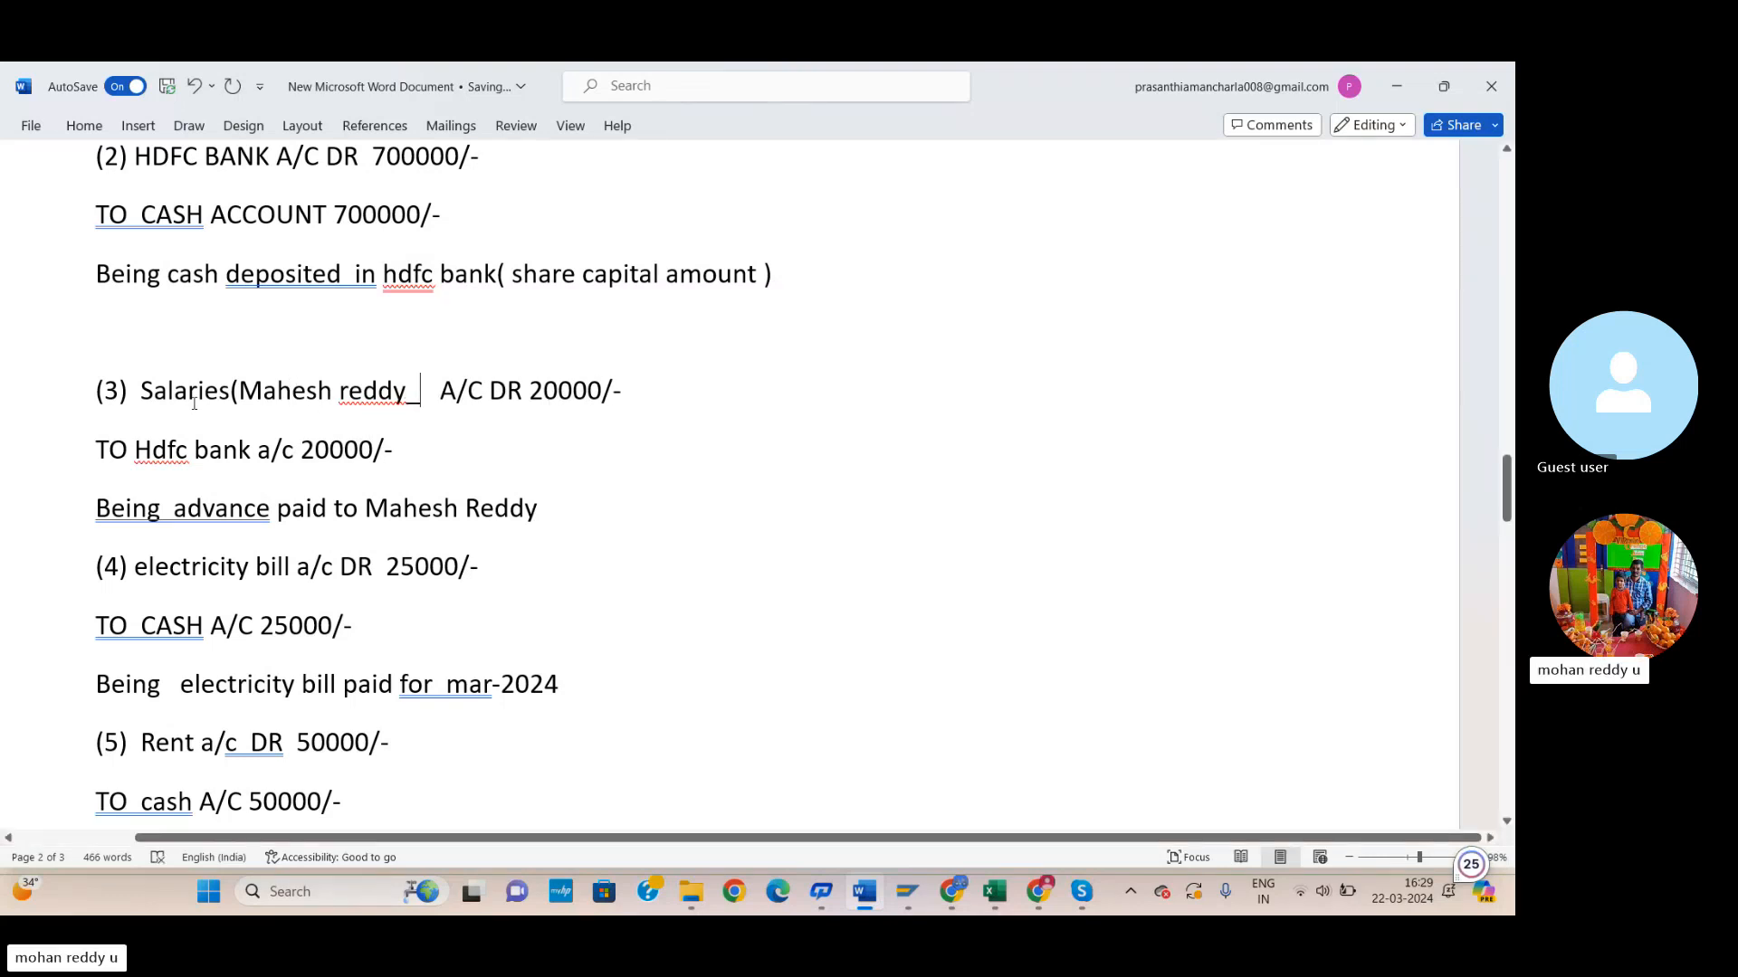
Check entry 3 against the transaction paragraph, the Golden Rules of Accounting table's Nominal accounts column and the example salaries entries.
{"action": "scroll", "coordinate": [528, 457], "scroll_direction": "up", "scroll_amount": 1}
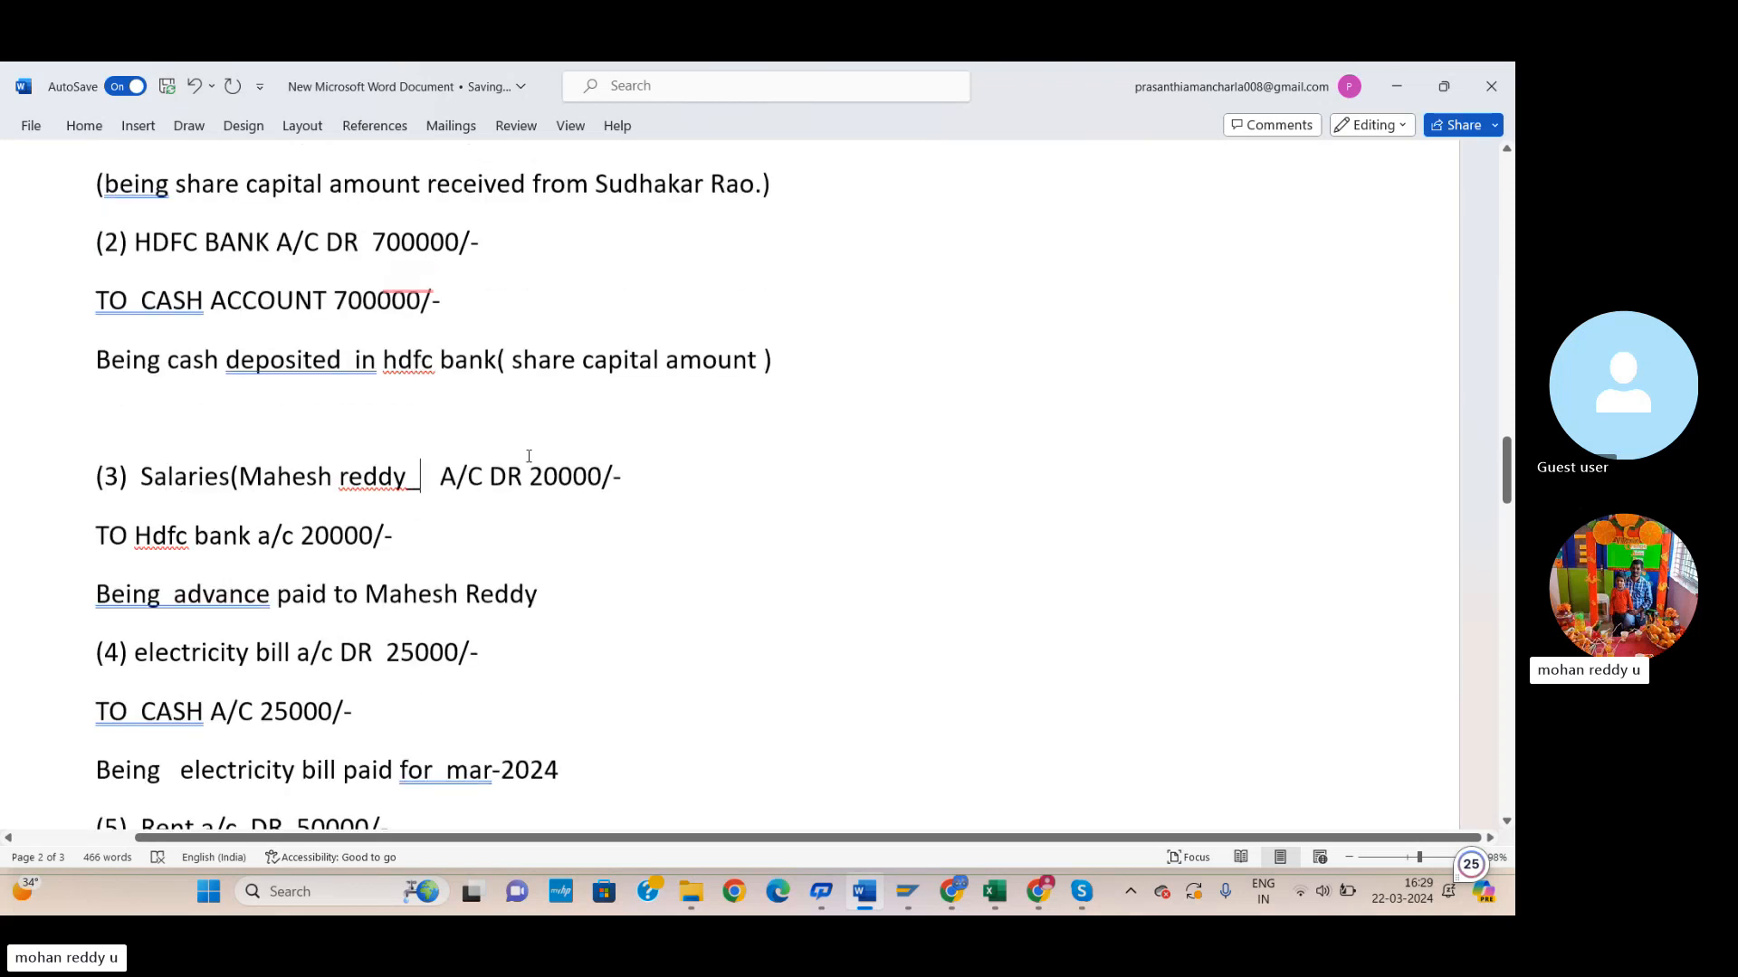
{"action": "scroll", "coordinate": [528, 456], "scroll_direction": "up", "scroll_amount": 12}
{"action": "scroll", "coordinate": [985, 477], "scroll_direction": "down", "scroll_amount": 7}
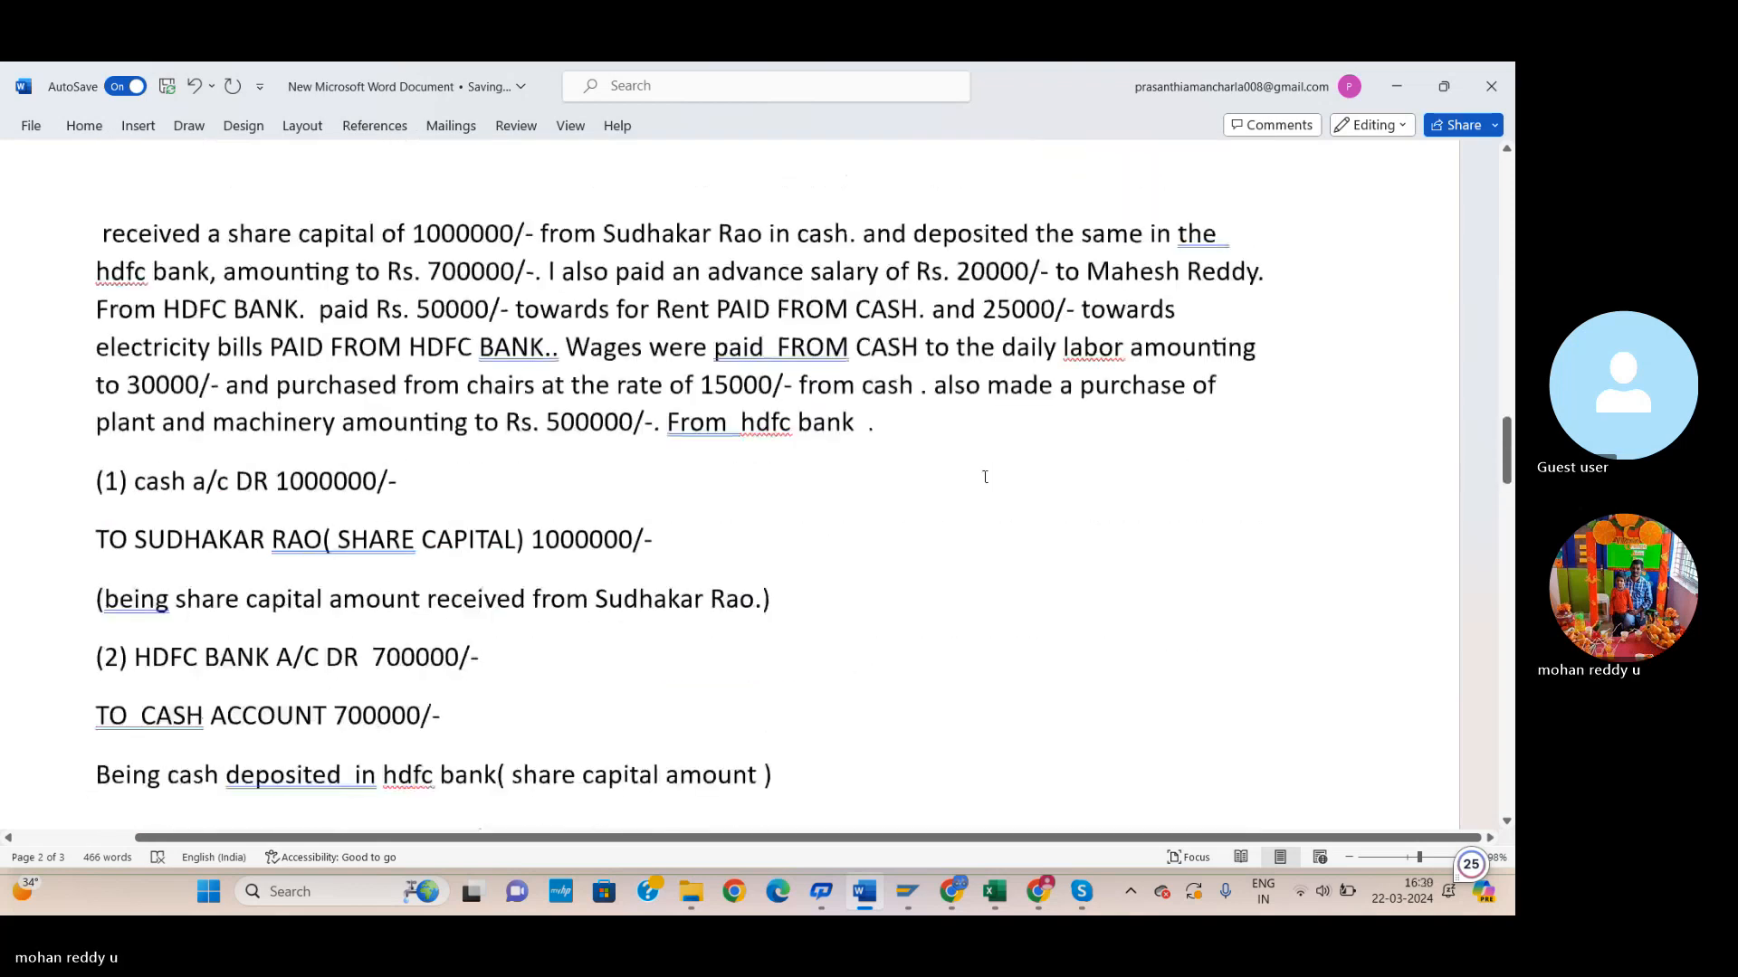
{"action": "scroll", "coordinate": [985, 477], "scroll_direction": "down", "scroll_amount": 6}
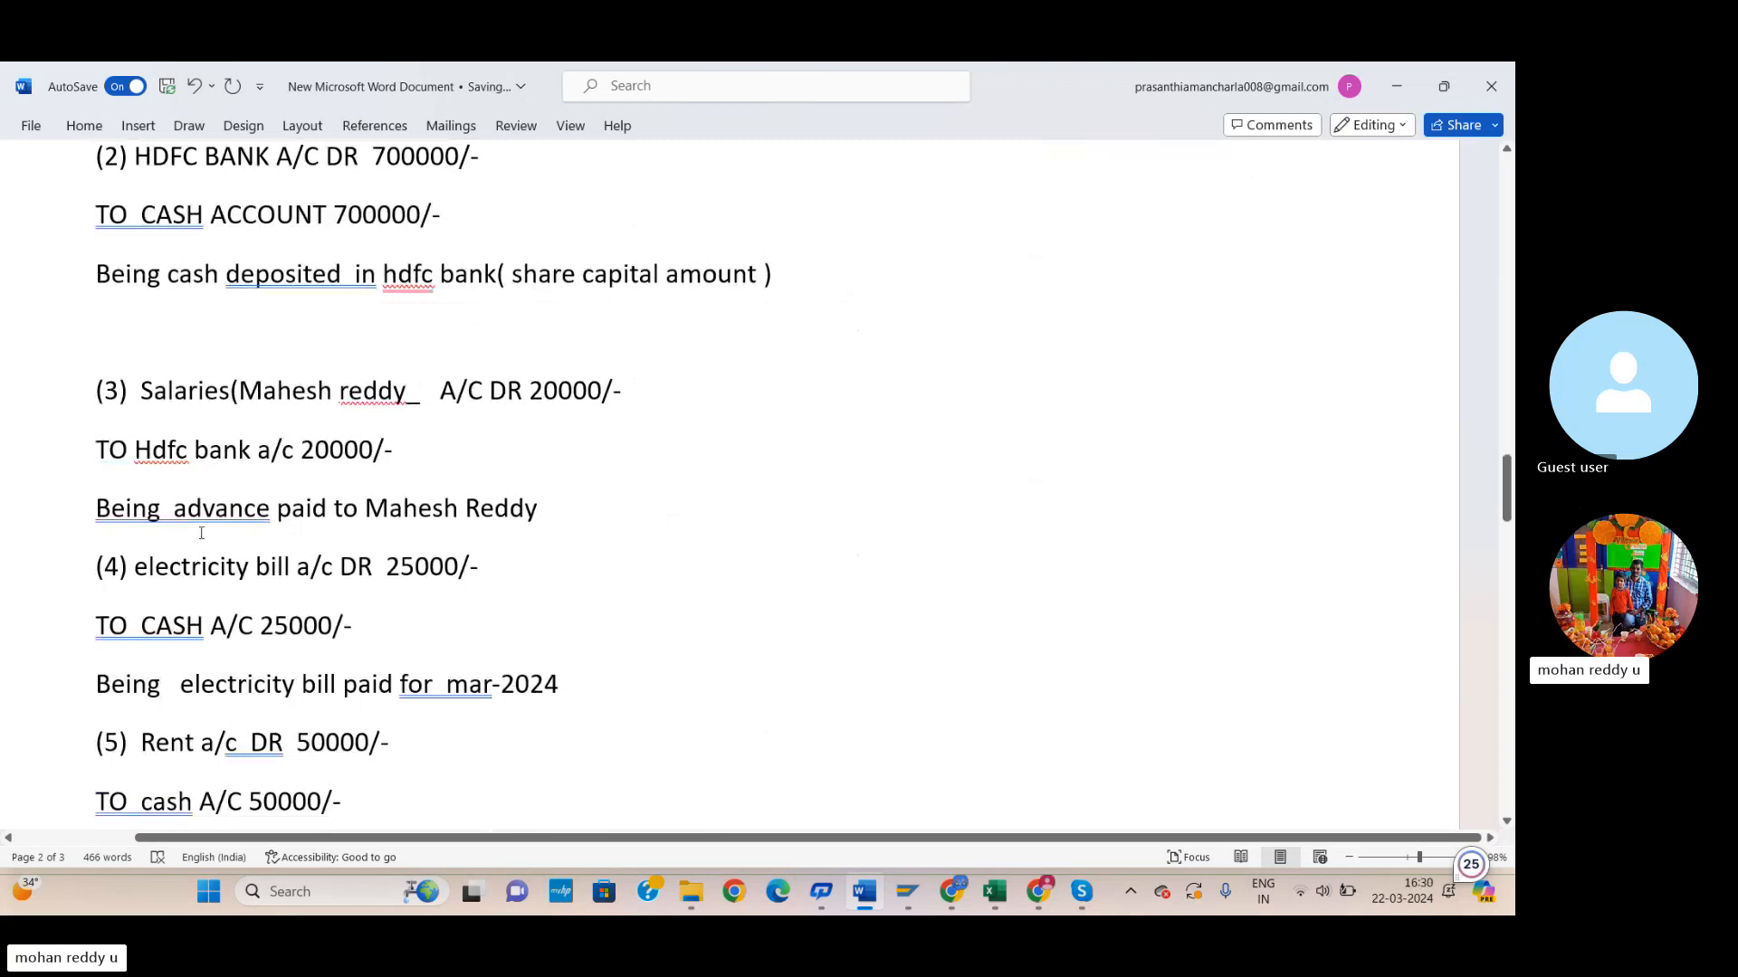
{"action": "scroll", "coordinate": [980, 567], "scroll_direction": "up", "scroll_amount": 20}
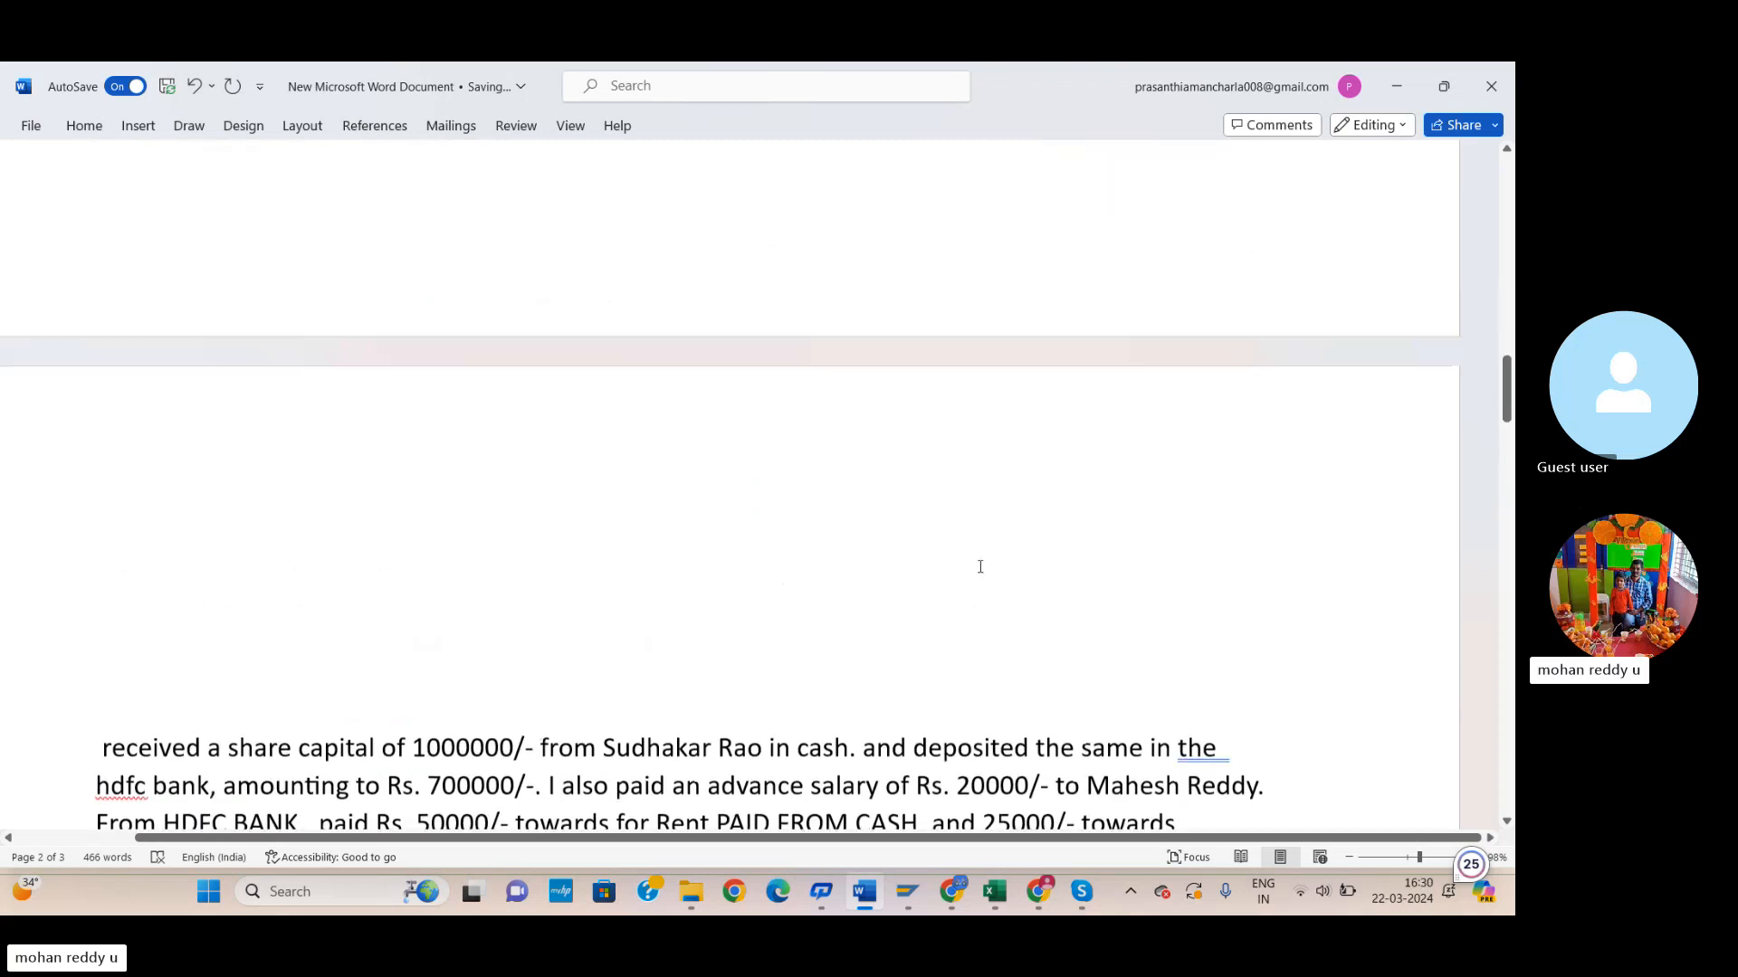
{"action": "scroll", "coordinate": [980, 566], "scroll_direction": "up", "scroll_amount": 6}
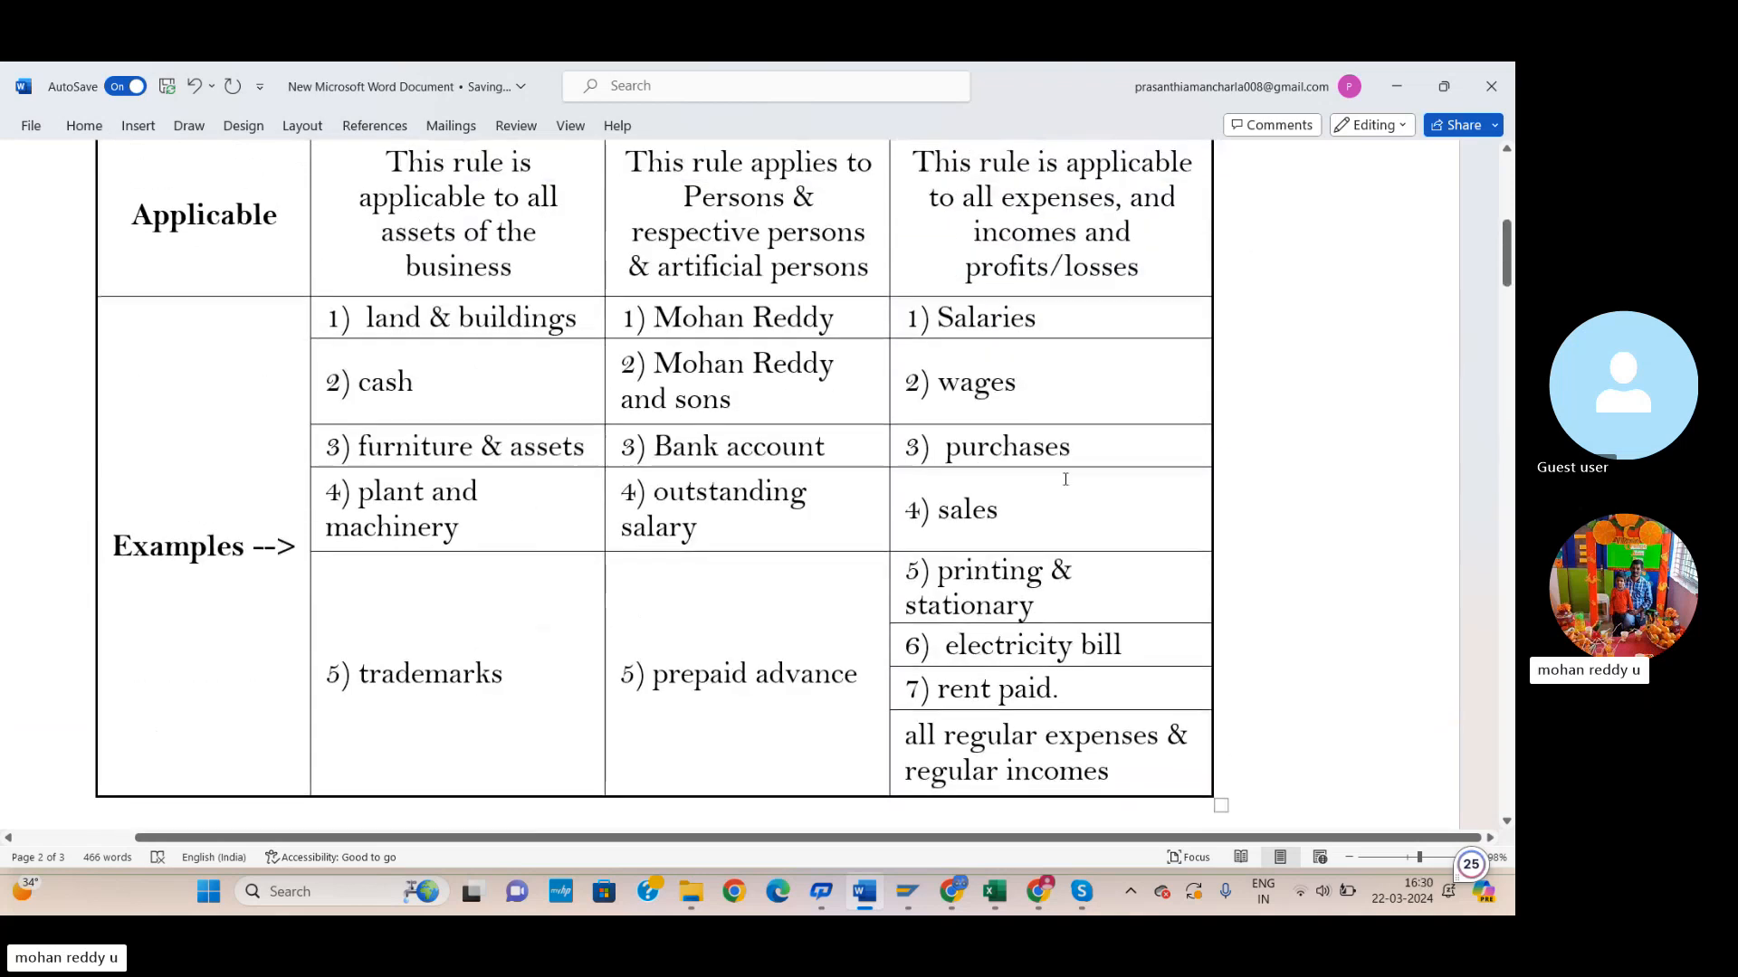
{"action": "scroll", "coordinate": [1033, 387], "scroll_direction": "up", "scroll_amount": 2}
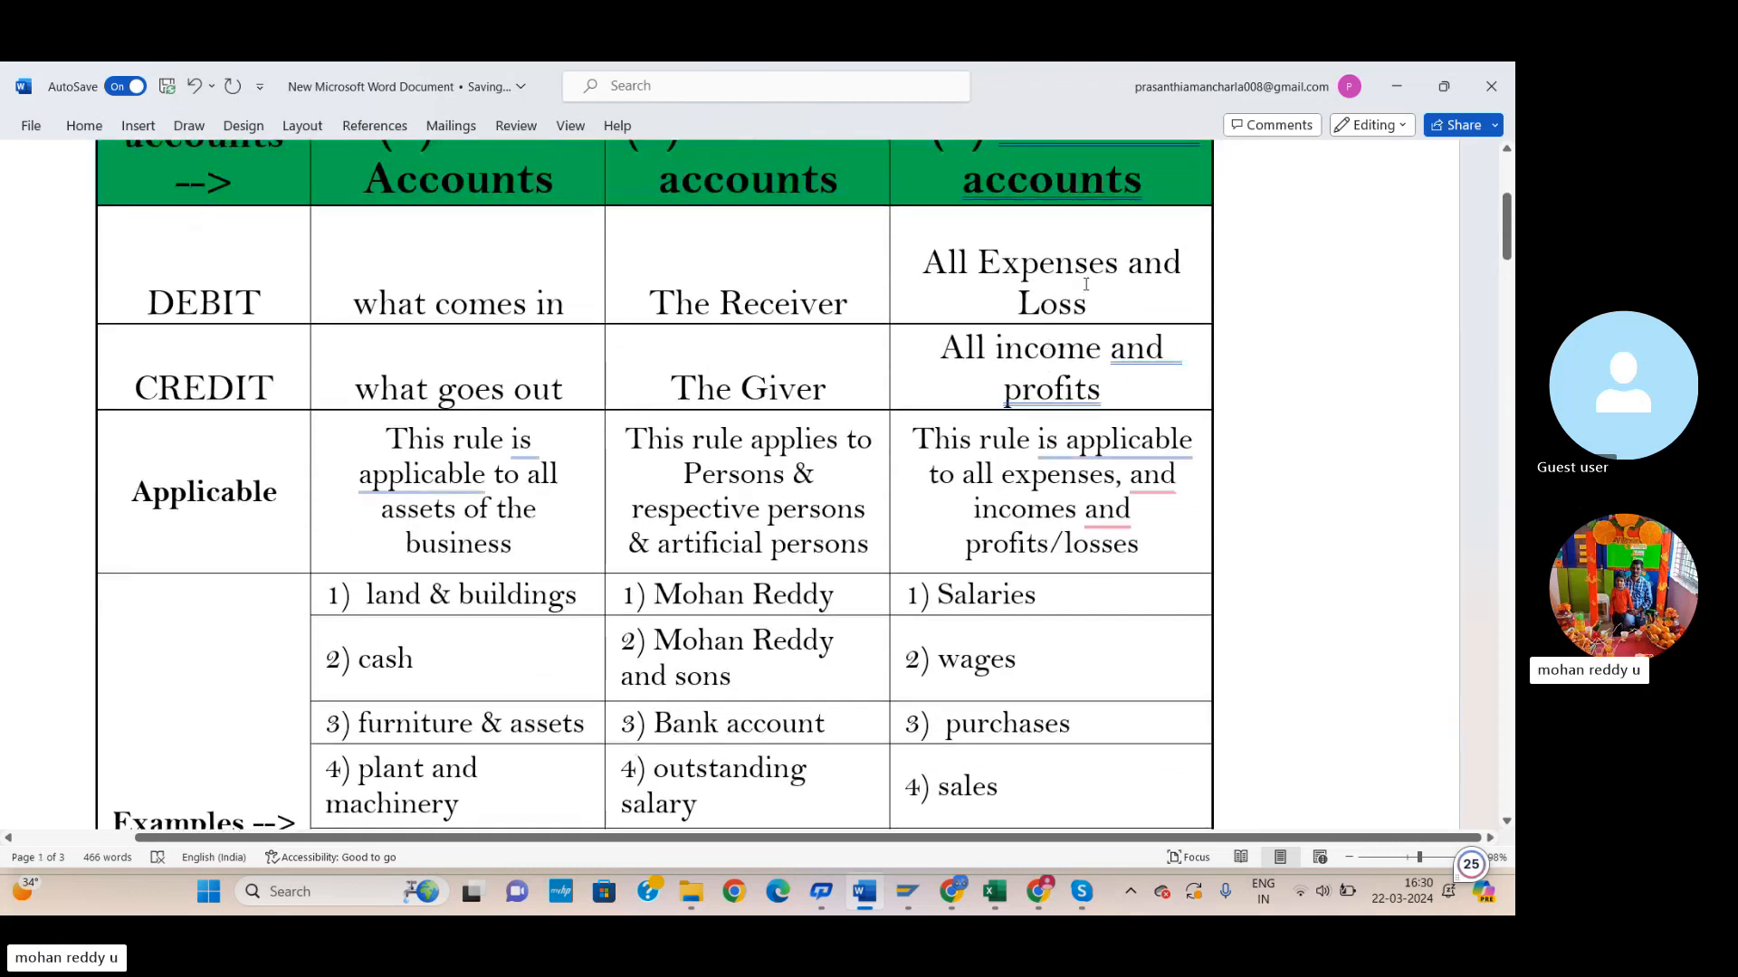
{"action": "scroll", "coordinate": [1137, 283], "scroll_direction": "up", "scroll_amount": 2}
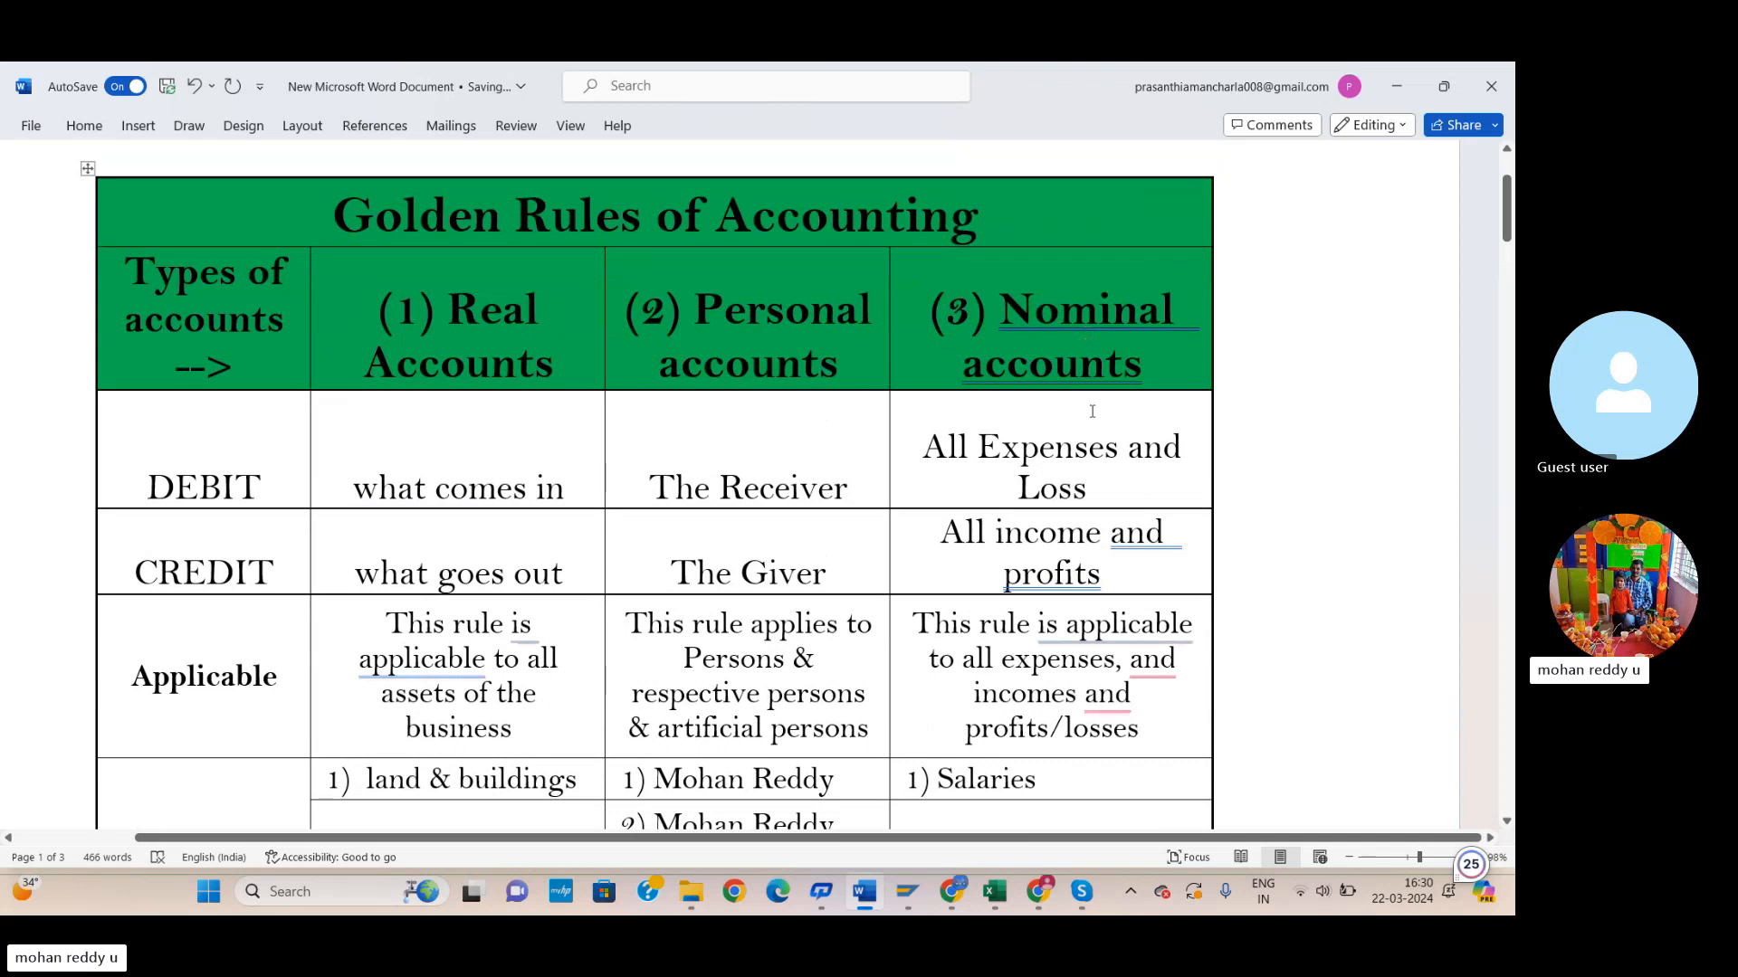
{"action": "scroll", "coordinate": [1091, 412], "scroll_direction": "down", "scroll_amount": 1}
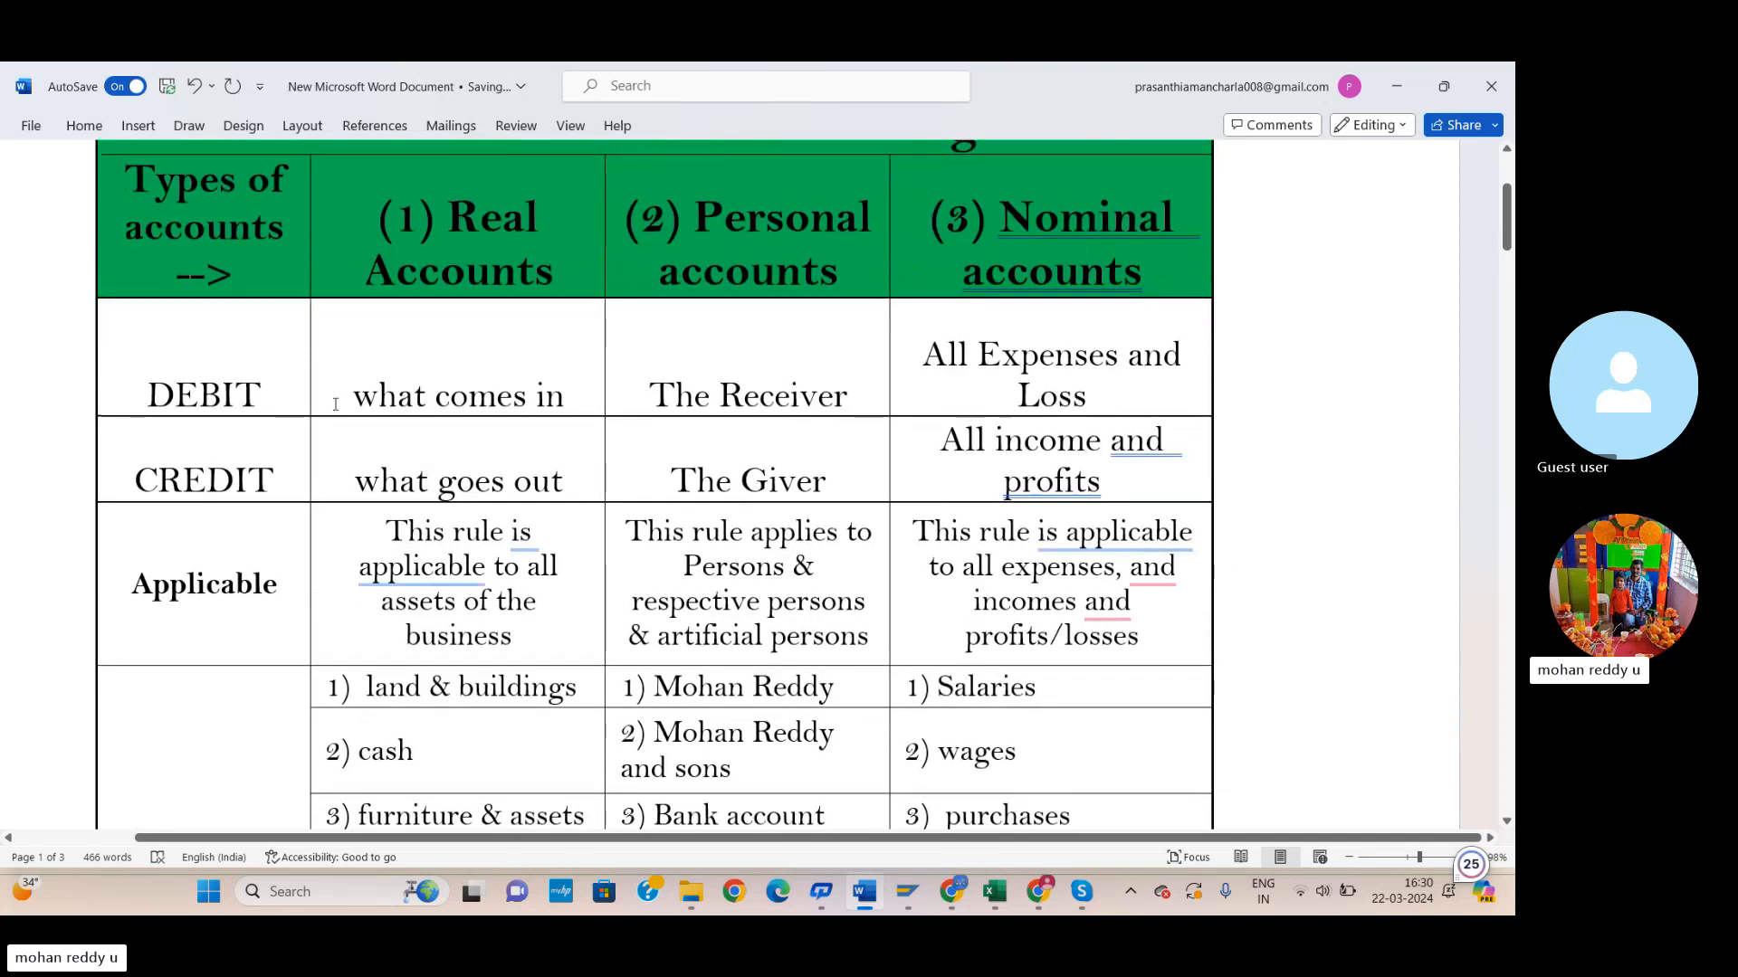
{"action": "scroll", "coordinate": [1038, 670], "scroll_direction": "down", "scroll_amount": 11}
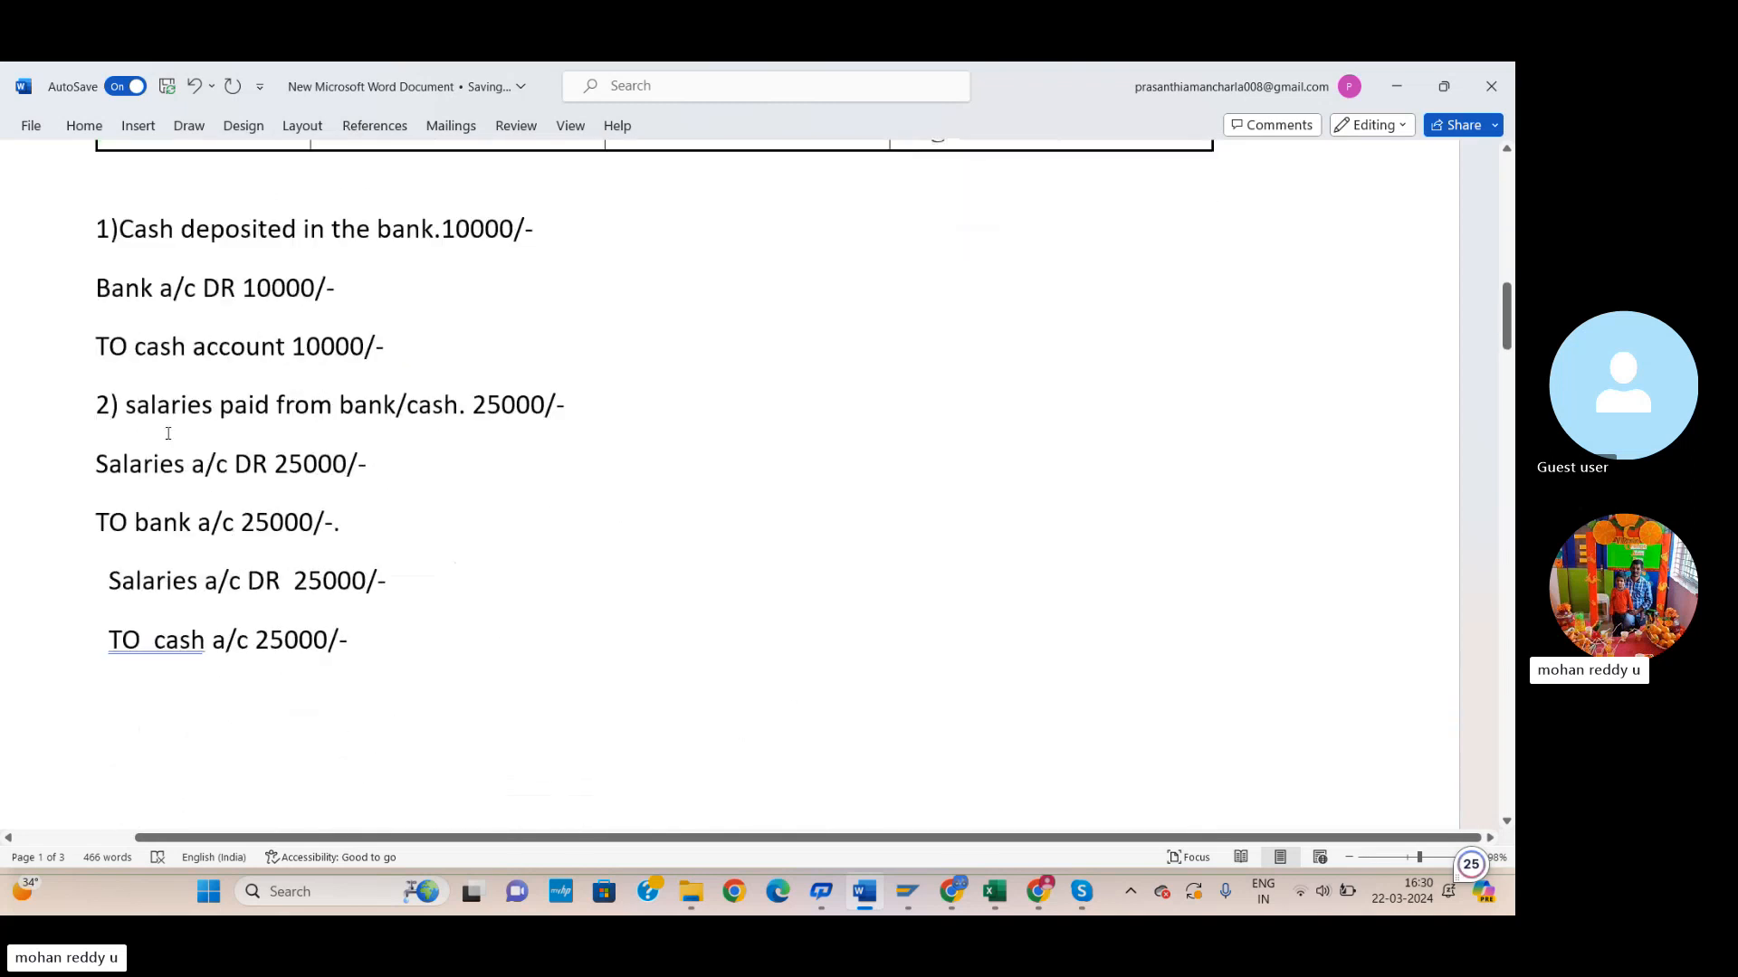
{"action": "scroll", "coordinate": [279, 454], "scroll_direction": "up", "scroll_amount": 1}
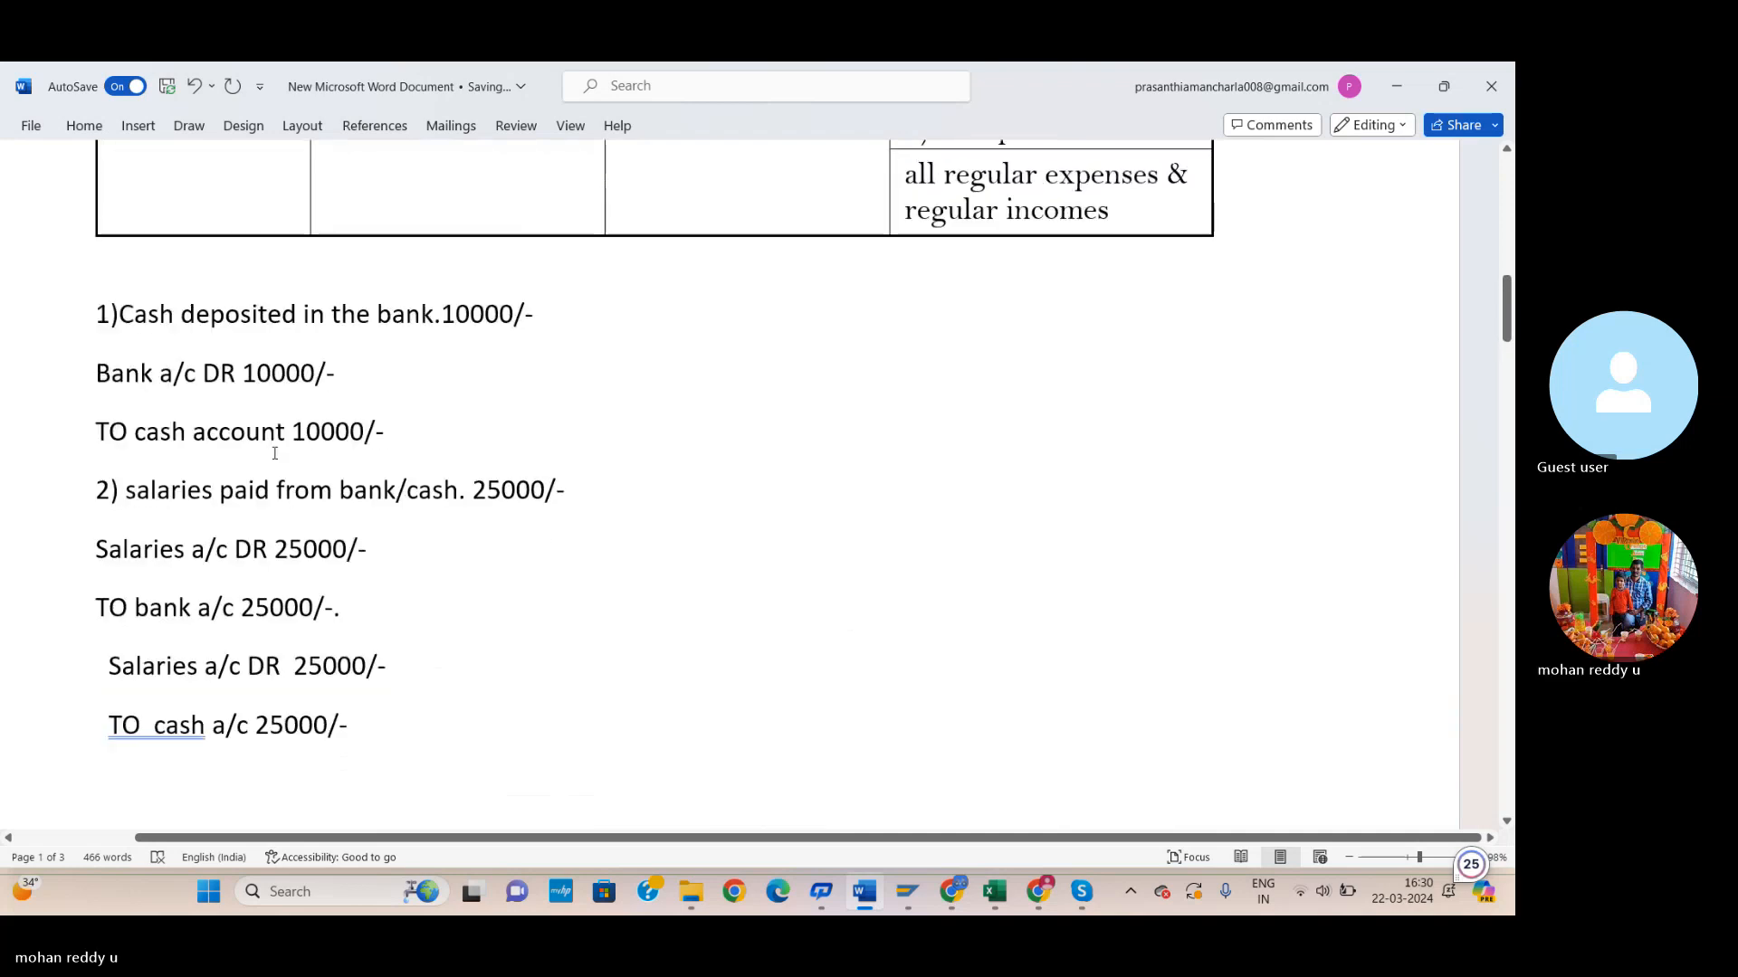
{"action": "scroll", "coordinate": [274, 455], "scroll_direction": "down", "scroll_amount": 12}
{"action": "scroll", "coordinate": [284, 465], "scroll_direction": "down", "scroll_amount": 3}
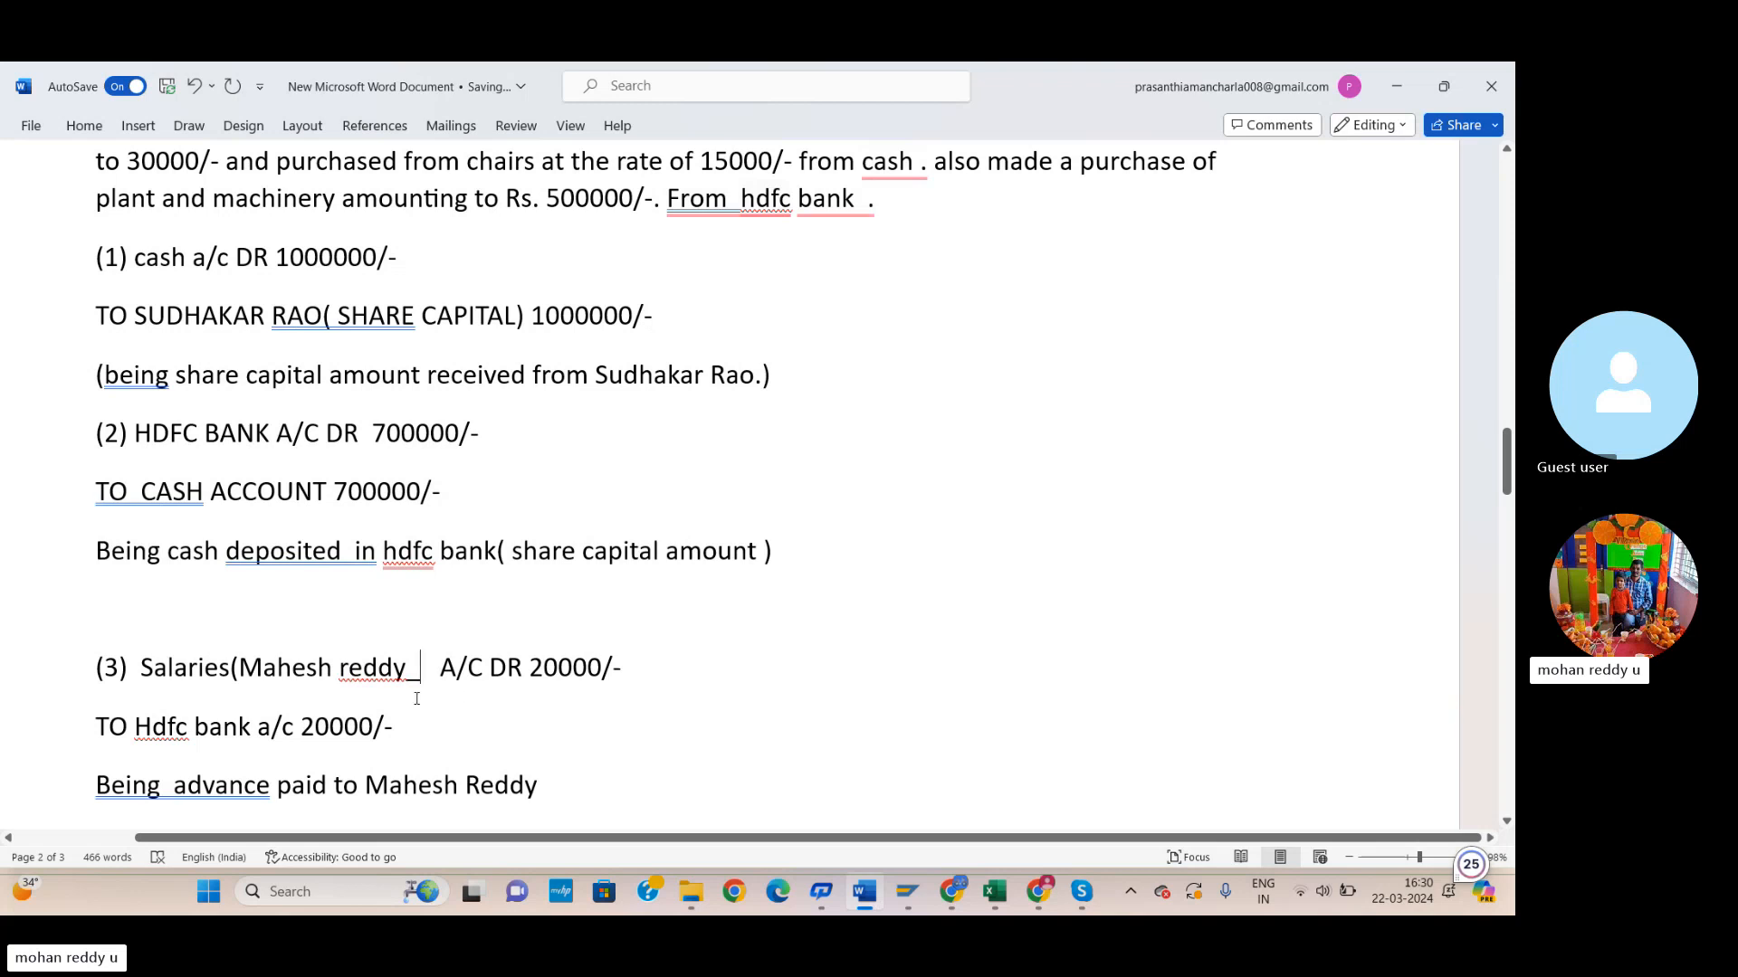
{"action": "scroll", "coordinate": [543, 742], "scroll_direction": "down", "scroll_amount": 2}
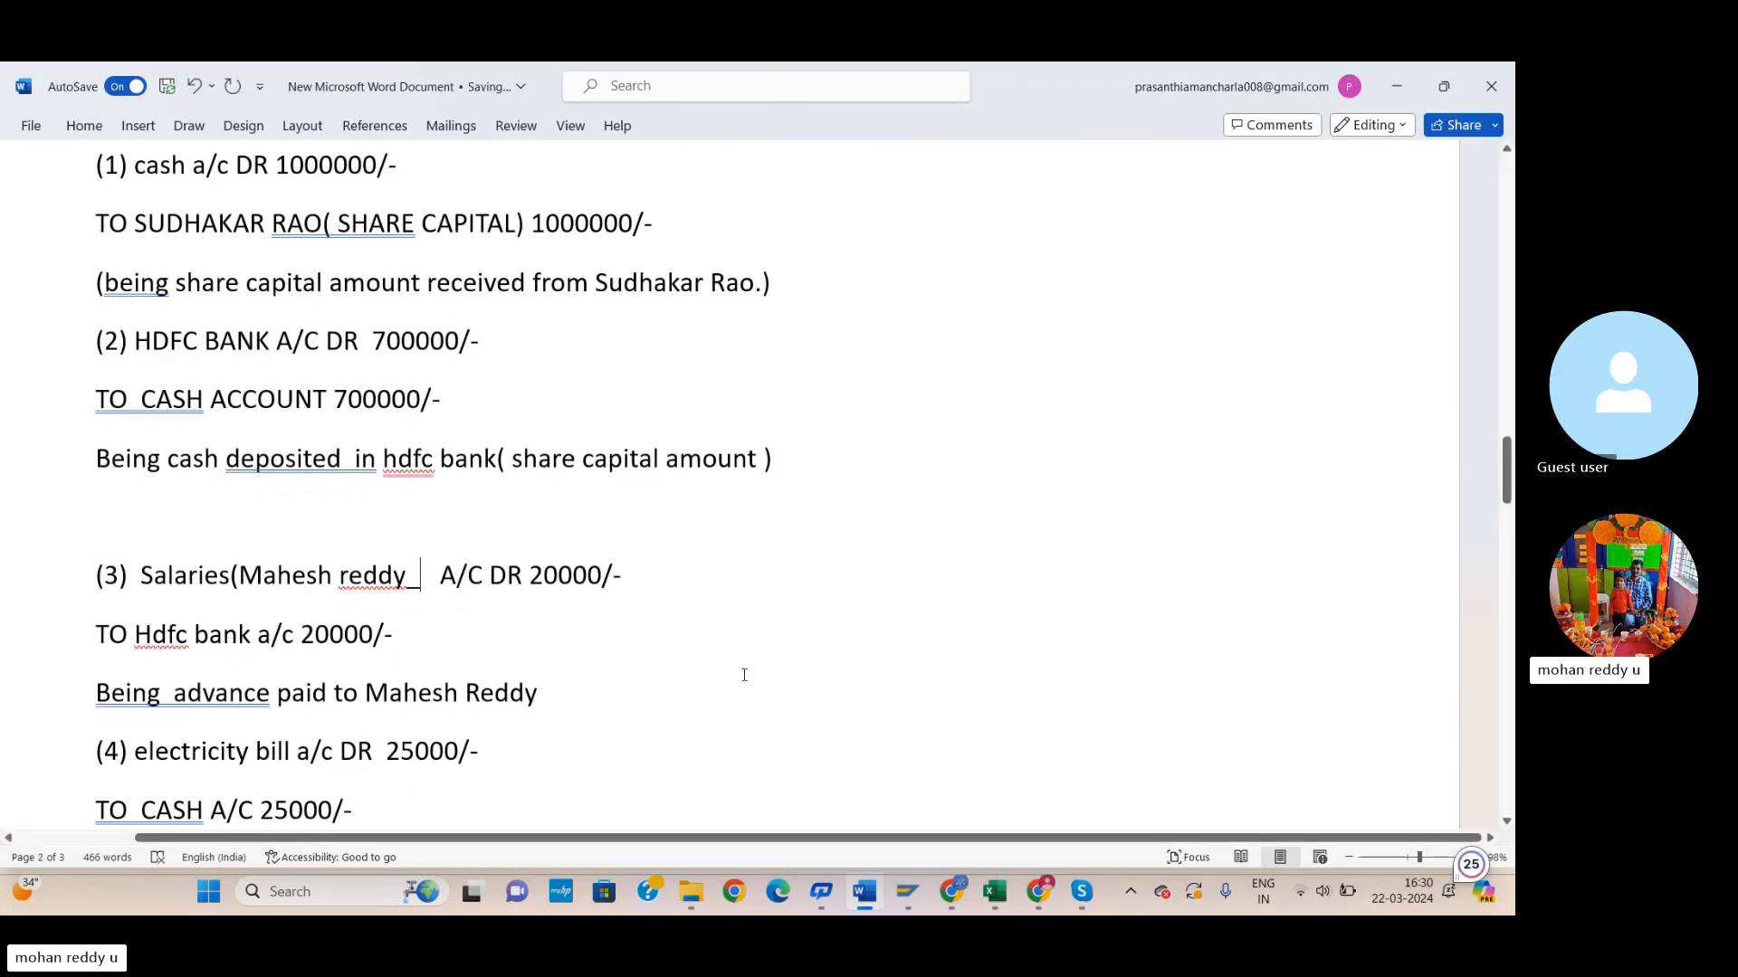
Switch to the SAP Enter G/L Account Document window and set the document date to 22.03.2024.
{"action": "mouse_move", "coordinate": [1042, 882]}
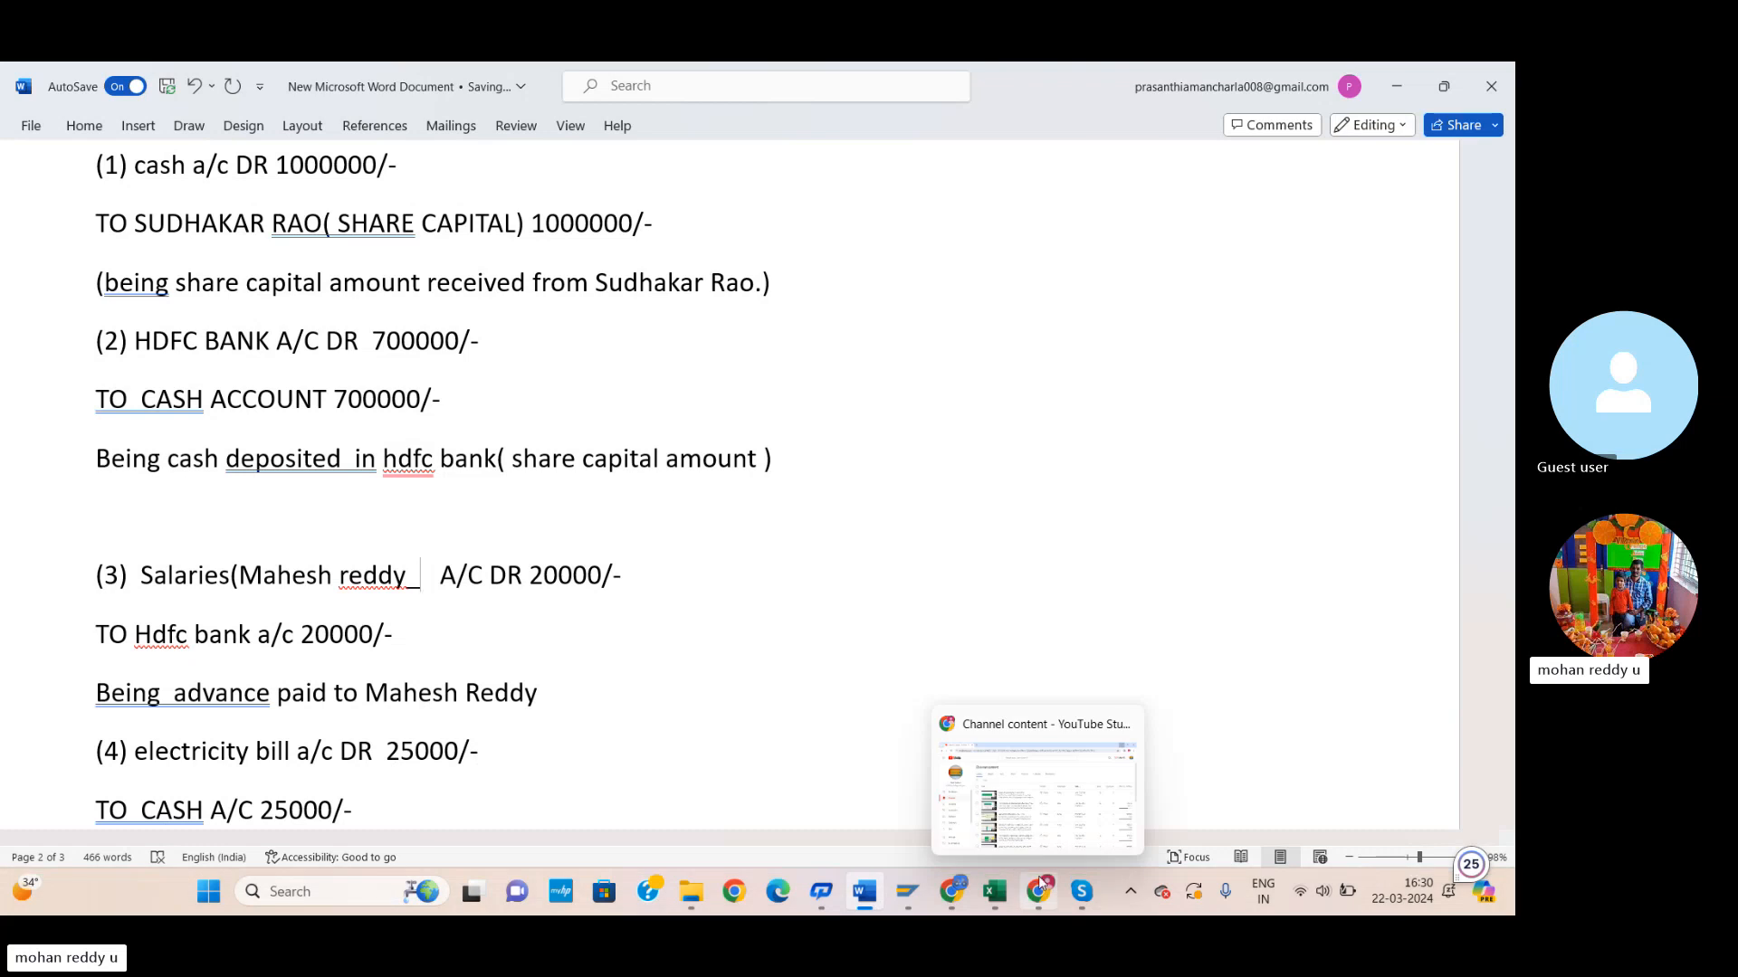
{"action": "mouse_move", "coordinate": [909, 889]}
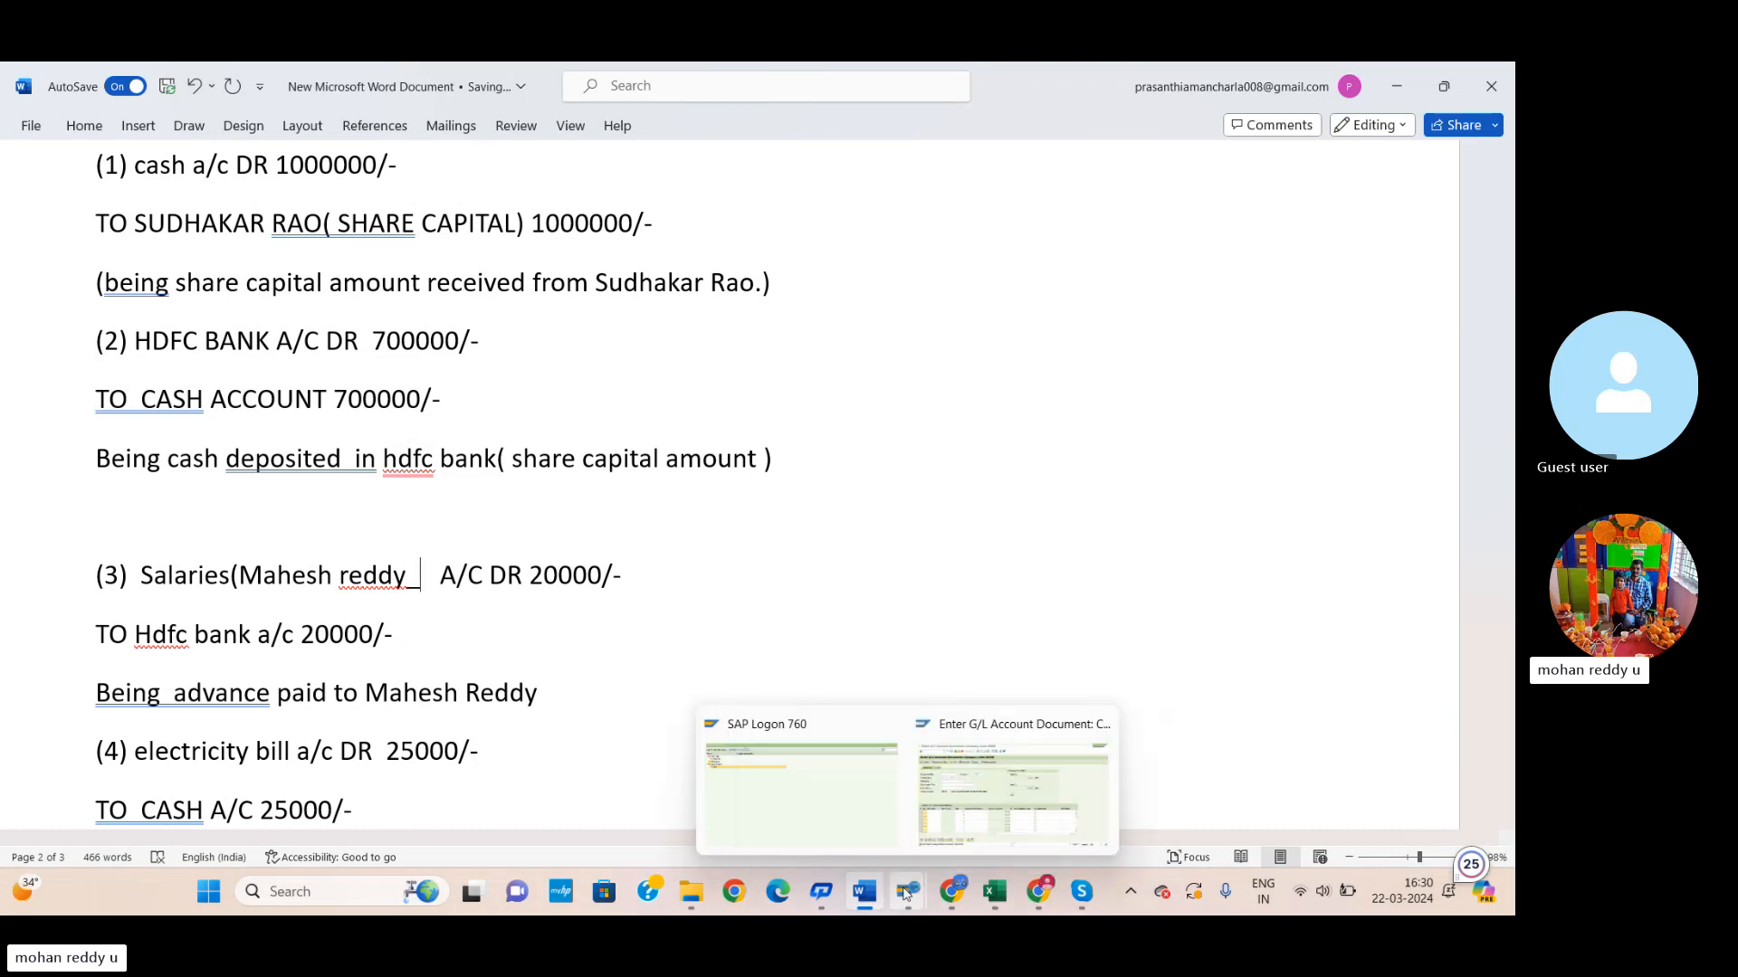
{"action": "left_click", "coordinate": [950, 815]}
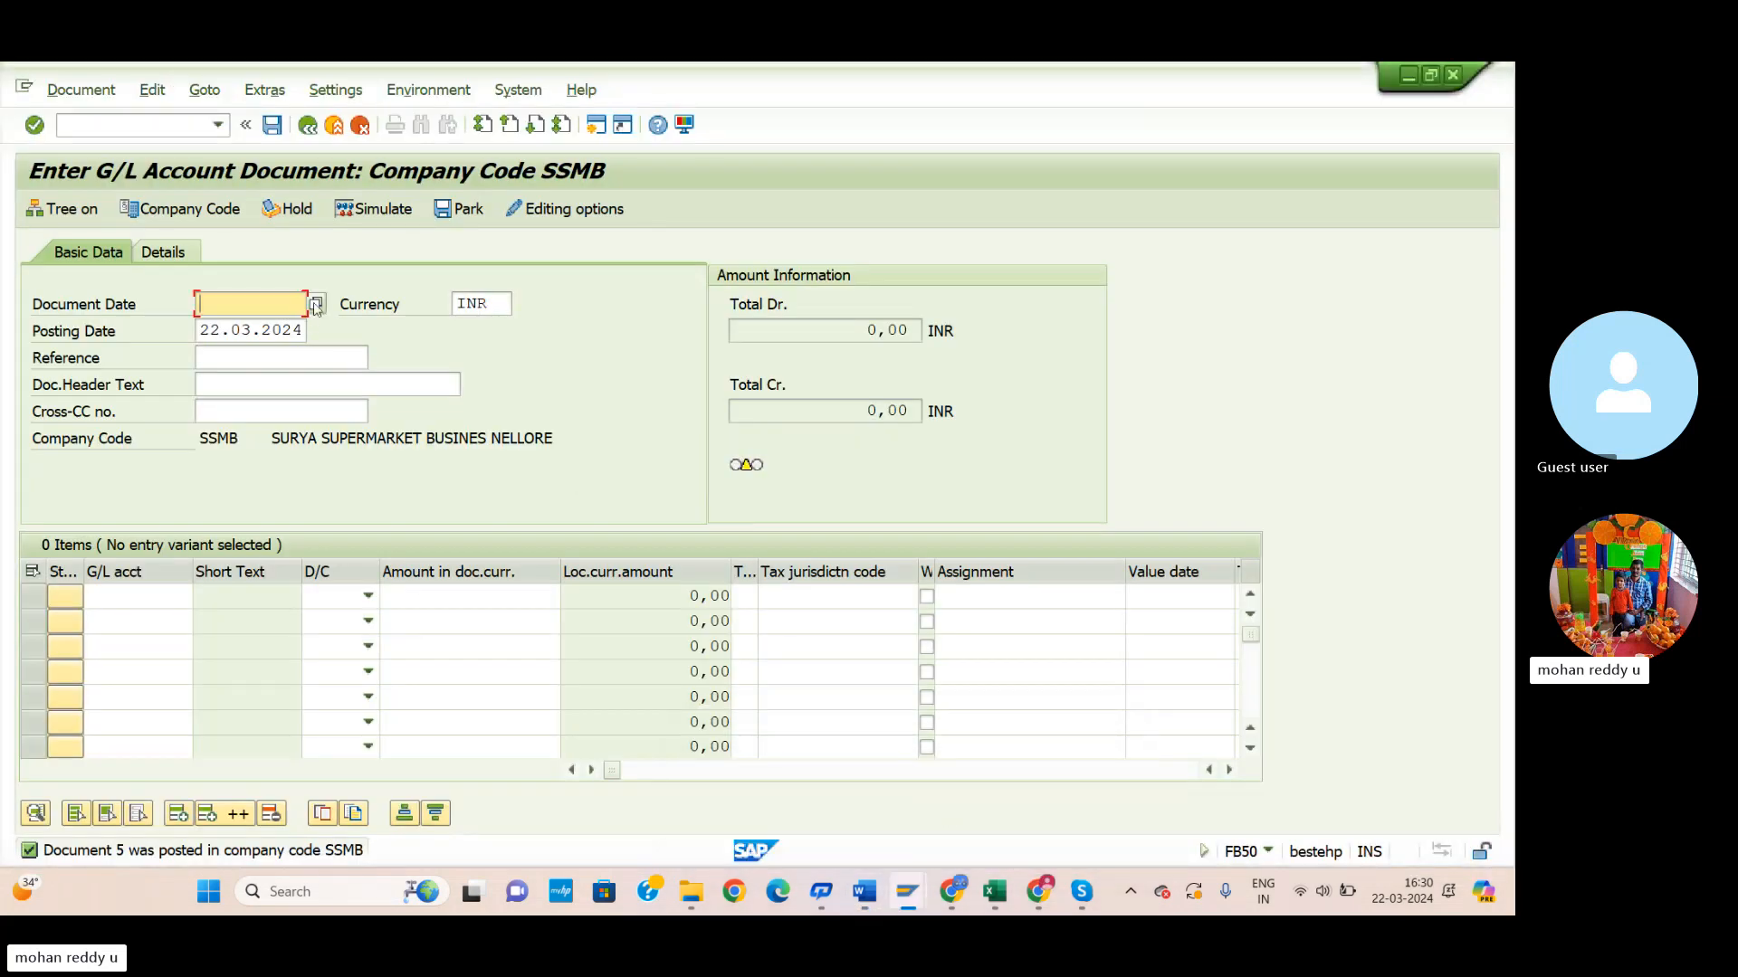
{"action": "left_click", "coordinate": [314, 306]}
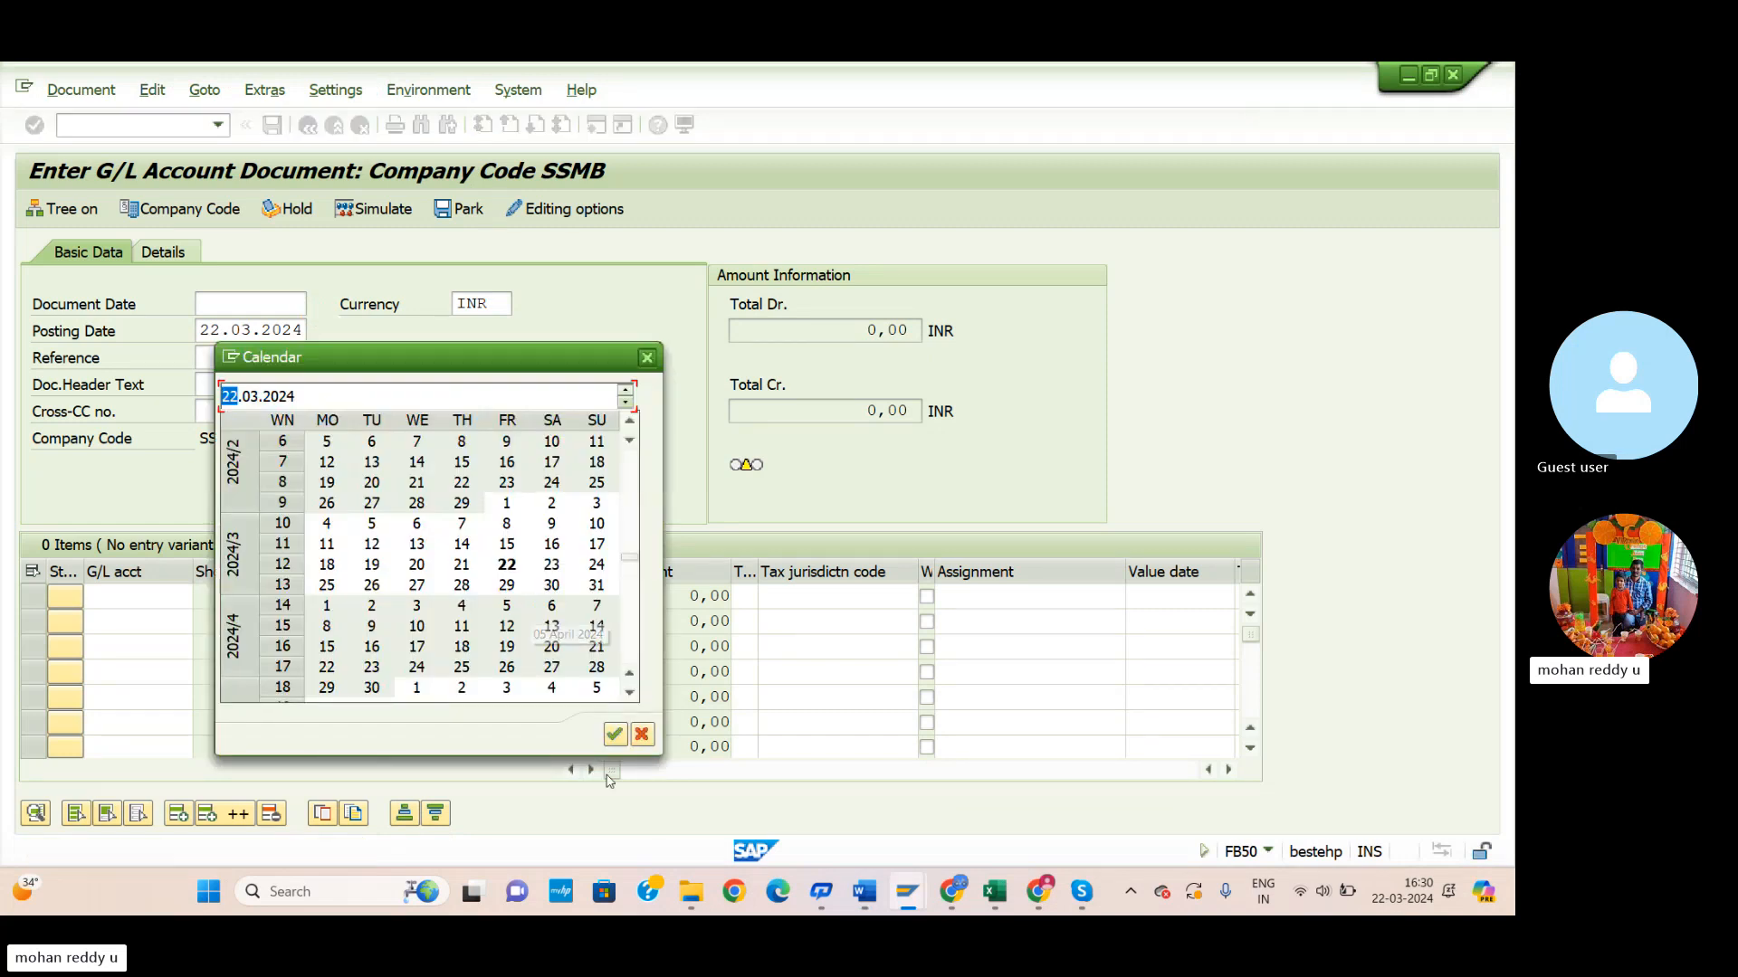
{"action": "left_click", "coordinate": [614, 734]}
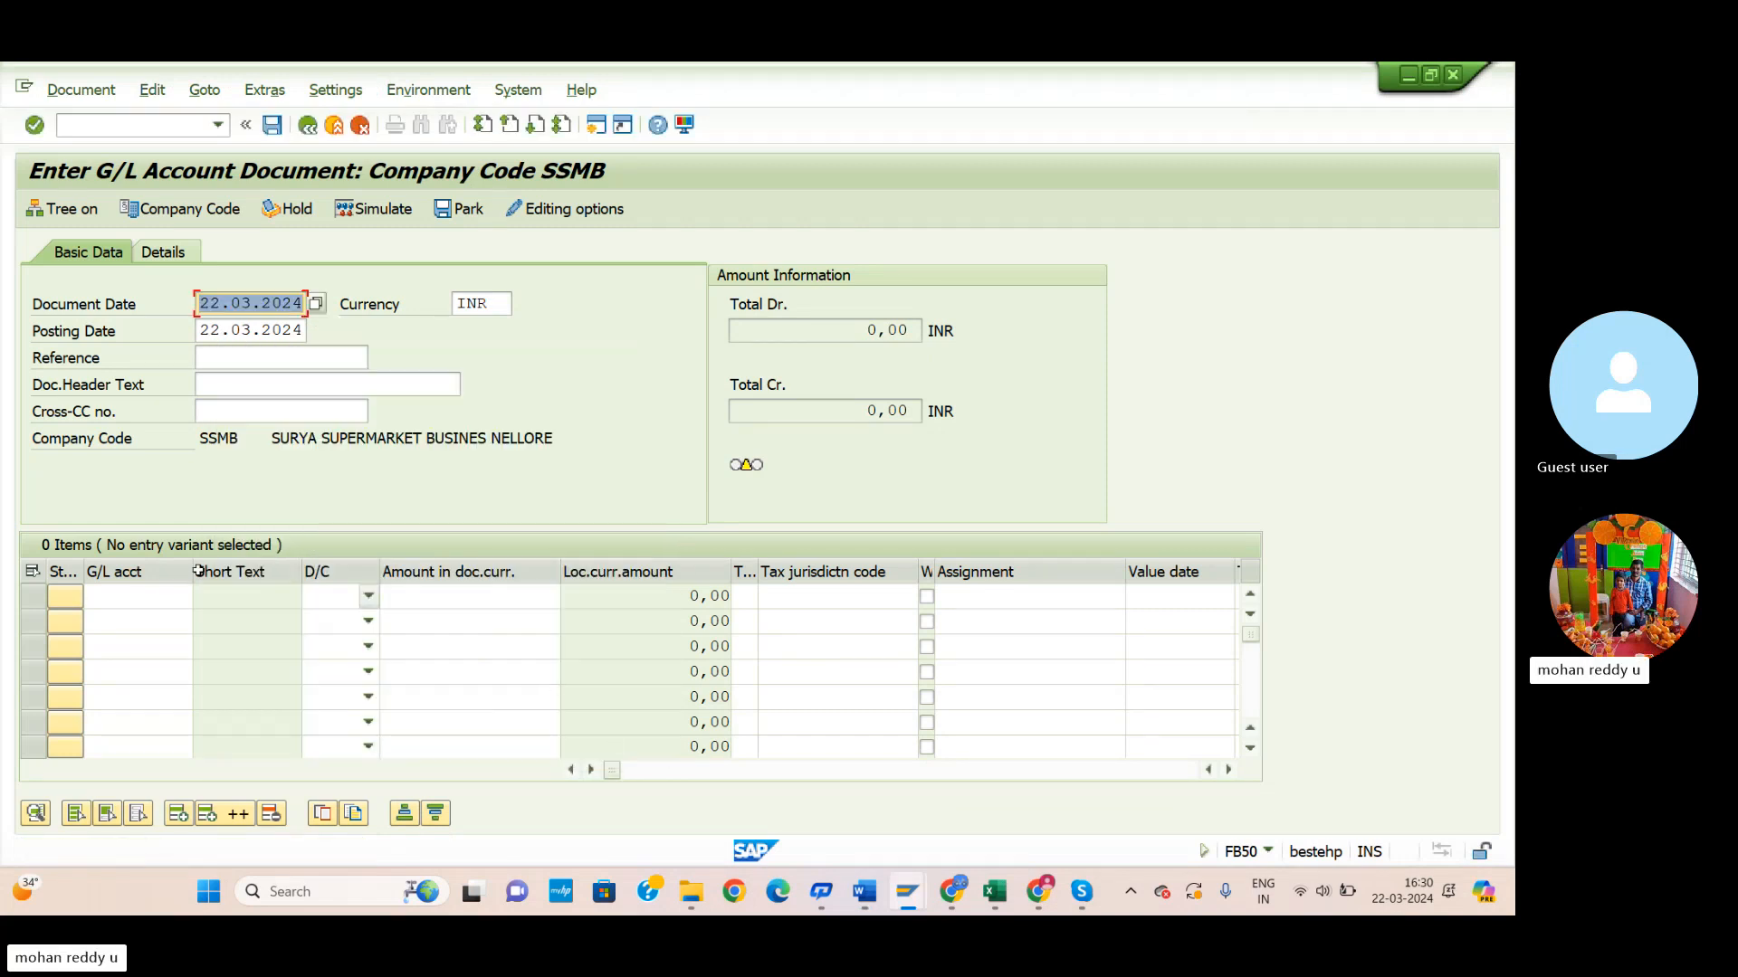
Look up company code SSMB's general ledger accounts and assign the salaries account to the first line item.
{"action": "left_click", "coordinate": [190, 598]}
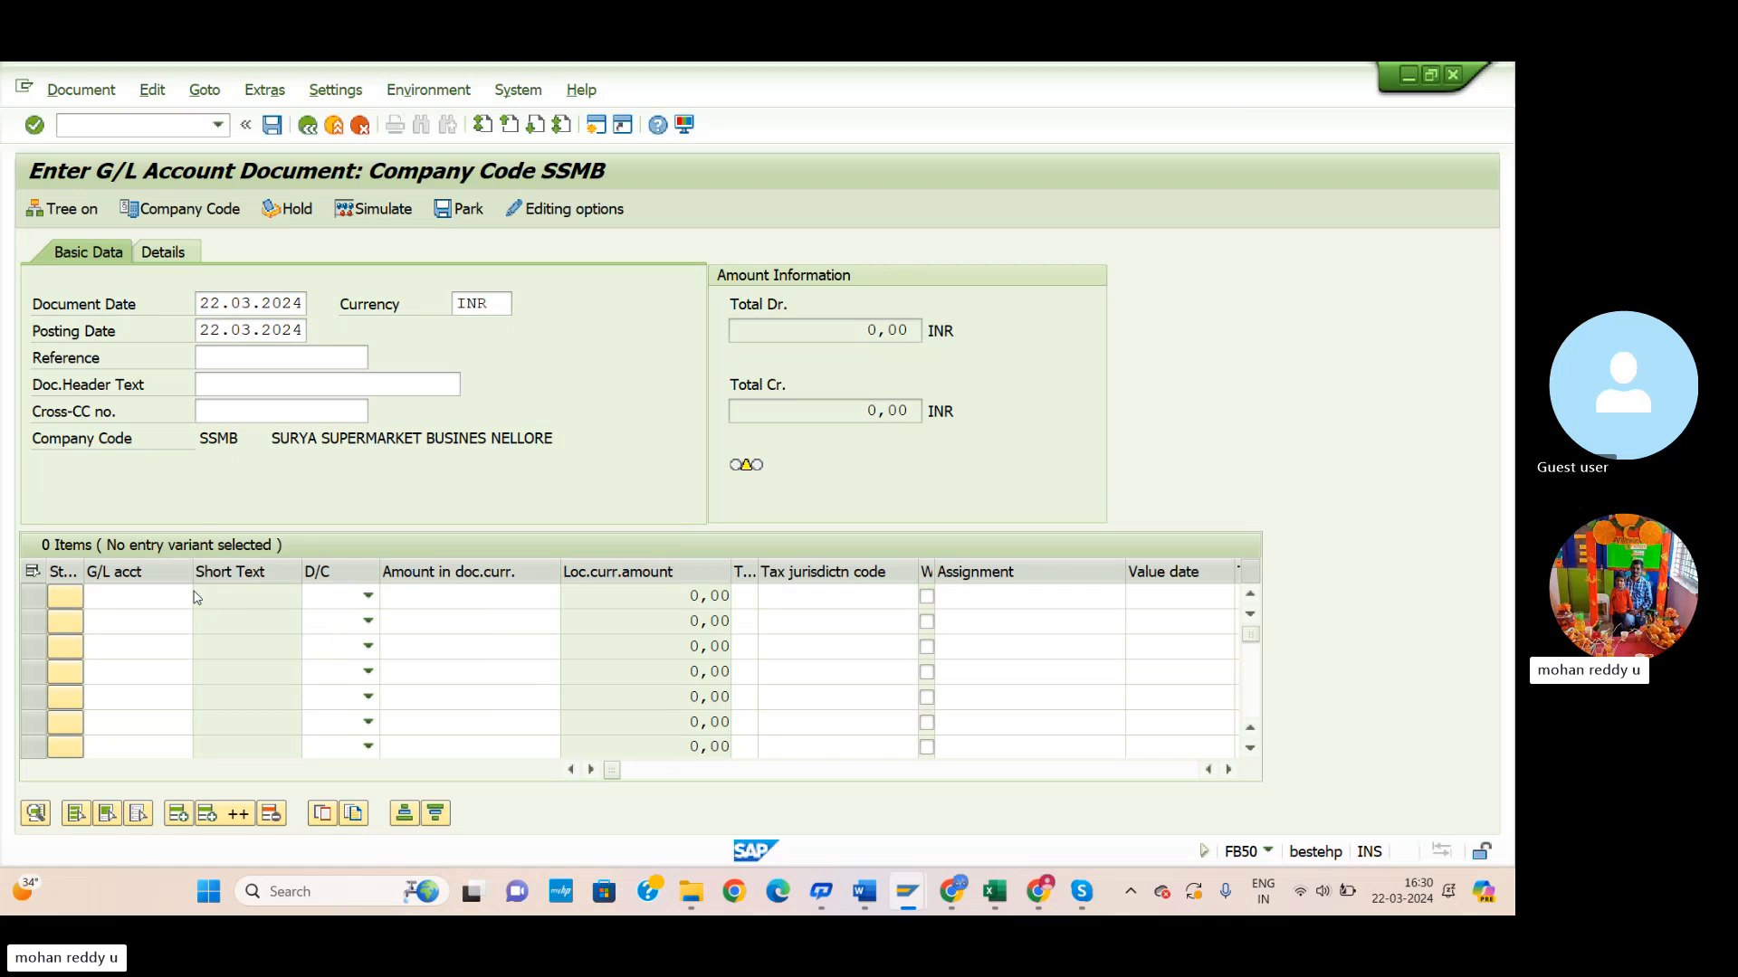
{"action": "left_click", "coordinate": [198, 596]}
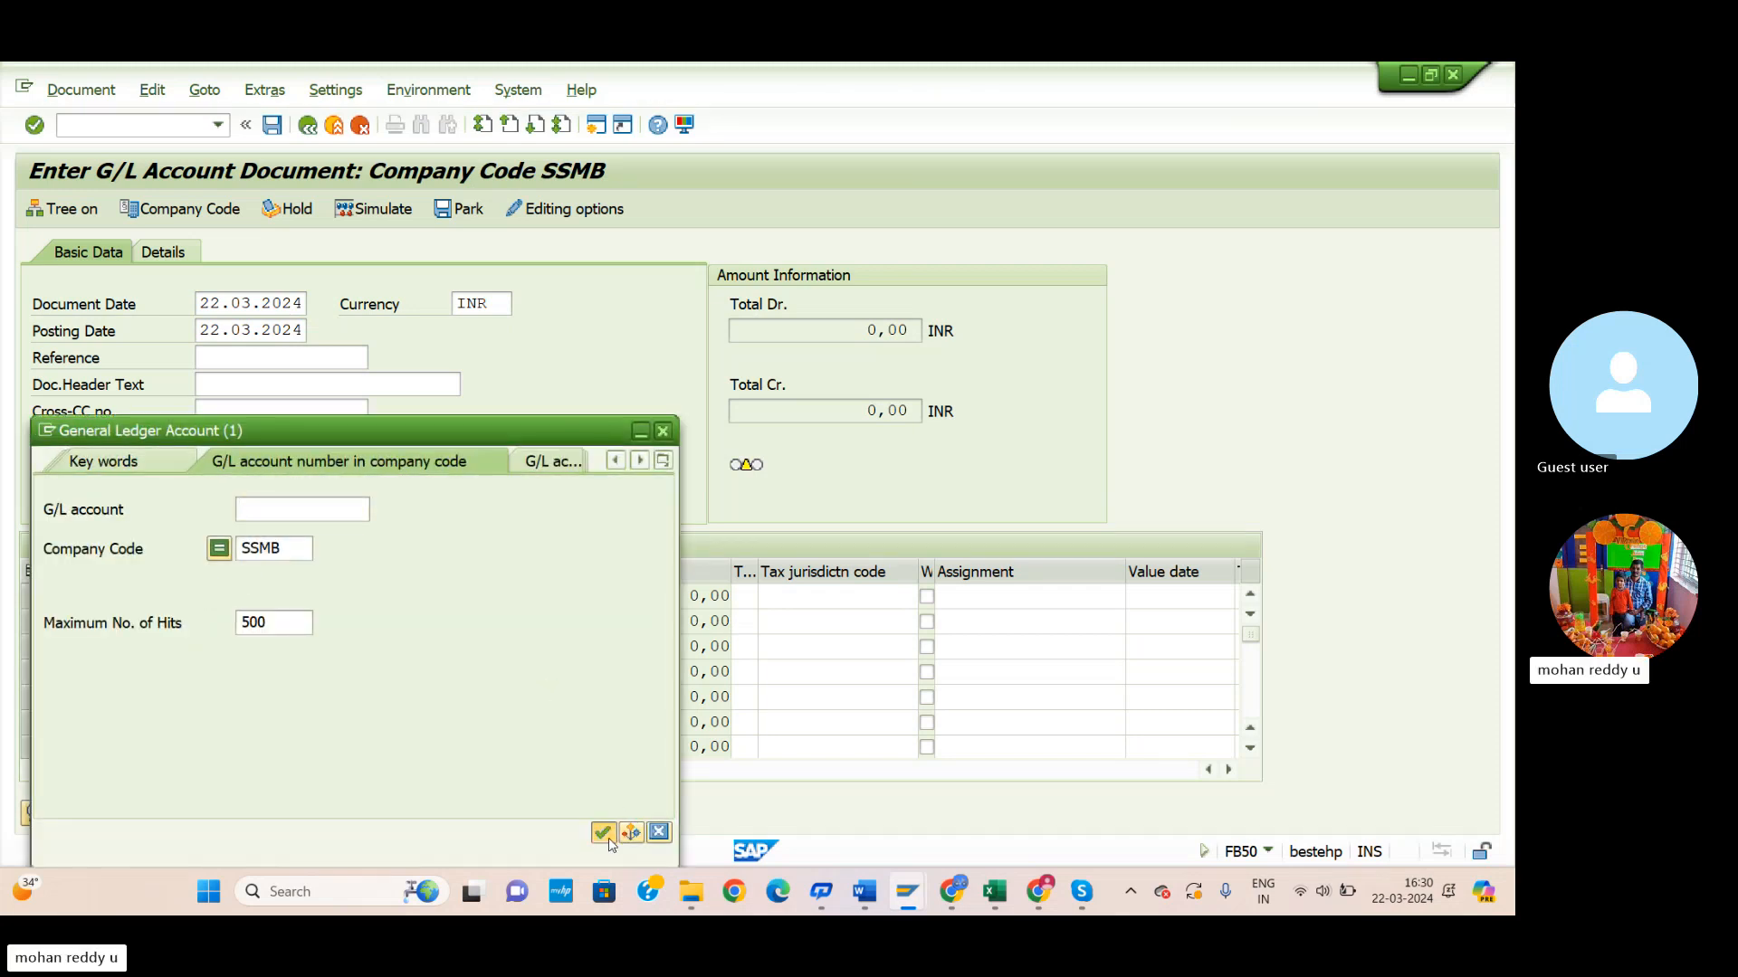
{"action": "left_click", "coordinate": [606, 836]}
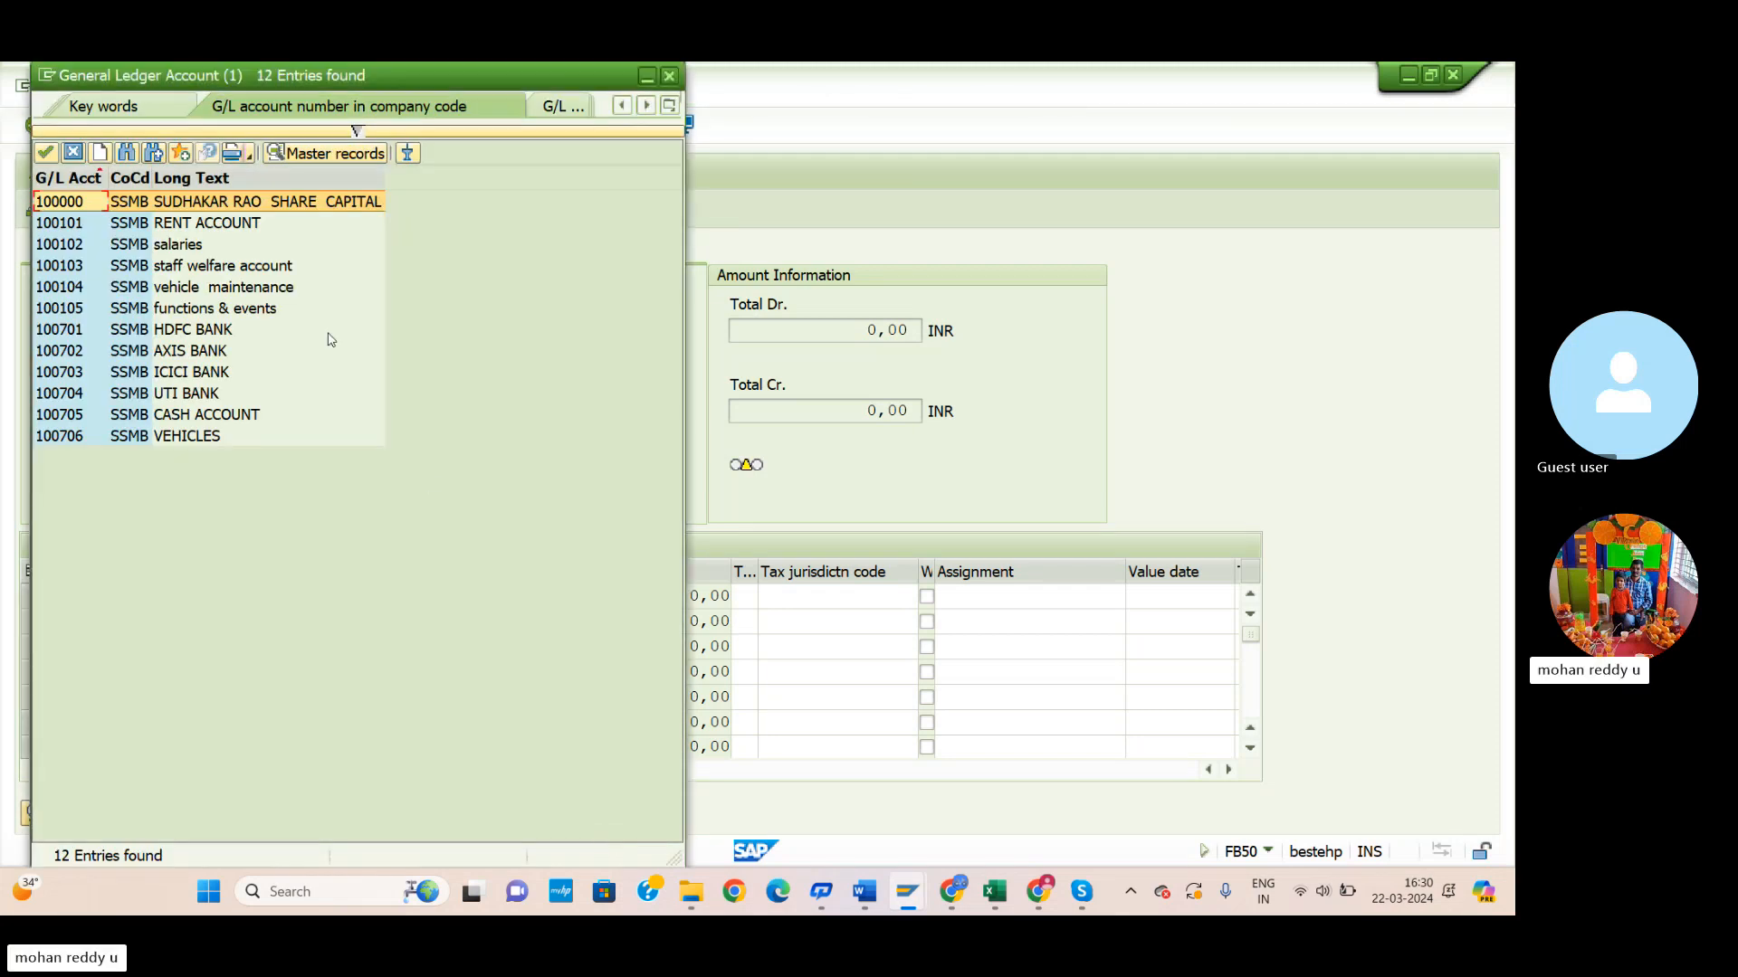
{"action": "left_click", "coordinate": [145, 251]}
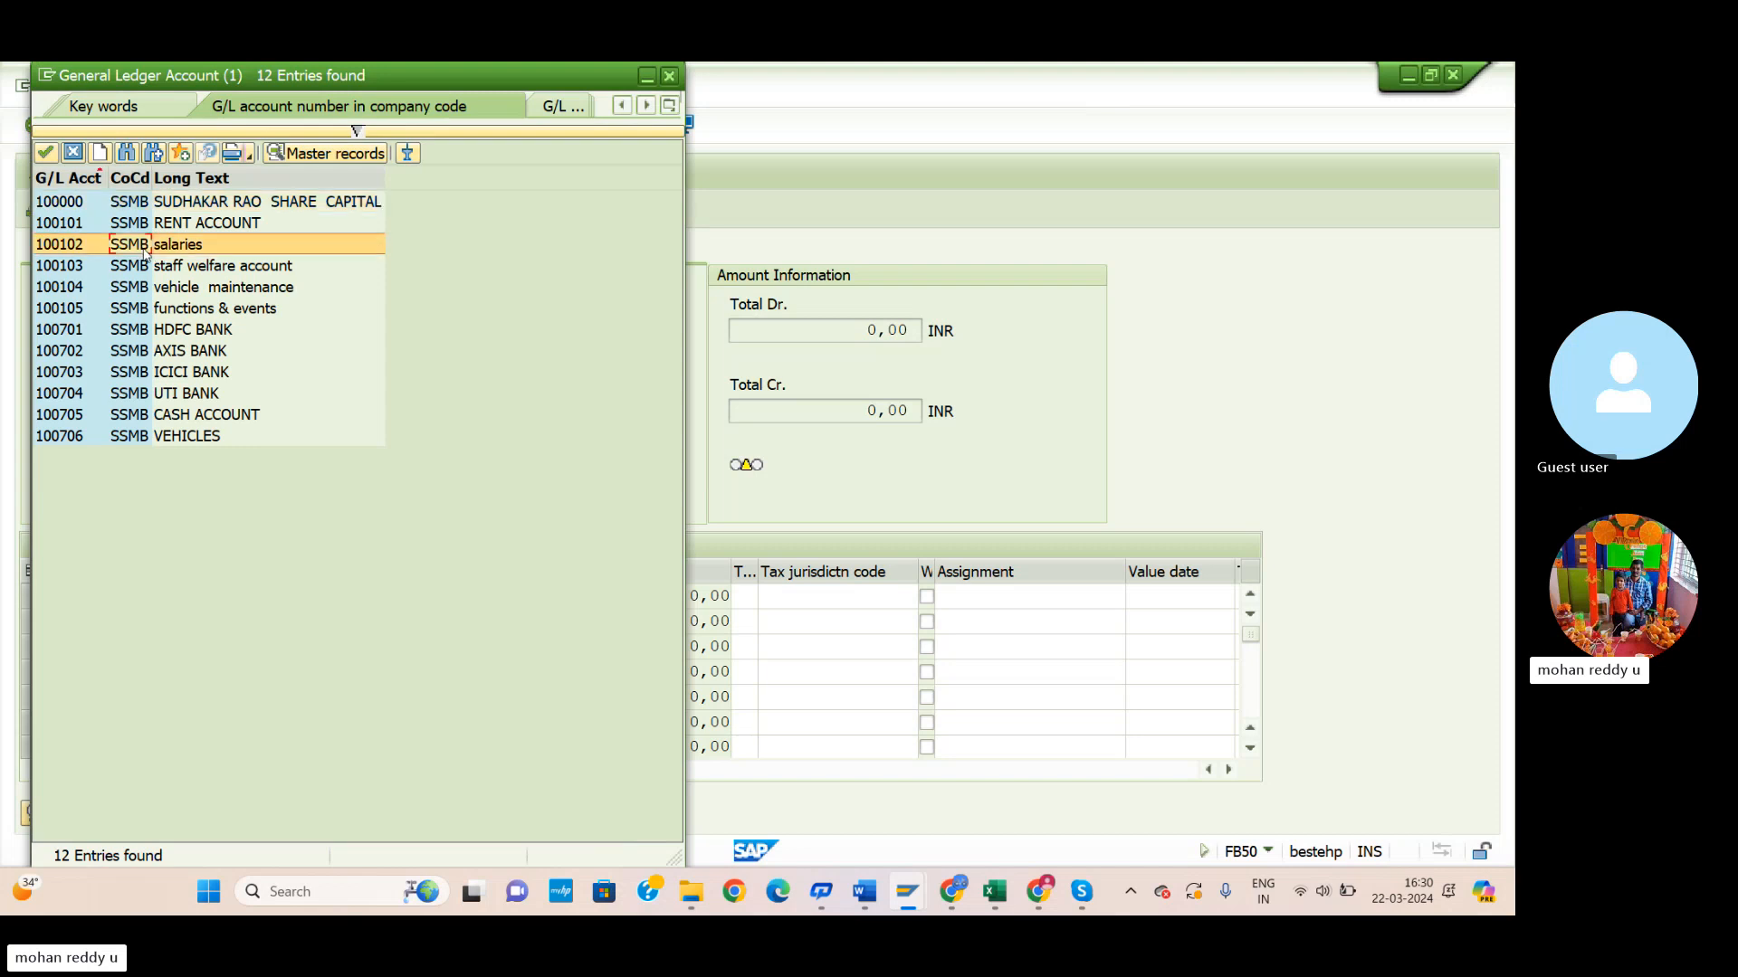
{"action": "left_click", "coordinate": [41, 152]}
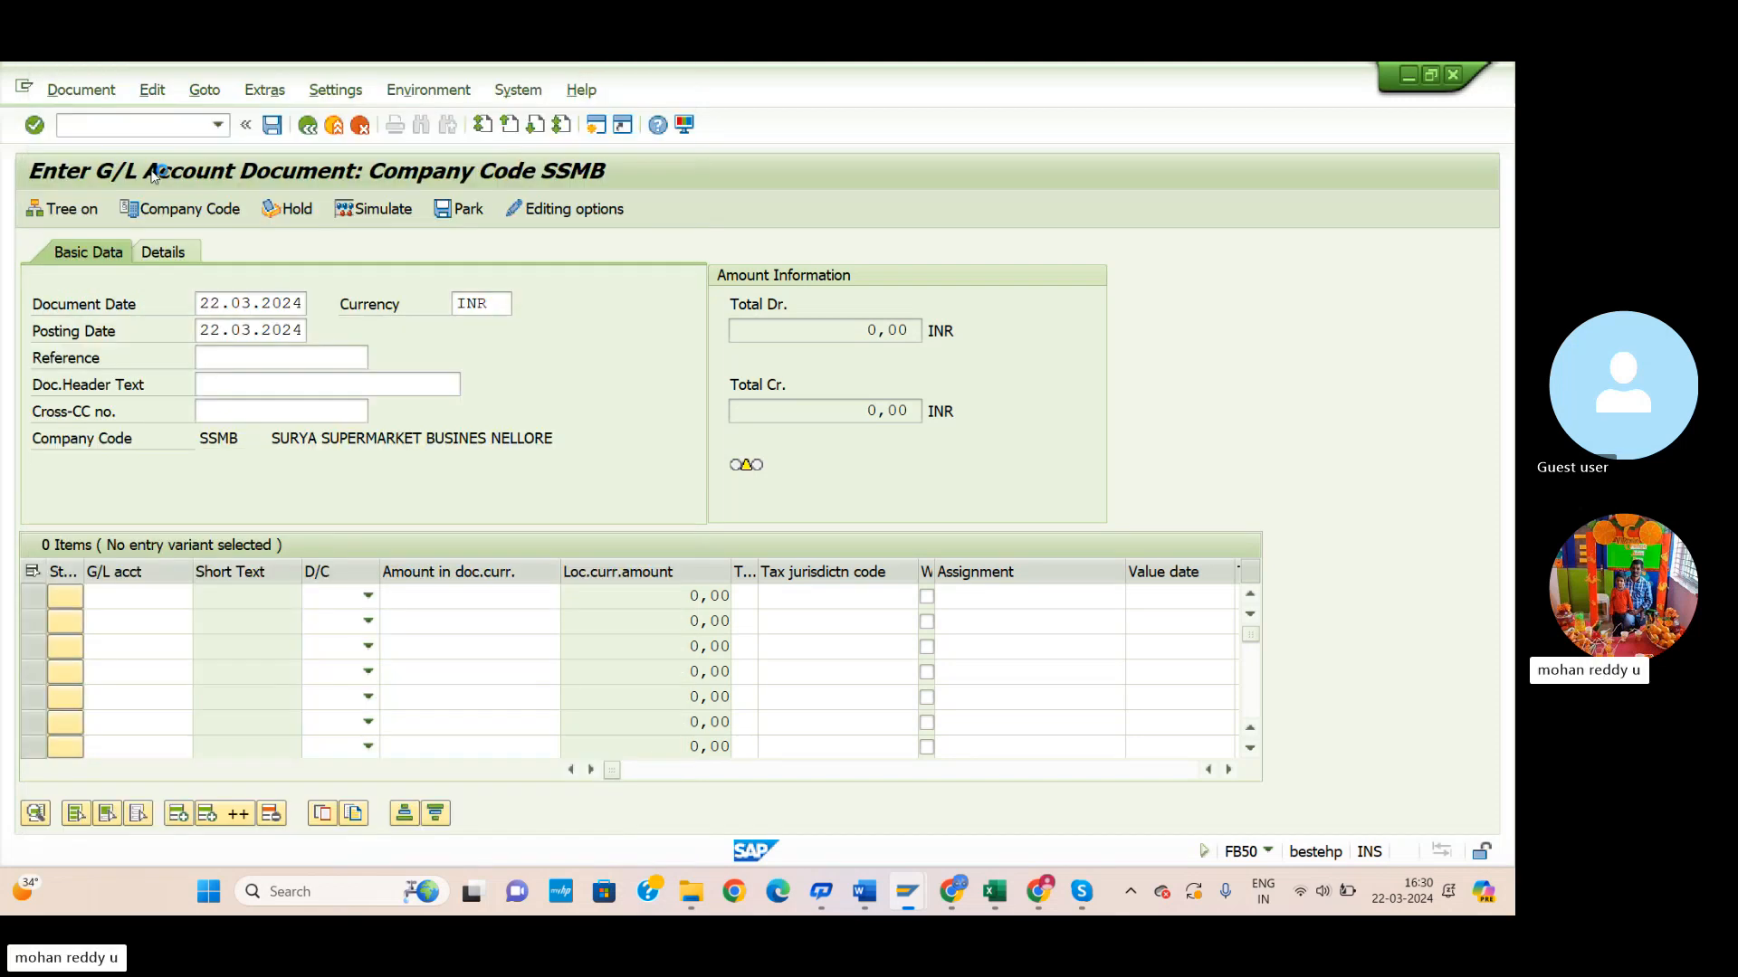
Make the first line item, the salaries account, a Debit with an amount of 20000 as in the Word document's entry 3.
{"action": "left_click", "coordinate": [367, 596]}
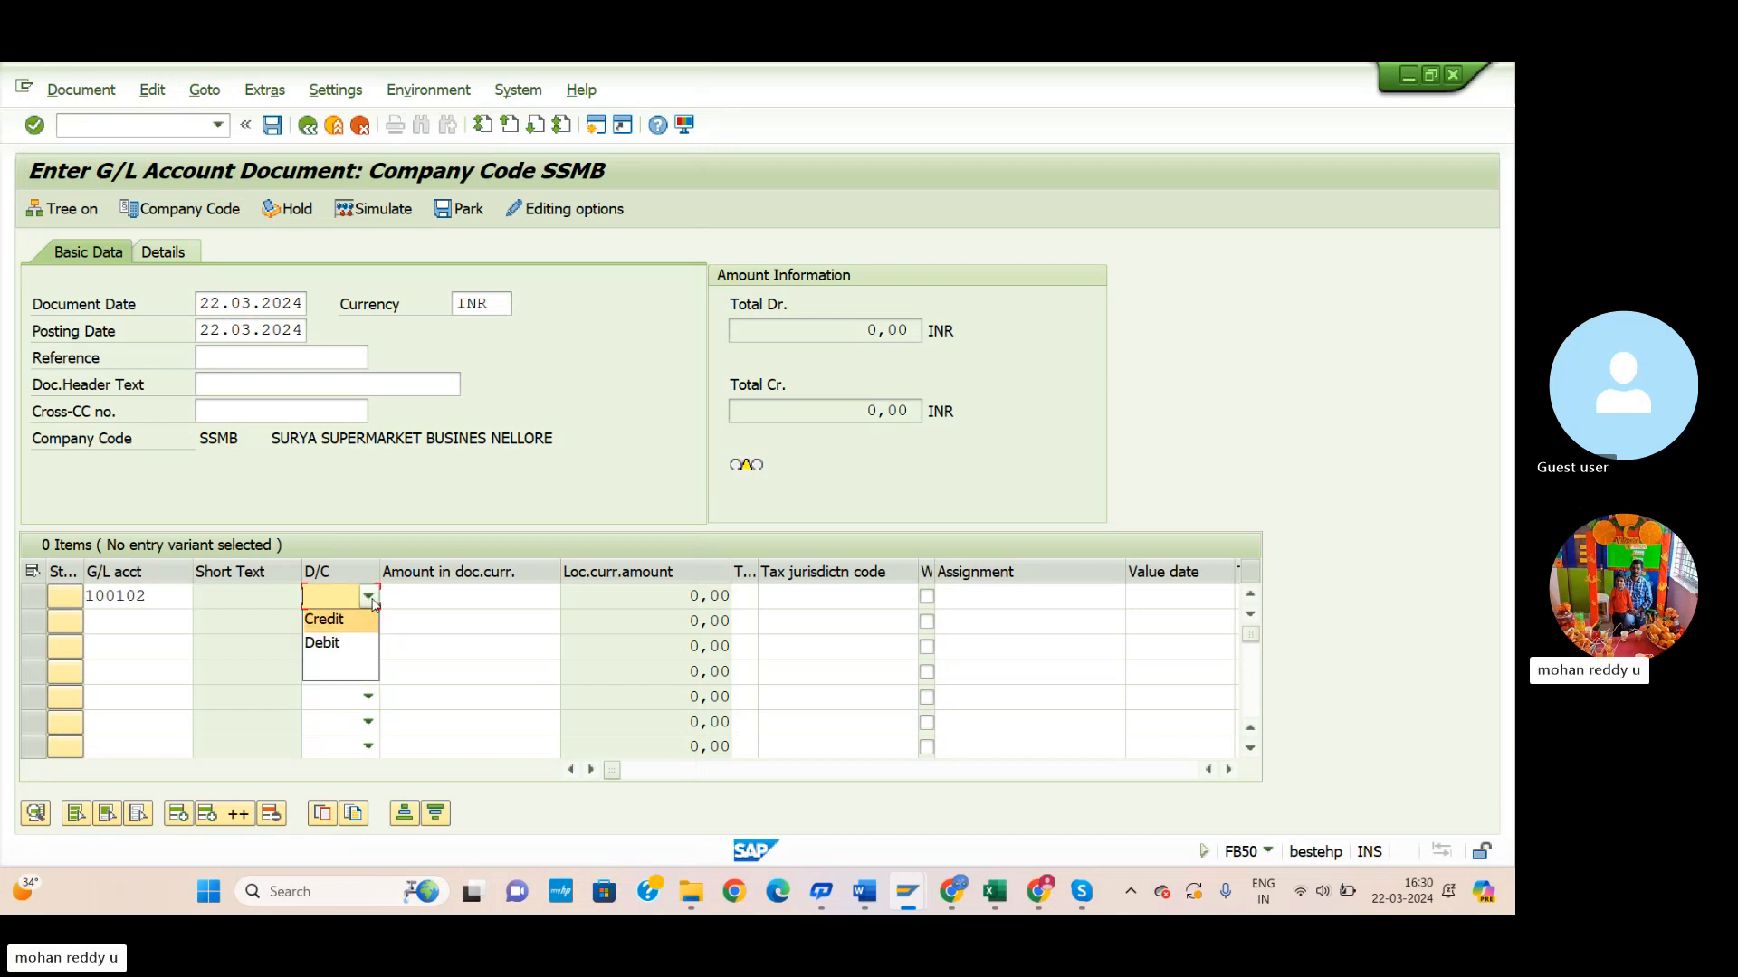
{"action": "left_click", "coordinate": [445, 598]}
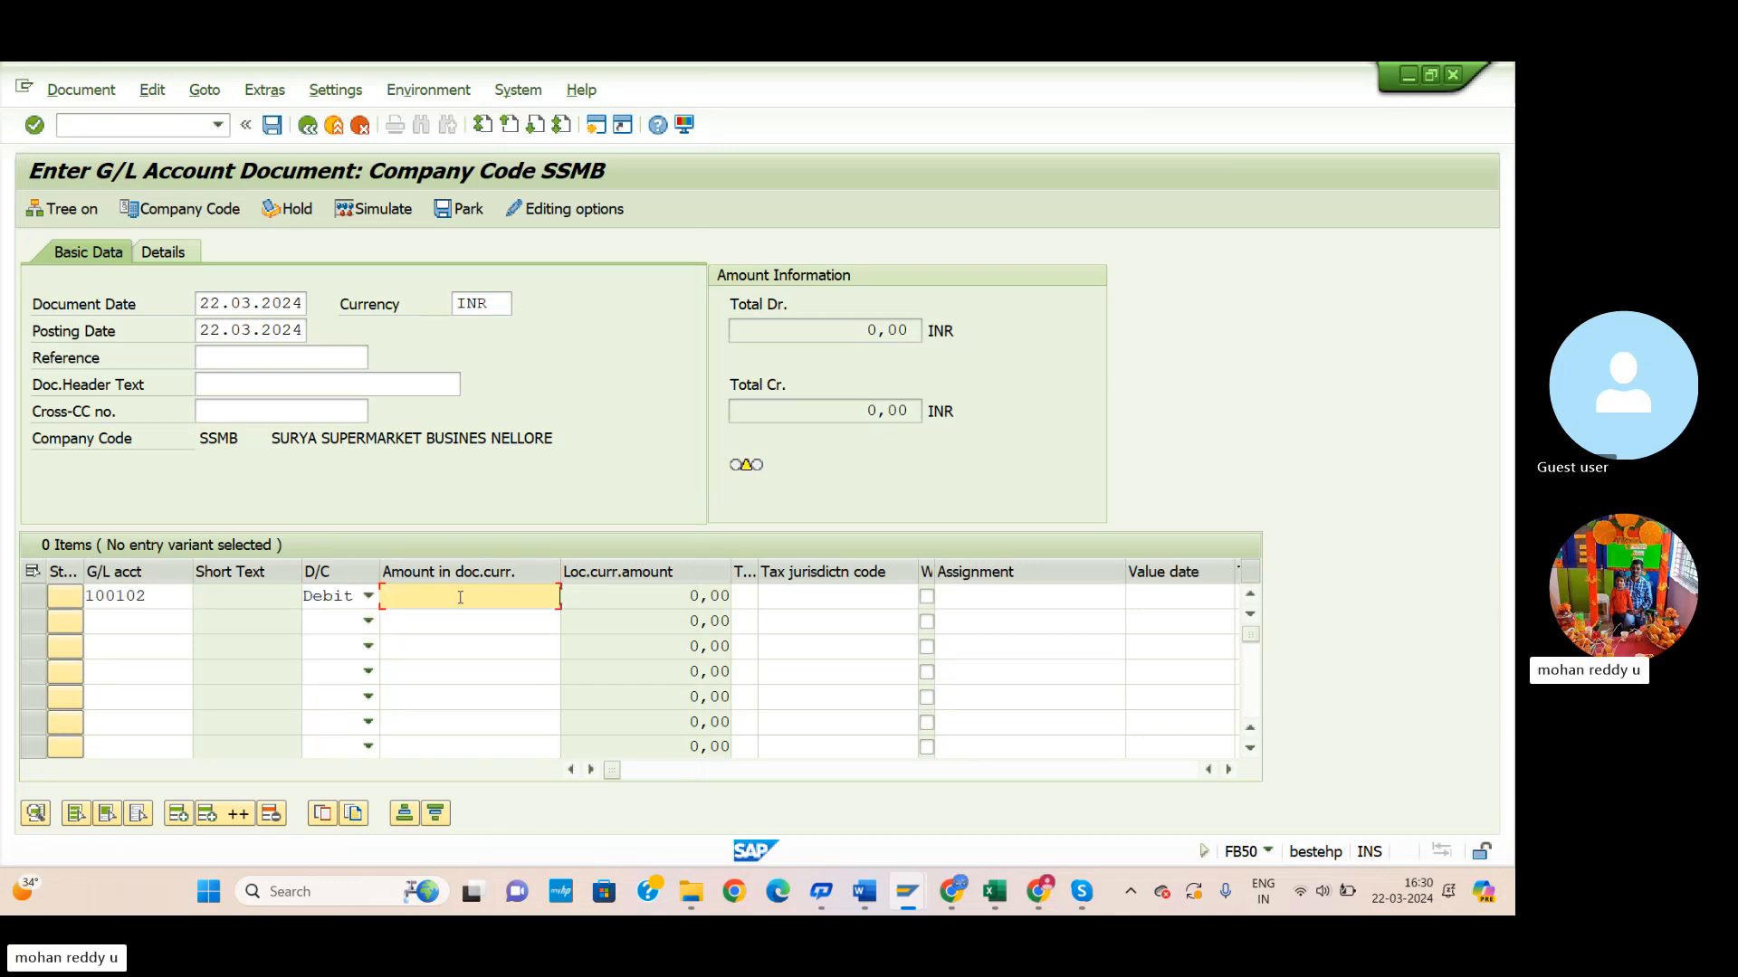
{"action": "key", "text": "alt+Tab"}
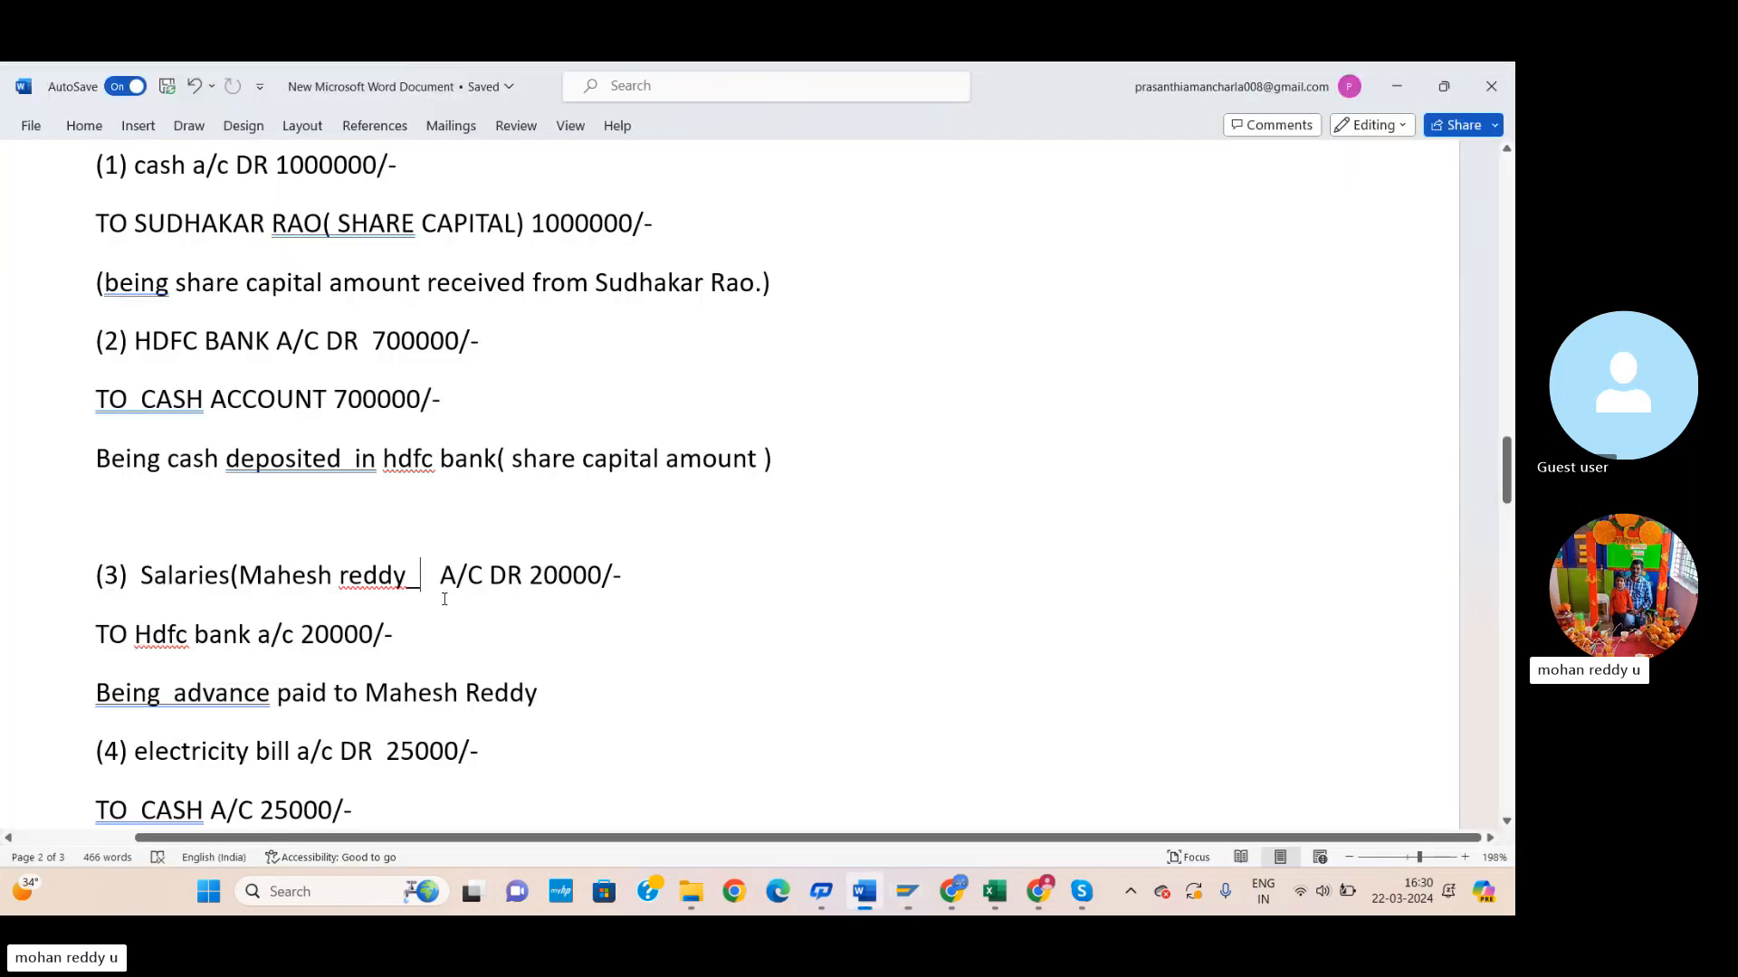
{"action": "key", "text": "alt+Tab"}
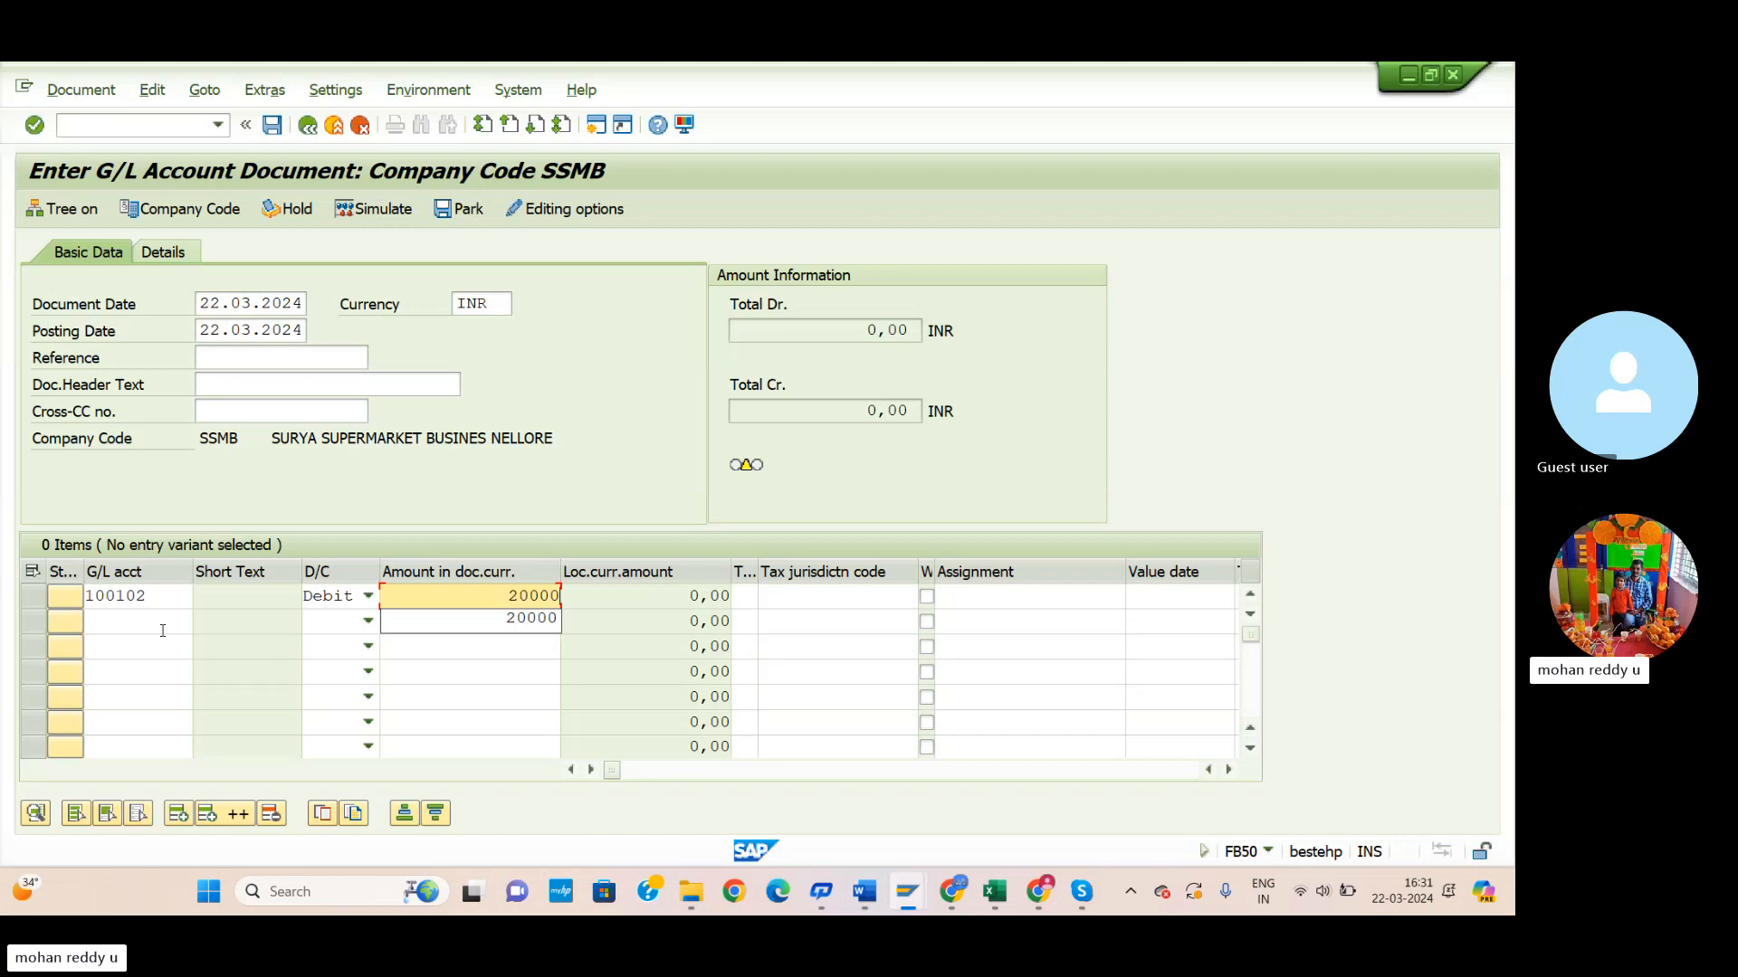
Check entry 3's credit account in the Word document and assign G/L account 100701, HDFC BANK, to the second line item in SAP.
{"action": "left_click", "coordinate": [136, 621]}
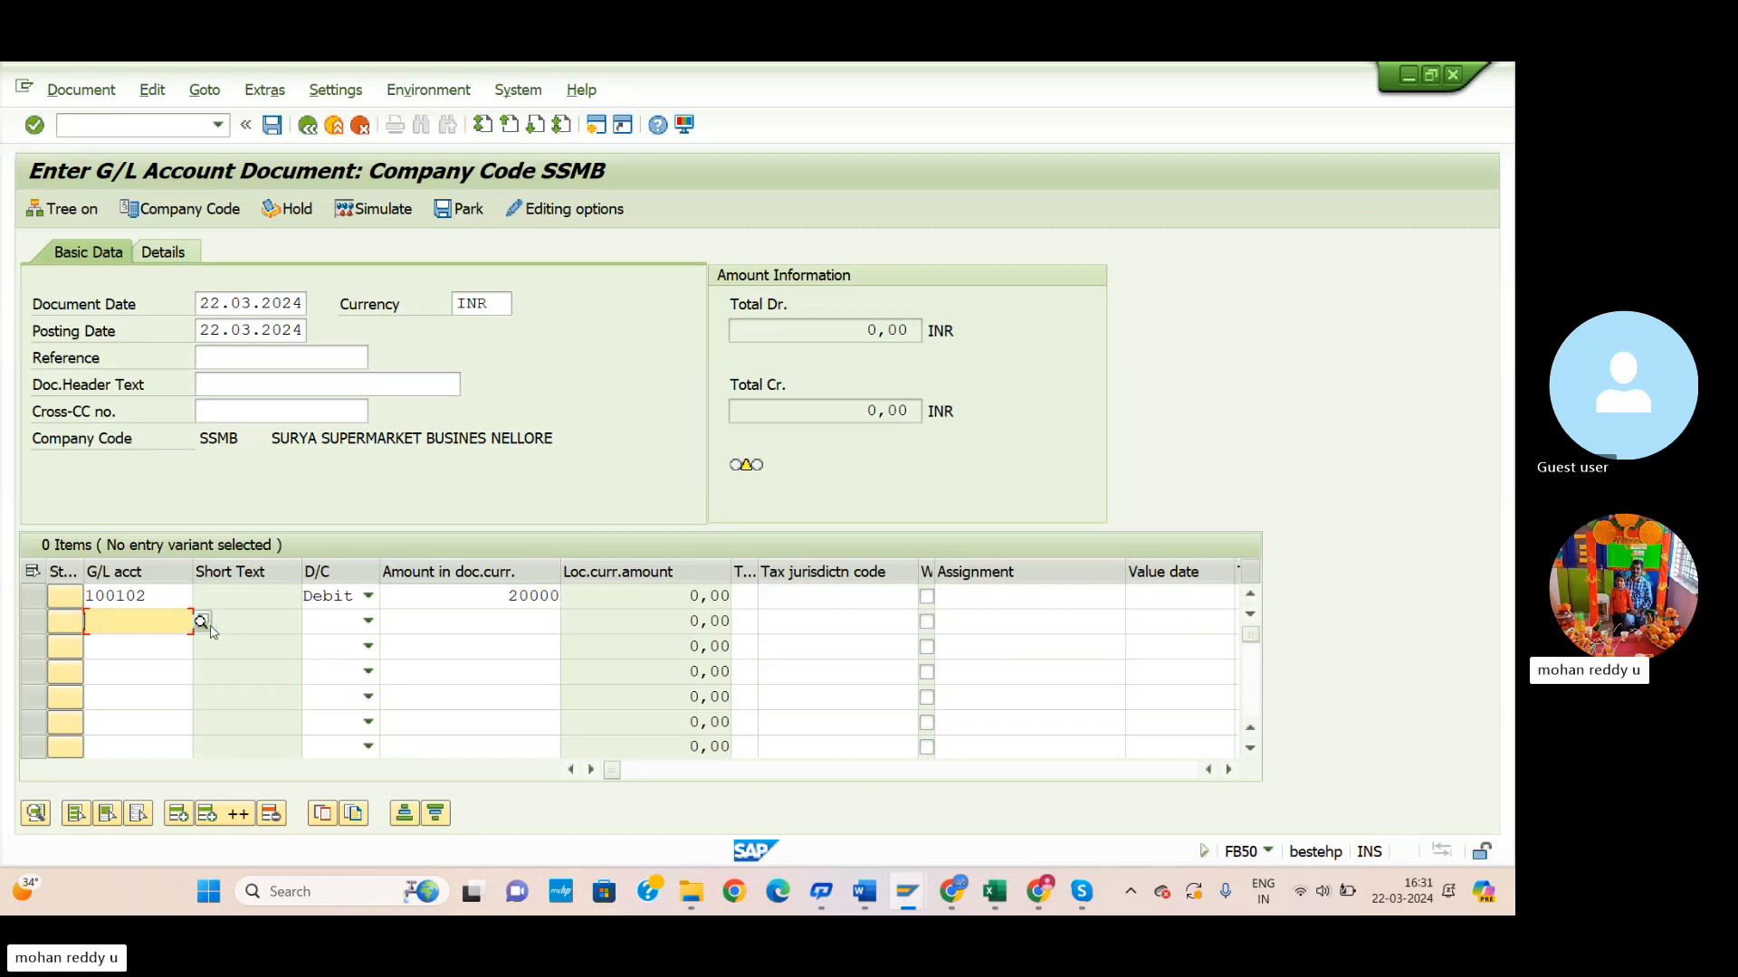
{"action": "key", "text": "alt+Tab"}
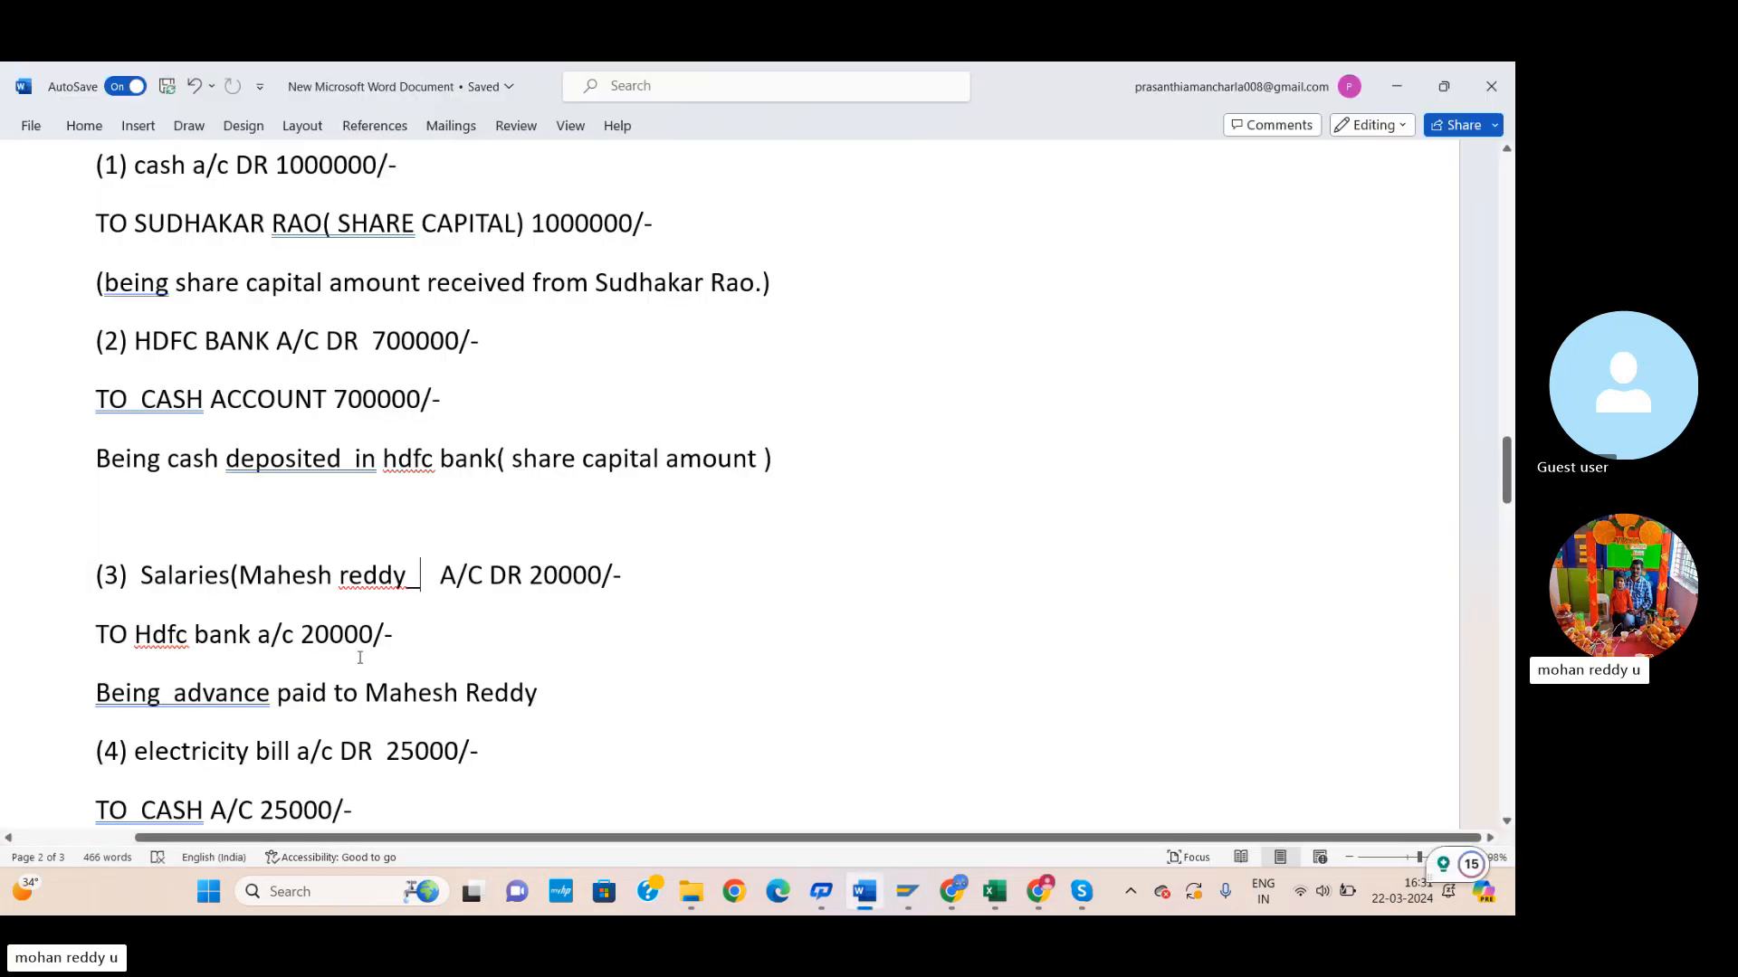
{"action": "key", "text": "alt+Tab"}
{"action": "left_click", "coordinate": [202, 622]}
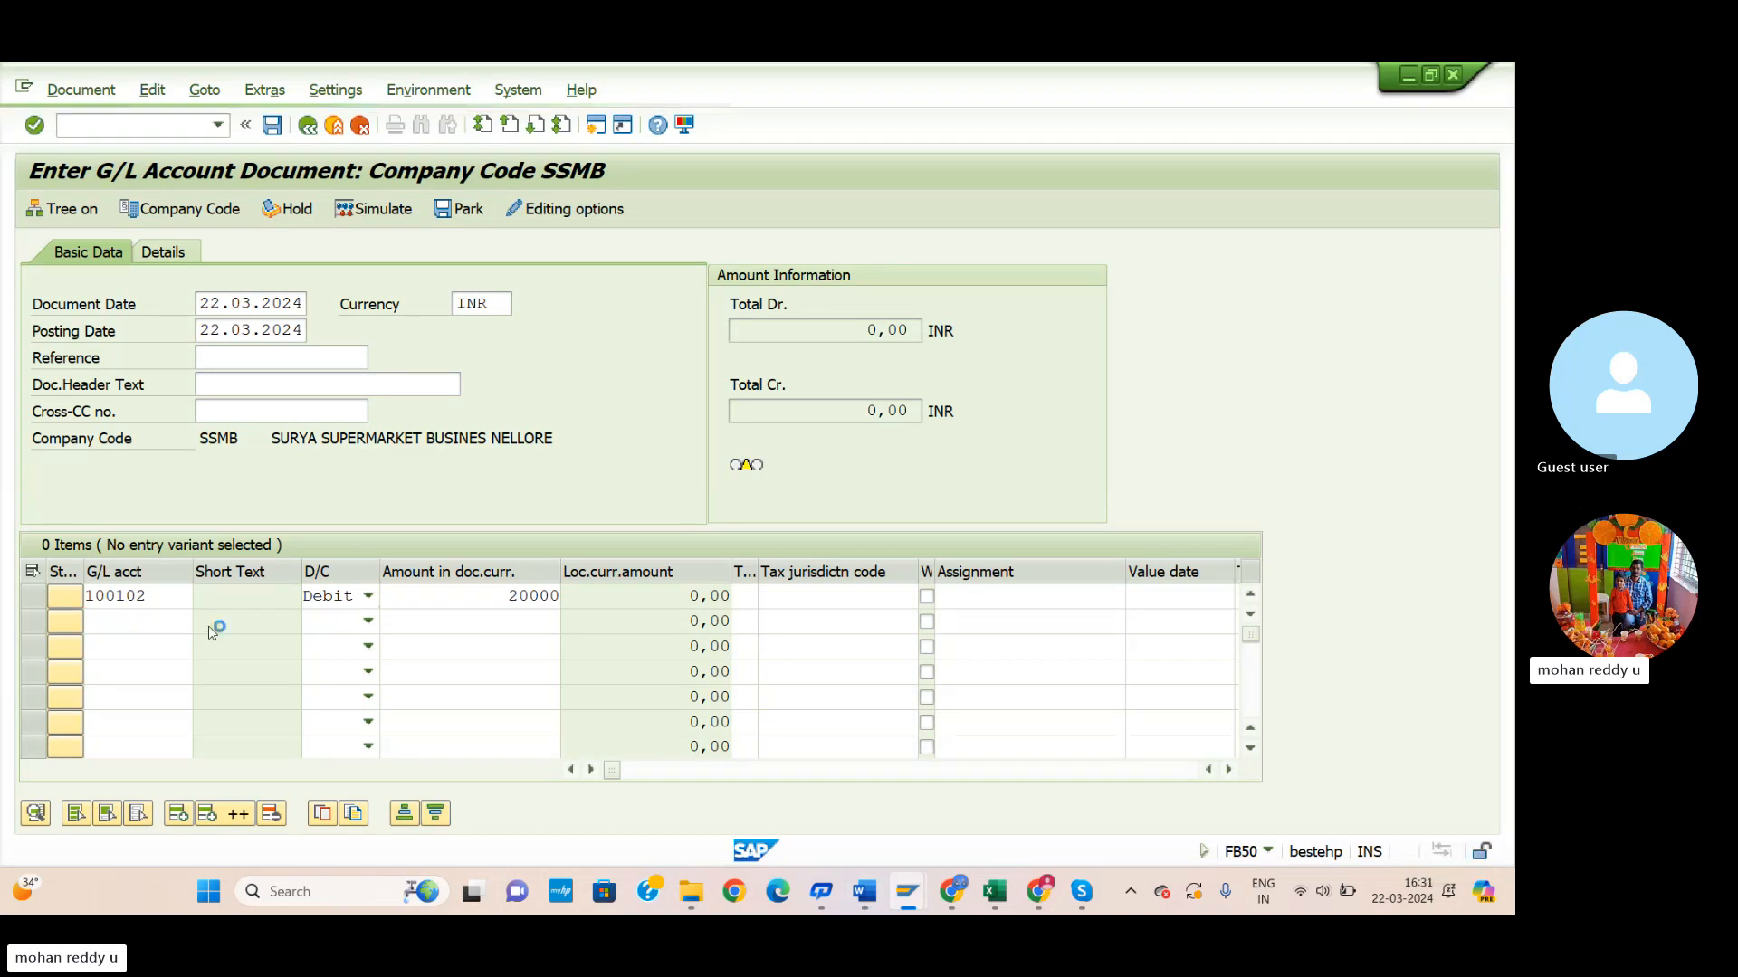
{"action": "left_click", "coordinate": [615, 838]}
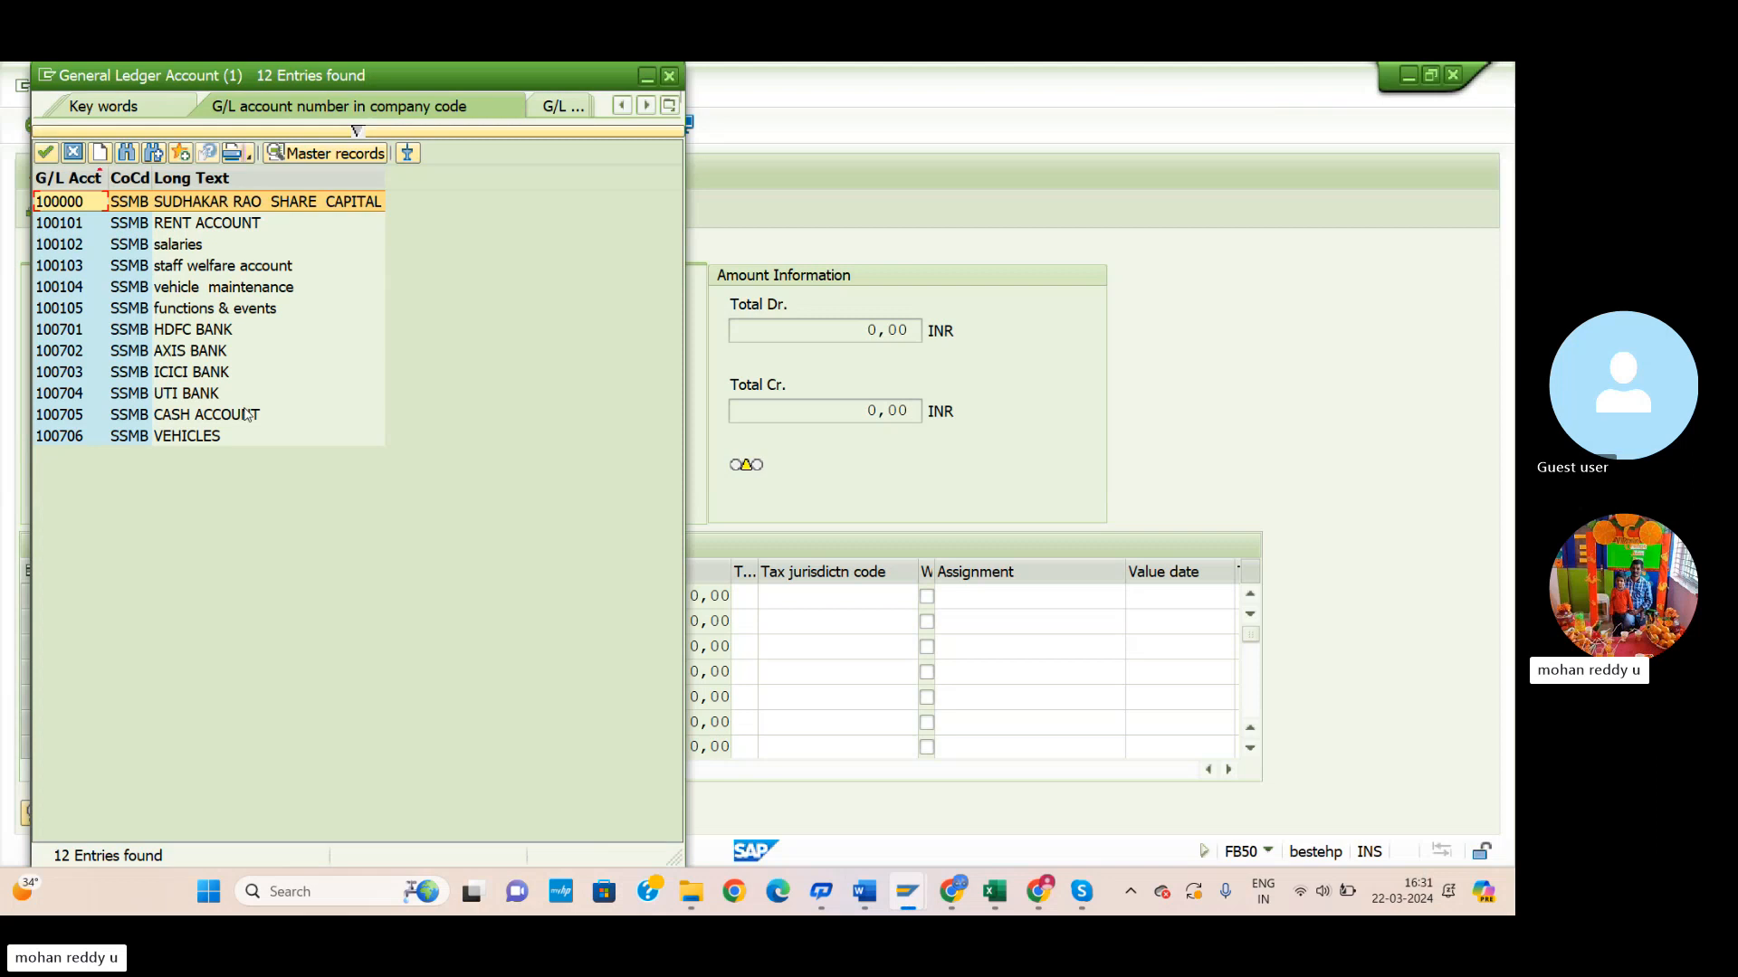
{"action": "left_click", "coordinate": [183, 332]}
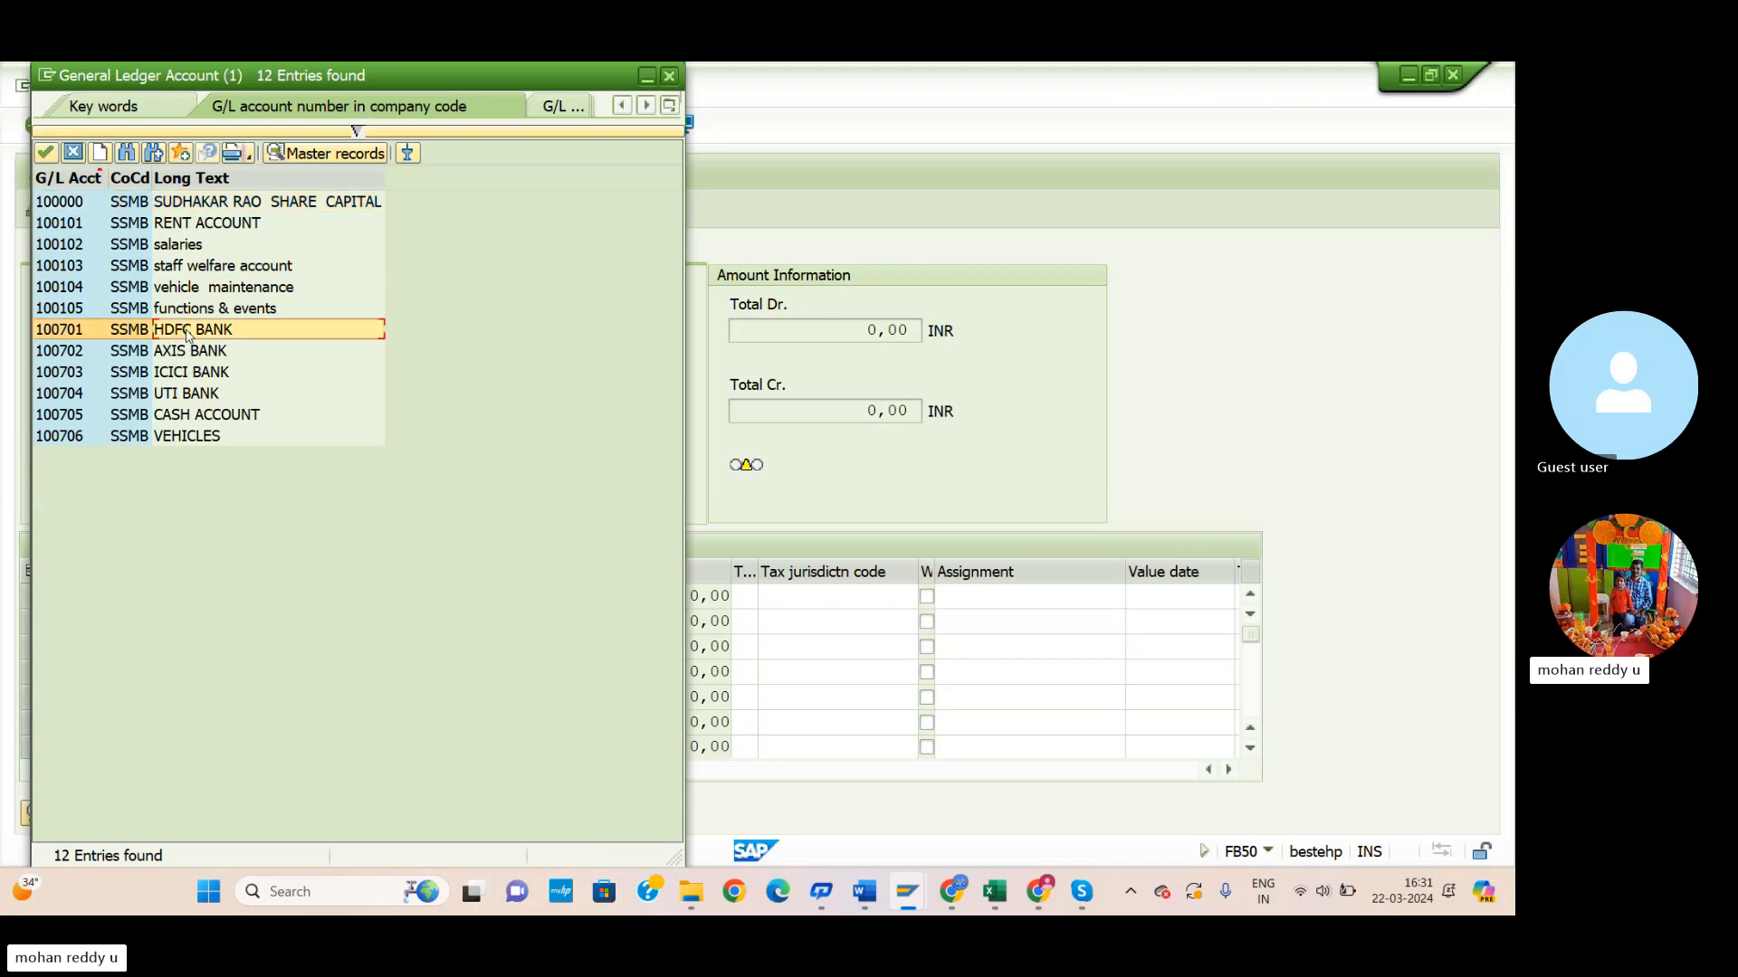
{"action": "left_click", "coordinate": [45, 152]}
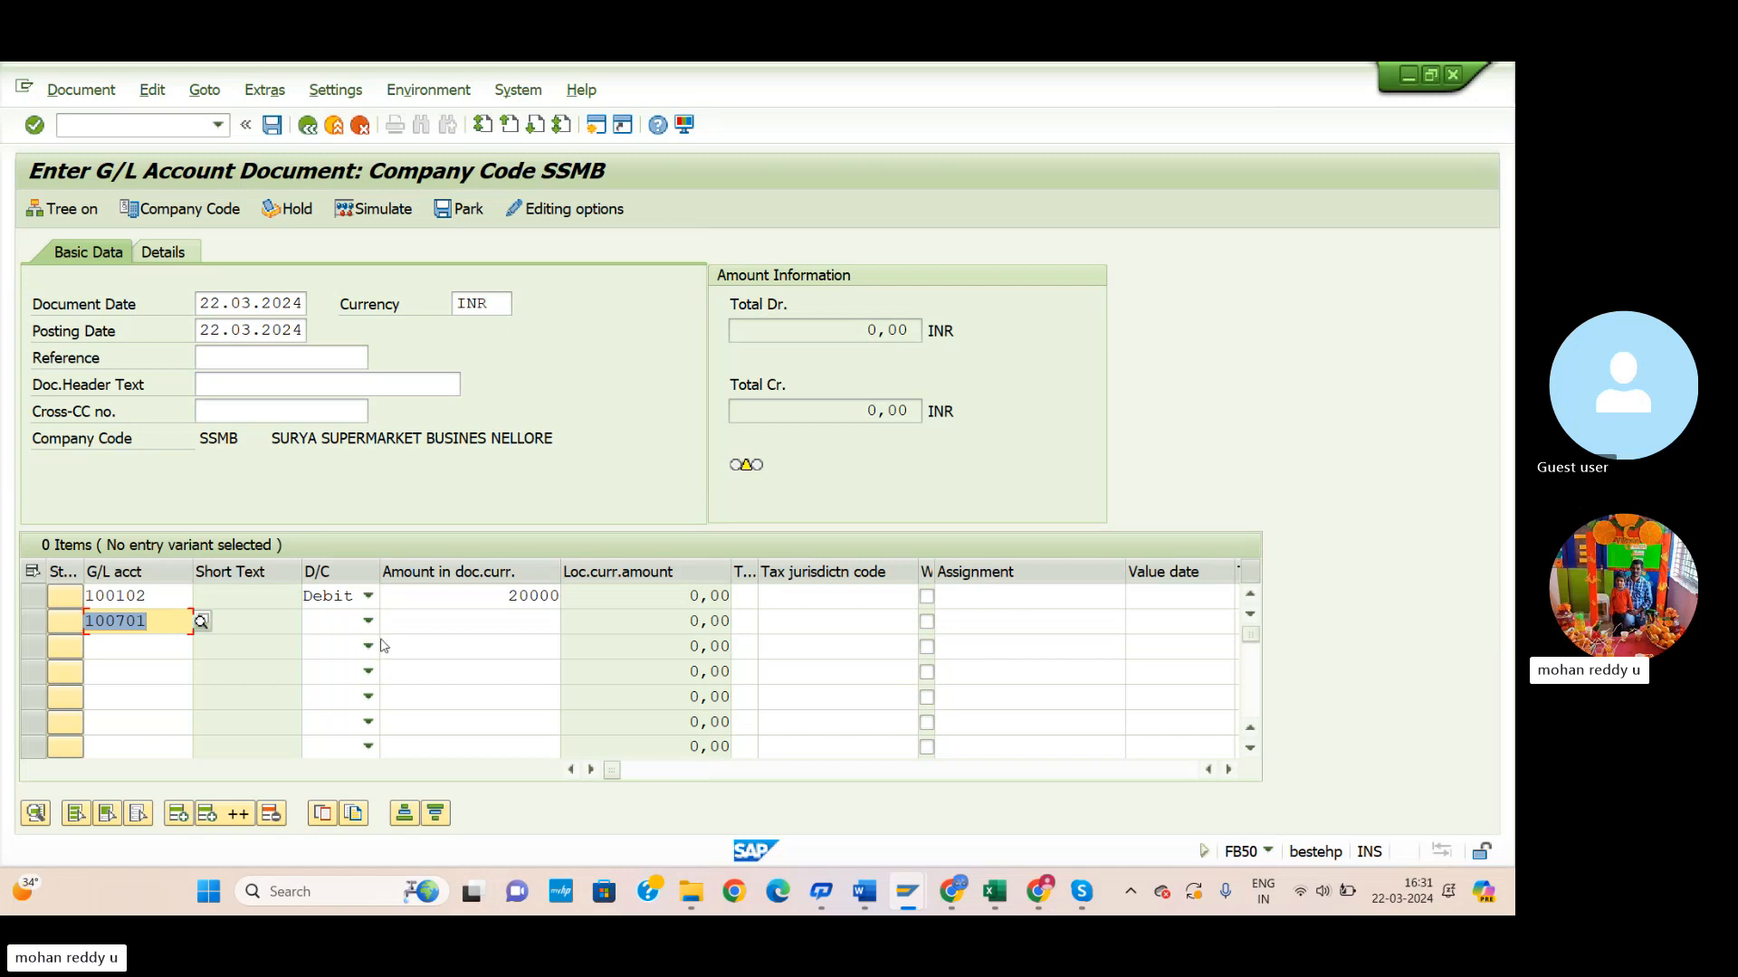
Make the HDFC Bank line item a Credit with an amount of 20000 and validate the entries.
{"action": "left_click", "coordinate": [368, 621]}
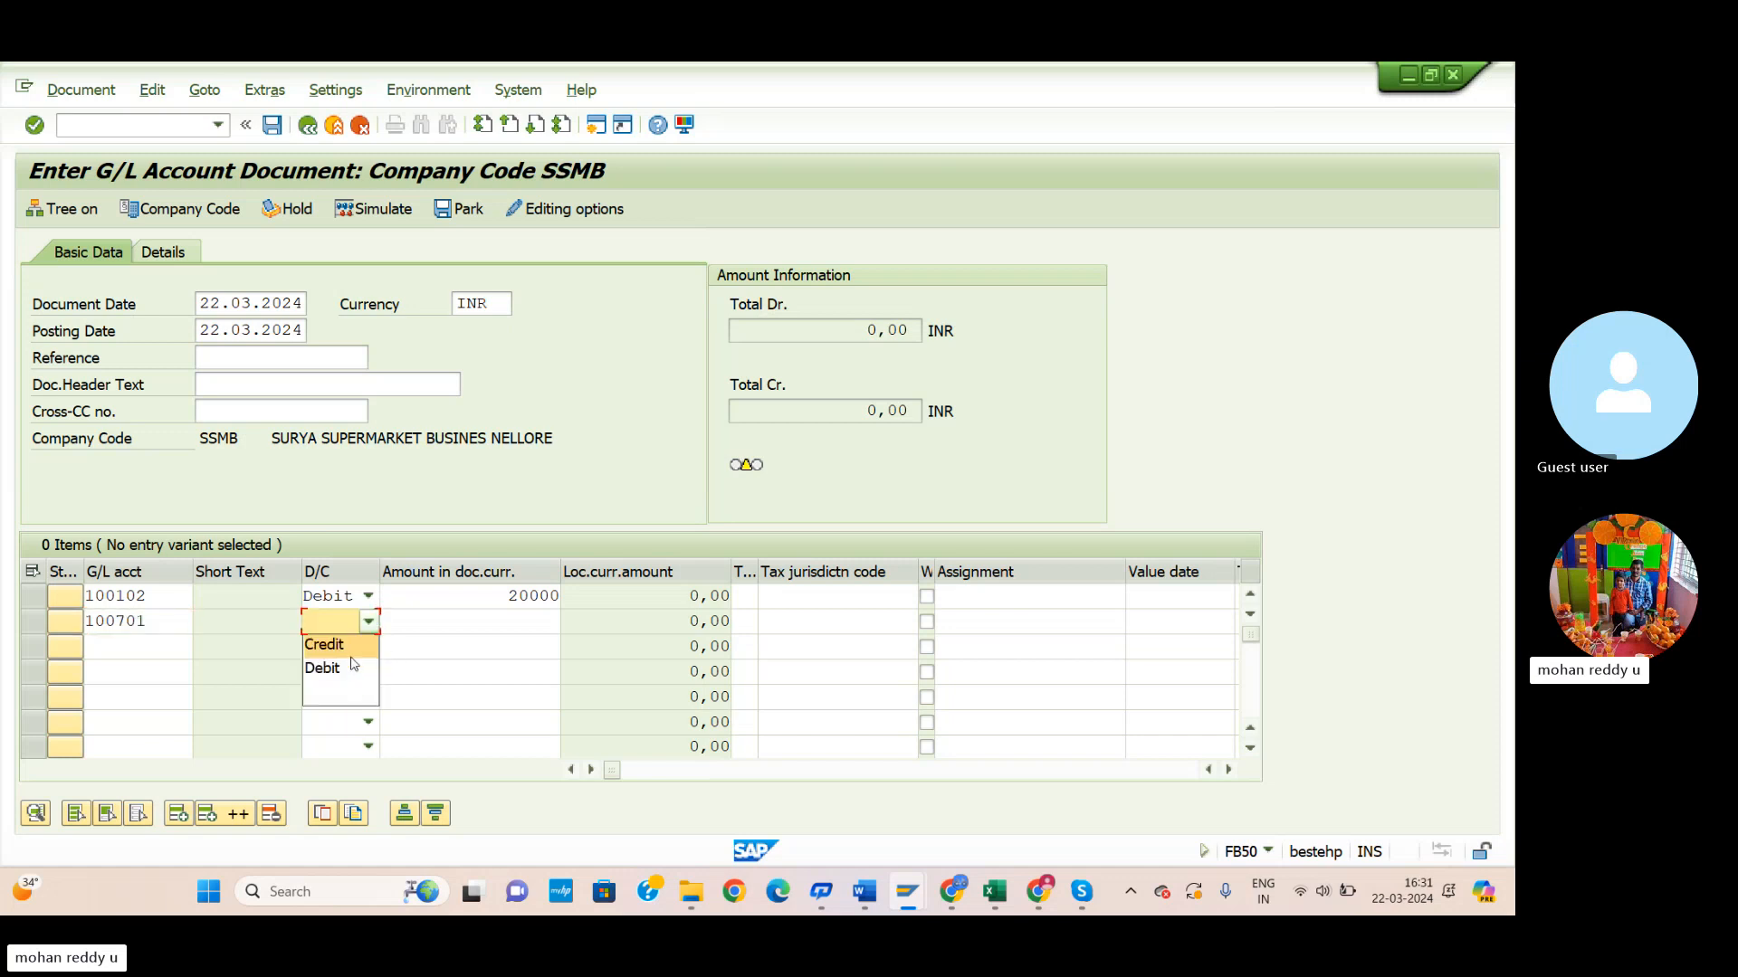
{"action": "left_click", "coordinate": [353, 656]}
{"action": "left_click", "coordinate": [499, 624]}
{"action": "type", "text": "2"}
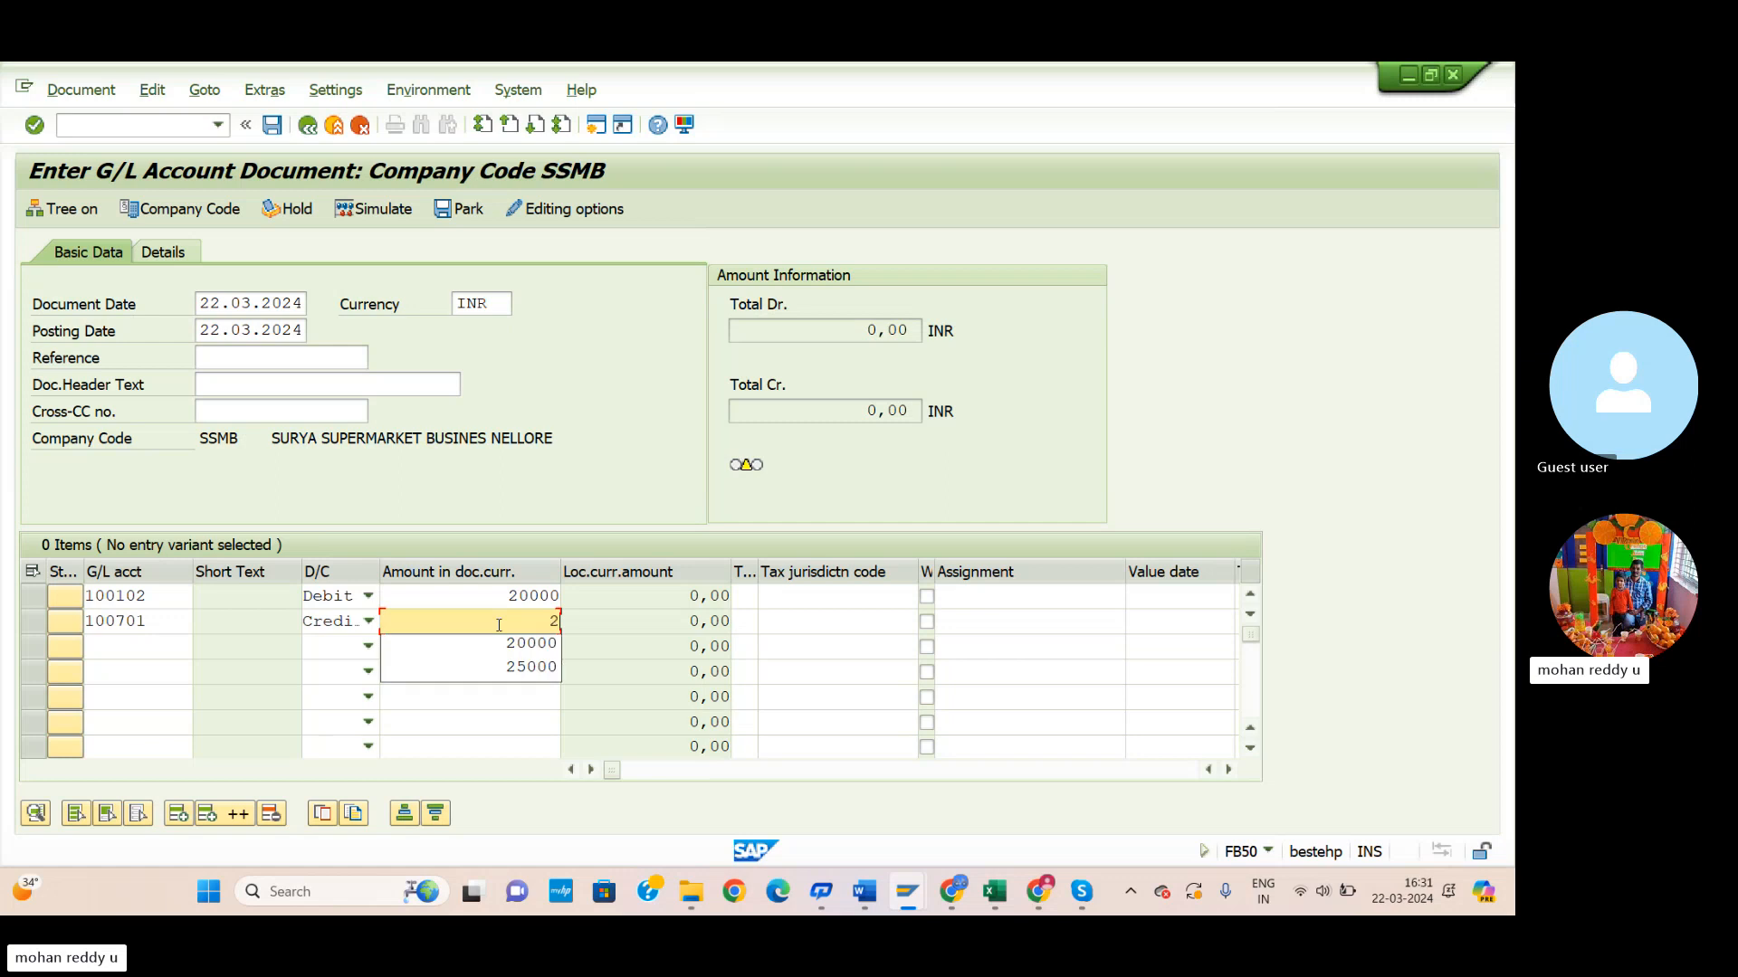
{"action": "type", "text": "0000000"}
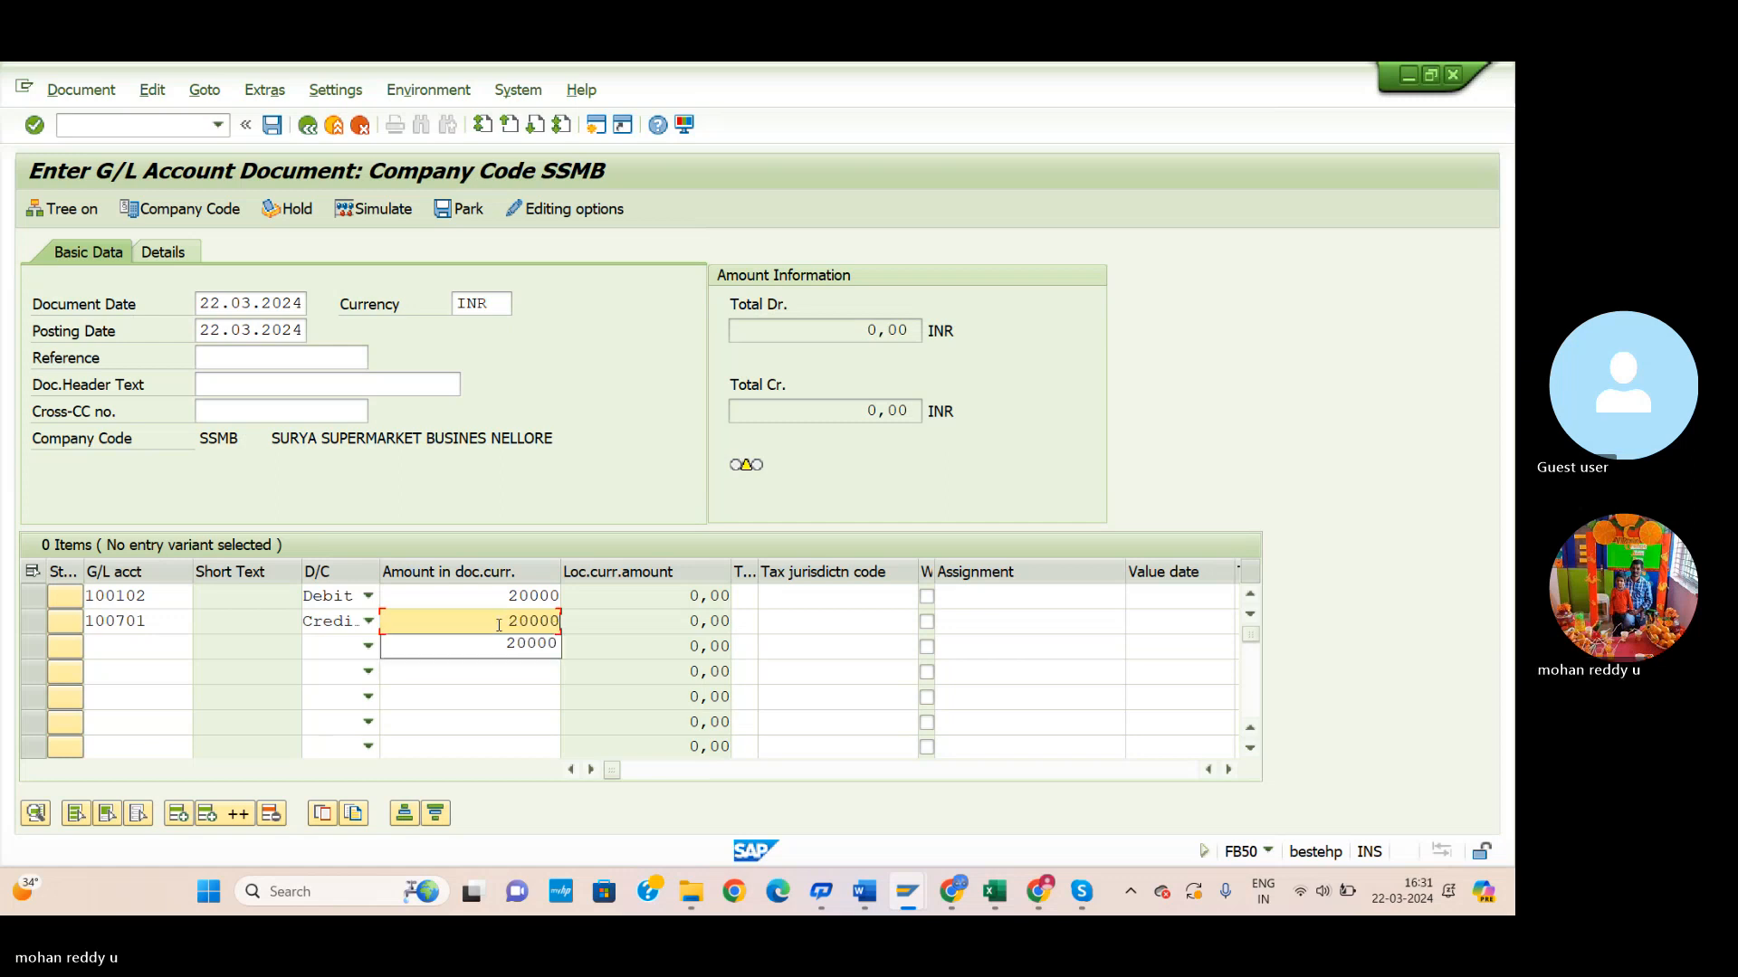
{"action": "key", "text": "BackSpace"}
{"action": "key", "text": "Return"}
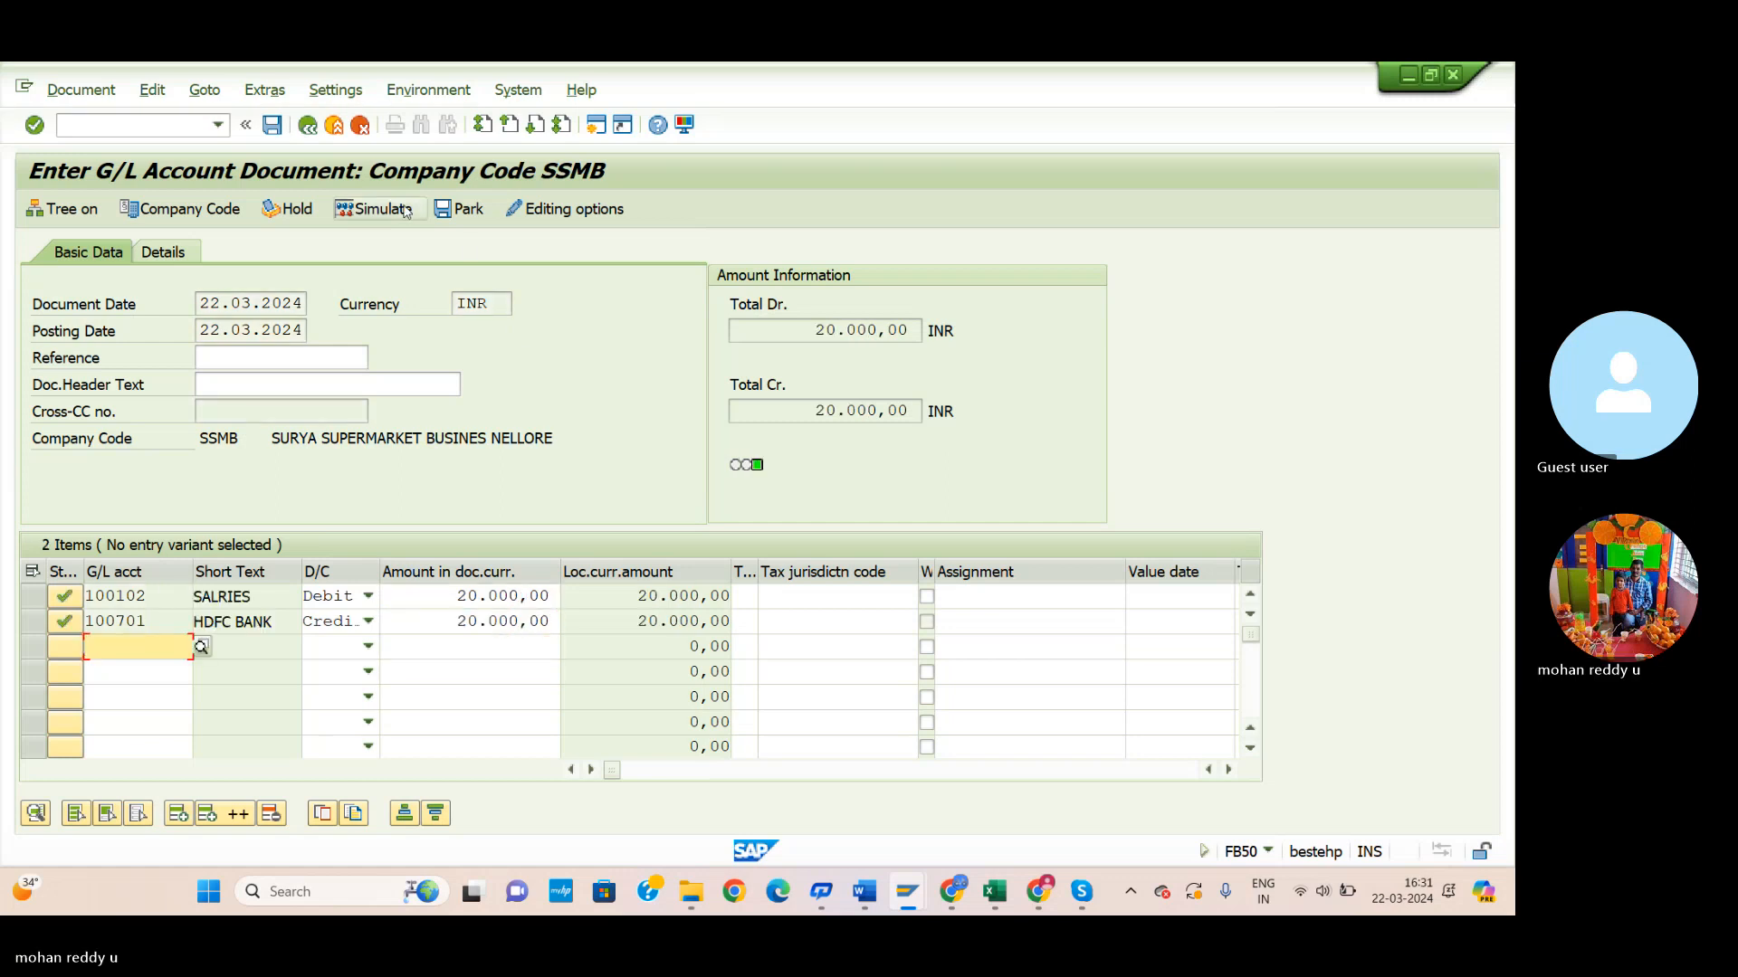
Simulate the salaries and HDFC Bank document and post it.
{"action": "left_click", "coordinate": [367, 208]}
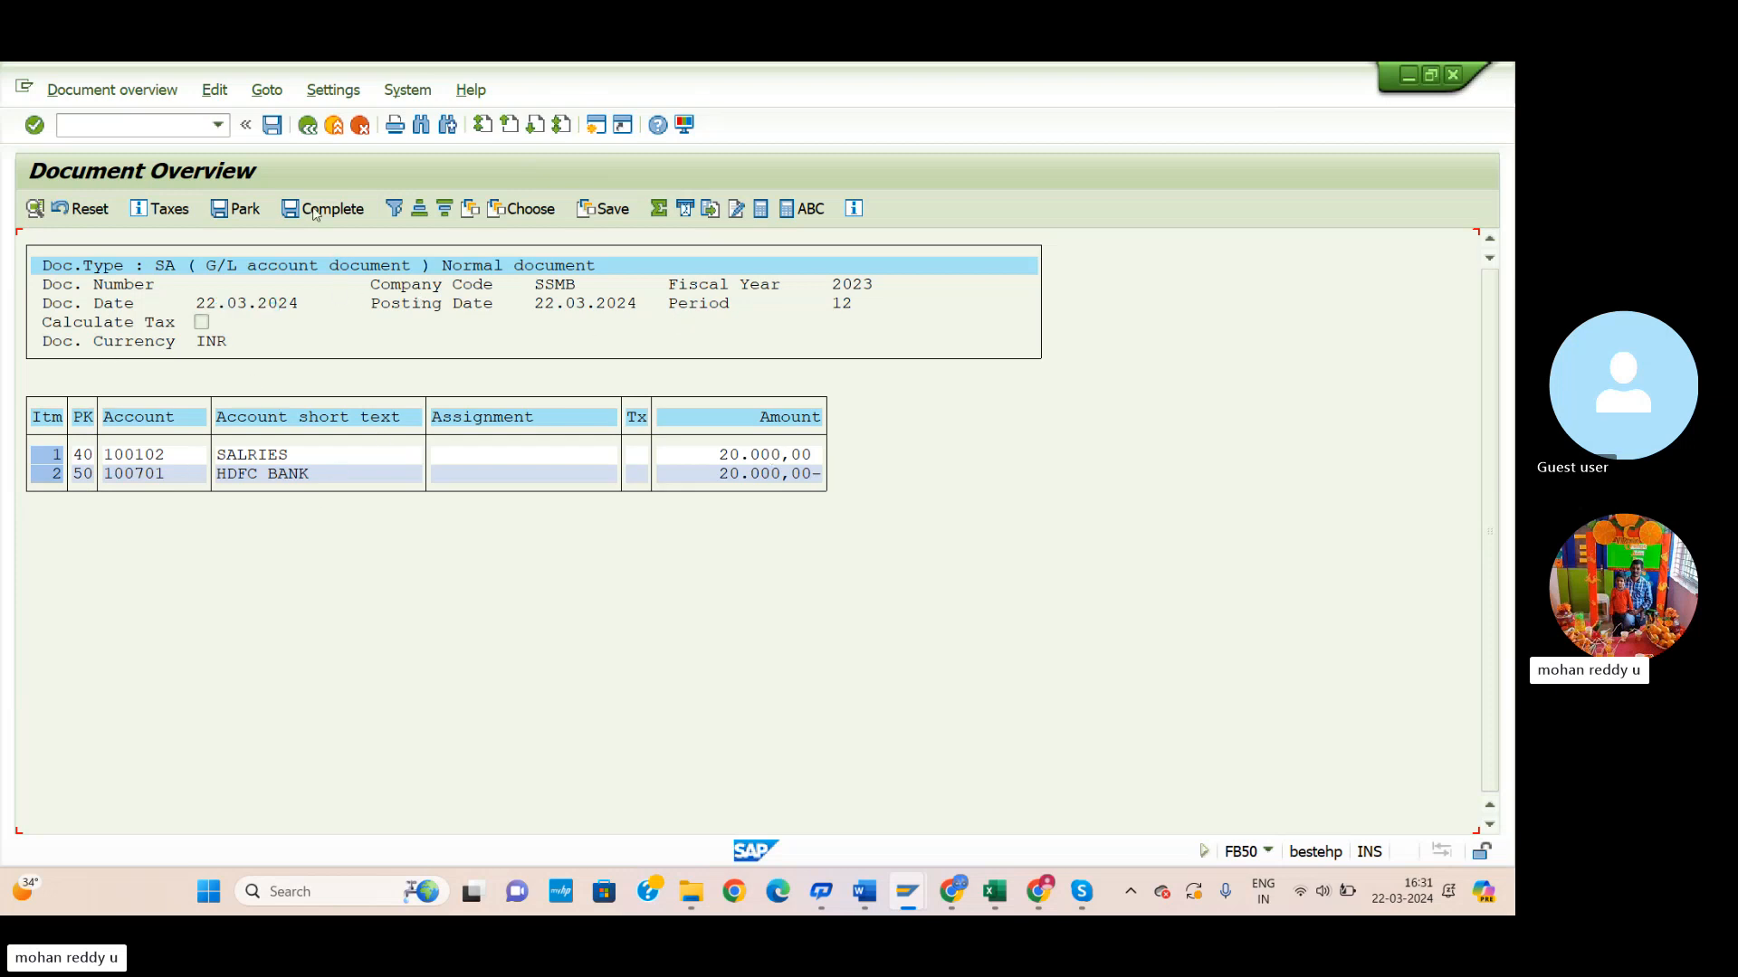
{"action": "left_click", "coordinate": [274, 127]}
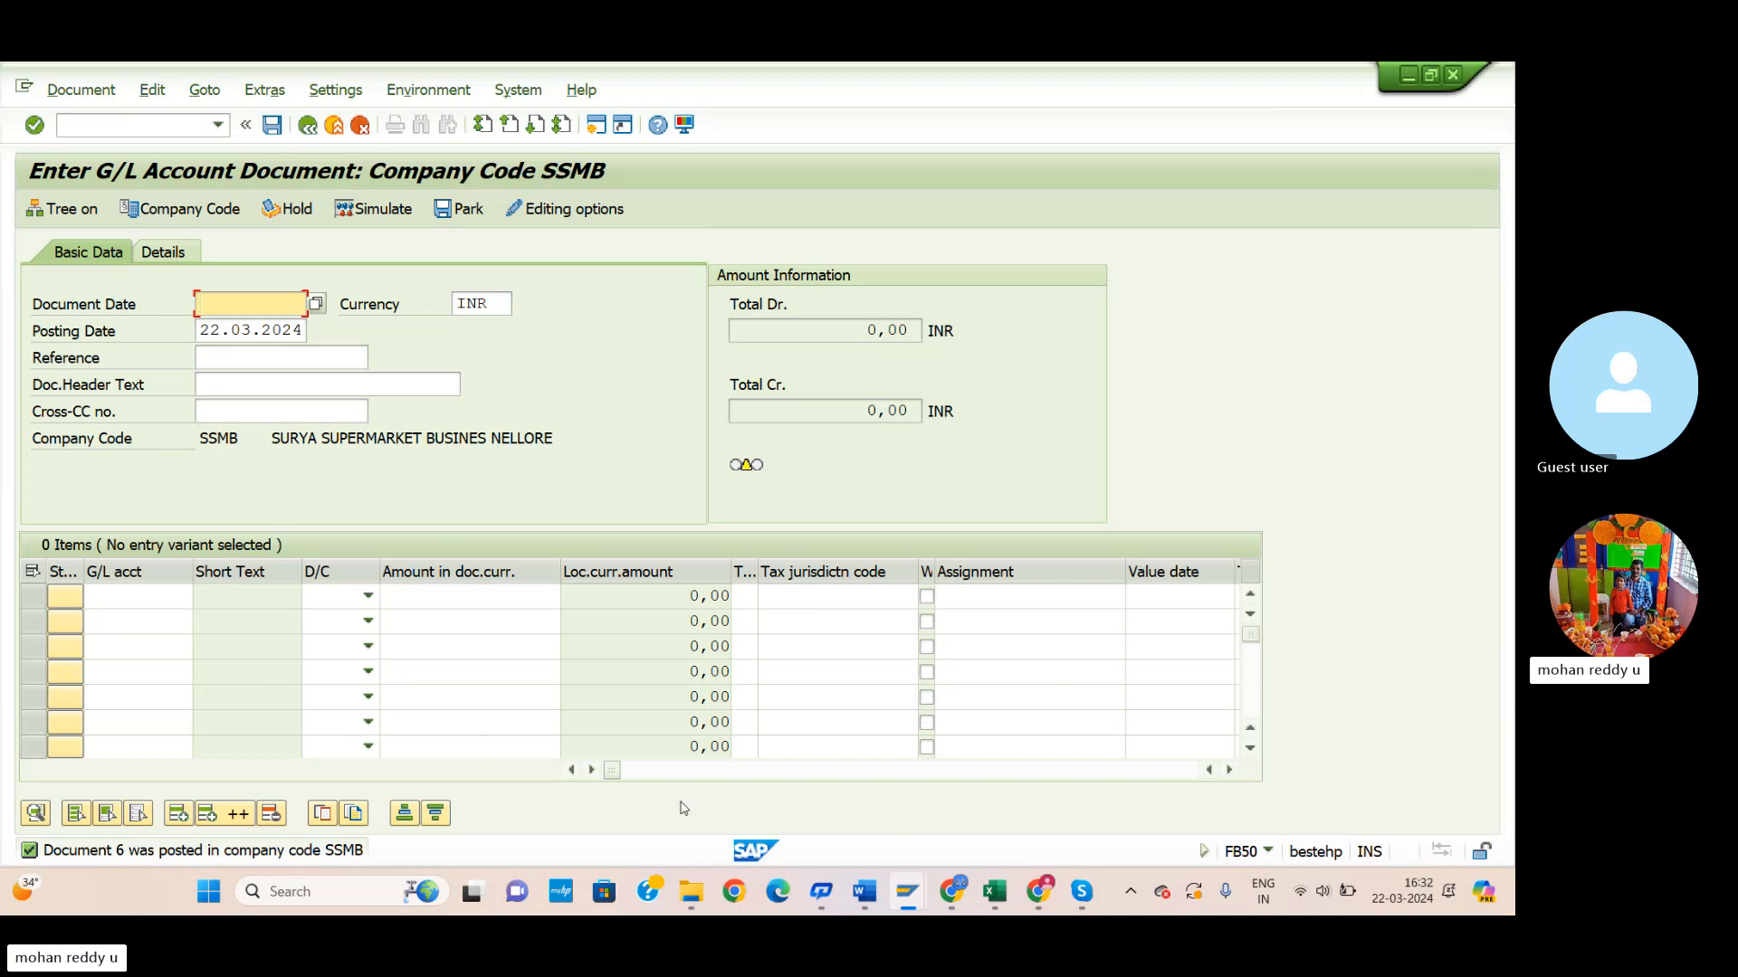
Set the new G/L document's date to 22.03.2024 from the calendar.
{"action": "mouse_move", "coordinate": [860, 883]}
{"action": "left_click", "coordinate": [318, 608]}
{"action": "left_click", "coordinate": [315, 303]}
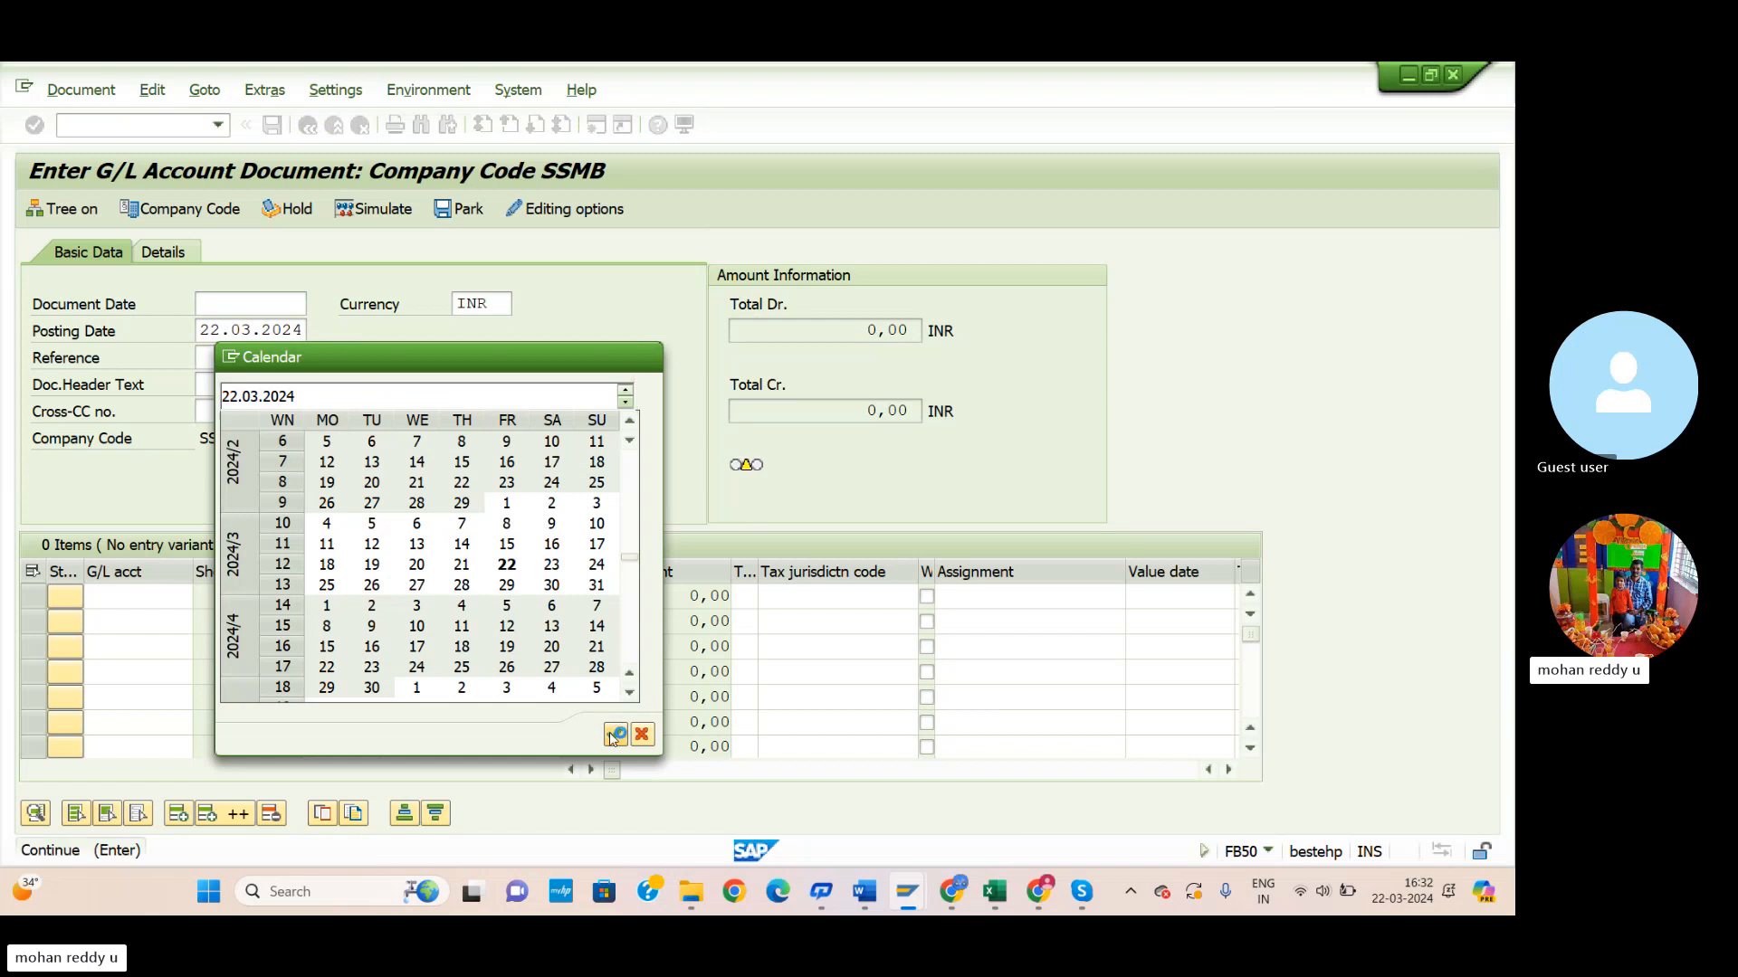
{"action": "left_click", "coordinate": [614, 734]}
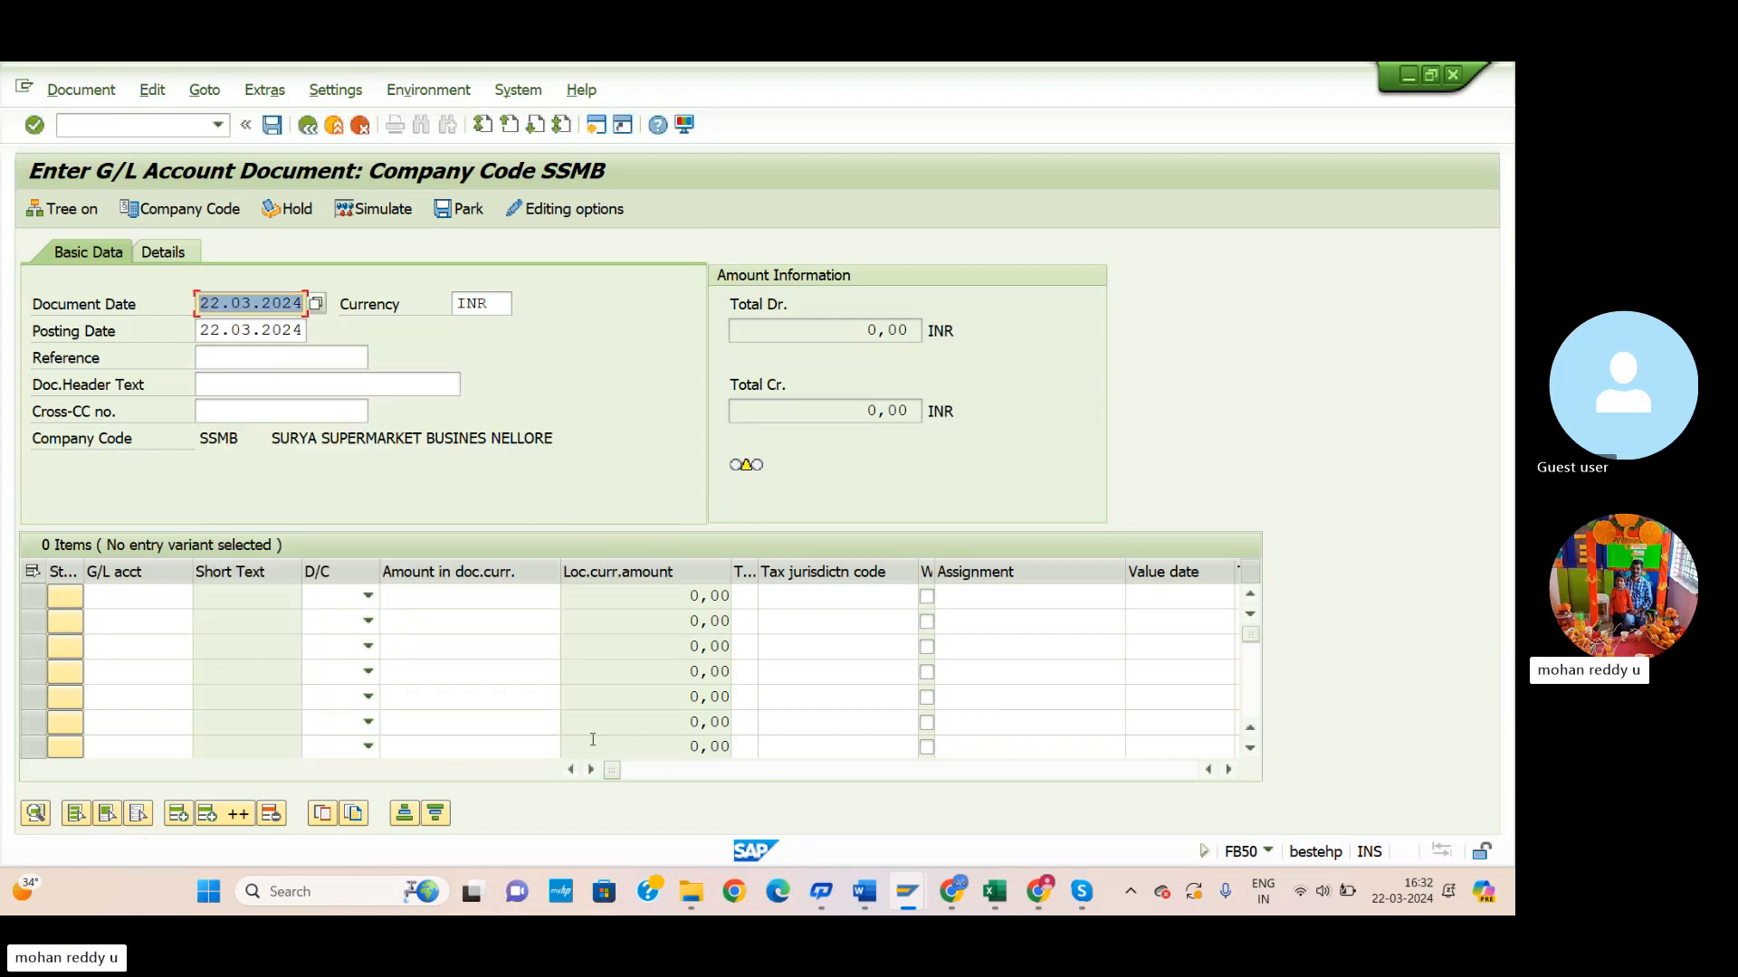
Check the electricity bill entry 4 in the Word document and list company code SSMB's G/L accounts for the first line item in SAP.
{"action": "left_click", "coordinate": [866, 896]}
{"action": "scroll", "coordinate": [307, 606], "scroll_direction": "down", "scroll_amount": 2}
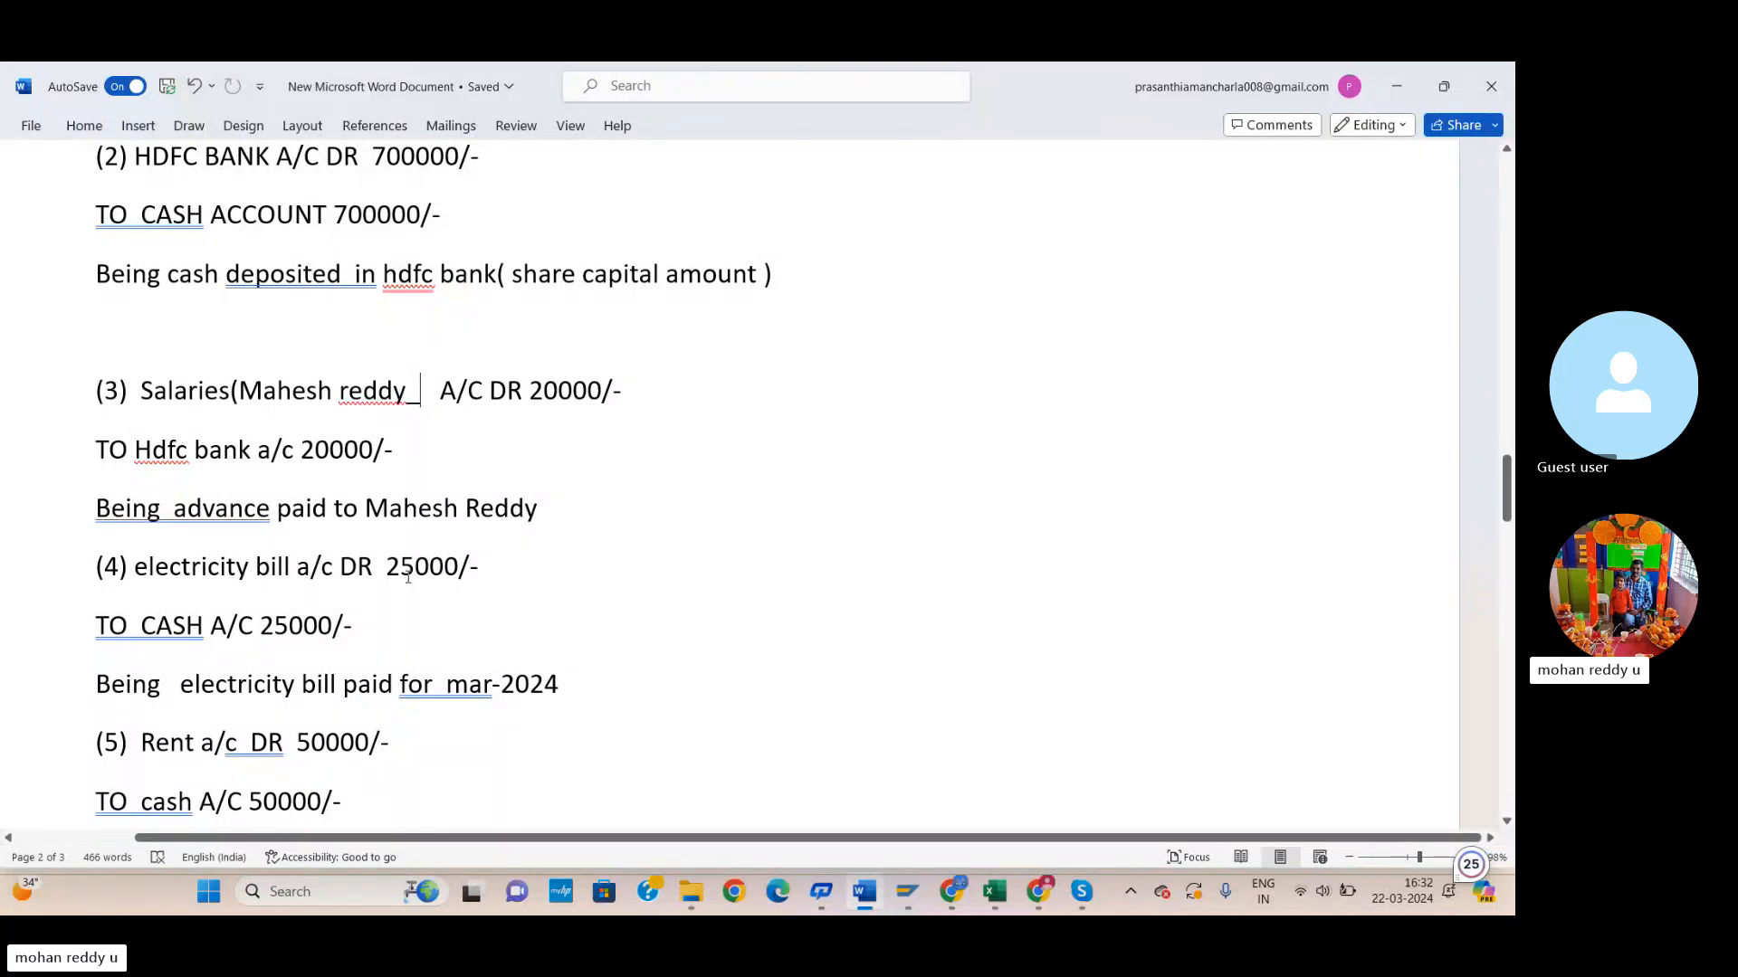
{"action": "left_click", "coordinate": [907, 892]}
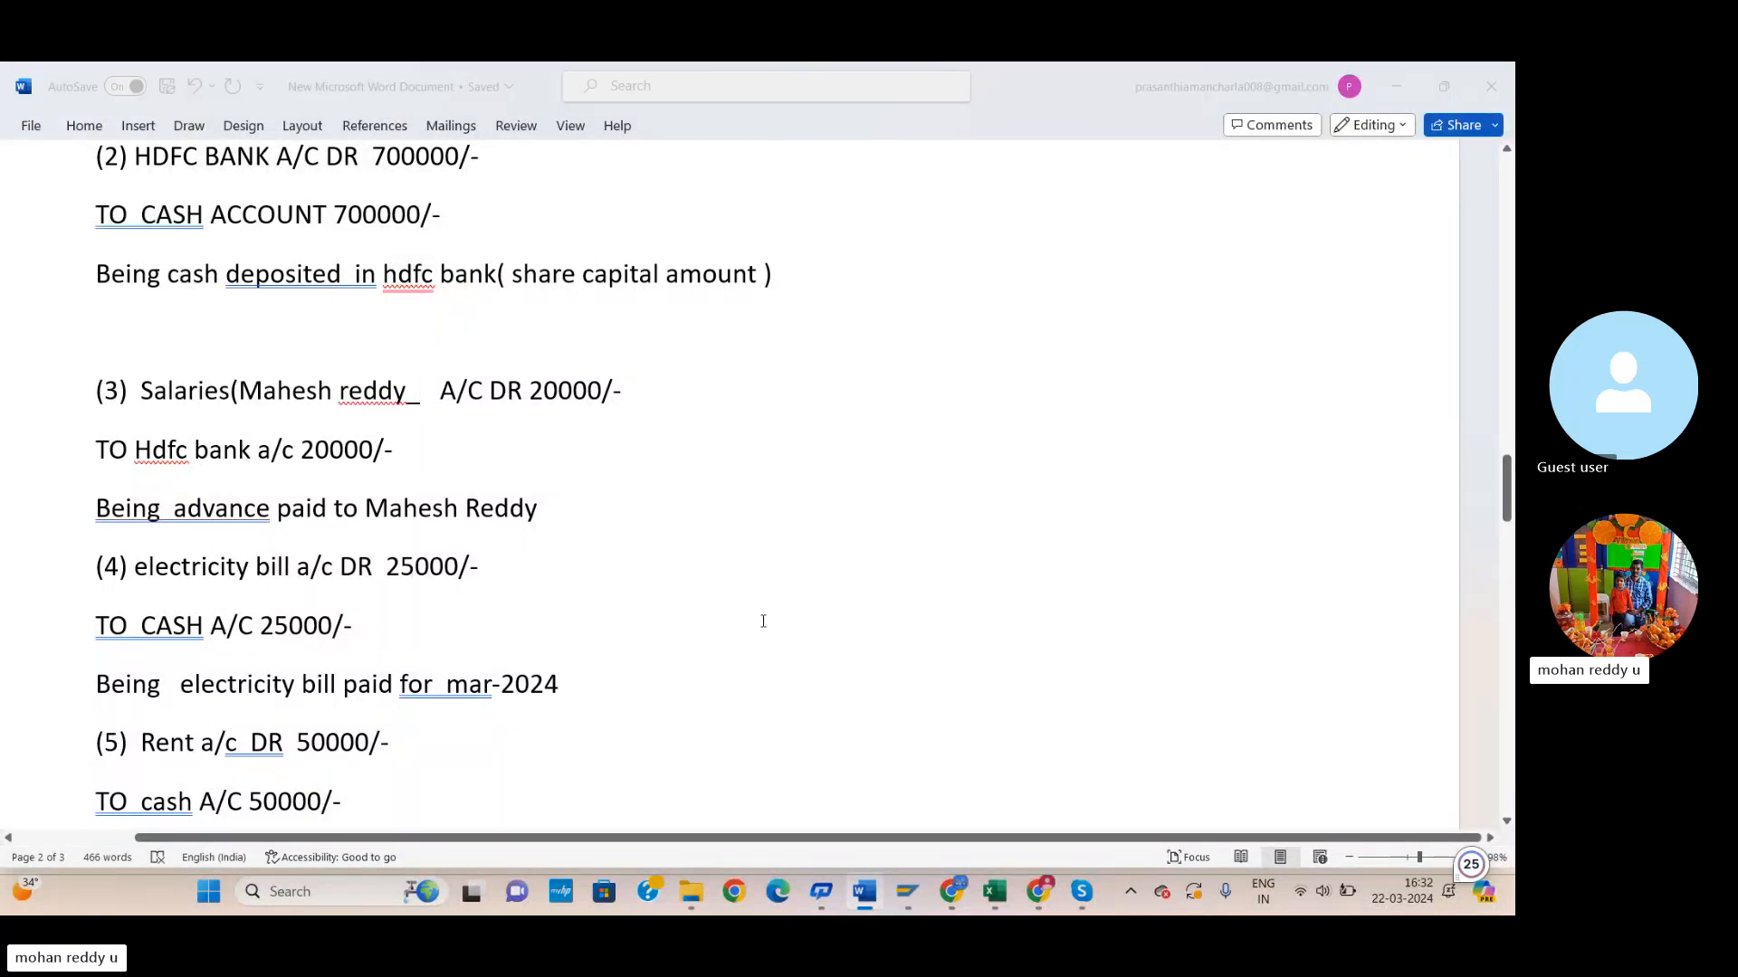
{"action": "left_click", "coordinate": [175, 597]}
{"action": "left_click", "coordinate": [203, 597]}
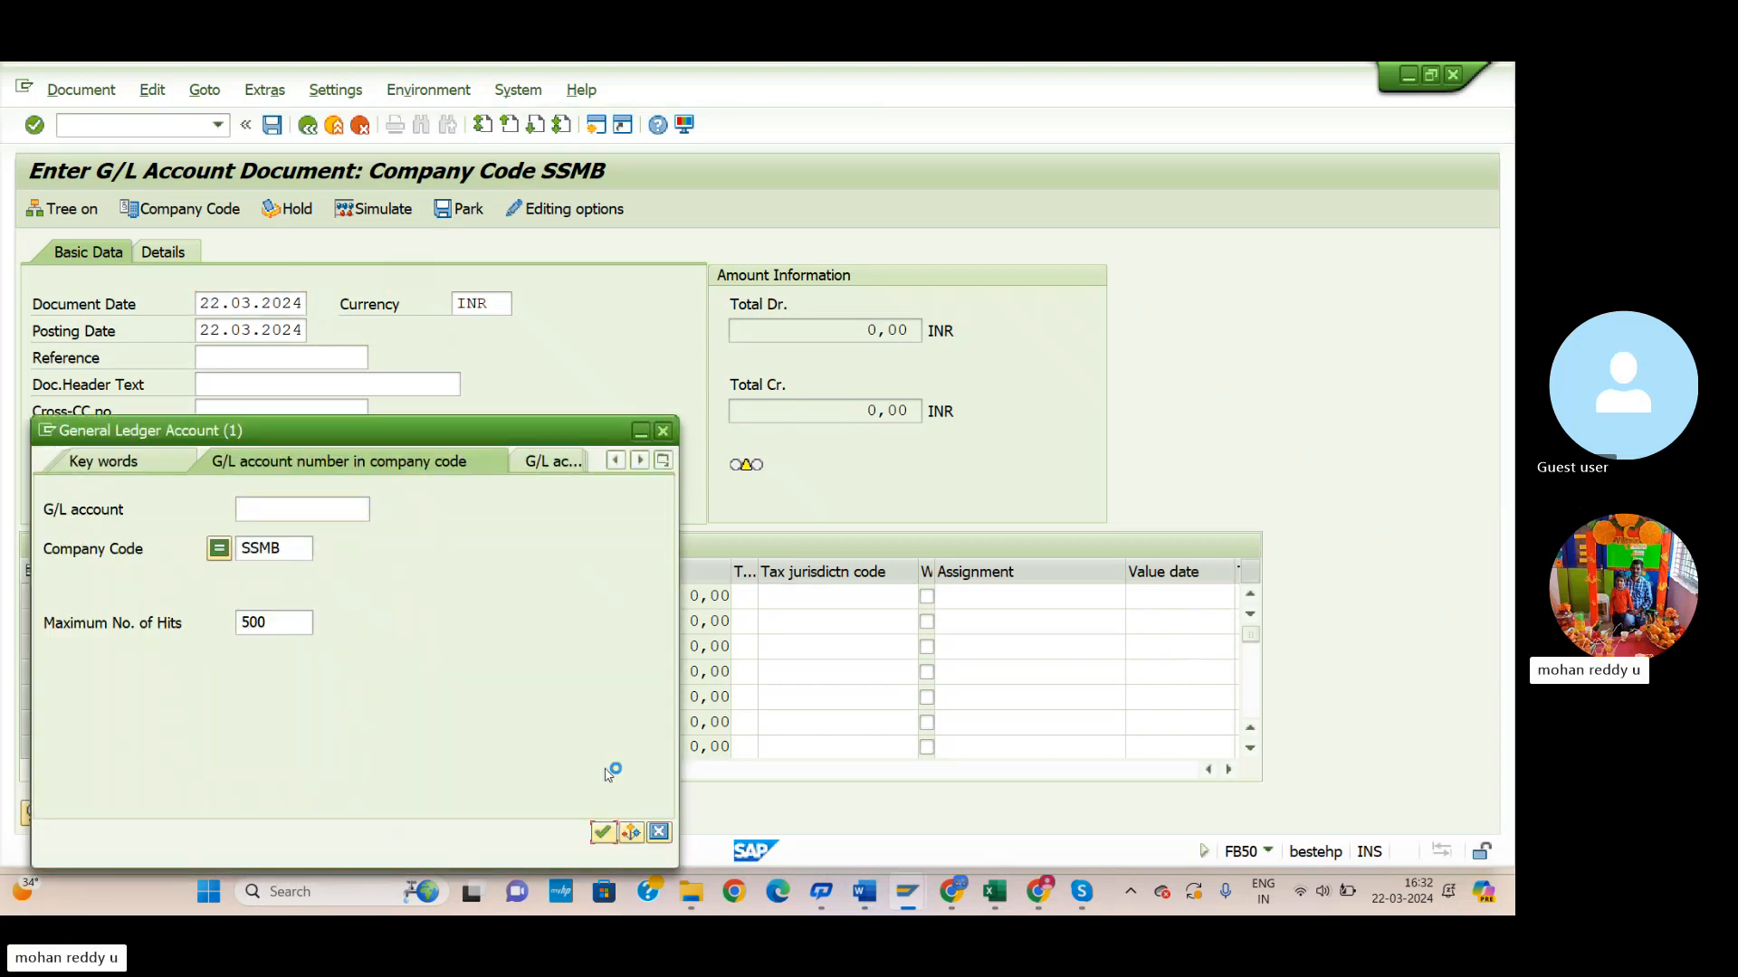
{"action": "left_click", "coordinate": [603, 831]}
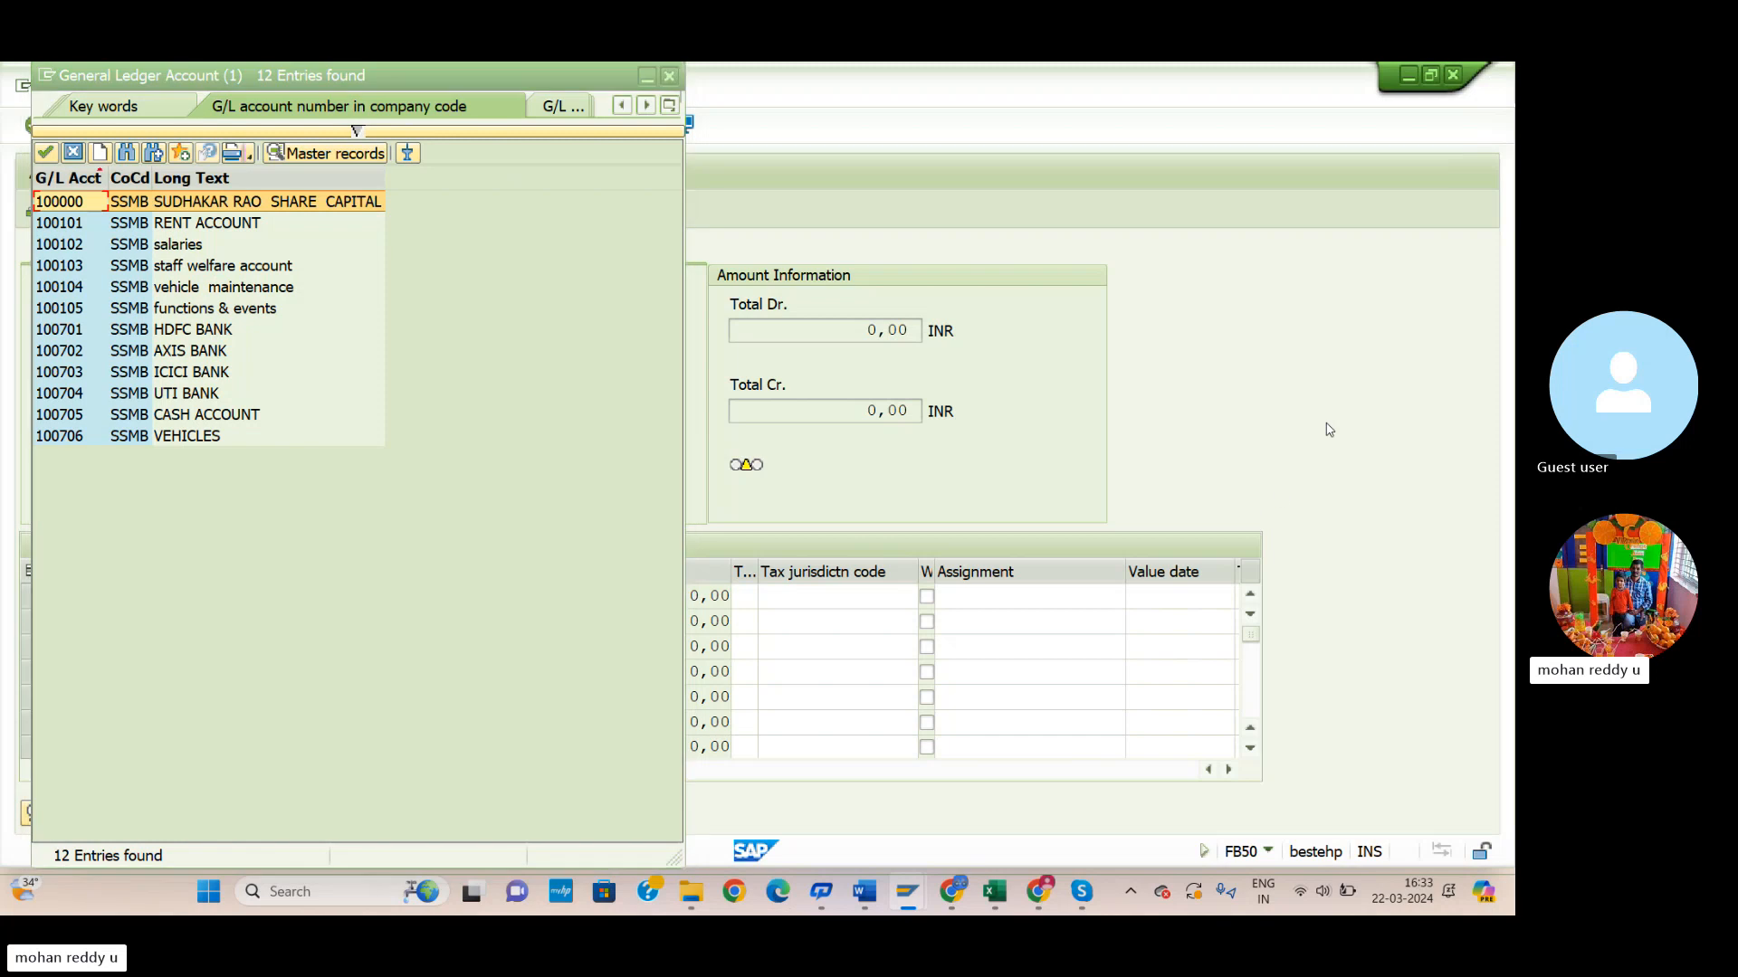
Switch to the Excel workbook and bring up the Administration expenses account list on the GL GROUP& GL CREATION sheet.
{"action": "left_click", "coordinate": [993, 894]}
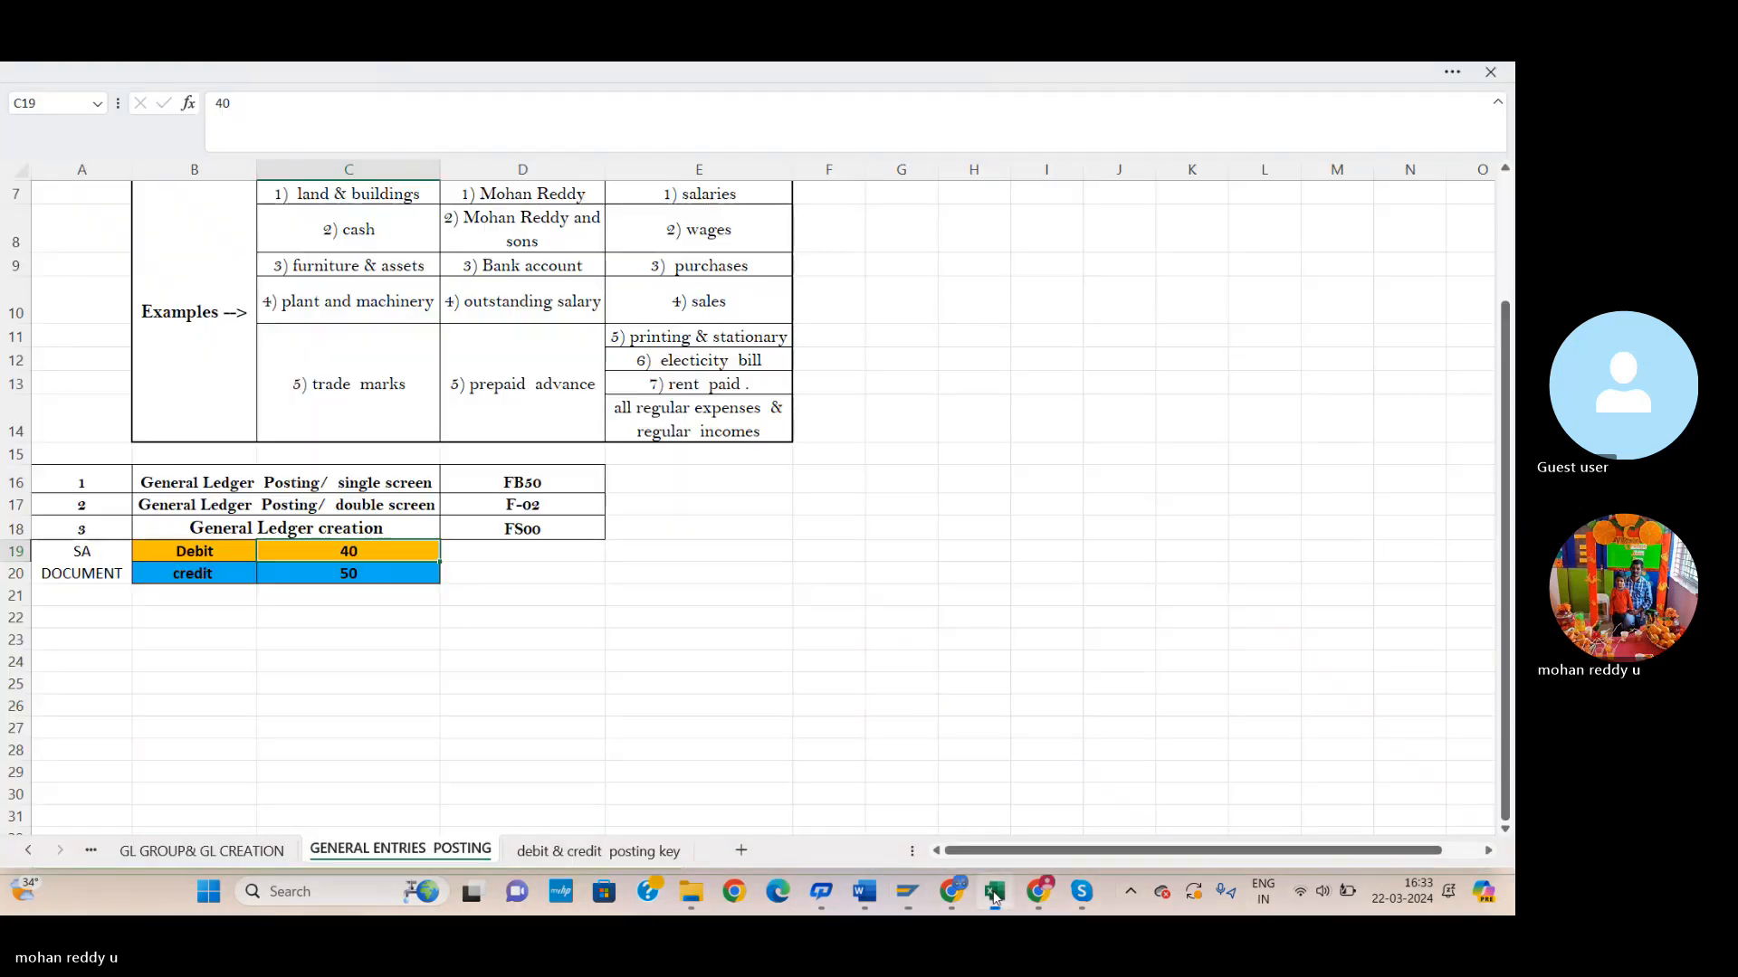
{"action": "left_click", "coordinate": [570, 855]}
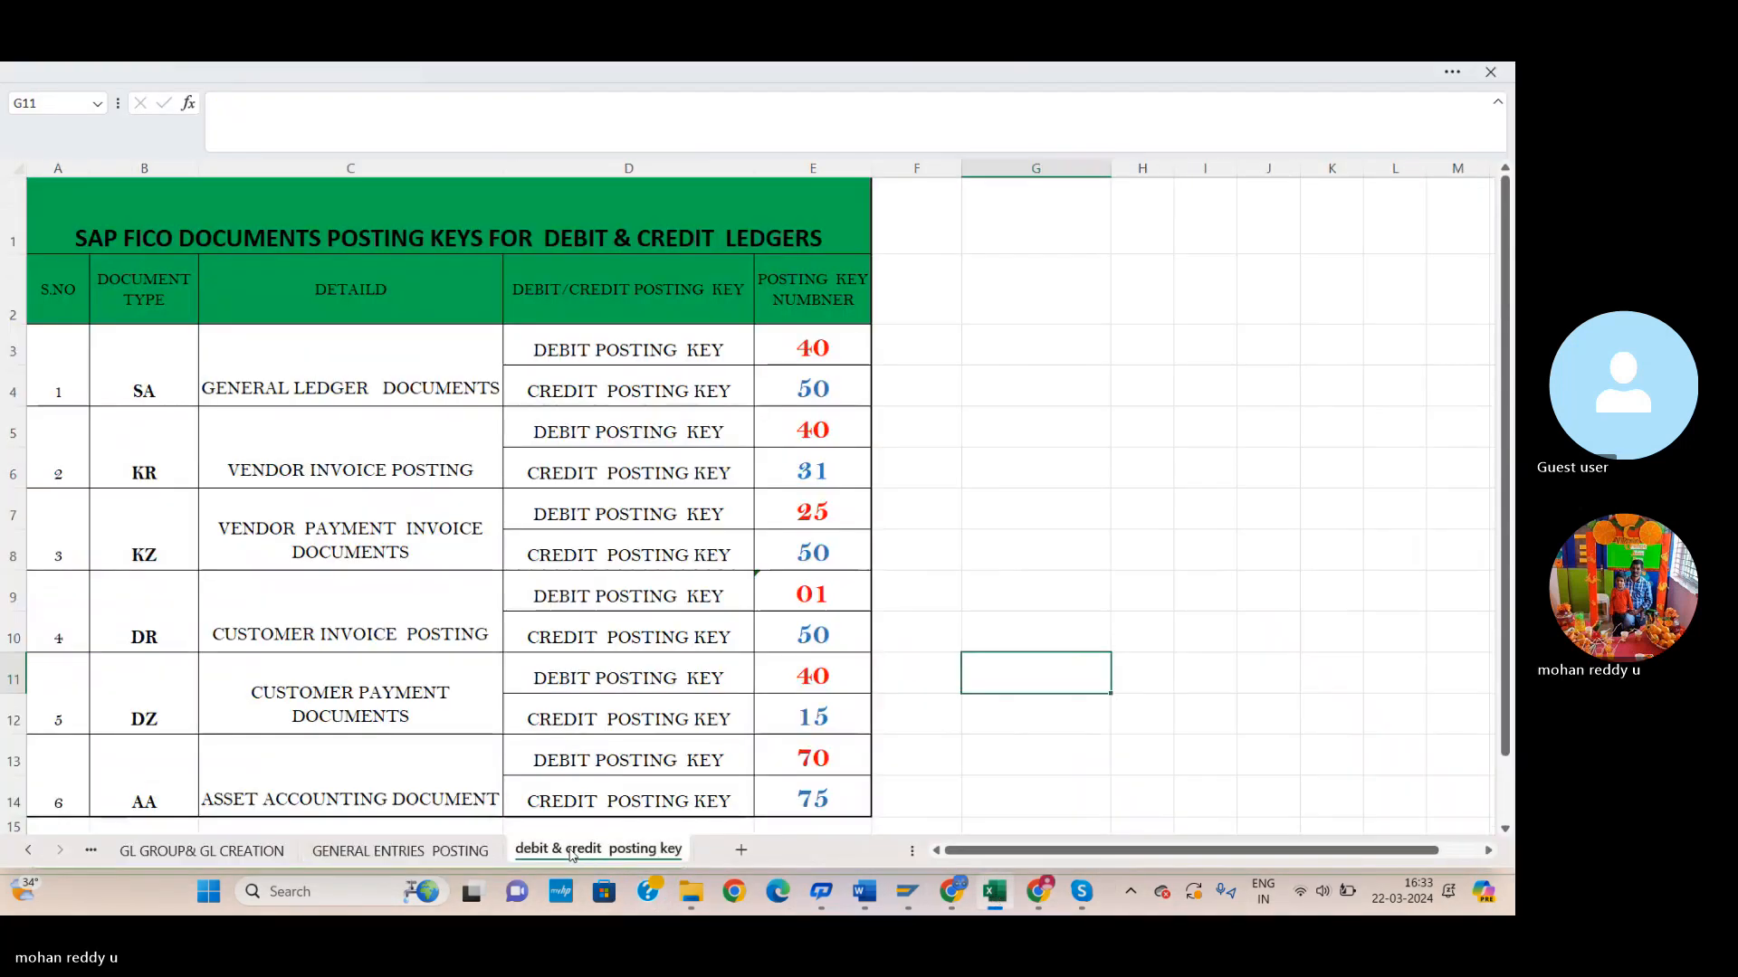
{"action": "left_click", "coordinate": [457, 851]}
{"action": "scroll", "coordinate": [584, 733], "scroll_direction": "up", "scroll_amount": 2}
{"action": "scroll", "coordinate": [580, 738], "scroll_direction": "down", "scroll_amount": 8}
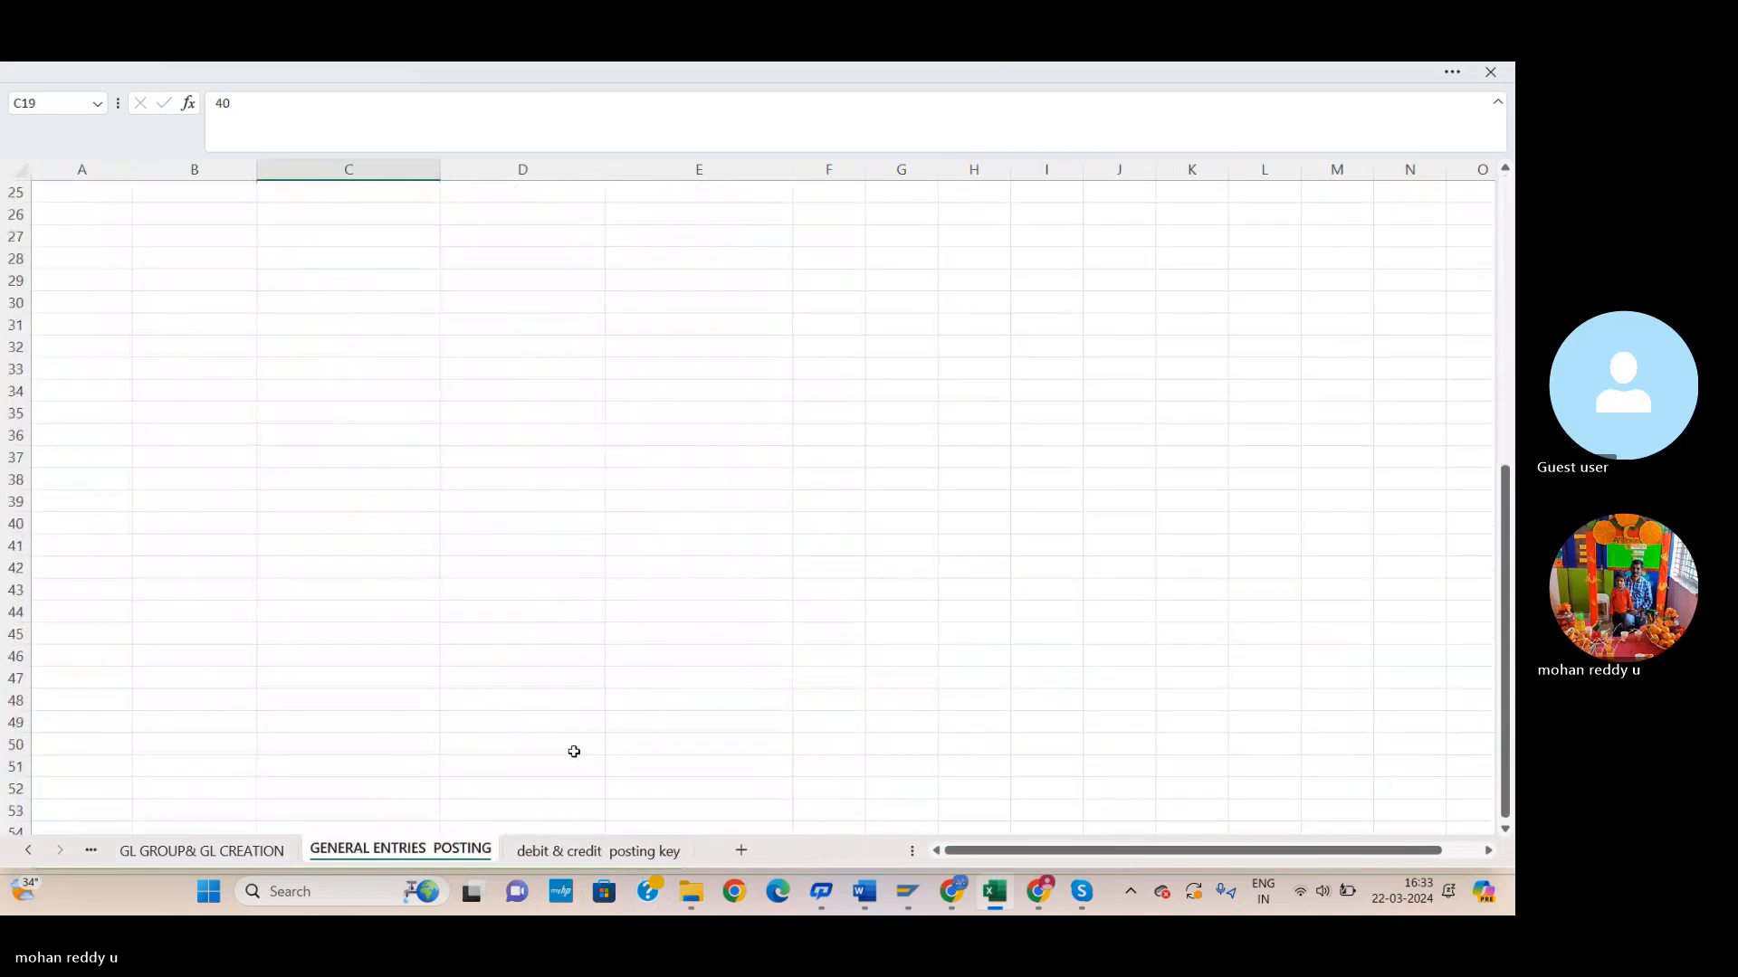
{"action": "left_click", "coordinate": [201, 851]}
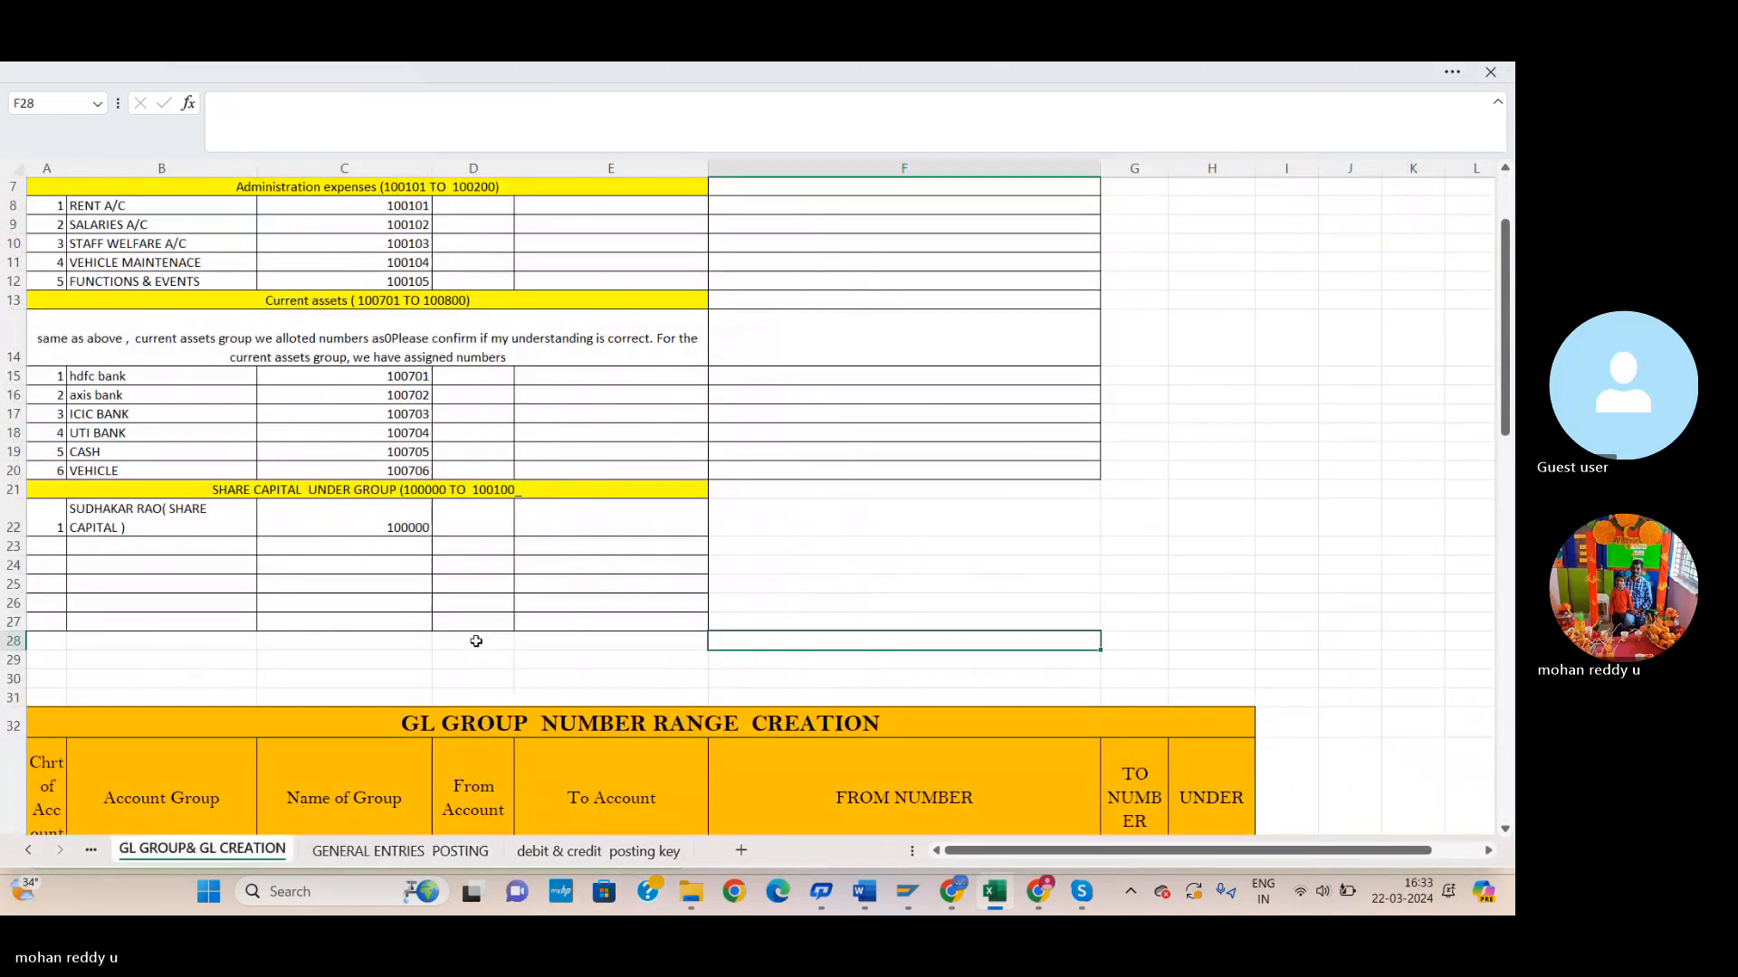
{"action": "scroll", "coordinate": [372, 540], "scroll_direction": "up", "scroll_amount": 2}
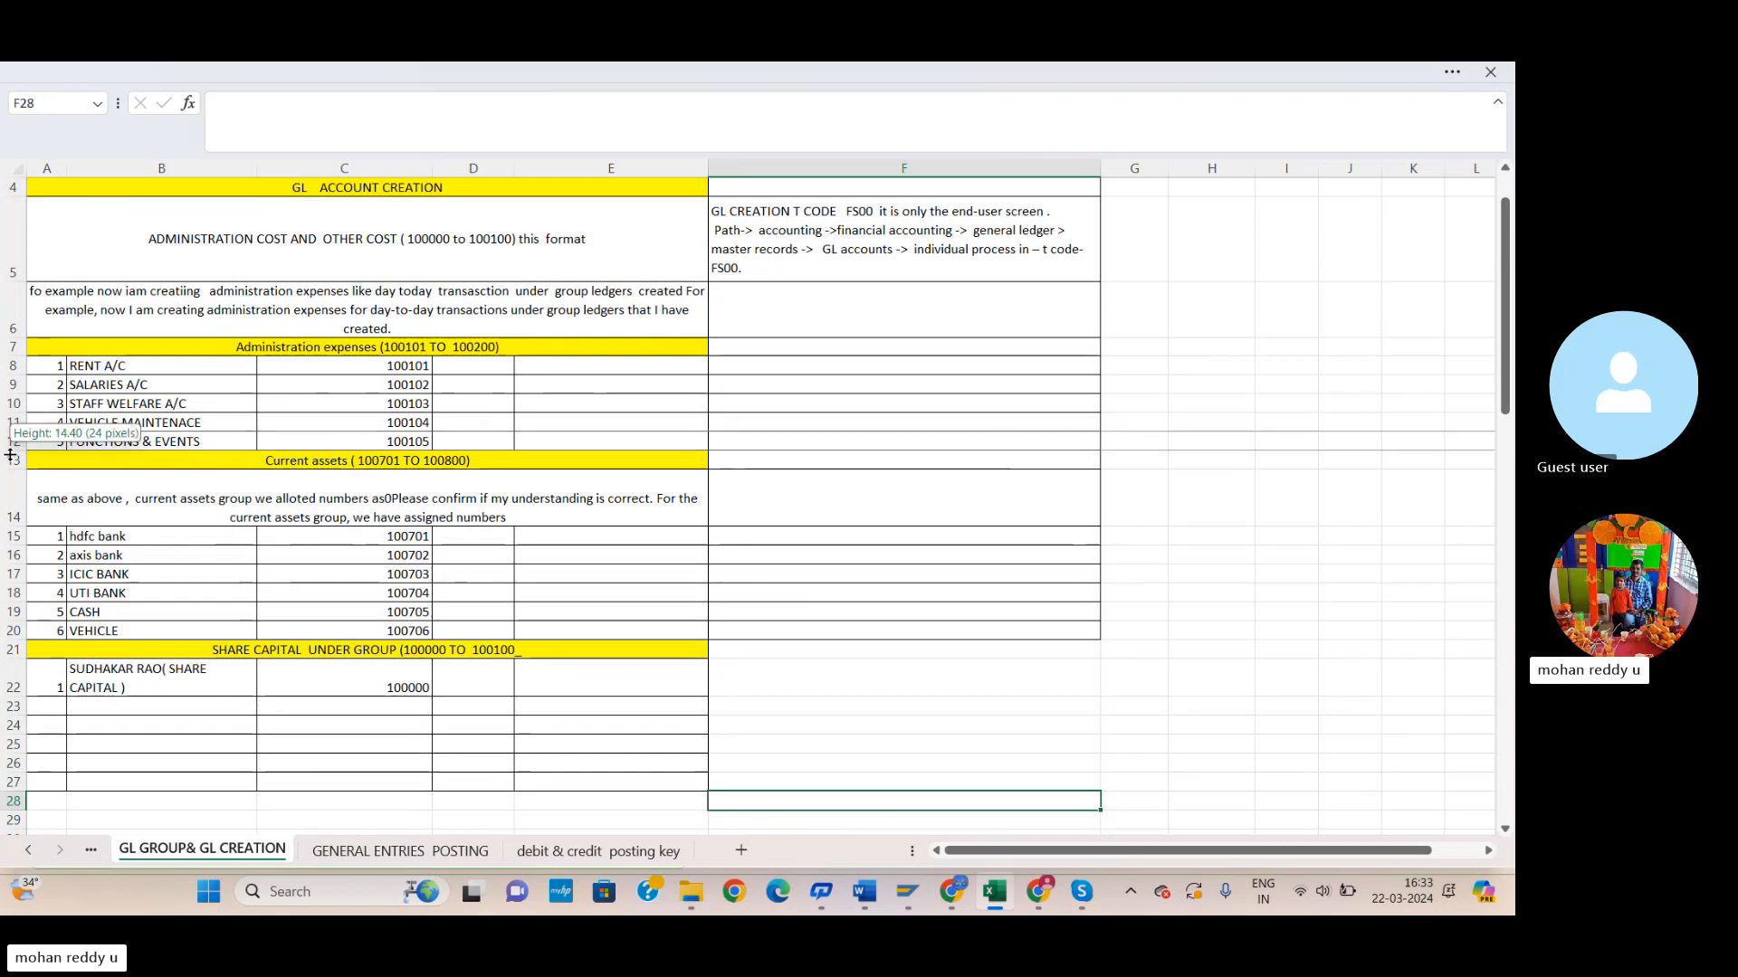
Try to insert a new sheet row in the GL GROUP& GL CREATION sheet.
{"action": "left_click", "coordinate": [128, 74]}
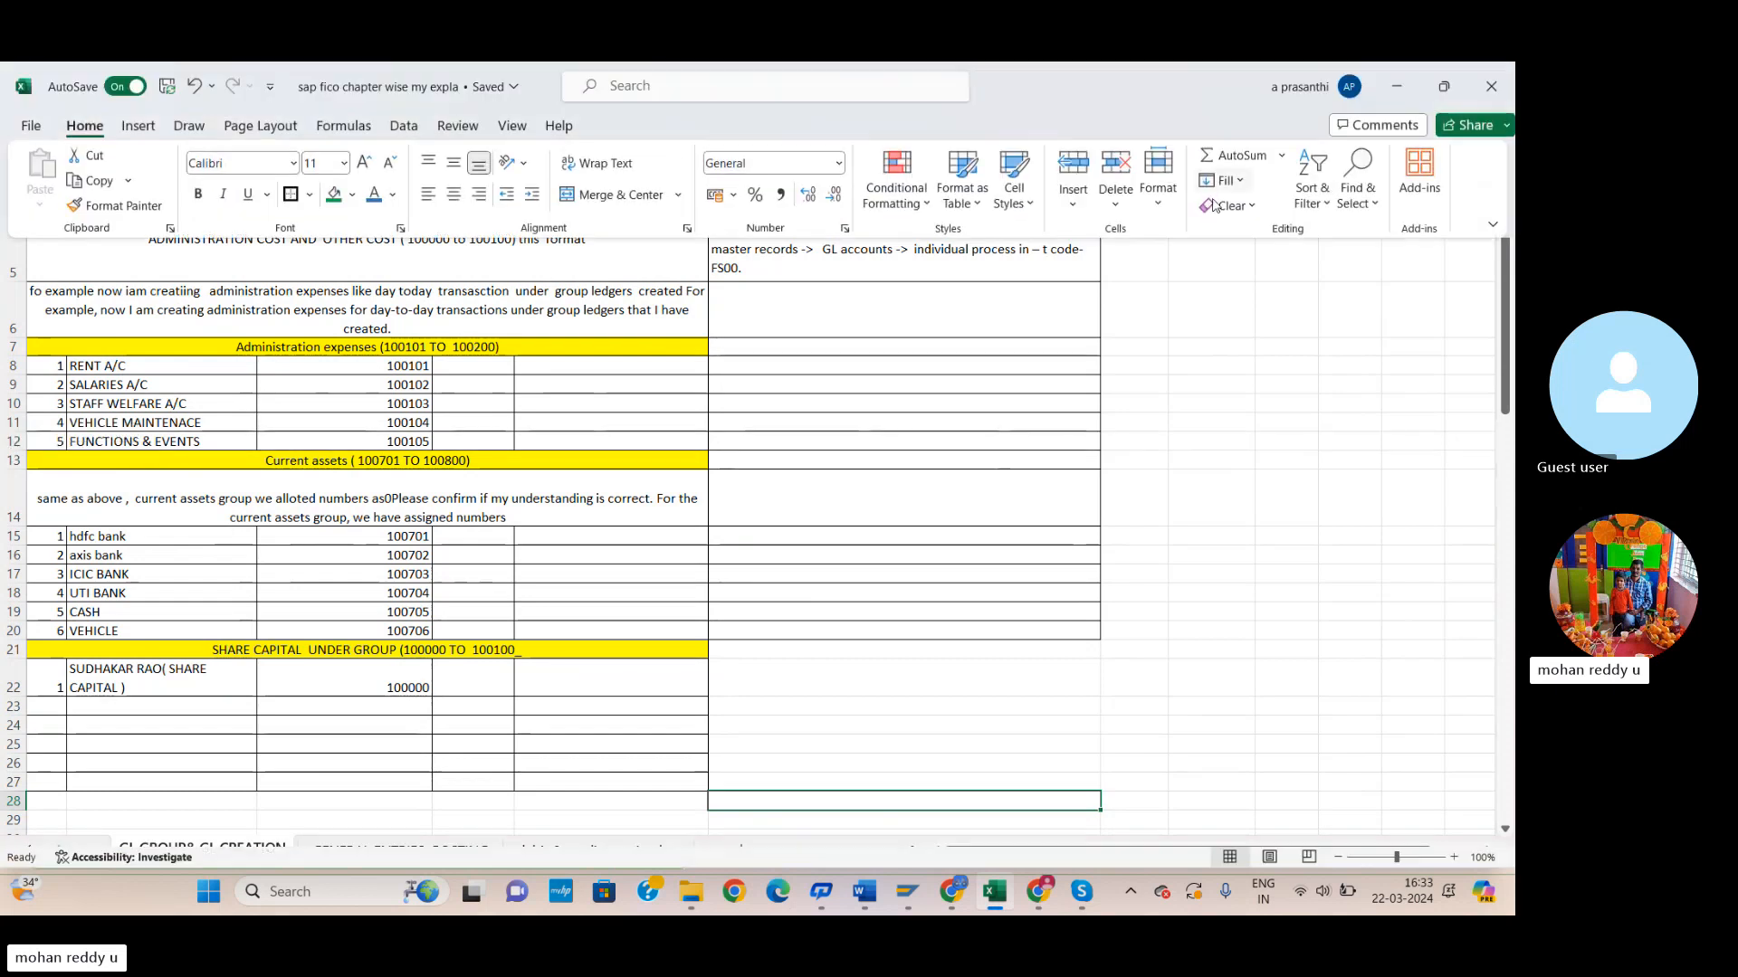
{"action": "left_click", "coordinate": [1074, 205]}
{"action": "left_click", "coordinate": [1135, 265]}
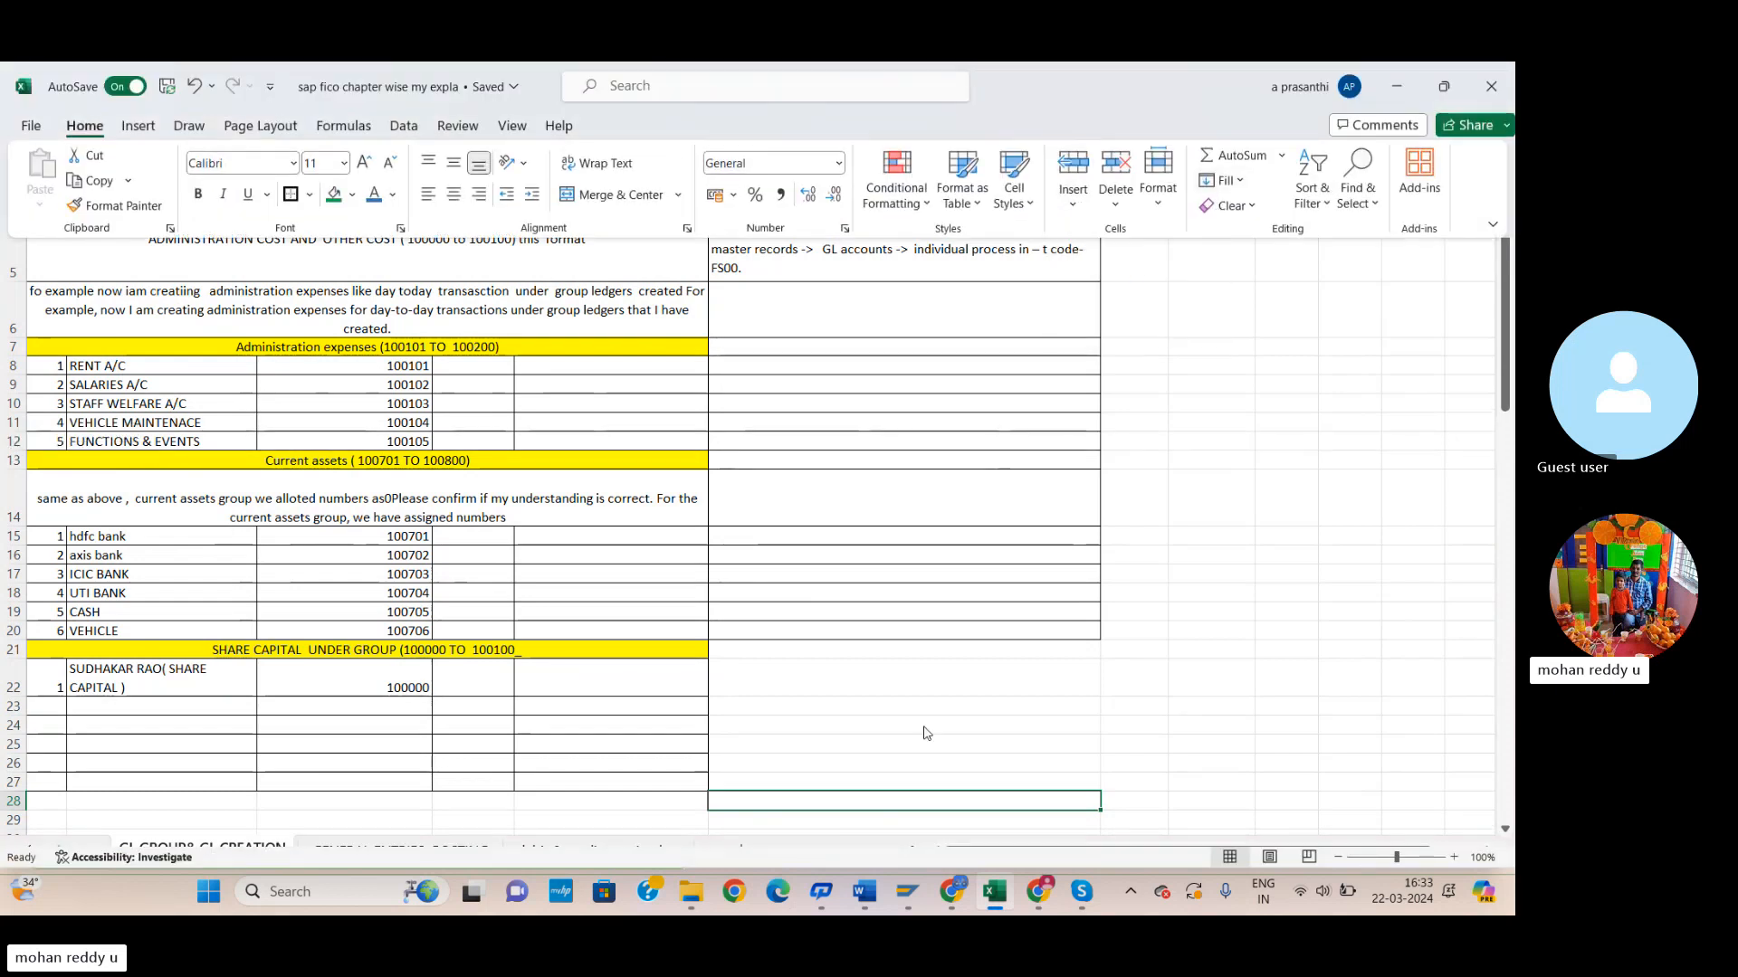
{"action": "left_click", "coordinate": [1073, 197]}
{"action": "left_click", "coordinate": [1146, 265]}
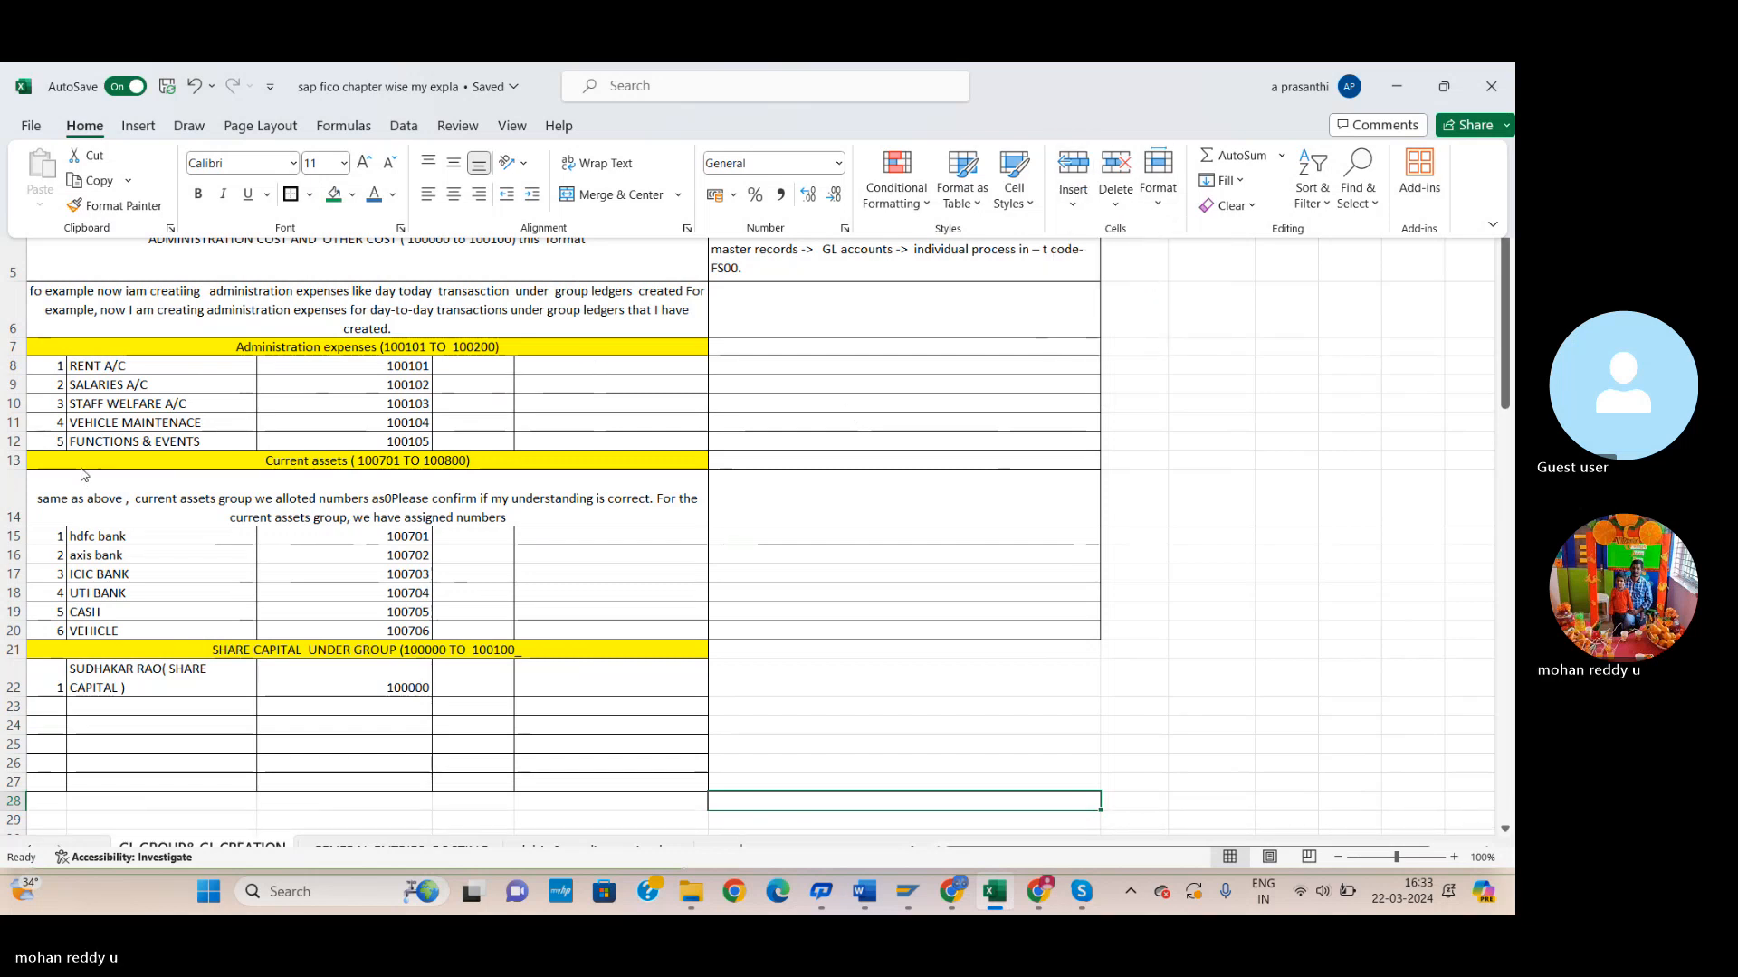
{"action": "left_click", "coordinate": [14, 461]}
{"action": "left_click", "coordinate": [1225, 69]}
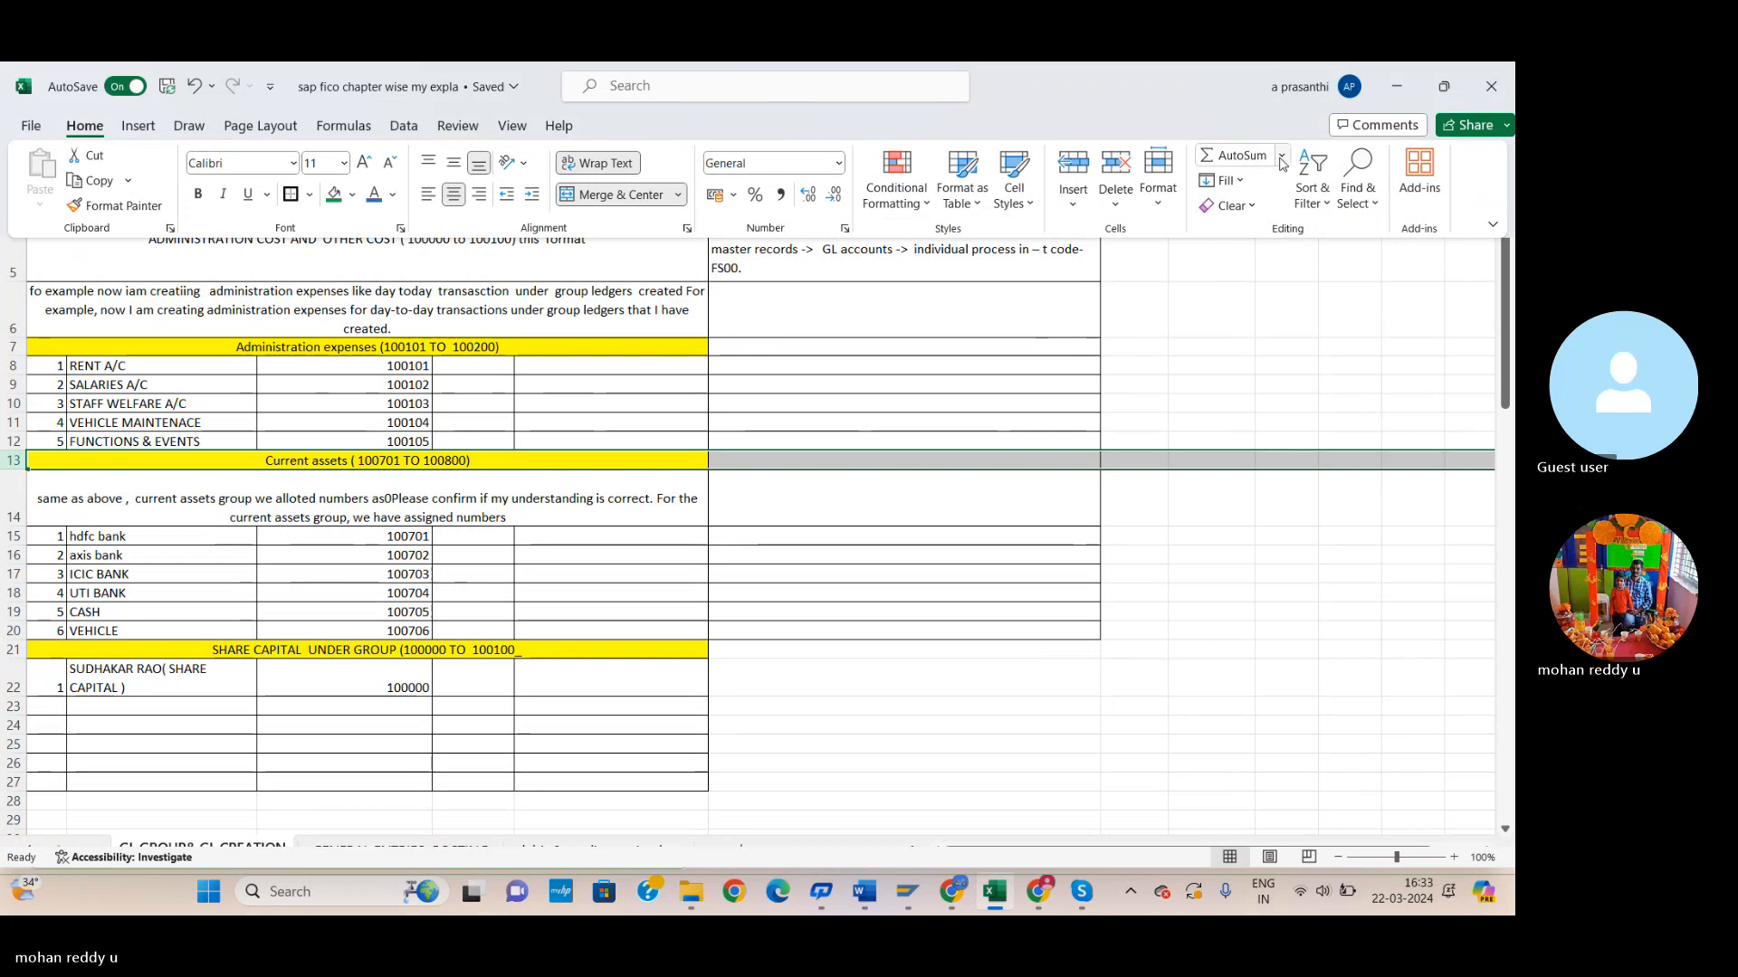
{"action": "left_click", "coordinate": [1318, 199]}
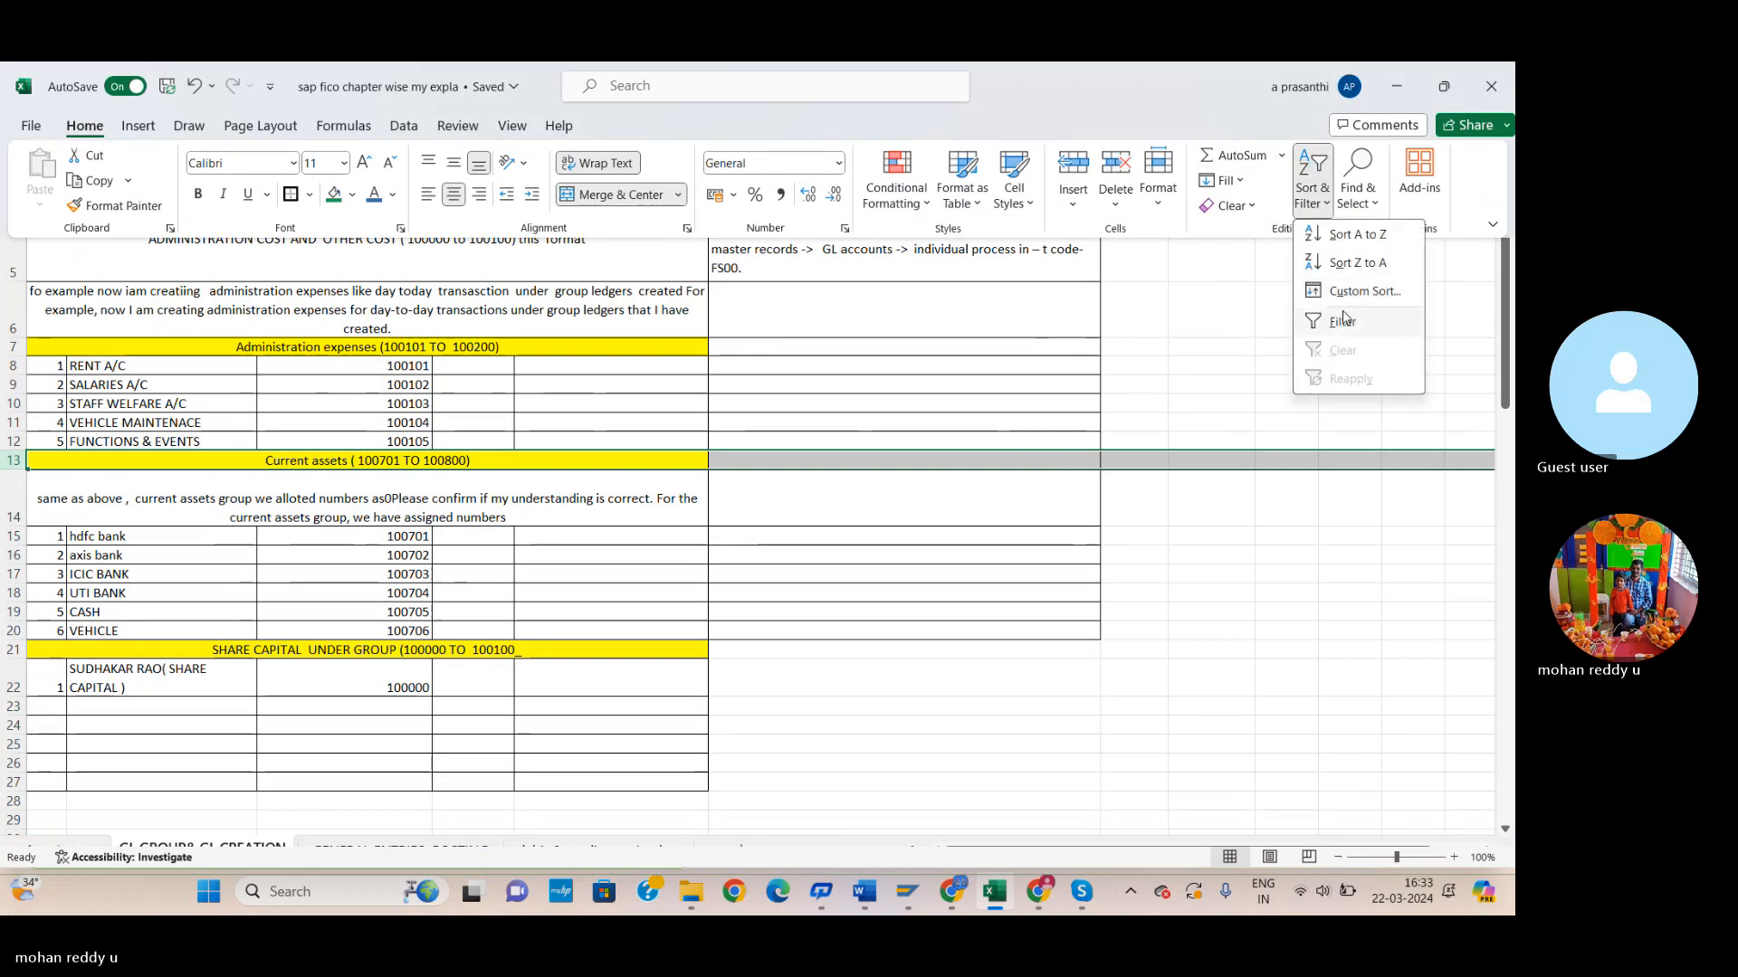
{"action": "left_click", "coordinate": [140, 127]}
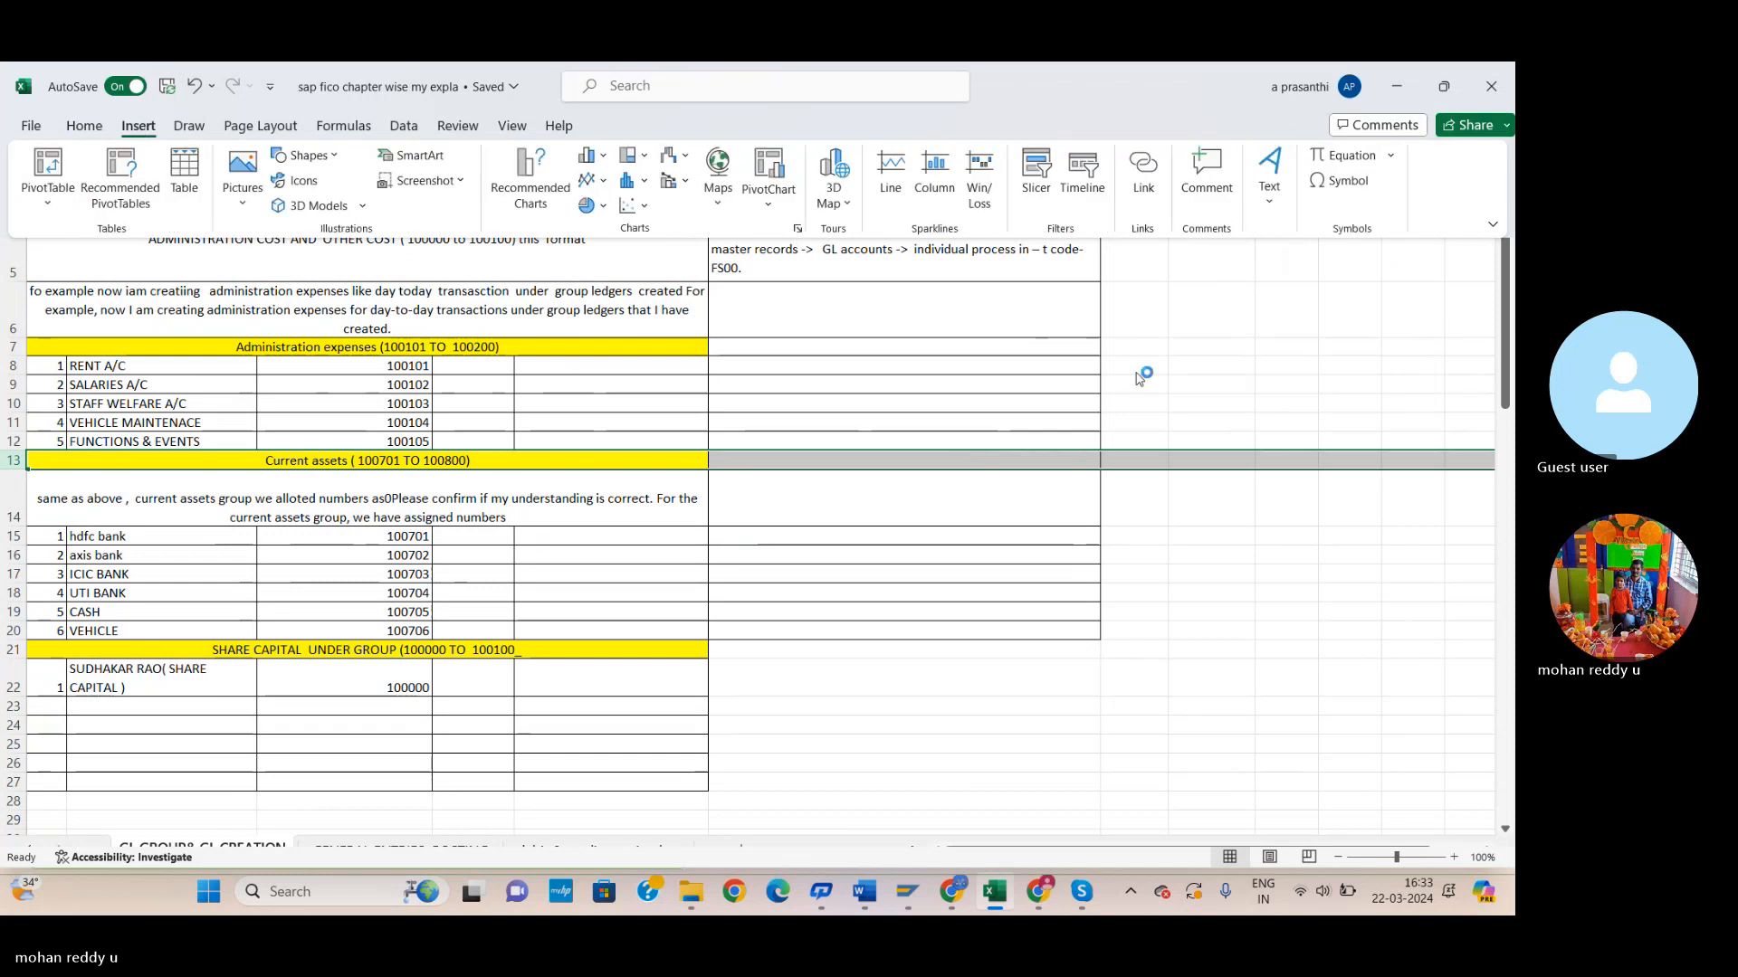
{"action": "left_click", "coordinate": [985, 534]}
Set Excel's ribbon to stay always shown above the worksheet.
{"action": "left_click", "coordinate": [17, 460]}
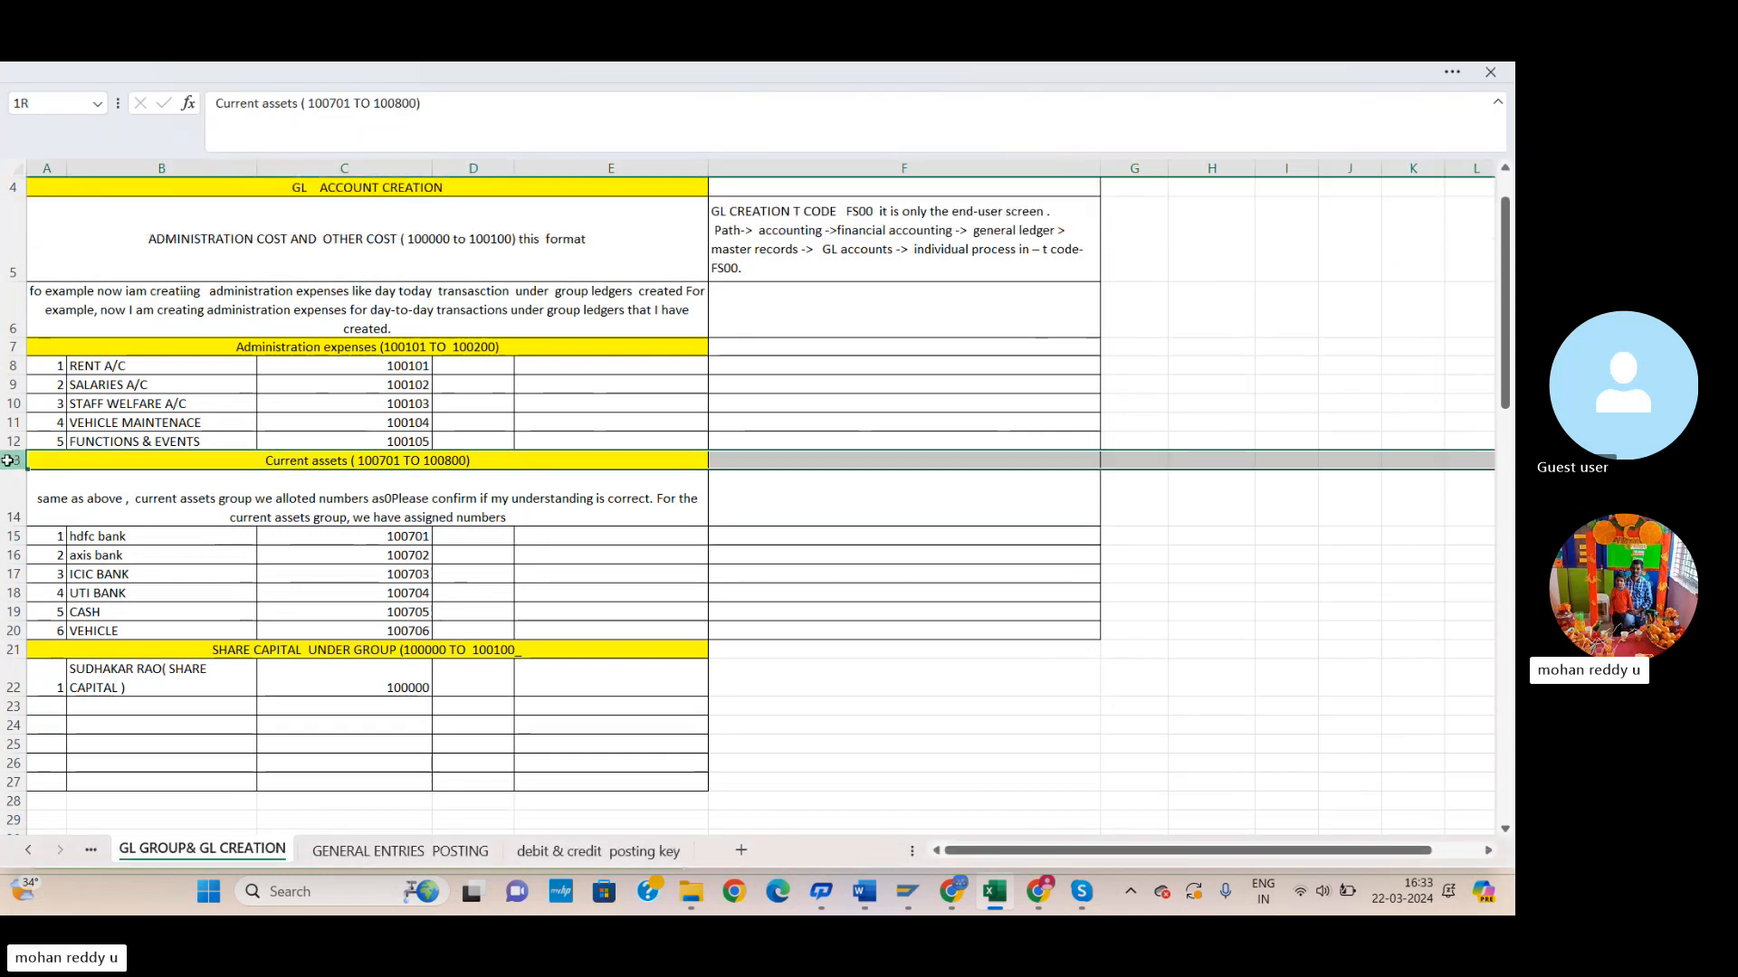
{"action": "left_click", "coordinate": [1451, 71]}
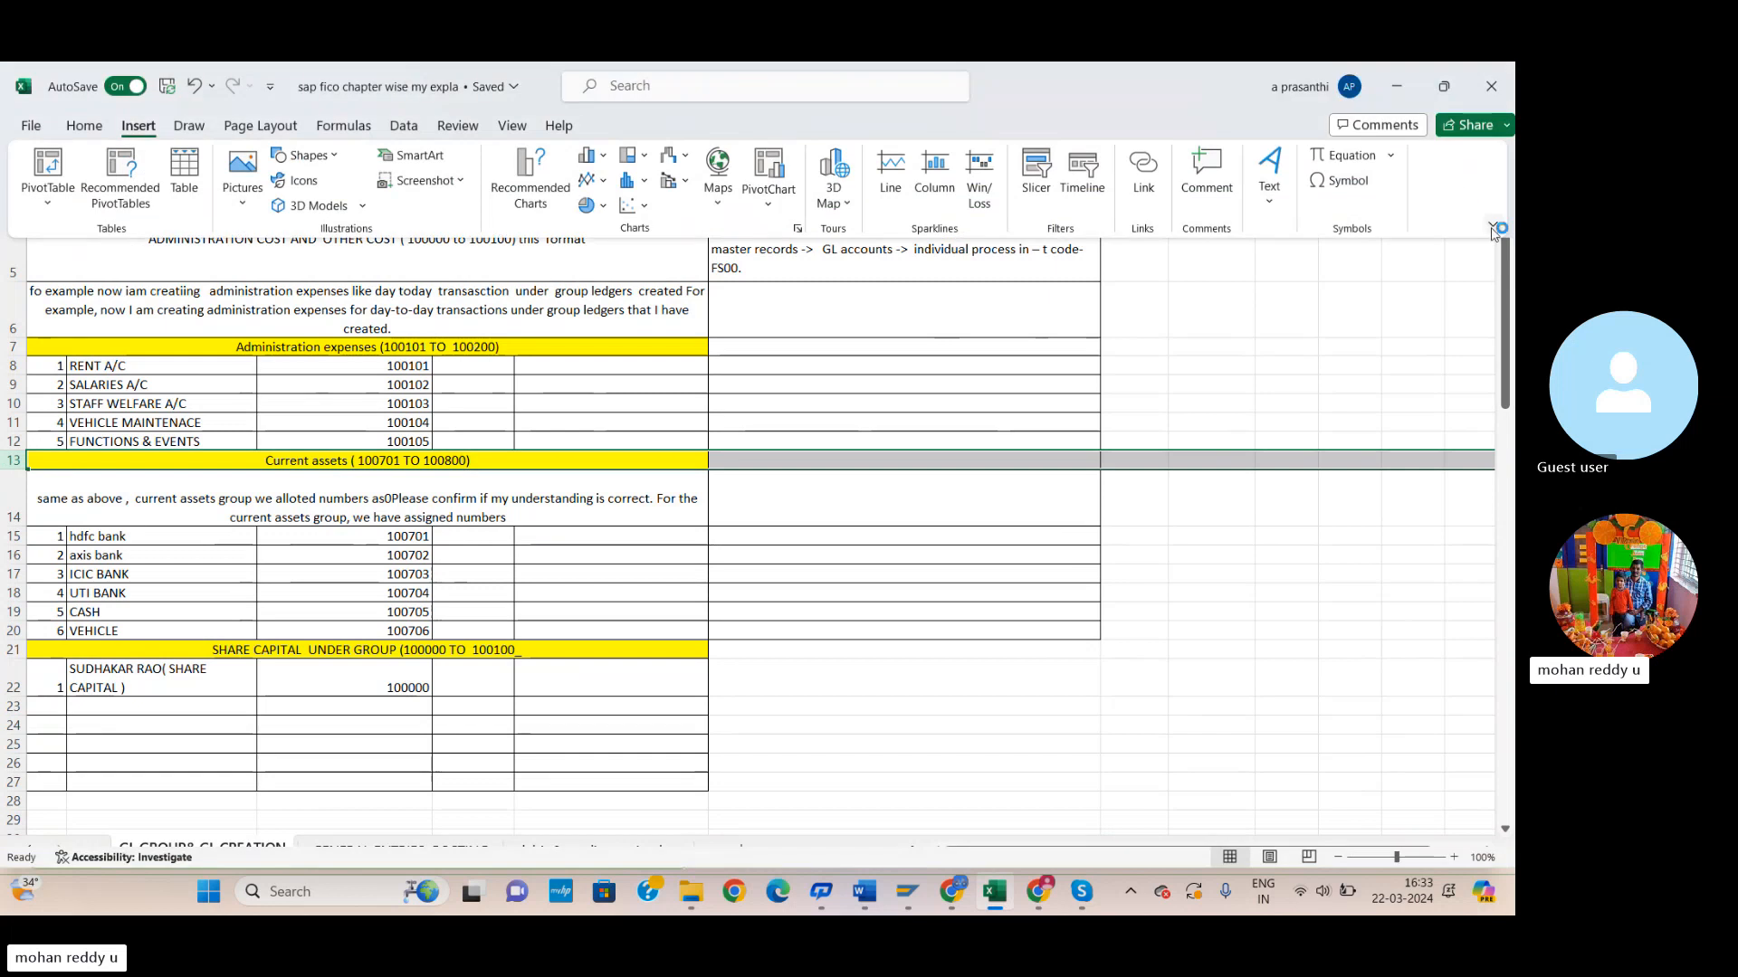
{"action": "left_click", "coordinate": [1493, 198]}
{"action": "left_click", "coordinate": [1423, 342]}
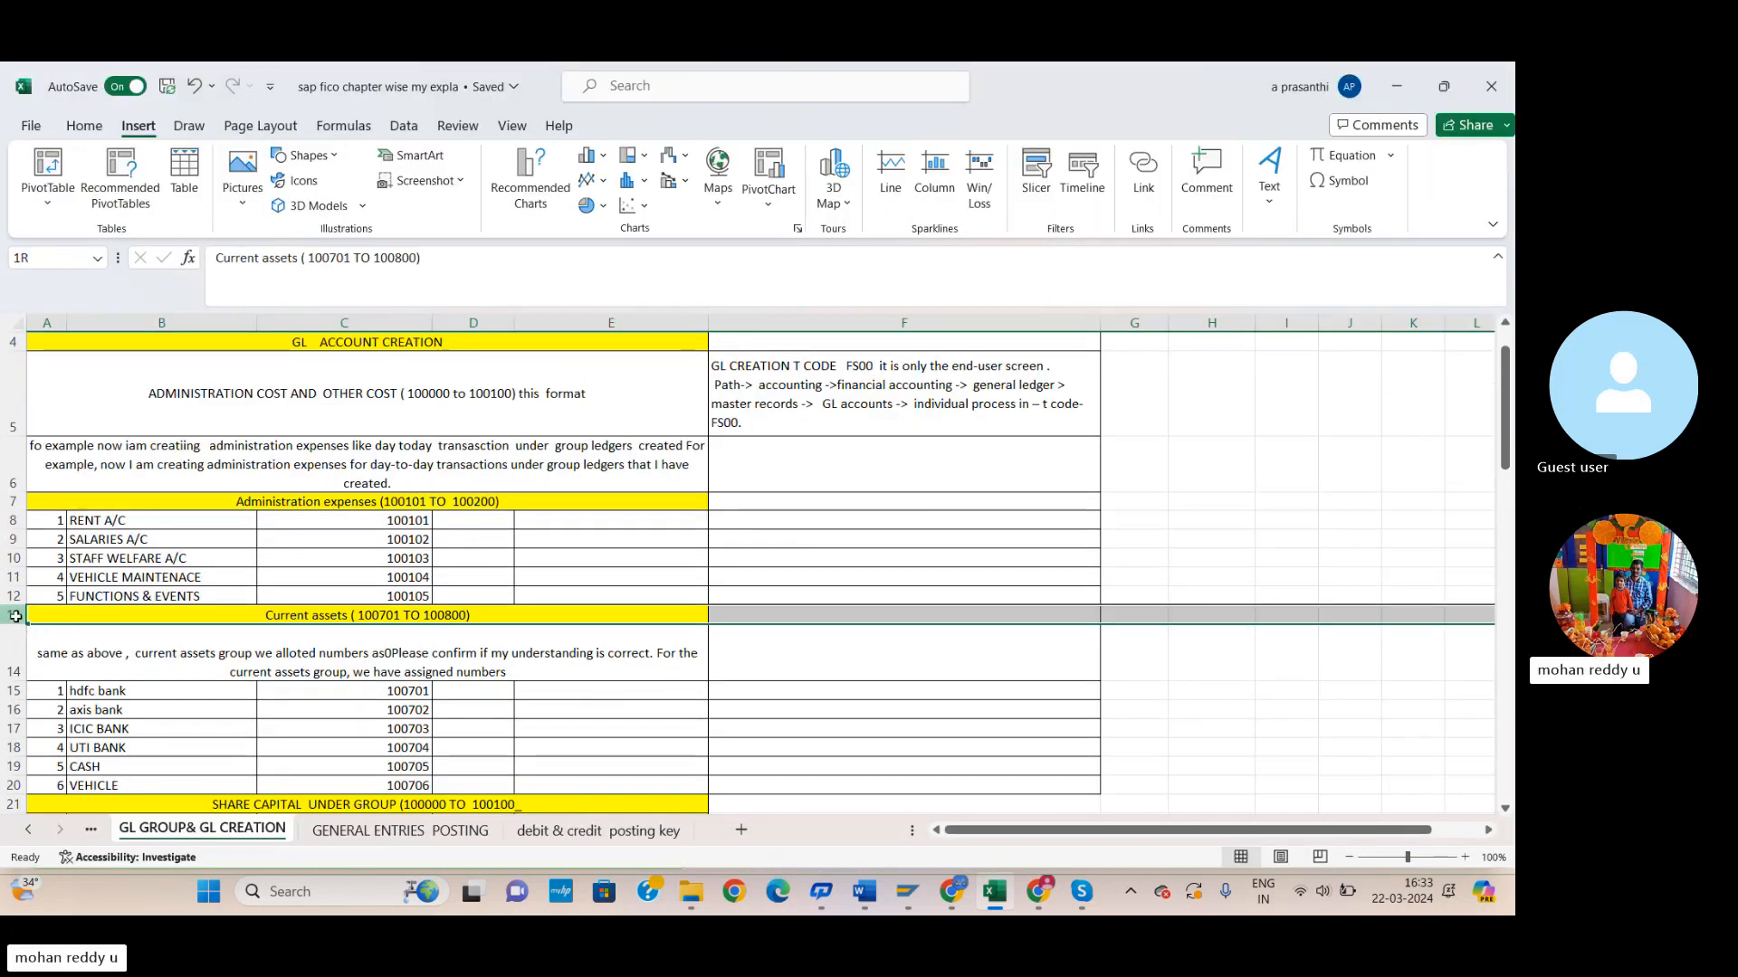
Insert a new sheet row above the Current assets heading in the GL GROUP& GL CREATION sheet.
{"action": "left_click", "coordinate": [86, 127]}
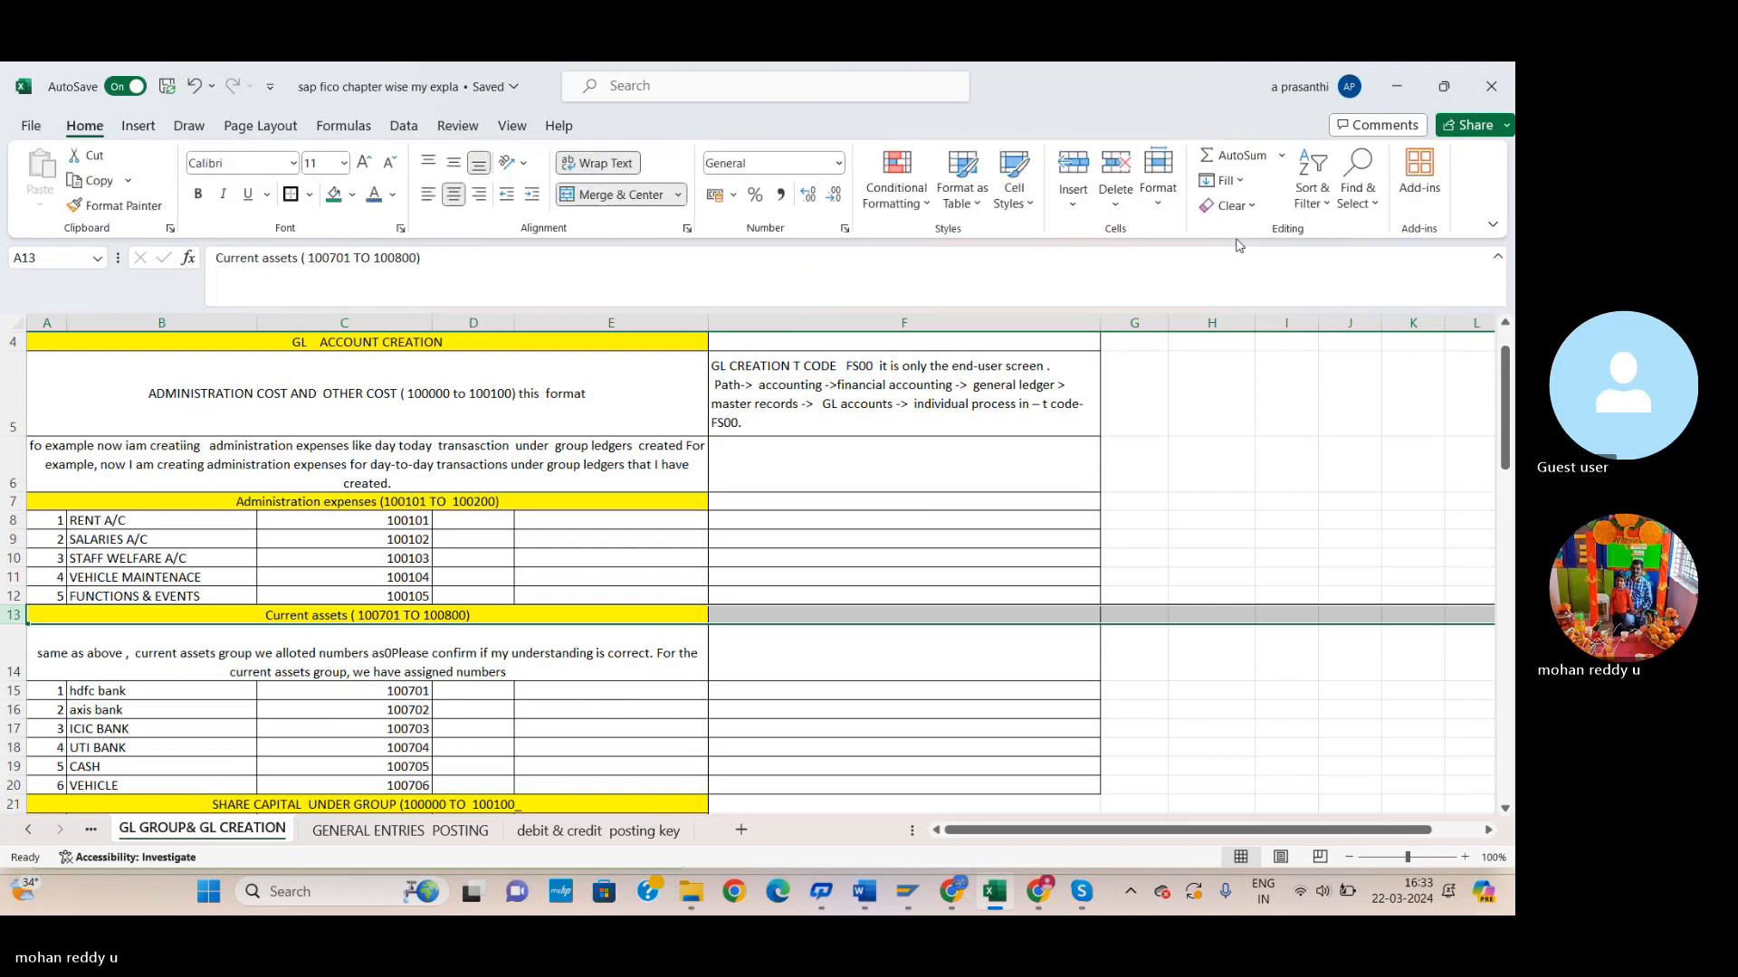
{"action": "left_click", "coordinate": [1322, 206]}
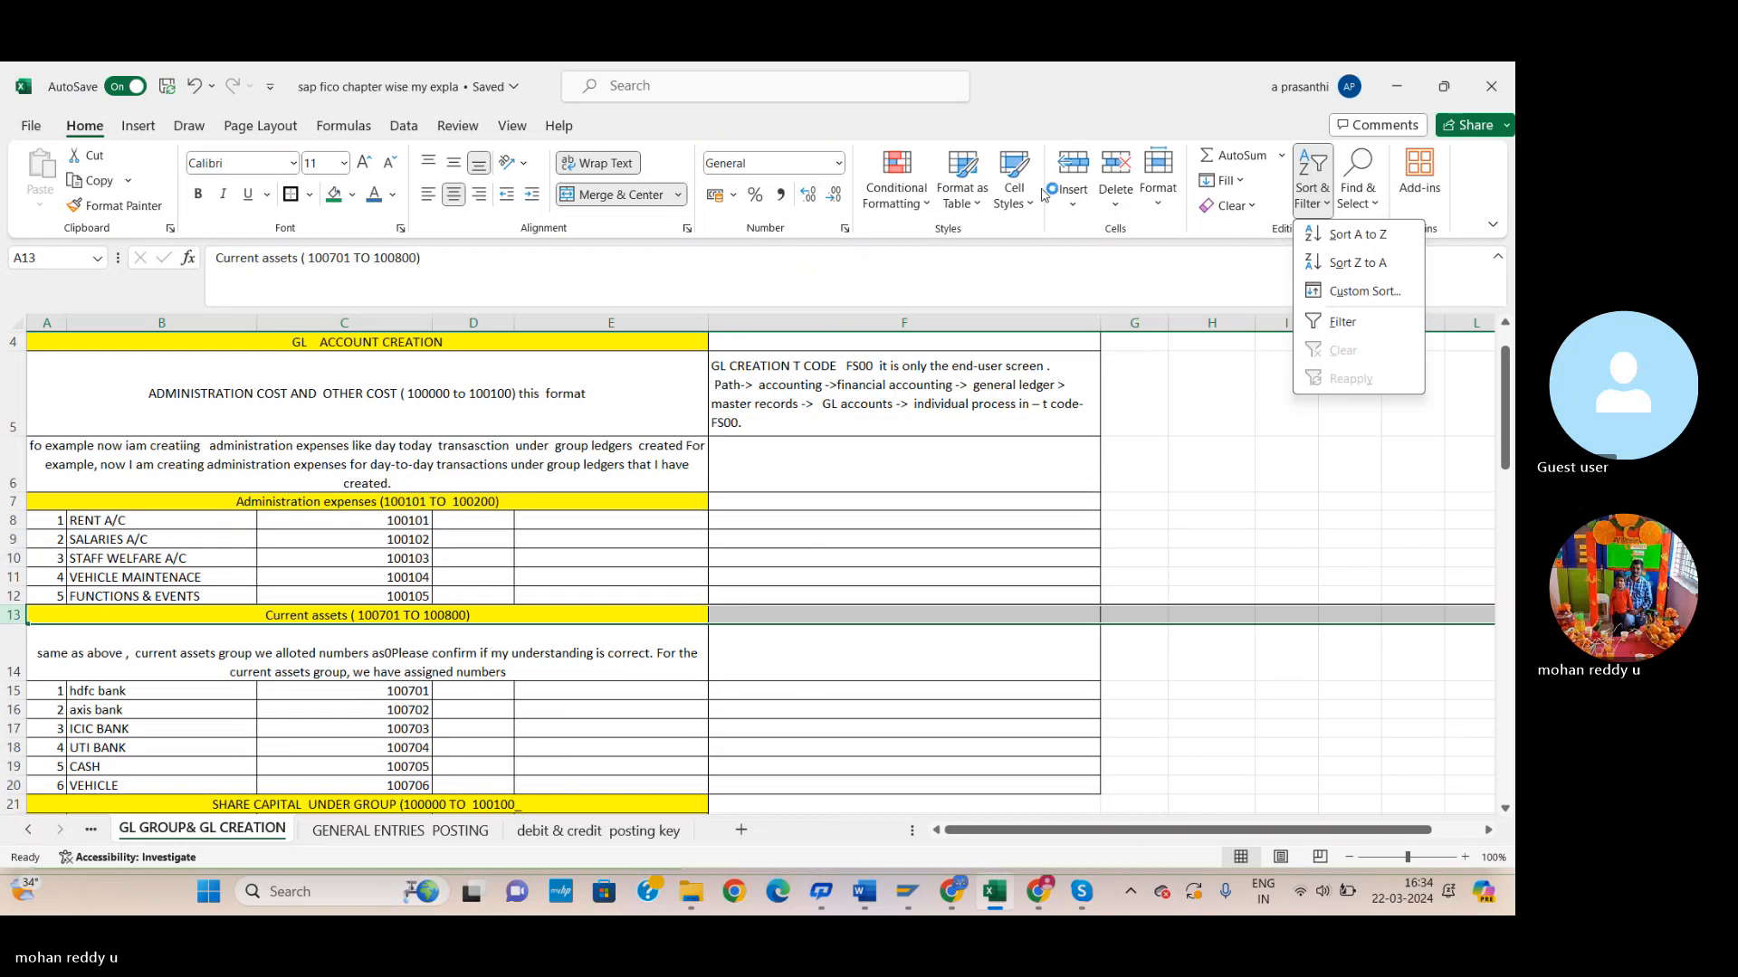
{"action": "left_click", "coordinate": [1072, 204]}
{"action": "left_click", "coordinate": [1124, 260]}
{"action": "left_click", "coordinate": [497, 652]}
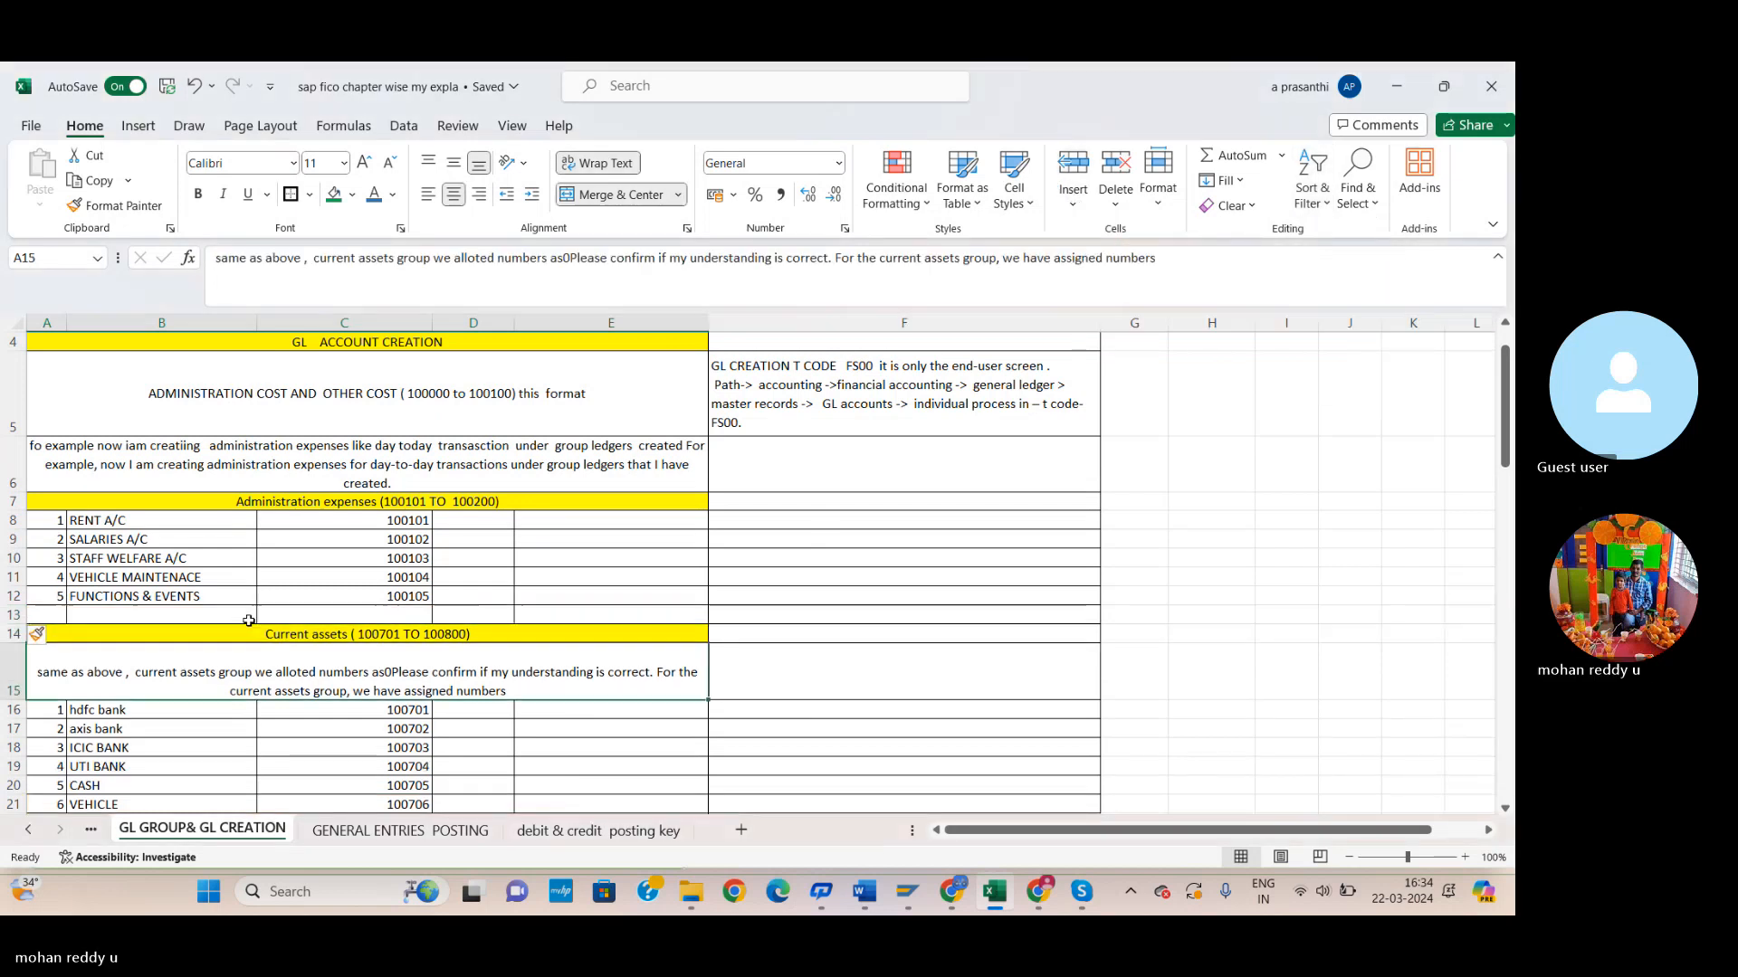
Enter serial number 6 and the account name "electricity bill" in the new row under Administration expenses.
{"action": "left_click", "coordinate": [41, 614]}
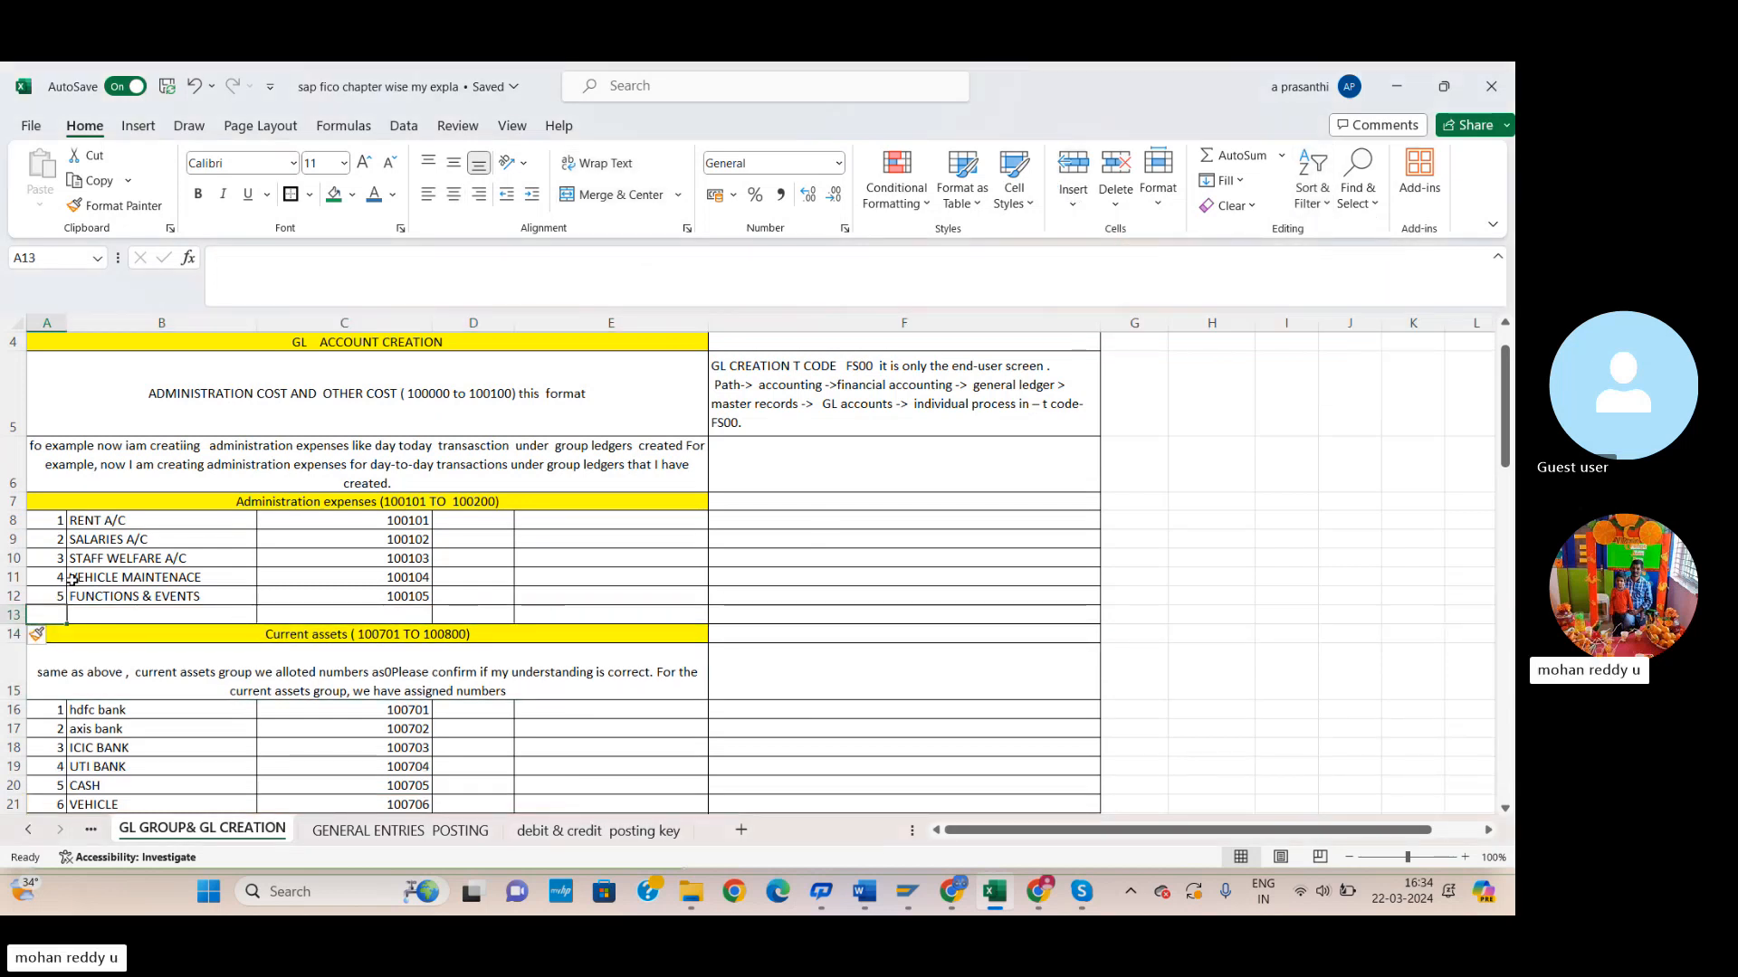
{"action": "type", "text": "6"}
{"action": "left_click", "coordinate": [153, 618]}
{"action": "type", "text": "e"}
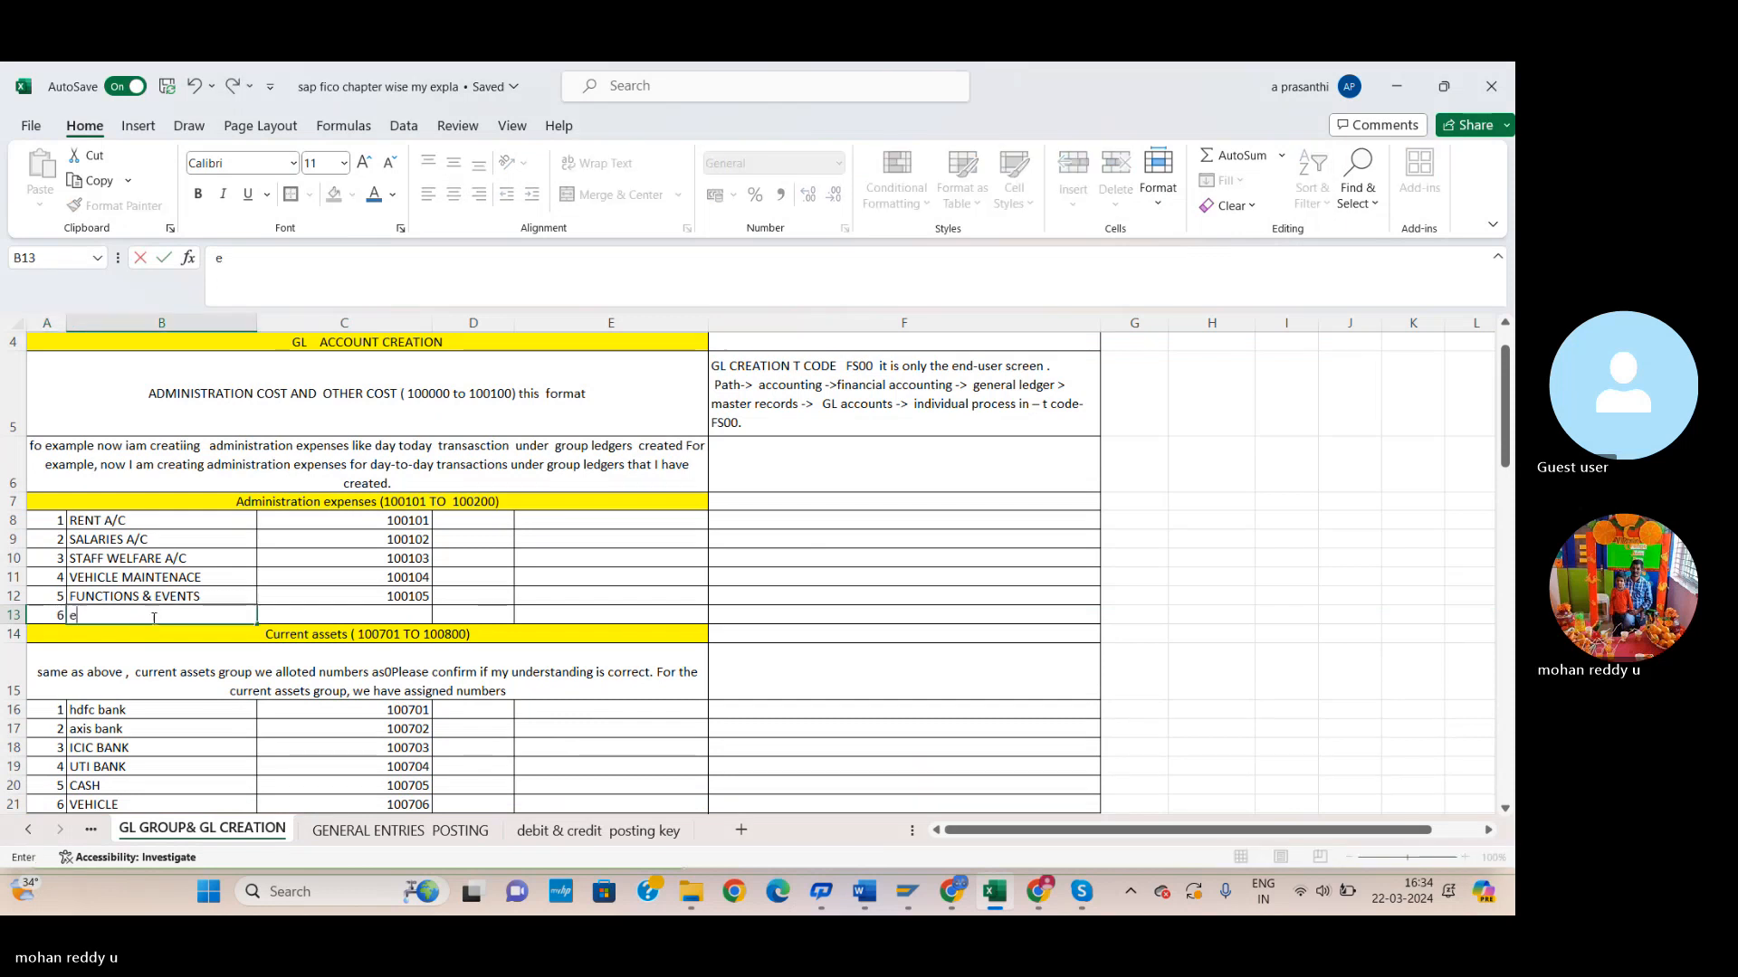
{"action": "type", "text": "lectri"}
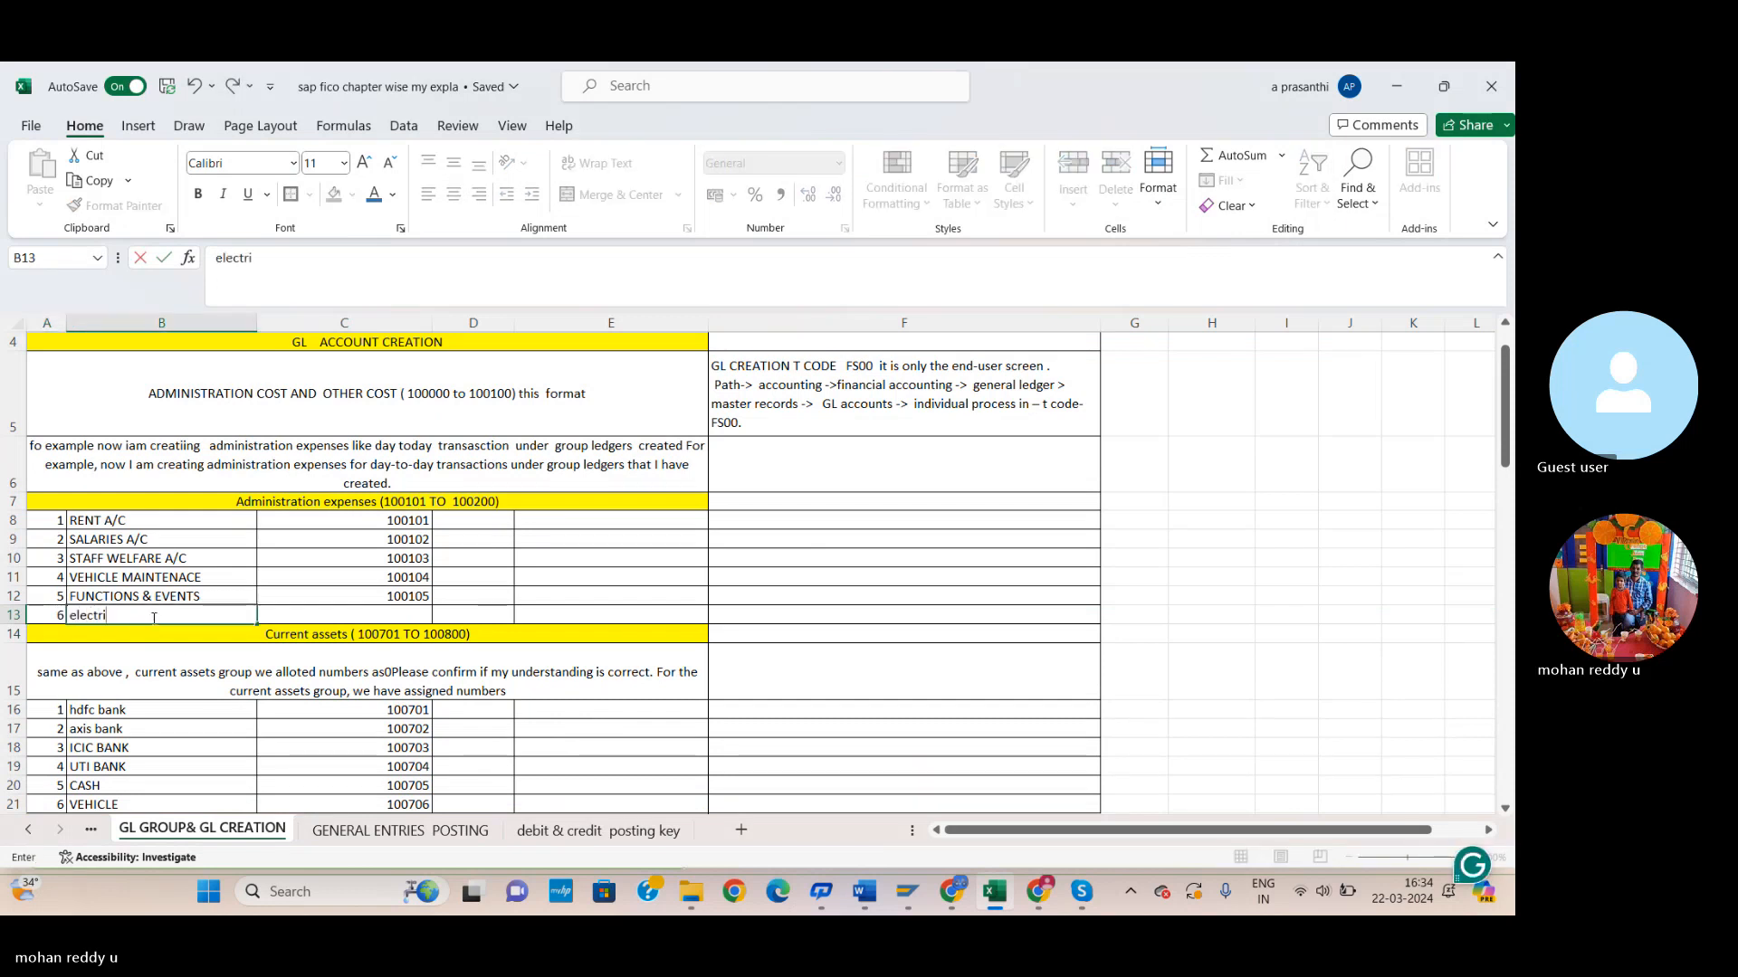
{"action": "type", "text": "city bill"}
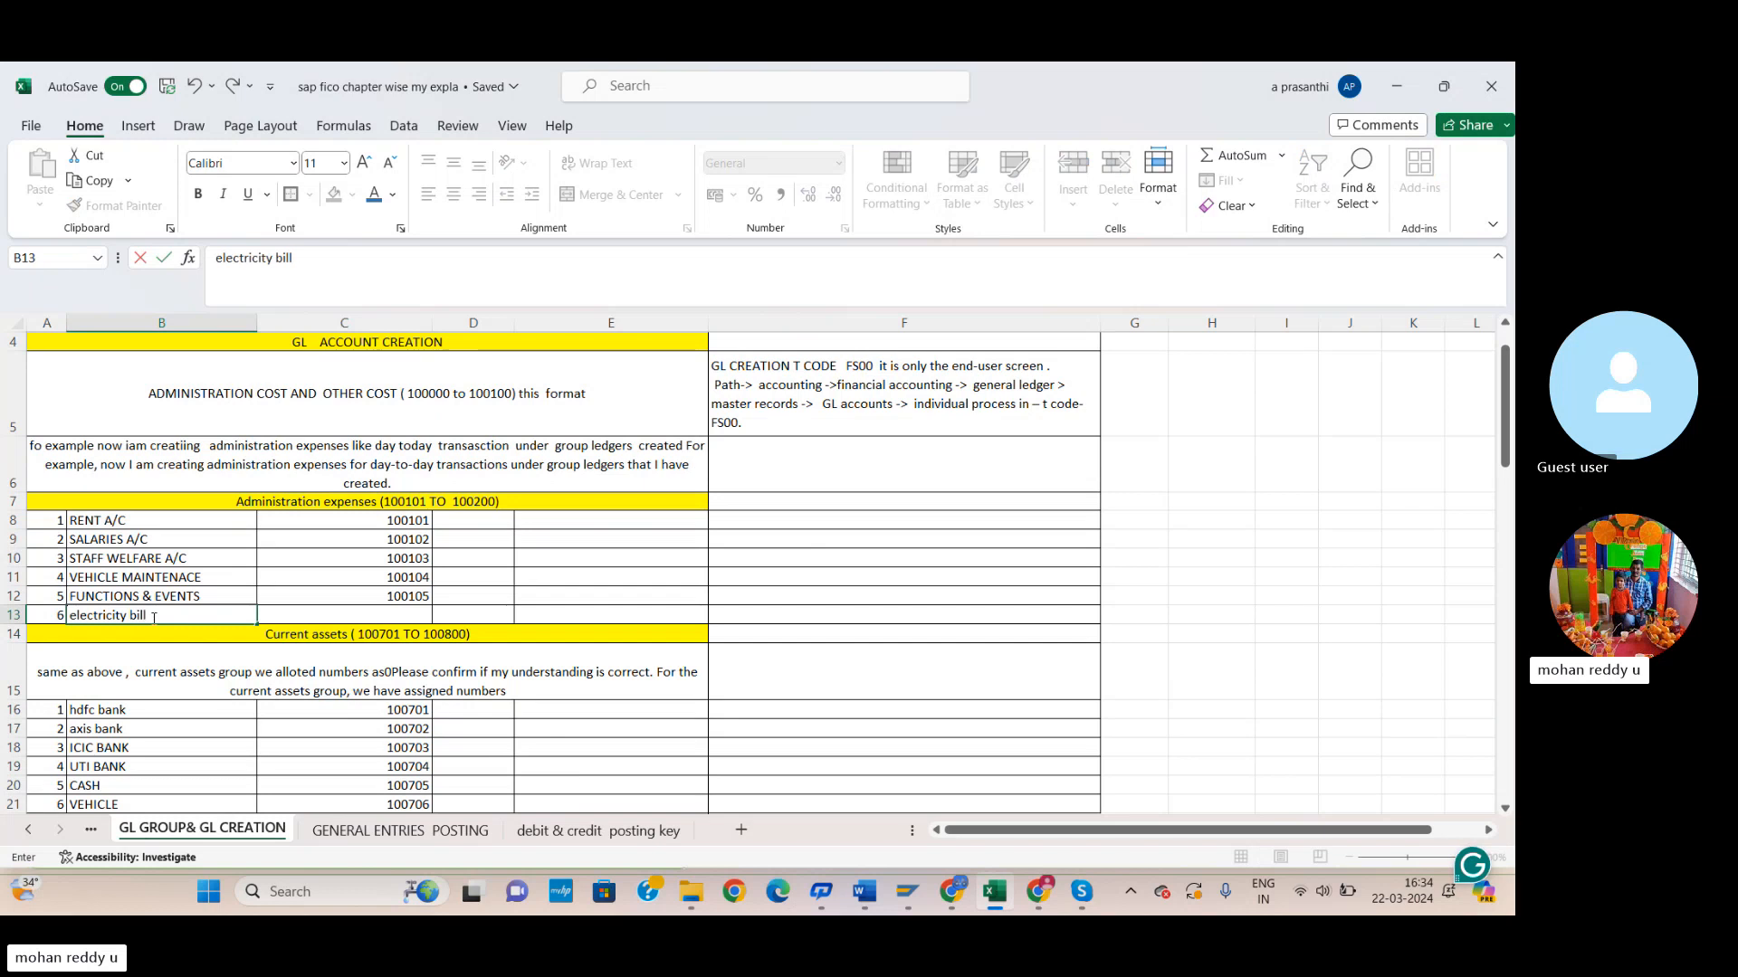
{"action": "left_click", "coordinate": [216, 672]}
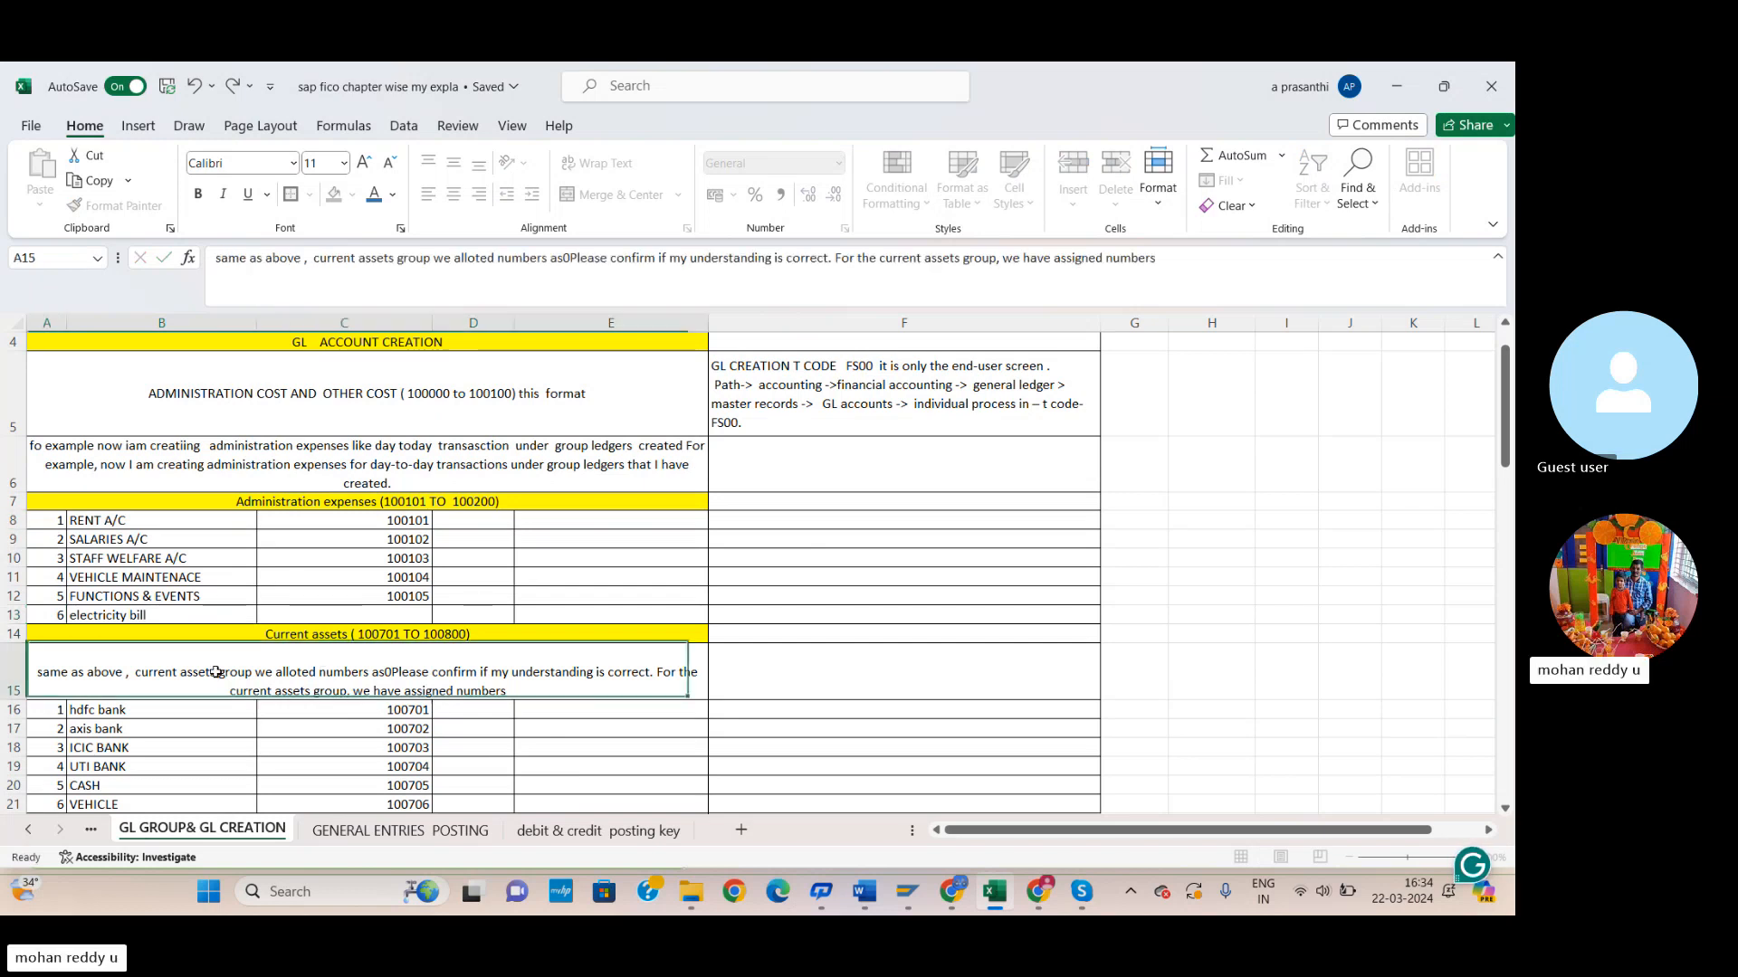
Assign G/L account number 100106 to the electricity bill row.
{"action": "left_click", "coordinate": [347, 612]}
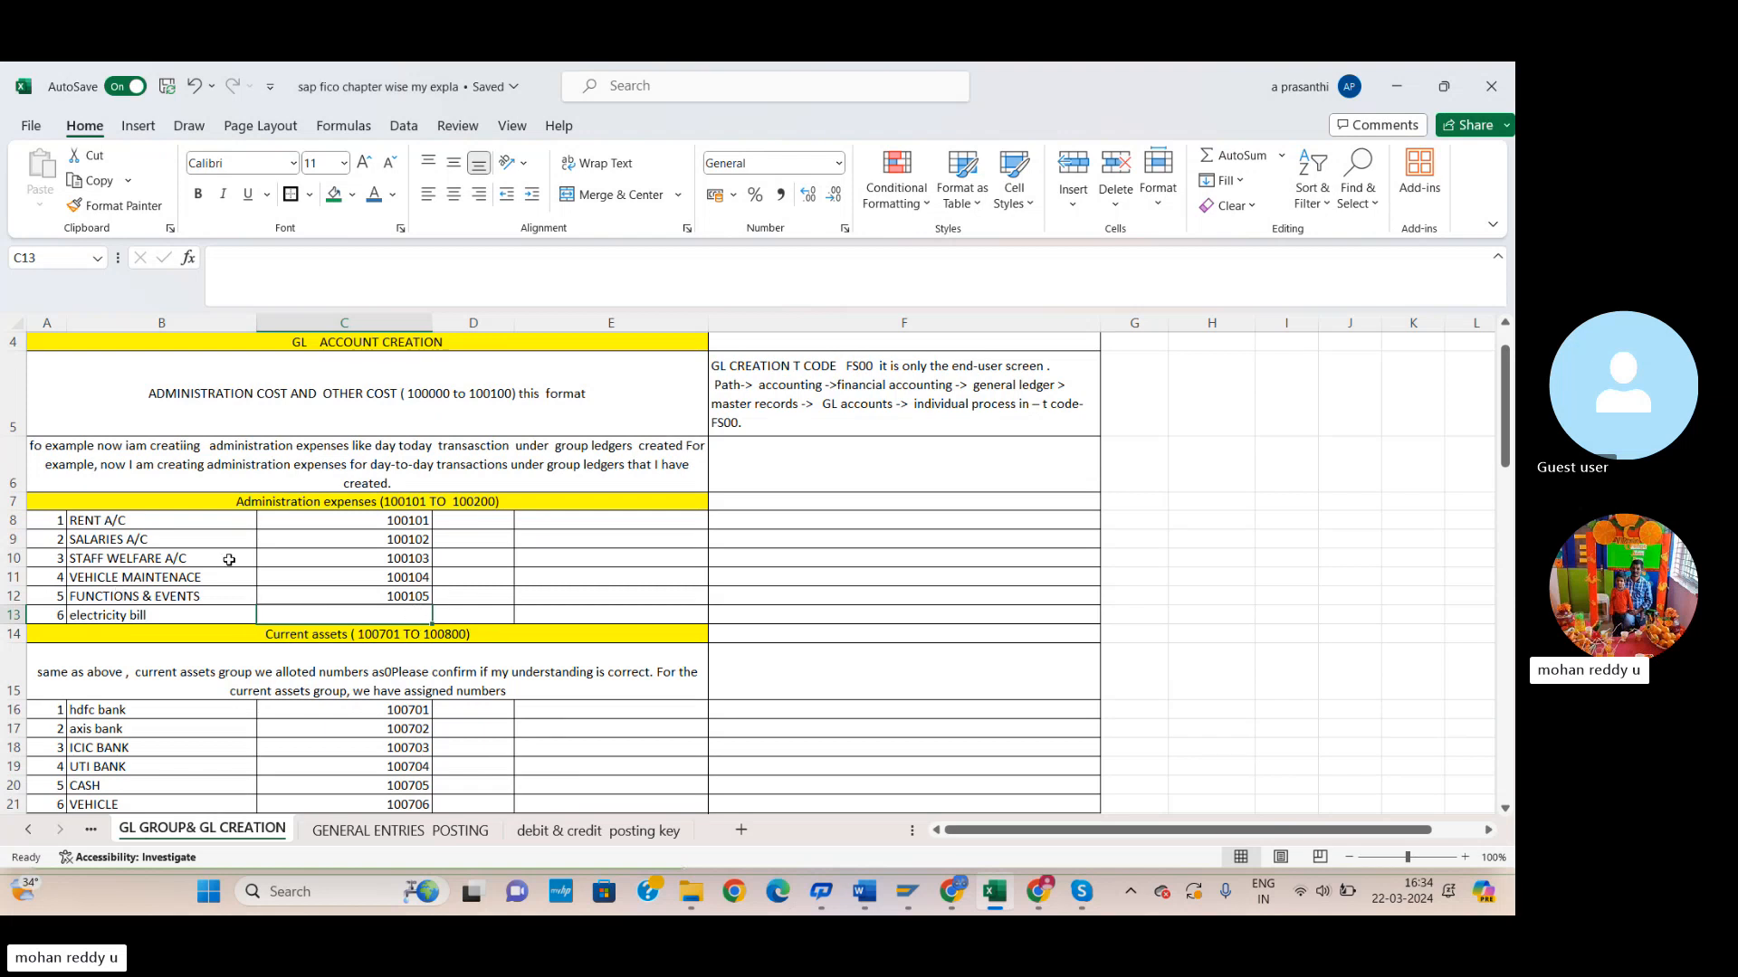
{"action": "type", "text": "10"}
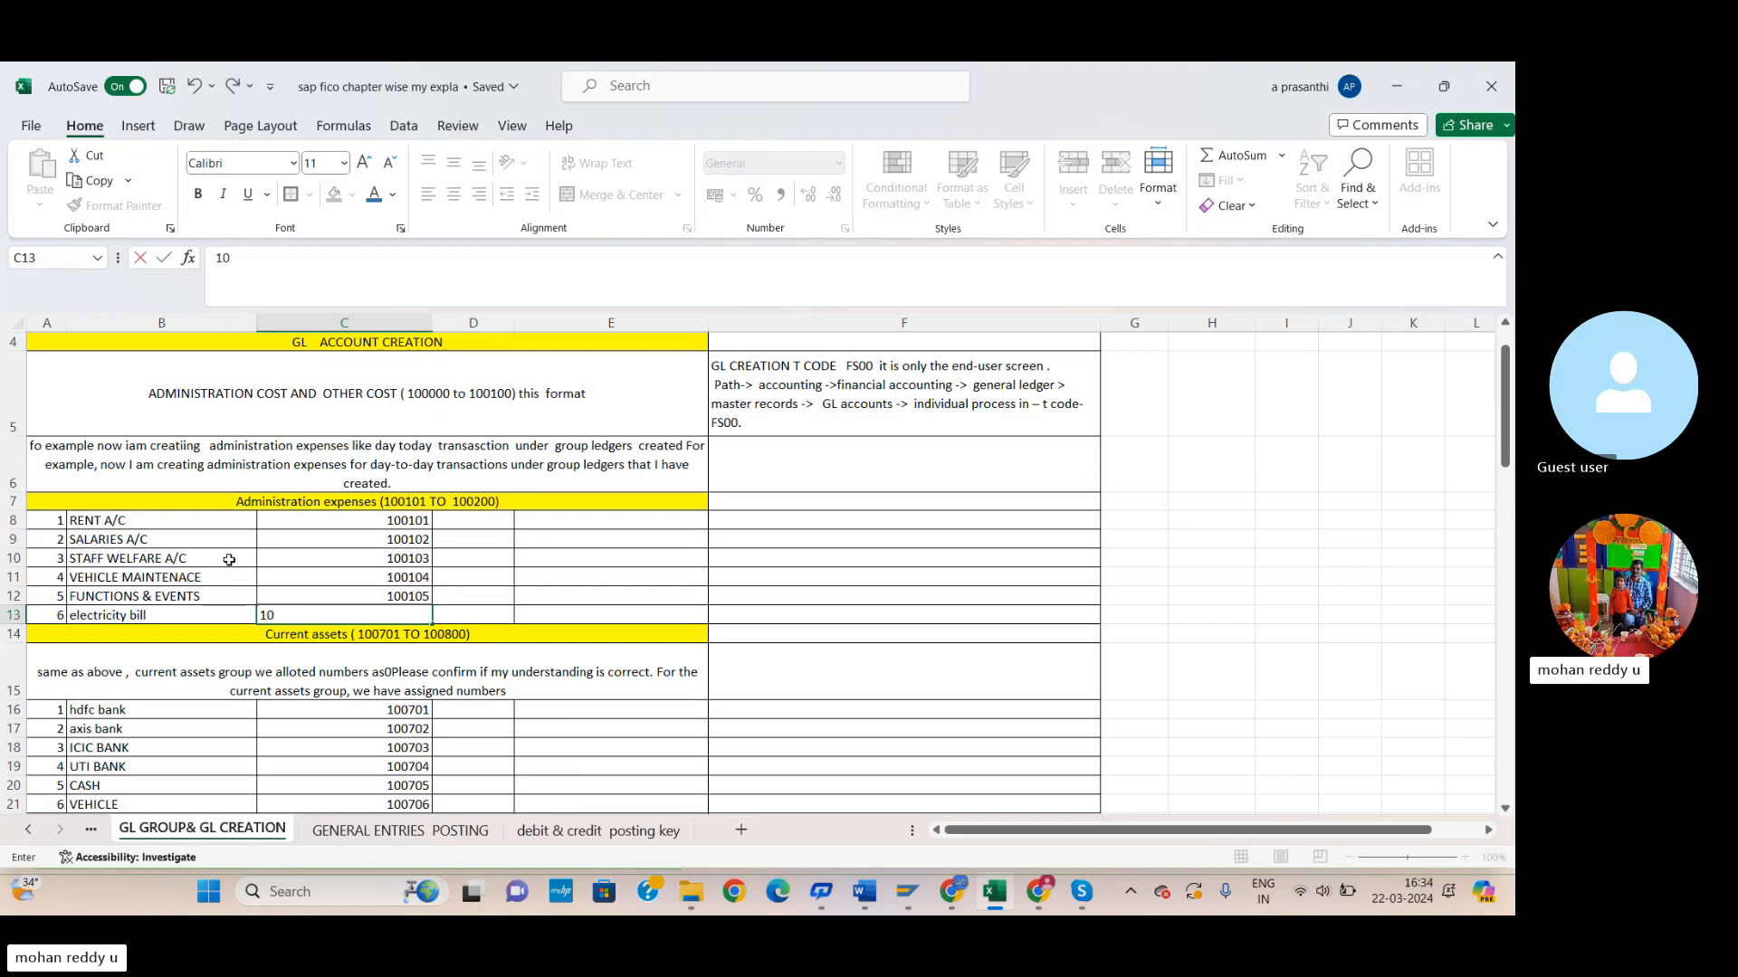
{"action": "type", "text": "0106"}
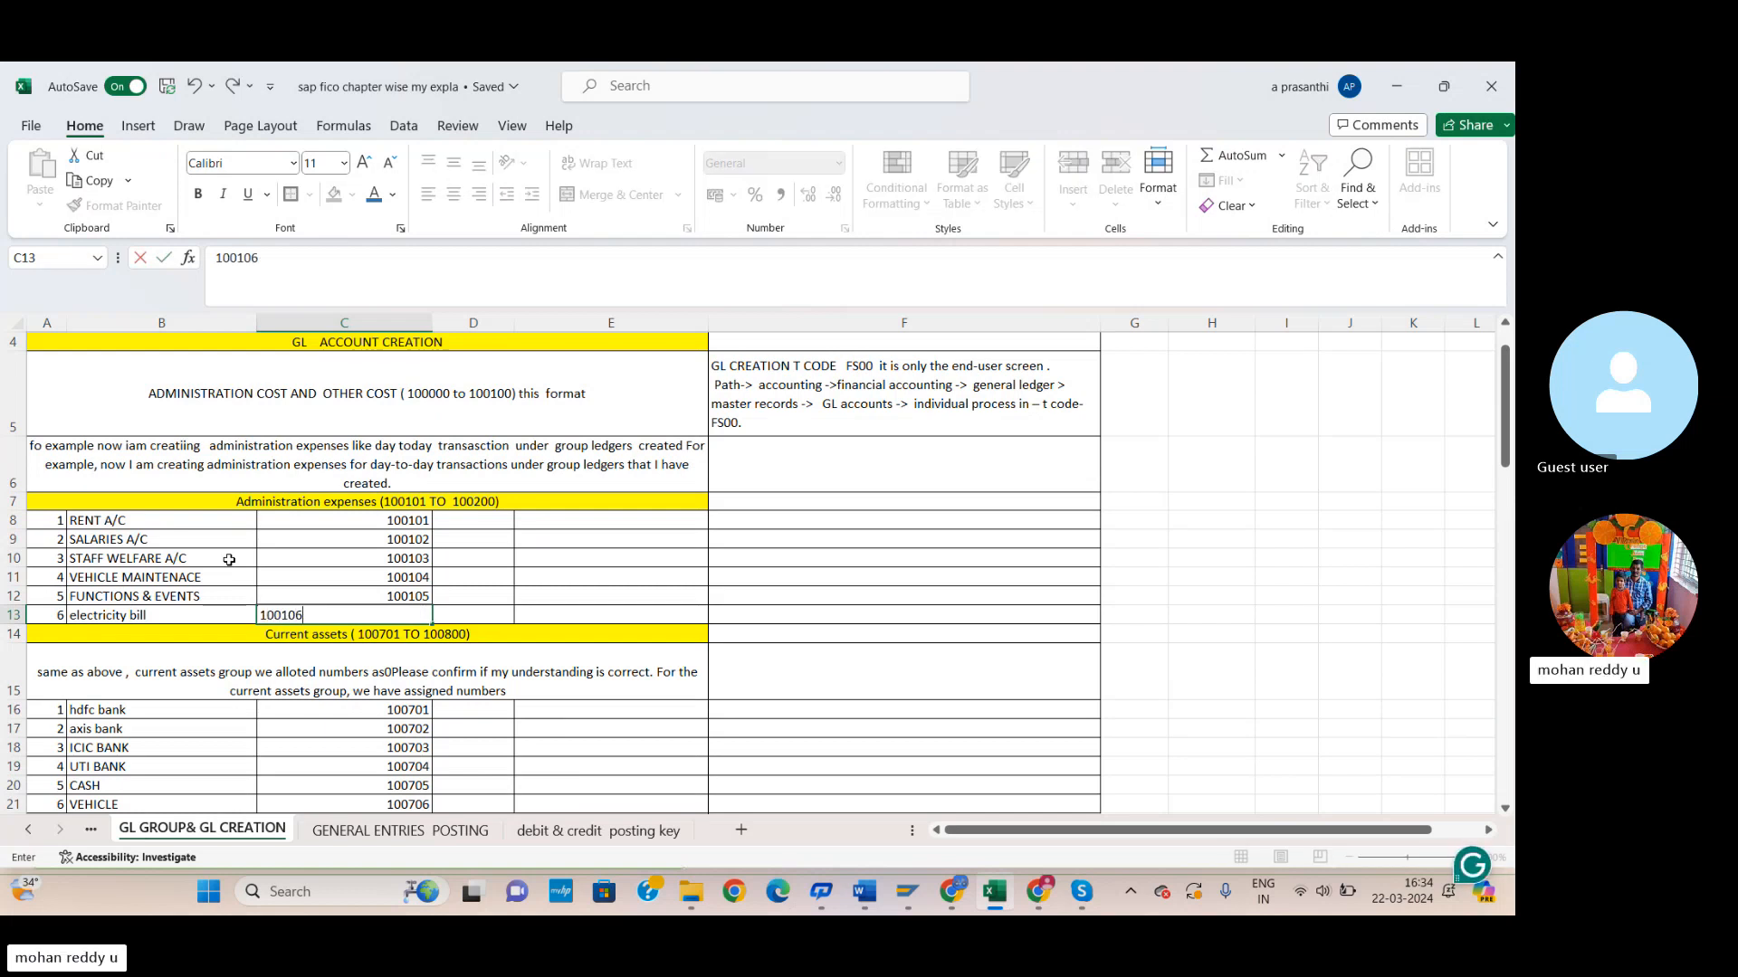
{"action": "left_click", "coordinate": [733, 561]}
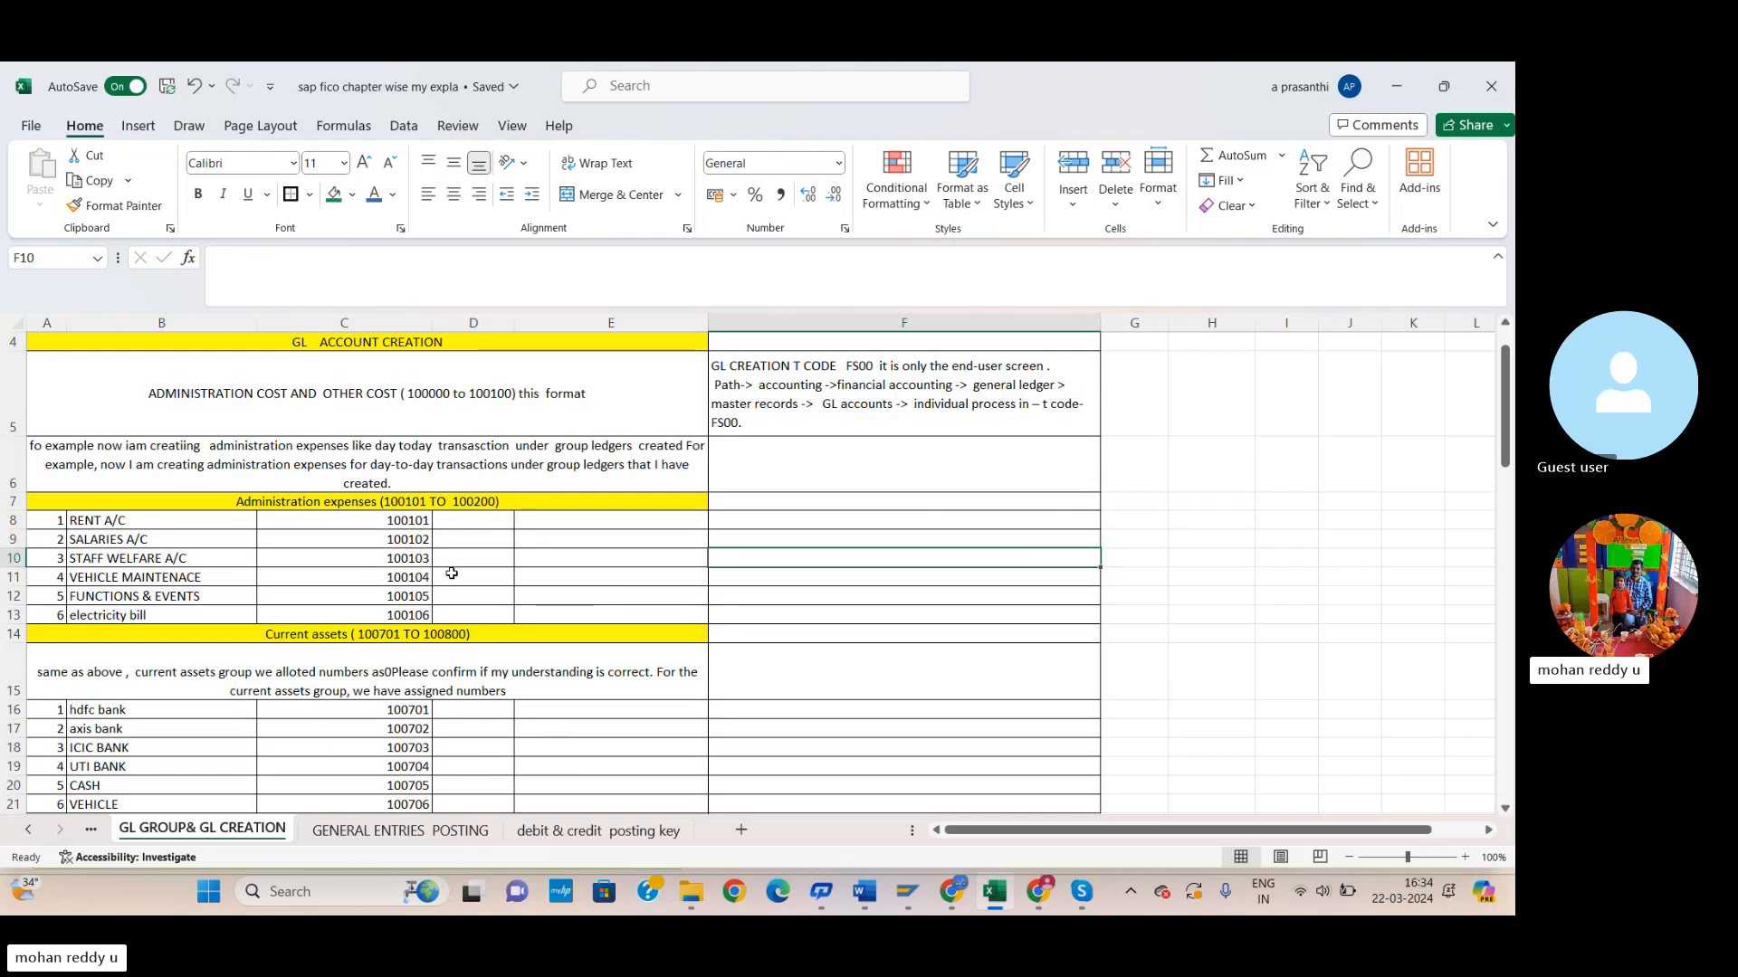
Switch to the SAP G/L document entry for company code SSMB and close its G/L account list.
{"action": "scroll", "coordinate": [507, 556], "scroll_direction": "up", "scroll_amount": 1}
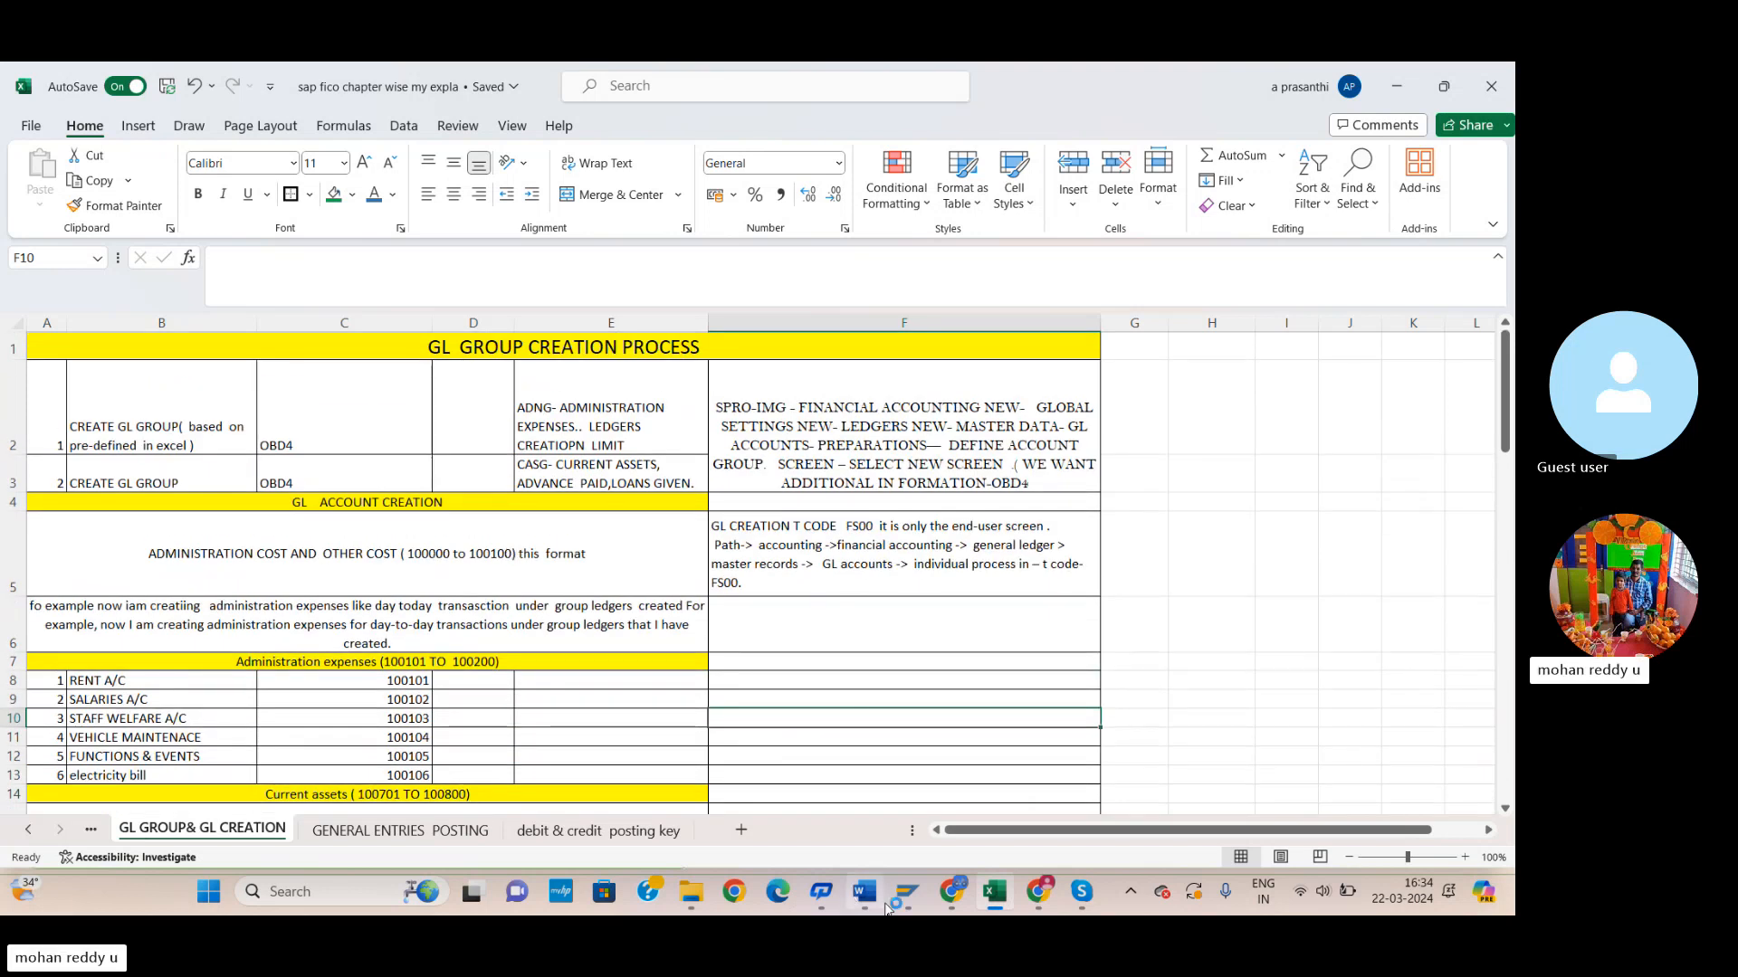
{"action": "mouse_move", "coordinate": [895, 908]}
{"action": "left_click", "coordinate": [1115, 787]}
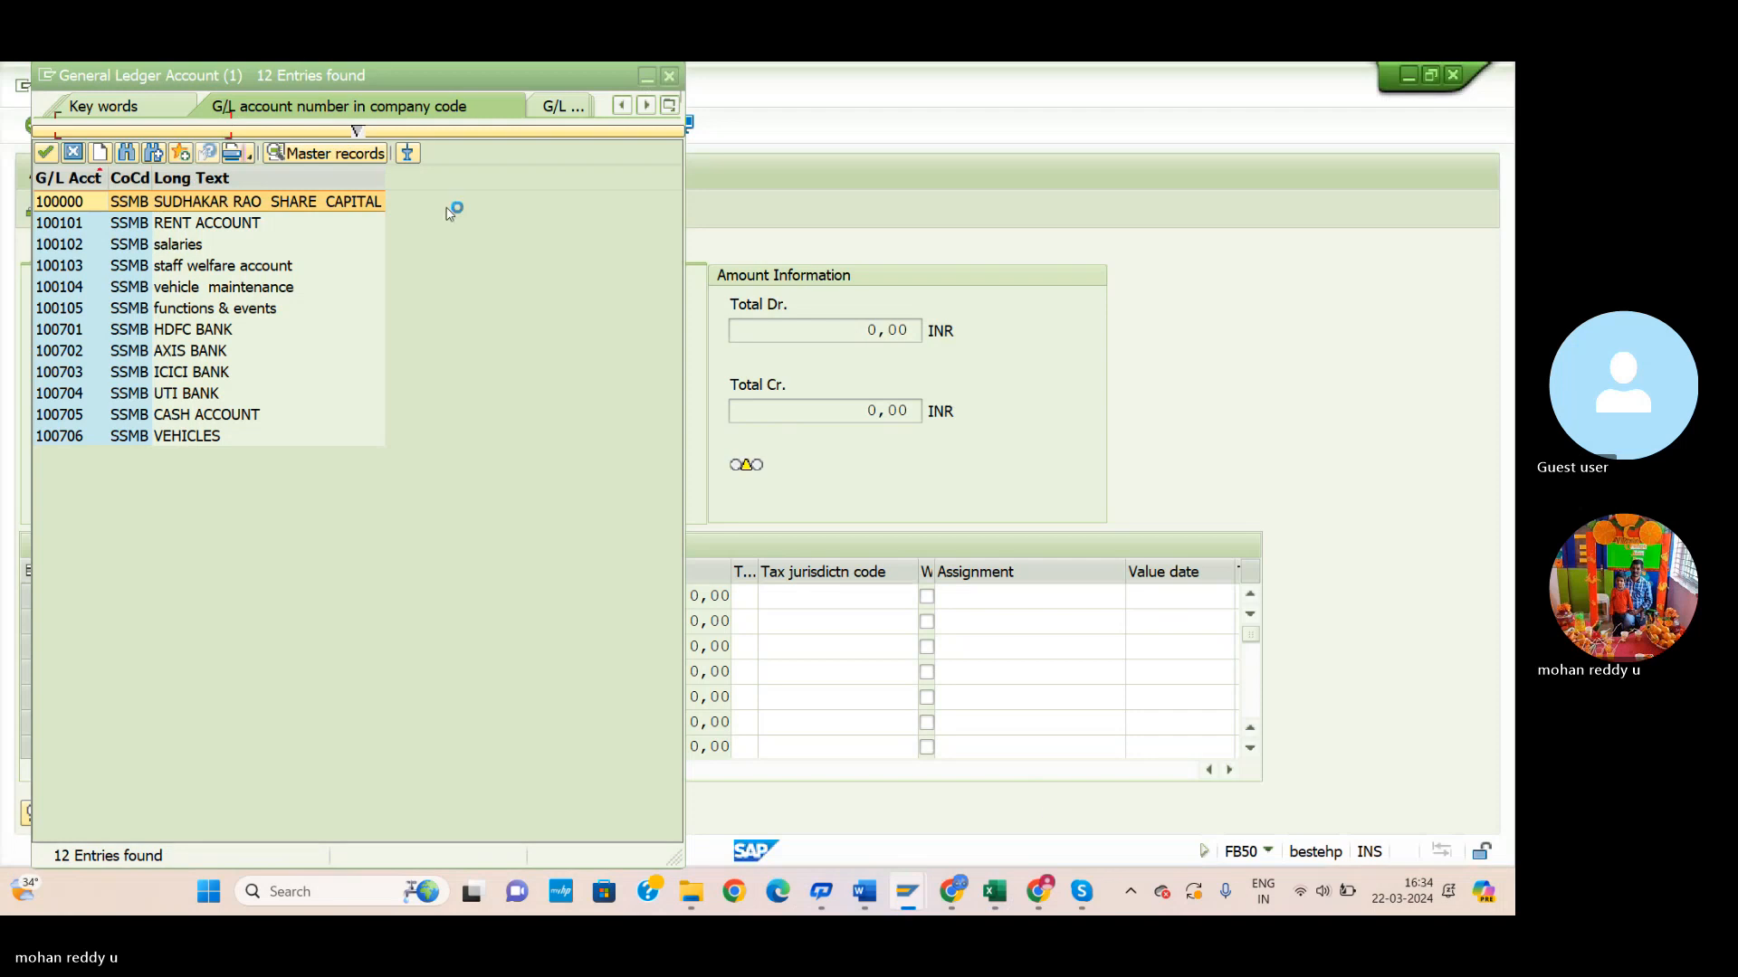
{"action": "left_click", "coordinate": [668, 75]}
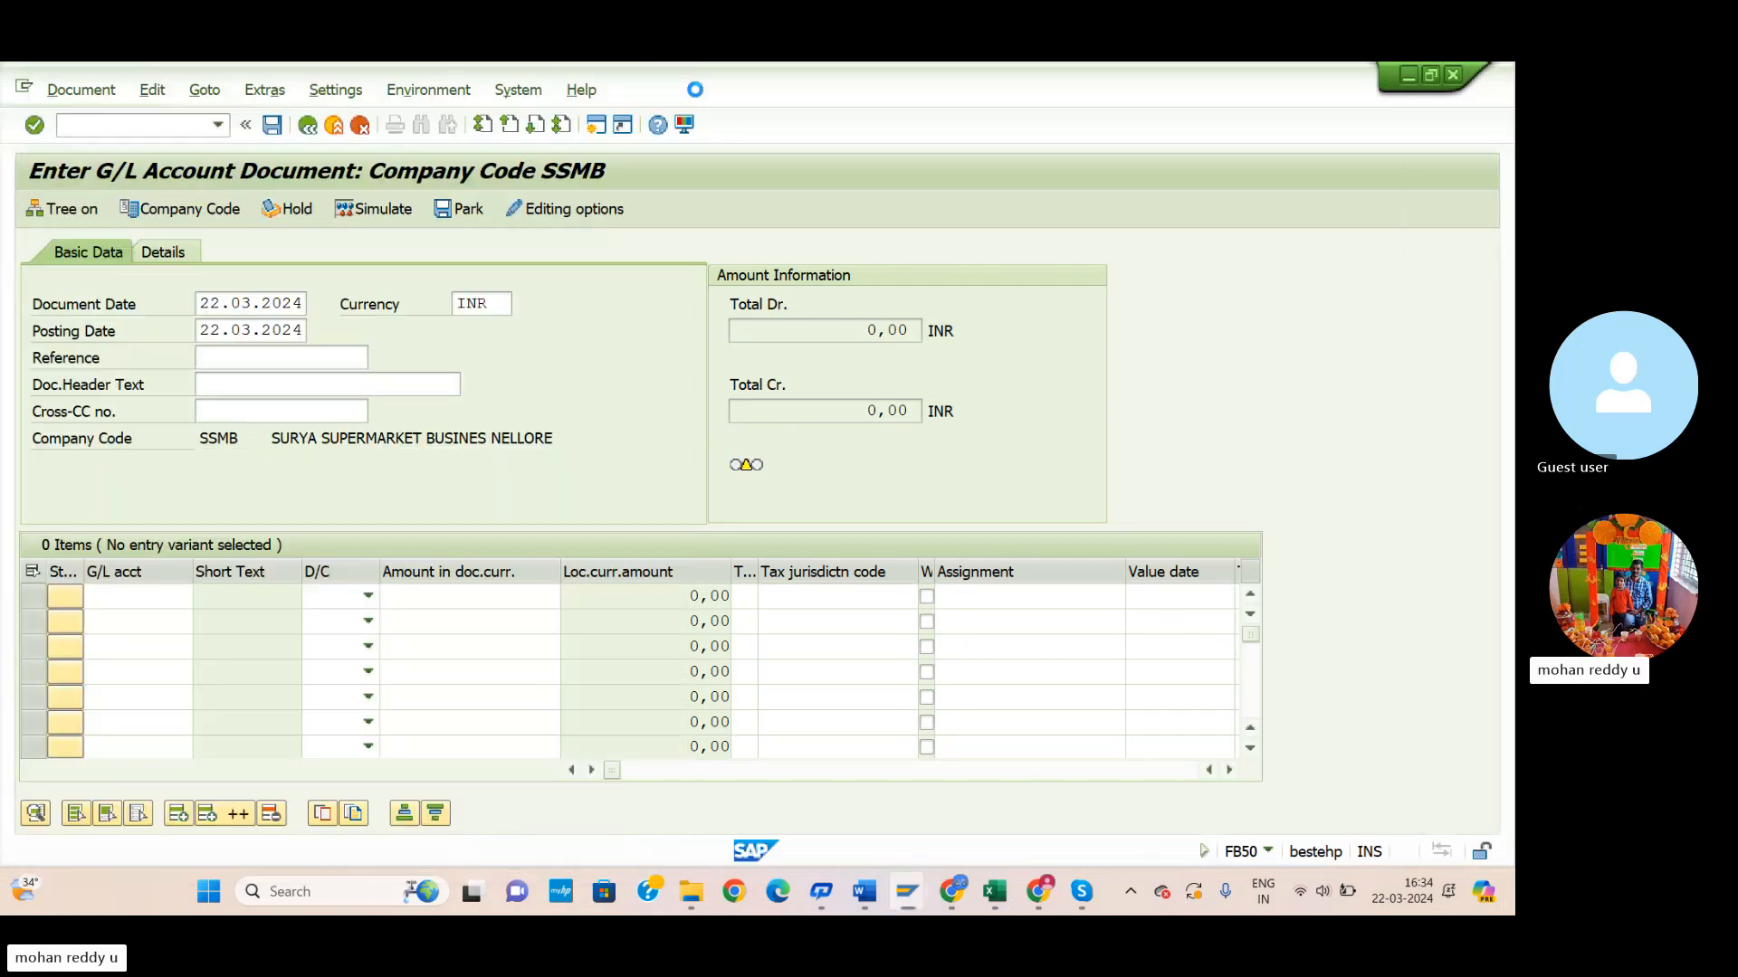
Open a new SAP session and start transaction FS00.
{"action": "left_click", "coordinate": [597, 125]}
{"action": "type", "text": "f"}
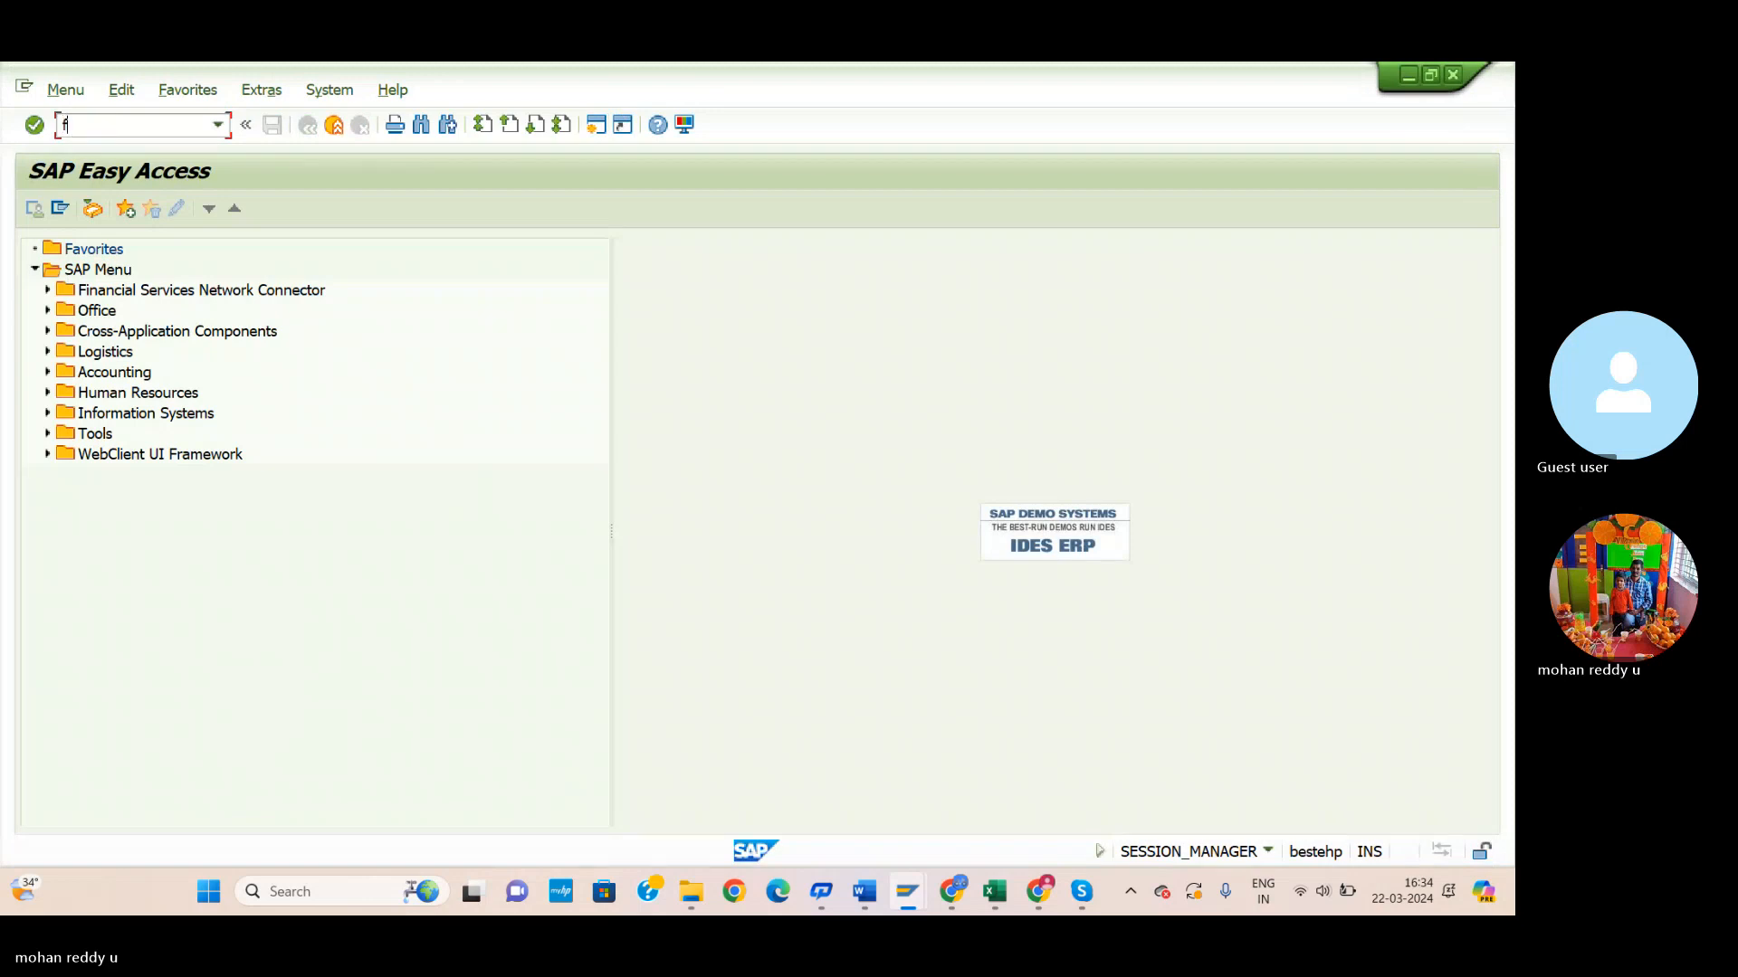
{"action": "type", "text": "s00"}
{"action": "key", "text": "Return"}
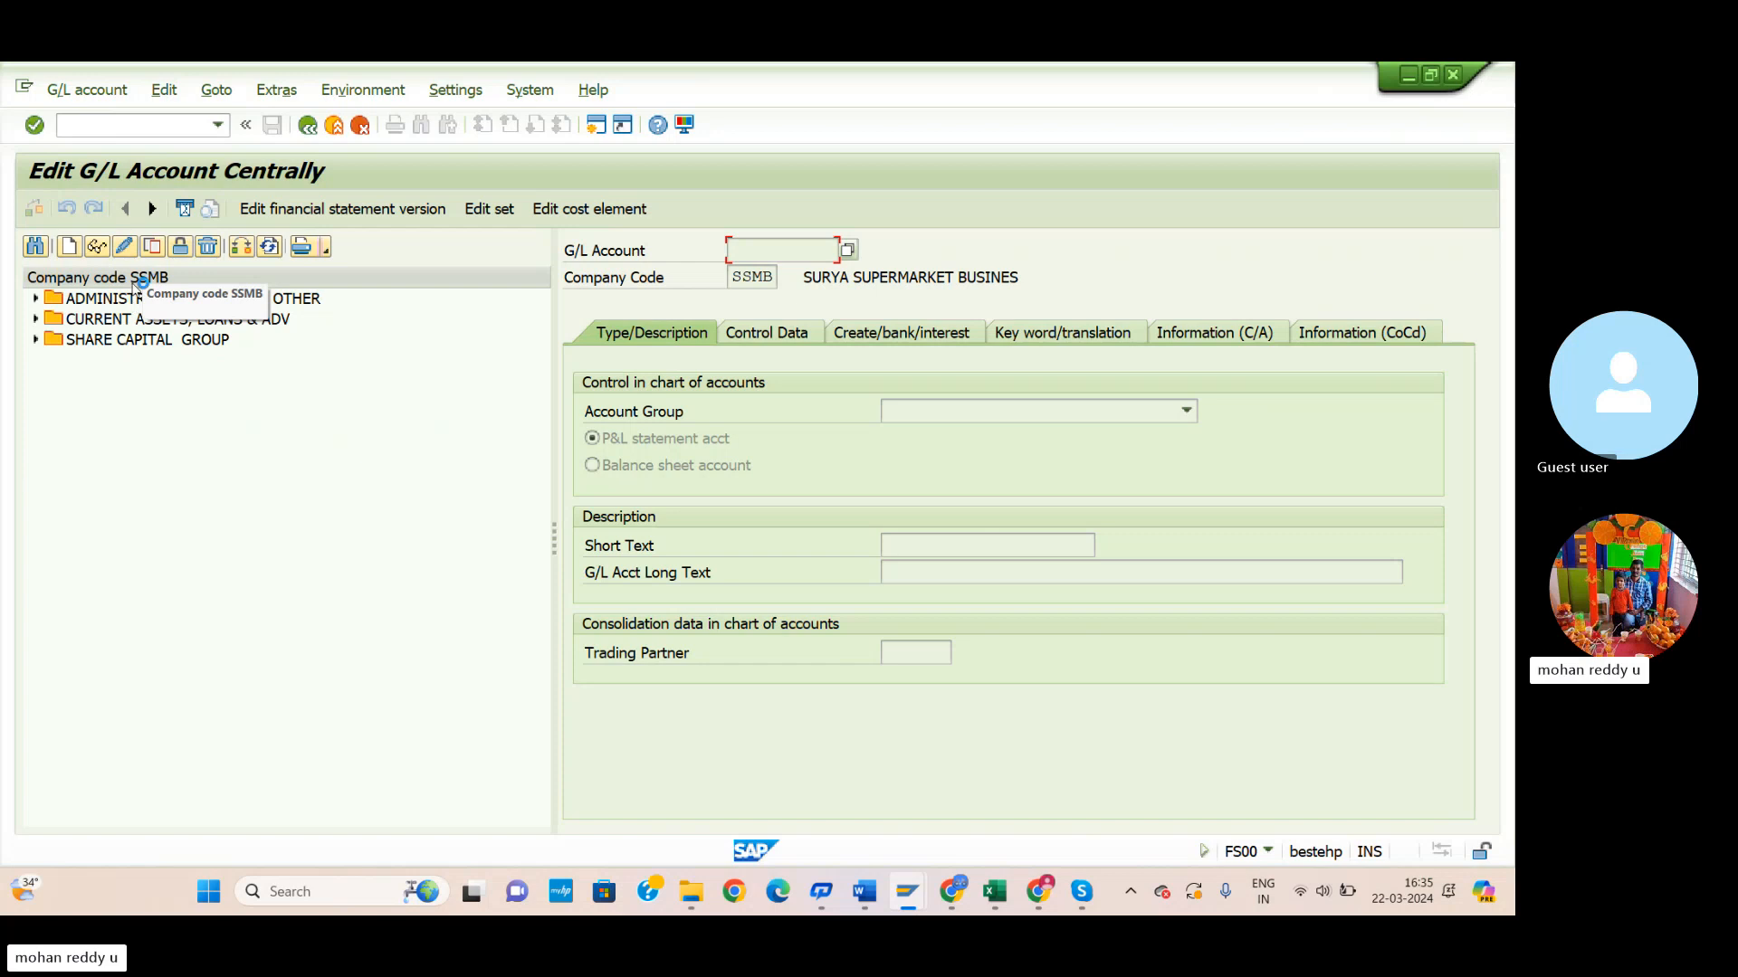
Expand the ADMINISTRATION COST AND OTHER account group and start creating a new G/L account in company code SSMB.
{"action": "left_click", "coordinate": [69, 247]}
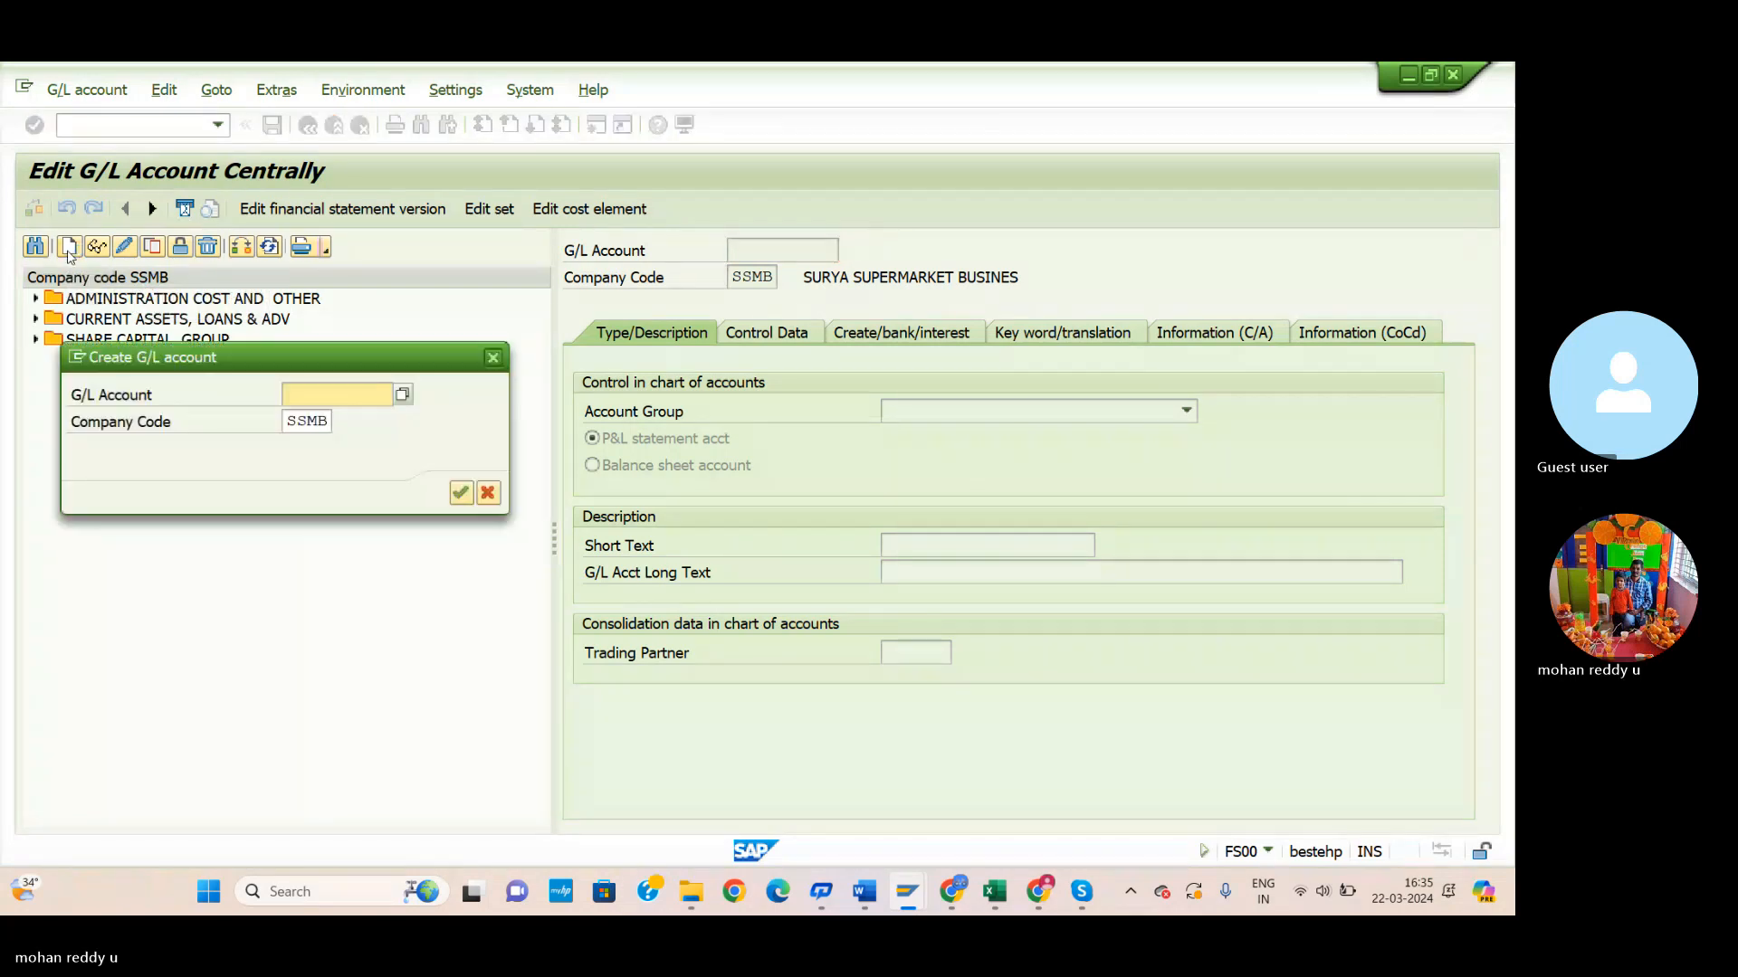
{"action": "left_click_drag", "start_coordinate": [246, 357], "coordinate": [268, 443]}
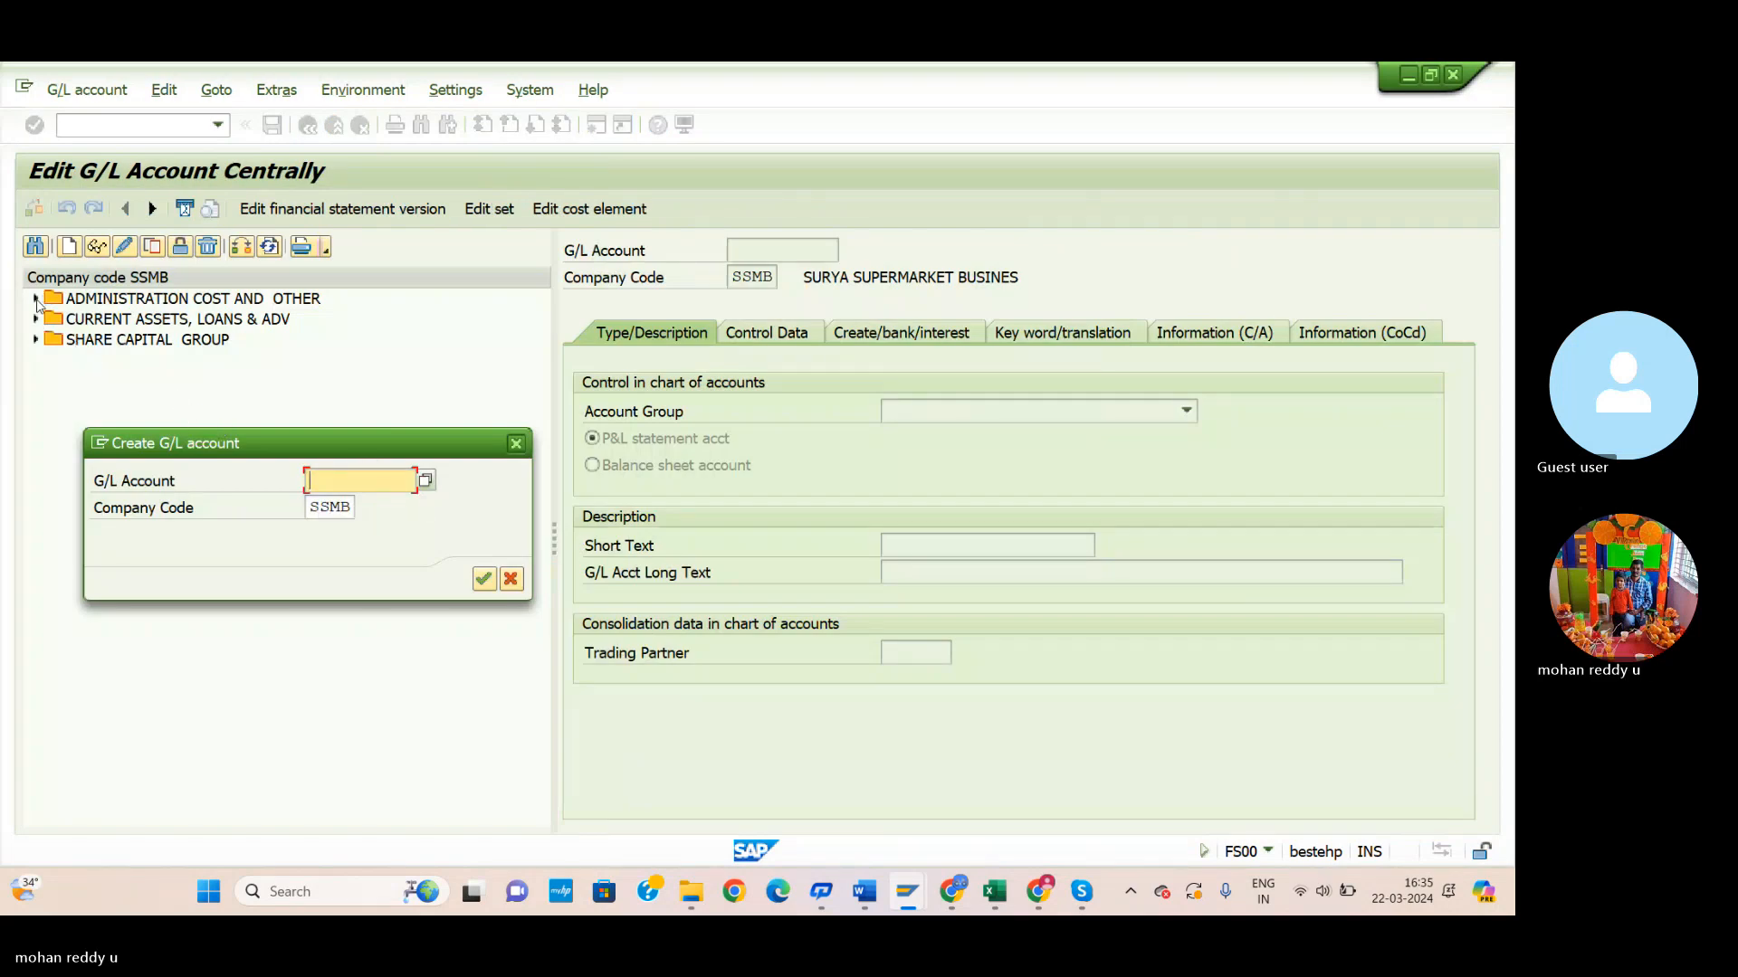
{"action": "left_click", "coordinate": [516, 446]}
{"action": "left_click", "coordinate": [36, 300]}
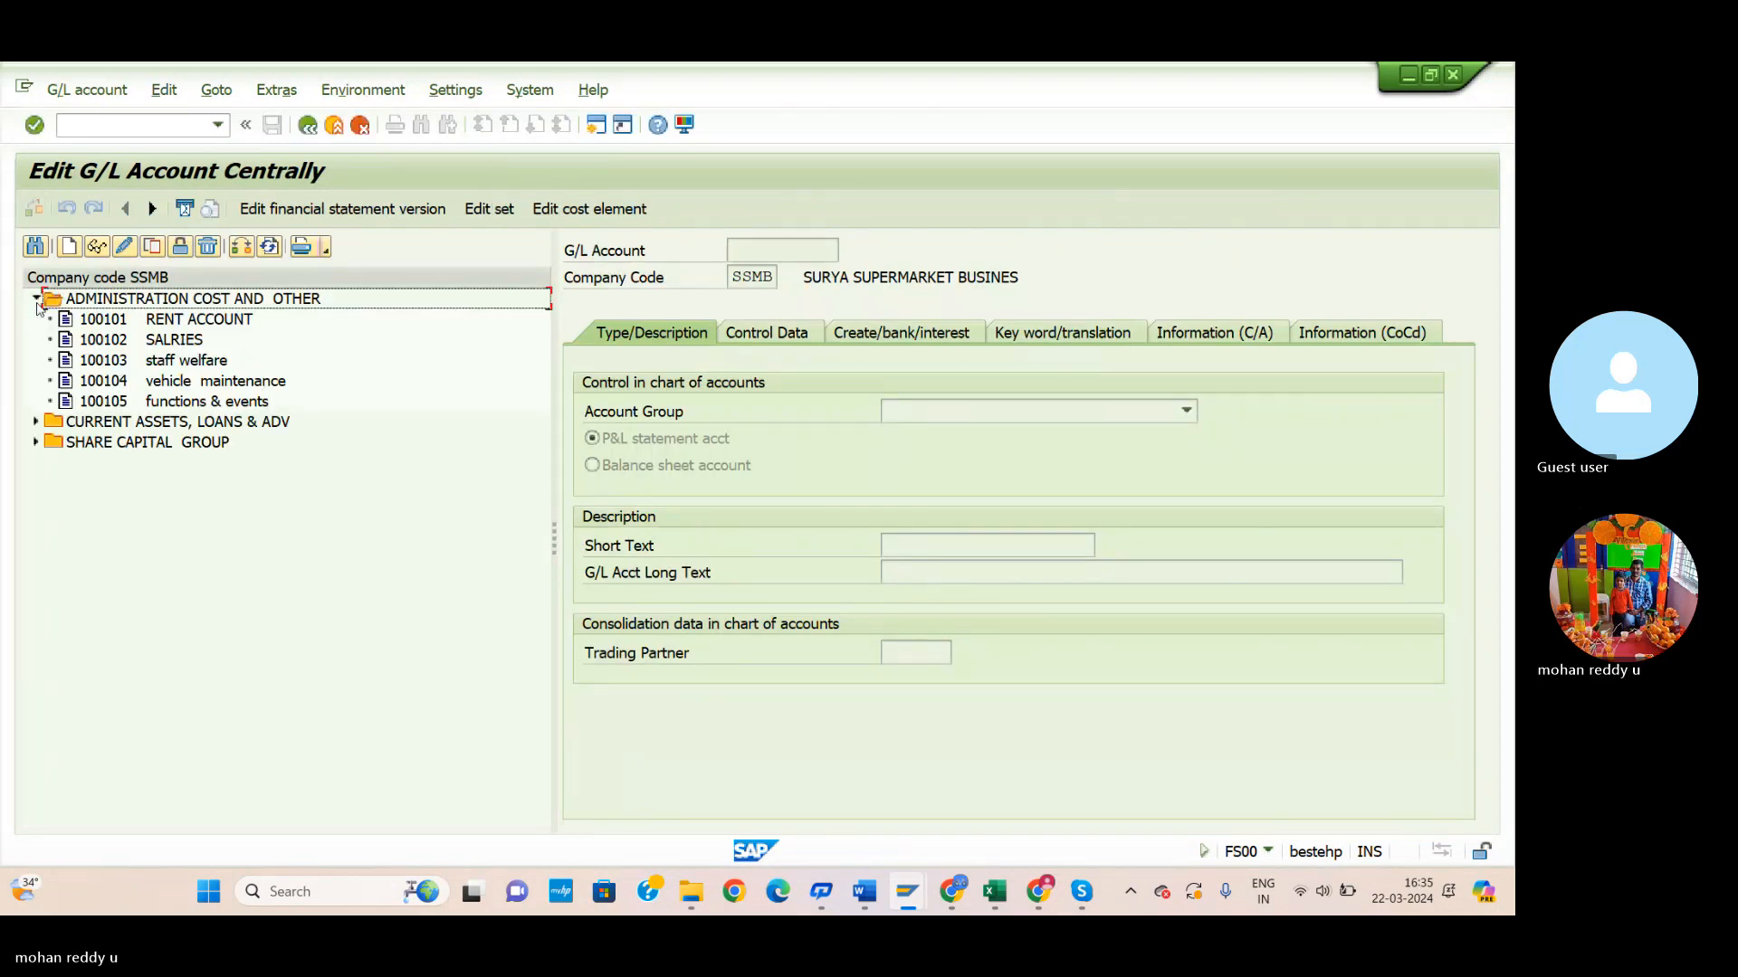
{"action": "left_click", "coordinate": [71, 247]}
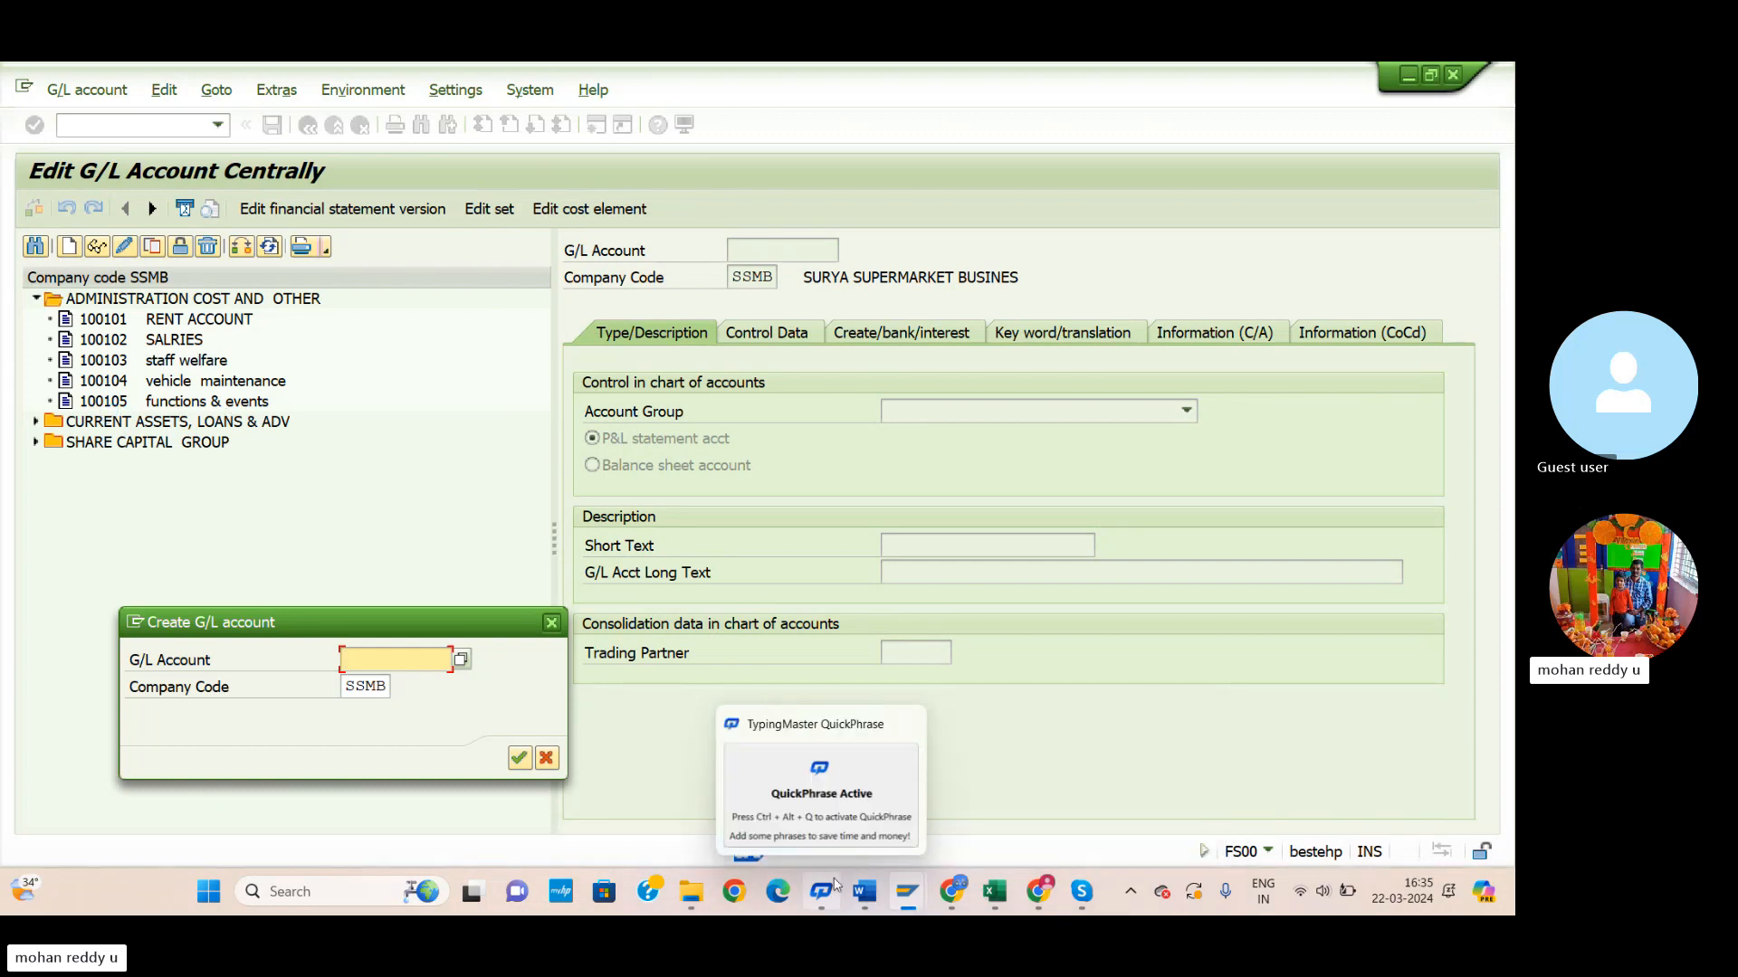
Check the electricity bill's account number in the Excel workbook and return to the G/L account creation in SAP.
{"action": "left_click", "coordinate": [994, 891]}
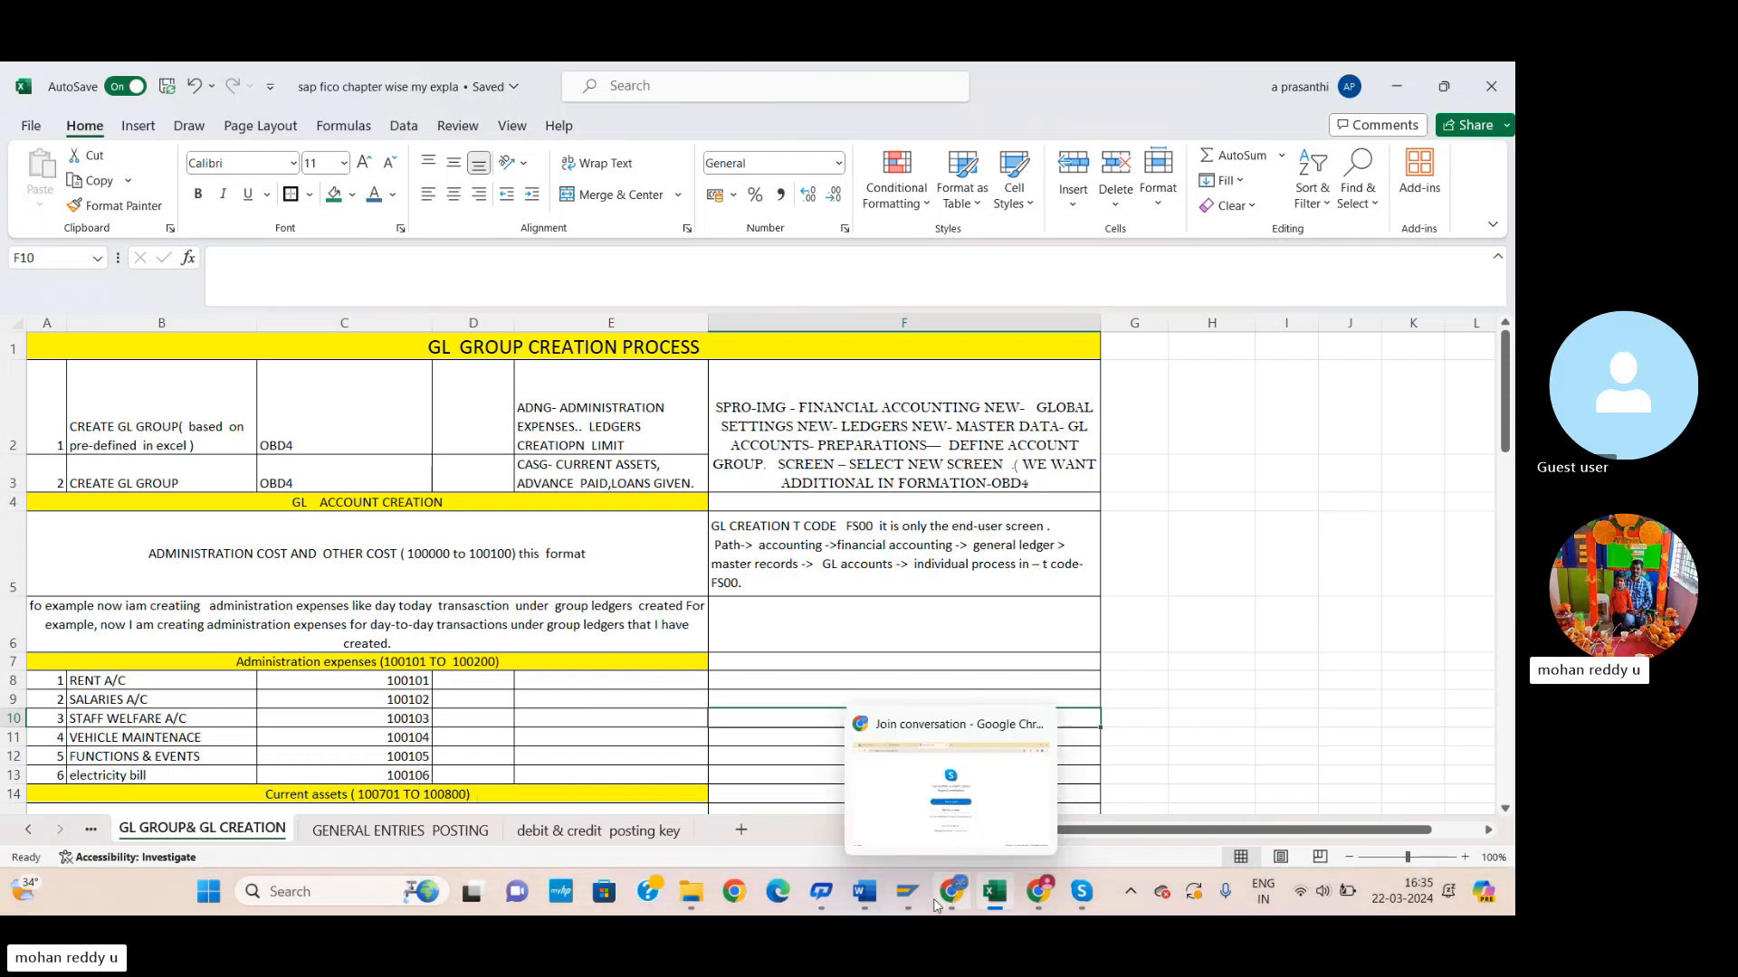
{"action": "mouse_move", "coordinate": [907, 891]}
{"action": "left_click", "coordinate": [945, 828]}
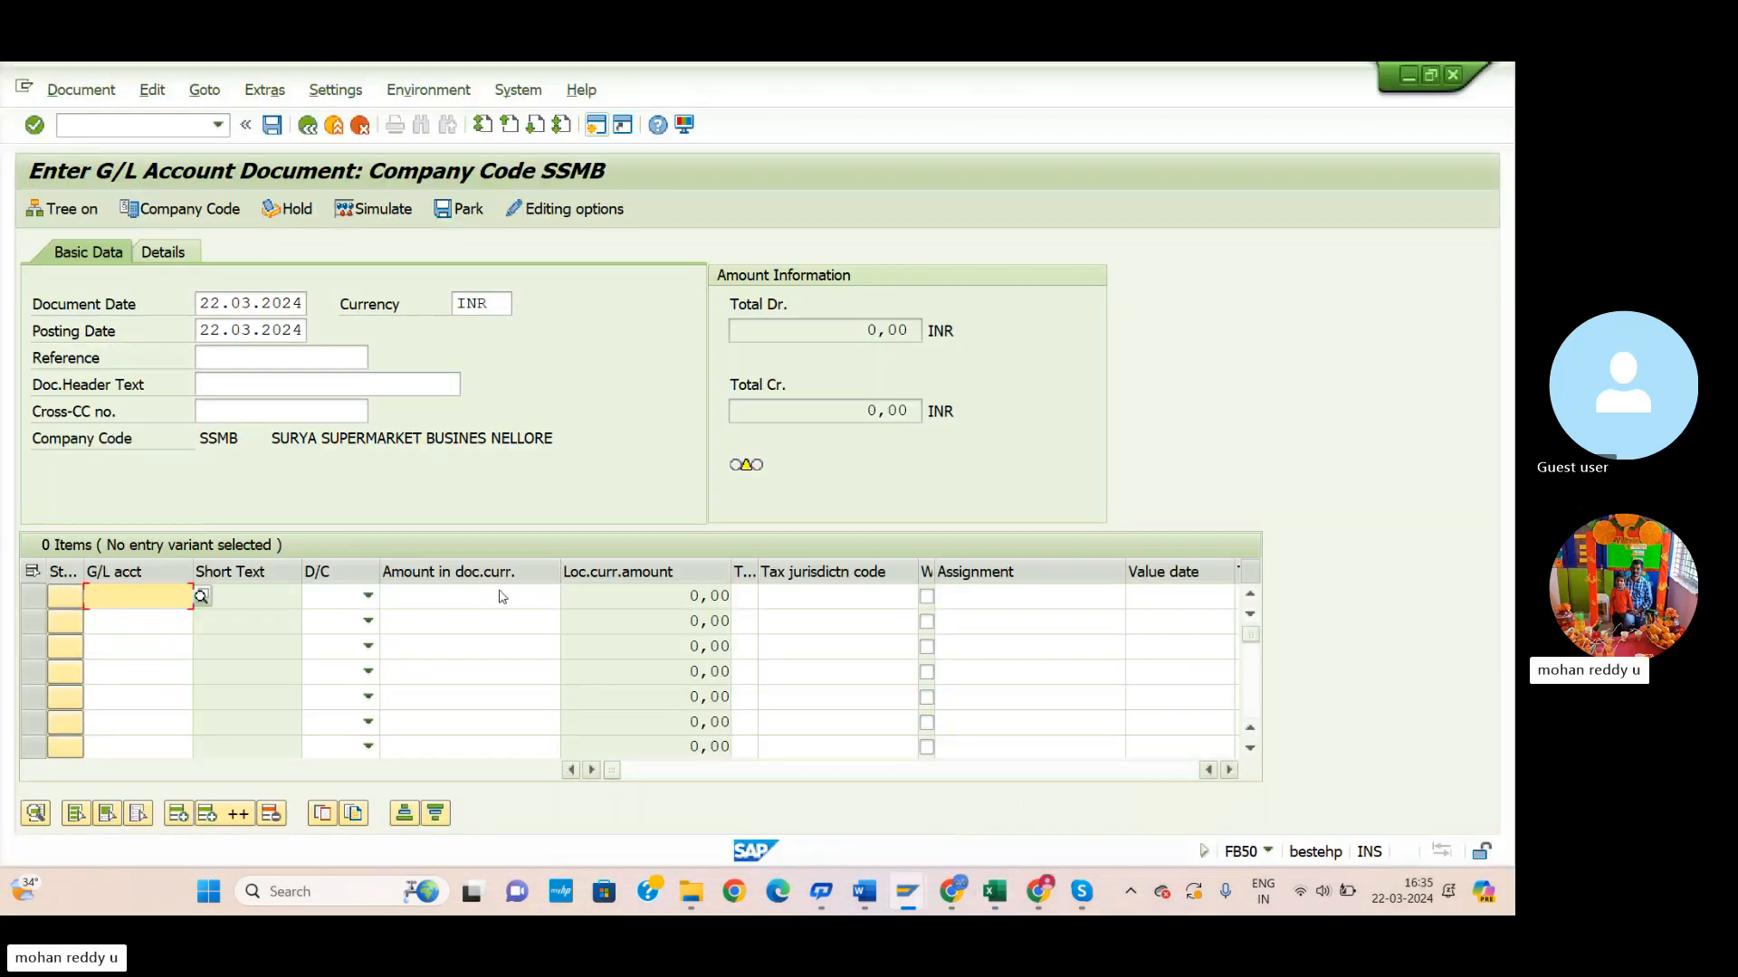
{"action": "left_click", "coordinate": [1068, 797]}
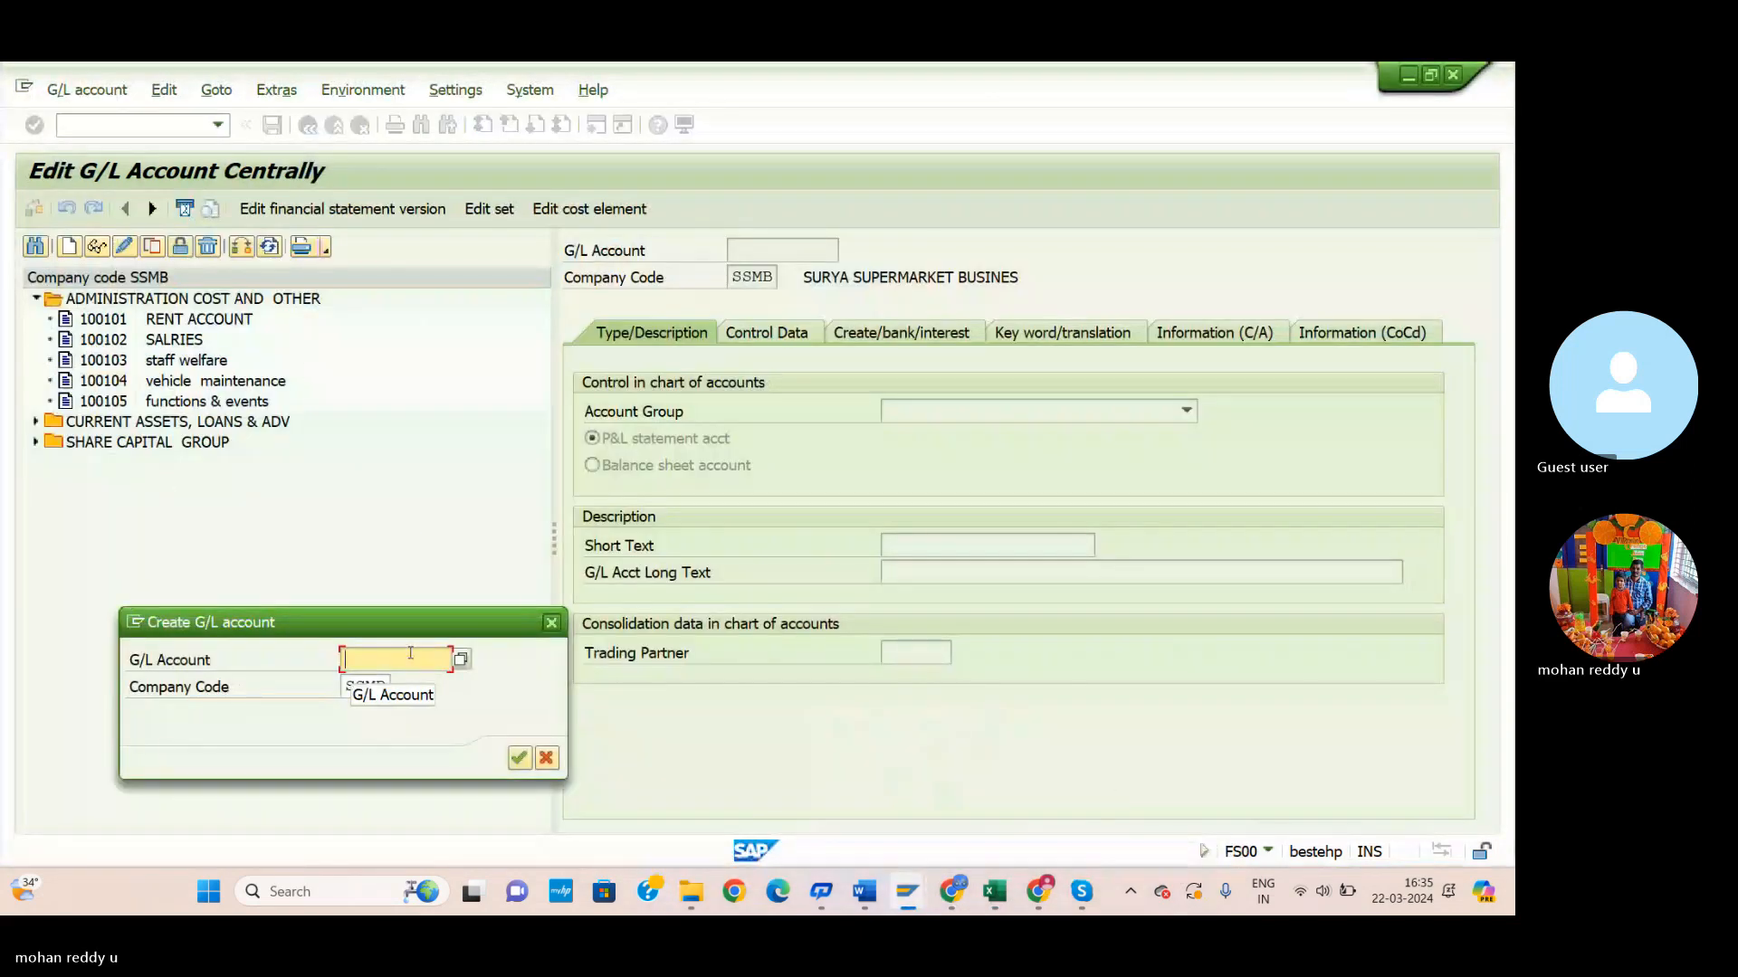
Try to create G/L account 100105 in company code SSMB.
{"action": "type", "text": "100"}
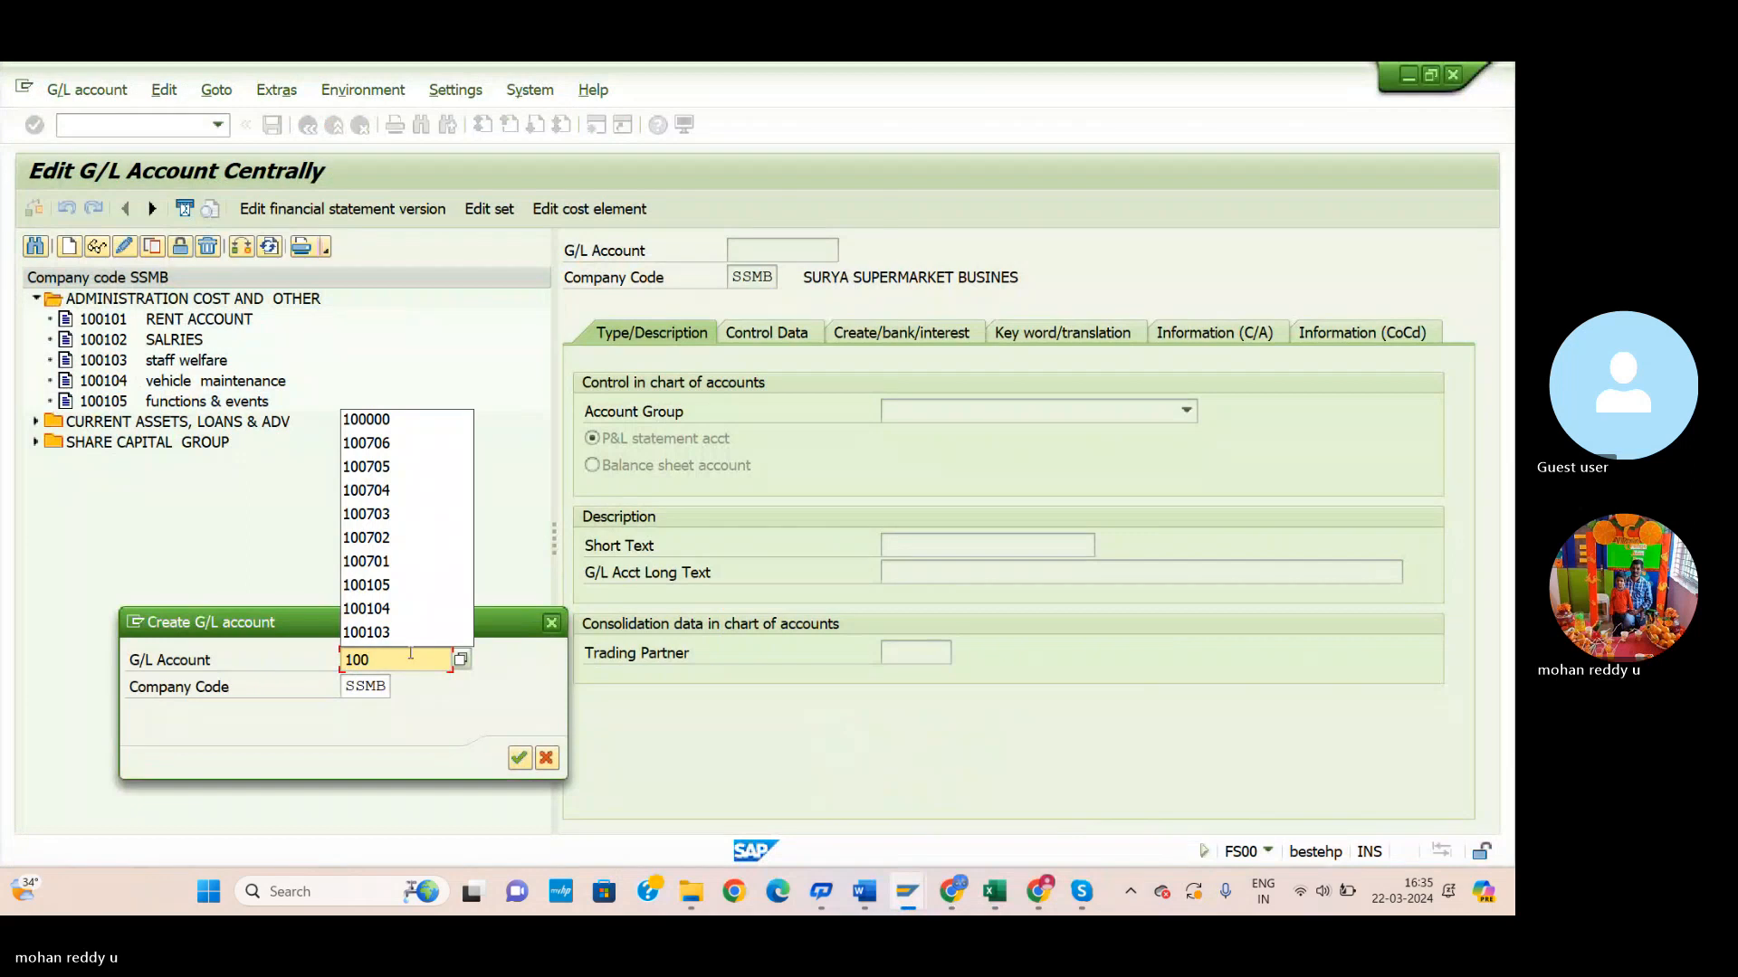
{"action": "type", "text": "102"}
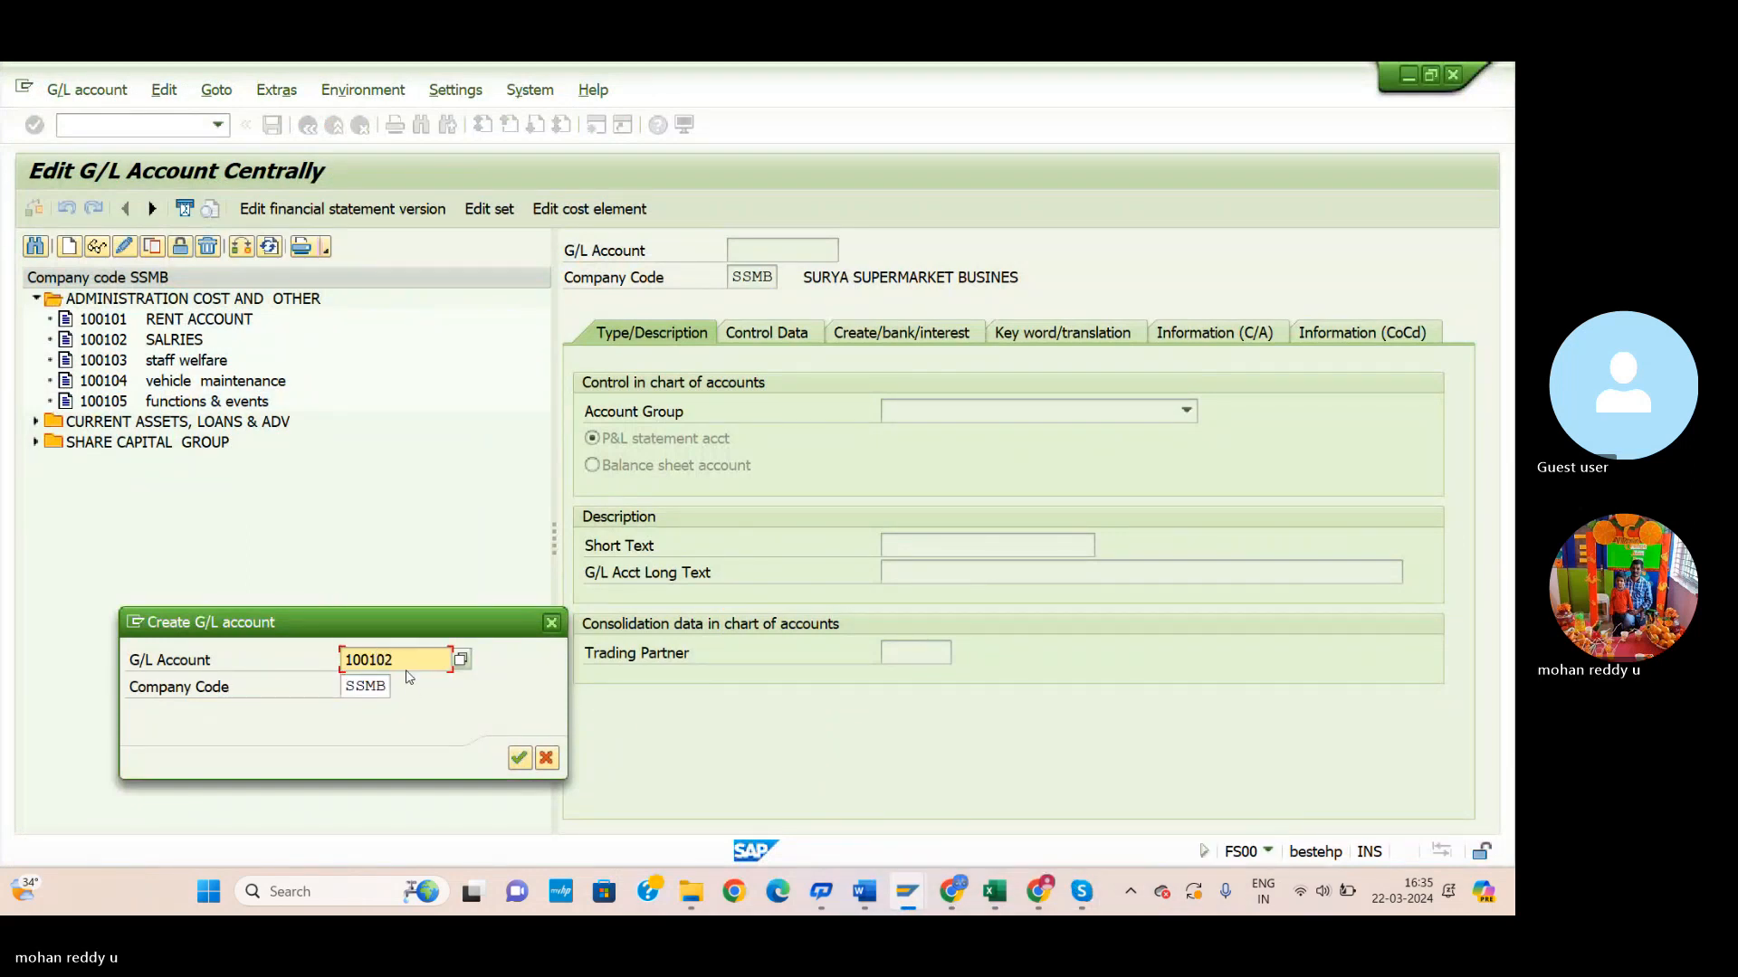
{"action": "key", "text": "BackSpace"}
{"action": "type", "text": "5"}
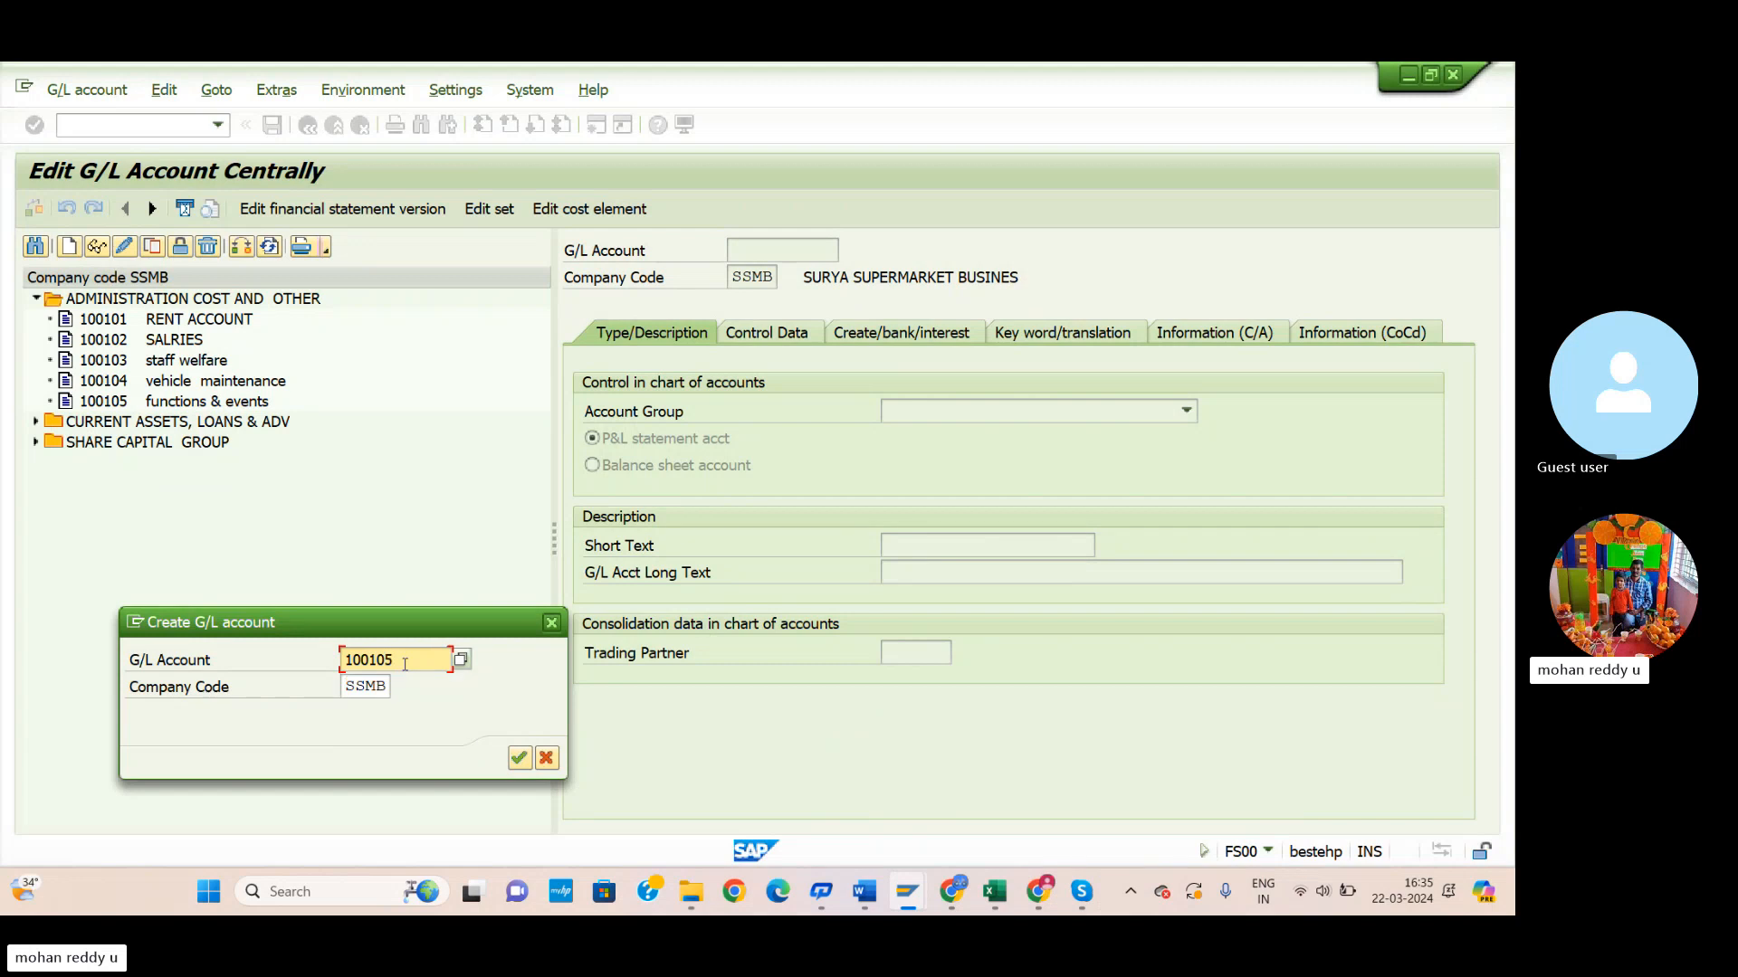
{"action": "left_click", "coordinate": [518, 757]}
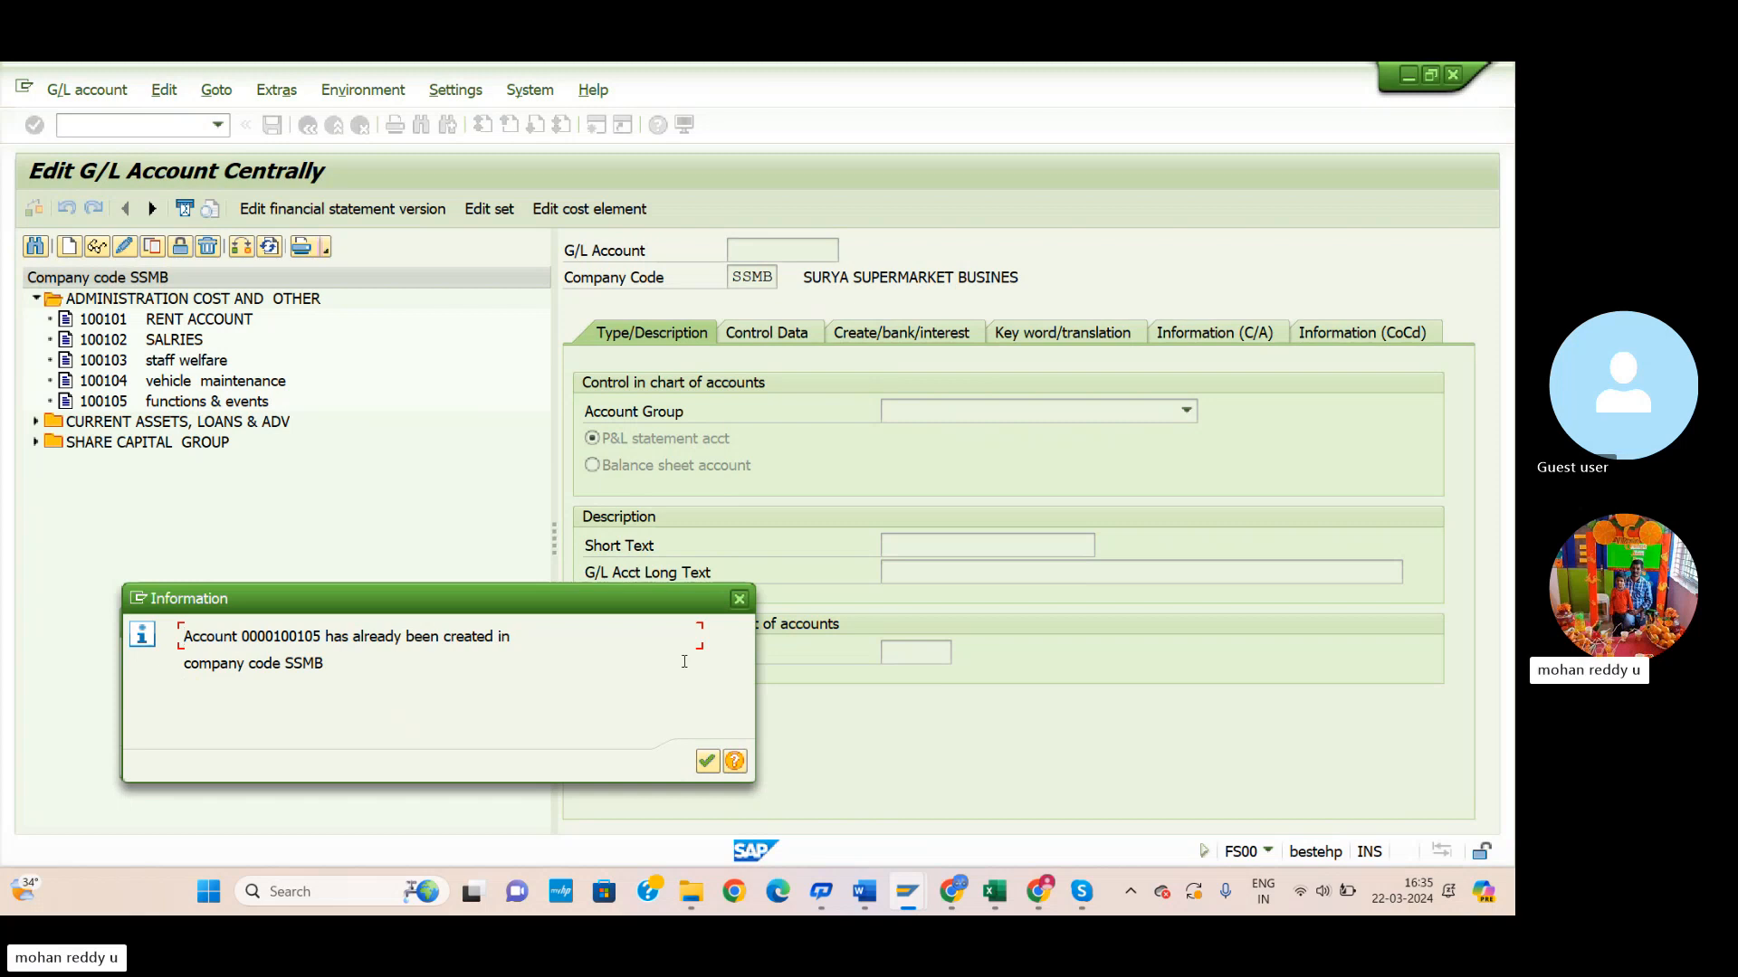
{"action": "left_click", "coordinate": [739, 599]}
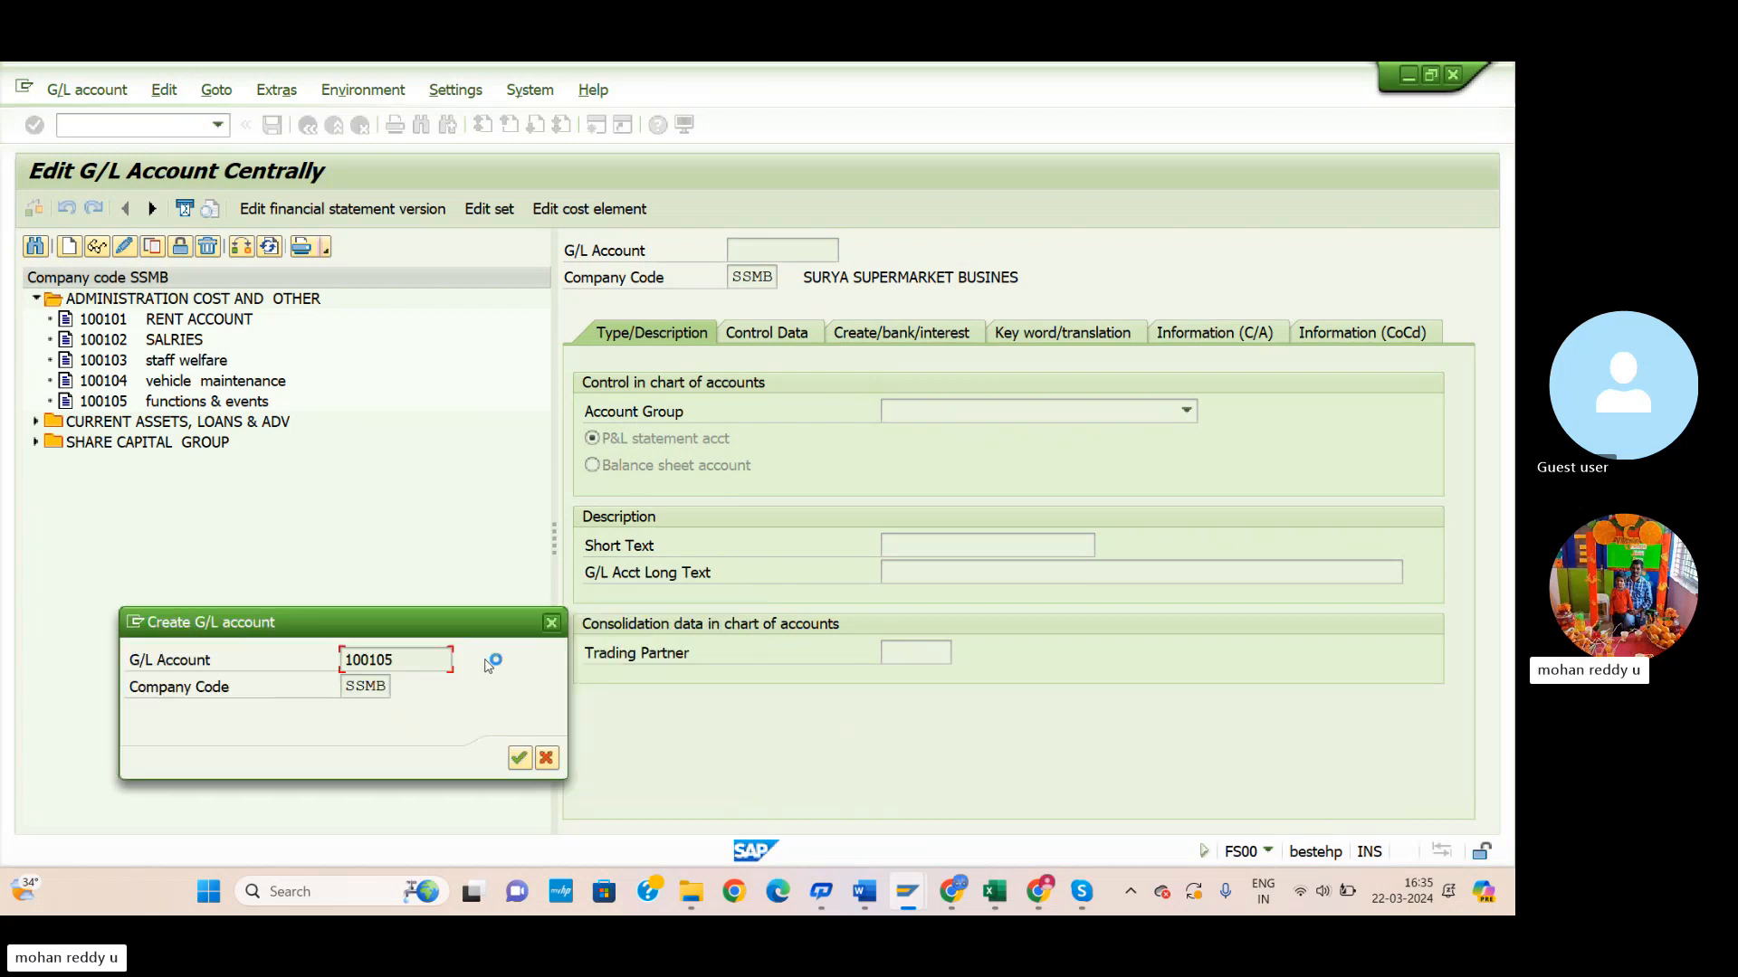
Start creating G/L account 100106 in company code SSMB and assign it to the ADMINISTRATION COST AND OTHER account group.
{"action": "key", "text": "BackSpace"}
{"action": "type", "text": "6"}
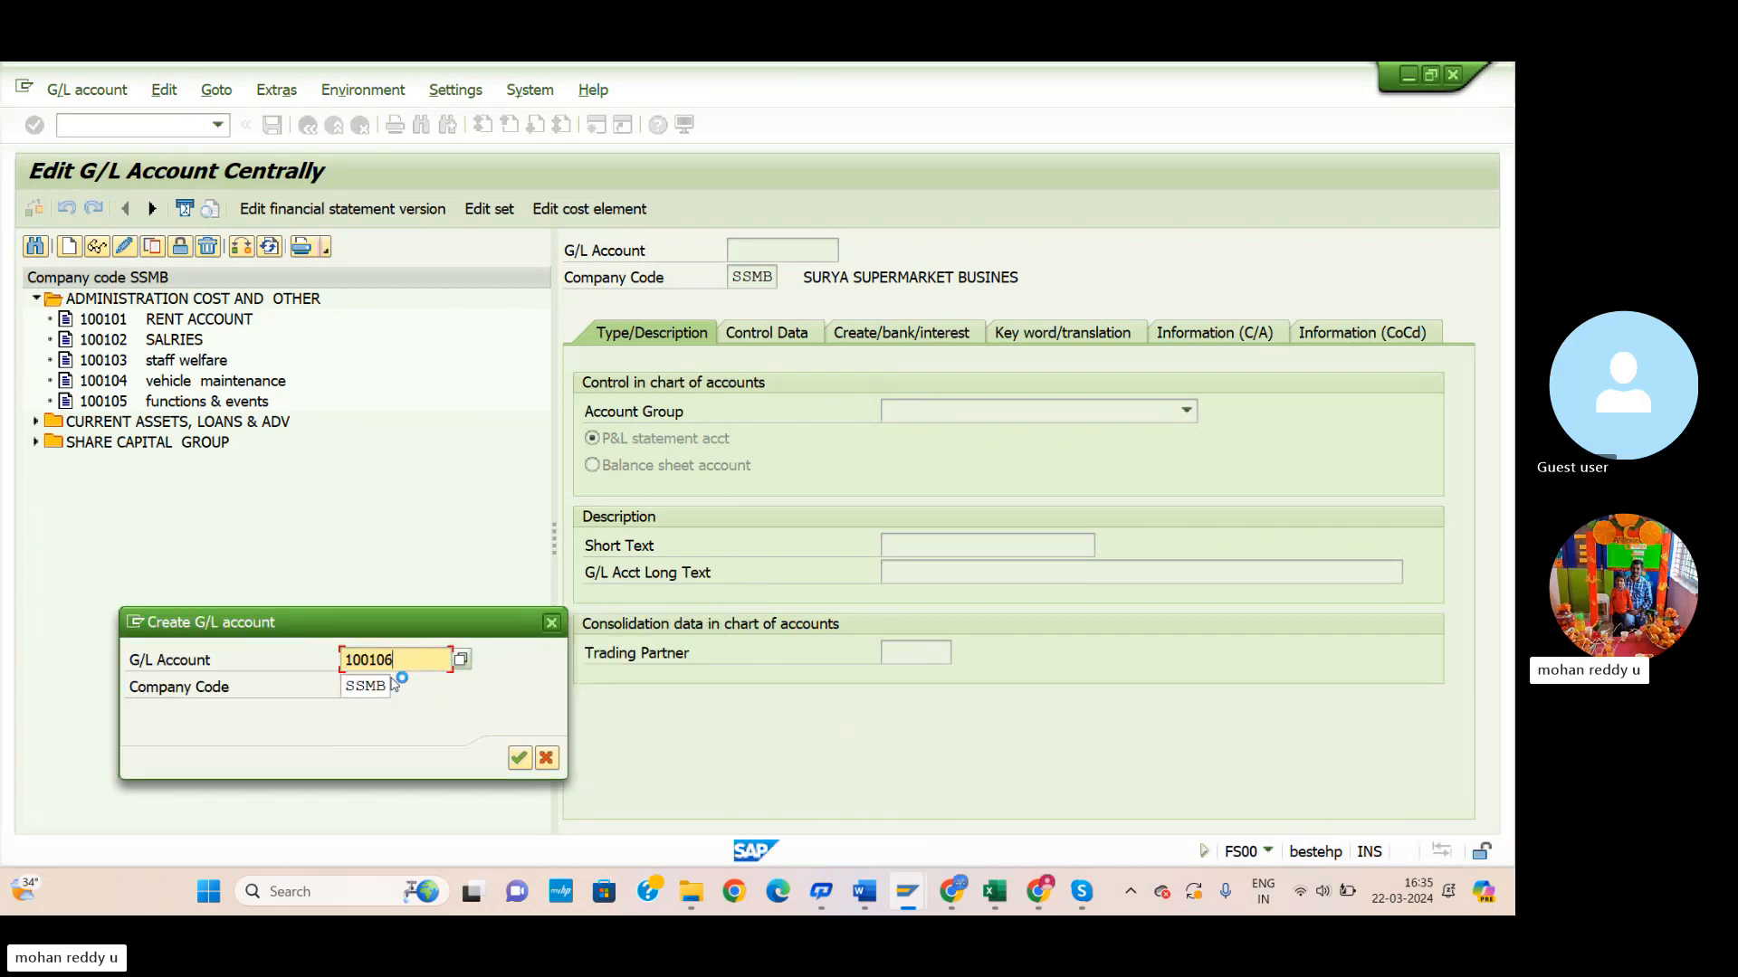
{"action": "left_click", "coordinate": [528, 765]}
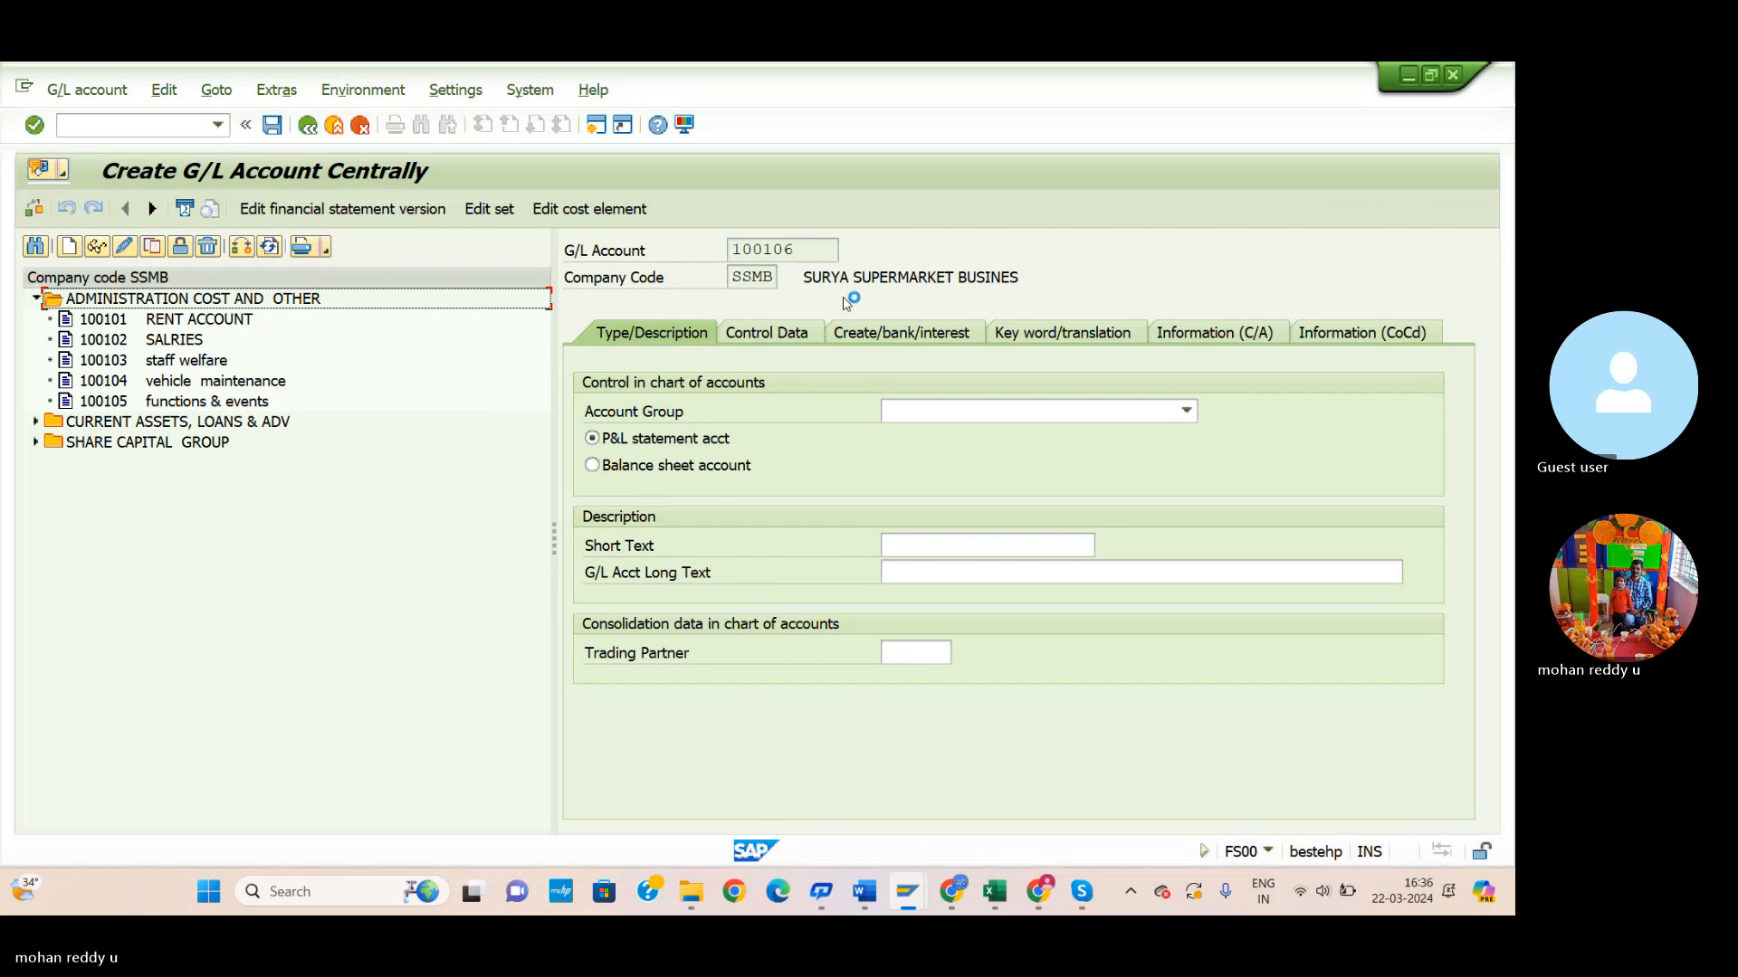
{"action": "left_click", "coordinate": [951, 414]}
{"action": "left_click", "coordinate": [951, 414]}
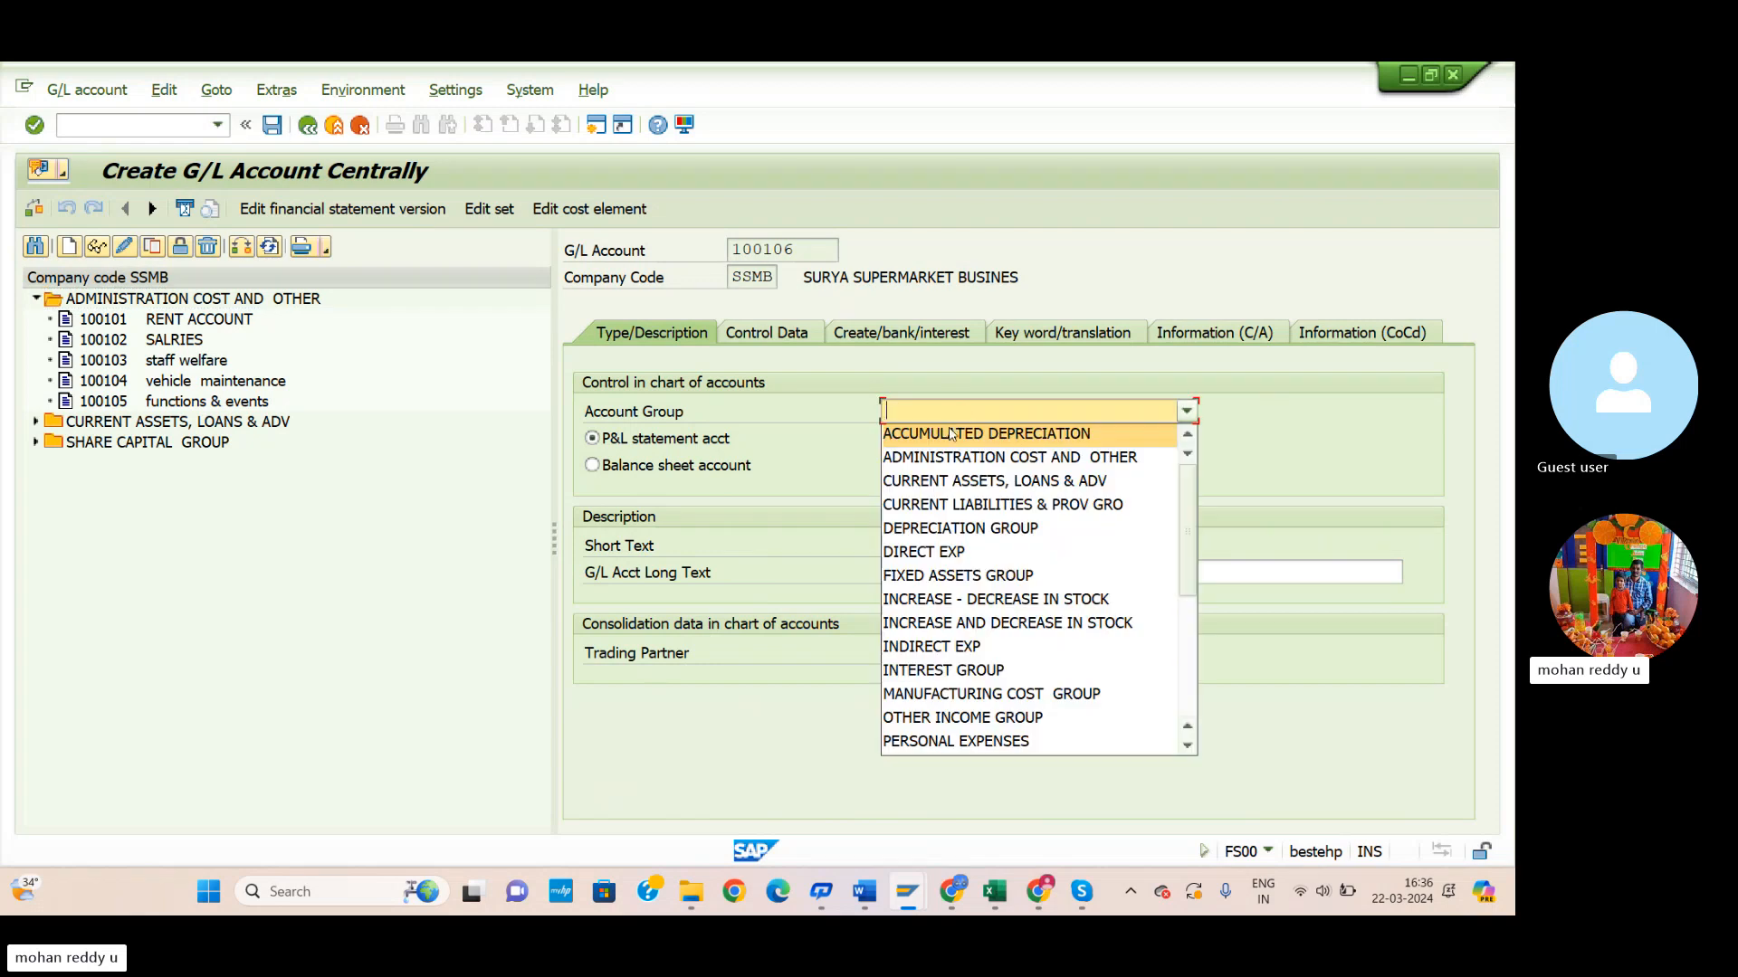
{"action": "left_click", "coordinate": [950, 457]}
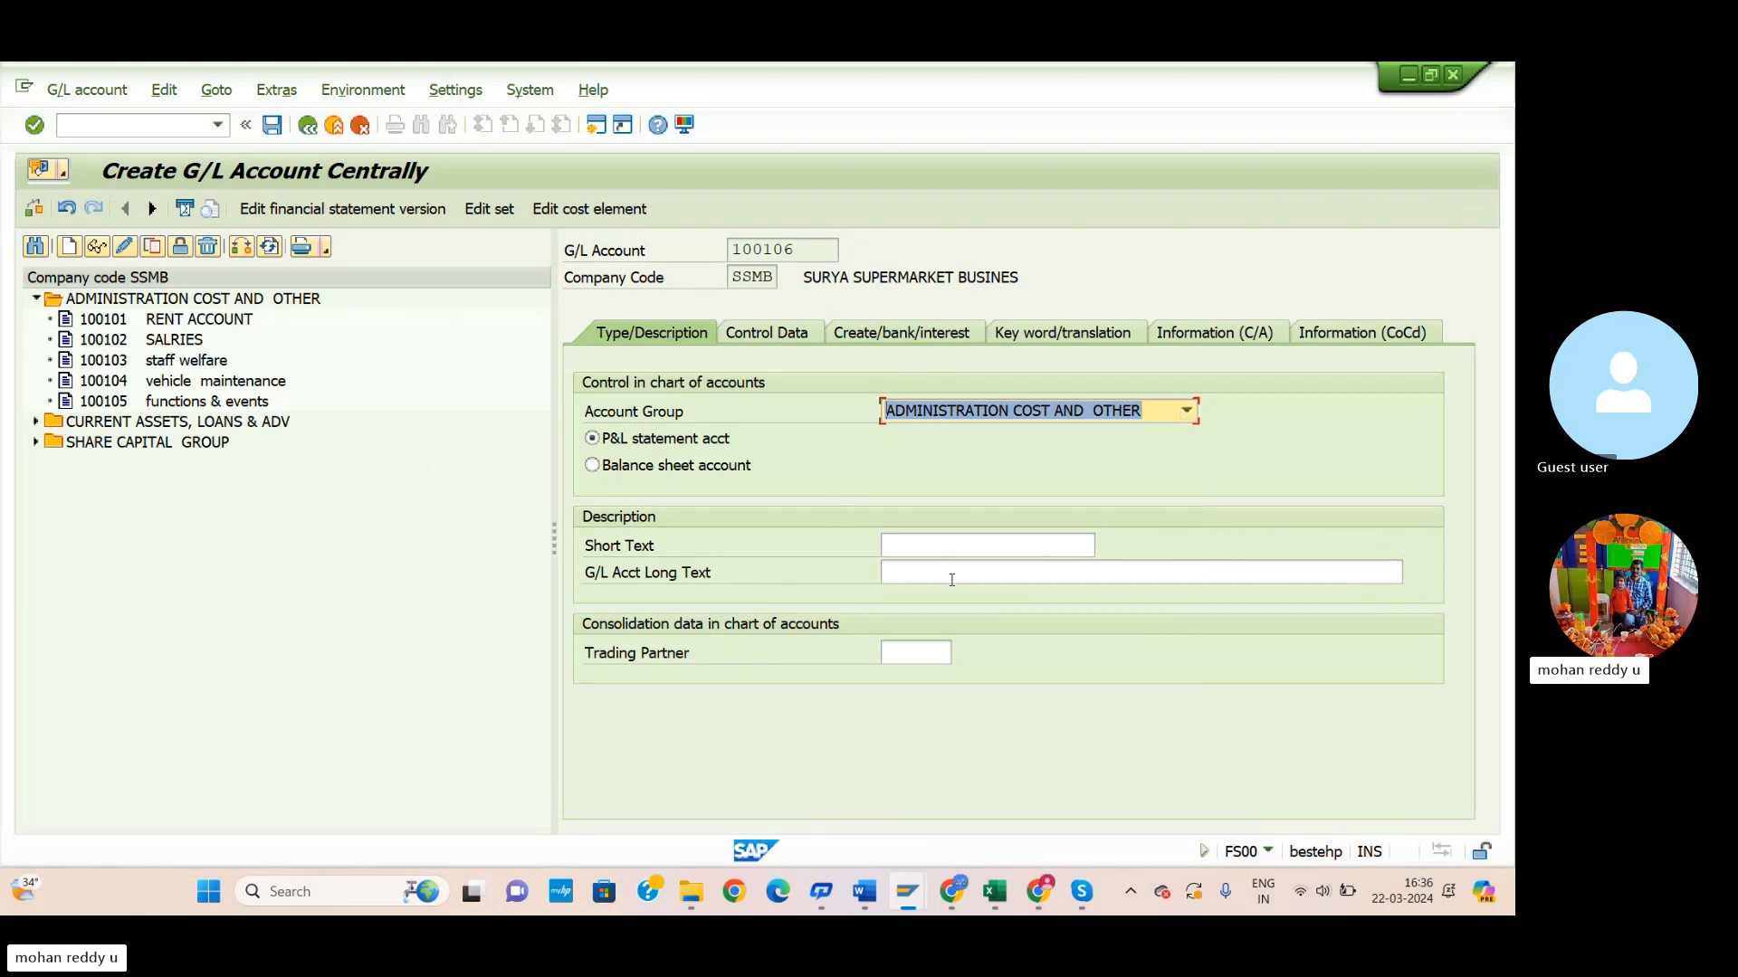
Enter "electricity bill" as both the short text and the long text of G/L account 100106.
{"action": "left_click", "coordinate": [944, 549]}
{"action": "type", "text": "elec"}
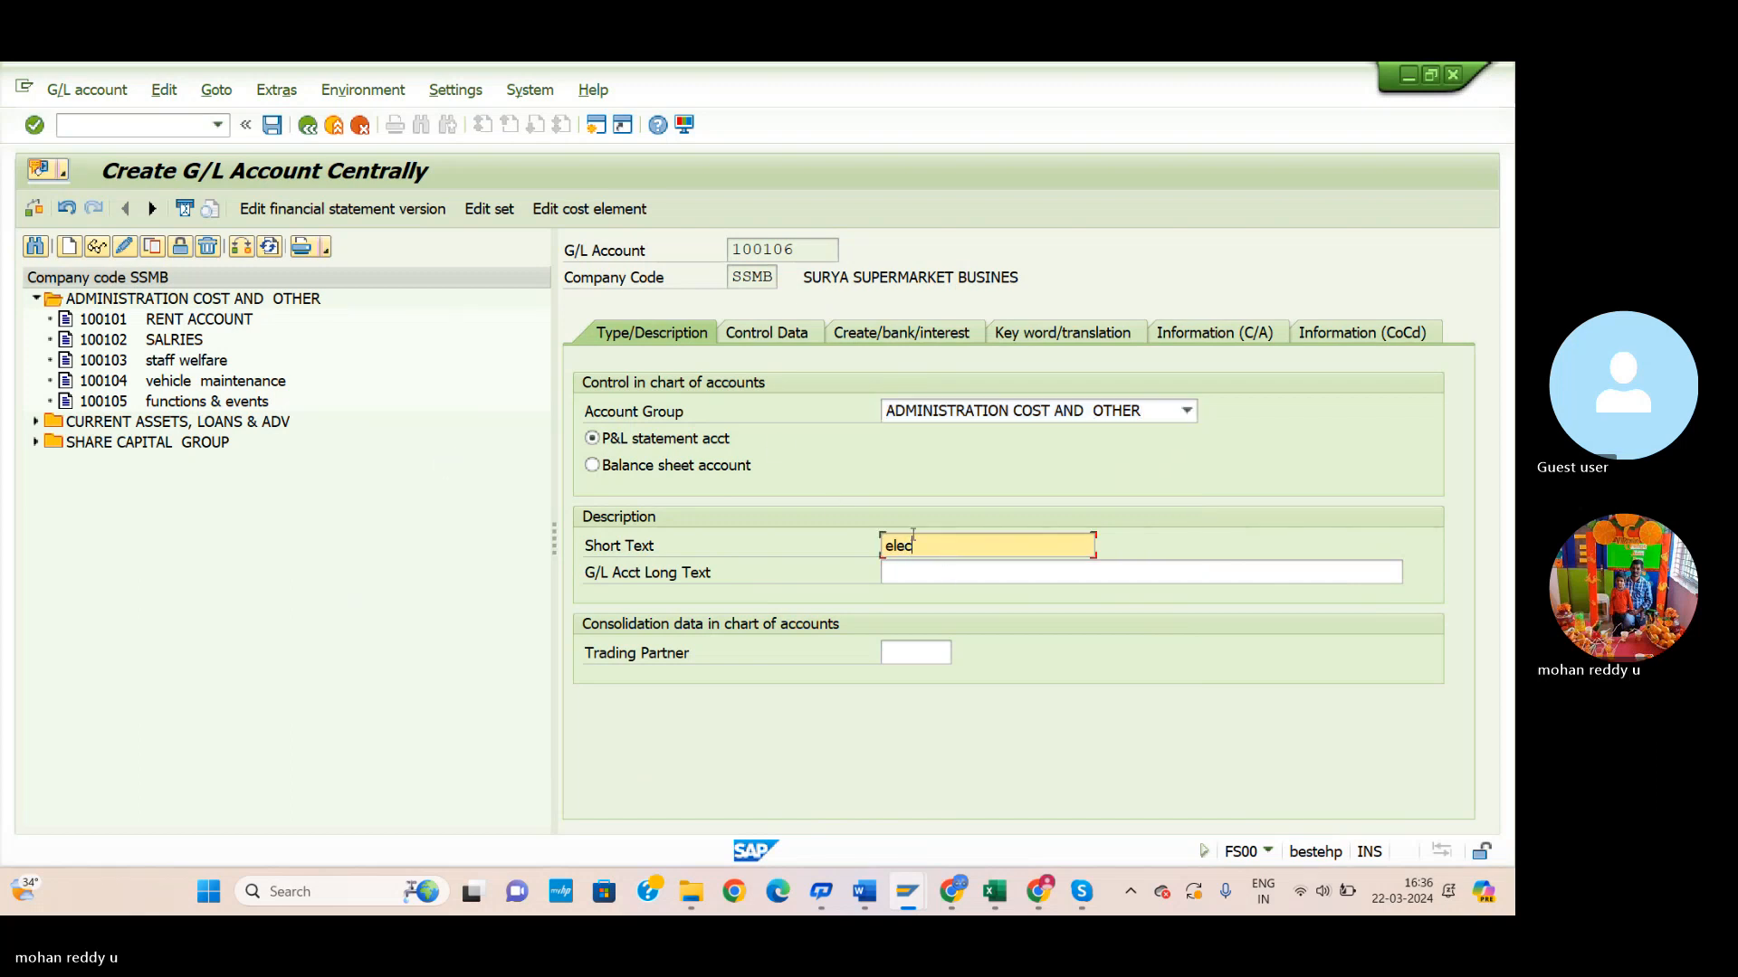
{"action": "type", "text": "tricity  bill"}
{"action": "left_click", "coordinate": [935, 572]}
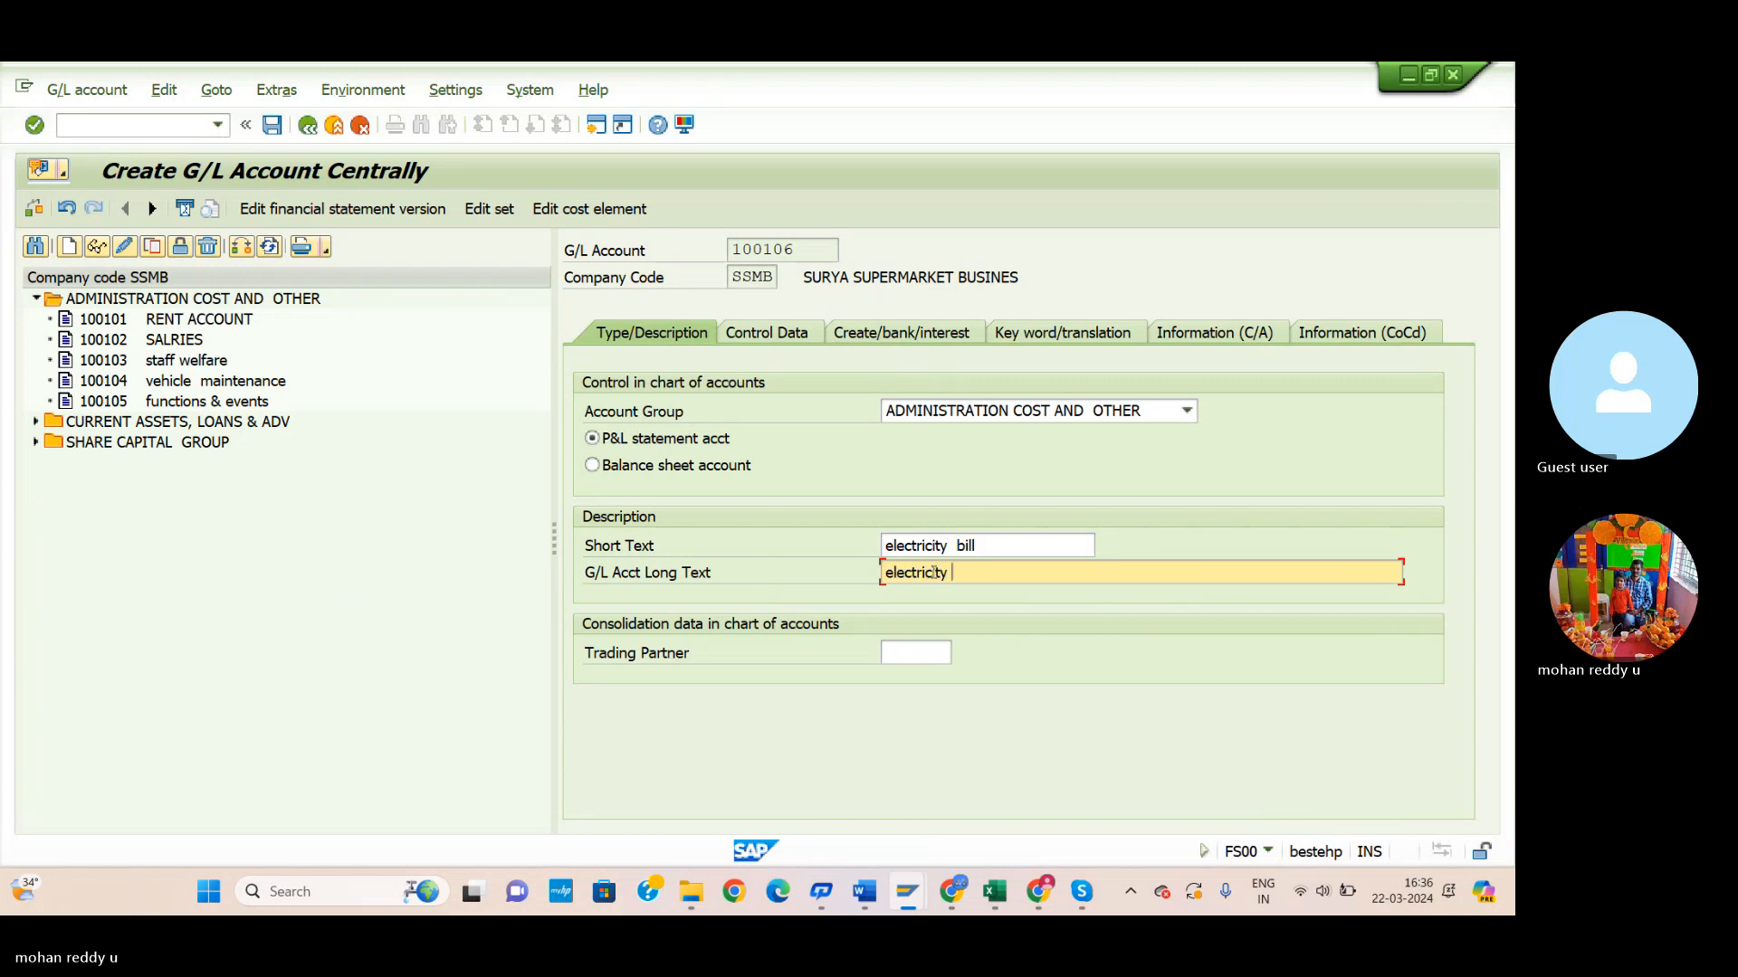
{"action": "type", "text": "electricity  bill"}
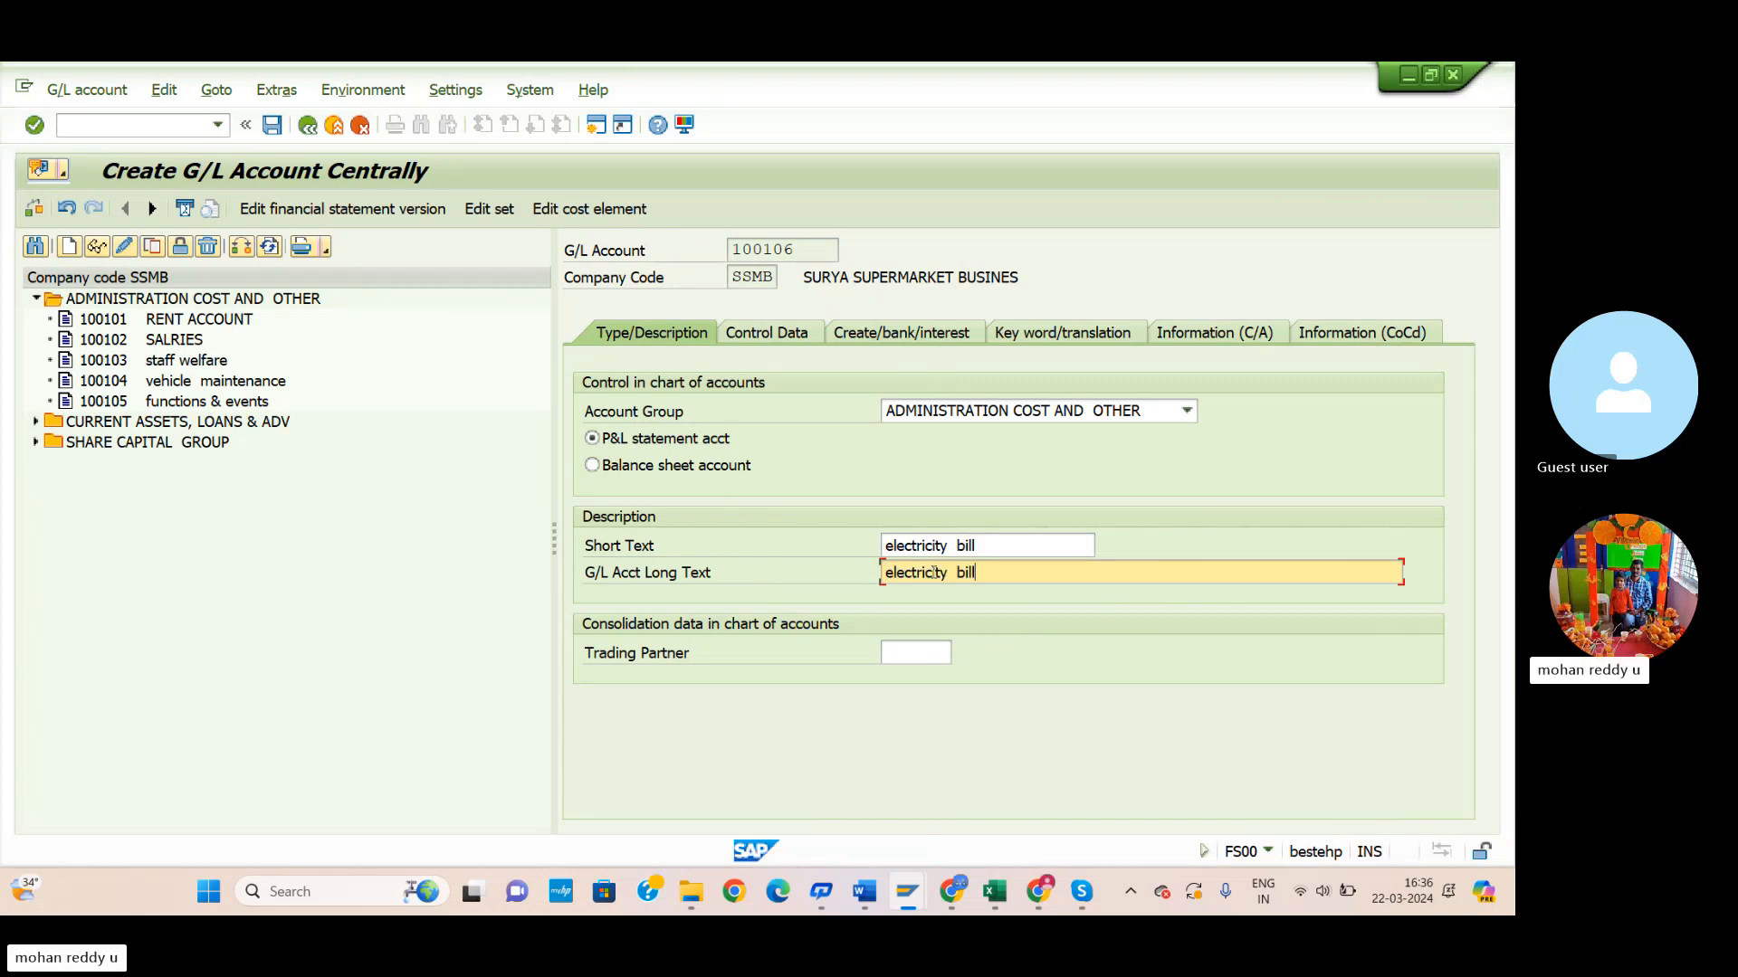
Enable line item display and set the sort key to 001 in the new account's control data.
{"action": "left_click", "coordinate": [814, 329]}
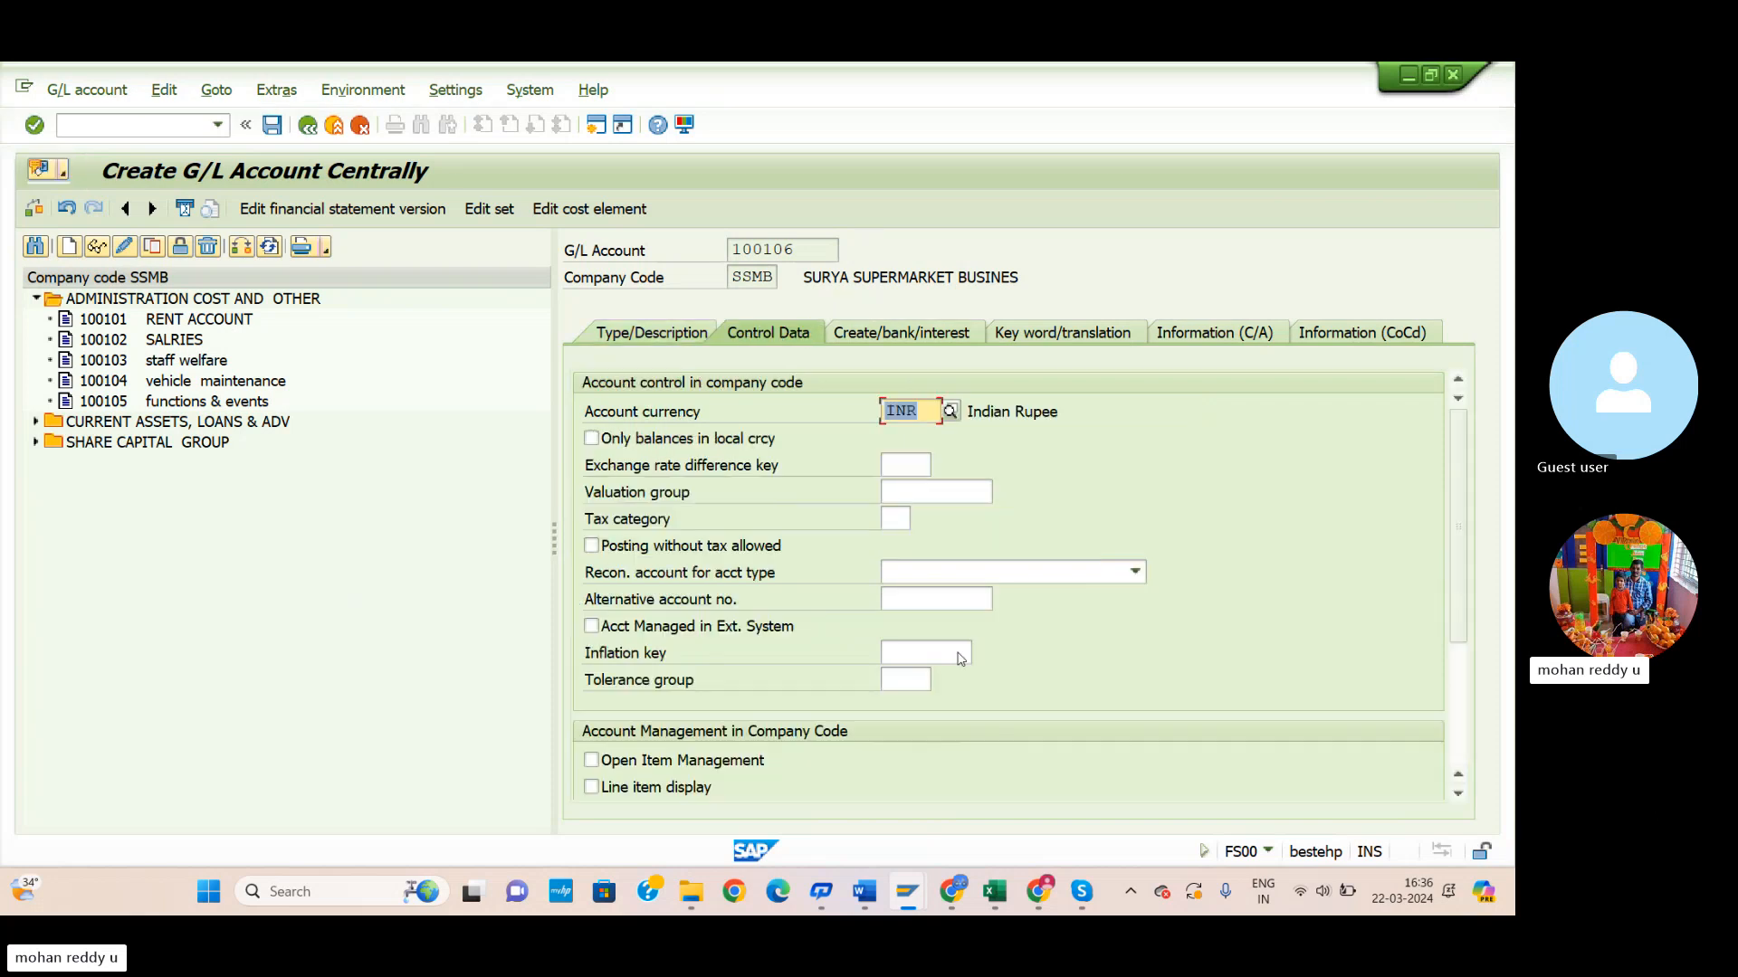
{"action": "scroll", "coordinate": [835, 719], "scroll_direction": "down", "scroll_amount": 2}
{"action": "left_click", "coordinate": [638, 626]}
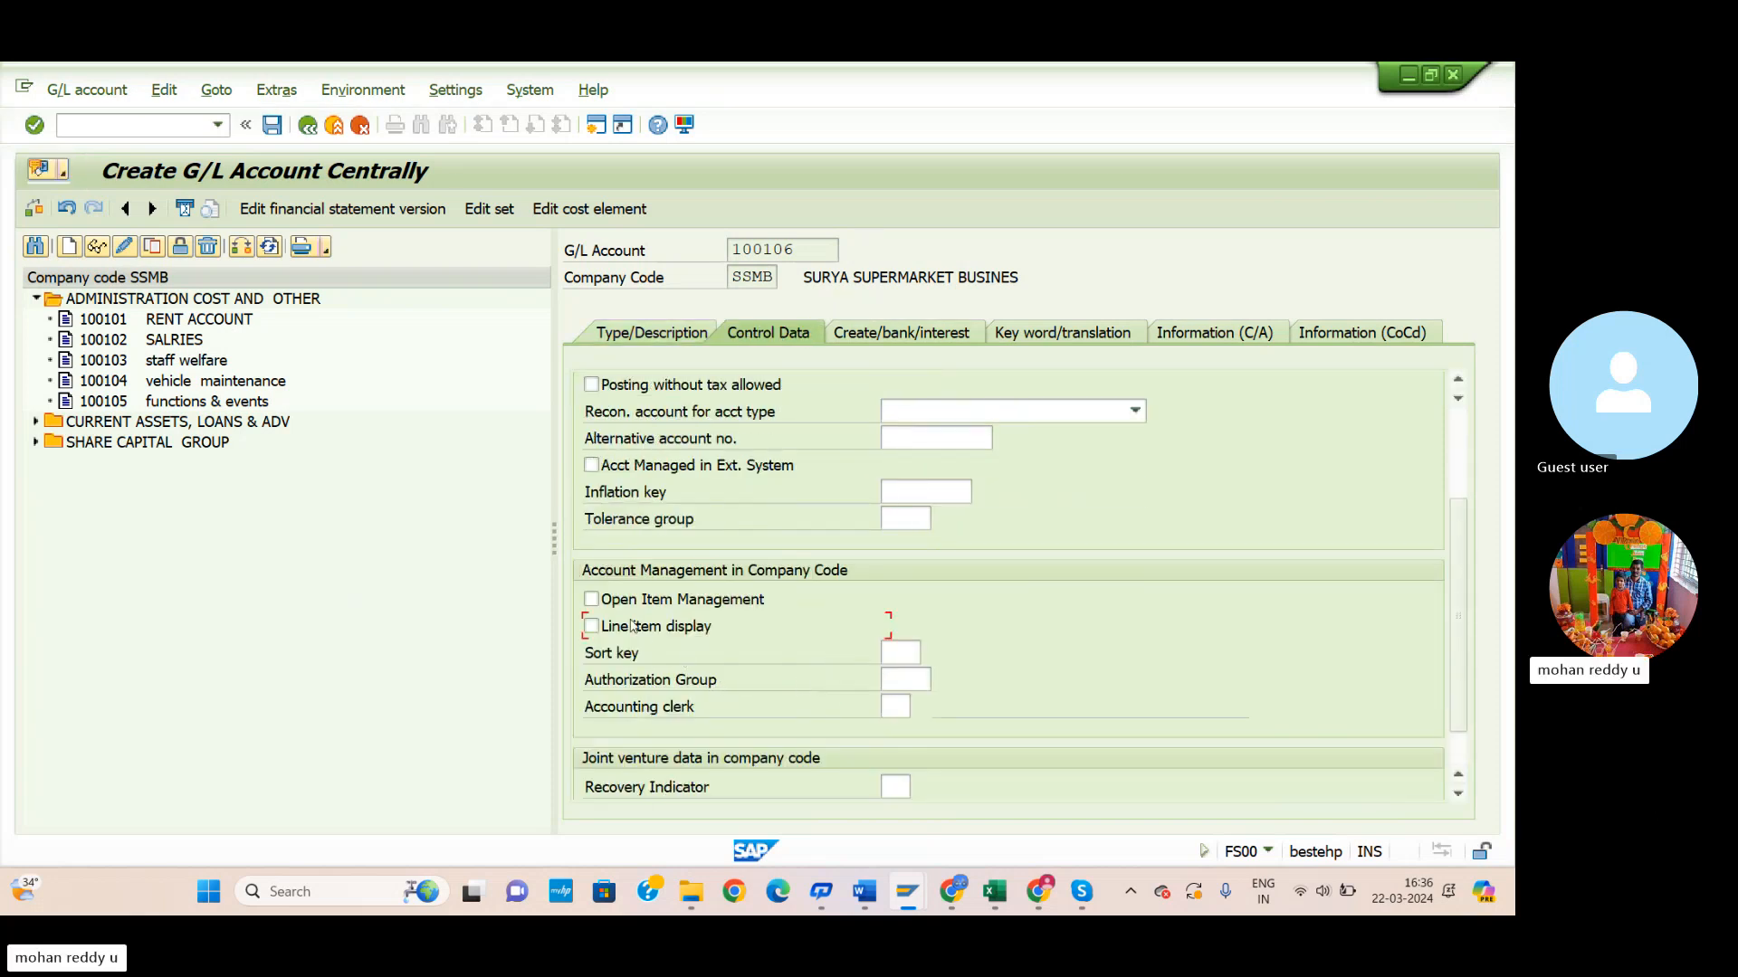
{"action": "left_click", "coordinate": [905, 653]}
{"action": "type", "text": "D01"}
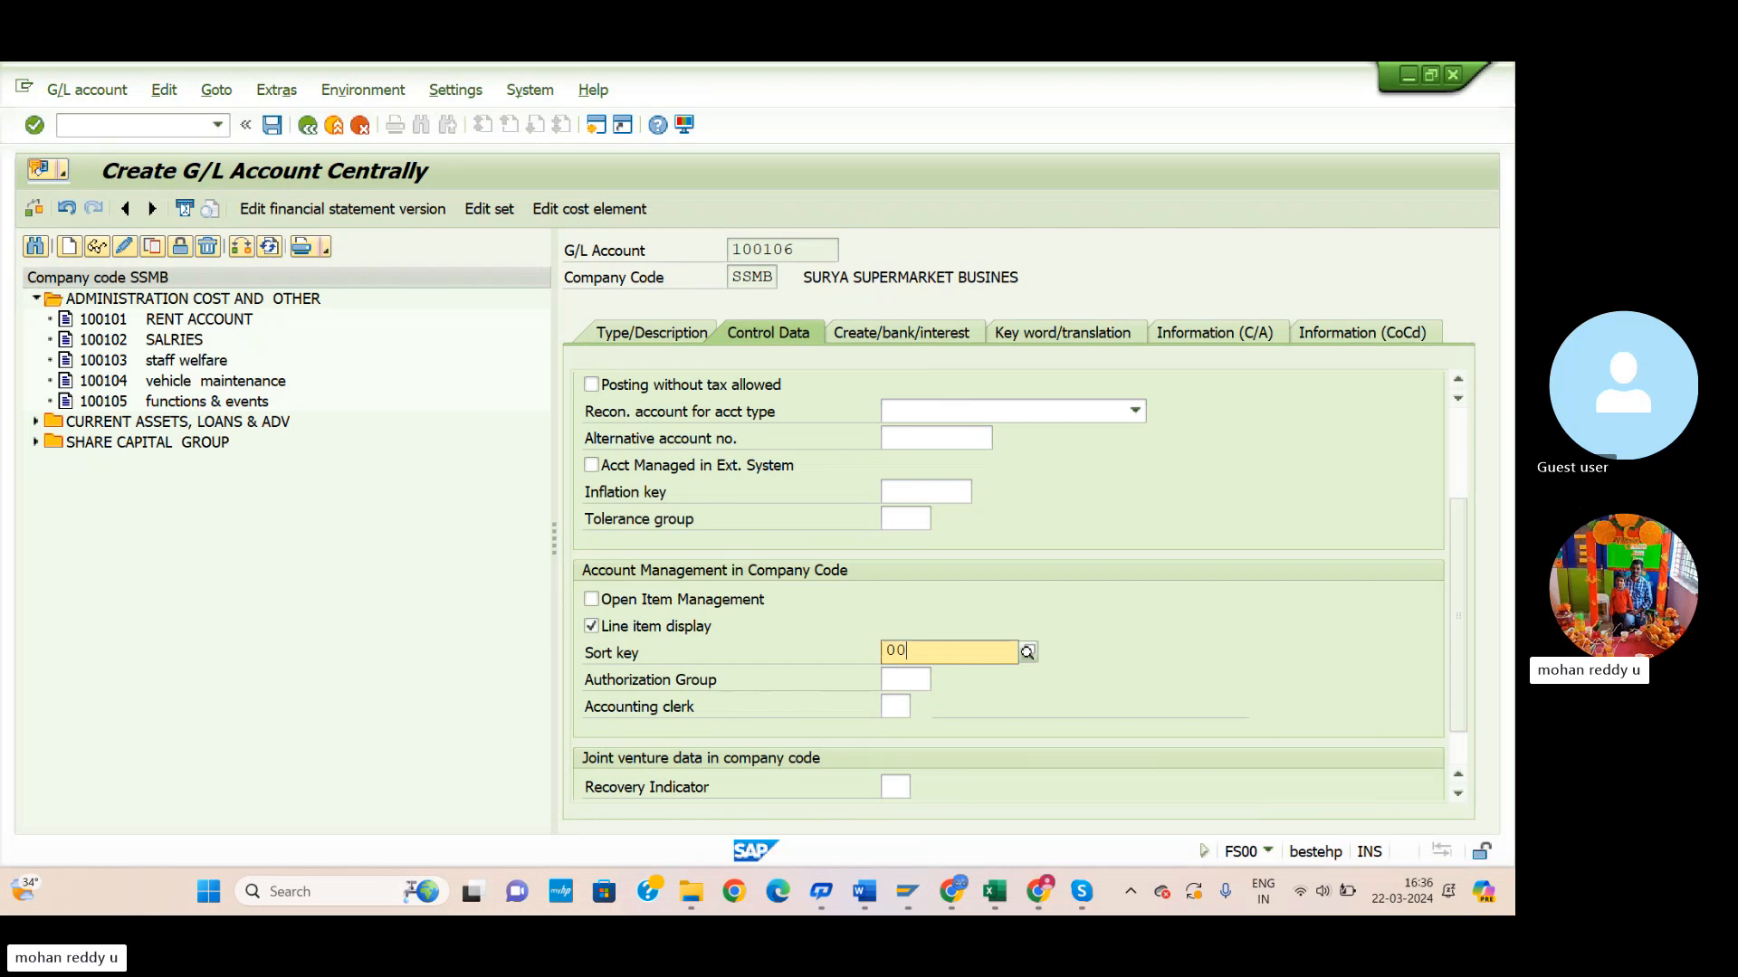
{"action": "left_click", "coordinate": [1027, 652]}
{"action": "left_click", "coordinate": [973, 698]}
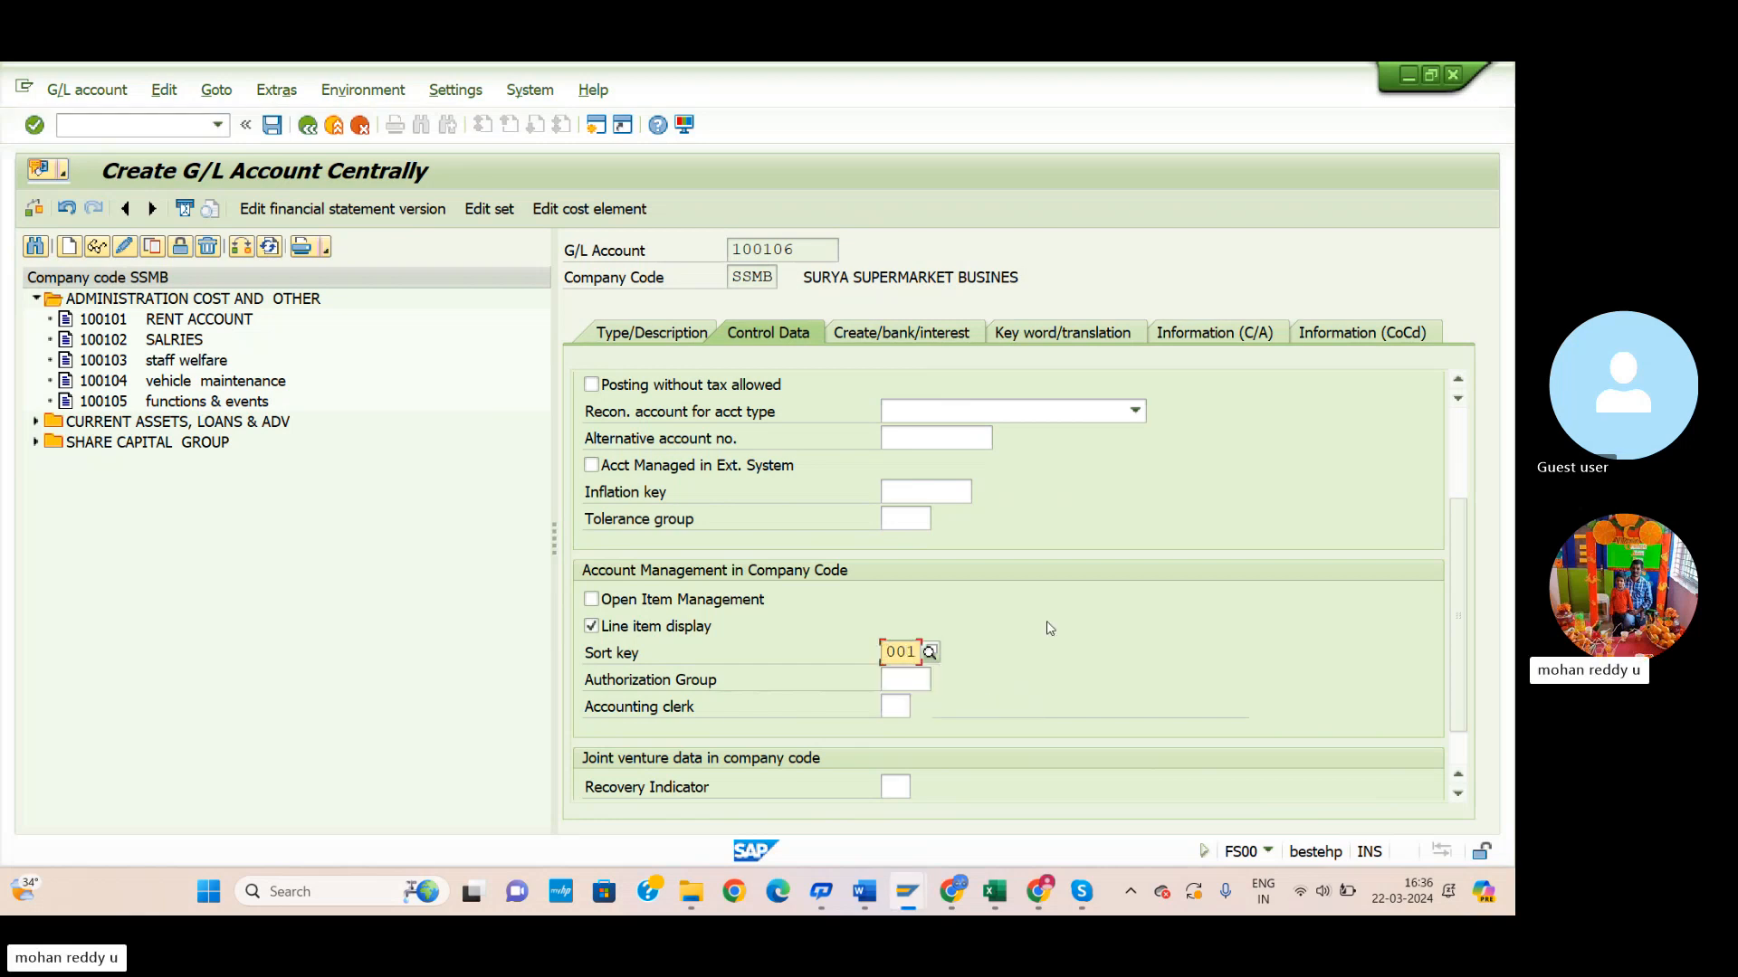
Set the field status group to G001 and save the electricity bill account.
{"action": "left_click", "coordinate": [908, 333]}
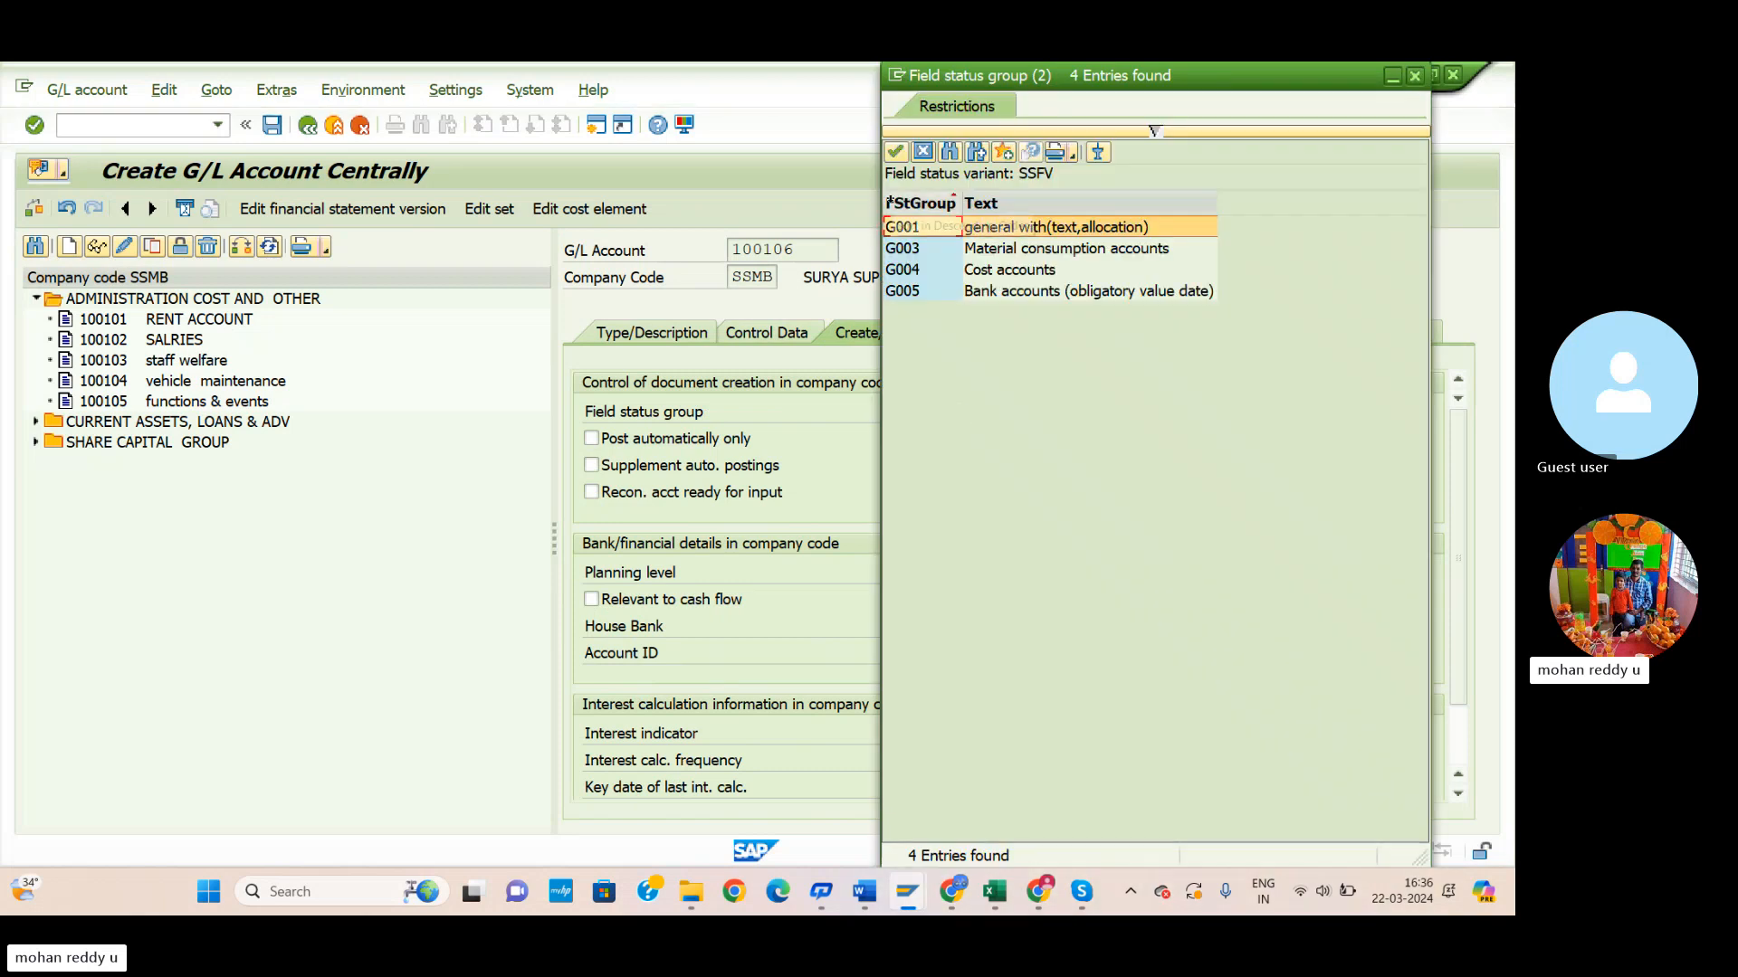
{"action": "left_click", "coordinate": [893, 152]}
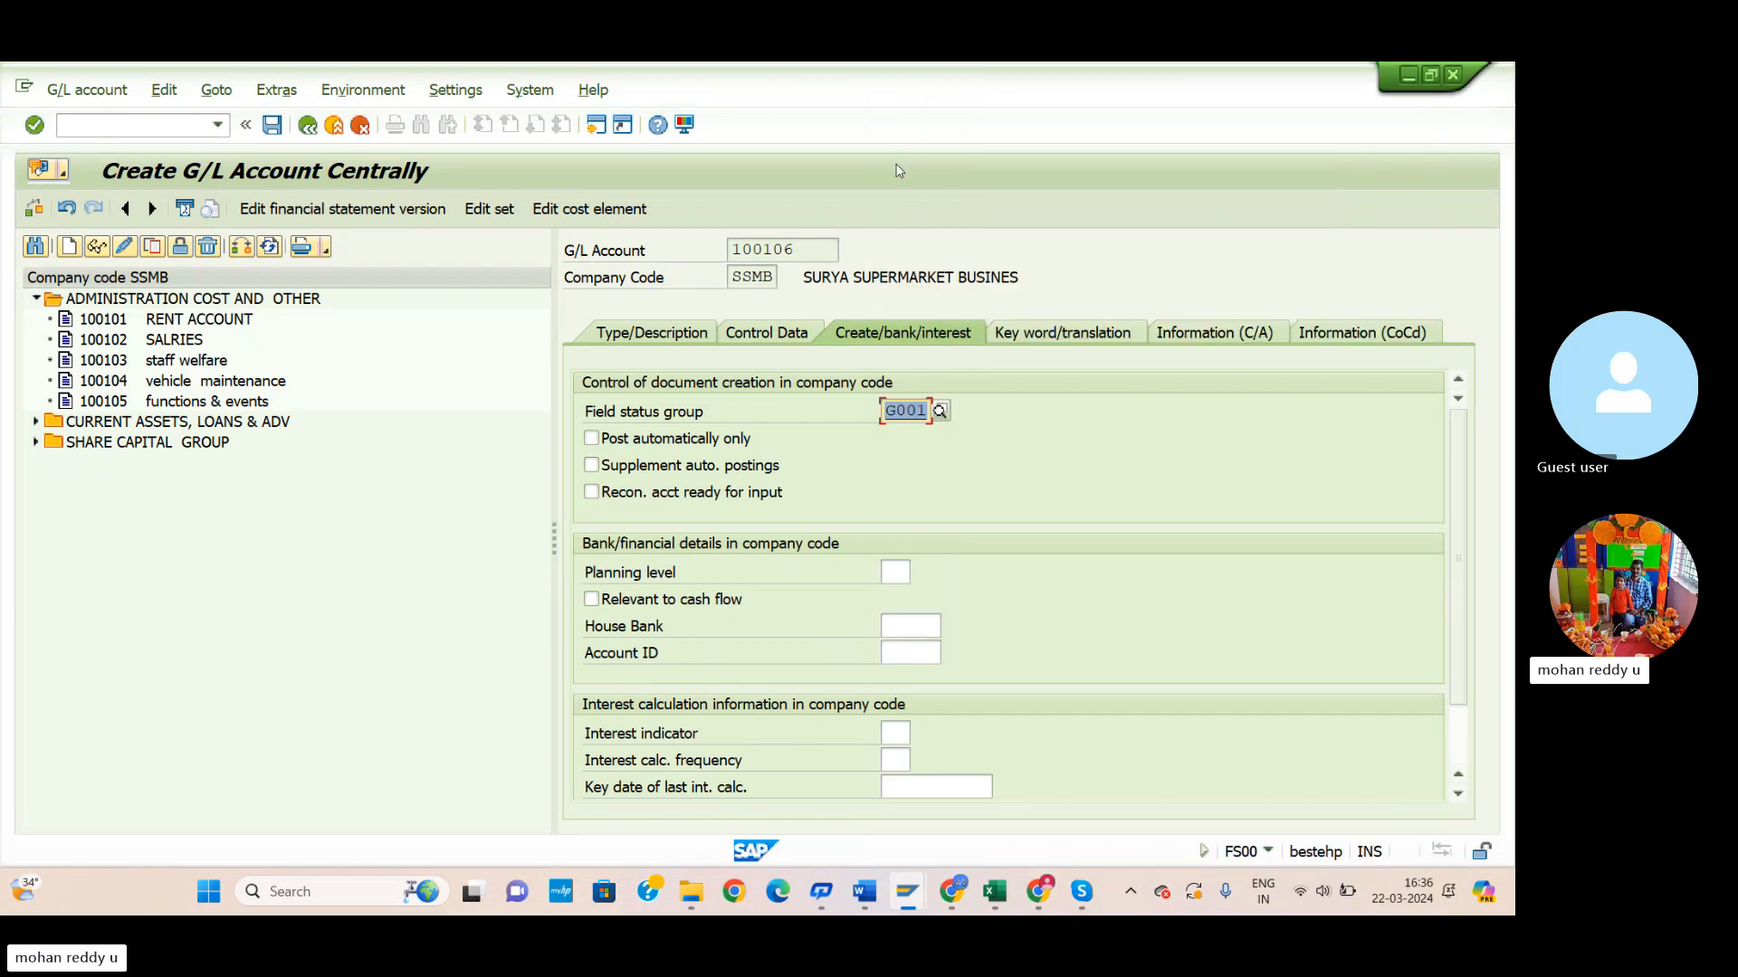
{"action": "left_click", "coordinate": [270, 128]}
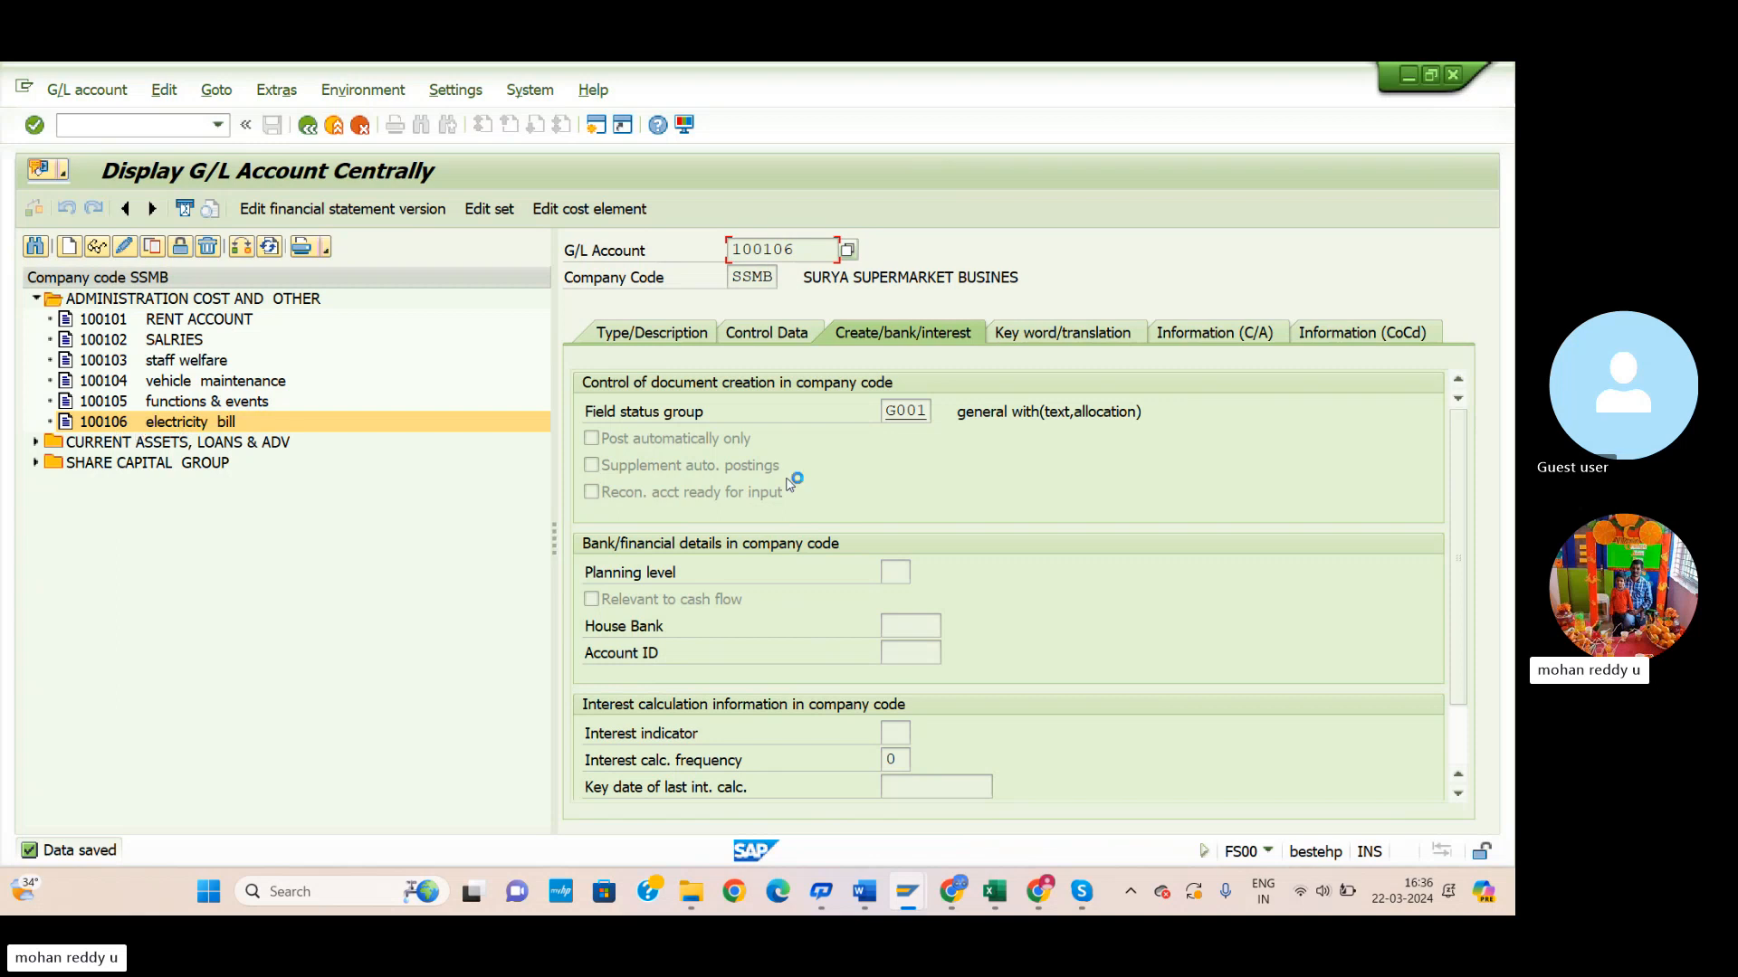
Switch to the G/L document entry window, restart transaction FB50 and set the document date to 22.03.2024.
{"action": "mouse_move", "coordinate": [906, 896]}
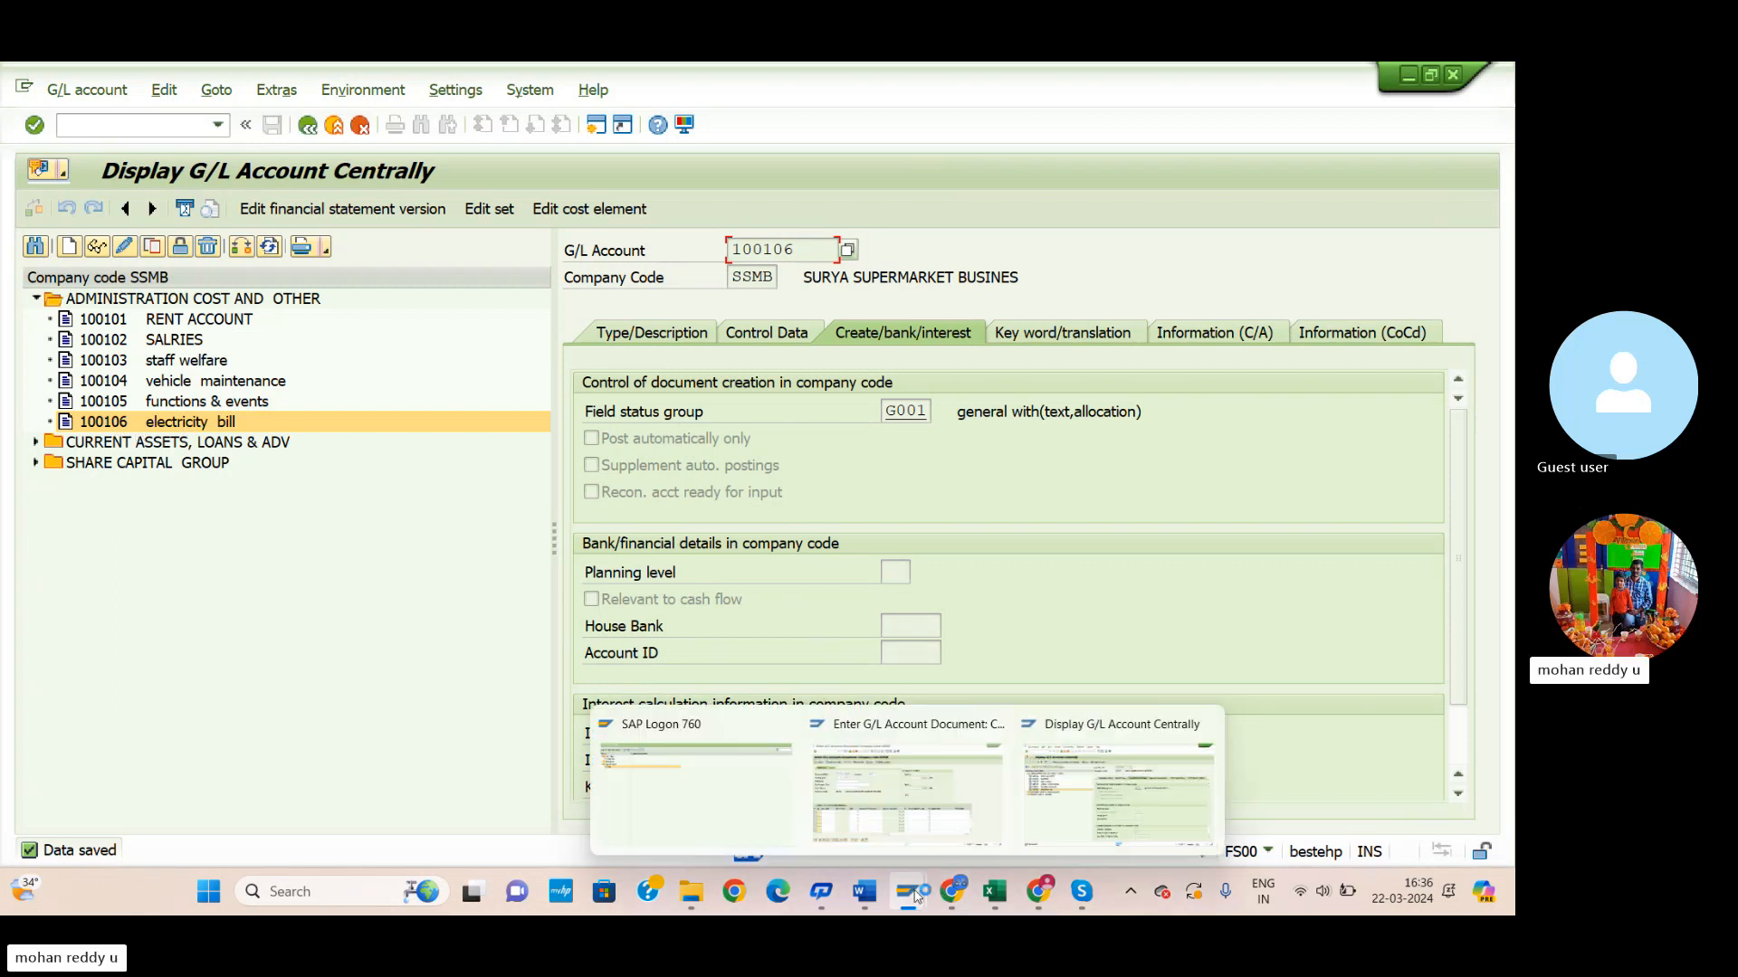
{"action": "left_click", "coordinate": [886, 823]}
{"action": "left_click", "coordinate": [185, 597]}
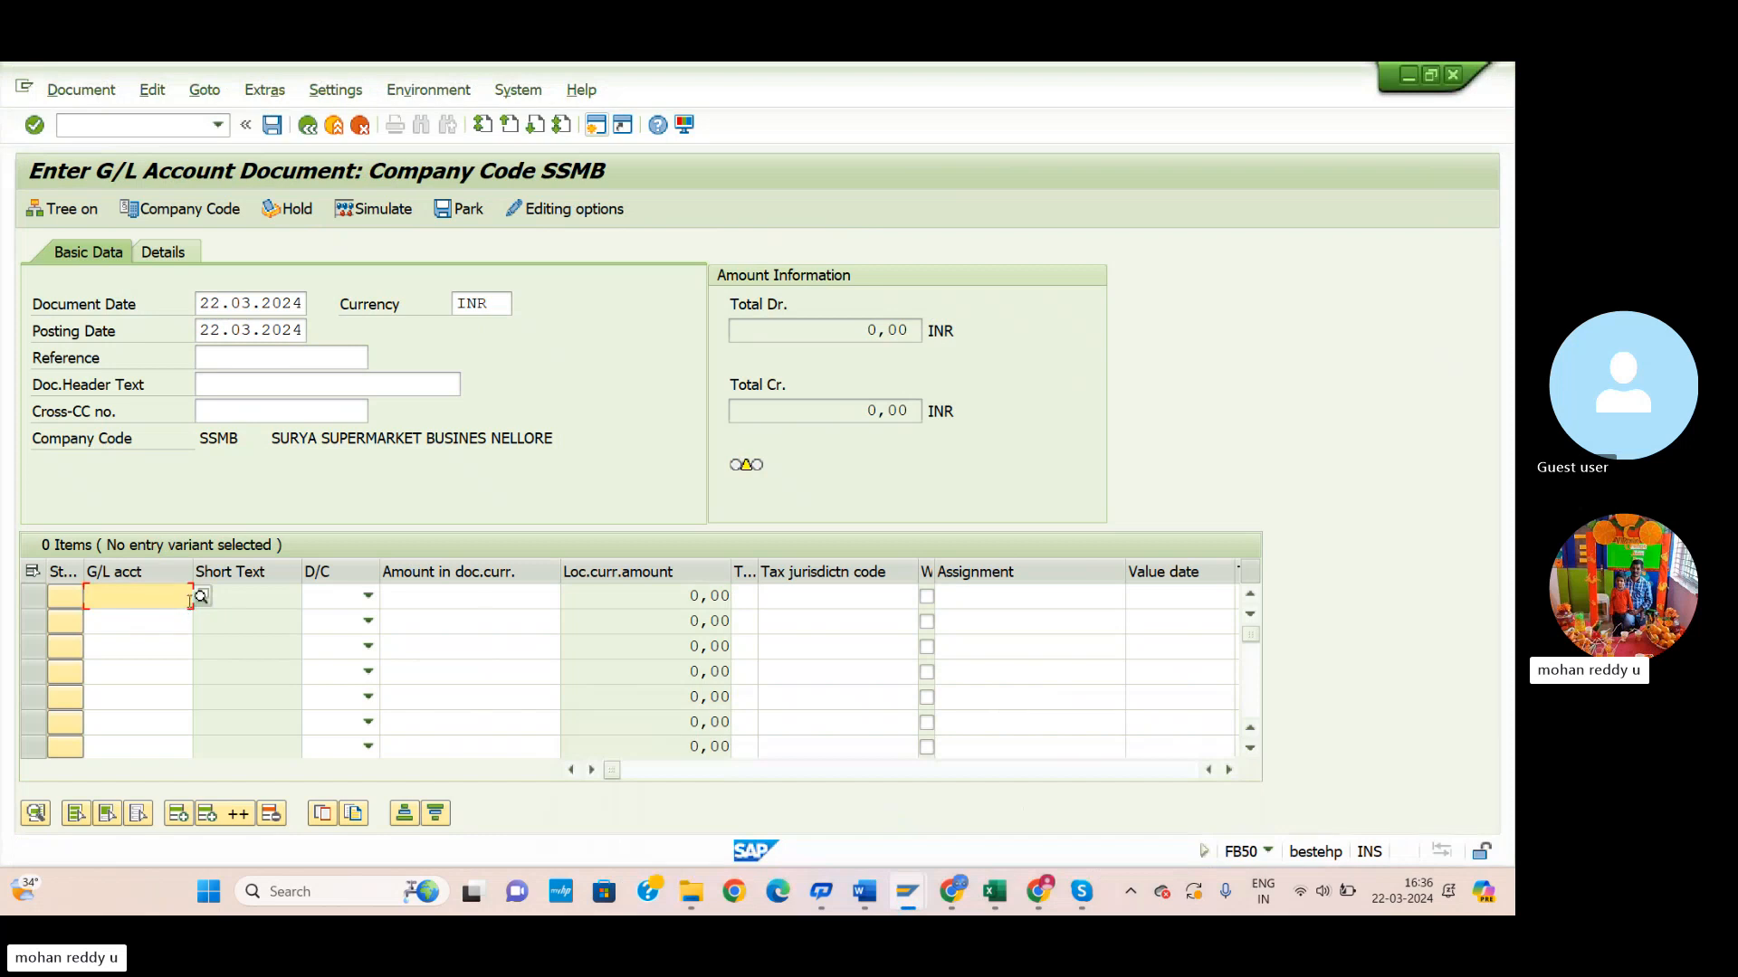
{"action": "left_click", "coordinate": [190, 128]}
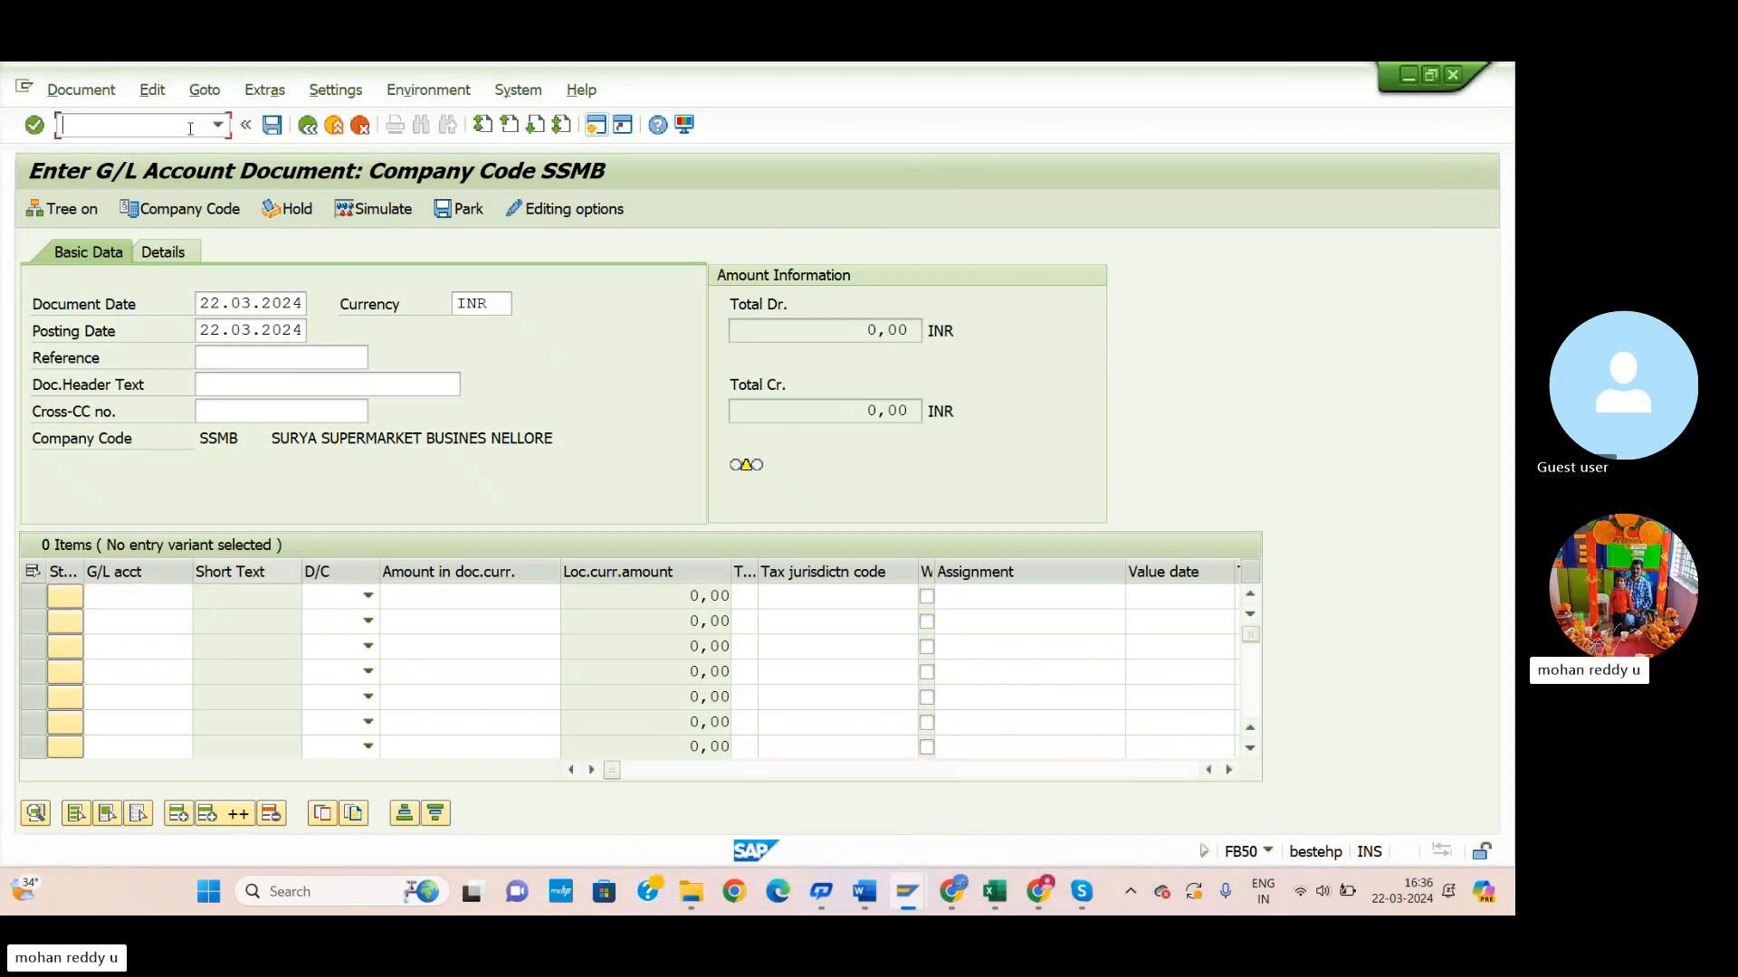
{"action": "type", "text": "/nfb50"}
{"action": "key", "text": "Return"}
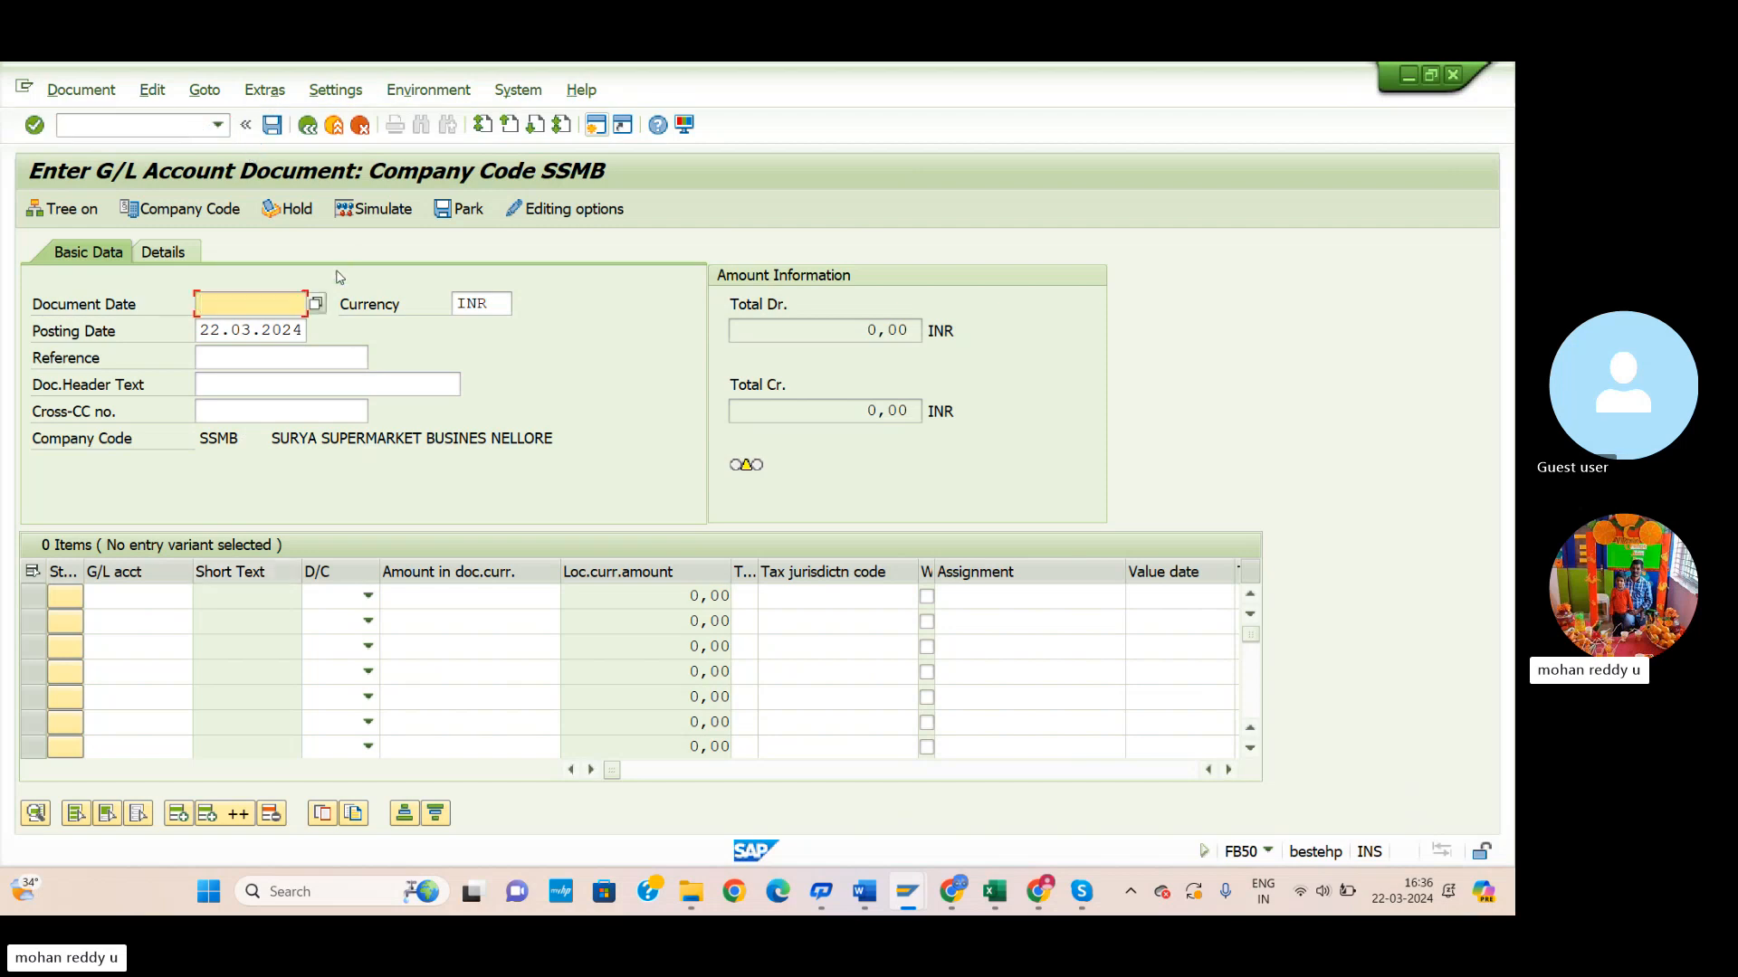
{"action": "left_click", "coordinate": [316, 304]}
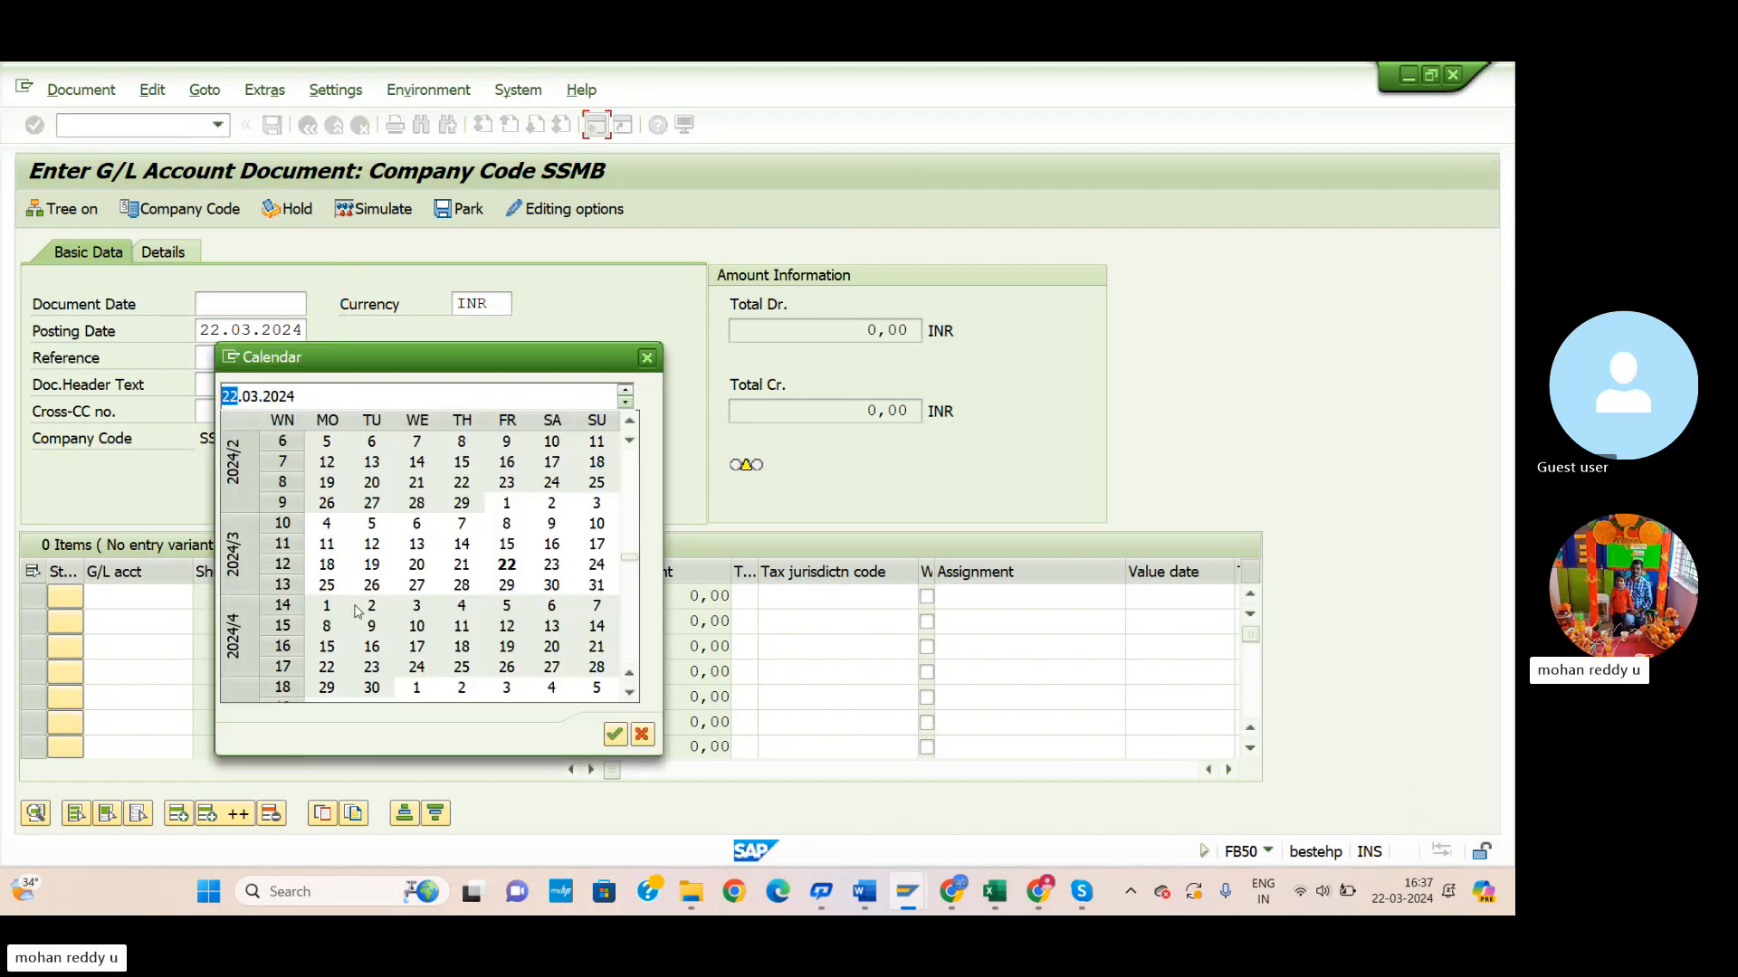
{"action": "left_click", "coordinate": [616, 735]}
Look up the company code's G/L accounts and enter electricity bill account 100106 in the first line item.
{"action": "left_click", "coordinate": [170, 595]}
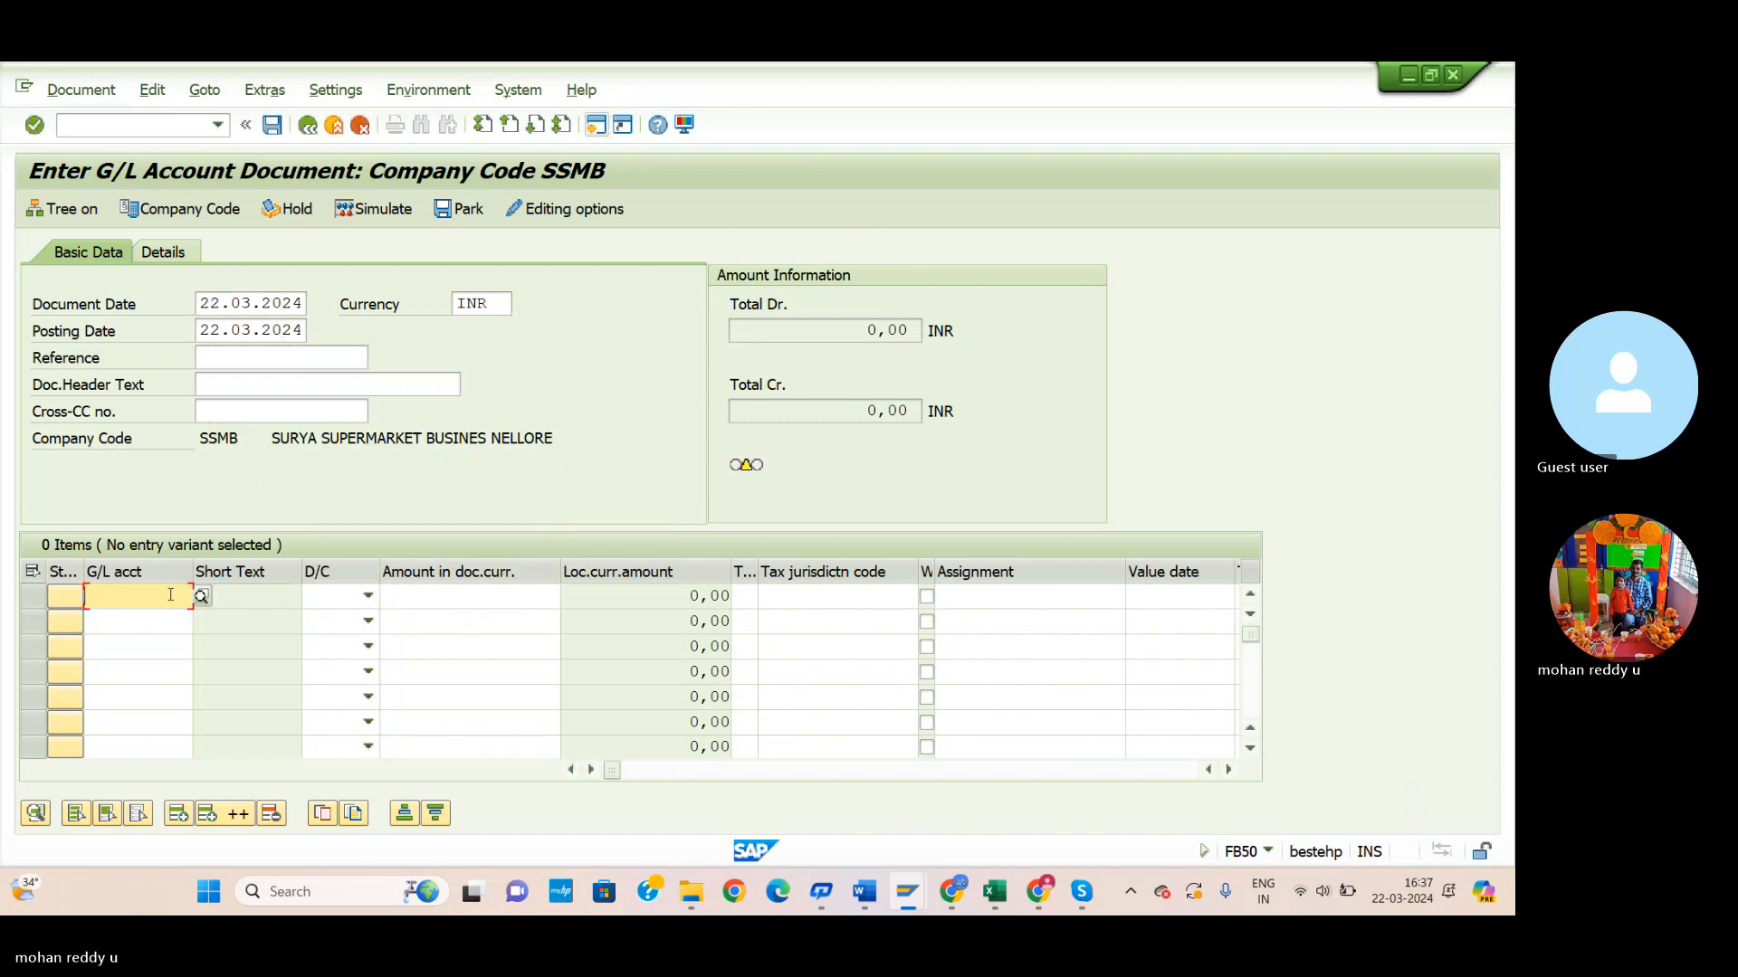
{"action": "left_click", "coordinate": [201, 595]}
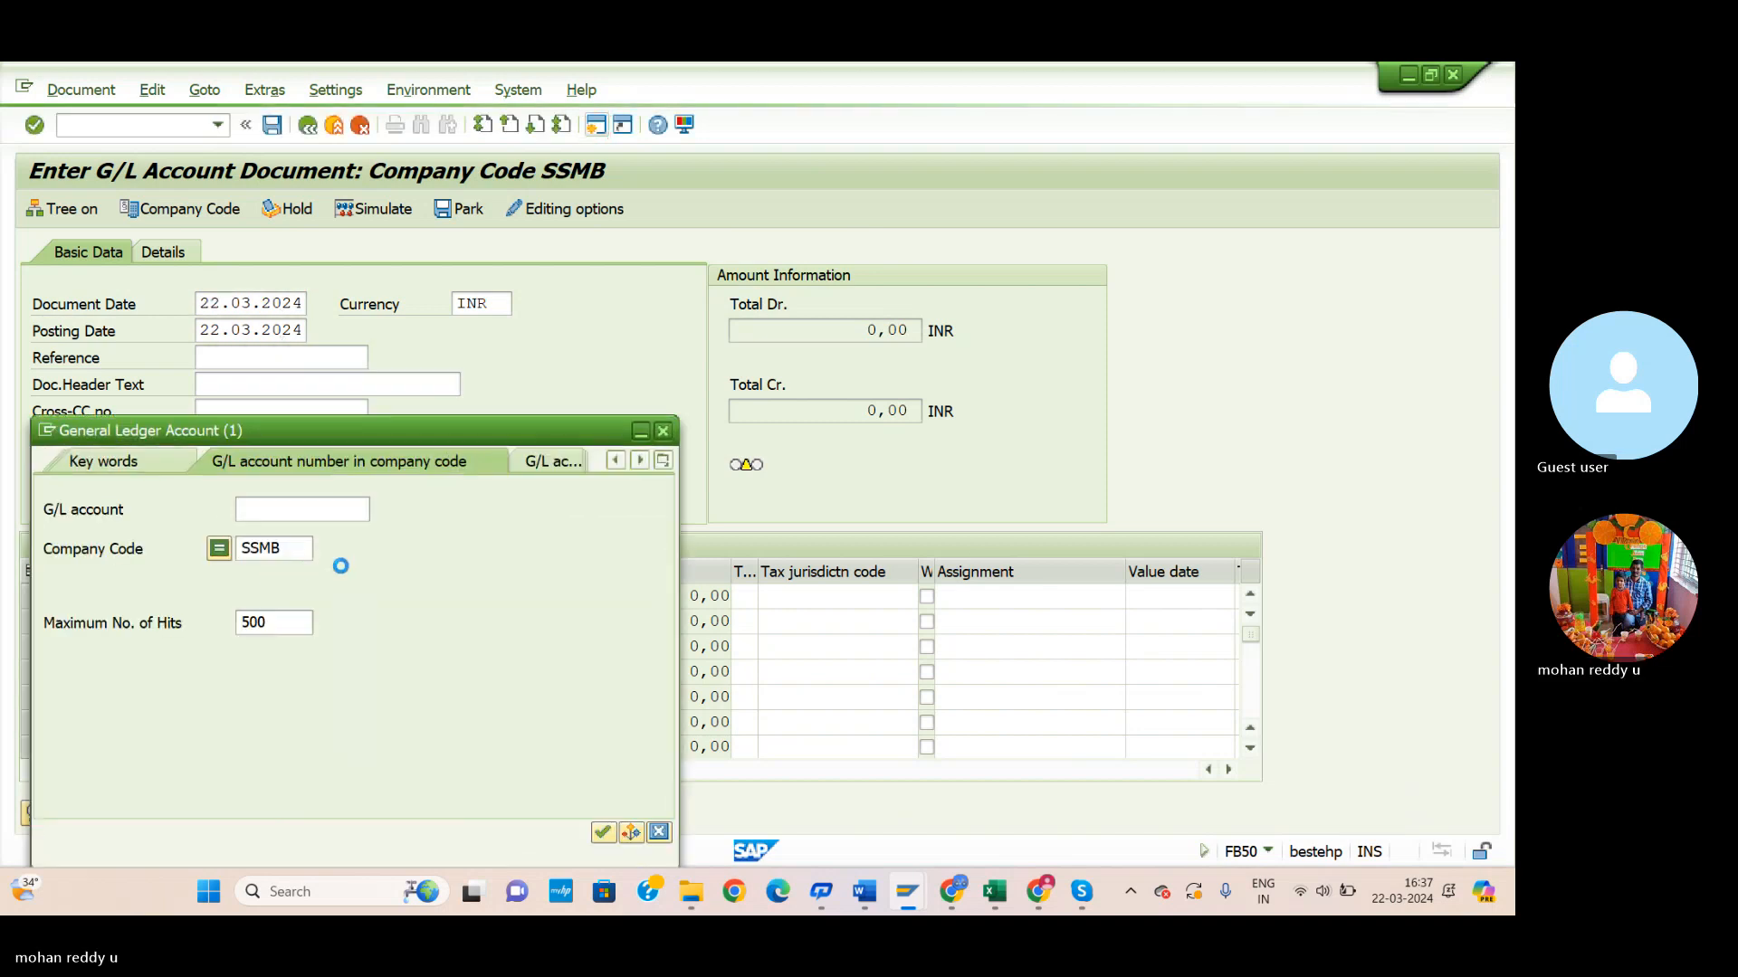
{"action": "left_click", "coordinate": [605, 833]}
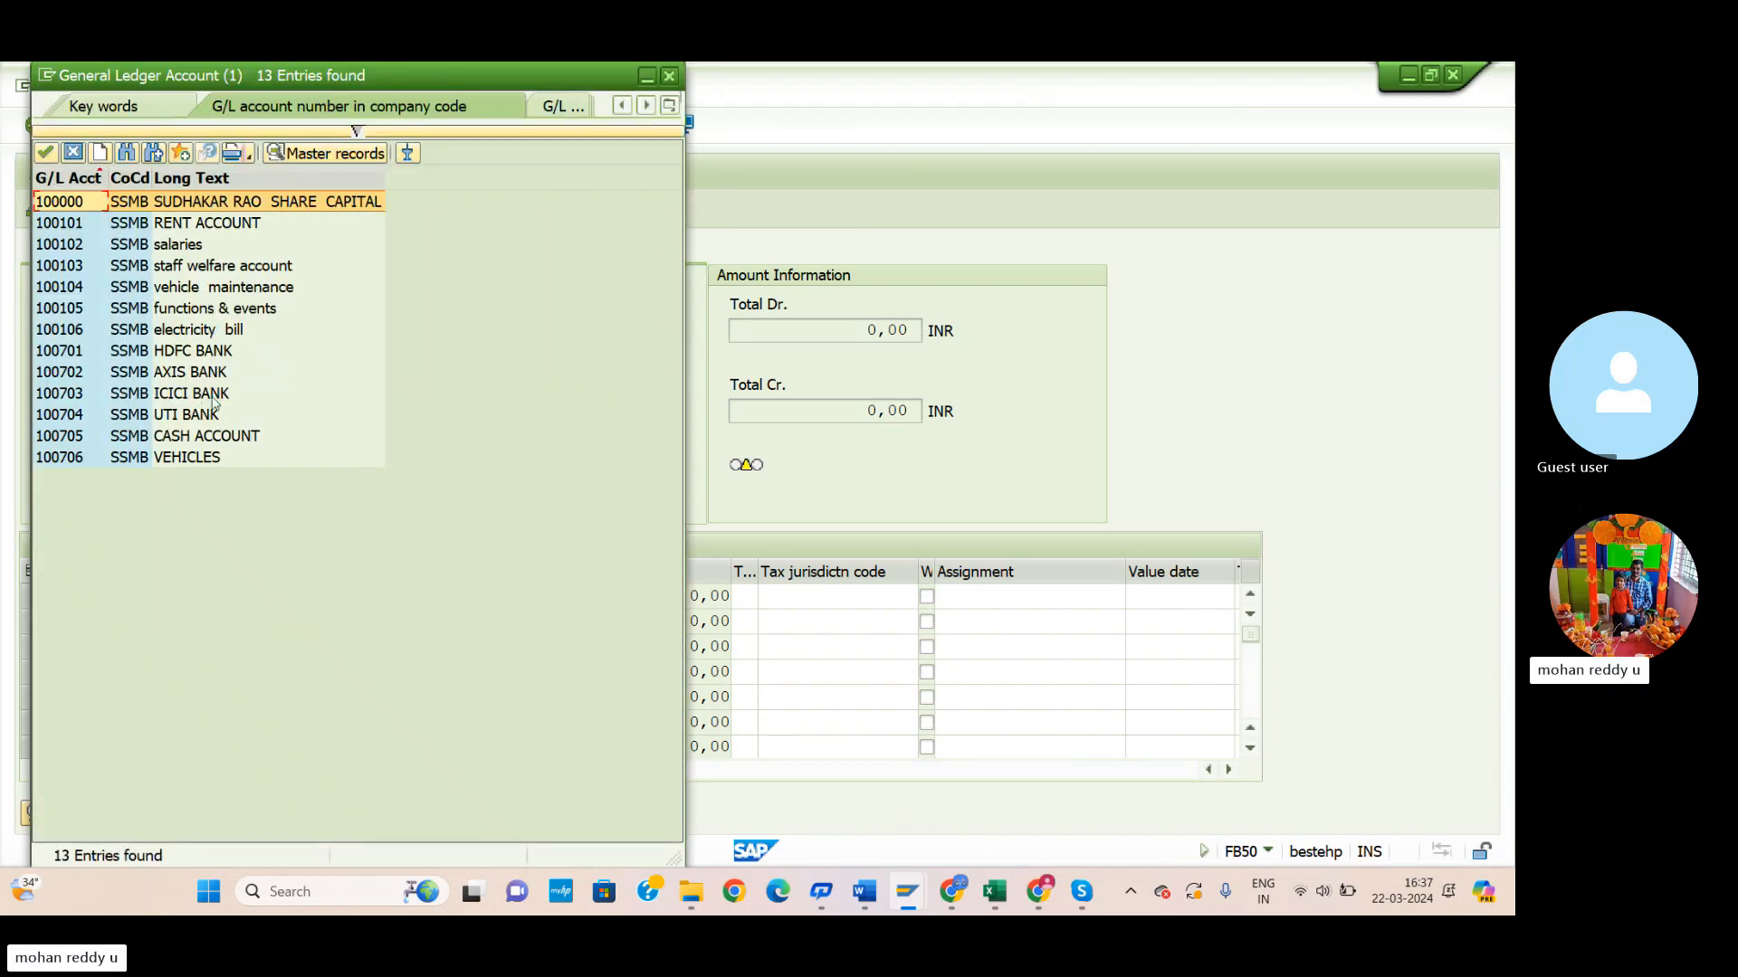
{"action": "left_click", "coordinate": [210, 336]}
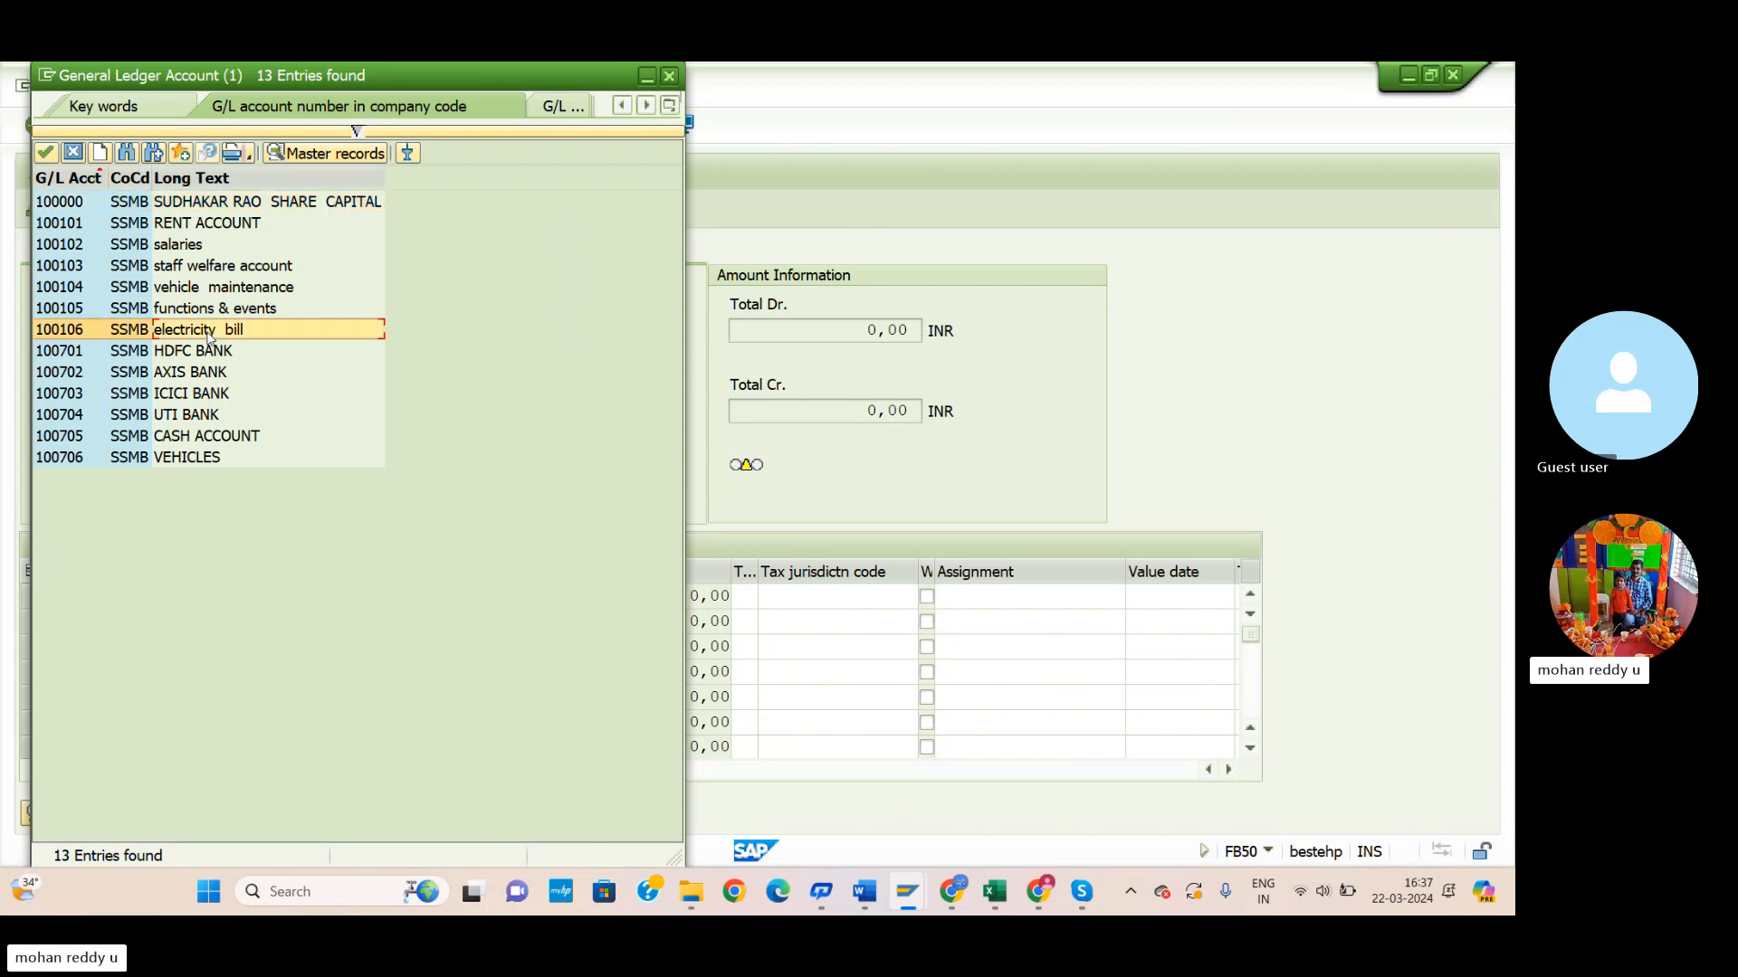
{"action": "left_click", "coordinate": [44, 154]}
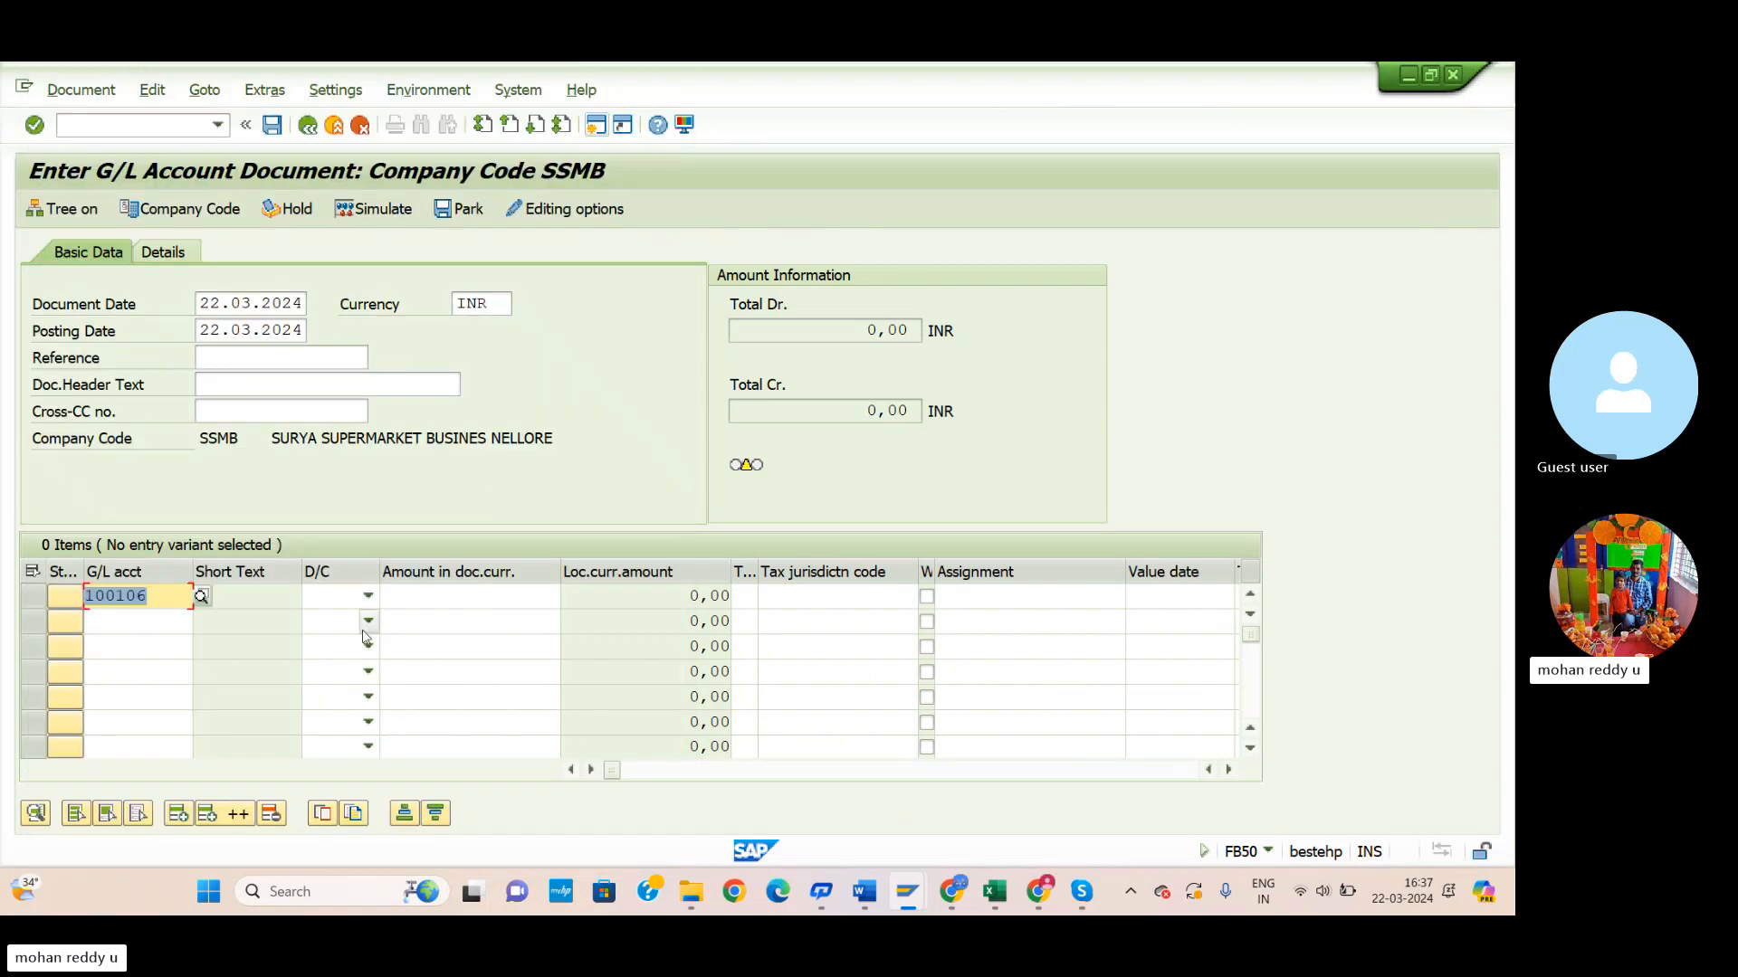
Make the electricity bill line a debit, check its amount in the Word document and enter 25000.
{"action": "left_click", "coordinate": [370, 596]}
{"action": "left_click", "coordinate": [348, 647]}
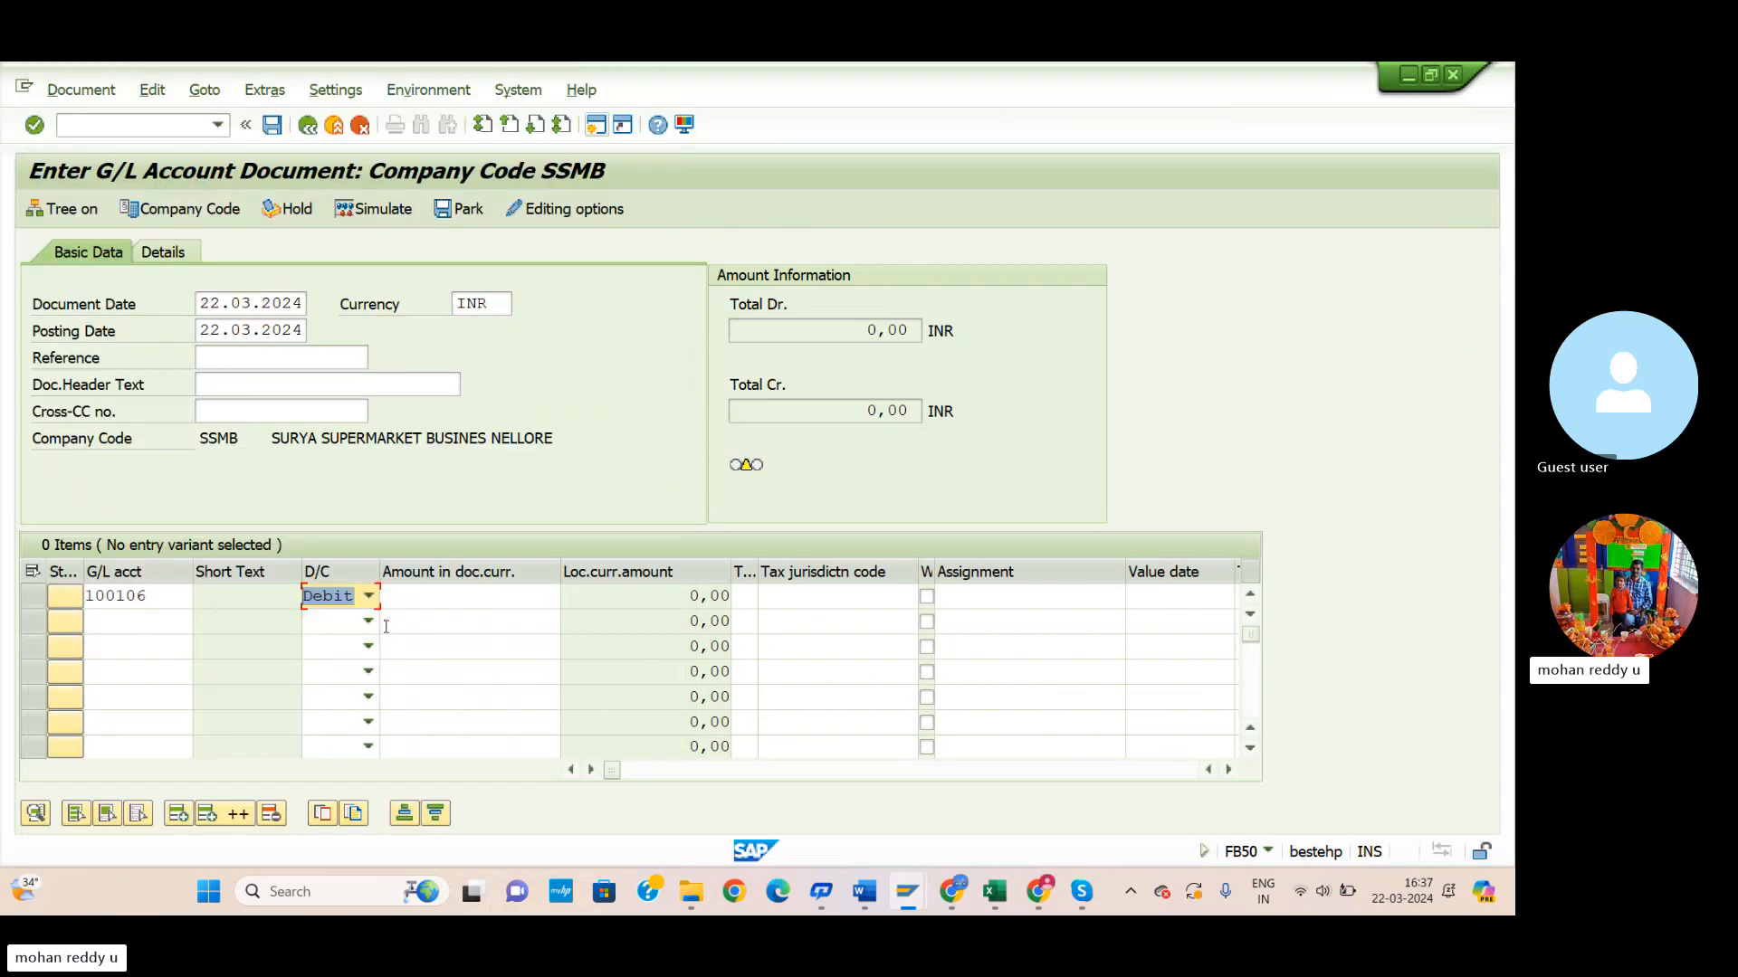
{"action": "left_click", "coordinate": [411, 595]}
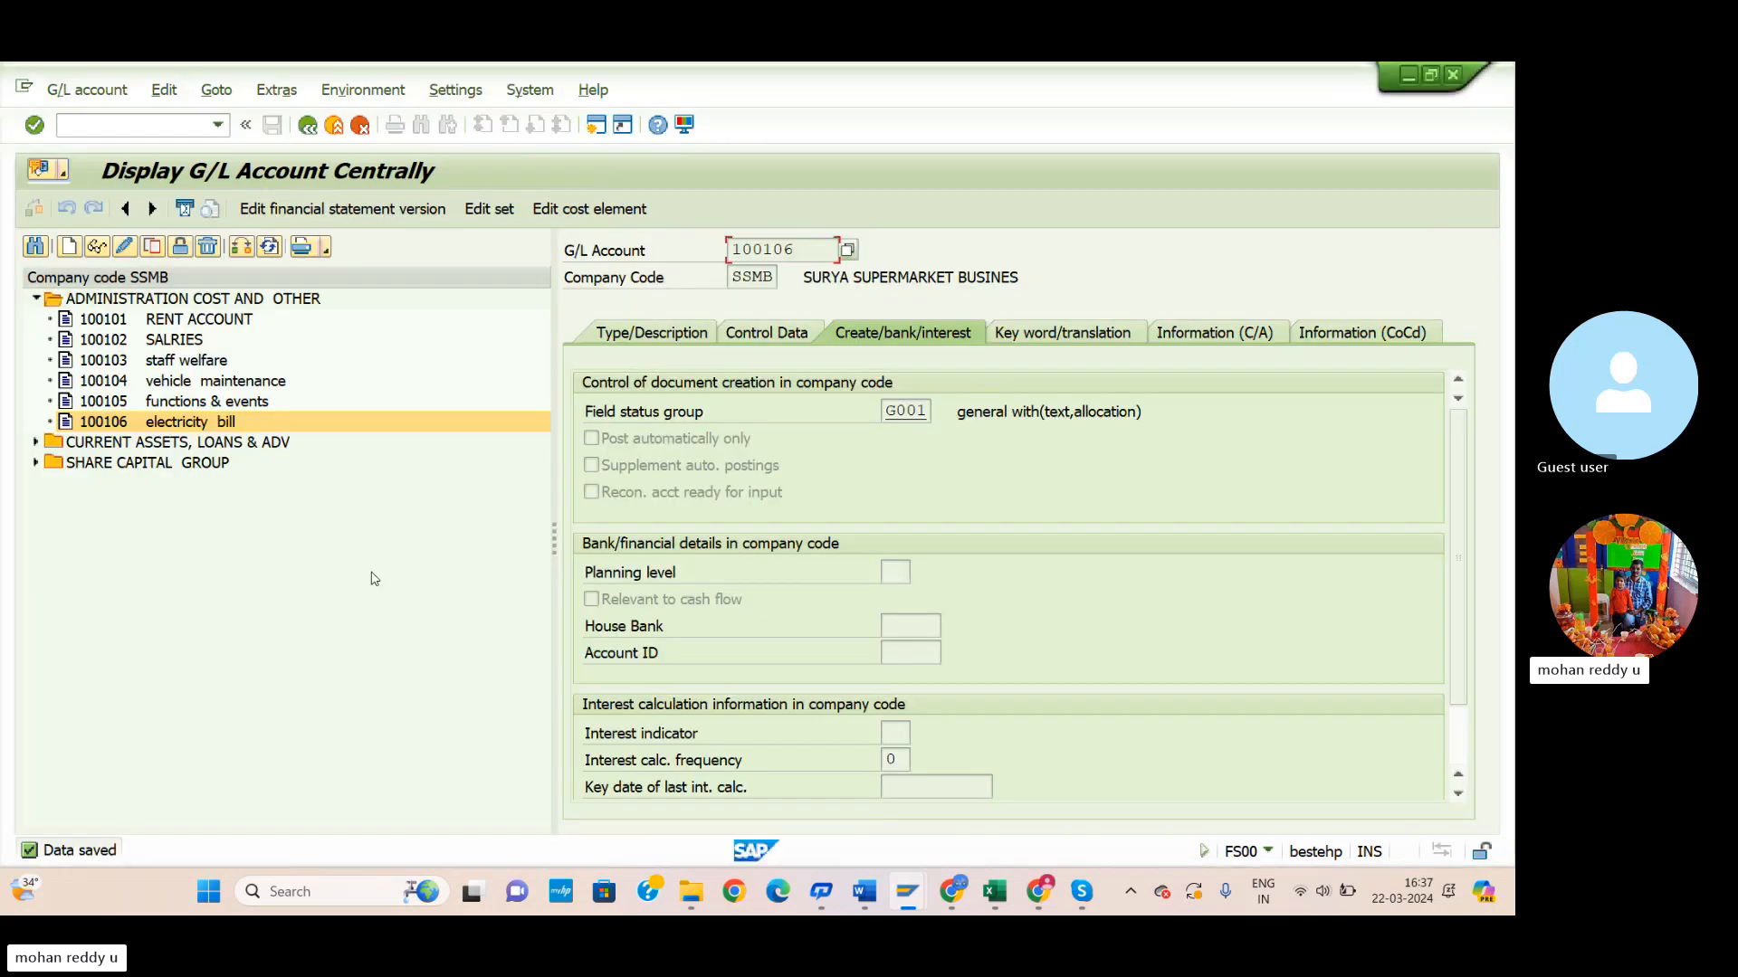
{"action": "mouse_move", "coordinate": [995, 891]}
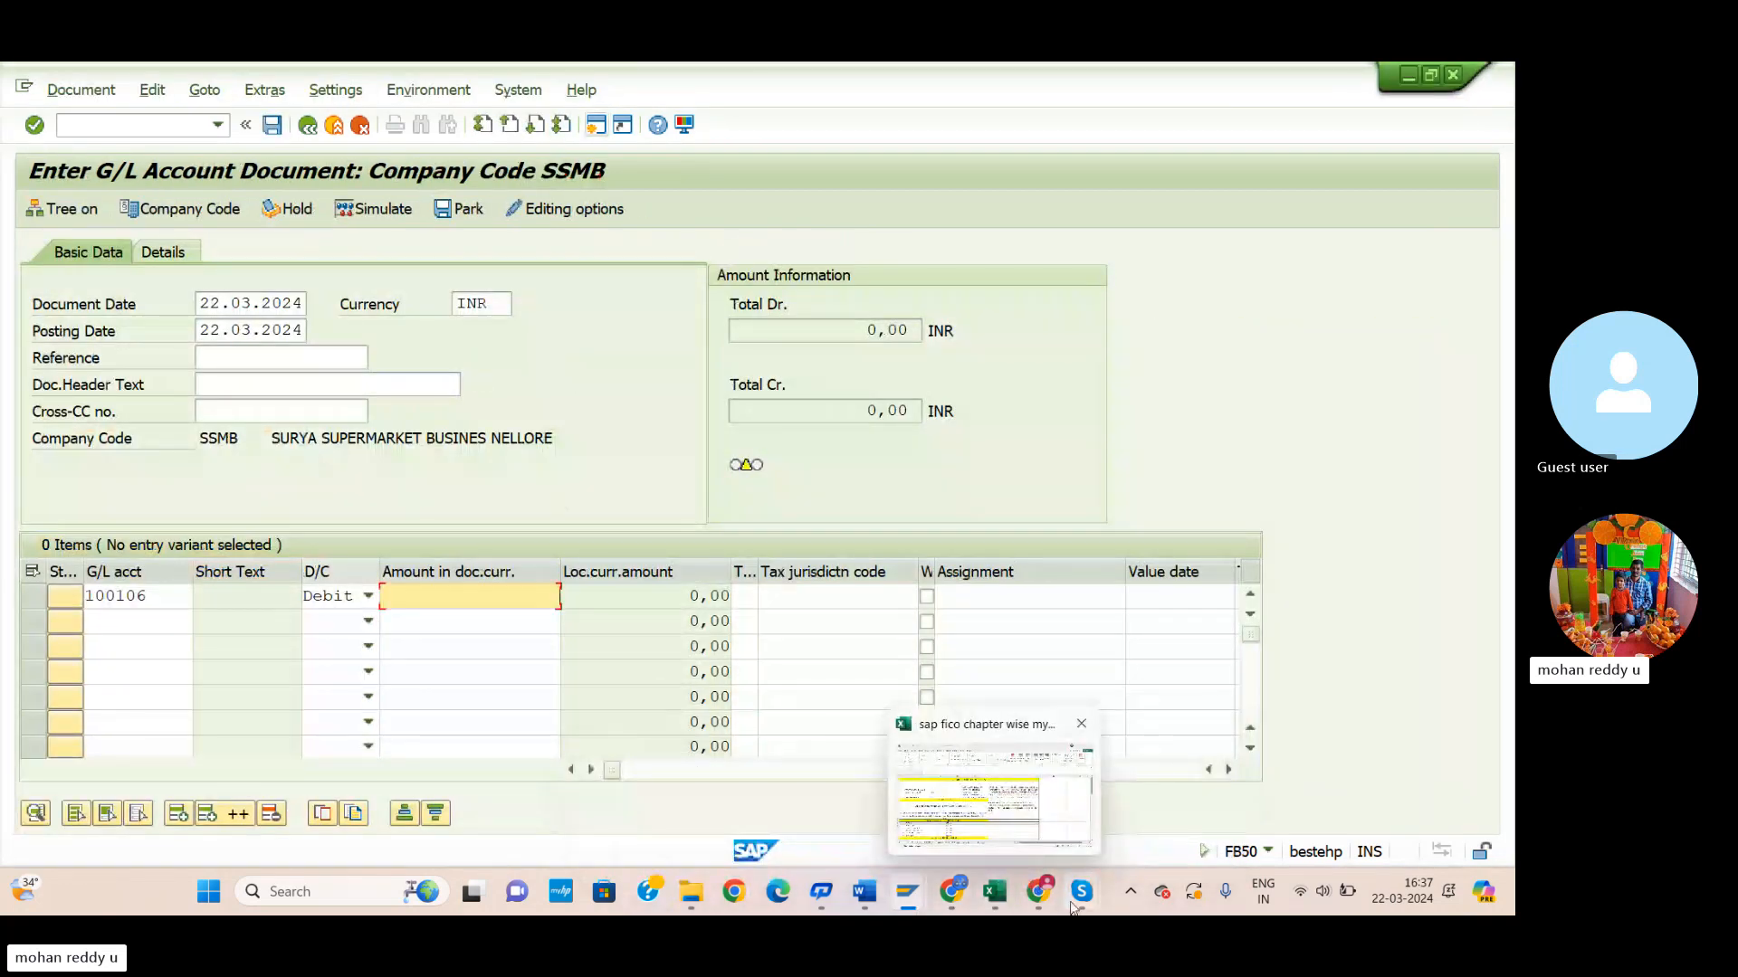
{"action": "left_click", "coordinate": [865, 891]}
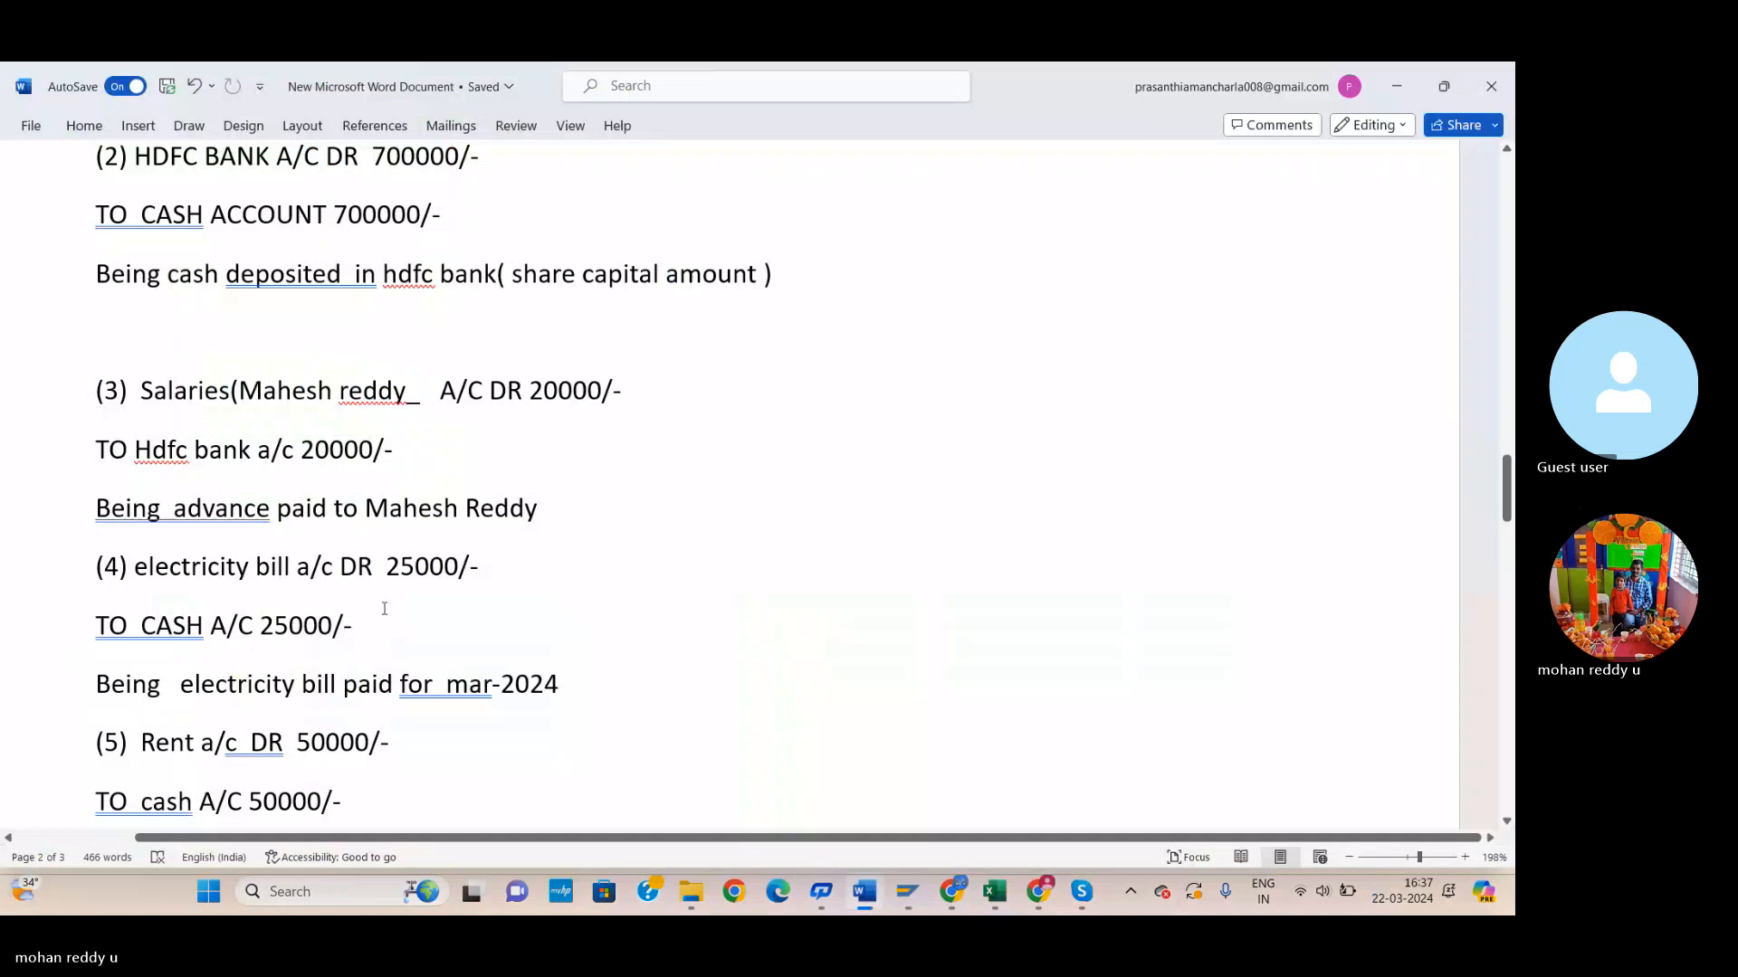
{"action": "key", "text": "alt+Tab"}
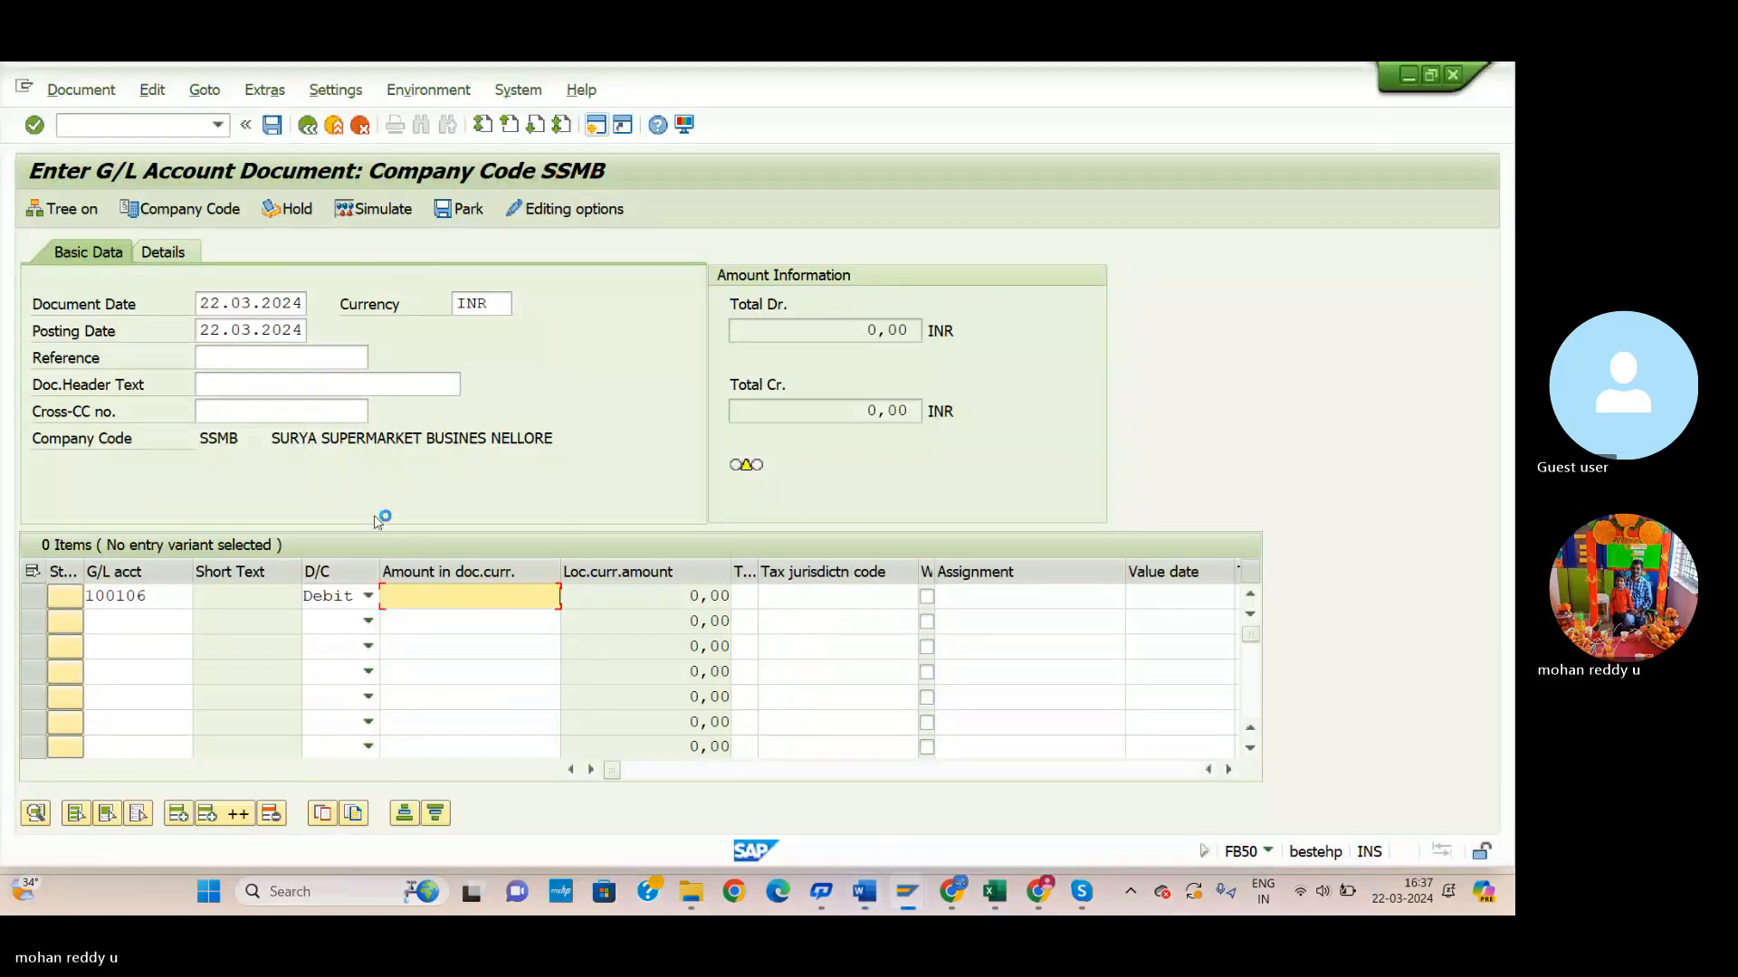
{"action": "type", "text": "25000"}
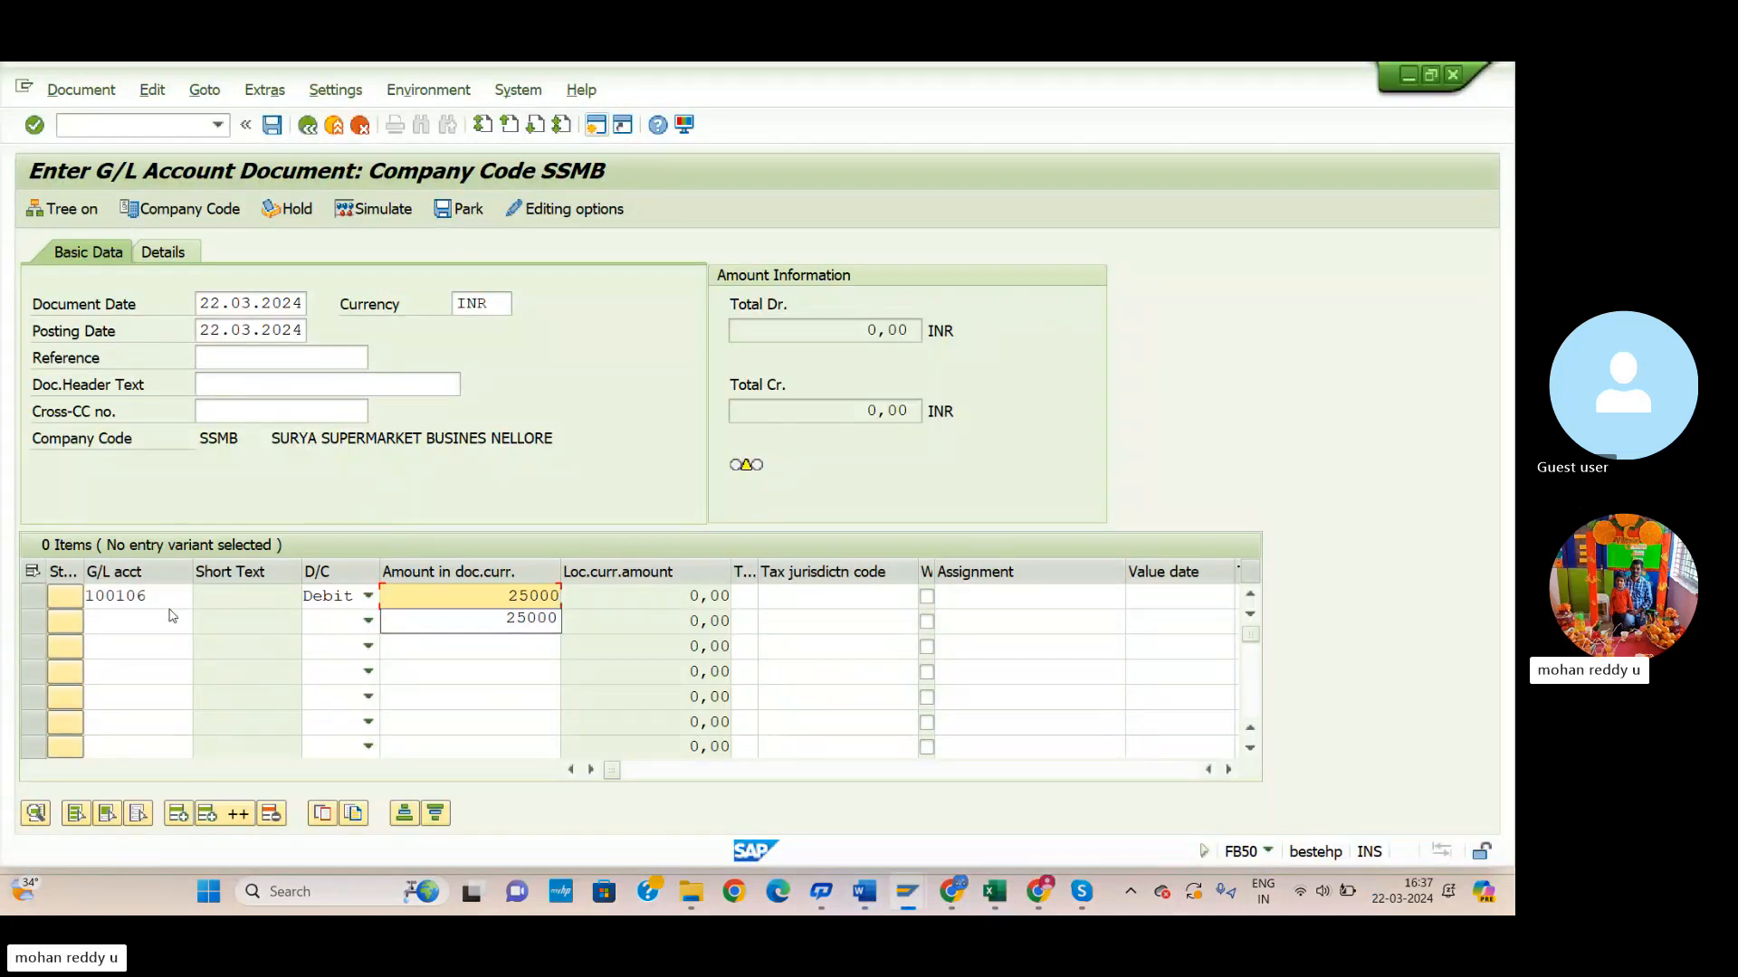
Check the electricity entry's credit account in the Word document and enter cash account 100705 from the G/L account lookup in the second line item.
{"action": "left_click", "coordinate": [172, 615]}
{"action": "key", "text": "alt+Tab"}
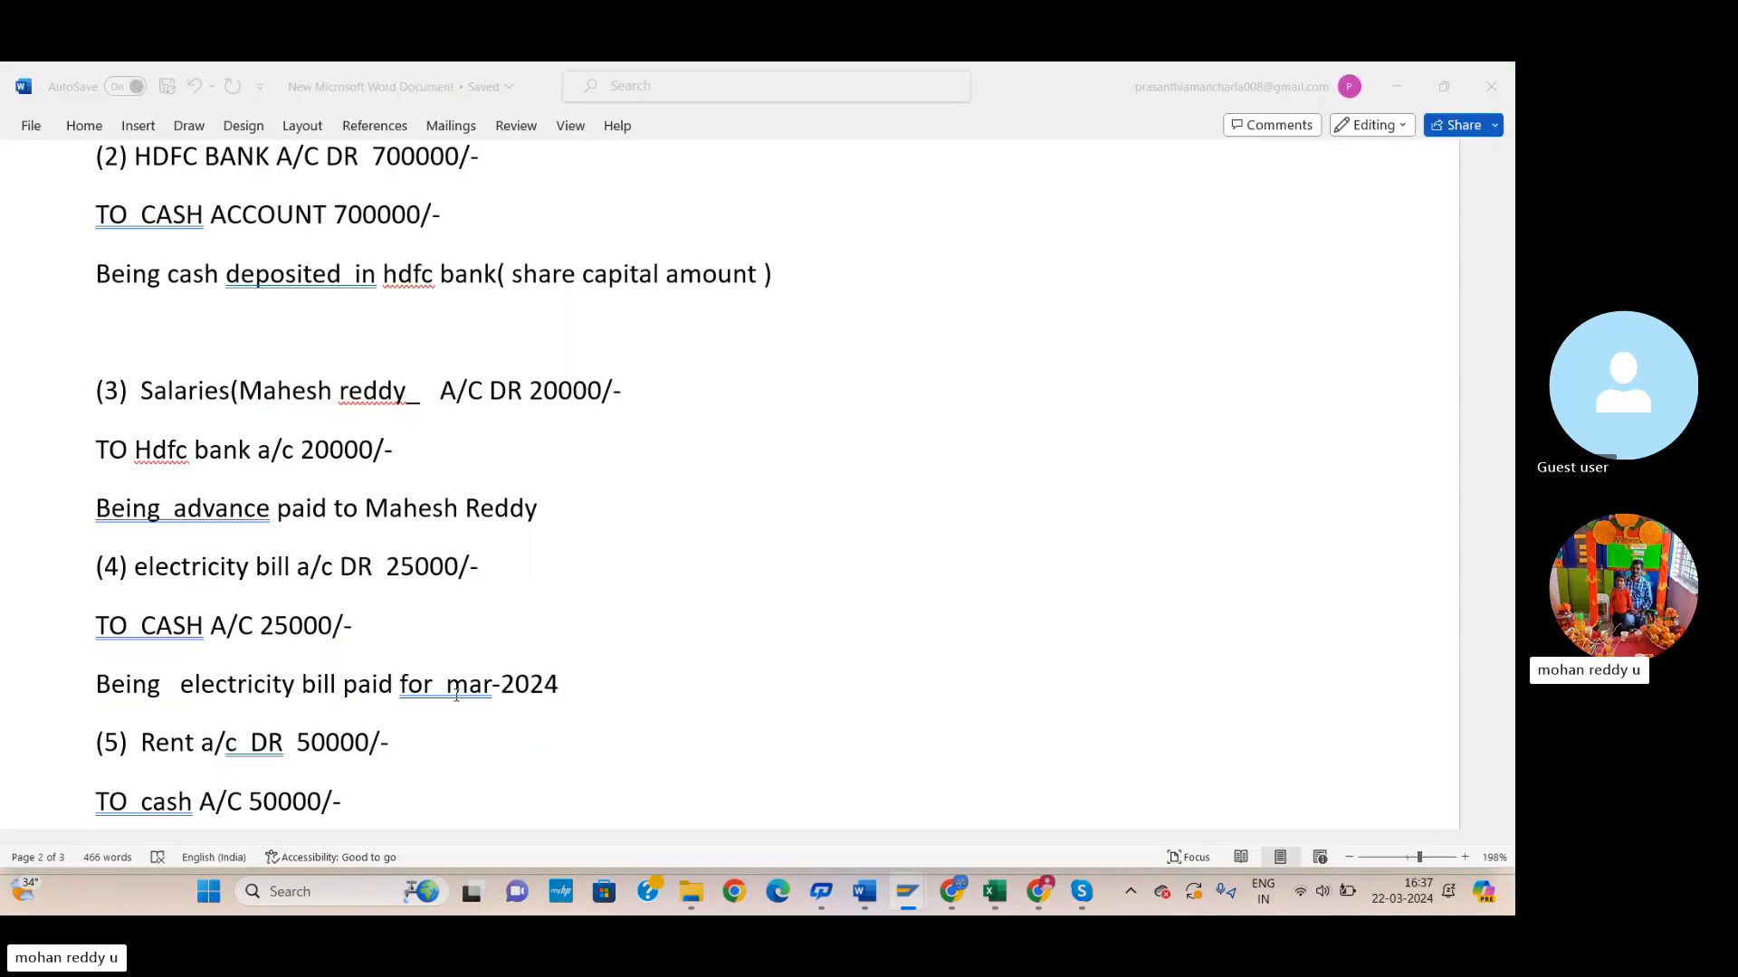
{"action": "key", "text": "alt+Tab"}
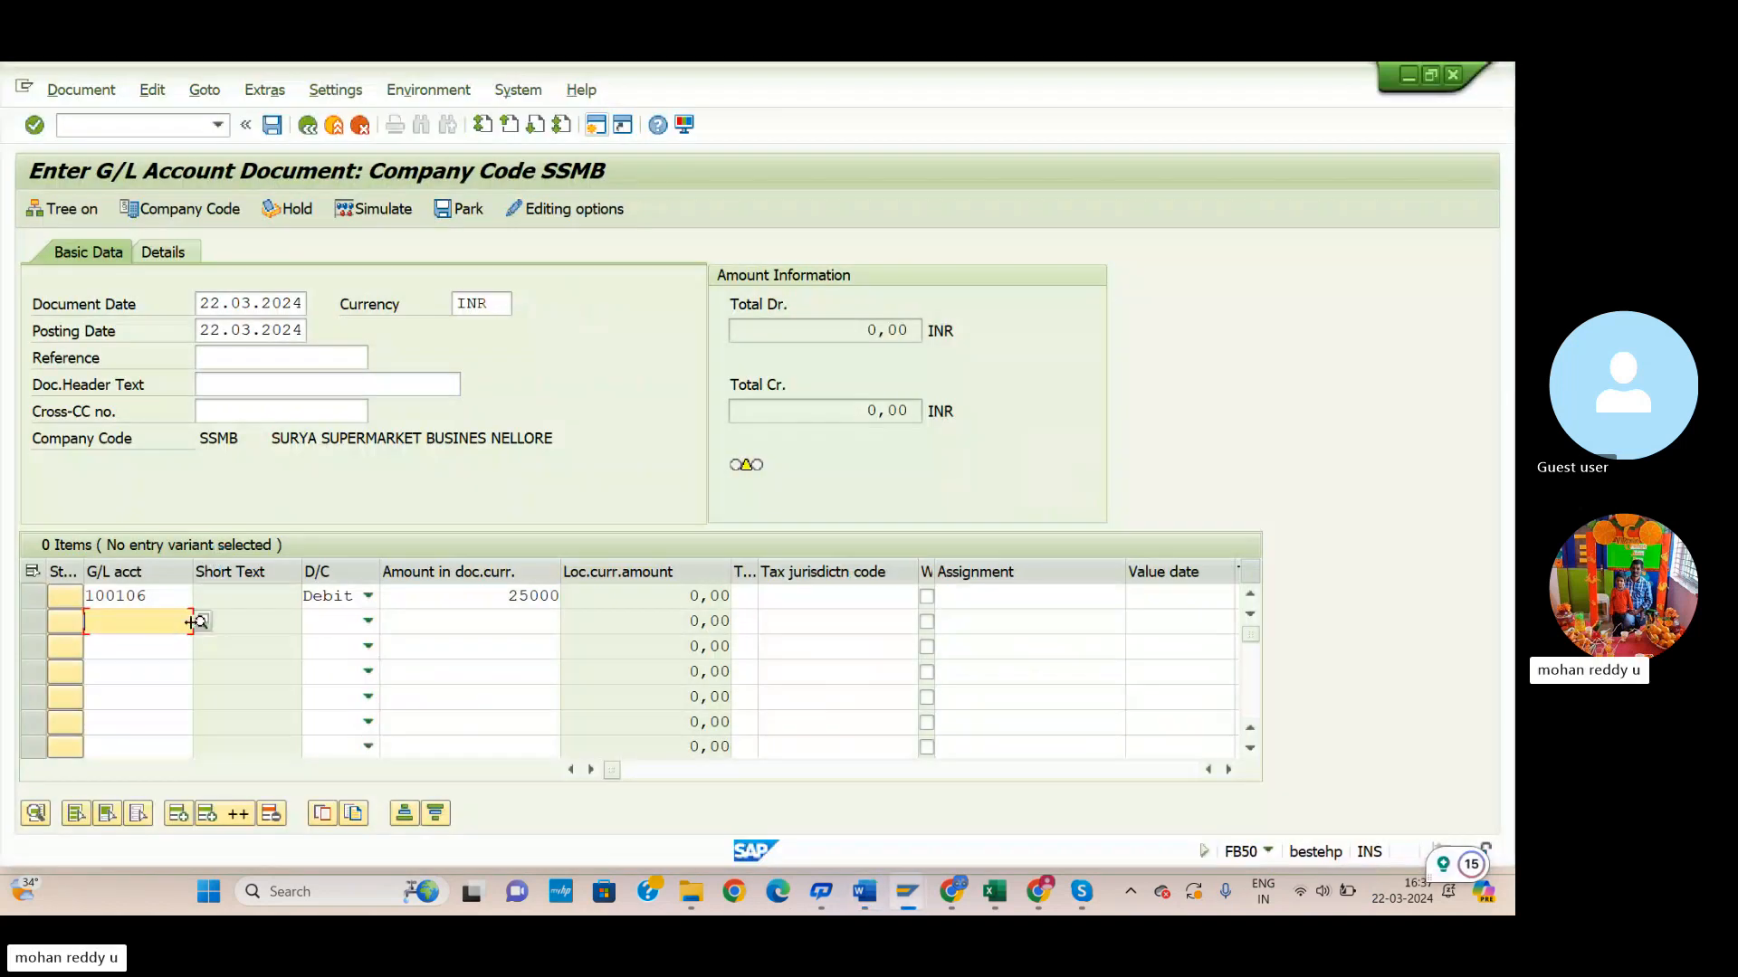
{"action": "key", "text": "F4"}
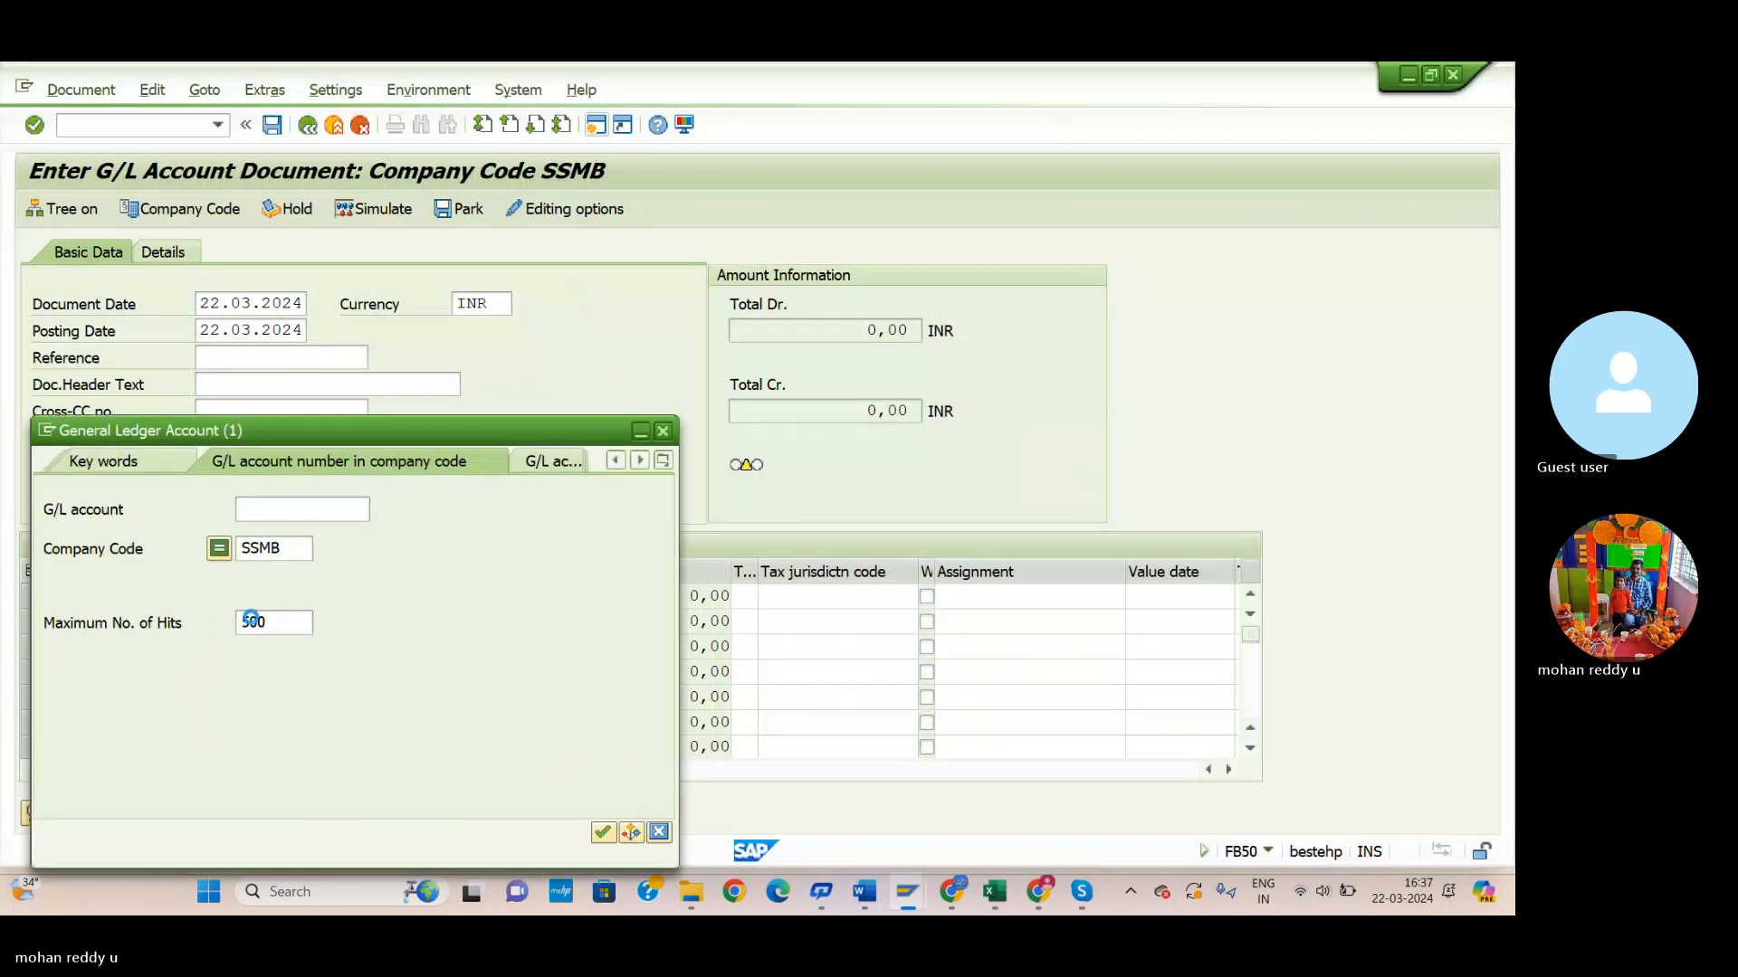
{"action": "left_click", "coordinate": [603, 832]}
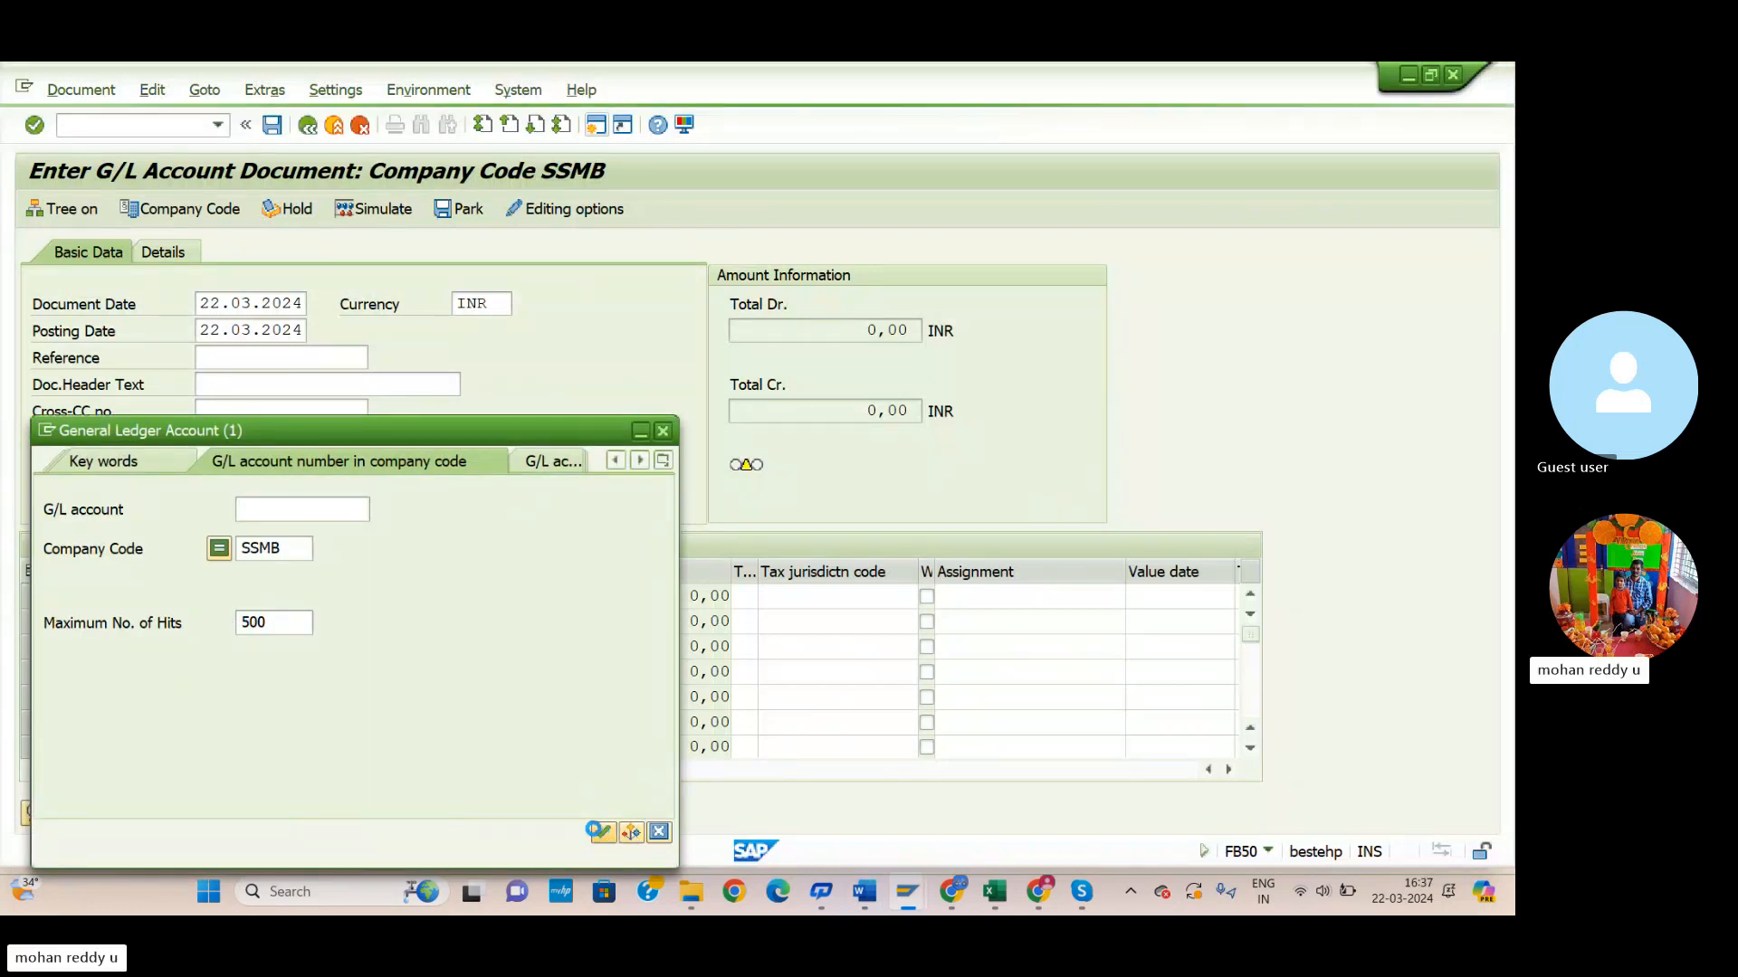
{"action": "left_click", "coordinate": [197, 437]}
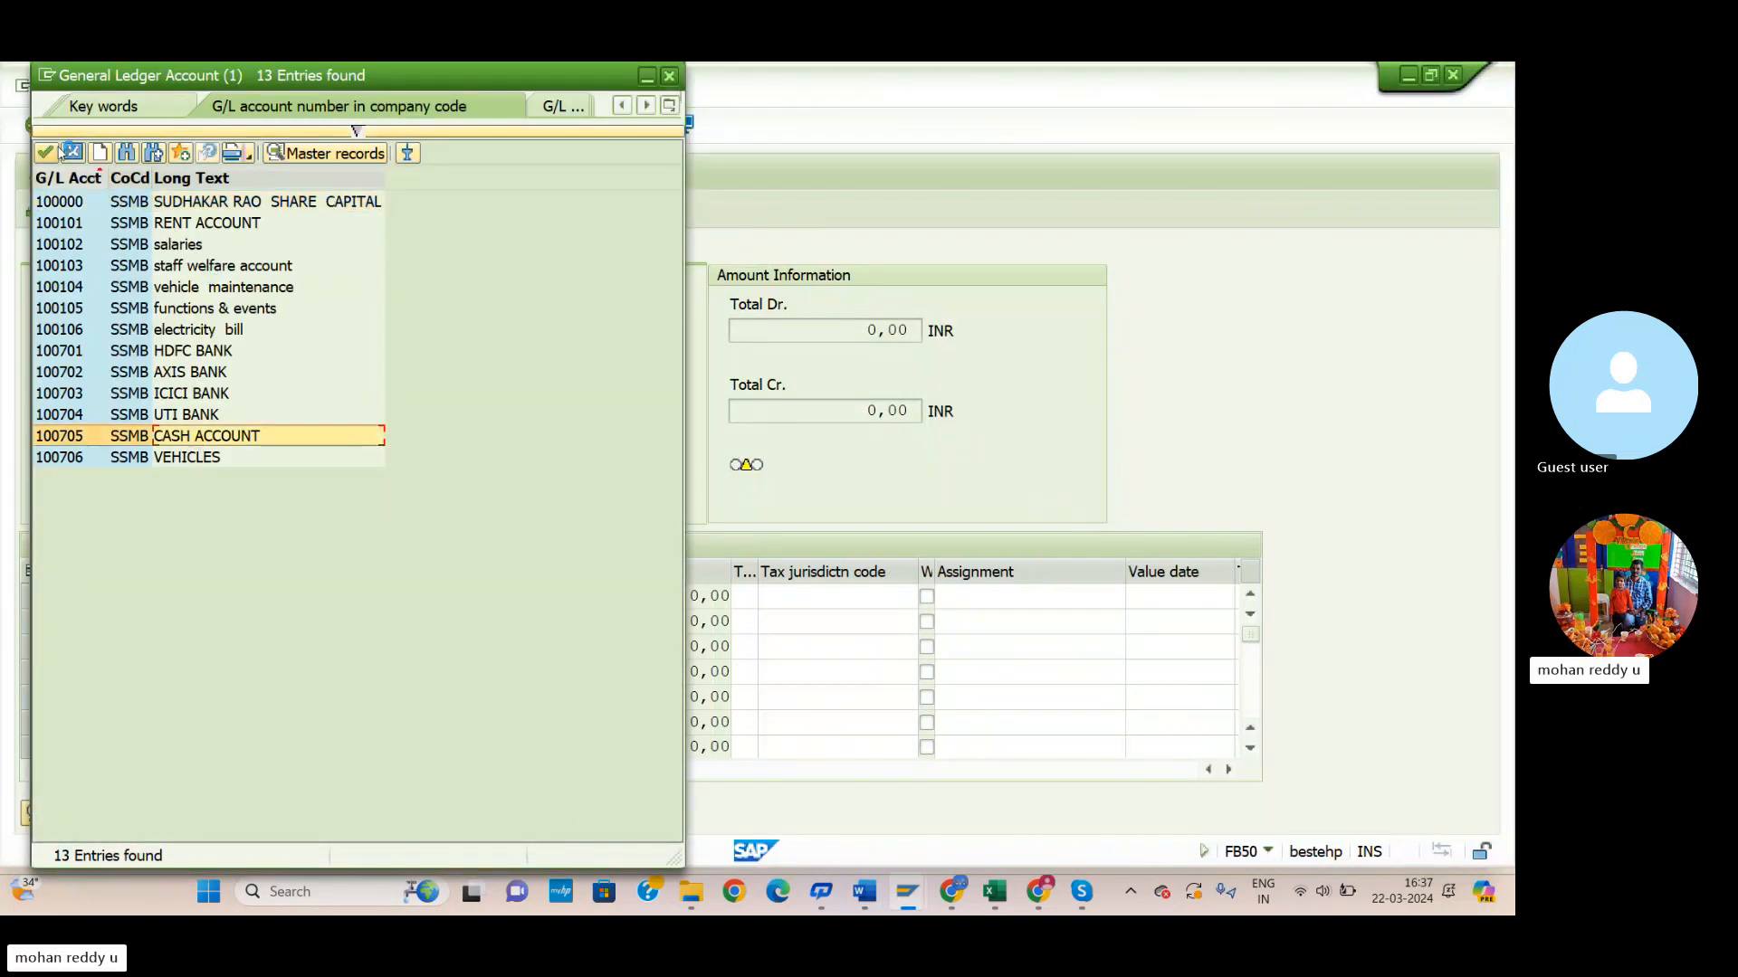
{"action": "left_click", "coordinate": [42, 154]}
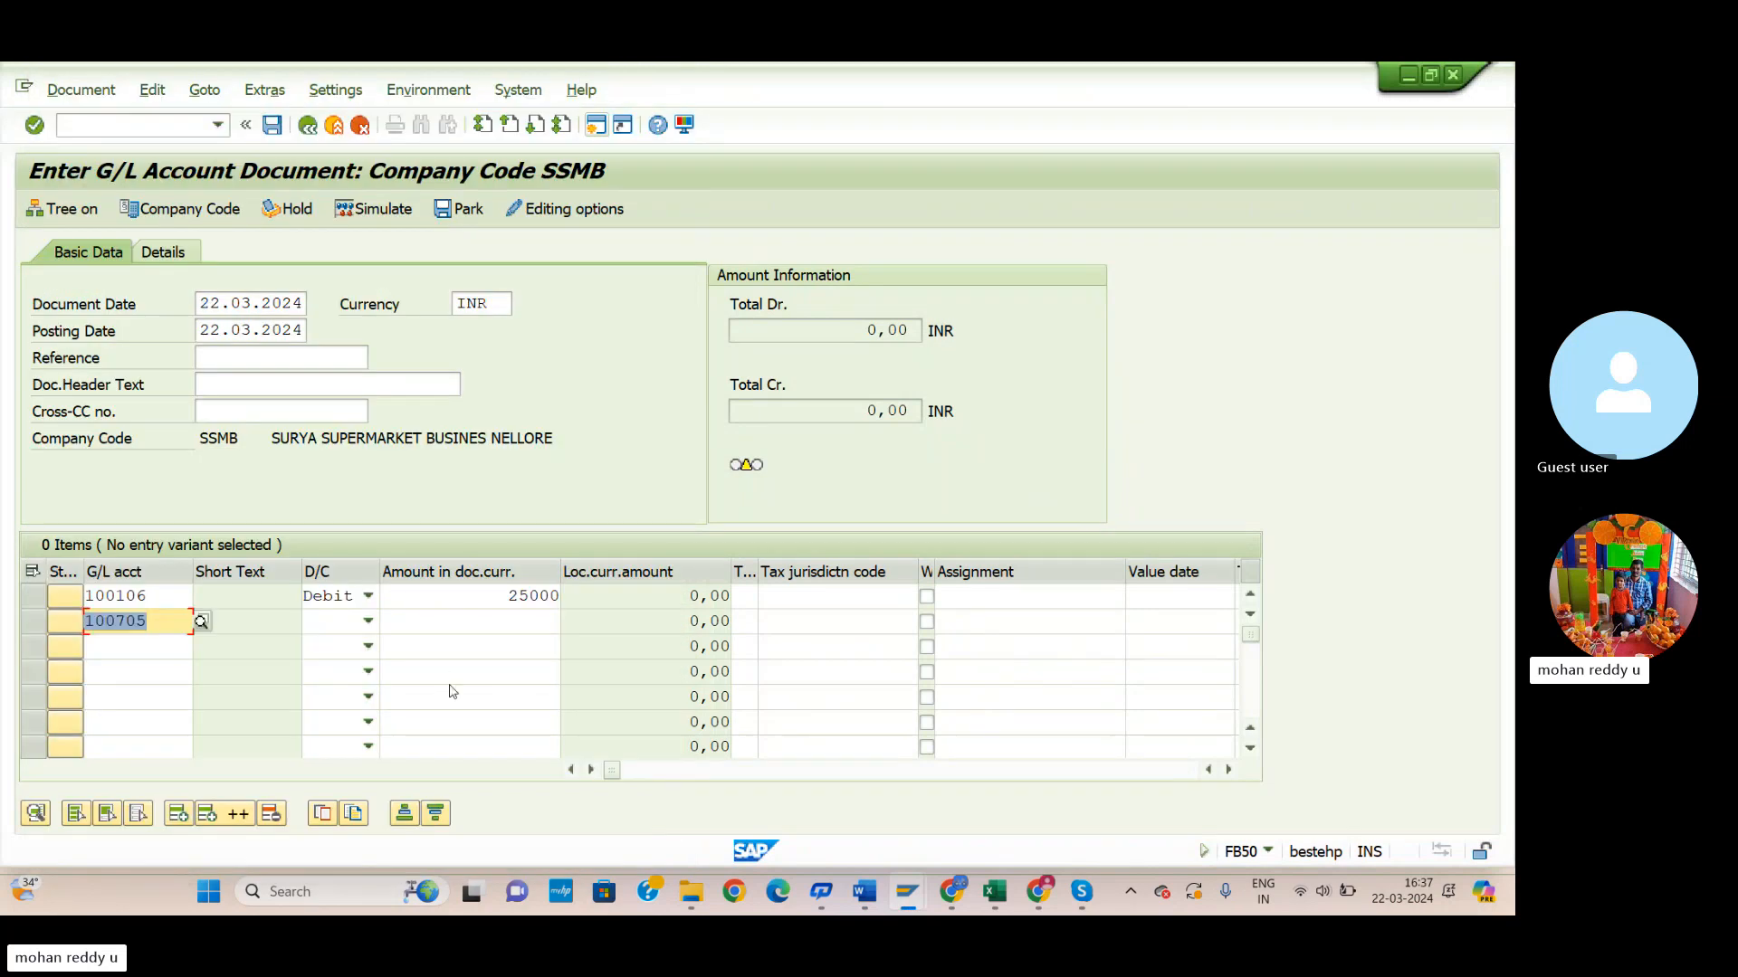
Make the cash account line a credit of 25000 and confirm the line items.
{"action": "left_click", "coordinate": [378, 627]}
{"action": "left_click", "coordinate": [343, 652]}
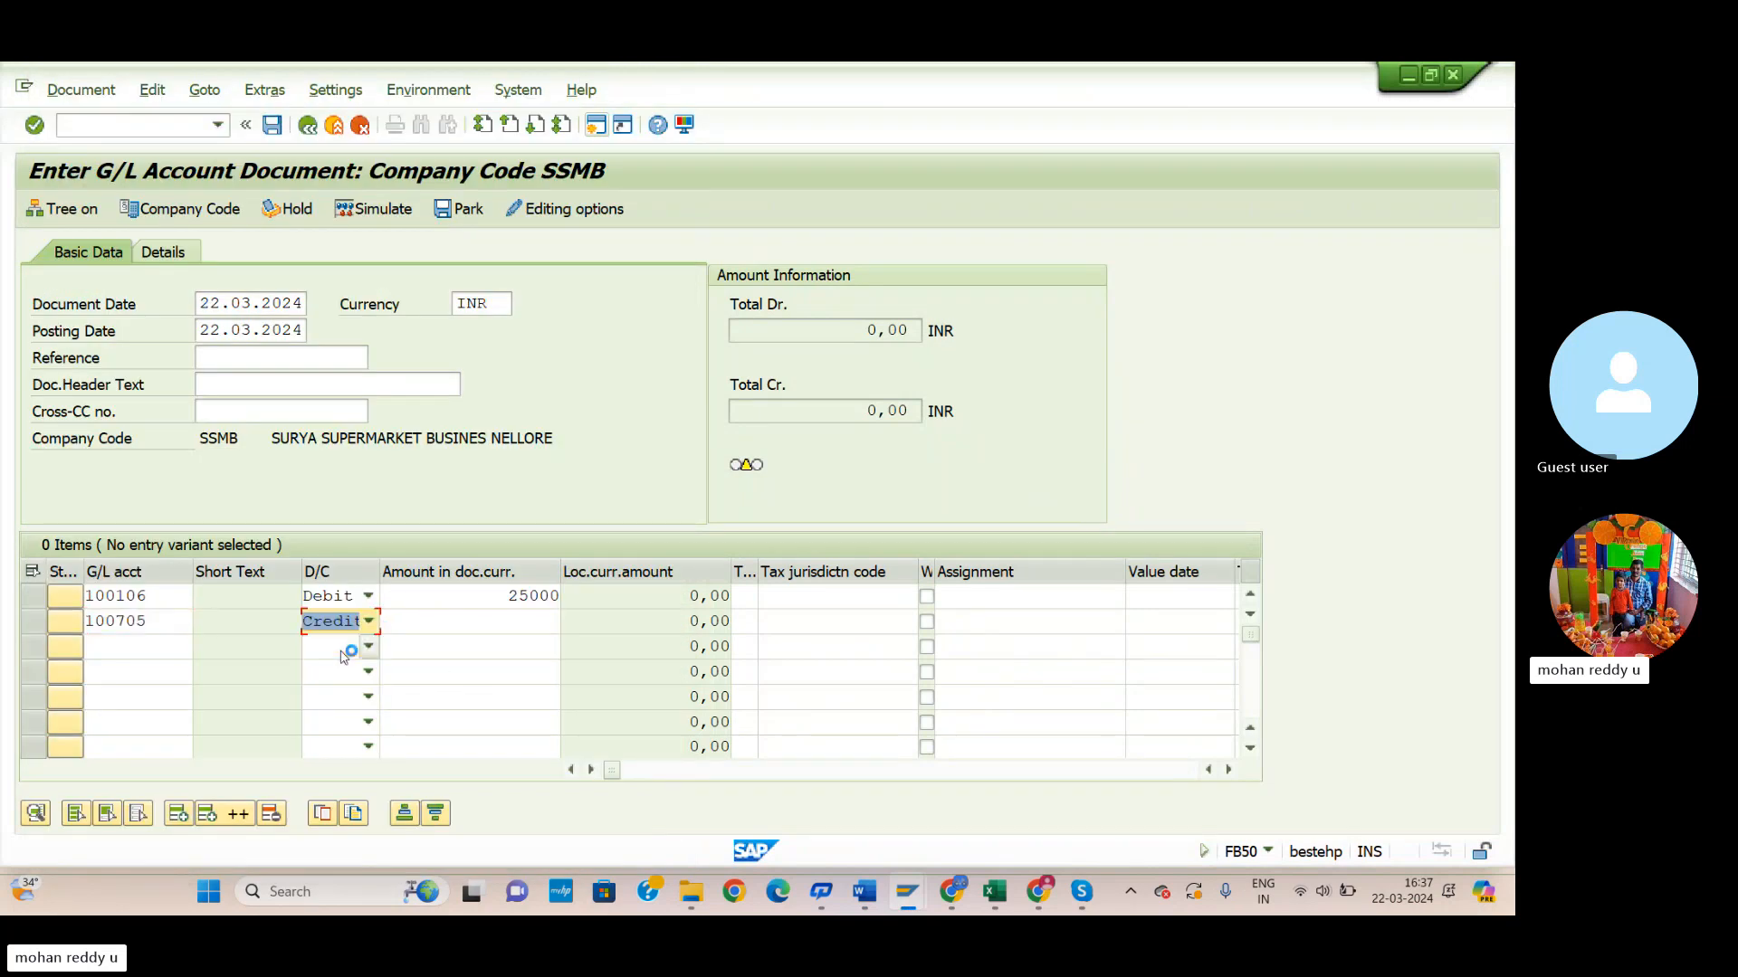
{"action": "left_click", "coordinate": [516, 621]}
{"action": "type", "text": "25000"}
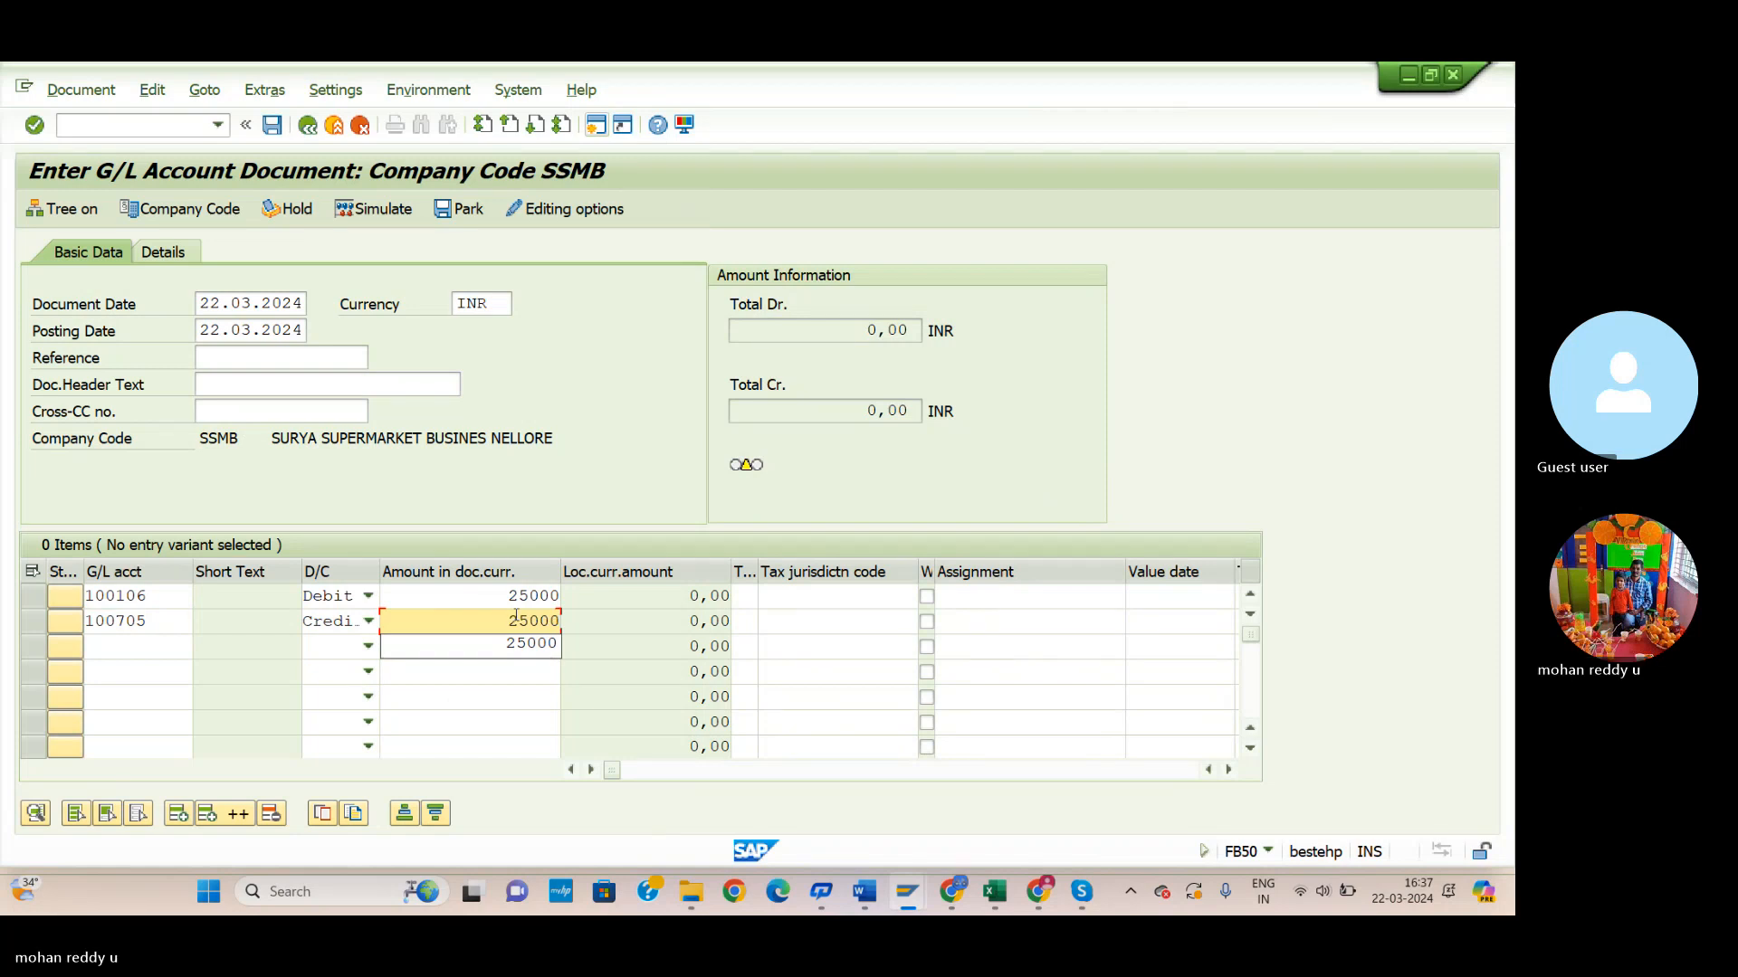
{"action": "key", "text": "Return"}
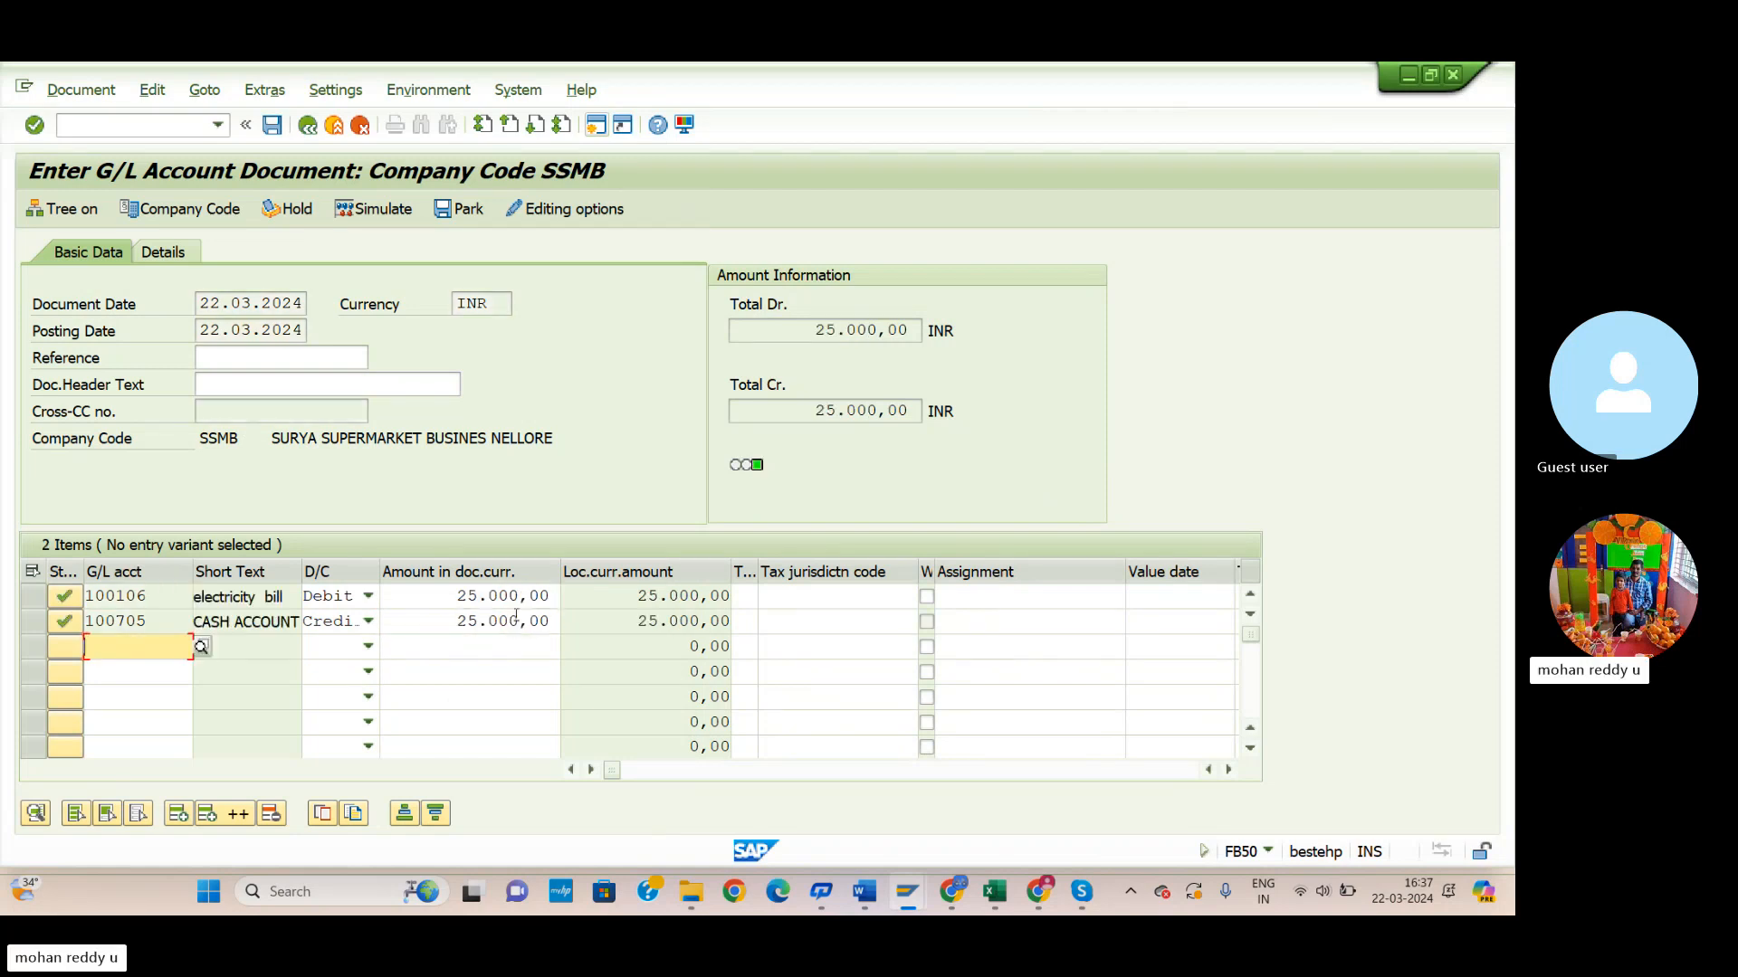
Simulate the electricity bill document and try to post it.
{"action": "left_click", "coordinate": [374, 208]}
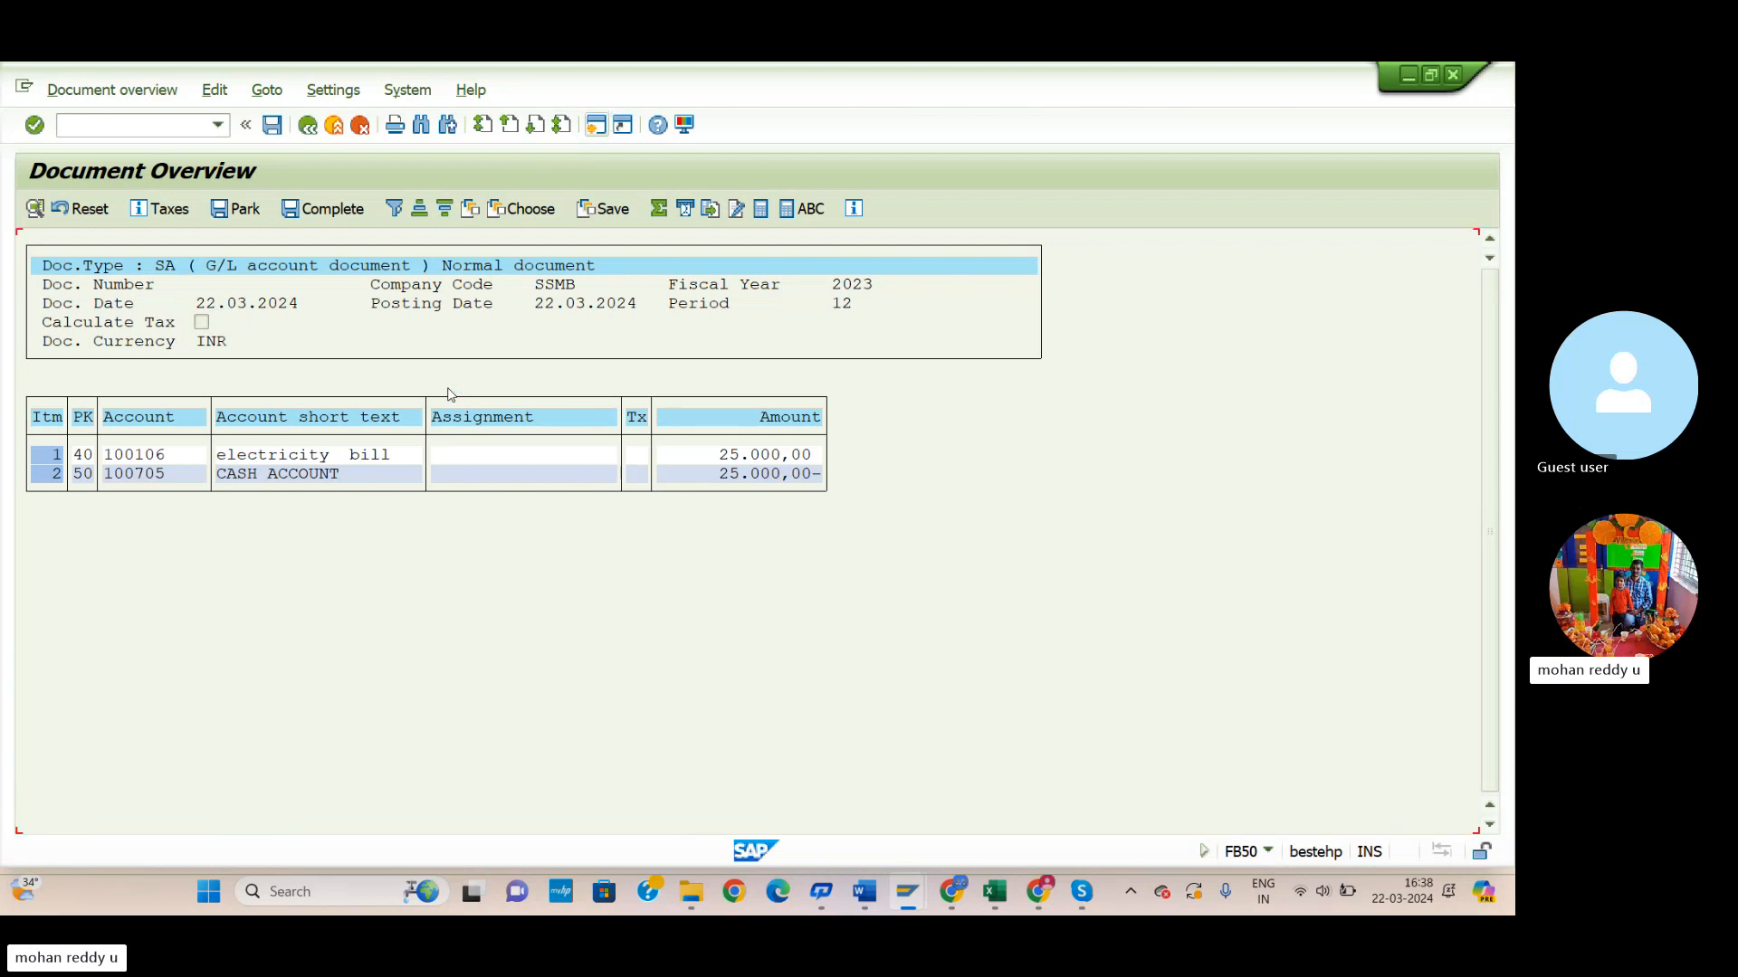
{"action": "left_click", "coordinate": [273, 132]}
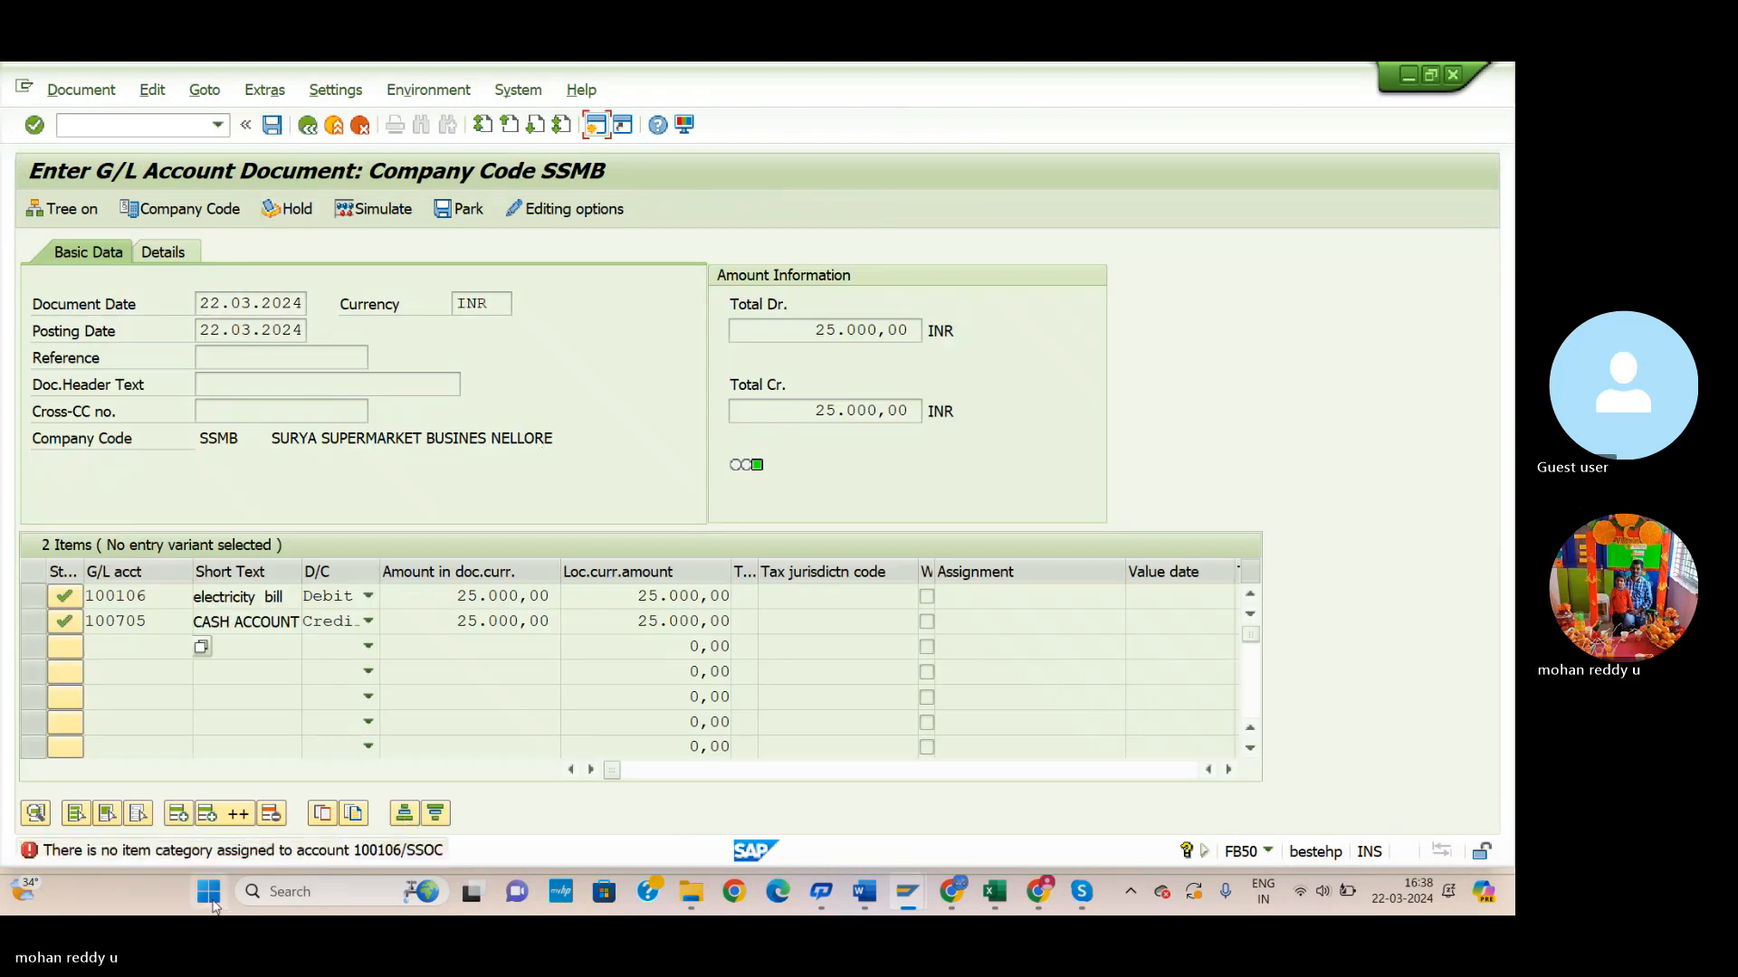
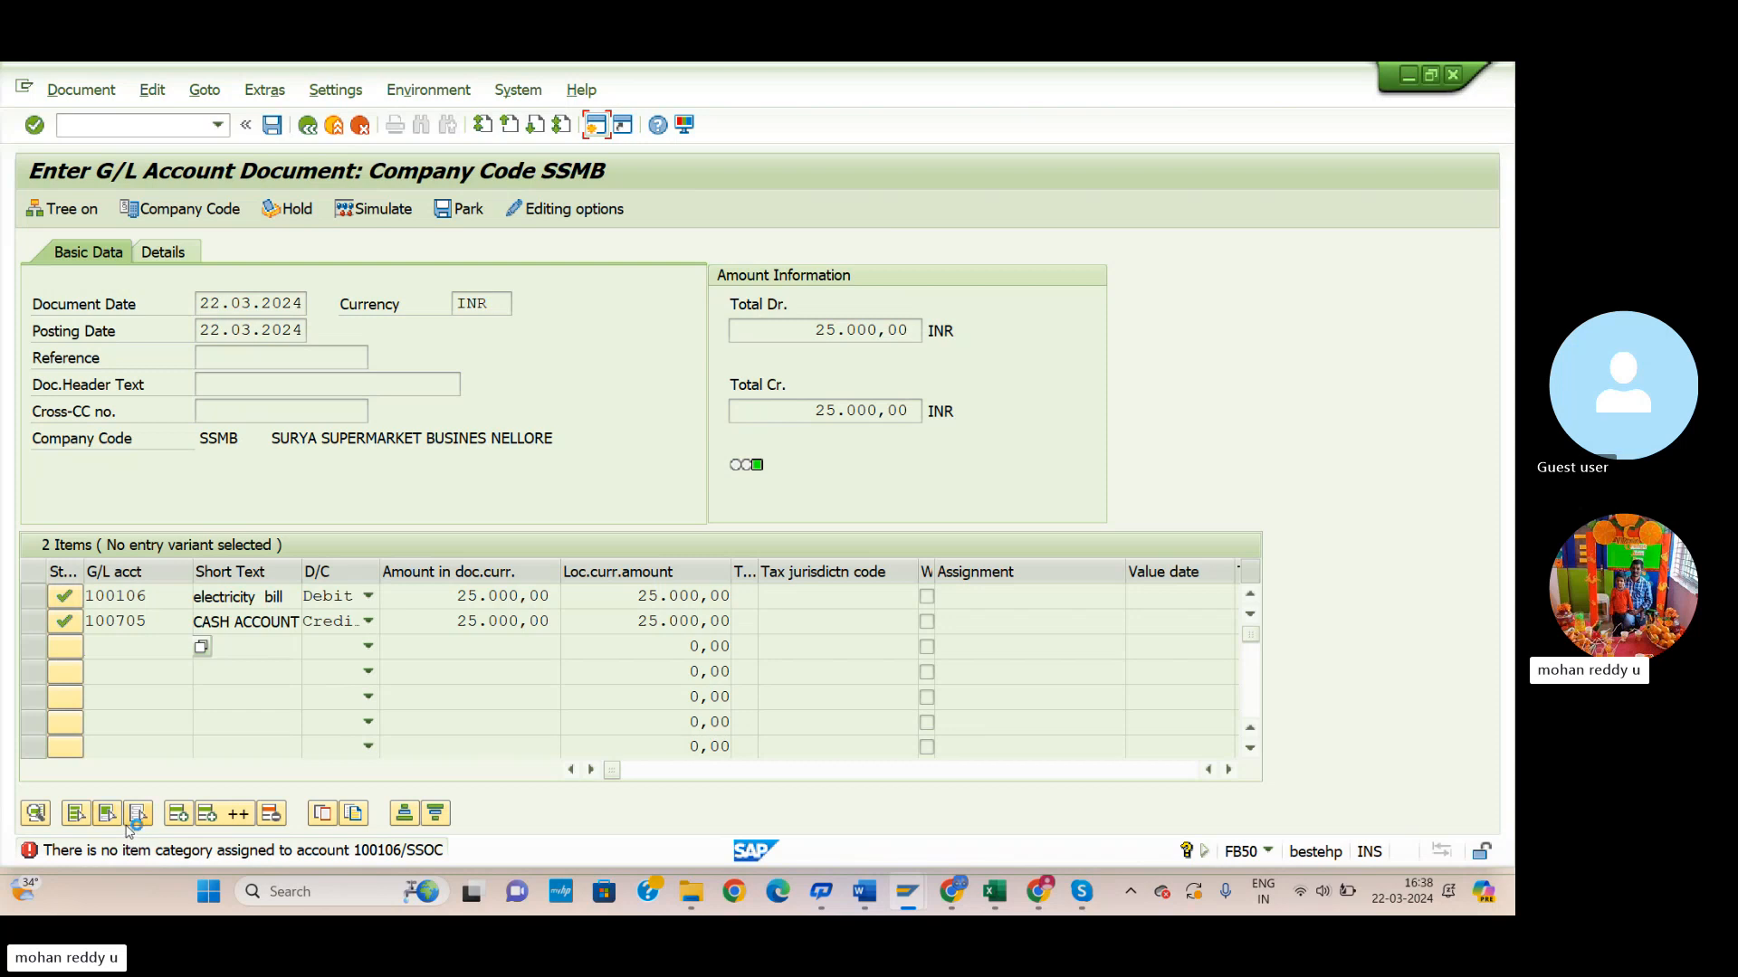
{"action": "left_click", "coordinate": [136, 823]}
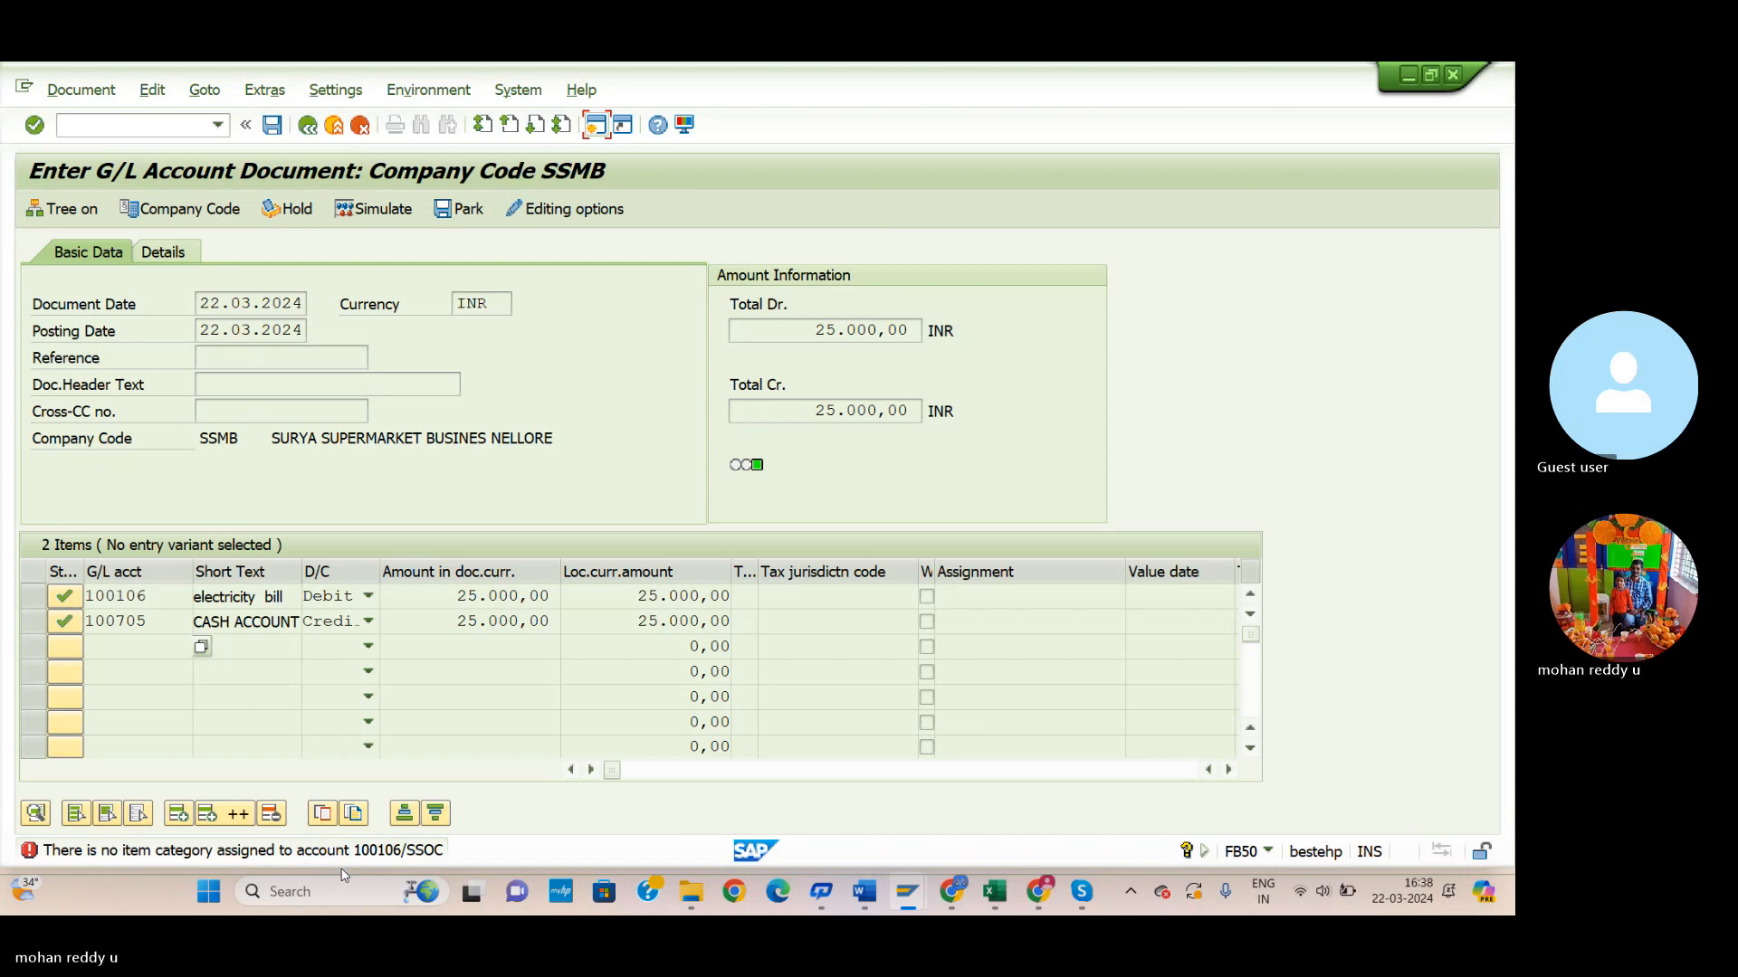
From the posting error's long text, open Classify G/L Accounts for Document Splitting for chart of accounts SSOC and start new entries.
{"action": "left_click", "coordinate": [30, 860]}
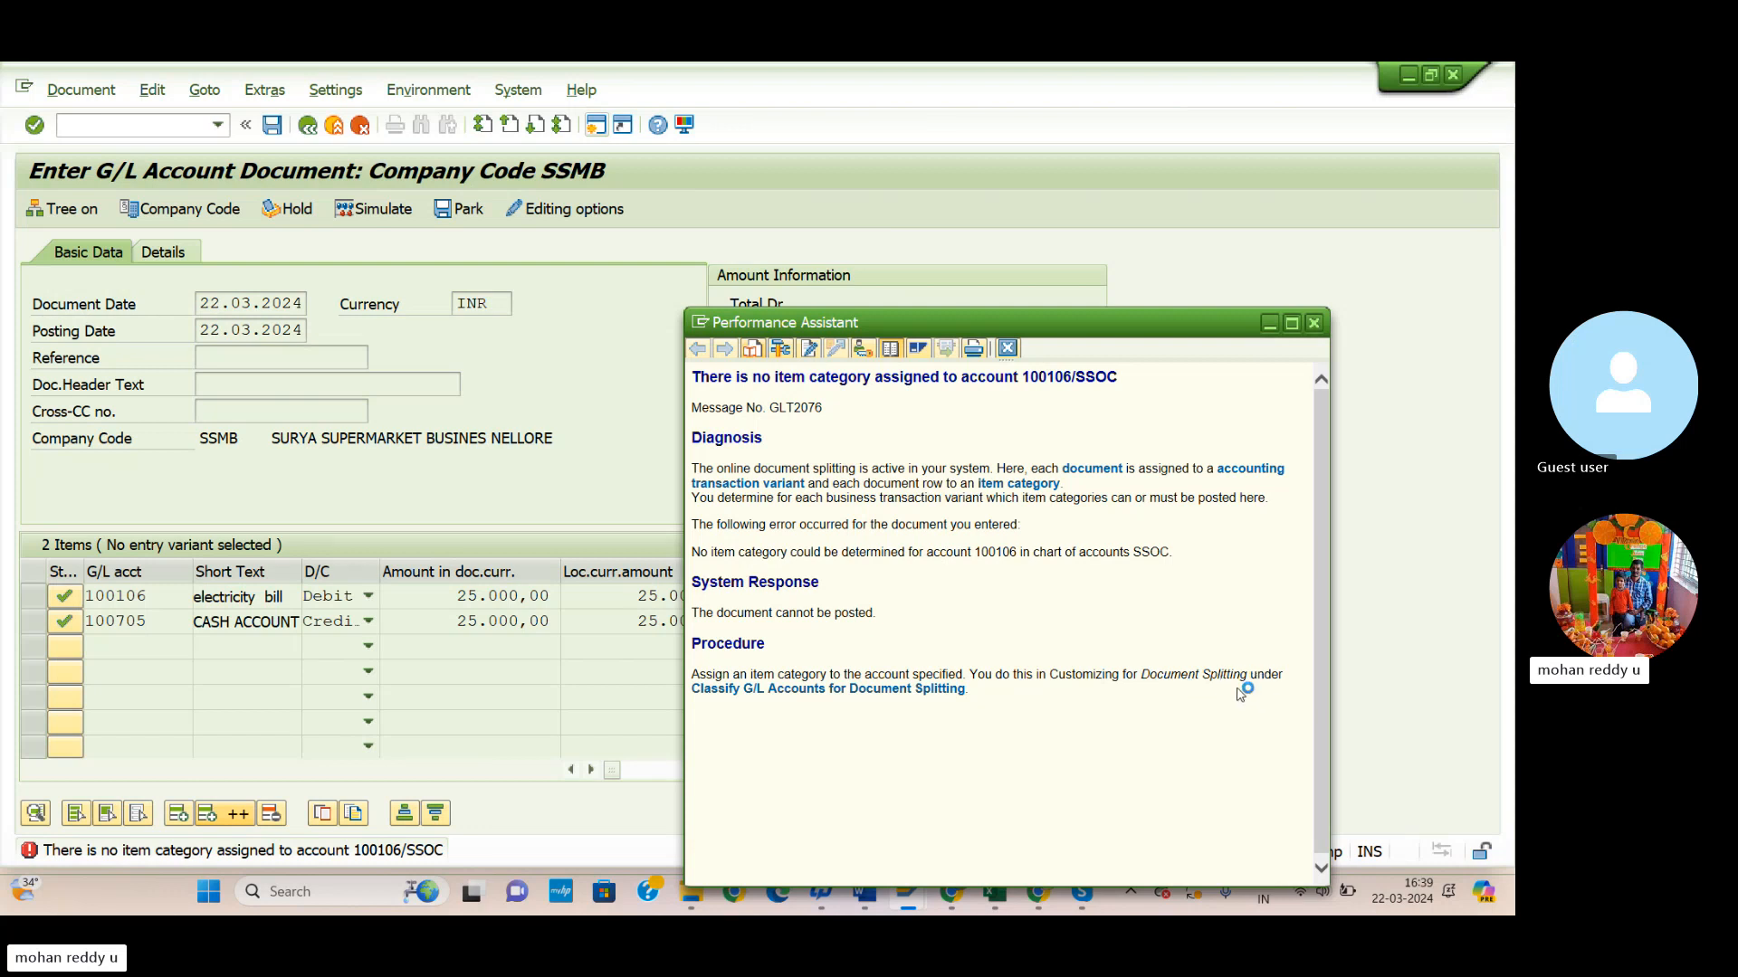
{"action": "left_click", "coordinate": [841, 691]}
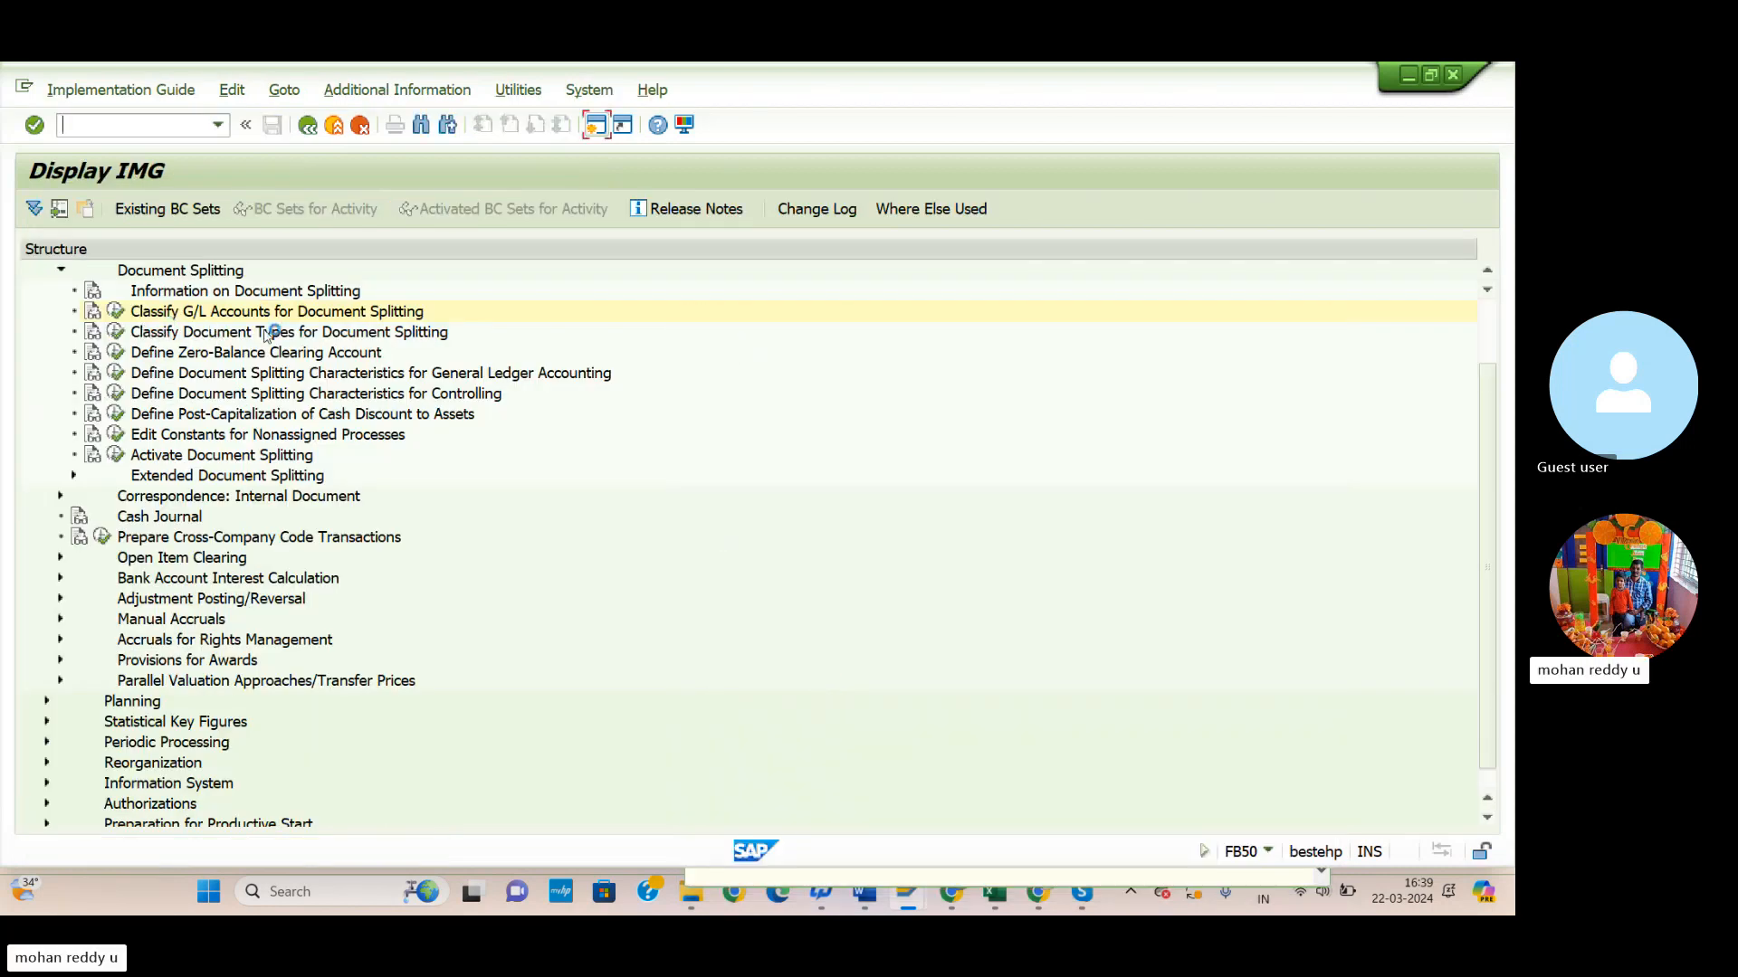
{"action": "left_click", "coordinate": [116, 311]}
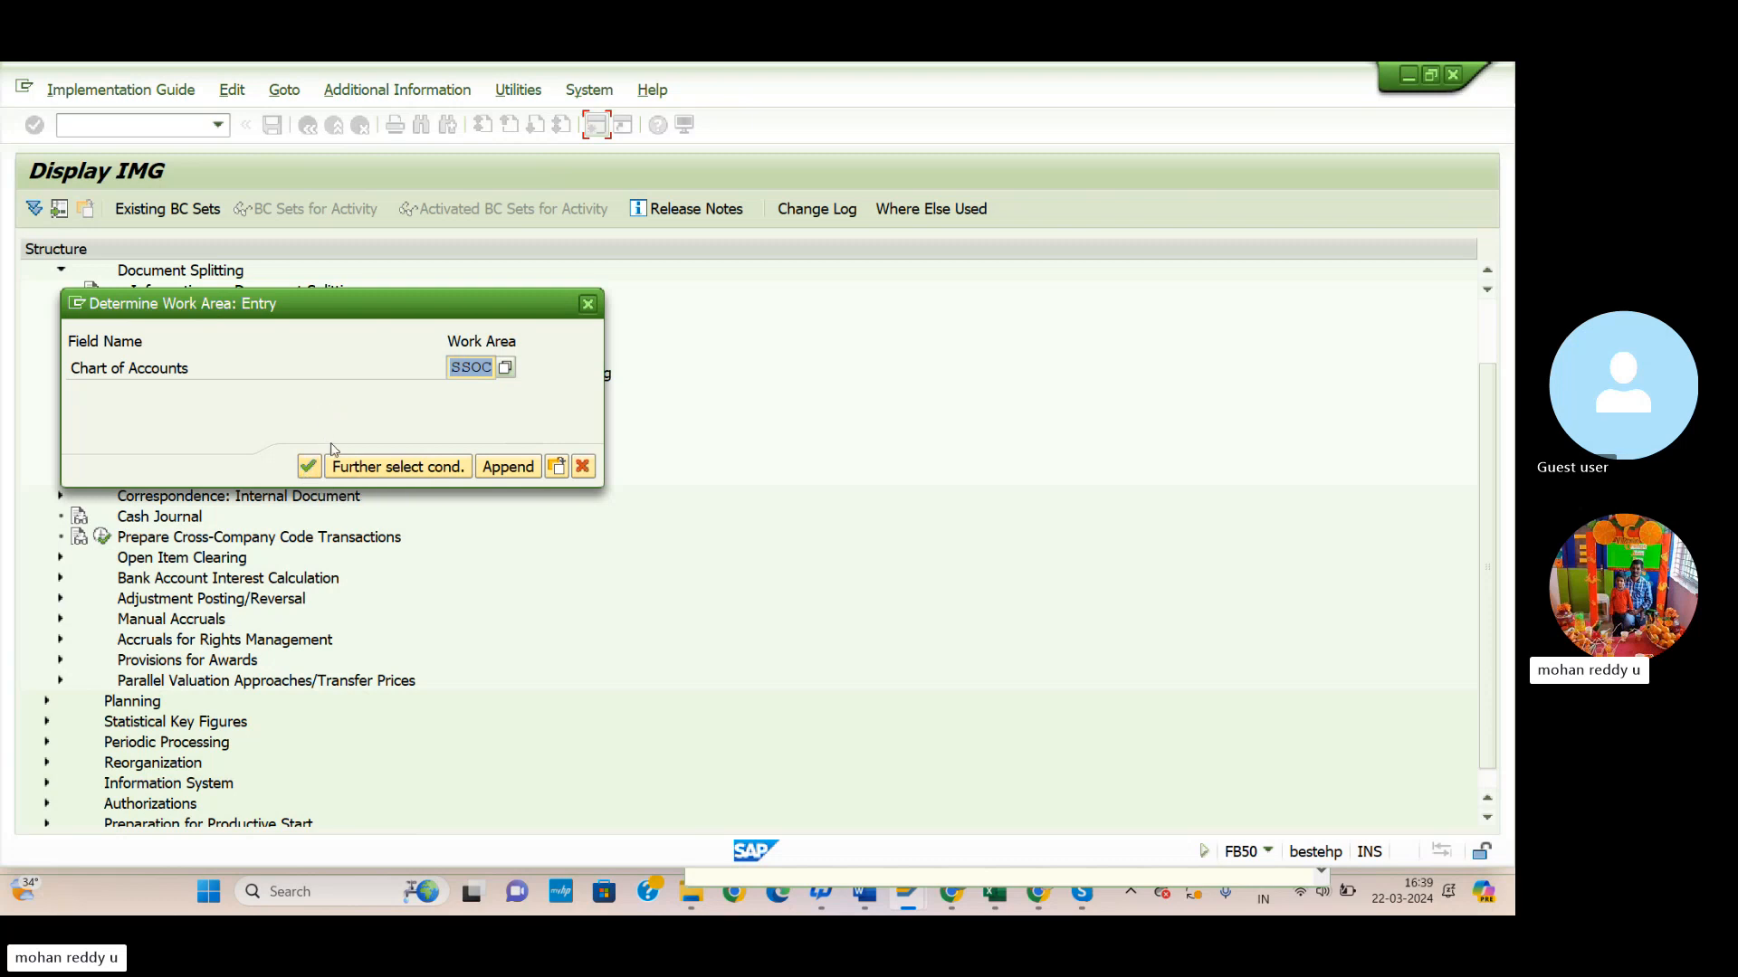
{"action": "left_click", "coordinate": [309, 466]}
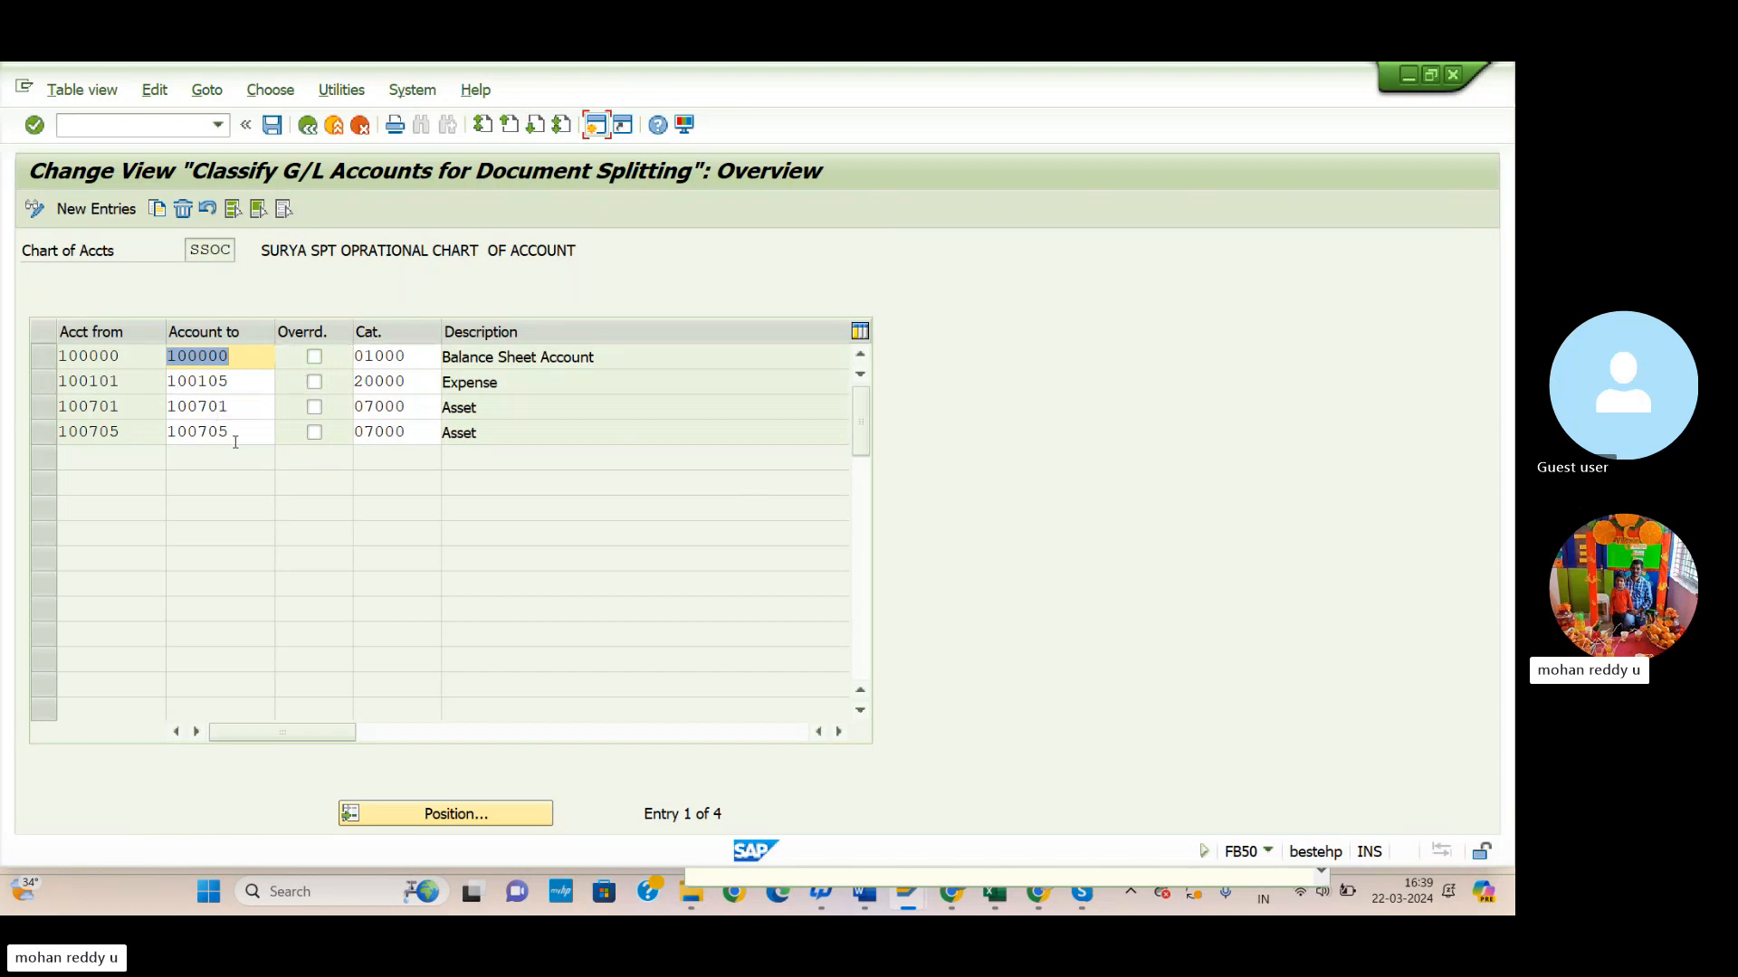
{"action": "left_click", "coordinate": [107, 213]}
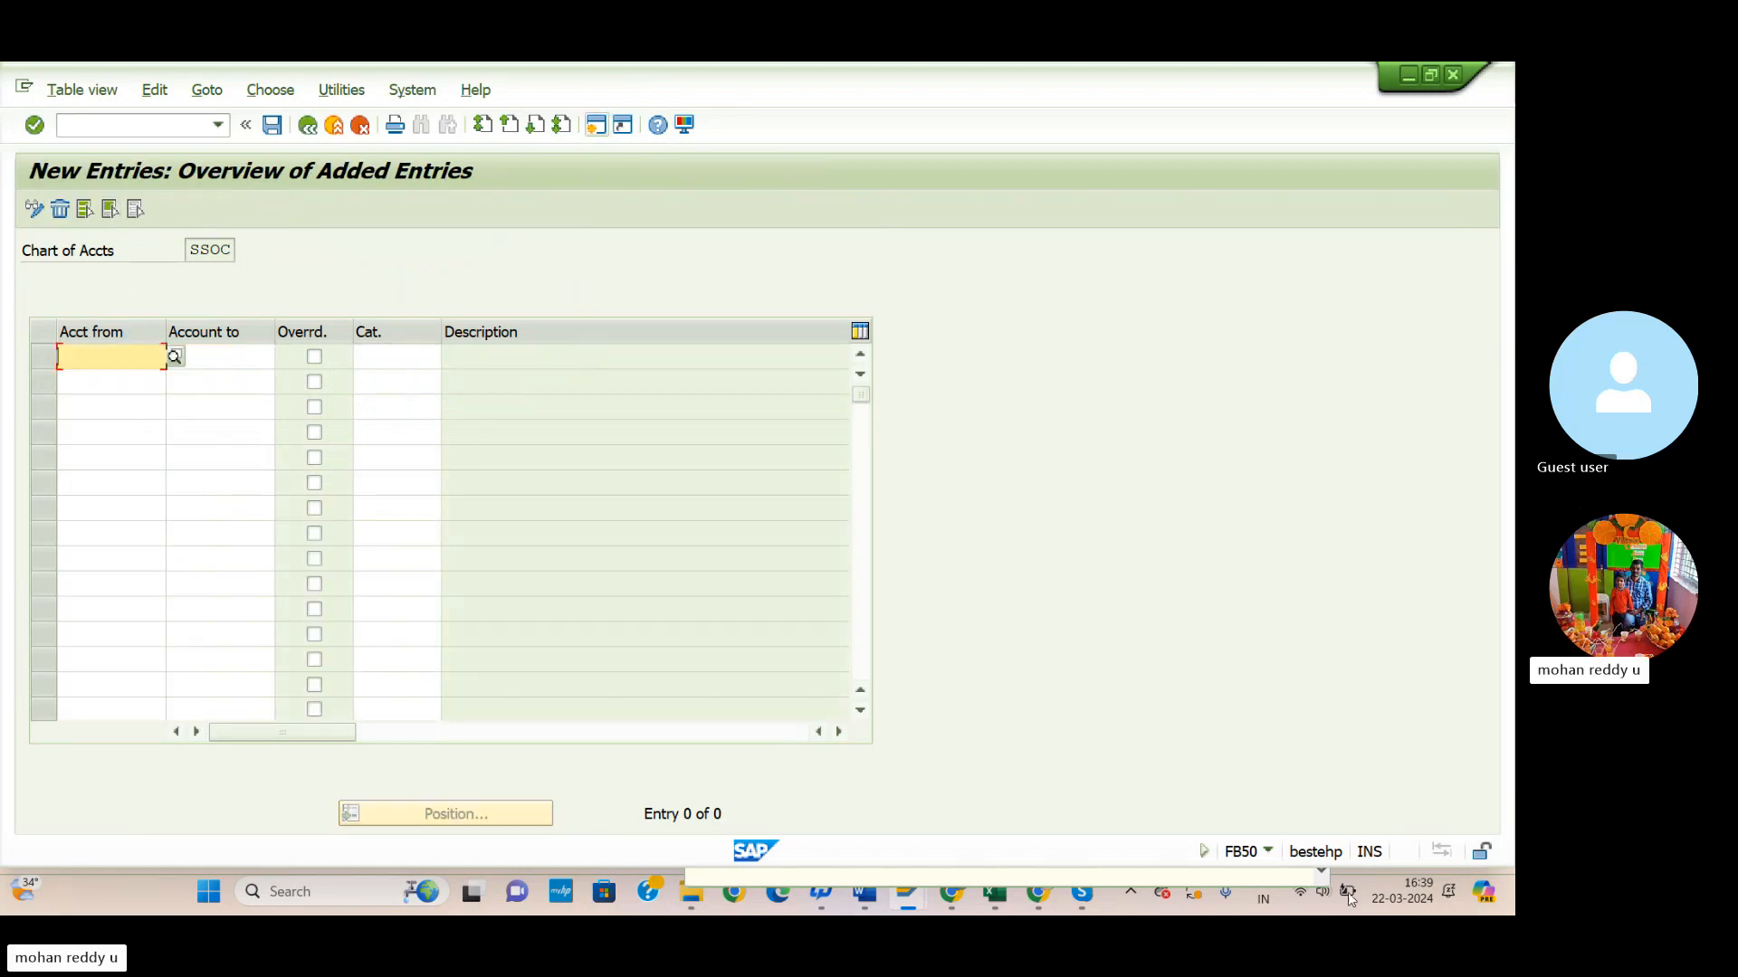
Check the electricity bill account number in the Excel G/L account list and return to the SAP new entries window.
{"action": "mouse_move", "coordinate": [902, 897]}
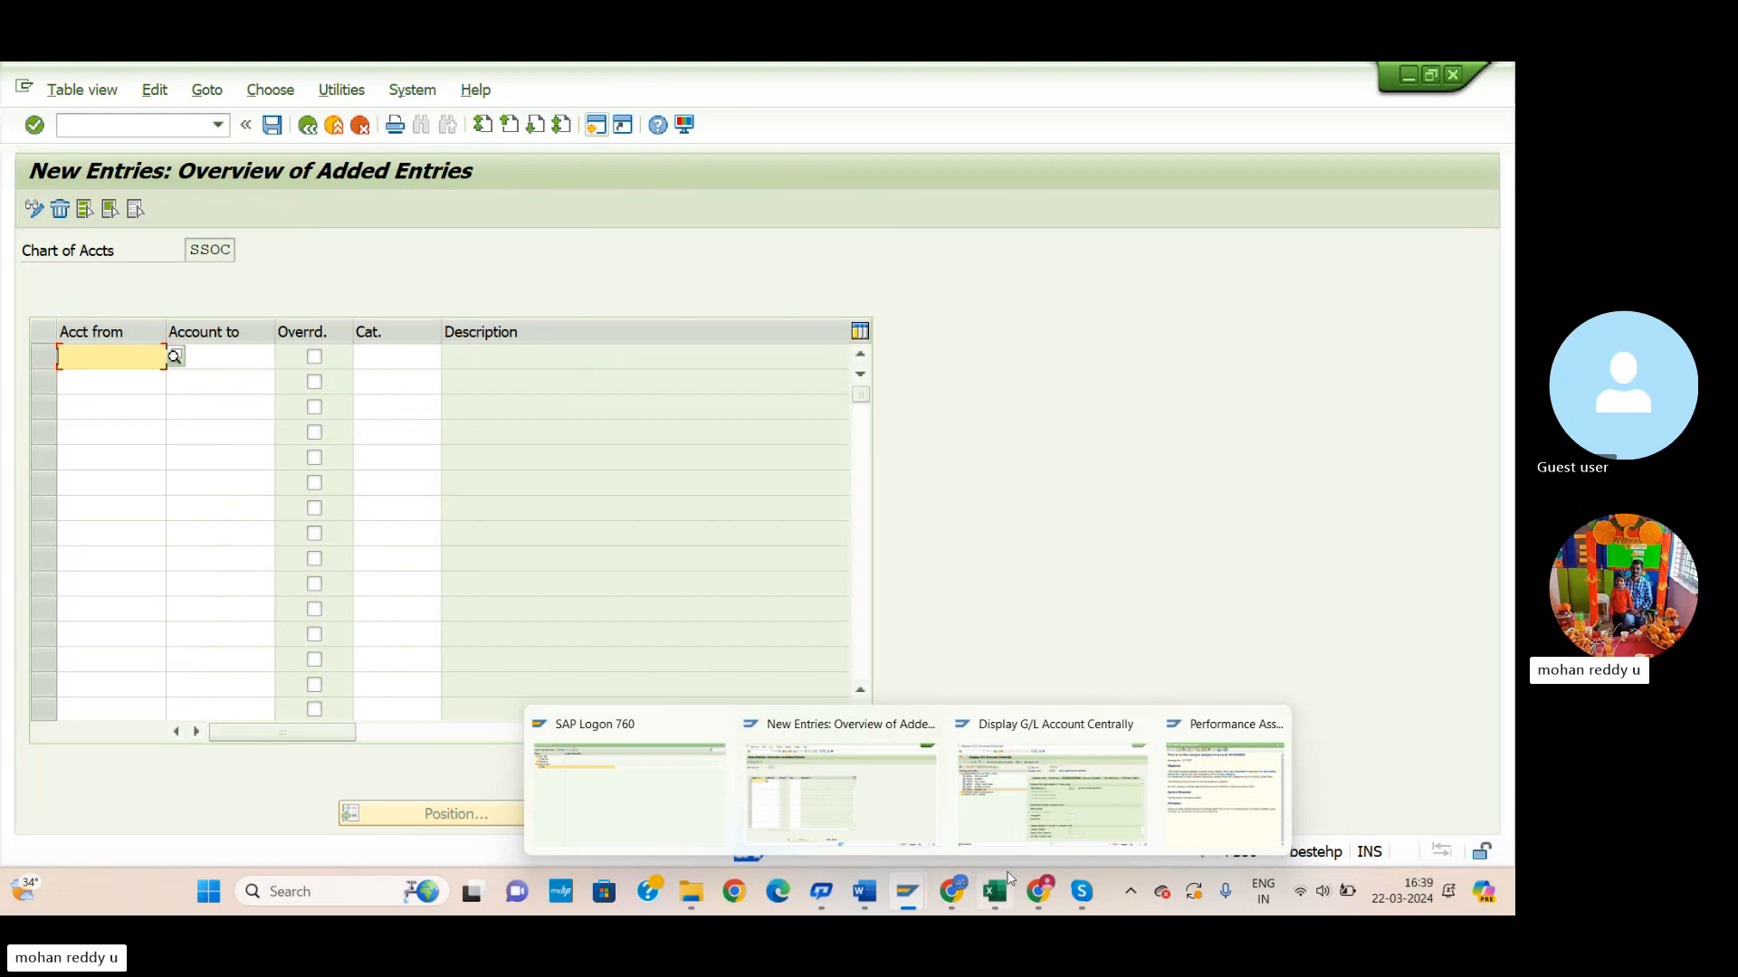
{"action": "mouse_move", "coordinate": [1038, 892]}
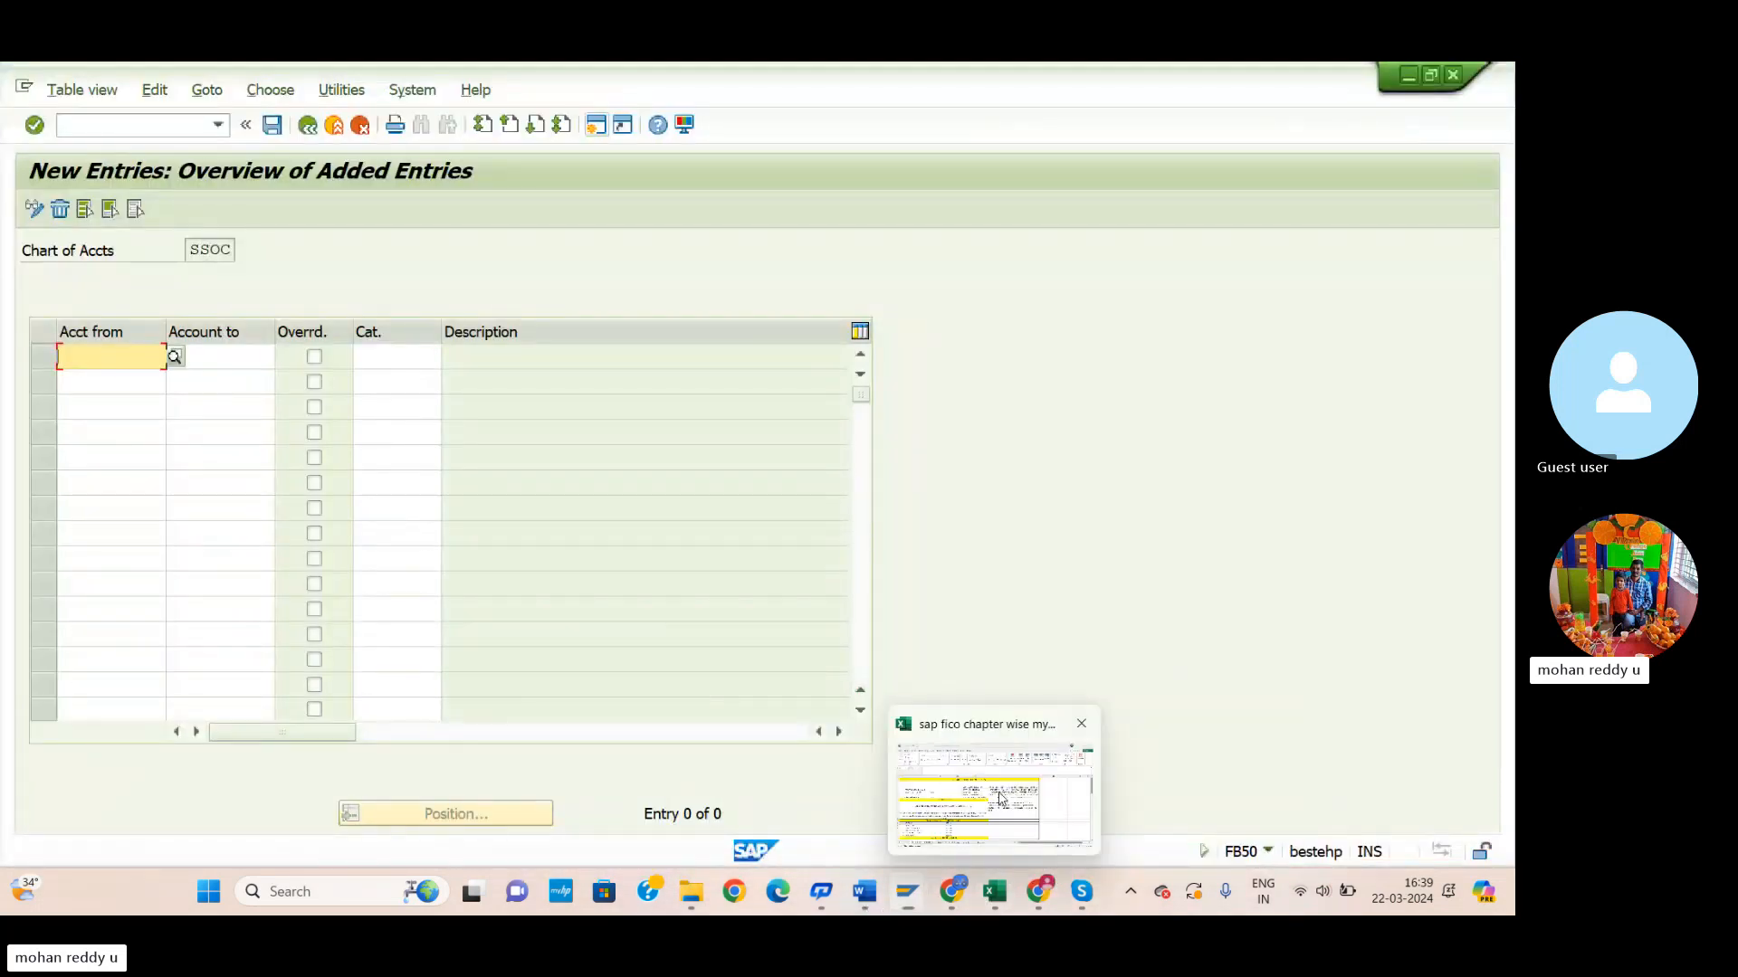
{"action": "left_click", "coordinate": [993, 894]}
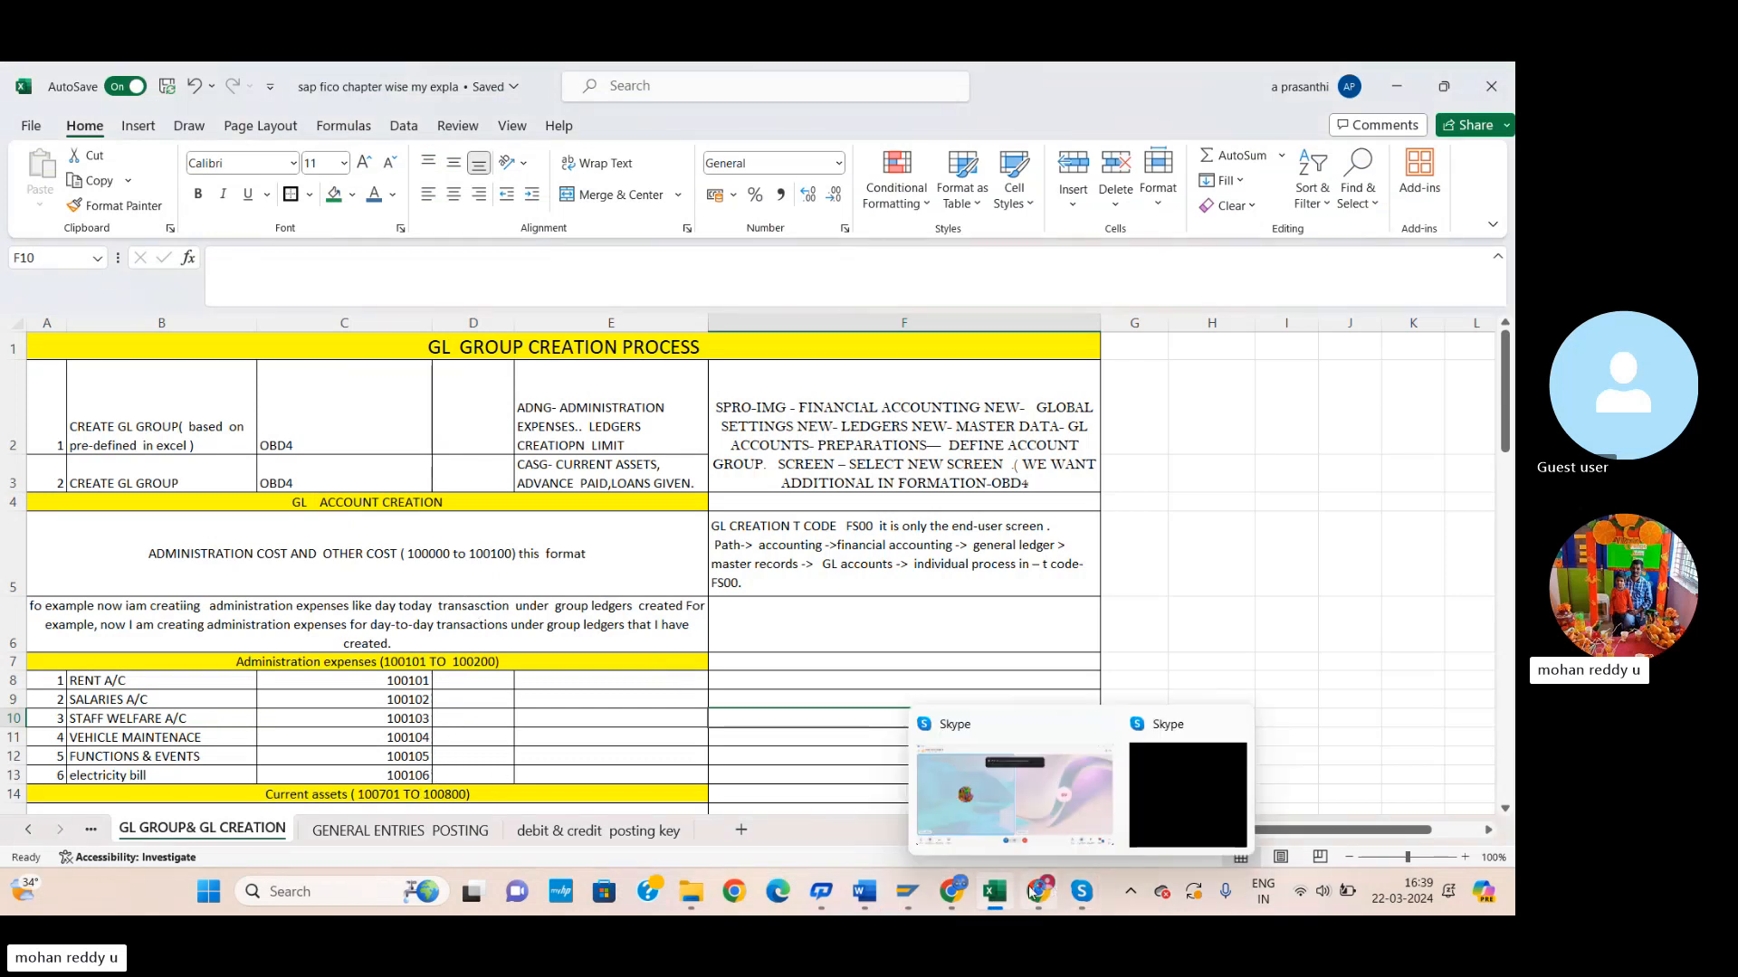
{"action": "mouse_move", "coordinate": [952, 896]}
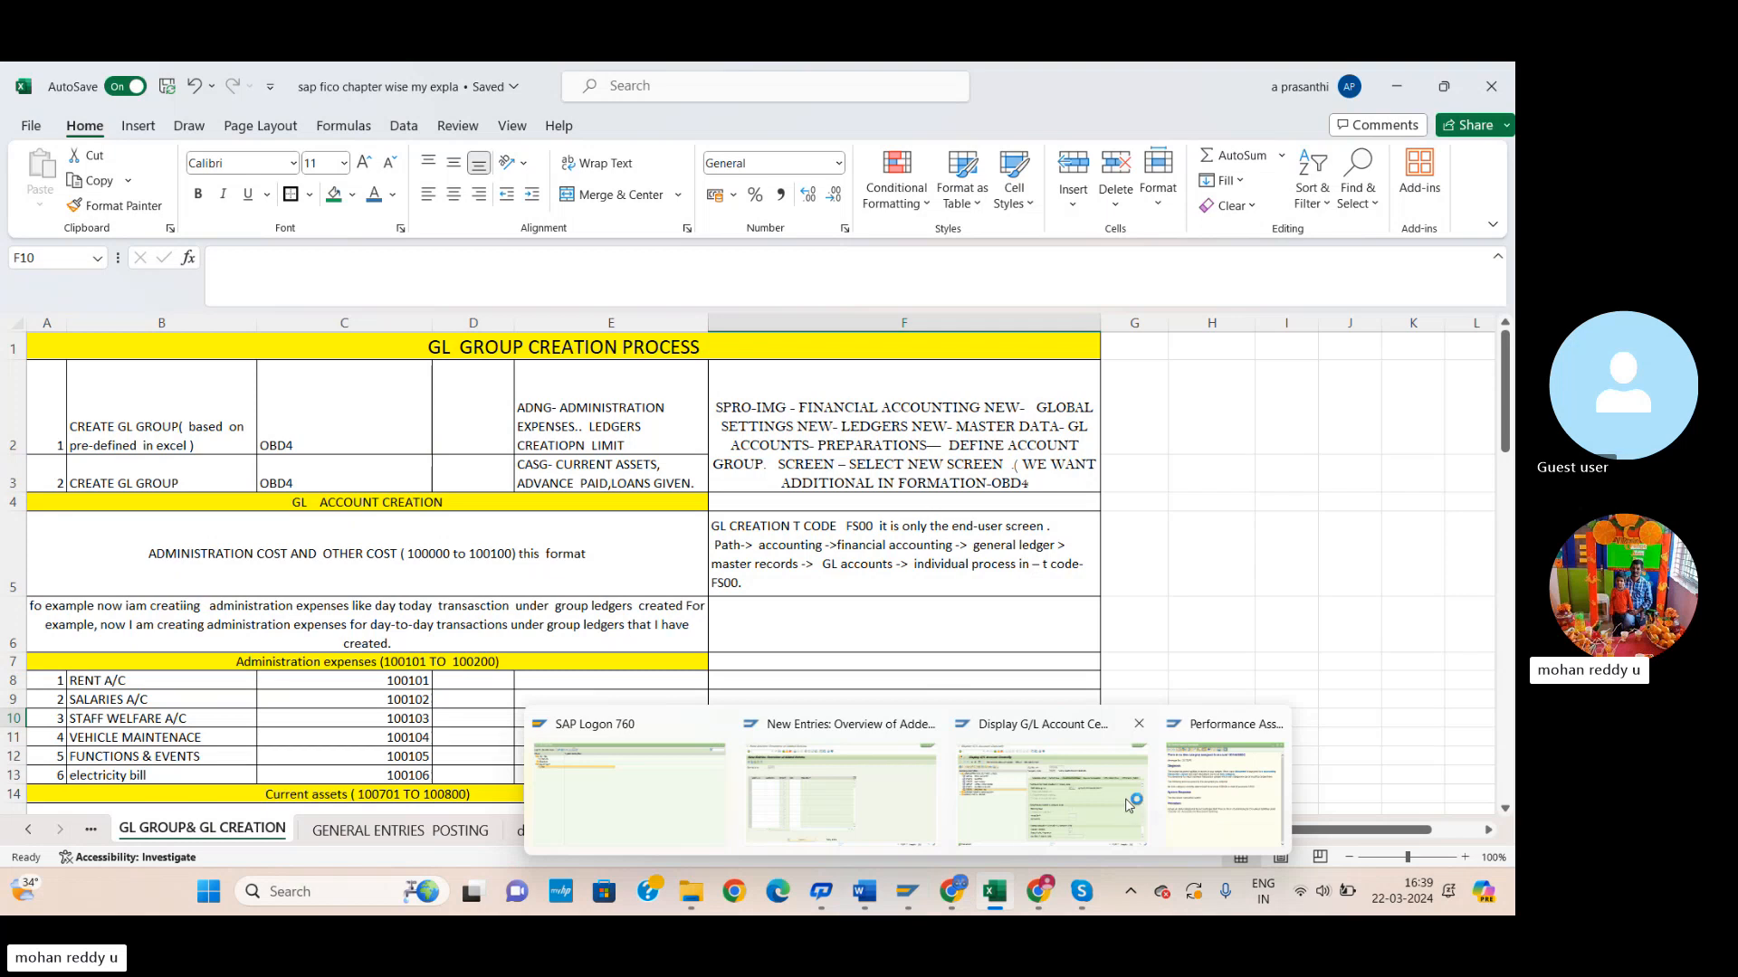
{"action": "left_click", "coordinate": [841, 787]}
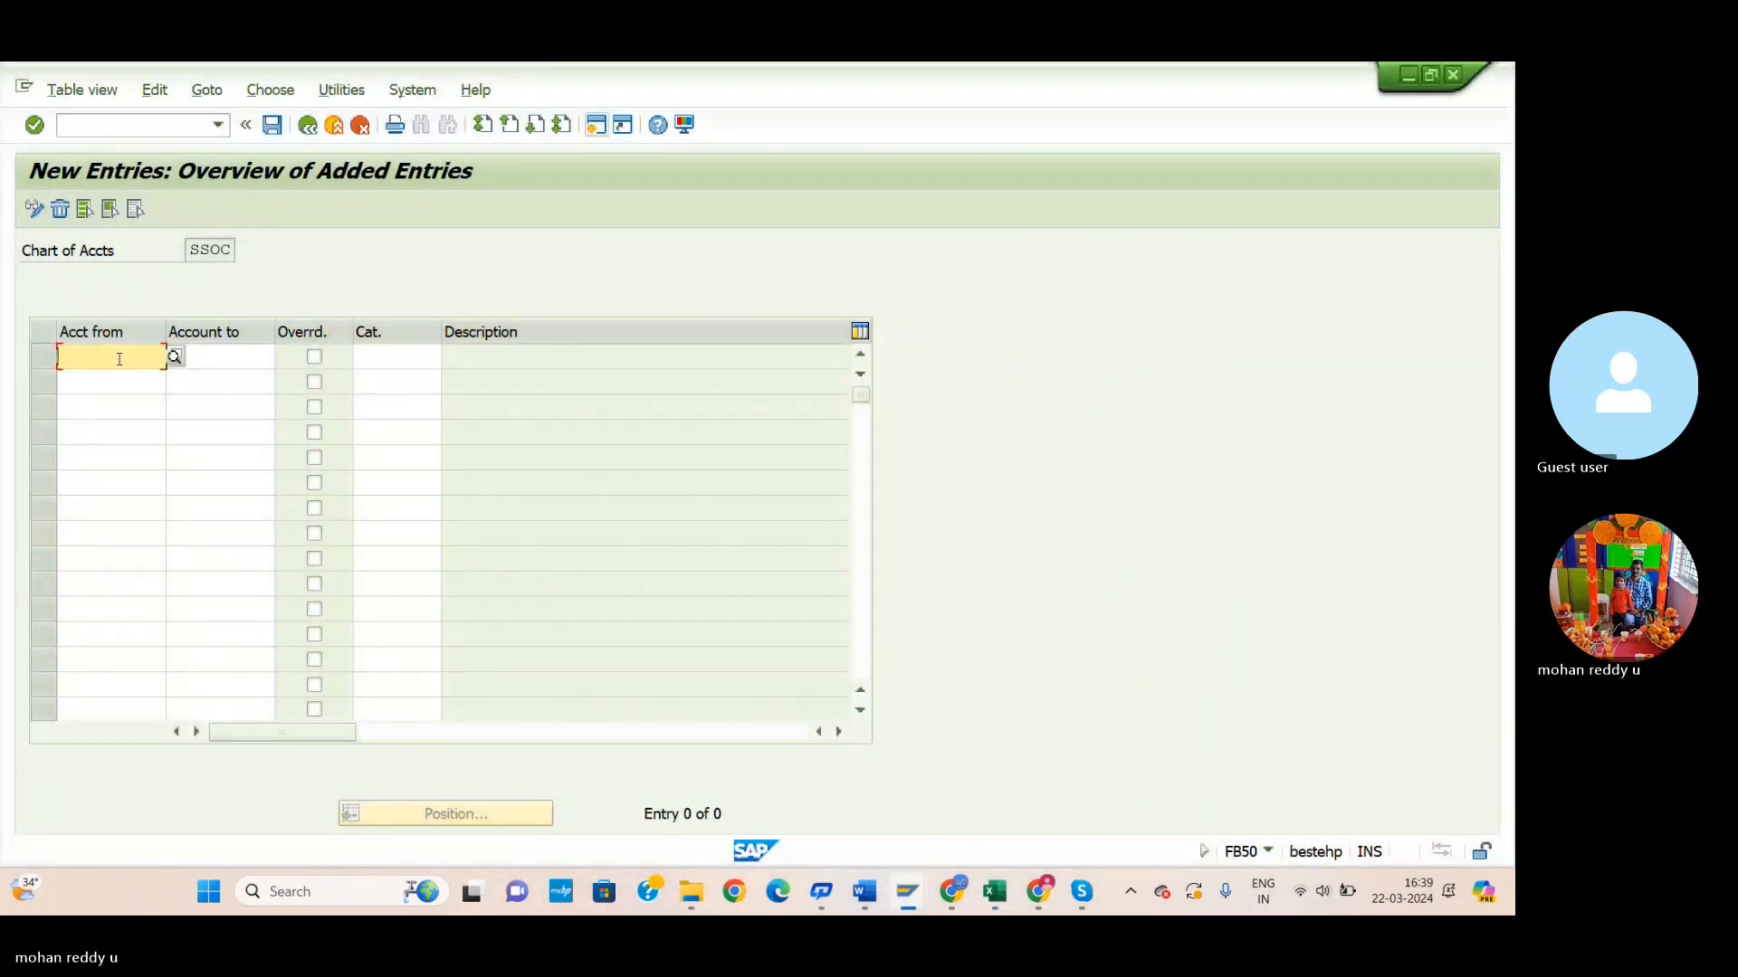
Enter electricity bill account 100106 as both the lower and upper account limit of the new classification entry.
{"action": "left_click", "coordinate": [174, 357]}
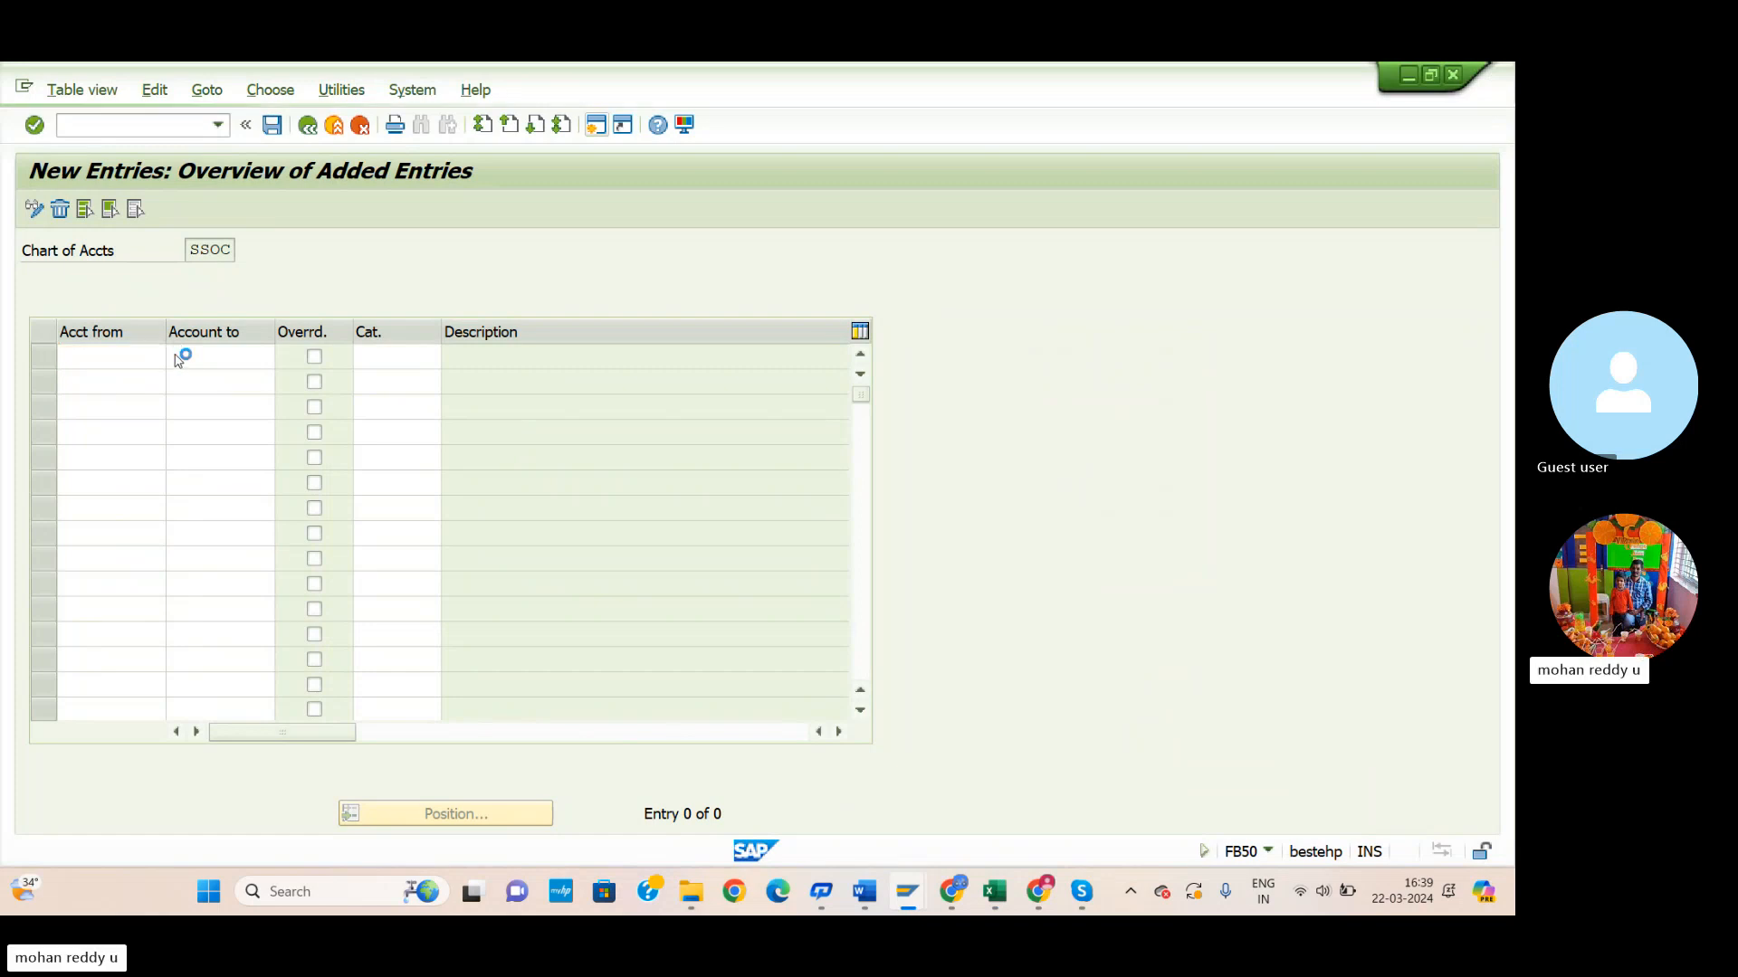
{"action": "left_click", "coordinate": [603, 652]}
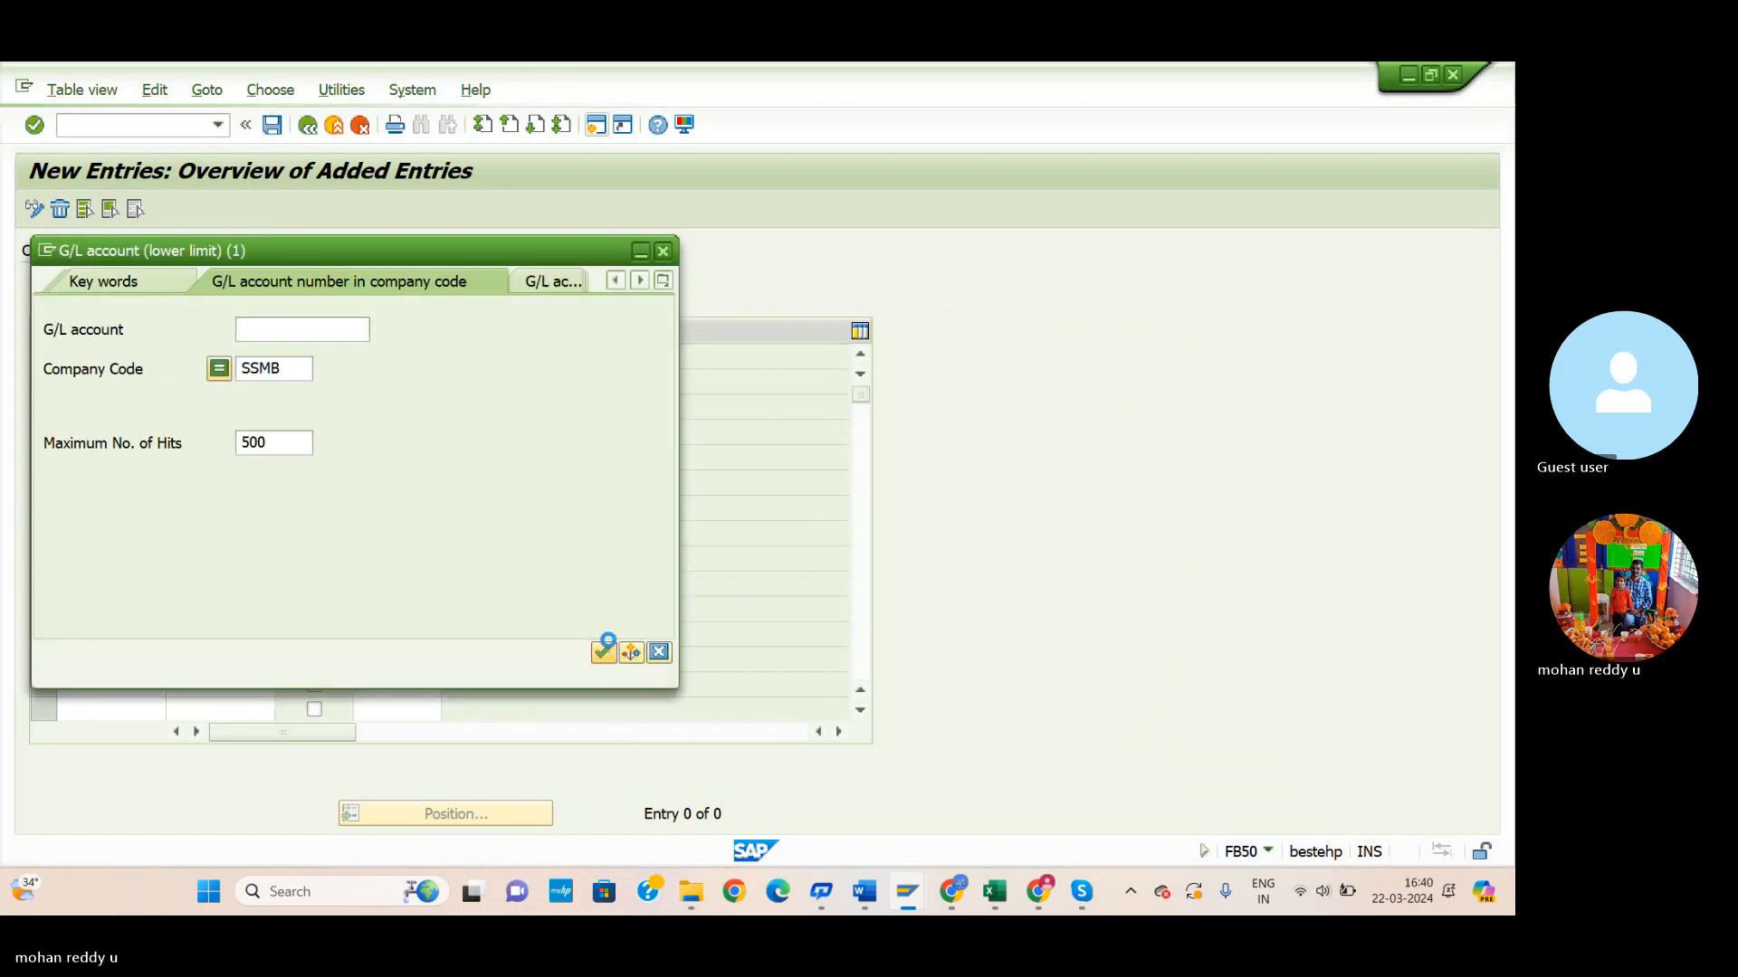
{"action": "left_click", "coordinate": [241, 335]}
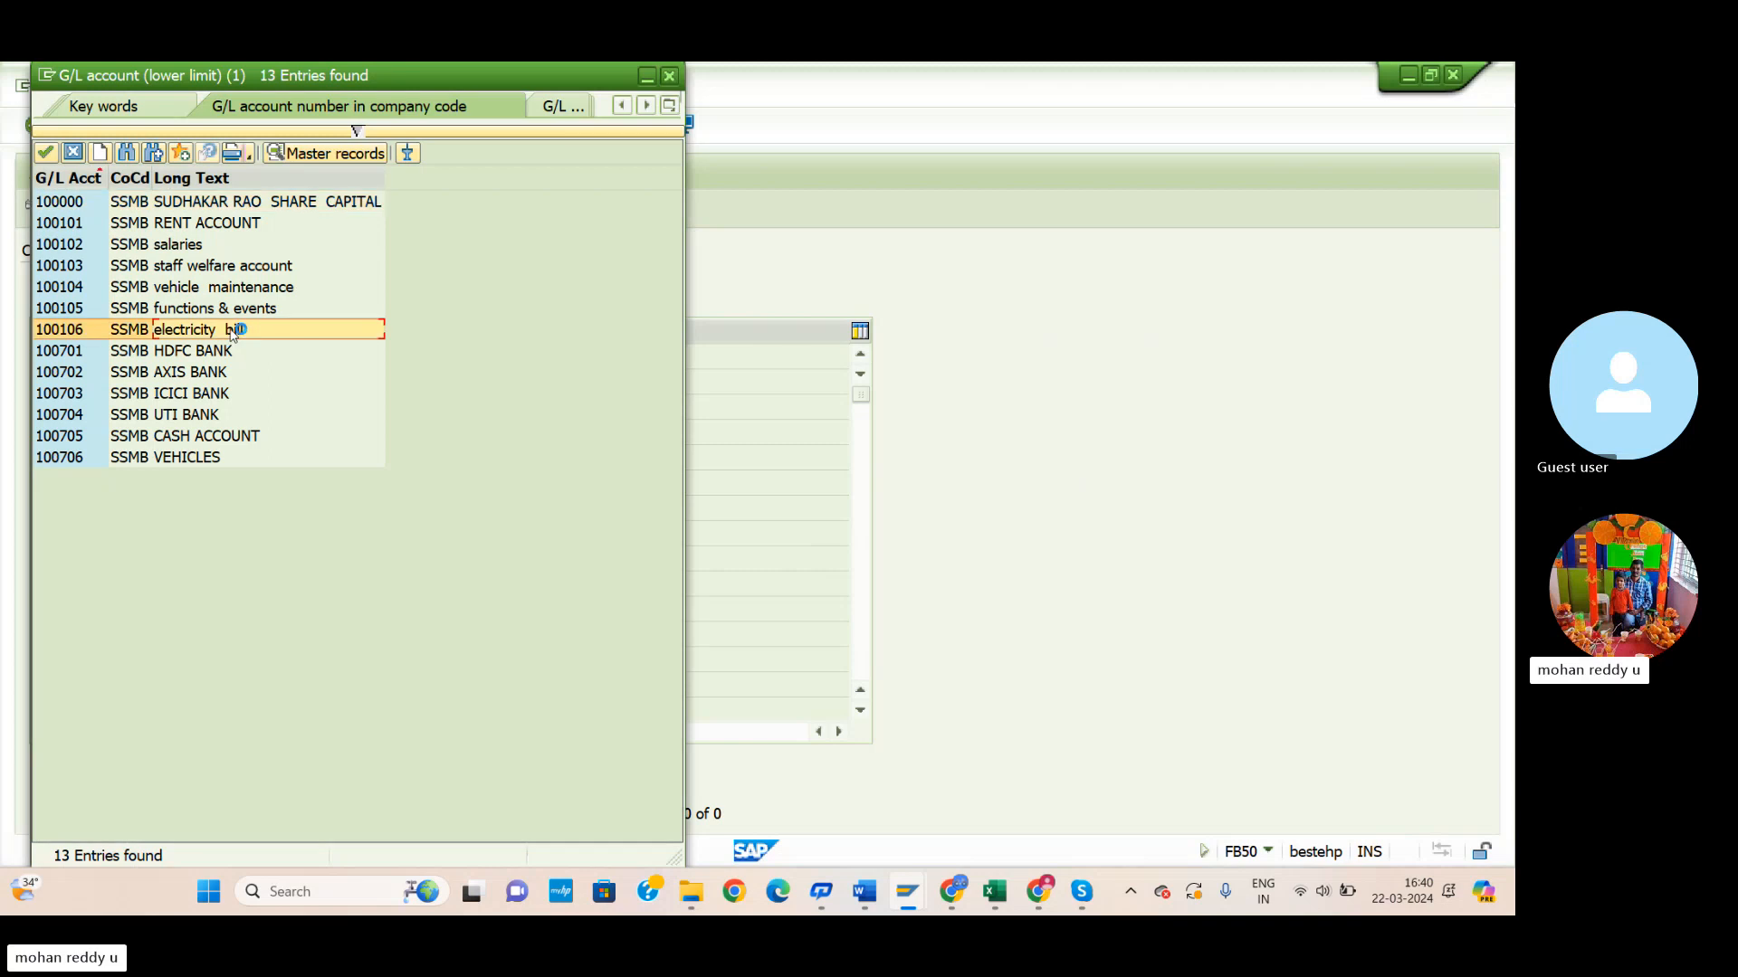
{"action": "left_click", "coordinate": [46, 152]}
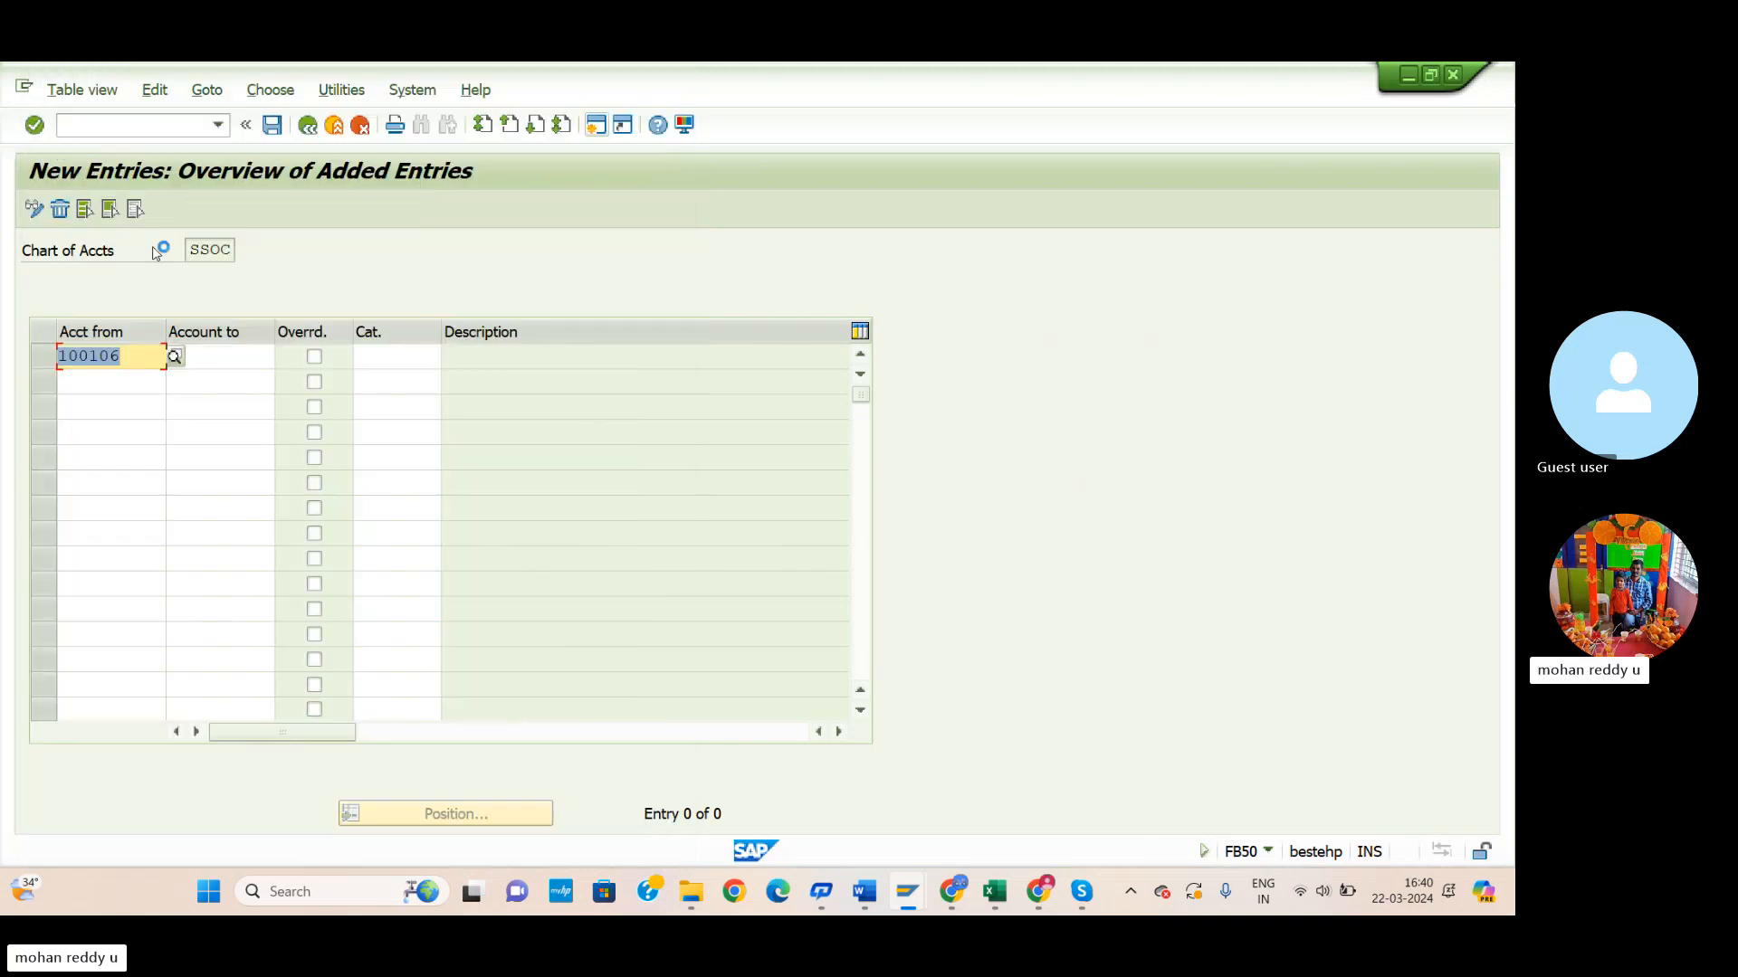
{"action": "left_click", "coordinate": [251, 364]}
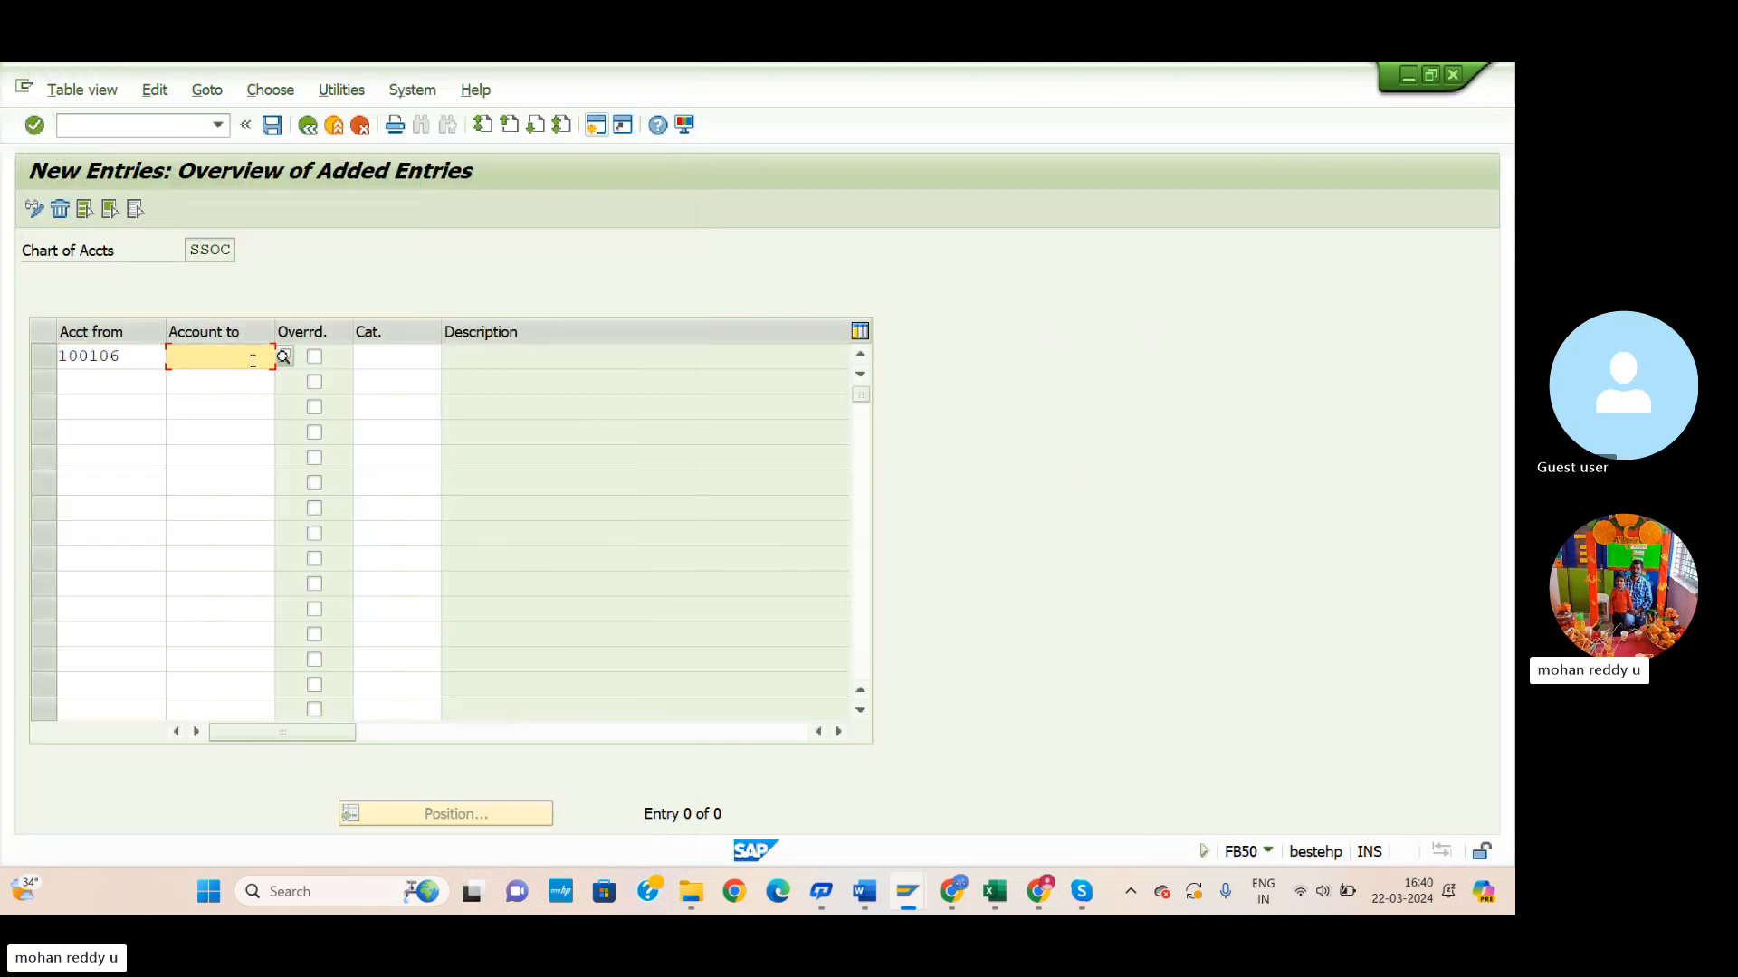
{"action": "type", "text": "100106"}
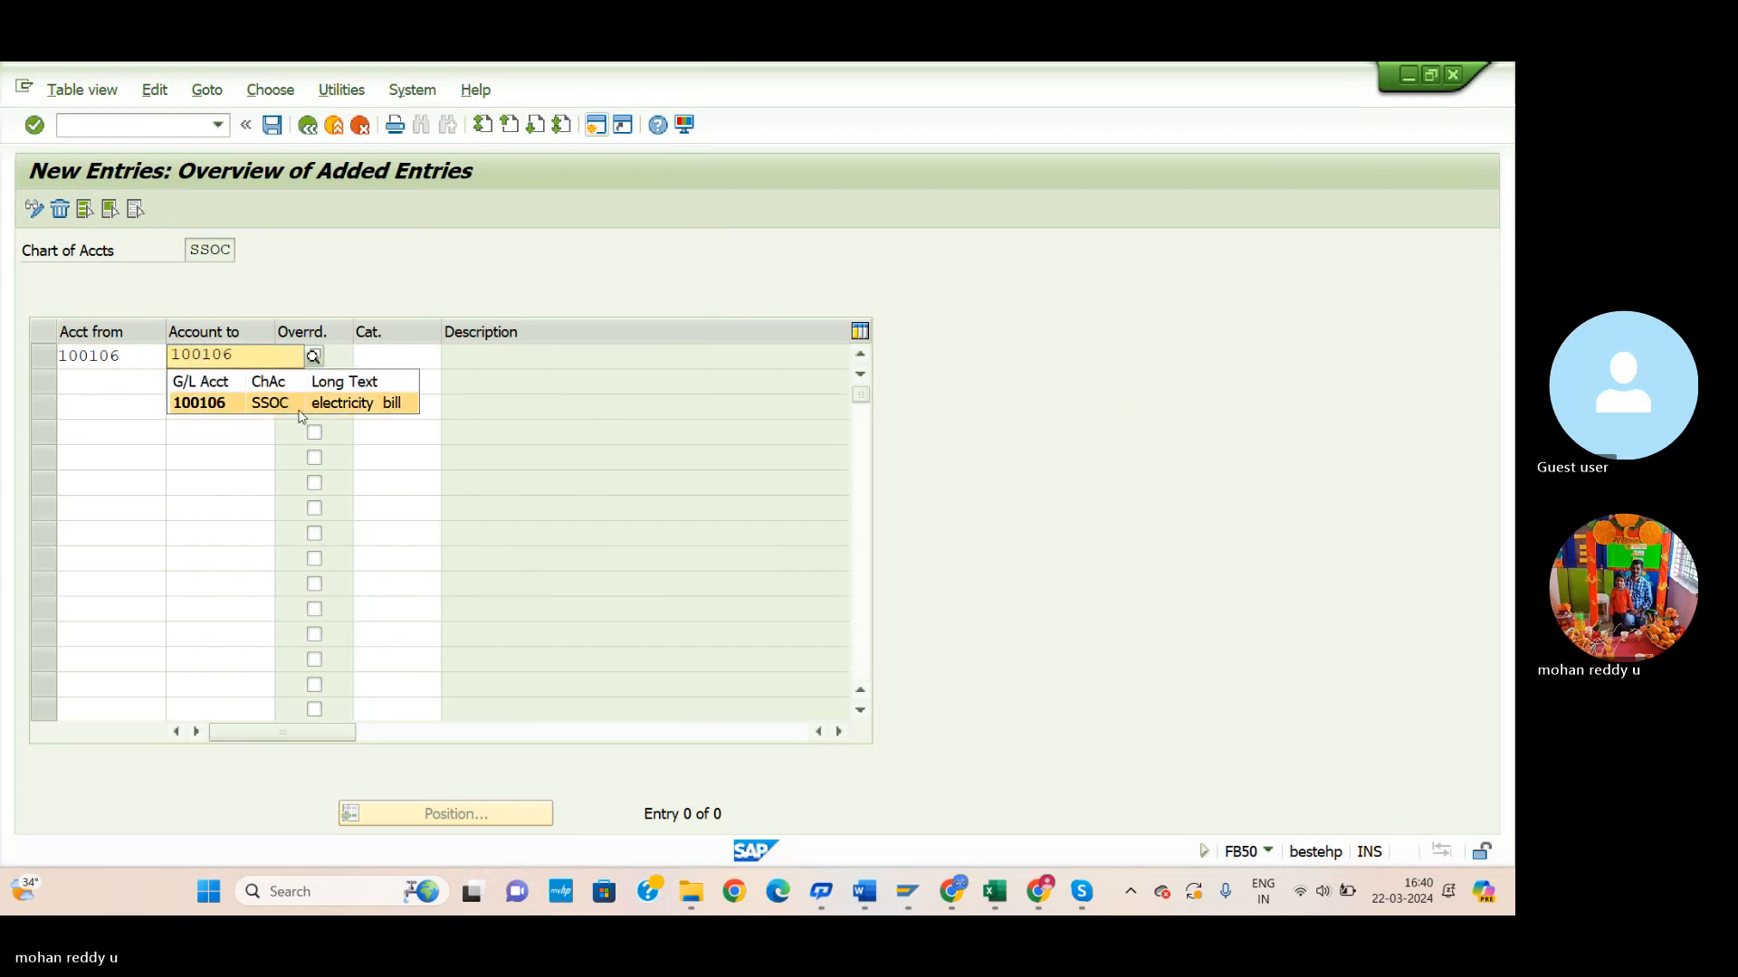
{"action": "left_click", "coordinate": [308, 399]}
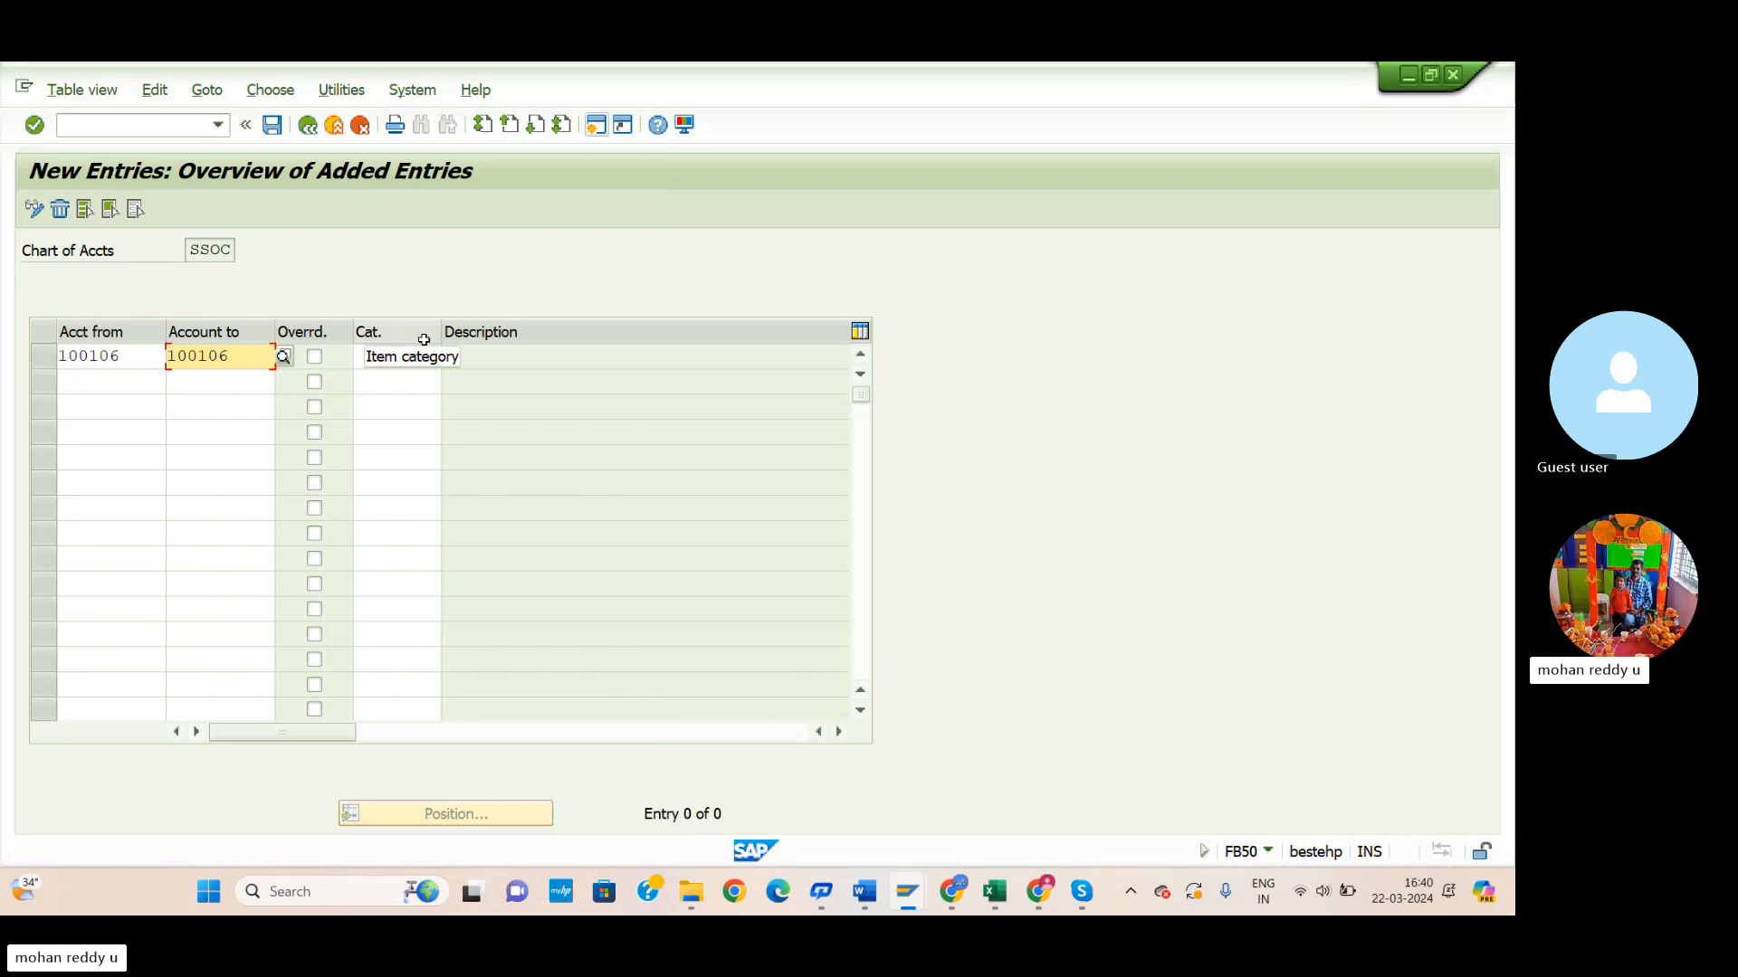
Assign item category 20000 Expense to the account 100106 entry and save the classification.
{"action": "left_click", "coordinate": [485, 359]}
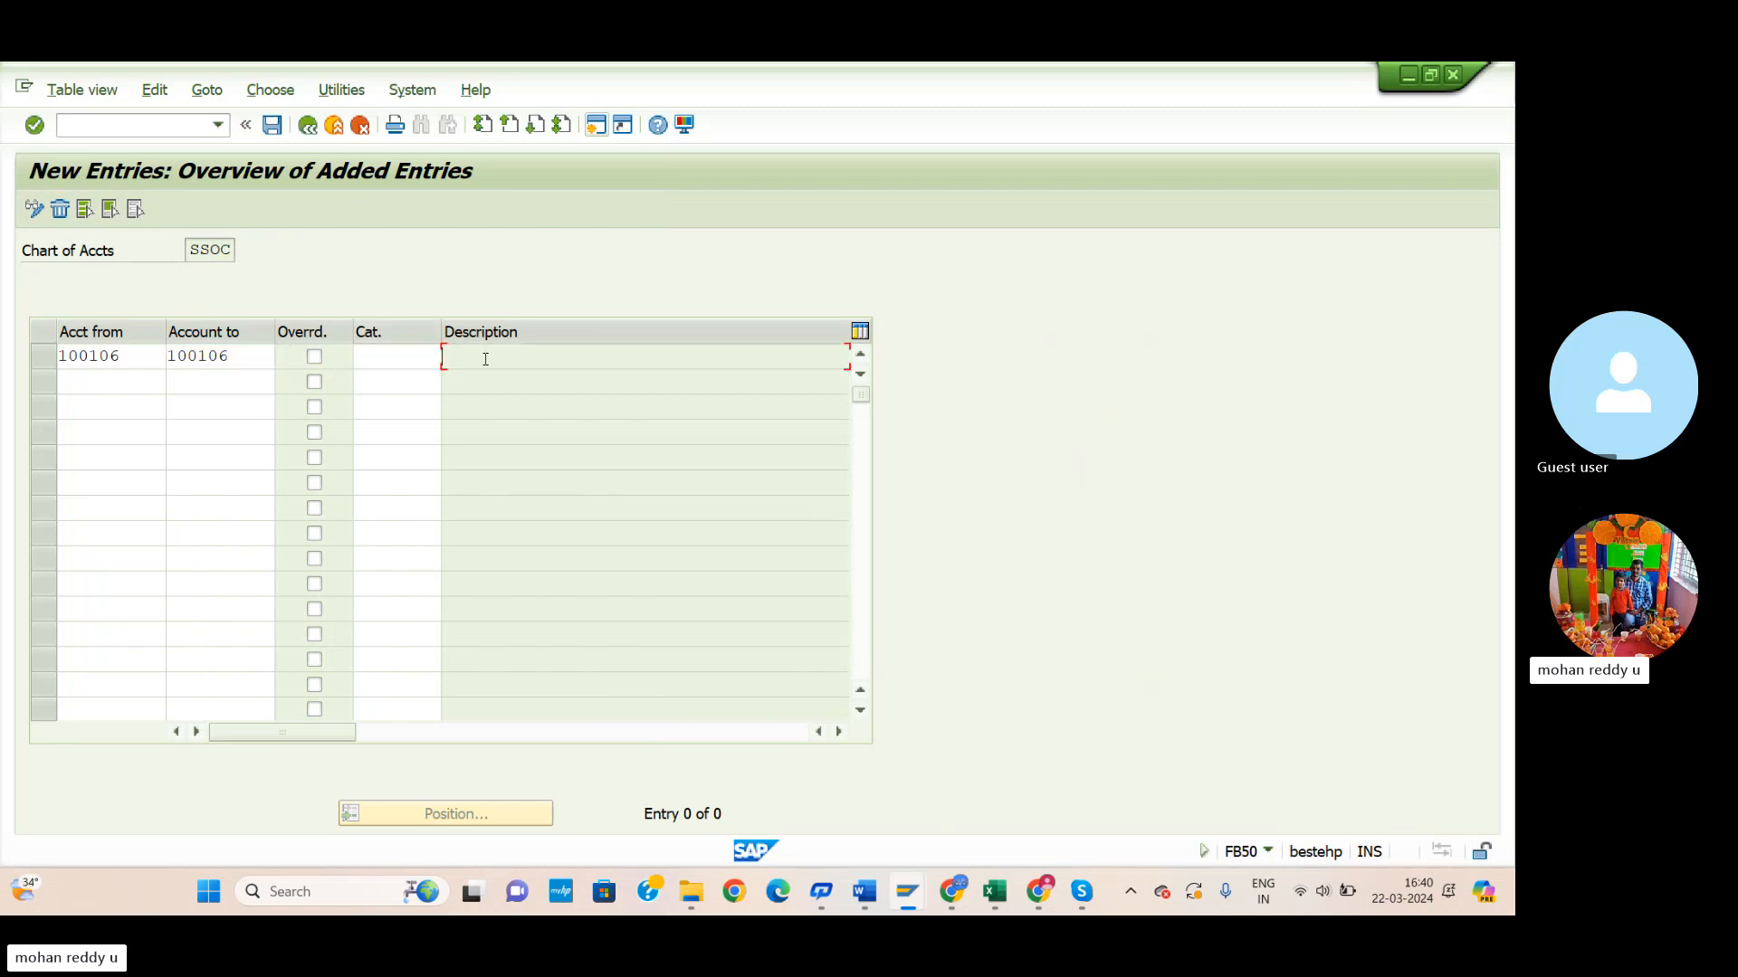
{"action": "left_click", "coordinate": [423, 359]}
{"action": "left_click", "coordinate": [451, 359]}
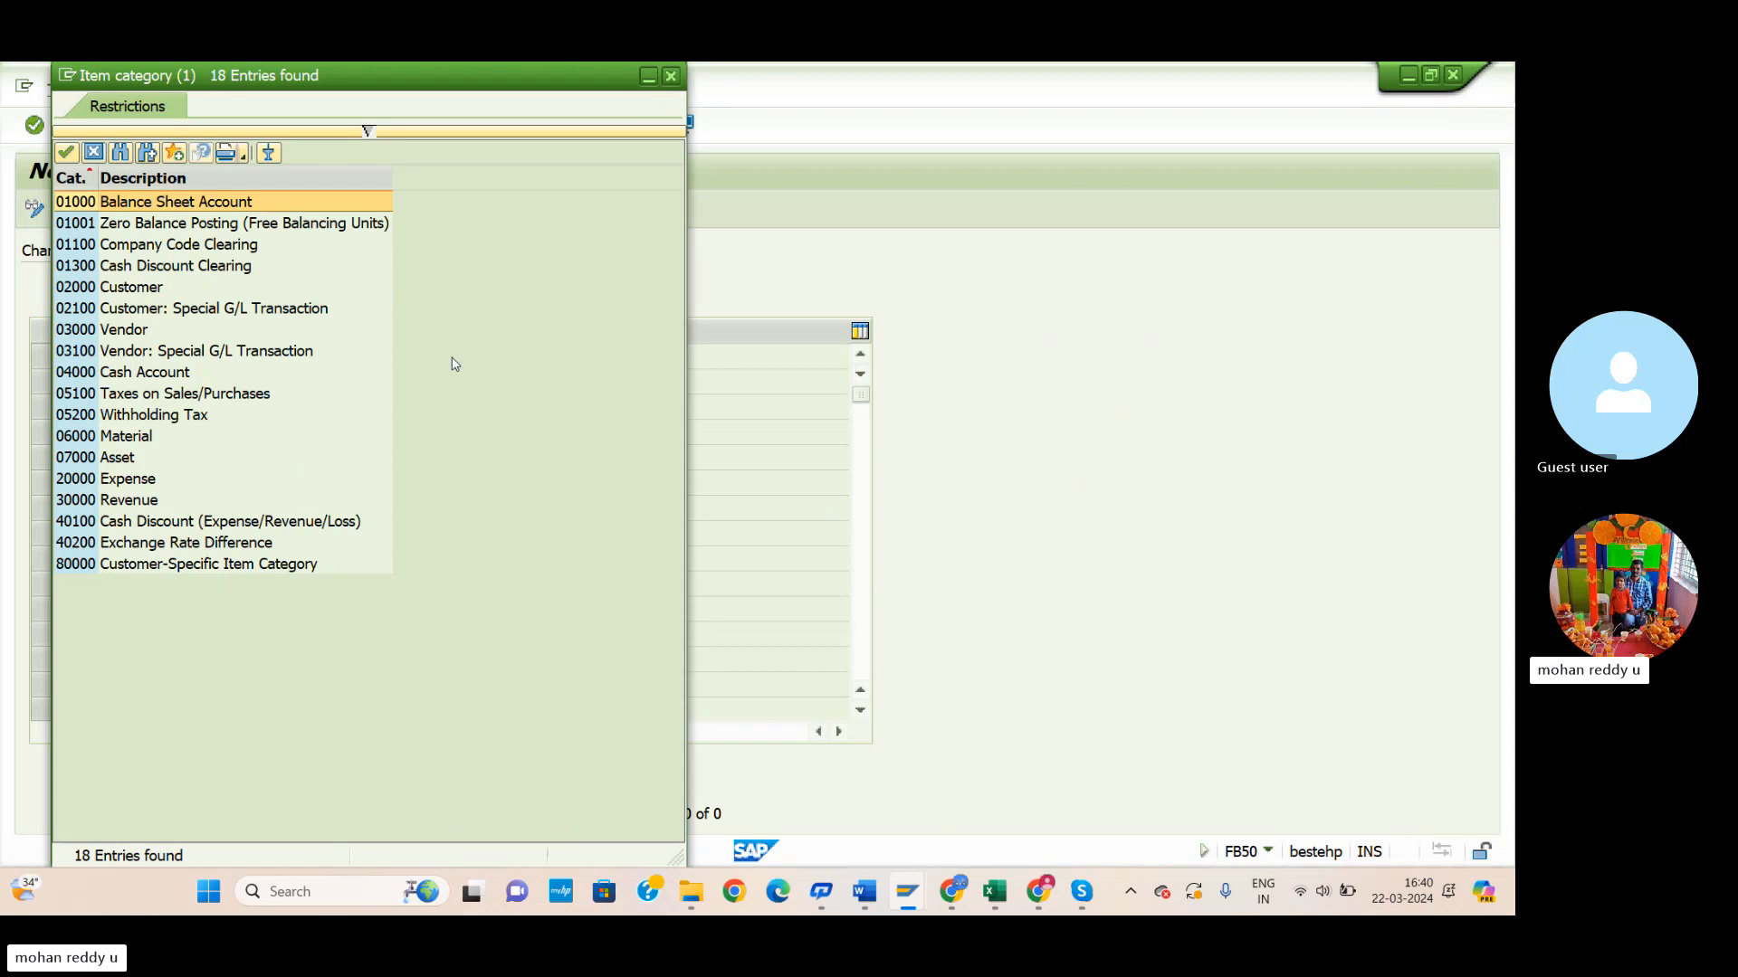
{"action": "left_click", "coordinate": [99, 480]}
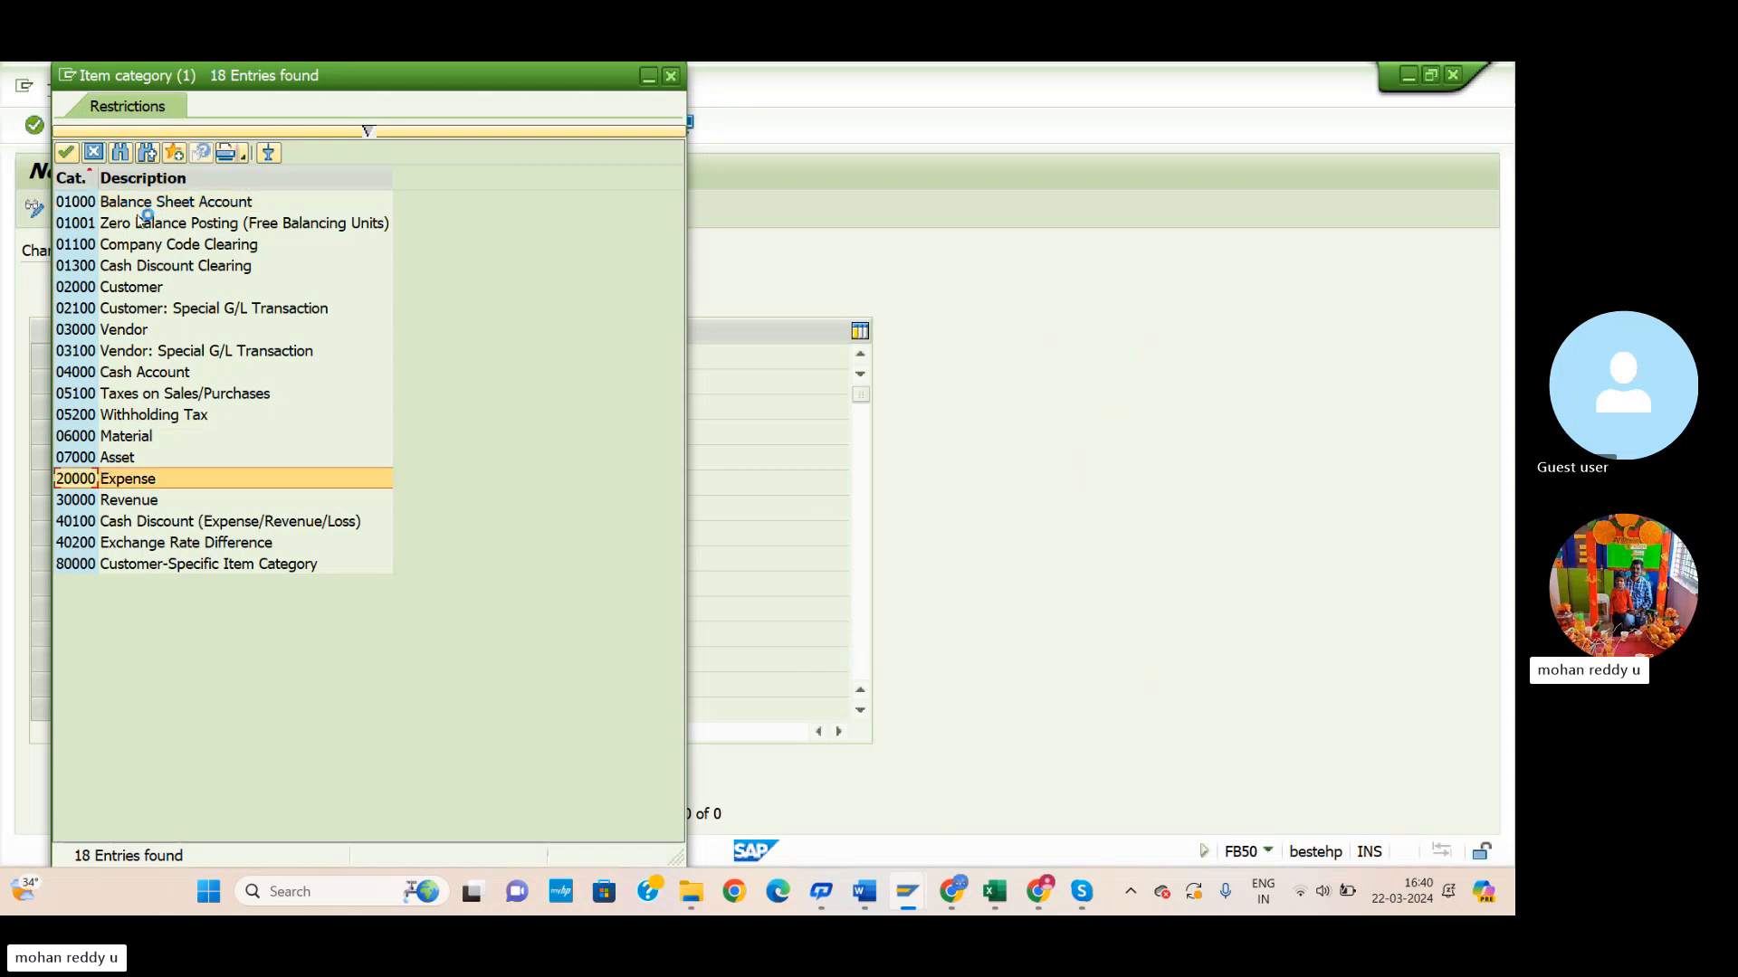
{"action": "left_click", "coordinate": [65, 152]}
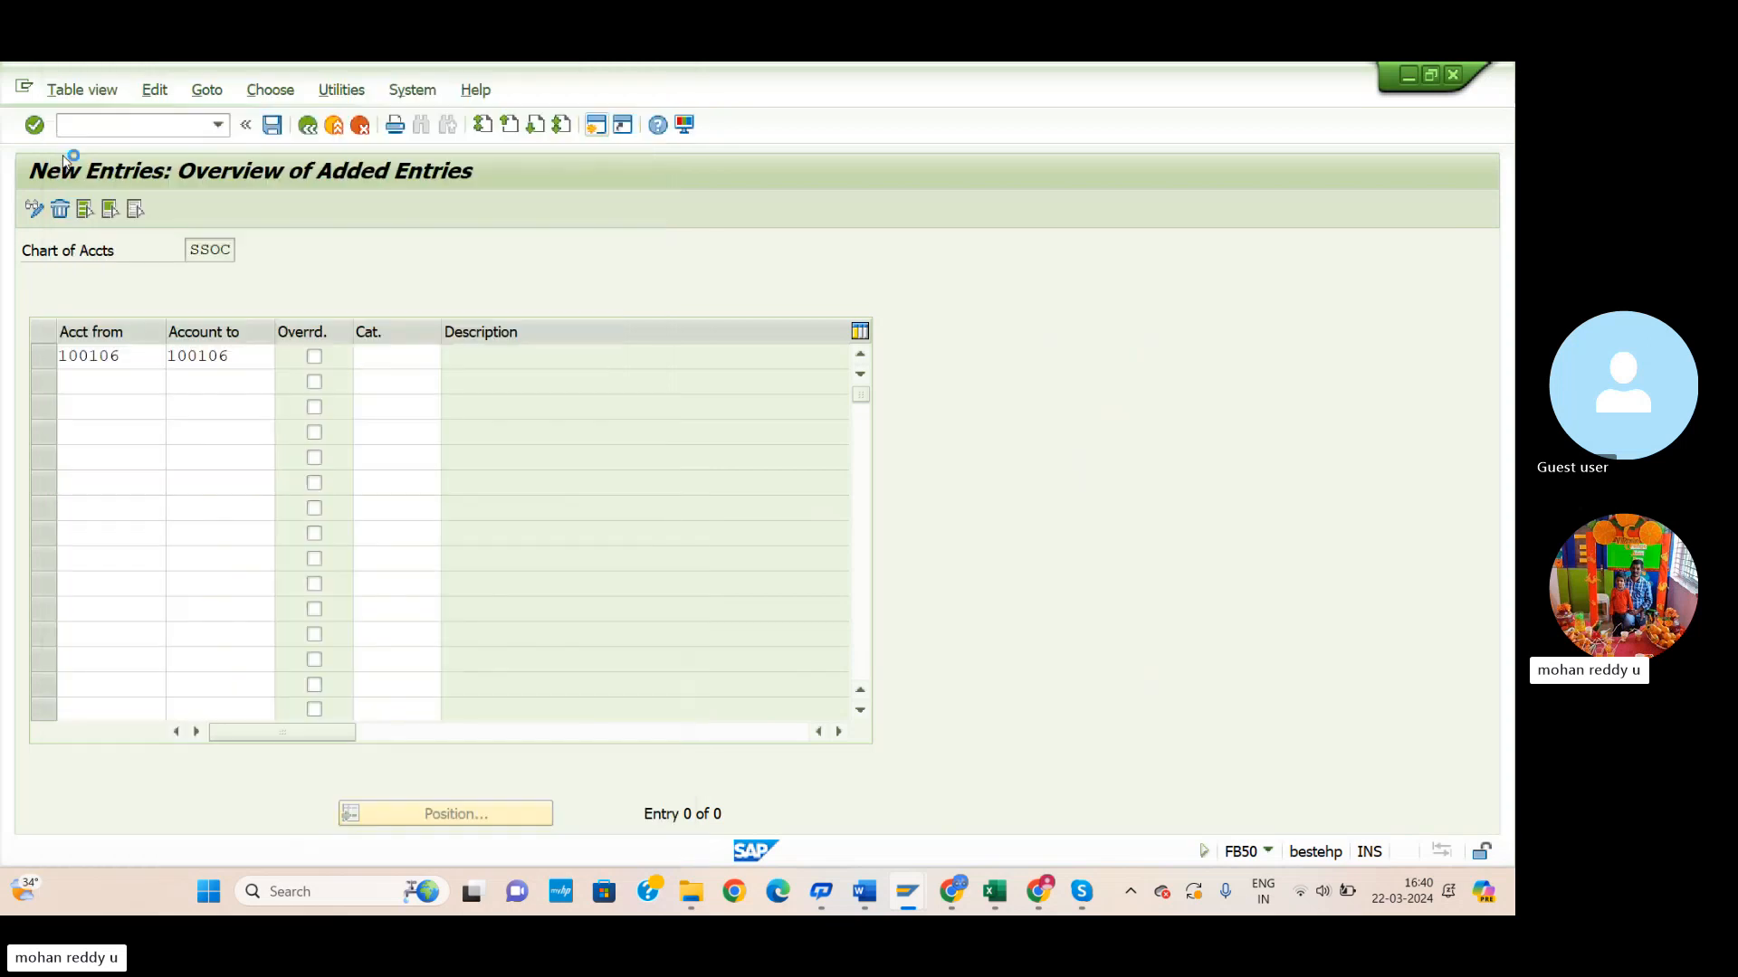
{"action": "left_click", "coordinate": [272, 125]}
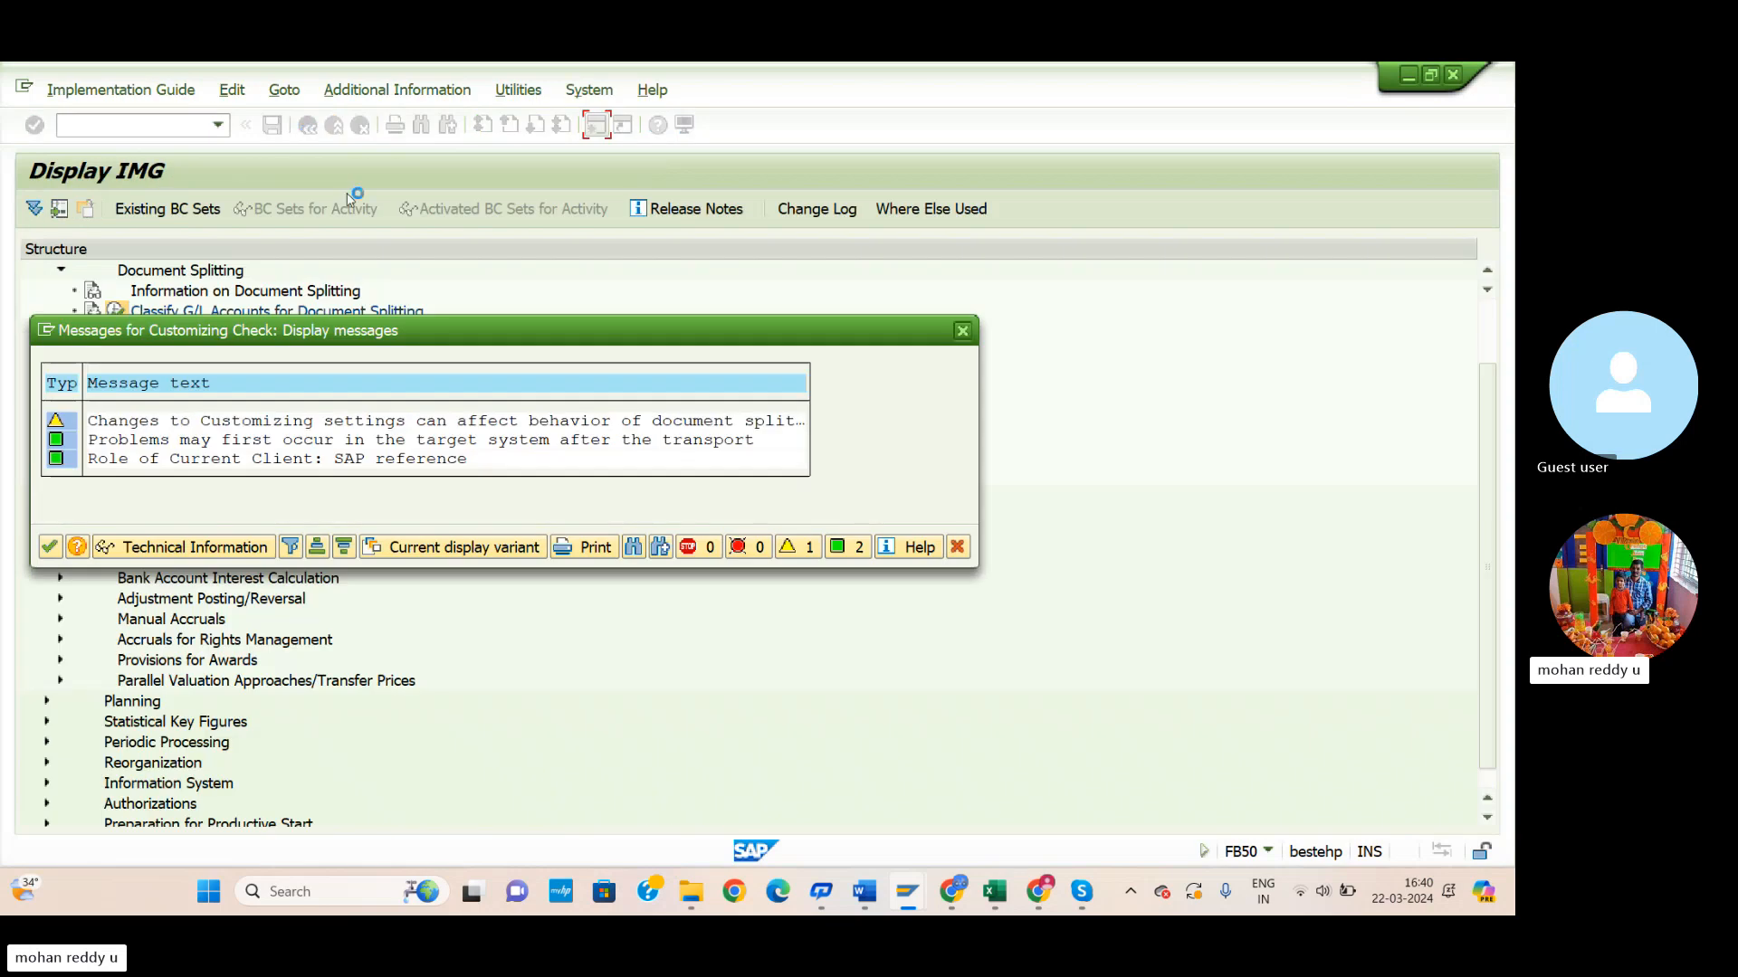
Accept the customizing check messages and save the account 100106 classification under customizing request DPKK900772.
{"action": "left_click", "coordinate": [52, 549]}
{"action": "left_click", "coordinate": [389, 524]}
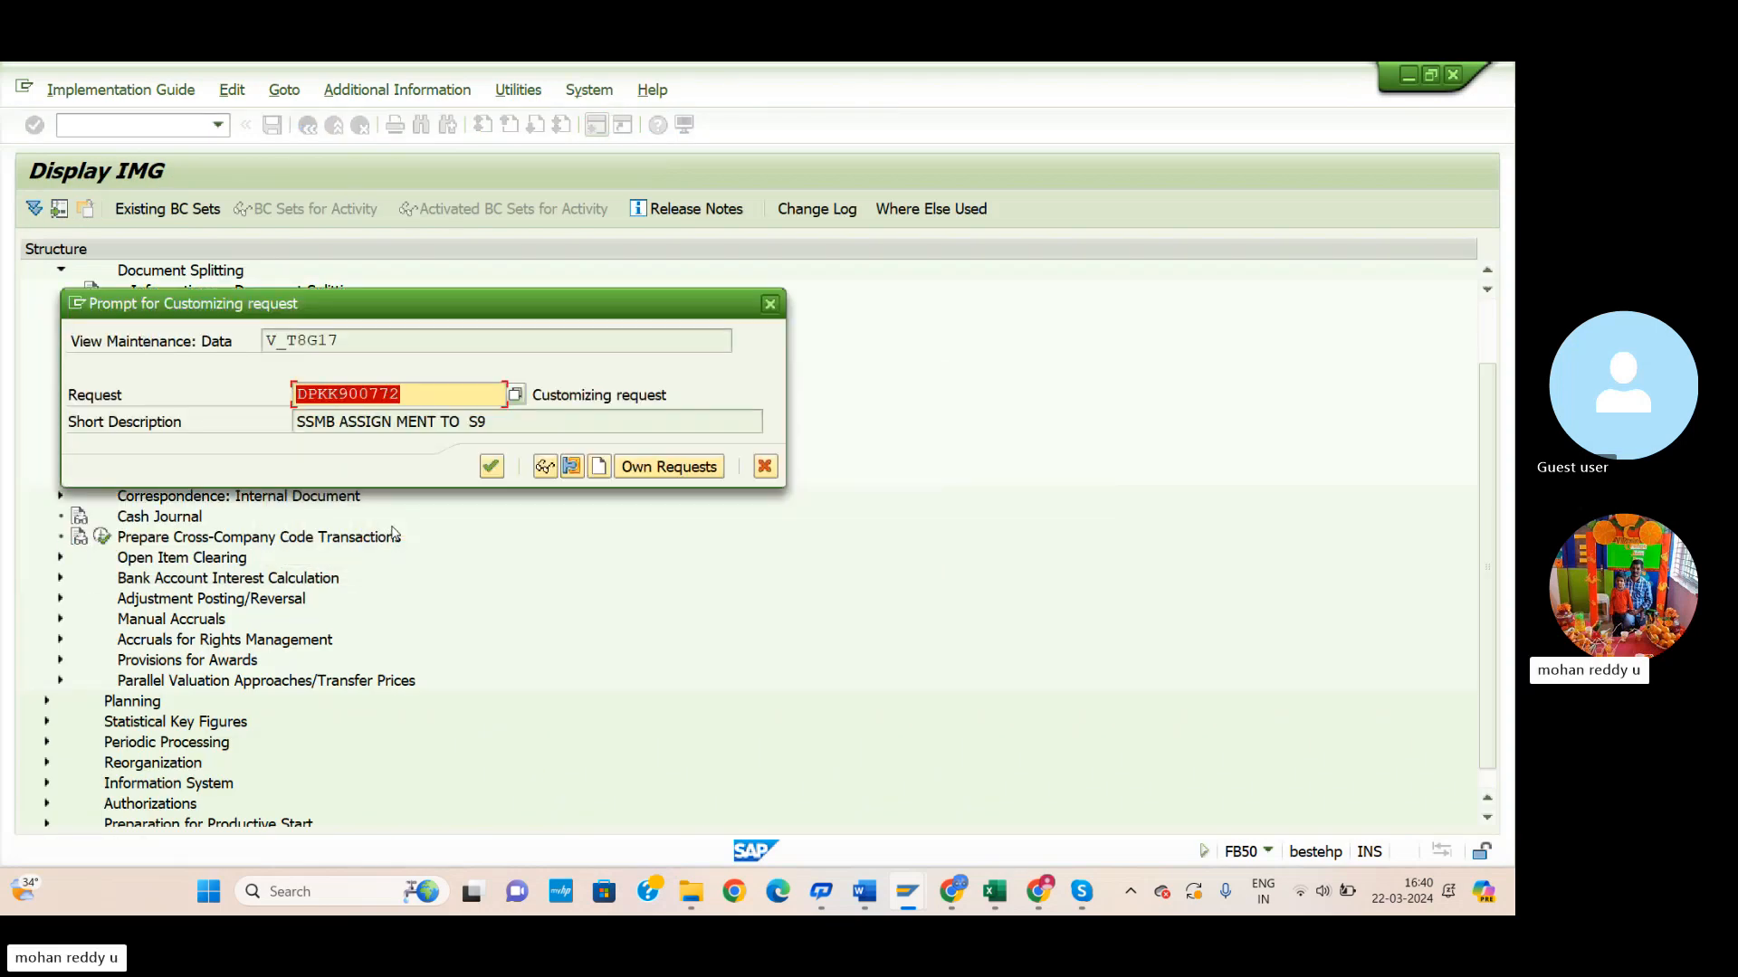
{"action": "left_click", "coordinate": [493, 466]}
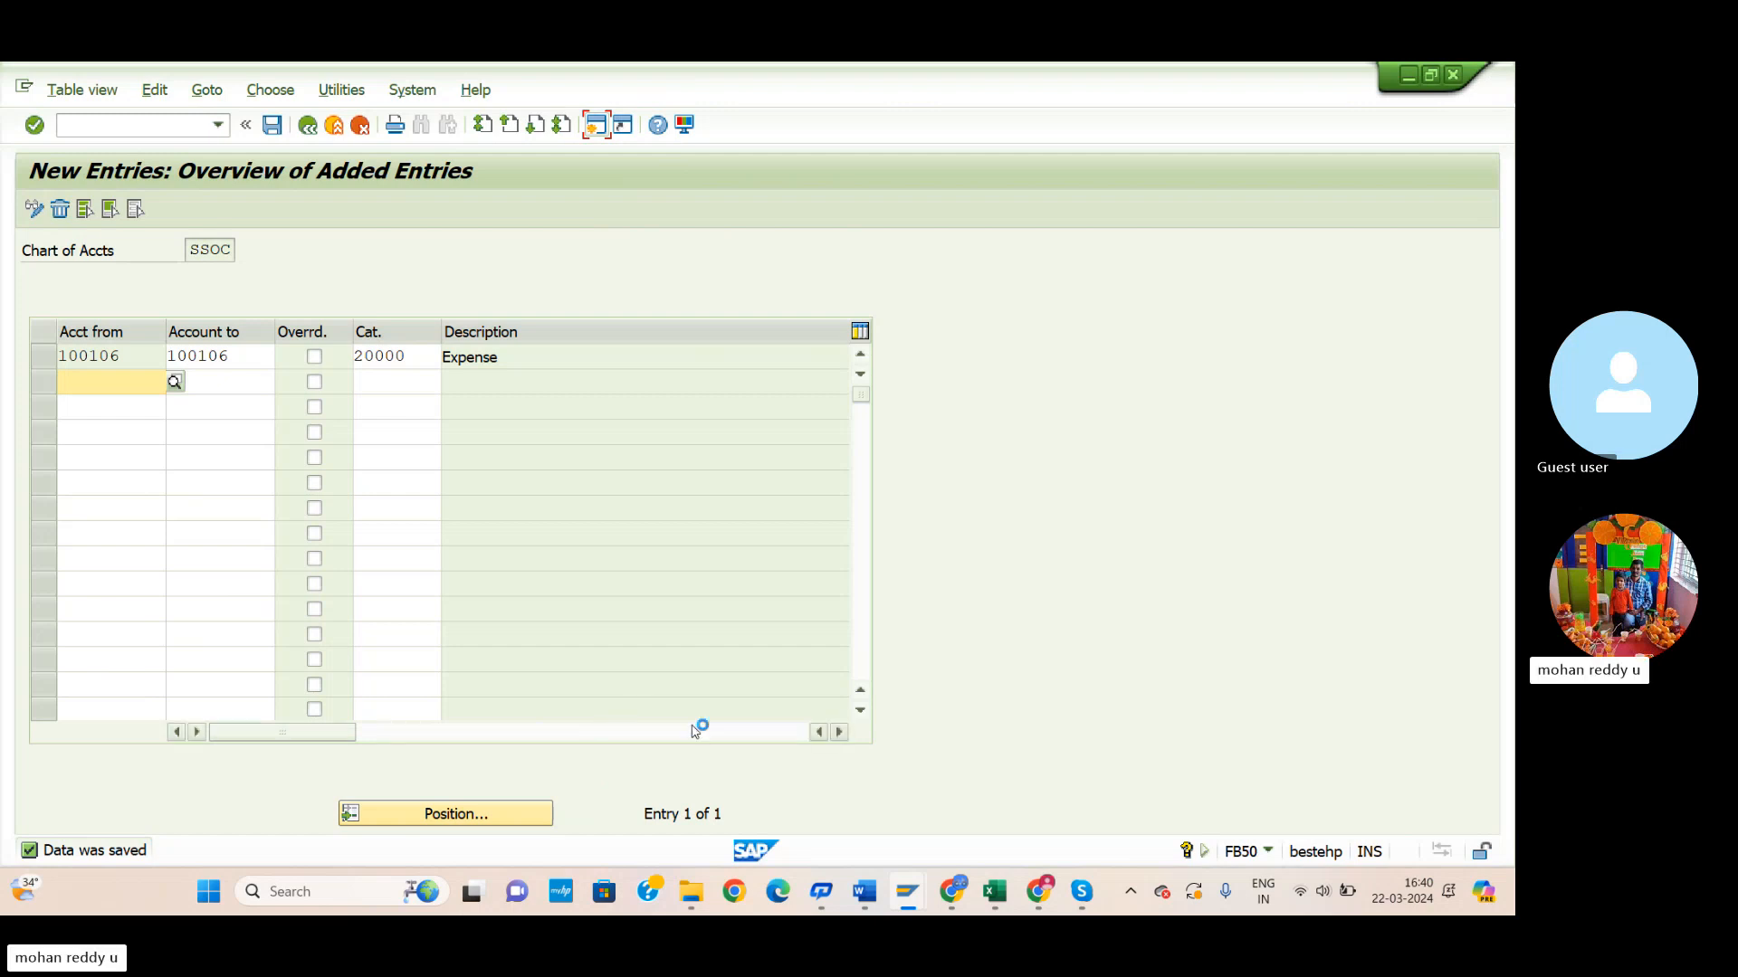
Open a new FB50 G/L account document and set its document date to 22.03.2024.
{"action": "key", "text": "ctrl+slash"}
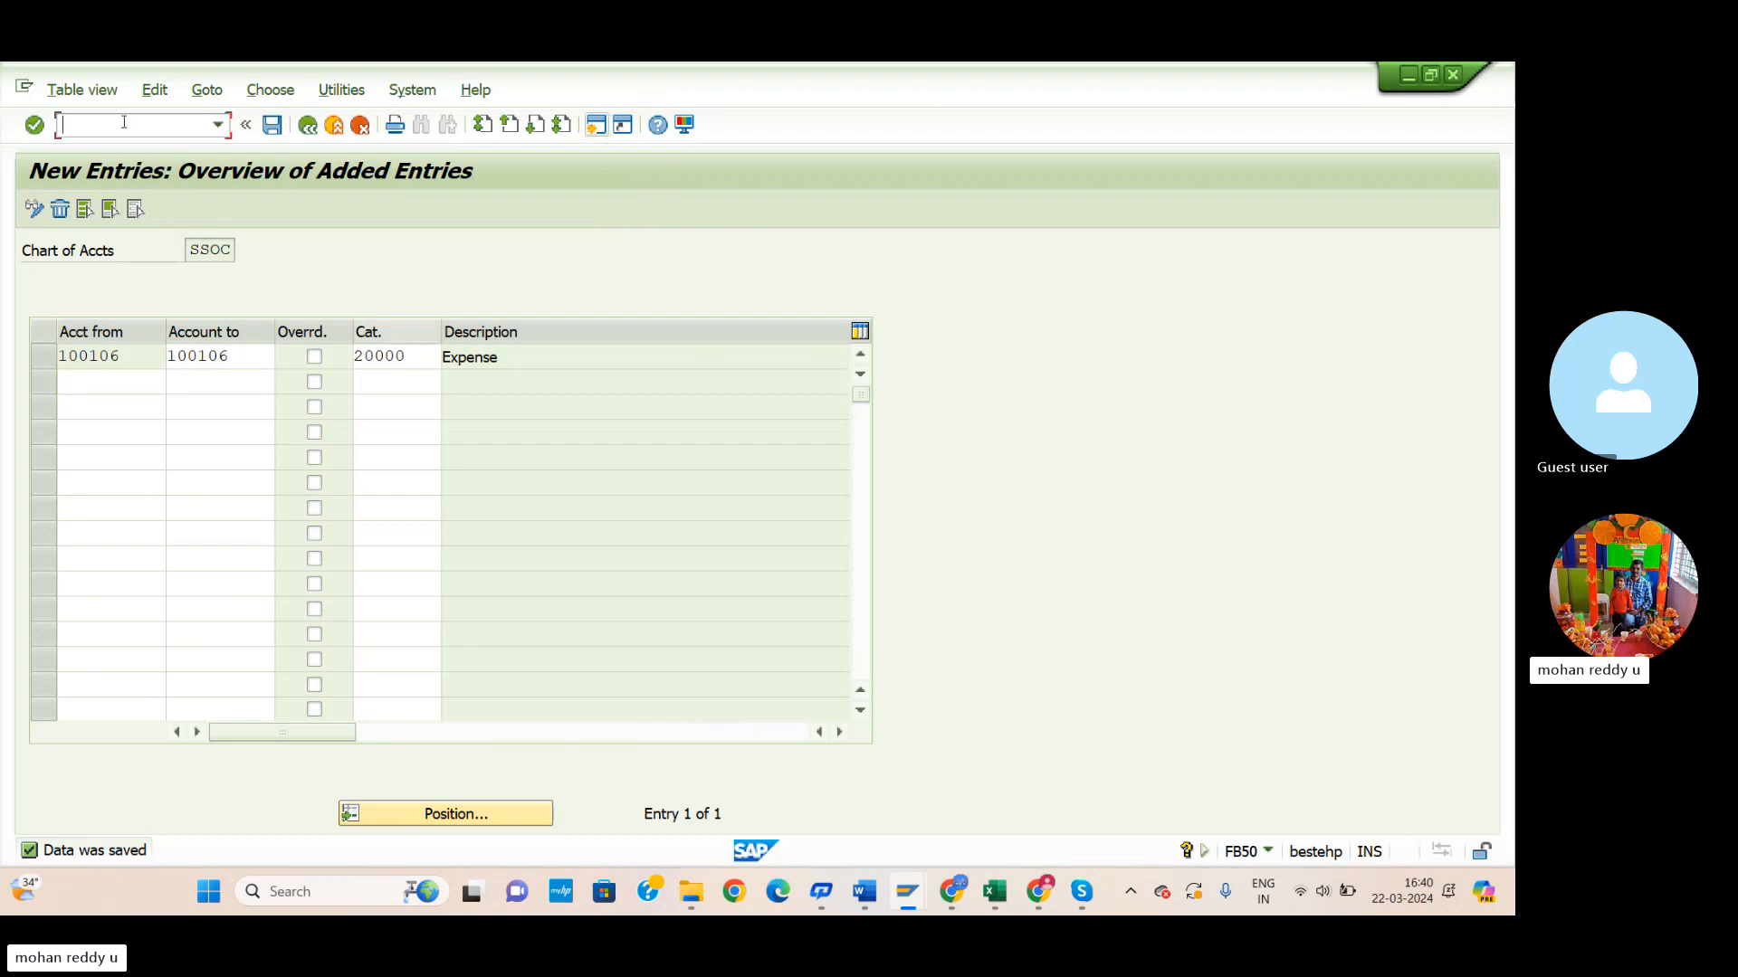
{"action": "type", "text": "/nfb50"}
{"action": "key", "text": "Return"}
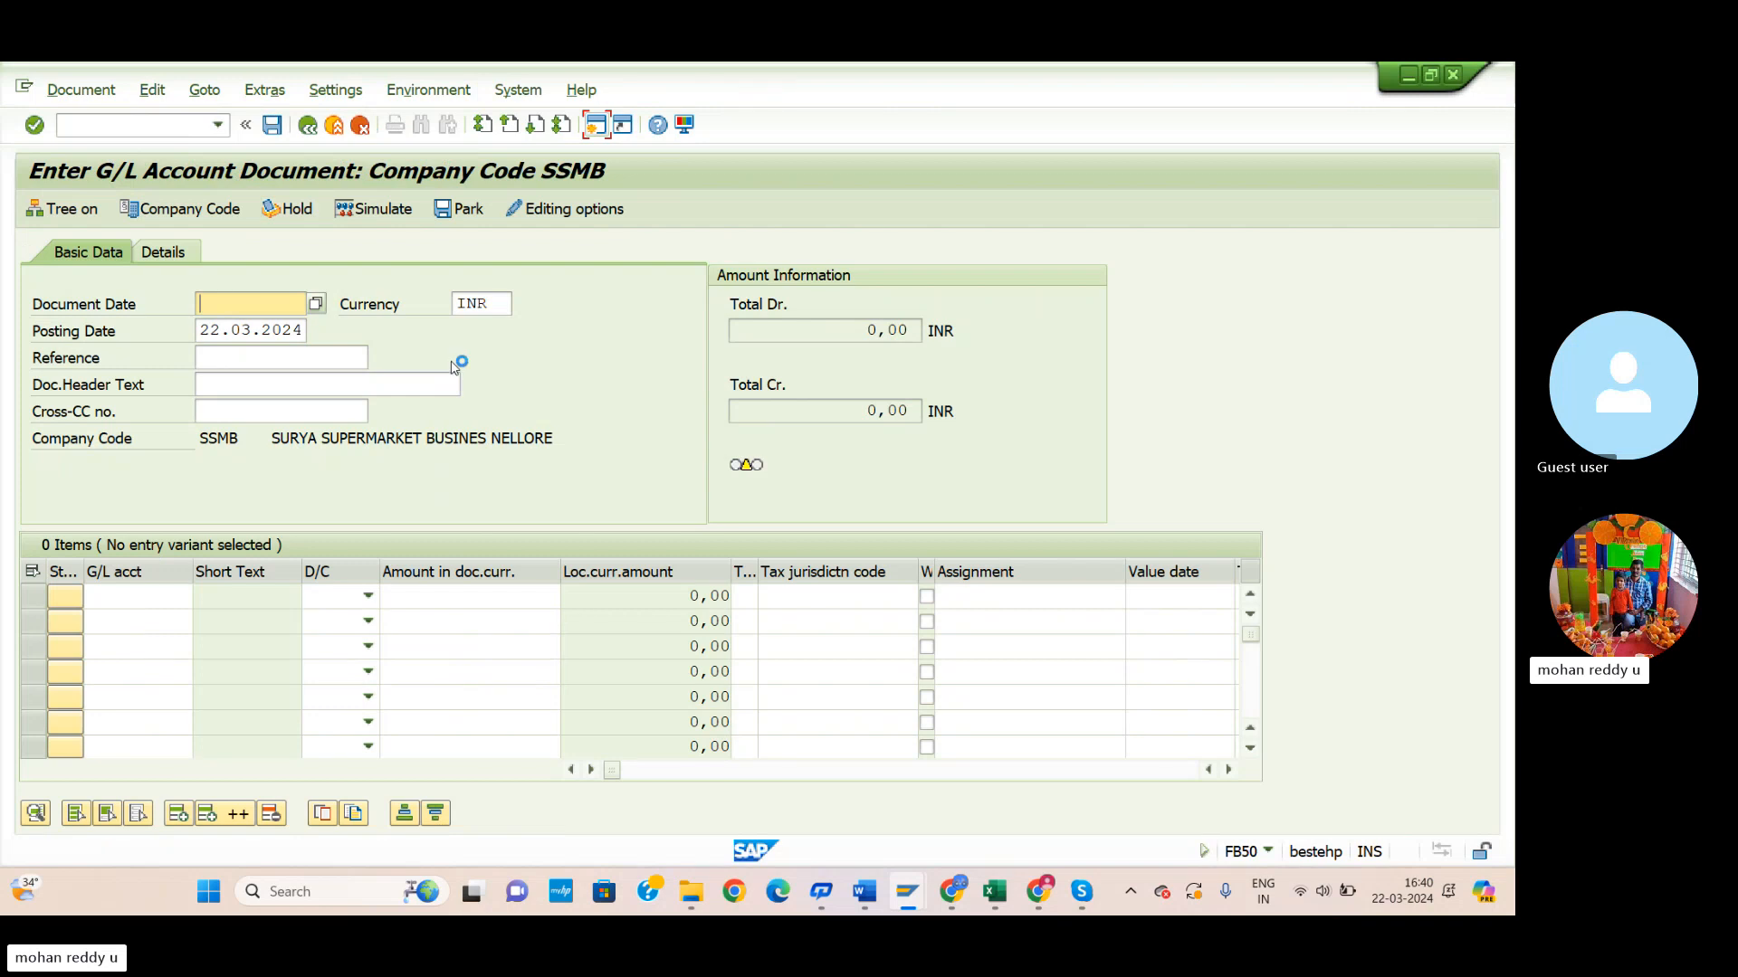
{"action": "left_click", "coordinate": [316, 304]}
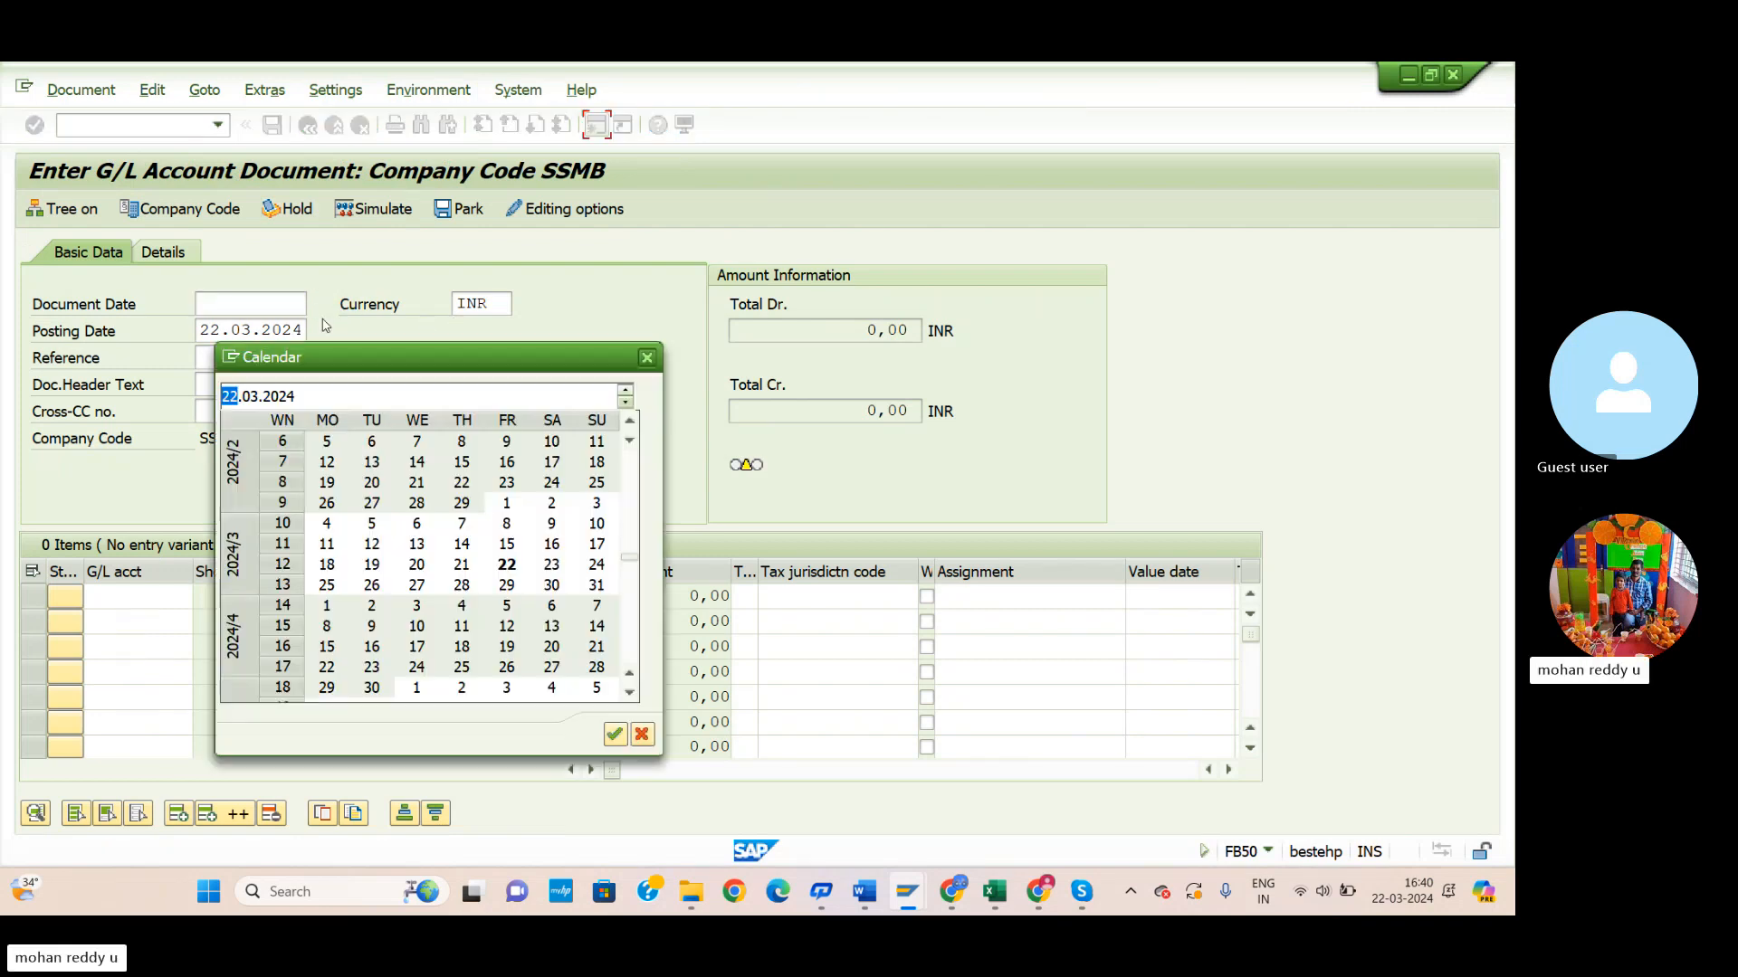
{"action": "left_click", "coordinate": [614, 734]}
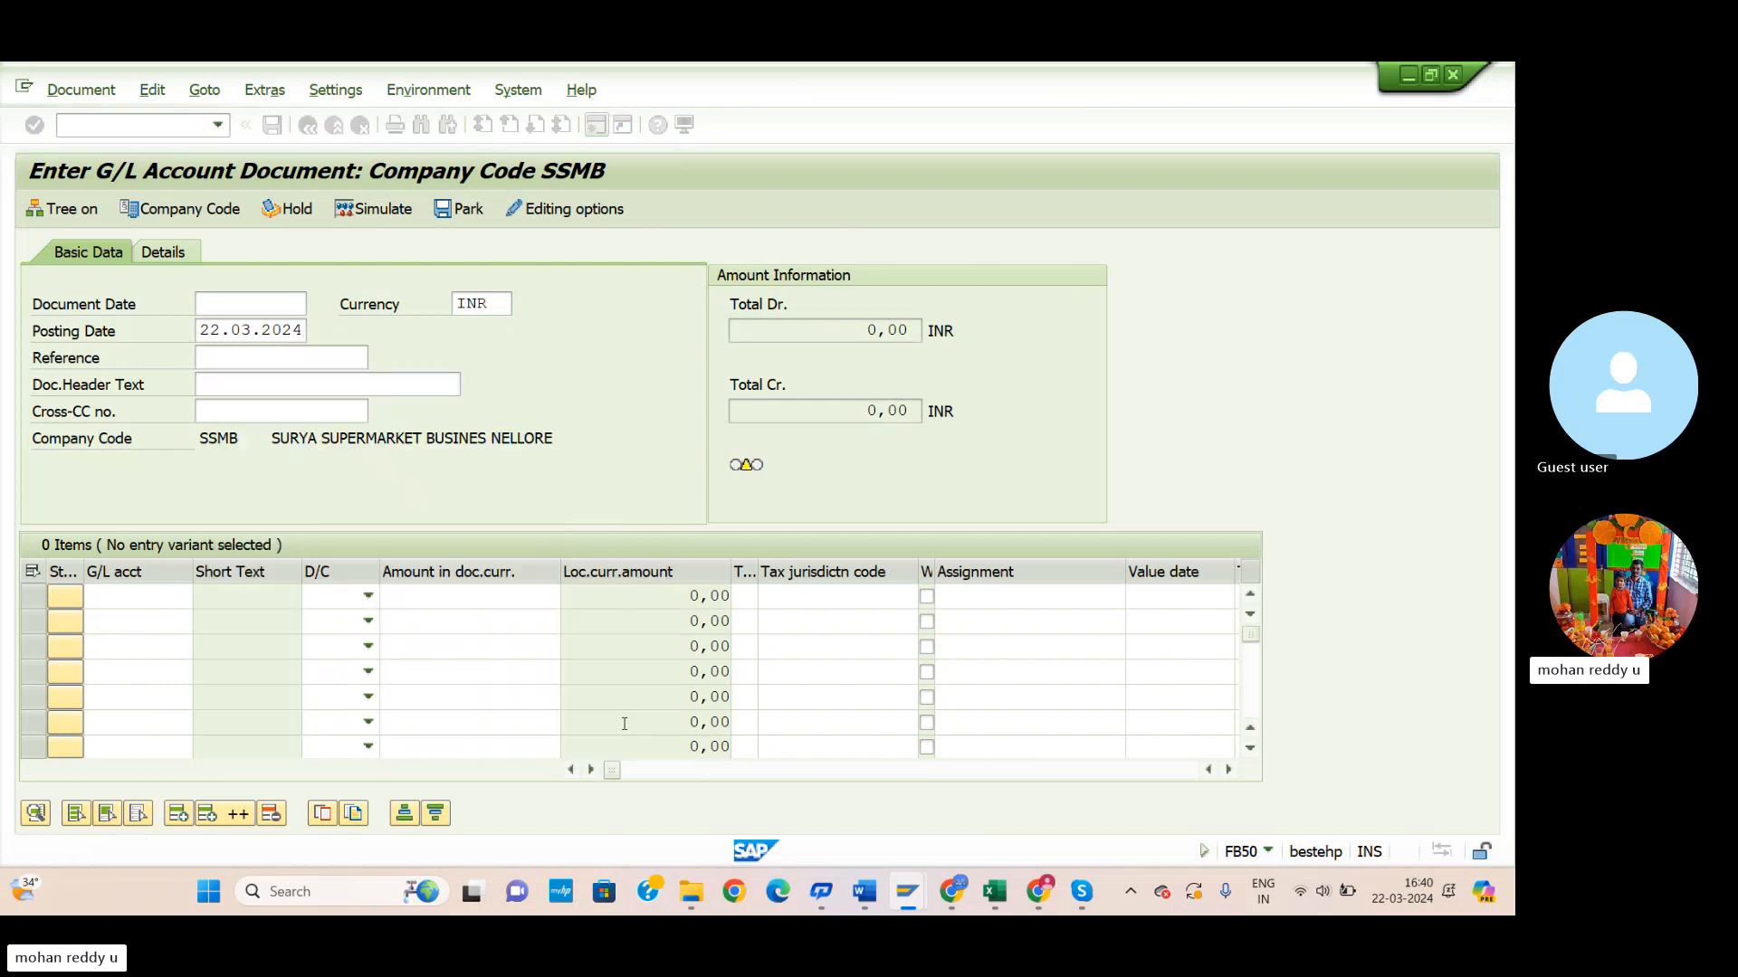
Enter electricity bill account 100106 from the company code SSMB account list as the first line item and mark it Debit.
{"action": "left_click", "coordinate": [176, 598]}
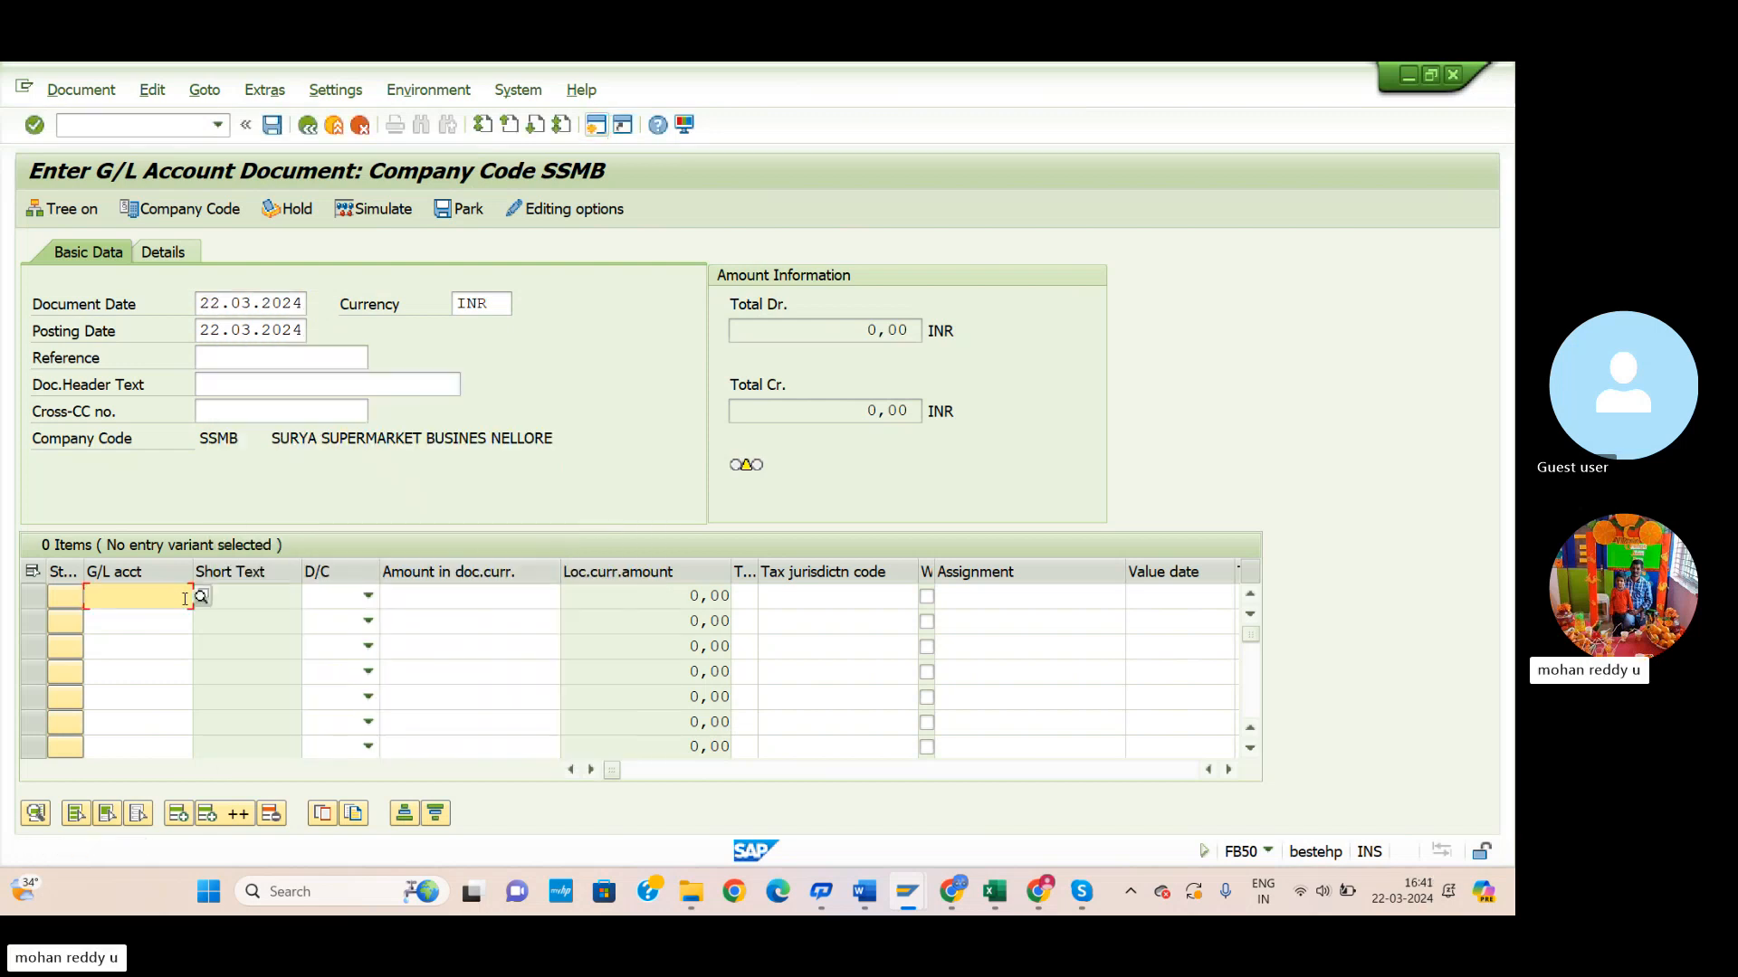
{"action": "left_click", "coordinate": [204, 598]}
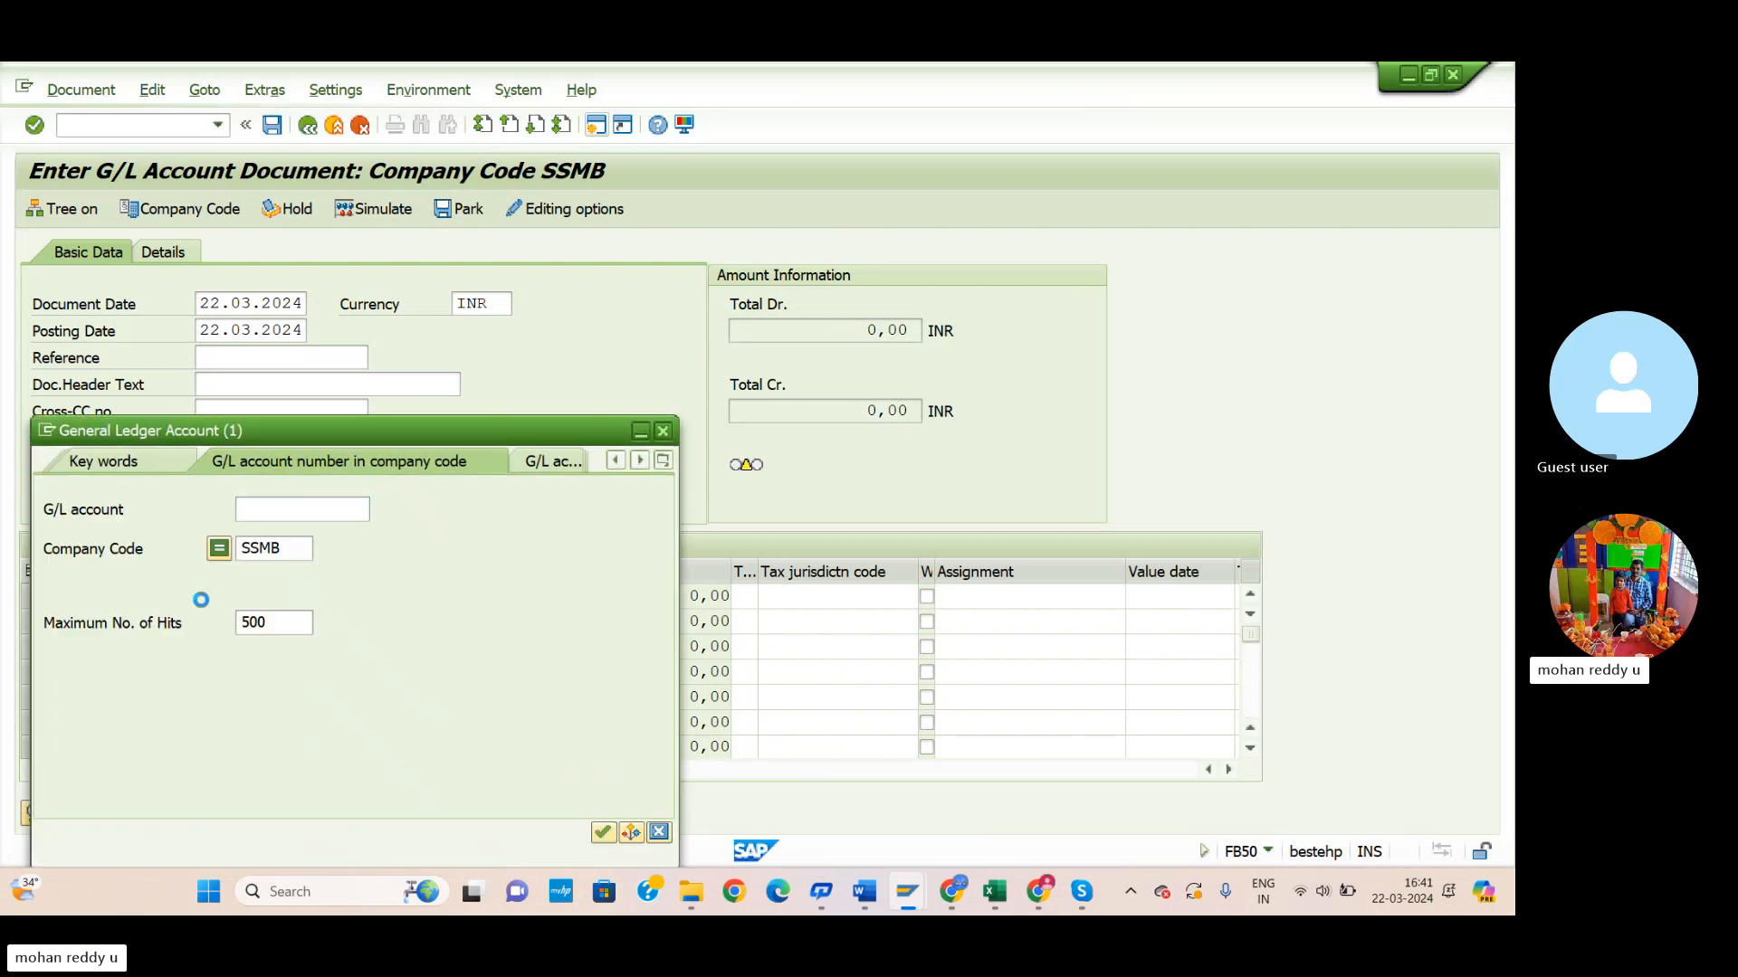
{"action": "left_click", "coordinate": [603, 828]}
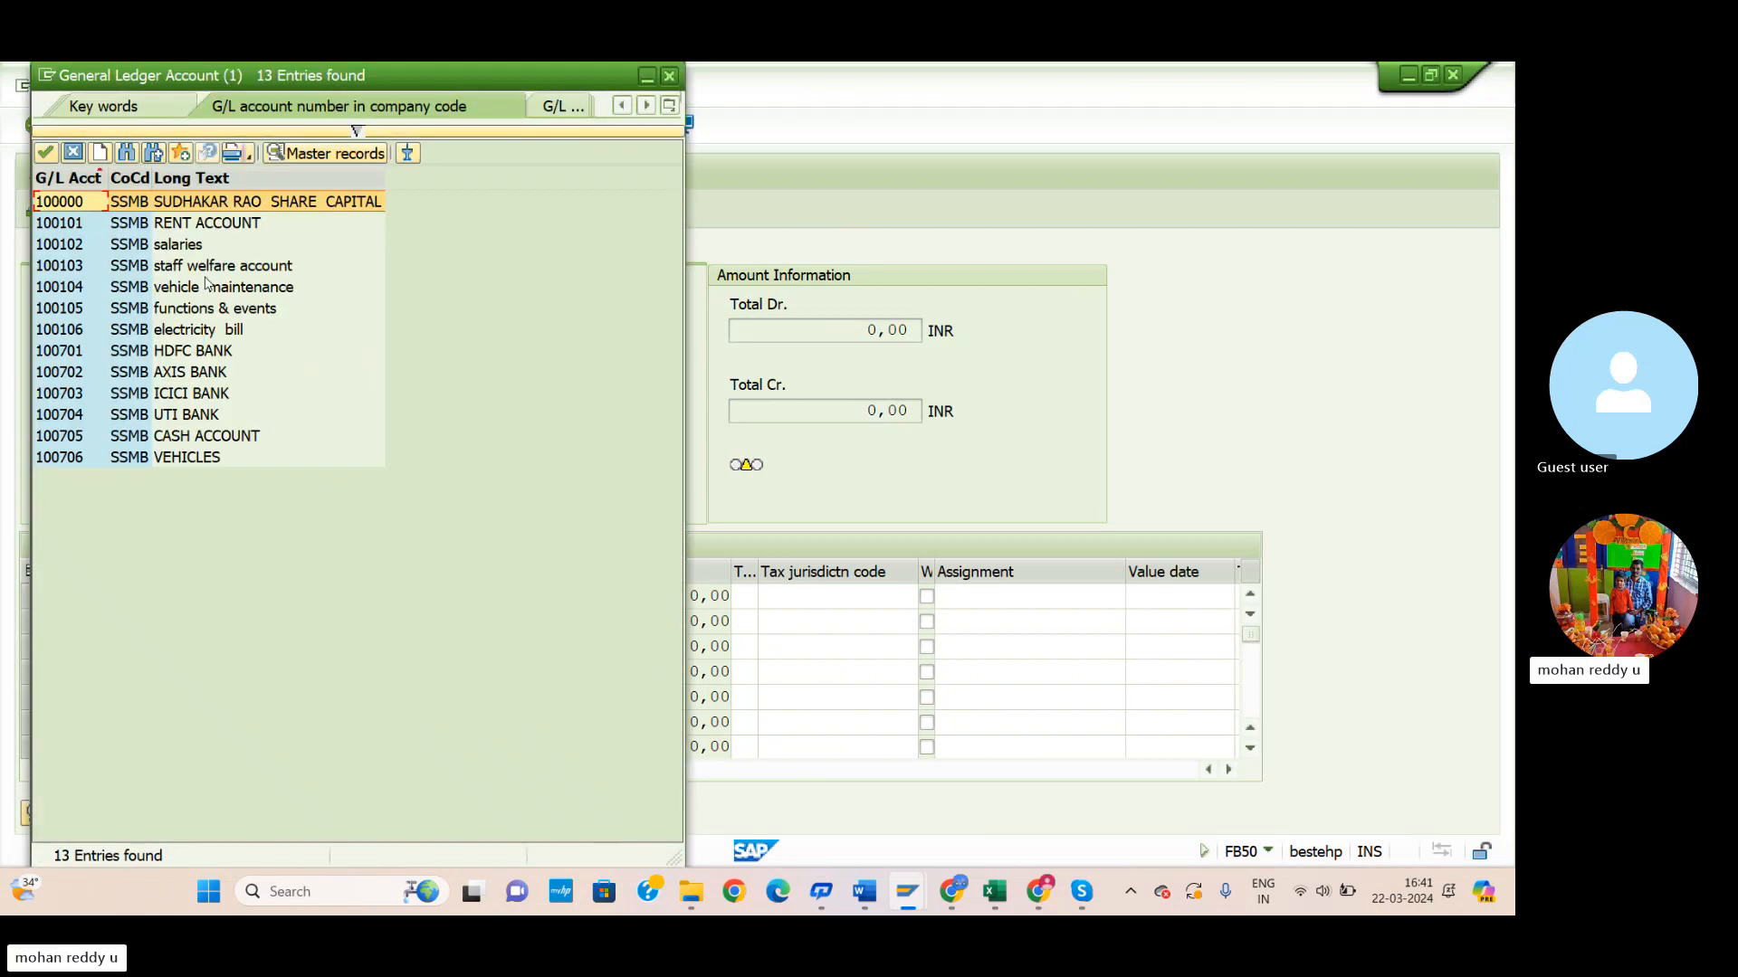
{"action": "left_click", "coordinate": [192, 331]}
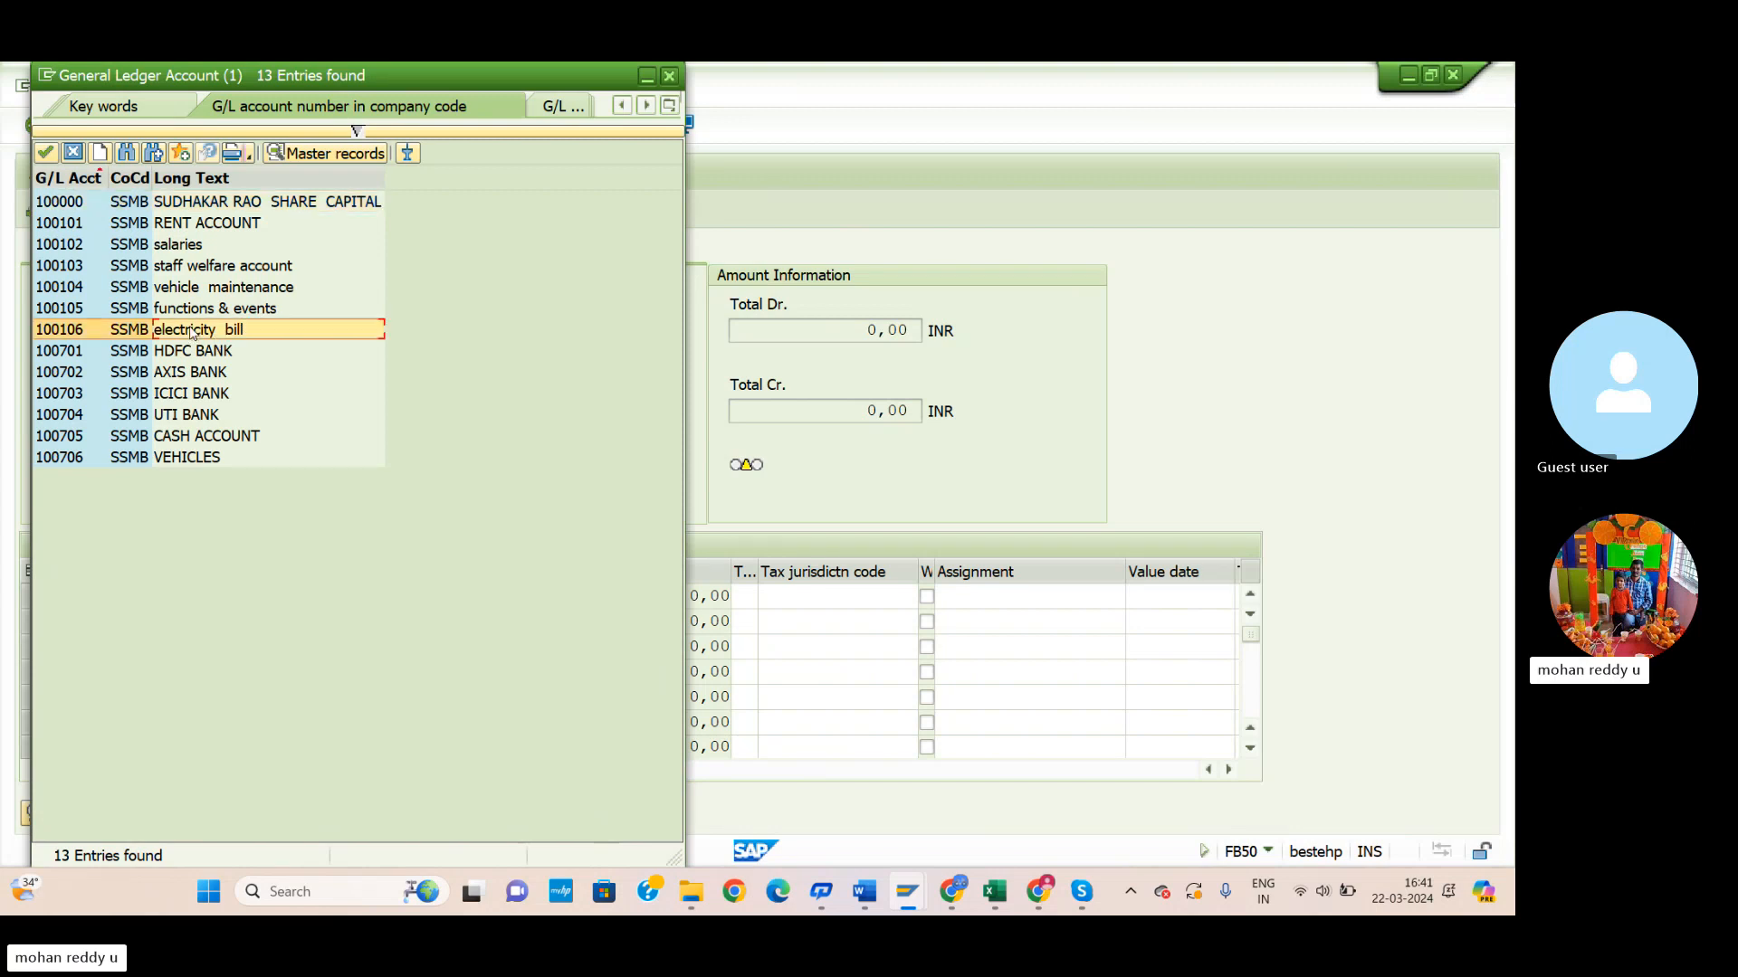
{"action": "left_click", "coordinate": [45, 152]}
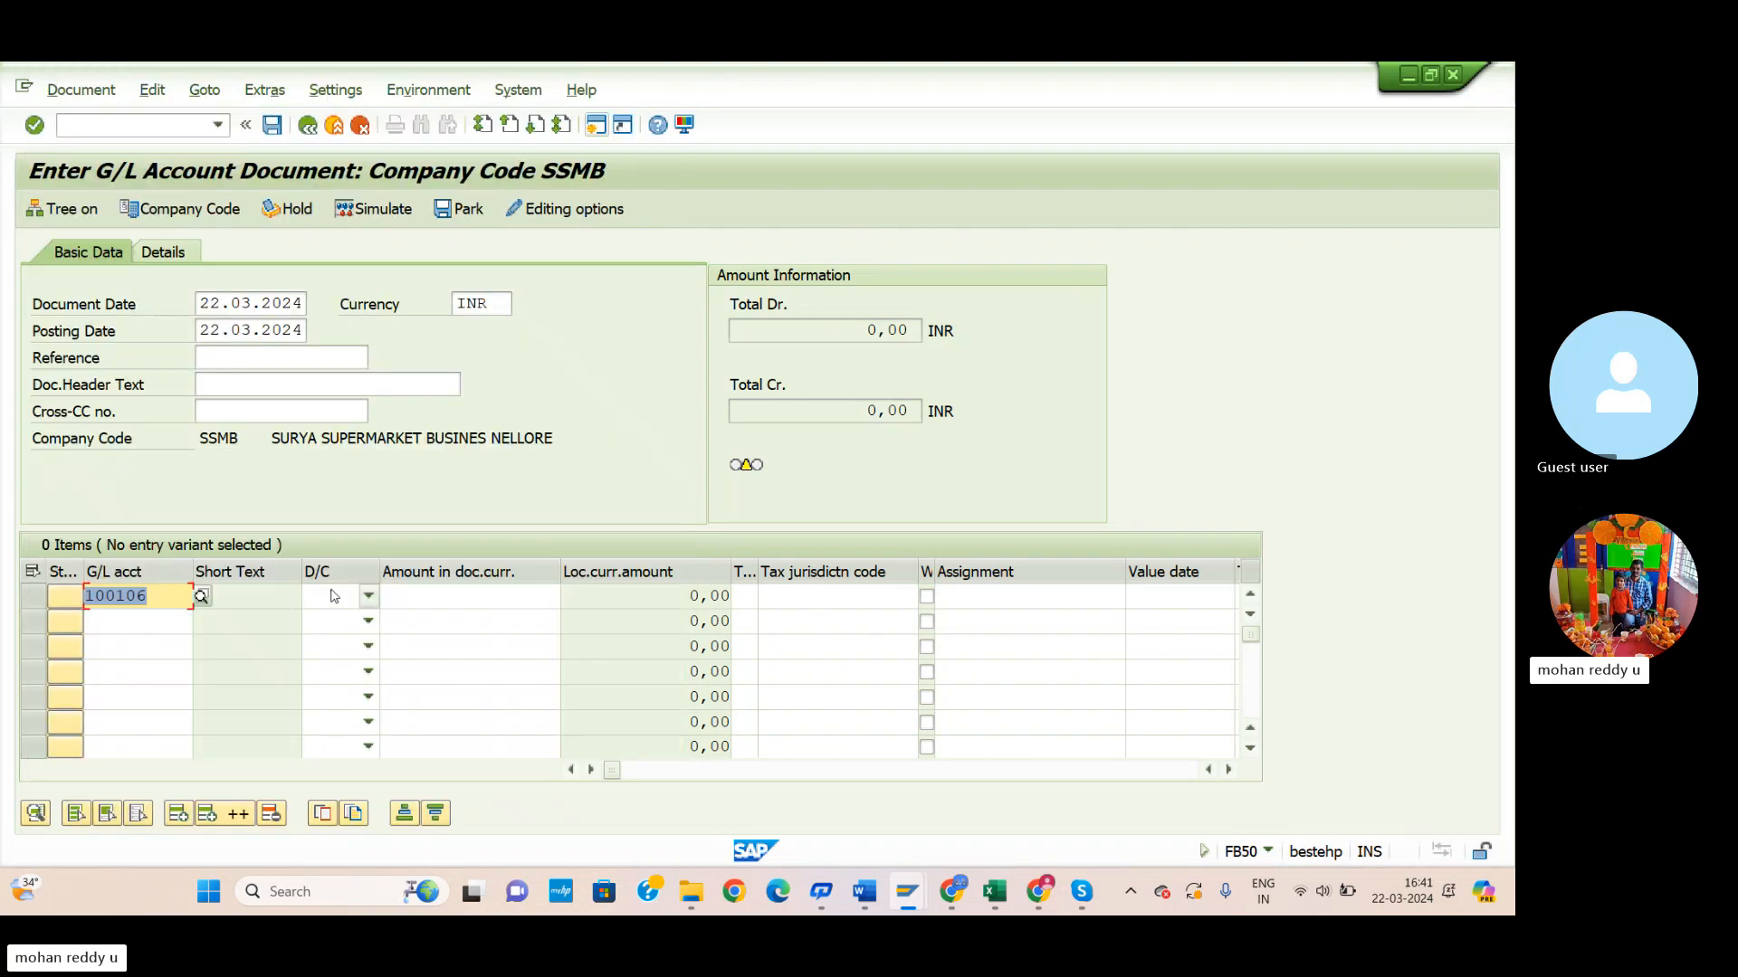
{"action": "left_click", "coordinate": [369, 596]}
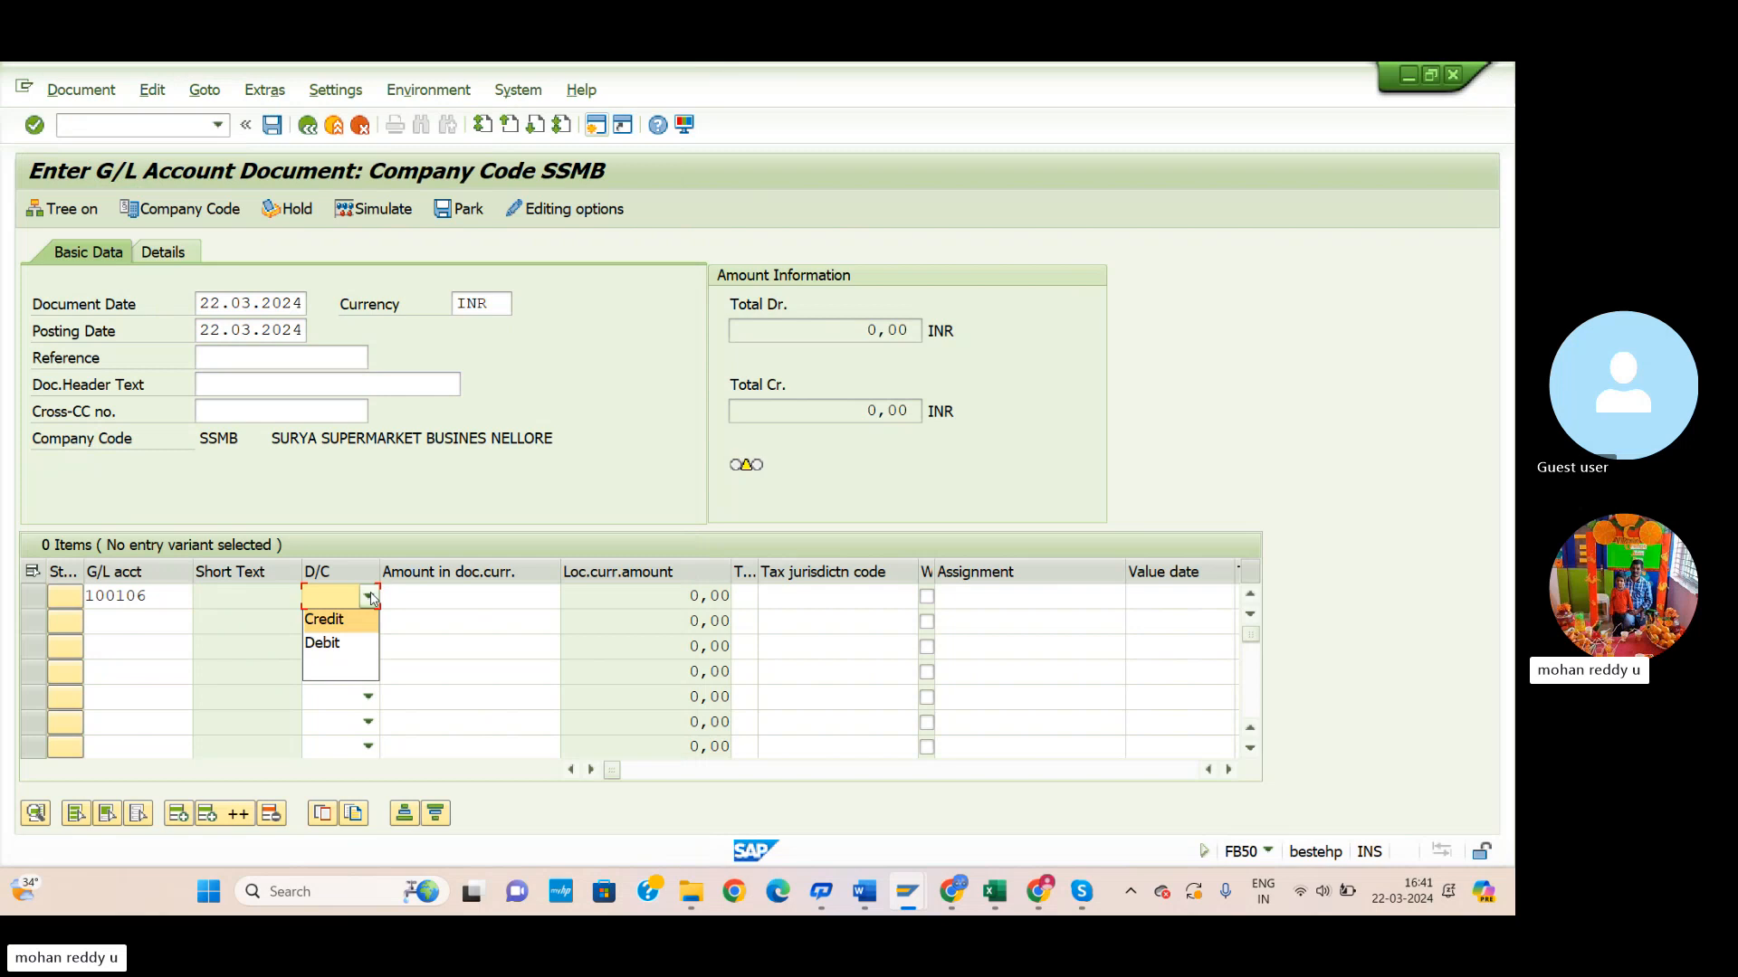
{"action": "left_click", "coordinate": [333, 644]}
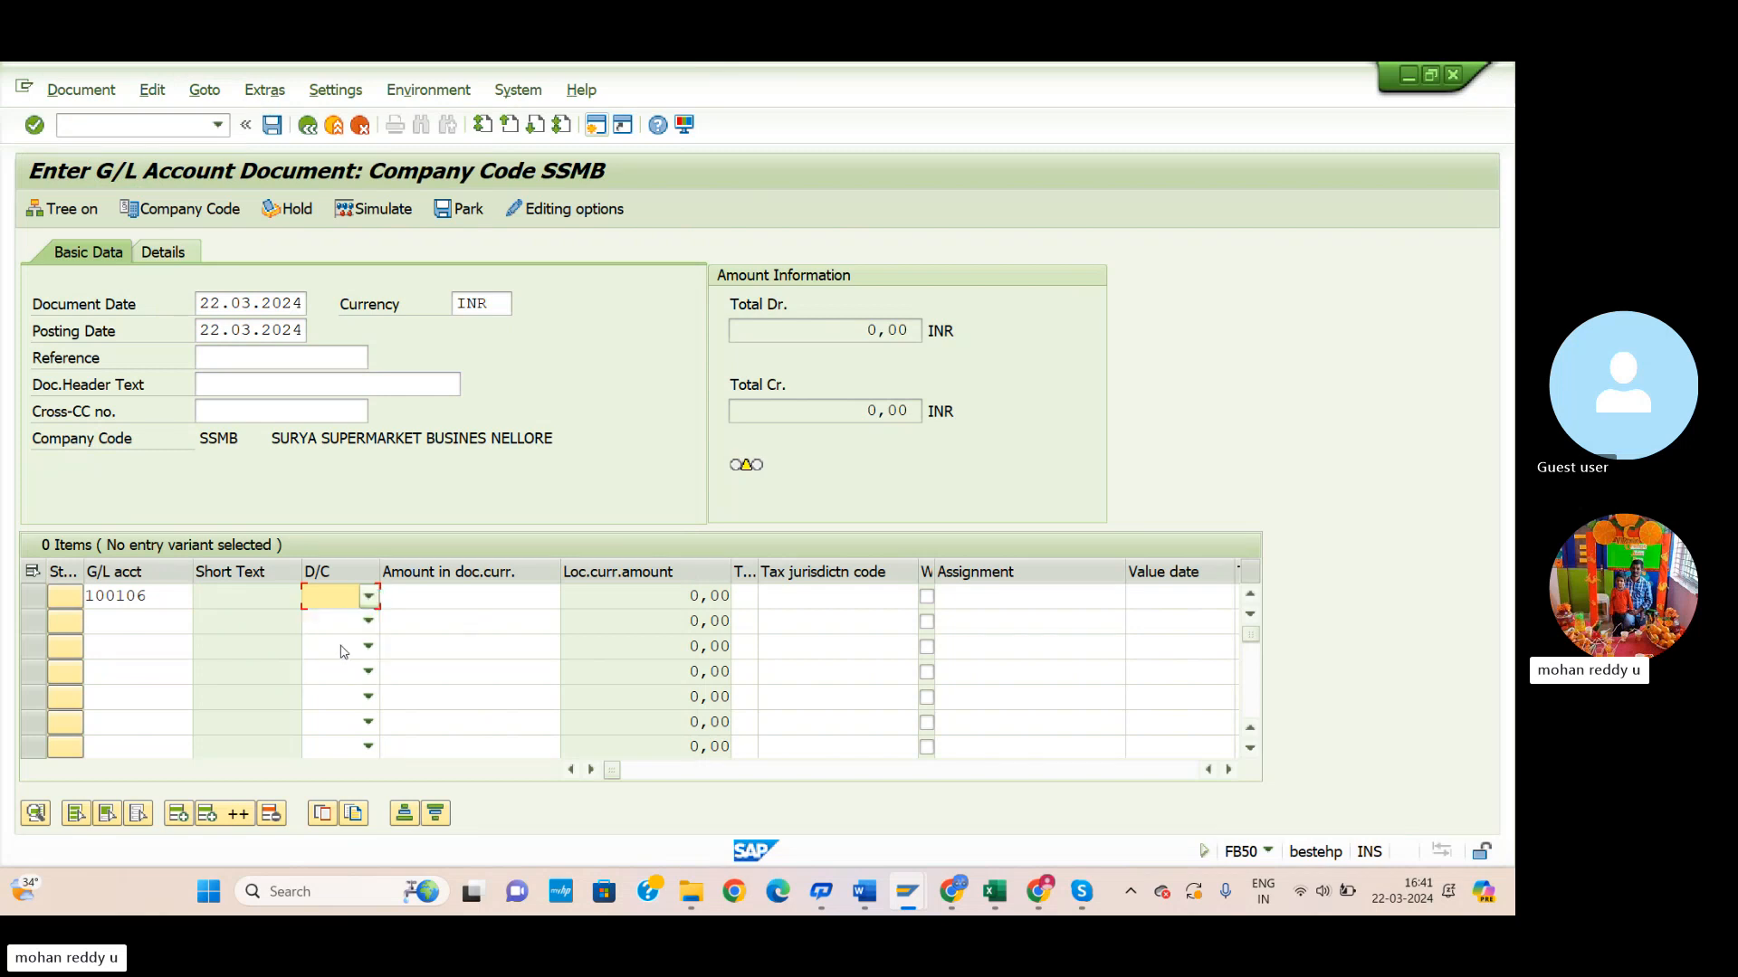
Check the electricity bill amount in the Word document and enter 25000 as the debit amount for account 100106.
{"action": "left_click", "coordinate": [466, 593]}
{"action": "type", "text": "2"}
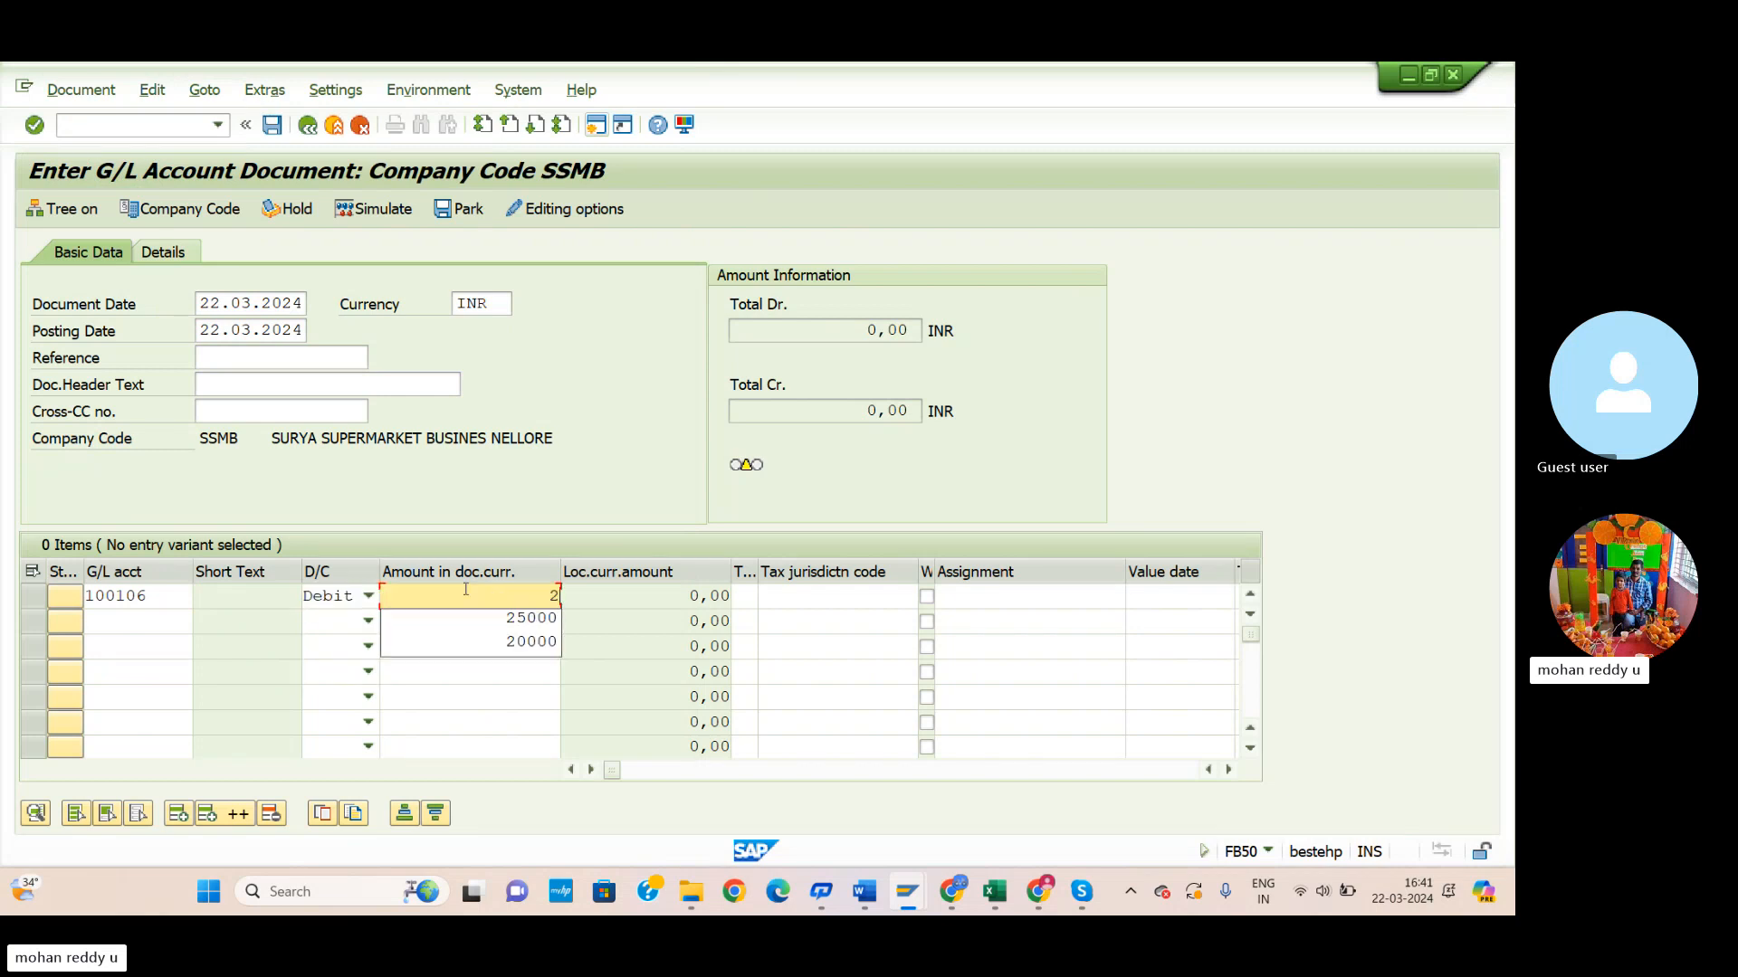
{"action": "key", "text": "alt+Tab"}
{"action": "key", "text": "alt+Tab"}
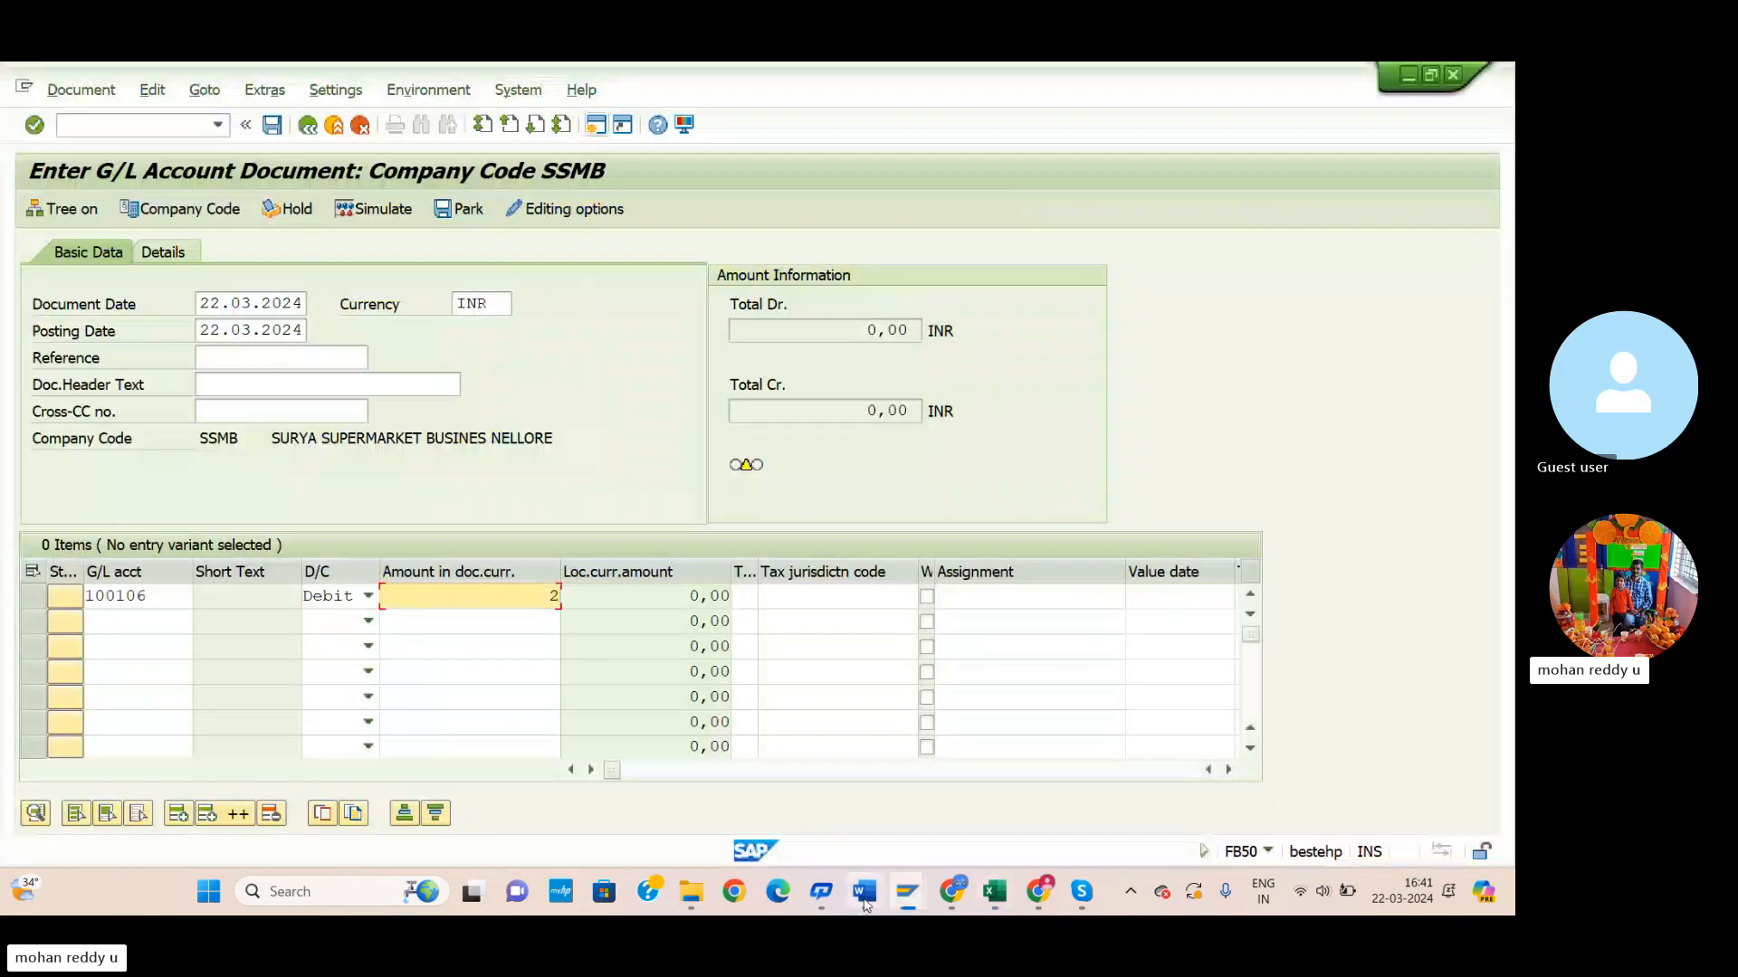
{"action": "mouse_move", "coordinate": [866, 891]}
{"action": "left_click", "coordinate": [910, 843]}
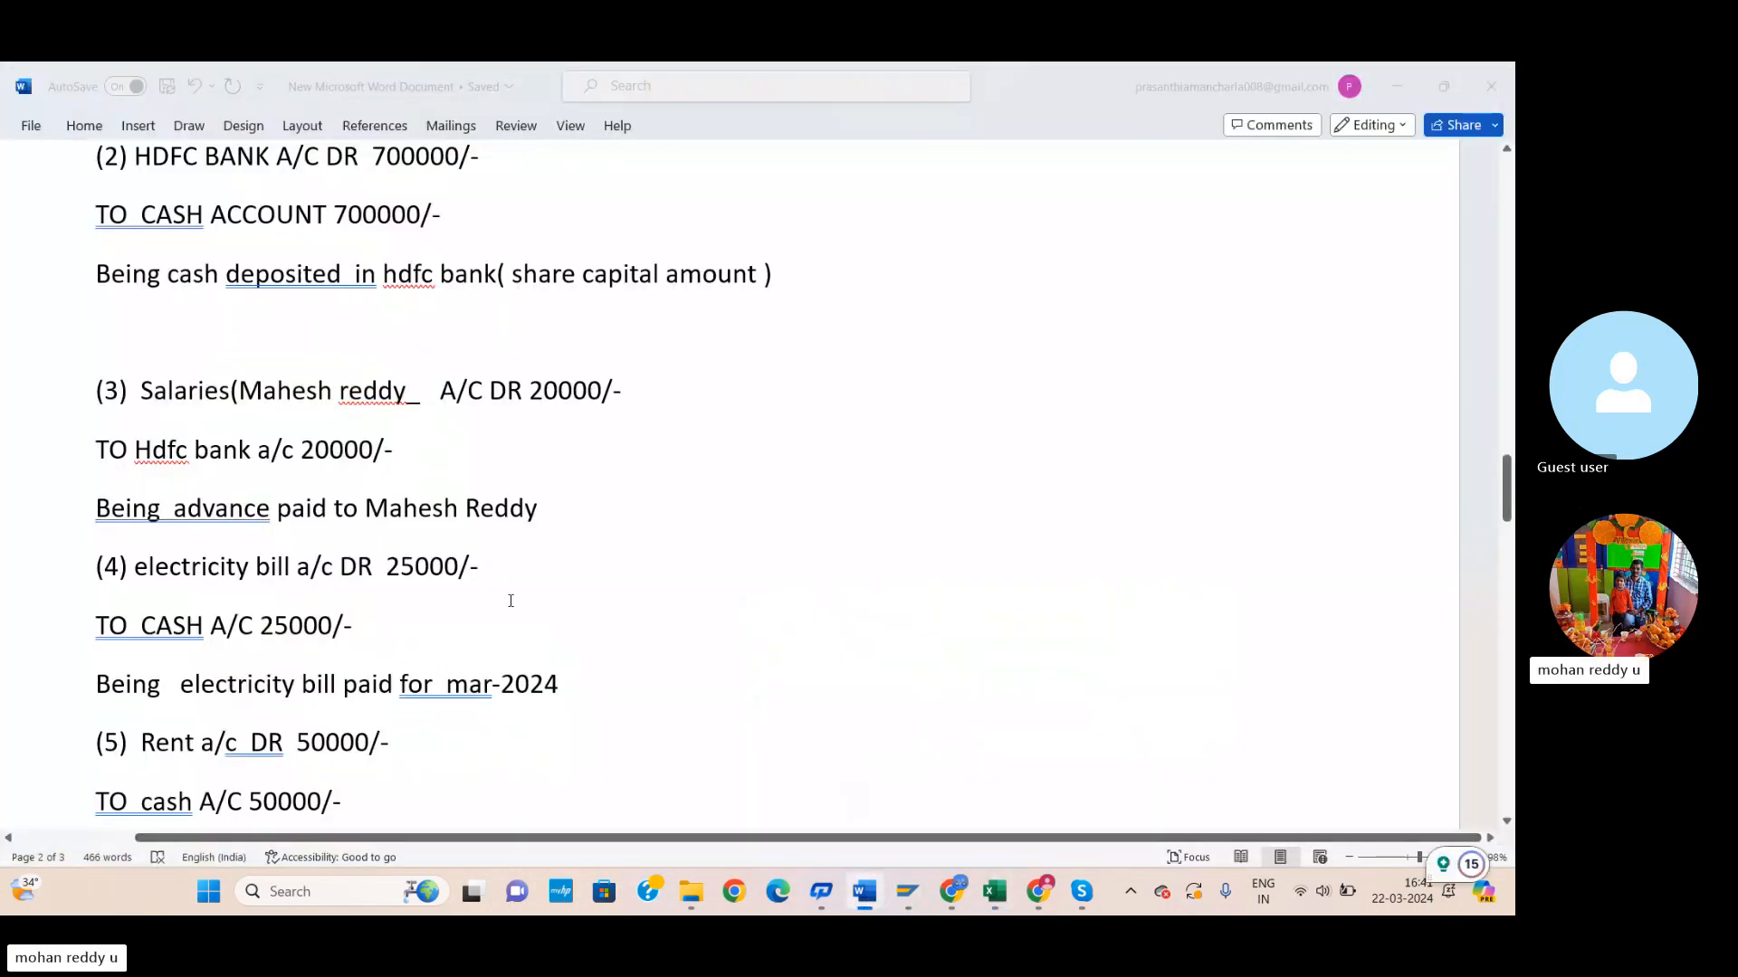
{"action": "key", "text": "alt+Tab"}
{"action": "type", "text": "5000"}
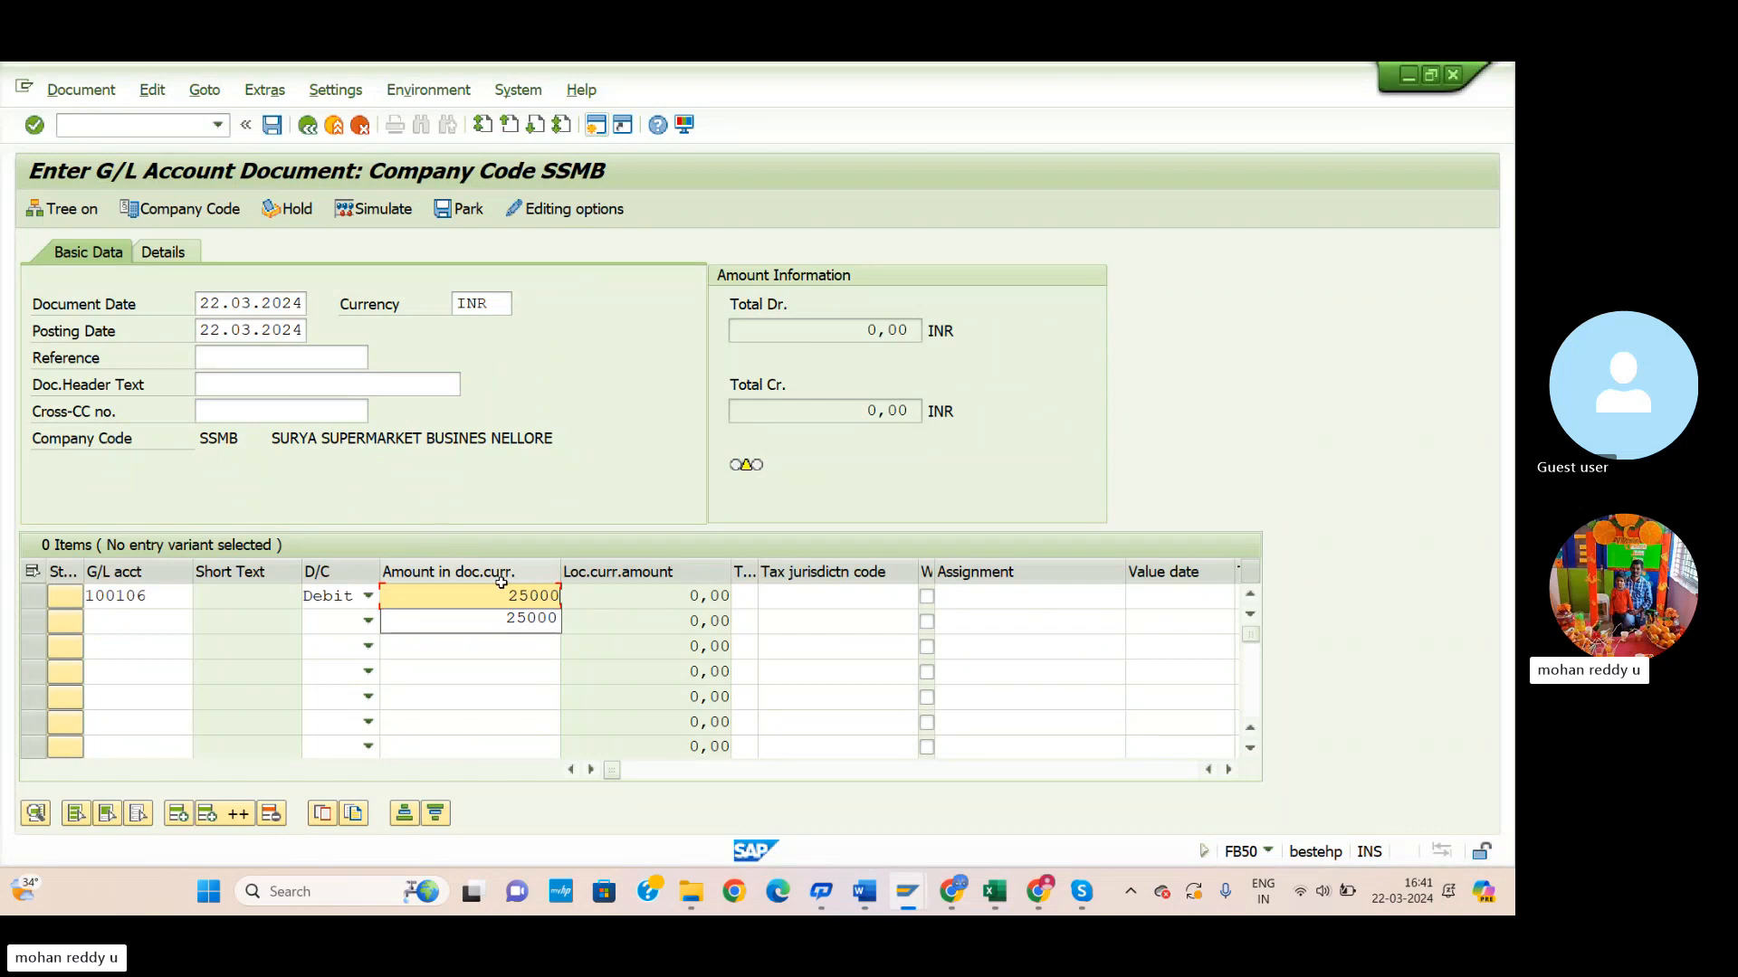
{"action": "key", "text": "Return"}
{"action": "key", "text": "Return"}
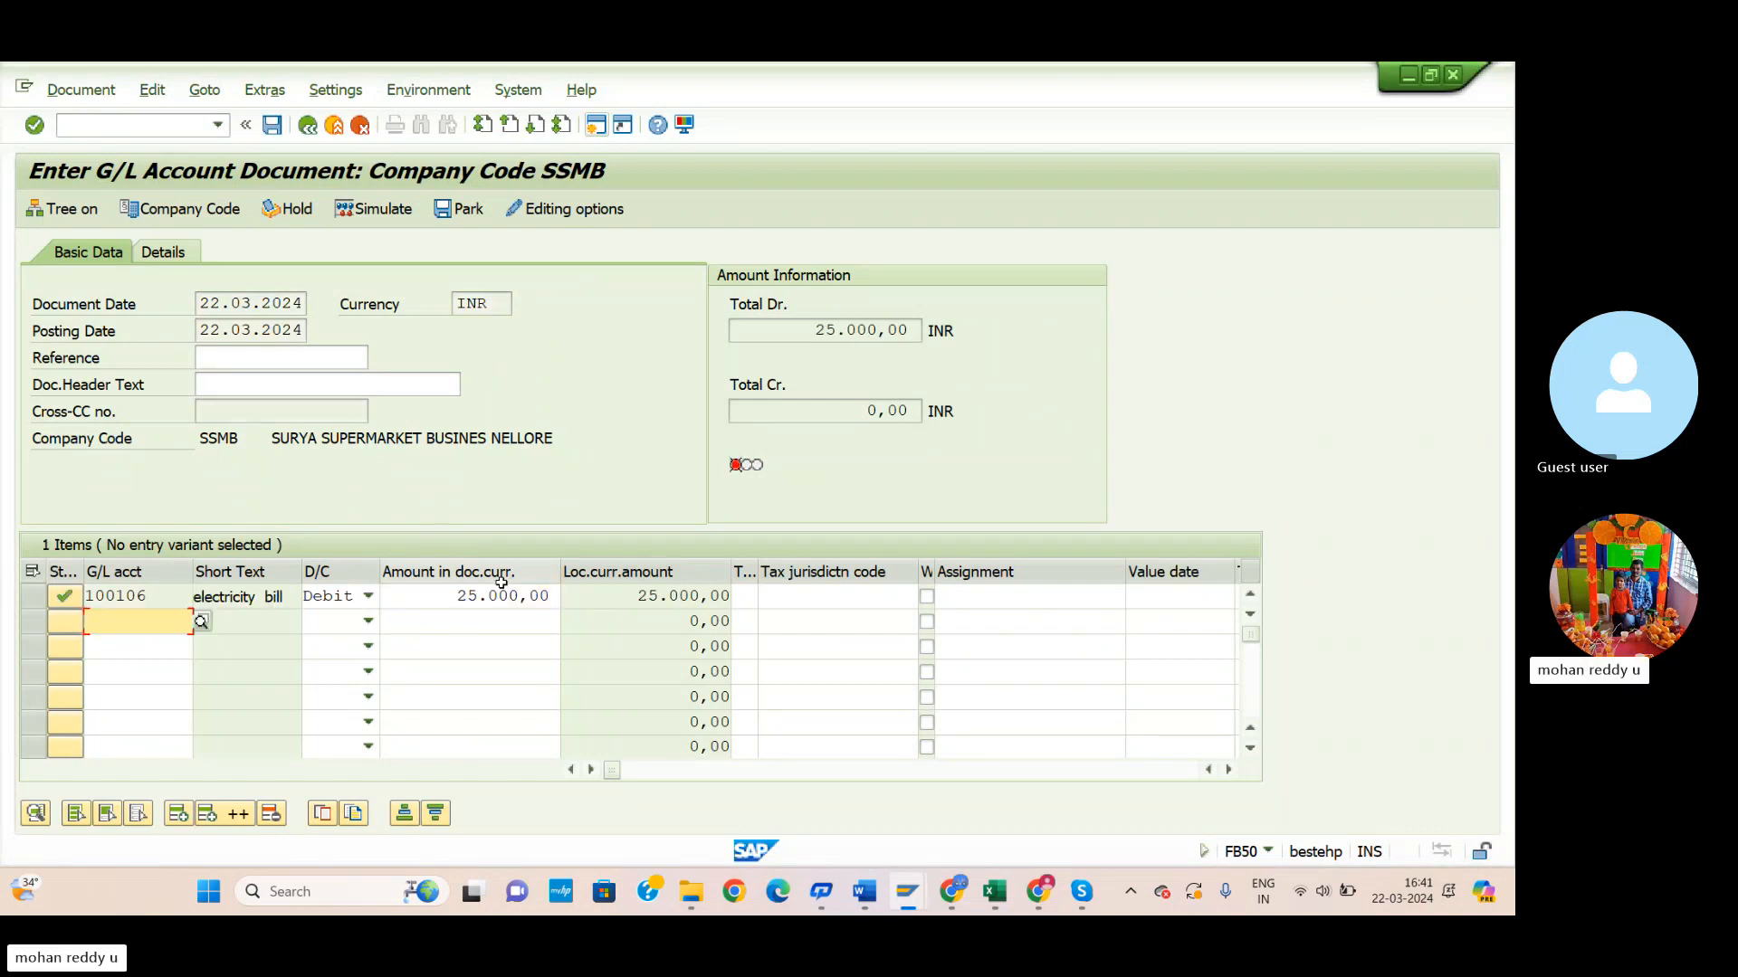
Look up cash account 100705 in the company code SSMB account list and enter it as the second line item.
{"action": "left_click", "coordinate": [201, 621]}
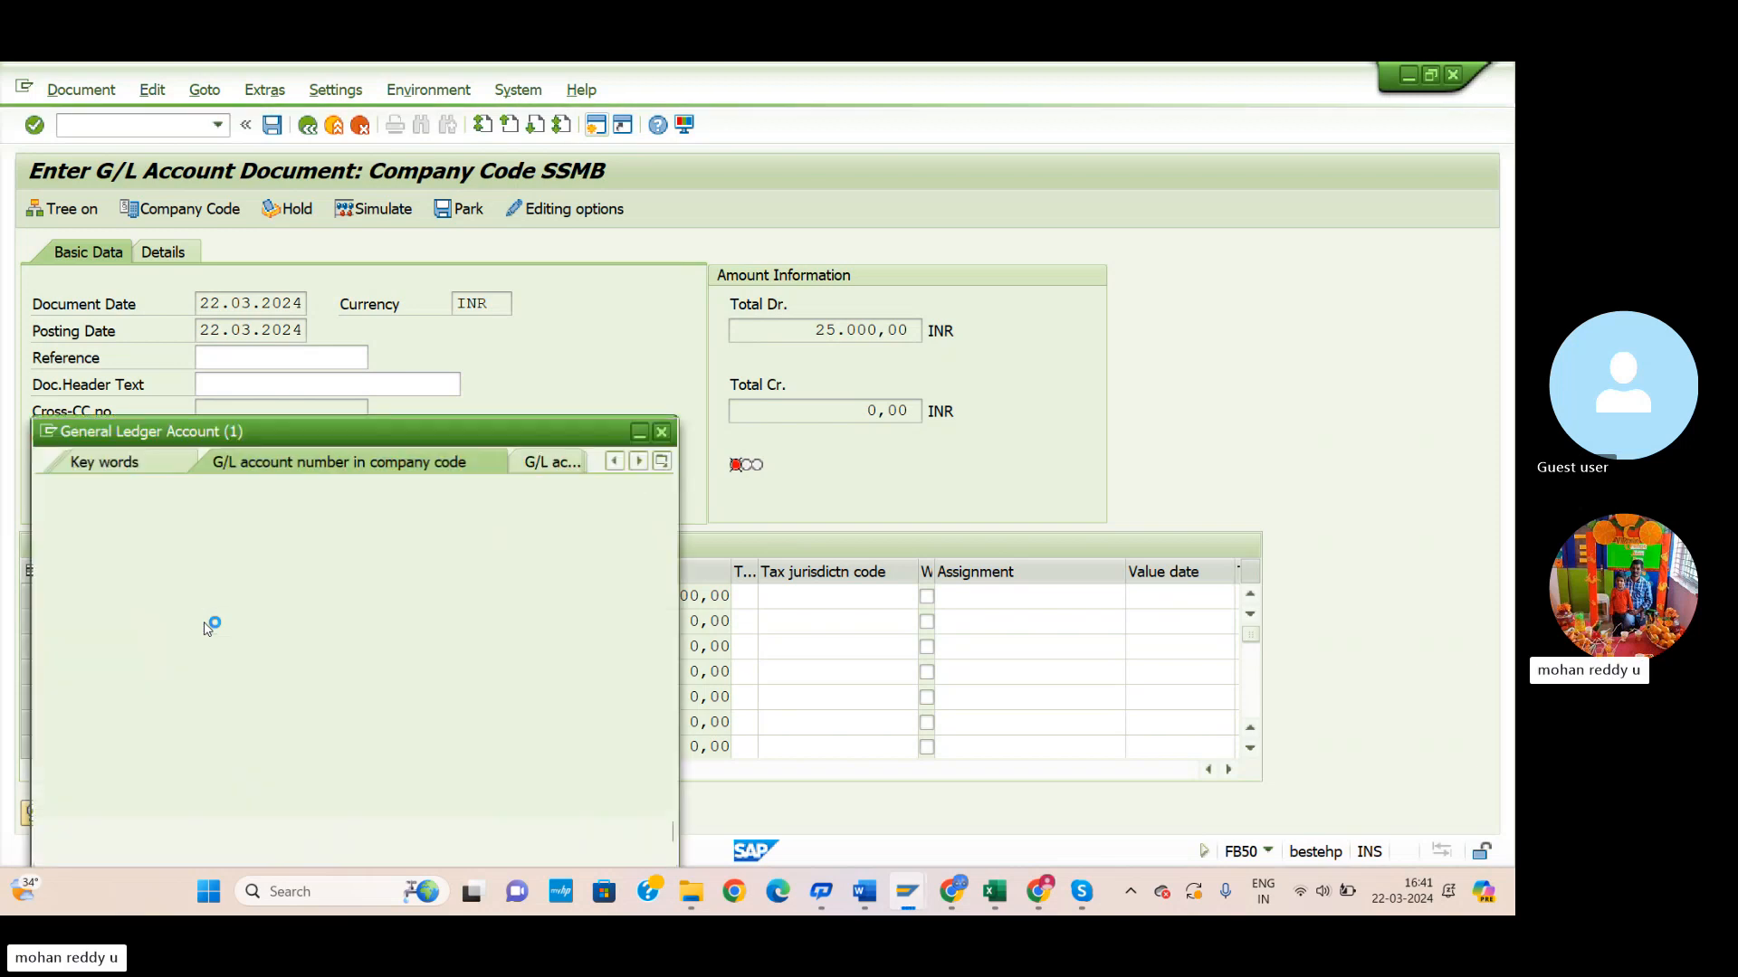
{"action": "left_click", "coordinate": [603, 832]}
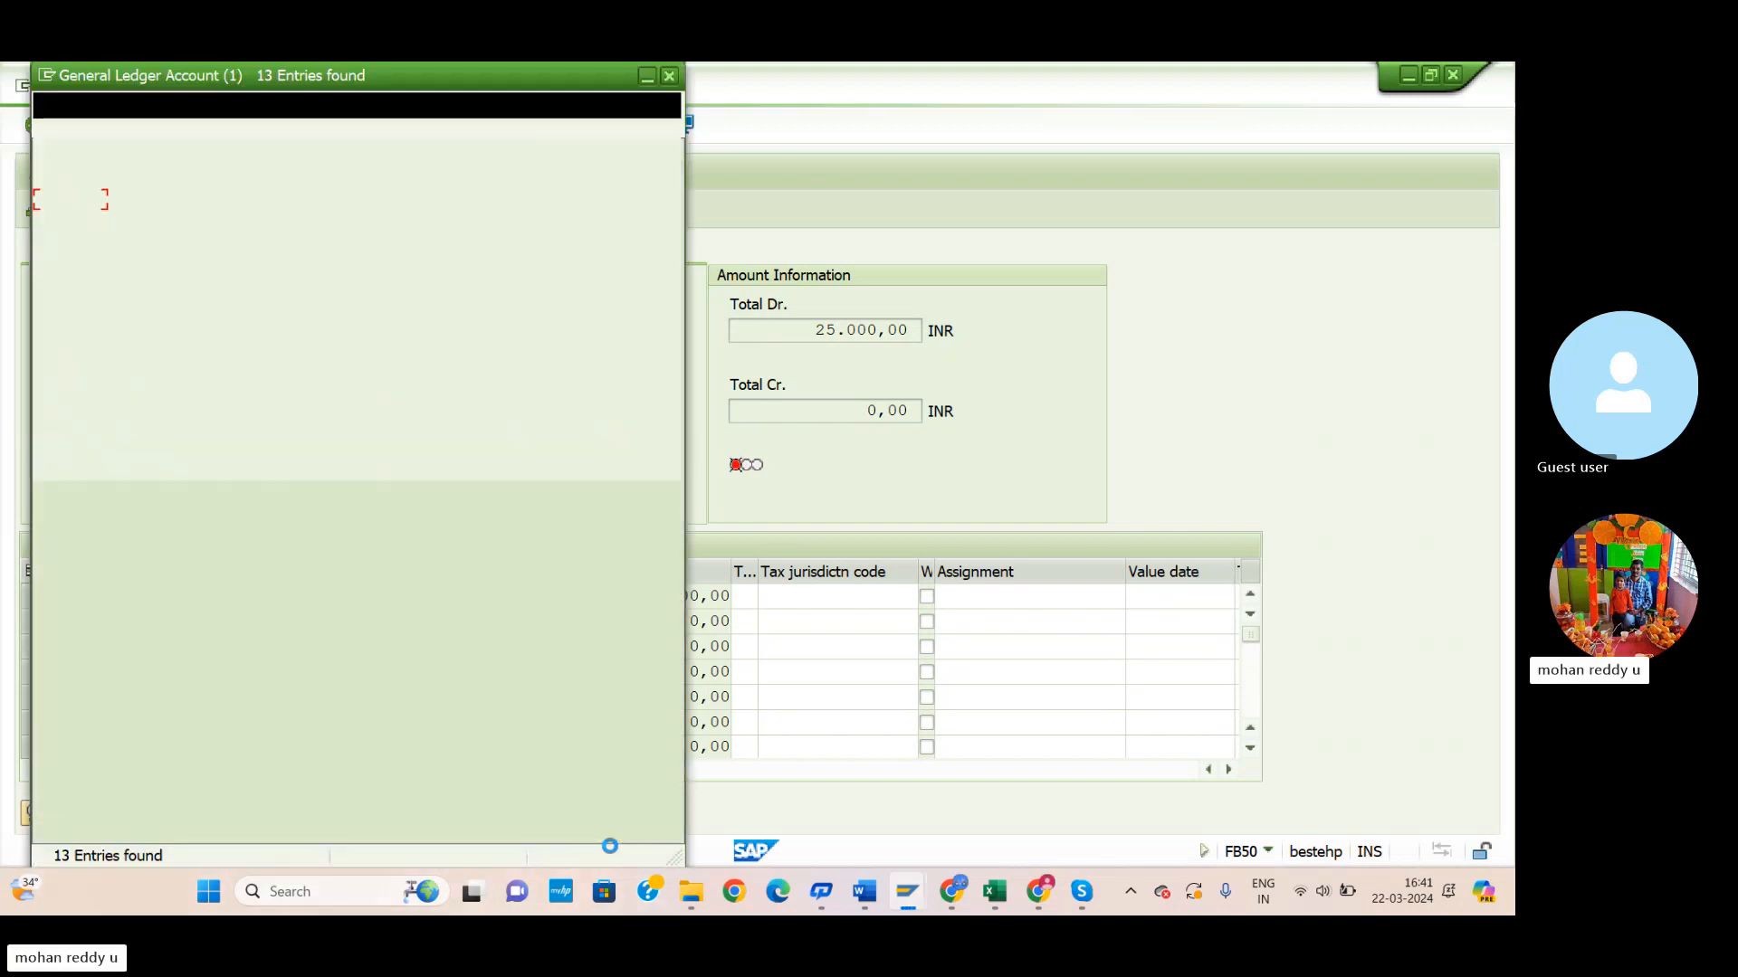
{"action": "left_click", "coordinate": [181, 439]}
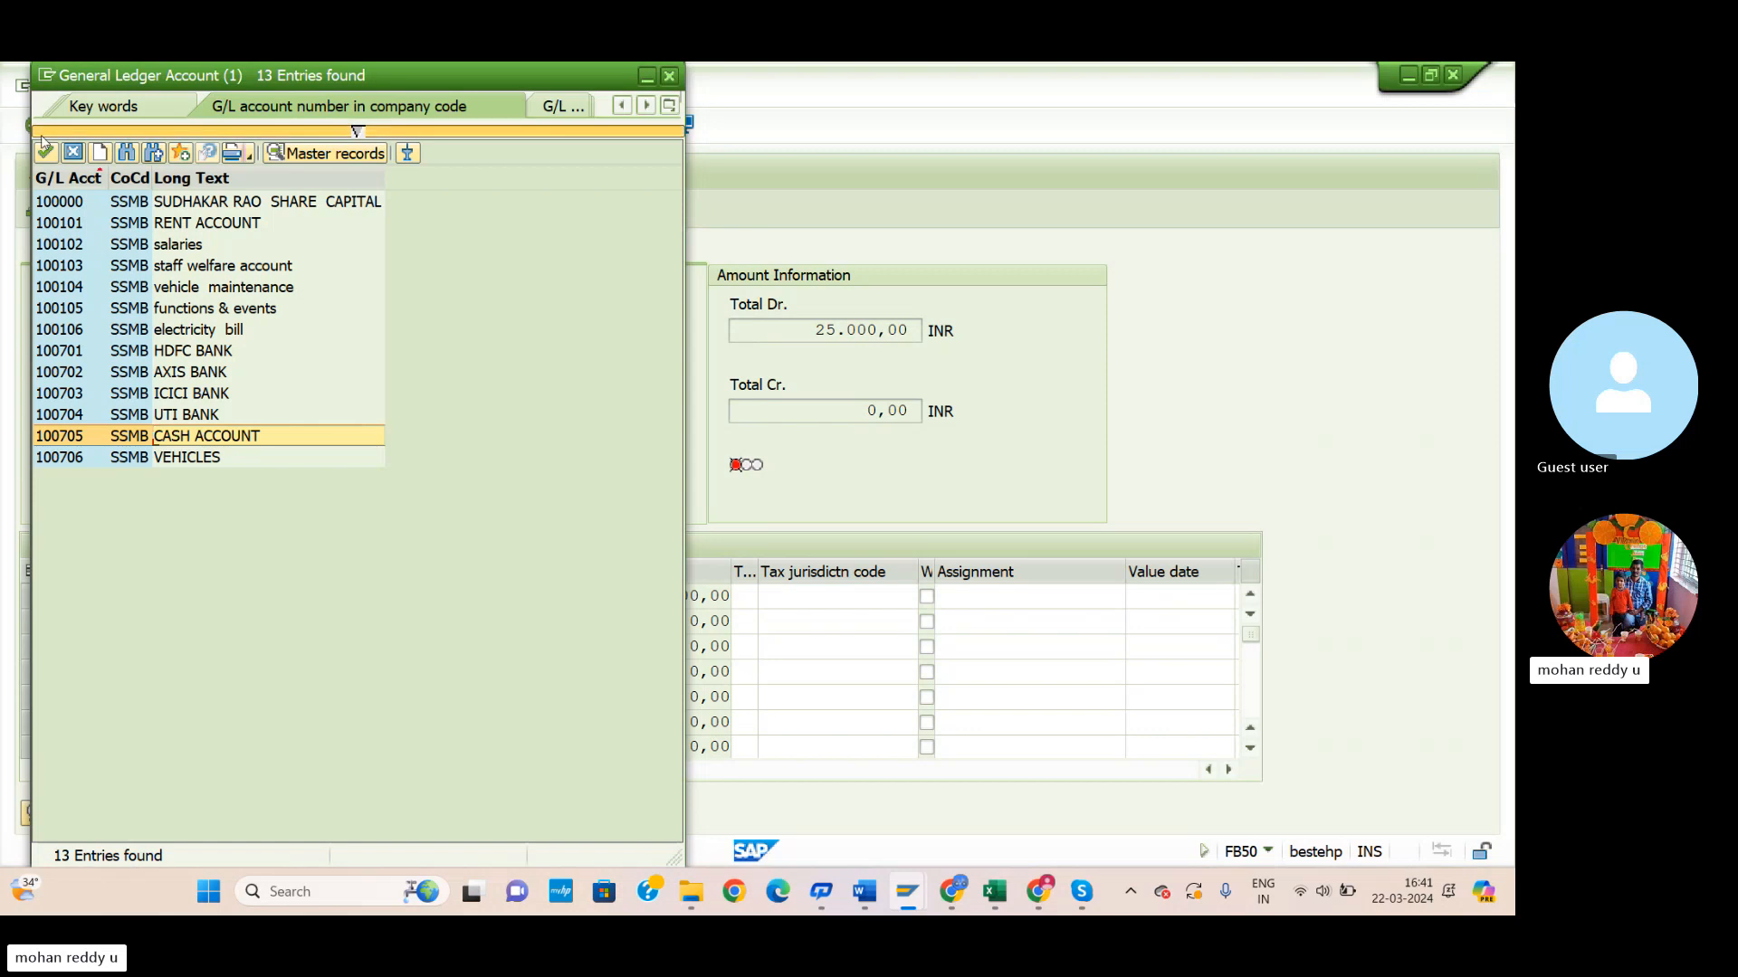
{"action": "left_click", "coordinate": [357, 130]}
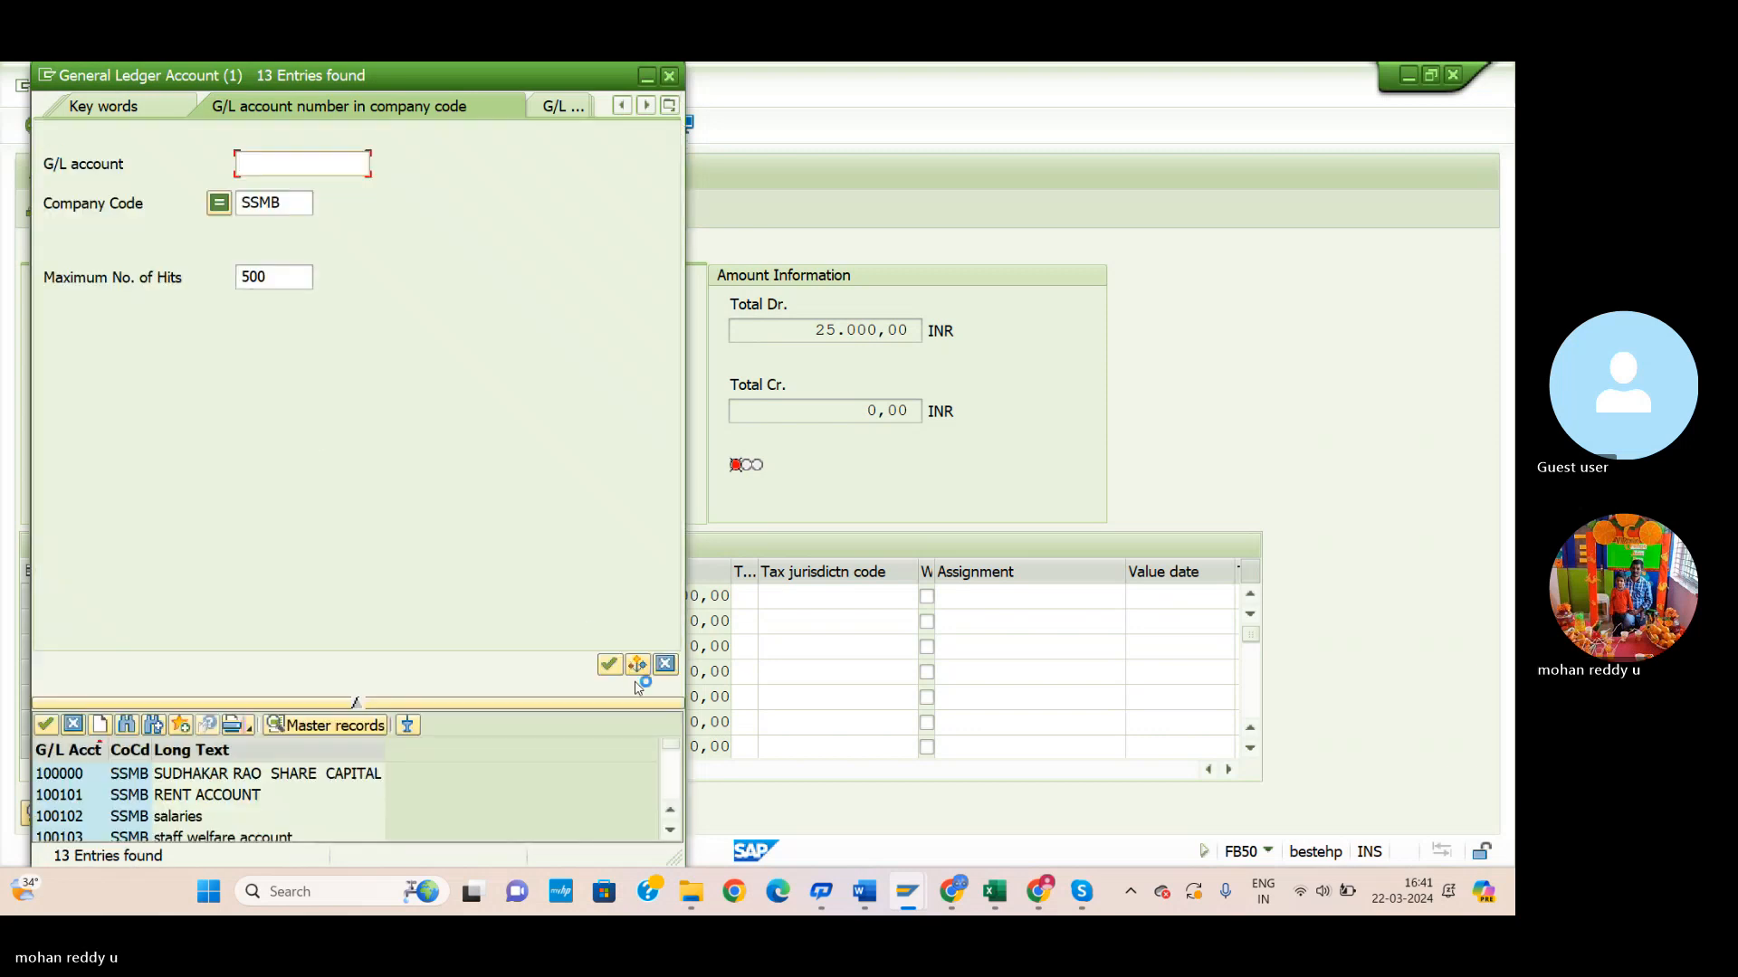
{"action": "left_click", "coordinate": [613, 703]}
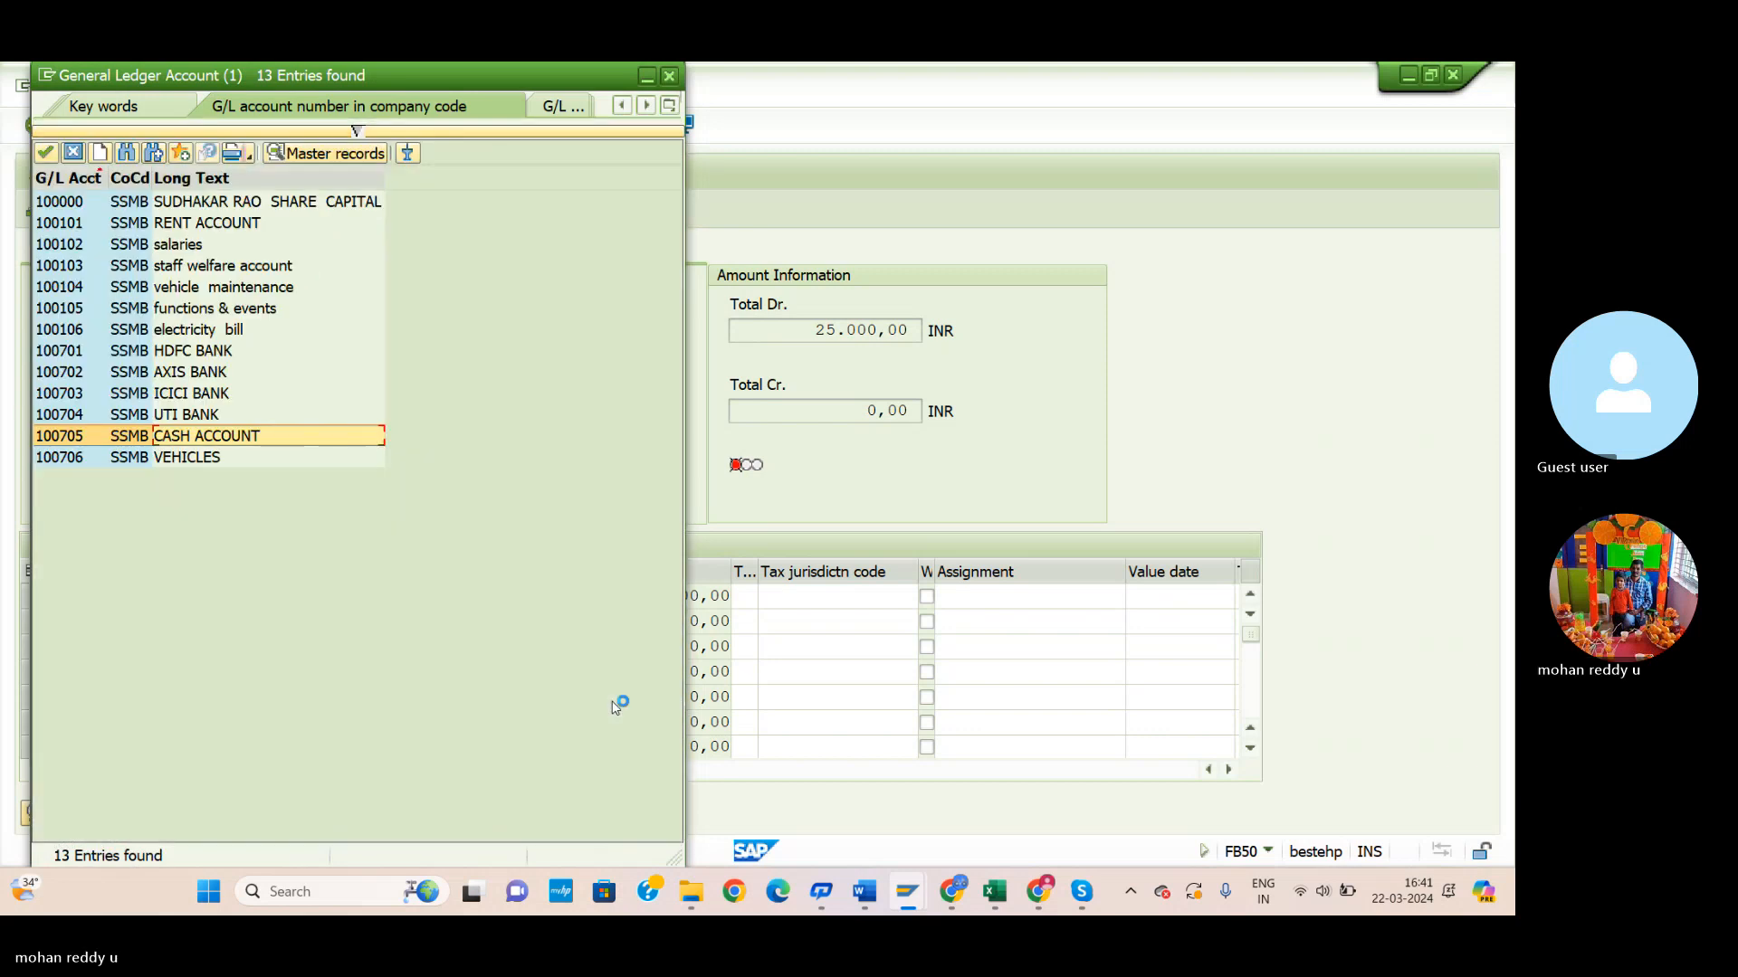
{"action": "left_click", "coordinate": [45, 153]}
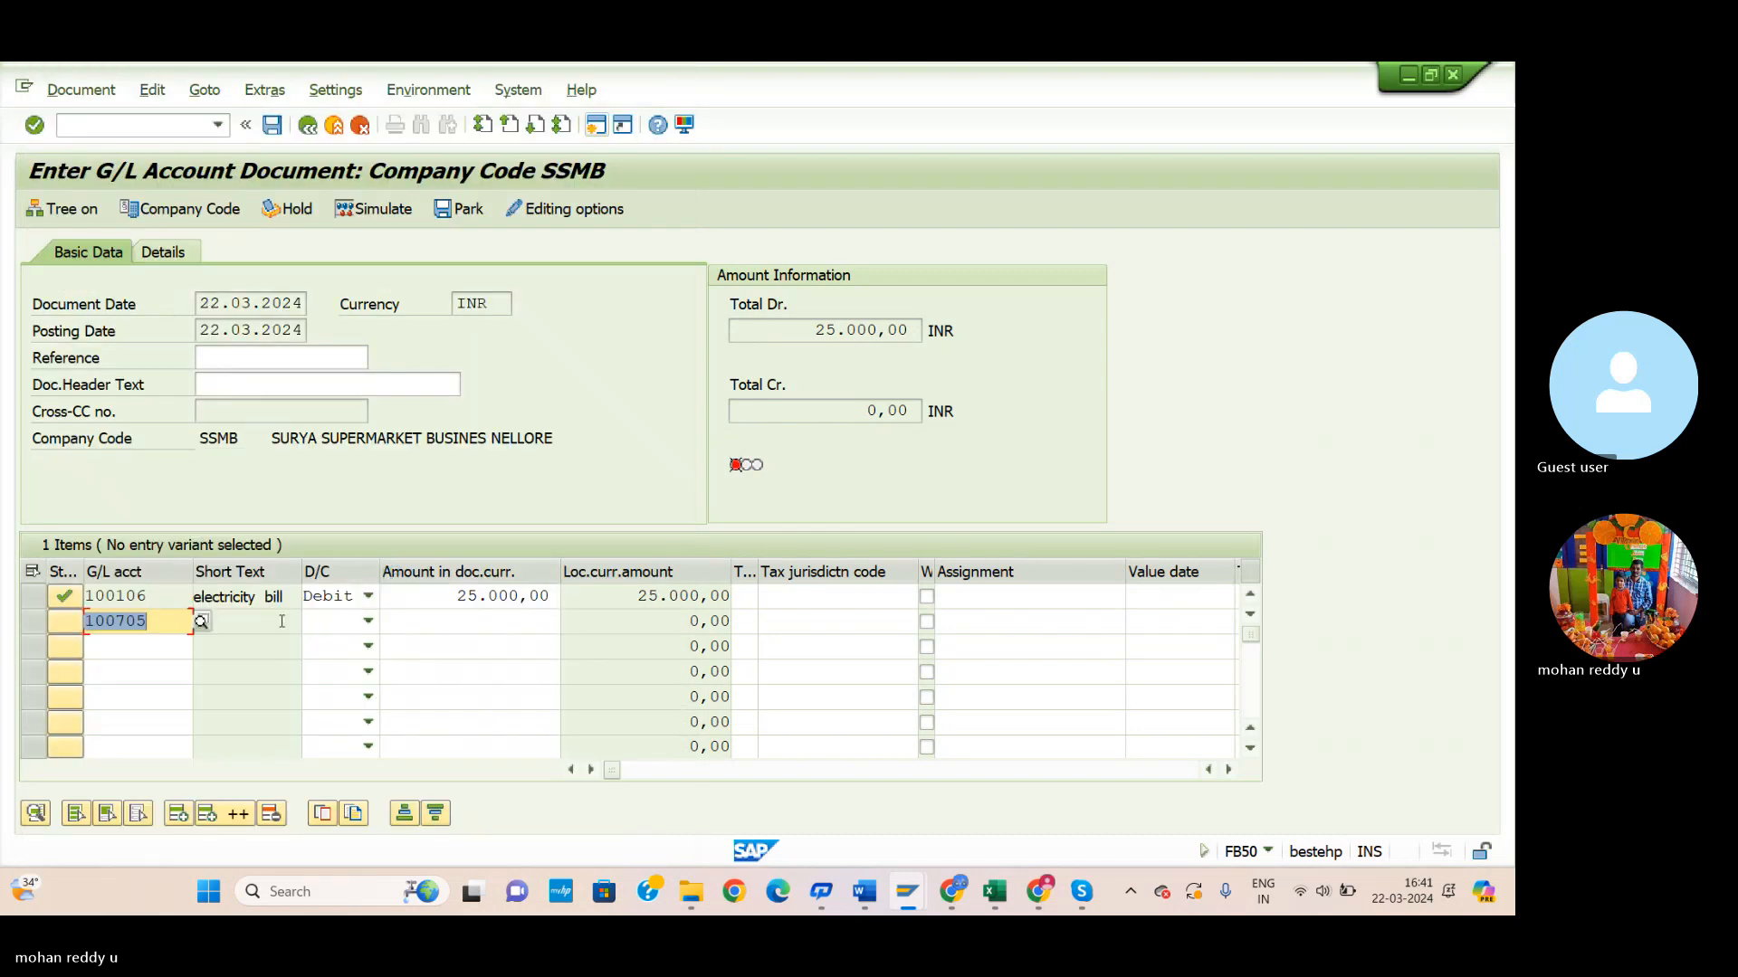
Mark the cash account 100705 line as Credit and enter an amount of 25000.
{"action": "left_click", "coordinate": [327, 622]}
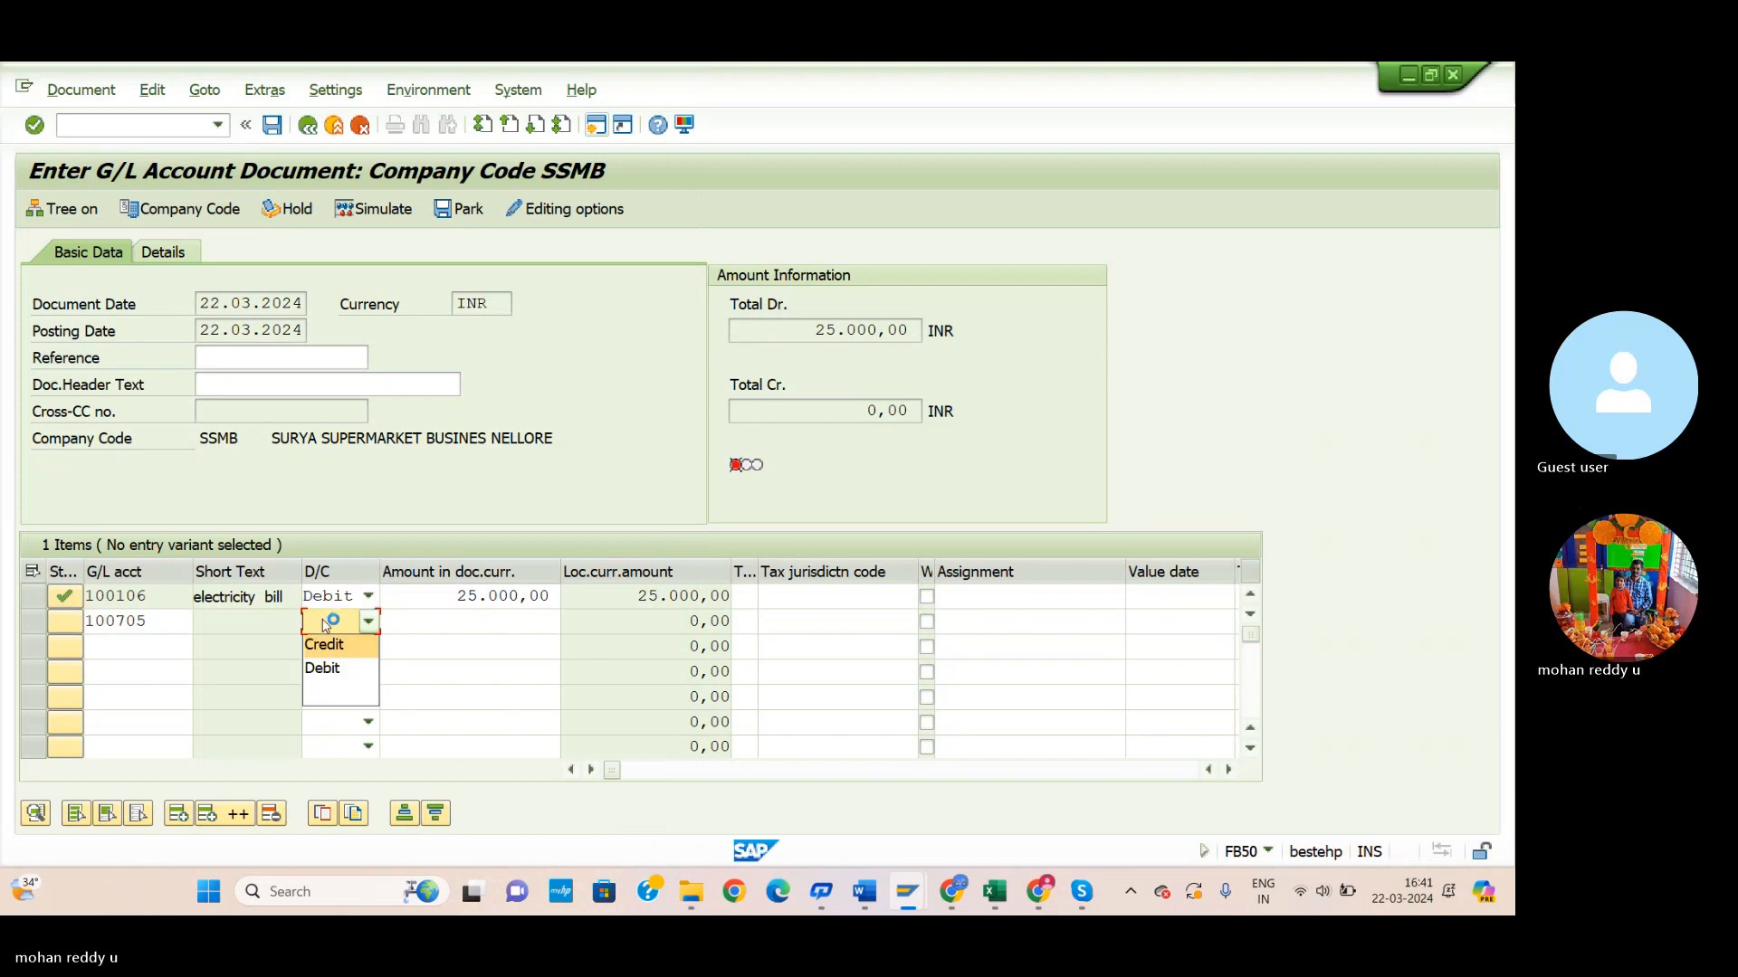
{"action": "left_click", "coordinate": [267, 624]}
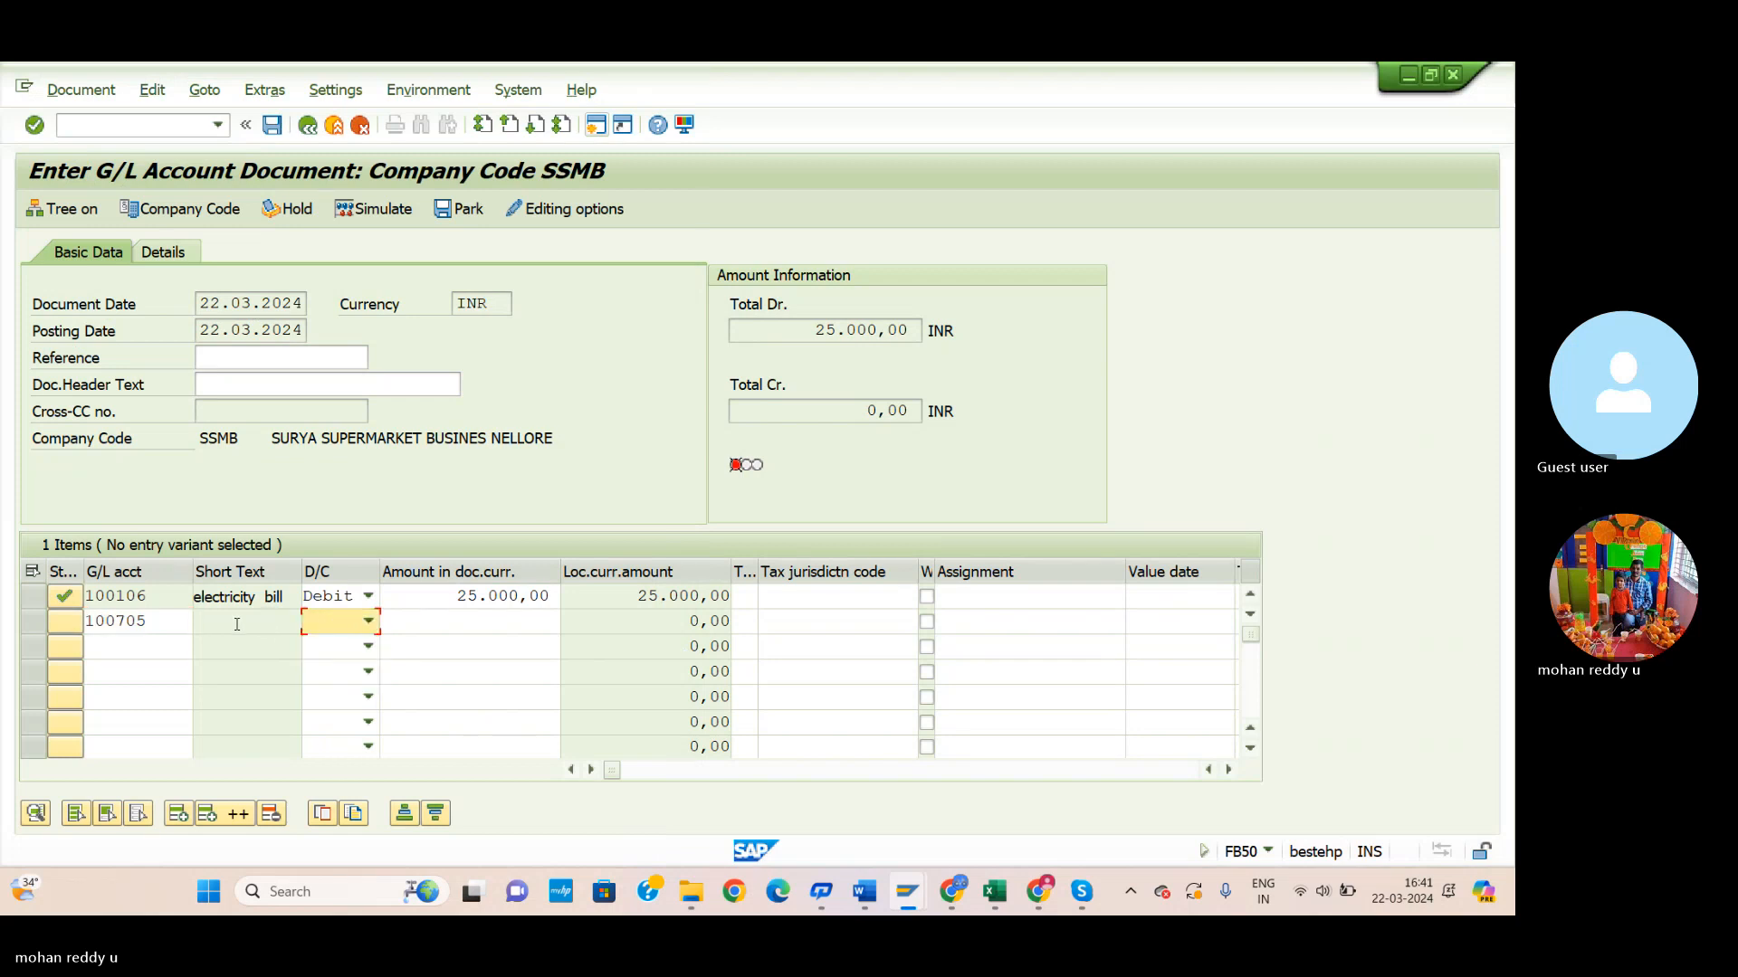
{"action": "left_click", "coordinate": [175, 625]}
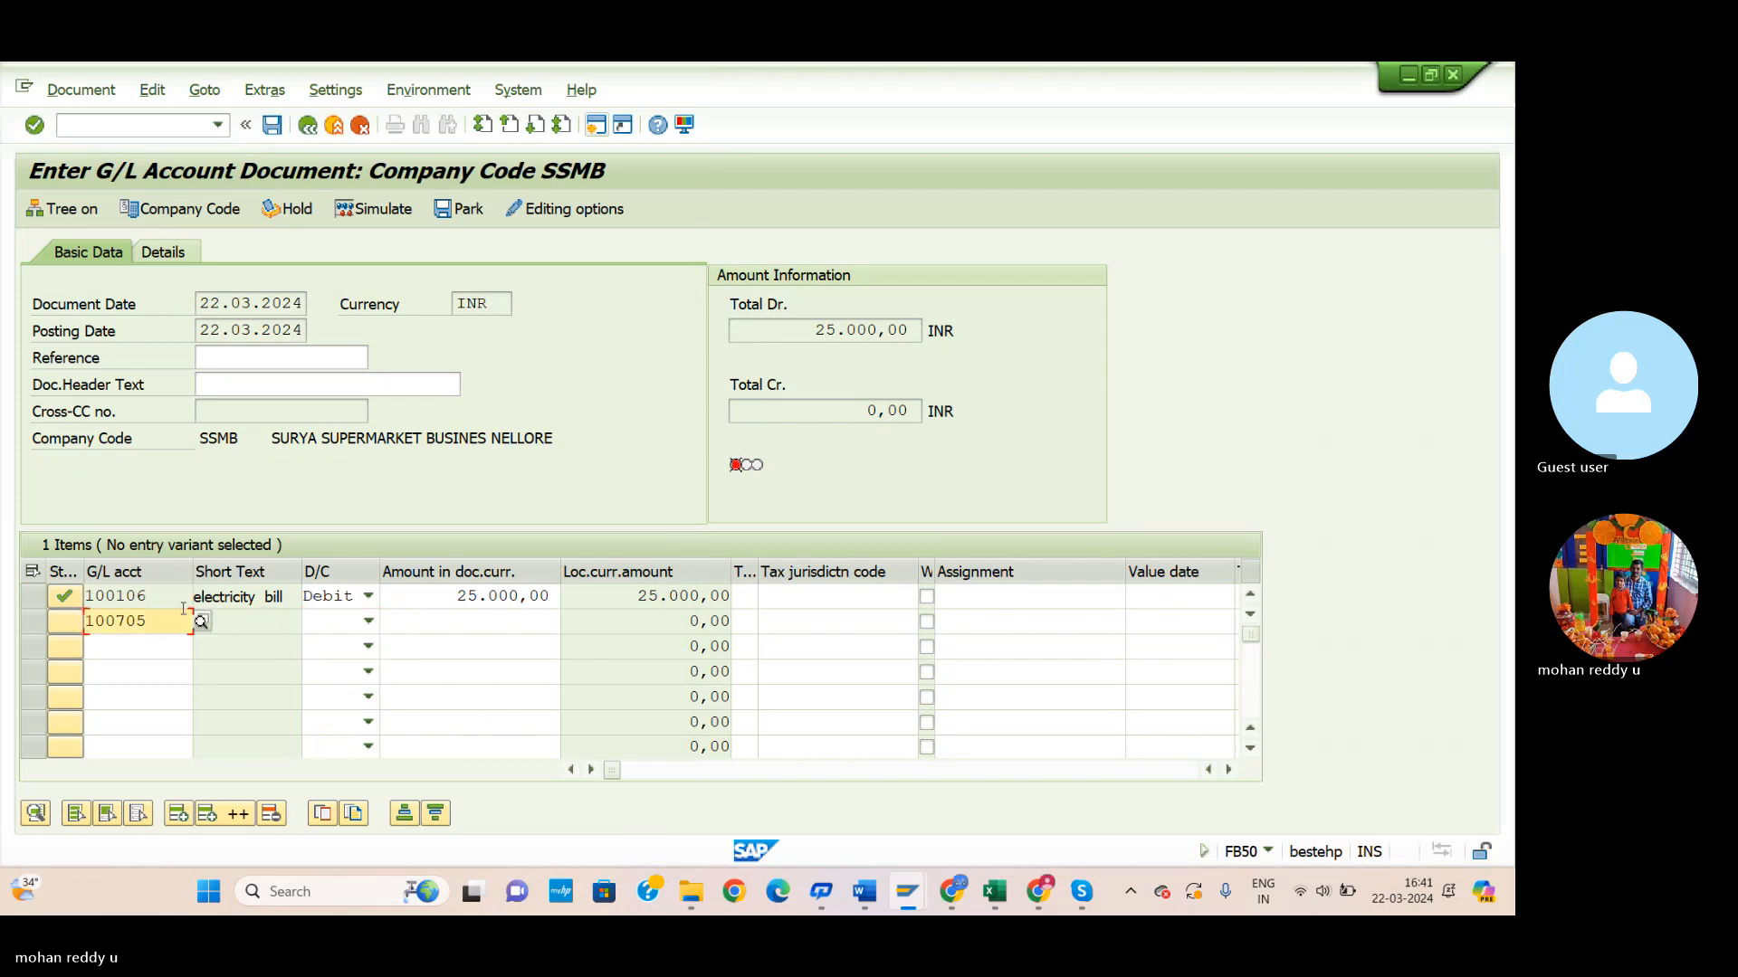
{"action": "left_click", "coordinate": [368, 622]}
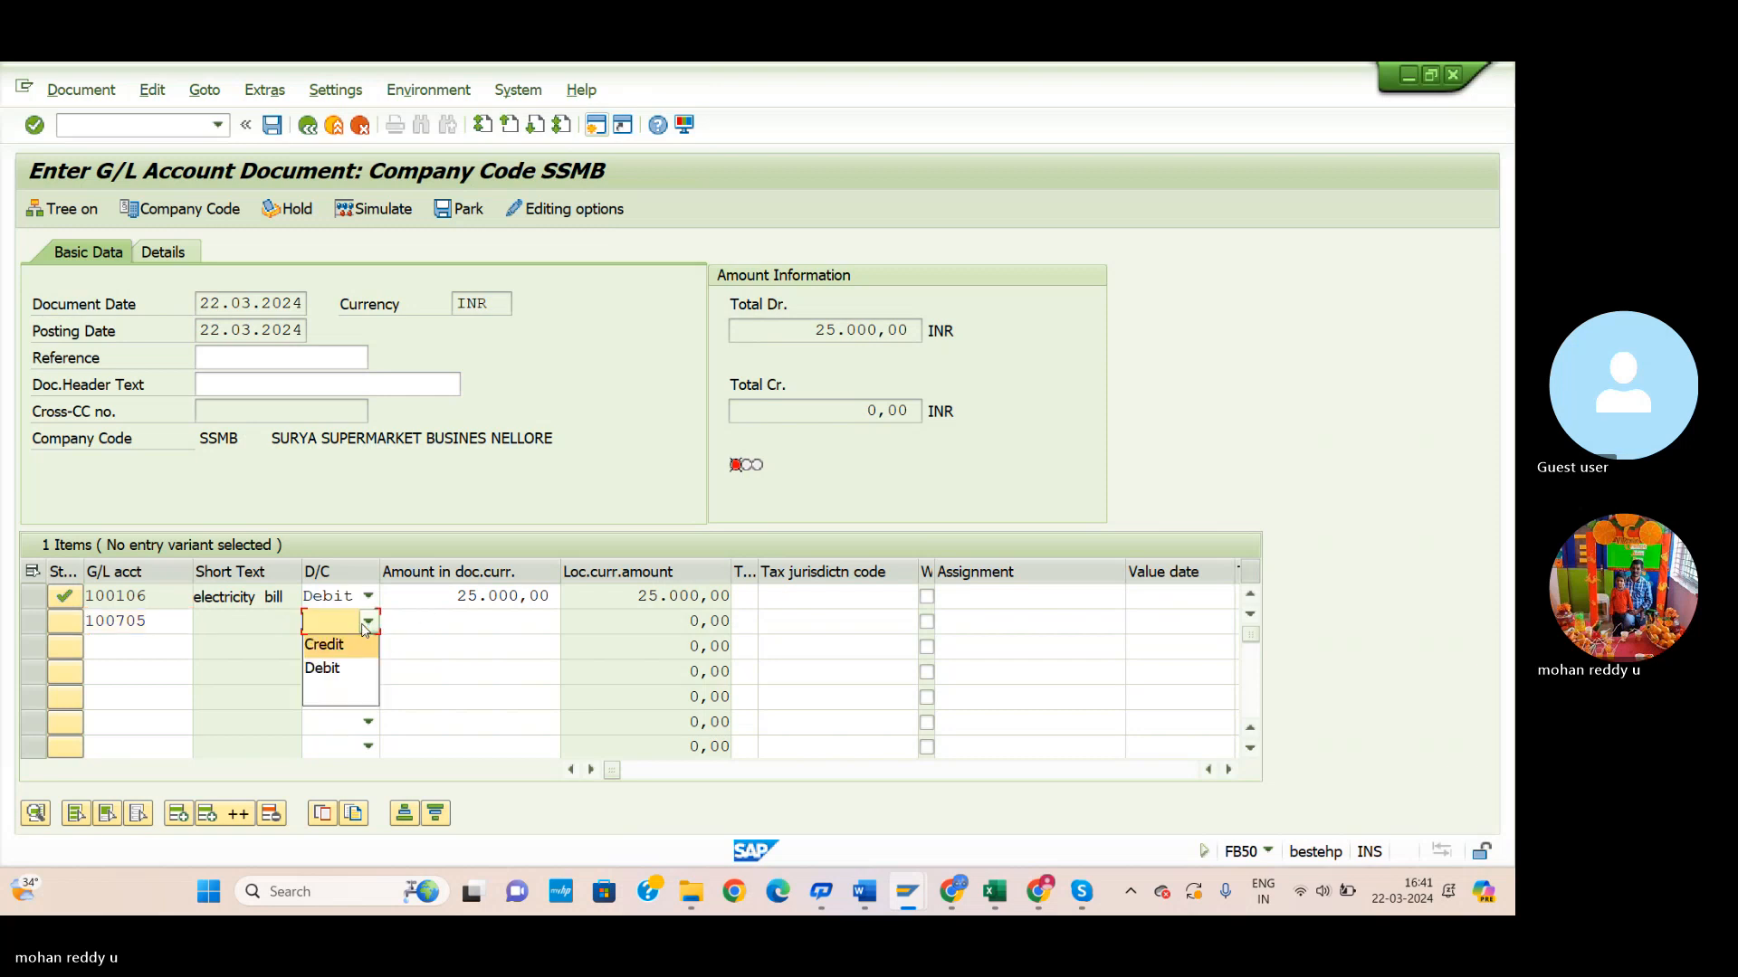
{"action": "left_click", "coordinate": [343, 659]}
{"action": "key", "text": "c"}
{"action": "left_click", "coordinate": [491, 622]}
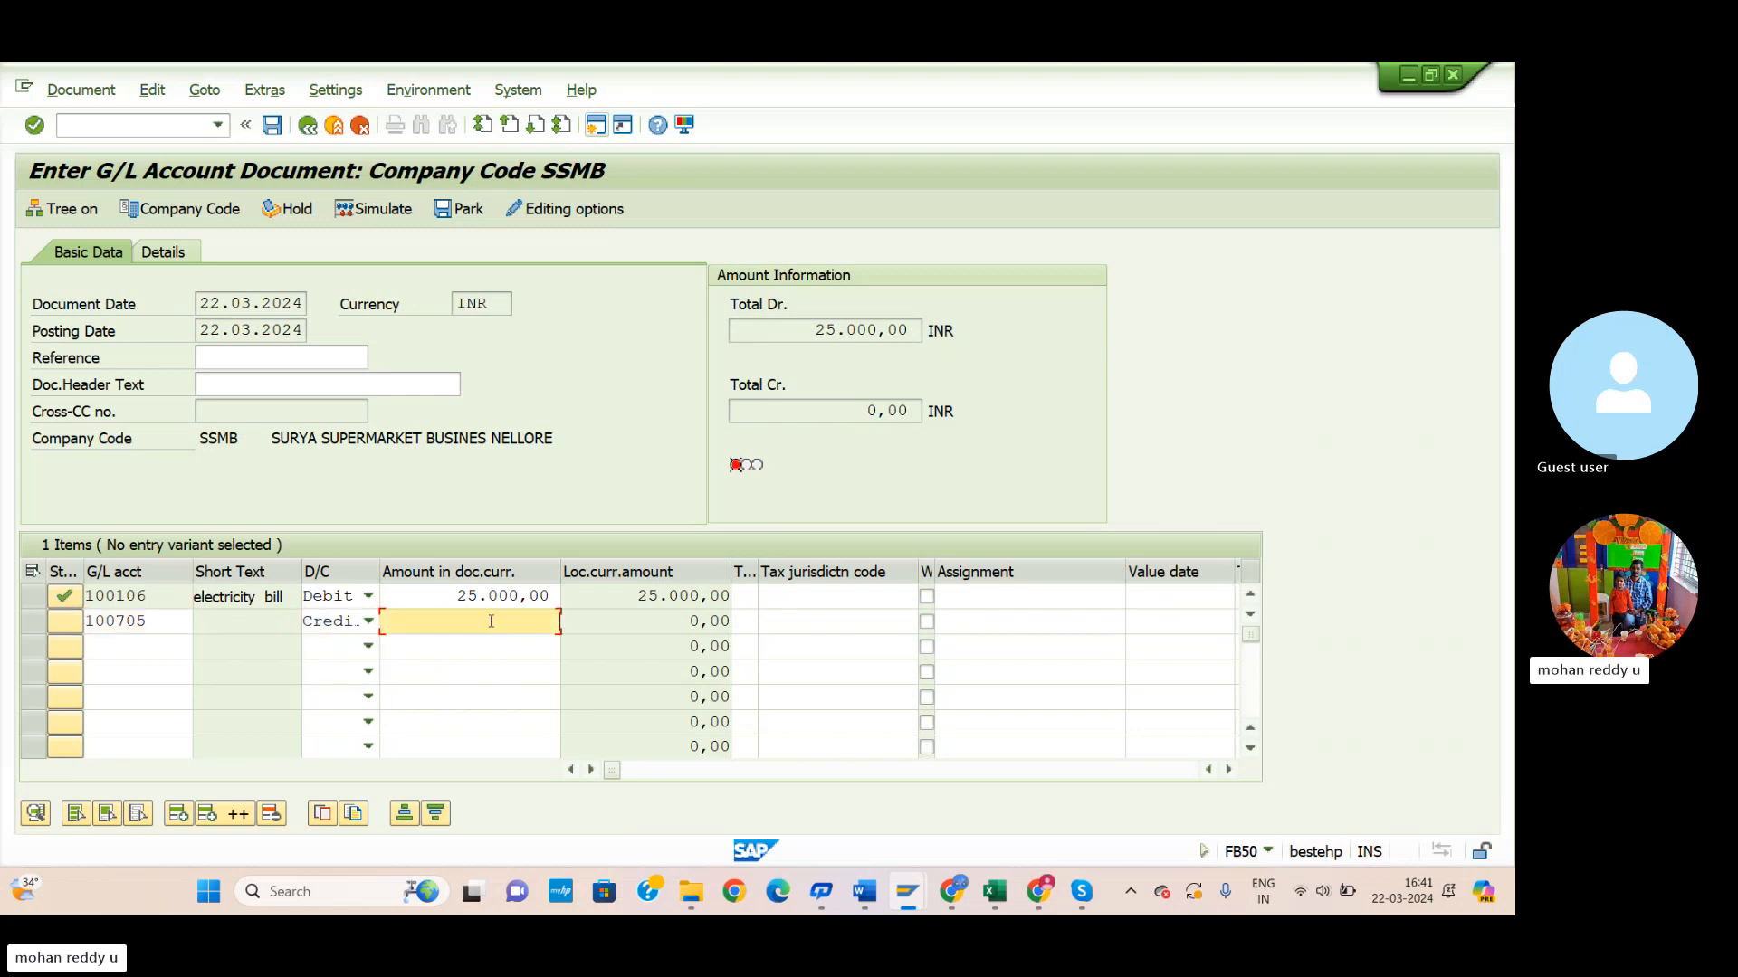
{"action": "type", "text": "25000"}
{"action": "key", "text": "BackSpace"}
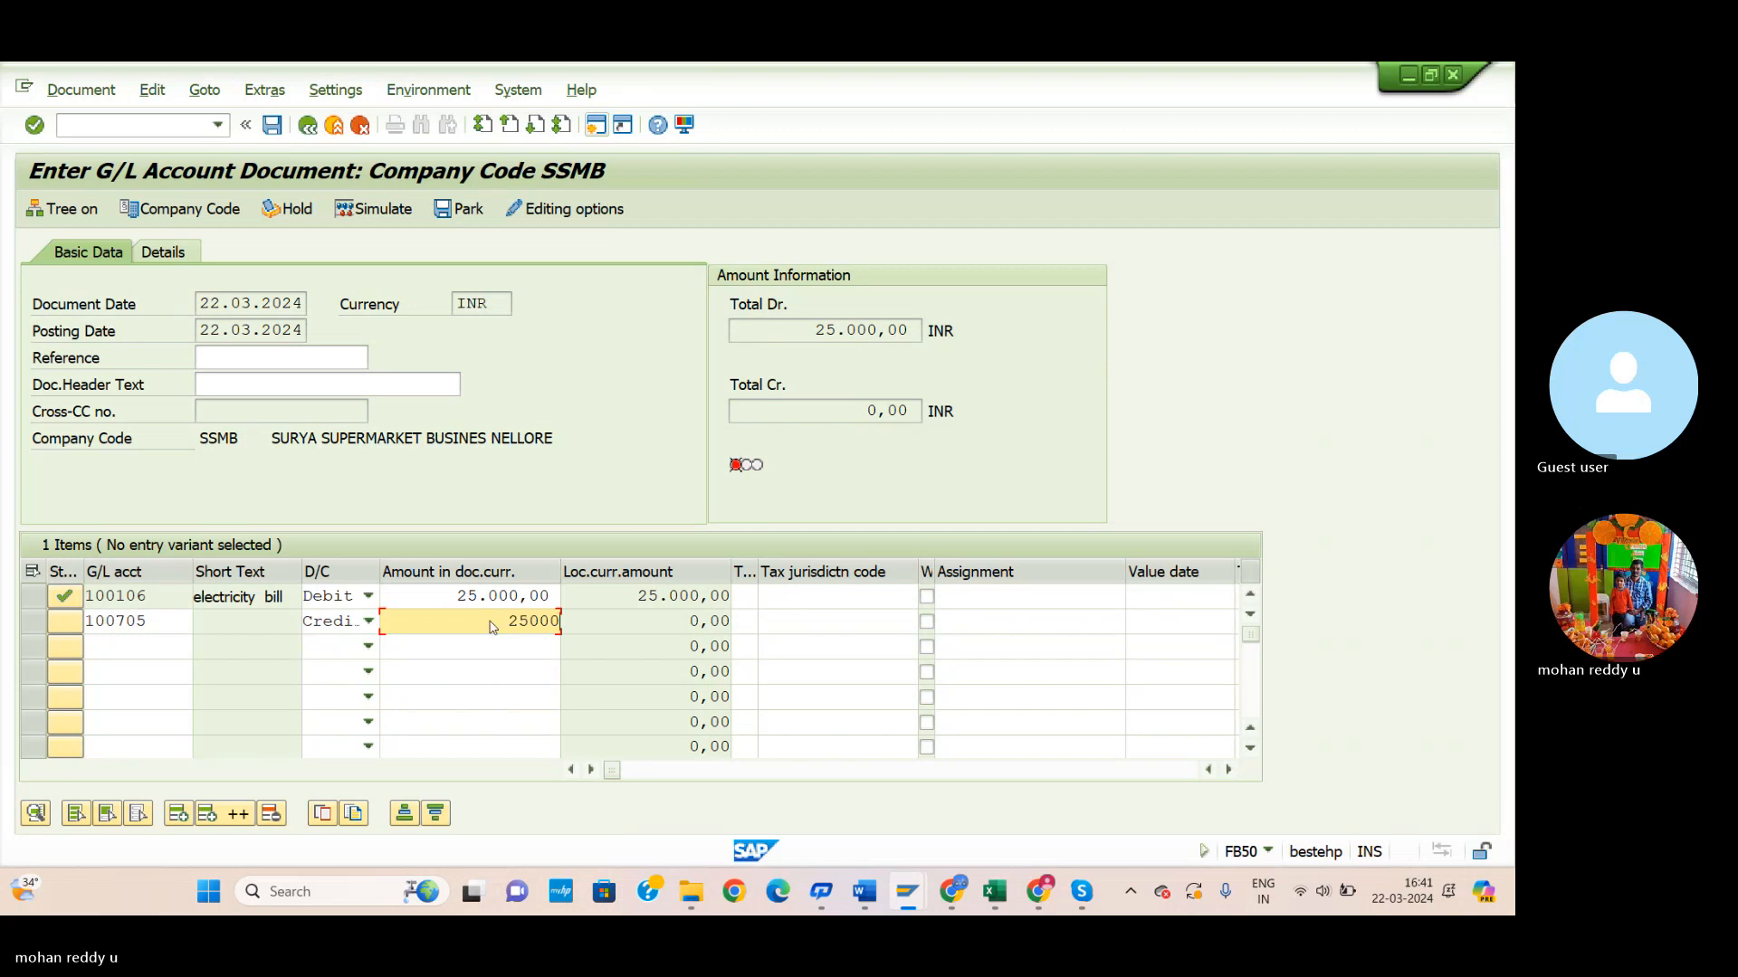
{"action": "key", "text": "Return"}
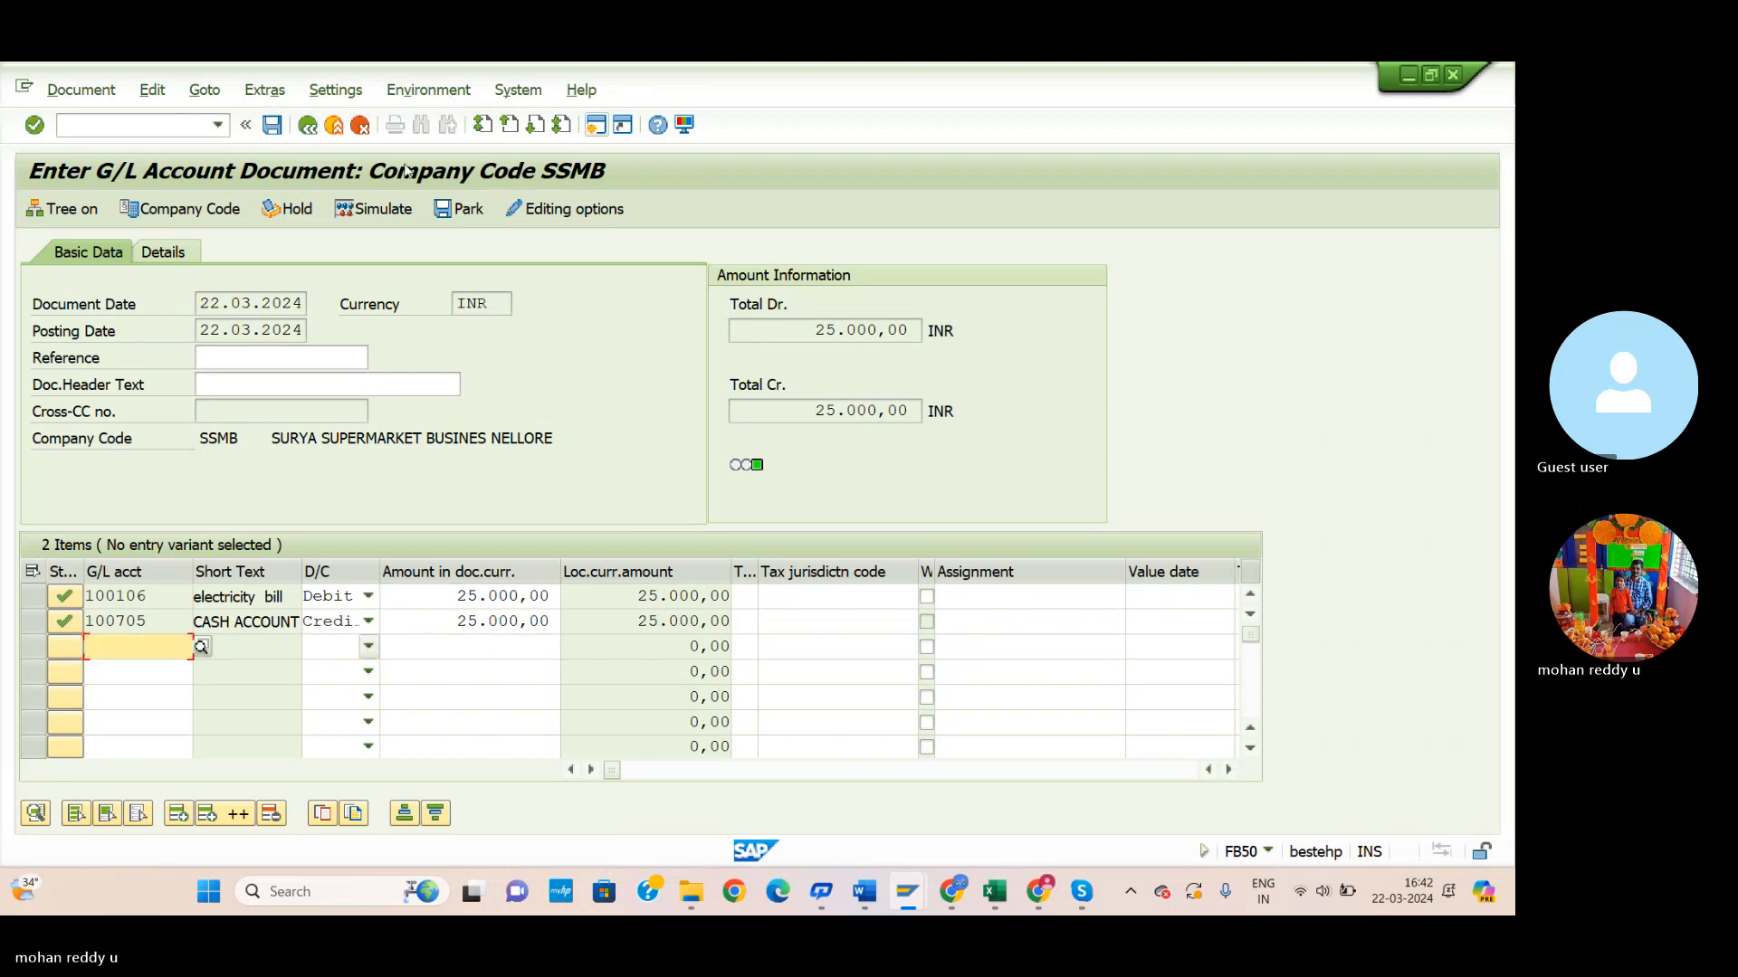
Simulate the electricity bill payment document and post it.
{"action": "left_click", "coordinate": [379, 209]}
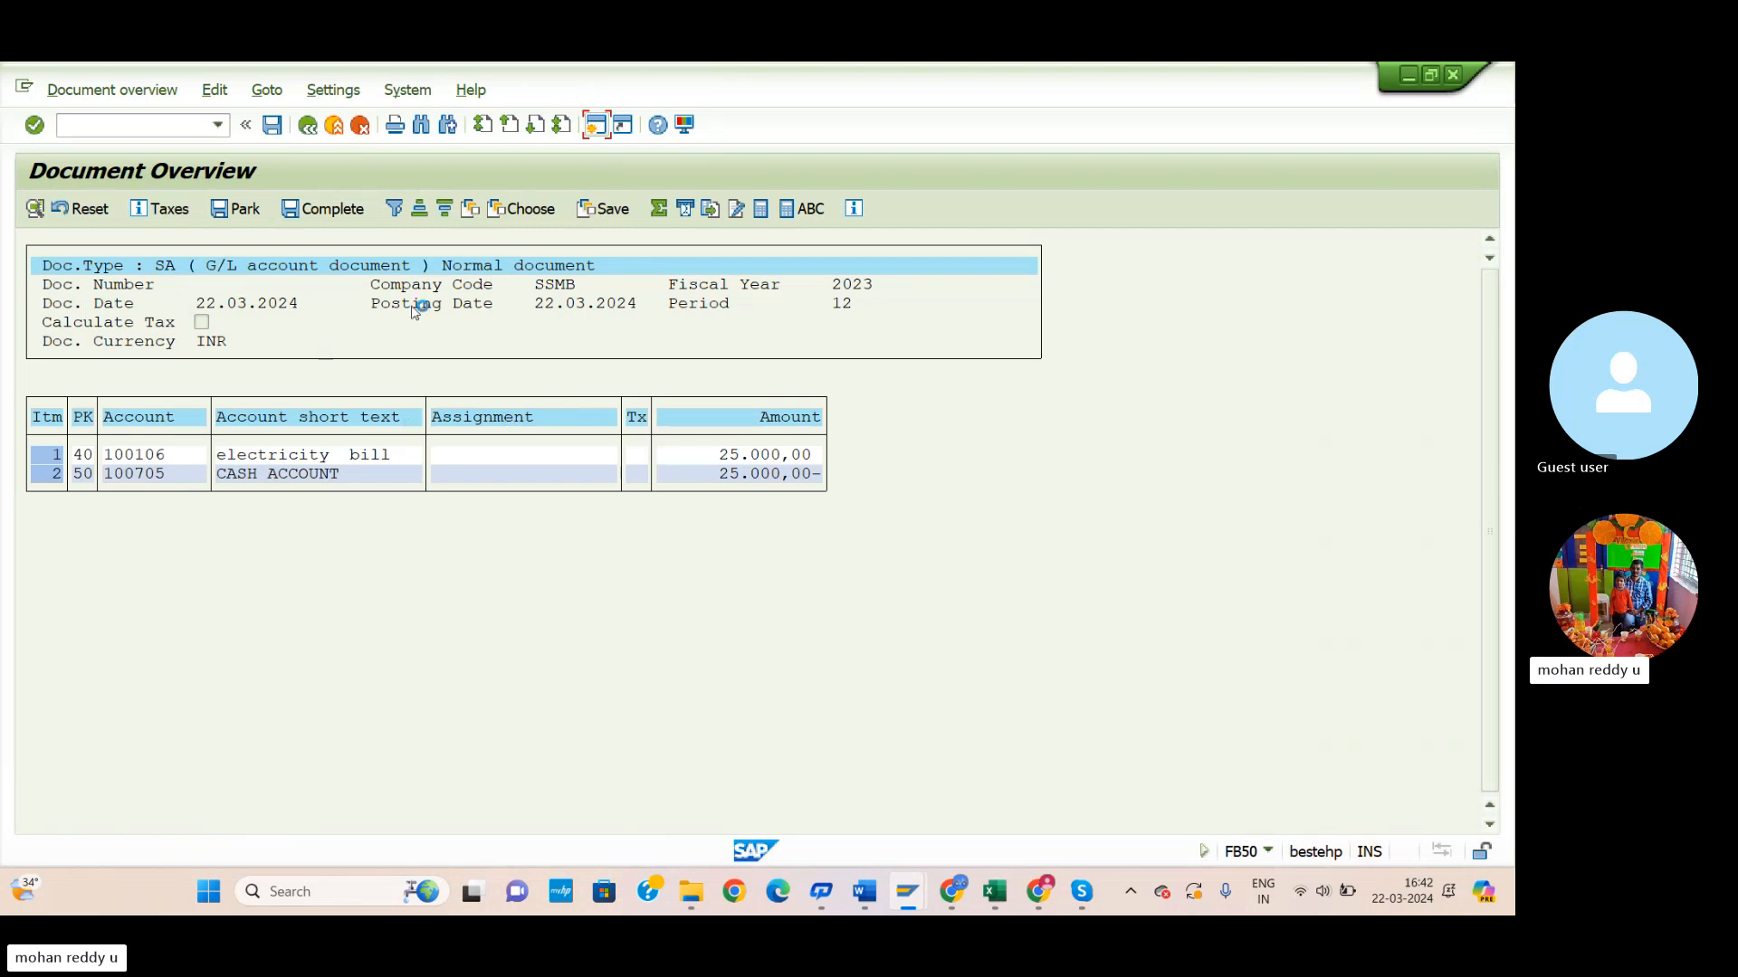
{"action": "left_click", "coordinate": [272, 126]}
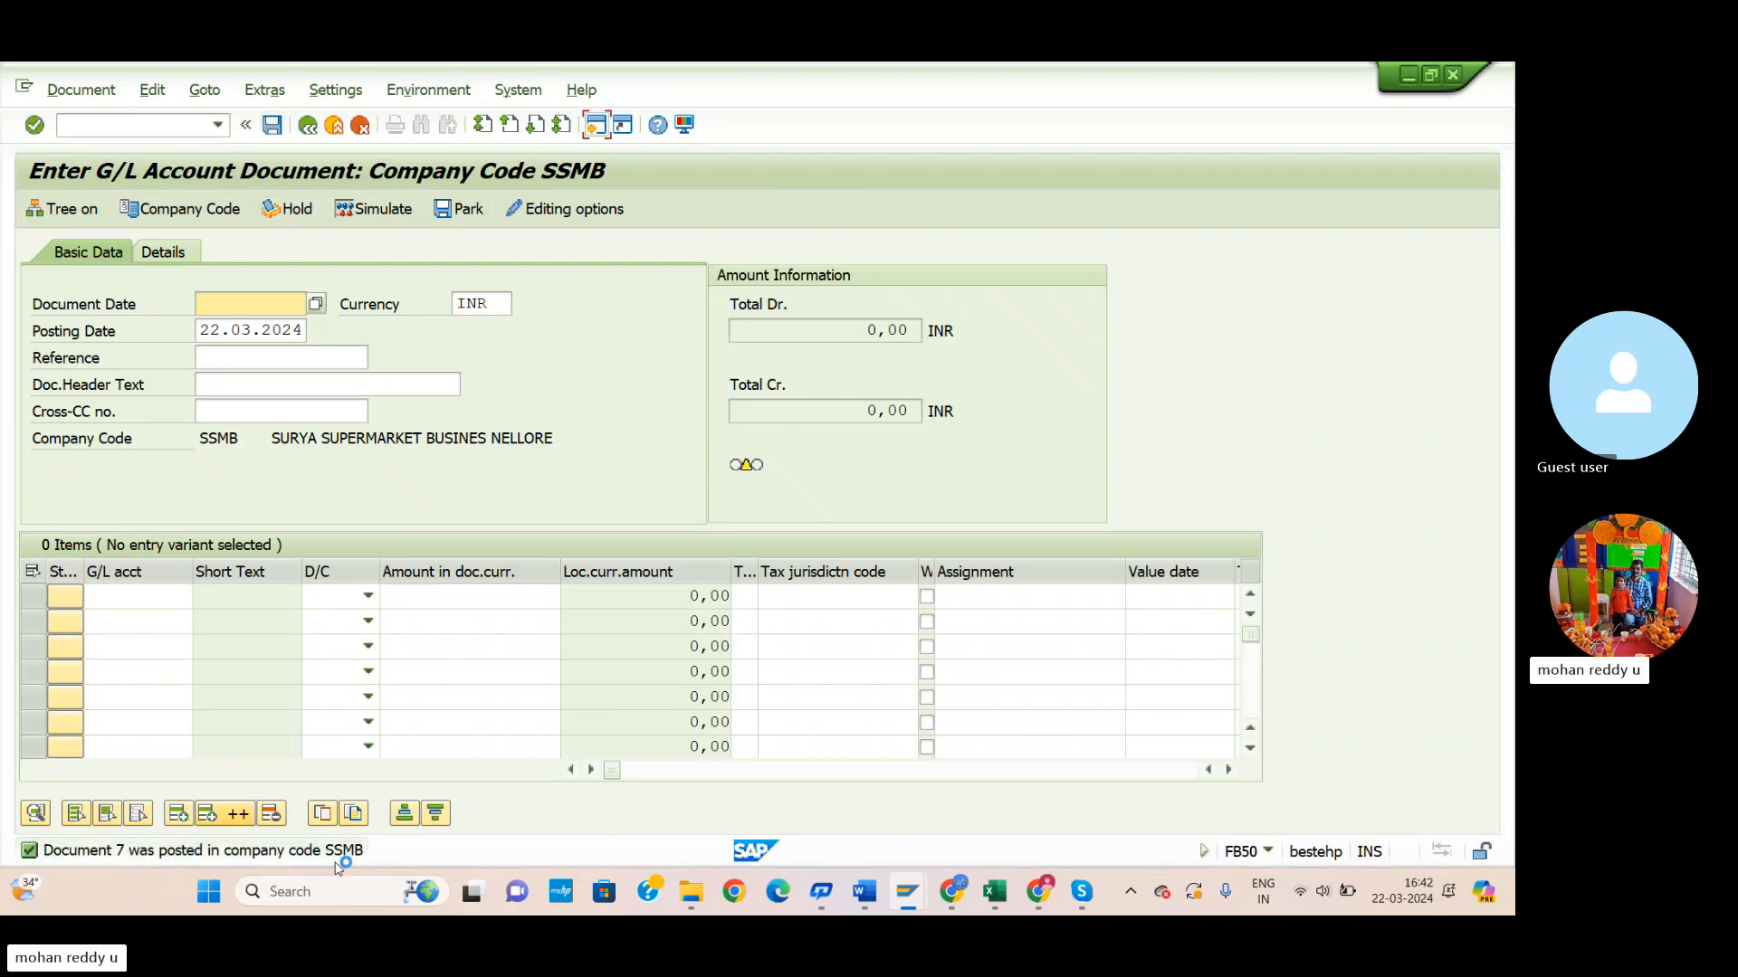
Switch to the Word document and highlight the text from the cash deposit narration through the cash line of entry (4).
{"action": "key", "text": "alt+Tab"}
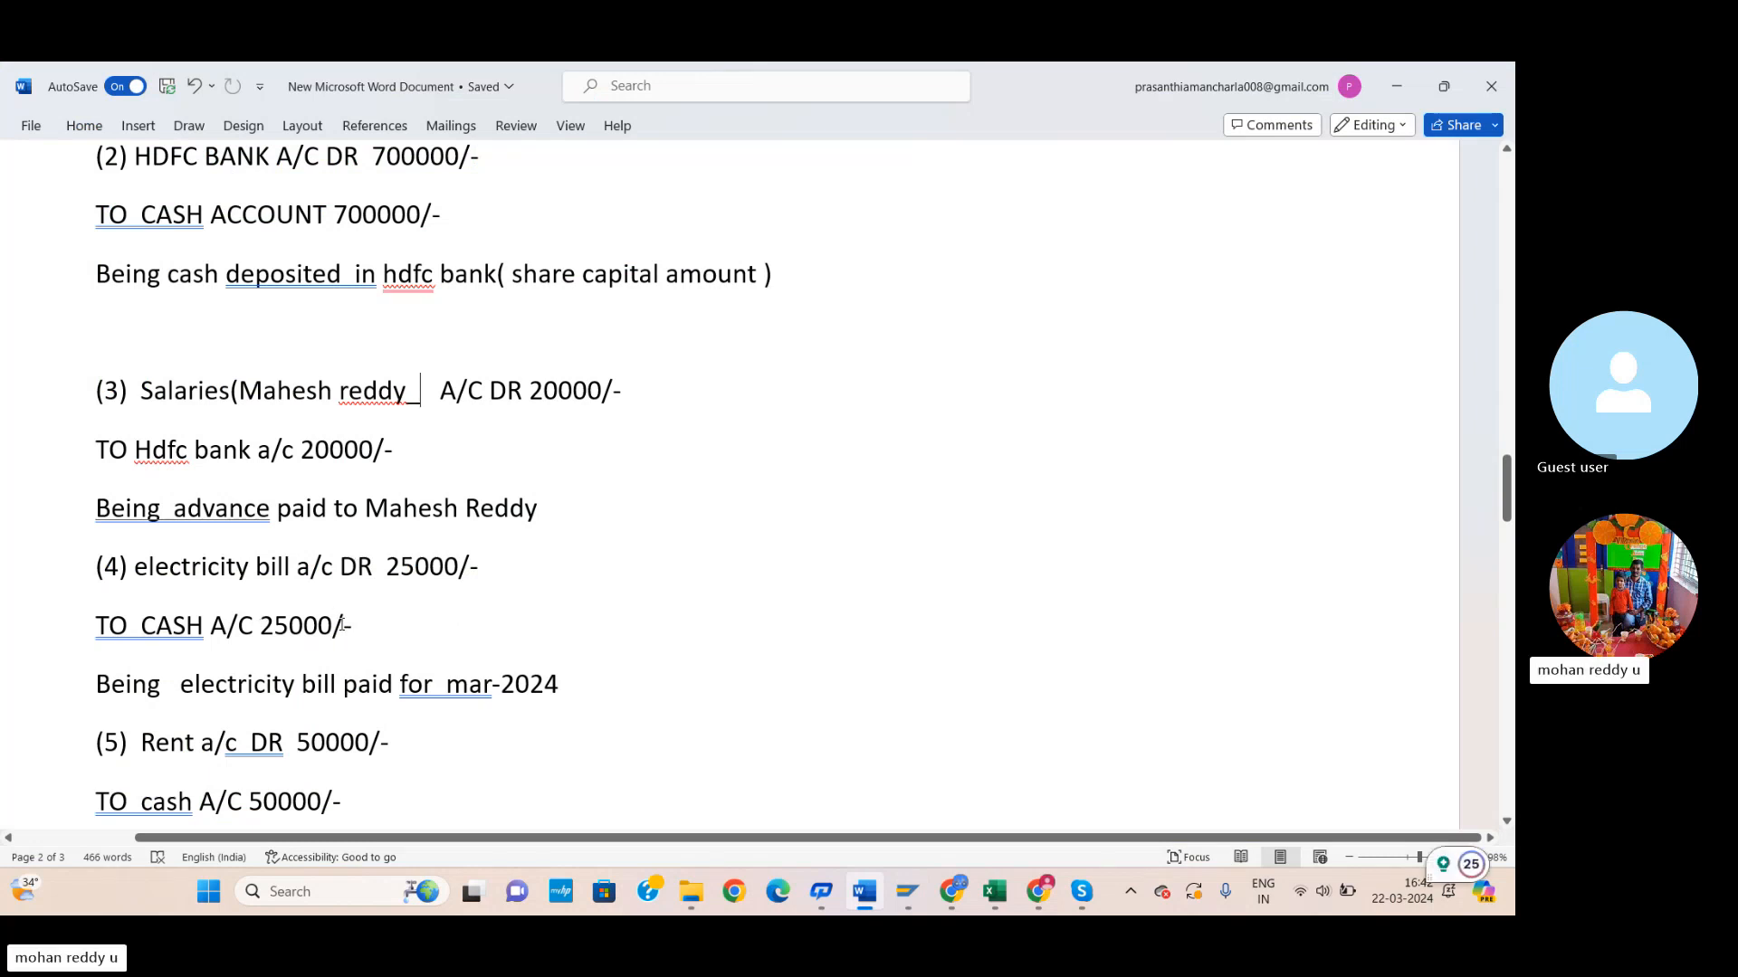
{"action": "left_click_drag", "start_coordinate": [349, 626], "coordinate": [96, 272]}
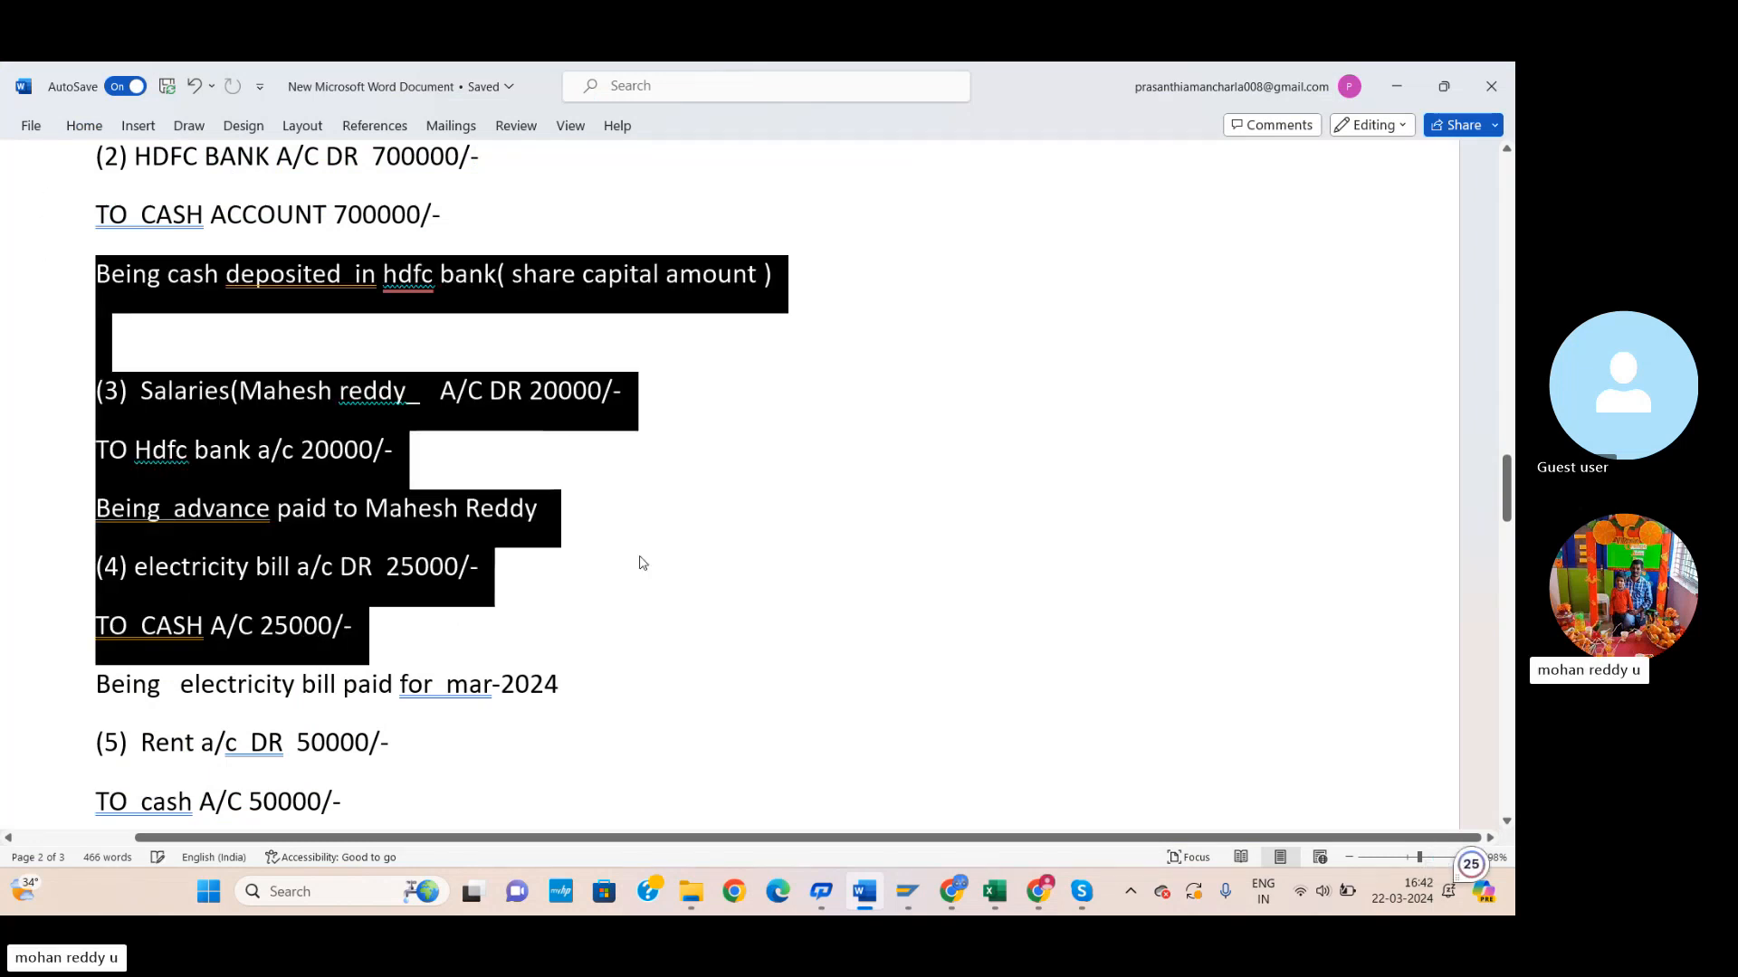
Check the rent entry (5) in the Word document and set the document date to 22.03.2024 in the SAP G/L document.
{"action": "left_click", "coordinate": [588, 562]}
{"action": "scroll", "coordinate": [543, 553], "scroll_direction": "down", "scroll_amount": 3}
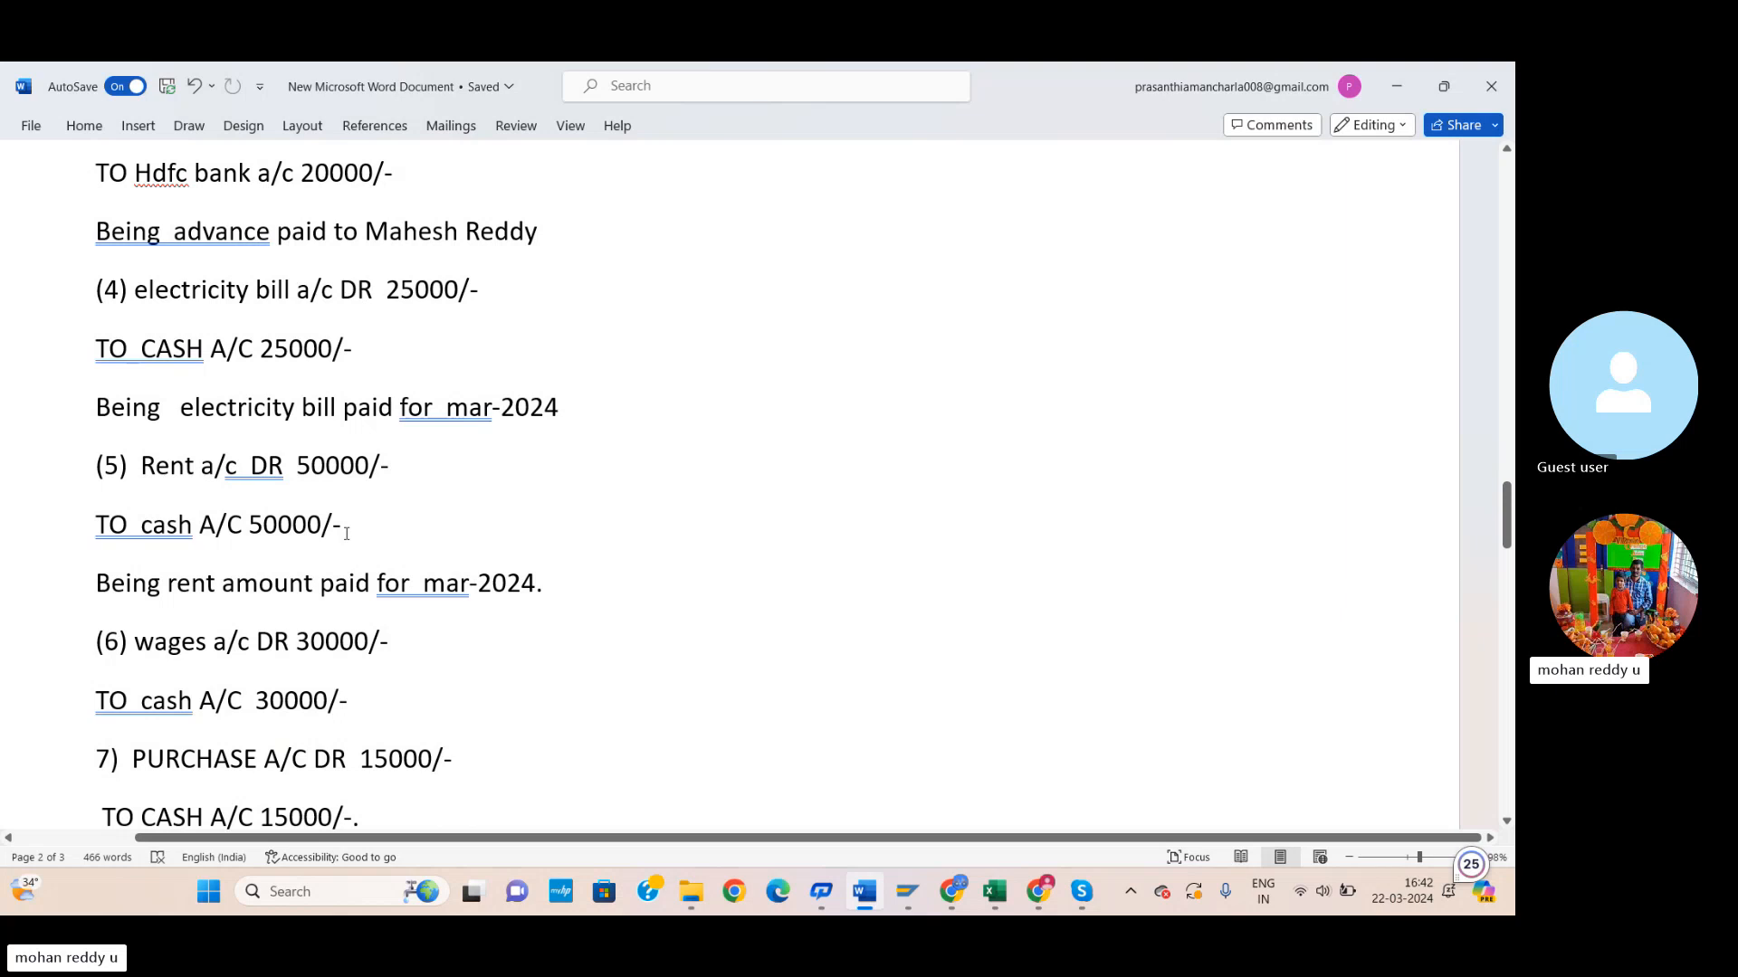
{"action": "key", "text": "alt+Tab"}
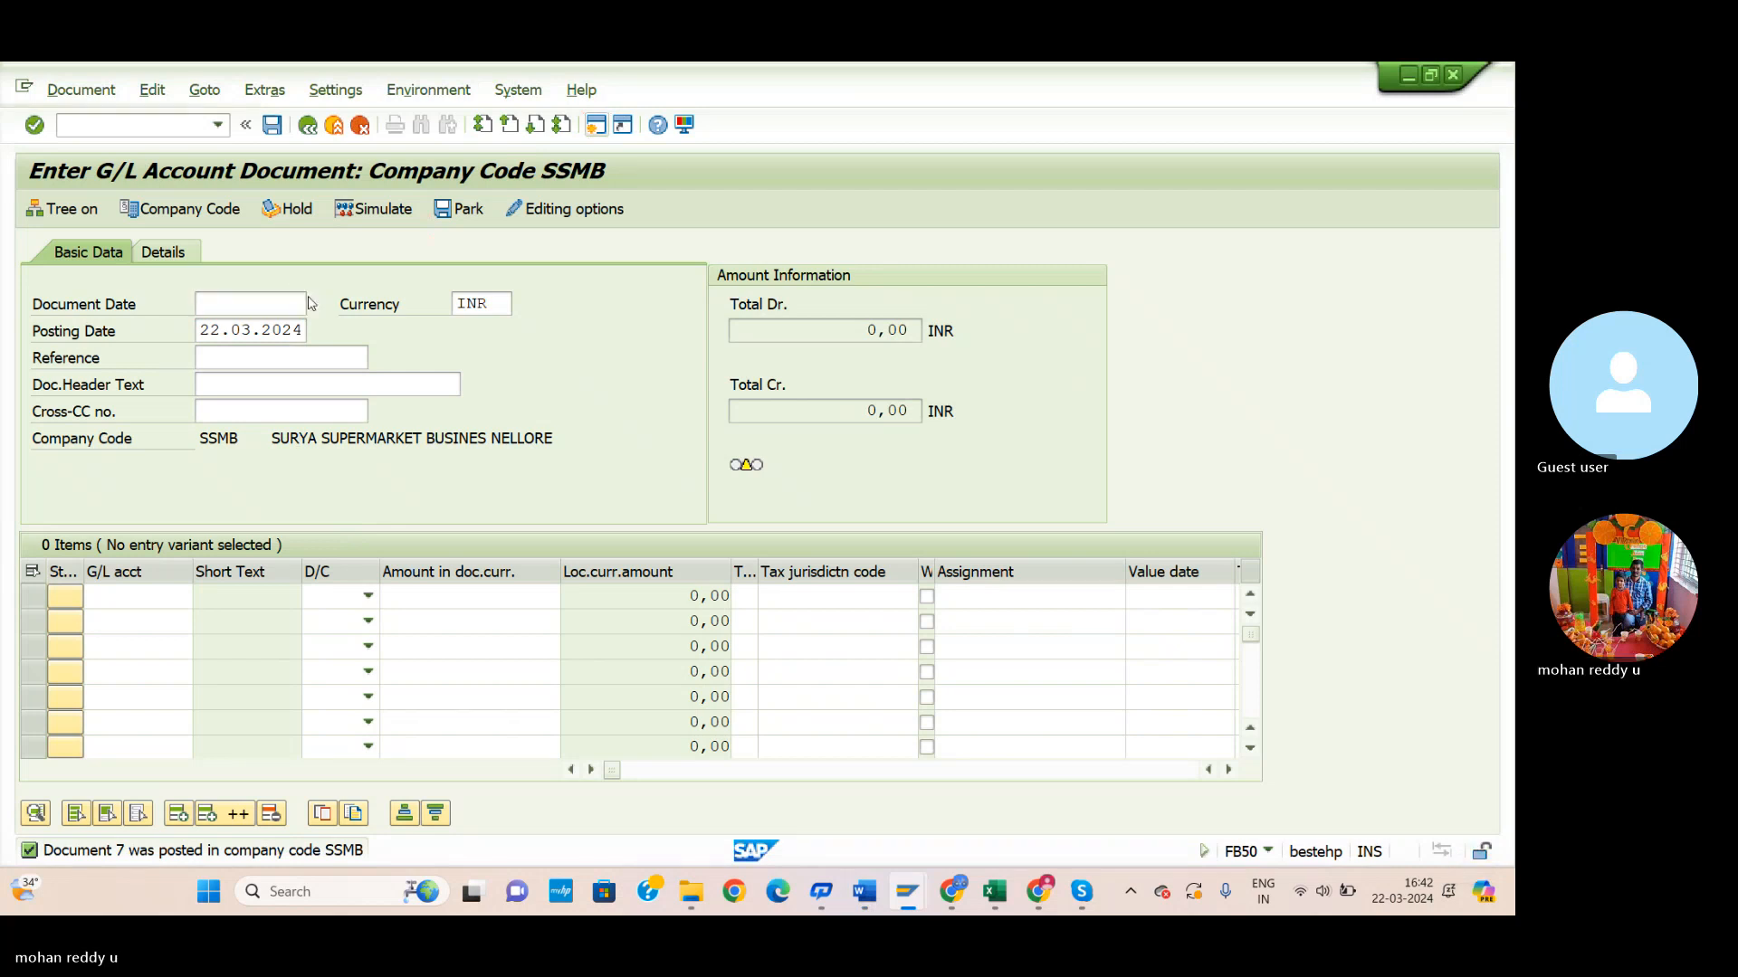
{"action": "left_click", "coordinate": [314, 304]}
{"action": "left_click", "coordinate": [616, 734]}
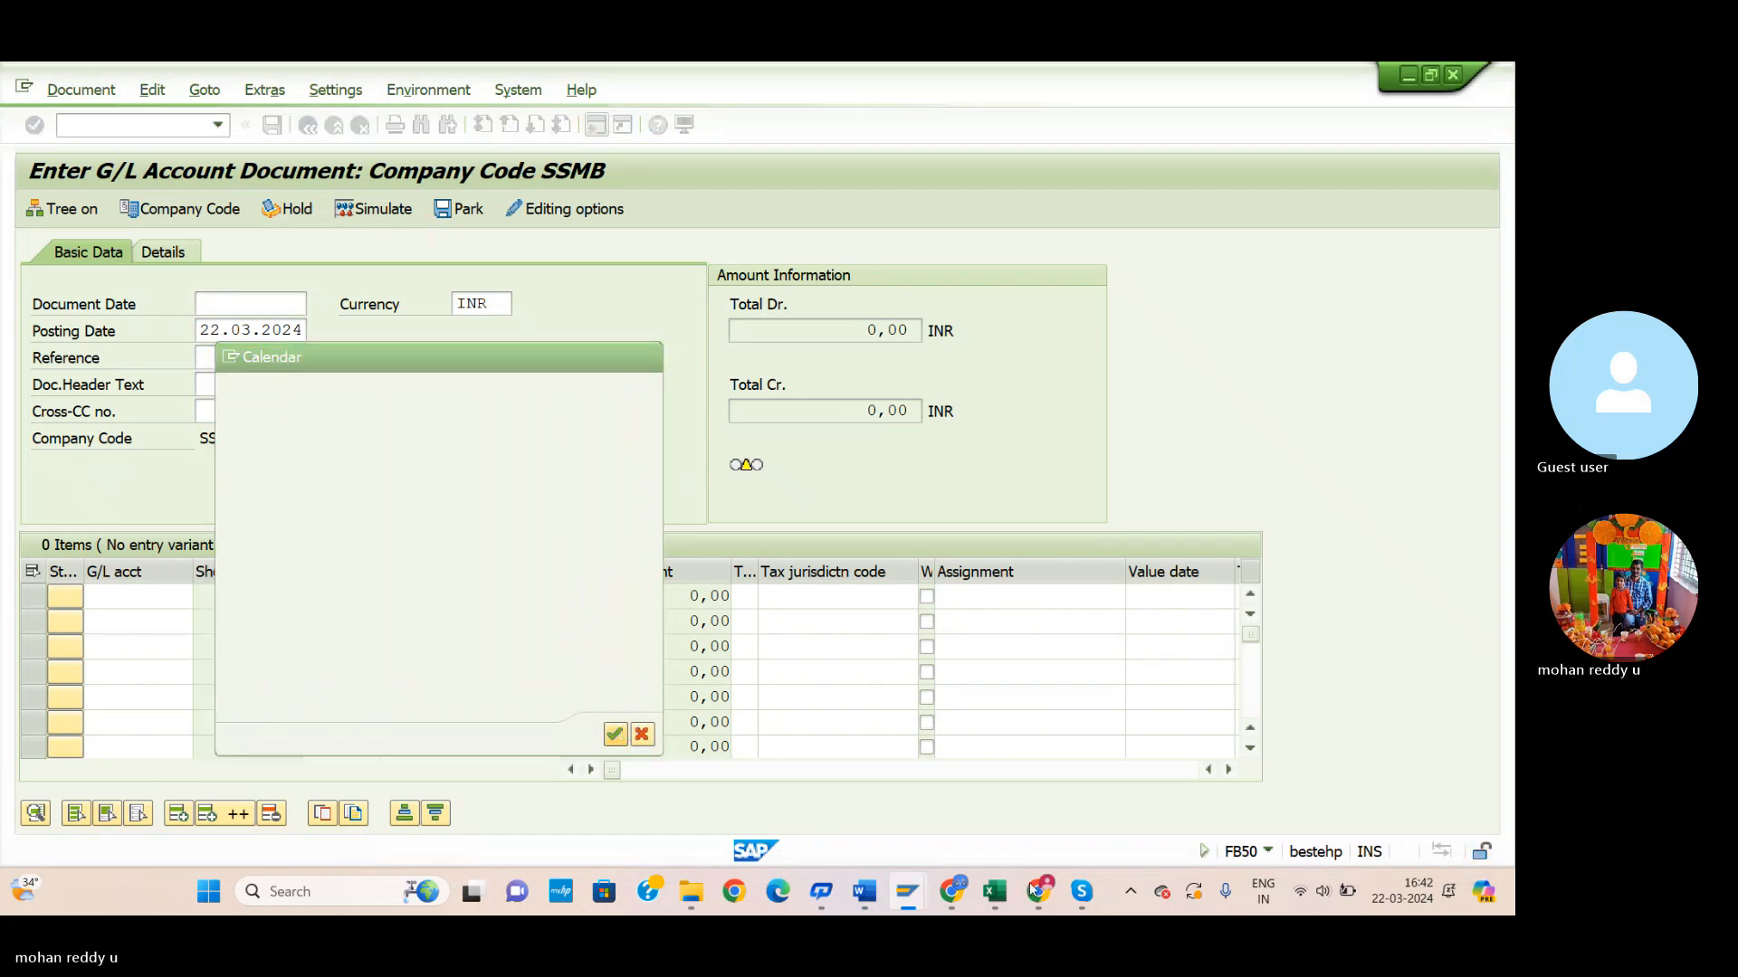
{"action": "mouse_move", "coordinate": [1095, 905]}
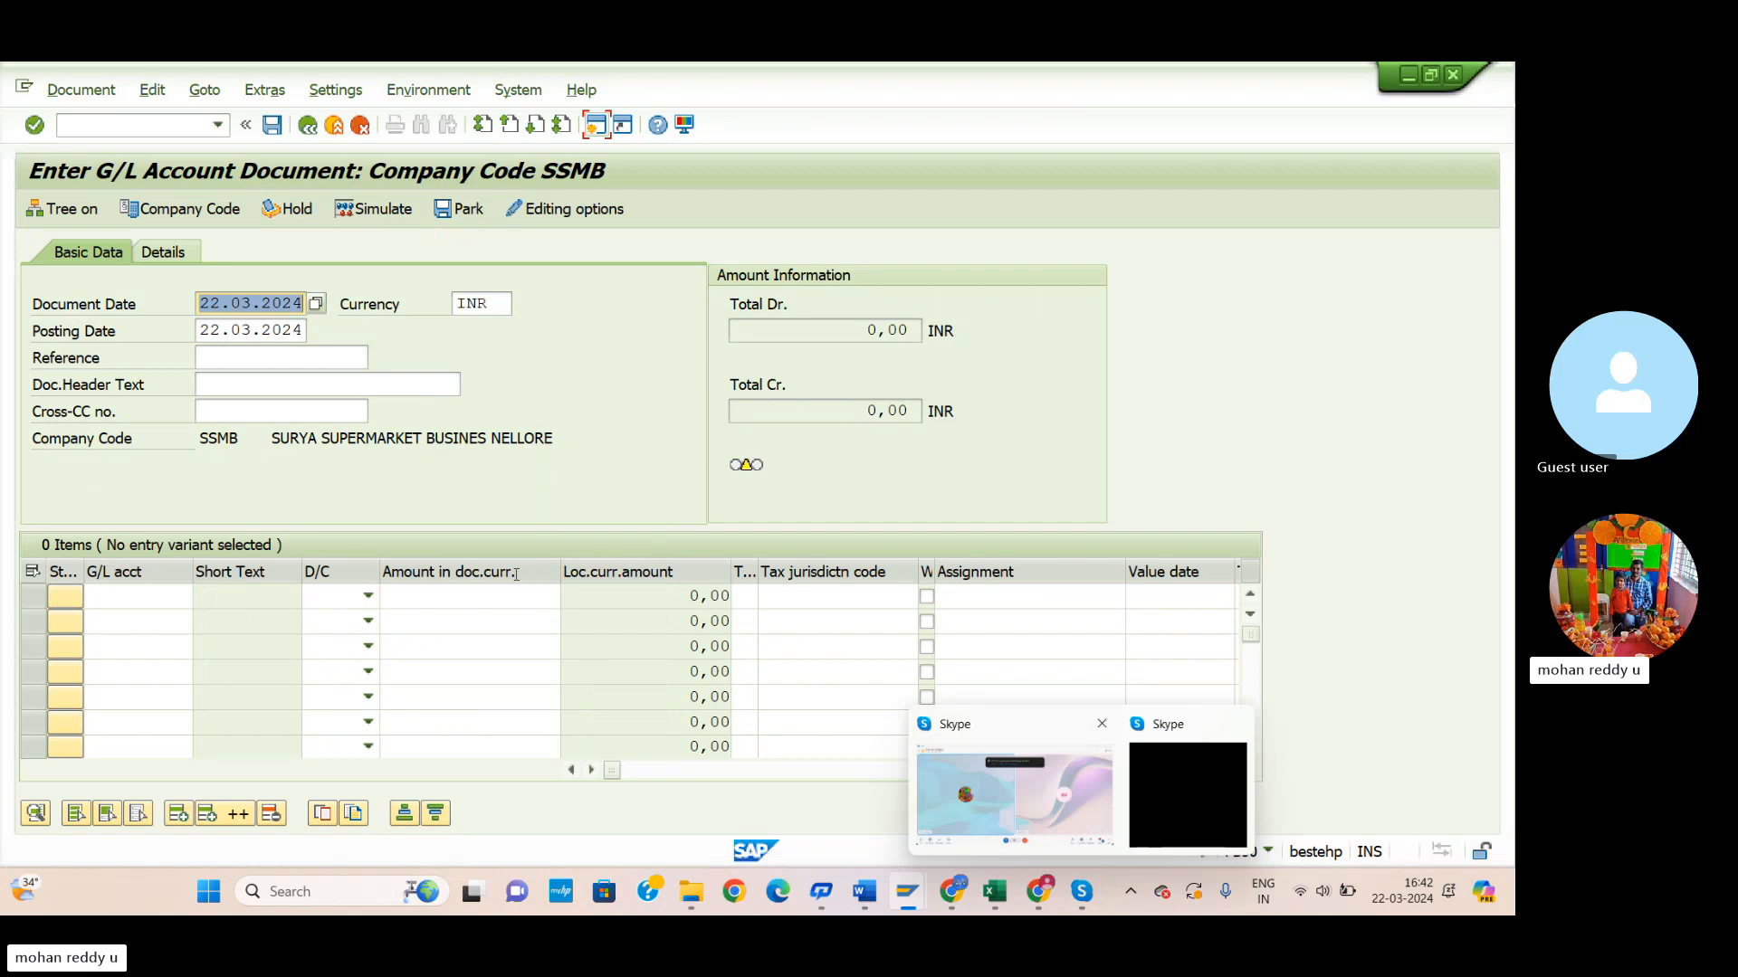
Look up the G/L accounts of company code SSMB and choose RENT ACCOUNT 100101 for the first line item.
{"action": "left_click", "coordinate": [143, 605]}
{"action": "left_click", "coordinate": [214, 604]}
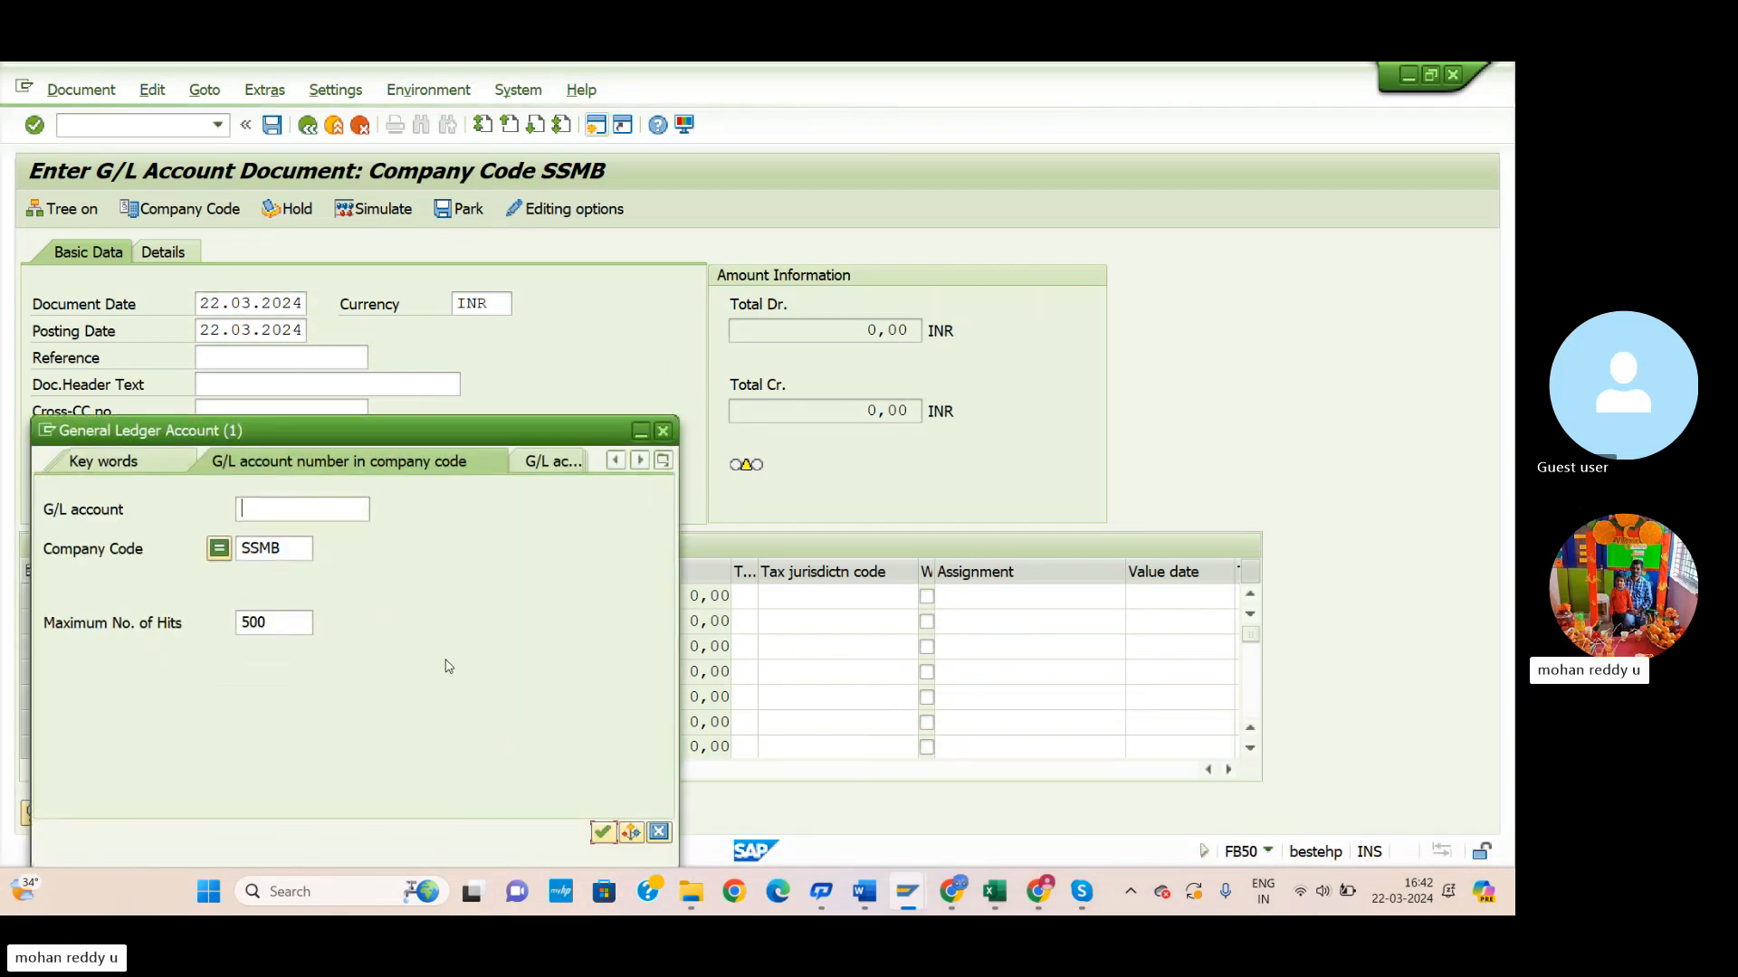
{"action": "left_click", "coordinate": [602, 832]}
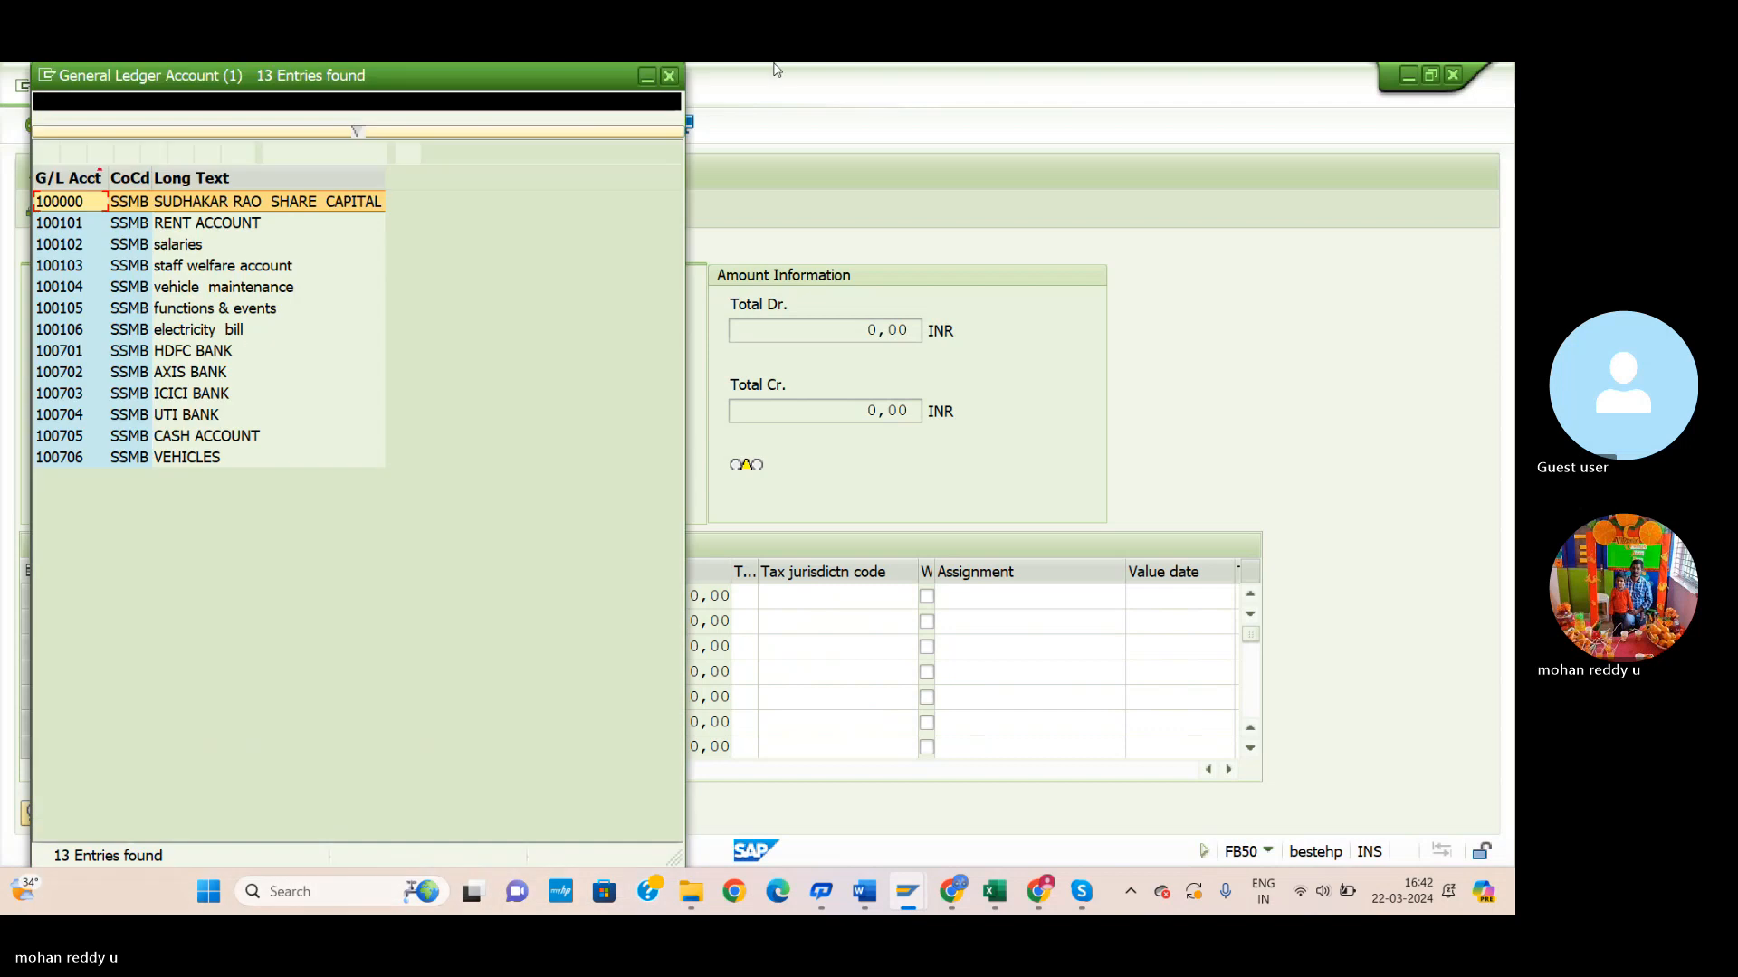
{"action": "left_click", "coordinate": [131, 226]}
{"action": "left_click", "coordinate": [45, 152]}
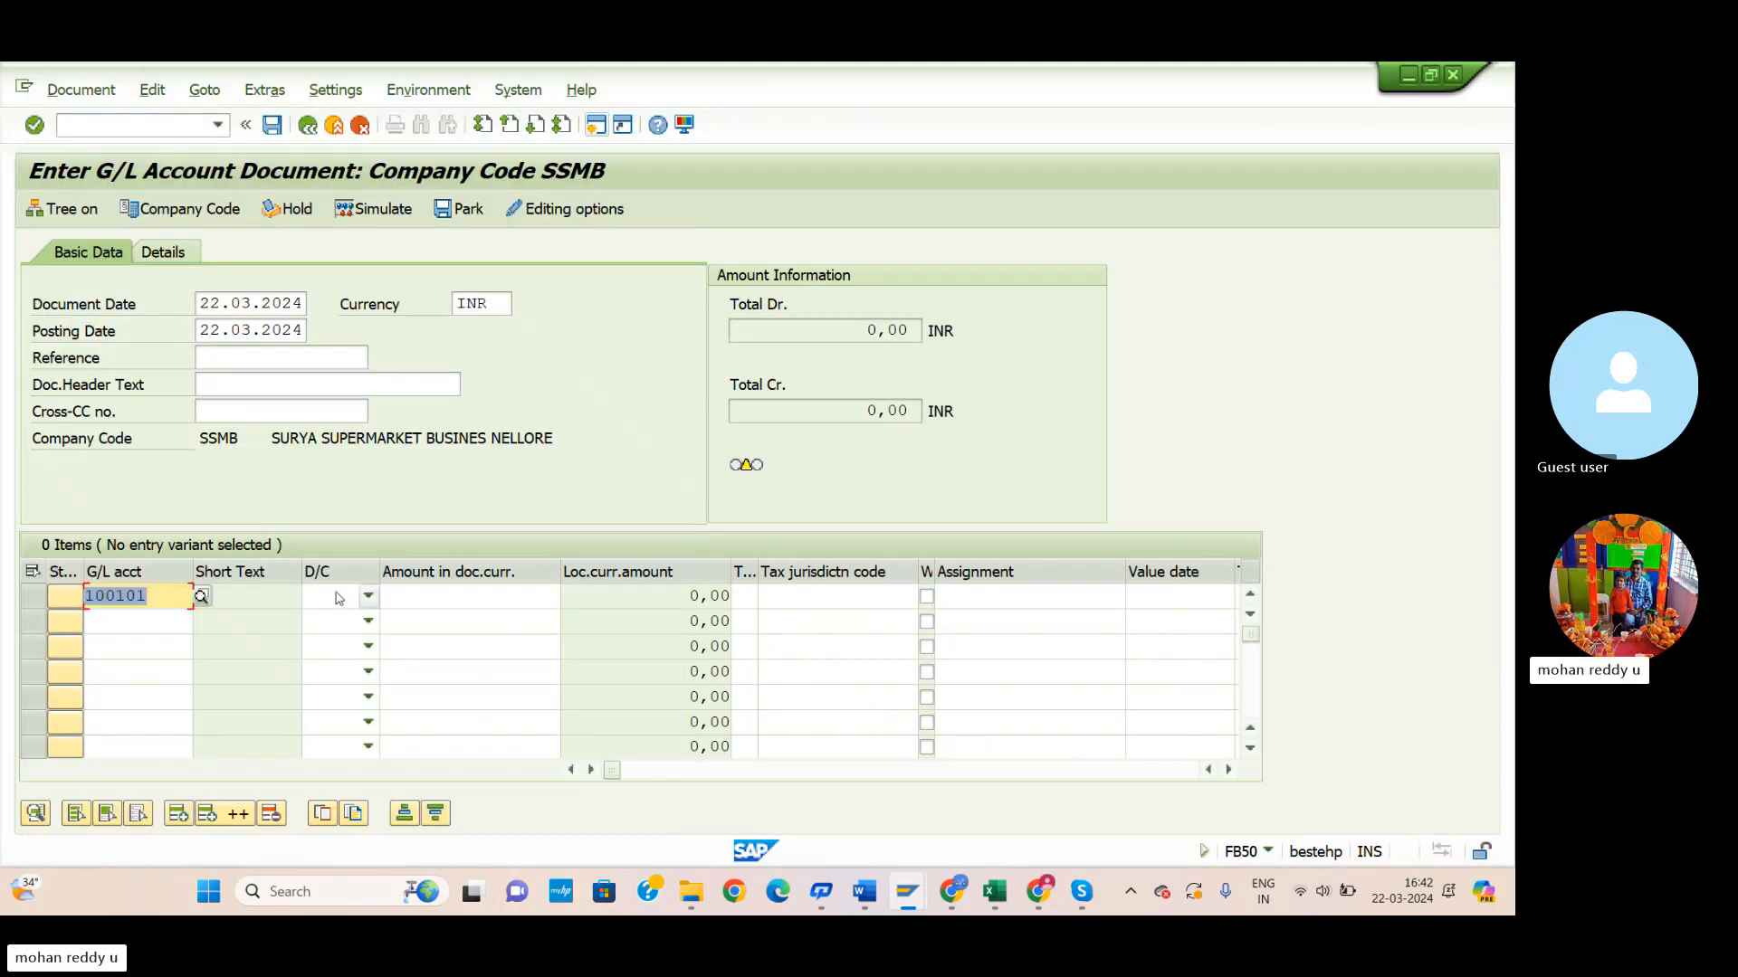
Make the rent line item a debit with an amount of 50000.
{"action": "left_click", "coordinate": [367, 597]}
{"action": "left_click", "coordinate": [366, 602]}
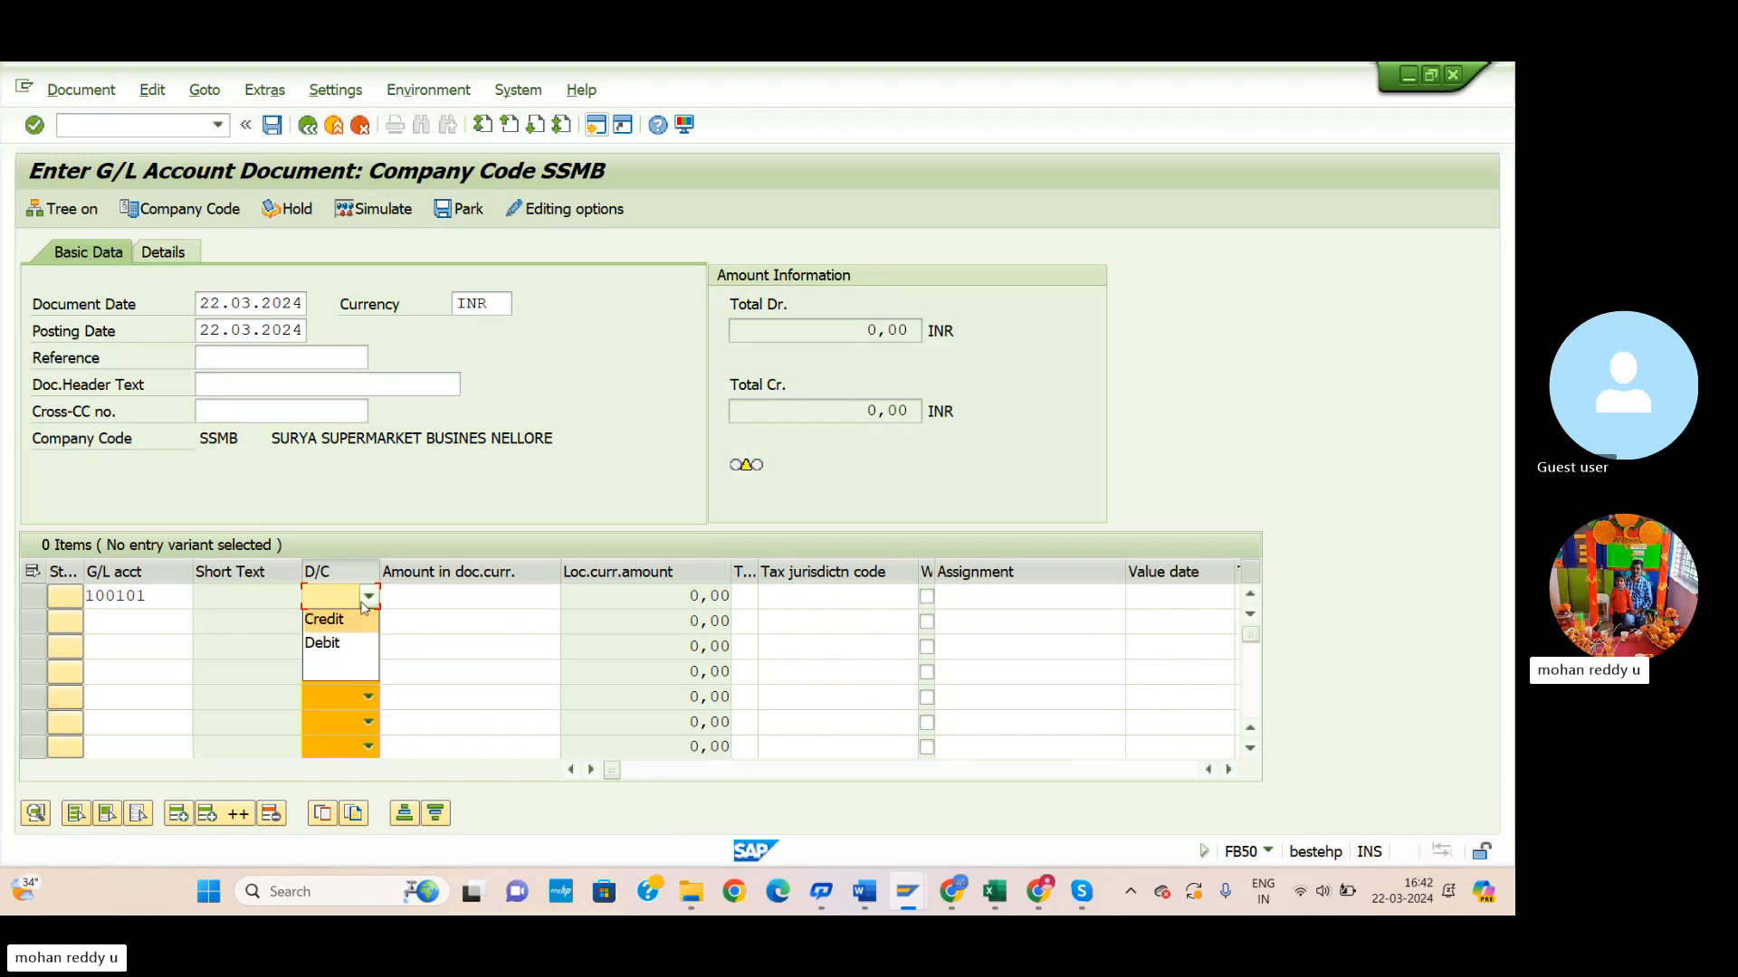
{"action": "left_click", "coordinate": [323, 643]}
{"action": "left_click", "coordinate": [460, 601]}
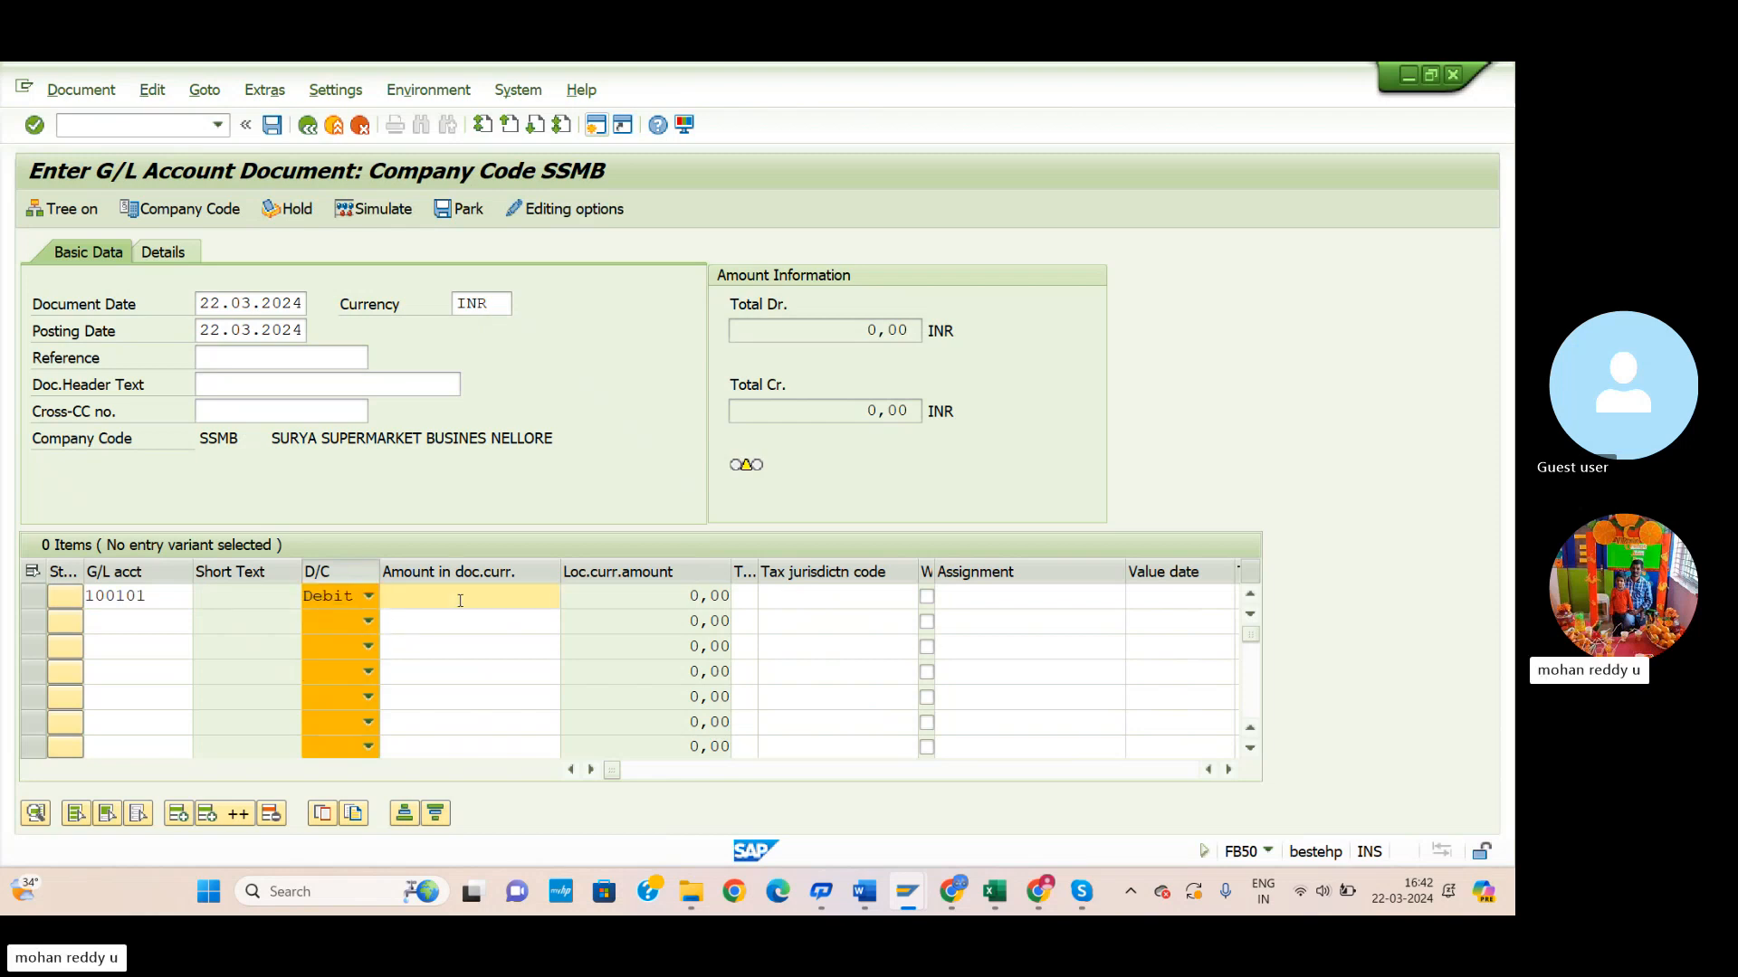
{"action": "key", "text": "alt+Tab"}
{"action": "key", "text": "alt+Tab"}
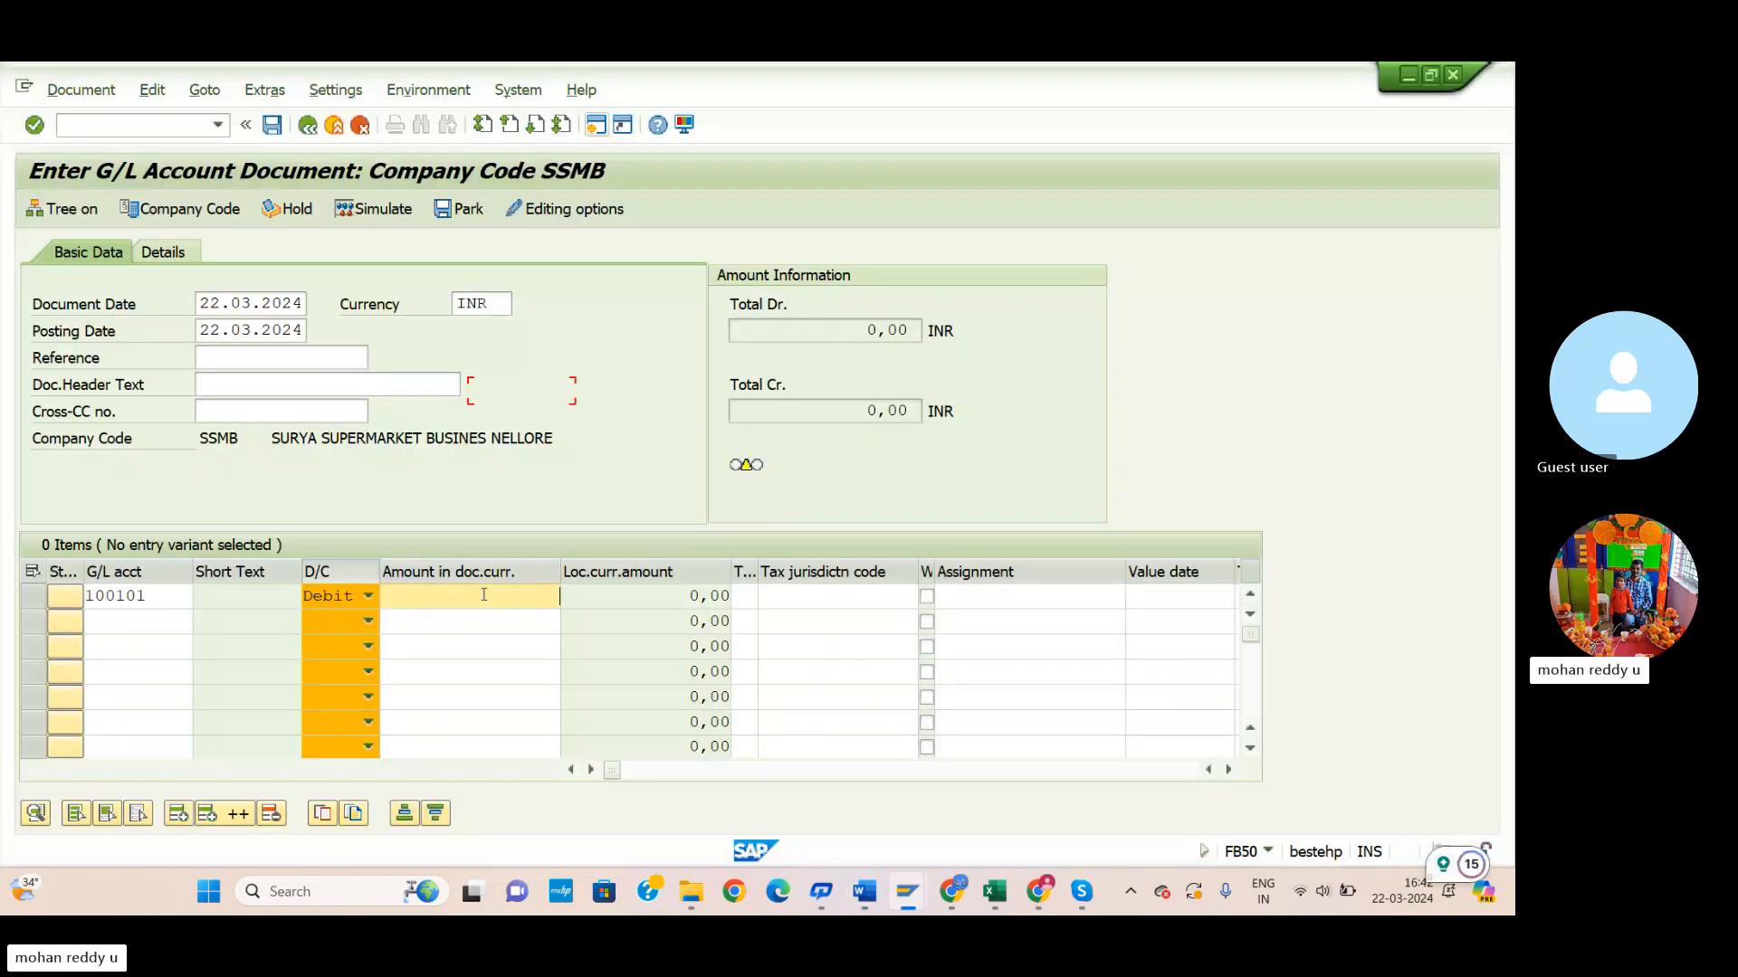
{"action": "type", "text": "50.00"}
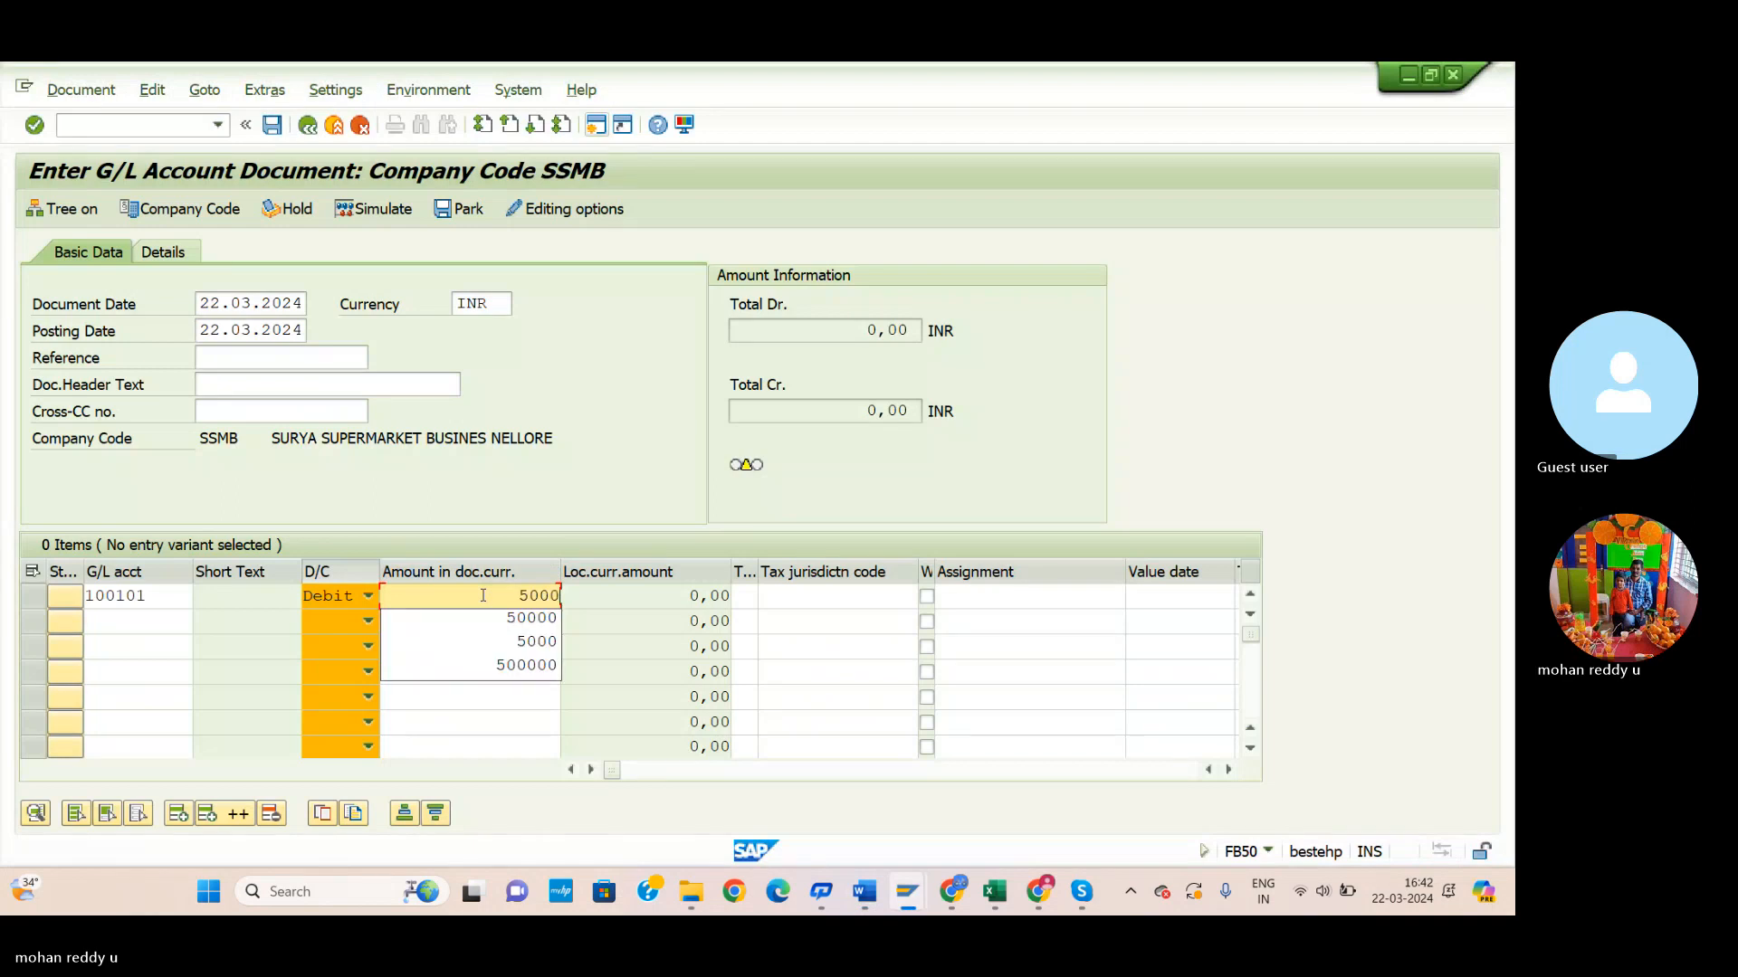
{"action": "type", "text": "0"}
{"action": "key", "text": "Return"}
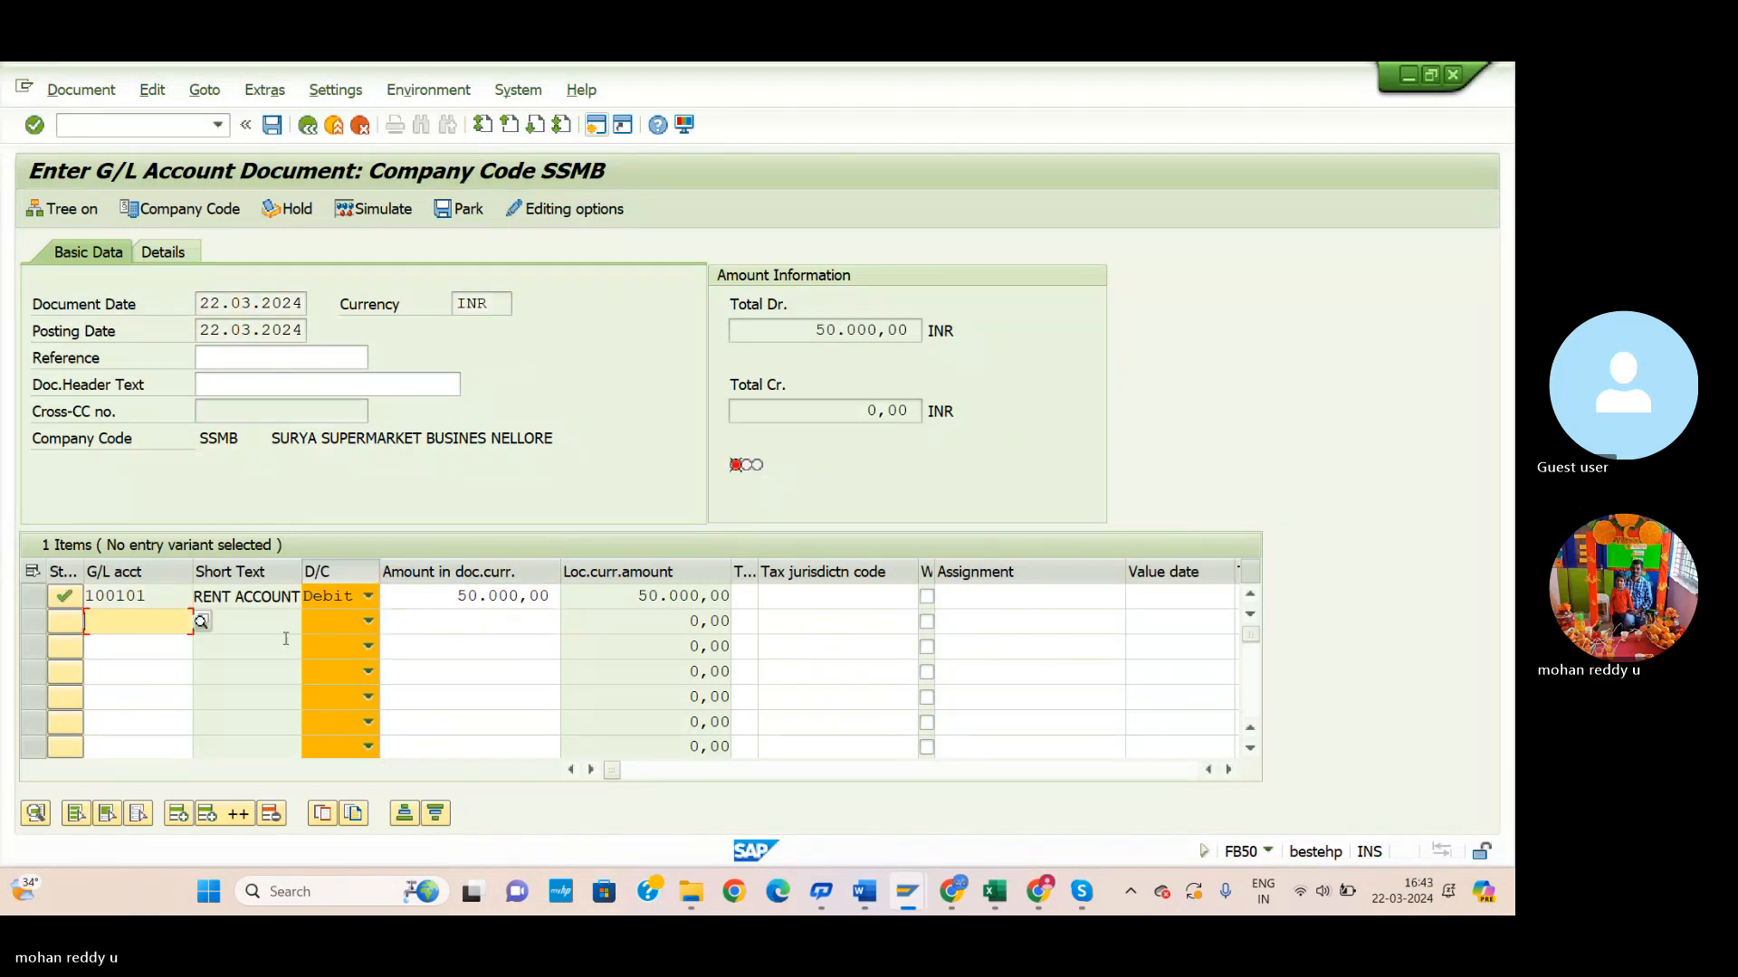
Check the offsetting account in Word and add a second line item crediting CASH ACCOUNT 100705 with 50000.
{"action": "key", "text": "alt+Tab"}
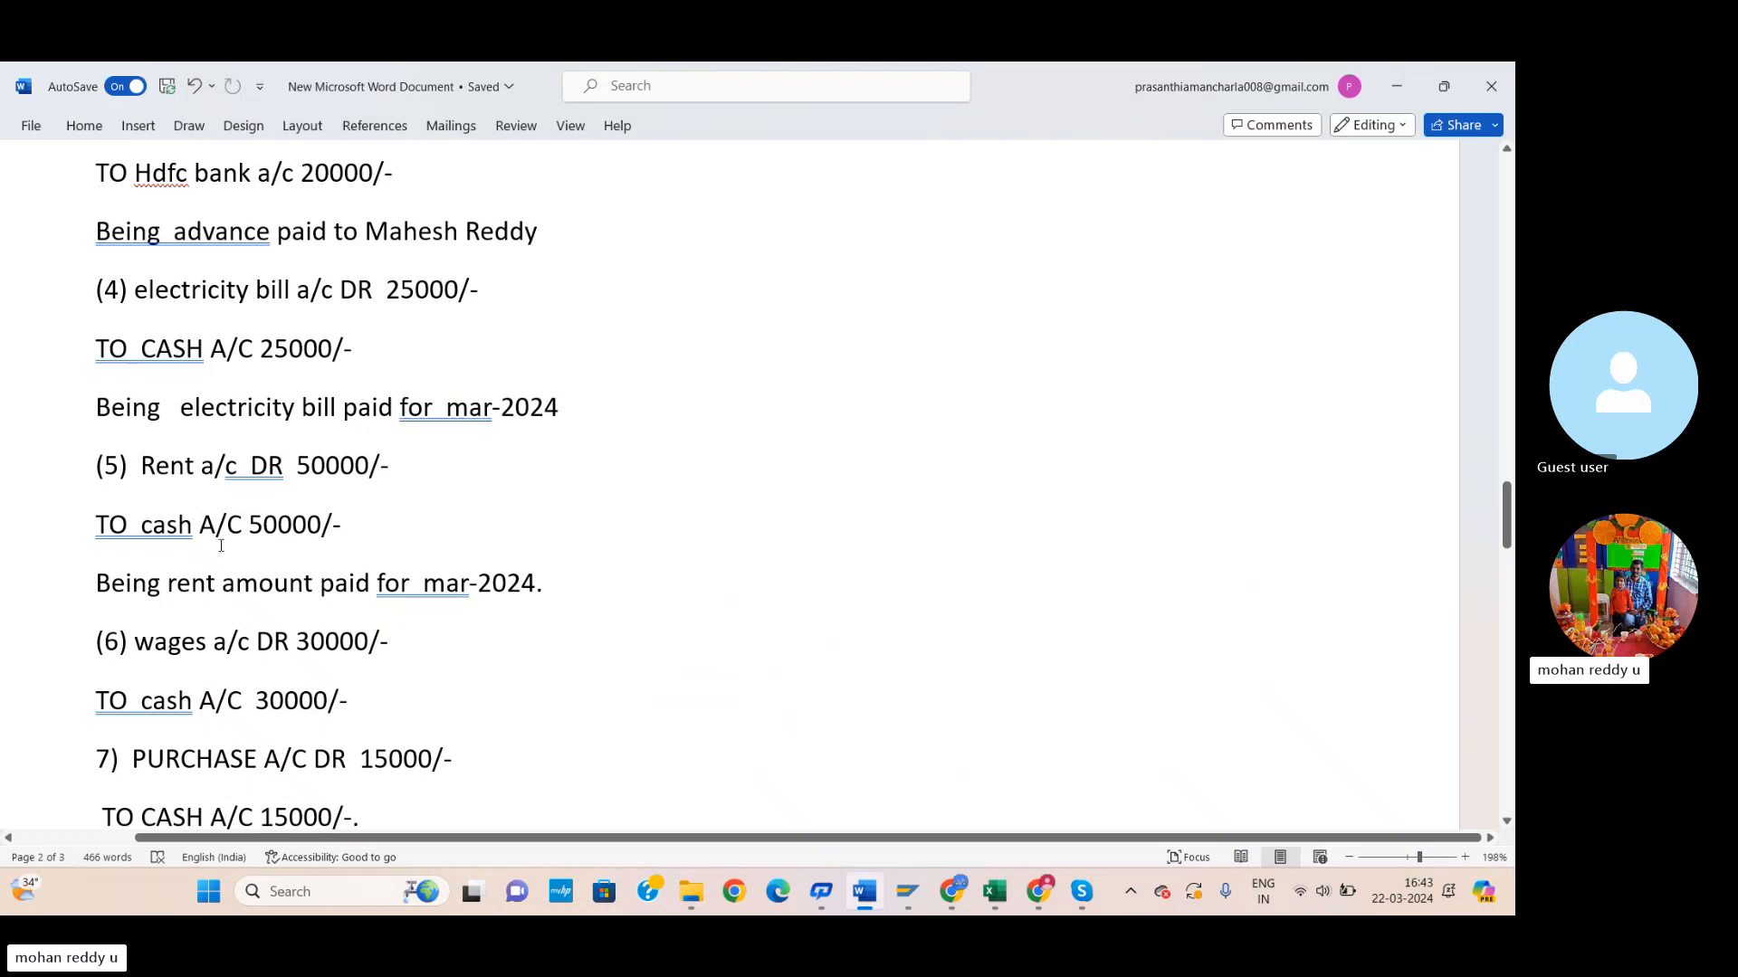
{"action": "key", "text": "alt+Tab"}
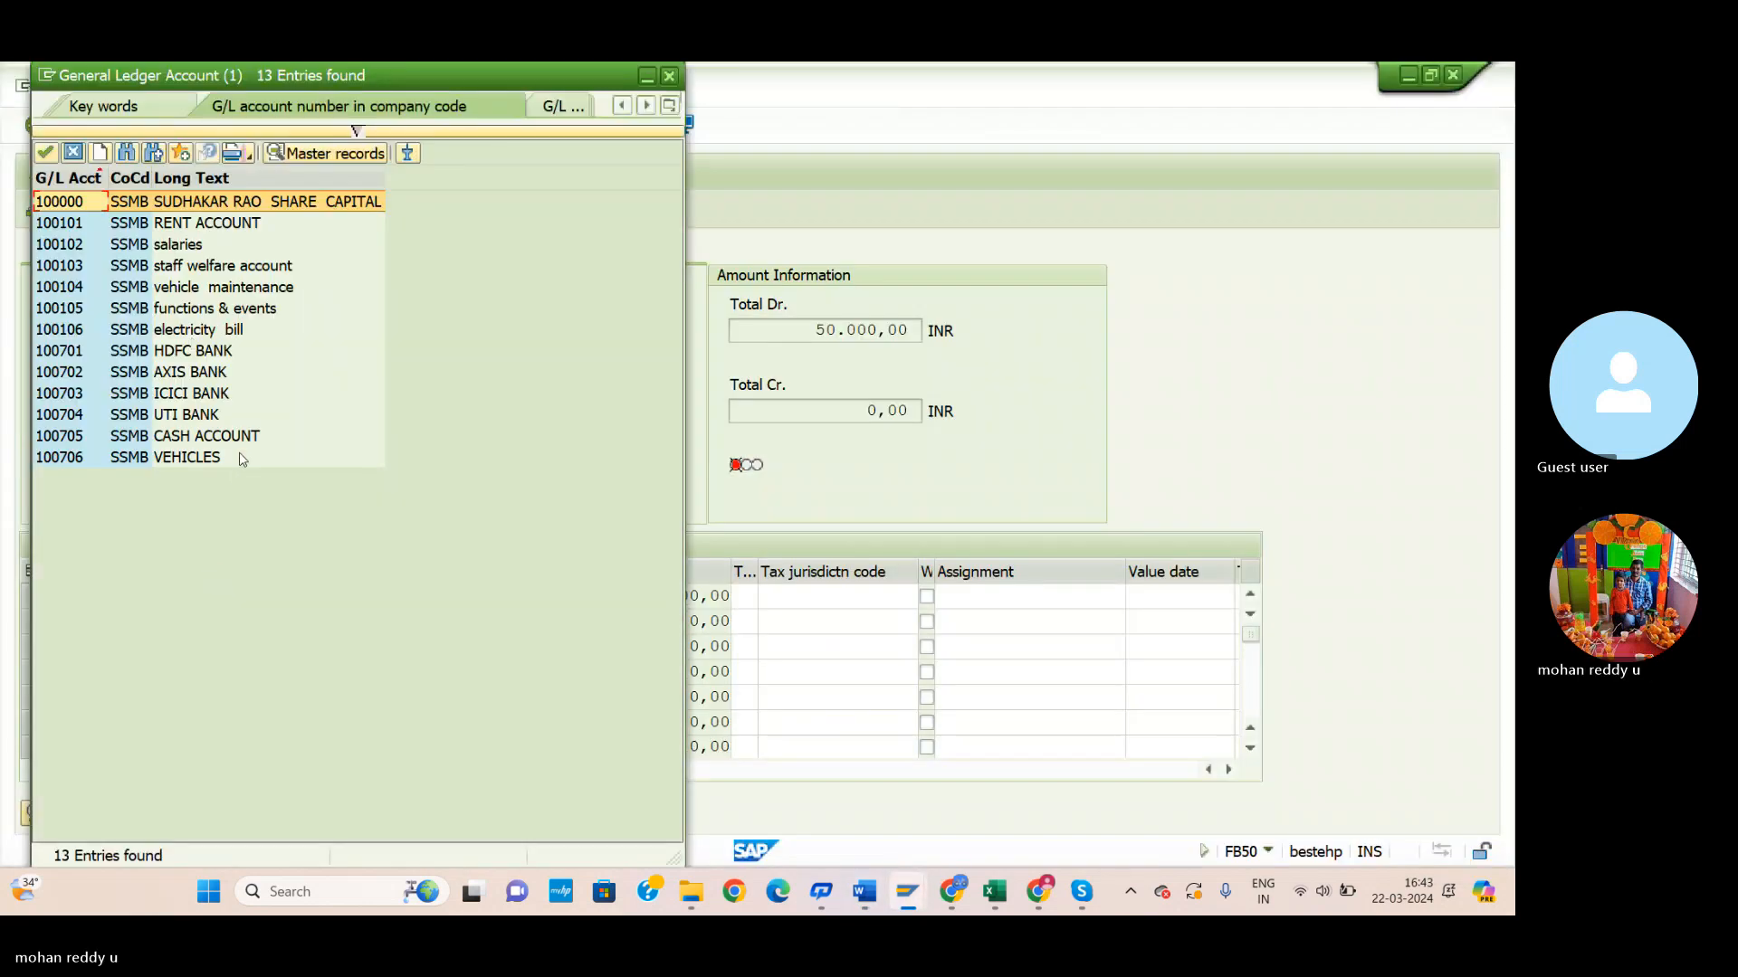
{"action": "left_click", "coordinate": [241, 443]}
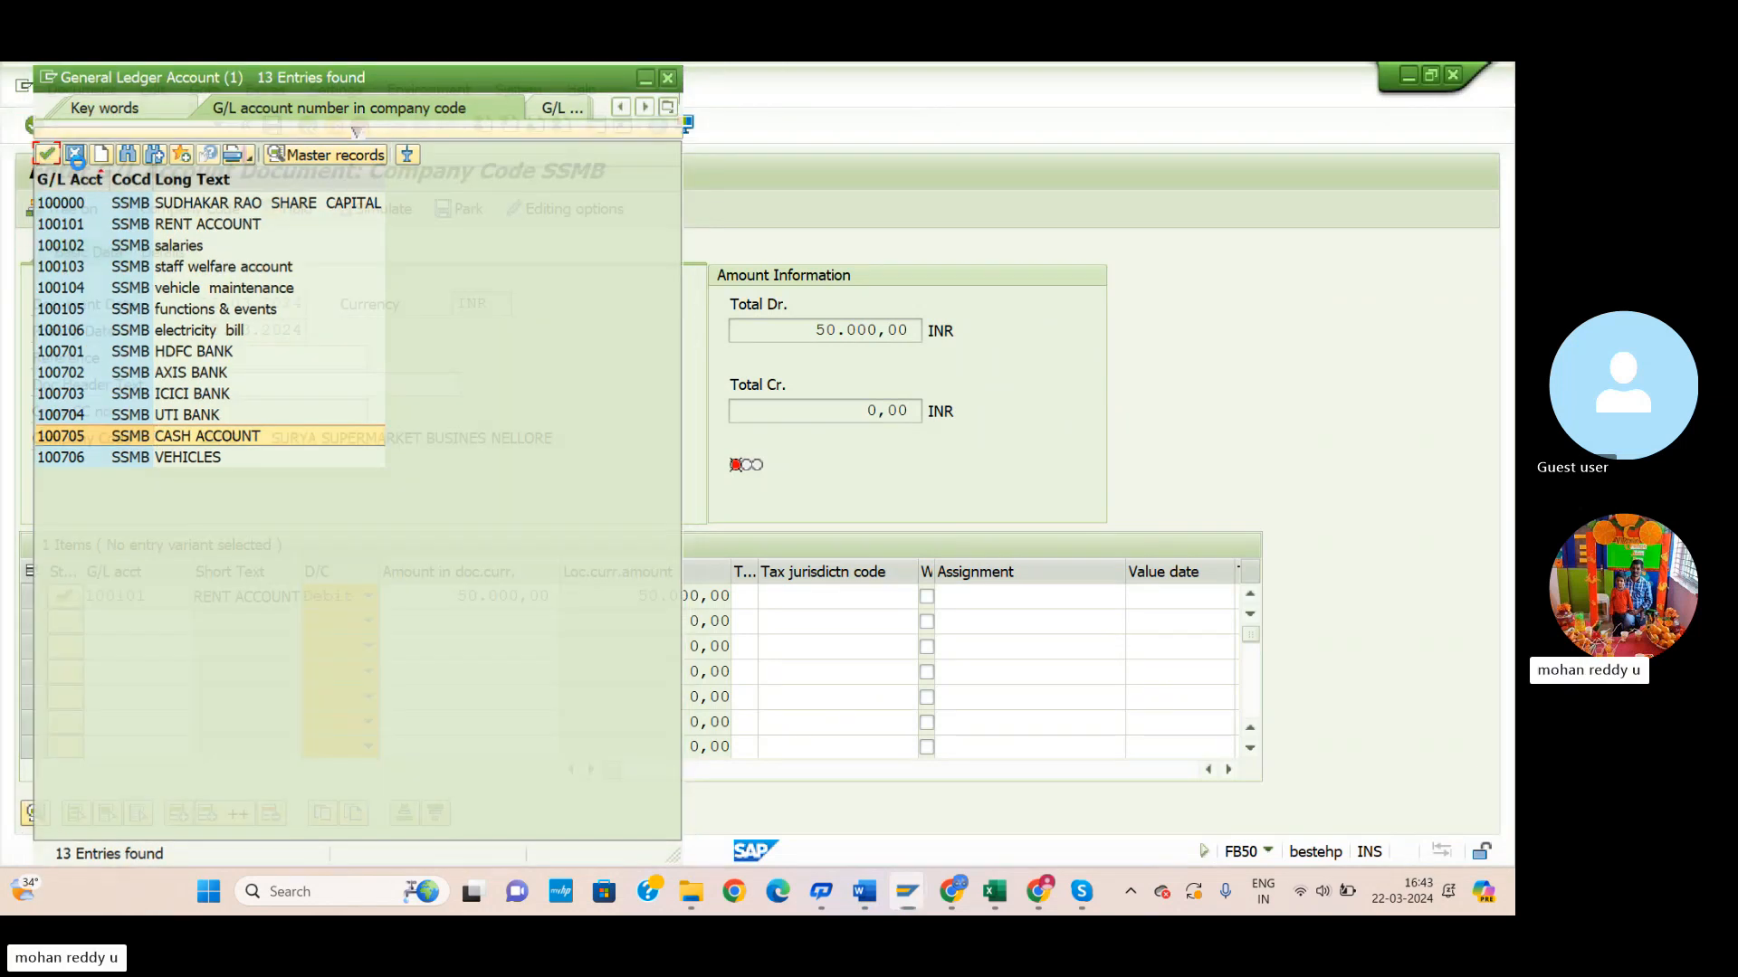
{"action": "left_click", "coordinate": [368, 621]}
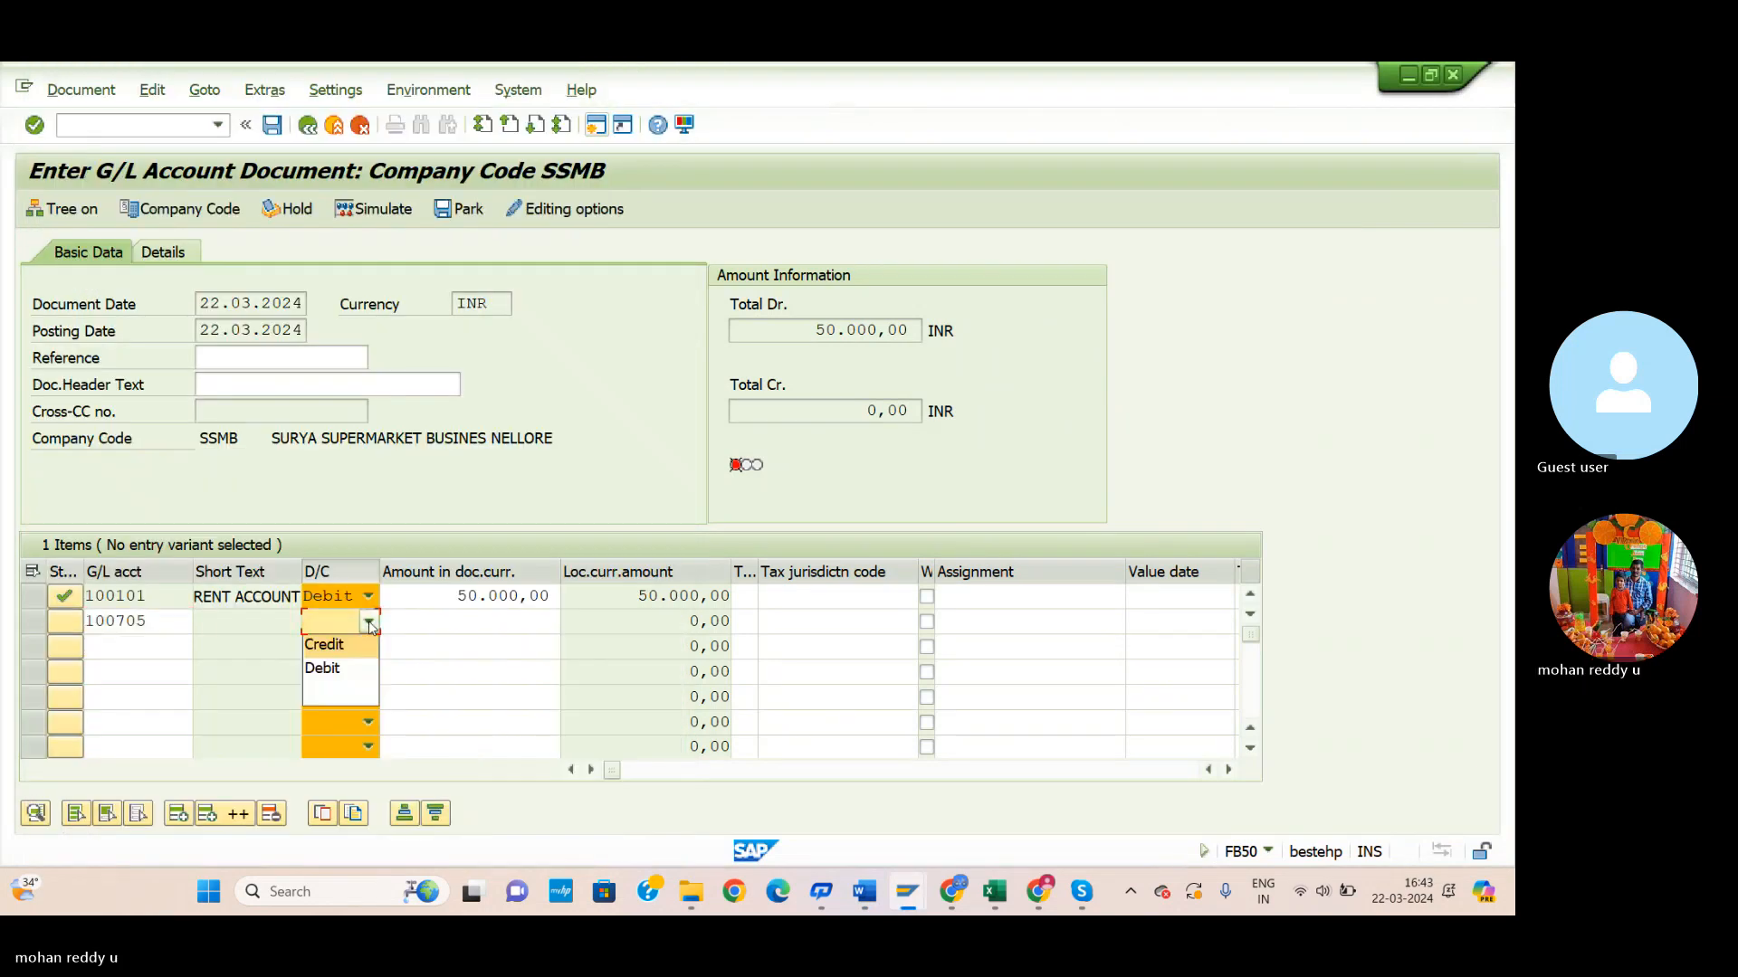
{"action": "left_click", "coordinate": [324, 644]}
{"action": "left_click", "coordinate": [511, 624]}
{"action": "type", "text": "5"}
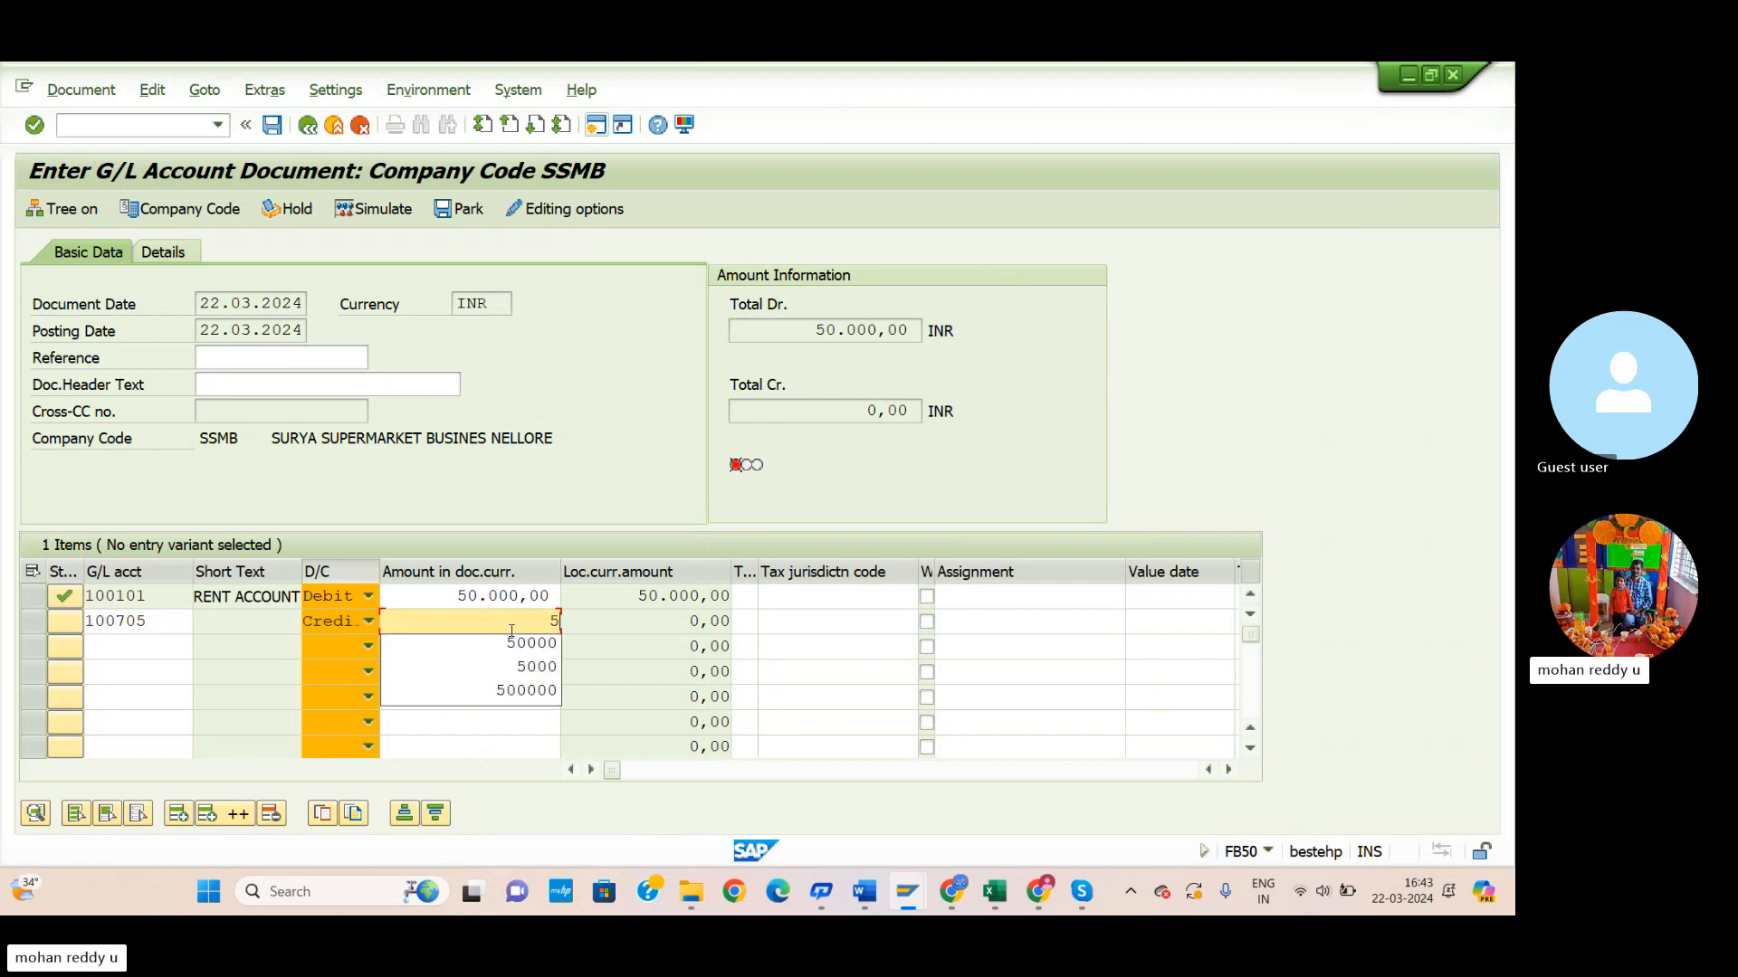
{"action": "type", "text": "0000"}
{"action": "key", "text": "Return"}
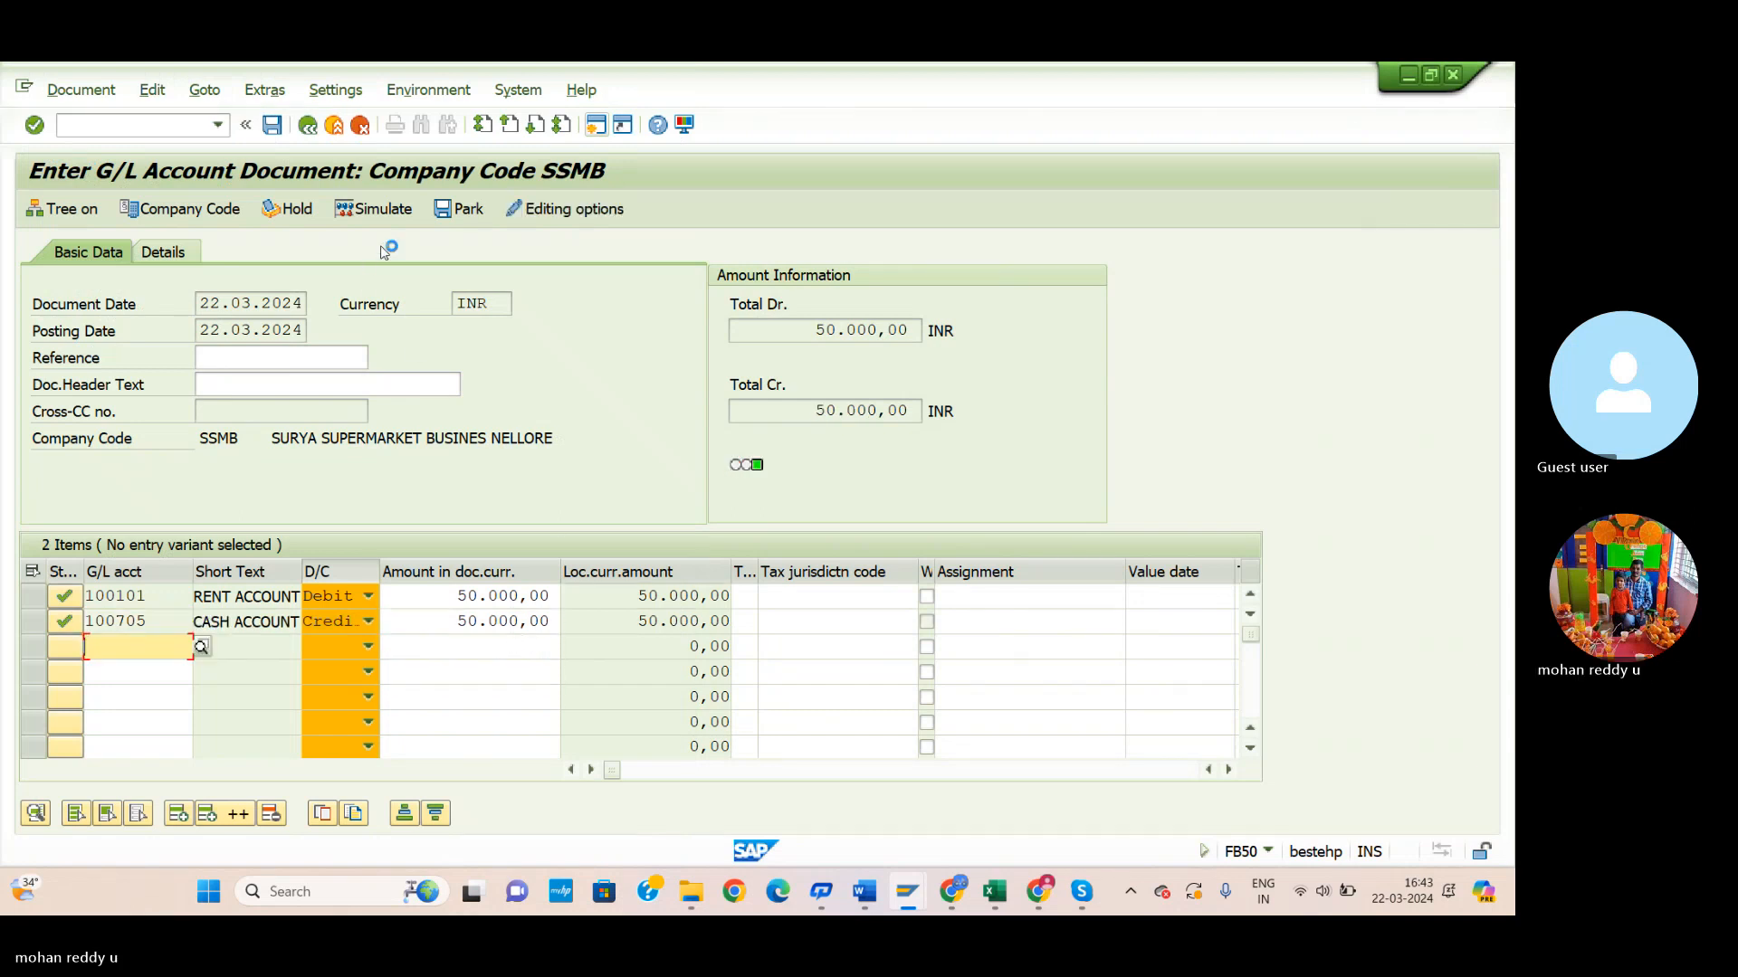
Simulate the rent payment document and post it.
{"action": "left_click", "coordinate": [376, 210]}
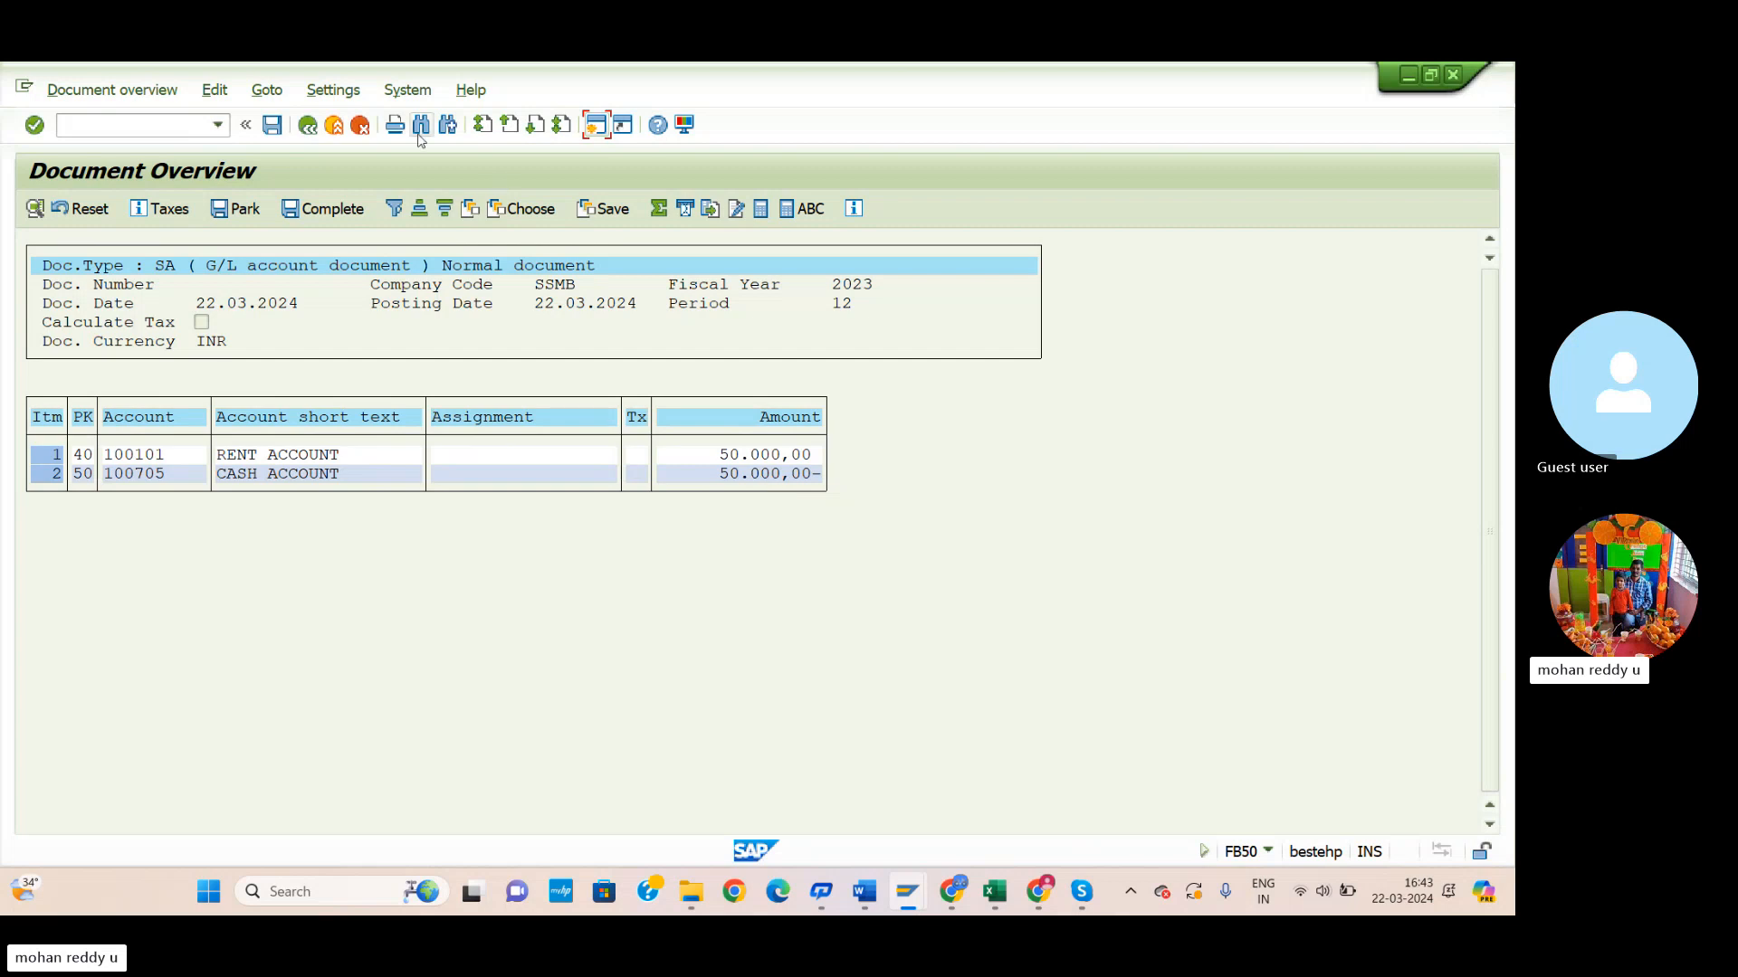
{"action": "left_click", "coordinate": [279, 130]}
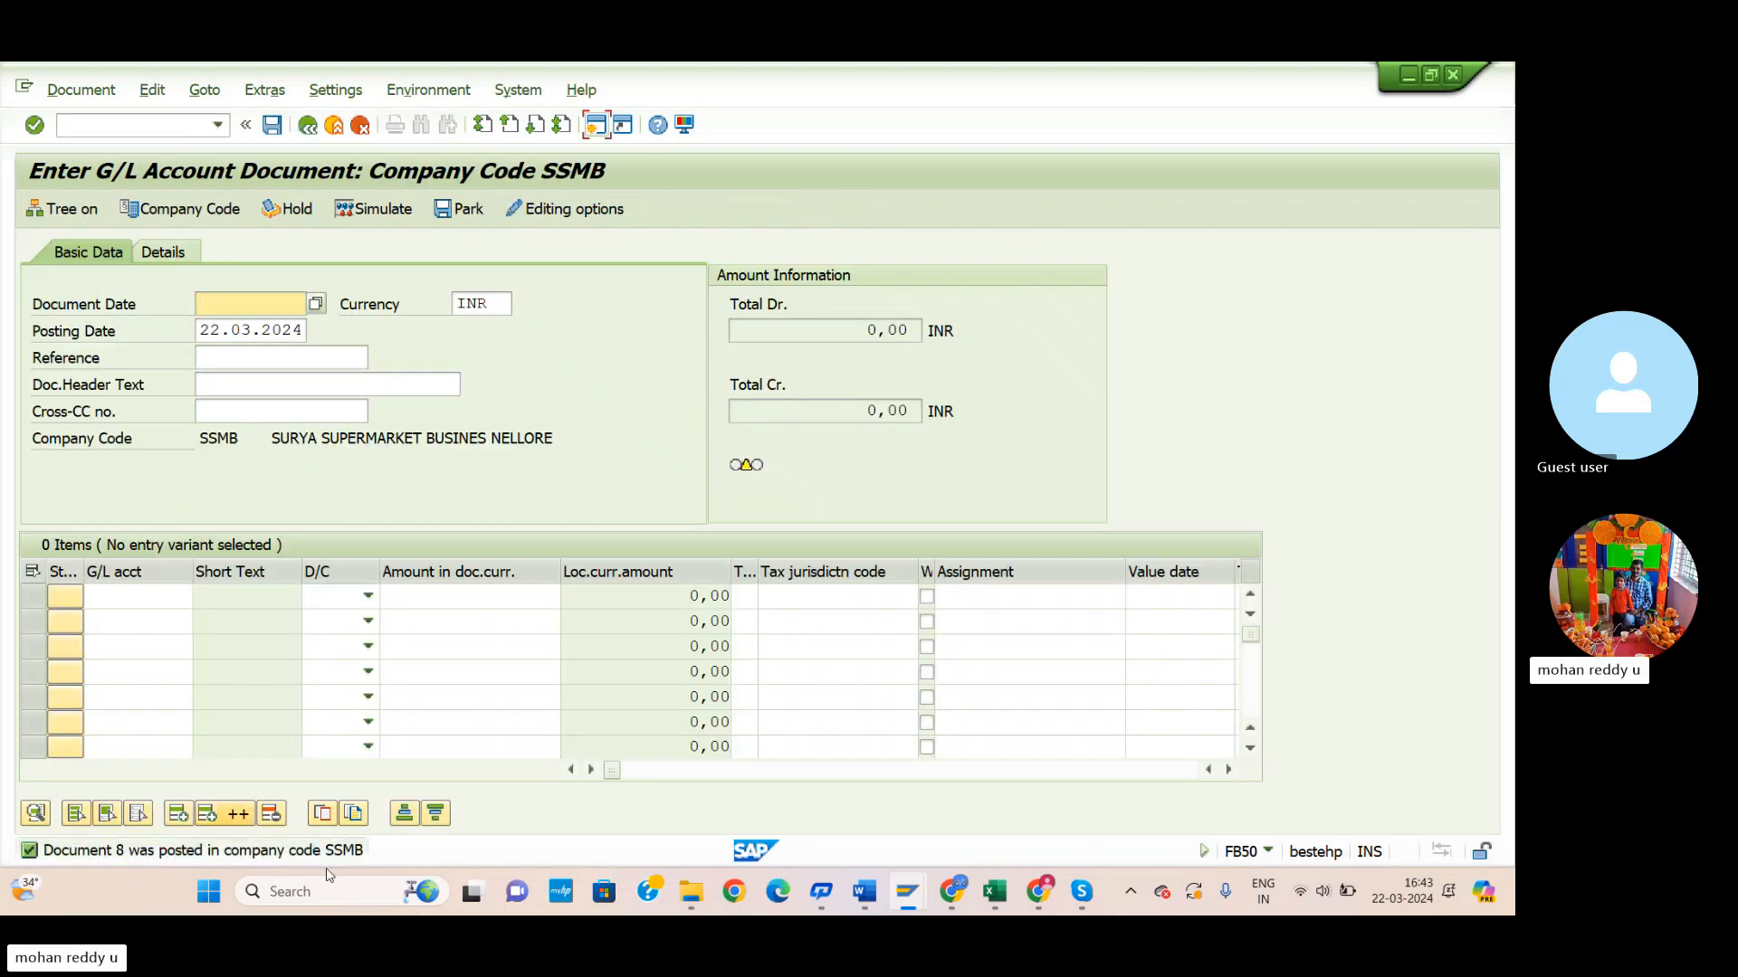
Switch to Word to read the wages entry (6) and the transaction description, and return to the SAP G/L document.
{"action": "key", "text": "alt+Tab"}
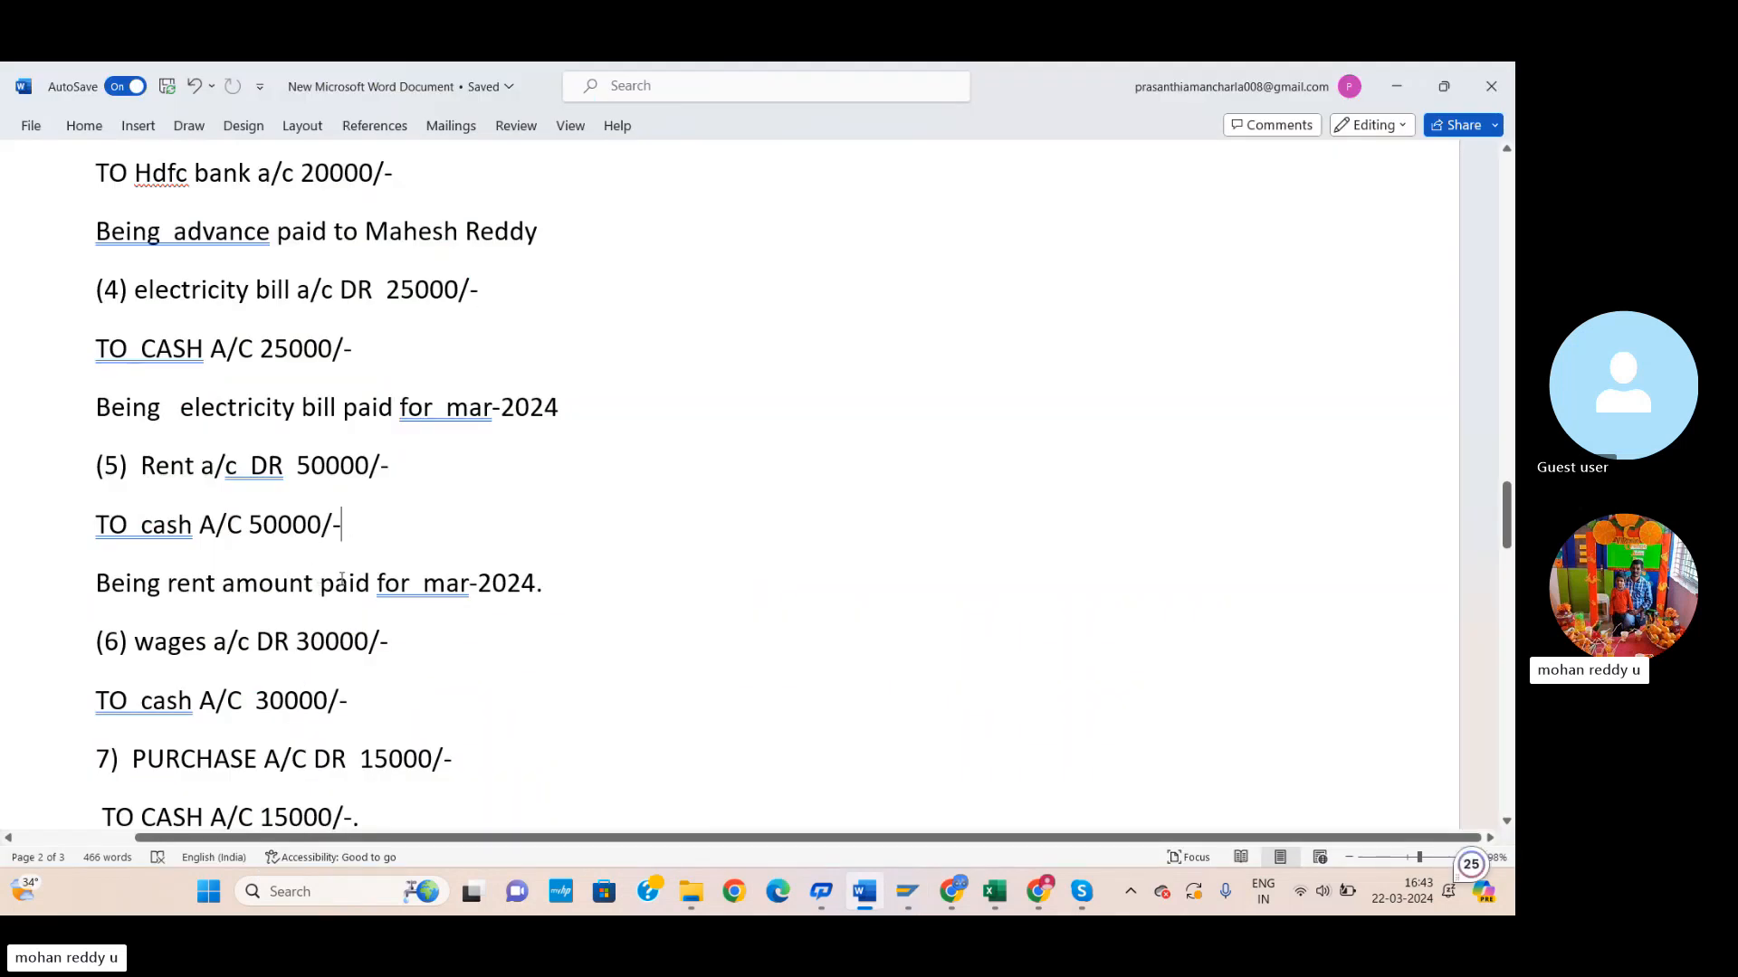
{"action": "scroll", "coordinate": [341, 580], "scroll_direction": "down", "scroll_amount": 1}
{"action": "key", "text": "alt+Tab"}
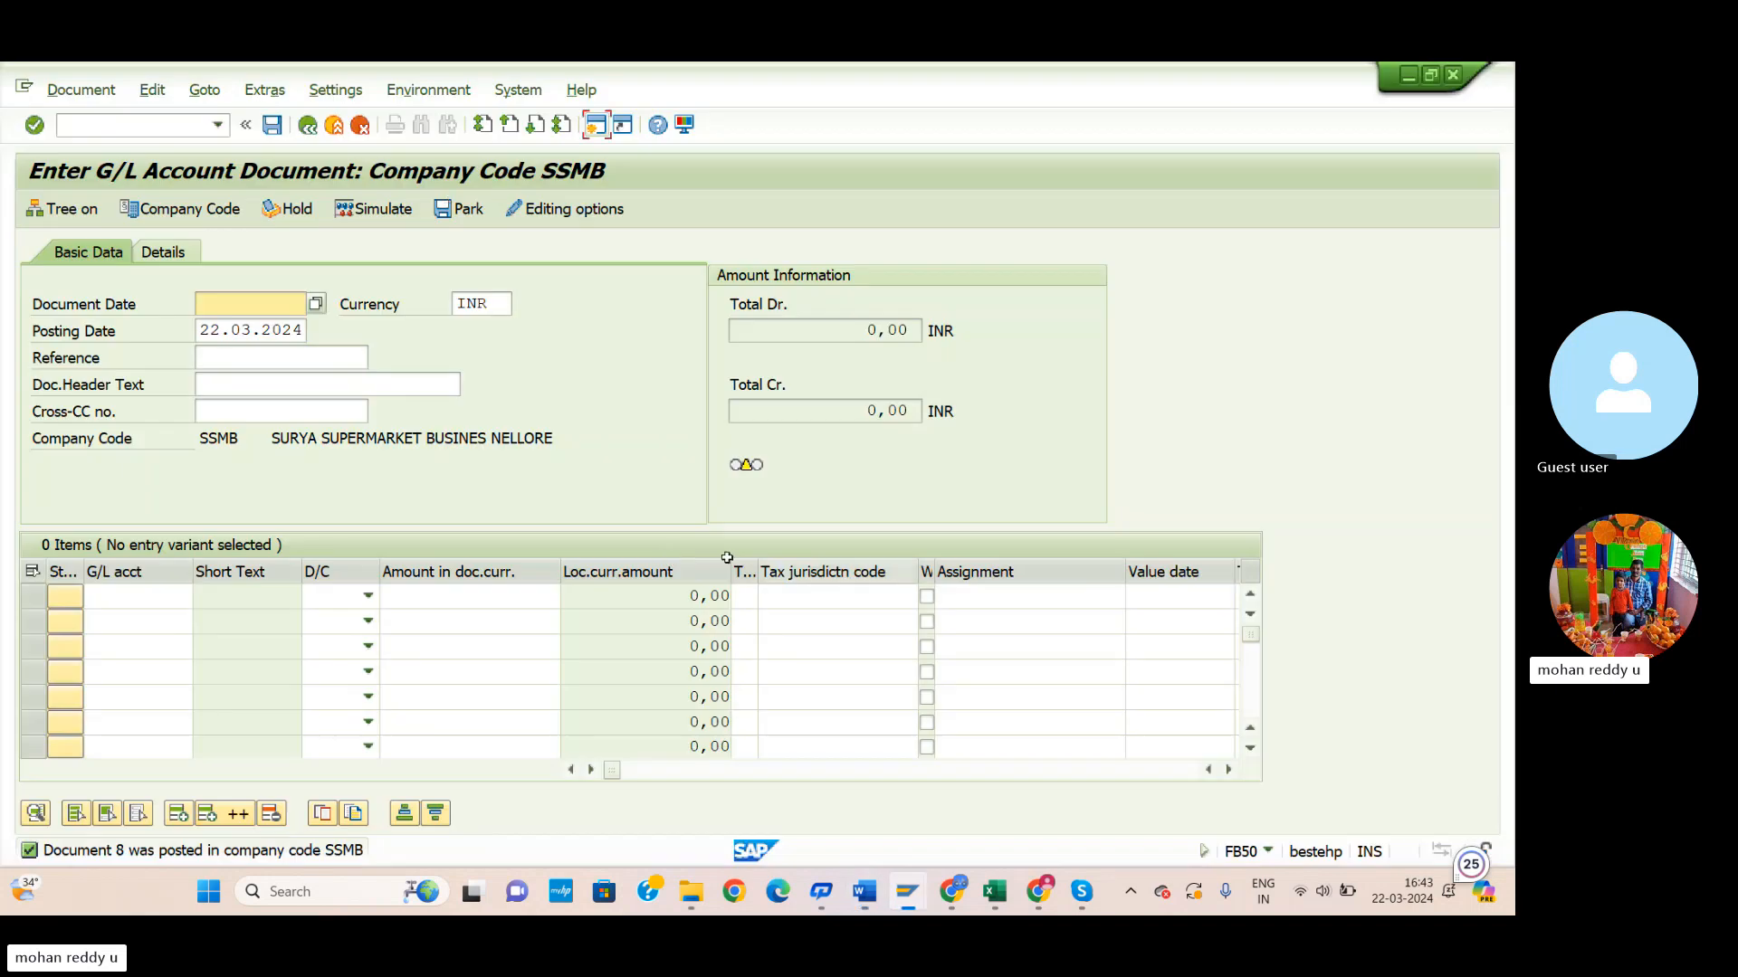
{"action": "key", "text": "alt+Tab"}
{"action": "scroll", "coordinate": [600, 584], "scroll_direction": "up", "scroll_amount": 10}
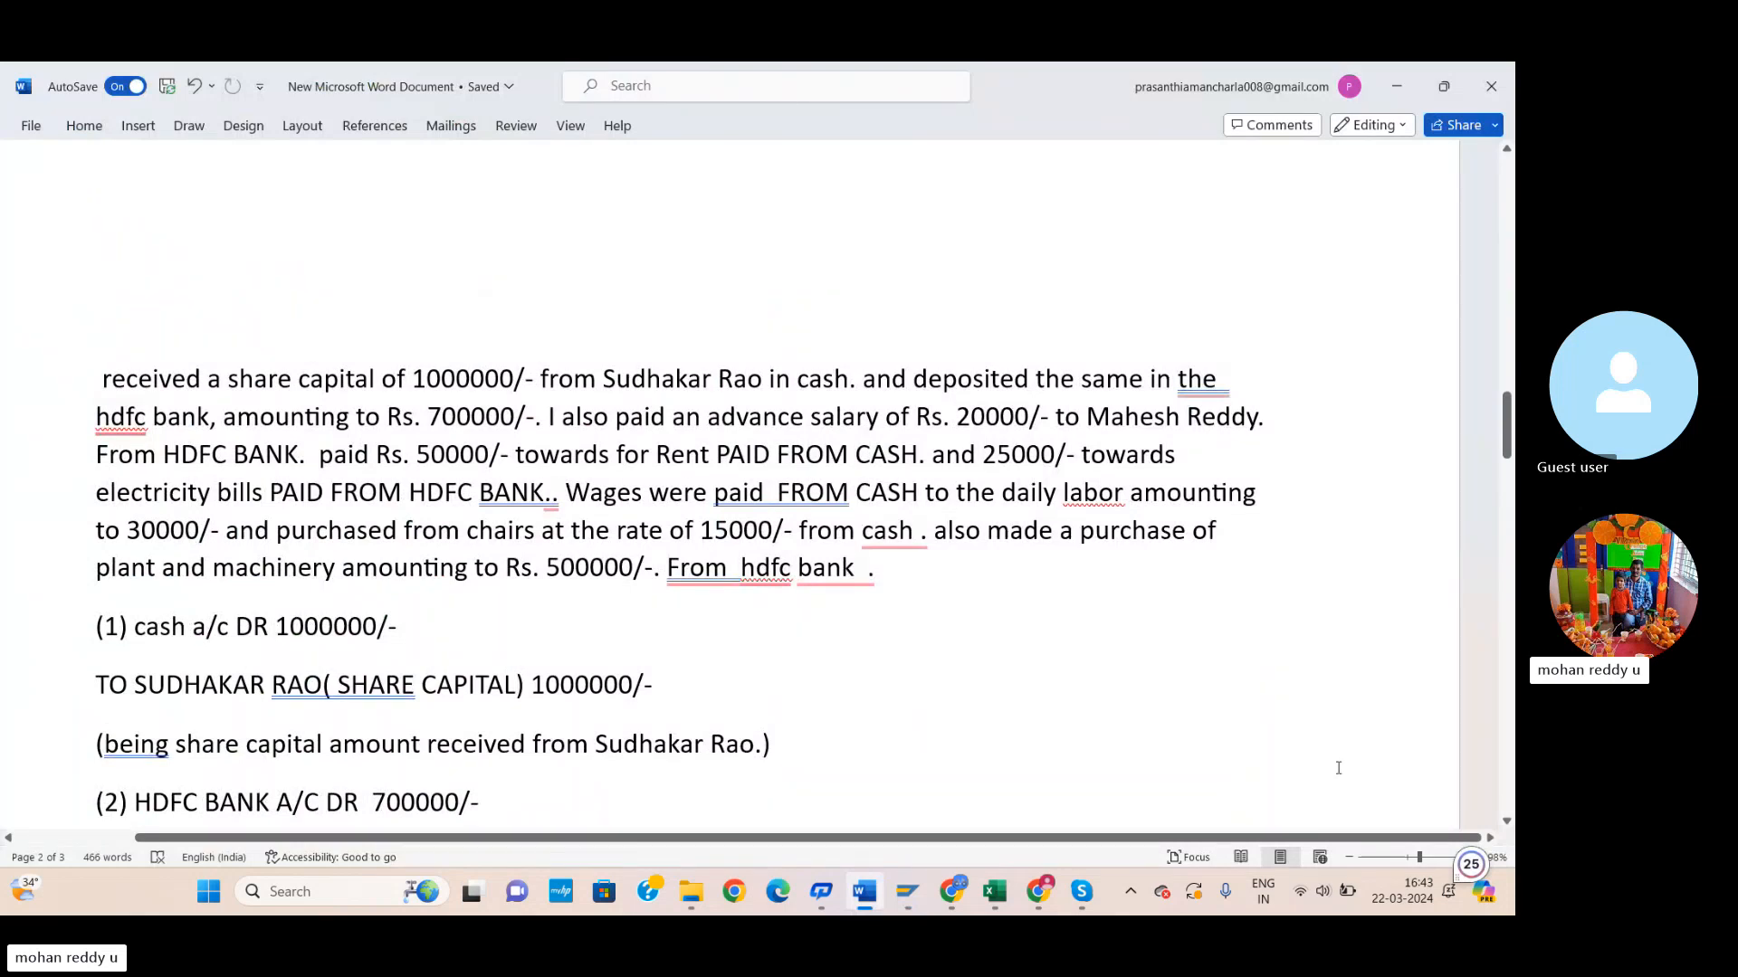
{"action": "scroll", "coordinate": [1214, 610], "scroll_direction": "down", "scroll_amount": 5}
{"action": "key", "text": "alt+Tab"}
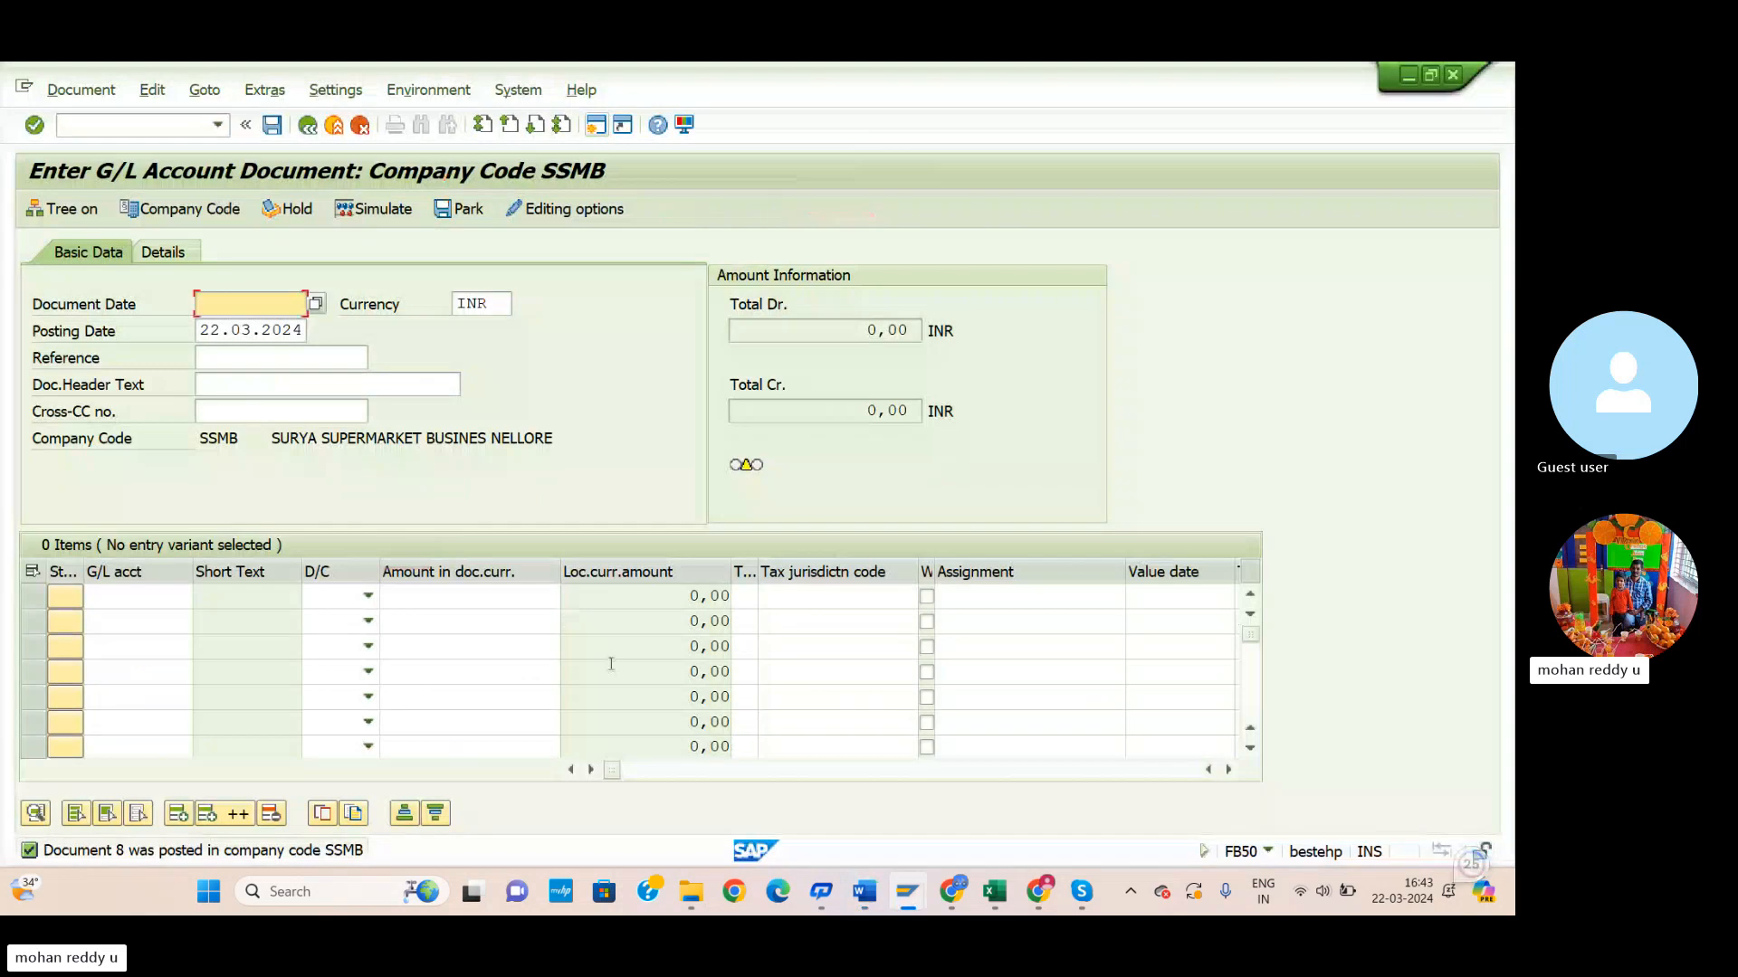
Set the new document's date to 22.03.2024 and list the SSMB G/L accounts for its first line item.
{"action": "left_click", "coordinate": [316, 303]}
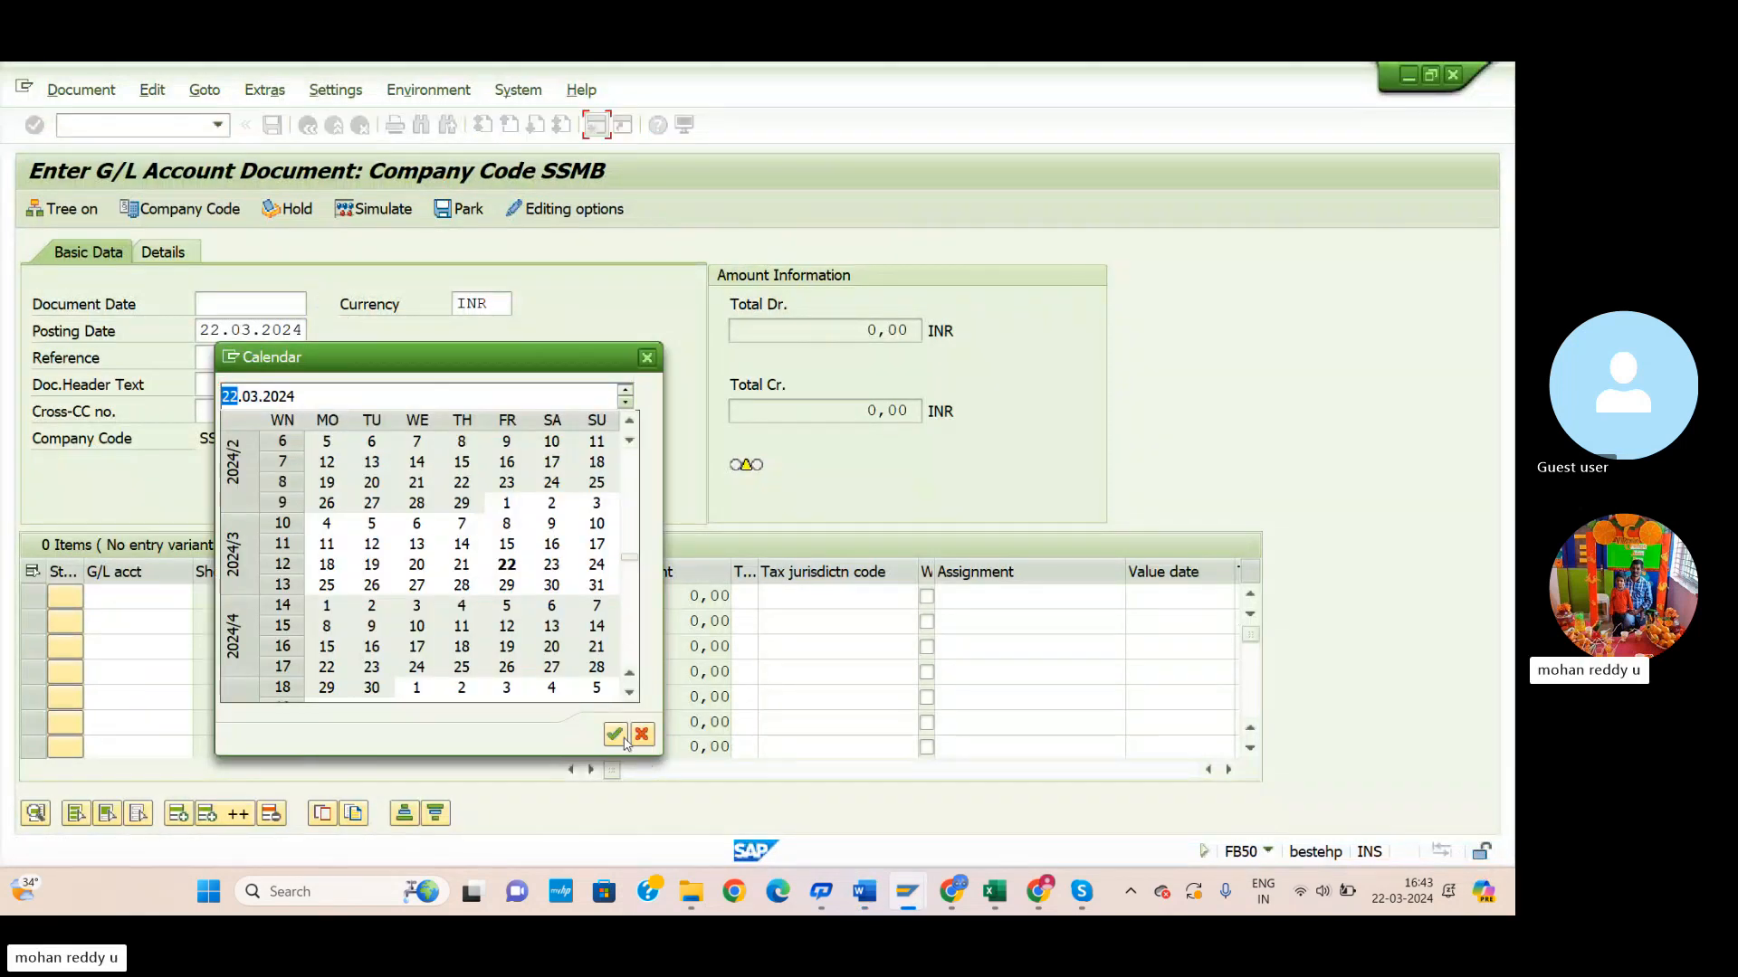
{"action": "left_click", "coordinate": [623, 738]}
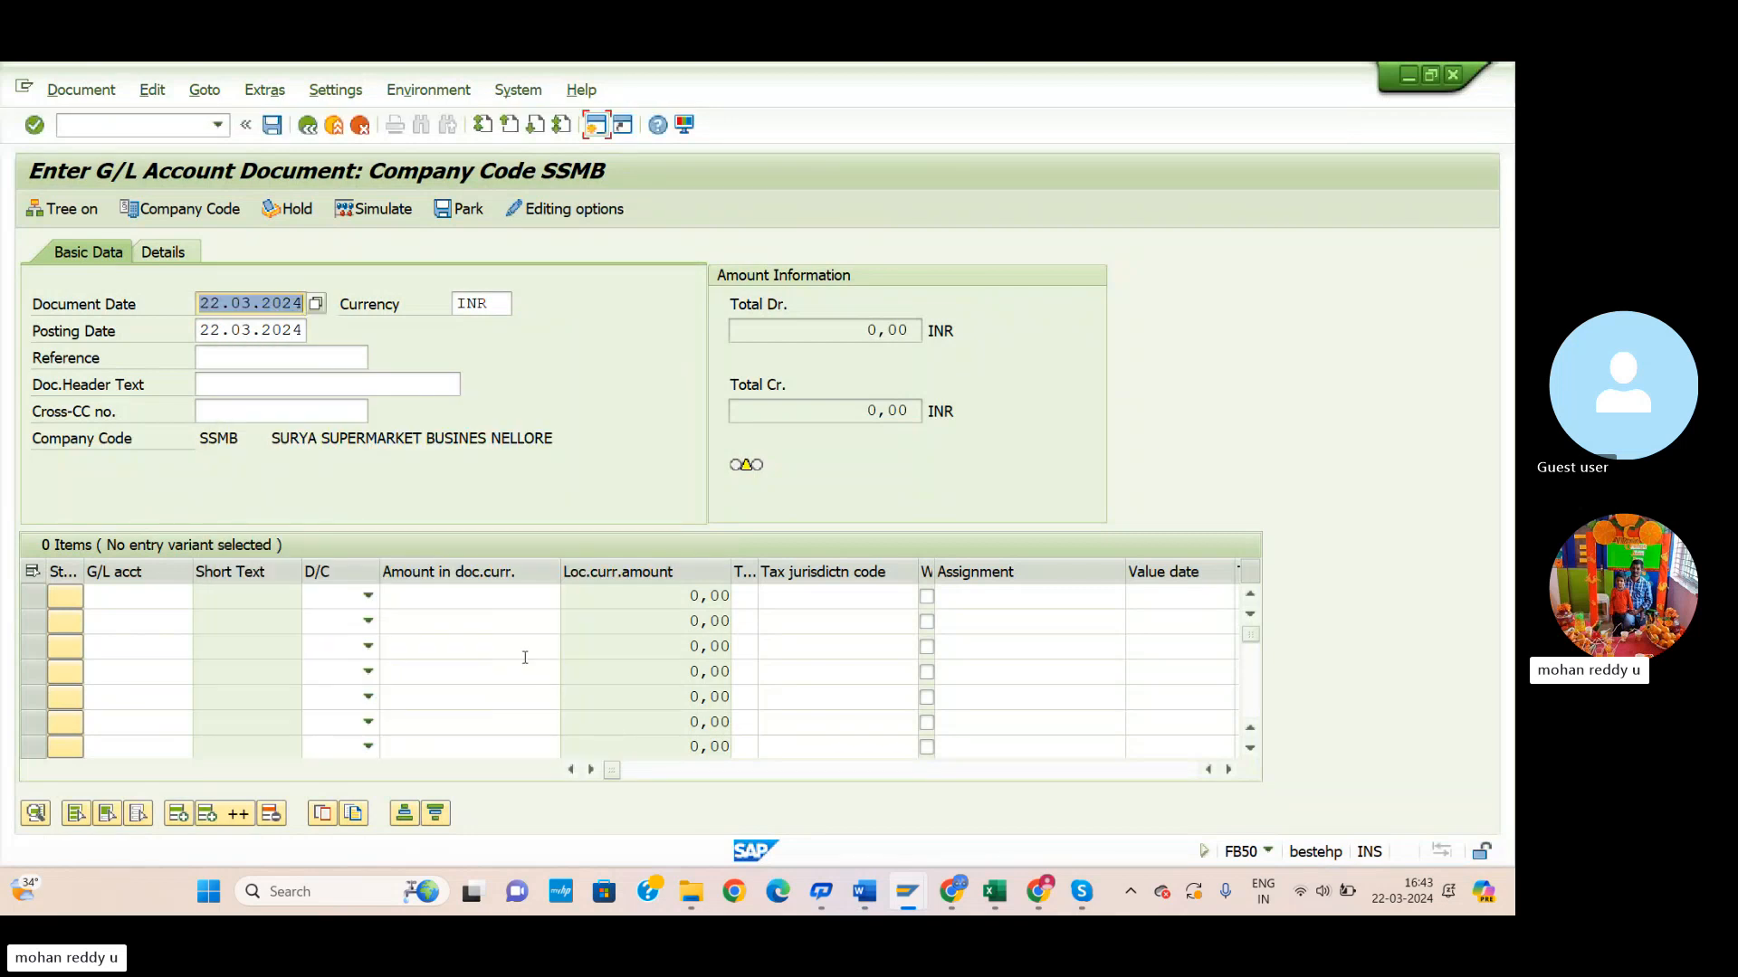
{"action": "left_click", "coordinate": [186, 592]}
{"action": "left_click", "coordinate": [207, 595]}
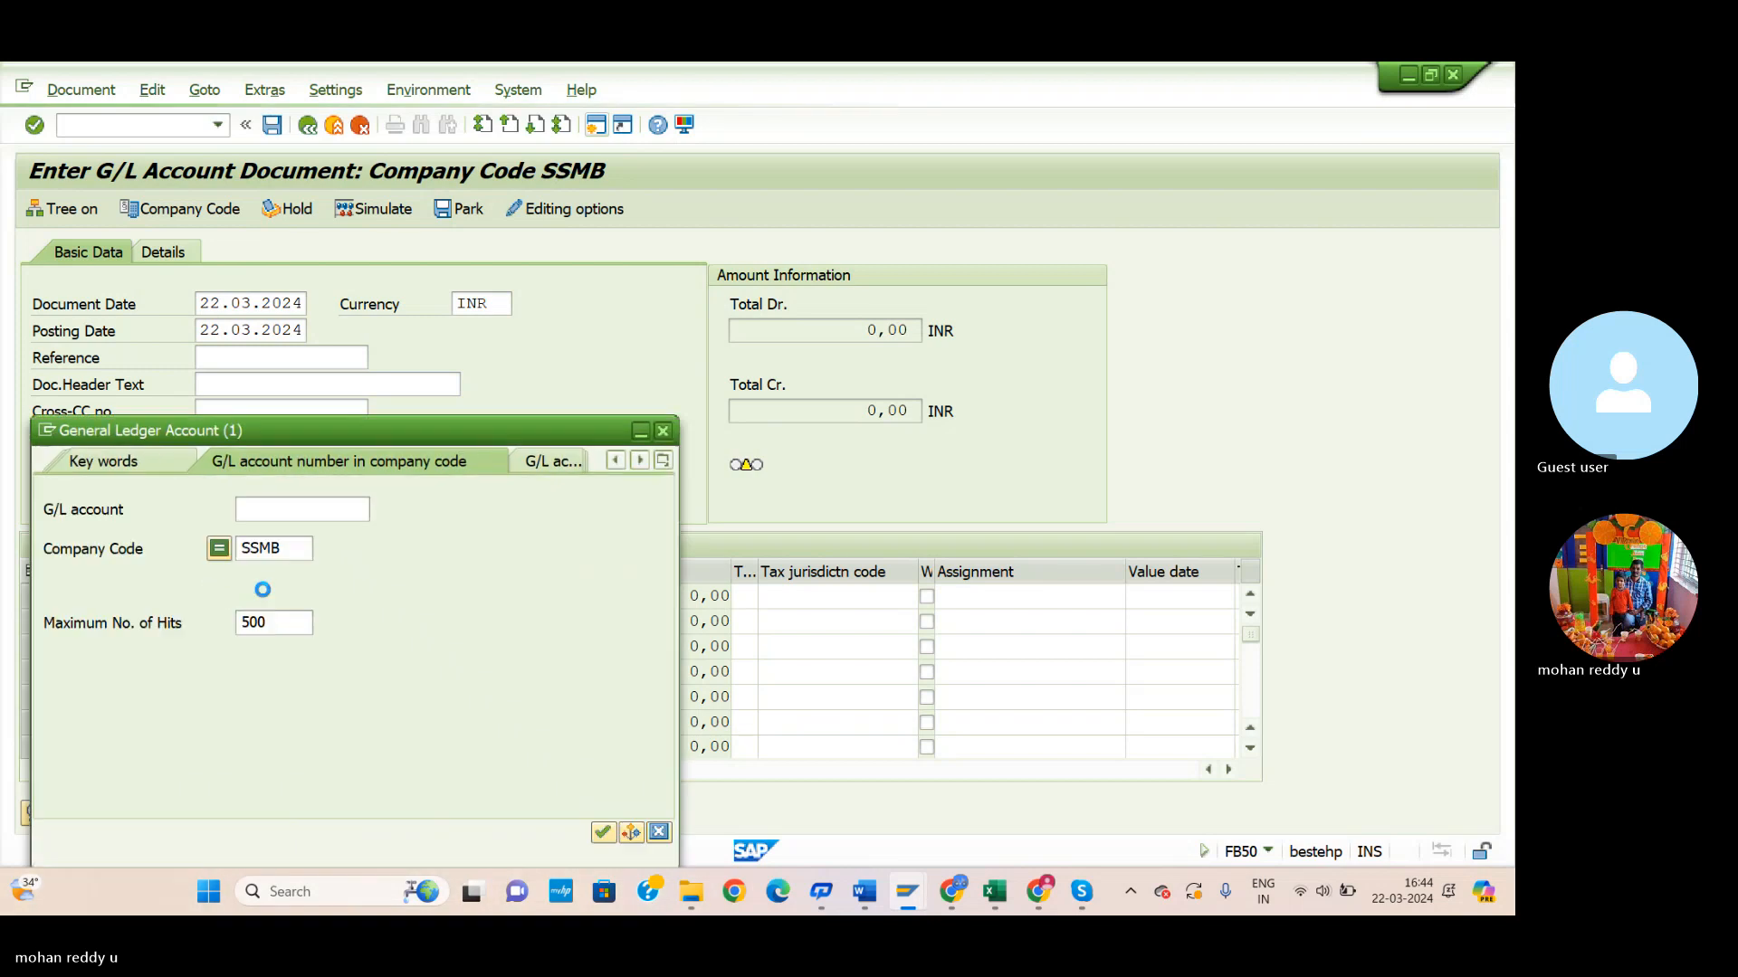
{"action": "left_click", "coordinate": [603, 832]}
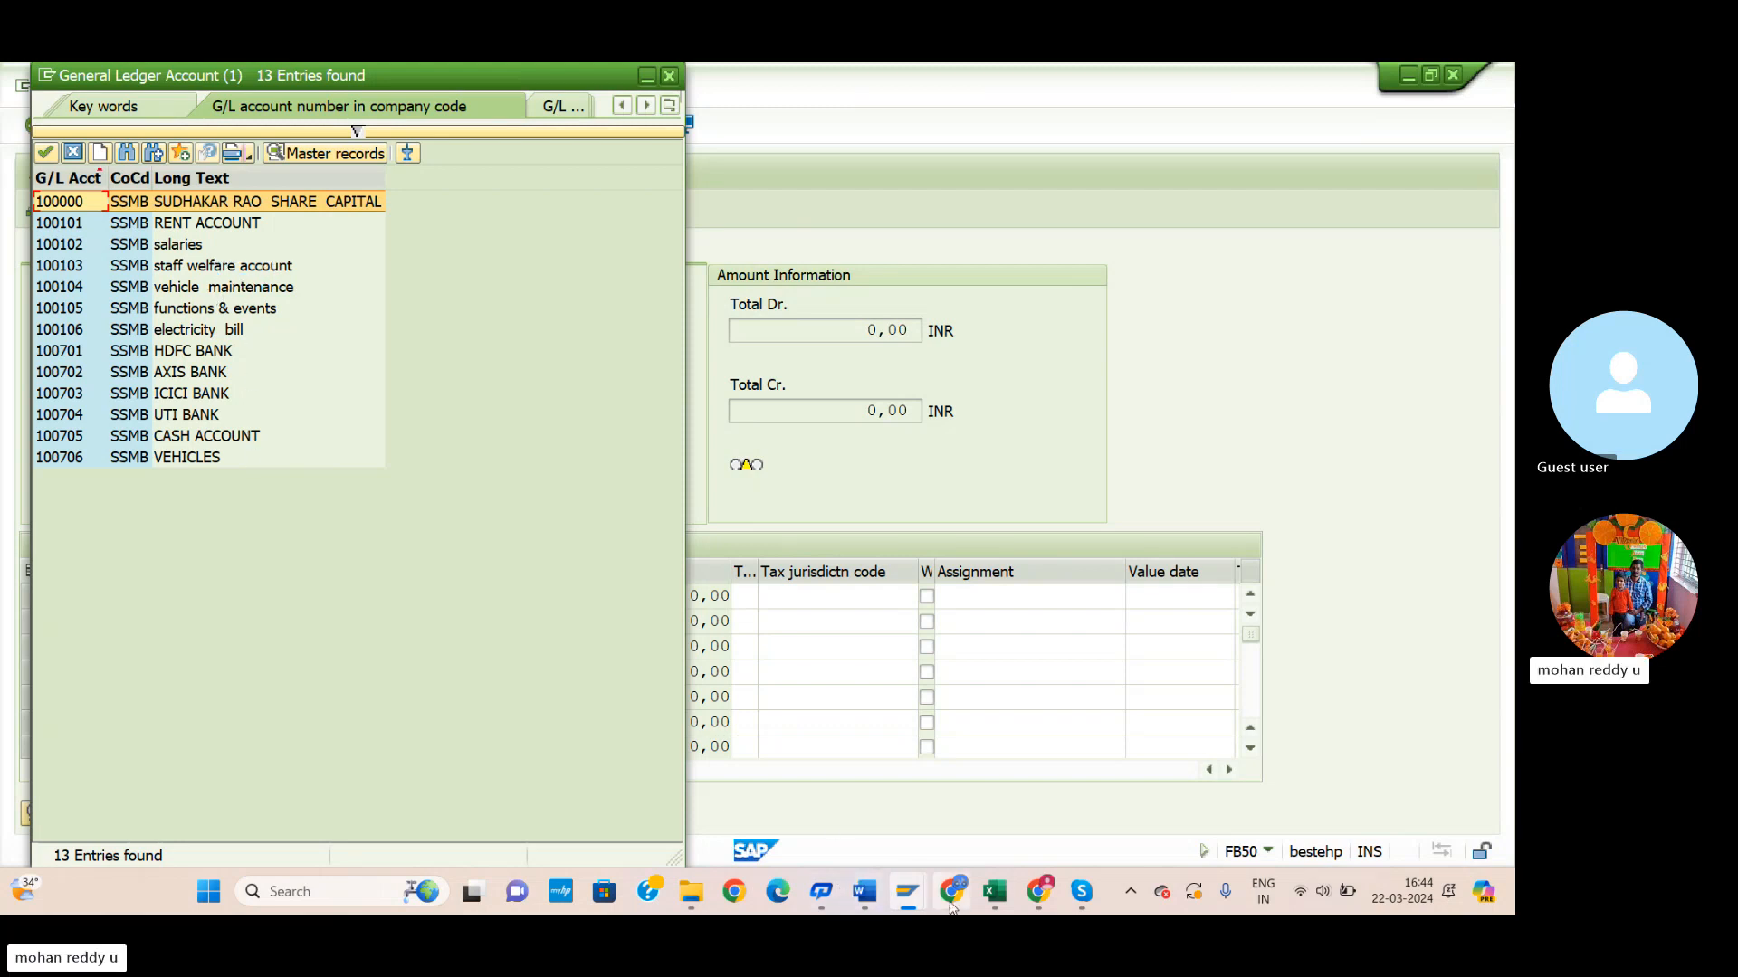
Switch to the Excel workbook and insert a blank sheet row above the Current assets heading on the GL GROUP& GL CREATION sheet.
{"action": "mouse_move", "coordinate": [997, 896]}
{"action": "left_click", "coordinate": [996, 821]}
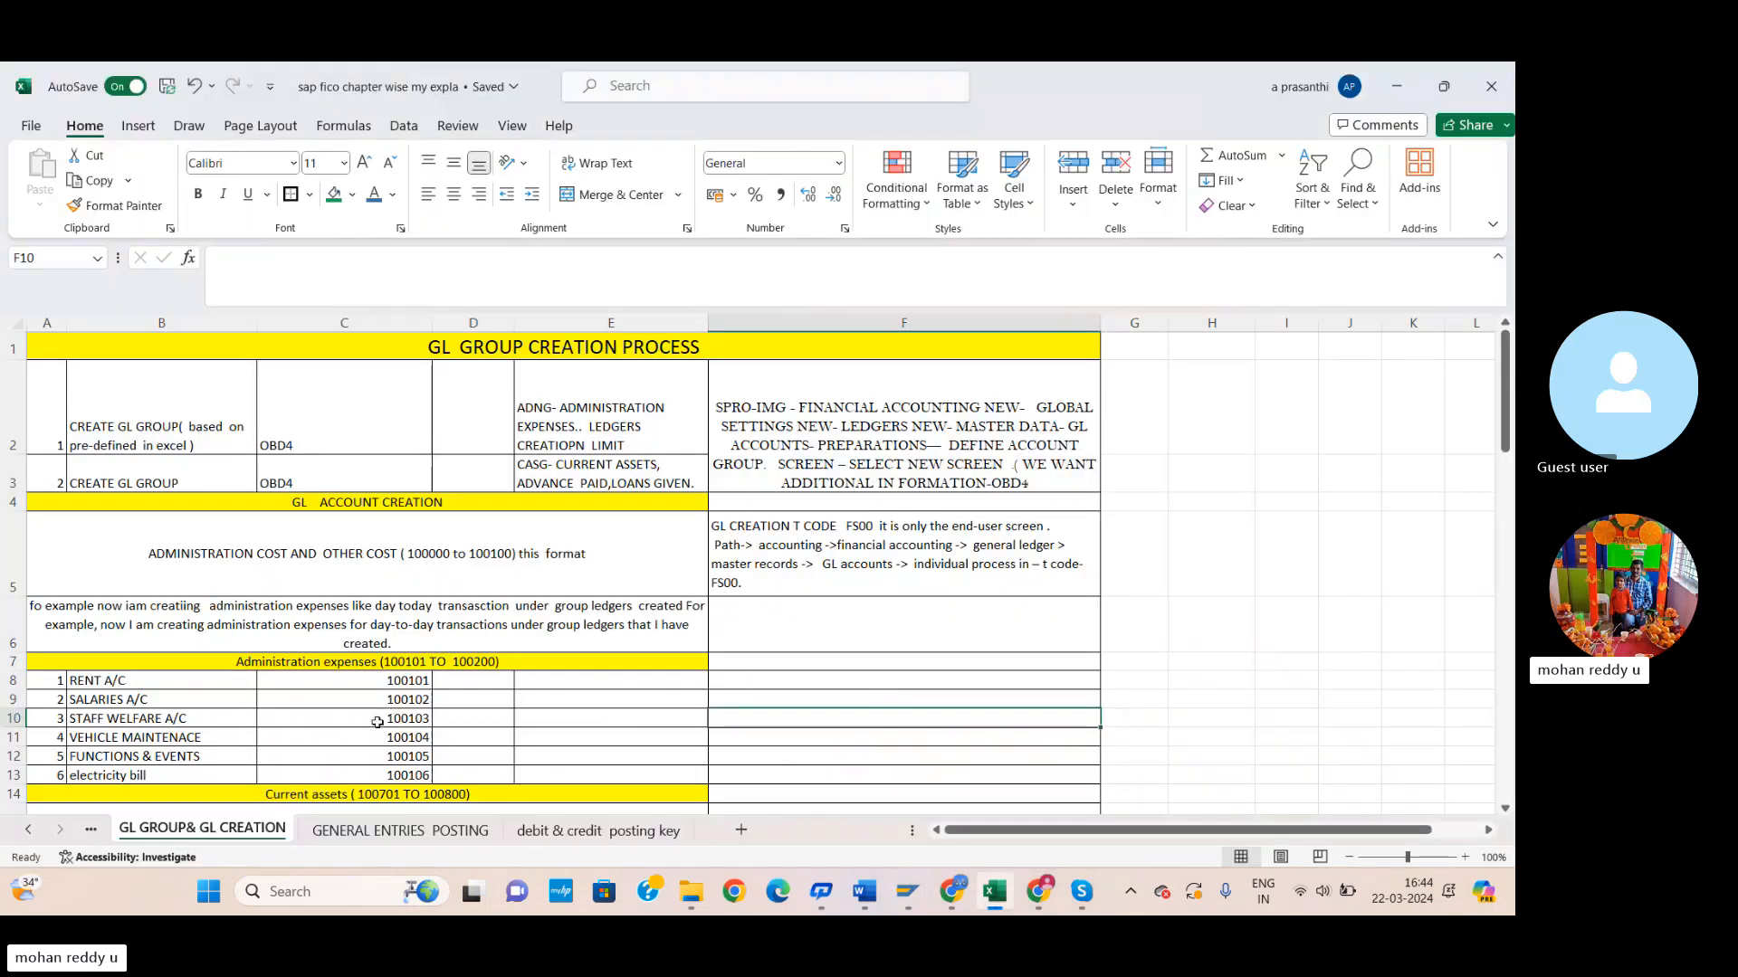
{"action": "left_click", "coordinate": [14, 794]}
{"action": "left_click", "coordinate": [1077, 202]}
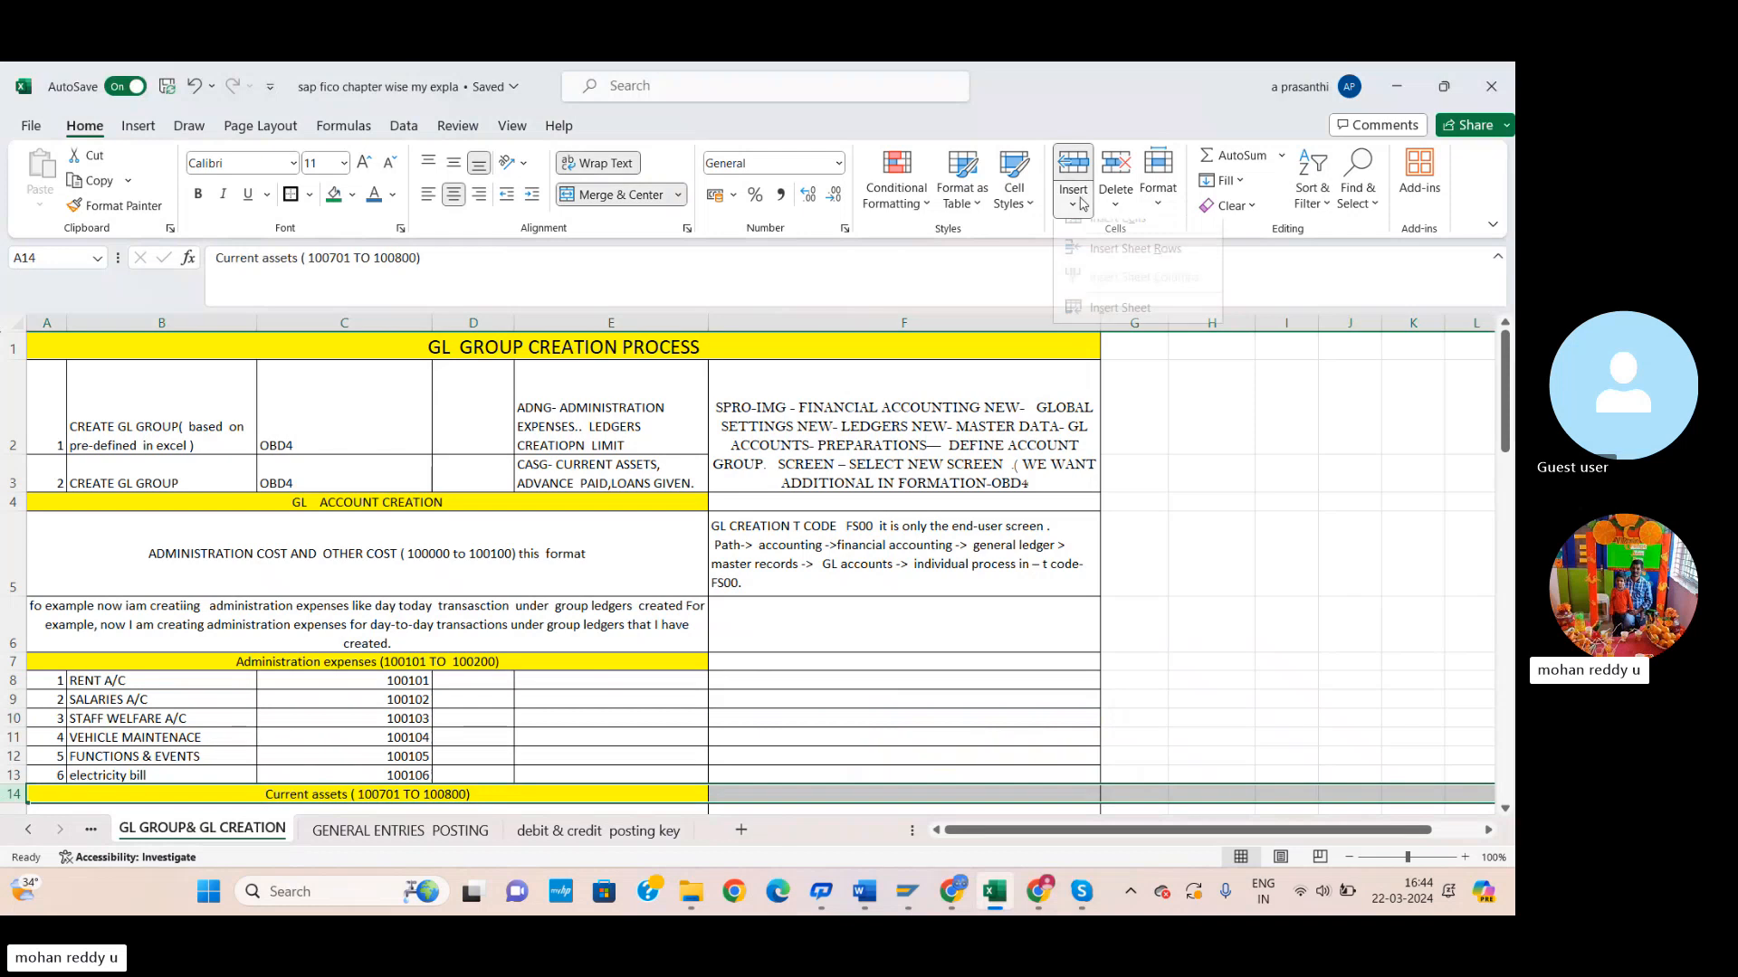
{"action": "left_click", "coordinate": [1135, 248]}
{"action": "scroll", "coordinate": [201, 633], "scroll_direction": "down", "scroll_amount": 1}
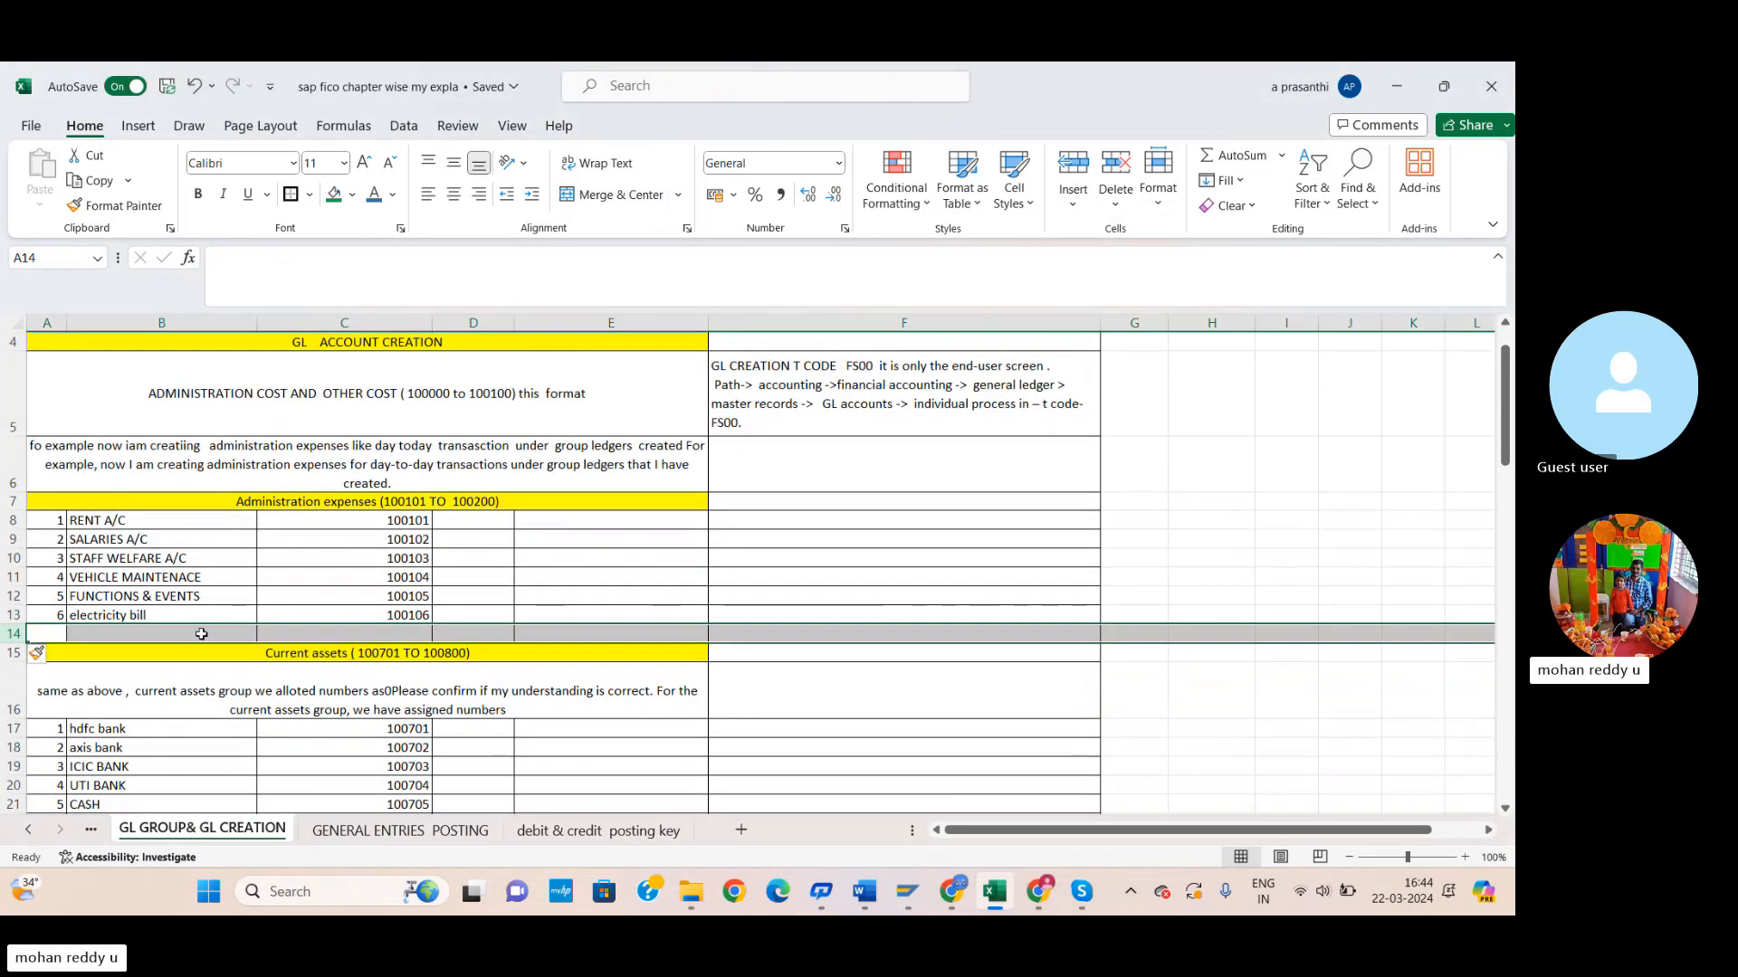
{"action": "key", "text": "Down"}
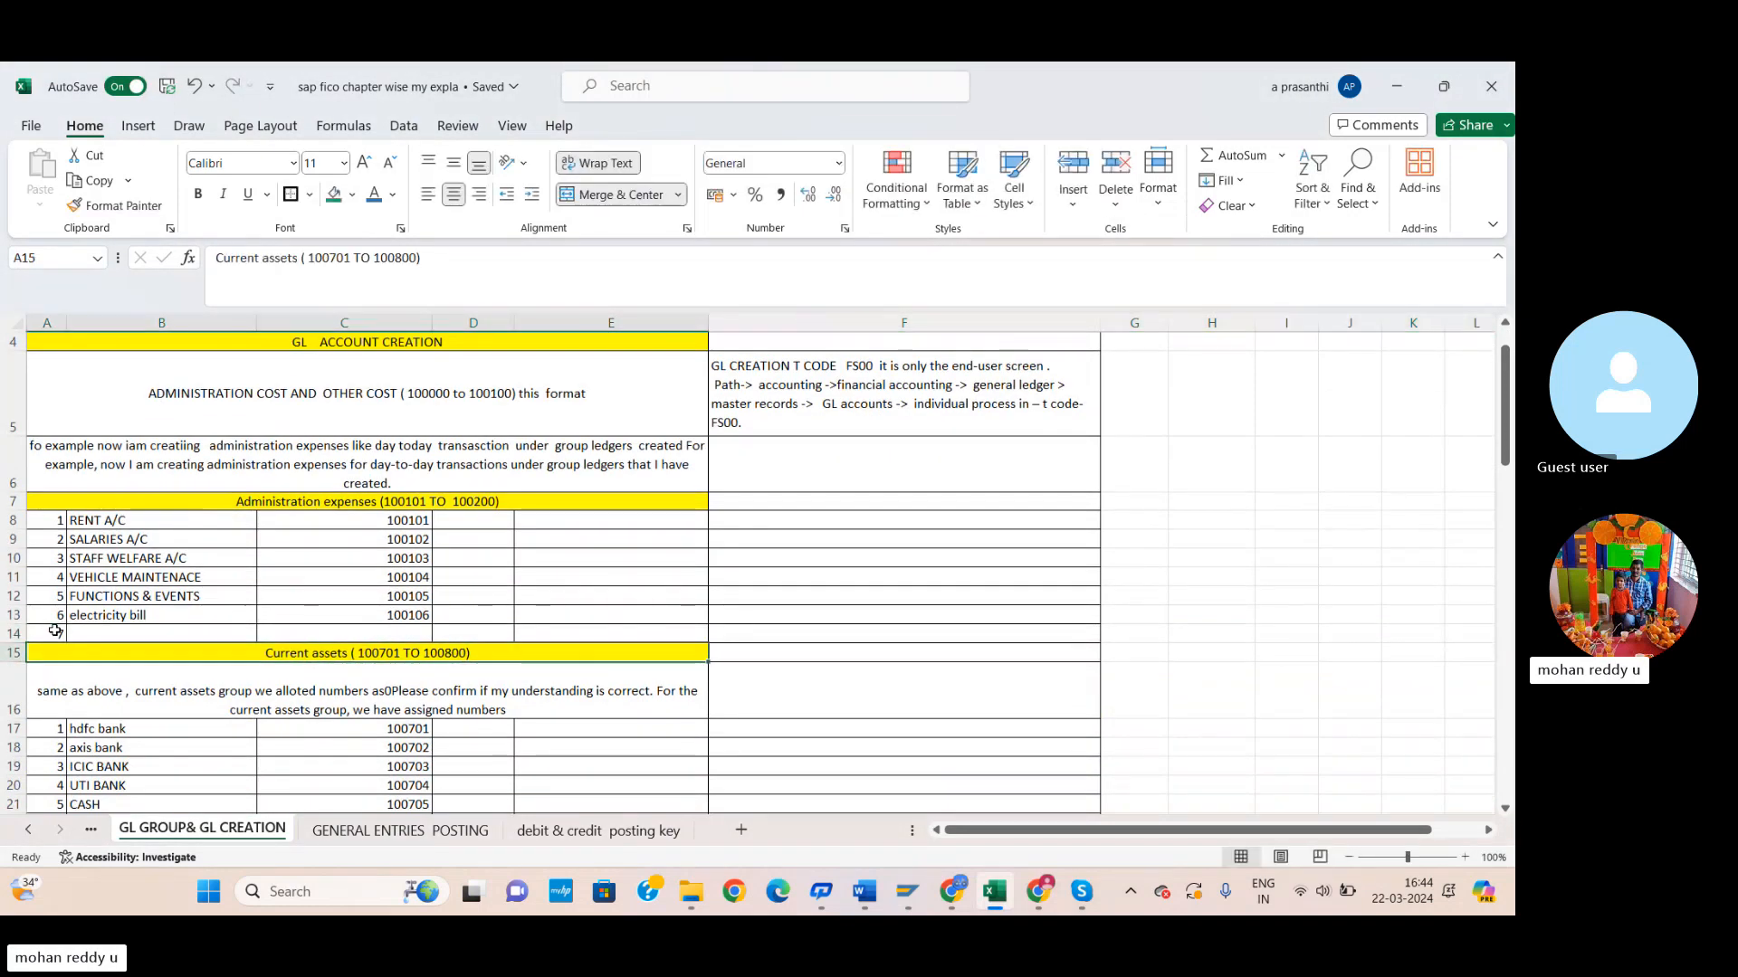
Add item 7, wages, with account number 100107 in the blank row under Administration expenses.
{"action": "left_click", "coordinate": [55, 631]}
{"action": "type", "text": "7"}
{"action": "key", "text": "Tab"}
{"action": "type", "text": "wah"}
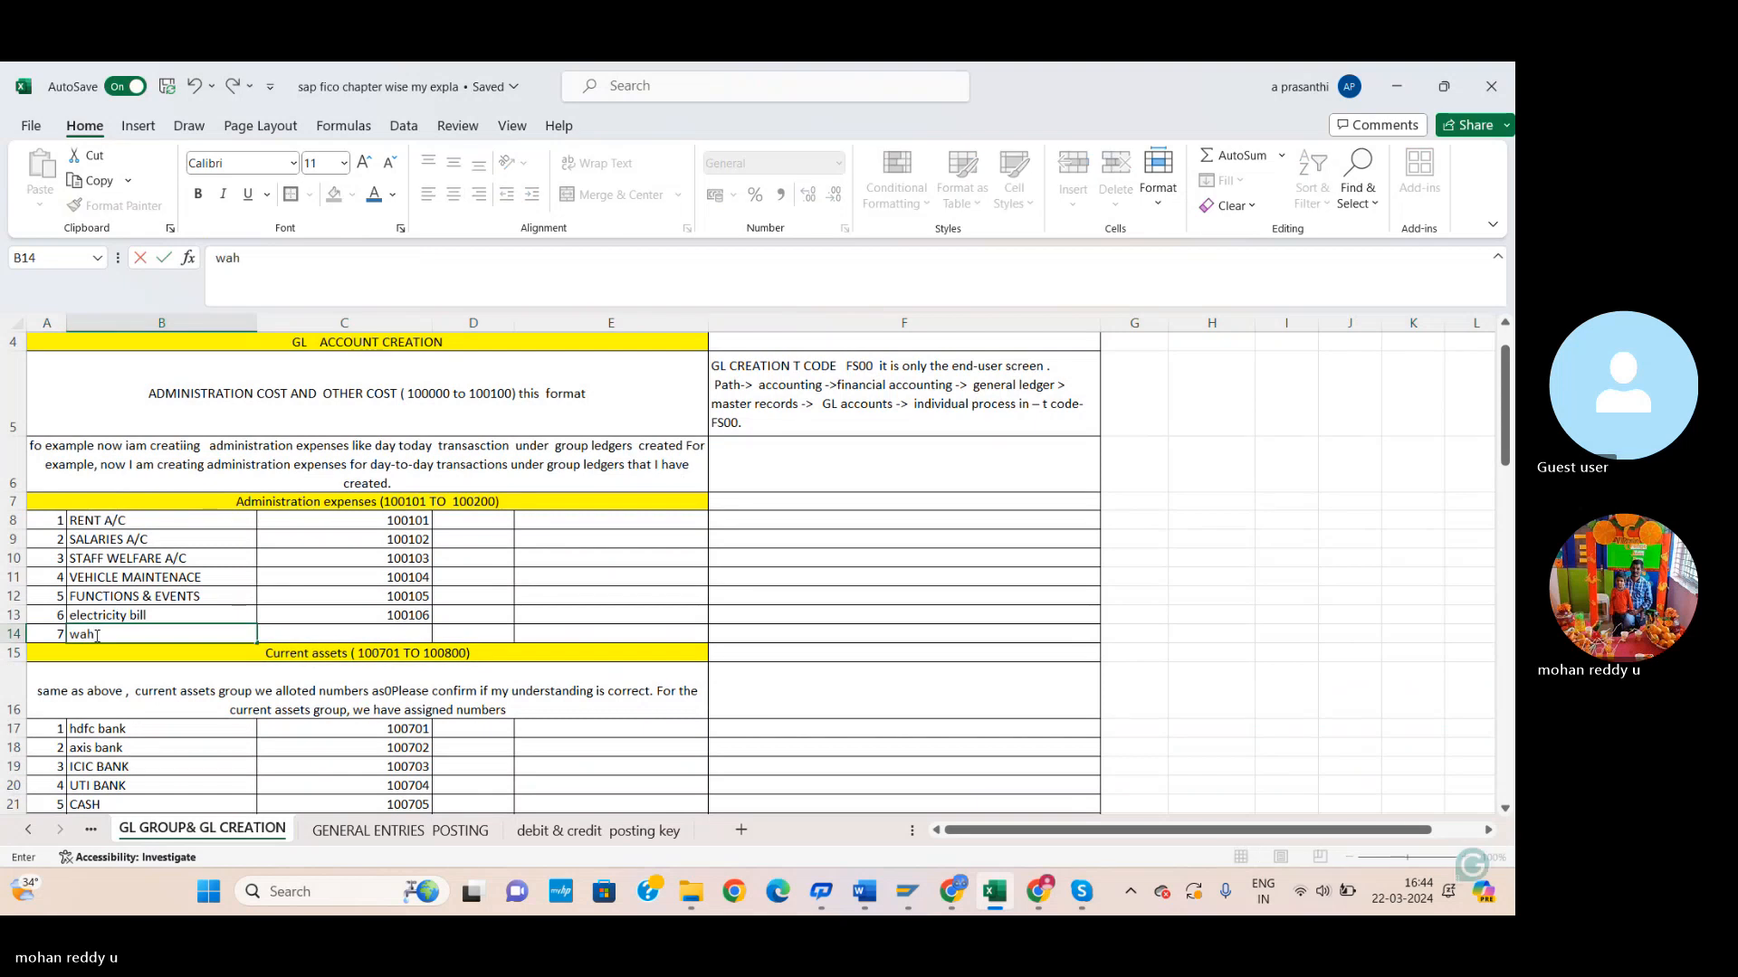
{"action": "type", "text": "ges"}
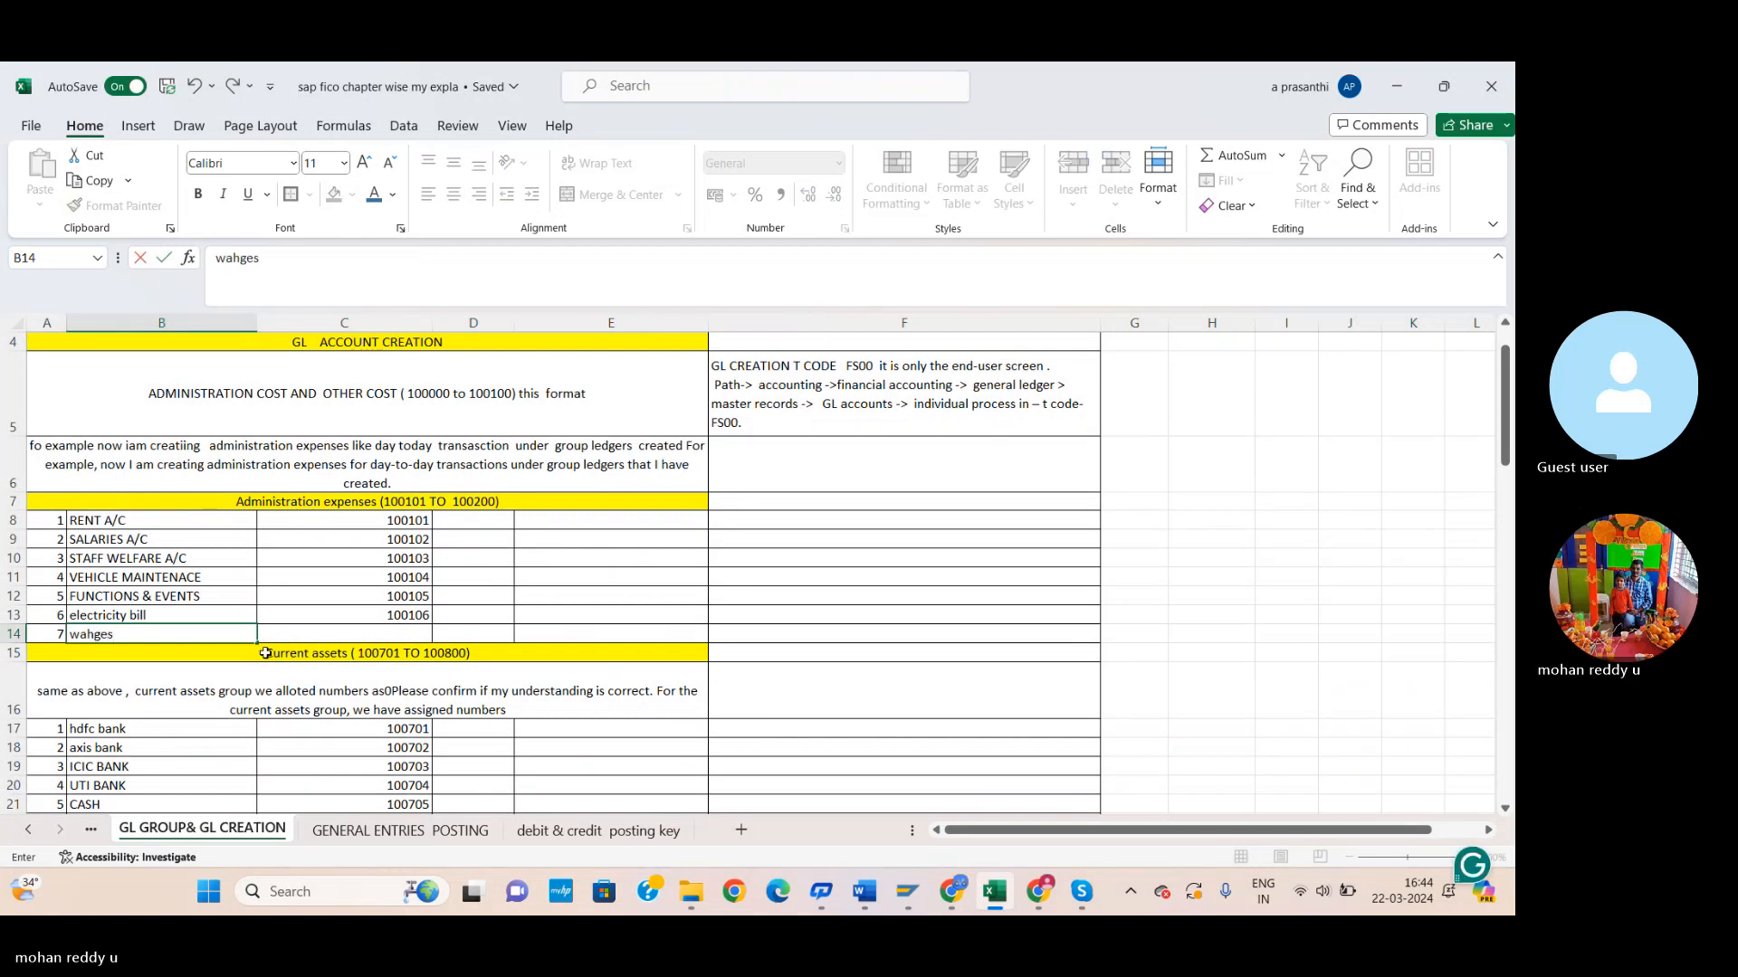
{"action": "key", "text": "BackSpace"}
{"action": "key", "text": "BackSpace"}
{"action": "key", "text": "BackSpace"}
{"action": "key", "text": "BackSpace"}
{"action": "type", "text": "ge"}
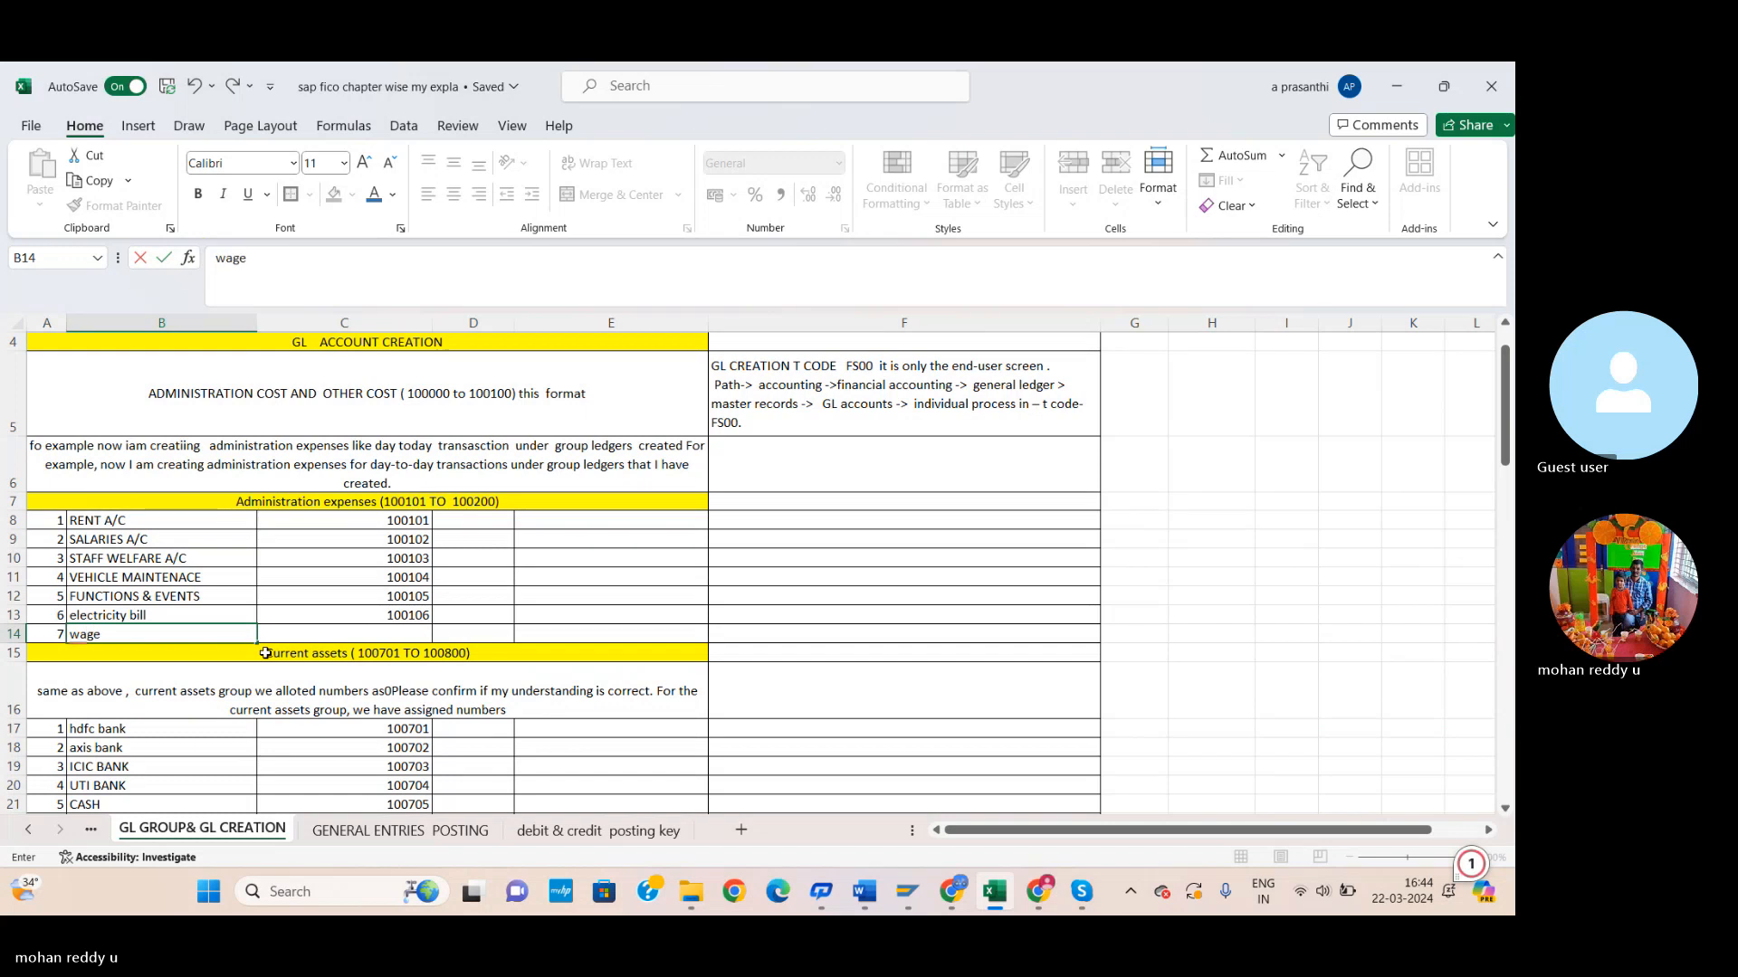
{"action": "type", "text": "s"}
{"action": "left_click", "coordinate": [405, 631]}
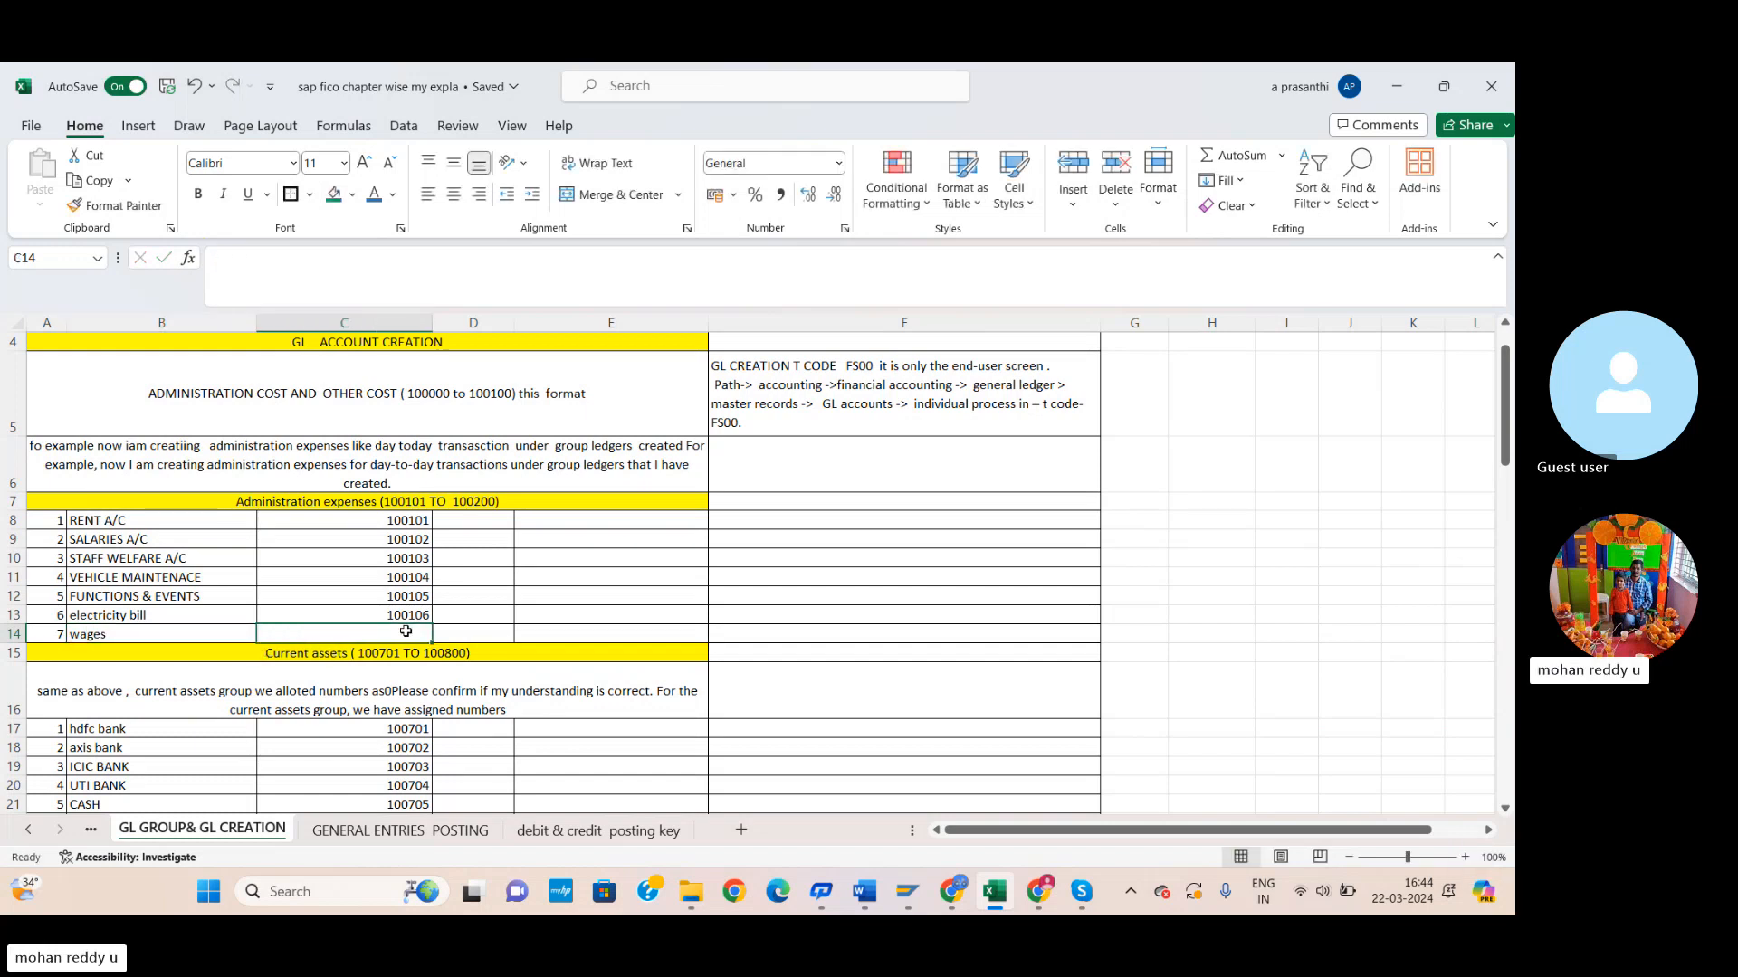
{"action": "type", "text": "100107"}
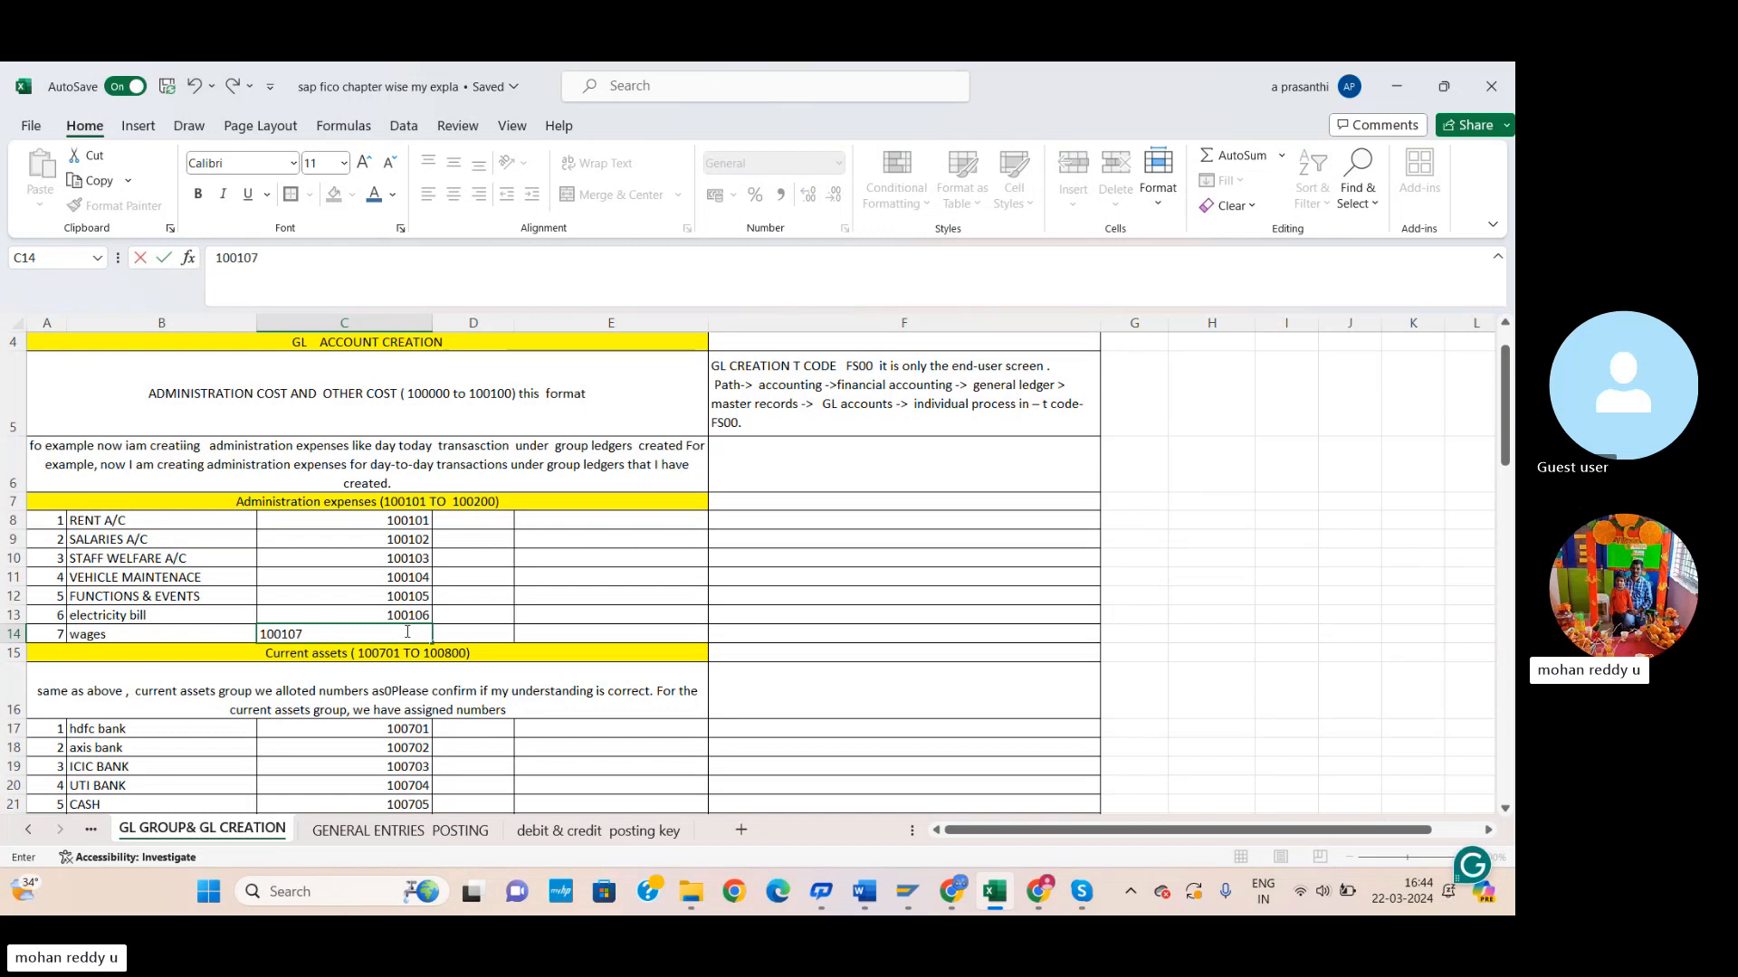
{"action": "left_click", "coordinate": [778, 633]}
Switch to SAP, close the account list, and open transaction FS00 with the ADMINISTRATION COST AND OTHER group expanded.
{"action": "key", "text": "alt+Tab"}
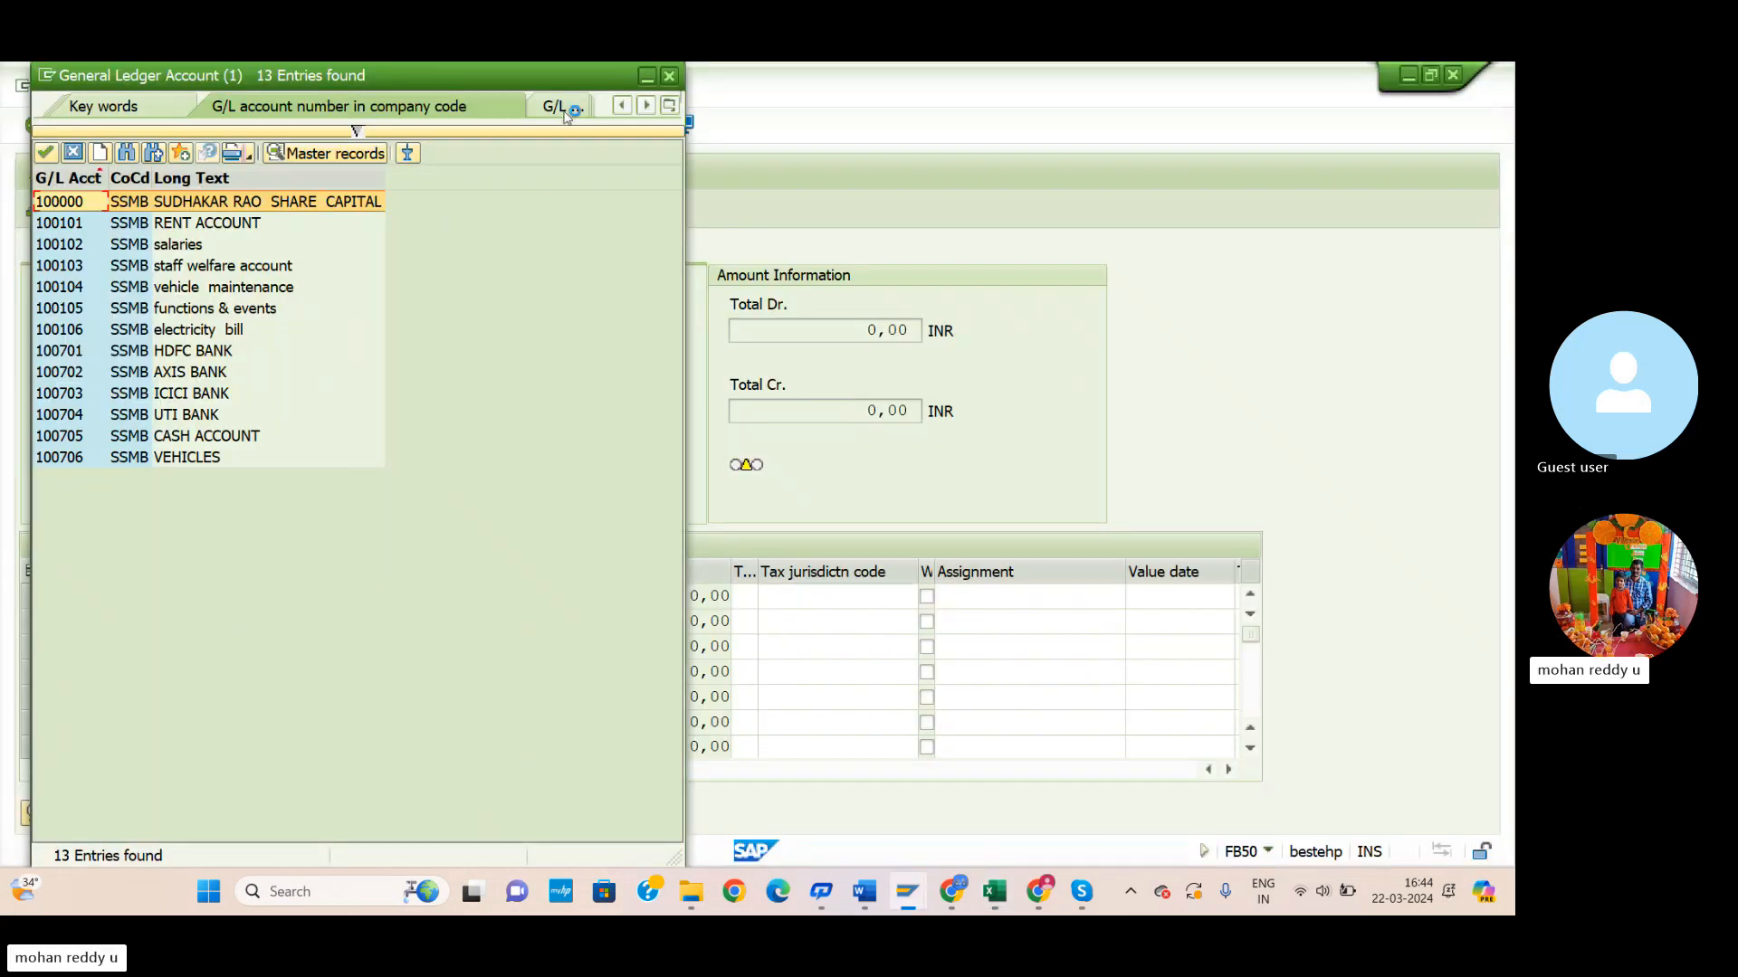
{"action": "left_click", "coordinate": [669, 76]}
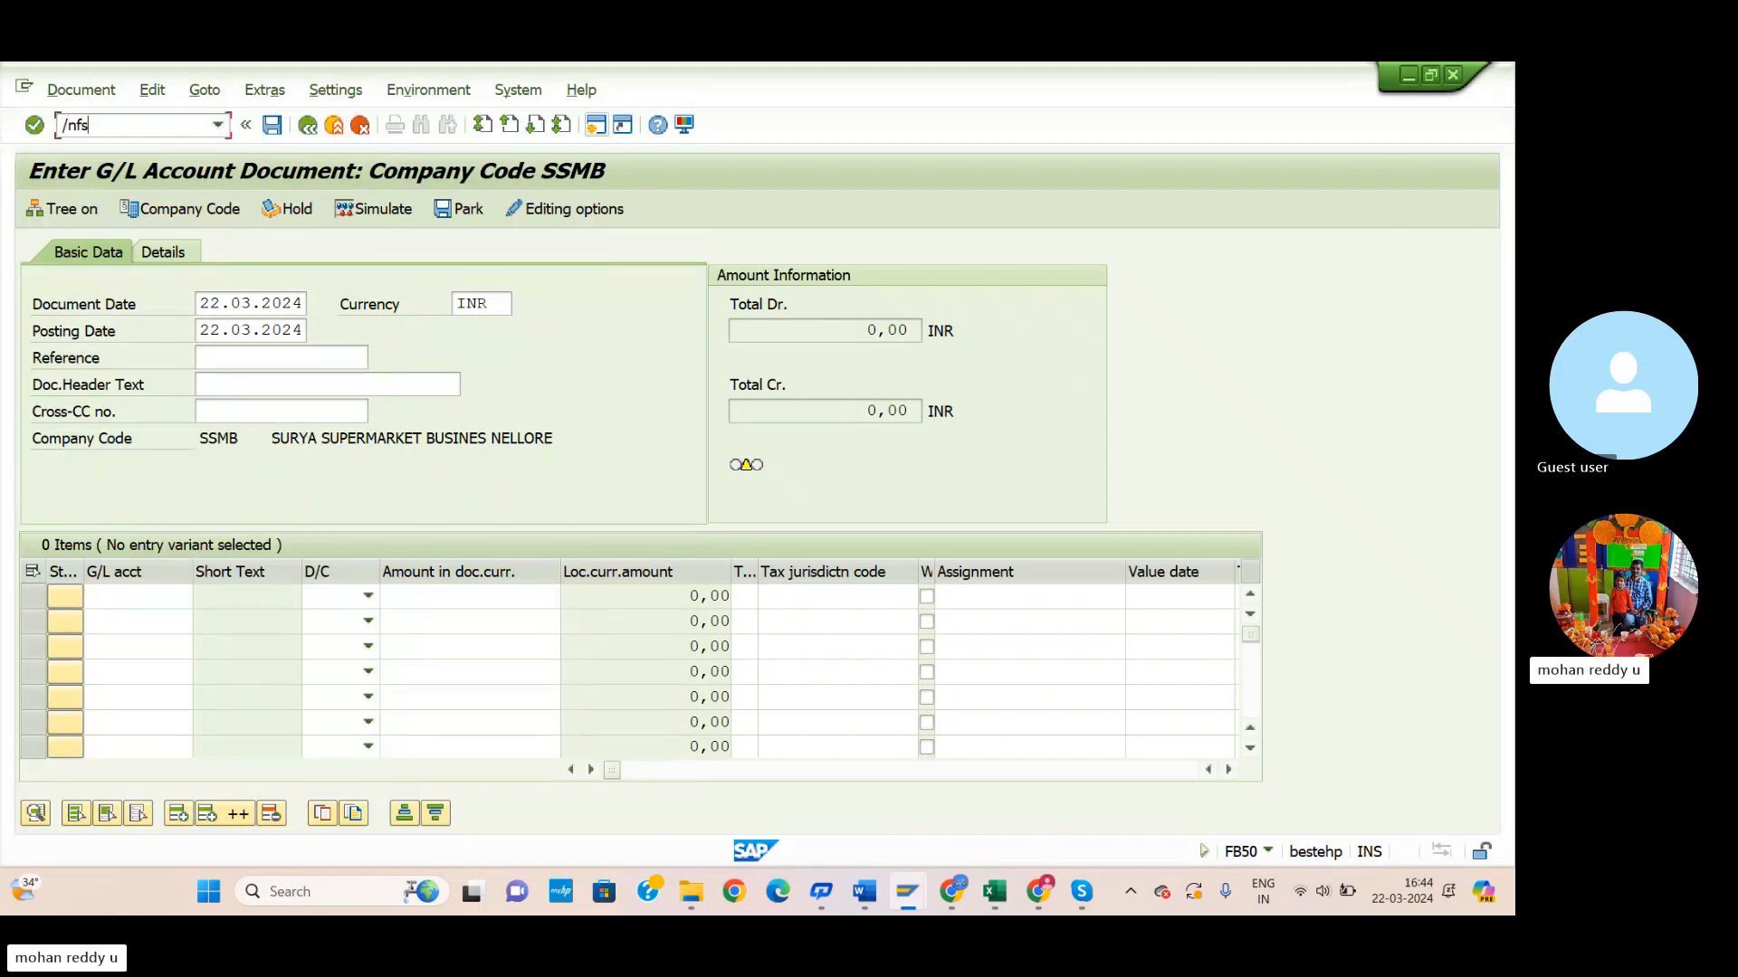
{"action": "key", "text": "Return"}
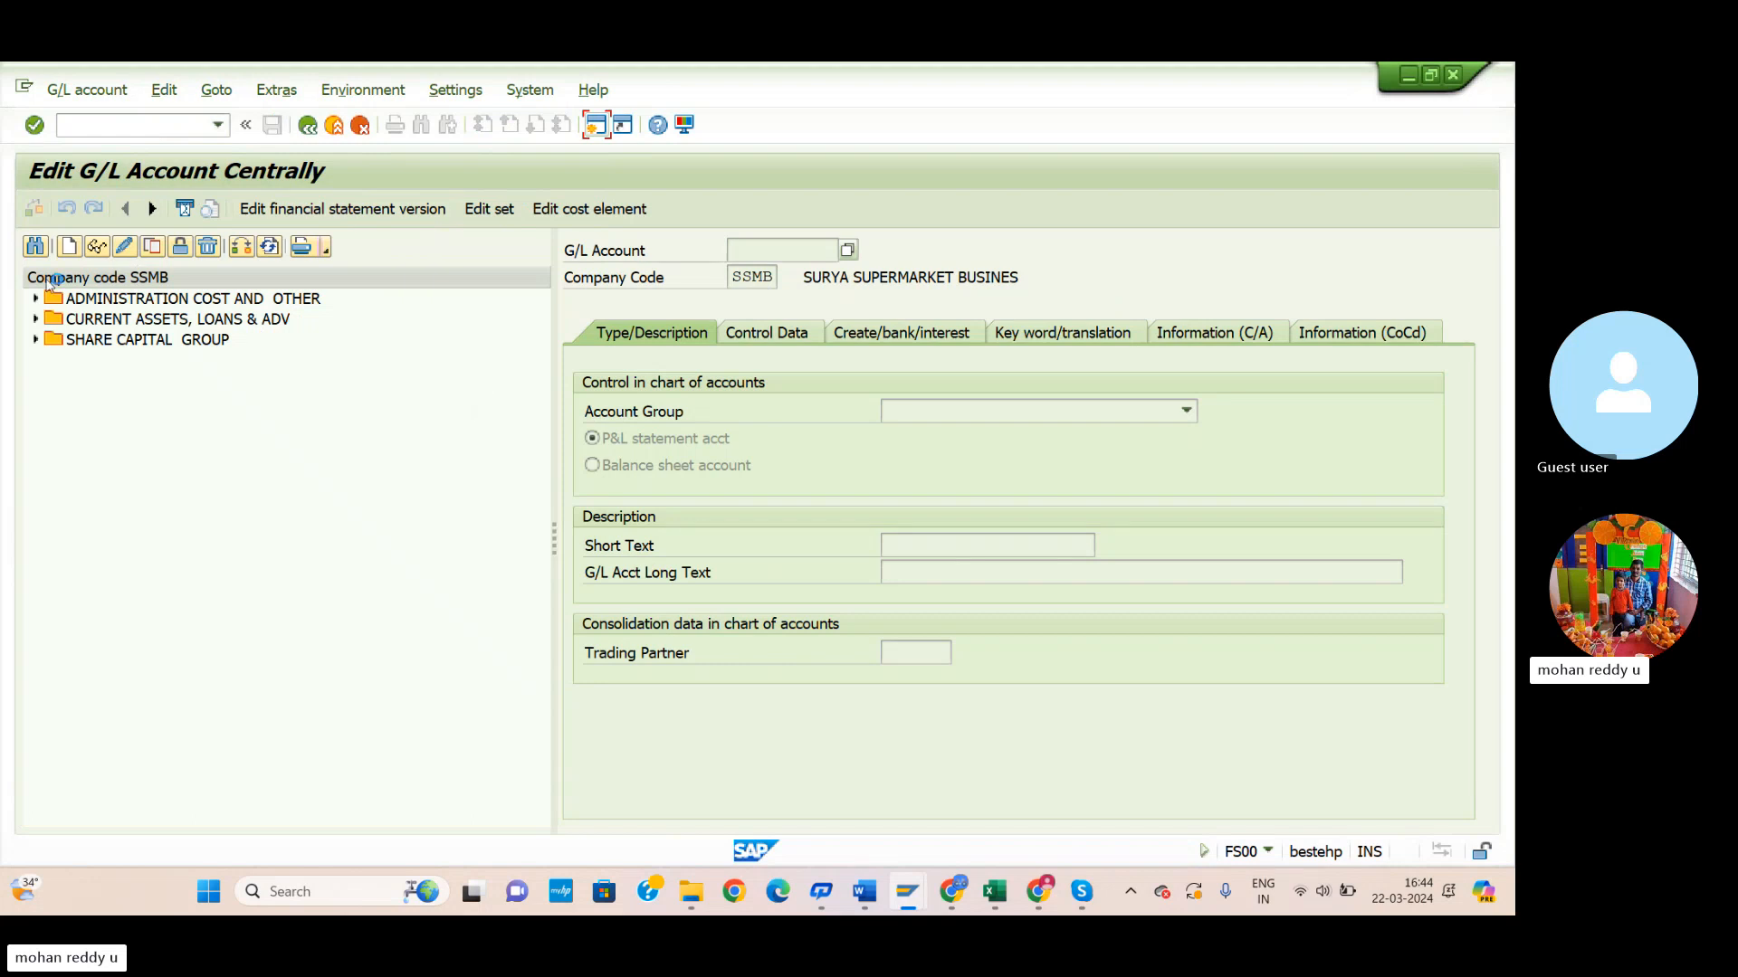
{"action": "left_click", "coordinate": [36, 300]}
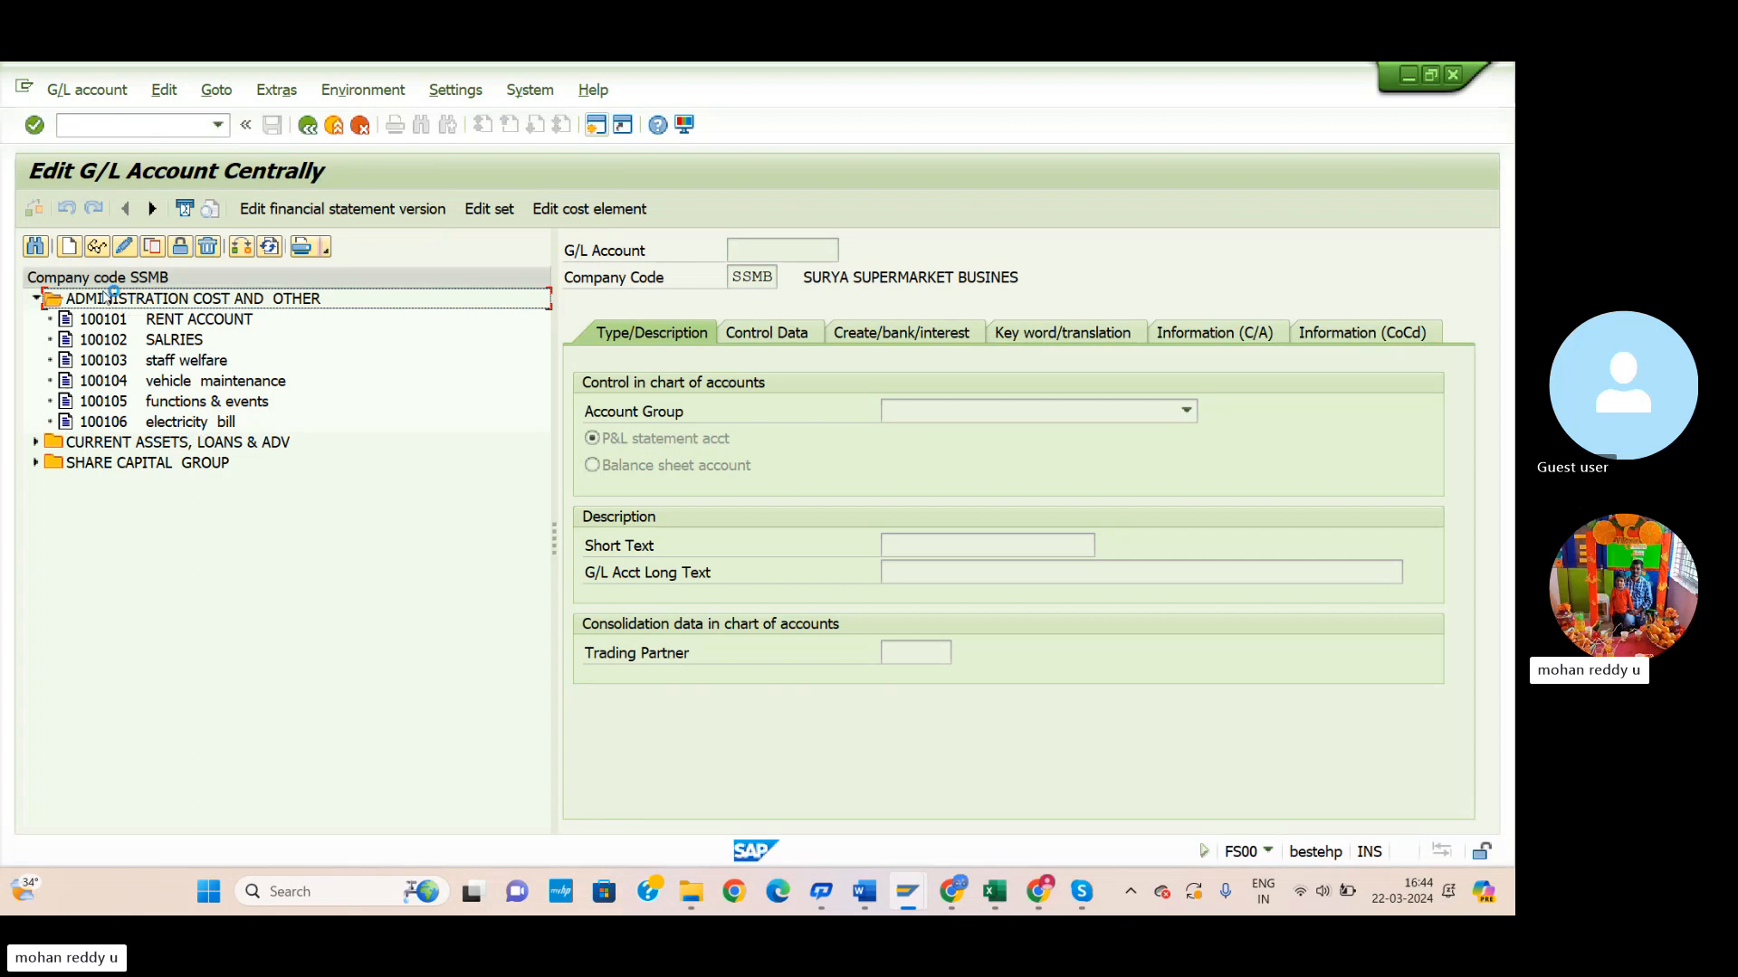
Start a new G/L account 100107 for company code SSMB and assign it to account group ADMINISTRATION COST AND OTHER.
{"action": "left_click", "coordinate": [70, 247]}
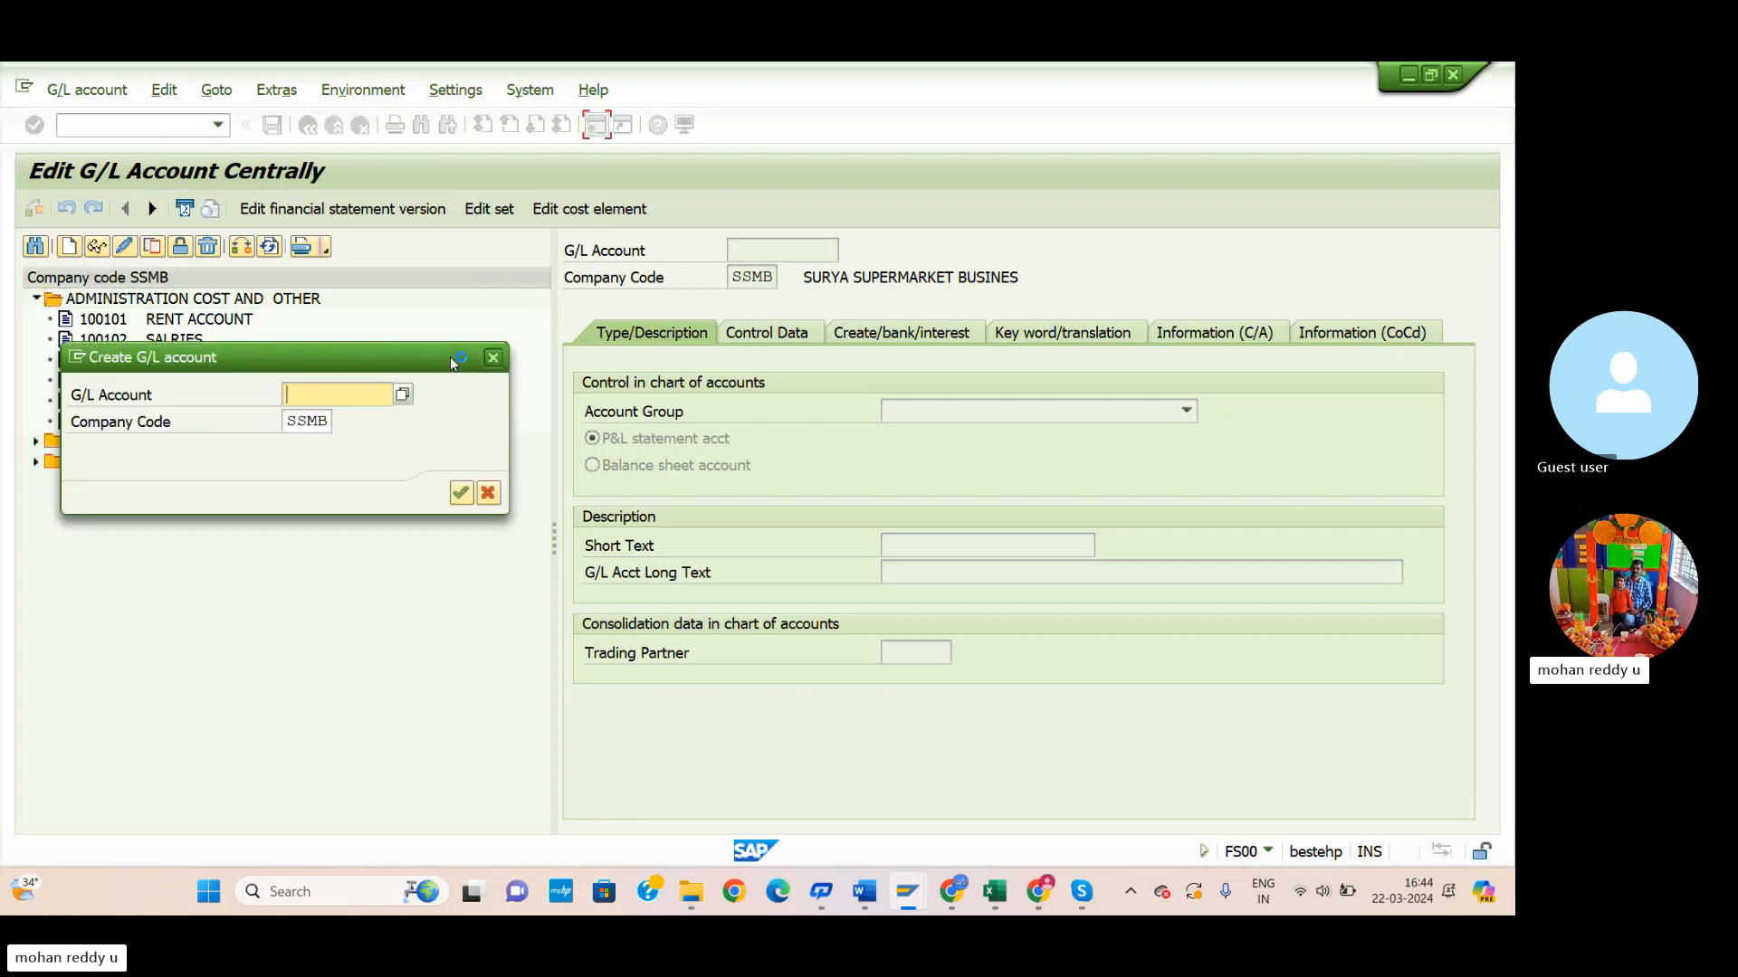
{"action": "left_click_drag", "start_coordinate": [404, 358], "coordinate": [328, 525]}
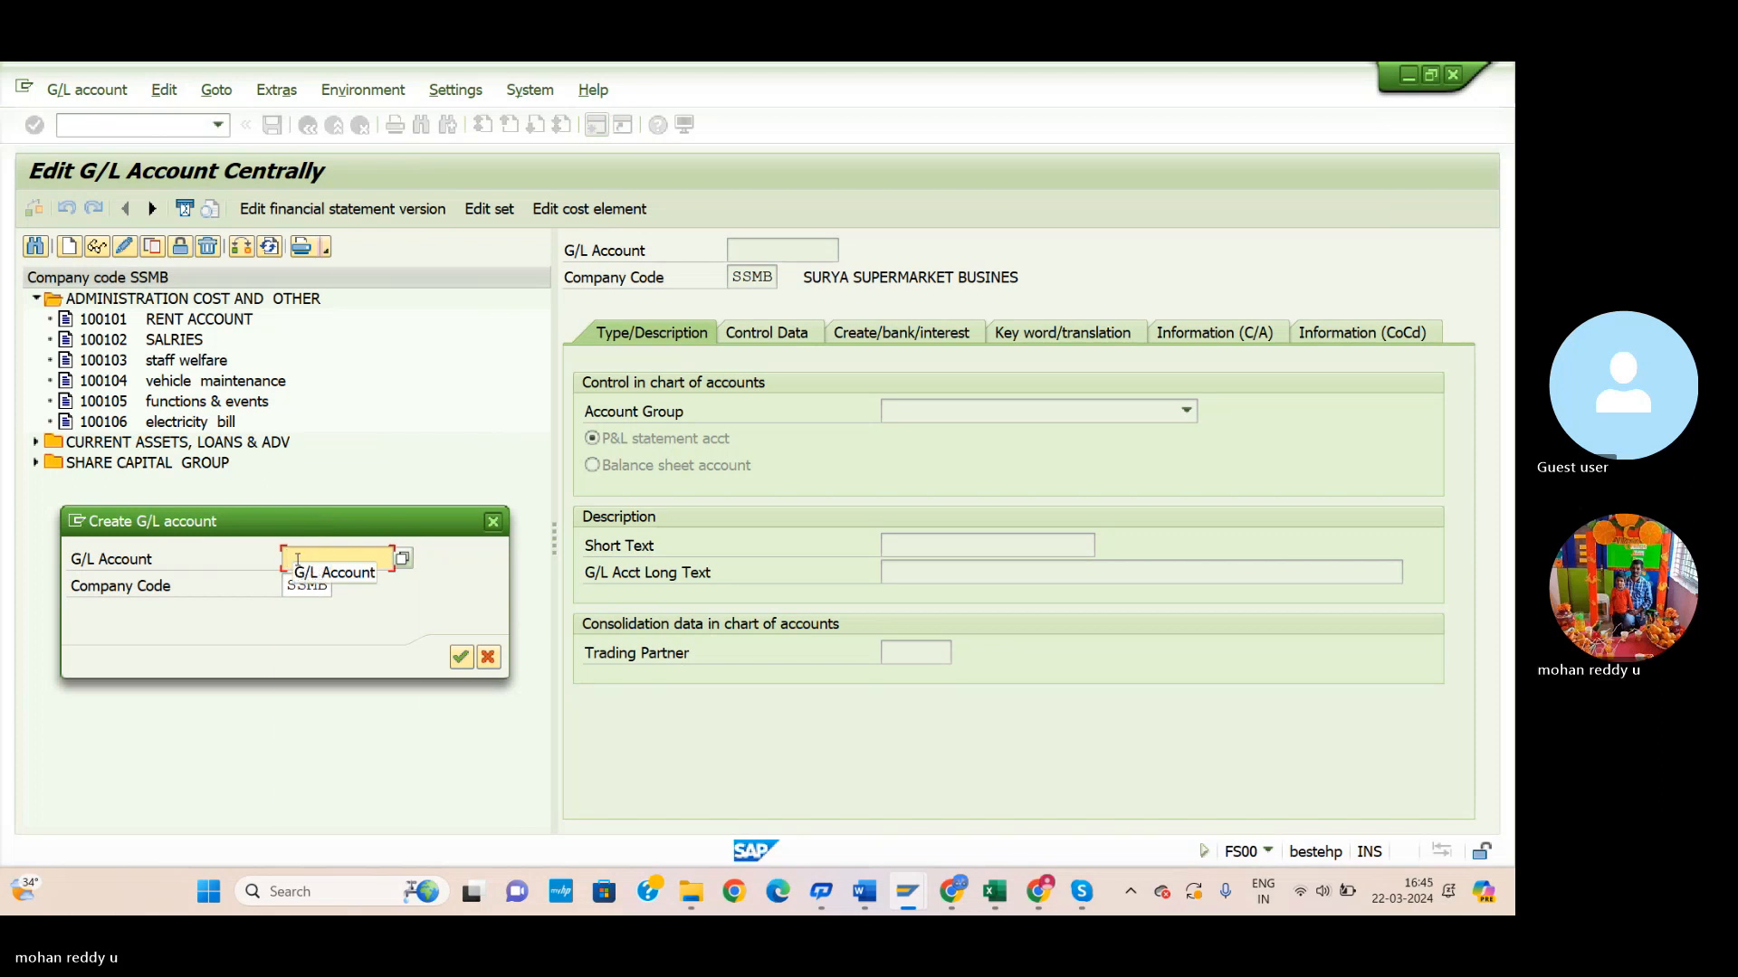
{"action": "type", "text": "100107"}
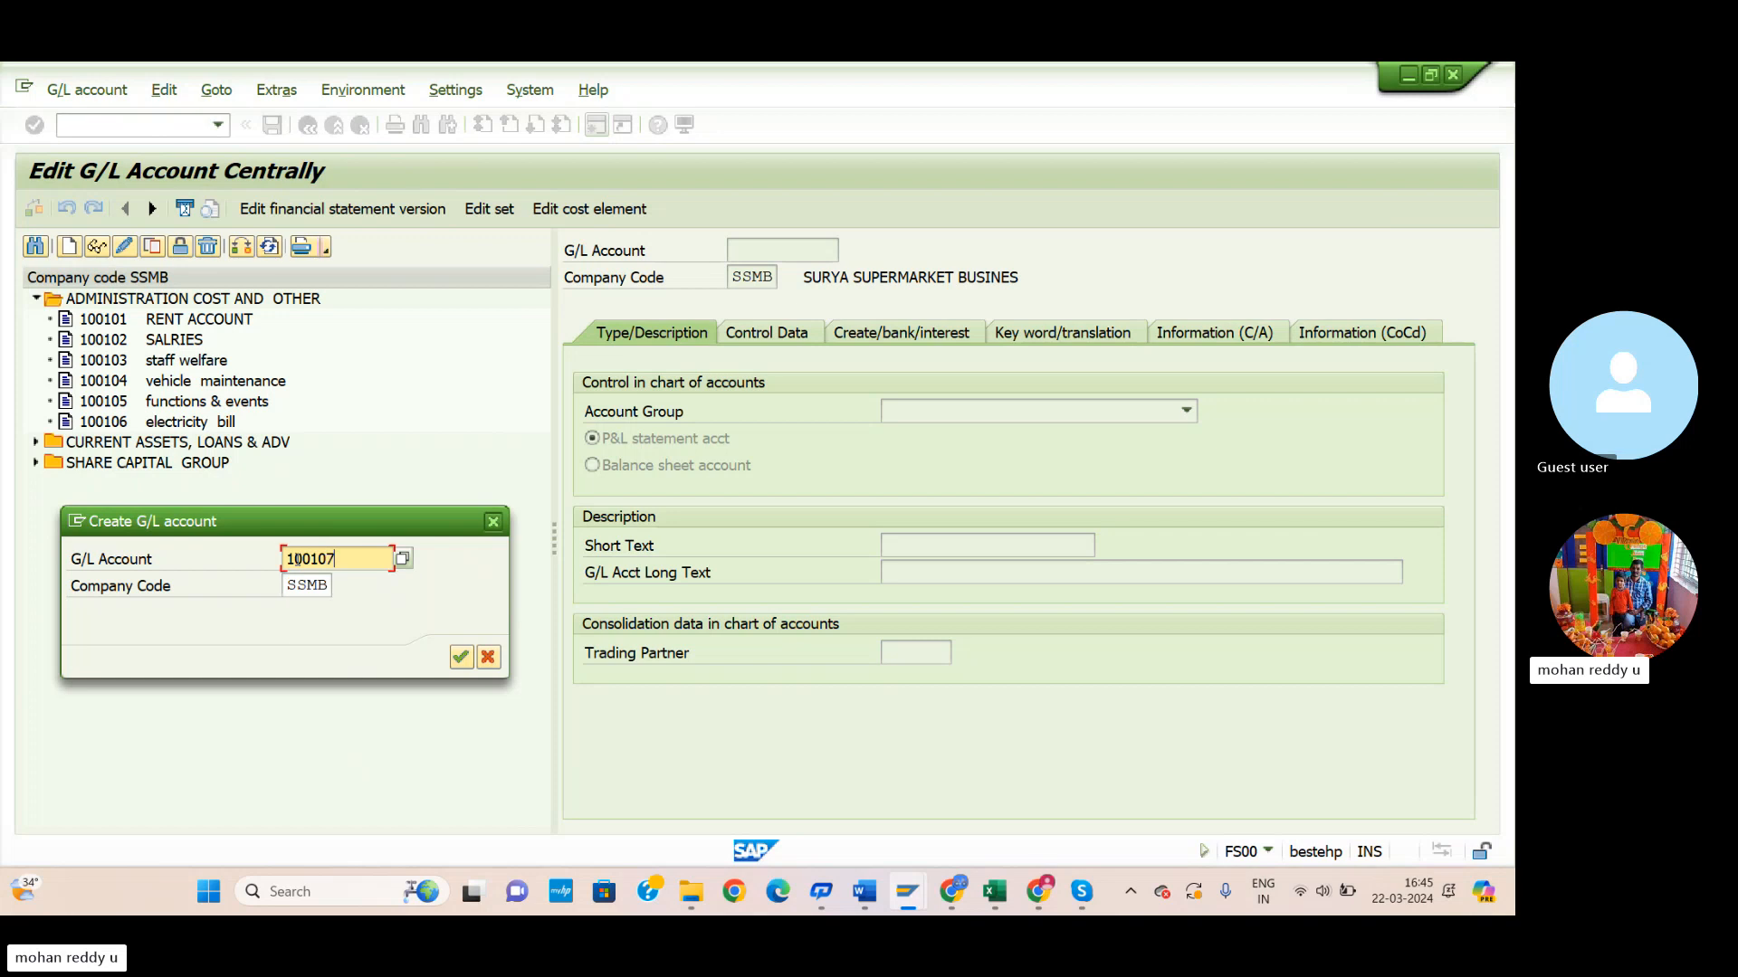
{"action": "left_click", "coordinate": [461, 657]}
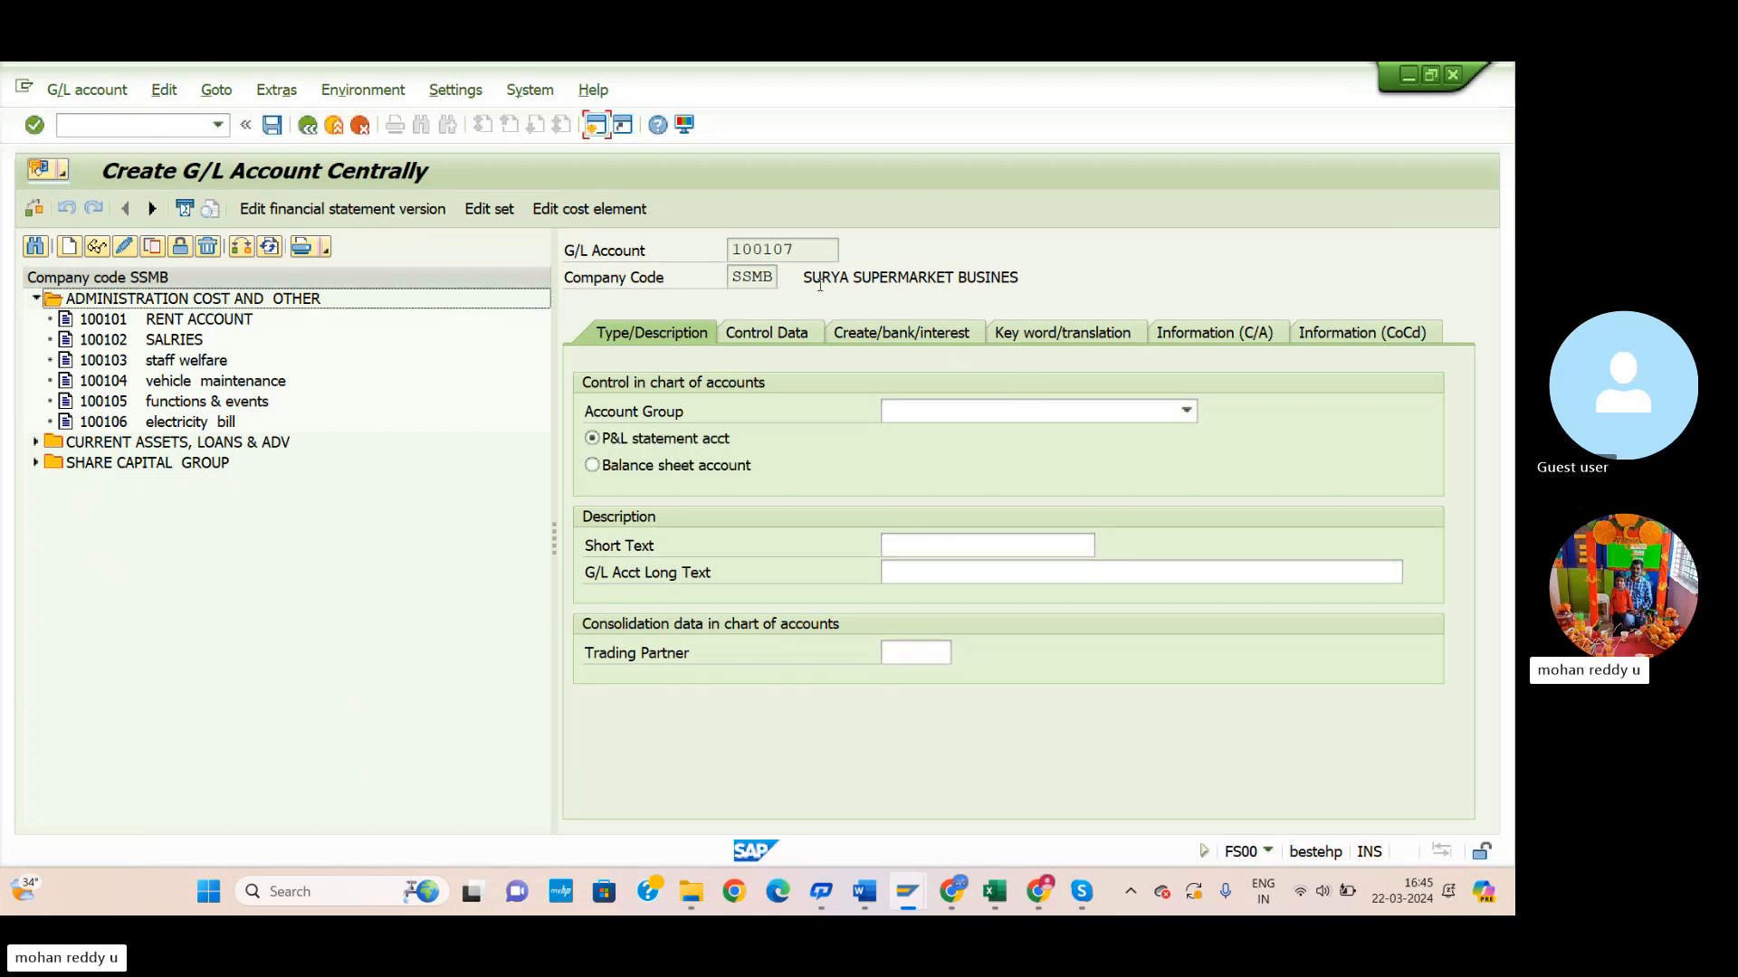
{"action": "left_click", "coordinate": [1007, 412]}
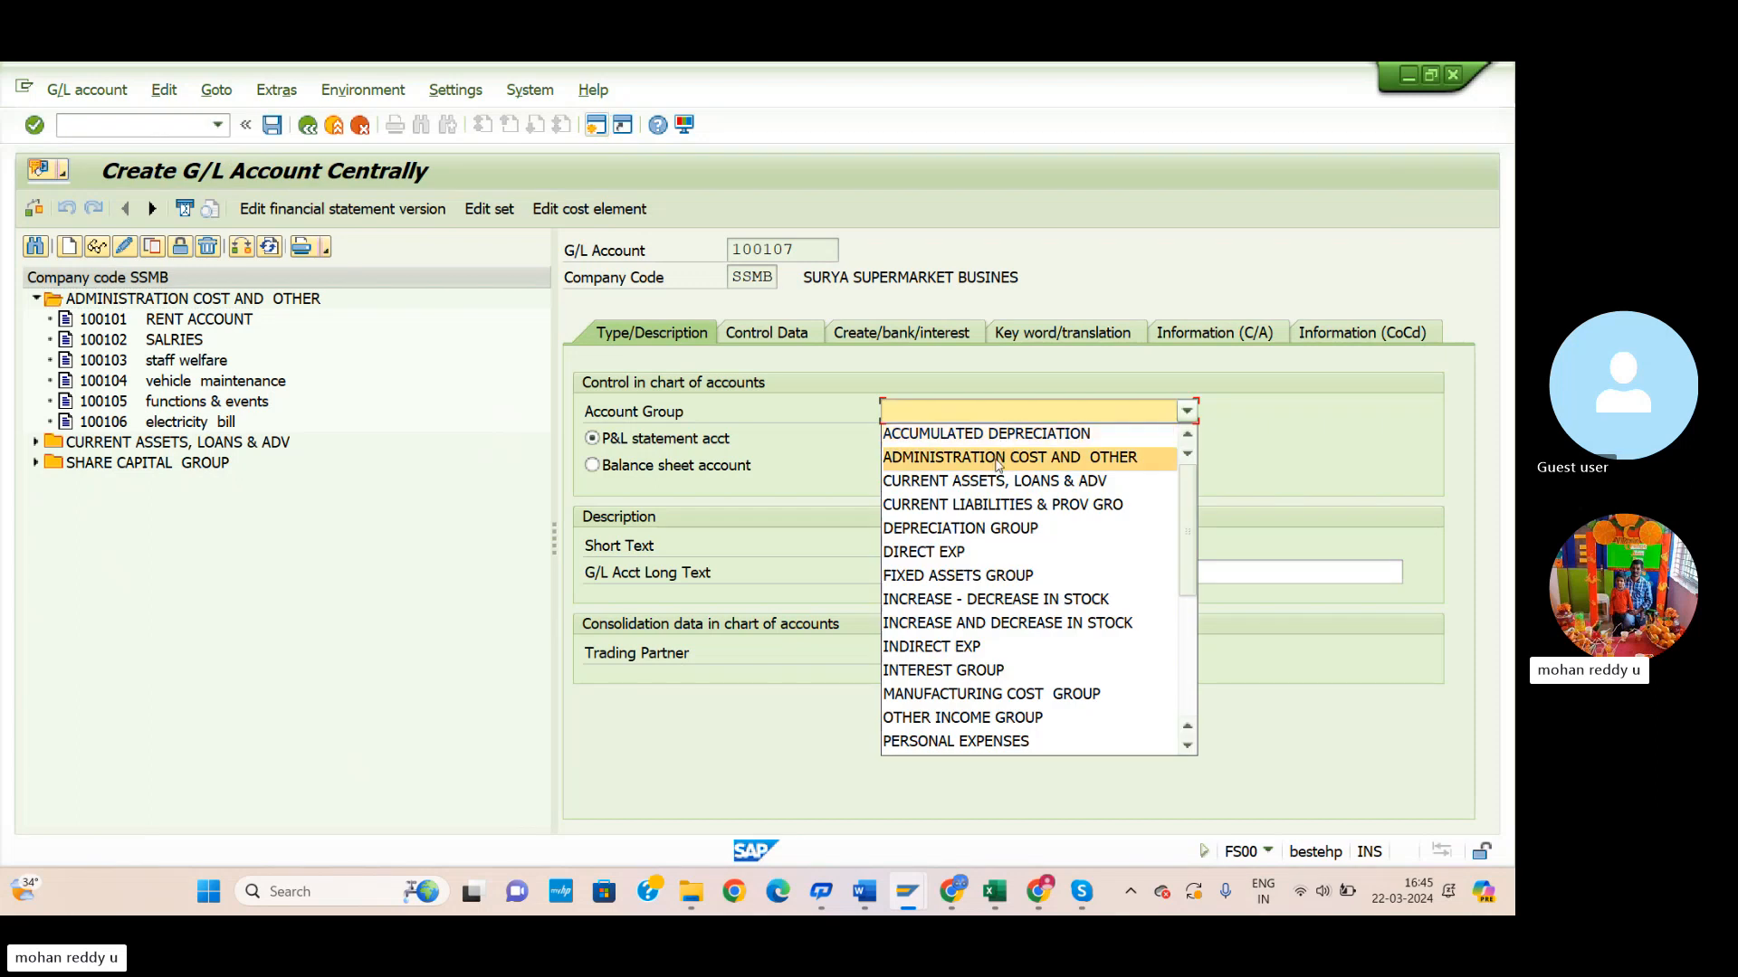
{"action": "left_click", "coordinate": [998, 457]}
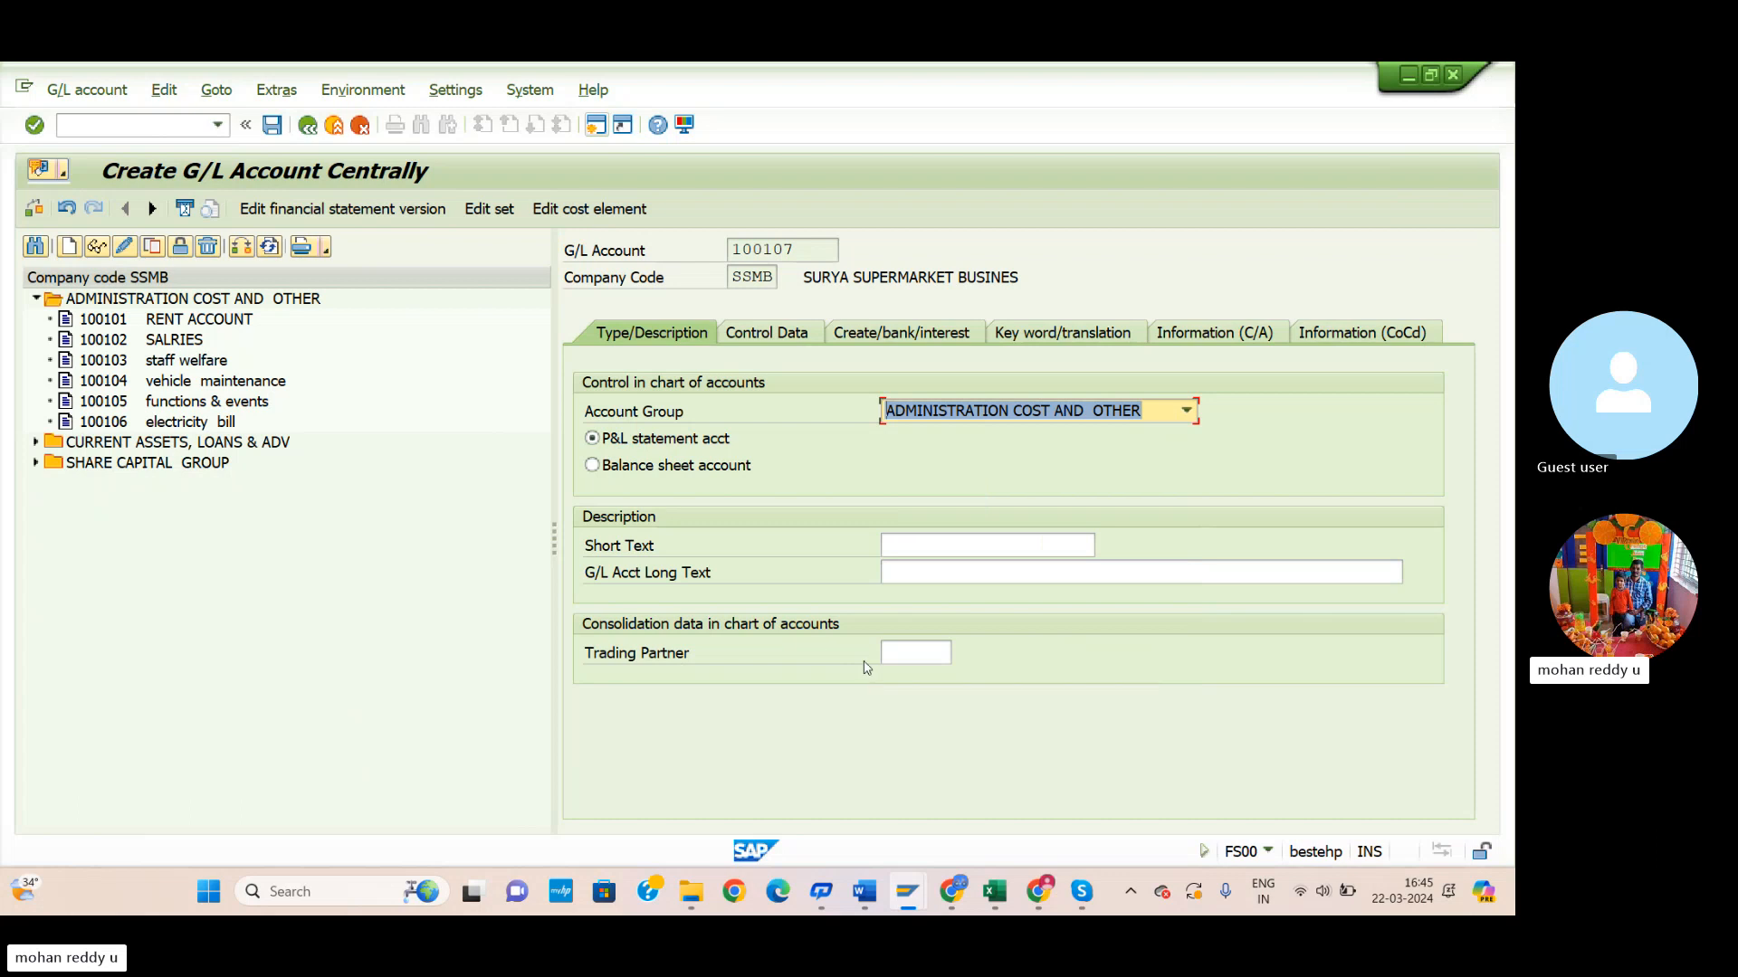
Enter "wages paid" as the new account's short text and long text.
{"action": "left_click", "coordinate": [919, 546]}
{"action": "type", "text": "wa"}
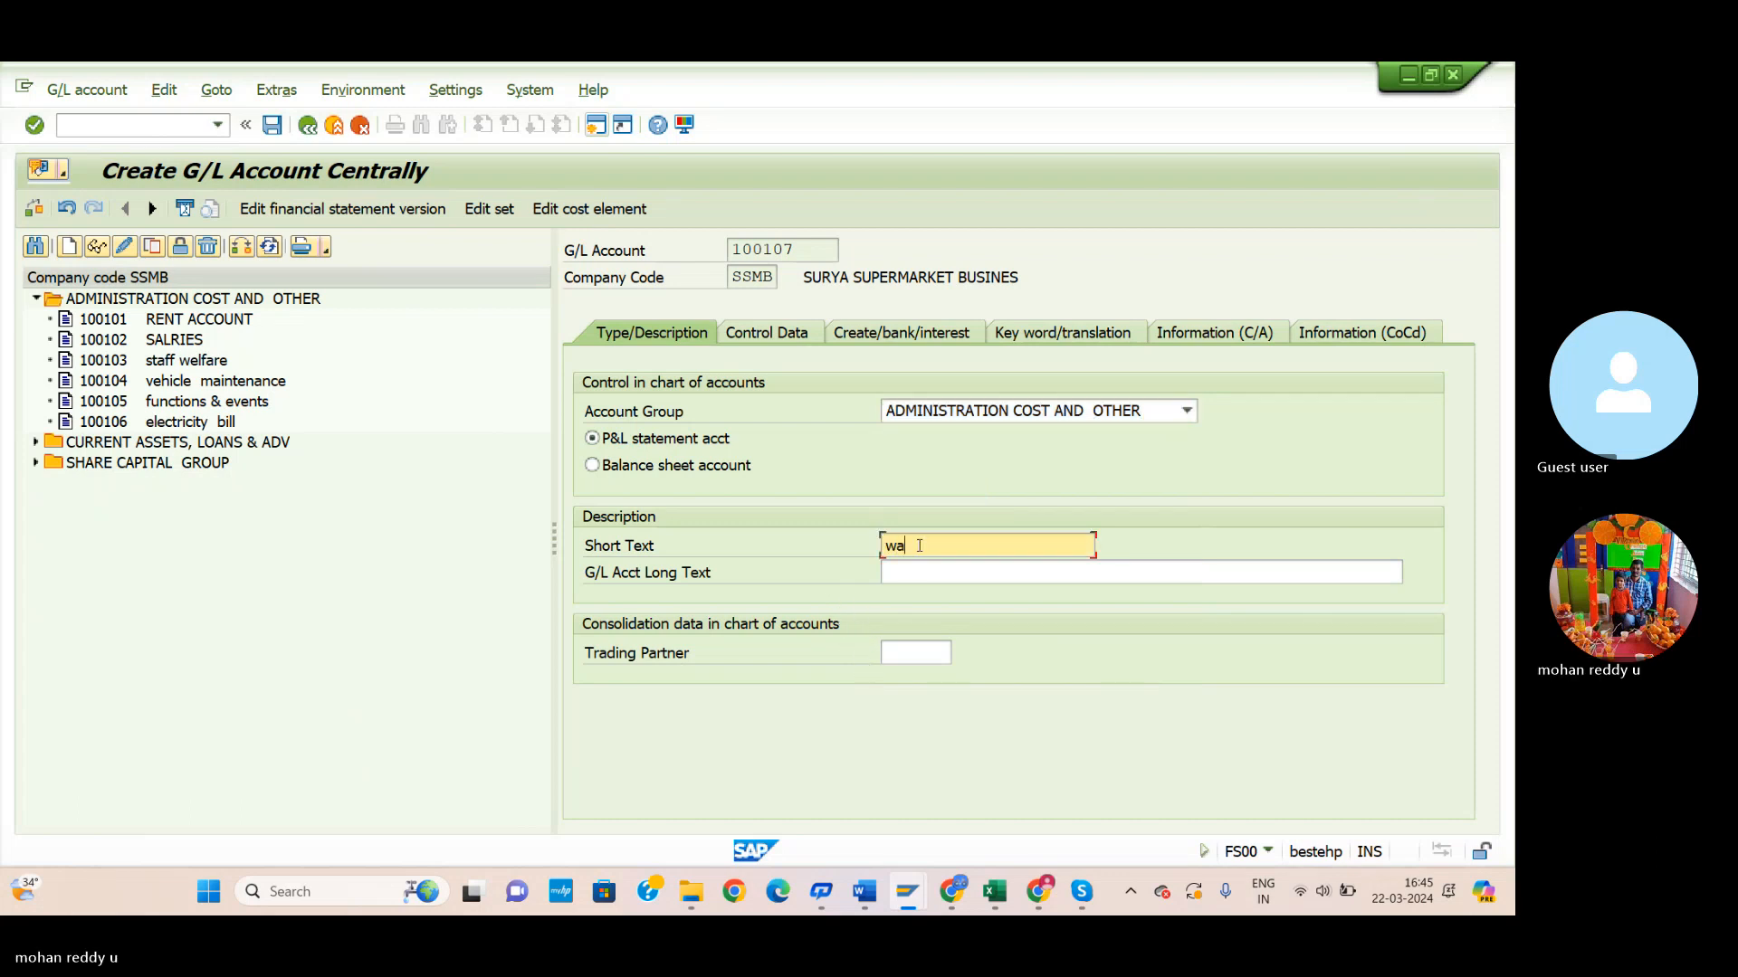
{"action": "type", "text": "ges"}
{"action": "left_click", "coordinate": [902, 575]}
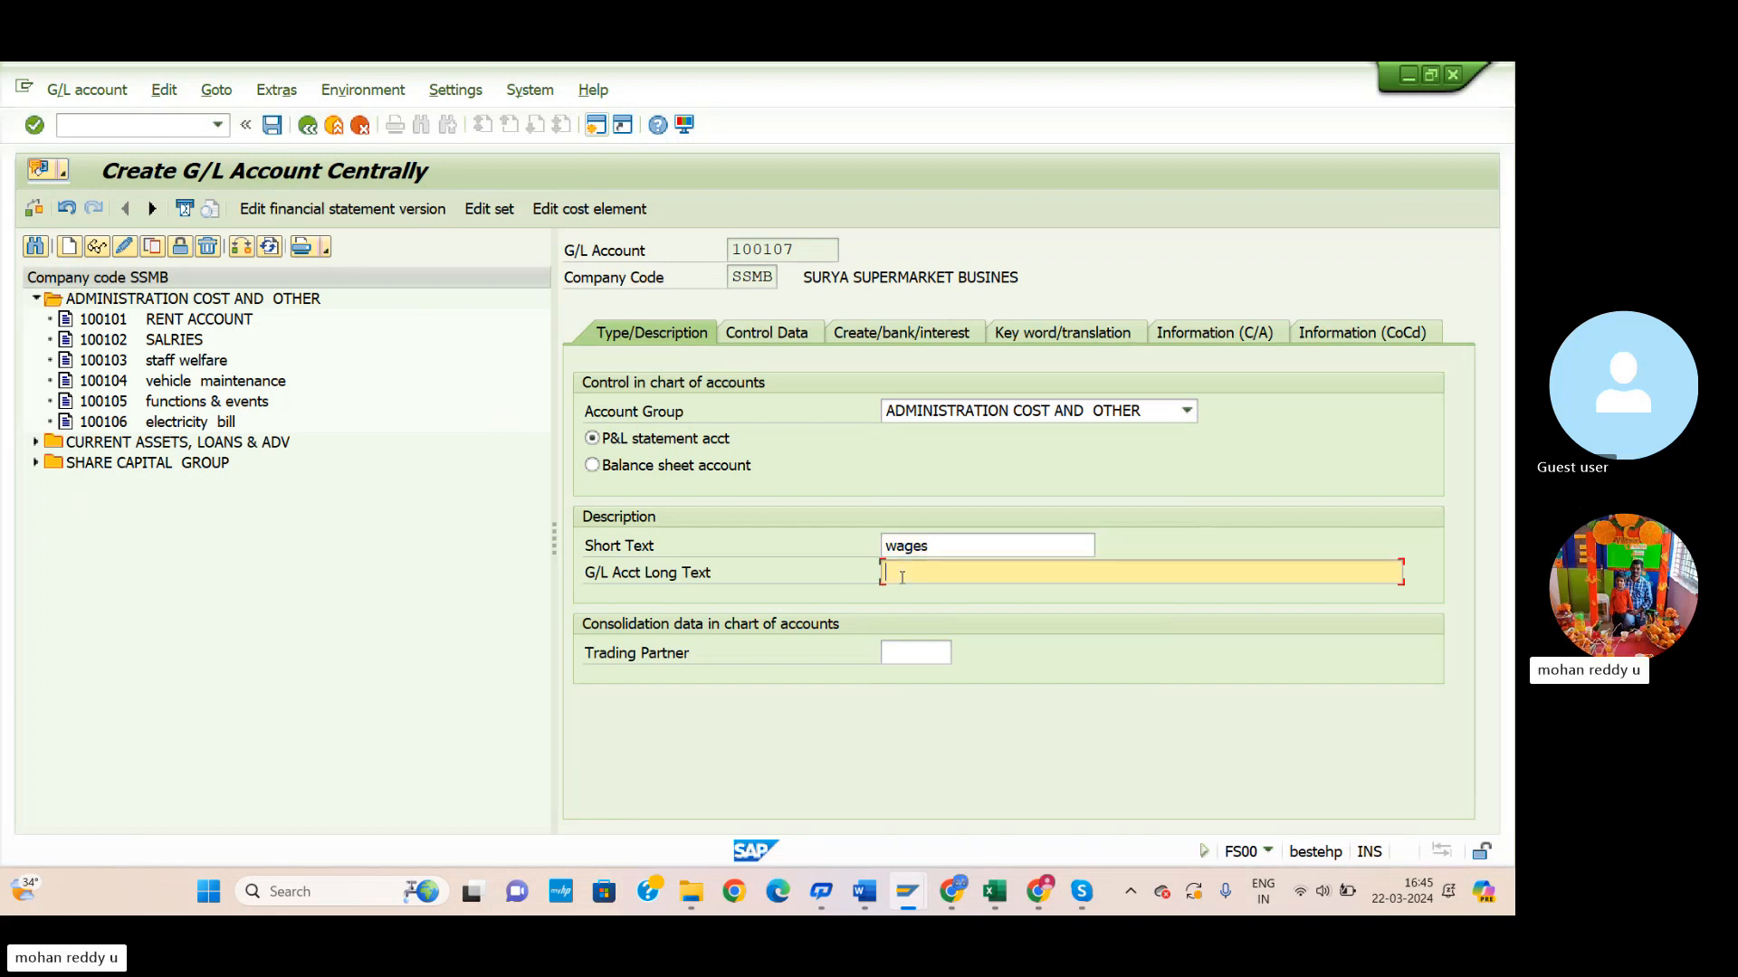
{"action": "type", "text": "wages  paid"}
{"action": "left_click", "coordinate": [941, 544]}
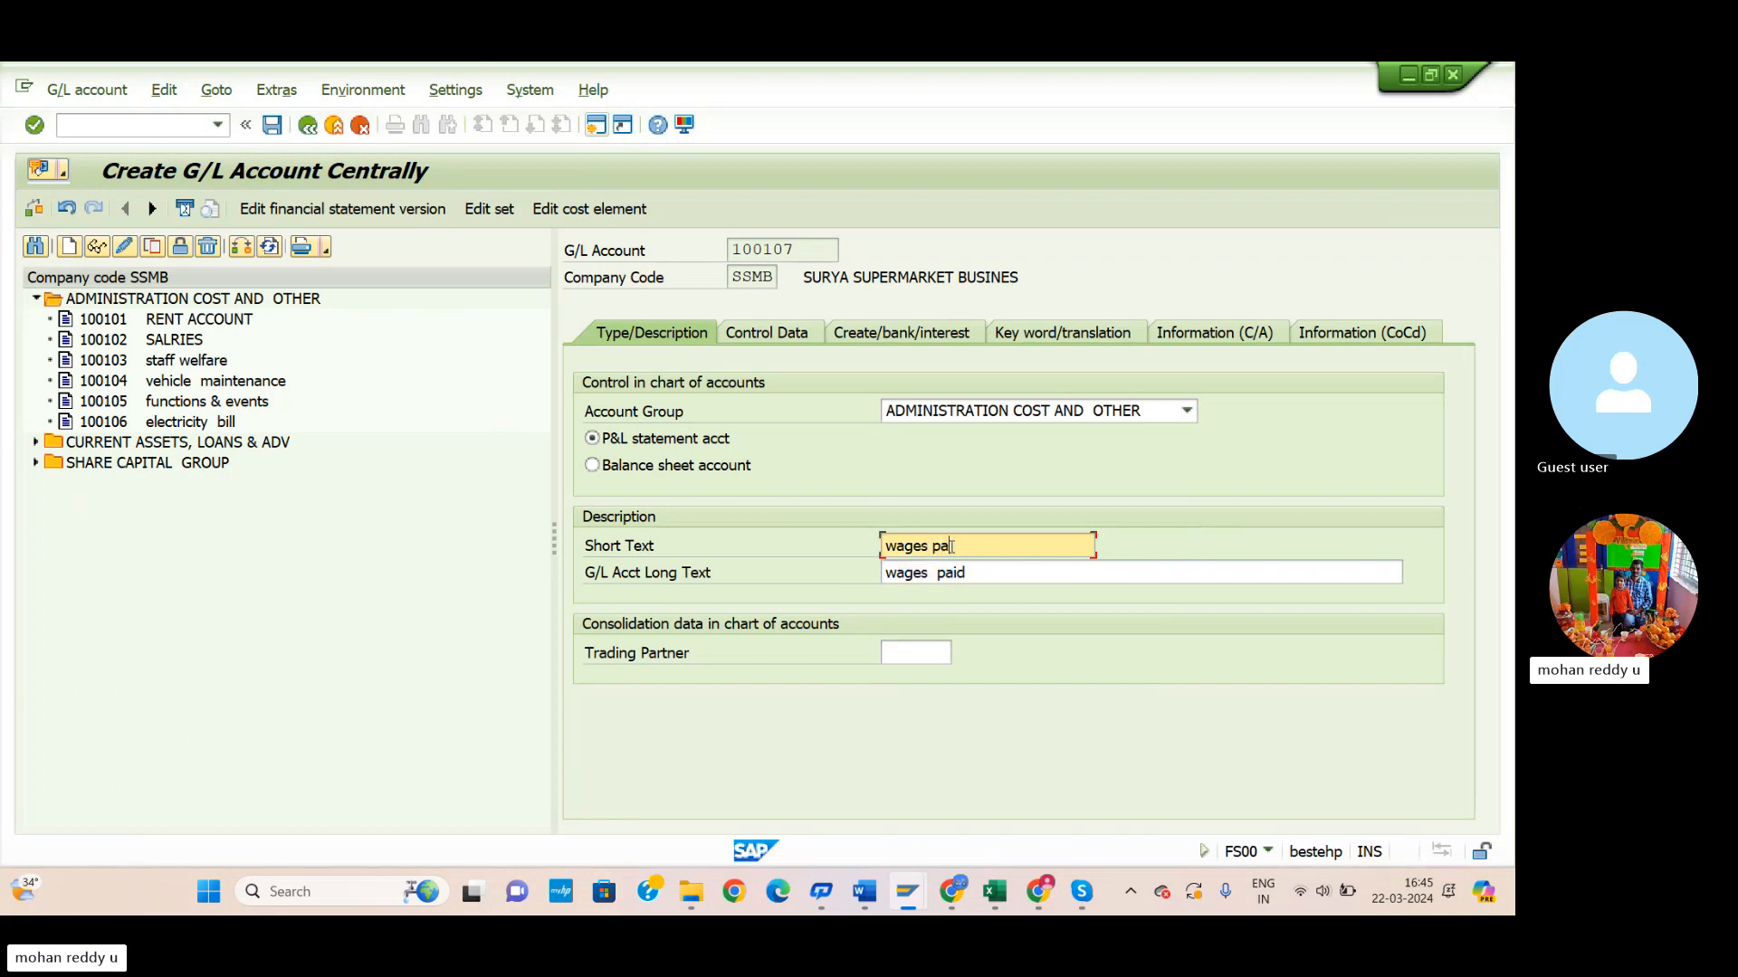
Enable line item display and set sort key 001 in the control data of account 100107.
{"action": "left_click", "coordinate": [783, 333]}
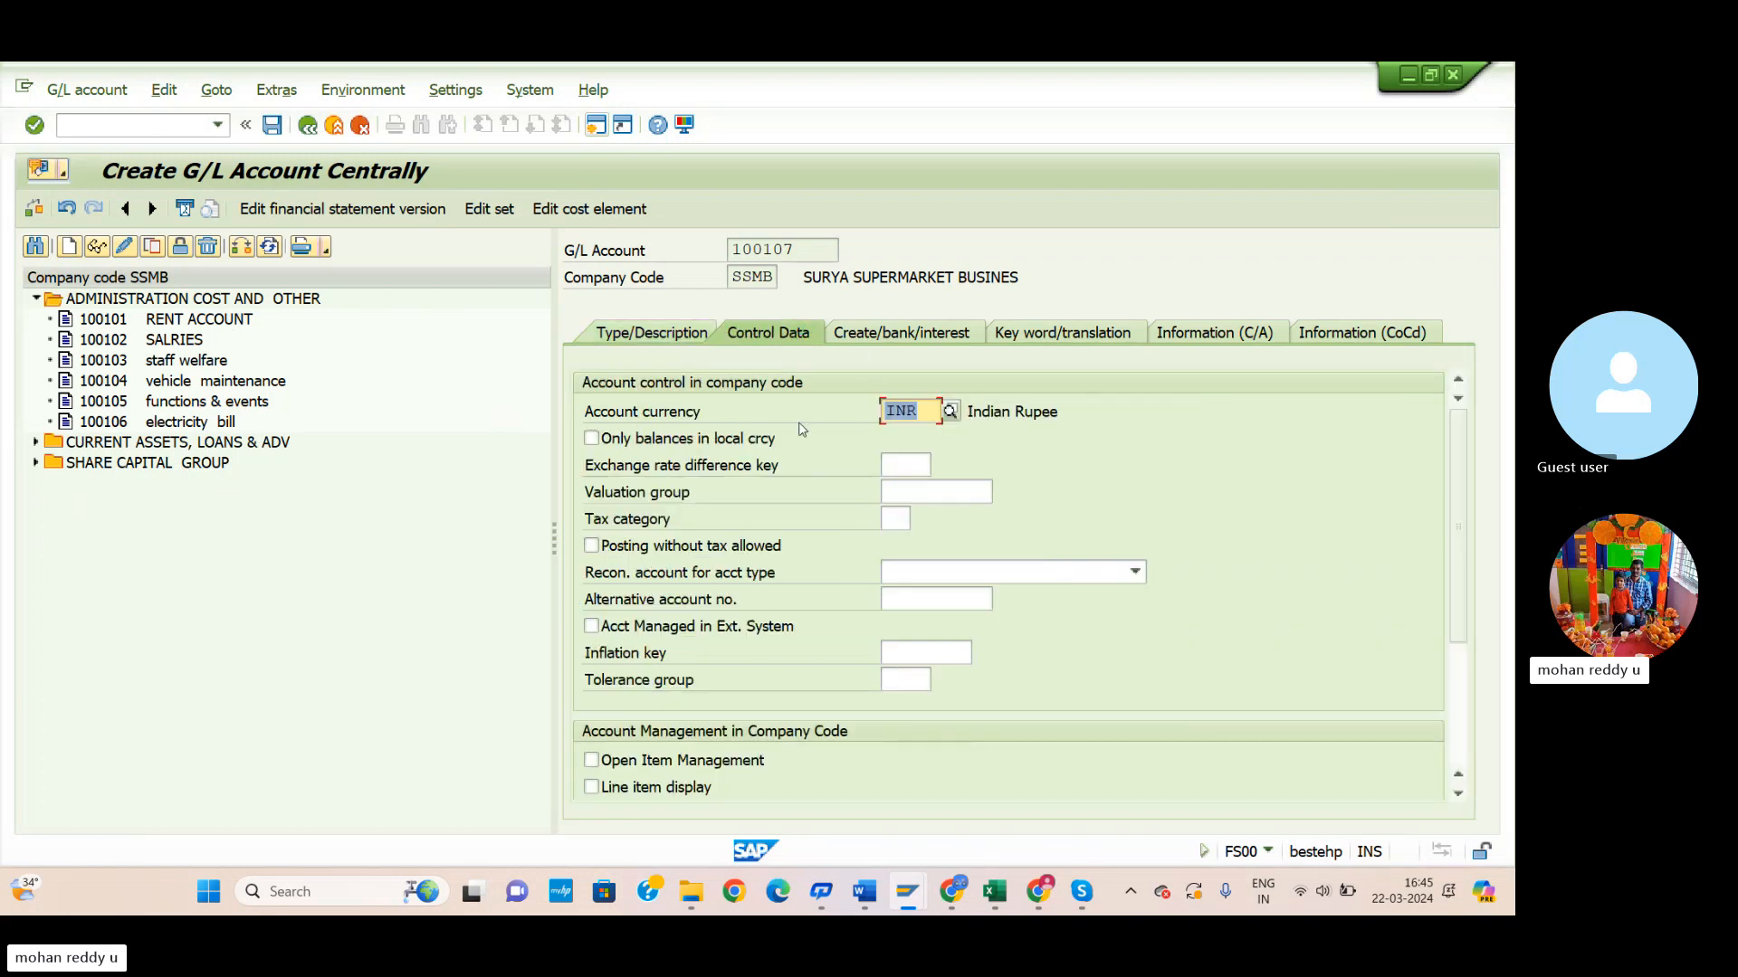
{"action": "left_click", "coordinate": [631, 791]}
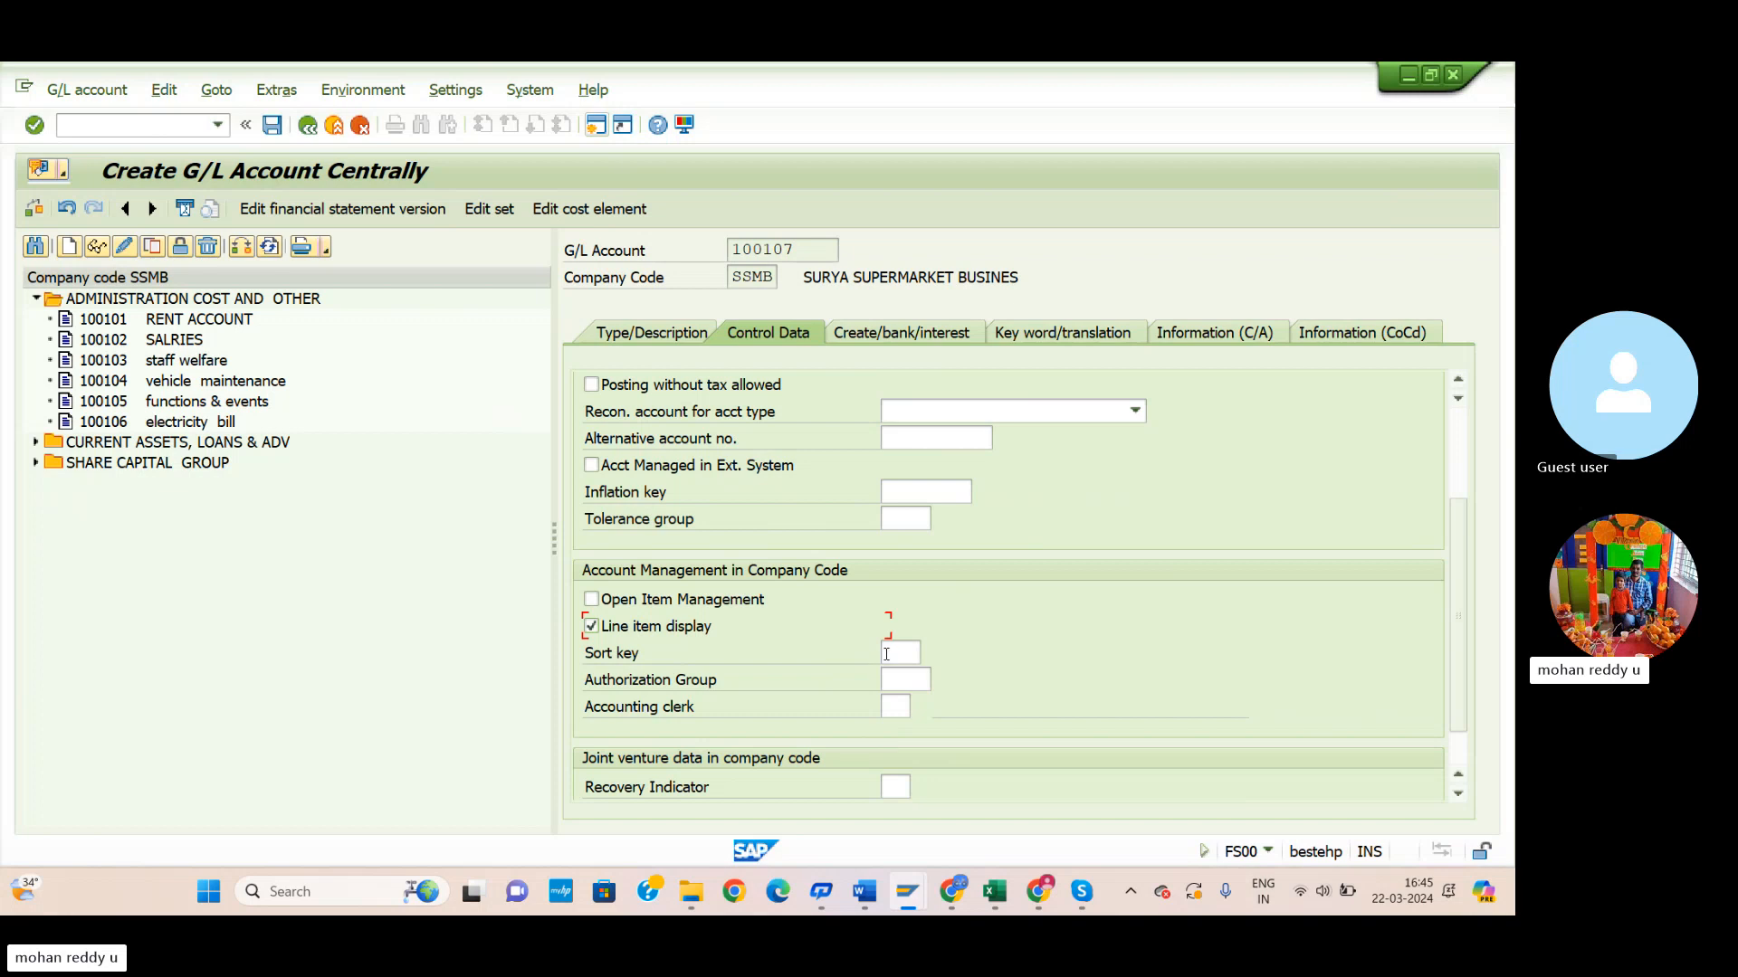
{"action": "left_click", "coordinate": [914, 652]}
{"action": "type", "text": "001"}
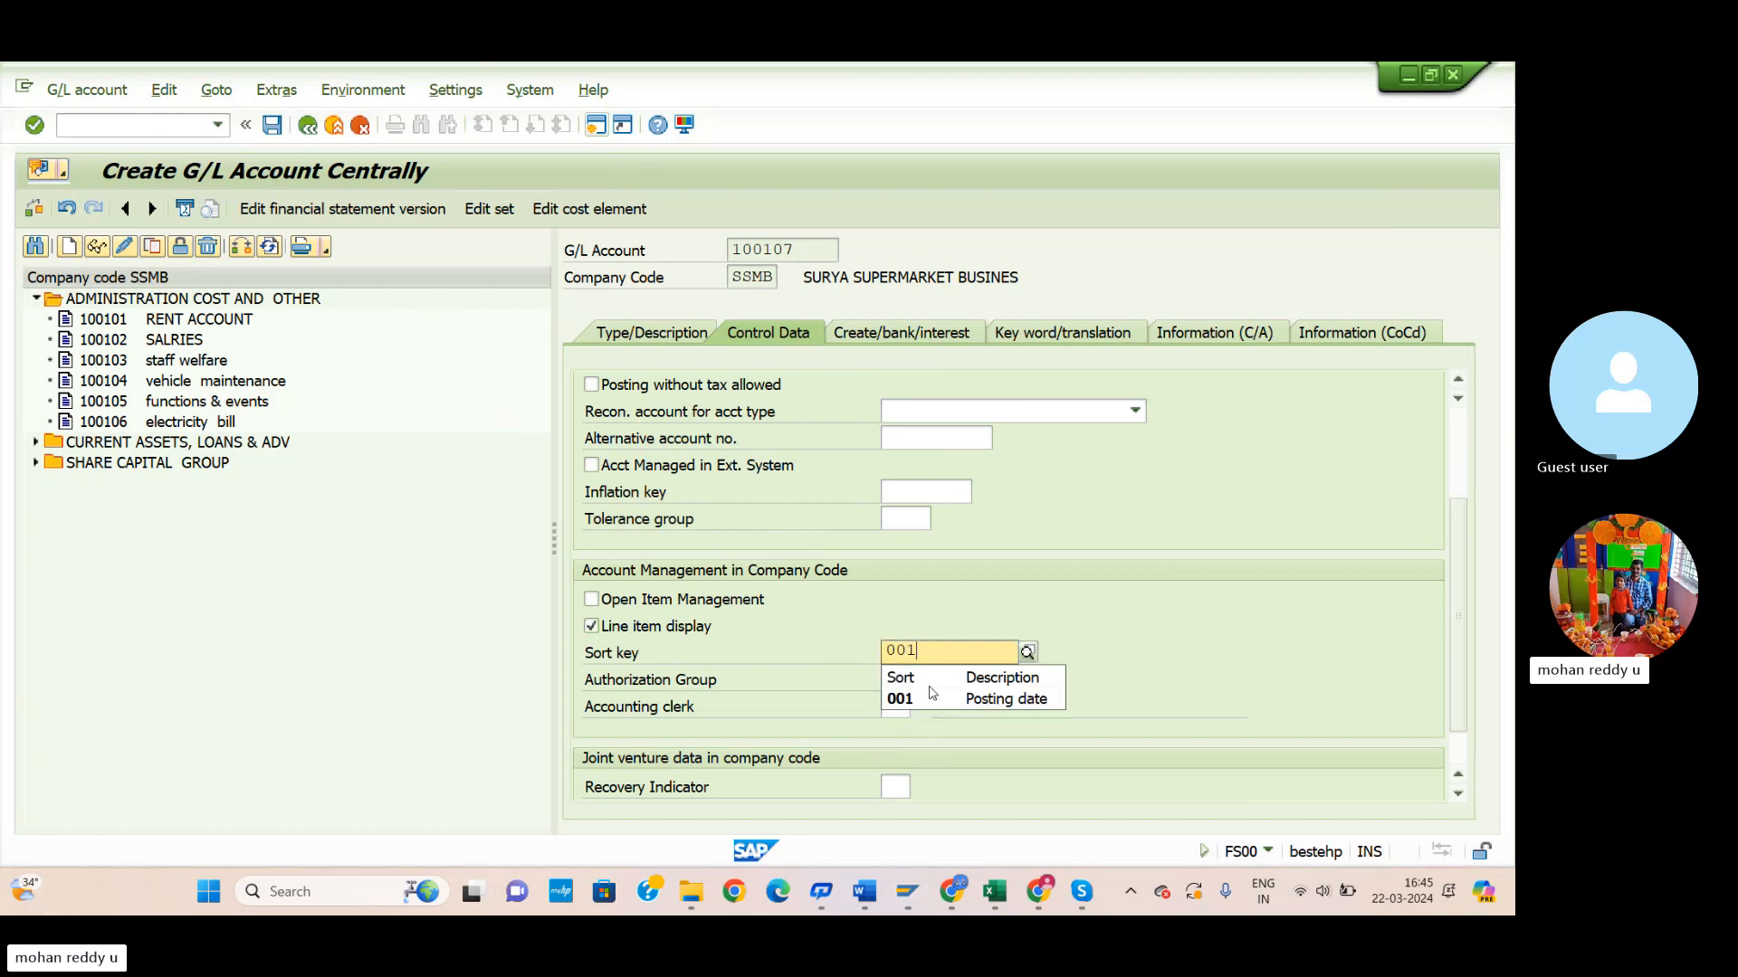
{"action": "left_click", "coordinate": [985, 702]}
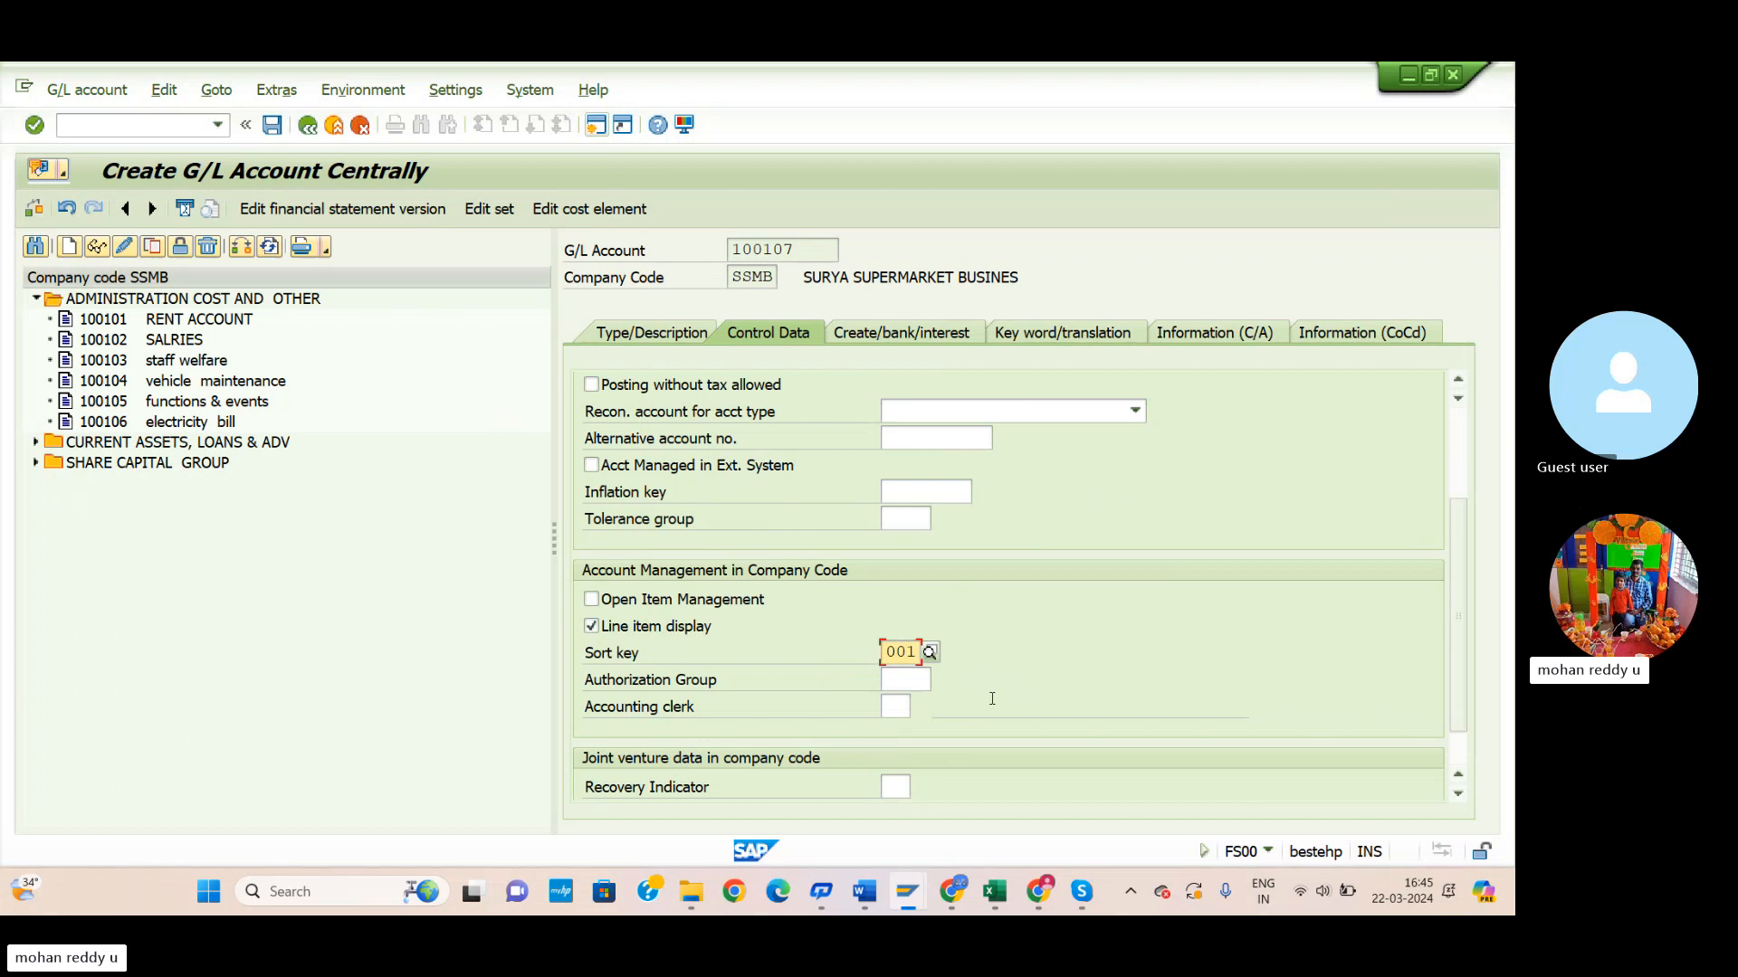
Assign field status group G001 to account 100107 and save the account.
{"action": "left_click", "coordinate": [905, 337]}
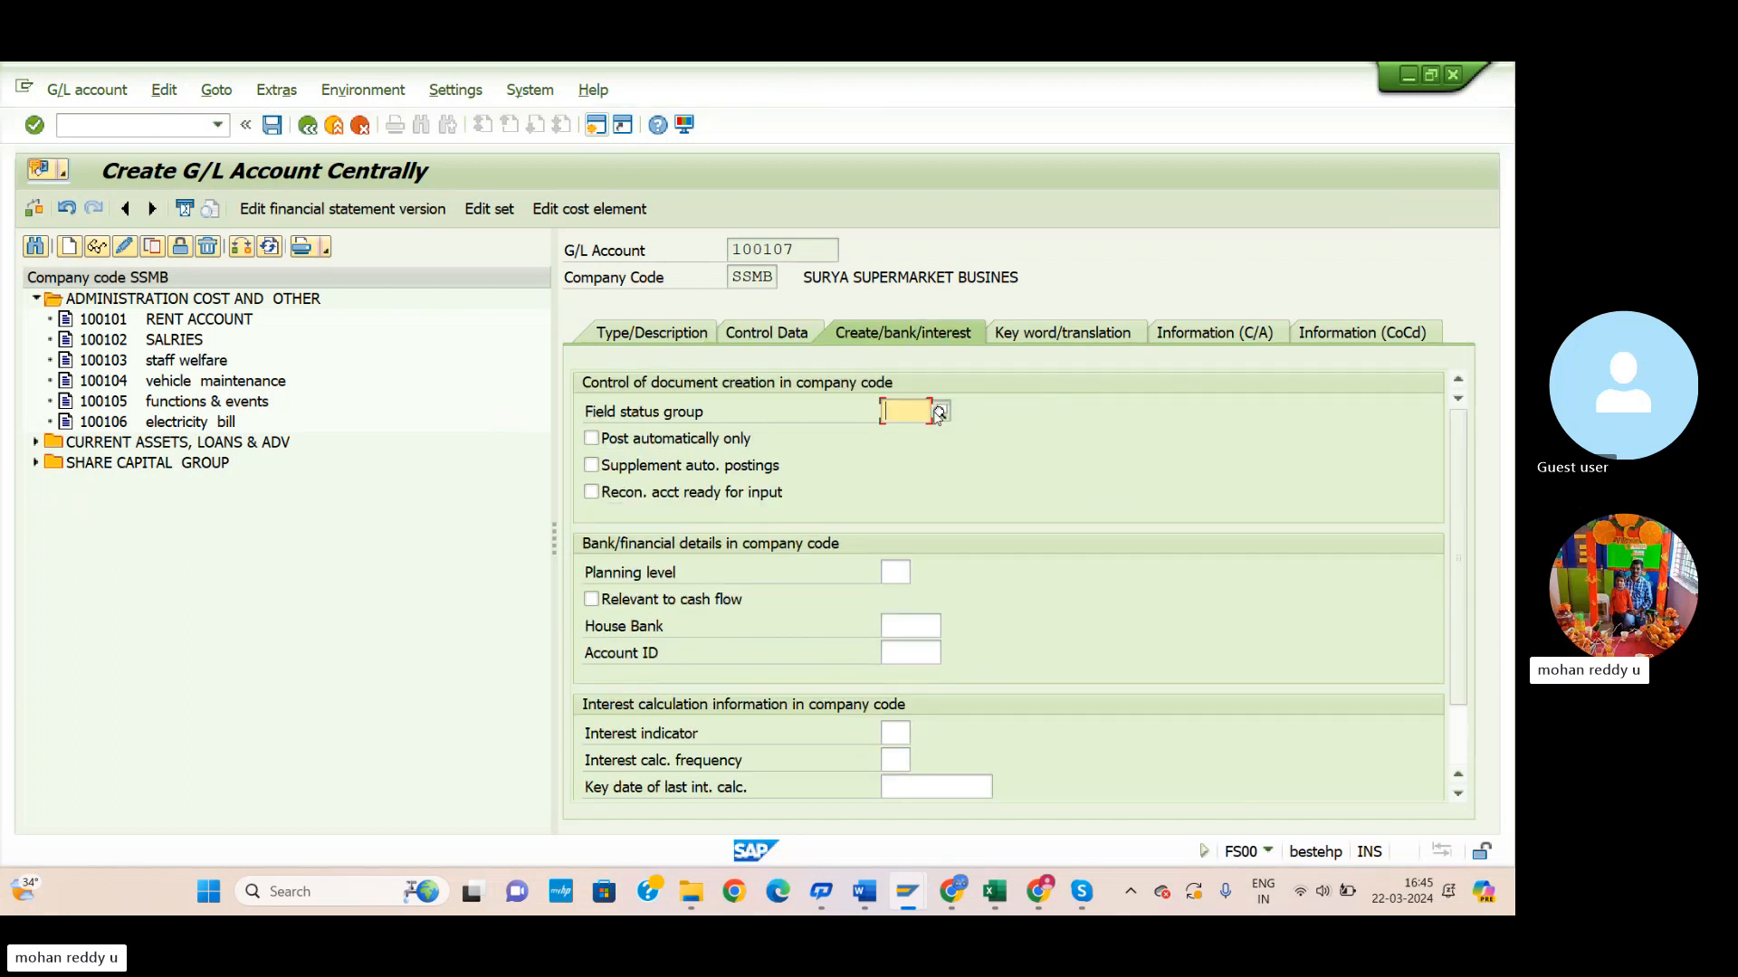
{"action": "left_click", "coordinate": [942, 413]}
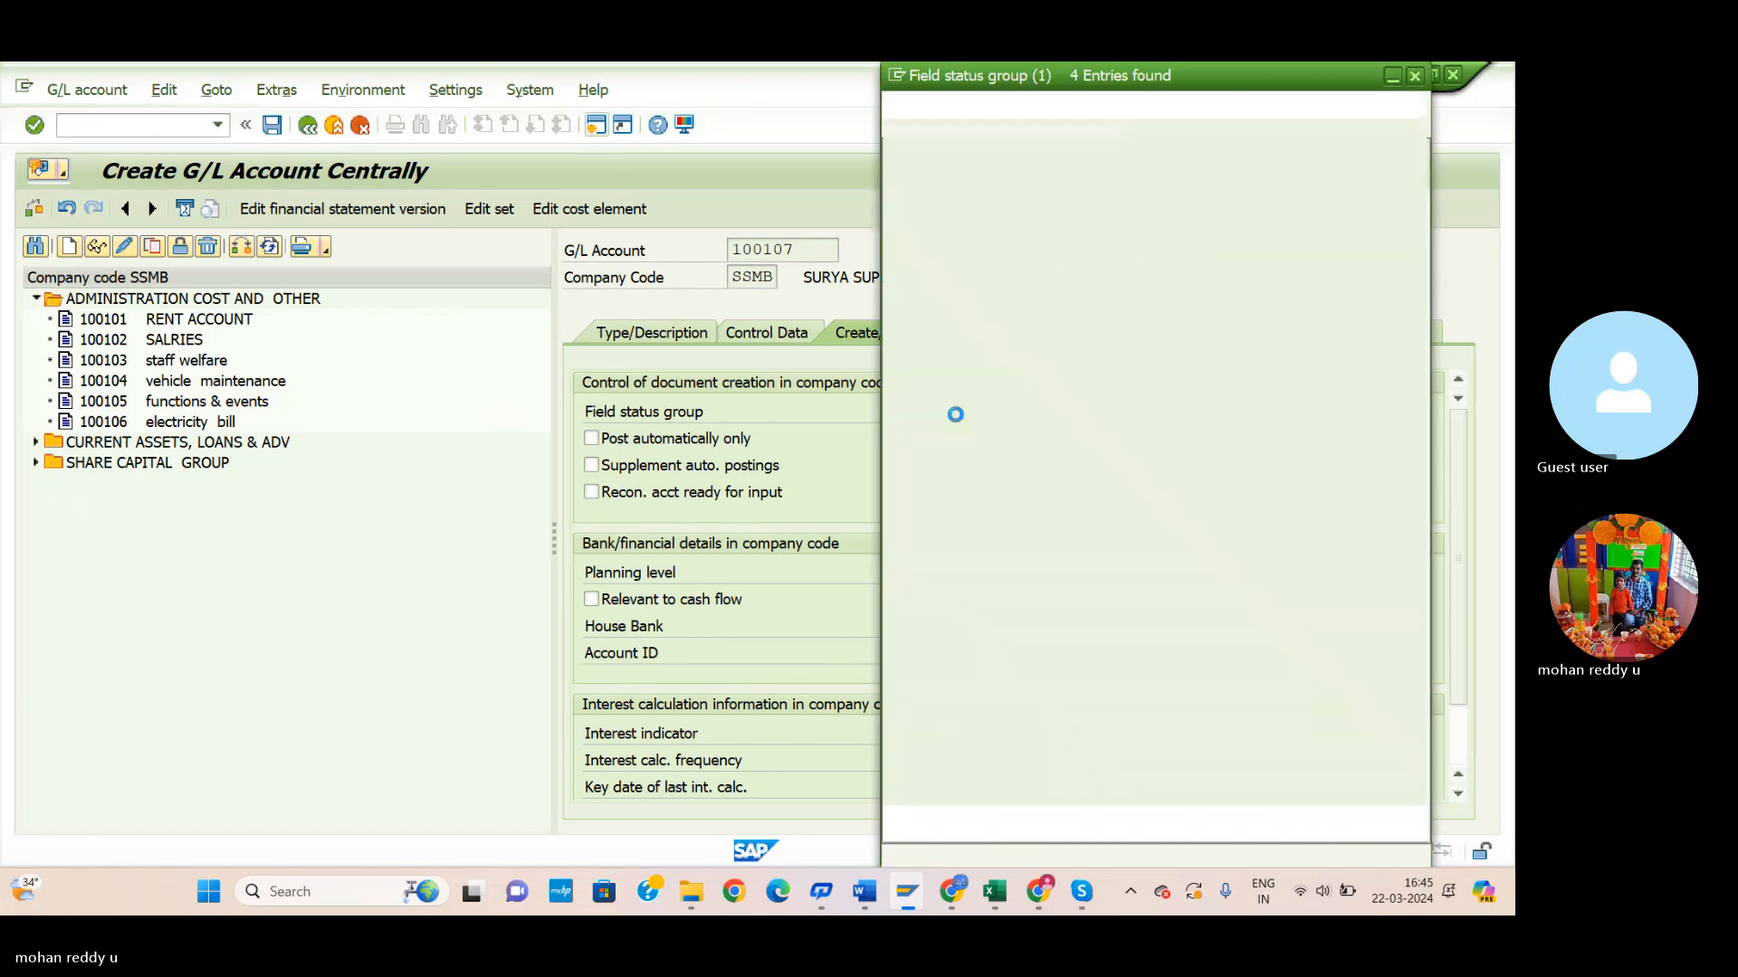
{"action": "left_click", "coordinate": [895, 151]}
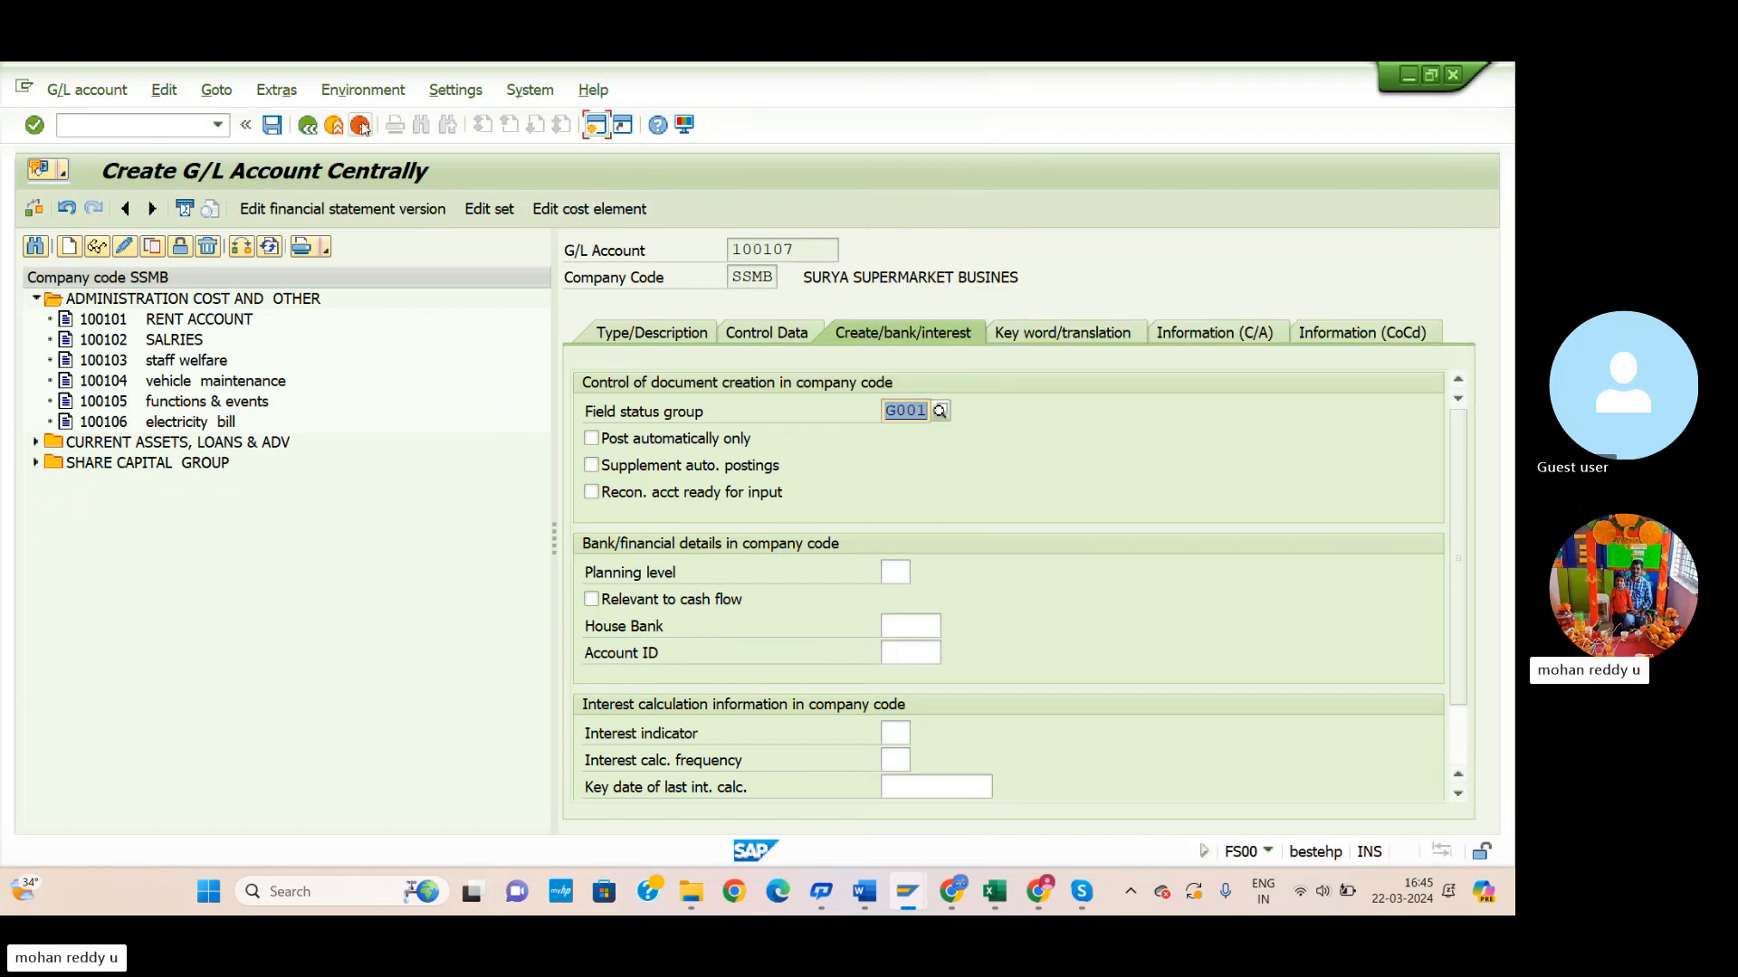
{"action": "left_click", "coordinate": [272, 124]}
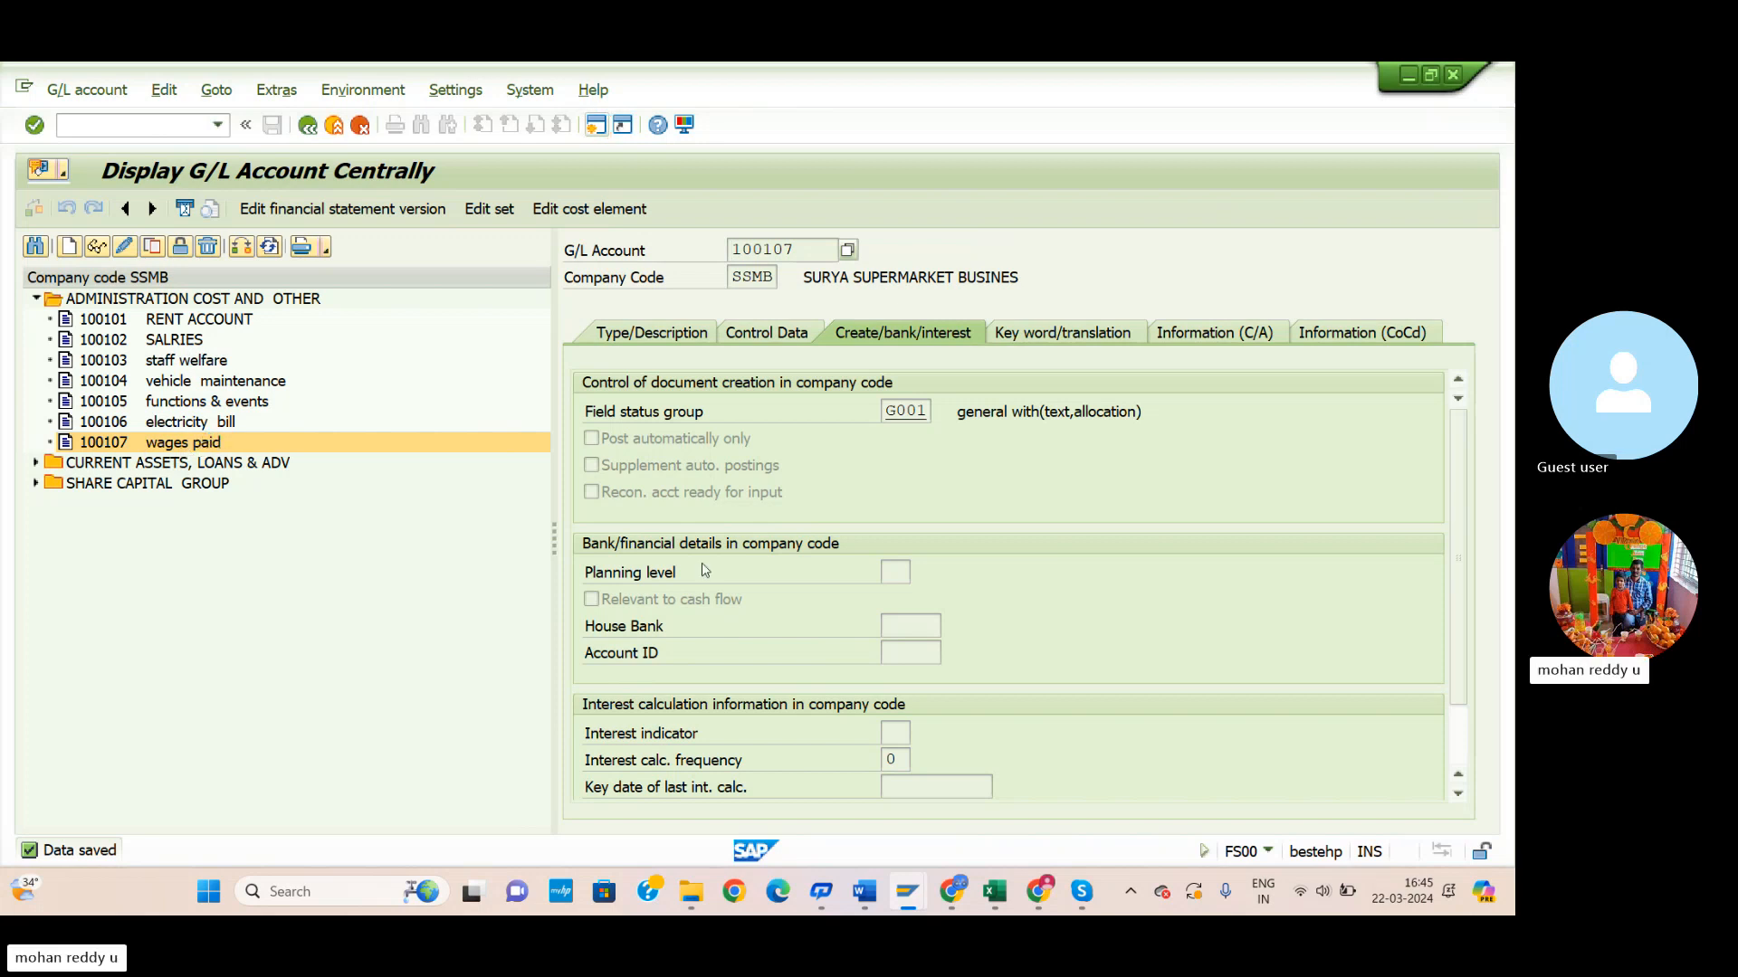
Open transaction FB50 for a new G/L document and set its document date to 22.03.2024.
{"action": "key", "text": "alt+Tab"}
{"action": "left_click", "coordinate": [907, 891]}
{"action": "left_click", "coordinate": [905, 801]}
{"action": "mouse_move", "coordinate": [907, 894]}
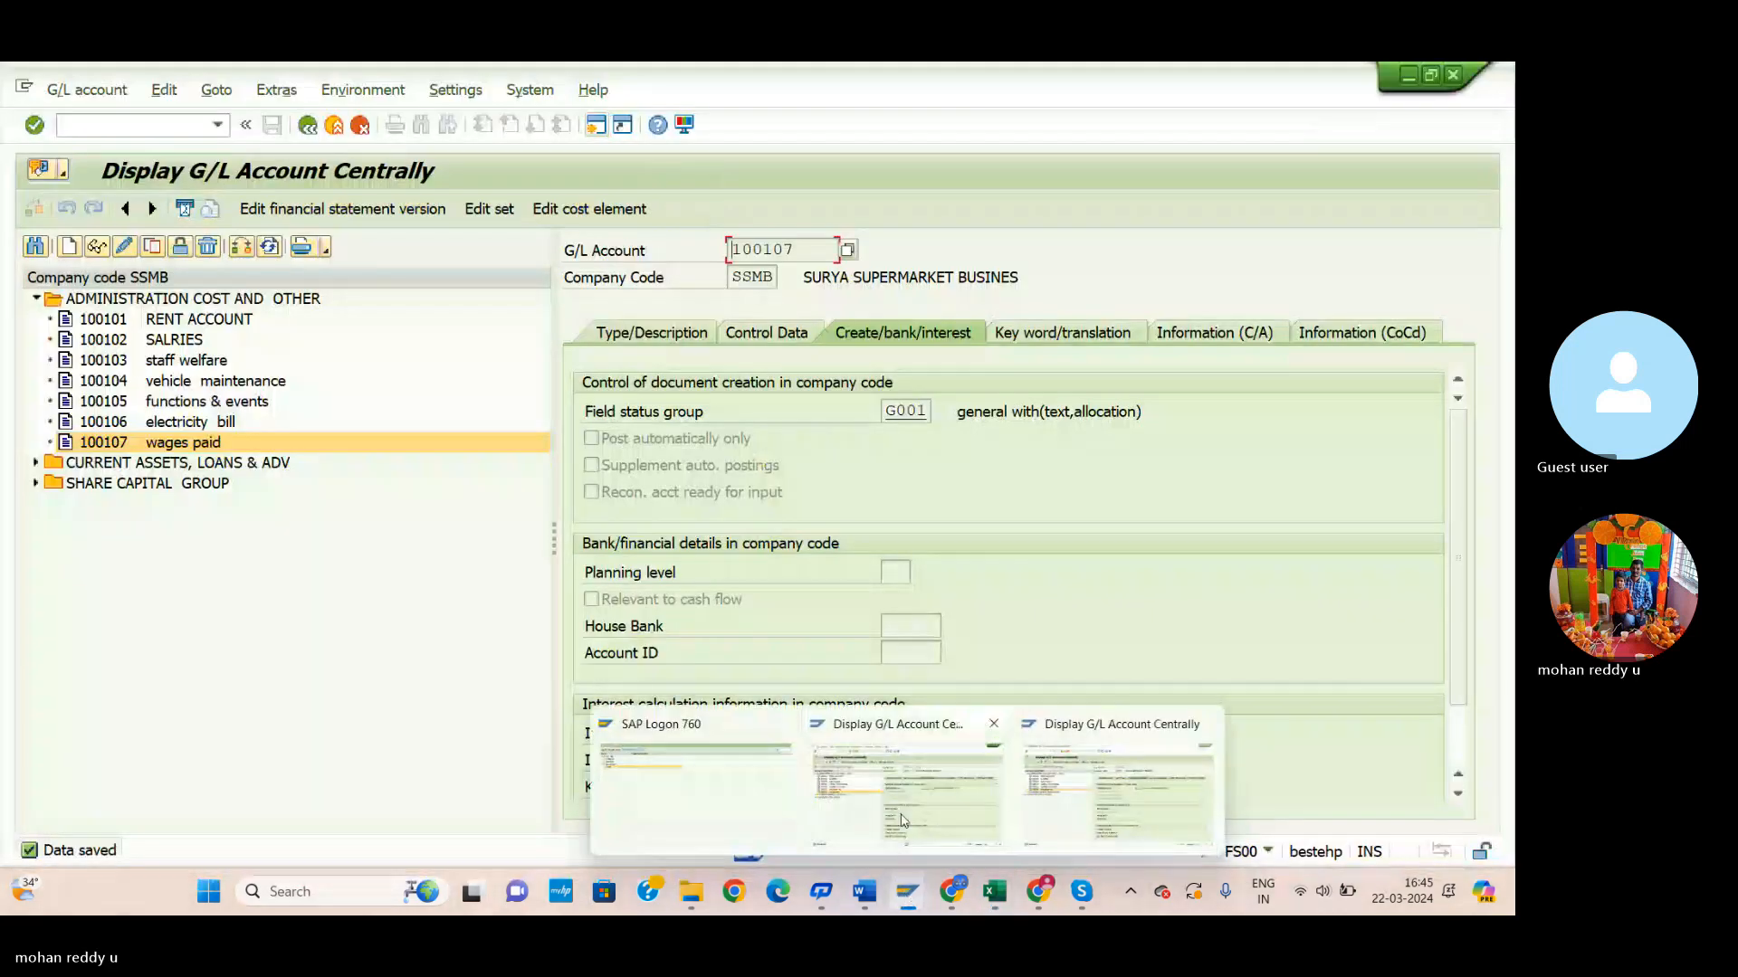
{"action": "left_click", "coordinate": [93, 127]}
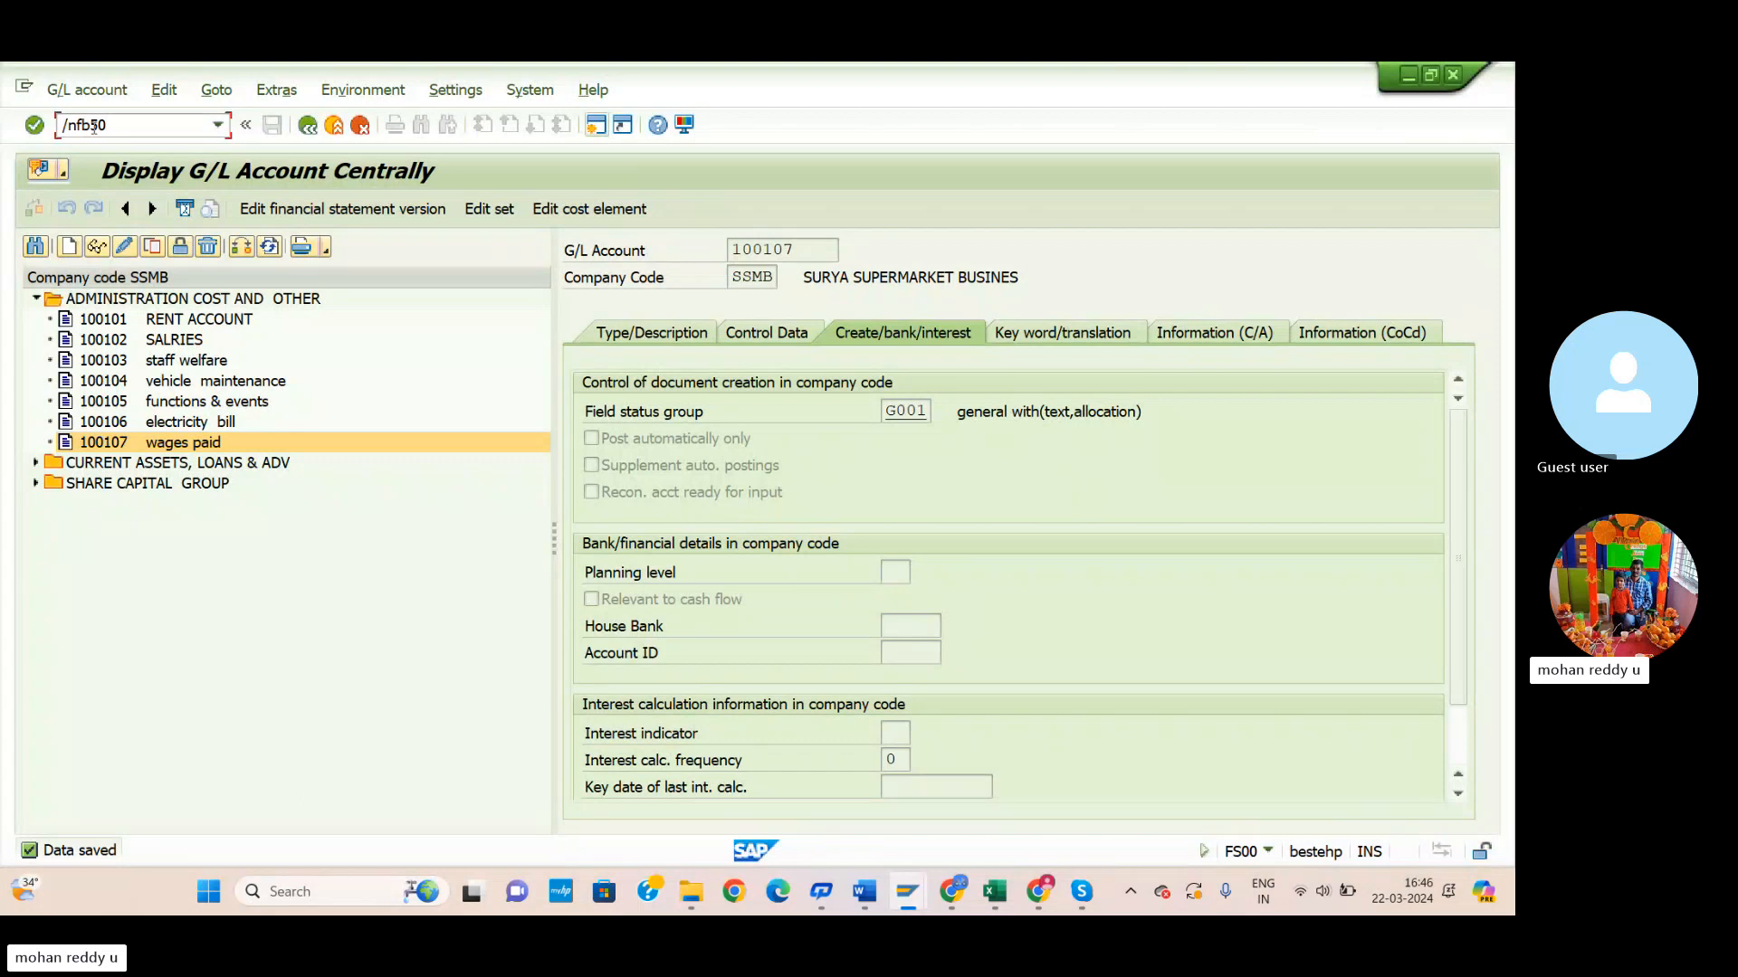
{"action": "type", "text": "/nfb50"}
{"action": "key", "text": "Return"}
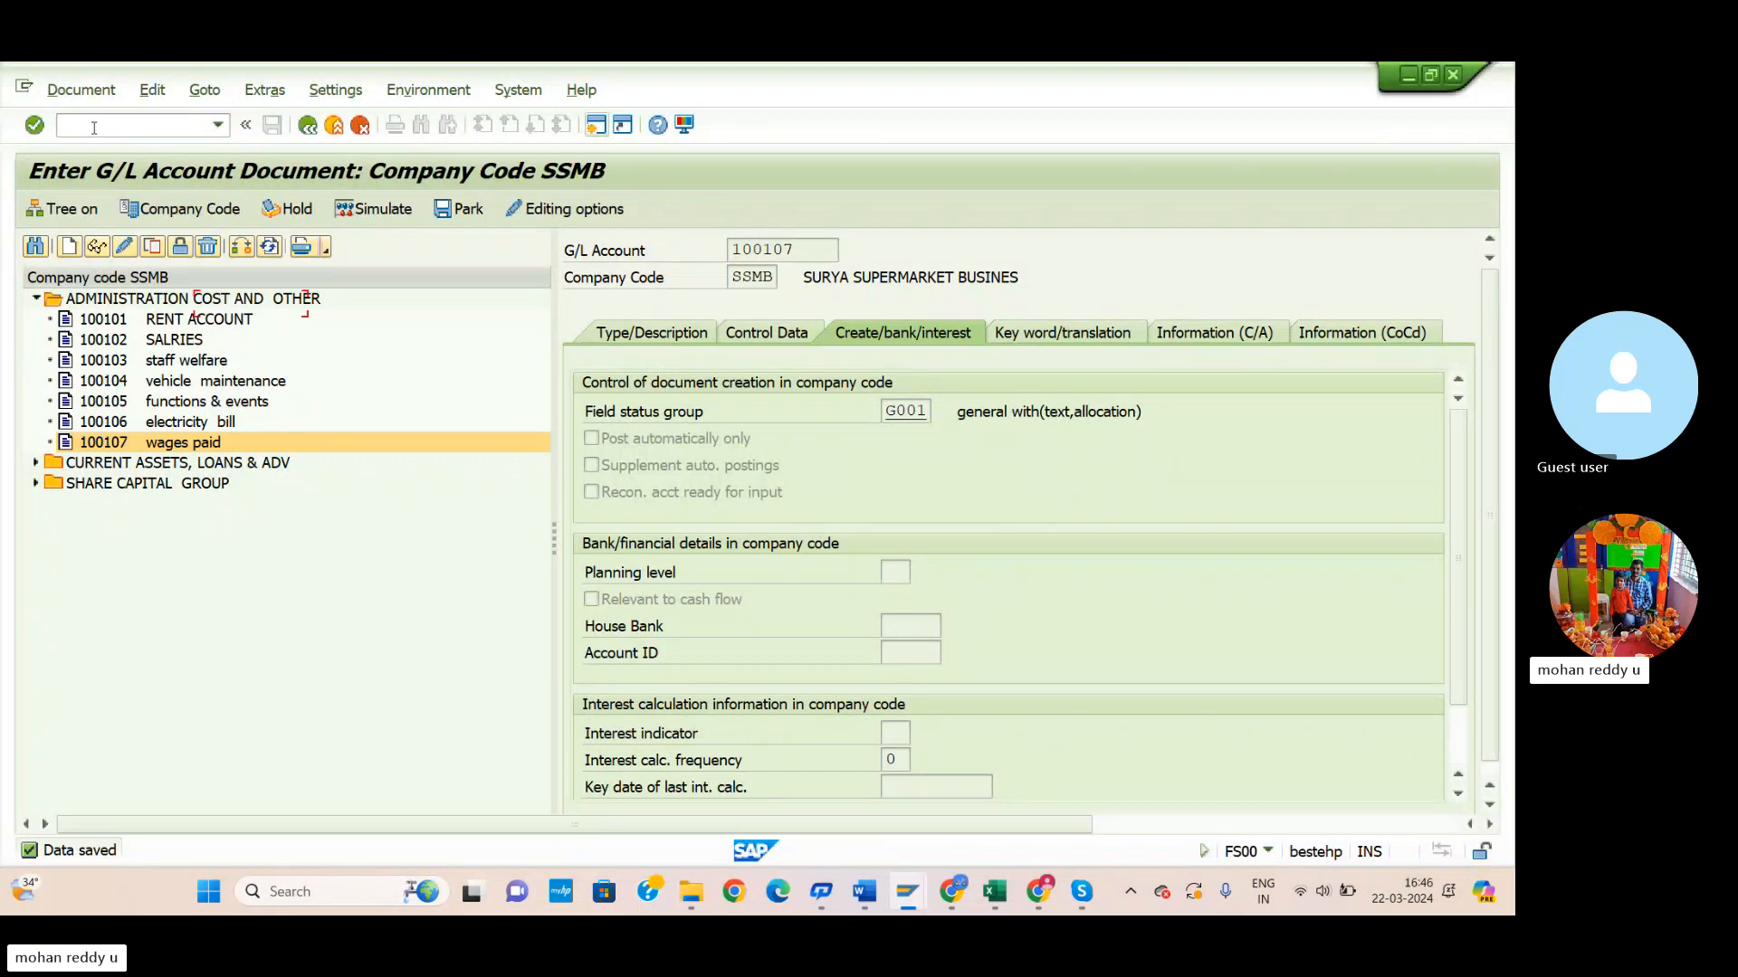
{"action": "key", "text": "F4"}
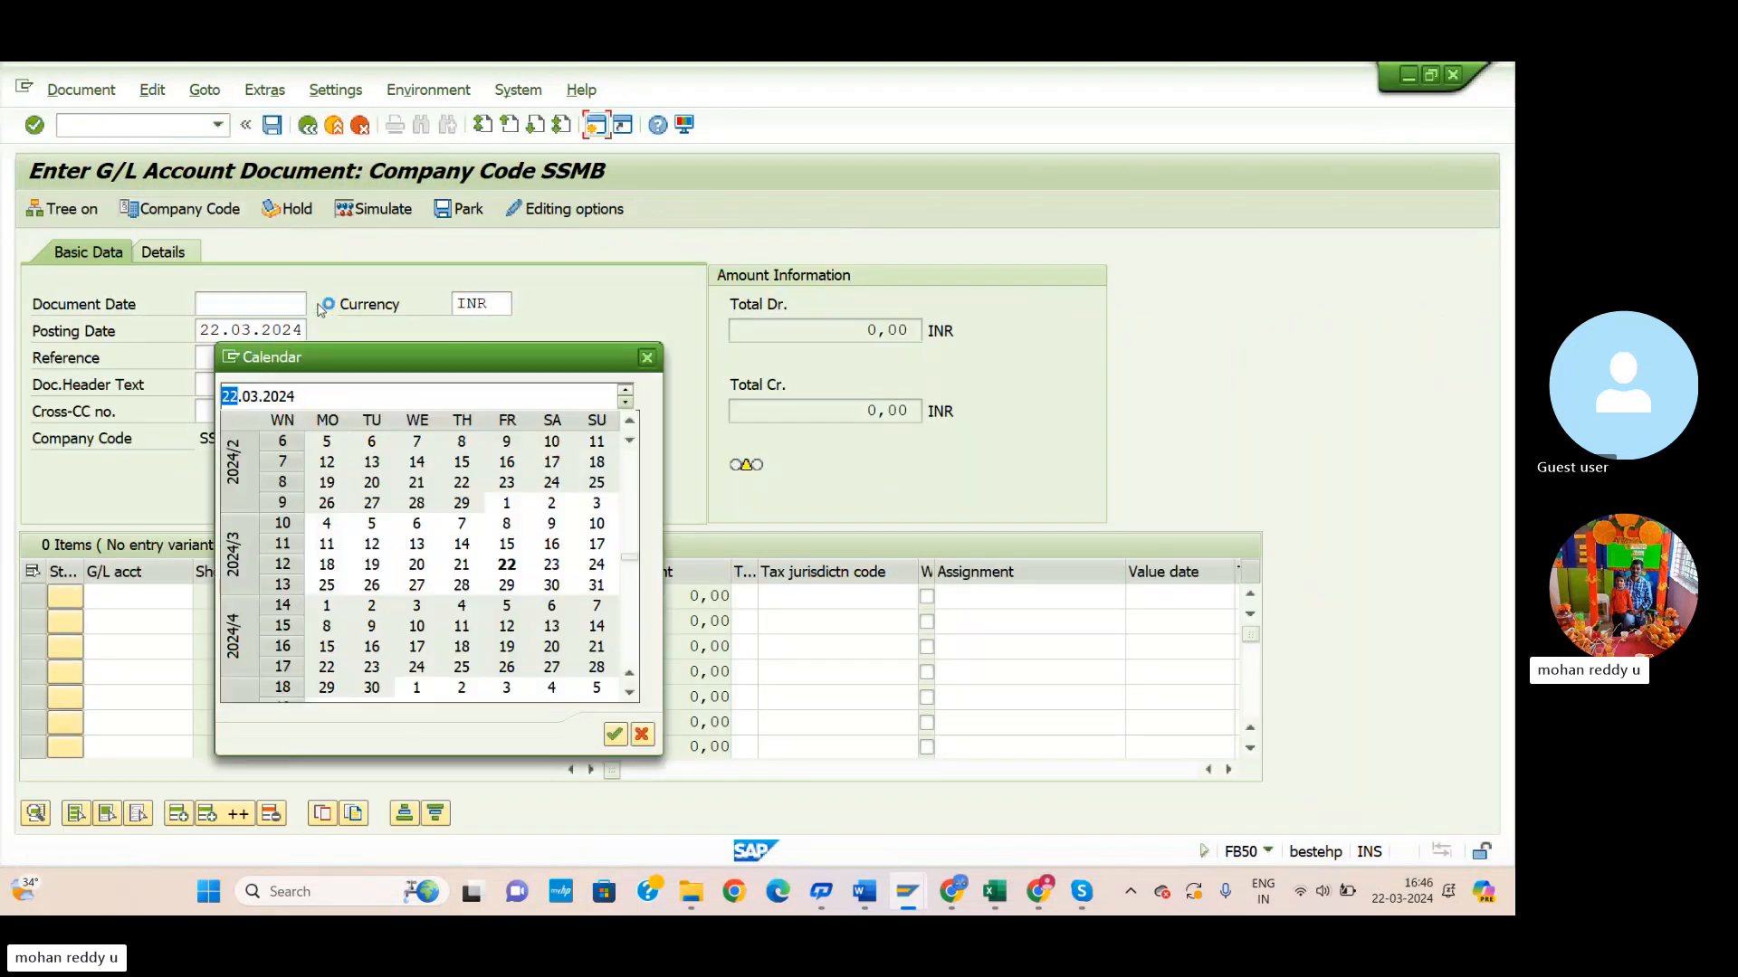
{"action": "left_click", "coordinate": [616, 735]}
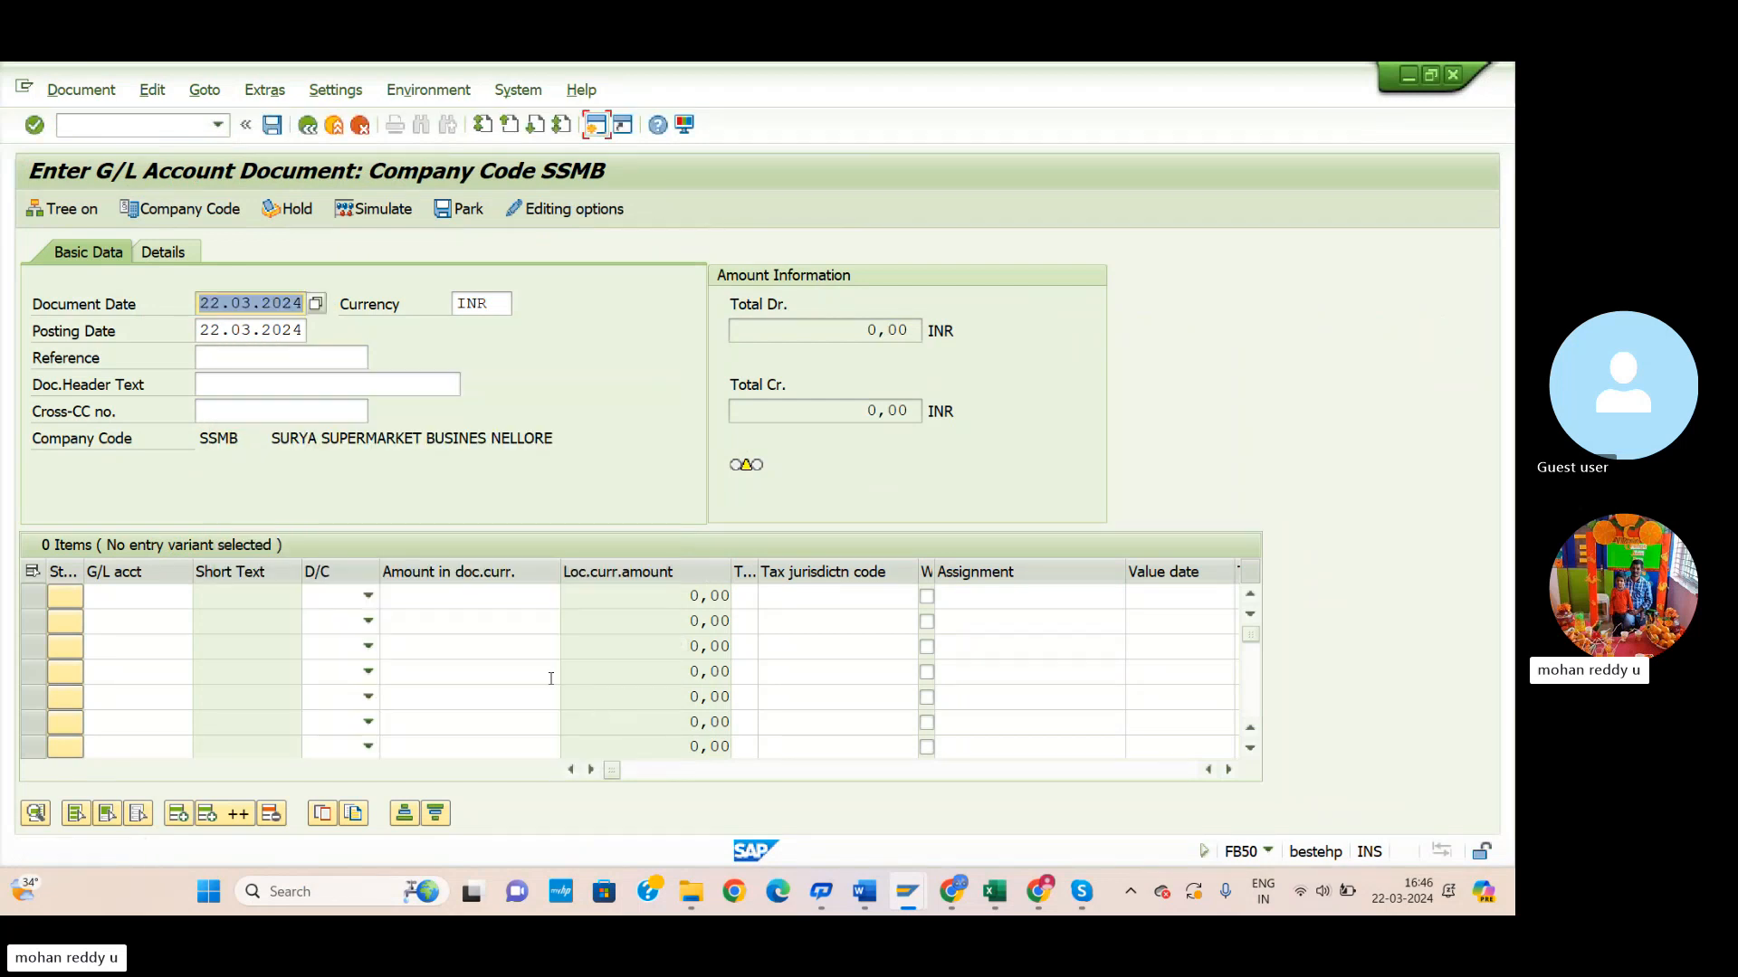
Choose the wages paid account 100107 from the SSMB accounts for the first line item and mark it as Debit.
{"action": "left_click", "coordinate": [192, 596]}
{"action": "key", "text": "F4"}
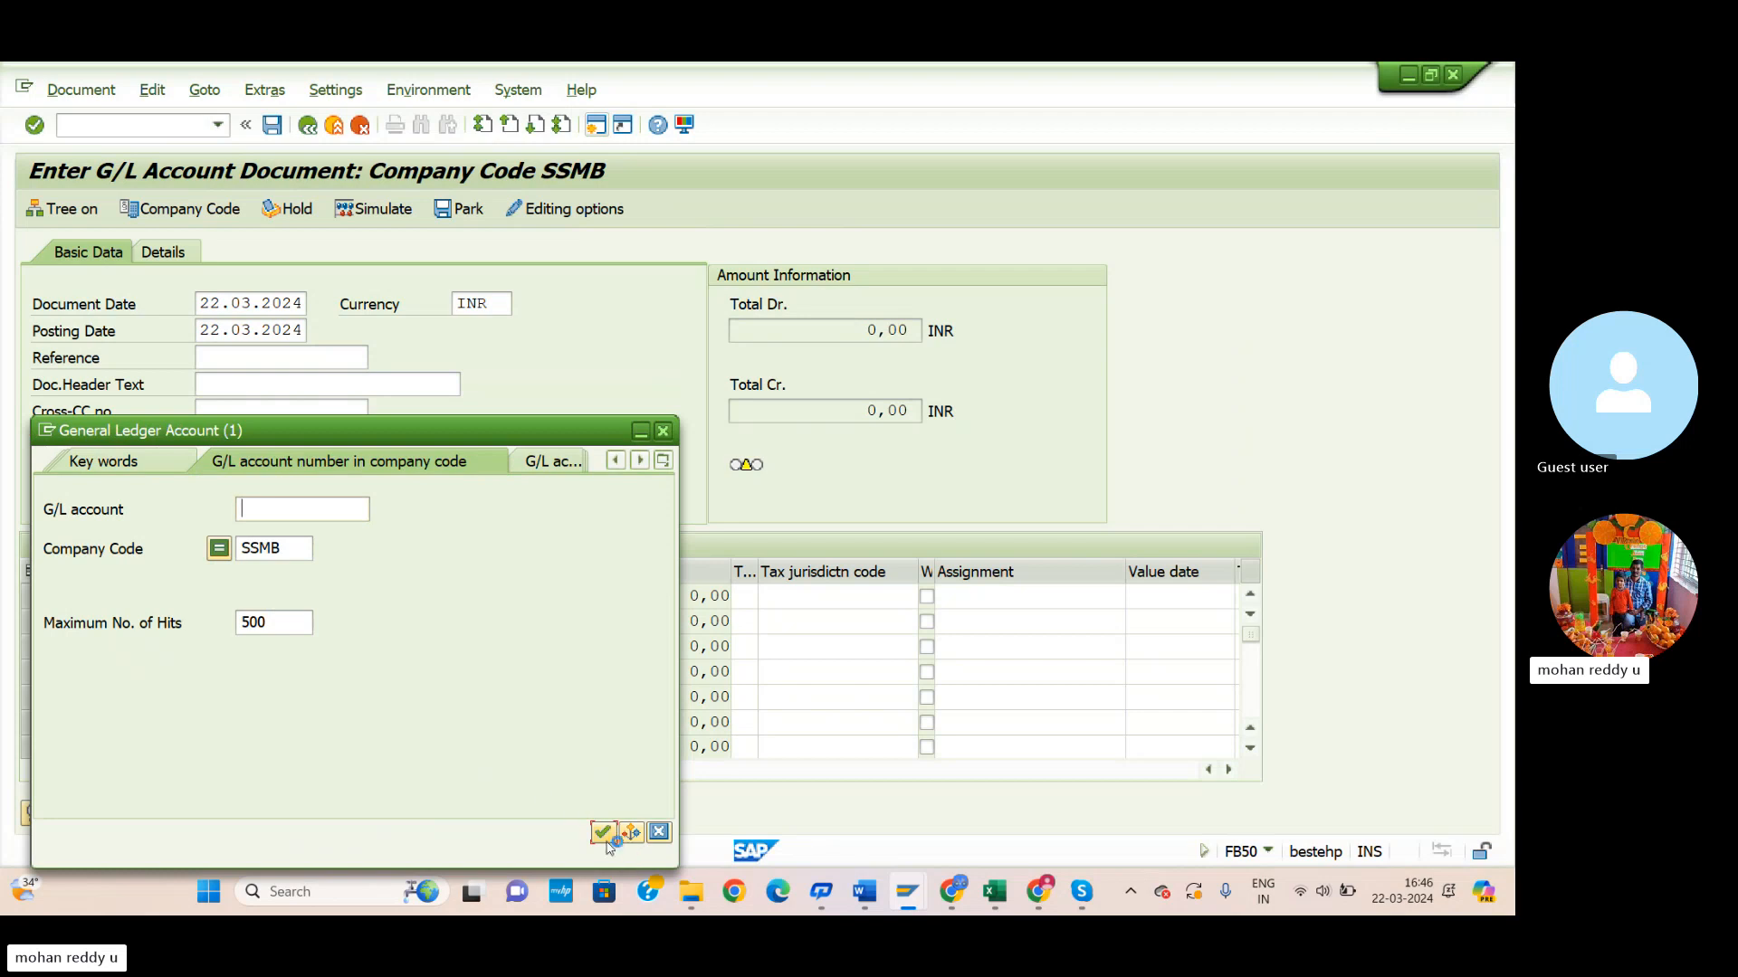
{"action": "left_click", "coordinate": [606, 841]}
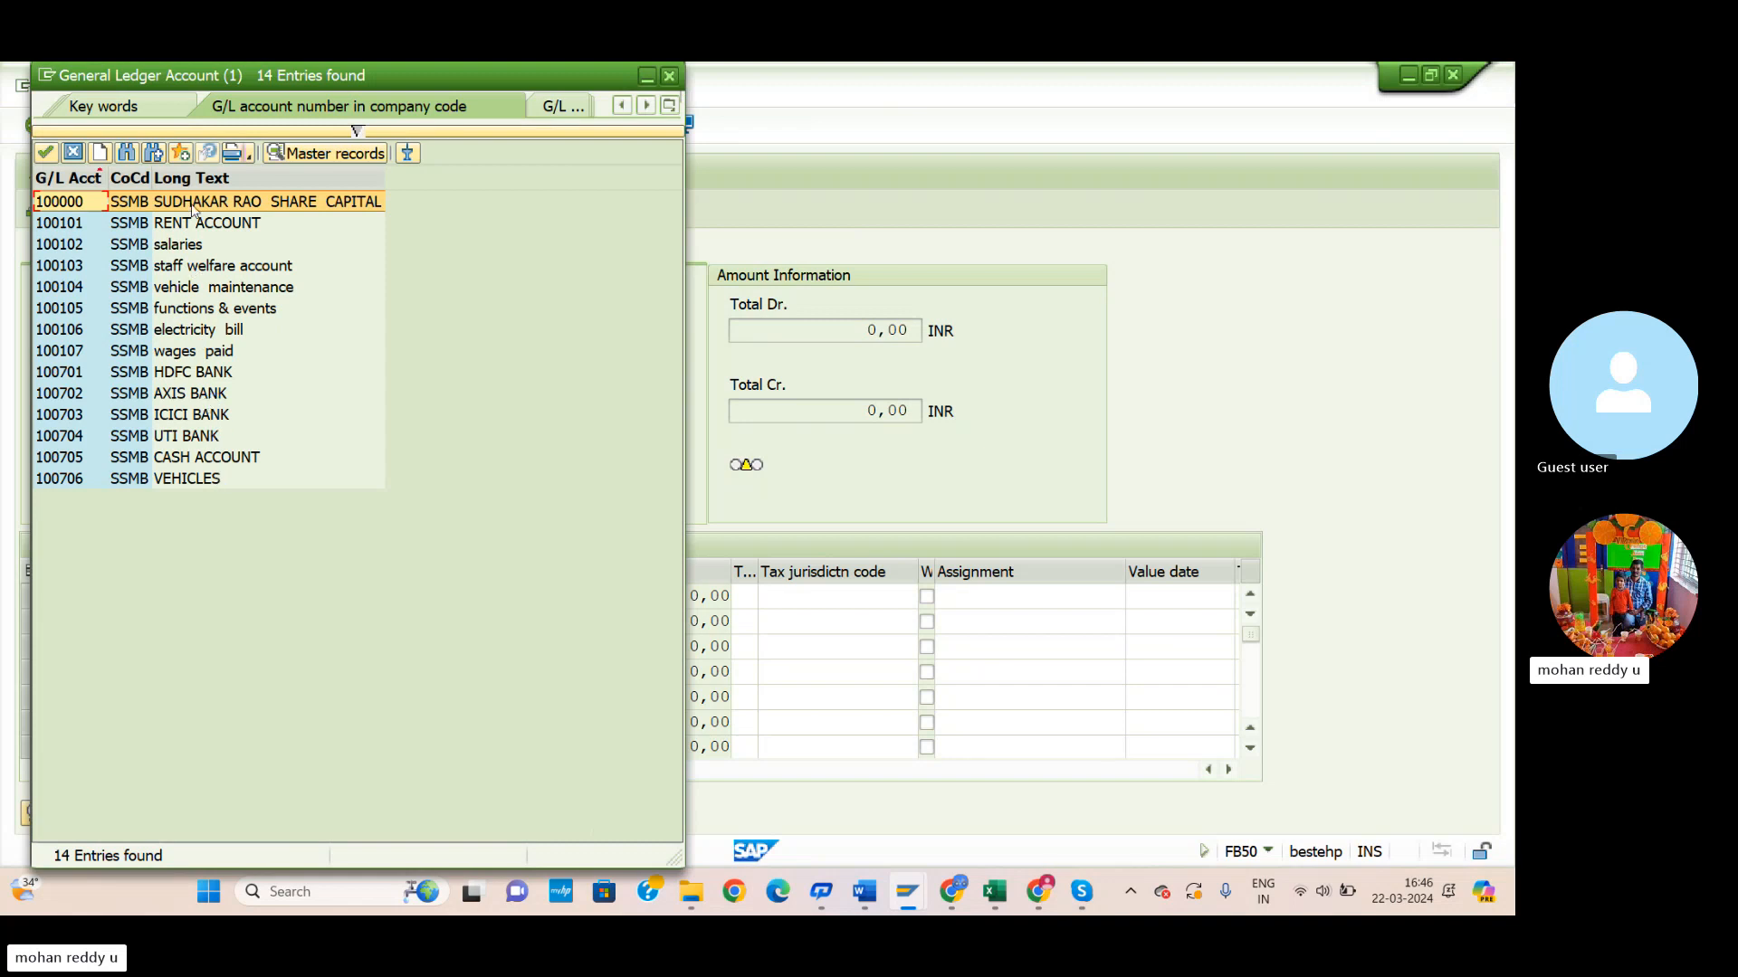
{"action": "left_click", "coordinate": [200, 353]}
{"action": "left_click", "coordinate": [45, 152]}
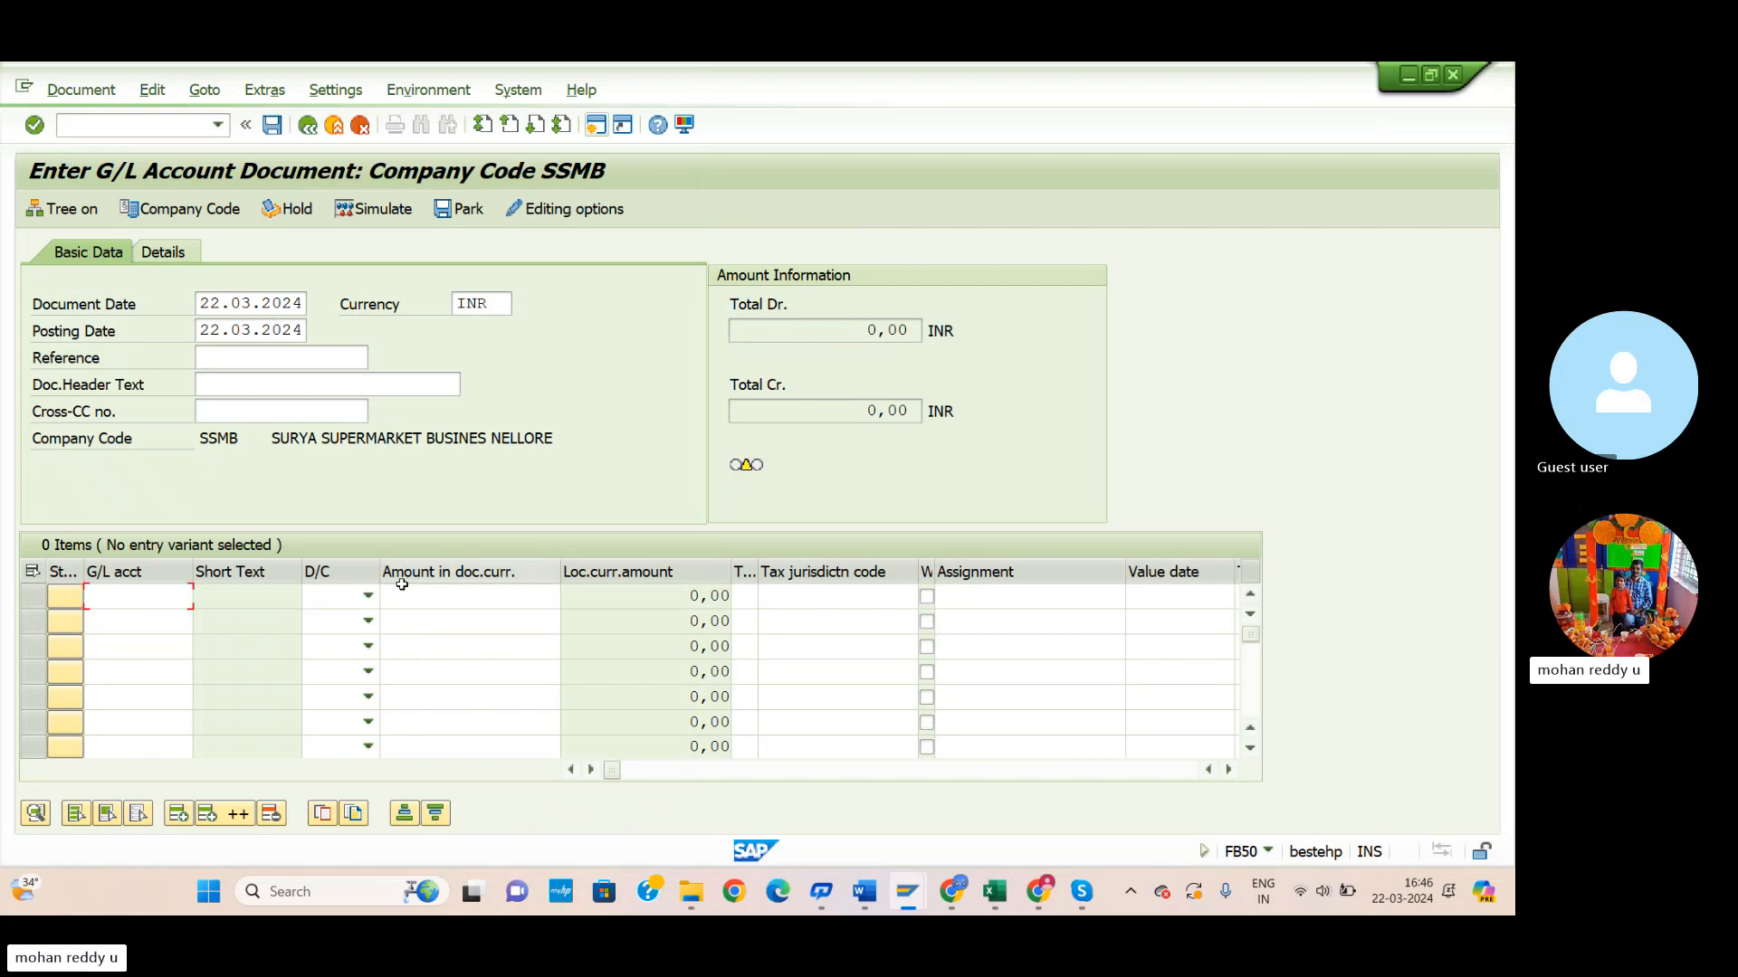
{"action": "left_click", "coordinate": [368, 595]}
{"action": "left_click", "coordinate": [359, 643]}
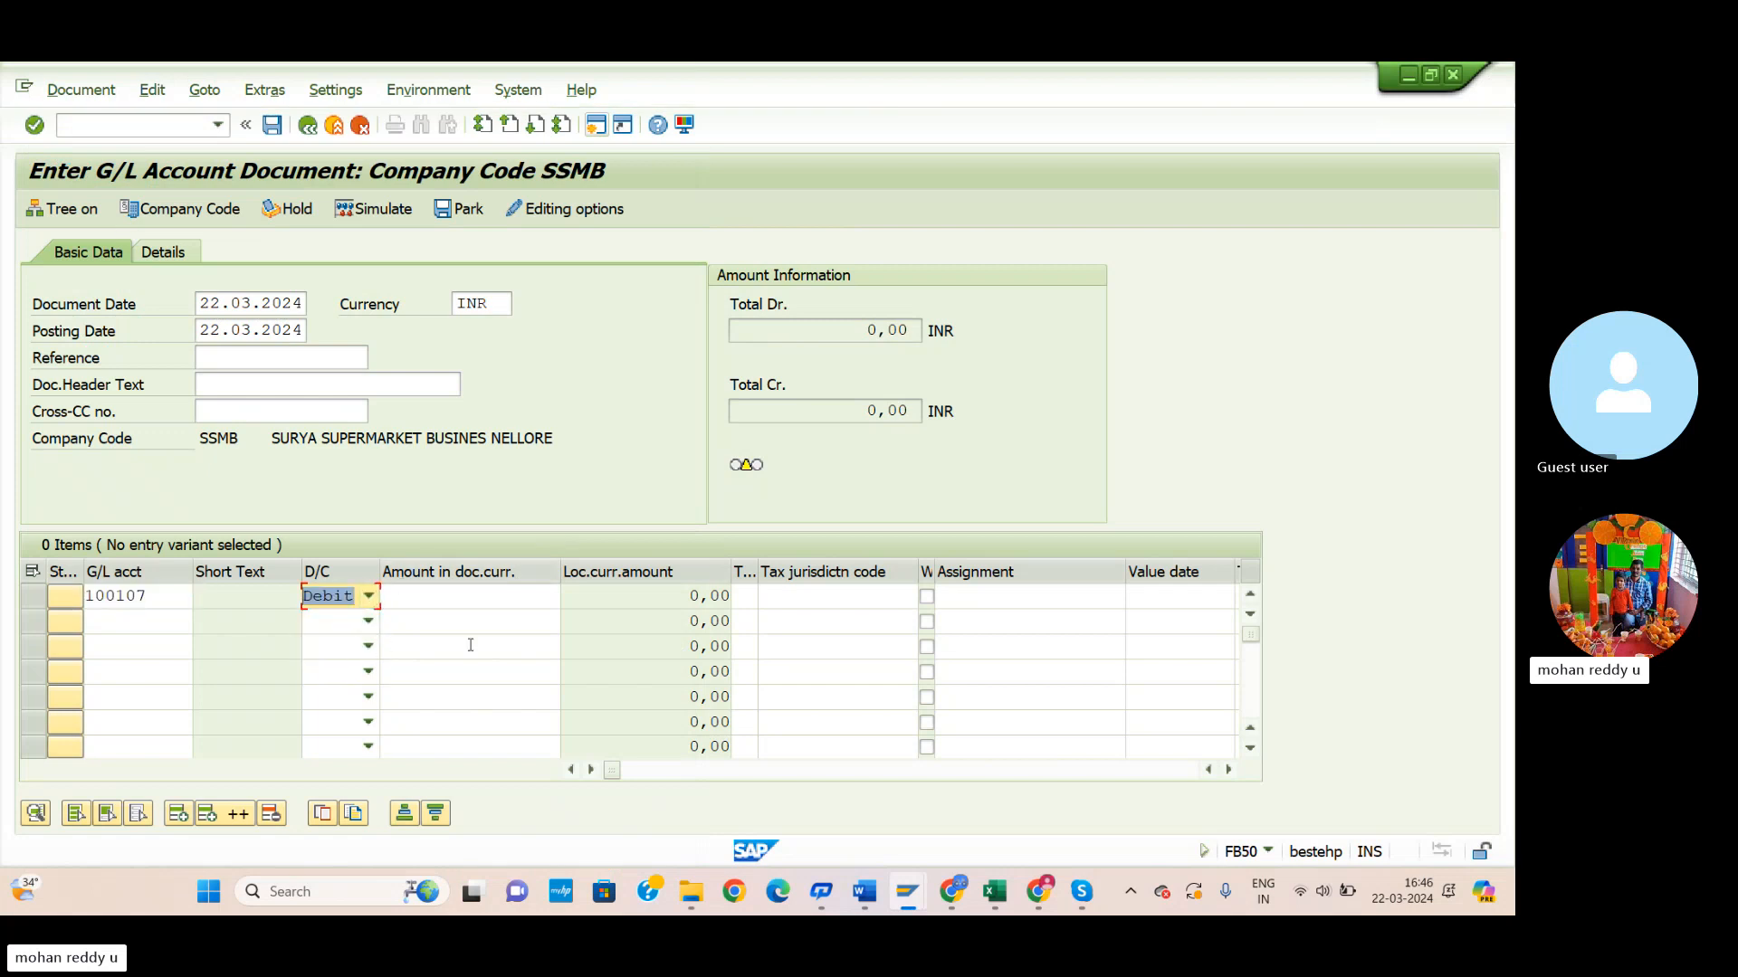
Look up the wages entry in the Word document, then return to SAP and set the first line item's amount to 30000.
{"action": "key", "text": "alt+Tab"}
{"action": "left_click", "coordinate": [864, 891]}
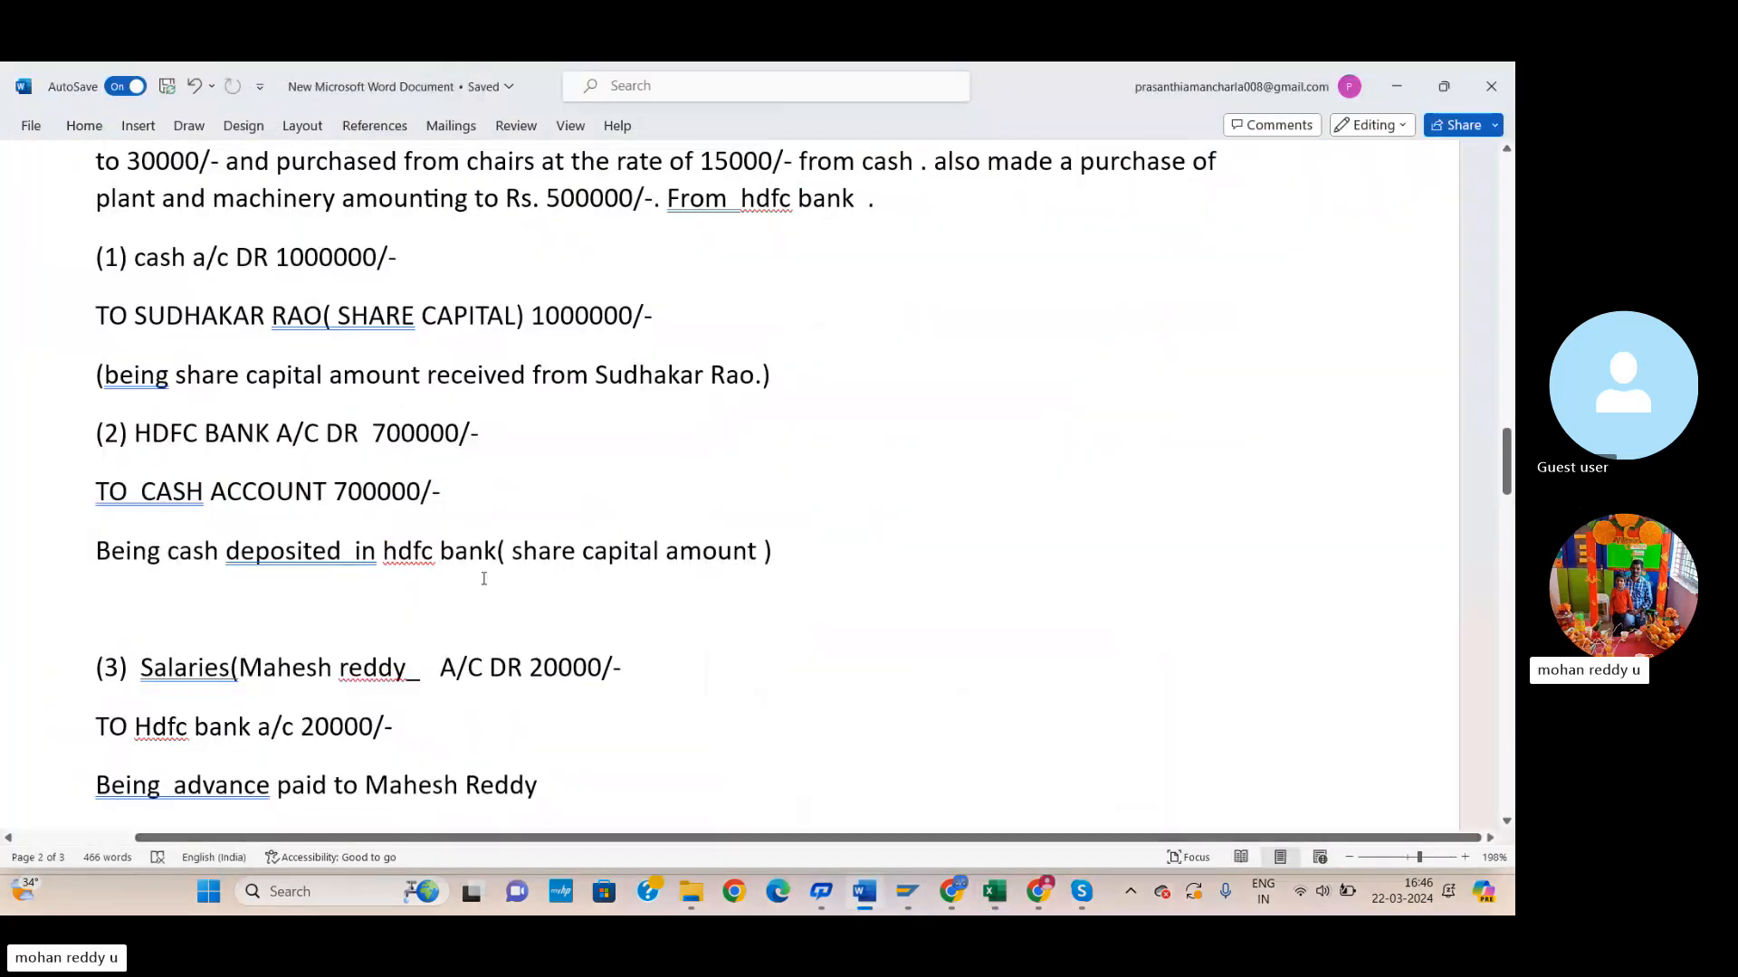
{"action": "scroll", "coordinate": [403, 713], "scroll_direction": "down", "scroll_amount": 6}
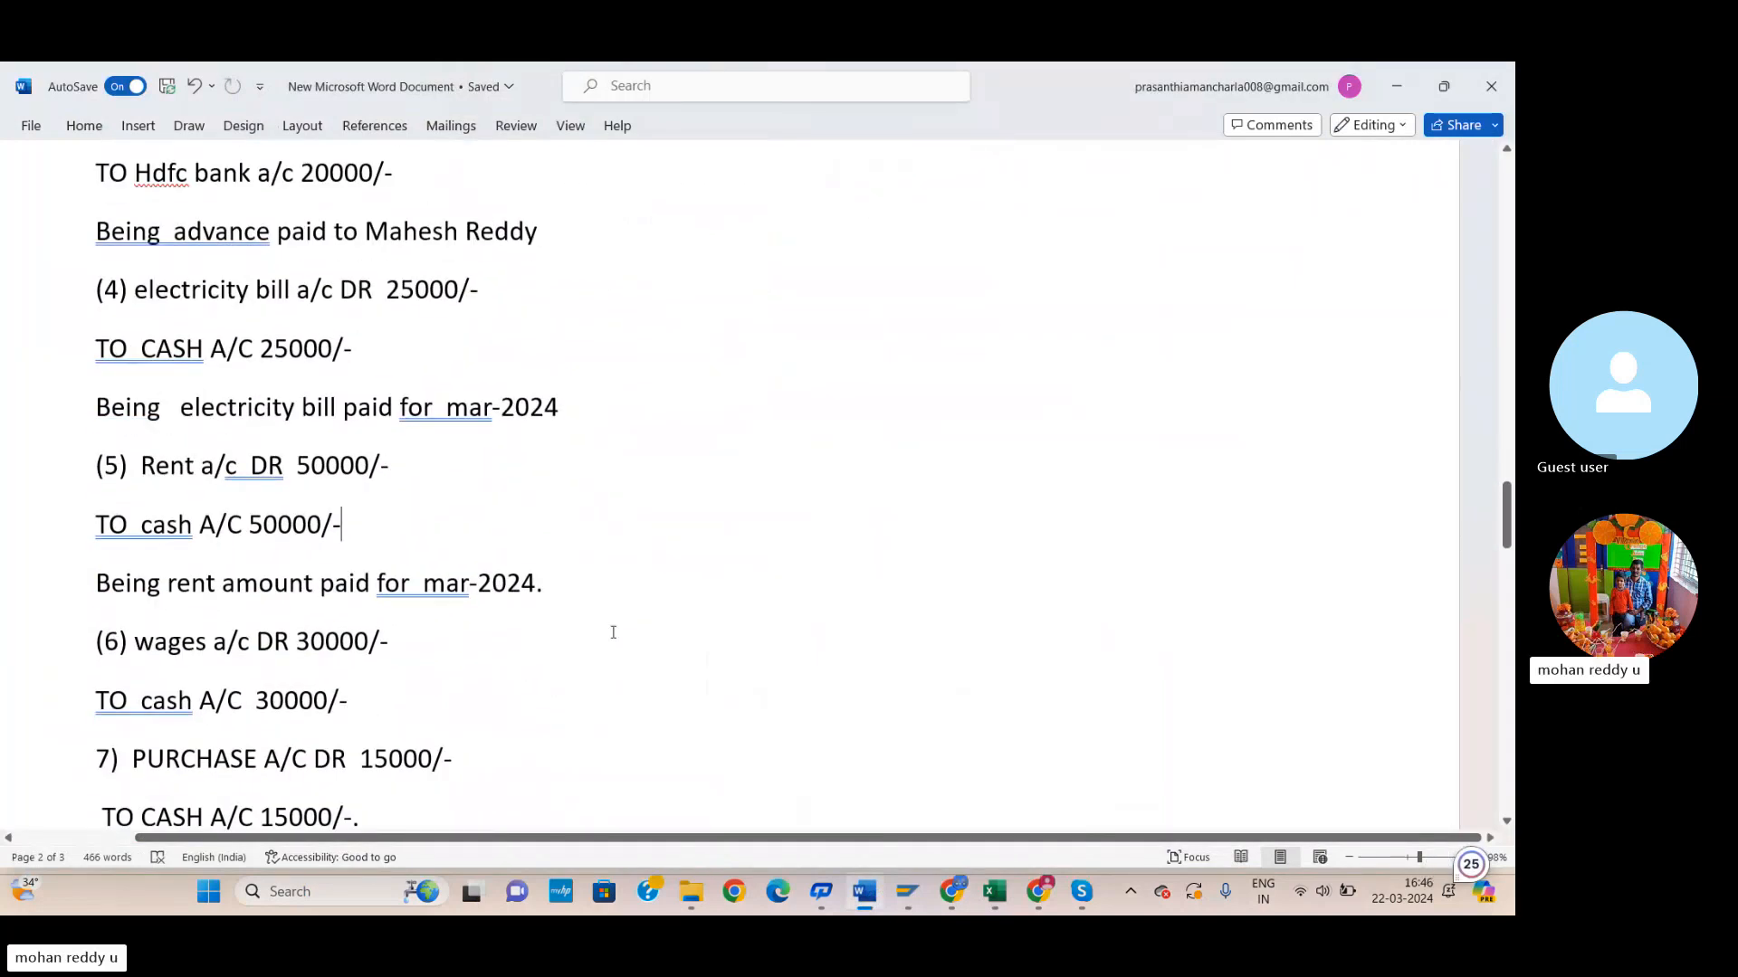
{"action": "key", "text": "alt+Tab"}
{"action": "mouse_move", "coordinate": [905, 896]}
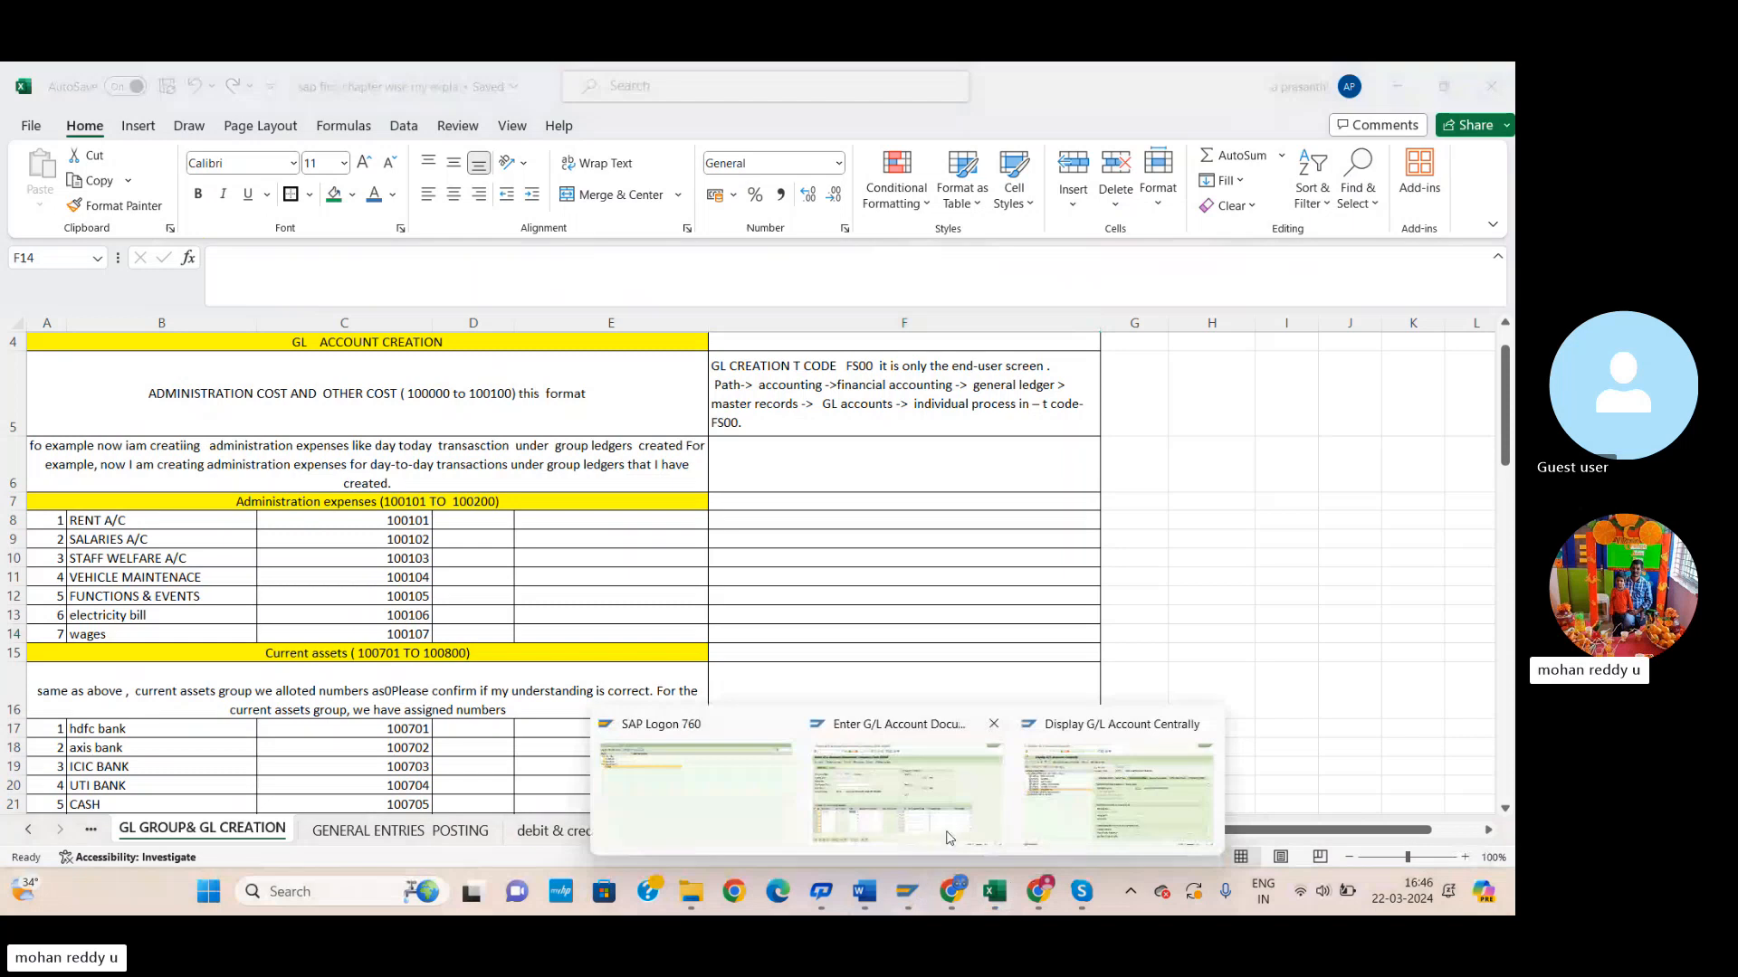
{"action": "left_click", "coordinate": [905, 787]}
{"action": "left_click", "coordinate": [420, 602]}
{"action": "type", "text": "3"}
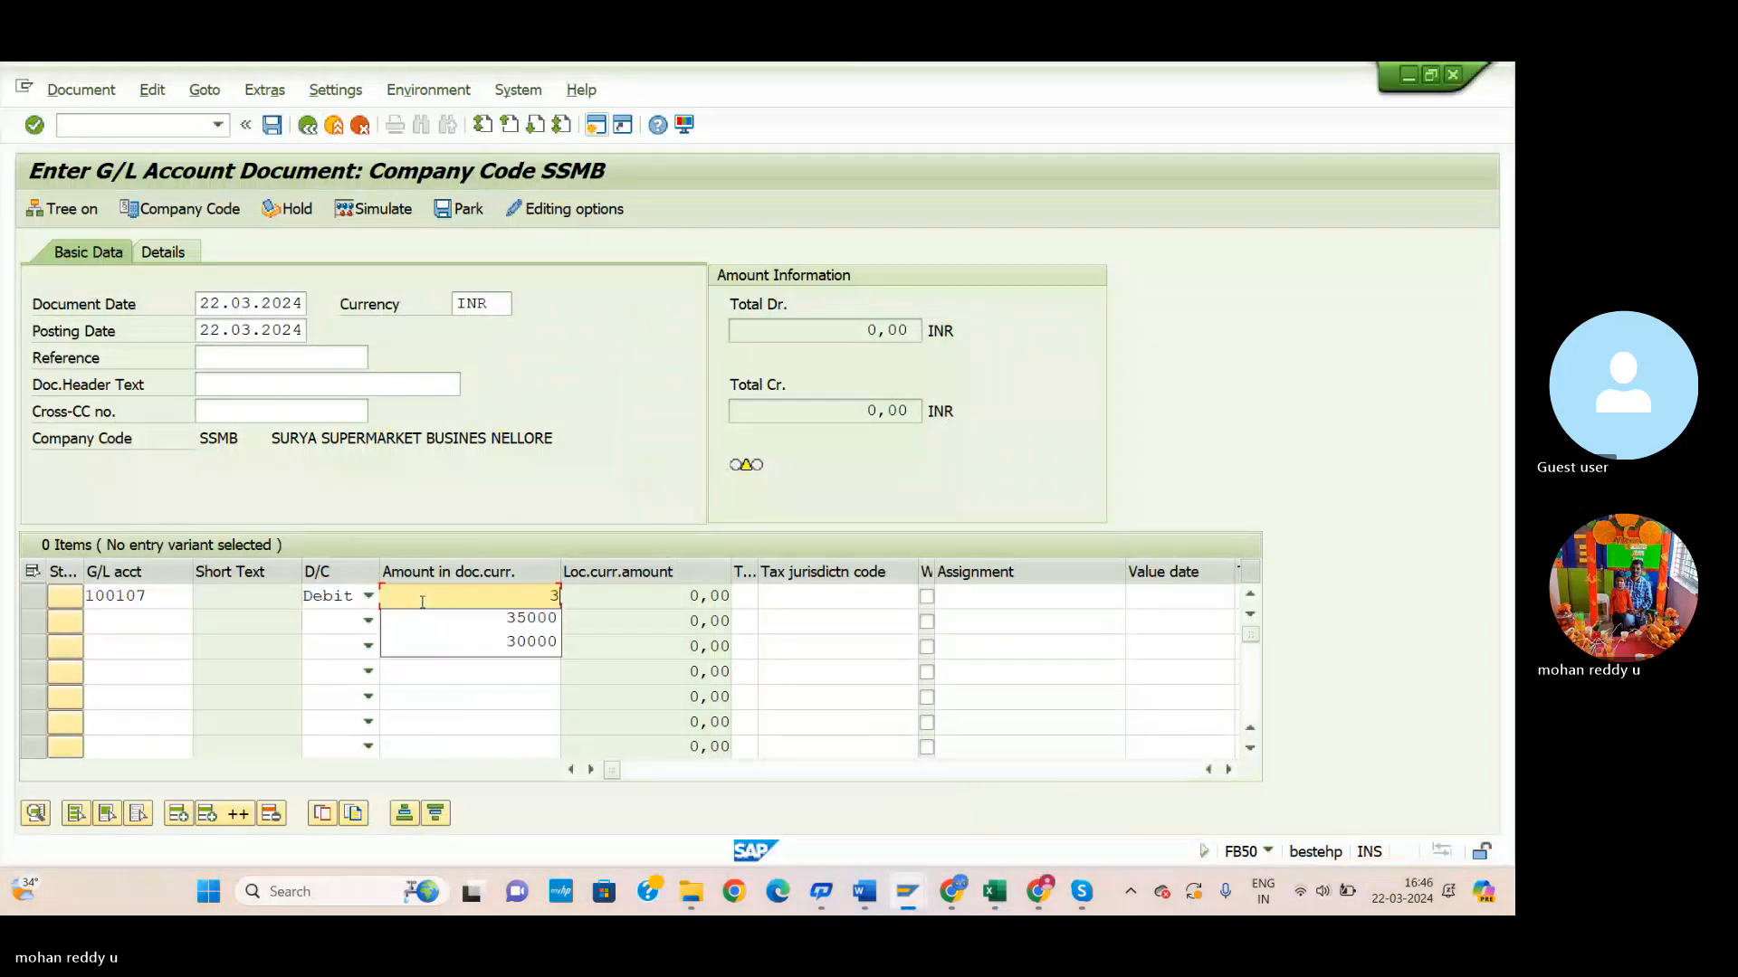
{"action": "type", "text": "0000"}
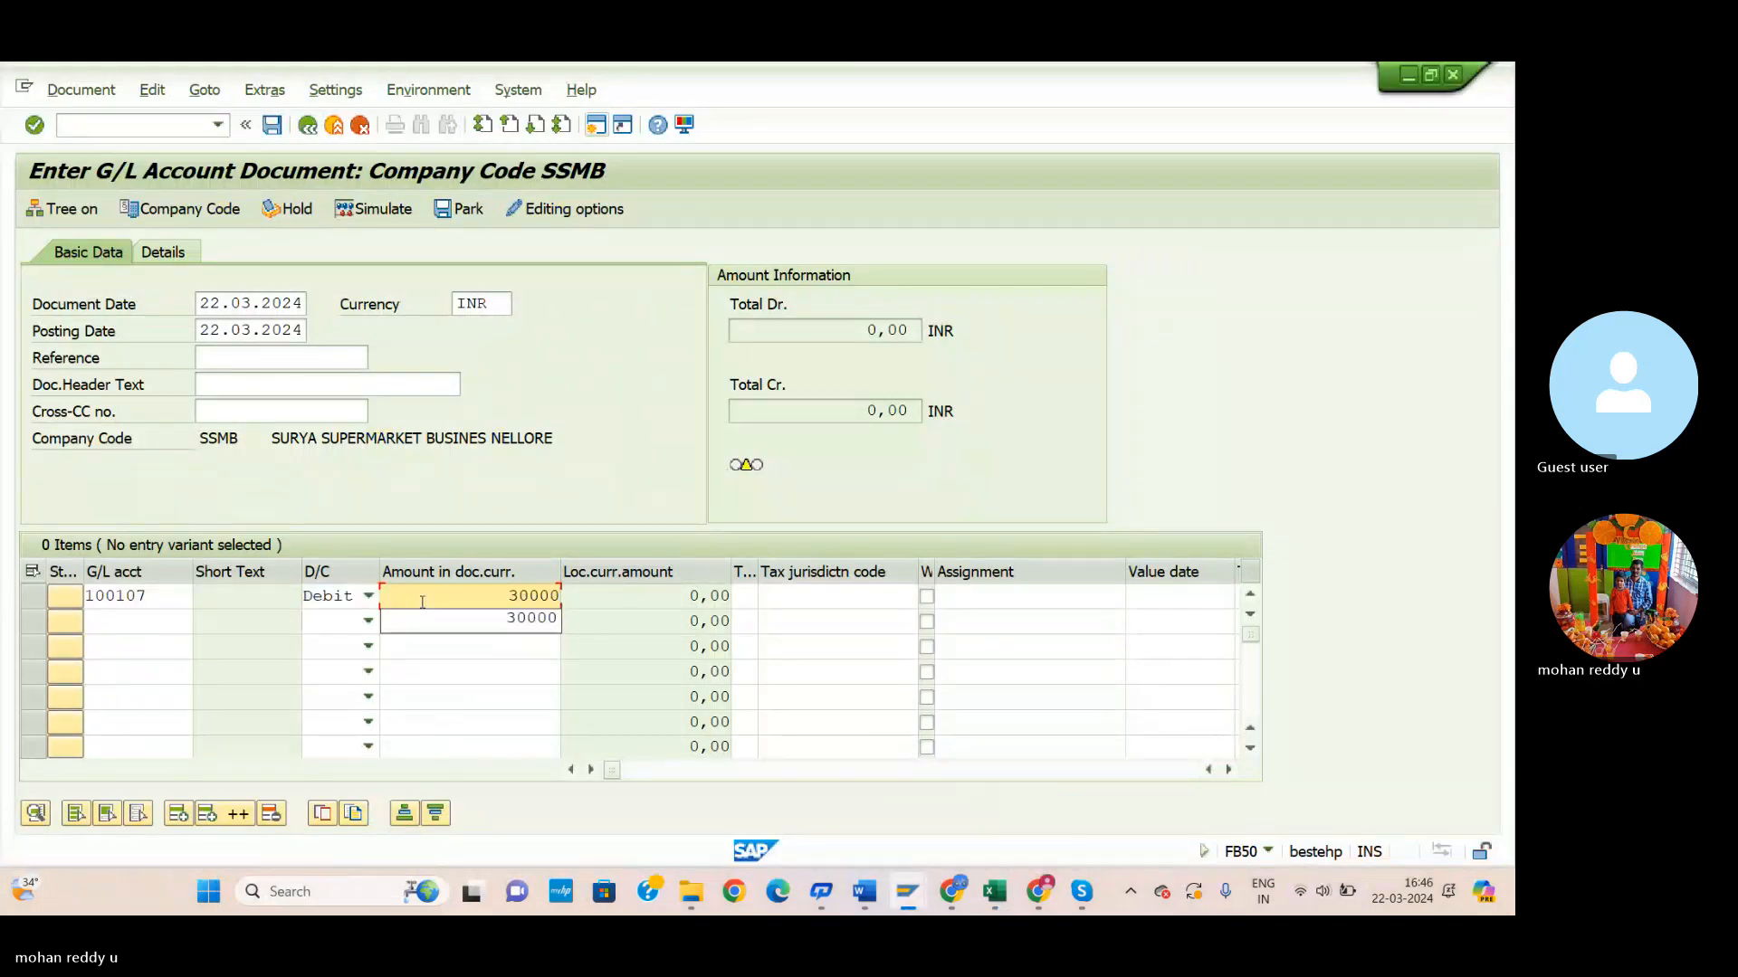
Choose the cash account 100705 from the SSMB accounts for the second line item.
{"action": "left_click", "coordinate": [167, 626]}
{"action": "left_click", "coordinate": [202, 624]}
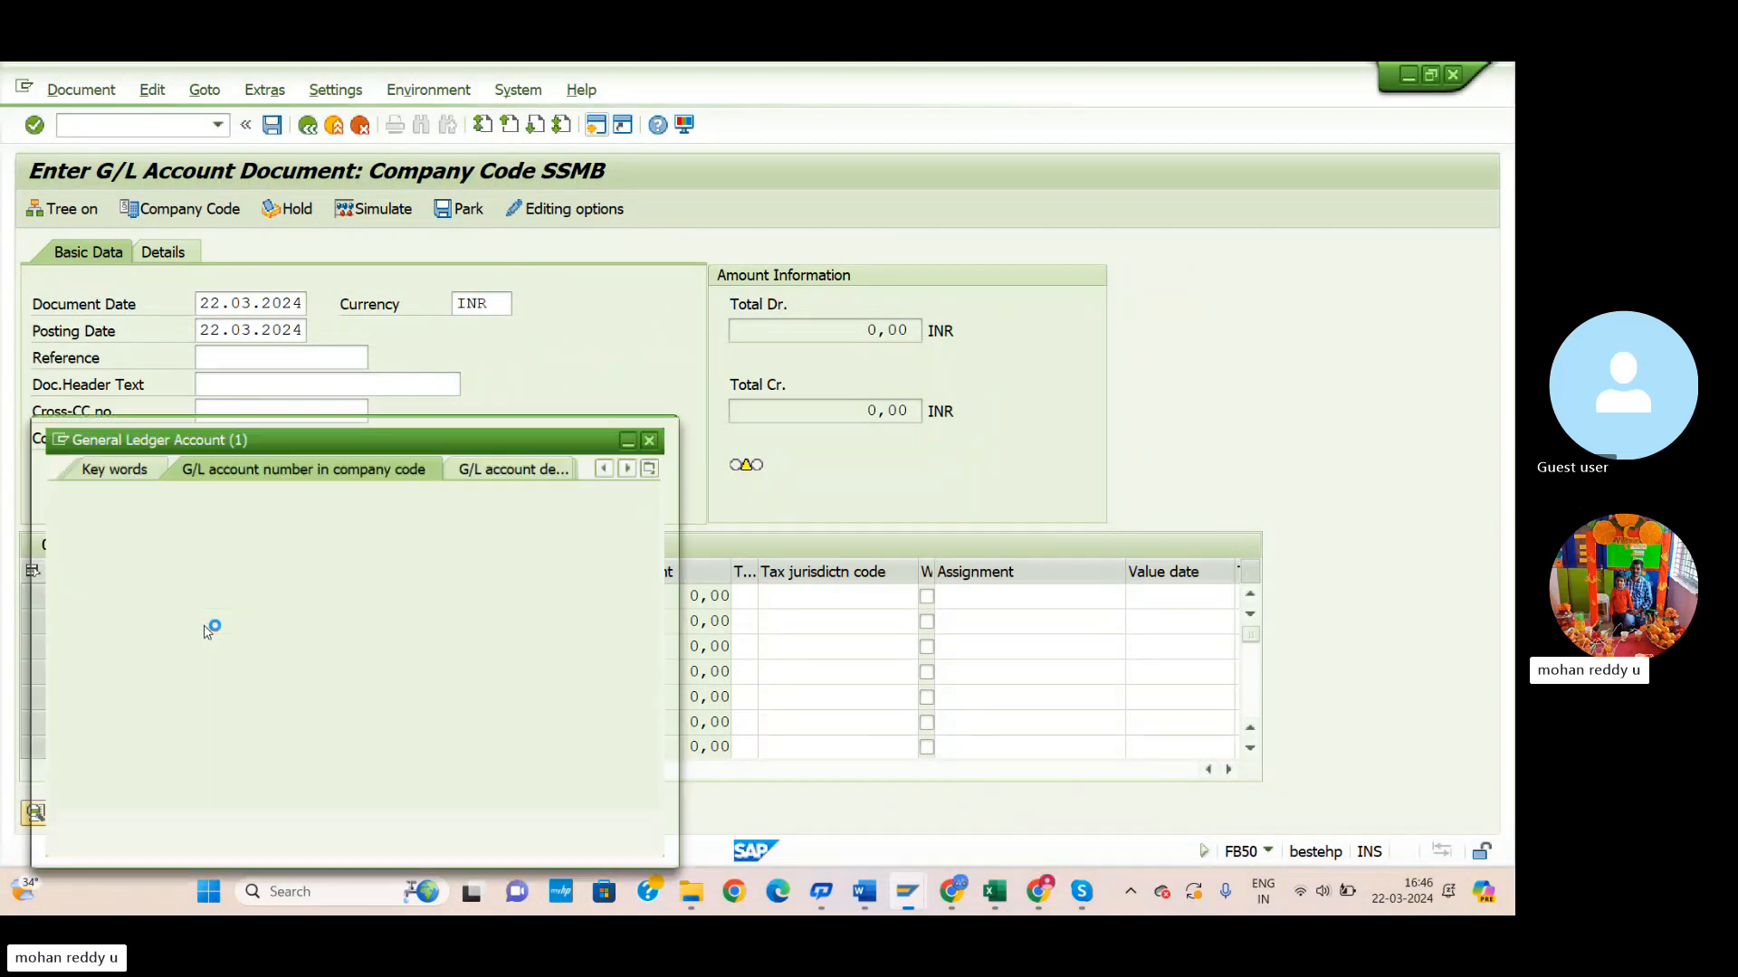
{"action": "mouse_move", "coordinate": [833, 896]}
{"action": "left_click", "coordinate": [993, 892]}
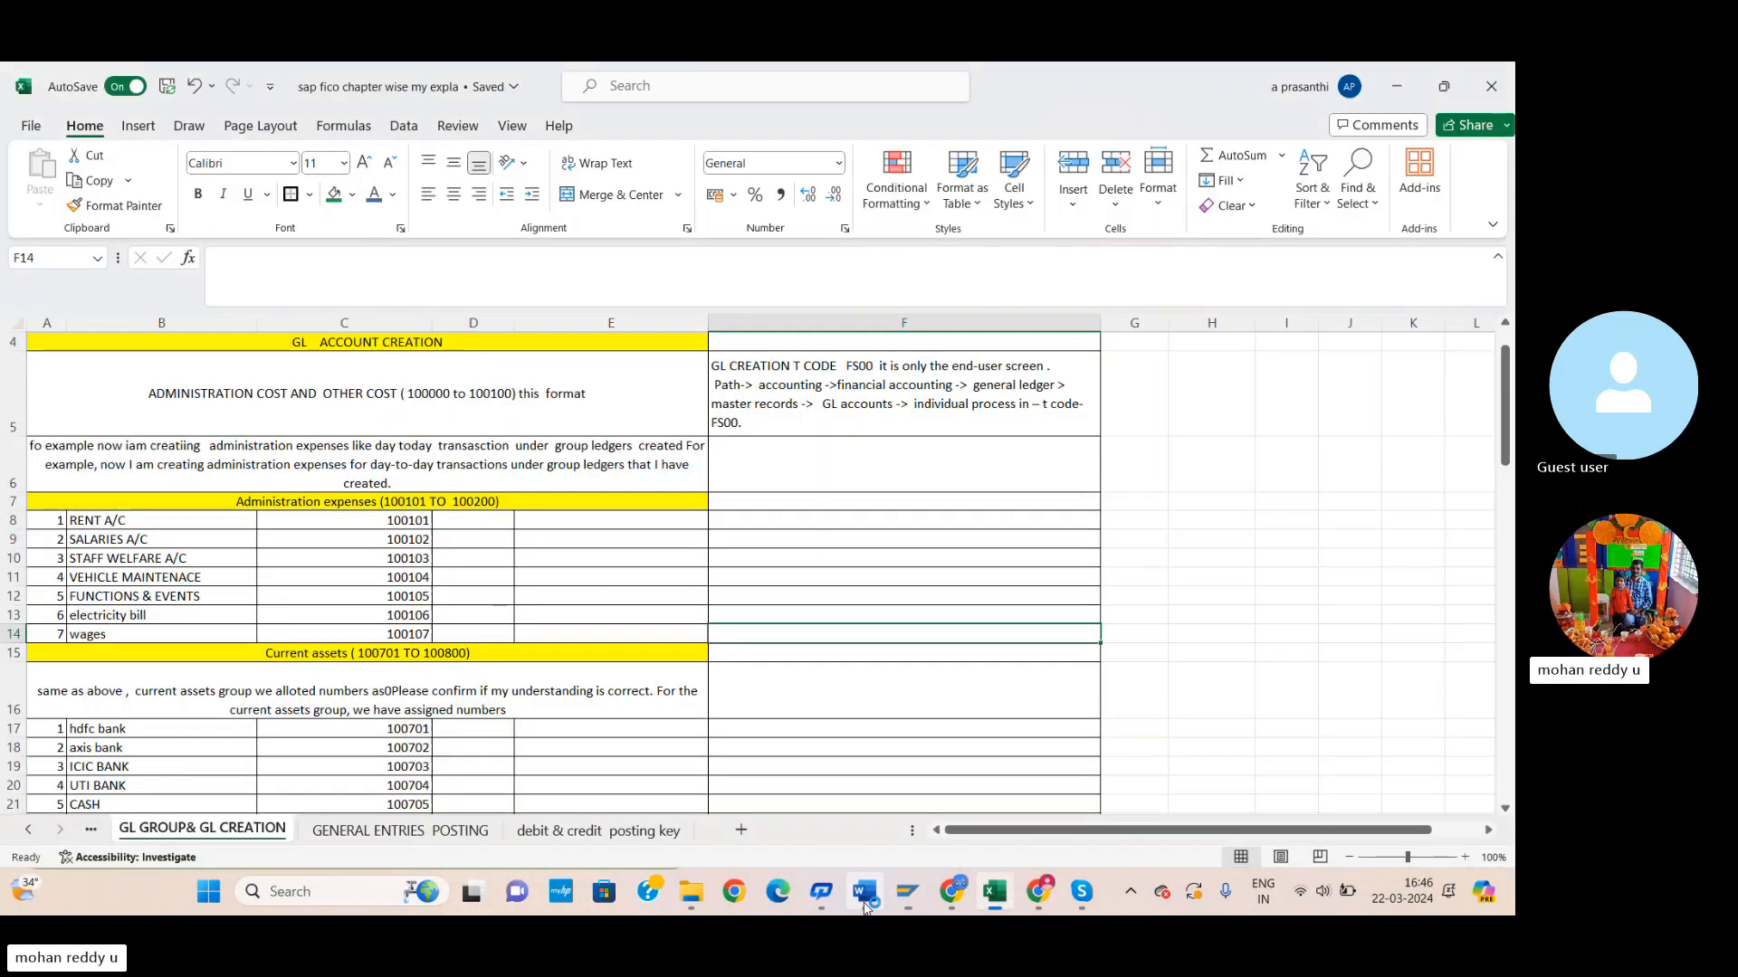
{"action": "left_click", "coordinate": [865, 896]}
{"action": "left_click", "coordinate": [994, 893]}
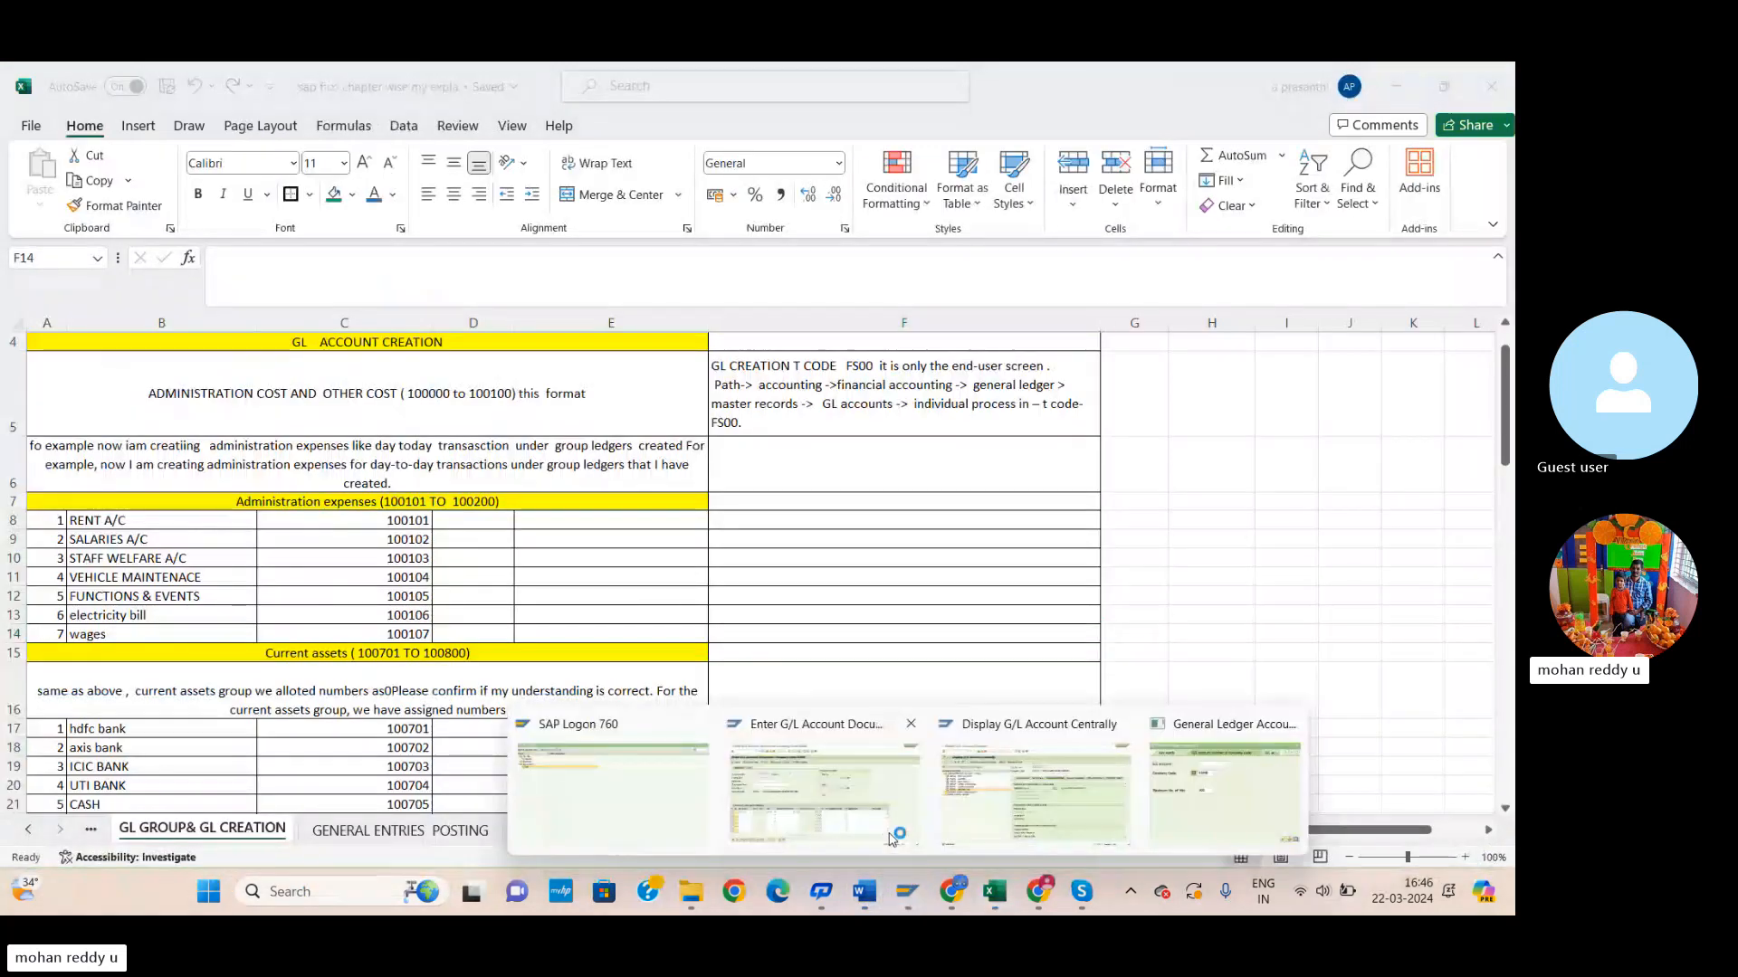
{"action": "left_click", "coordinate": [987, 805]}
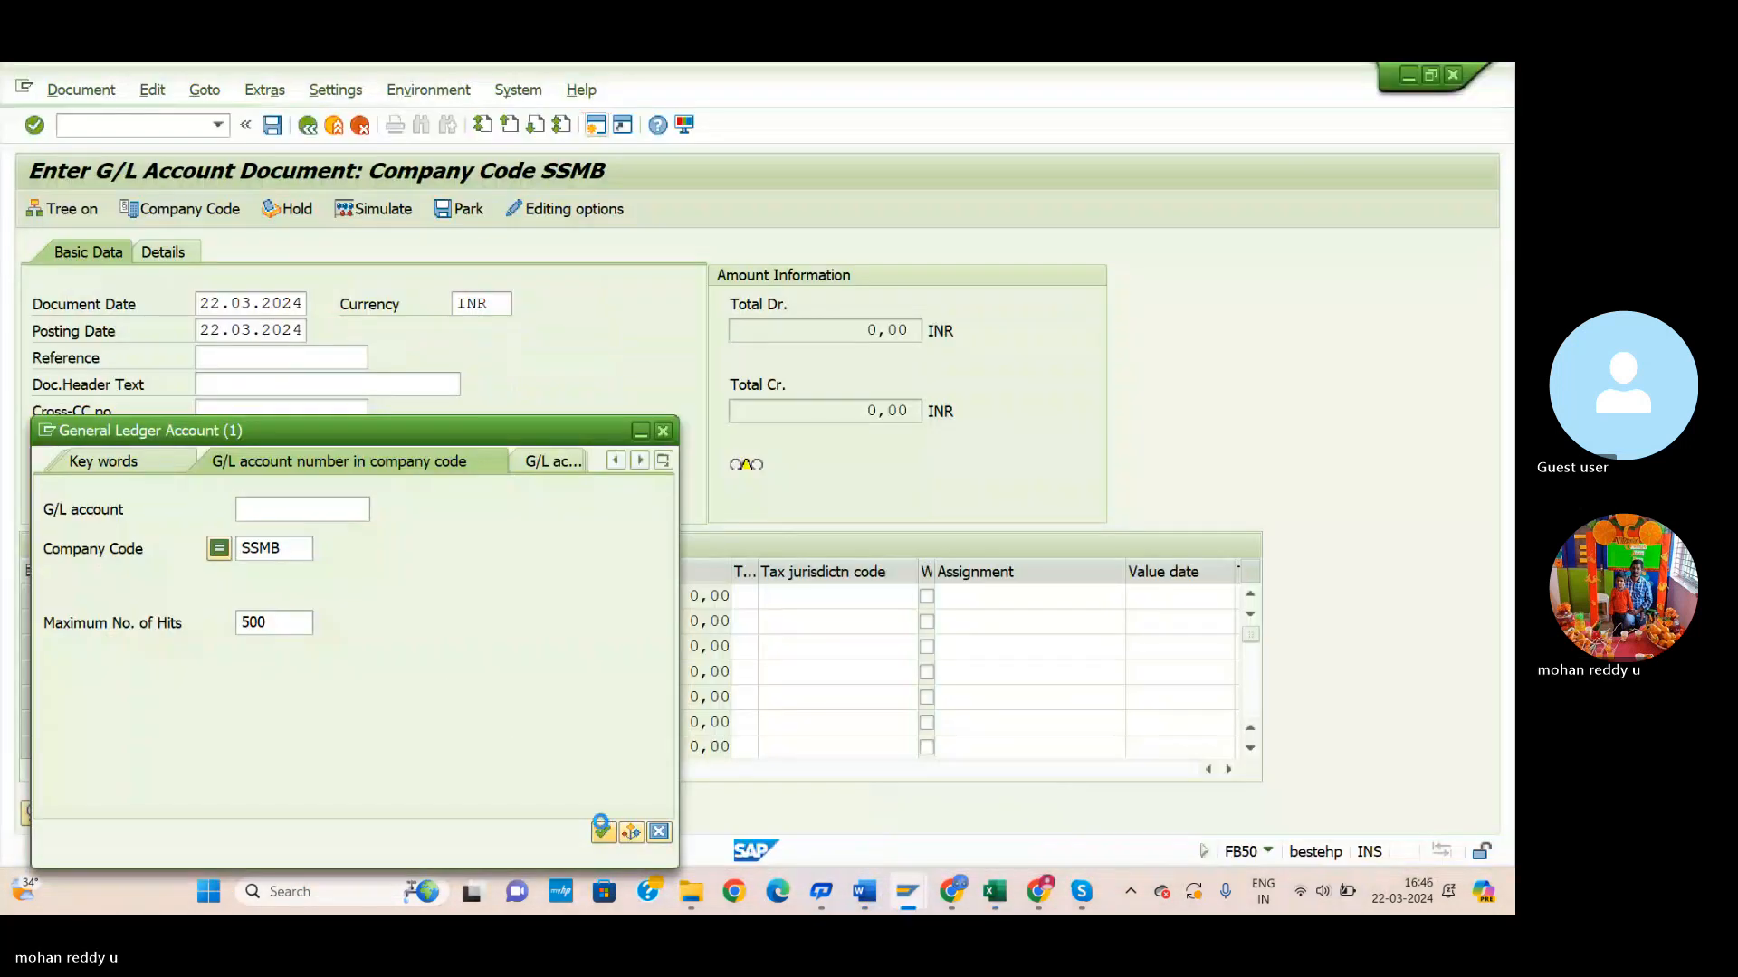
{"action": "left_click", "coordinate": [602, 832]}
{"action": "left_click", "coordinate": [198, 482]}
{"action": "left_click", "coordinate": [200, 457]}
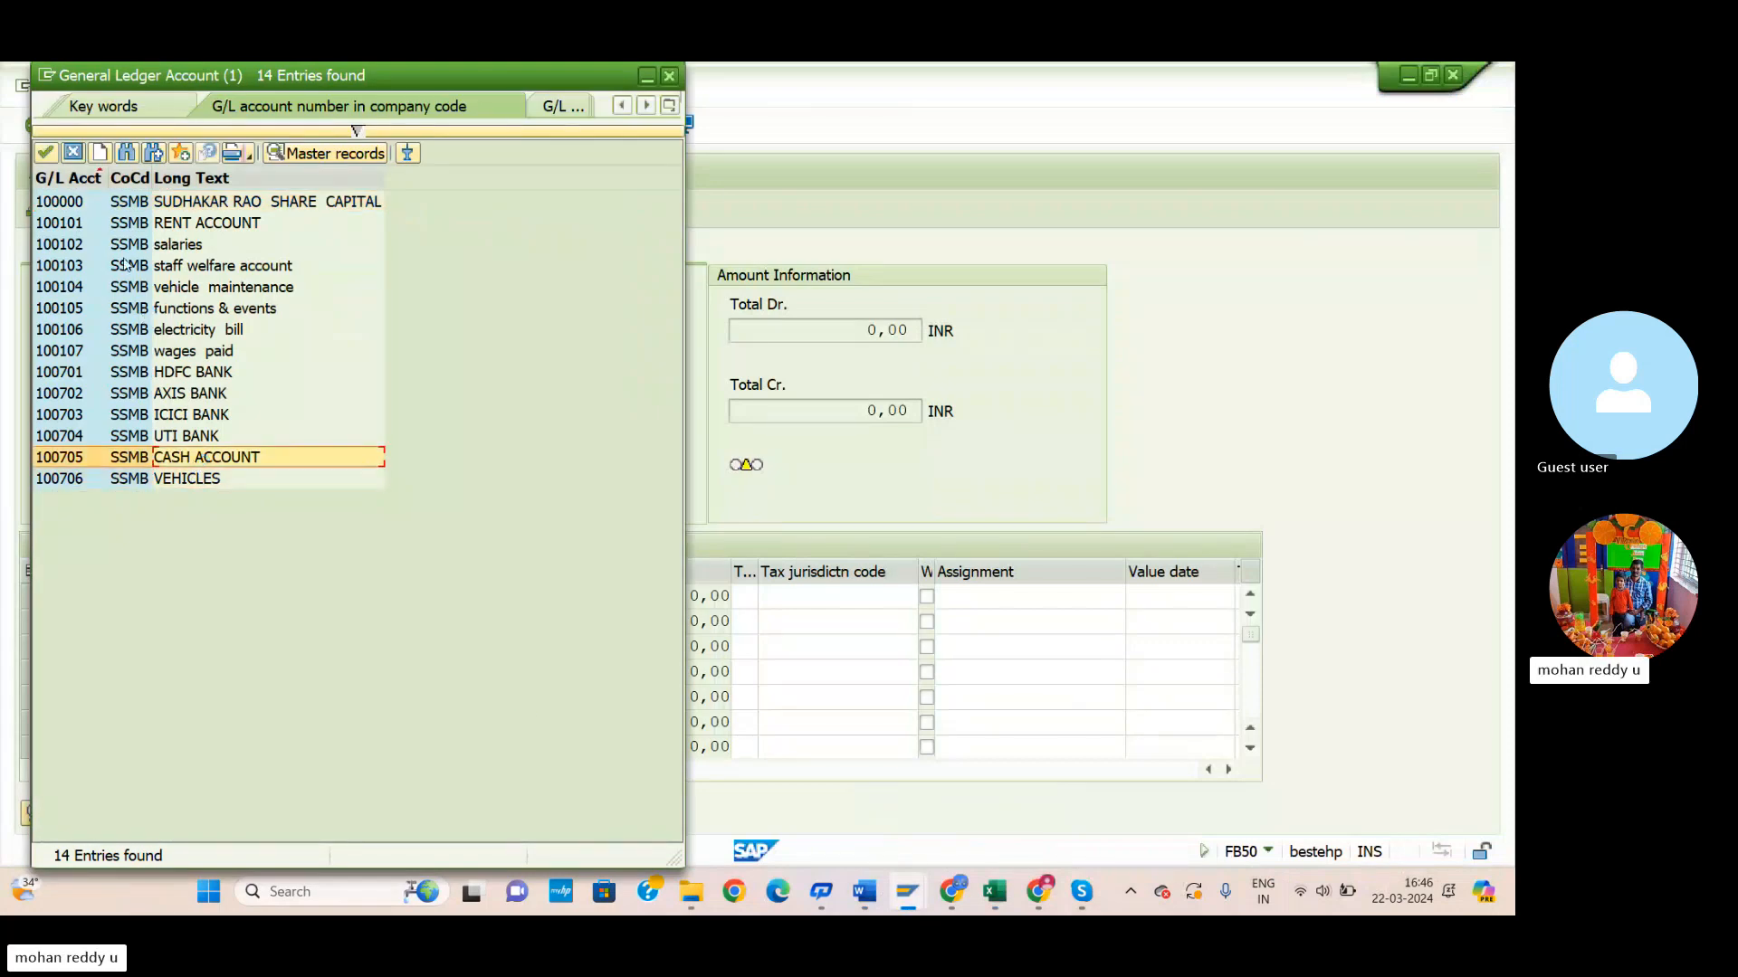
{"action": "left_click", "coordinate": [43, 152]}
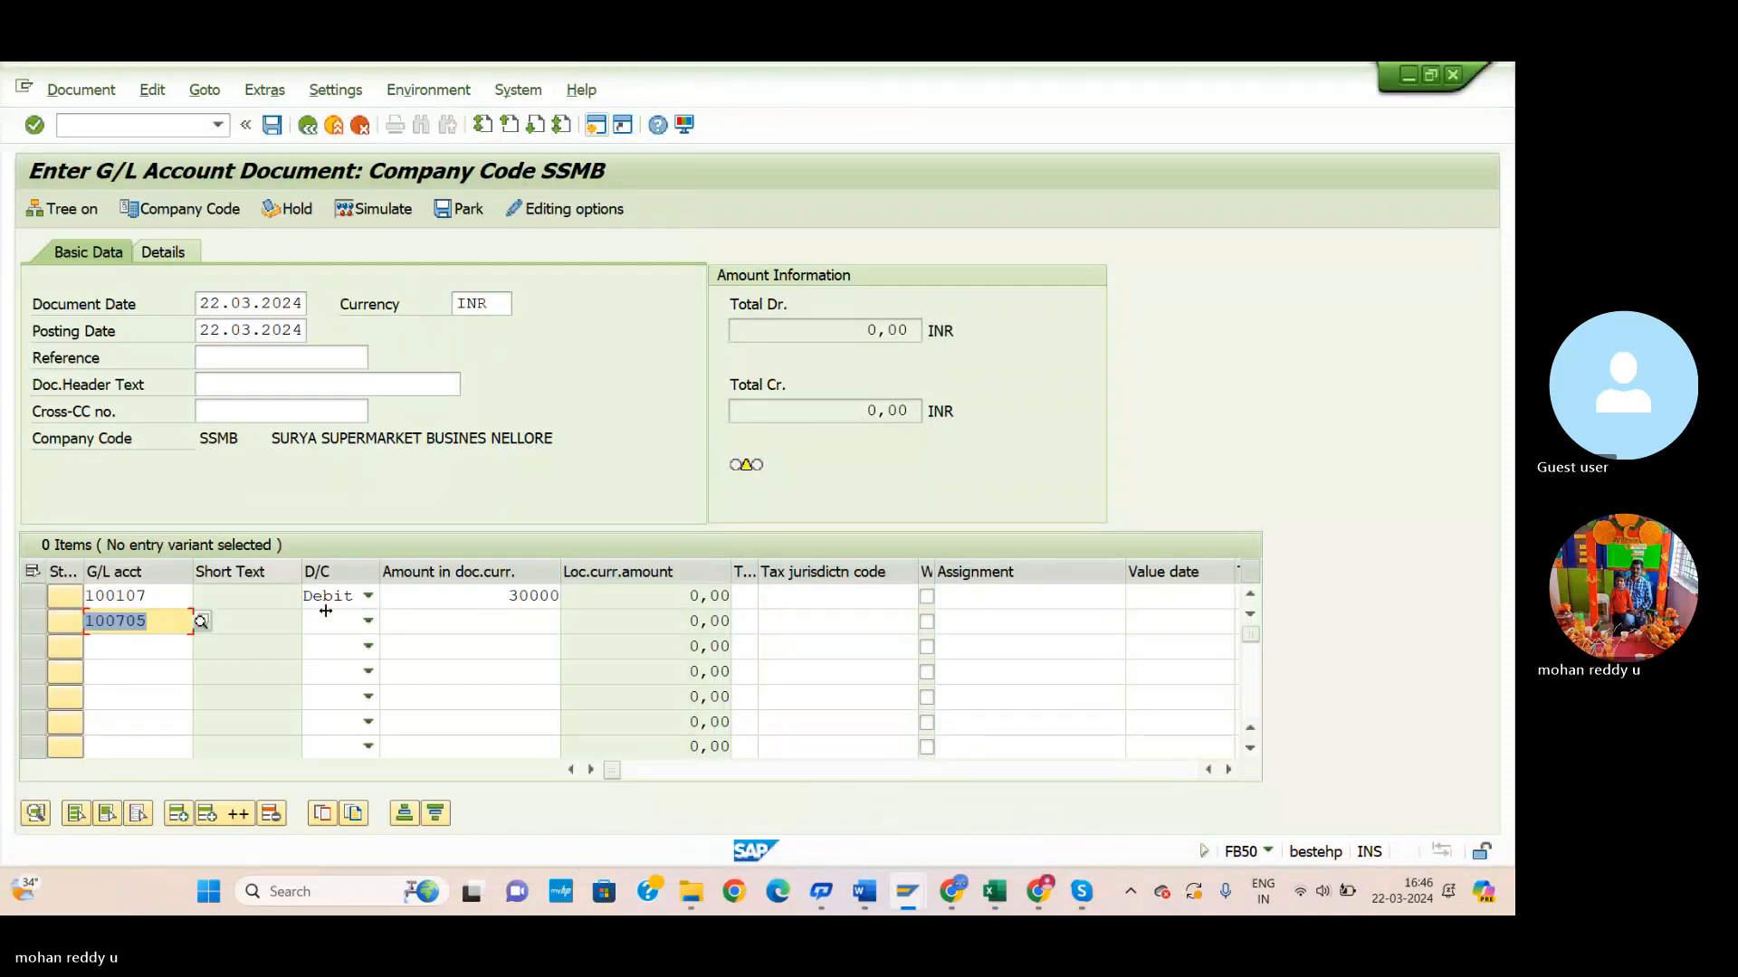
Mark the cash account line item as Credit with an amount of 30000 and validate the entries.
{"action": "left_click", "coordinate": [365, 623]}
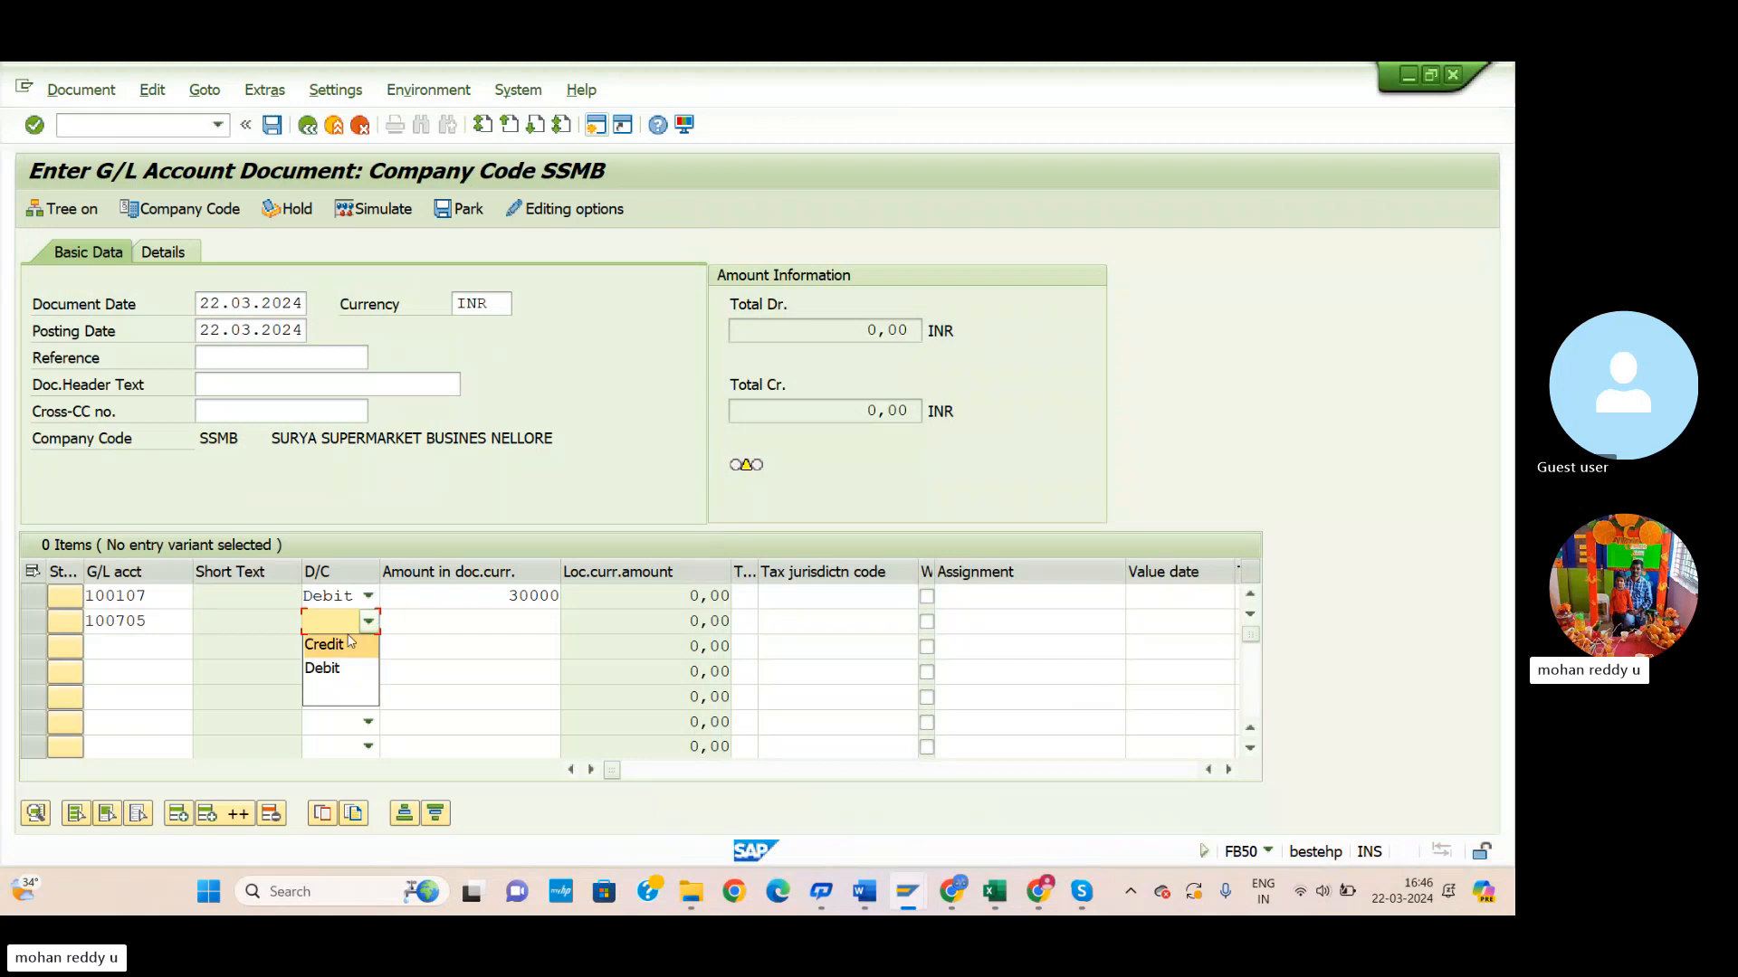
{"action": "left_click", "coordinate": [324, 645]}
{"action": "left_click", "coordinate": [531, 622]}
{"action": "type", "text": "30"}
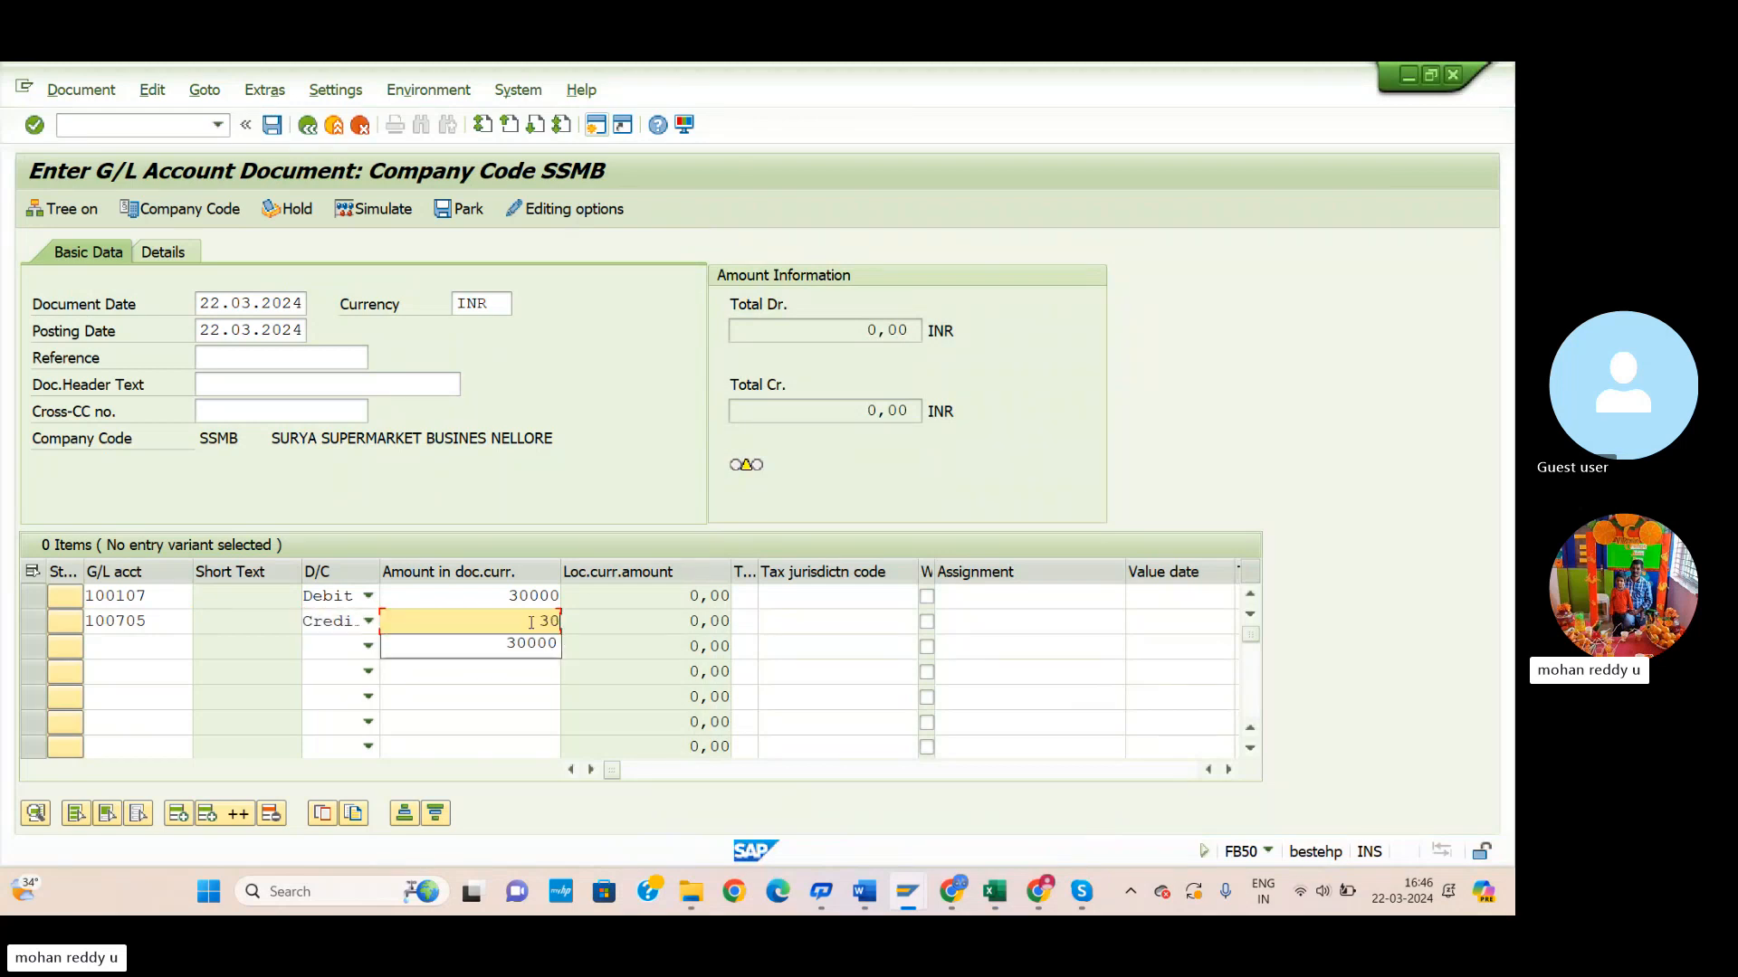
{"action": "type", "text": "000"}
{"action": "key", "text": "BackSpace"}
{"action": "type", "text": "00"}
{"action": "key", "text": "Return"}
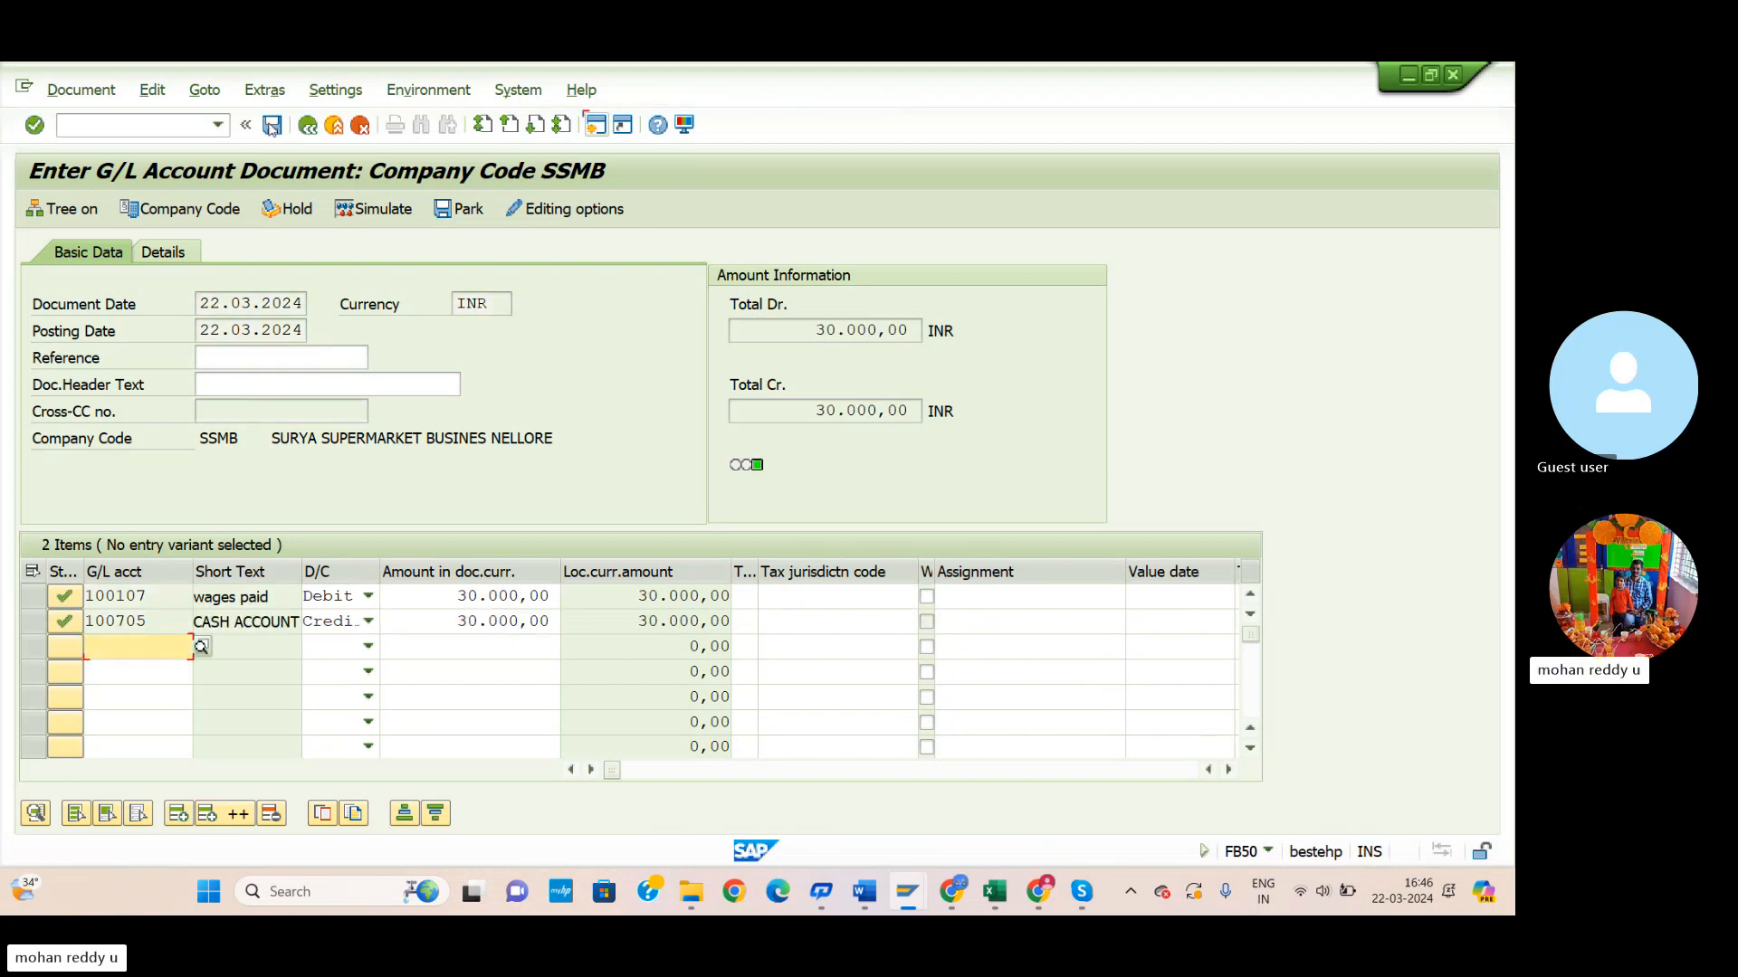
Simulate the wages document and try to post it.
{"action": "left_click", "coordinate": [375, 213]}
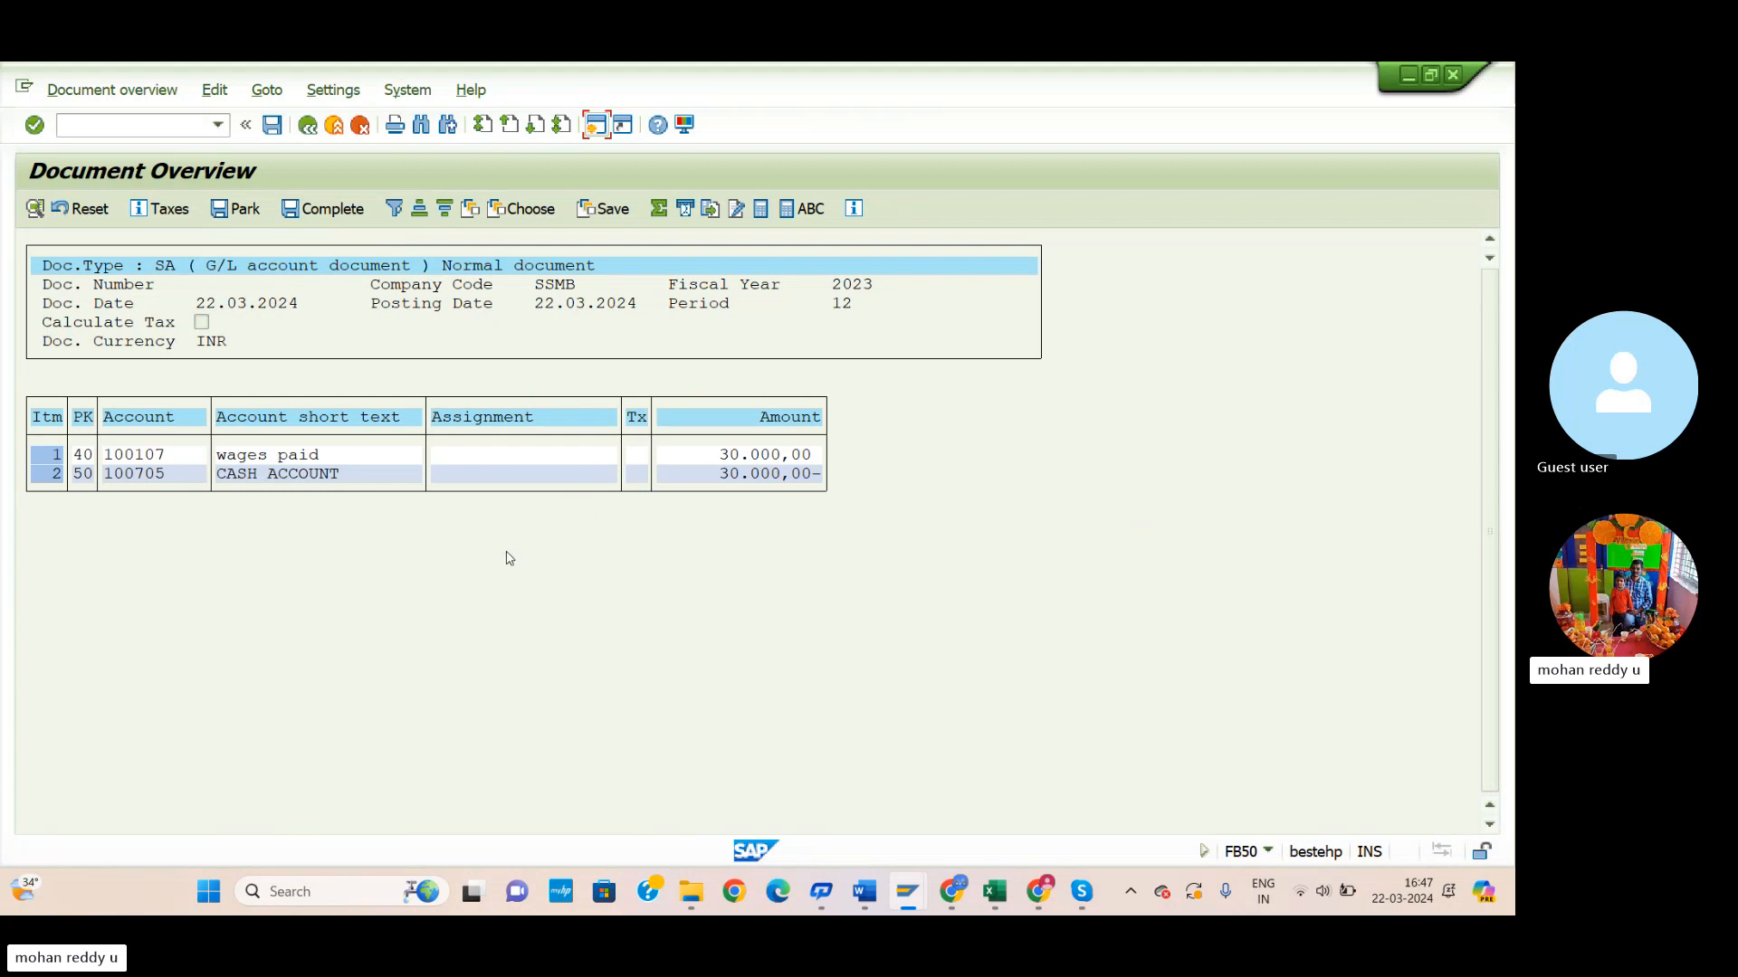
{"action": "left_click", "coordinate": [270, 126]}
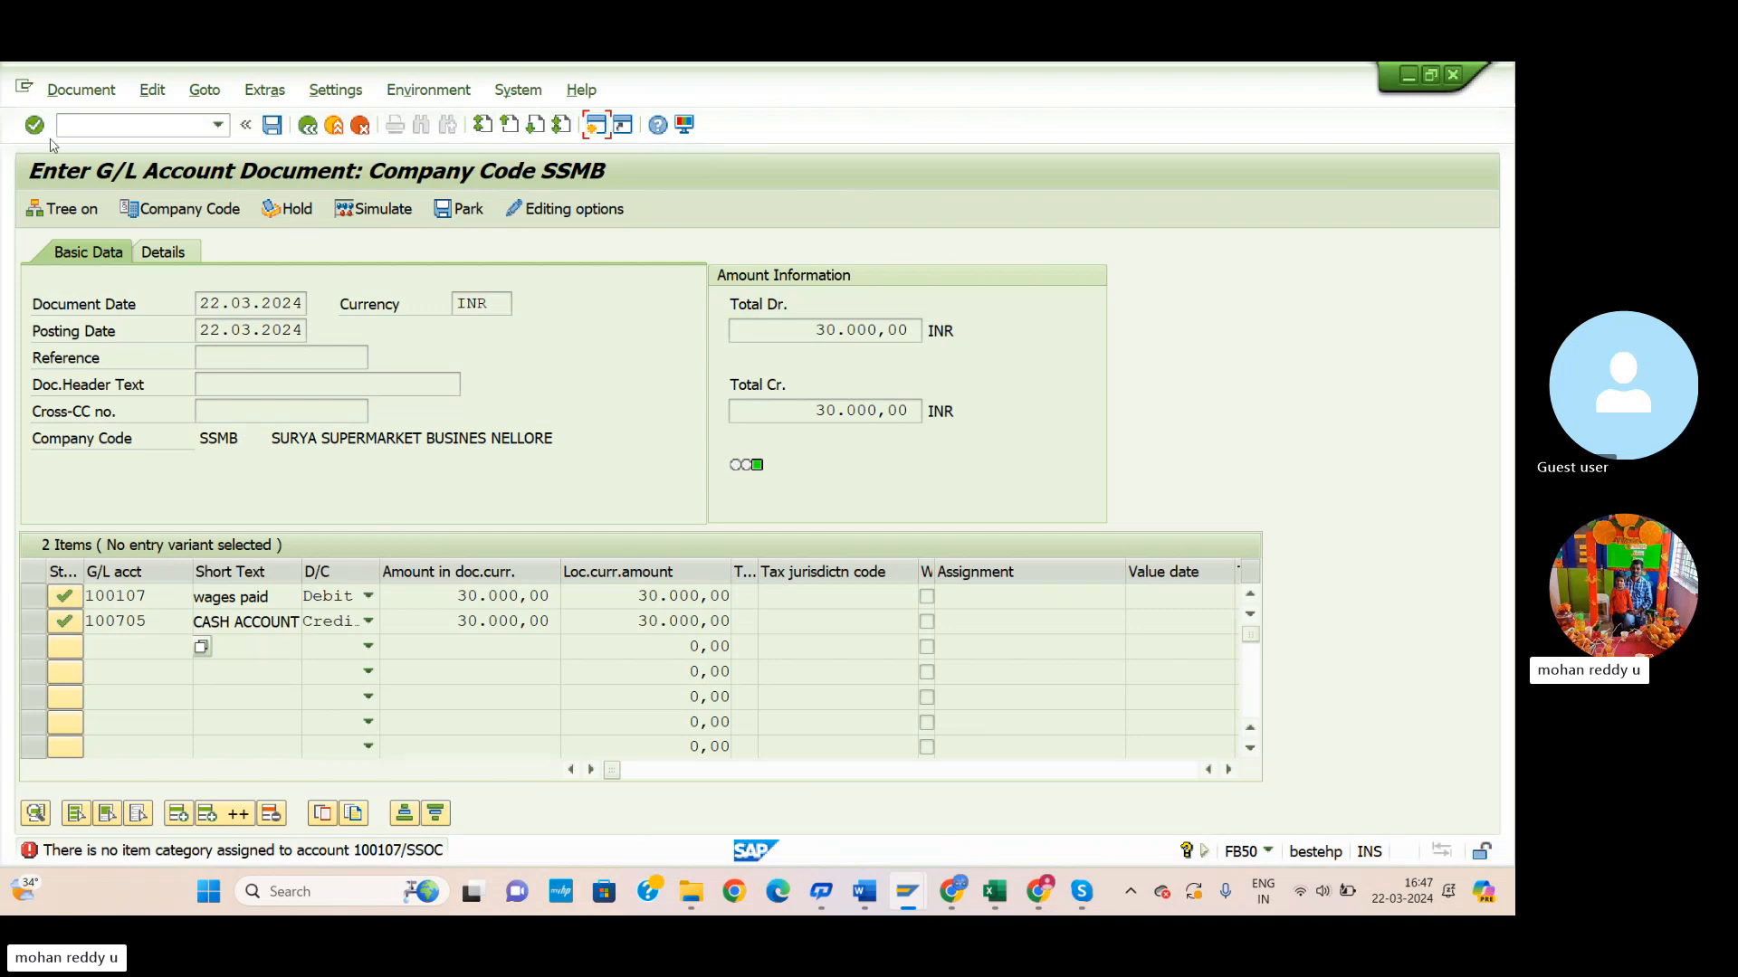
{"action": "left_click", "coordinate": [97, 126]}
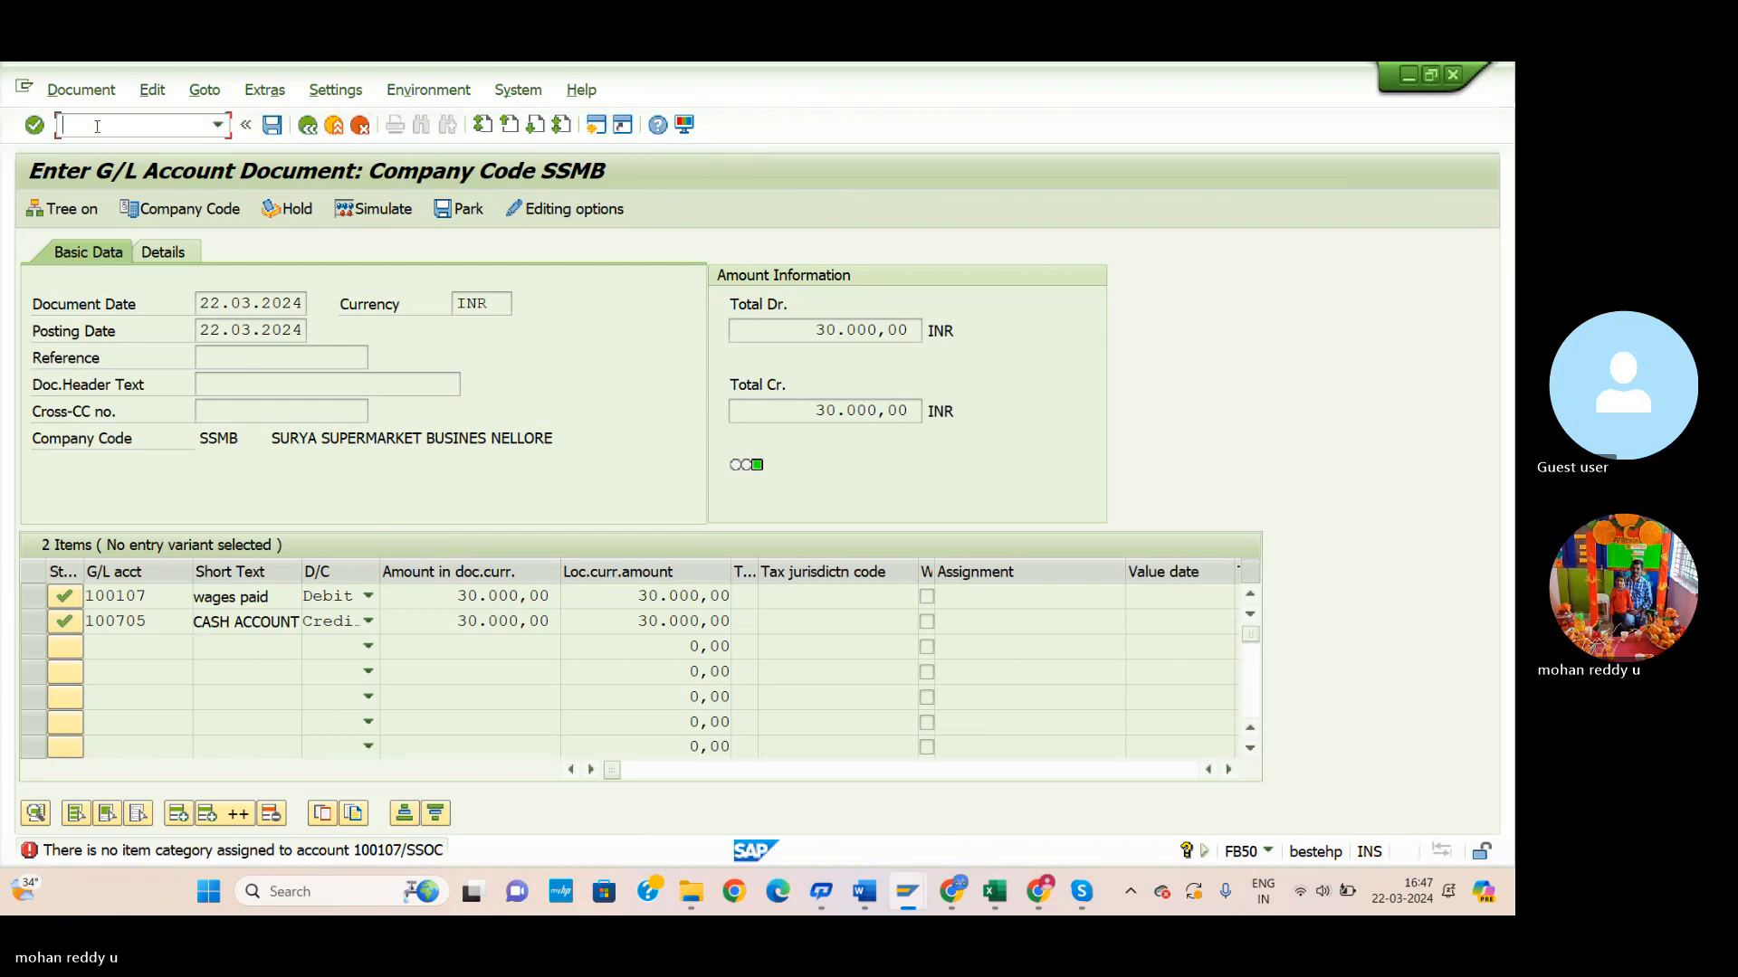
Open the error message's details and follow its link to classify G/L accounts for document splitting in chart of accounts SSOC.
{"action": "double_click", "coordinate": [128, 851]}
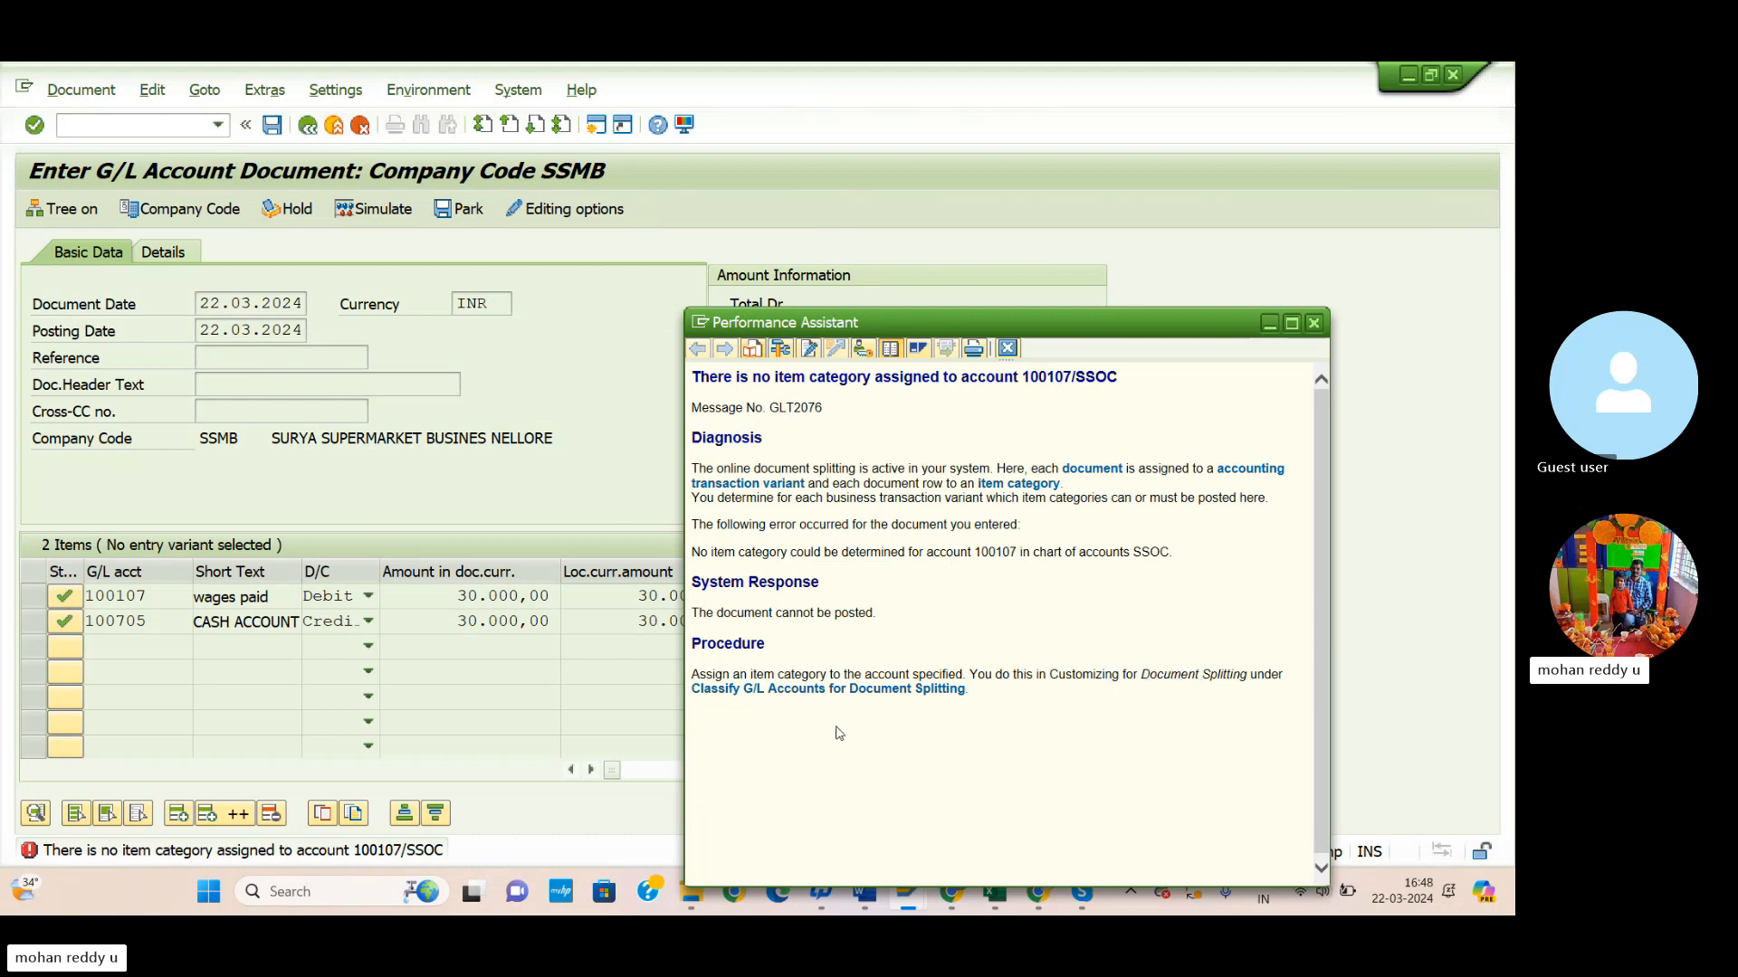
{"action": "left_click", "coordinate": [837, 690]}
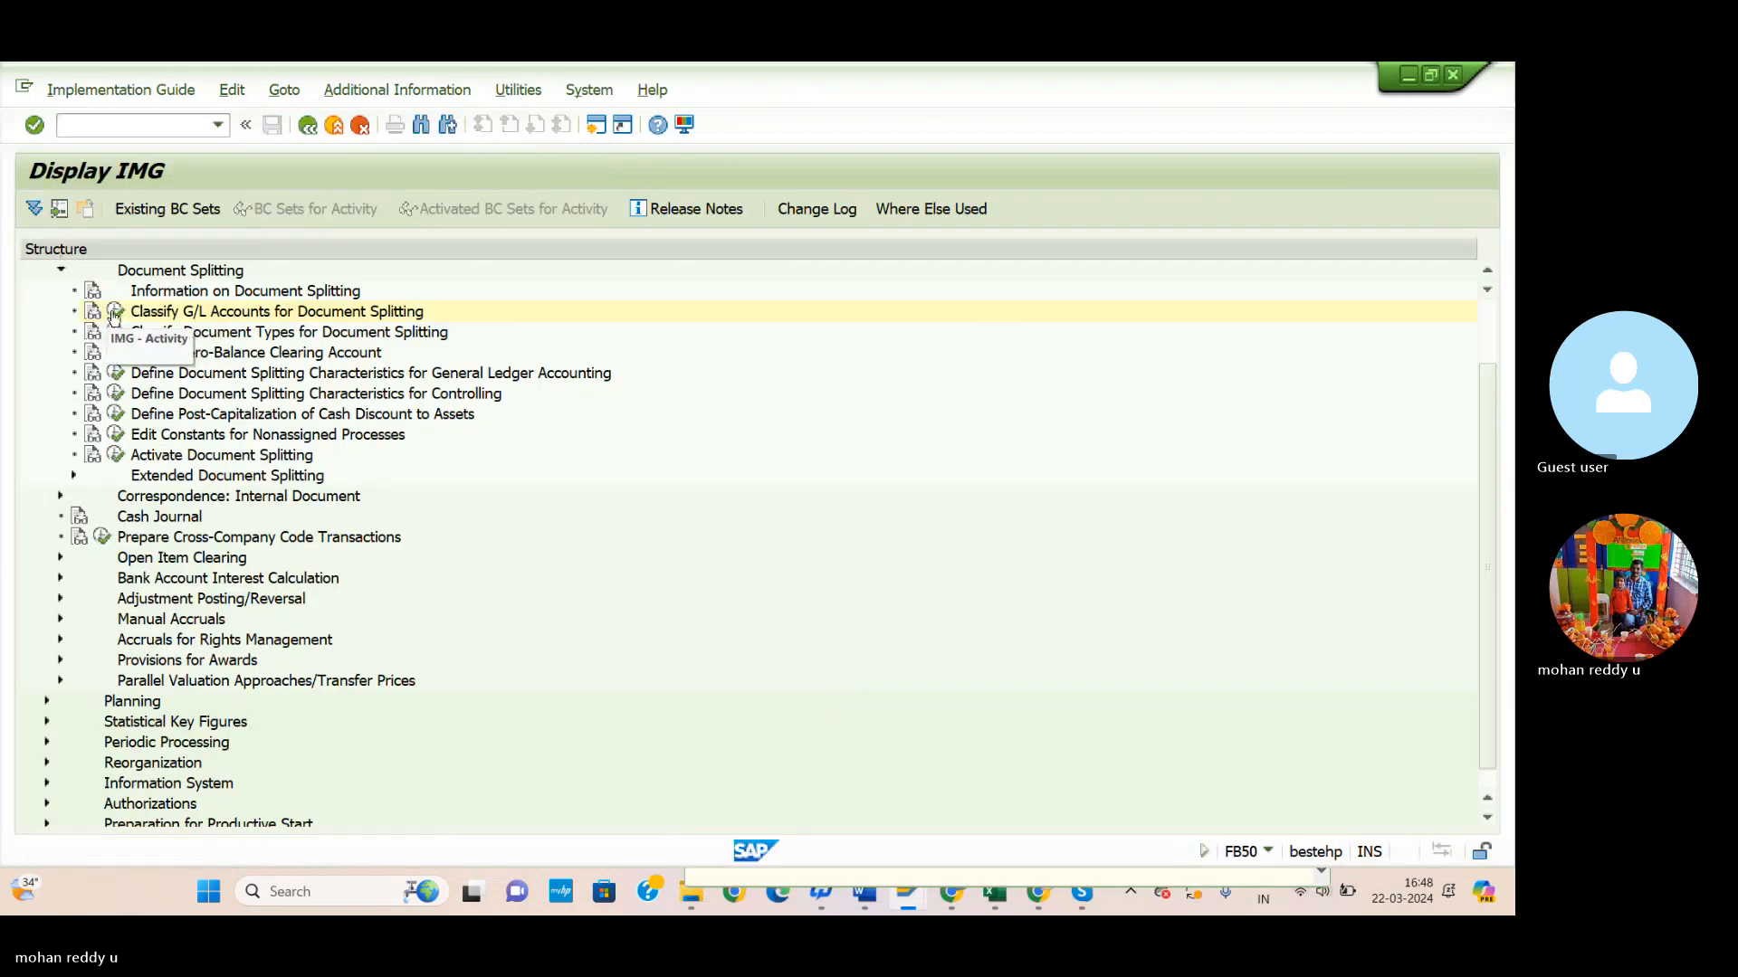
{"action": "left_click", "coordinate": [115, 312]}
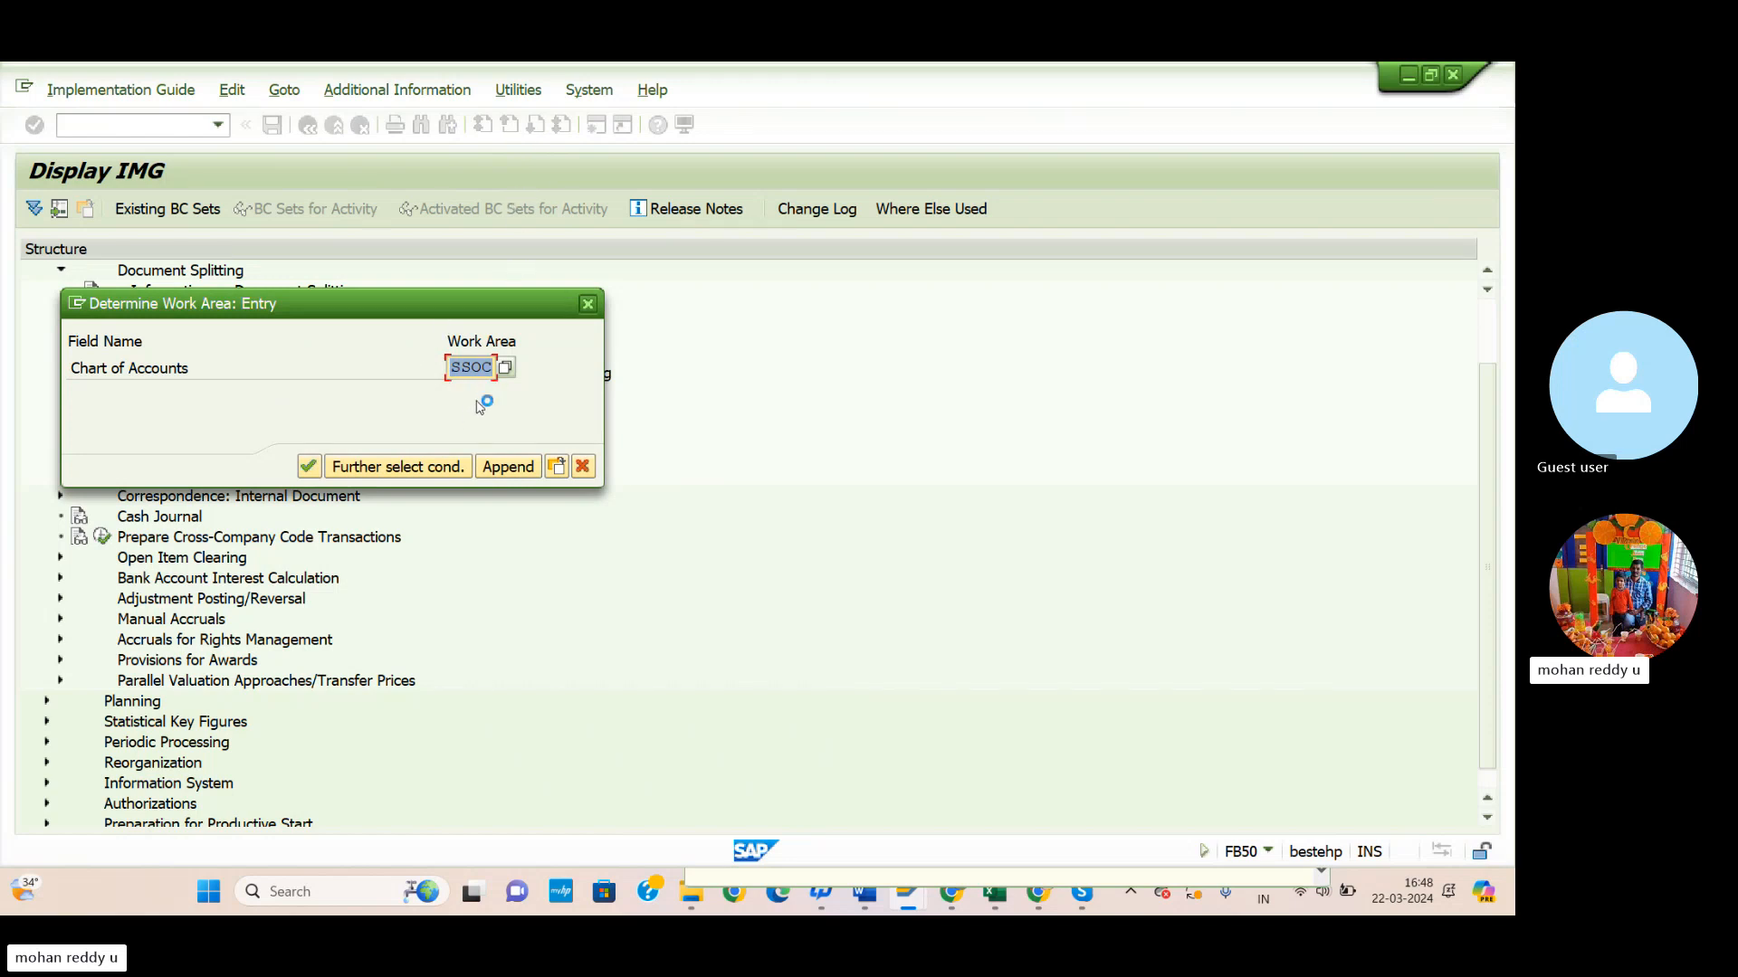
{"action": "left_click", "coordinate": [309, 468]}
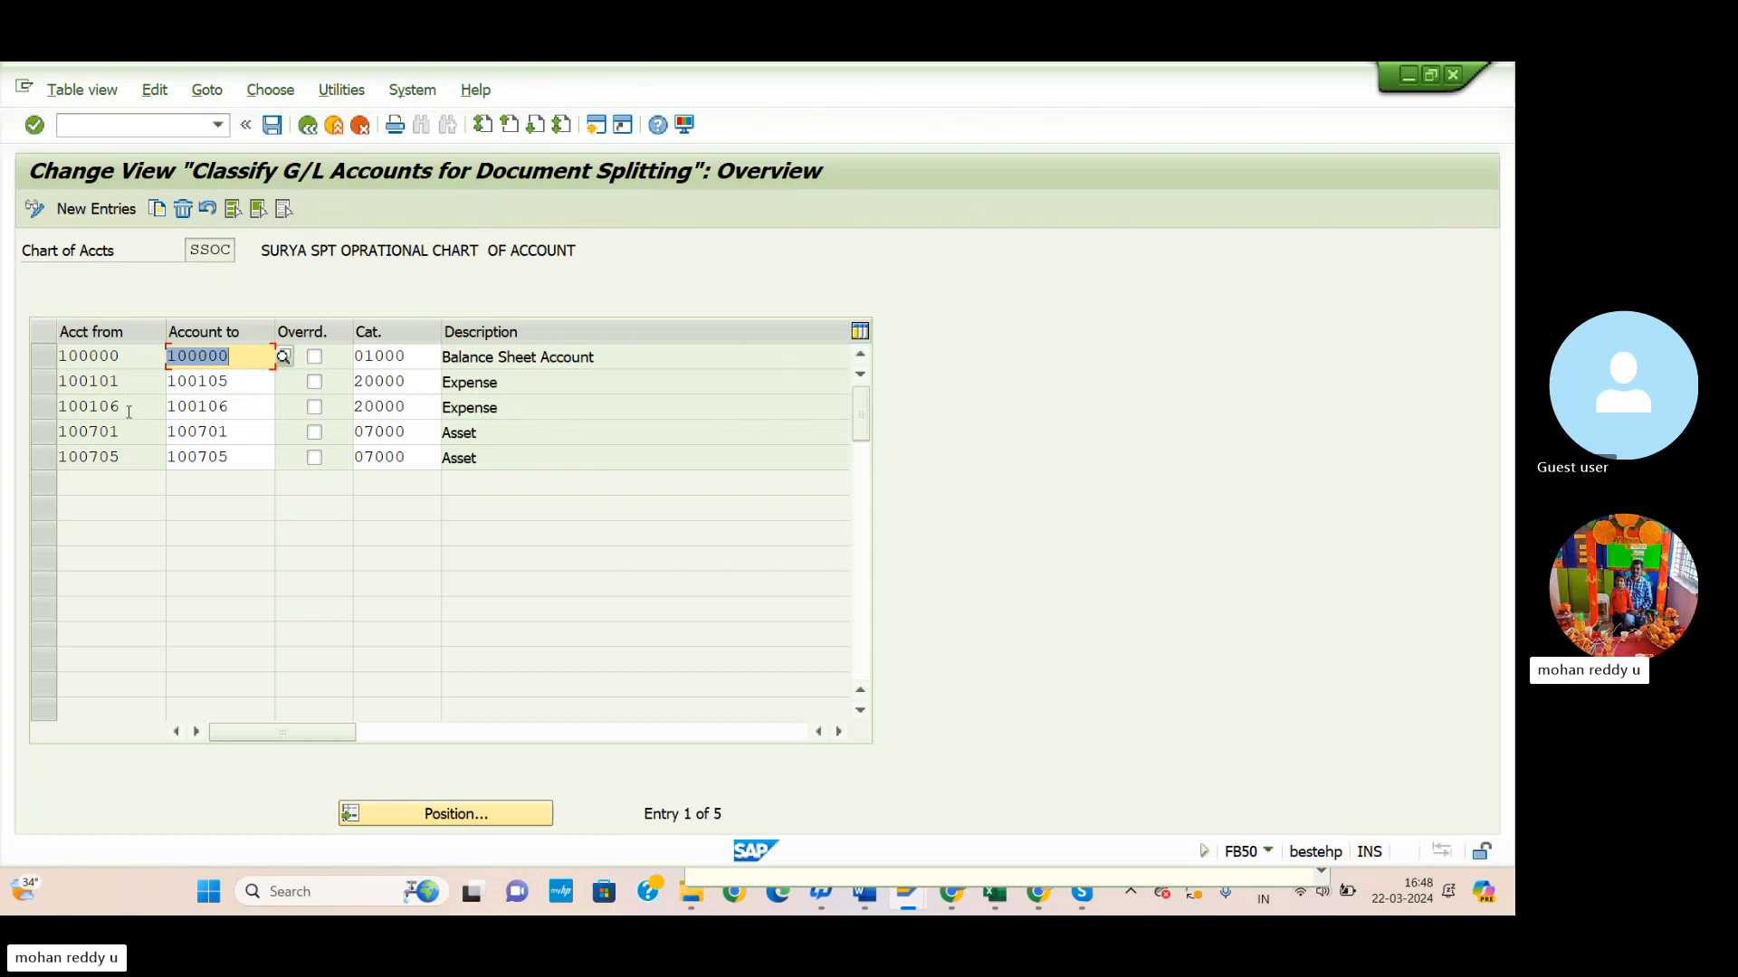
Add a new classification entry covering the wages paid account, from account 100107 to account 100107.
{"action": "left_click", "coordinate": [96, 210]}
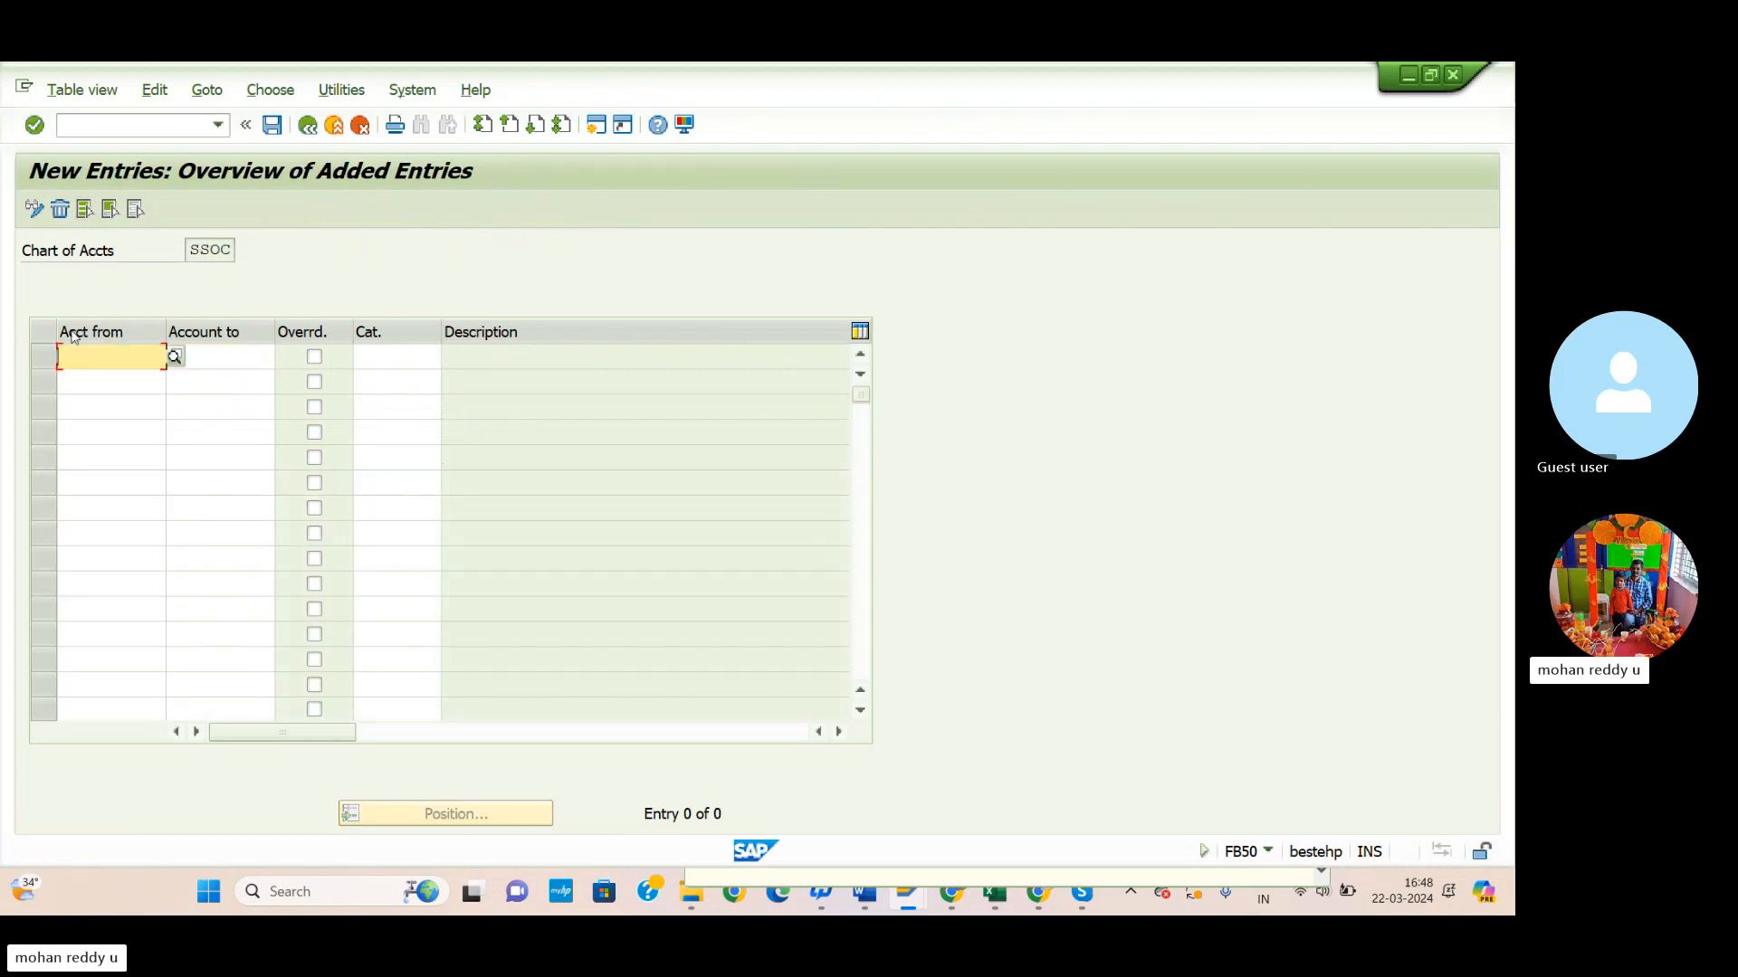
{"action": "key", "text": "alt+Tab"}
{"action": "key", "text": "Escape"}
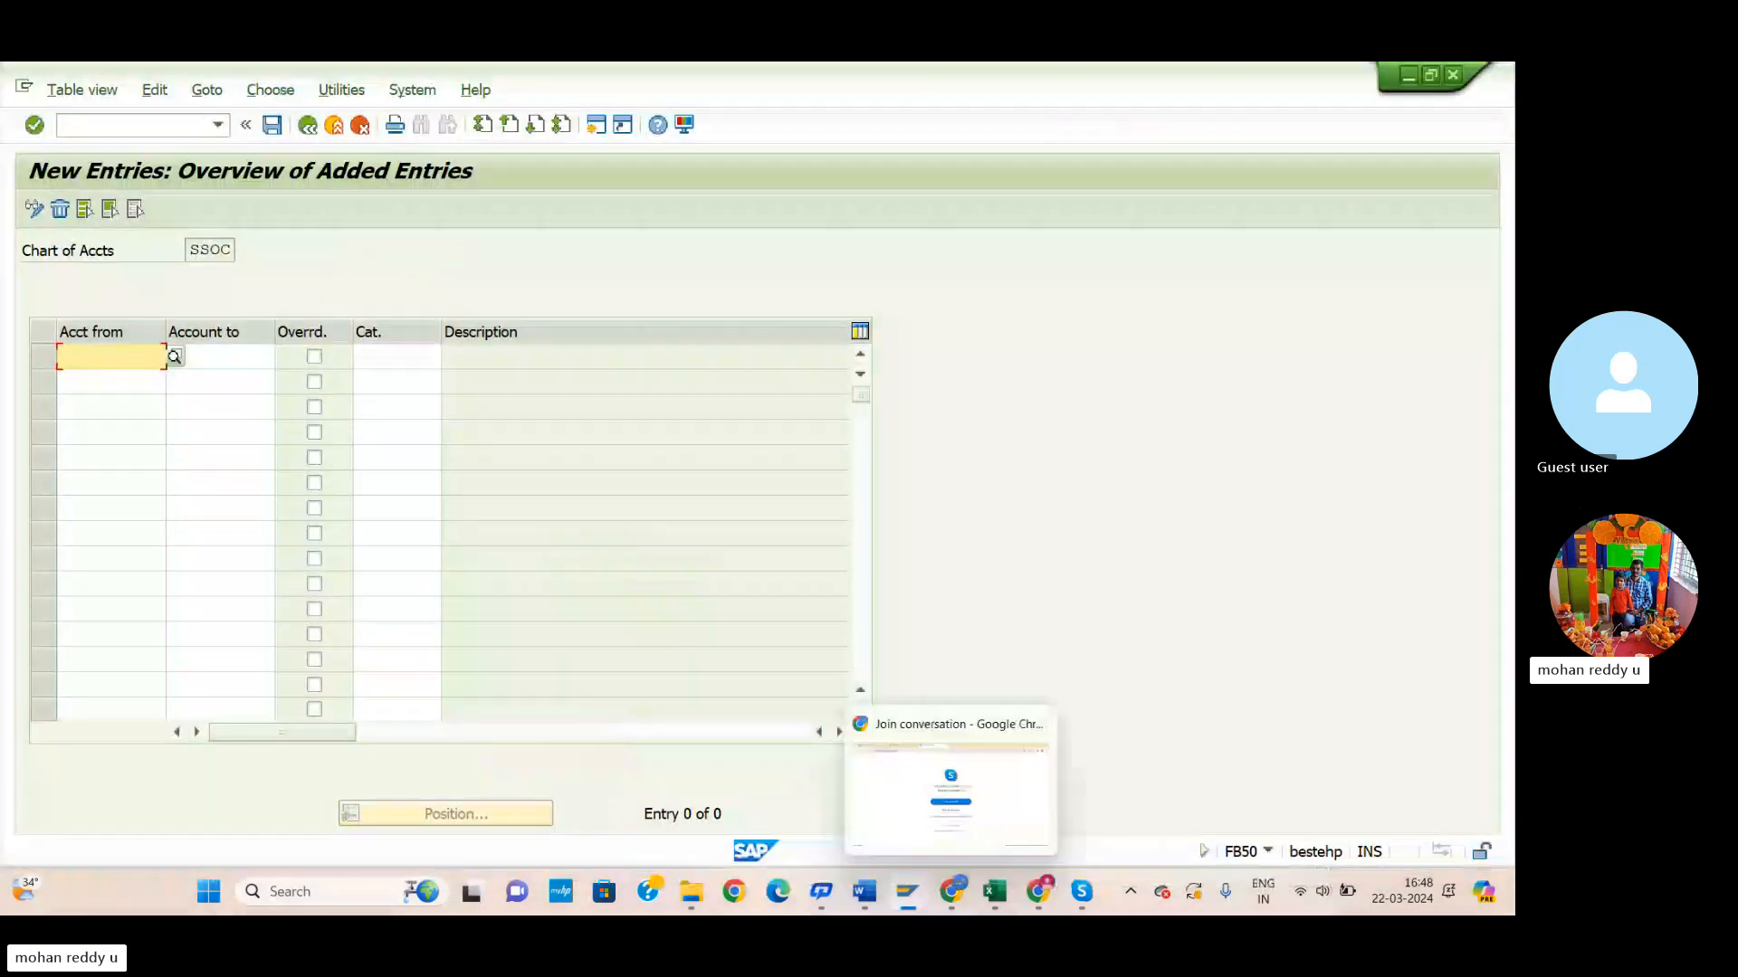
{"action": "left_click", "coordinate": [999, 897]}
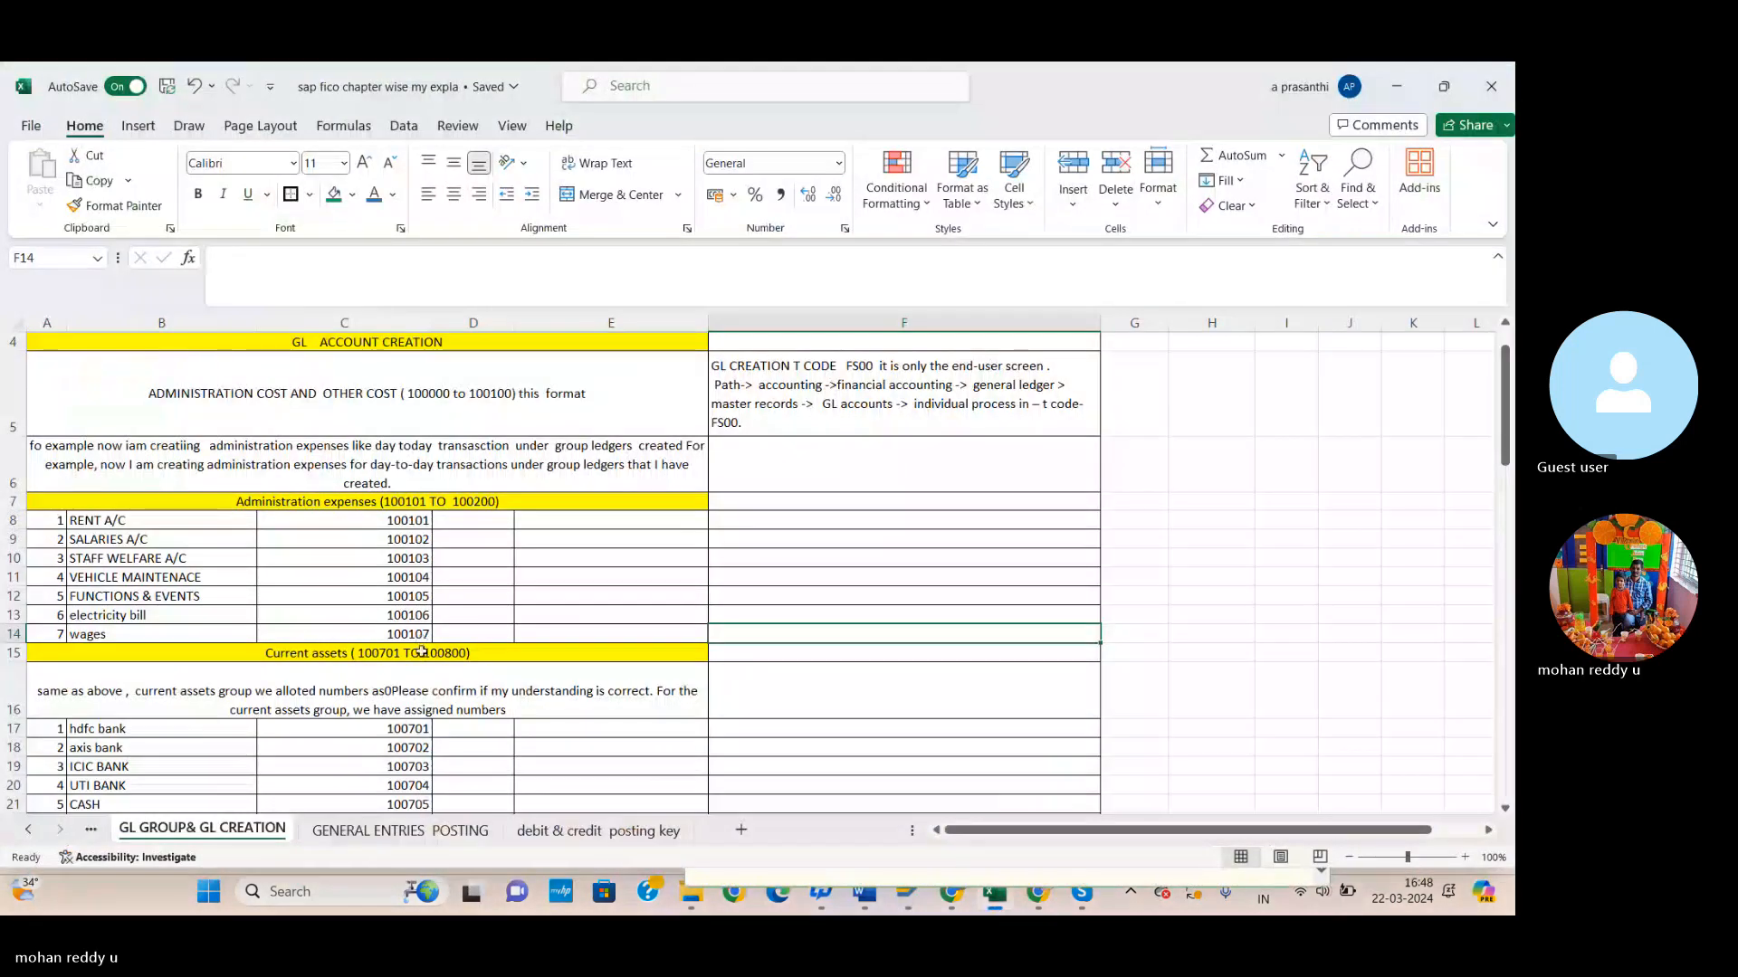
{"action": "key", "text": "alt+Tab"}
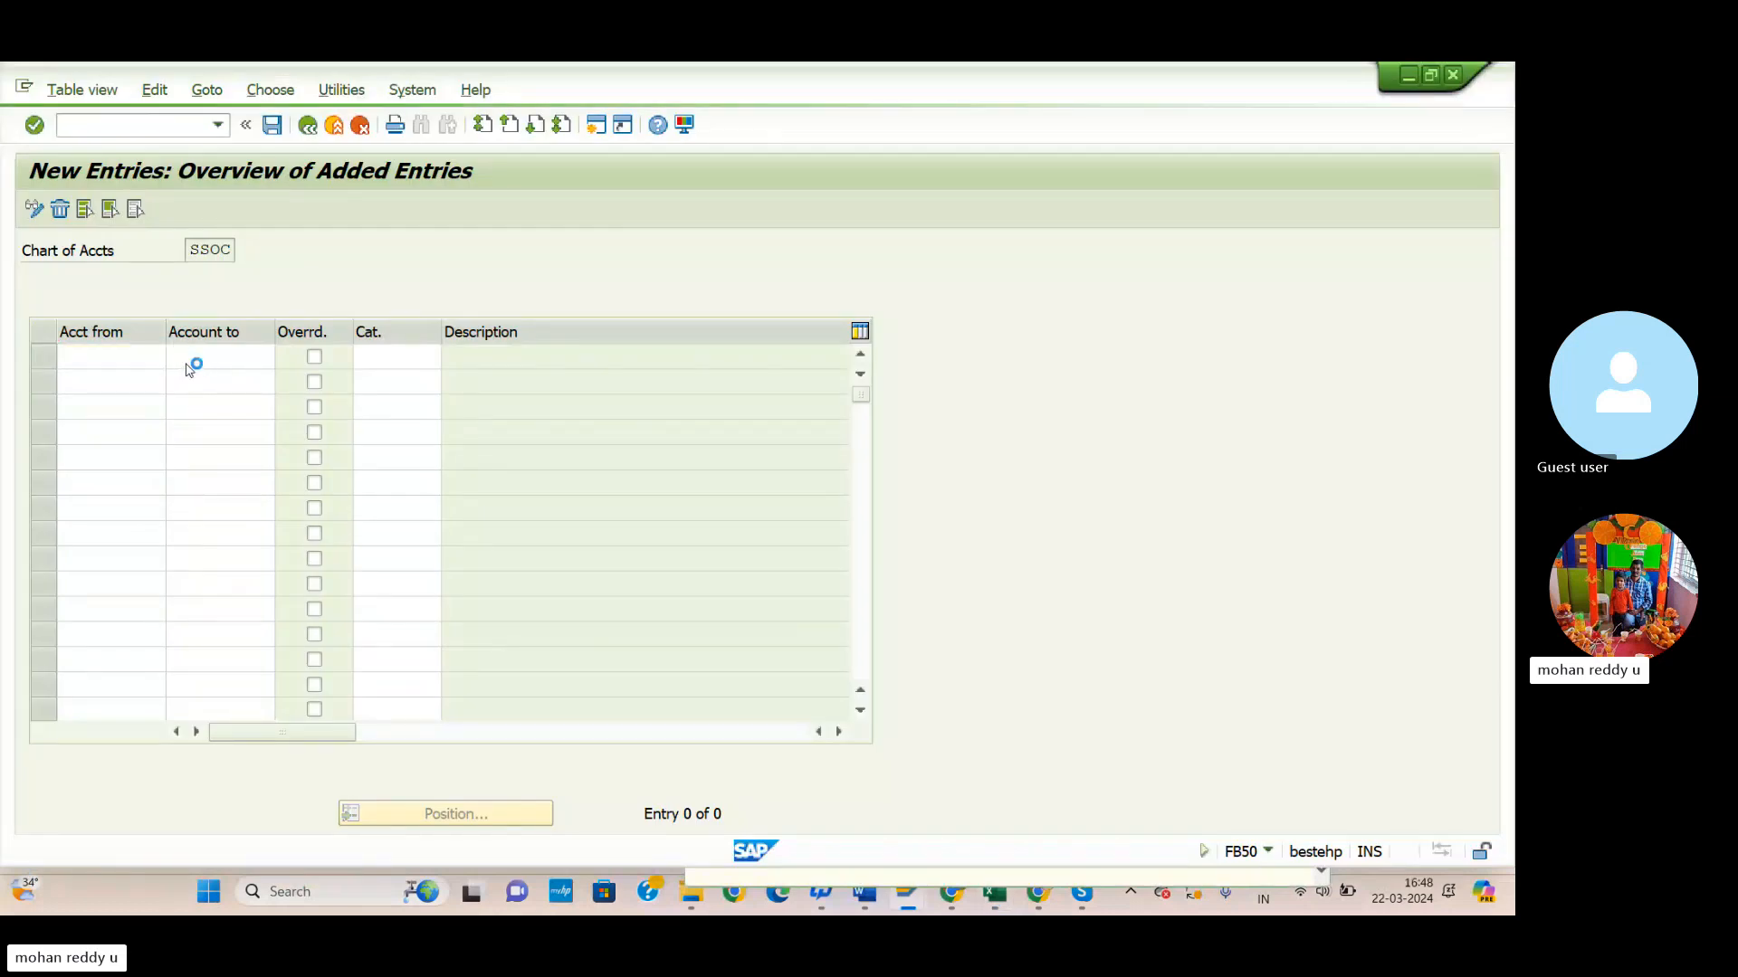
{"action": "left_click", "coordinate": [602, 652]}
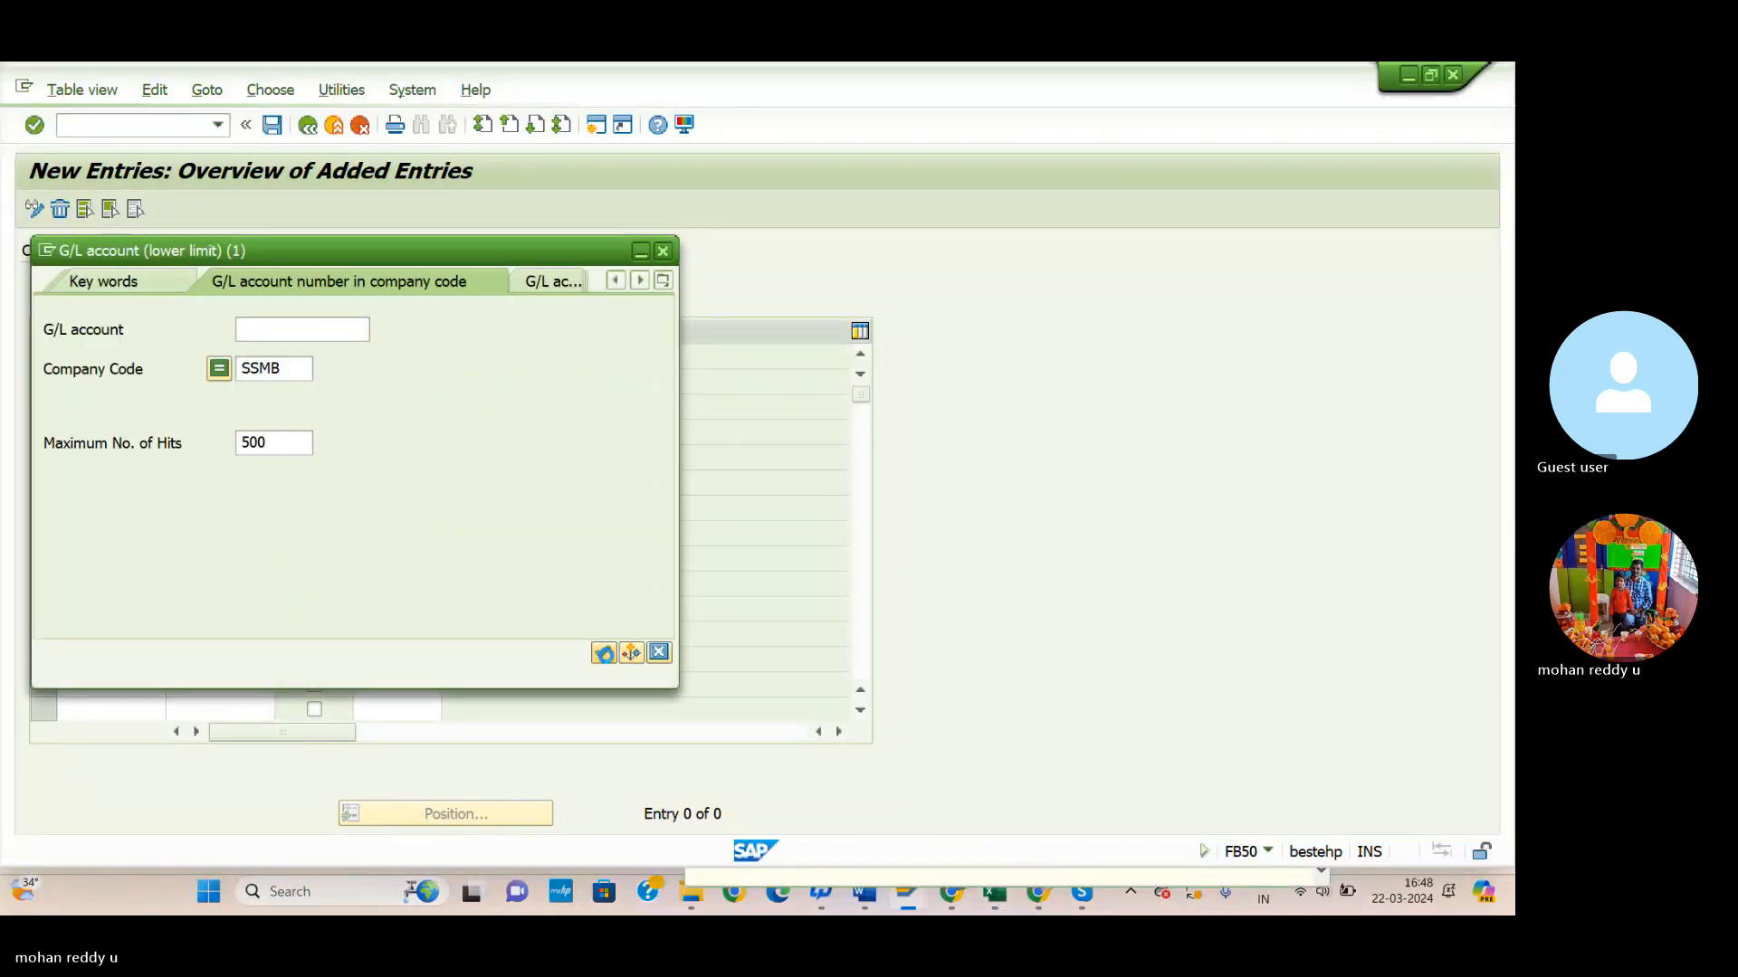
{"action": "double_click", "coordinate": [161, 353]}
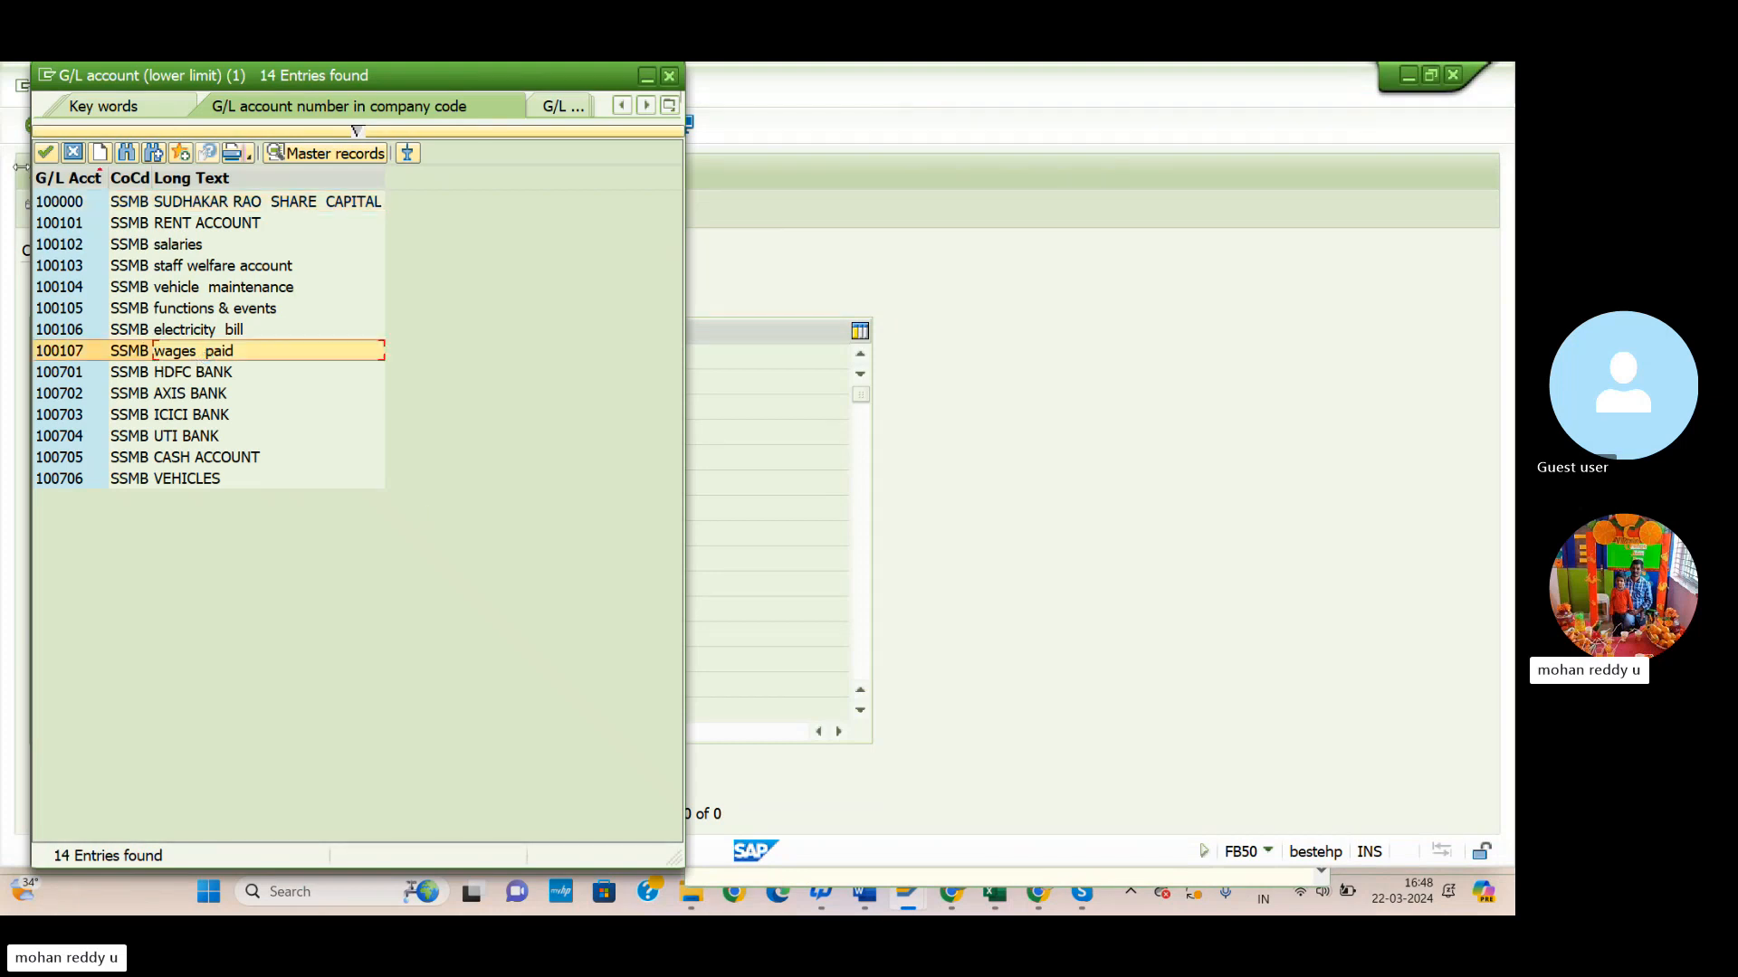
{"action": "key", "text": "Tab"}
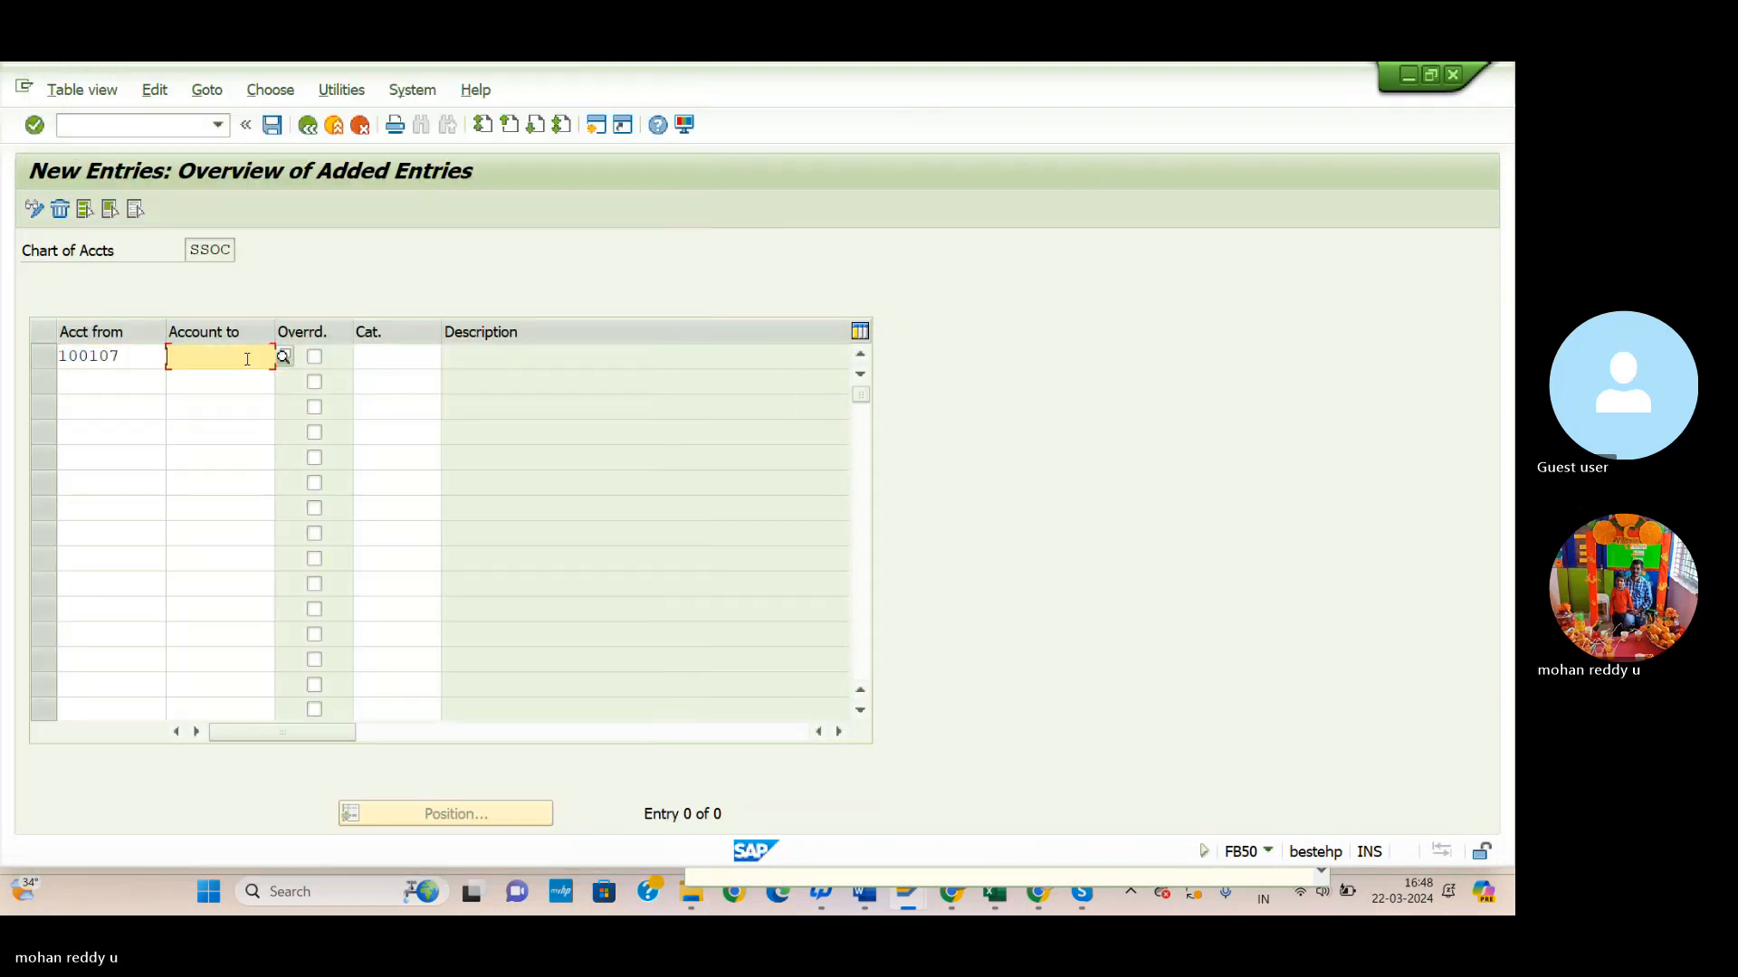
{"action": "type", "text": "100107"}
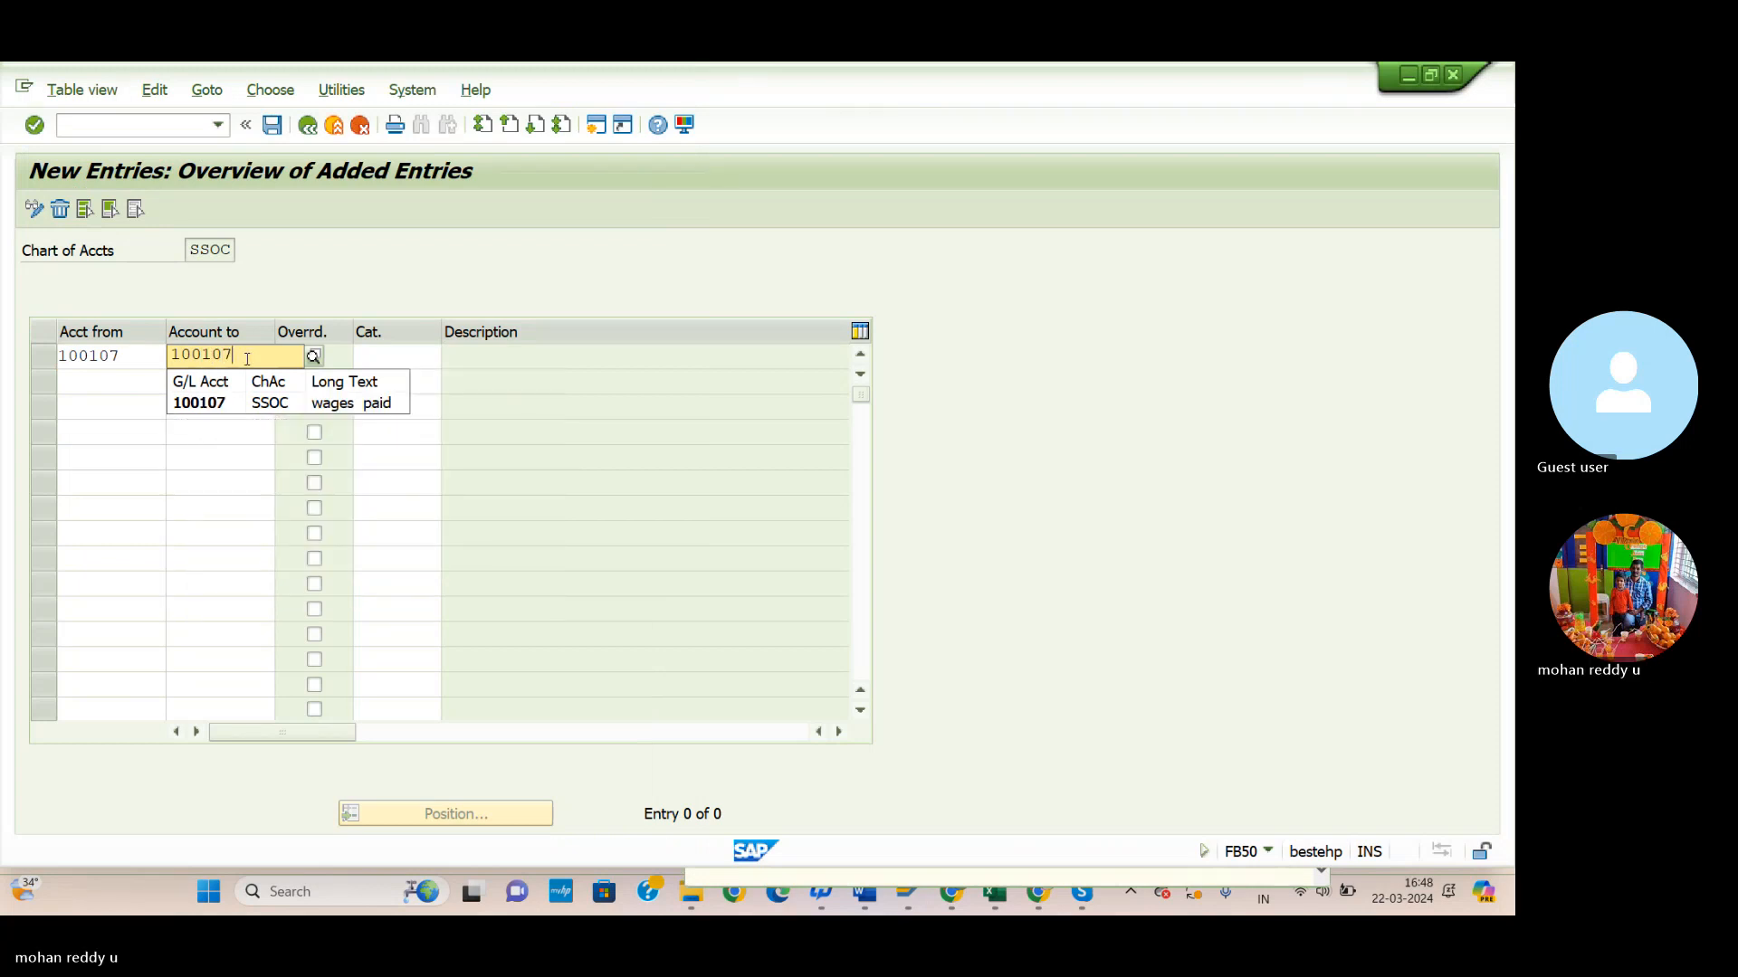
{"action": "left_click", "coordinate": [233, 398]}
Assign item category 20000 Expense to the account 100107 entry and save it, confirming the customizing messages.
{"action": "left_click", "coordinate": [419, 357]}
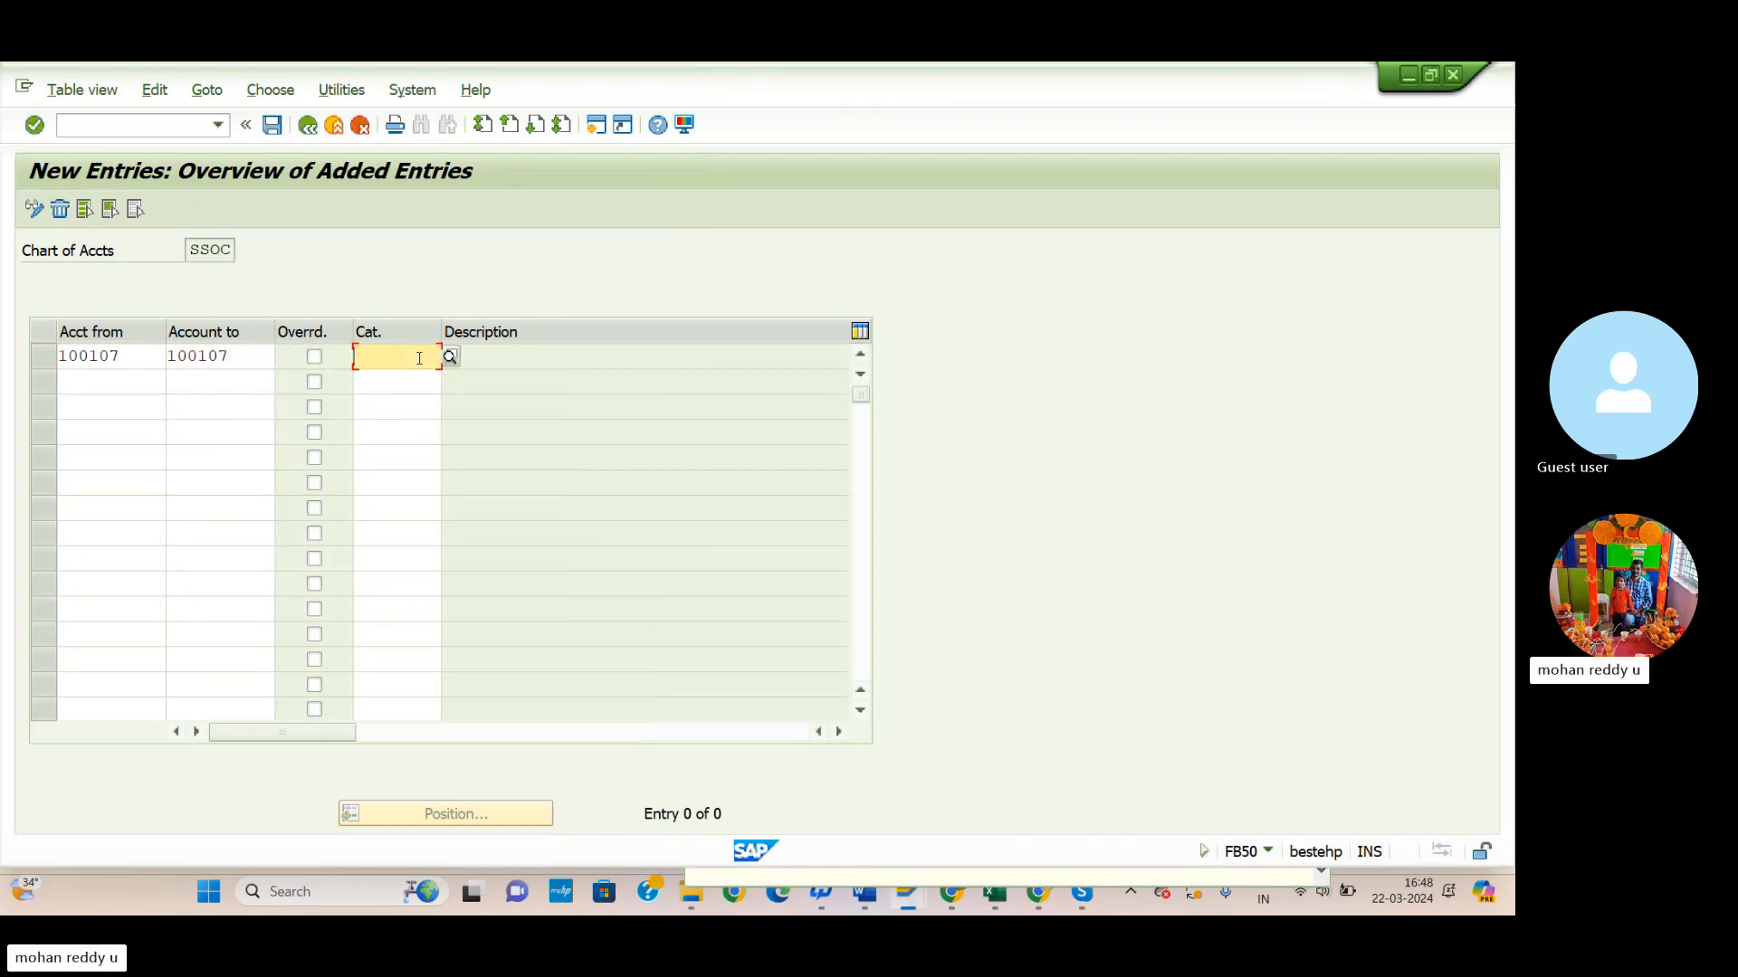
{"action": "left_click", "coordinate": [449, 358]}
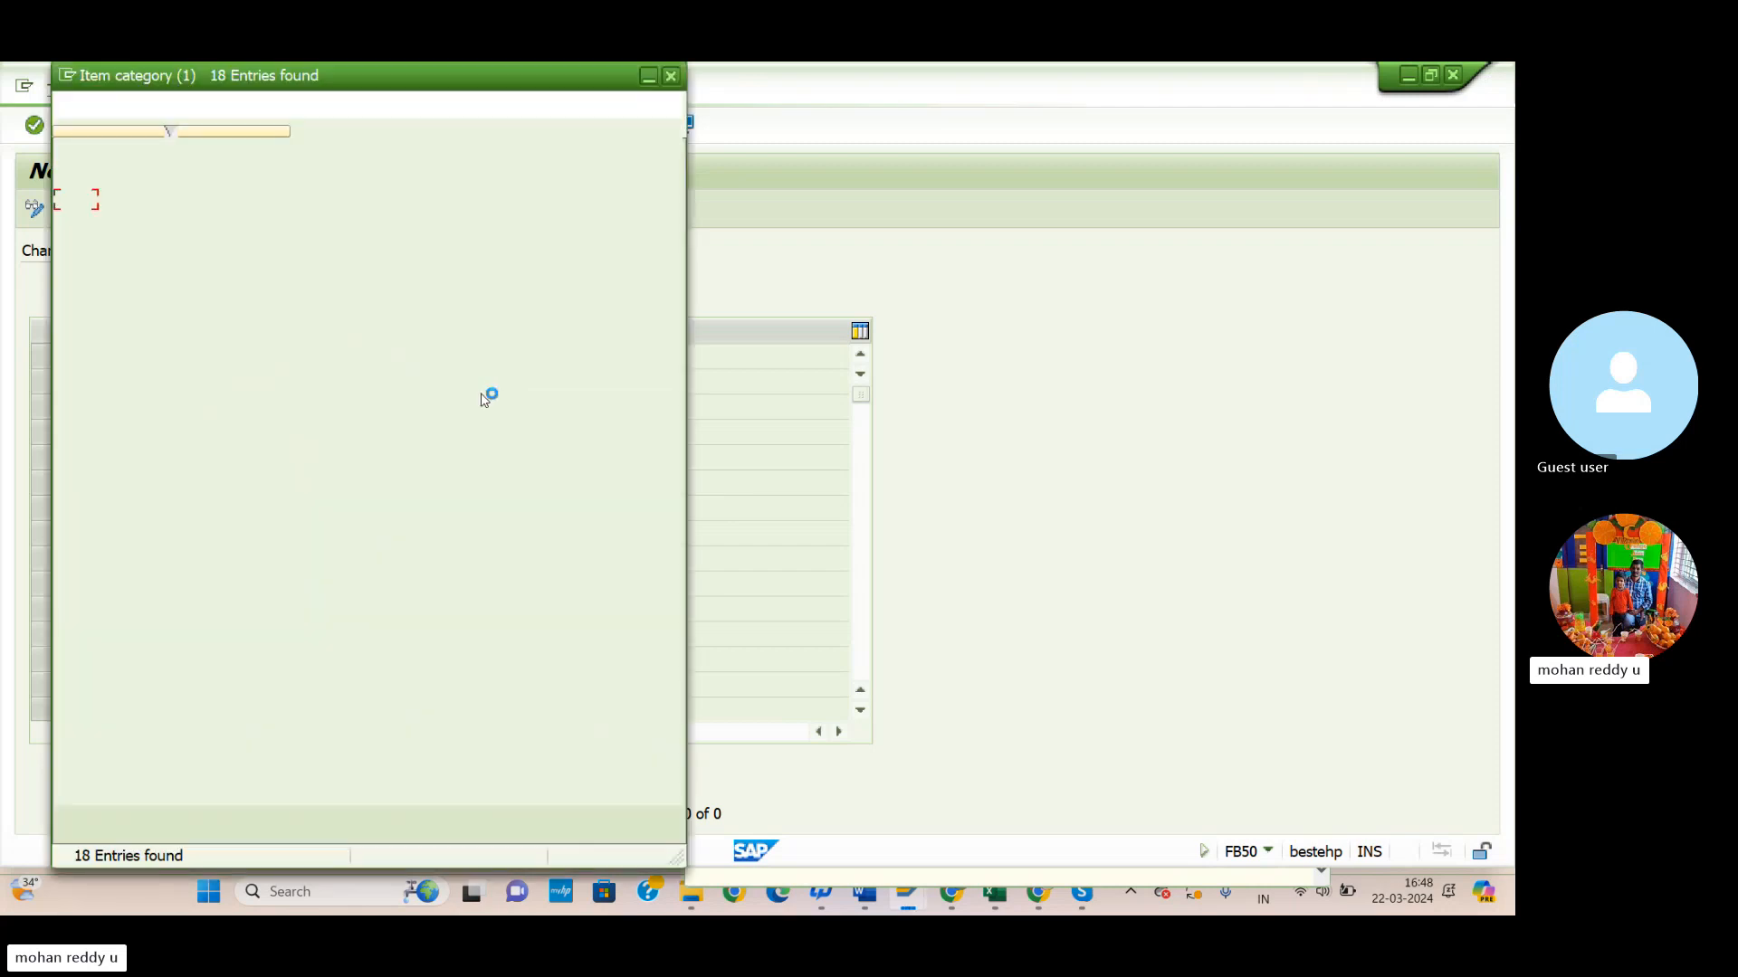
{"action": "left_click", "coordinate": [119, 480]}
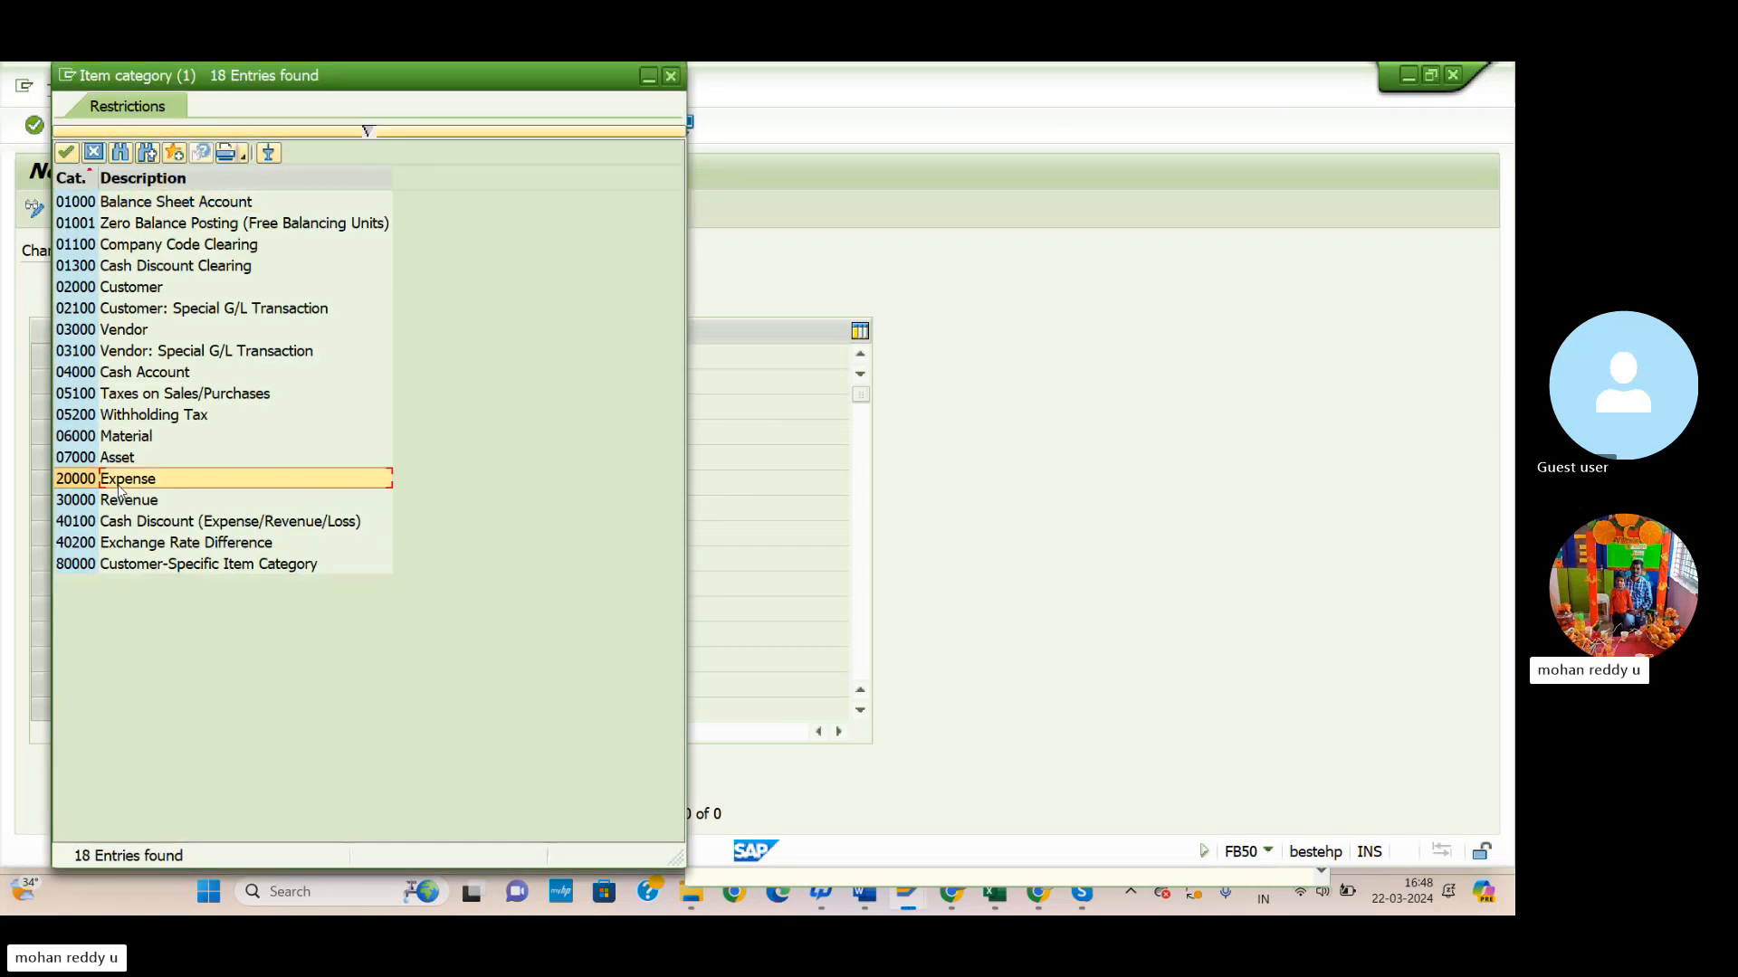
{"action": "left_click", "coordinate": [66, 152]}
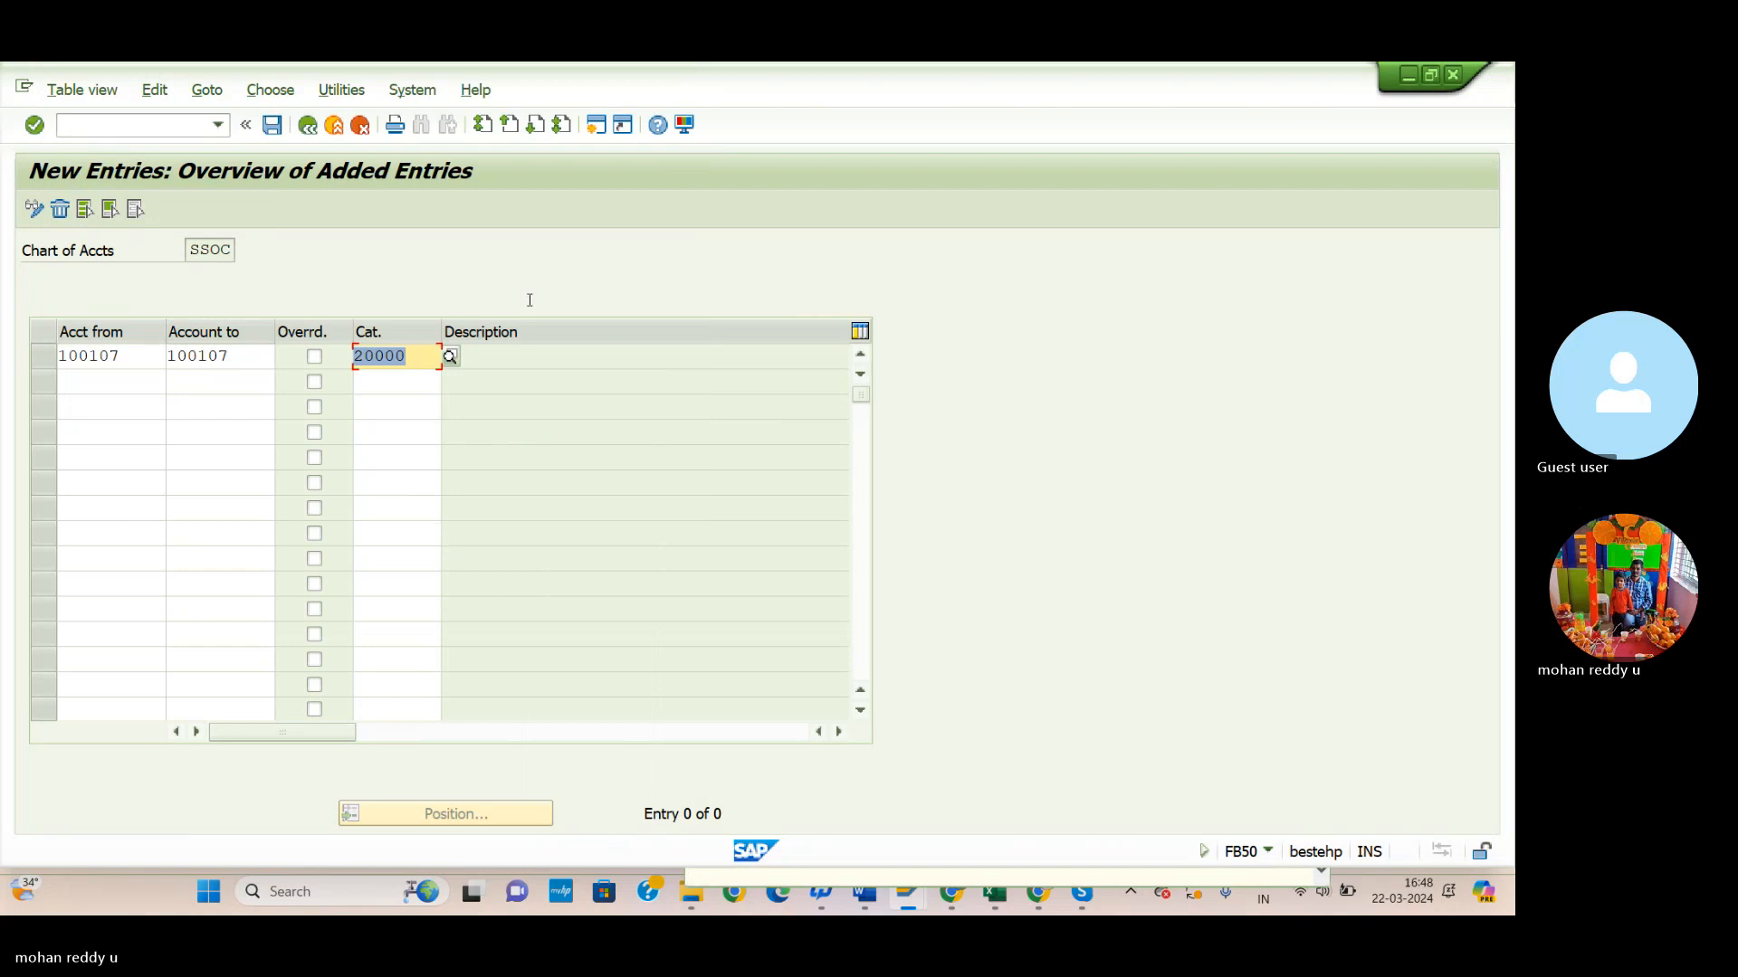
{"action": "left_click", "coordinate": [272, 125]}
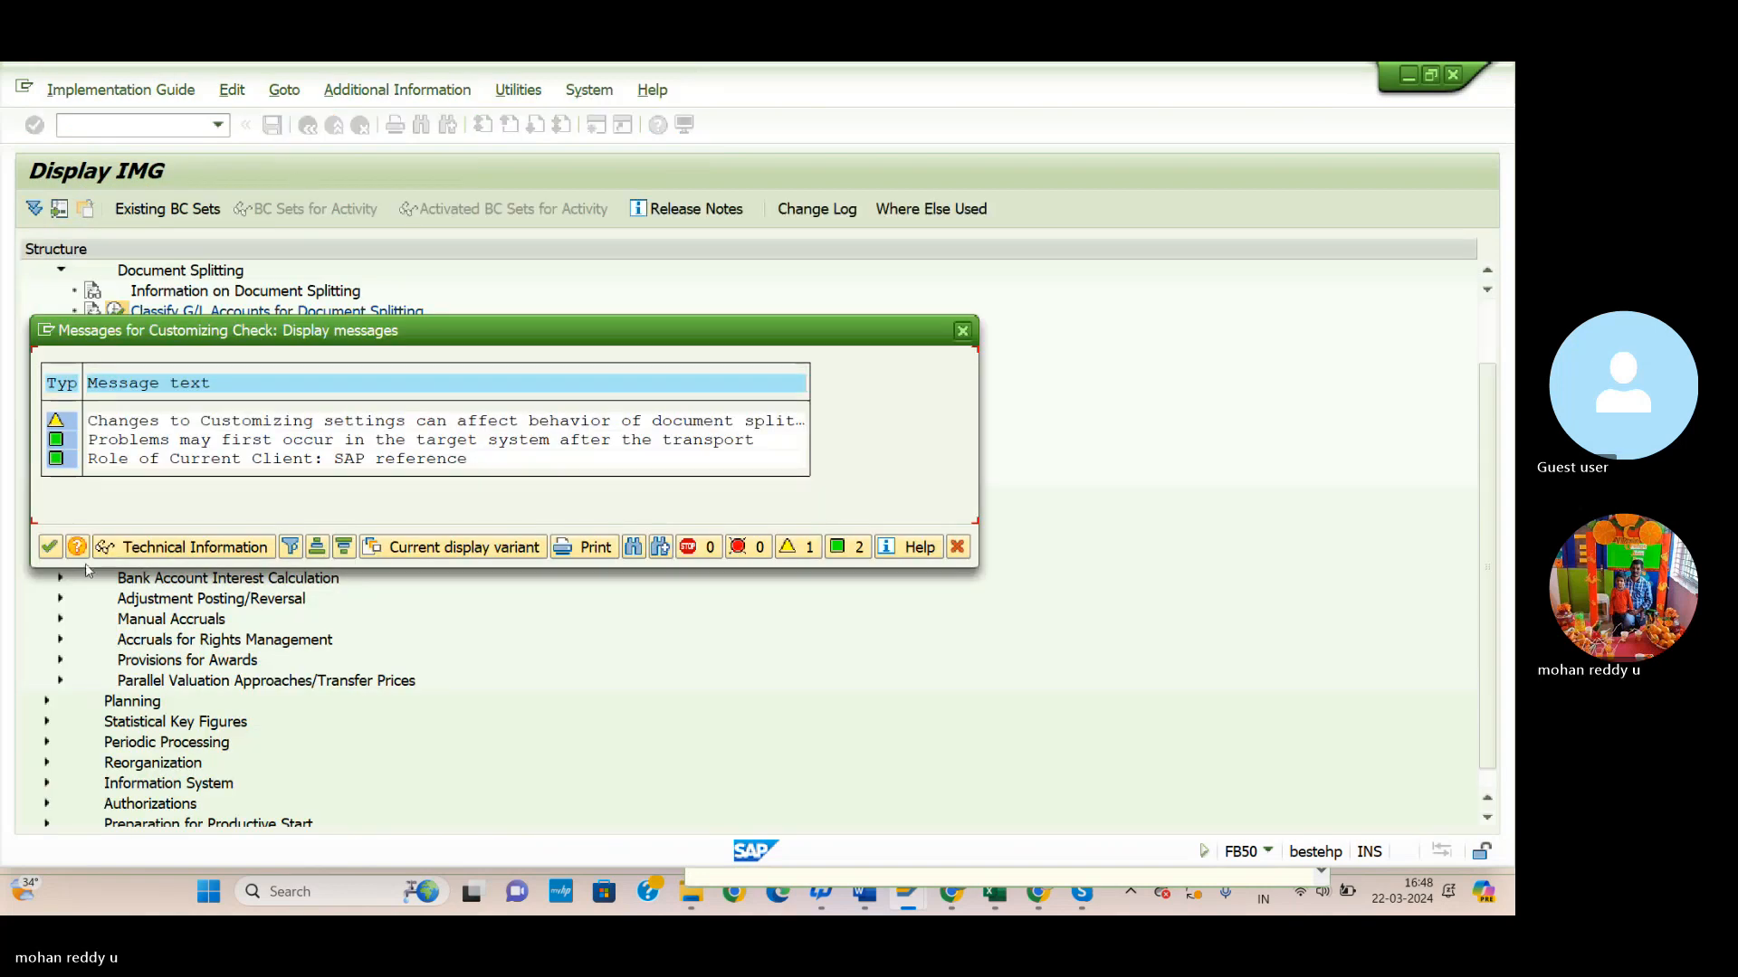
{"action": "left_click", "coordinate": [49, 546]}
{"action": "left_click", "coordinate": [433, 536]}
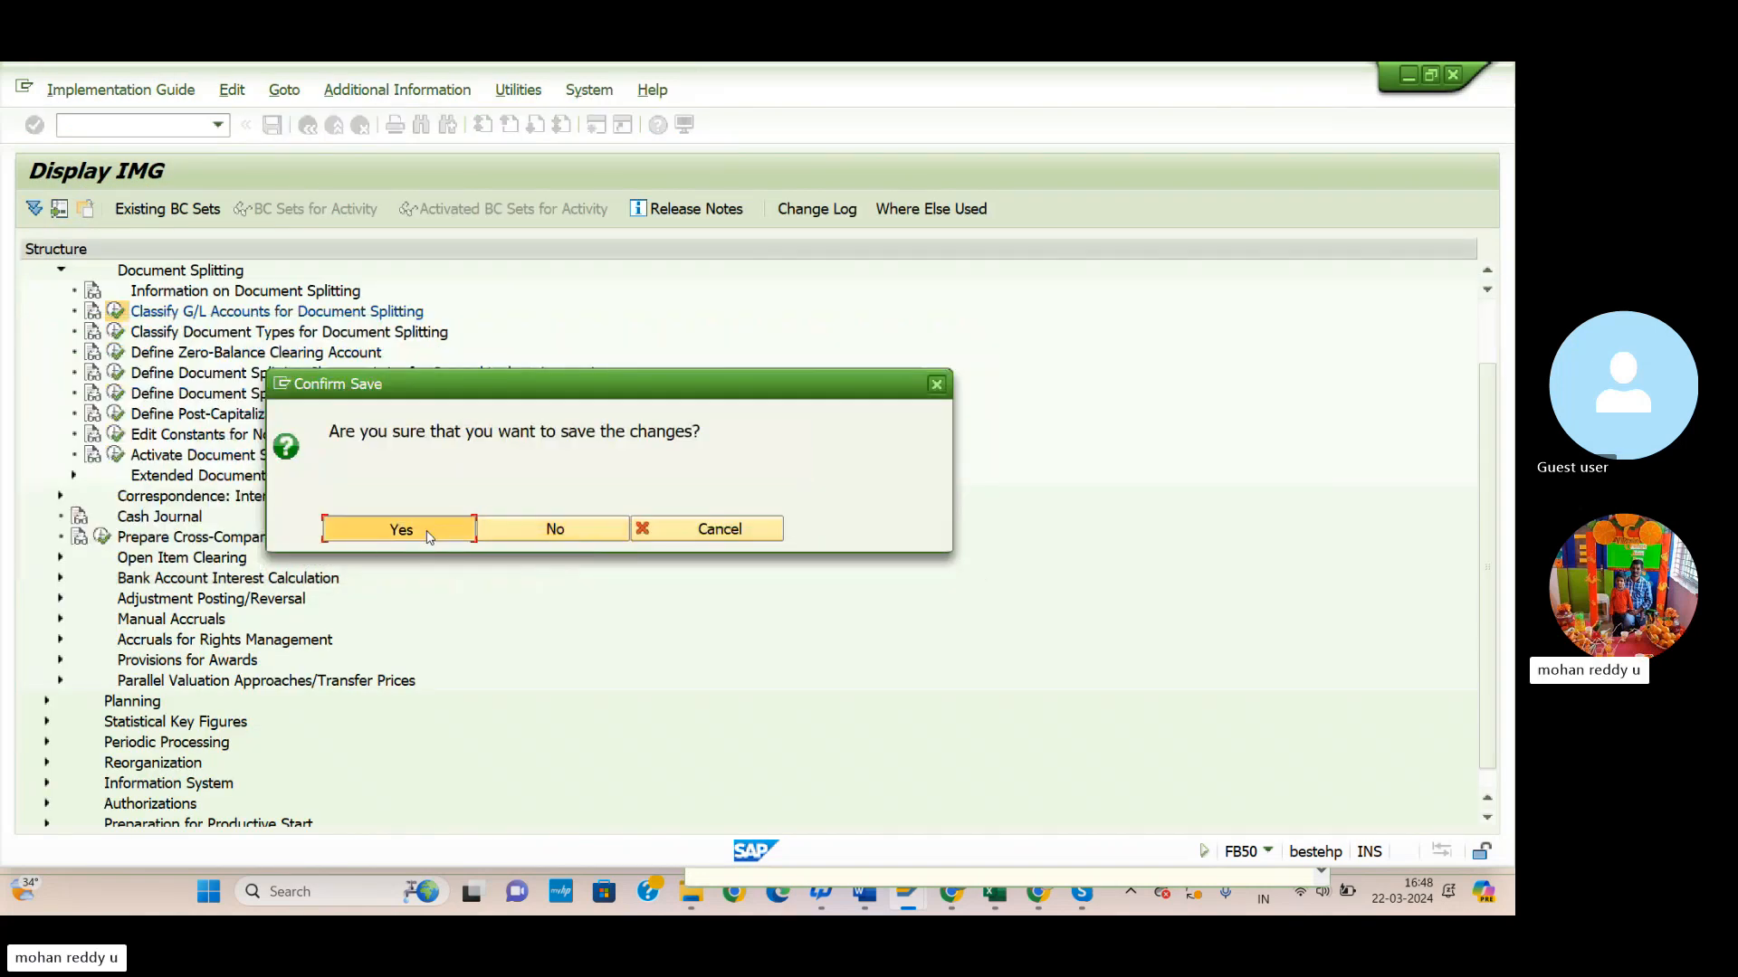
Leave the saved classification, start a new FB50 G/L document and set its document date to 22.03.2024.
{"action": "left_click", "coordinate": [490, 466]}
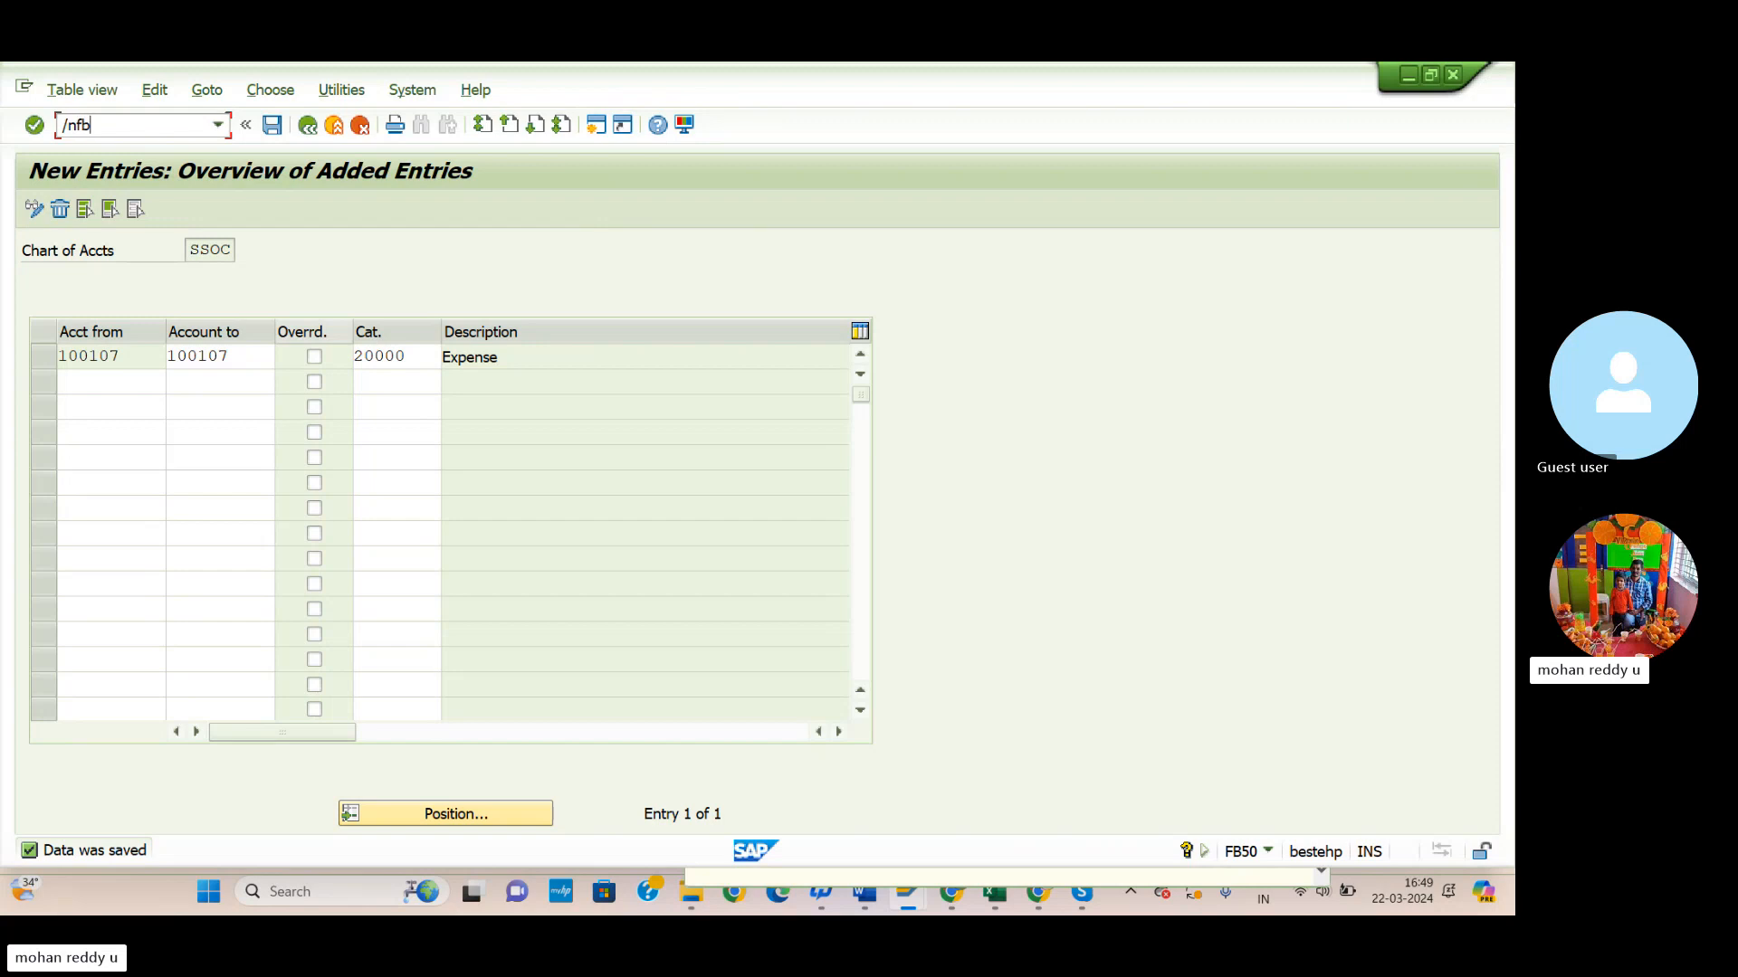
{"action": "key", "text": "Return"}
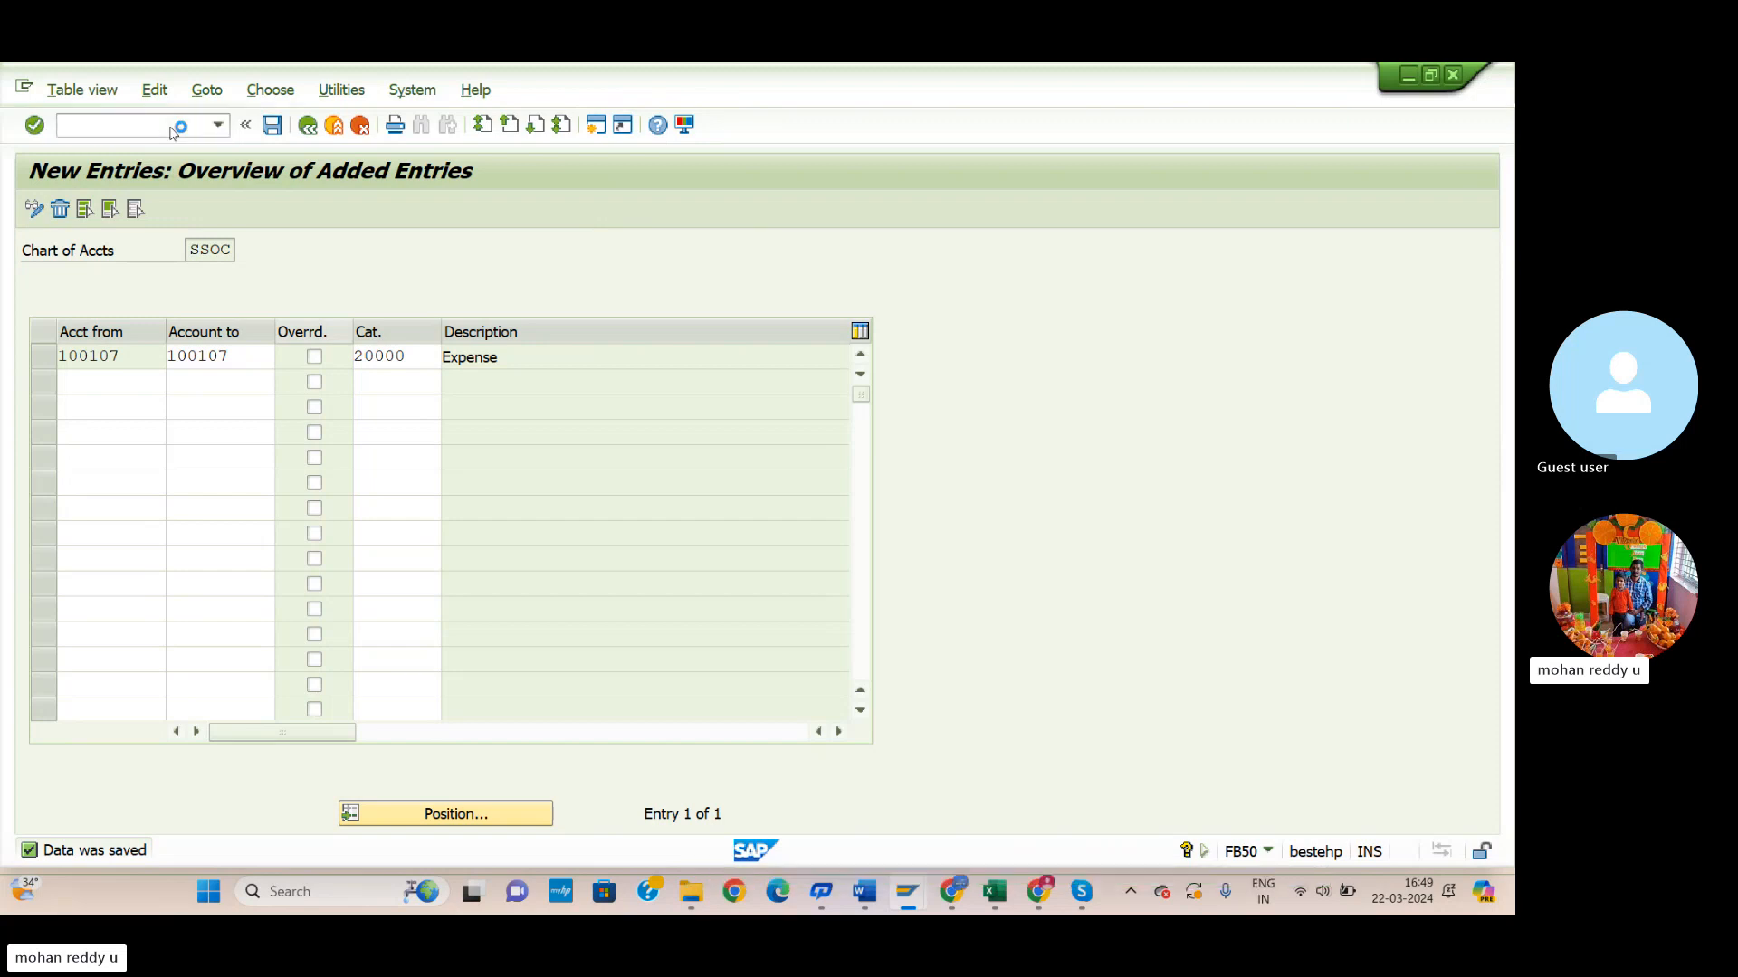
{"action": "left_click", "coordinate": [315, 304]}
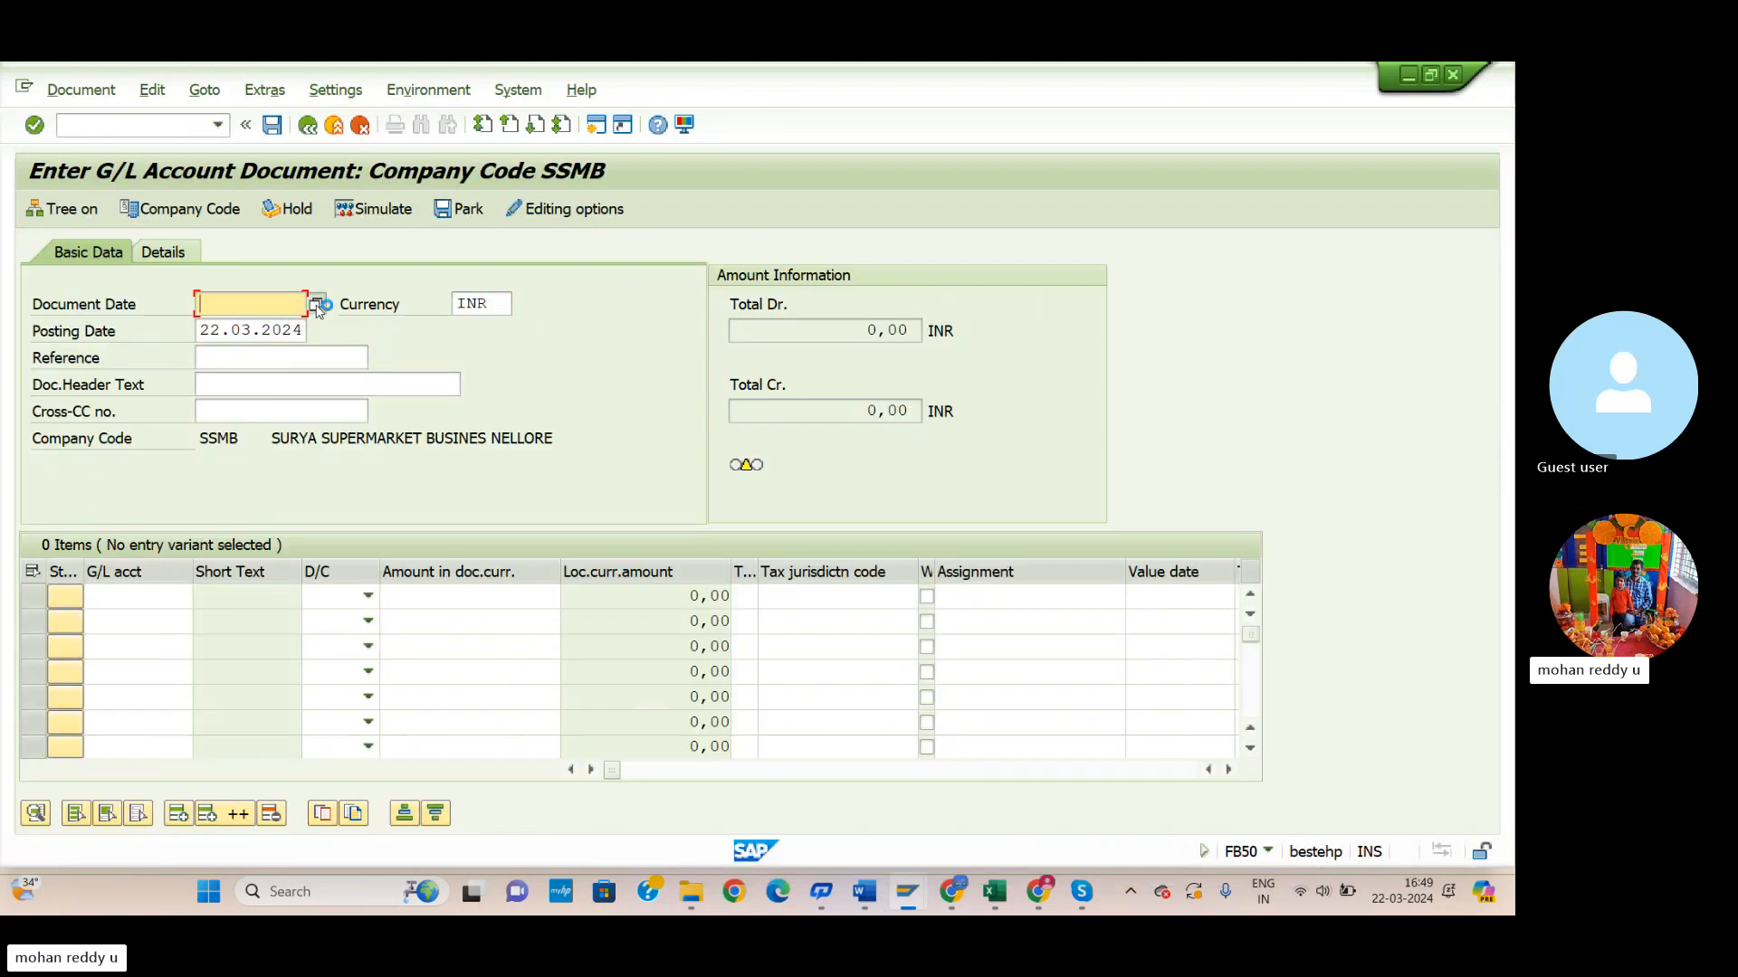
{"action": "left_click", "coordinate": [613, 734]}
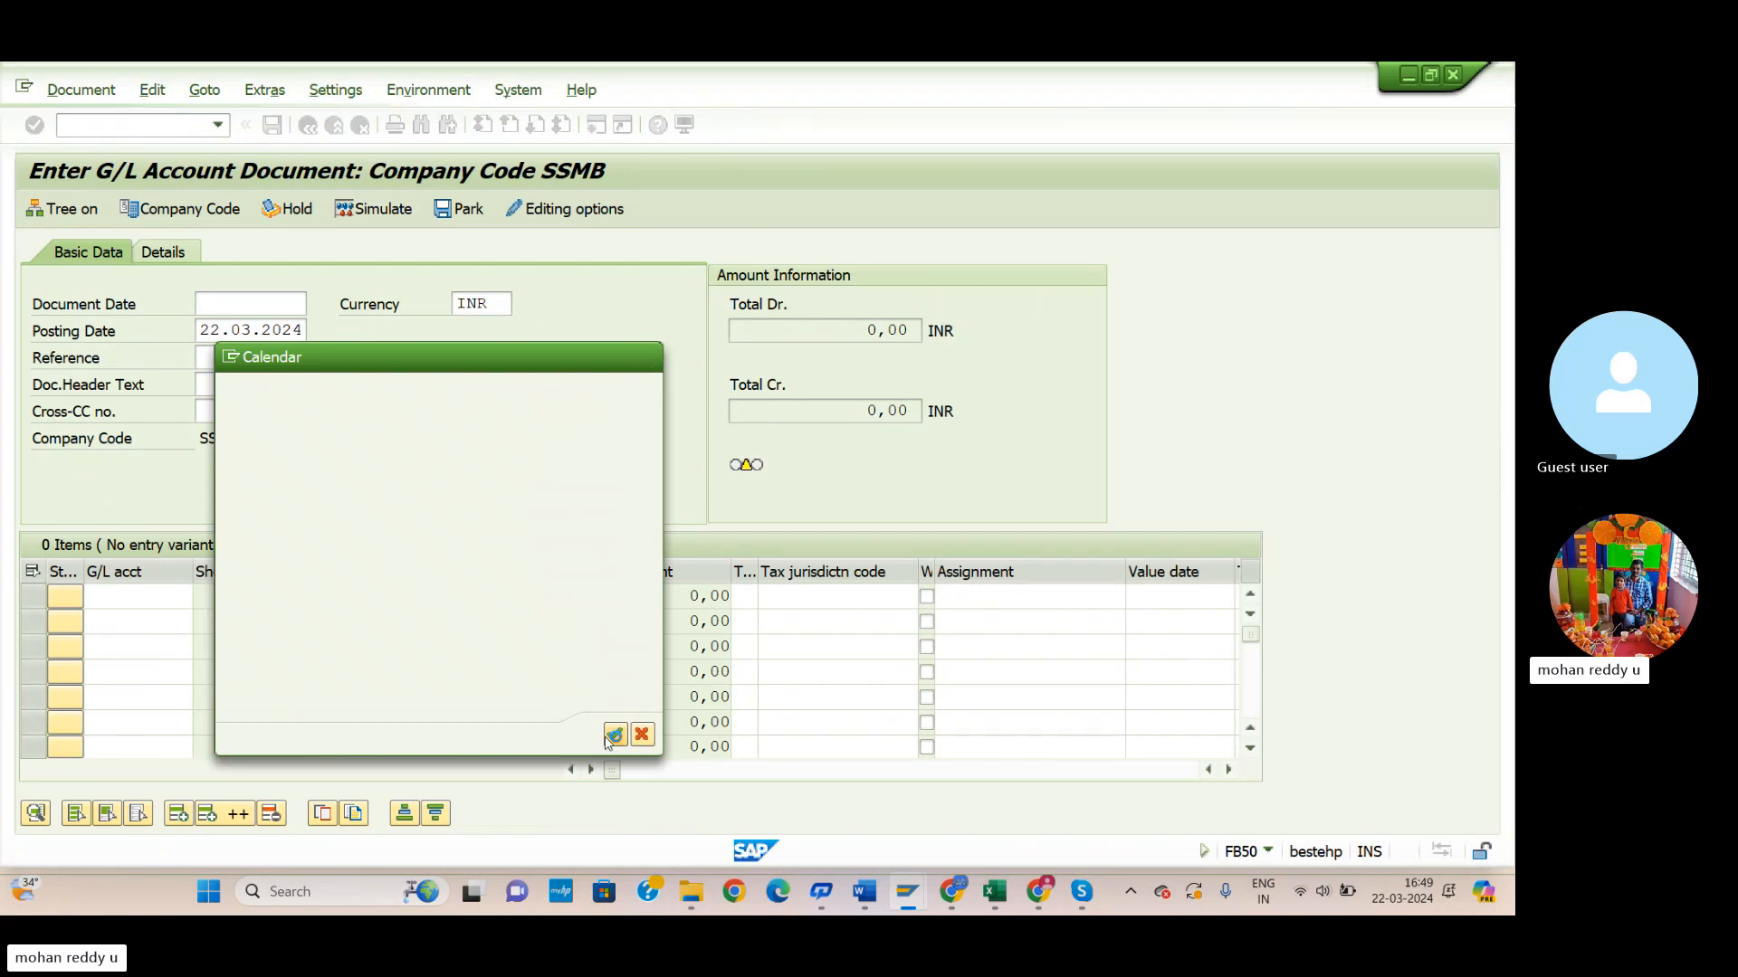
Pick the wages paid account 100107 for the first line item and mark it as Debit.
{"action": "left_click", "coordinate": [172, 598]}
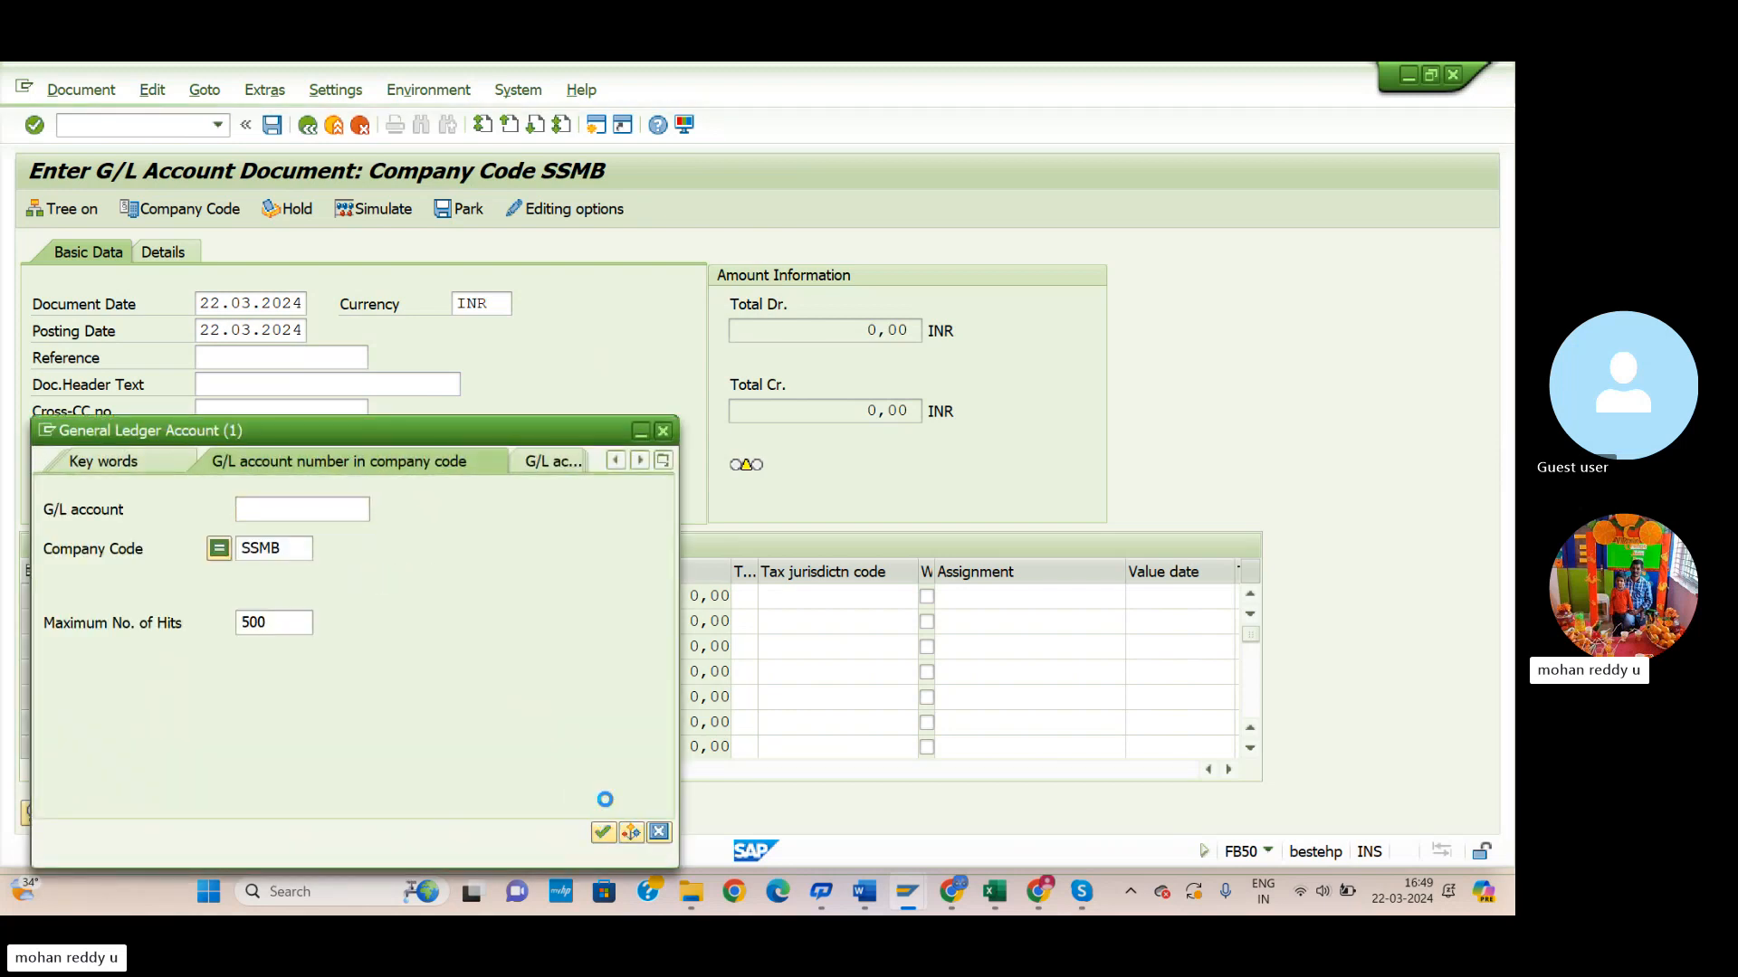
{"action": "left_click", "coordinate": [603, 831]}
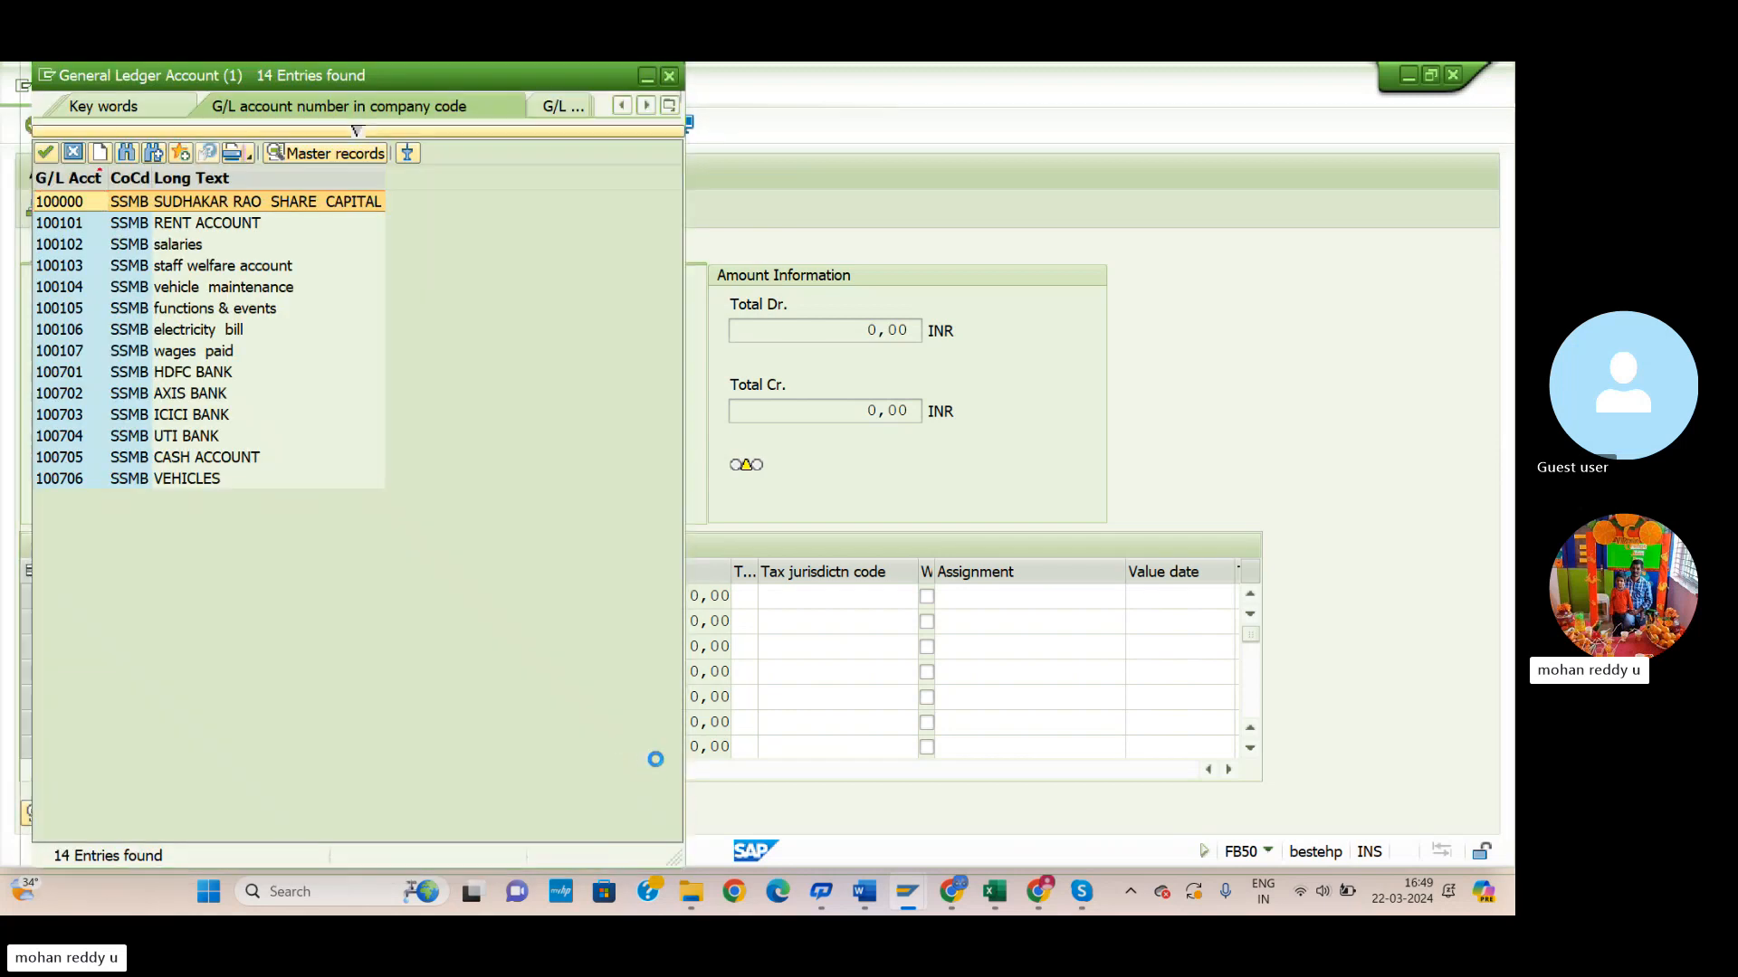
{"action": "left_click", "coordinate": [208, 352]}
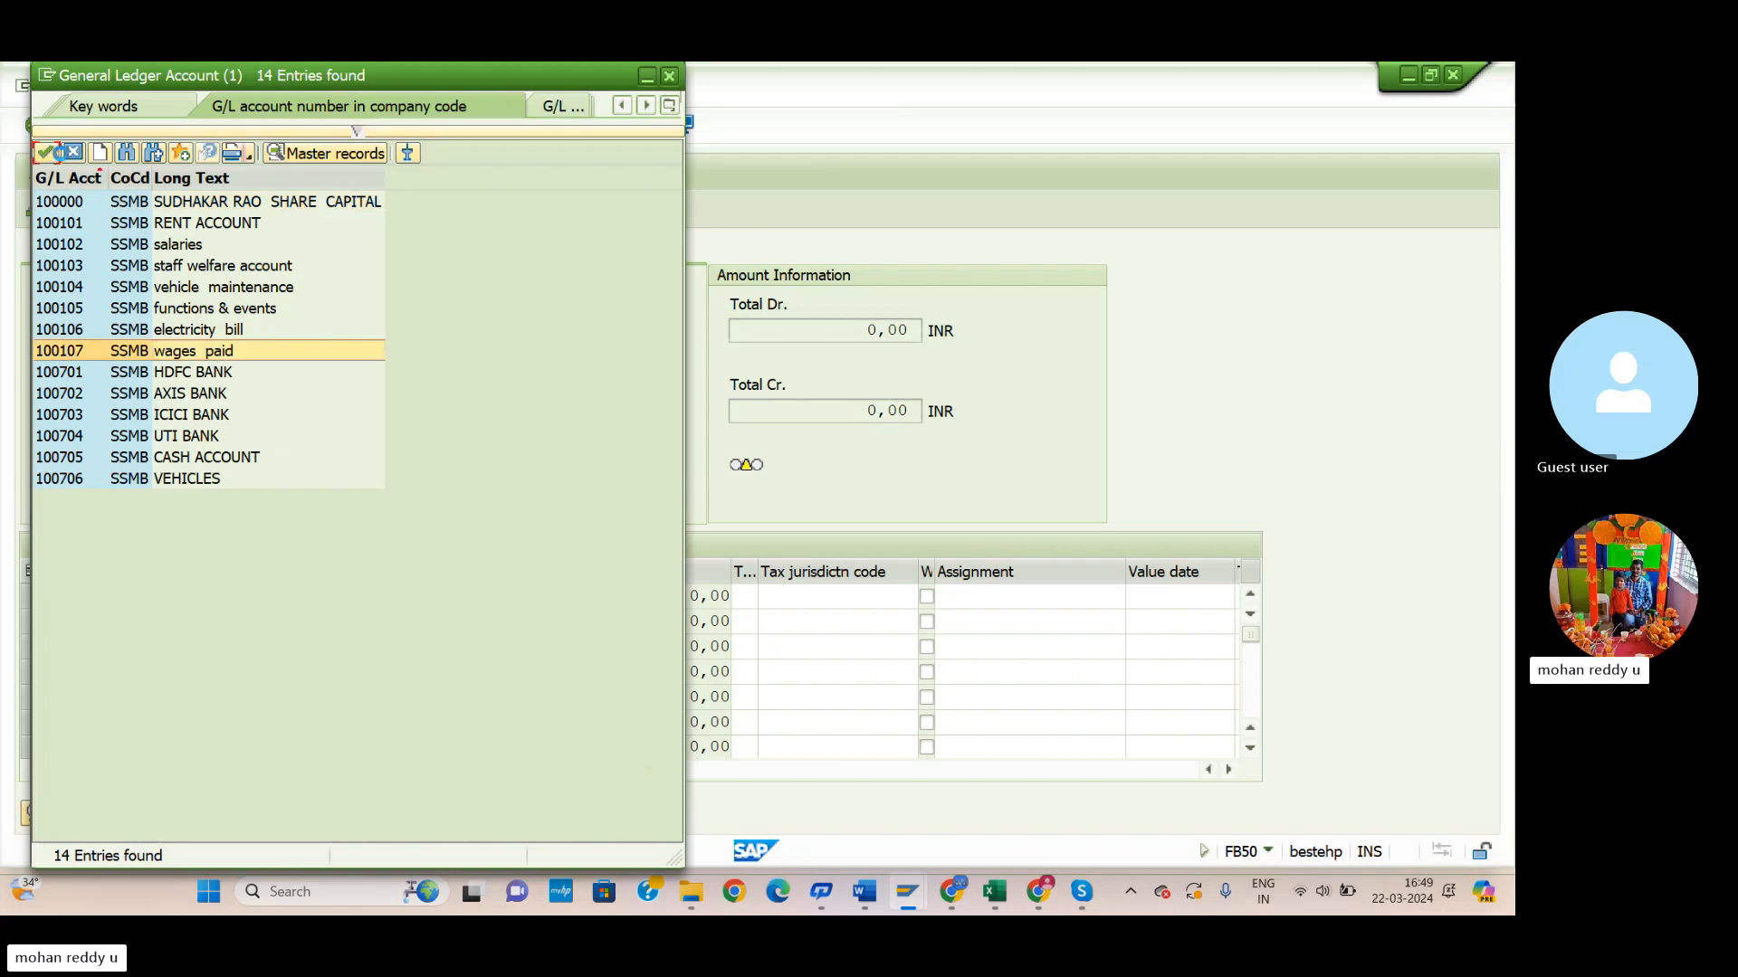
{"action": "left_click", "coordinate": [45, 152]}
{"action": "left_click", "coordinate": [368, 595]}
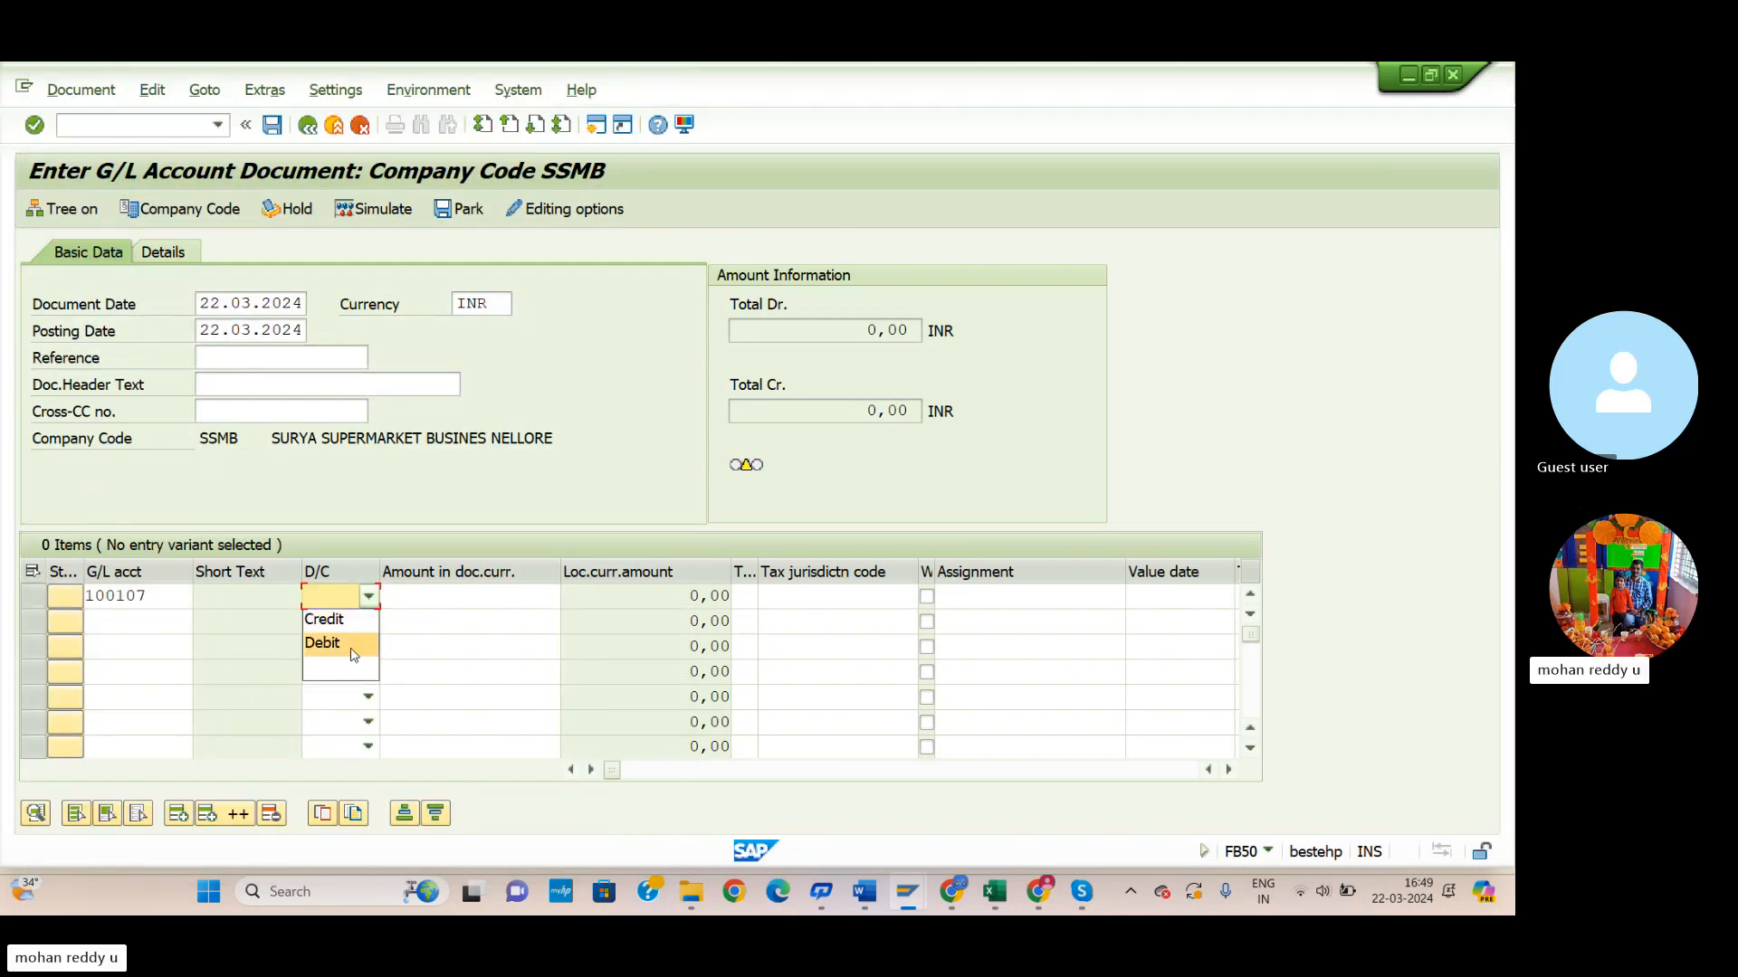
{"action": "left_click", "coordinate": [348, 644]}
Check the wages entry in the Word document and enter 30000 as the debit line's amount in SAP.
{"action": "left_click", "coordinate": [466, 606]}
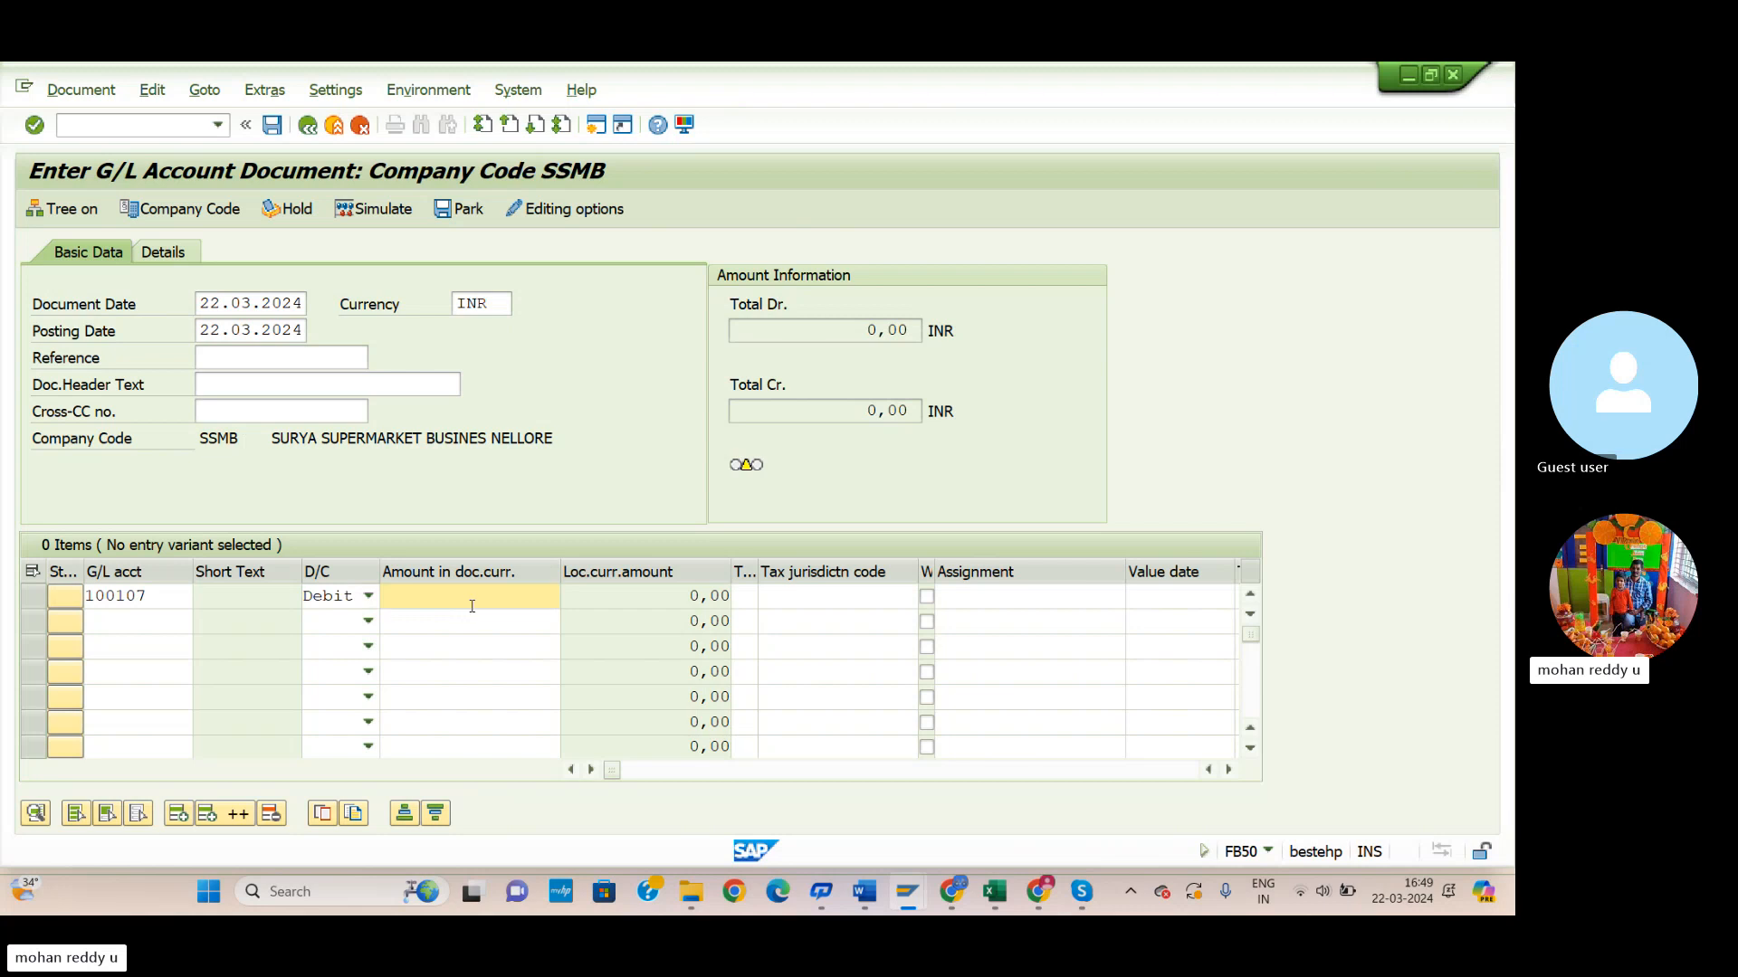
{"action": "left_click", "coordinate": [993, 892]}
{"action": "left_click", "coordinate": [918, 895]}
{"action": "left_click", "coordinate": [879, 895]}
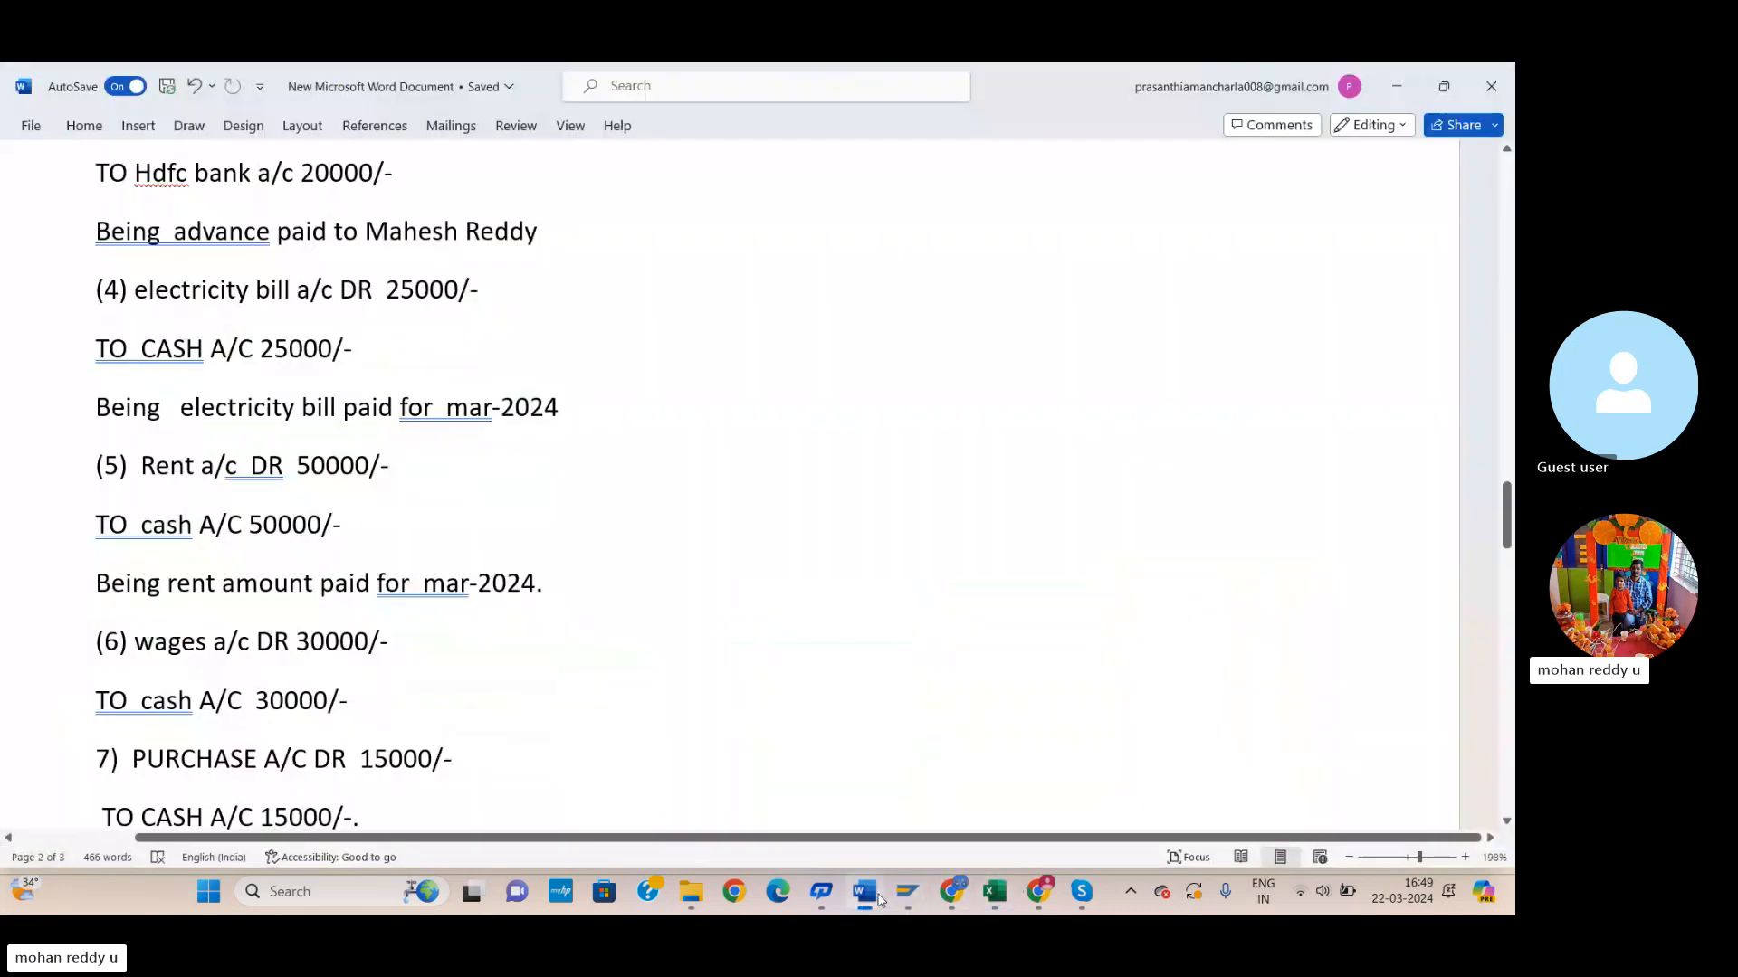
{"action": "key", "text": "alt+Tab"}
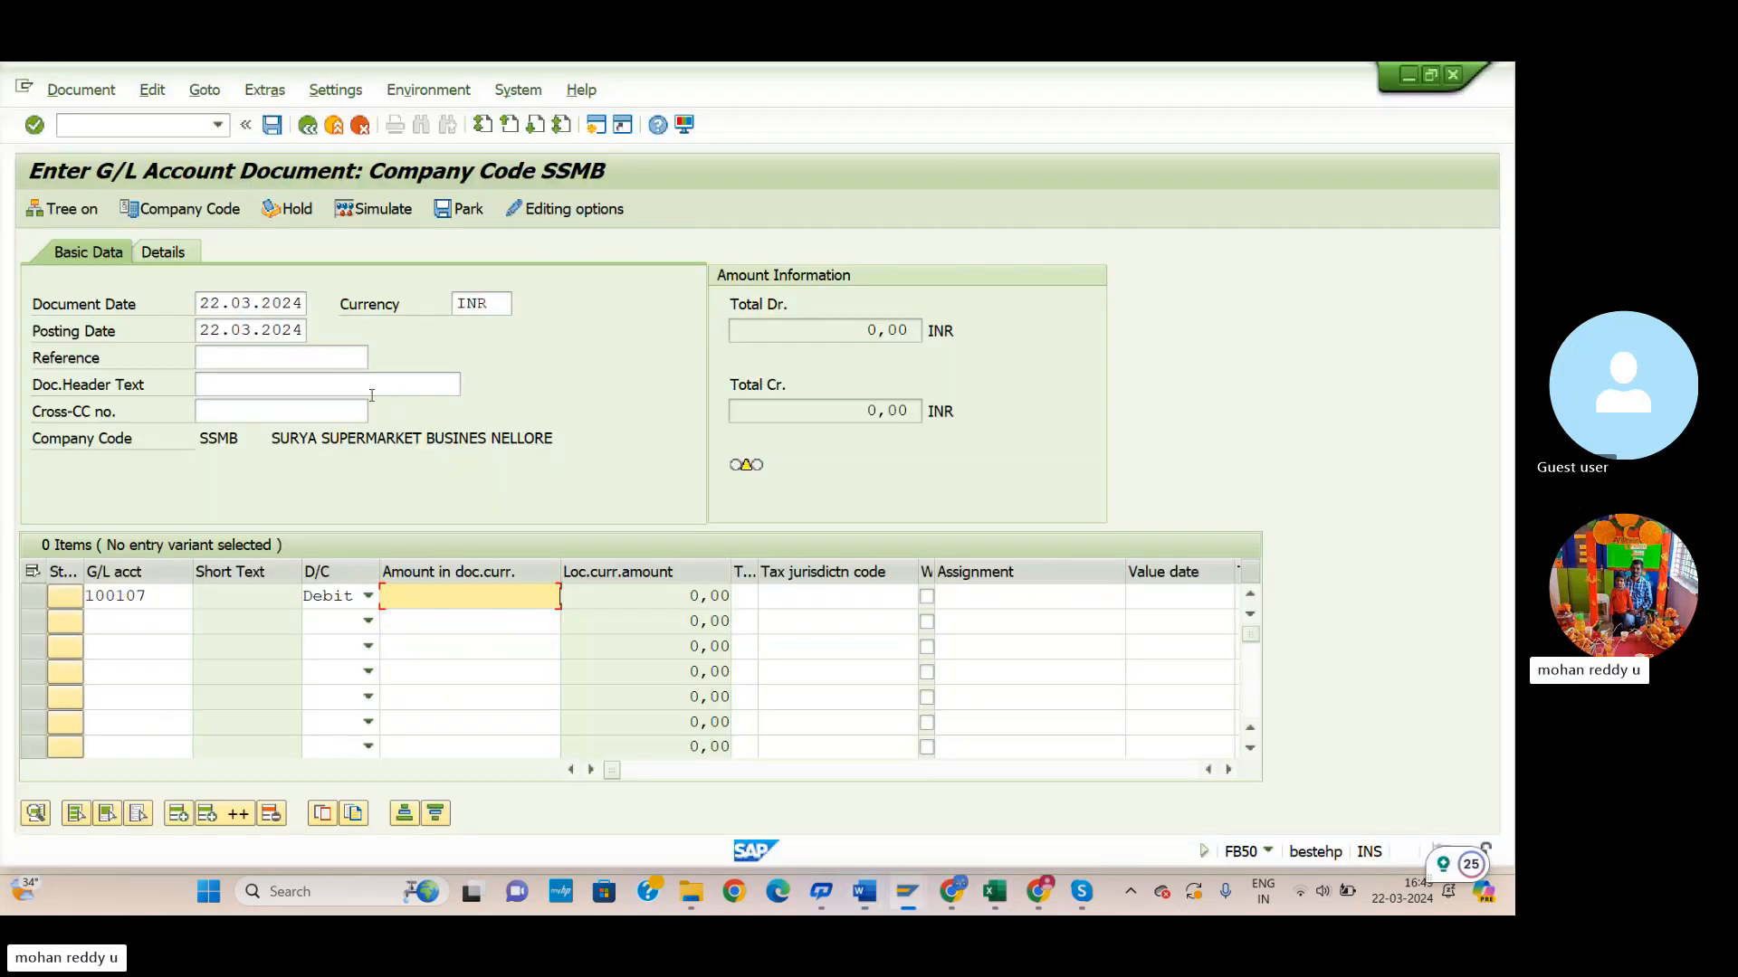
{"action": "type", "text": "30000"}
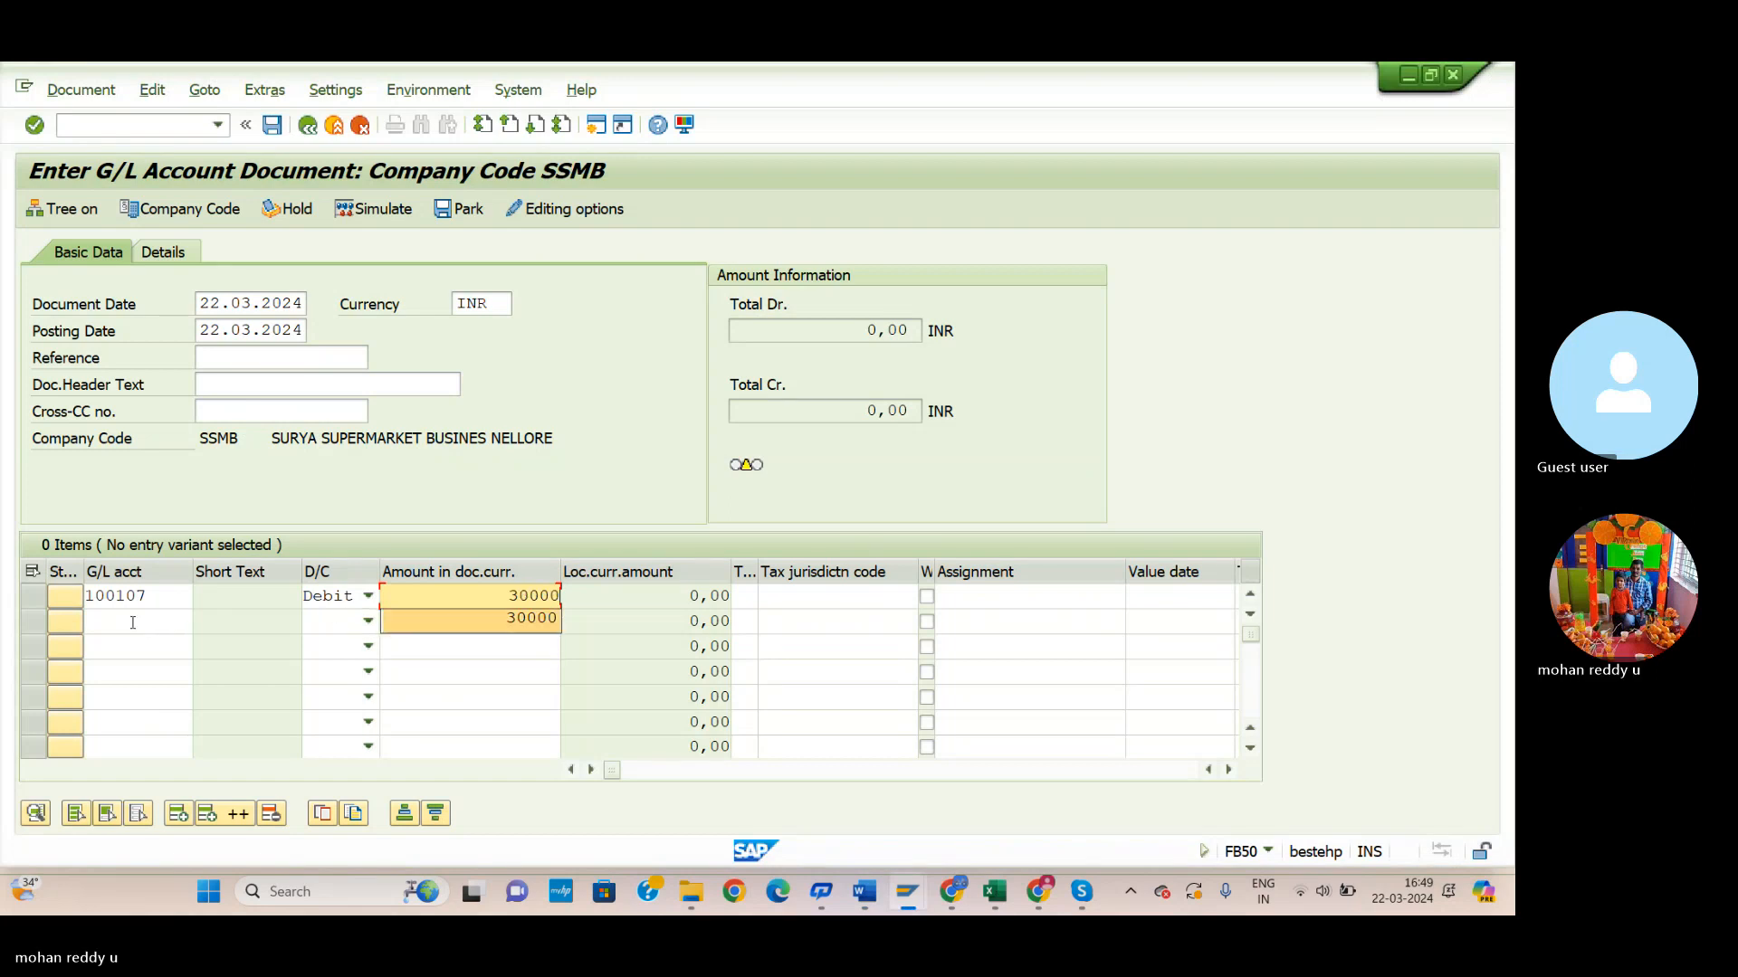
Check the wages entry's credit side in Word and pick cash account 100705 for the second line item in SAP.
{"action": "left_click", "coordinate": [132, 623]}
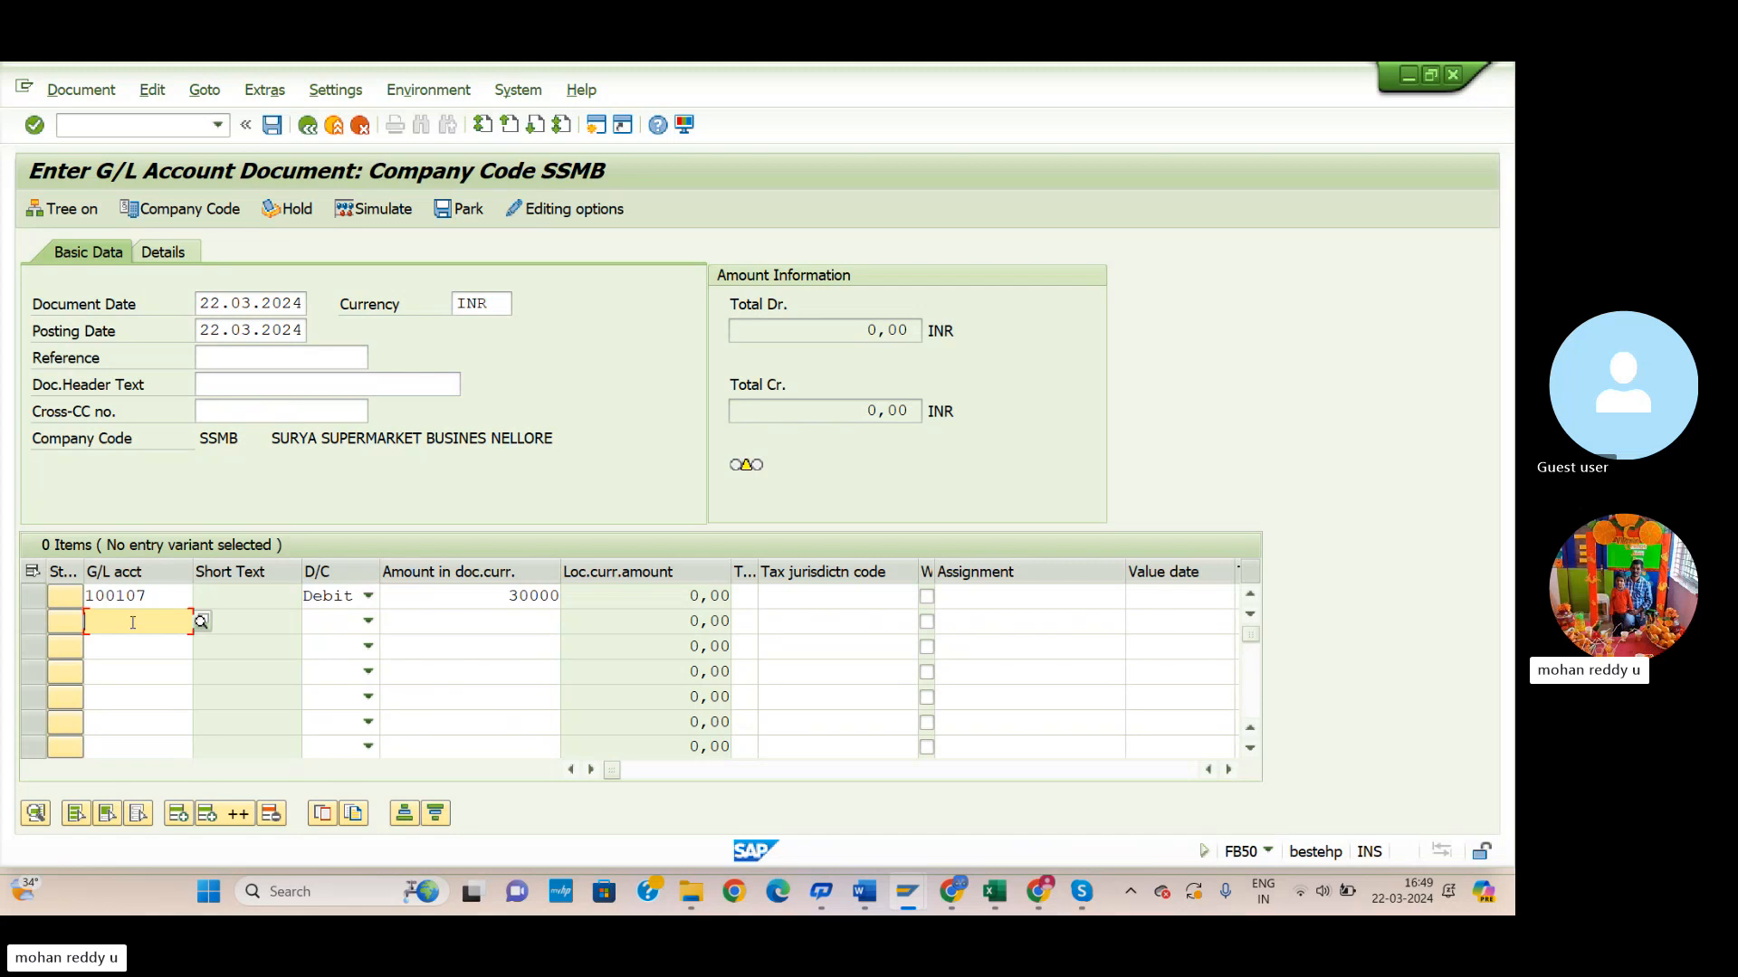
{"action": "left_click", "coordinate": [203, 622]}
{"action": "left_click", "coordinate": [663, 830]}
{"action": "left_click", "coordinate": [864, 892]}
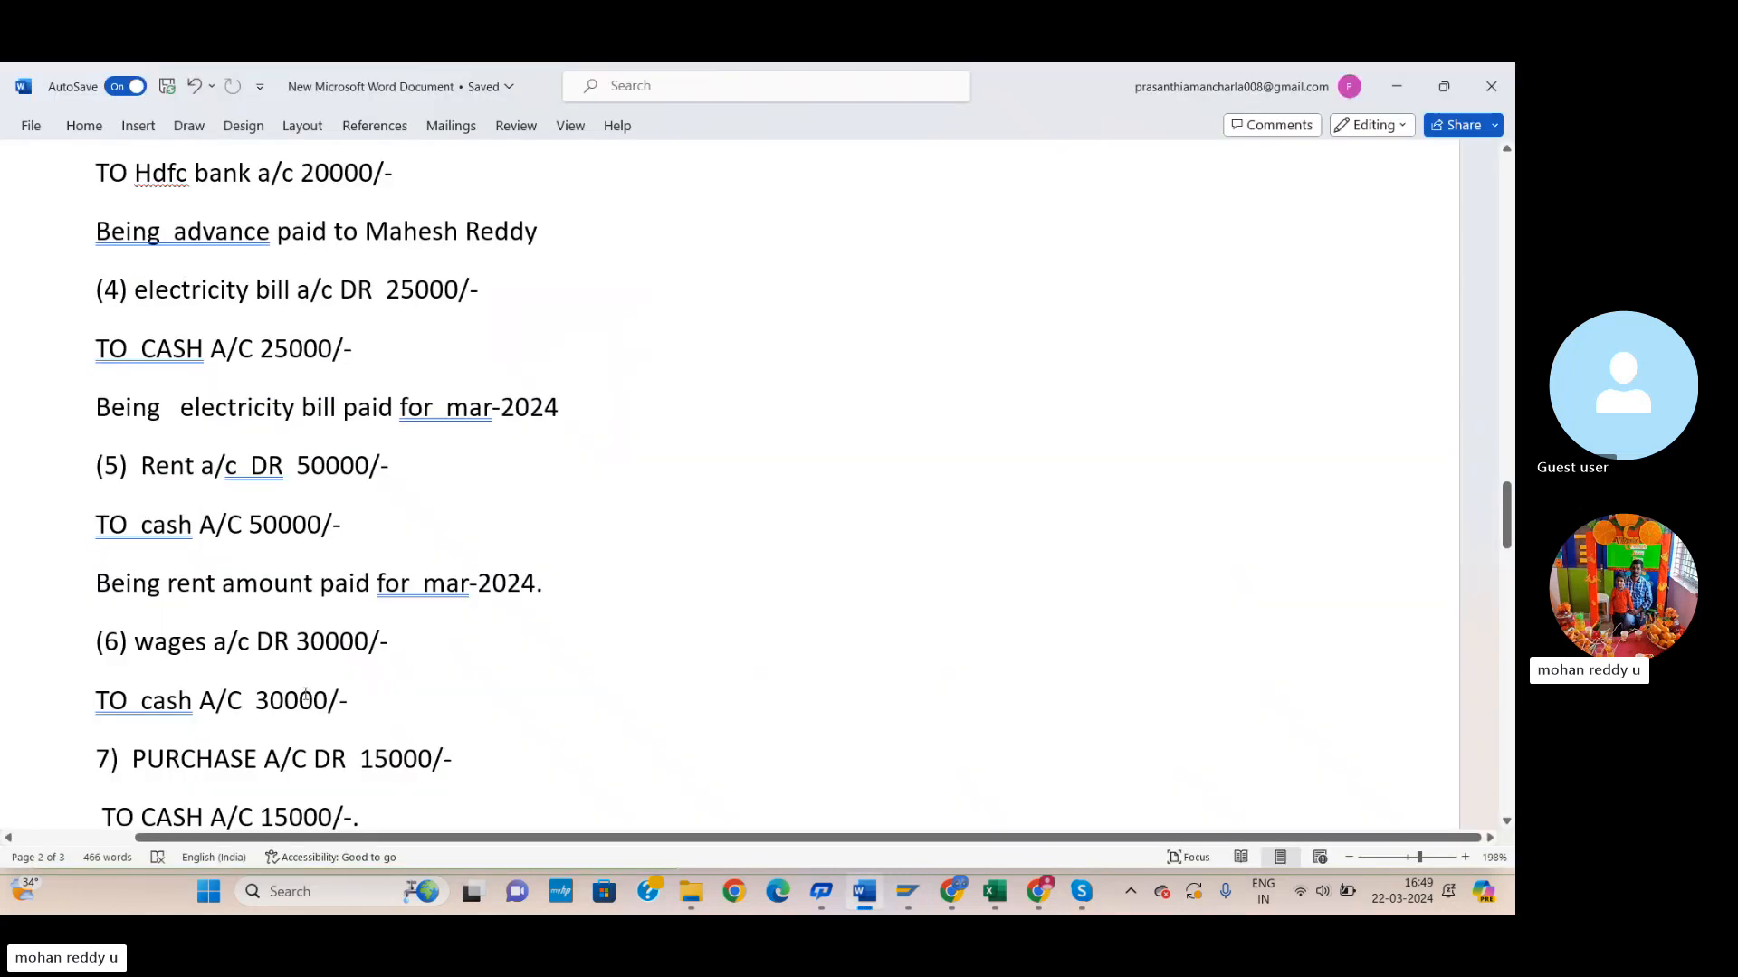
{"action": "key", "text": "alt+Tab"}
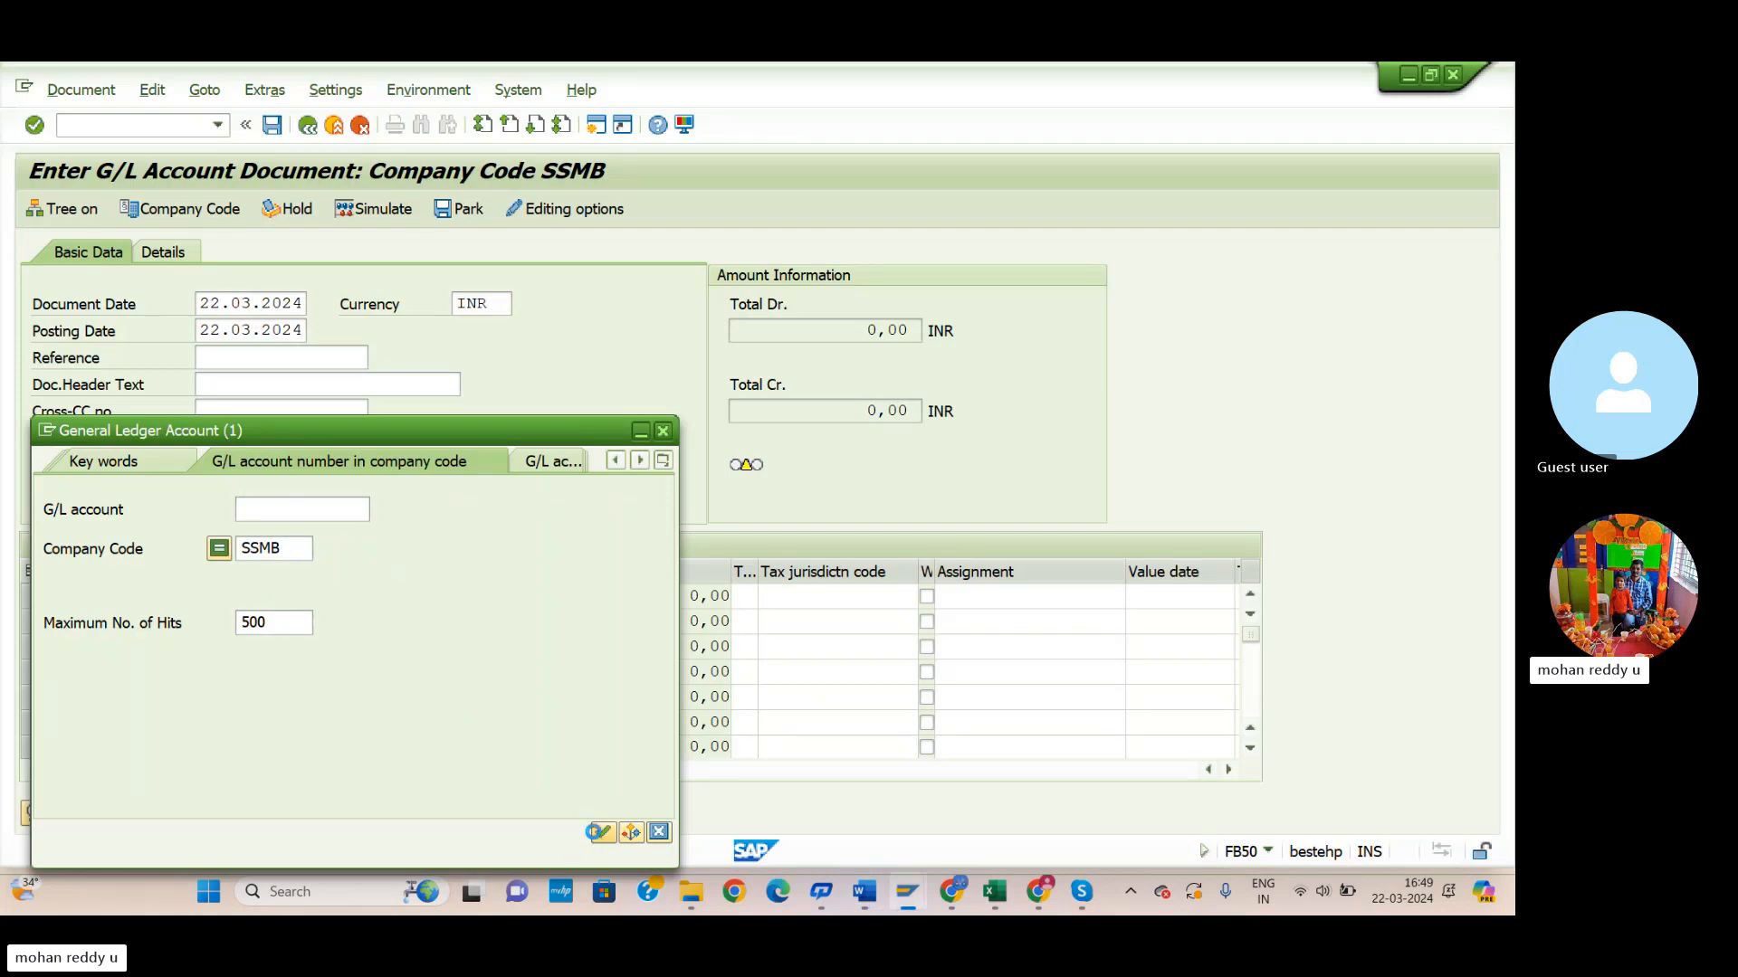
{"action": "left_click", "coordinate": [602, 832]}
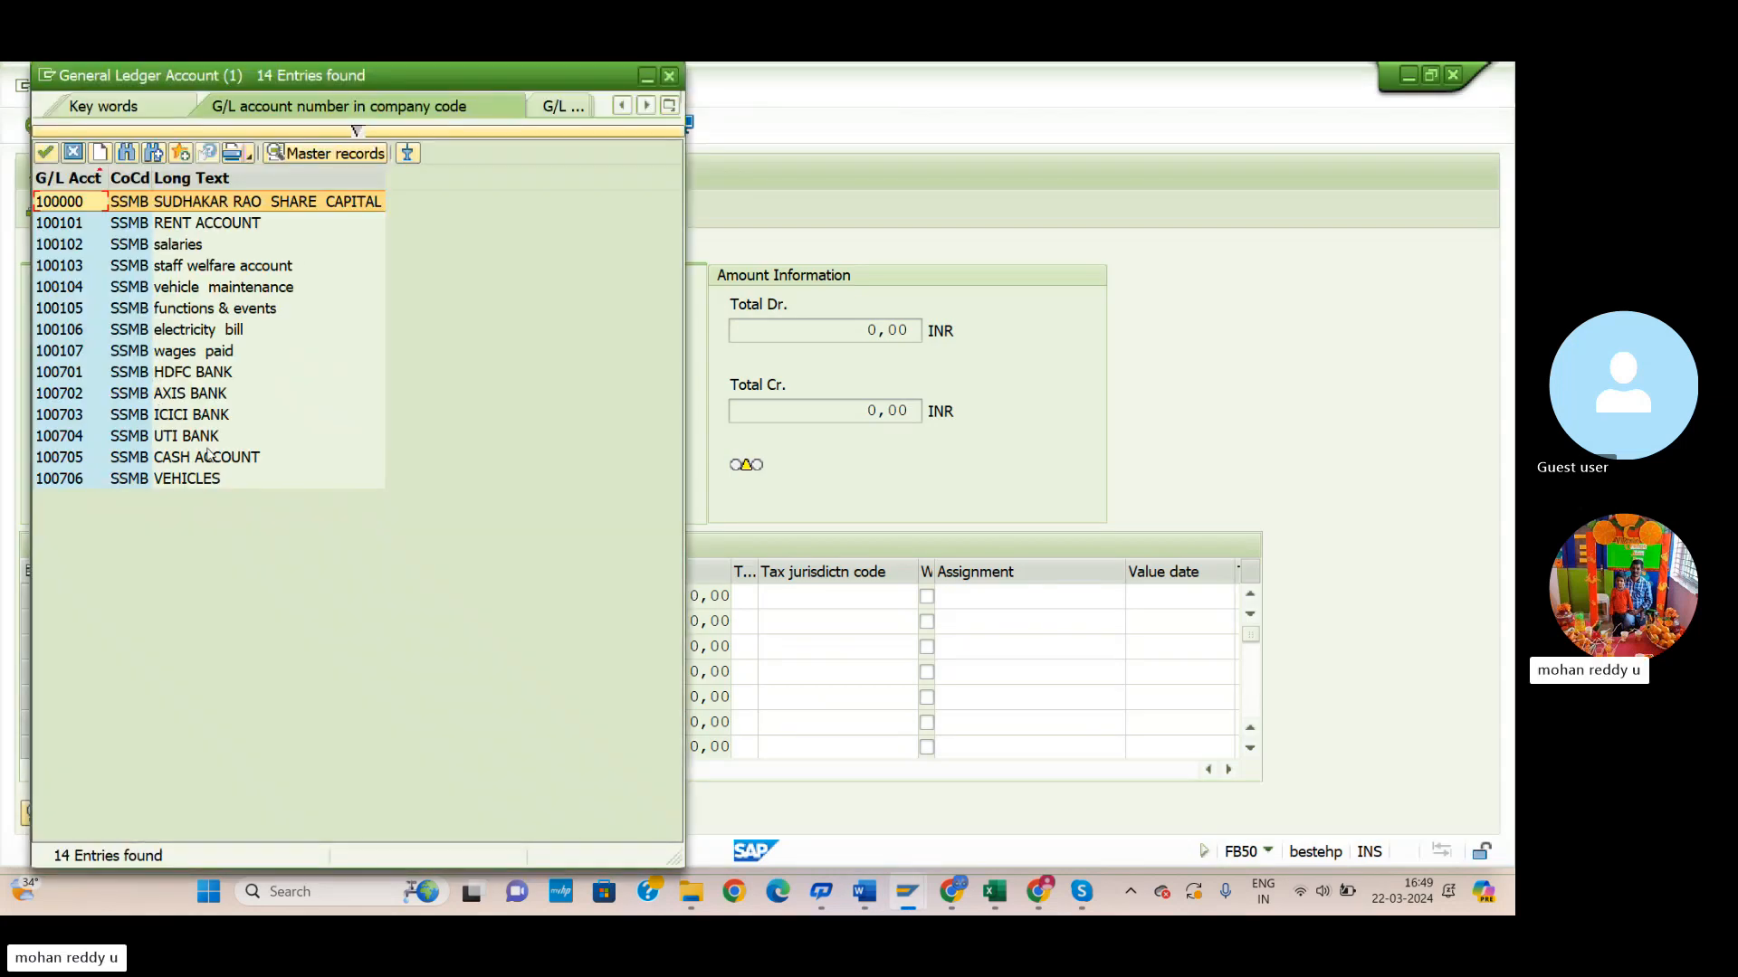
{"action": "left_click", "coordinate": [164, 457]}
{"action": "left_click", "coordinate": [47, 152]}
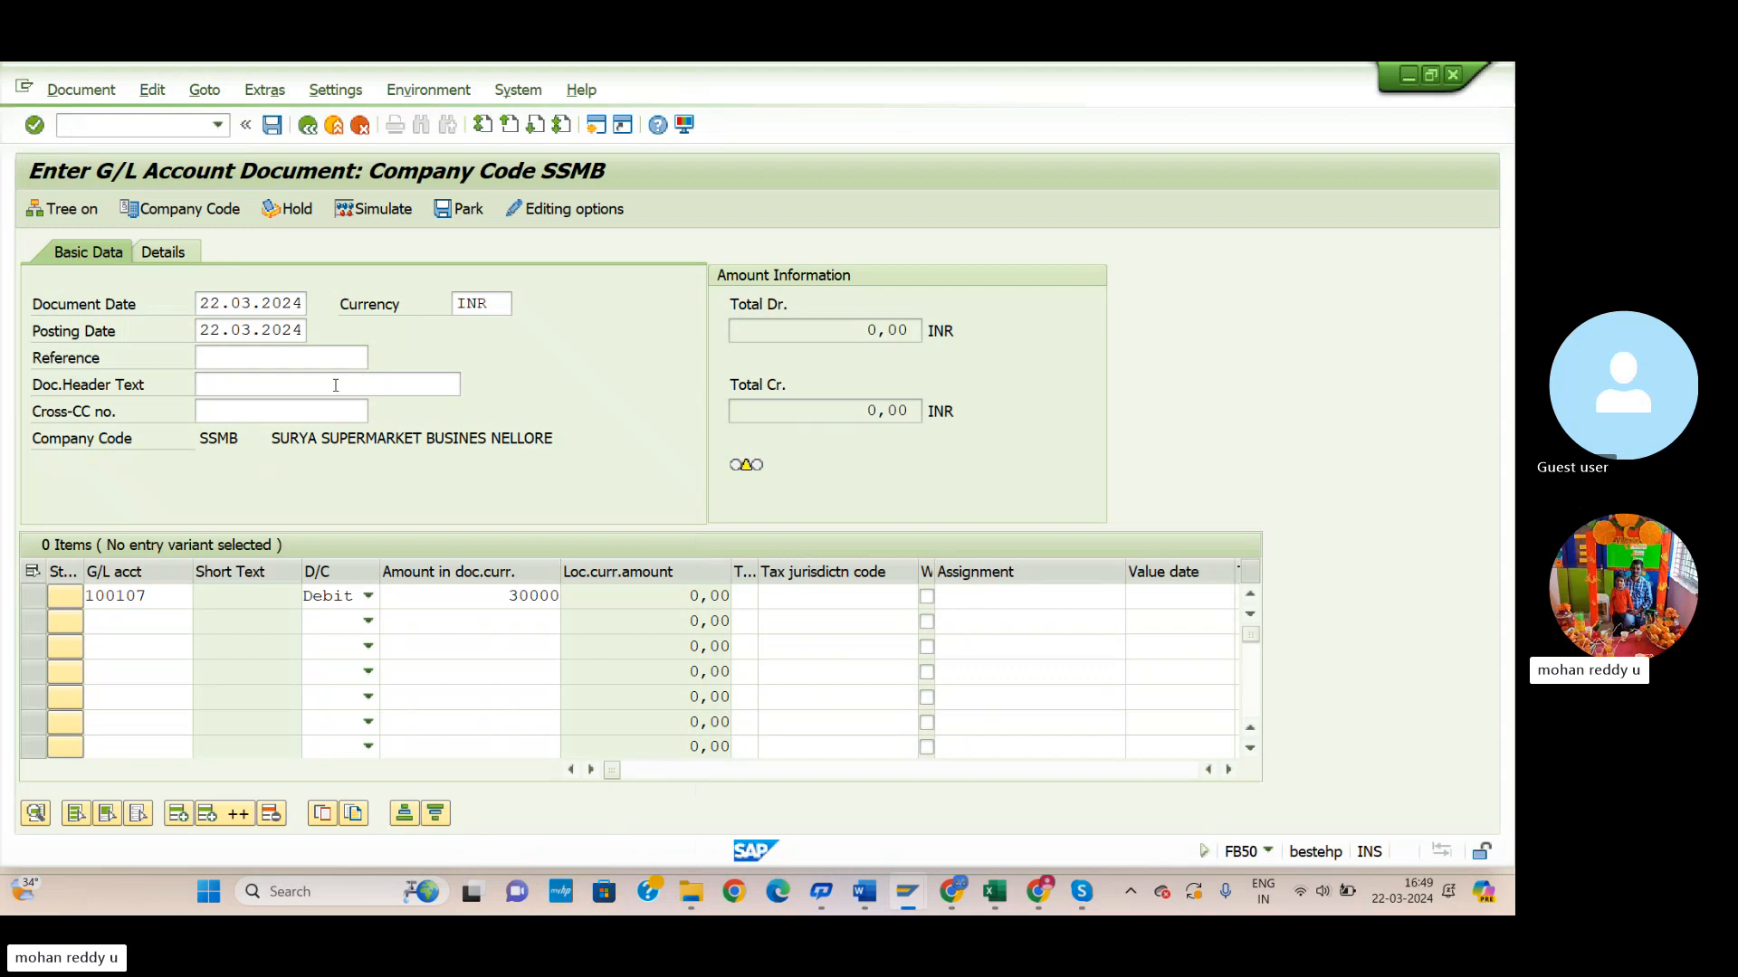
Mark the cash line as Credit with an amount of 30000 and validate the line items.
{"action": "left_click", "coordinate": [367, 621]}
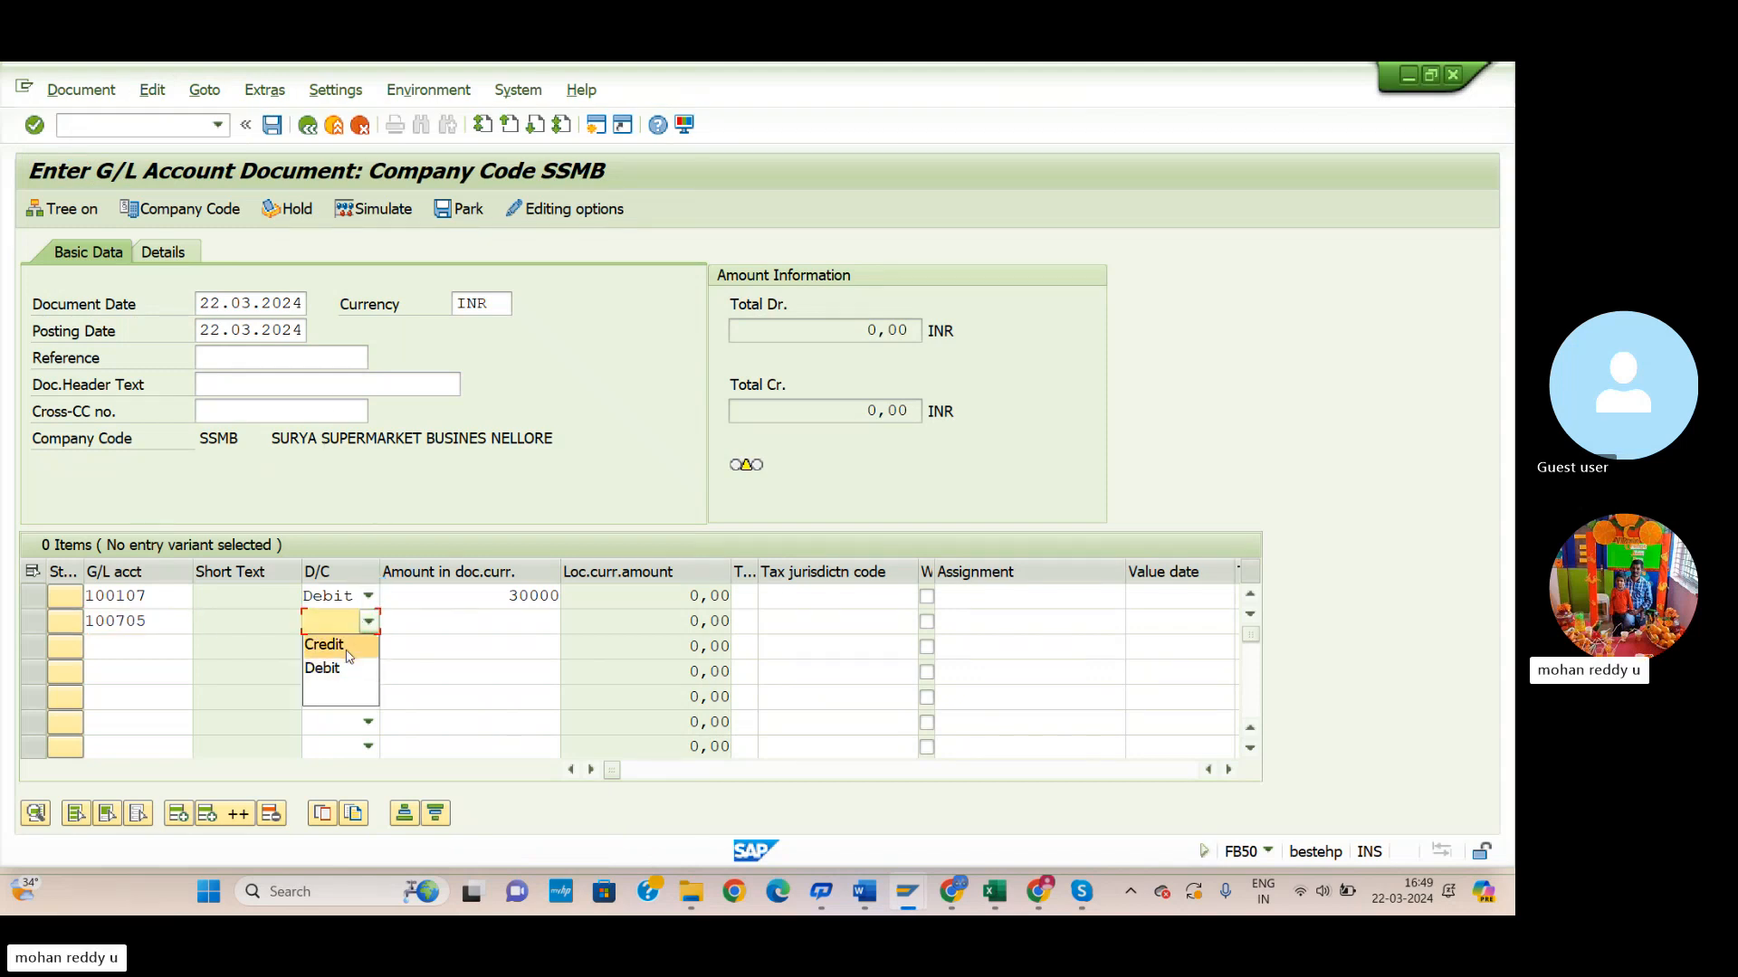
{"action": "left_click", "coordinate": [324, 645]}
{"action": "left_click", "coordinate": [534, 622]}
{"action": "type", "text": "30.0"}
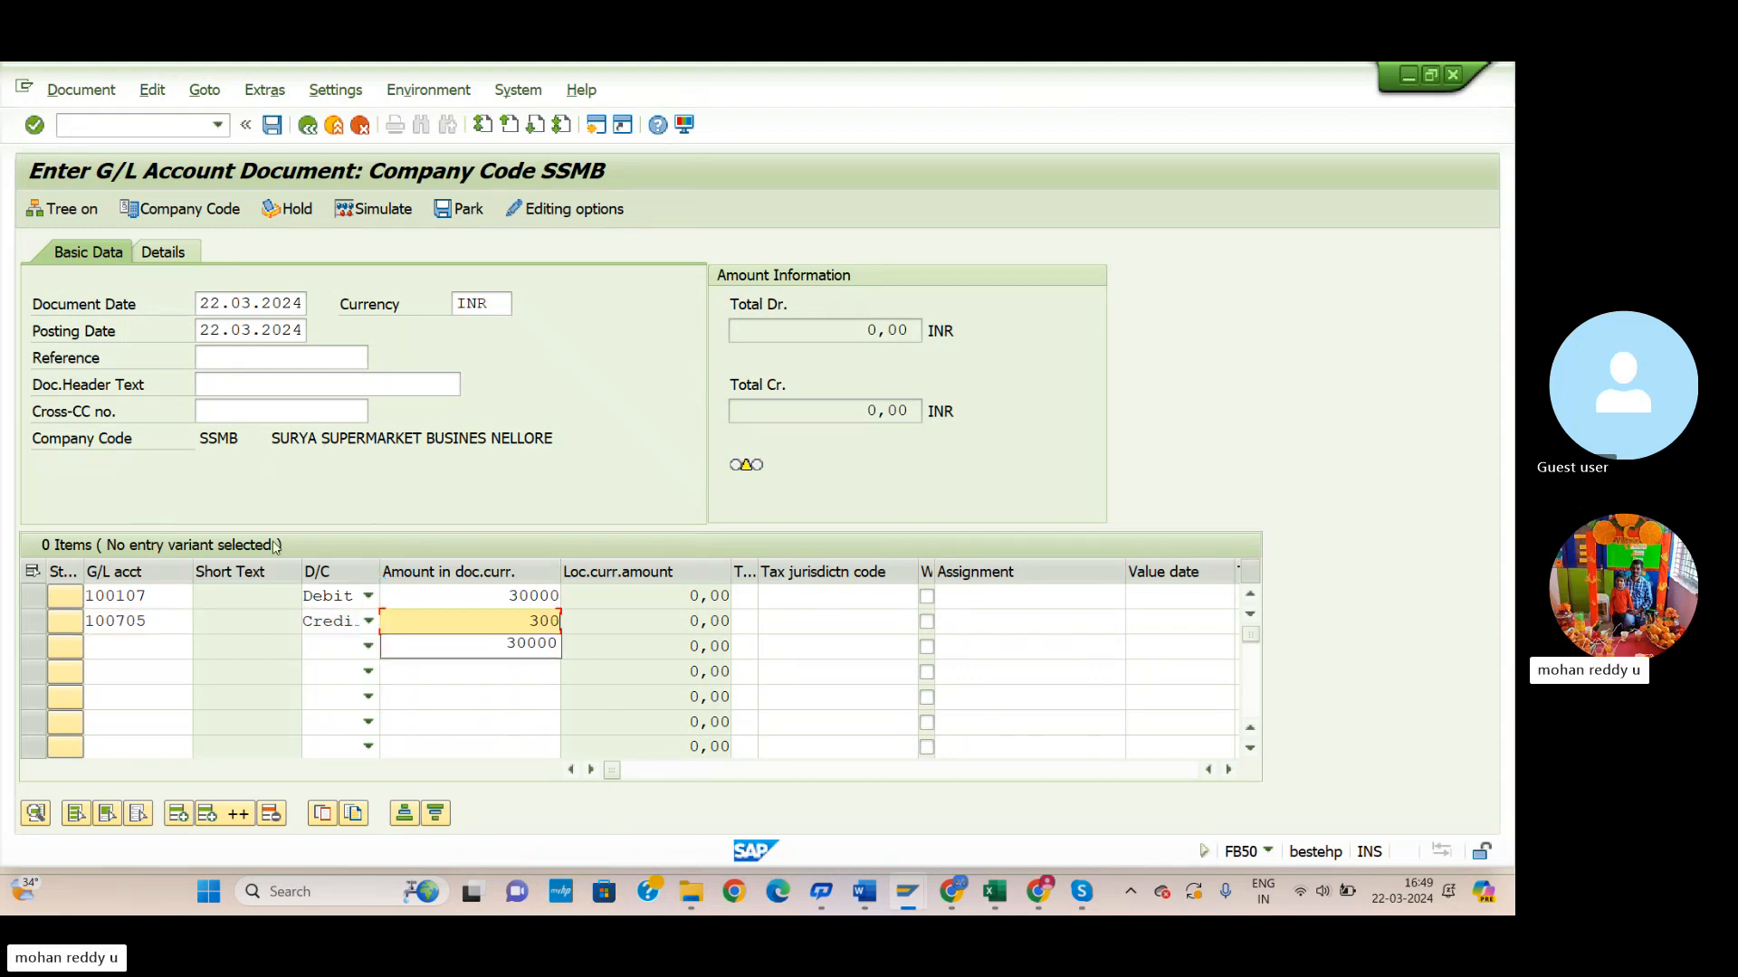
{"action": "type", "text": "00"}
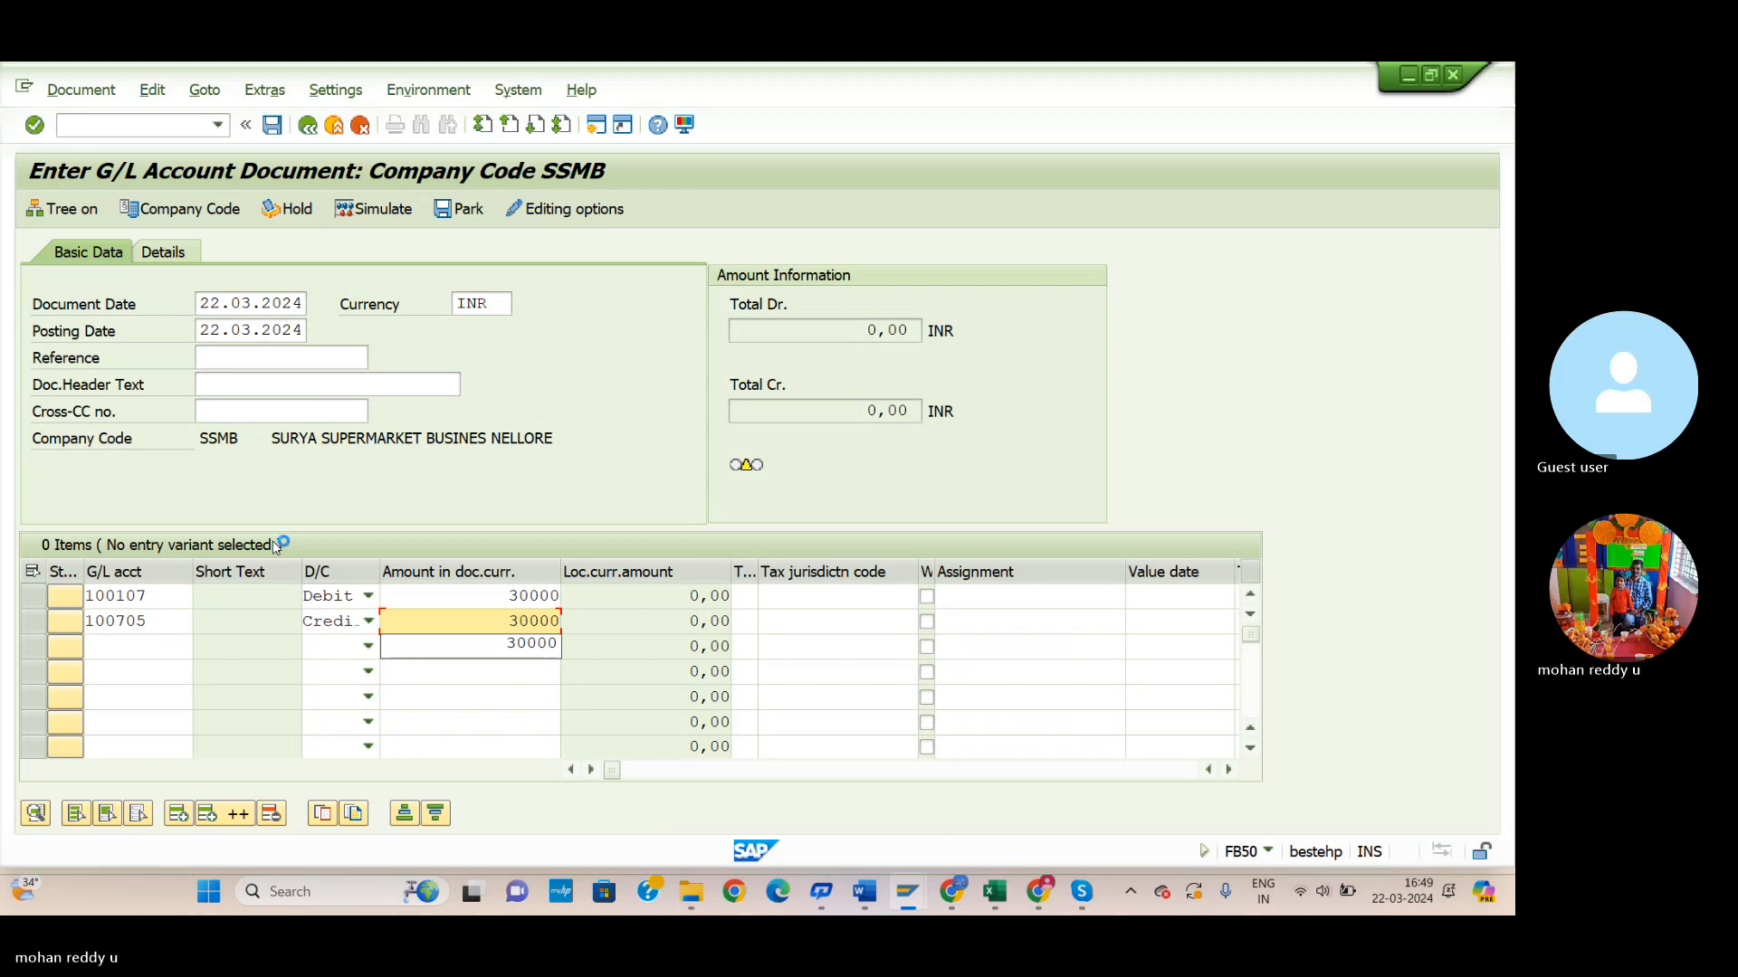
{"action": "key", "text": "Return"}
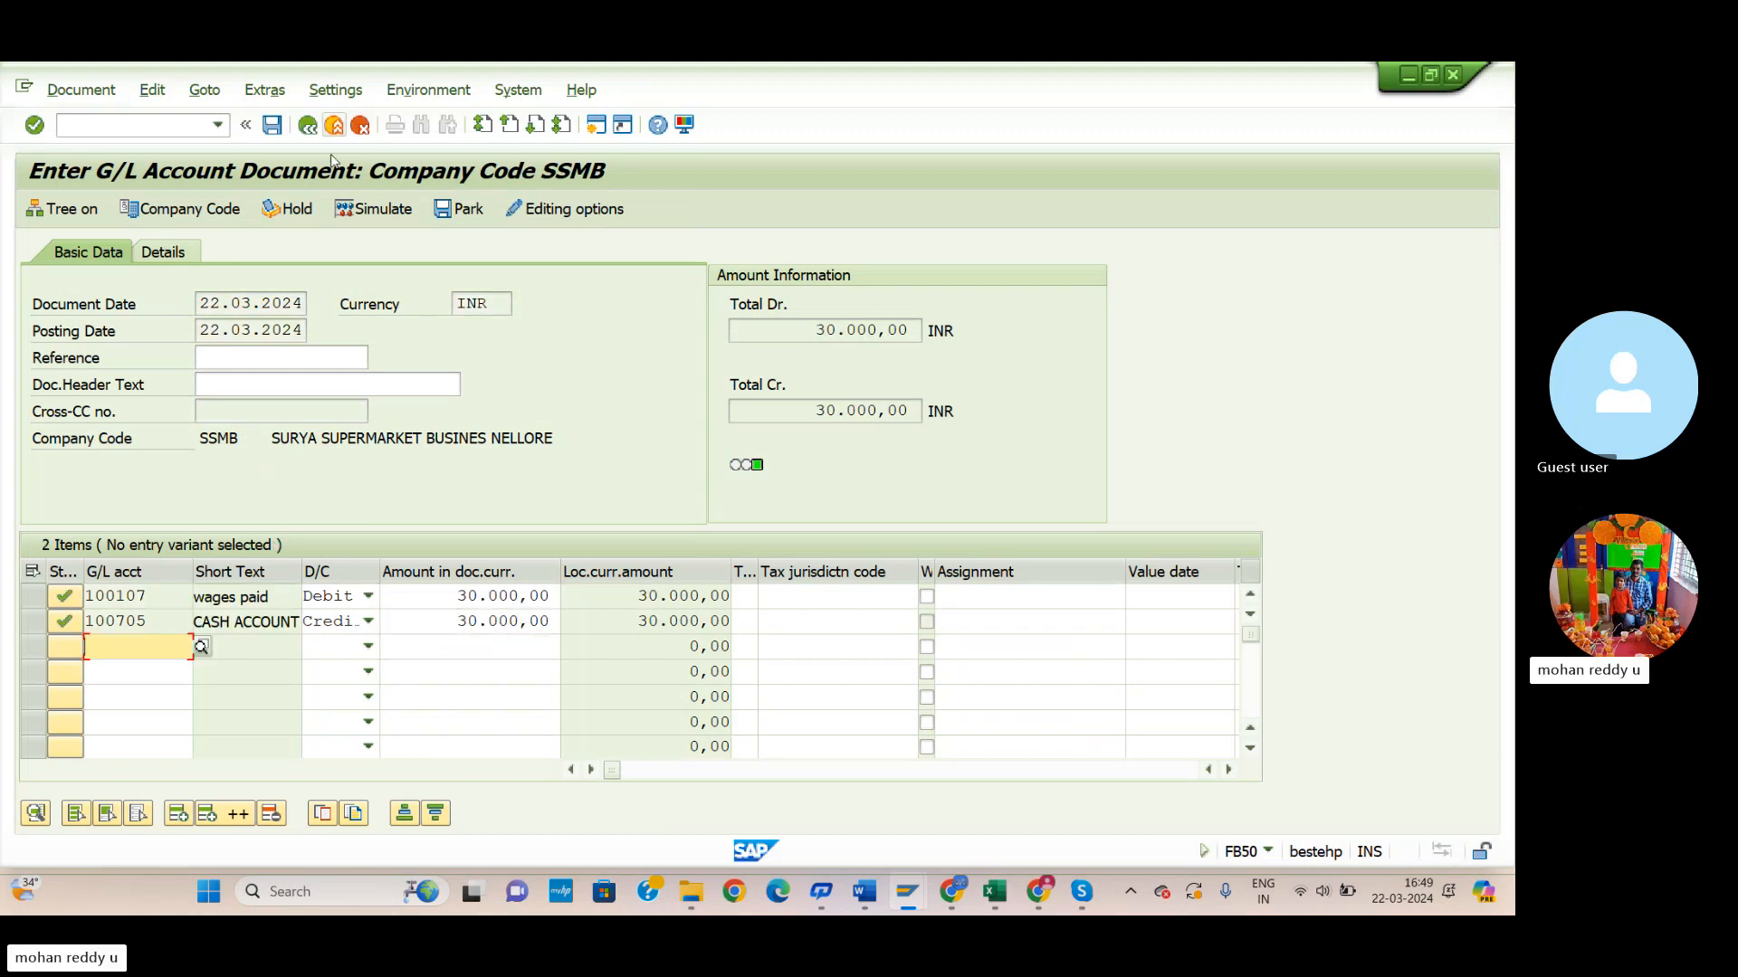
Simulate the wages document and post it.
{"action": "left_click", "coordinate": [375, 209]}
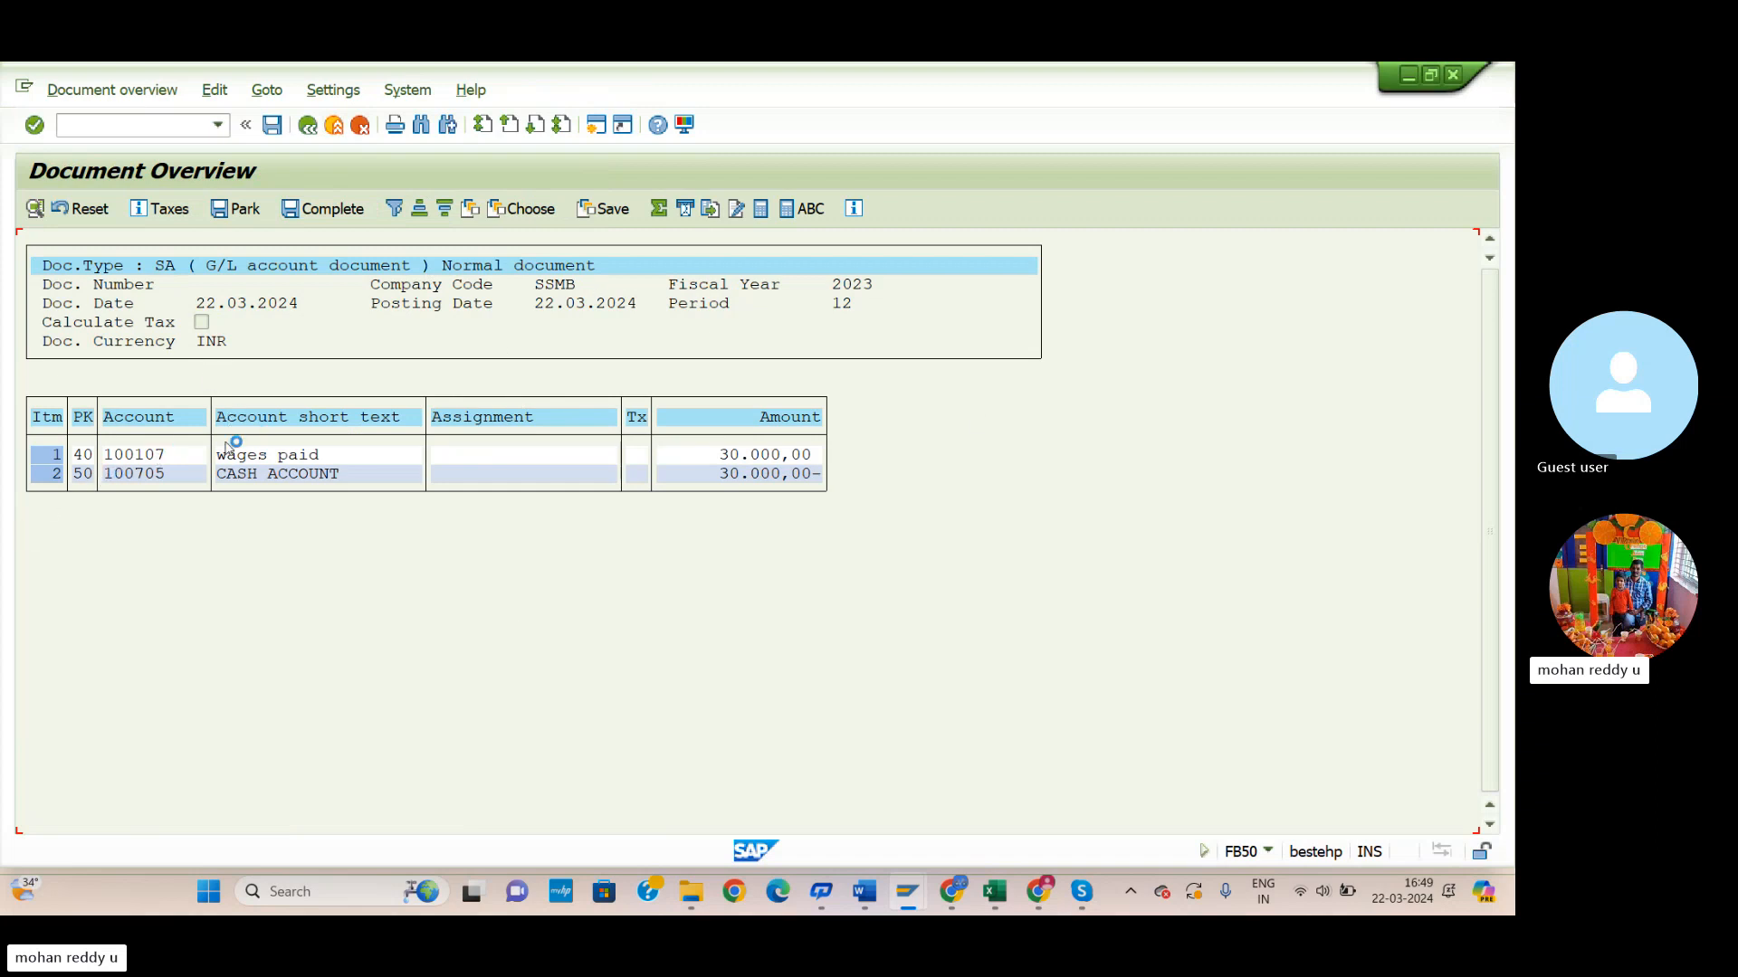
{"action": "left_click", "coordinate": [271, 126]}
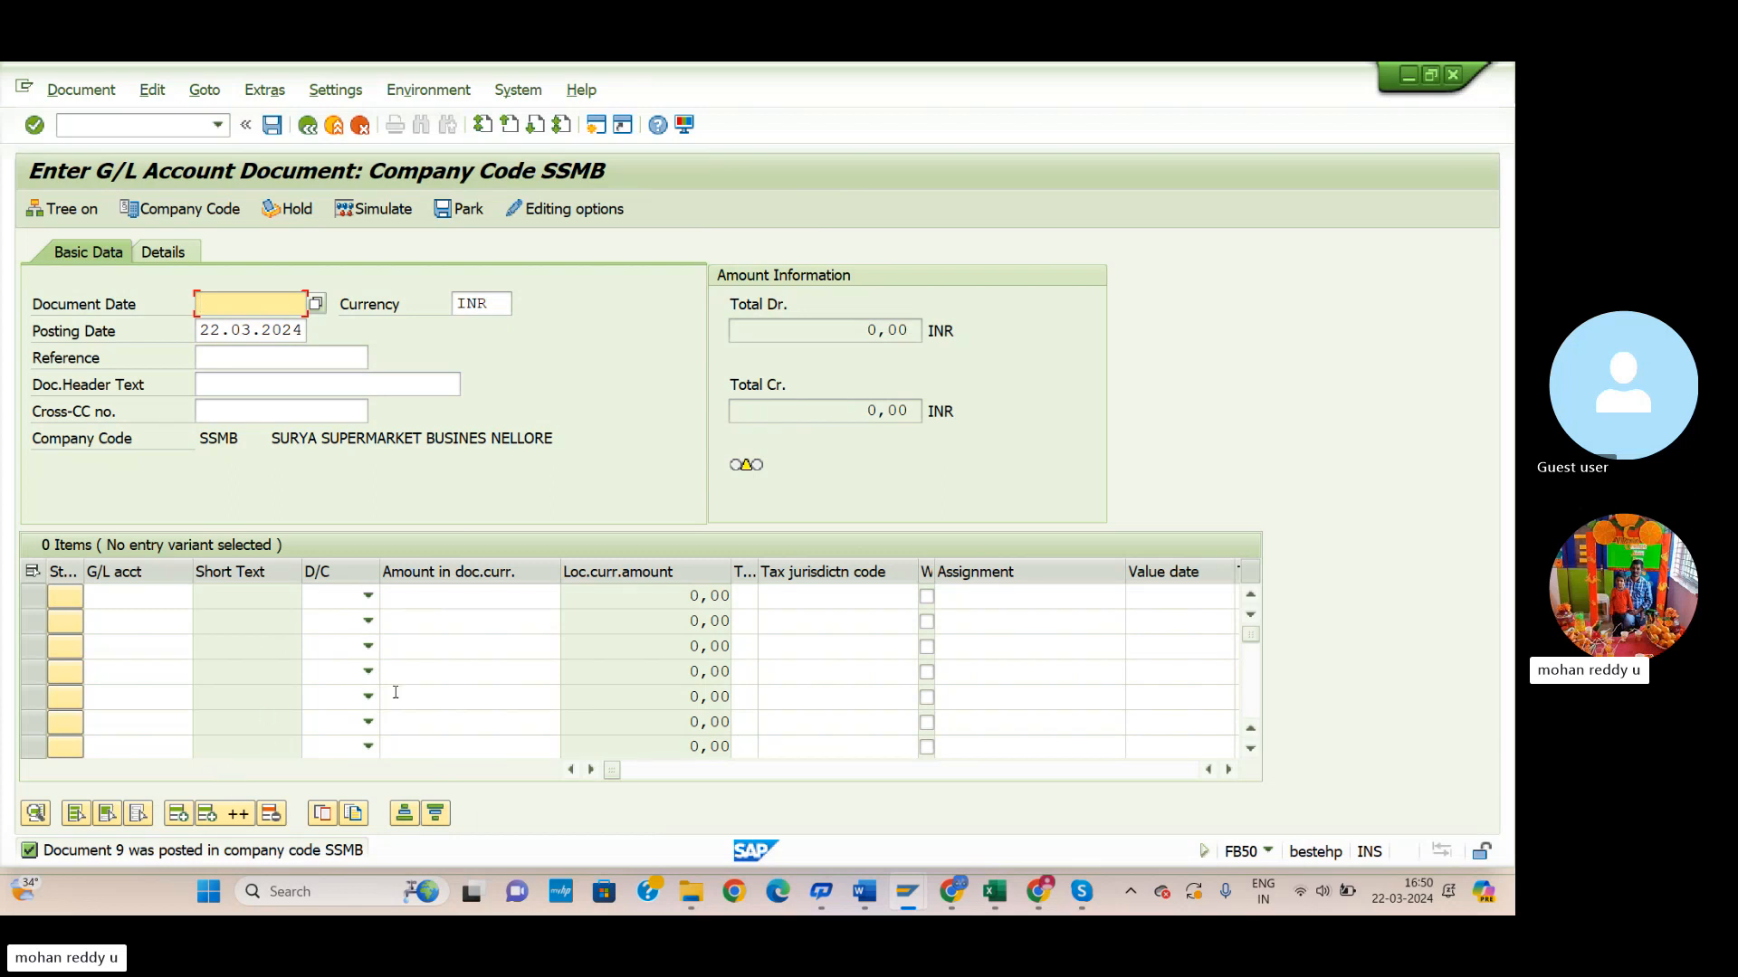
{"action": "key", "text": "Return"}
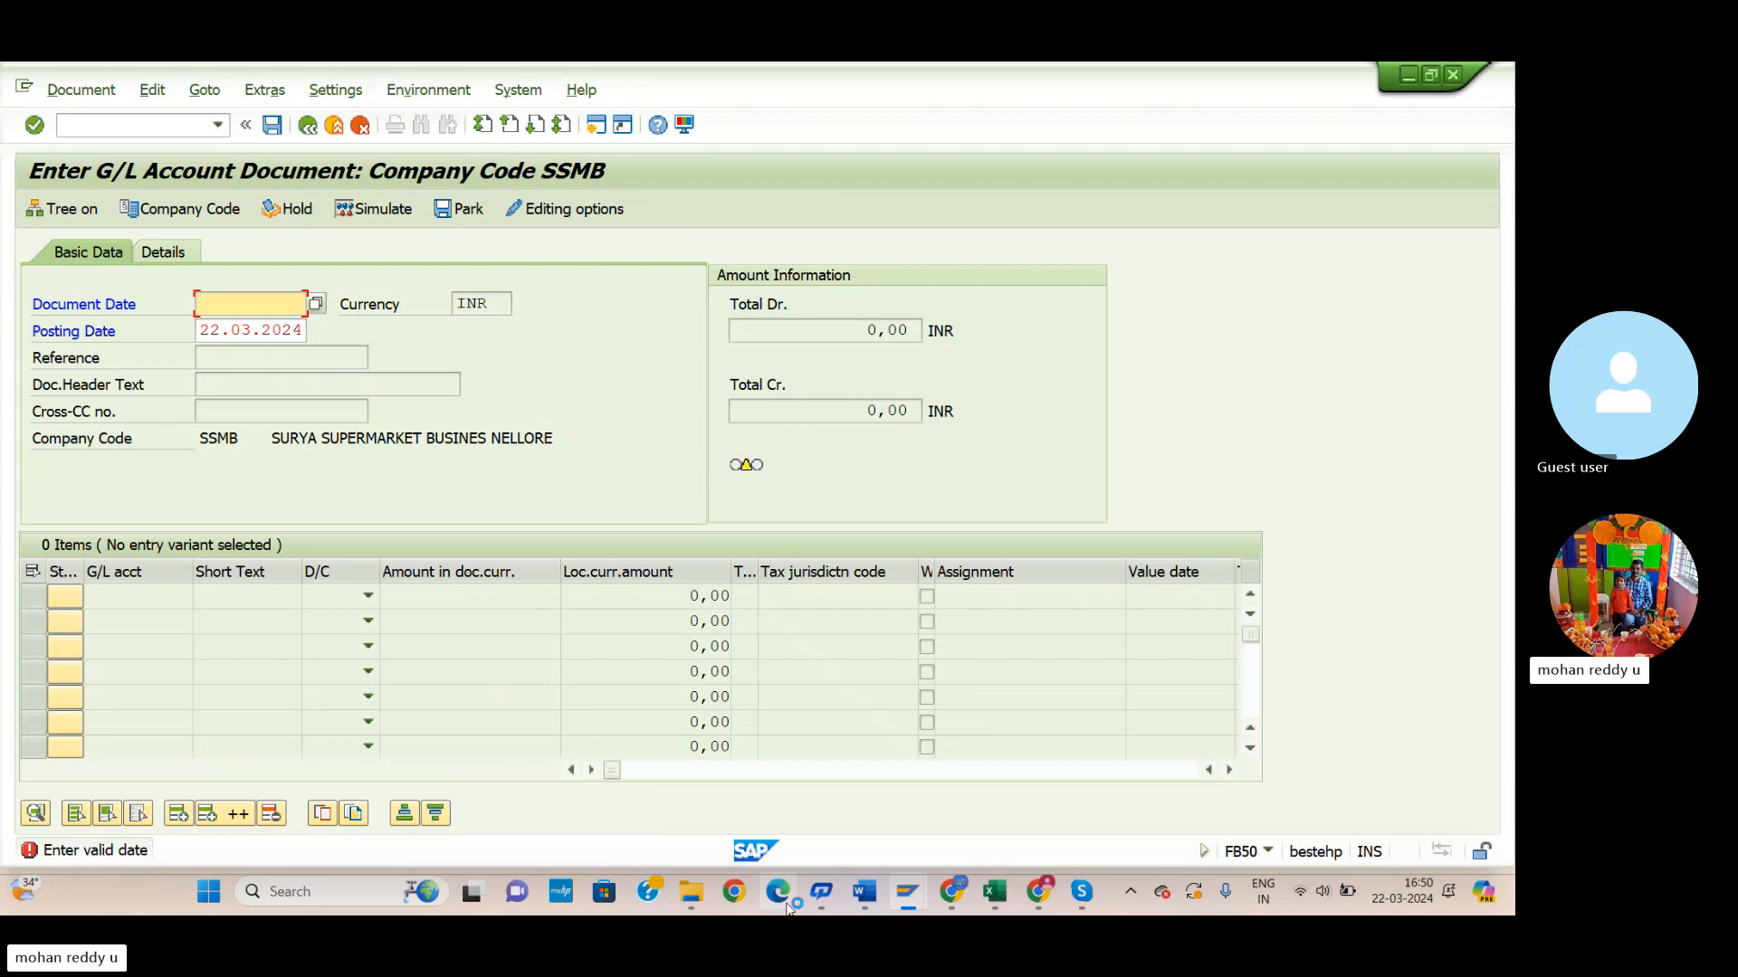
Switch to Word and compare journal entries 7 and 8 with the transaction description above them.
{"action": "mouse_move", "coordinate": [993, 895]}
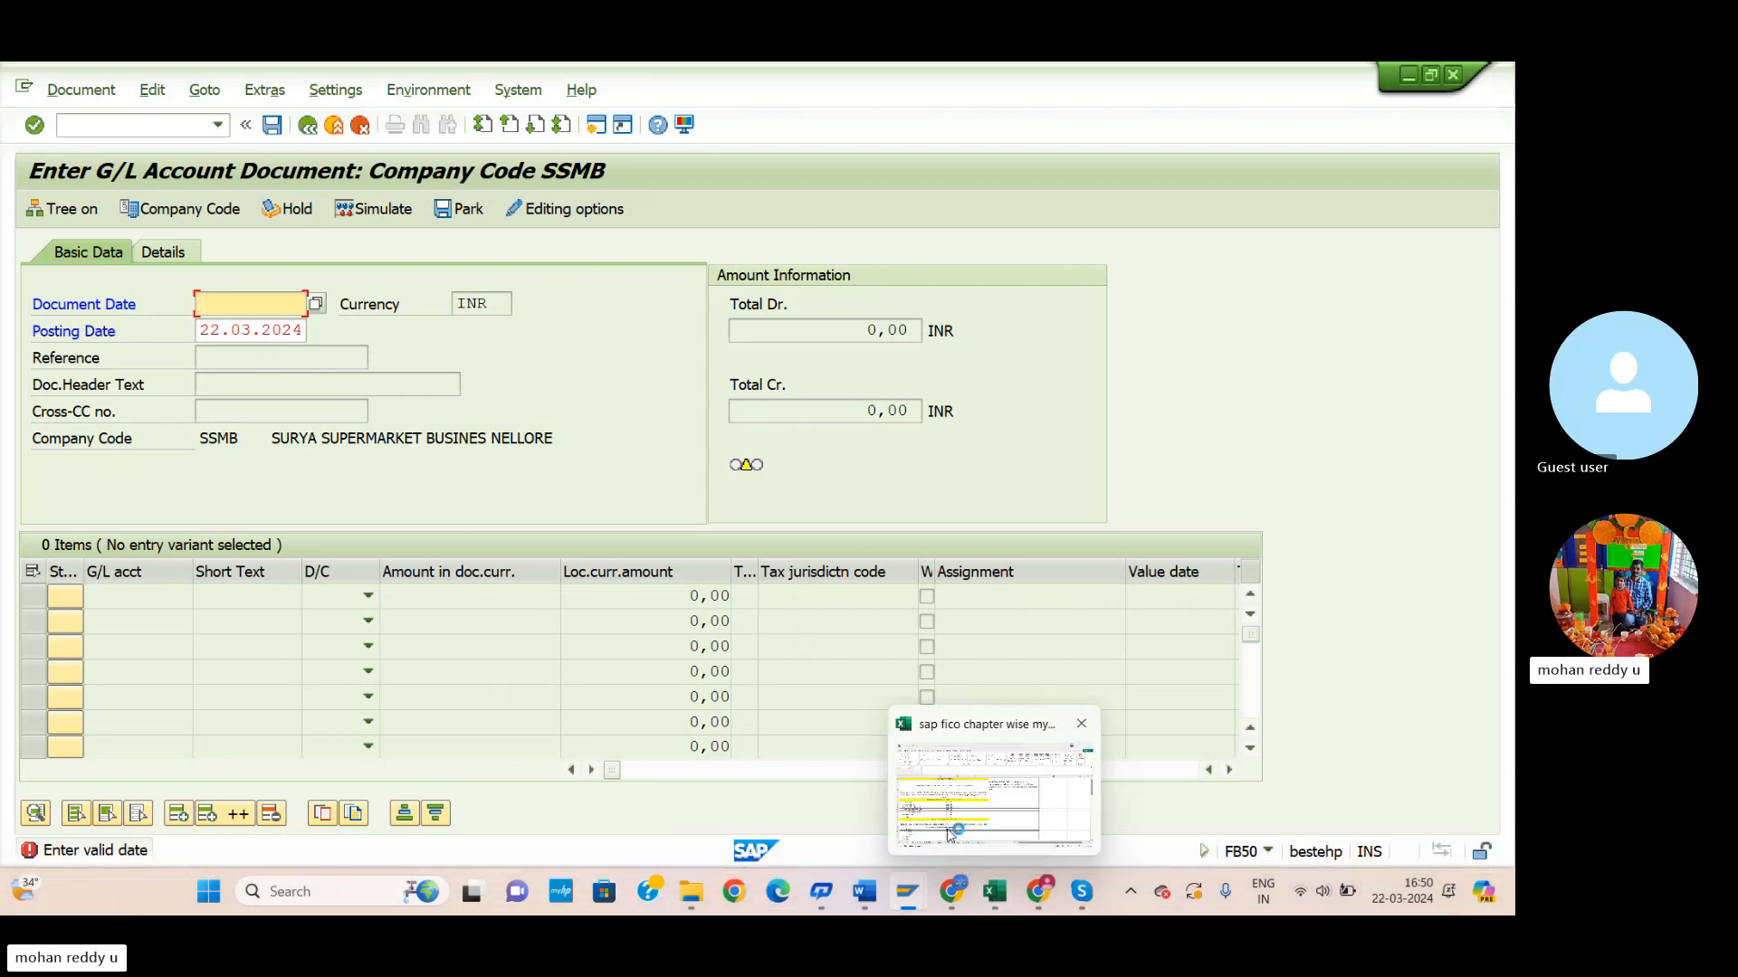
{"action": "left_click", "coordinate": [864, 896]}
{"action": "scroll", "coordinate": [416, 670], "scroll_direction": "down", "scroll_amount": 3}
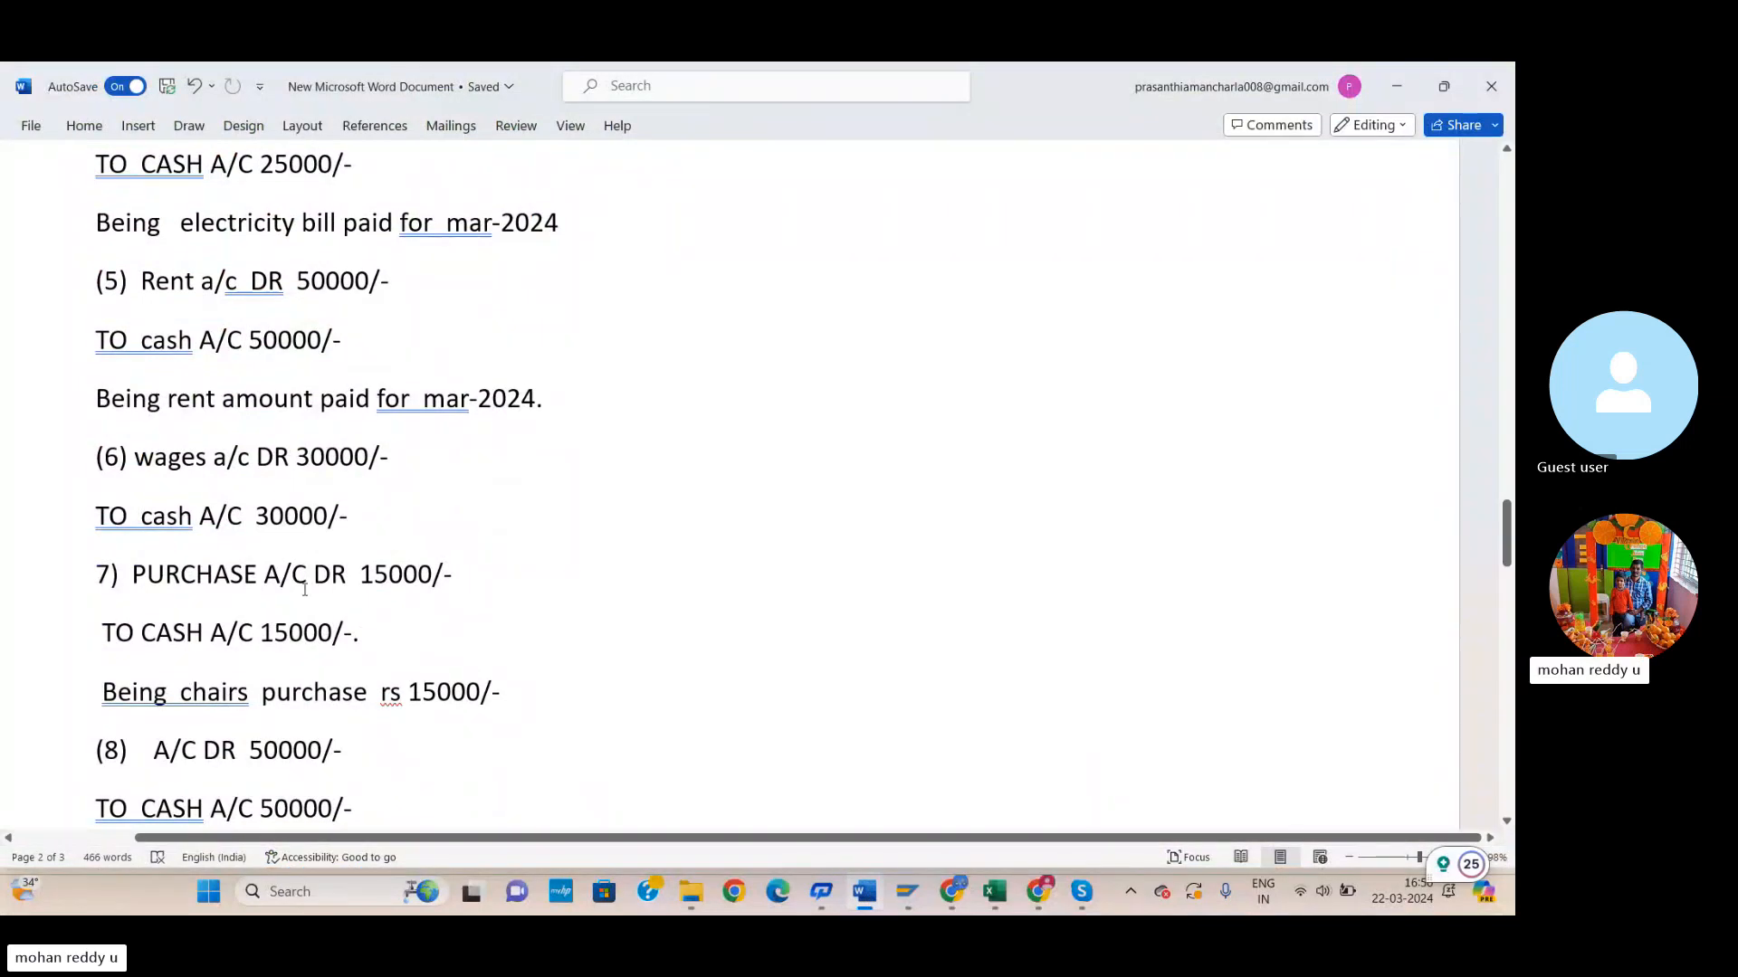
{"action": "scroll", "coordinate": [529, 631], "scroll_direction": "up", "scroll_amount": 8}
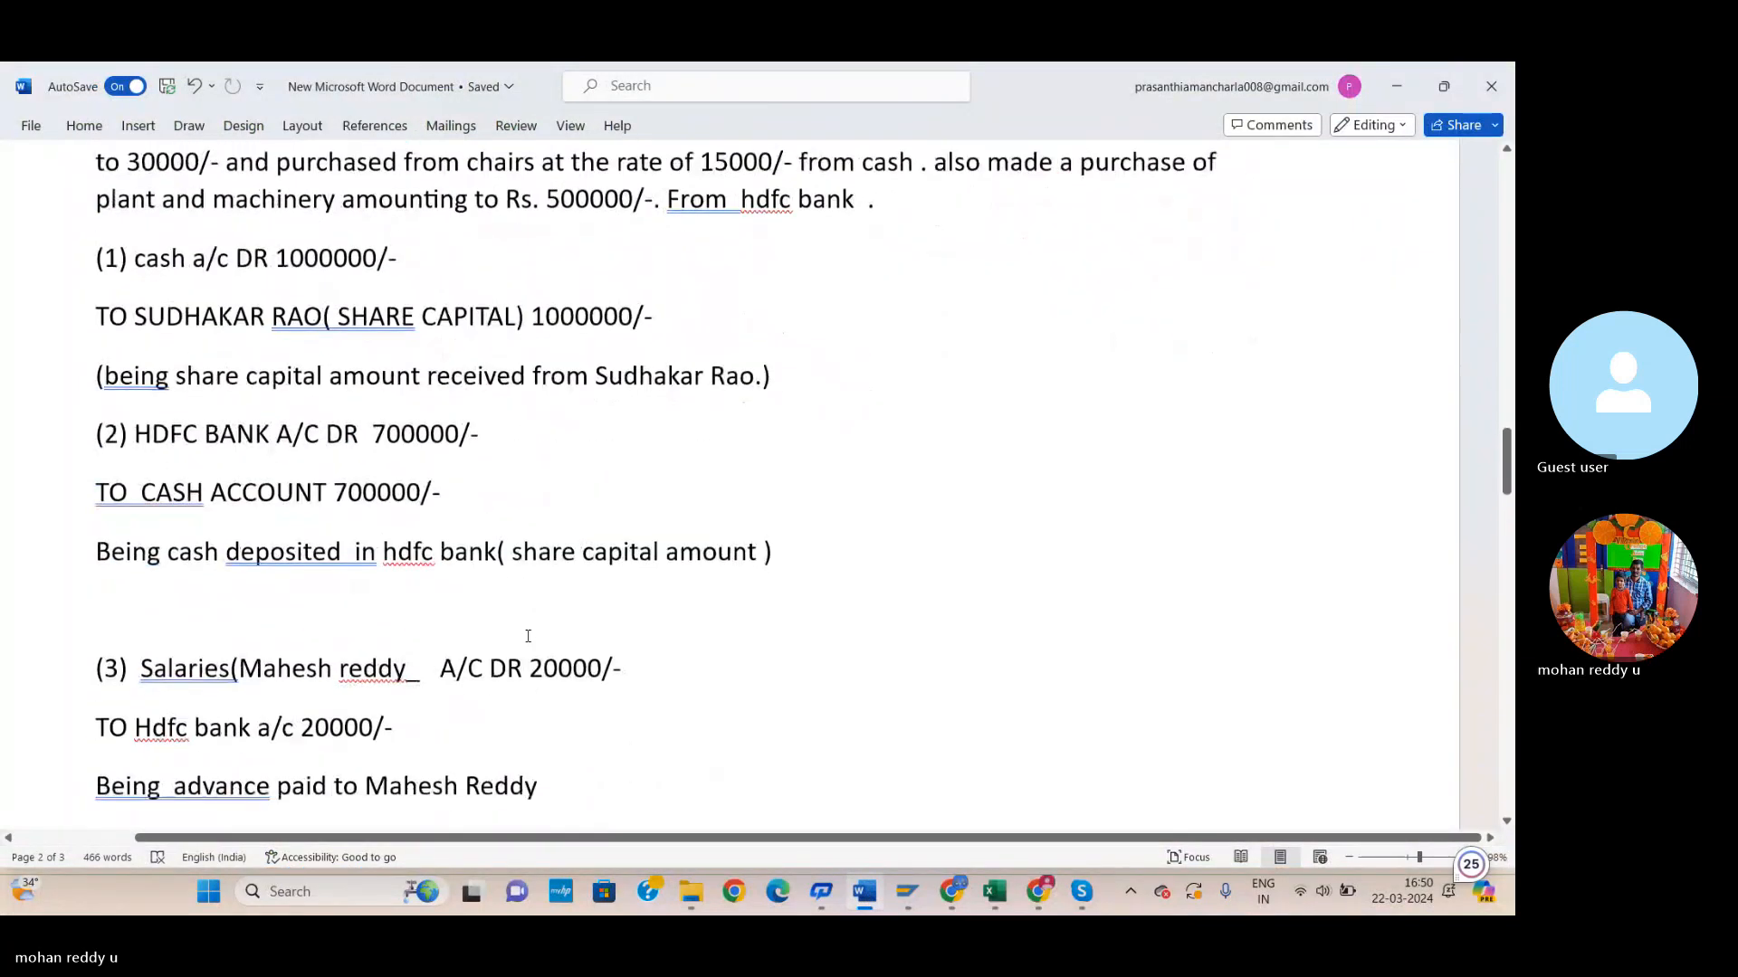
{"action": "scroll", "coordinate": [454, 664], "scroll_direction": "down", "scroll_amount": 3}
{"action": "scroll", "coordinate": [453, 665], "scroll_direction": "down", "scroll_amount": 6}
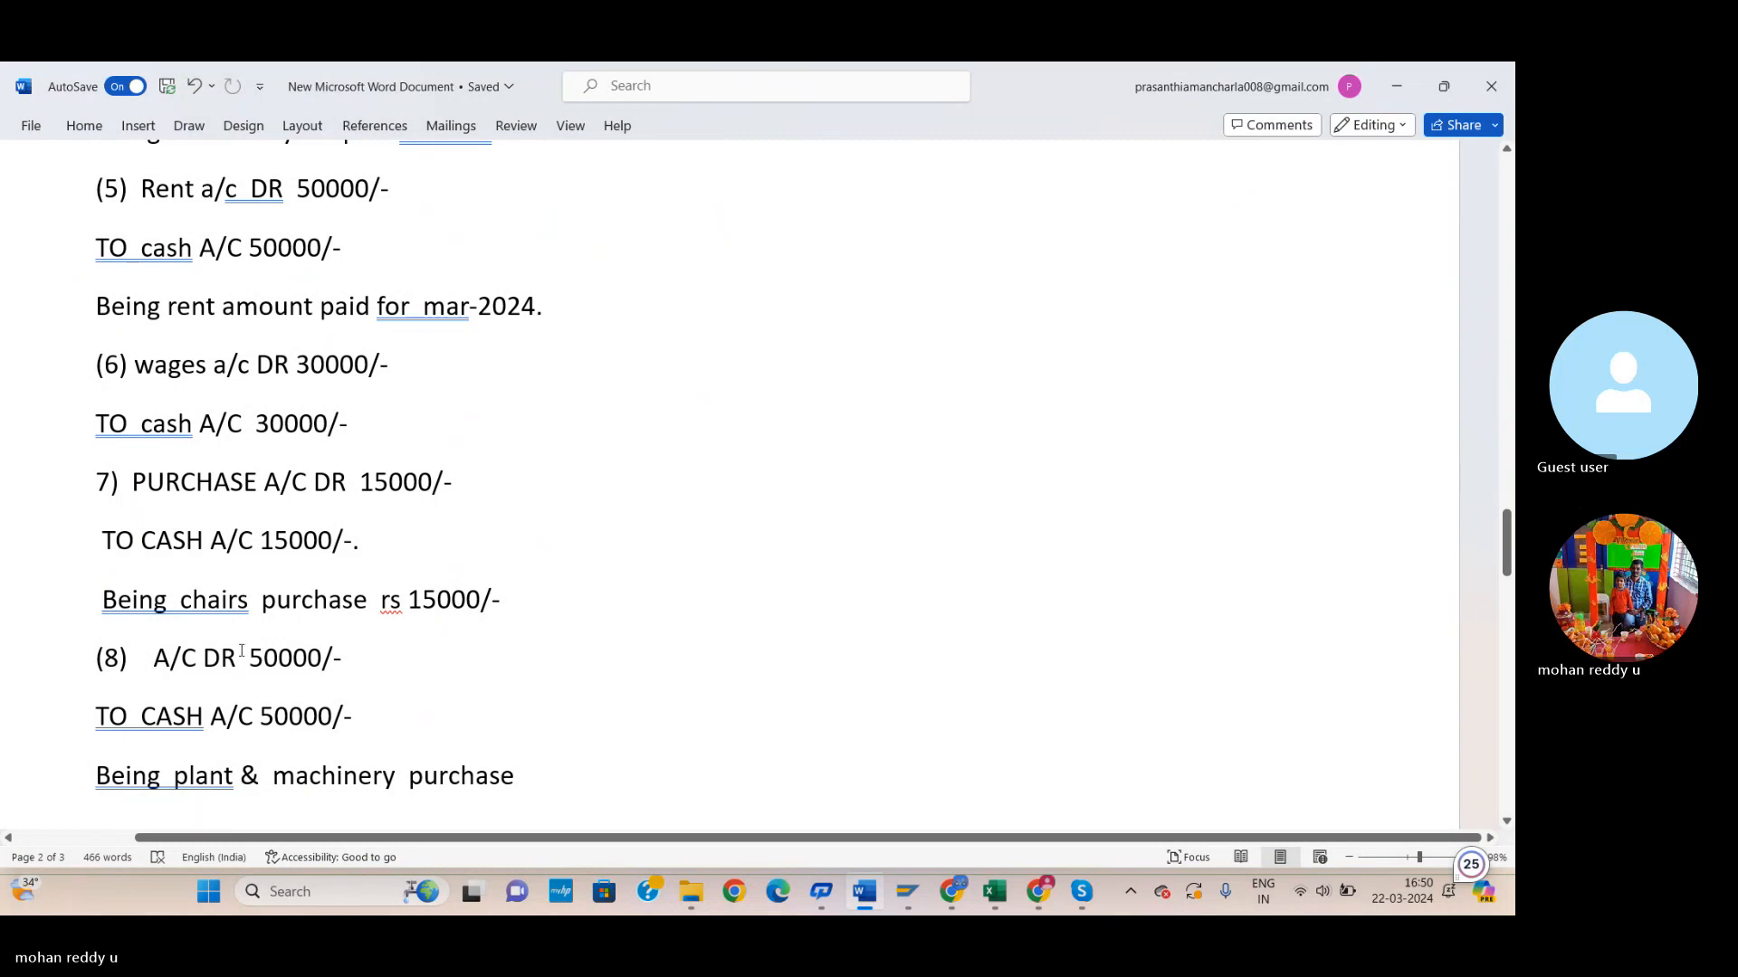
{"action": "scroll", "coordinate": [241, 651], "scroll_direction": "down", "scroll_amount": 2}
{"action": "scroll", "coordinate": [241, 649], "scroll_direction": "up", "scroll_amount": 12}
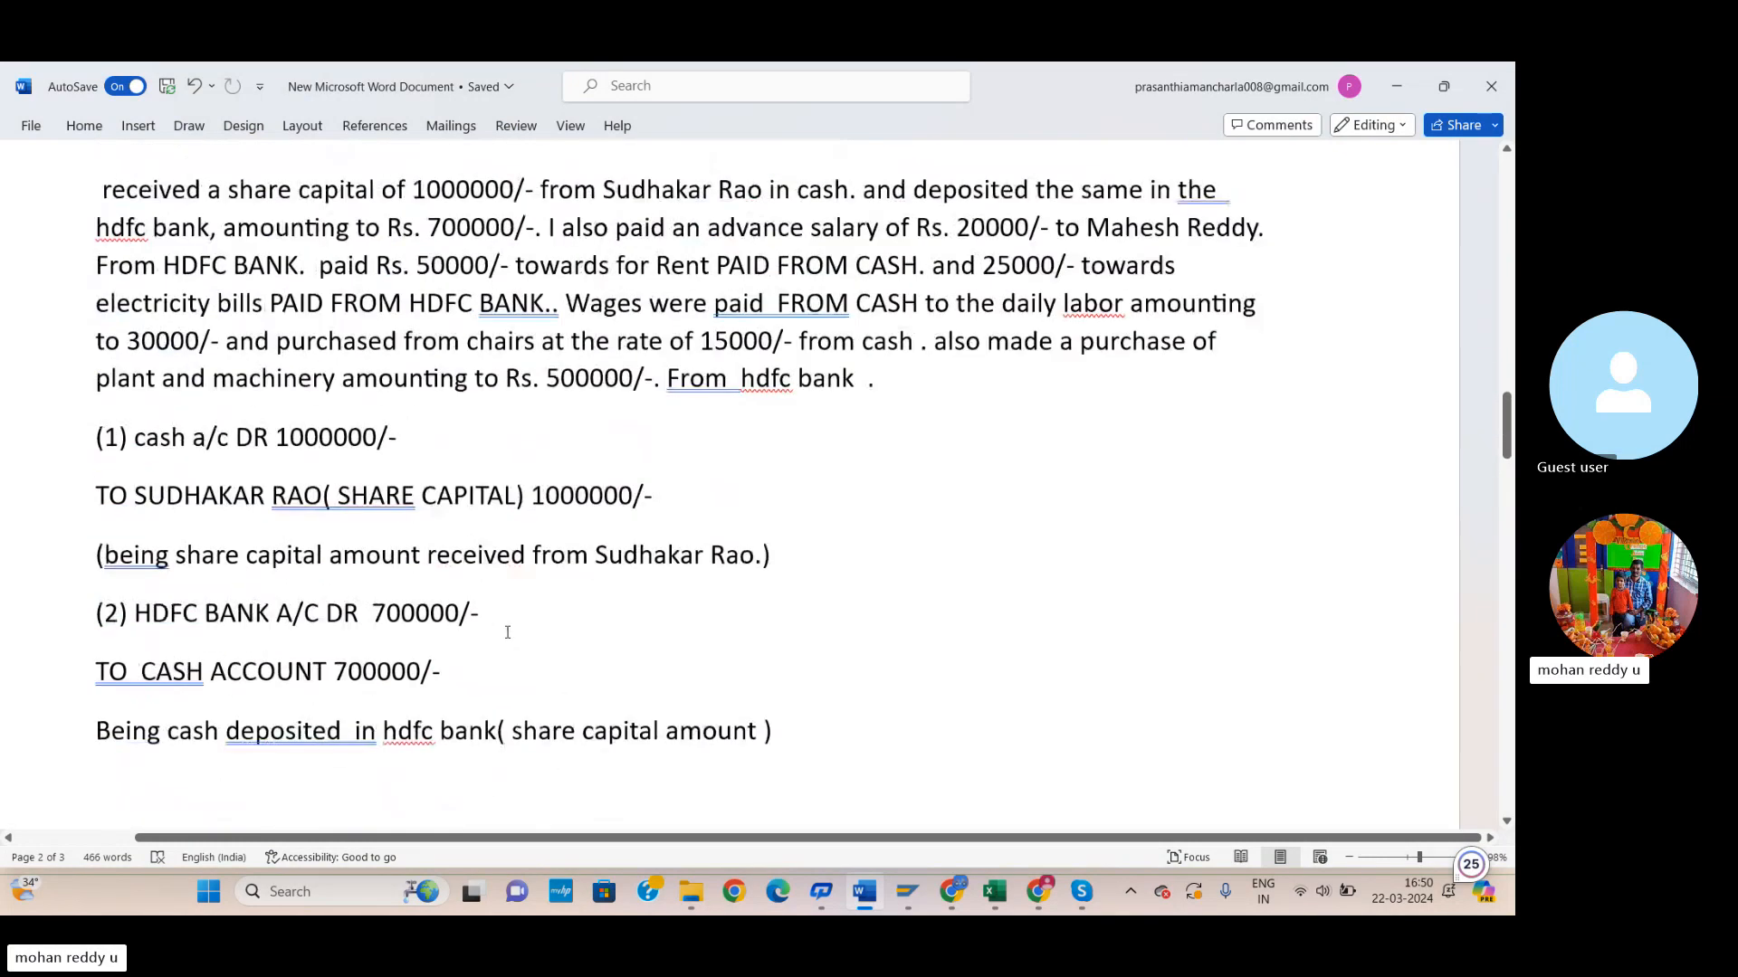
{"action": "scroll", "coordinate": [507, 633], "scroll_direction": "up", "scroll_amount": 3}
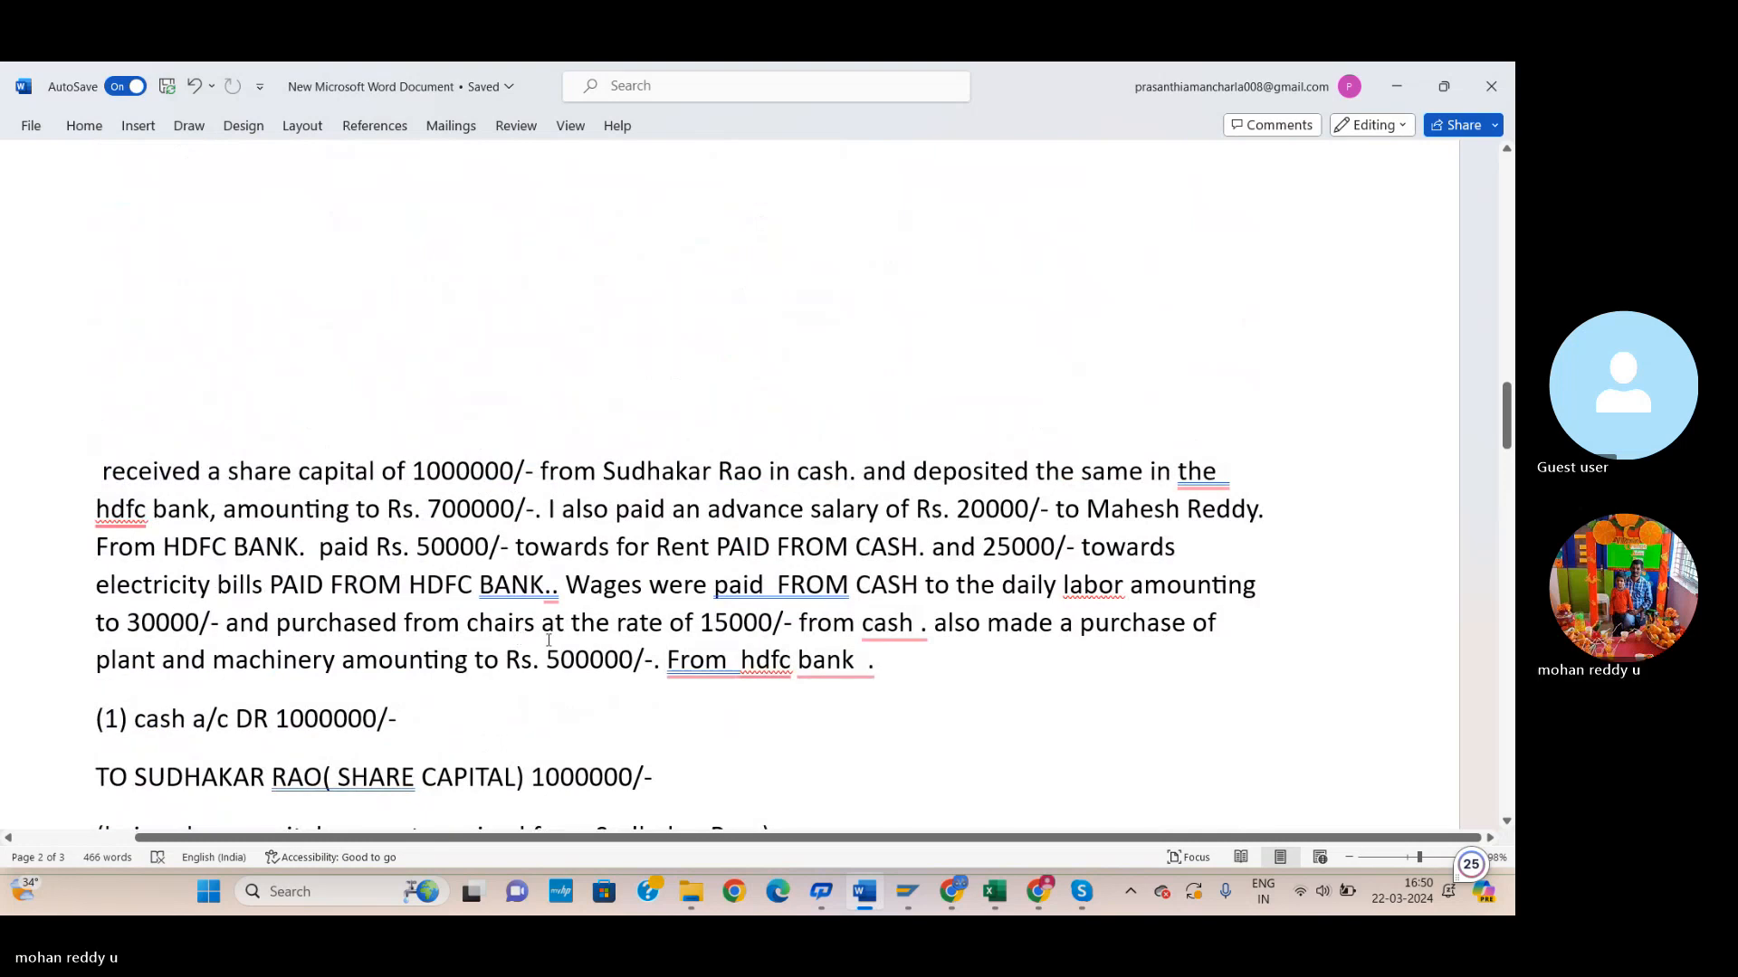
Insert the word "purchase" before A/C DR in journal entry (8).
{"action": "scroll", "coordinate": [534, 633], "scroll_direction": "down", "scroll_amount": 14}
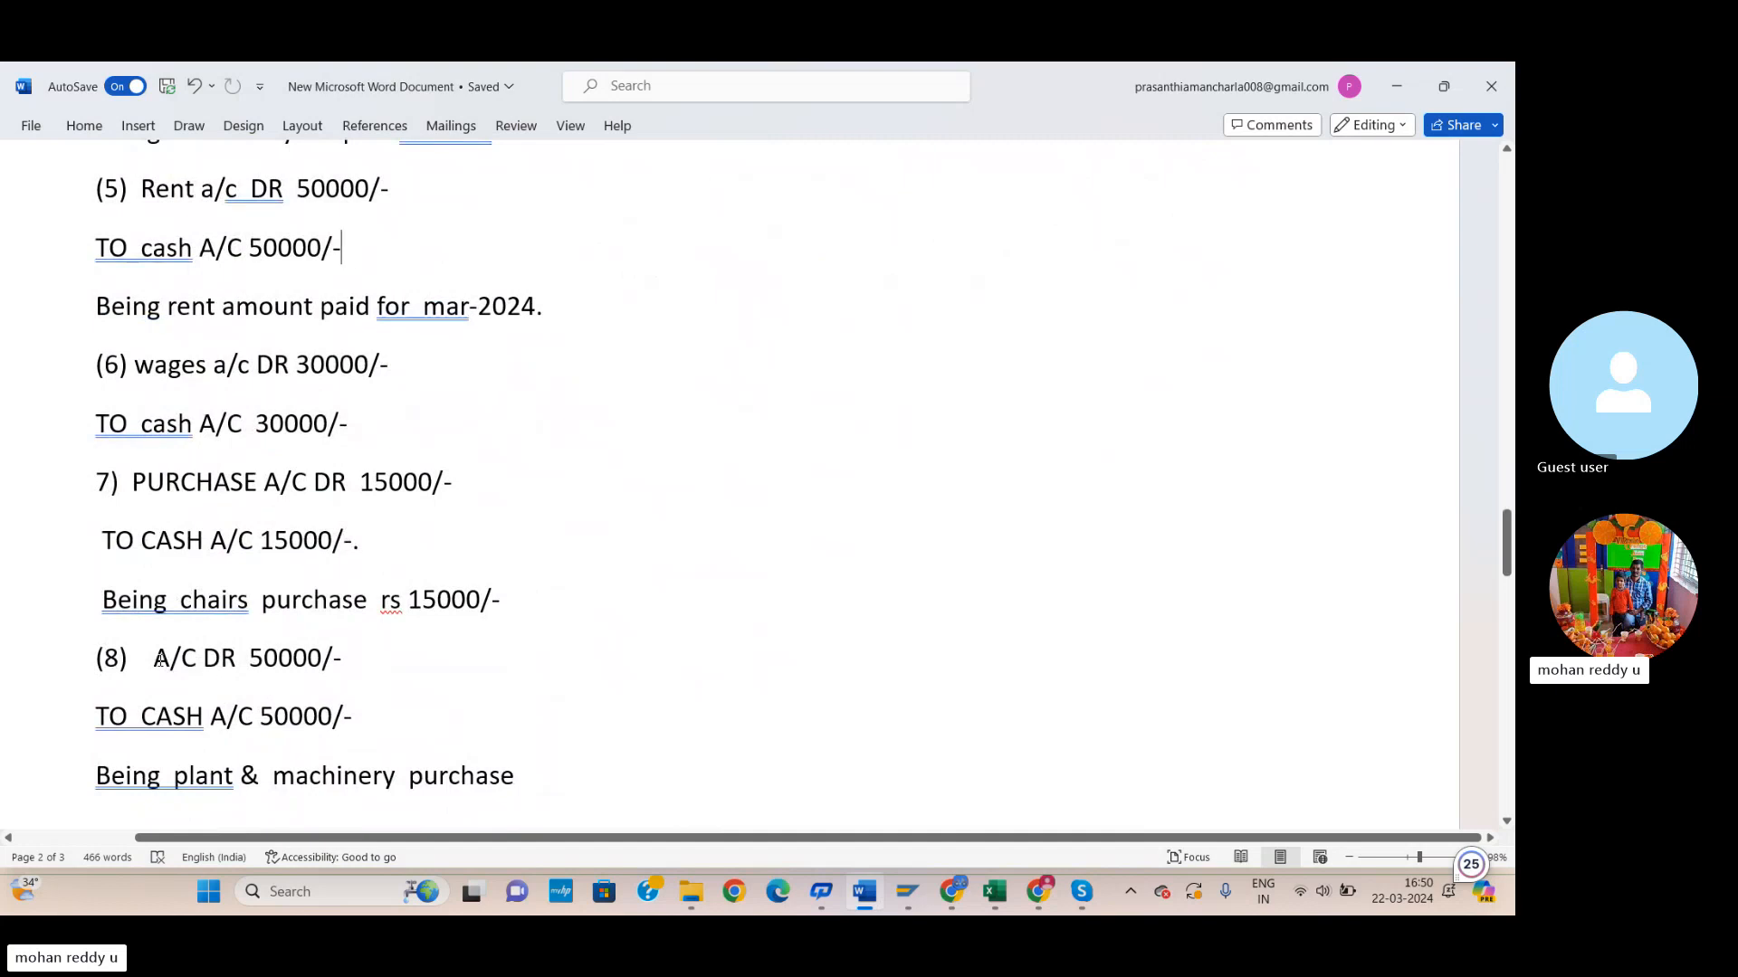
{"action": "type", "text": "purchas"}
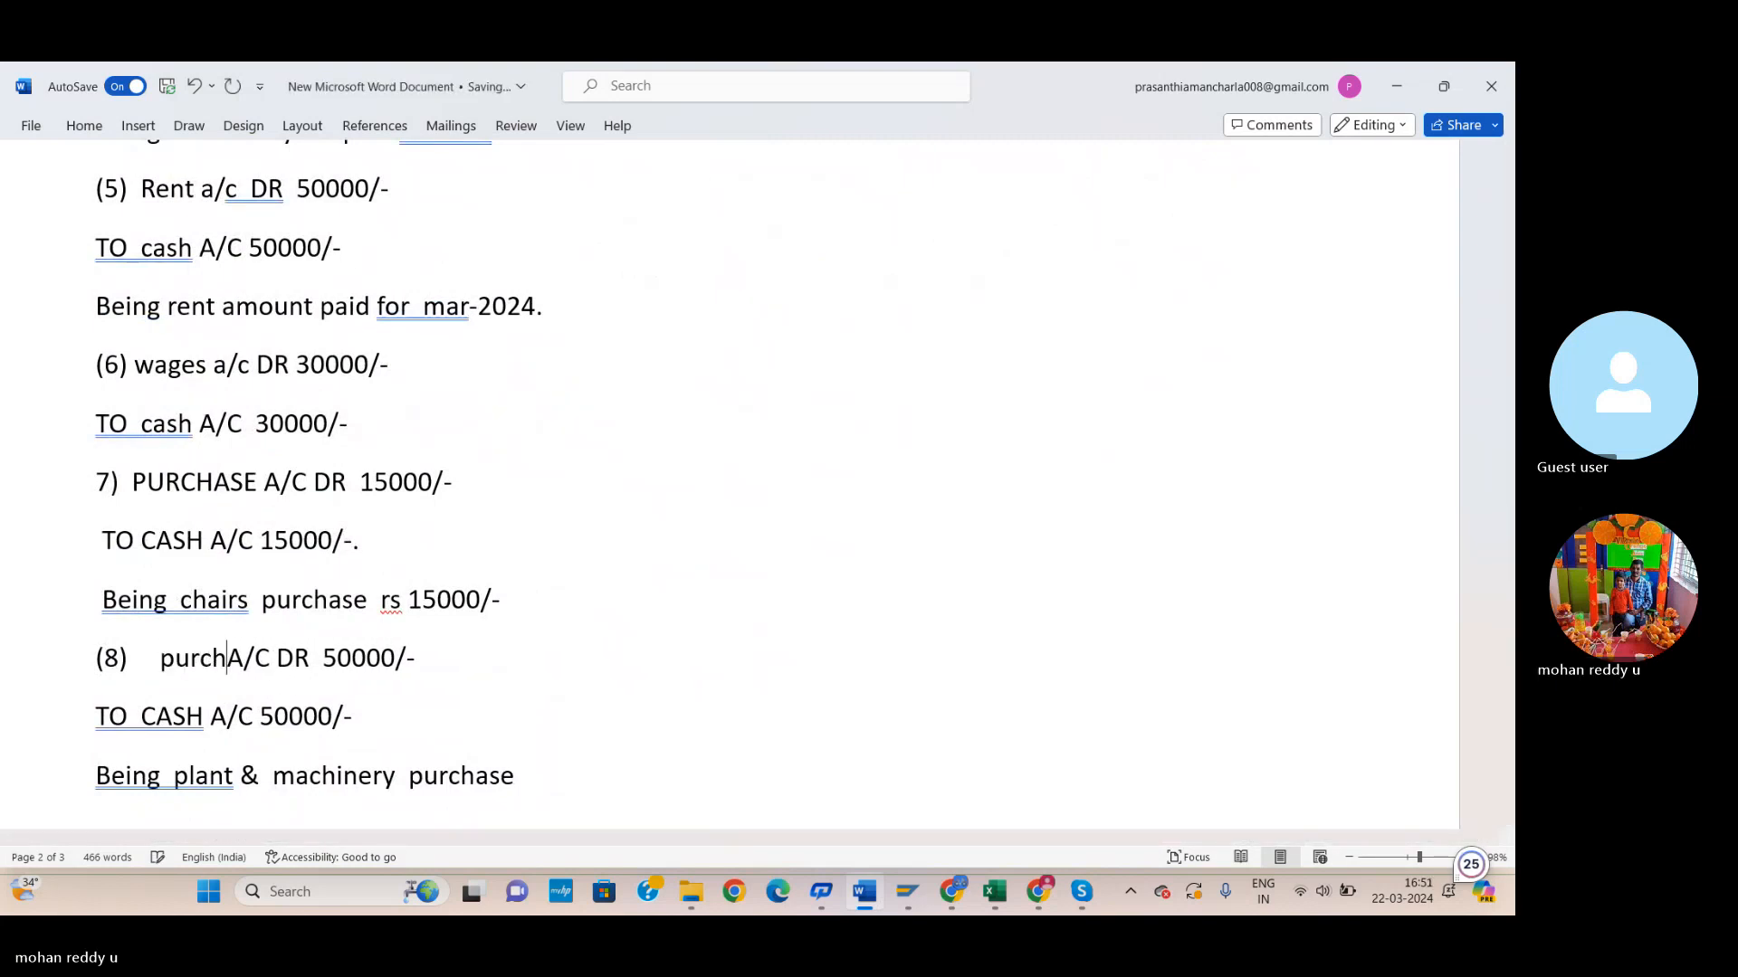
{"action": "type", "text": "e"}
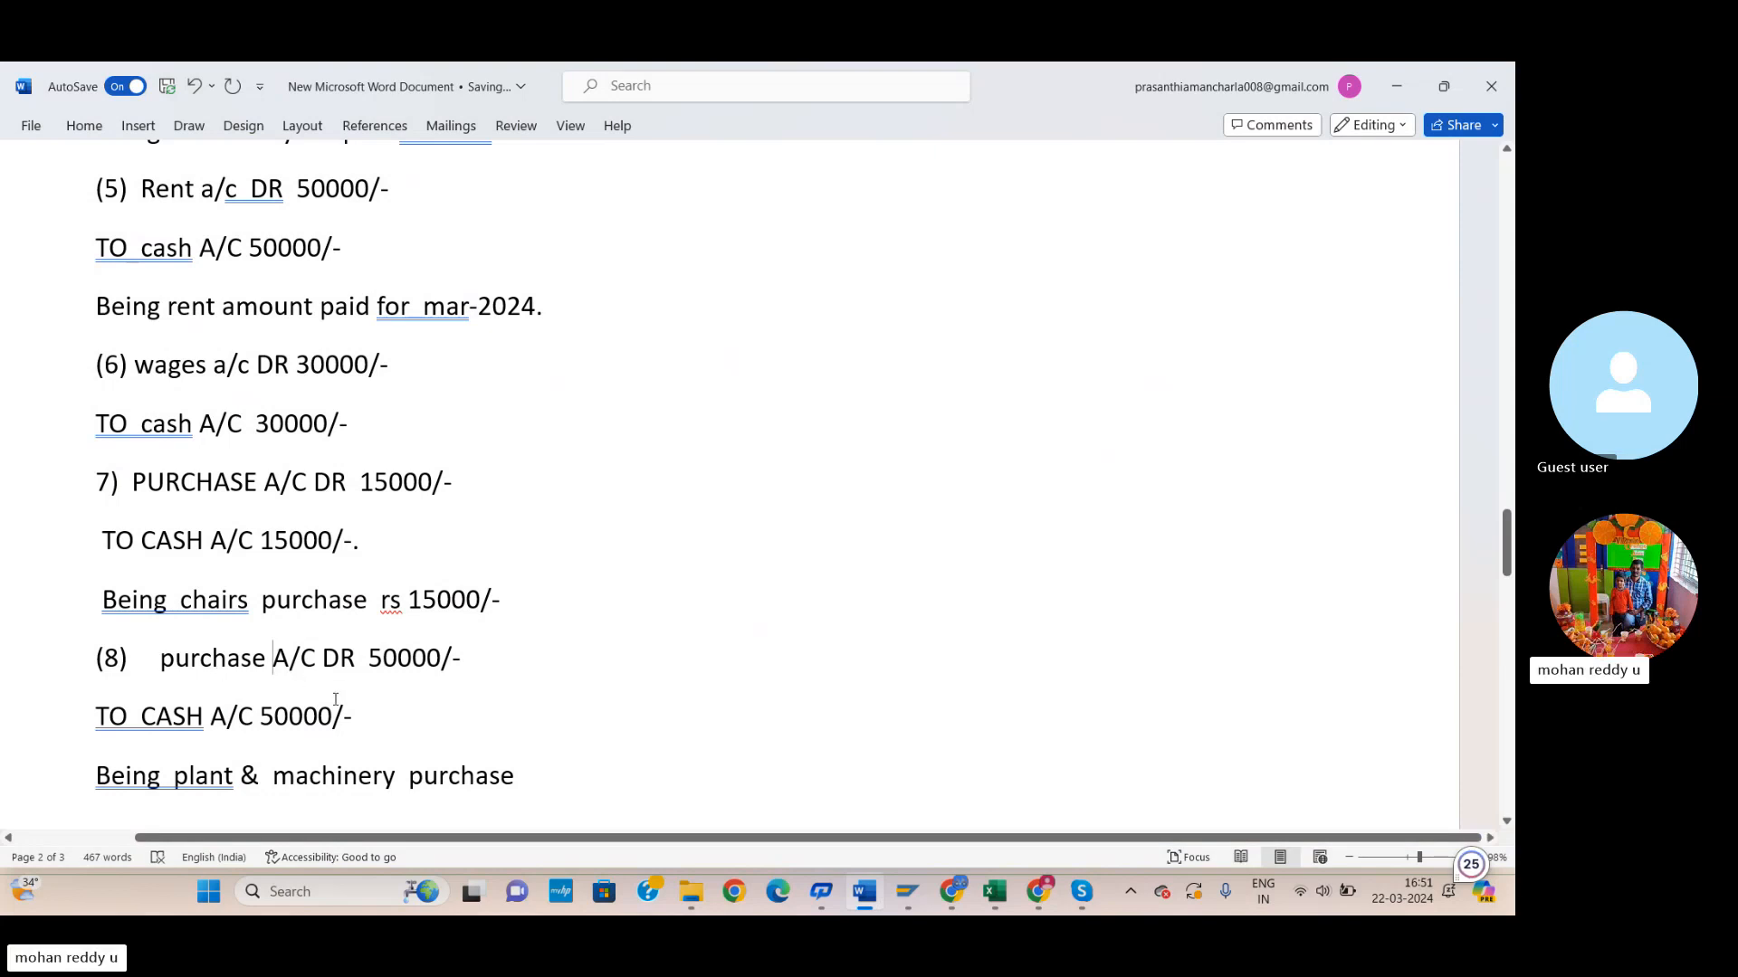
Set both the purchase and cash amounts in journal entry (8) to 500000, checking against the transaction description.
{"action": "scroll", "coordinate": [348, 671], "scroll_direction": "down", "scroll_amount": 2}
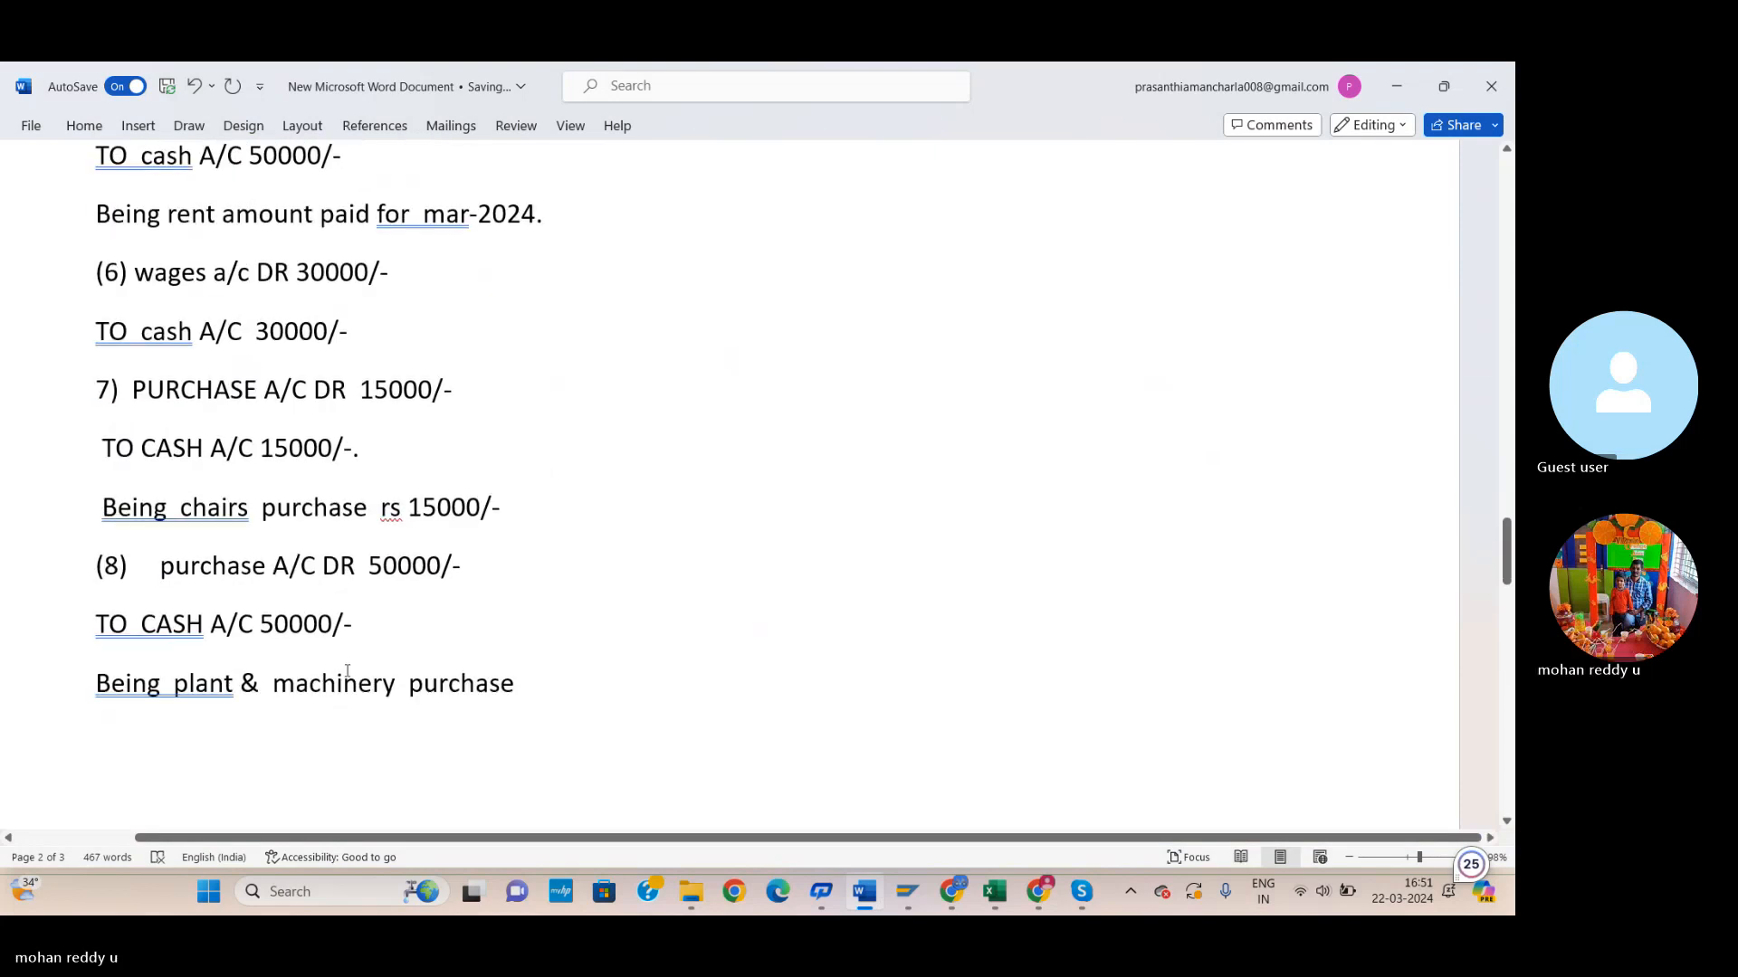
{"action": "scroll", "coordinate": [416, 588], "scroll_direction": "up", "scroll_amount": 12}
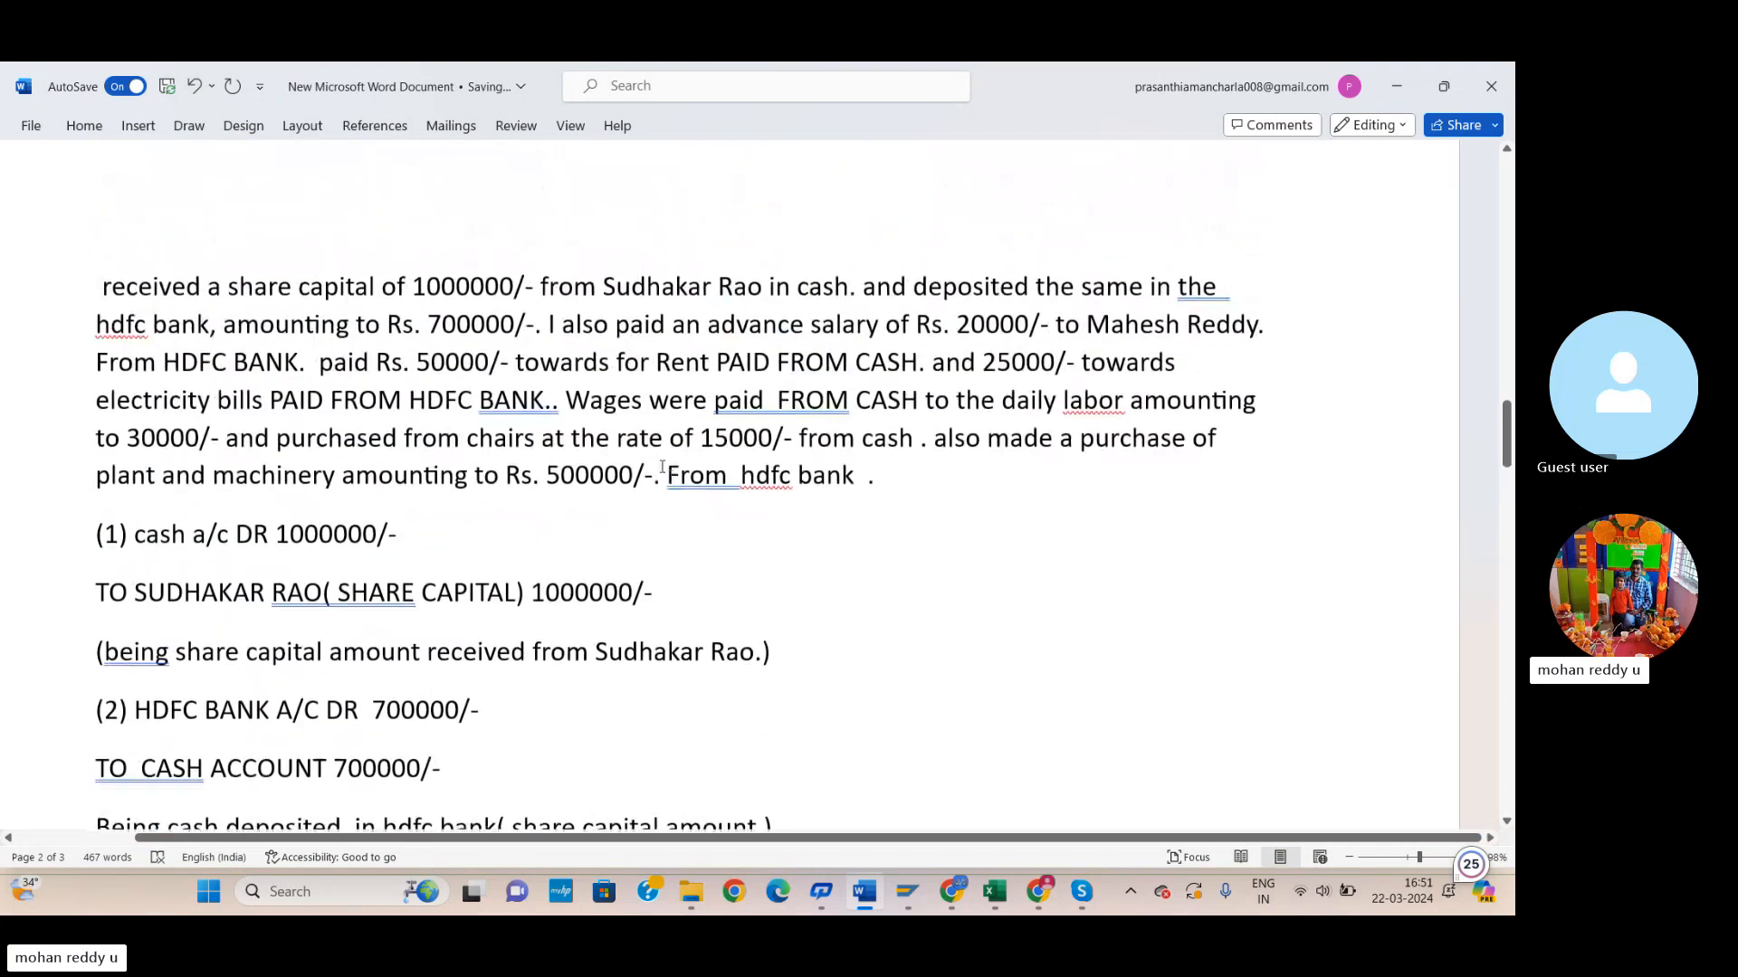
{"action": "scroll", "coordinate": [555, 626], "scroll_direction": "down", "scroll_amount": 4}
{"action": "scroll", "coordinate": [556, 626], "scroll_direction": "down", "scroll_amount": 9}
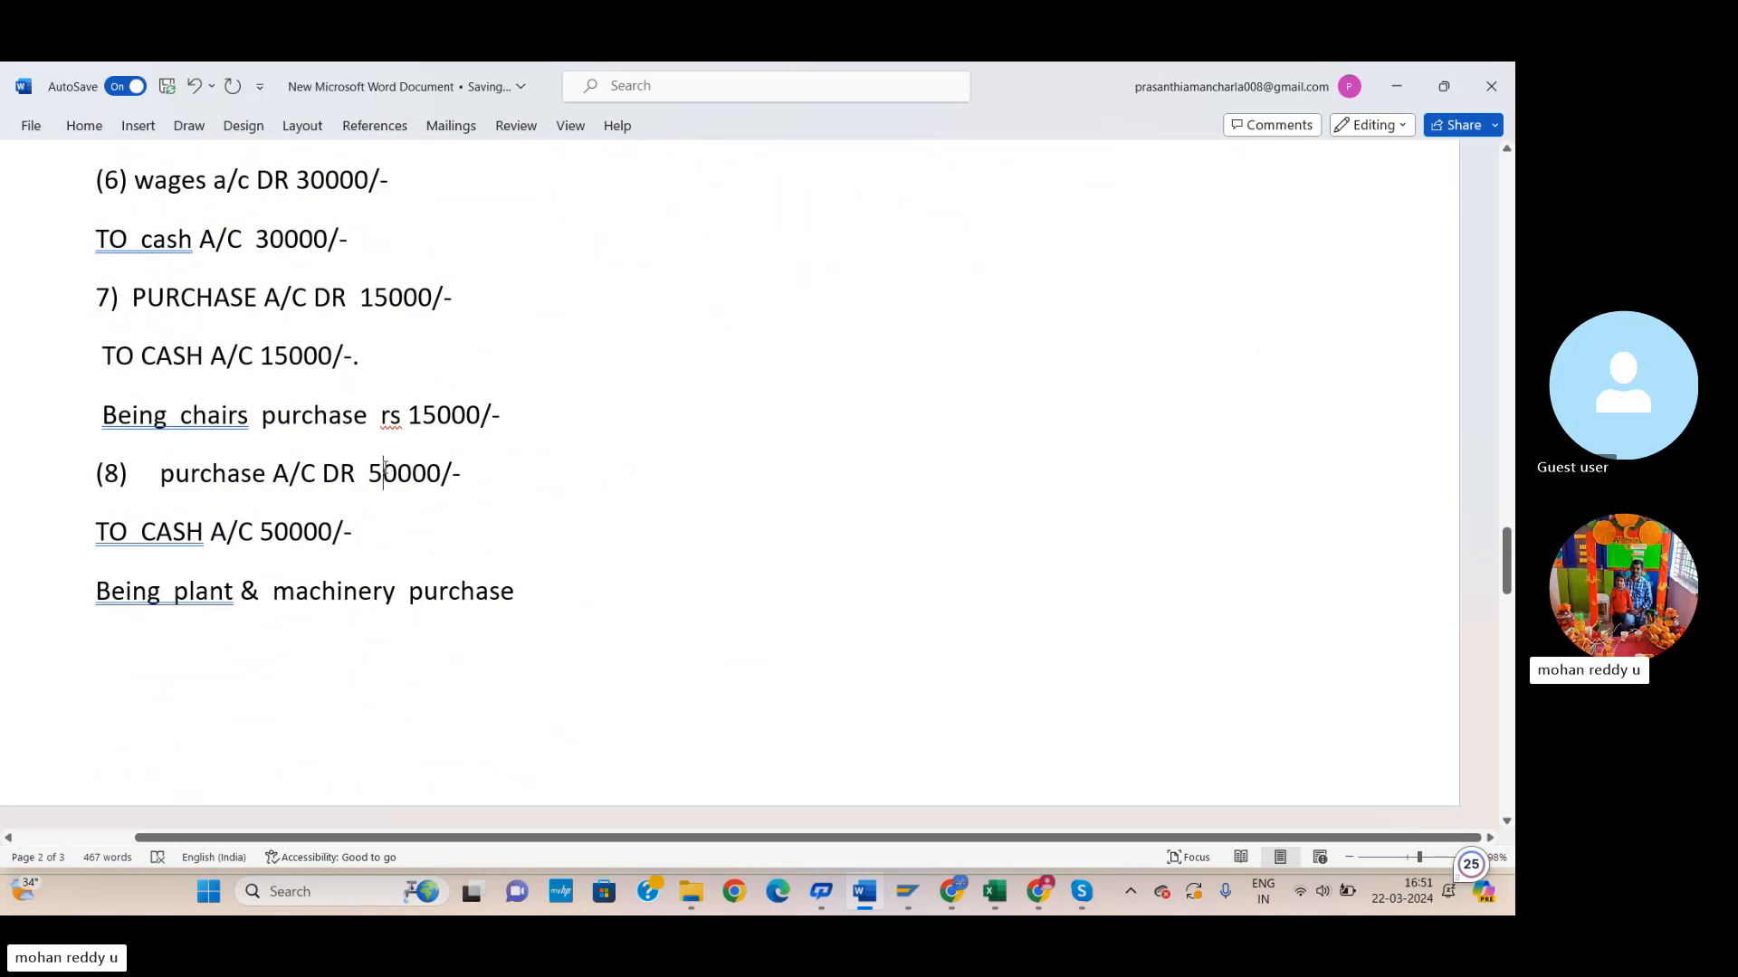
{"action": "type", "text": "0"}
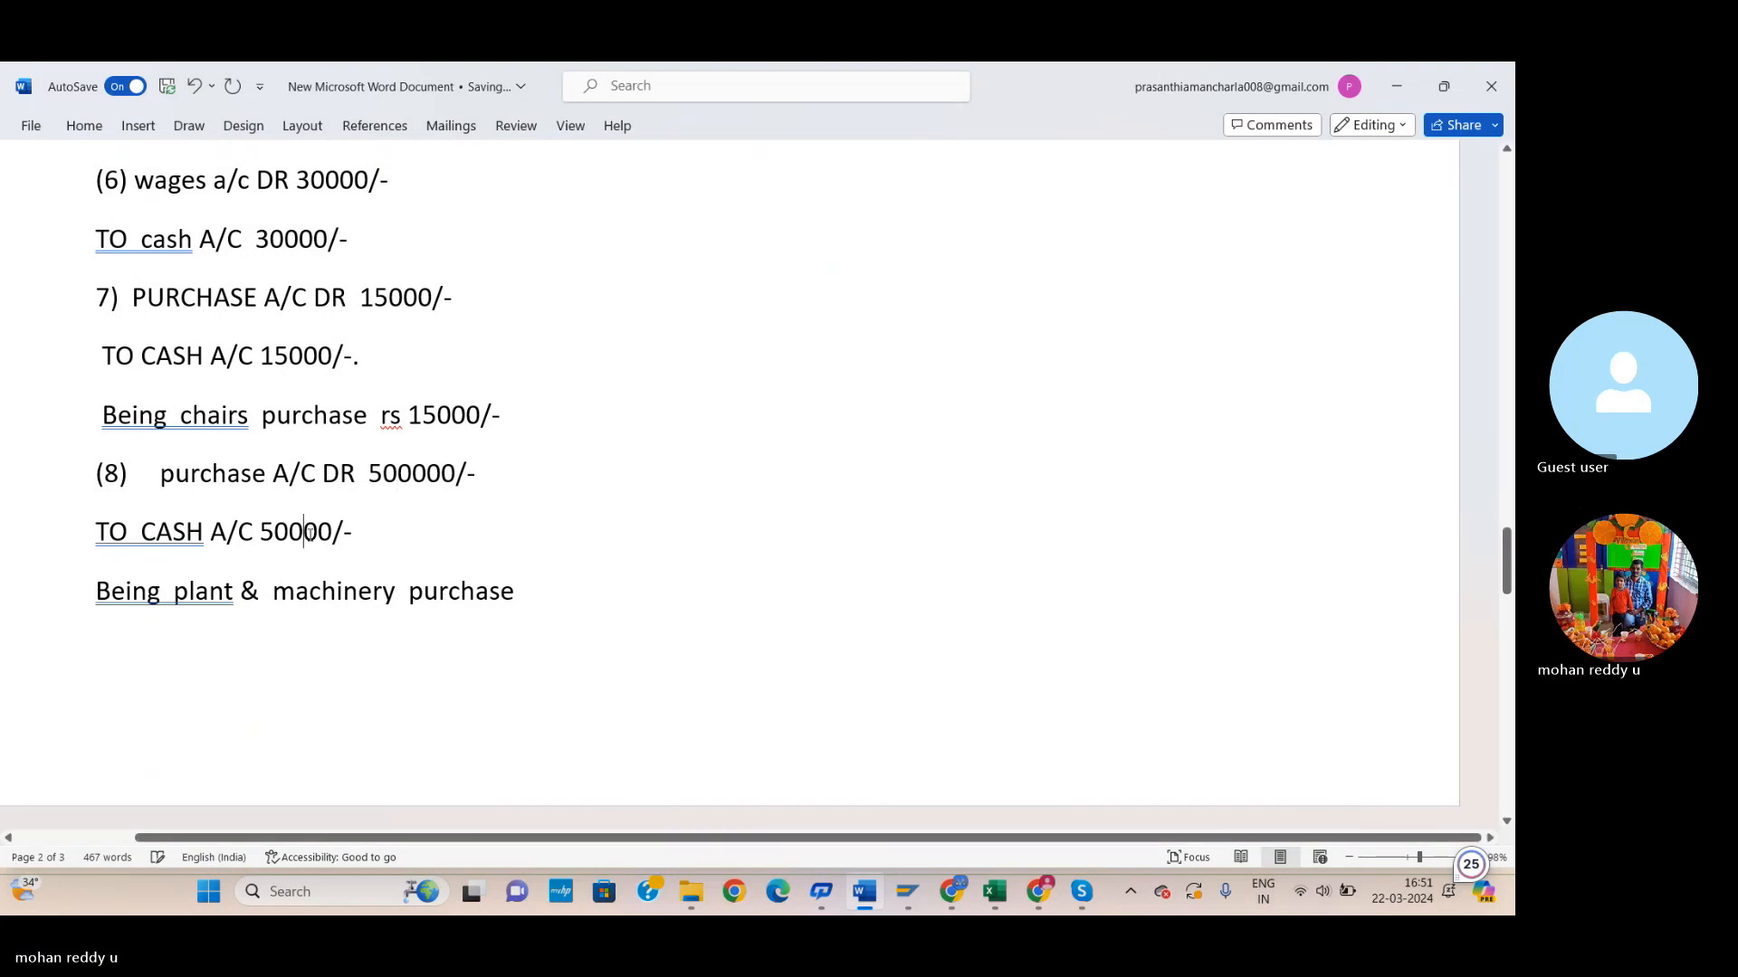
{"action": "type", "text": "0"}
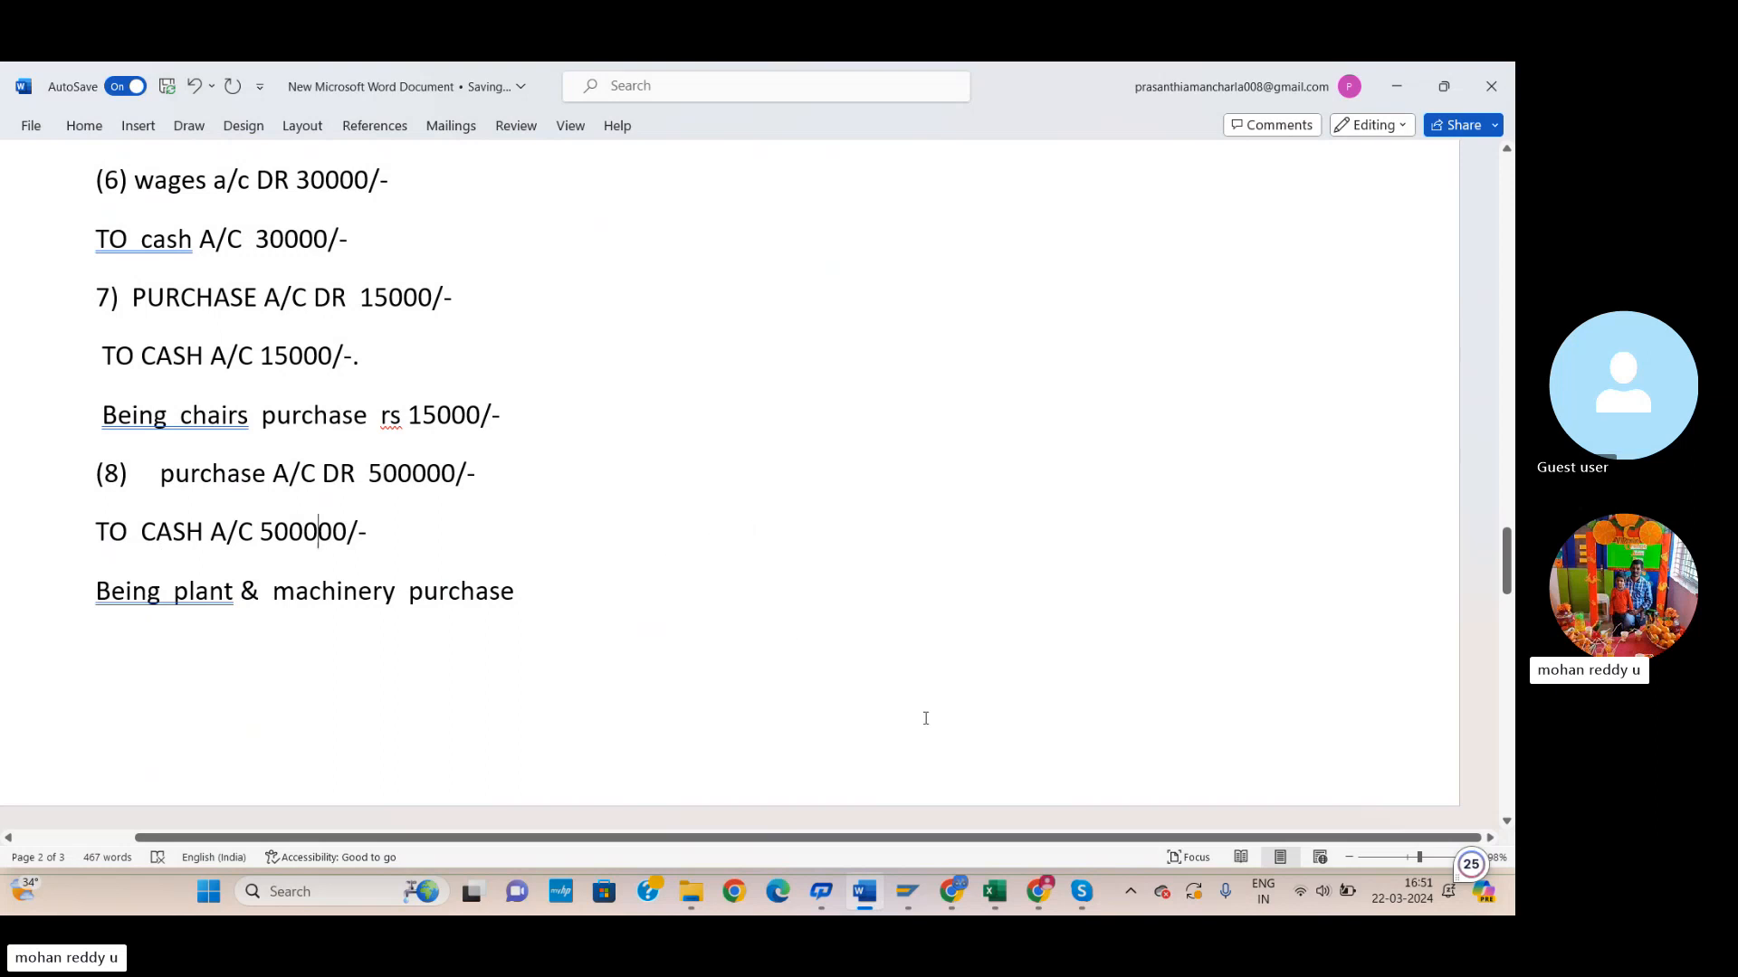
Switch to SAP and look through the G/L account list of company code SSMB for a purchase account.
{"action": "mouse_move", "coordinate": [1000, 890]}
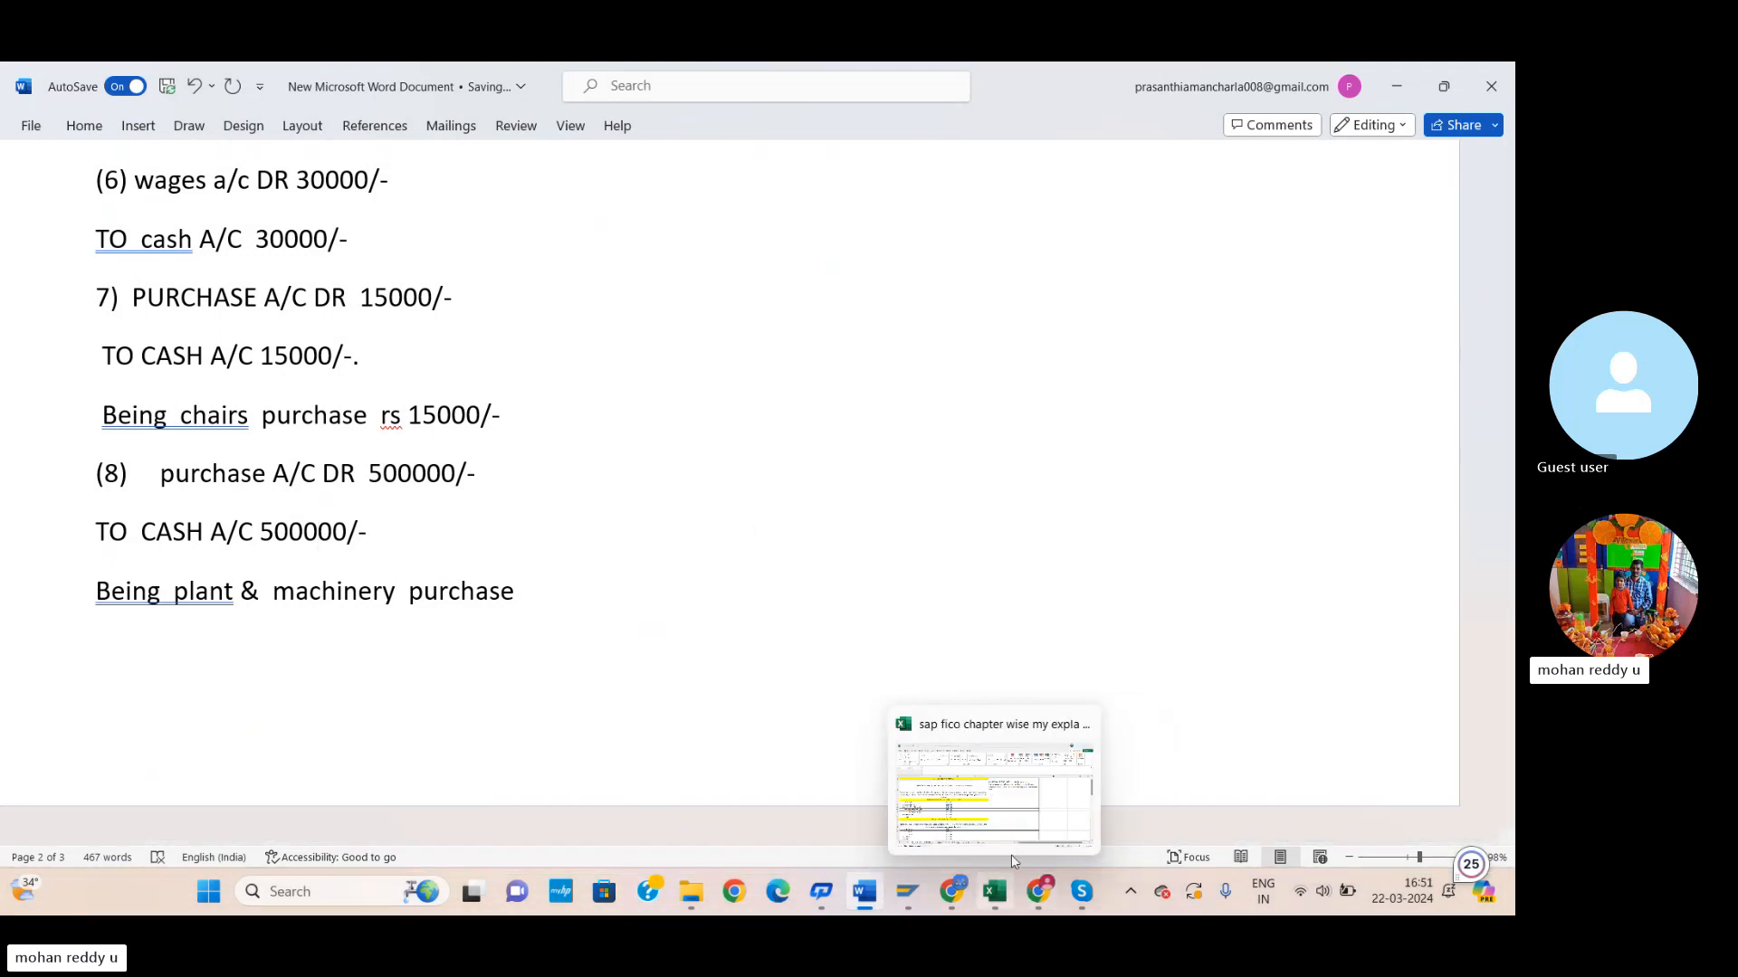
{"action": "mouse_move", "coordinate": [866, 895]}
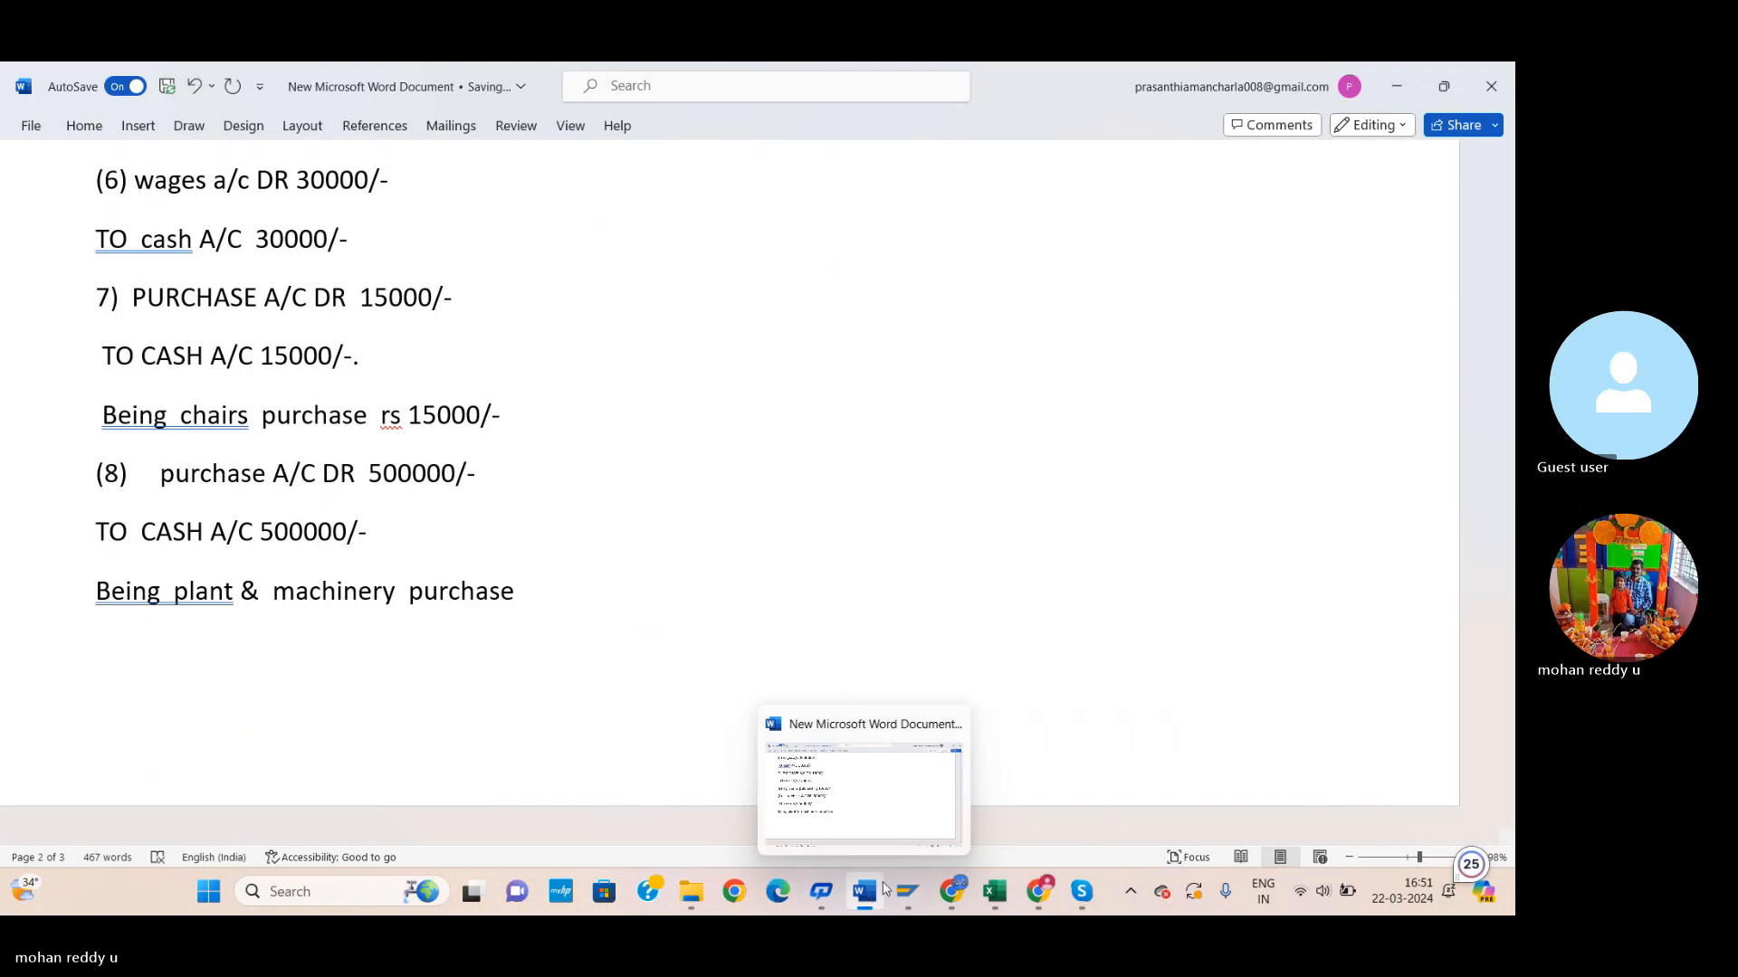
{"action": "left_click", "coordinate": [907, 892]}
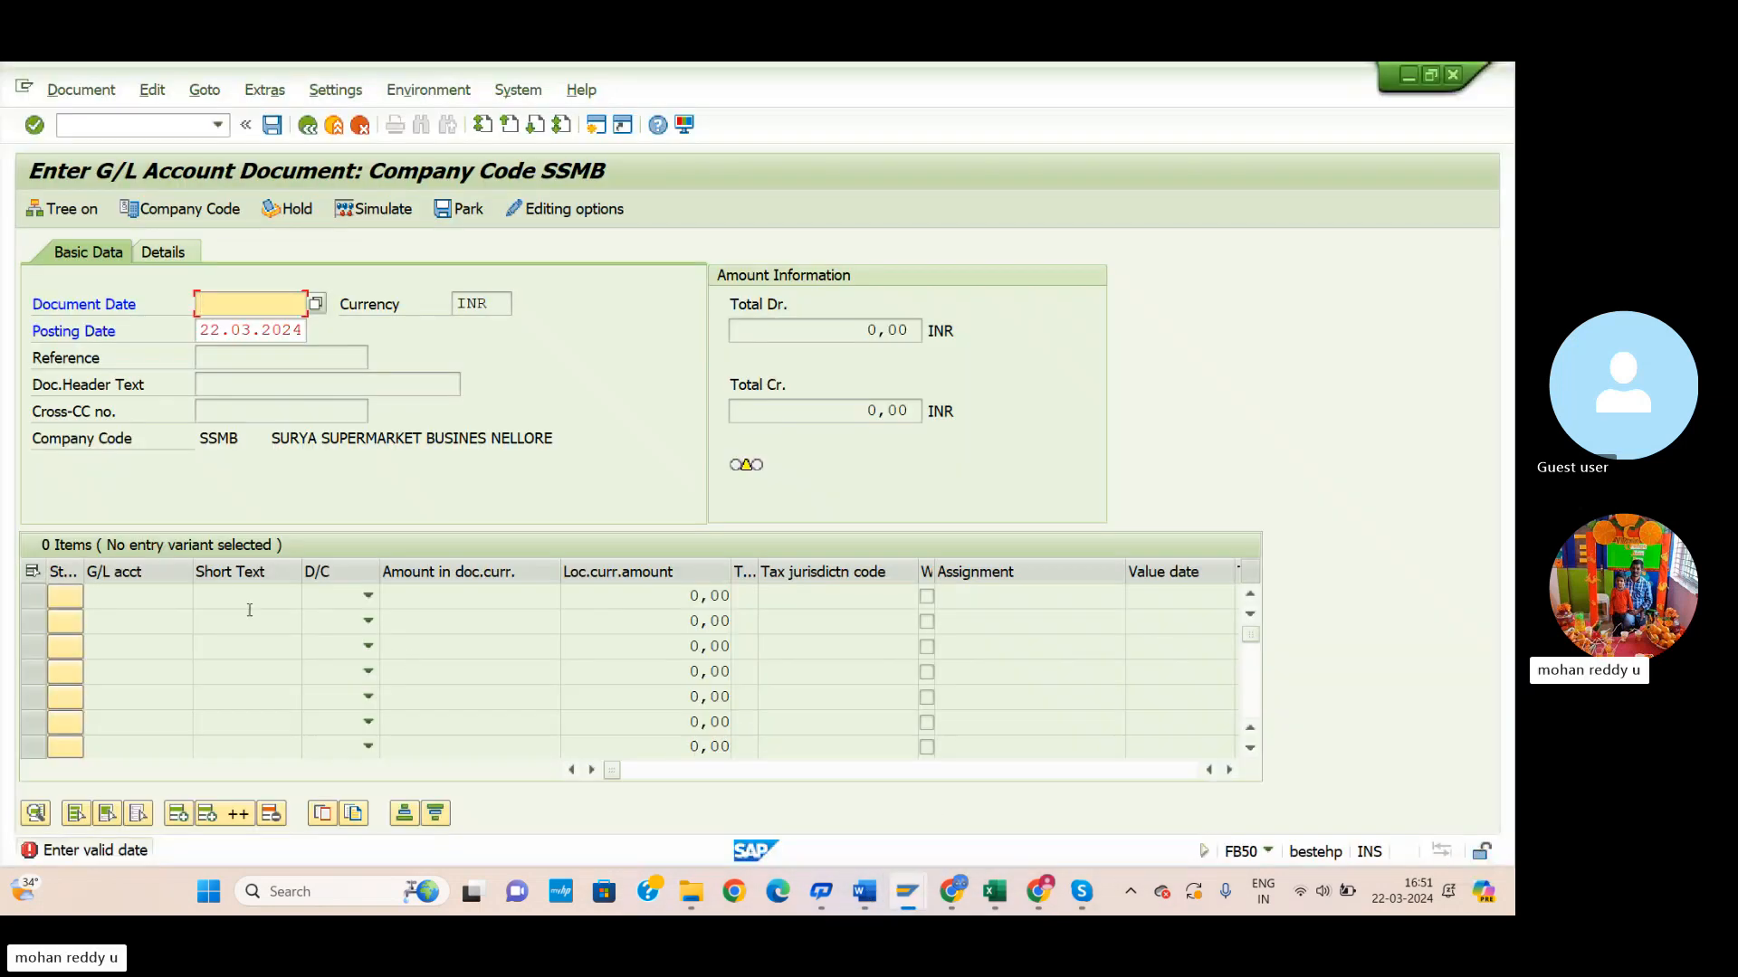
{"action": "left_click", "coordinate": [143, 603]}
{"action": "key", "text": "F4"}
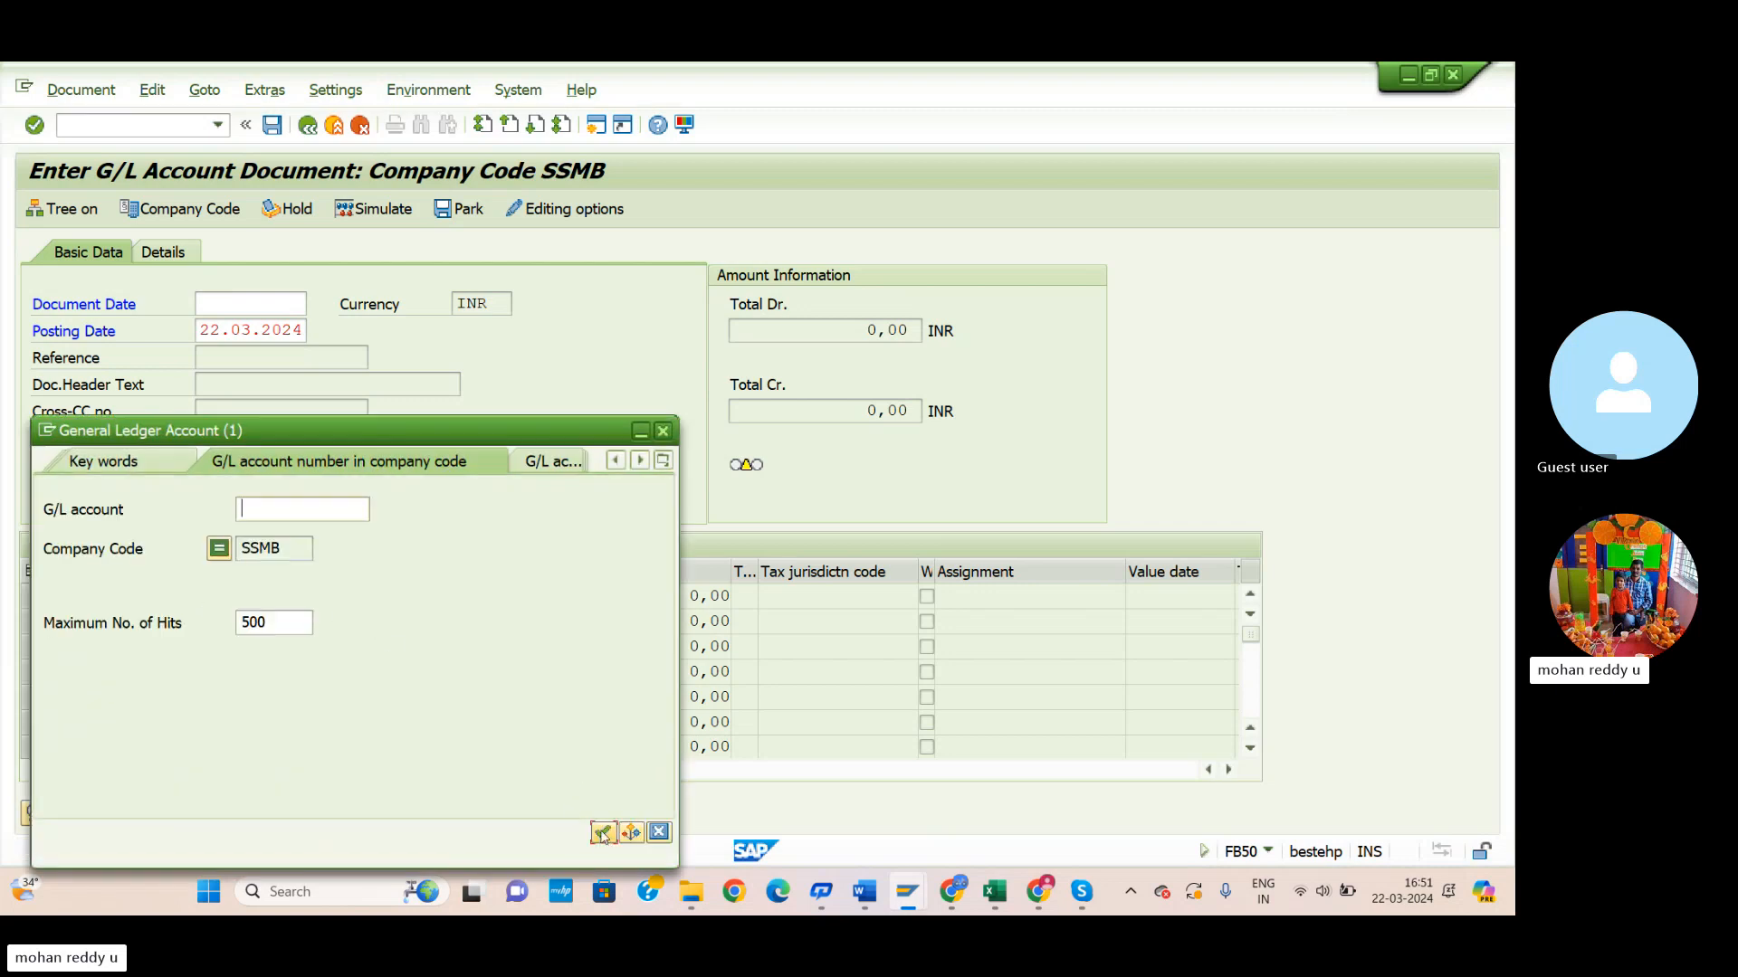
{"action": "left_click", "coordinate": [601, 832]}
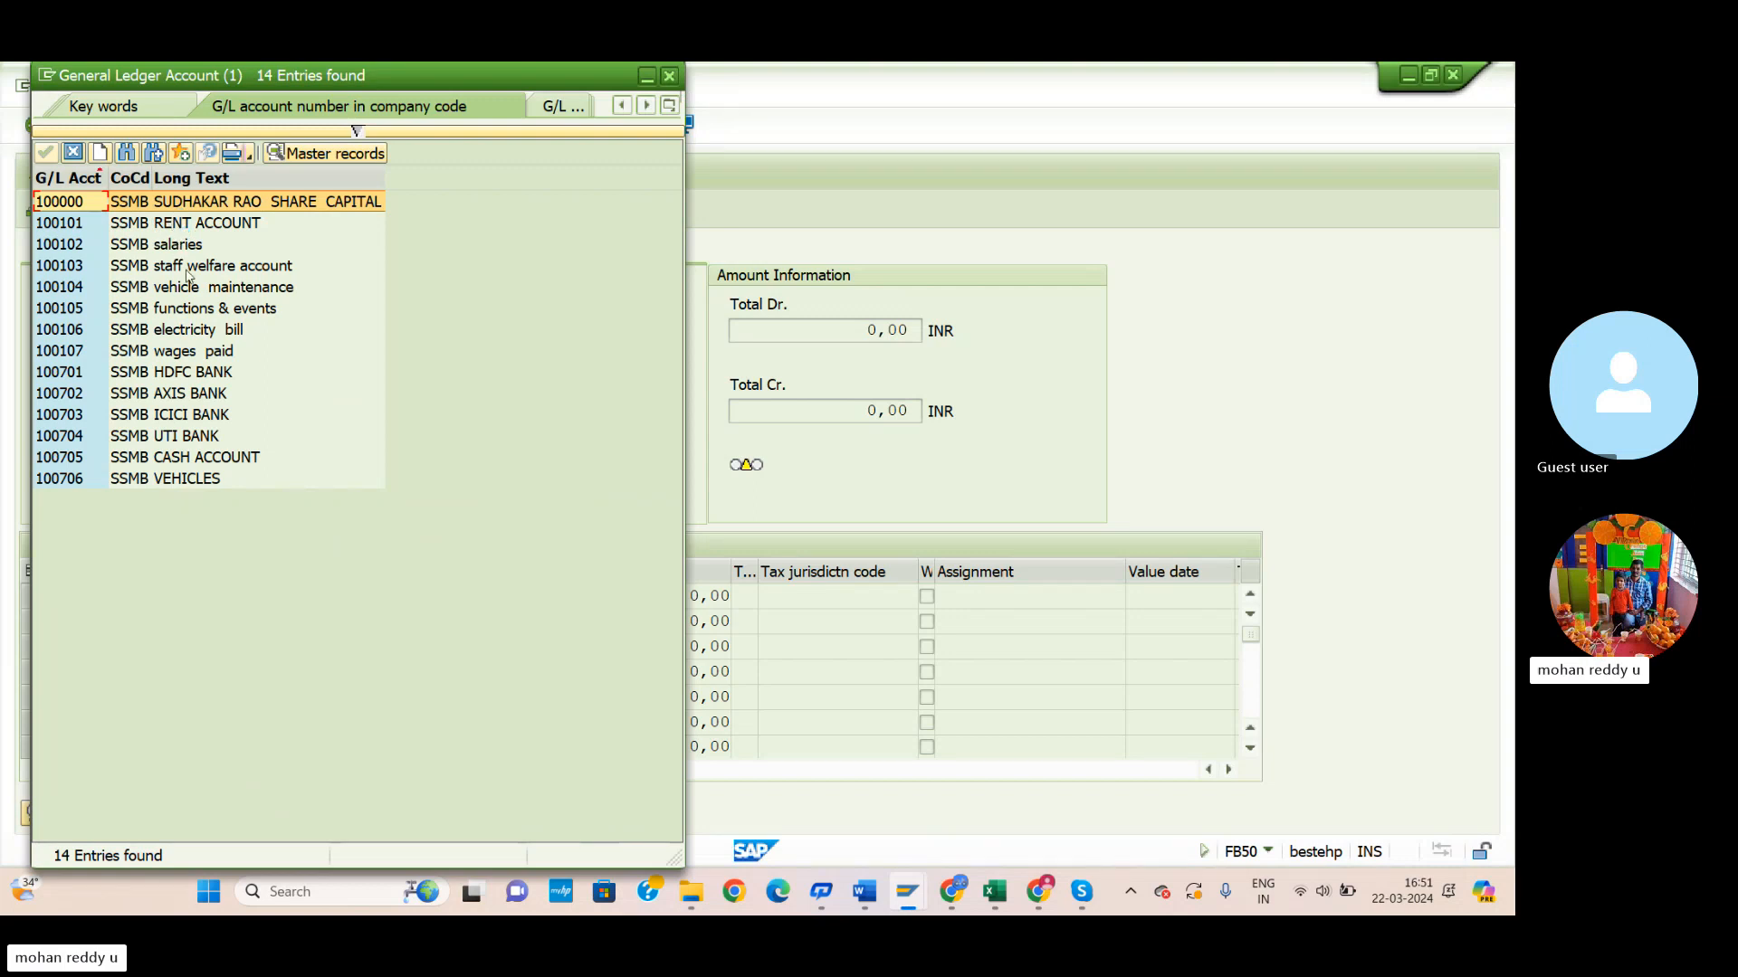
{"action": "double_click", "coordinate": [190, 451]}
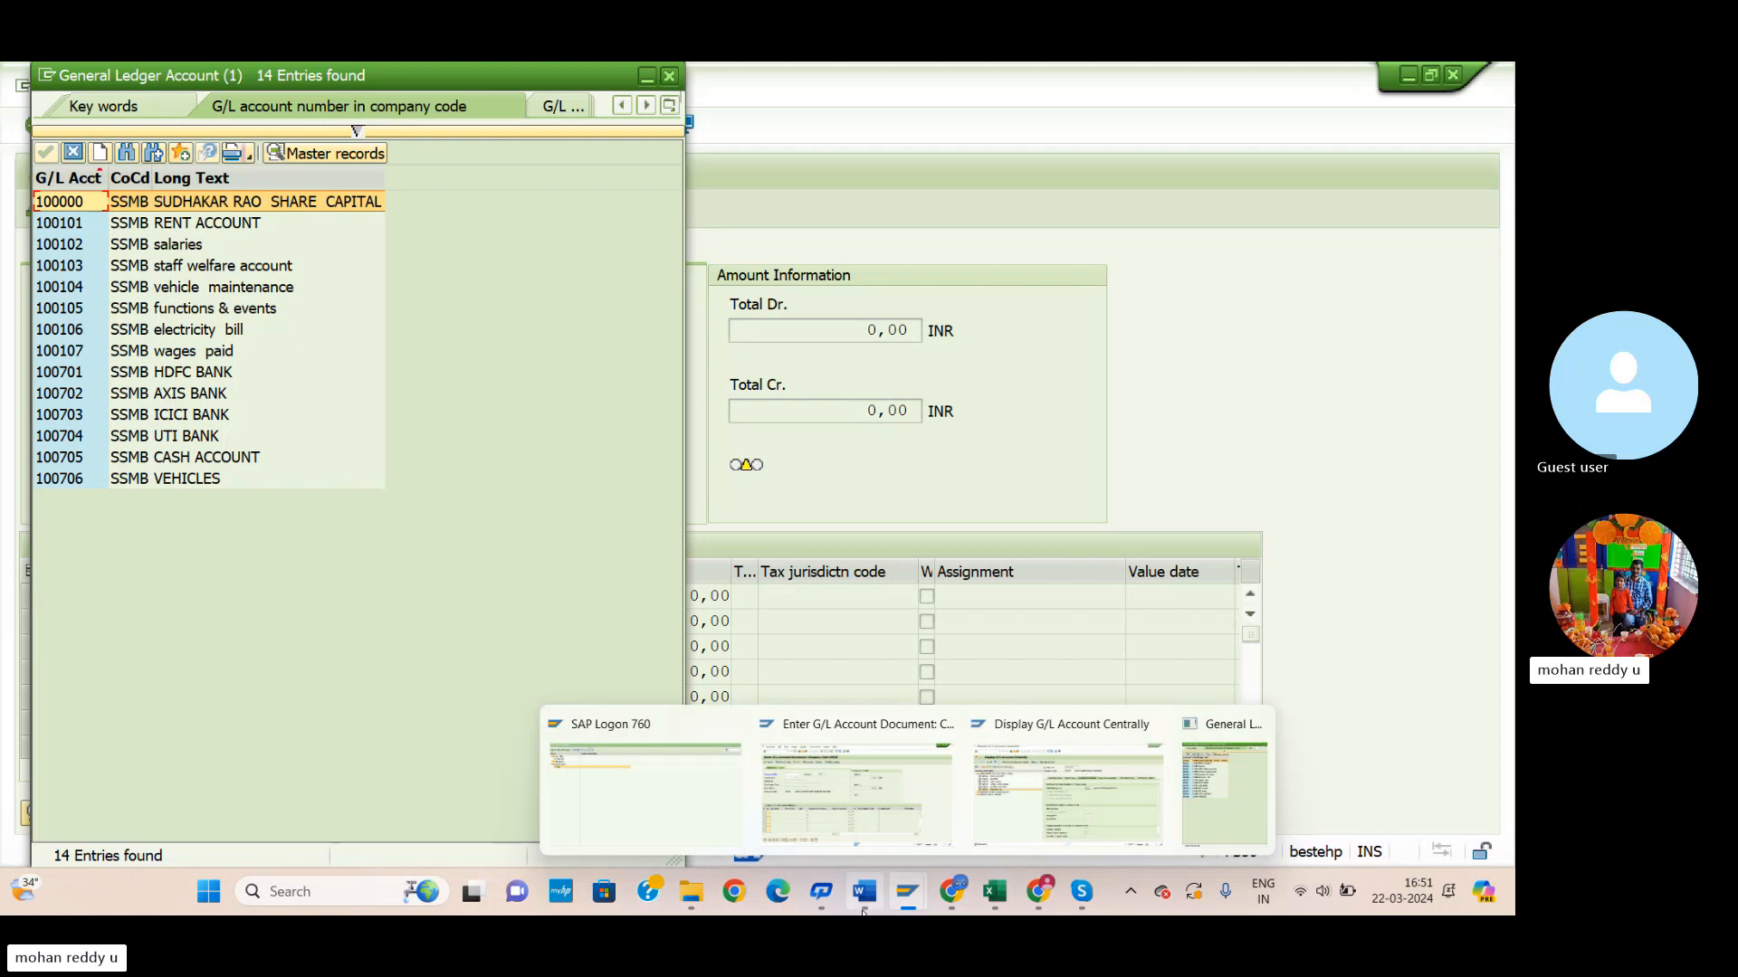
Switch to the Excel G/L account list and insert an empty row above the Current assets heading.
{"action": "left_click", "coordinate": [993, 905]}
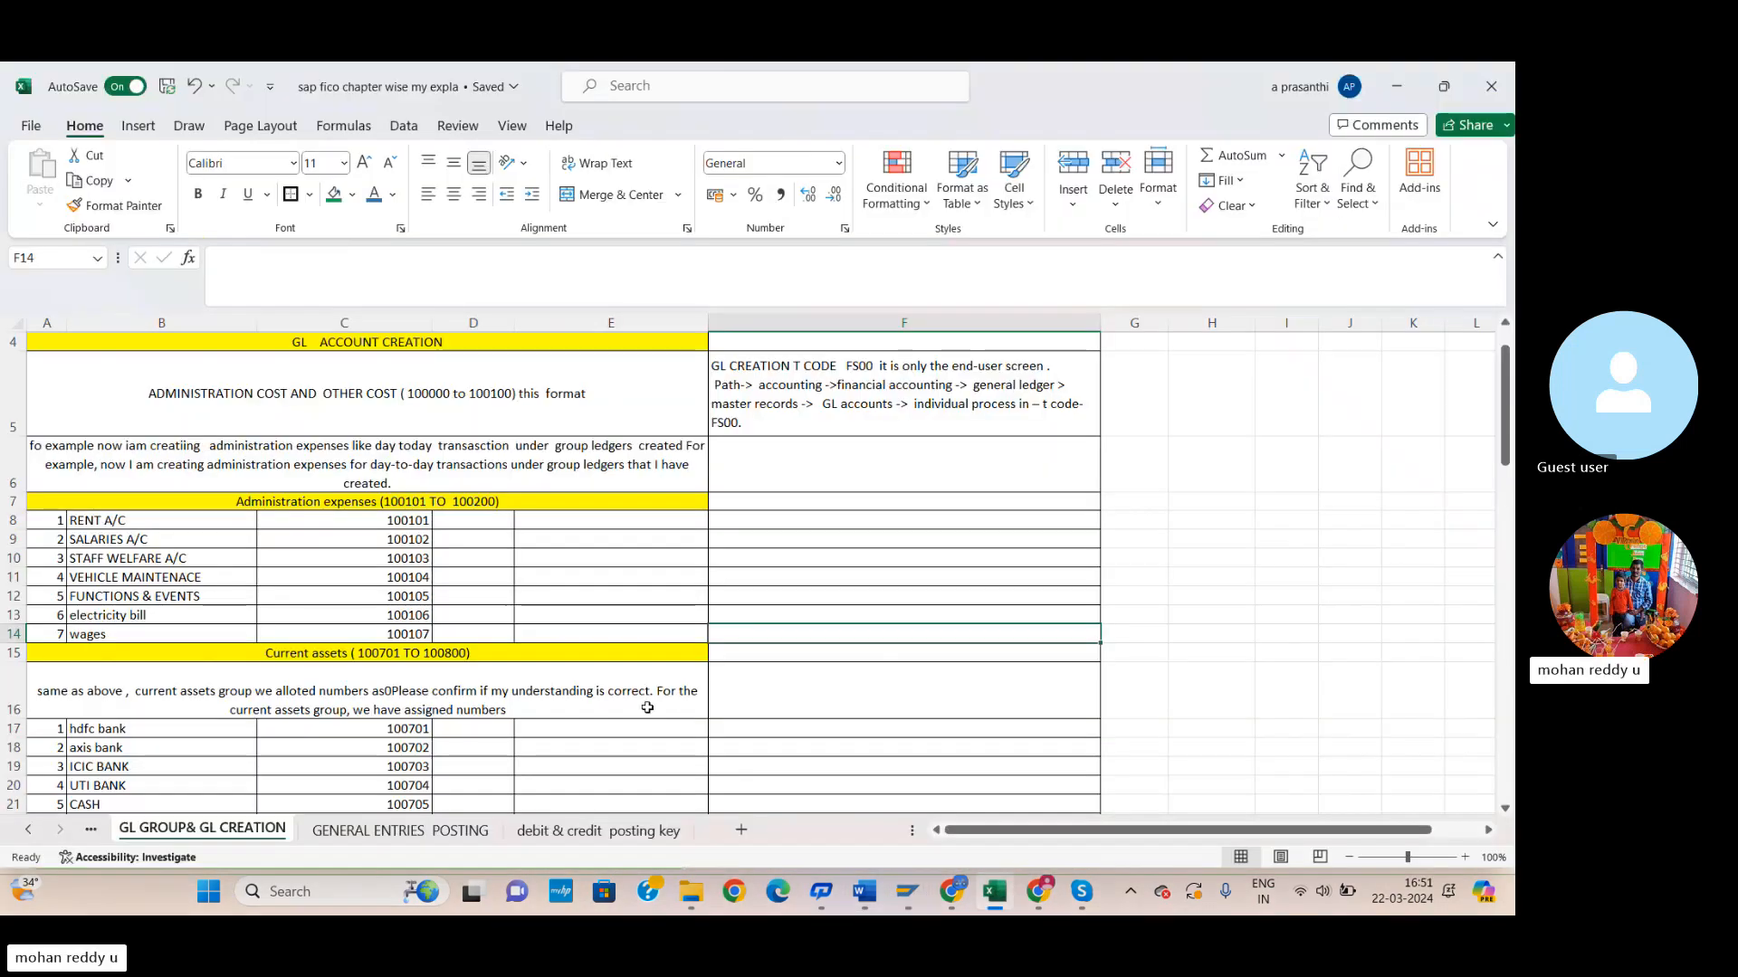
{"action": "left_click", "coordinate": [362, 690]}
{"action": "left_click", "coordinate": [11, 653]}
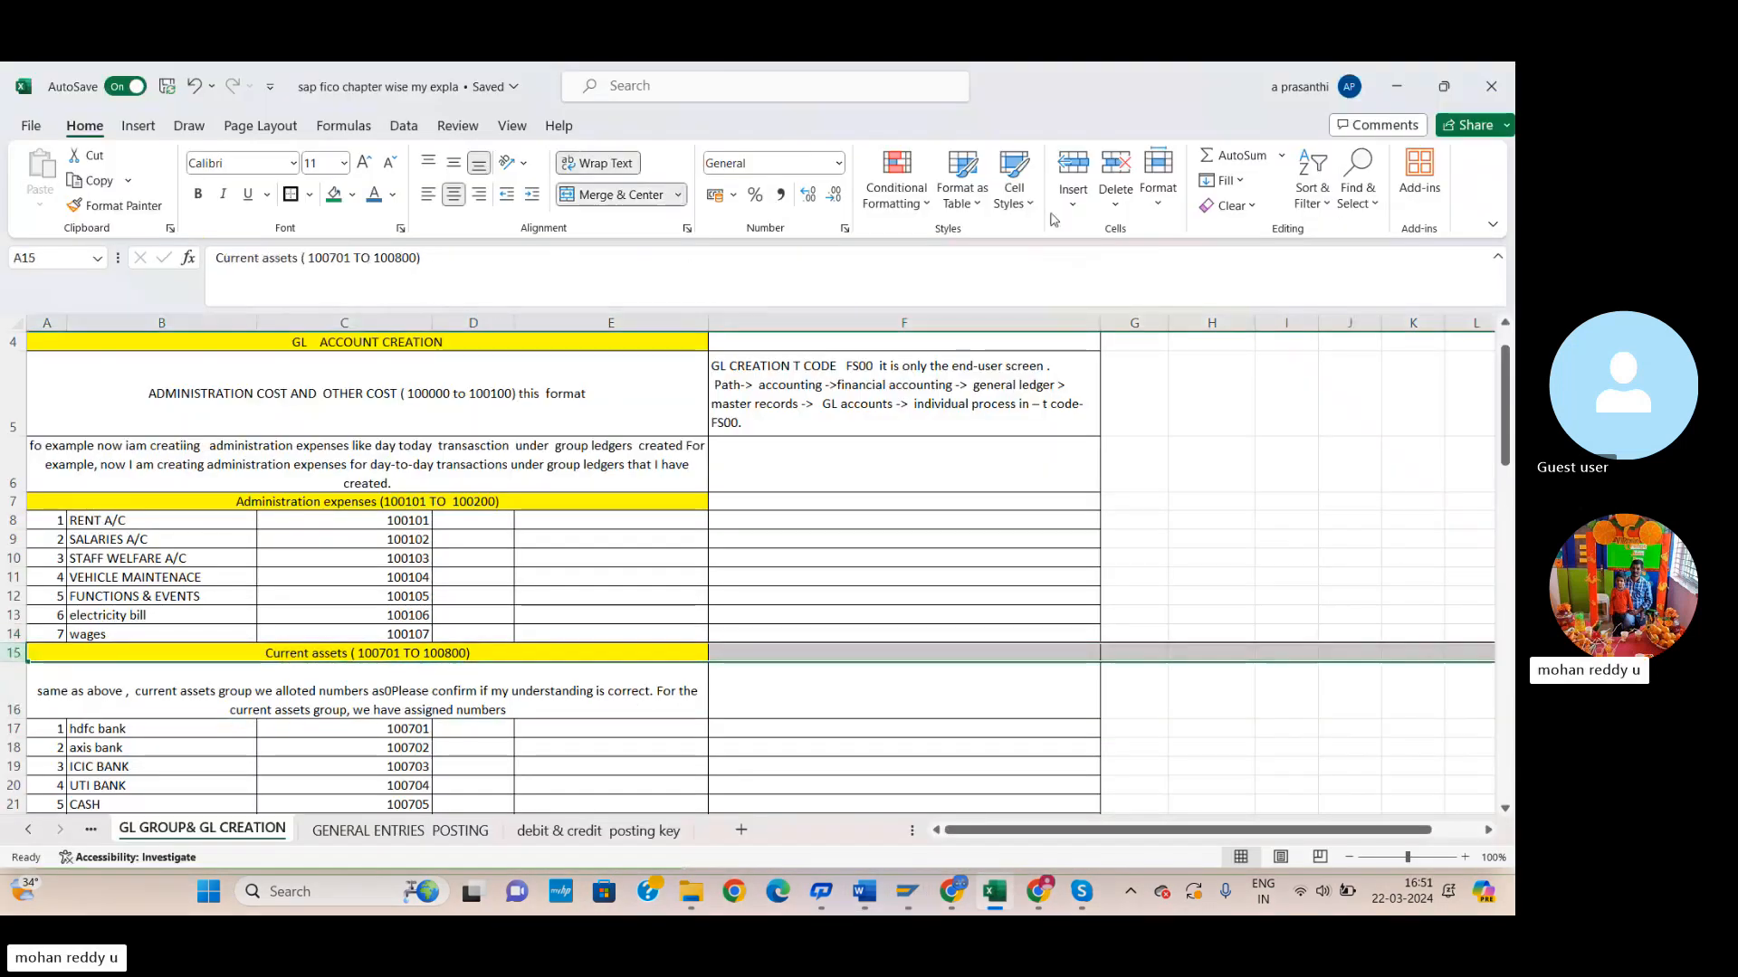
{"action": "left_click", "coordinate": [1074, 203]}
{"action": "left_click", "coordinate": [1098, 281]}
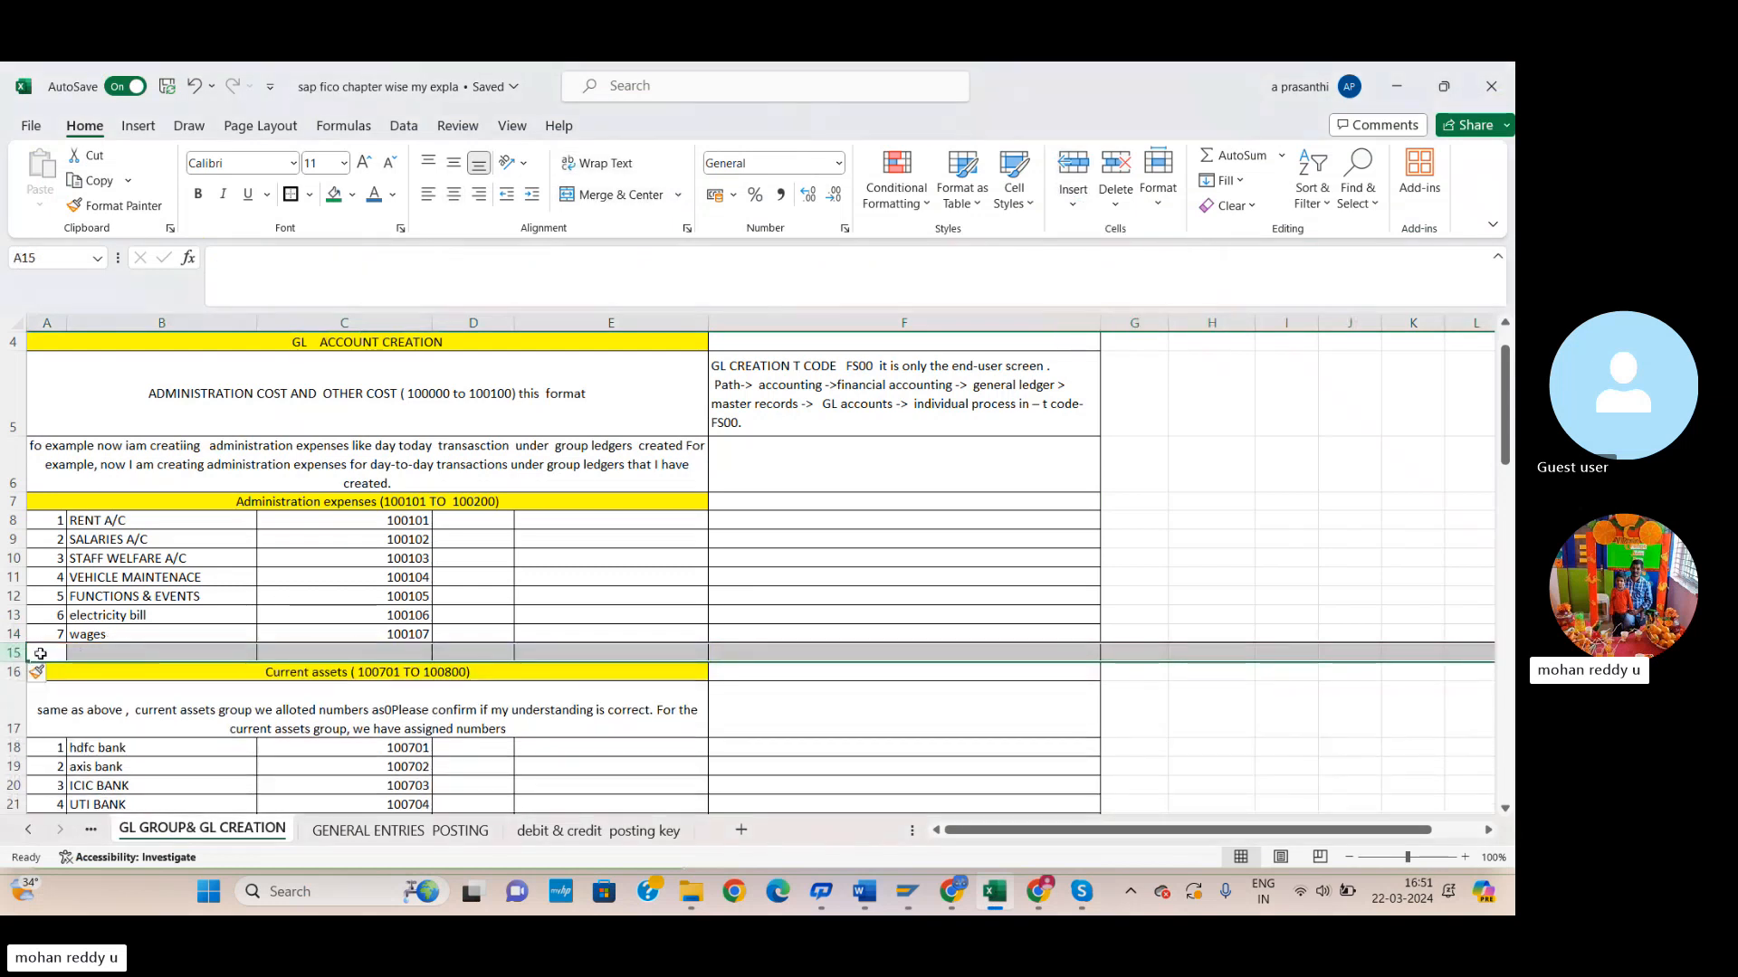
Fill the new row under wages with serial number 8, account name purchase and G/L number 100108.
{"action": "left_click", "coordinate": [40, 653]}
{"action": "key", "text": "Down"}
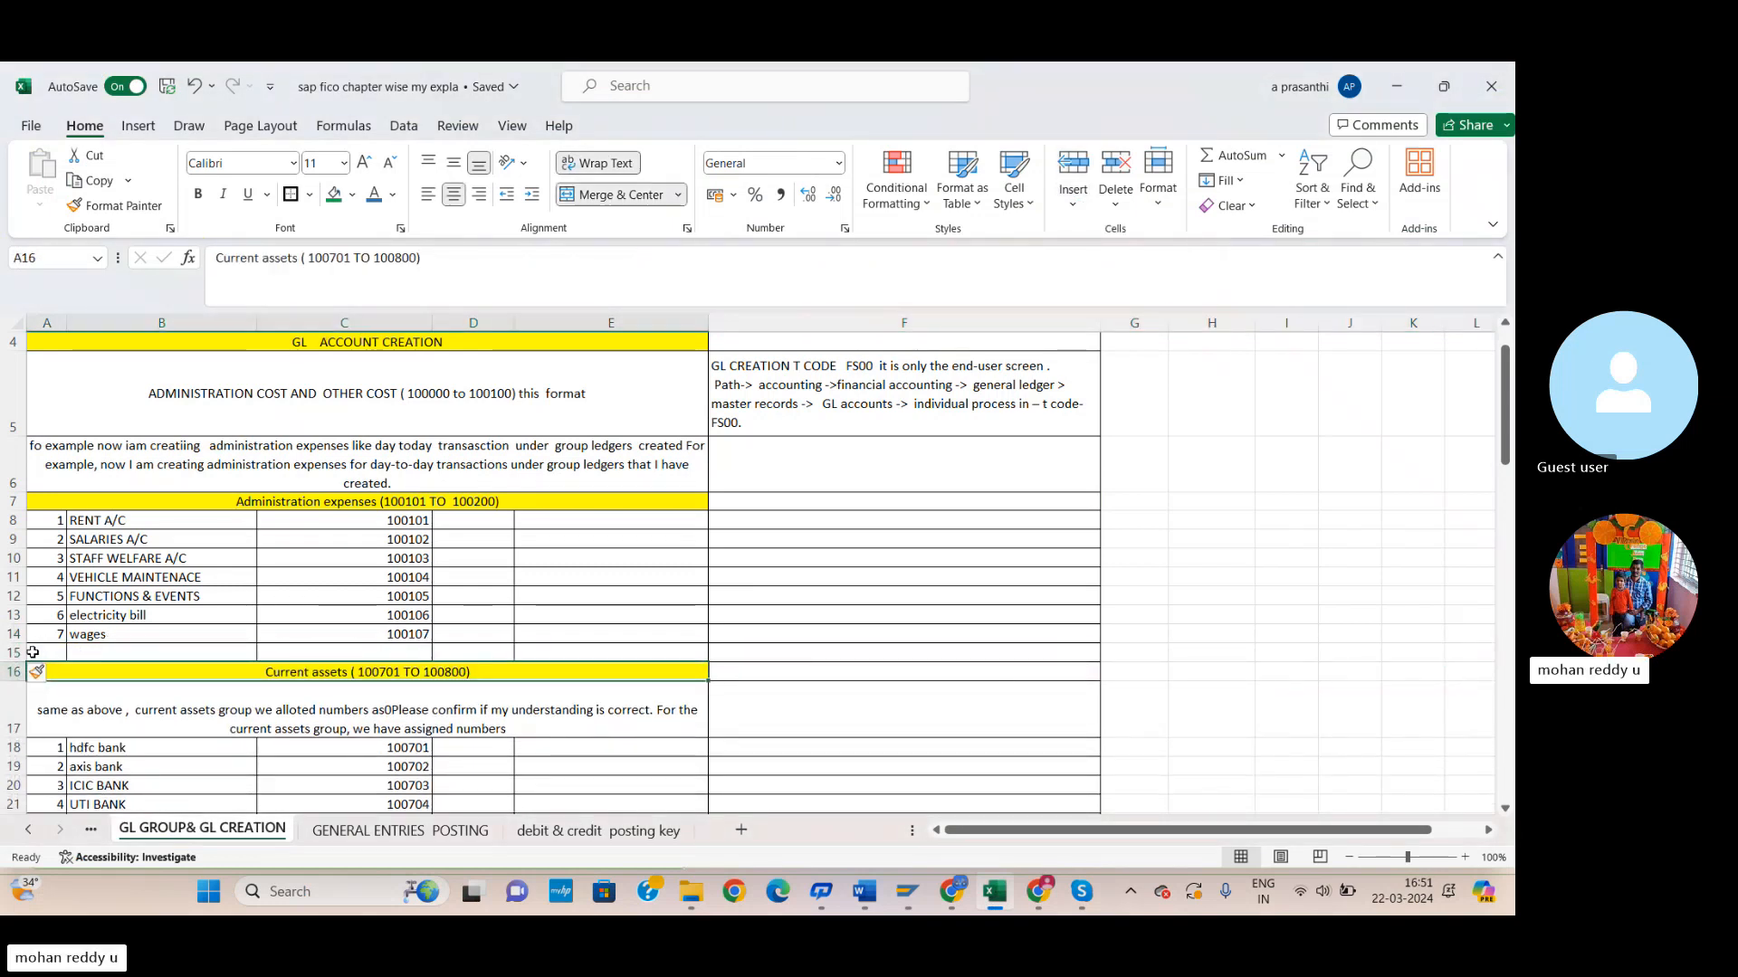
{"action": "left_click", "coordinate": [33, 653]}
{"action": "type", "text": "8"}
{"action": "left_click", "coordinate": [118, 646]}
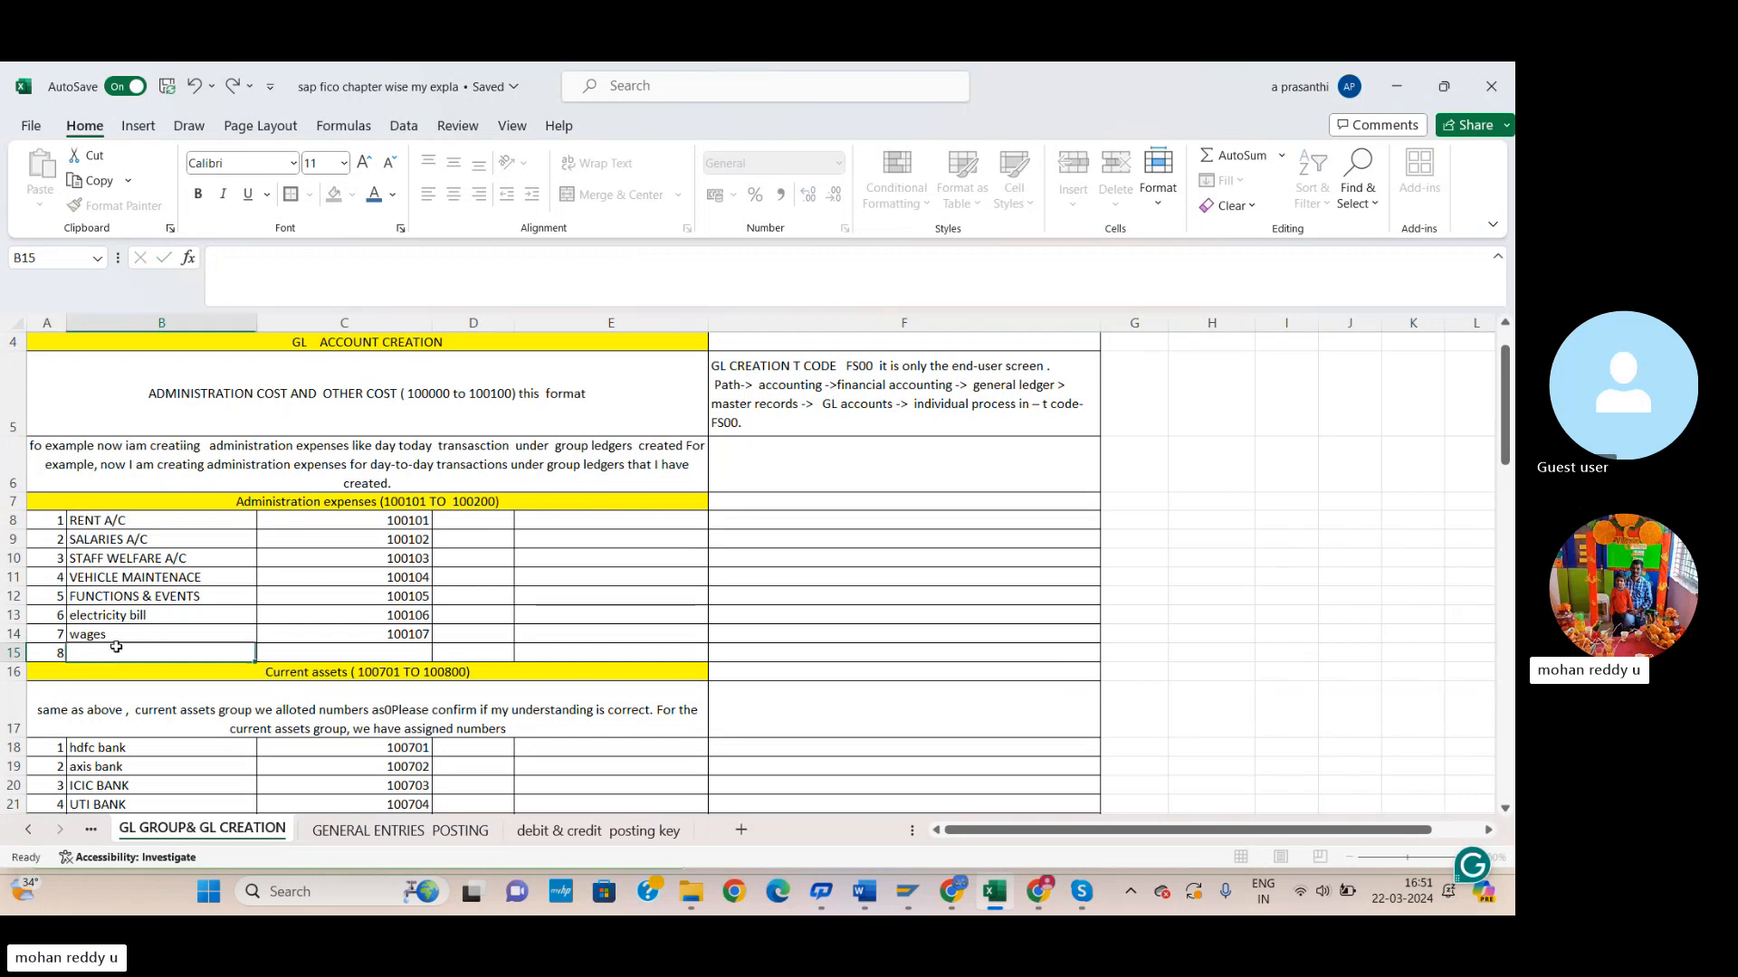
{"action": "type", "text": "purchase"}
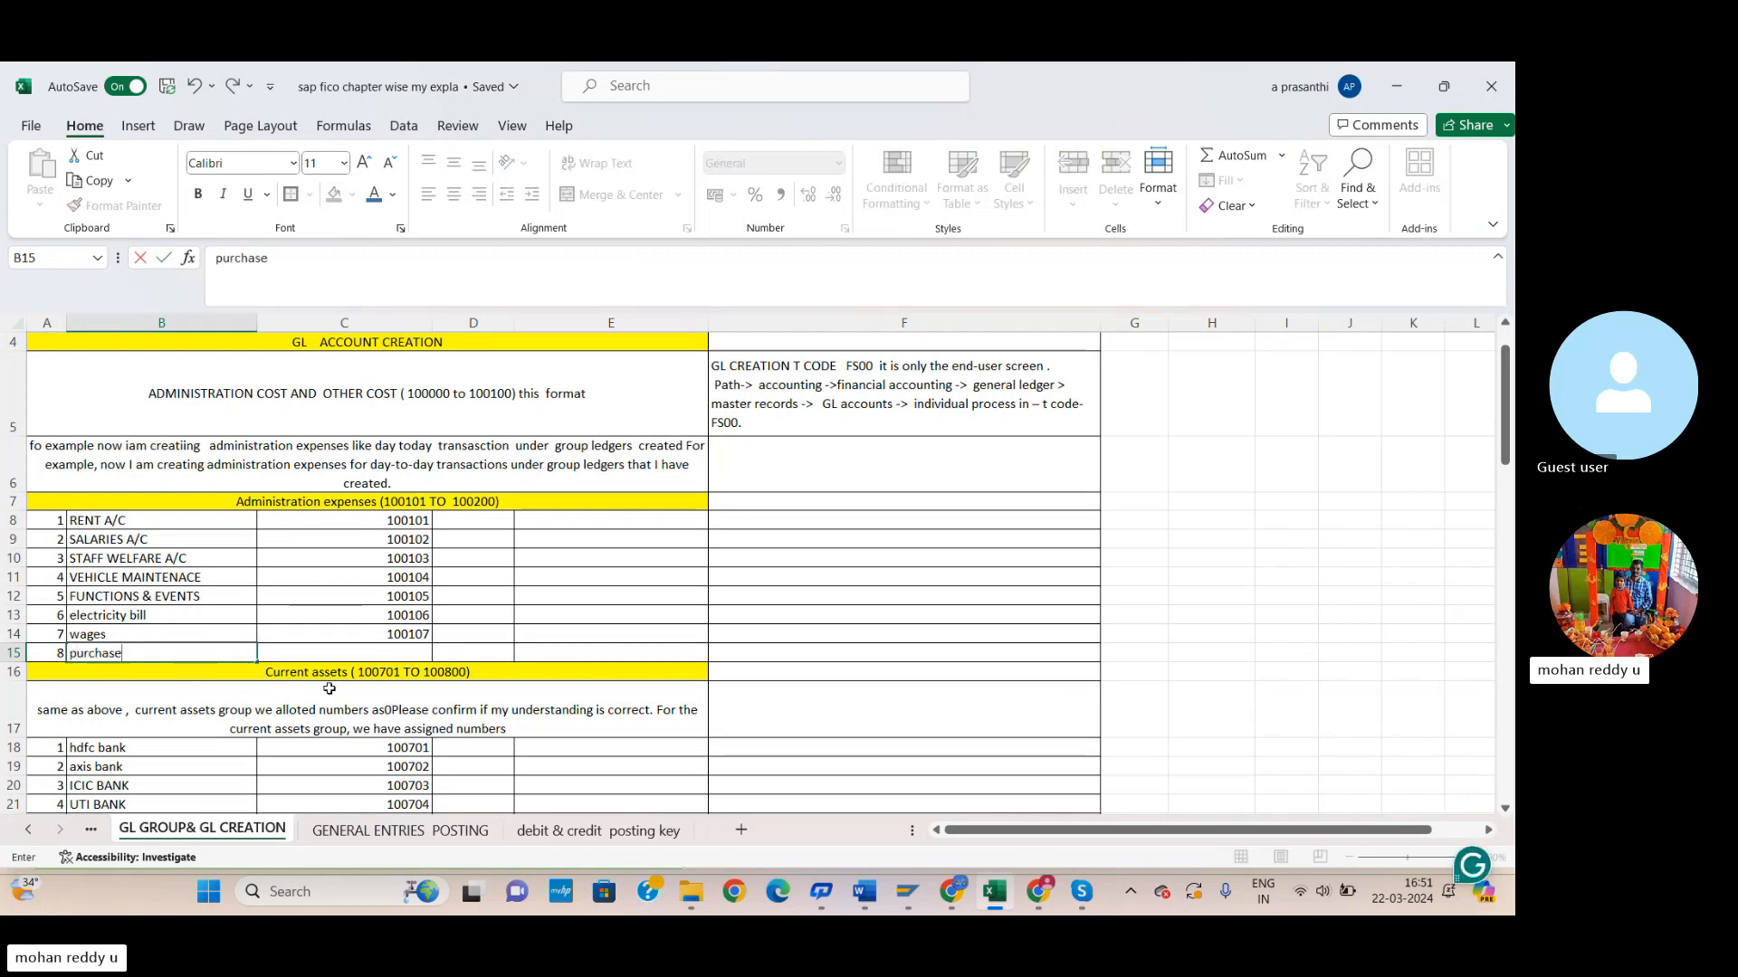
{"action": "left_click", "coordinate": [398, 641]}
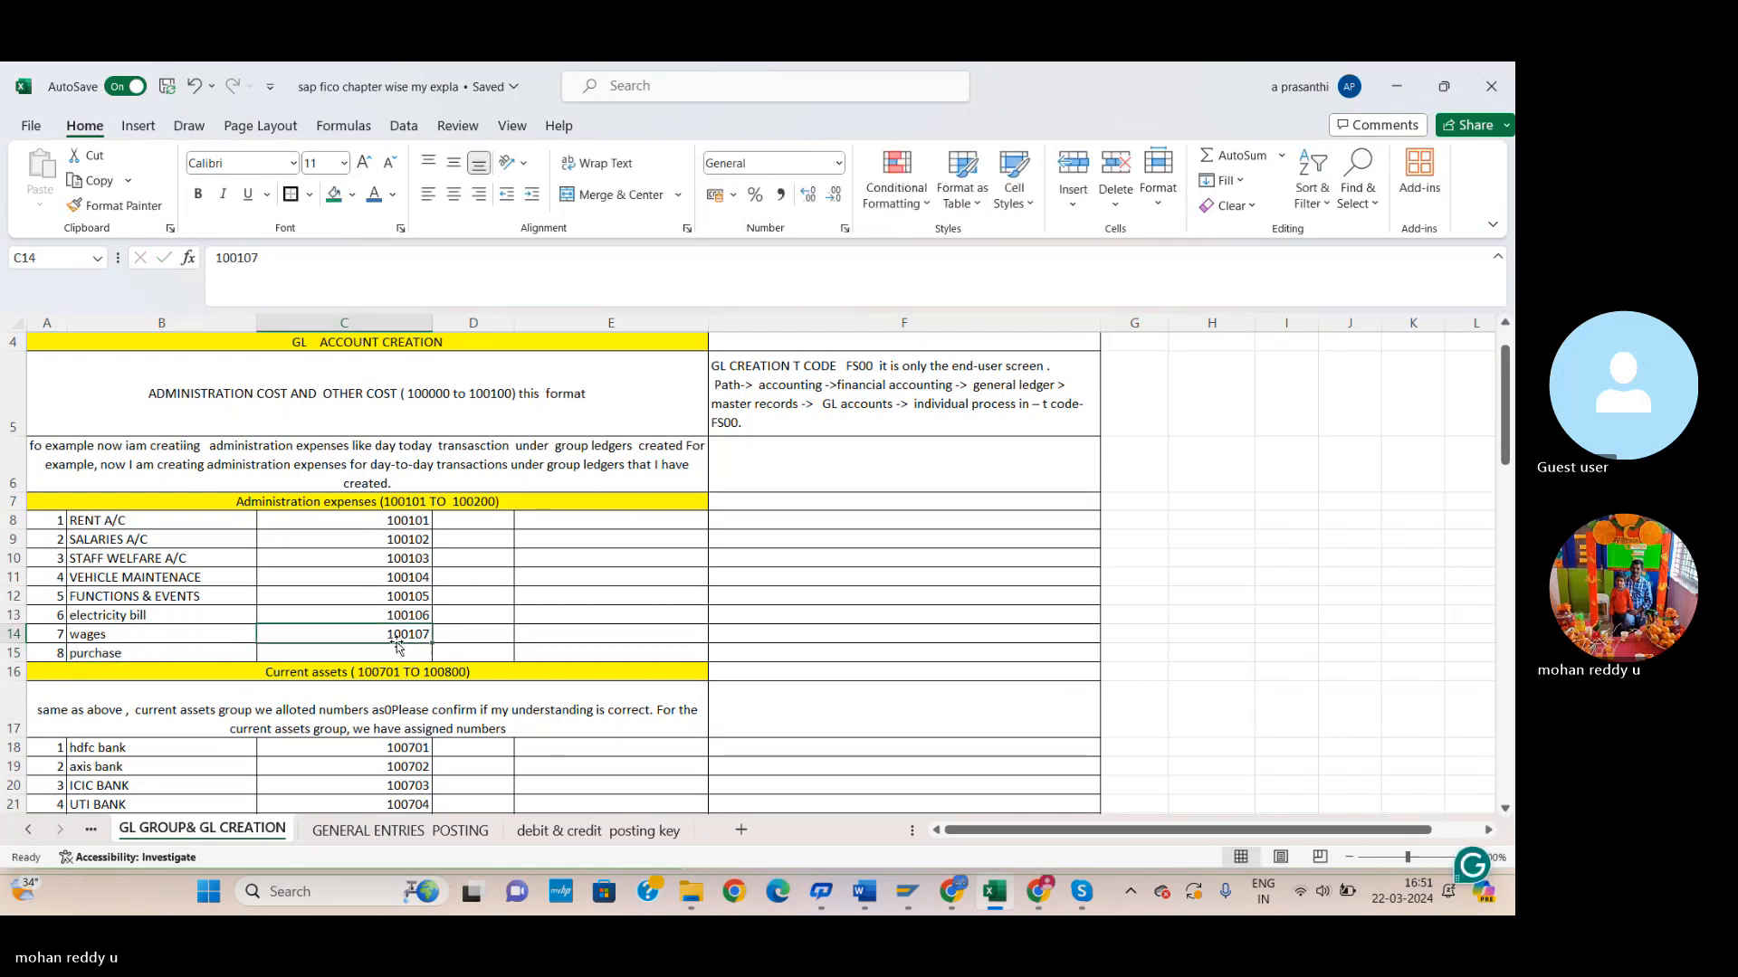
{"action": "left_click", "coordinate": [393, 652]}
{"action": "type", "text": "100108"}
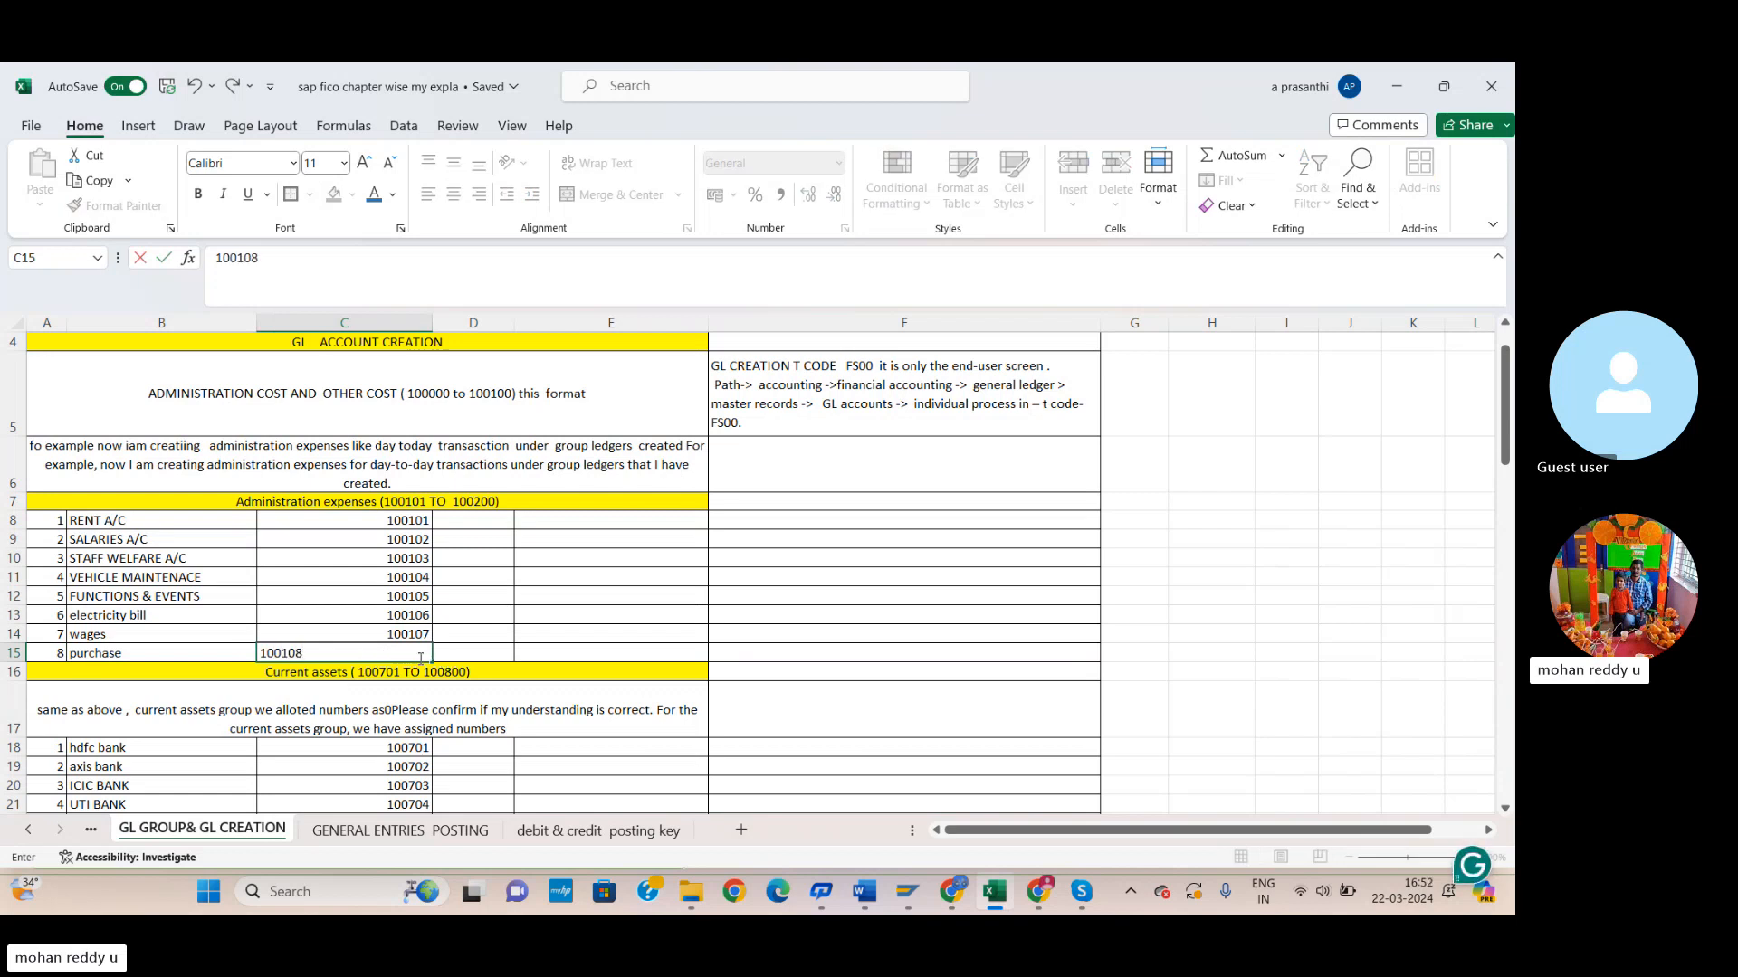
Return to SAP, close the G/L account search and open transaction FS00 in a new session.
{"action": "key", "text": "alt+Tab"}
{"action": "left_click", "coordinate": [670, 77]}
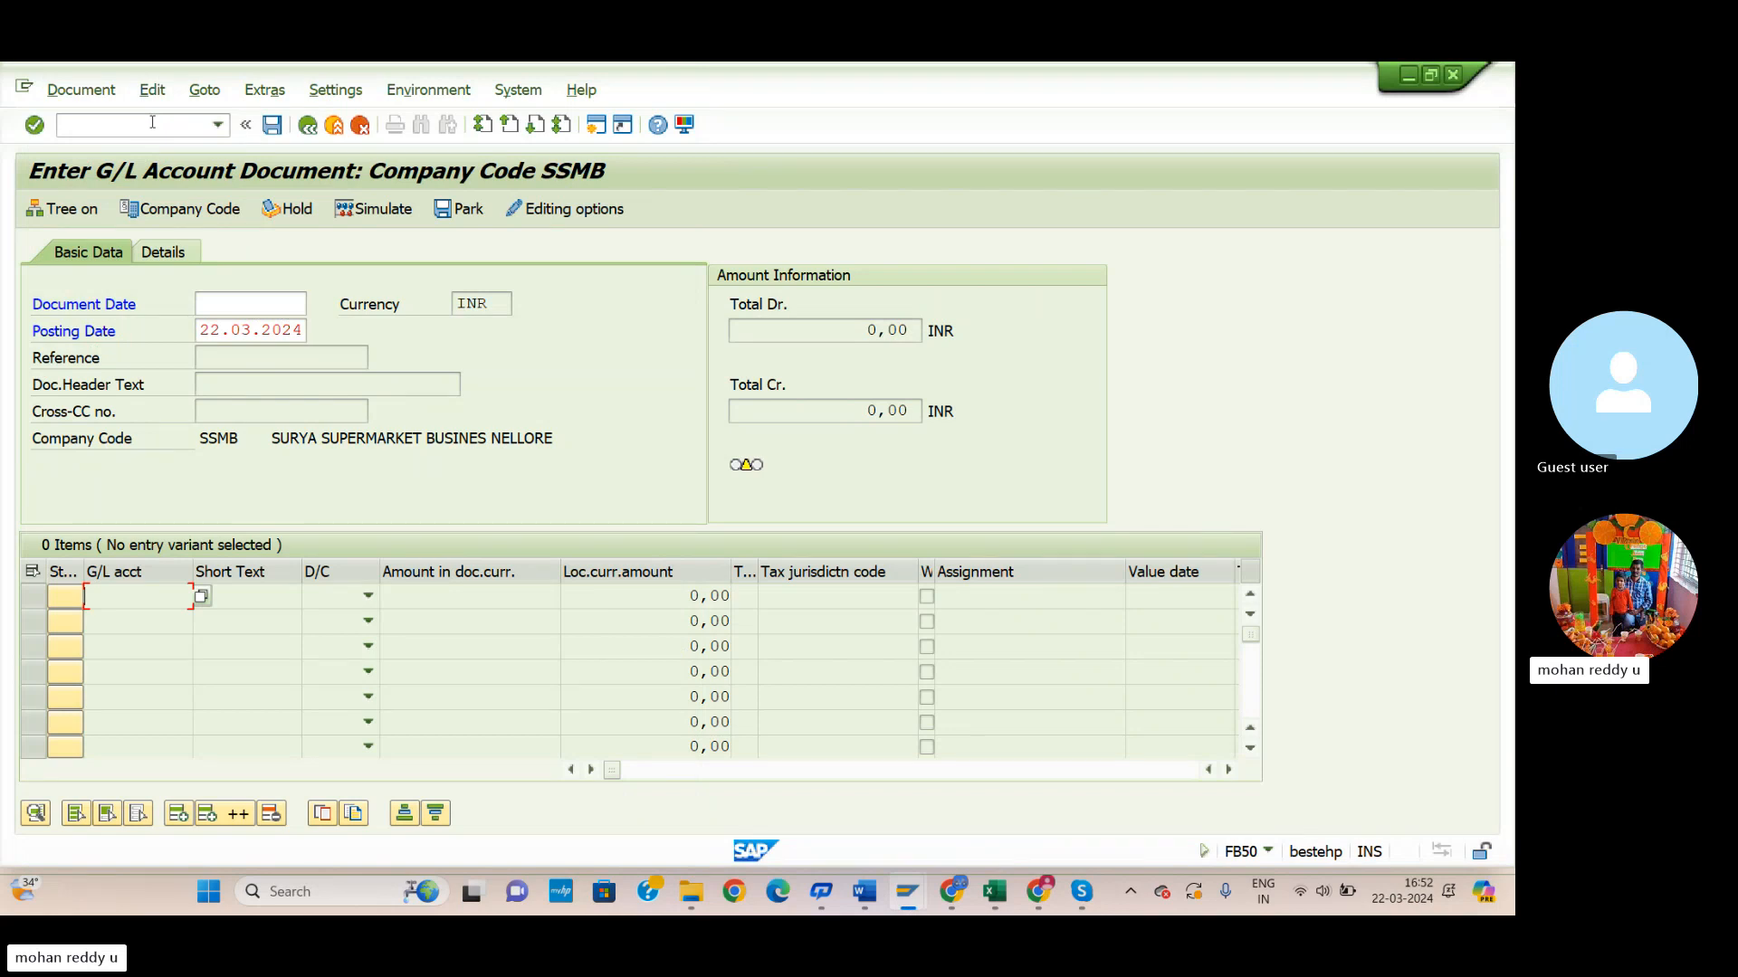
{"action": "left_click", "coordinate": [152, 123]}
{"action": "key", "text": "Return"}
{"action": "left_click", "coordinate": [175, 131]}
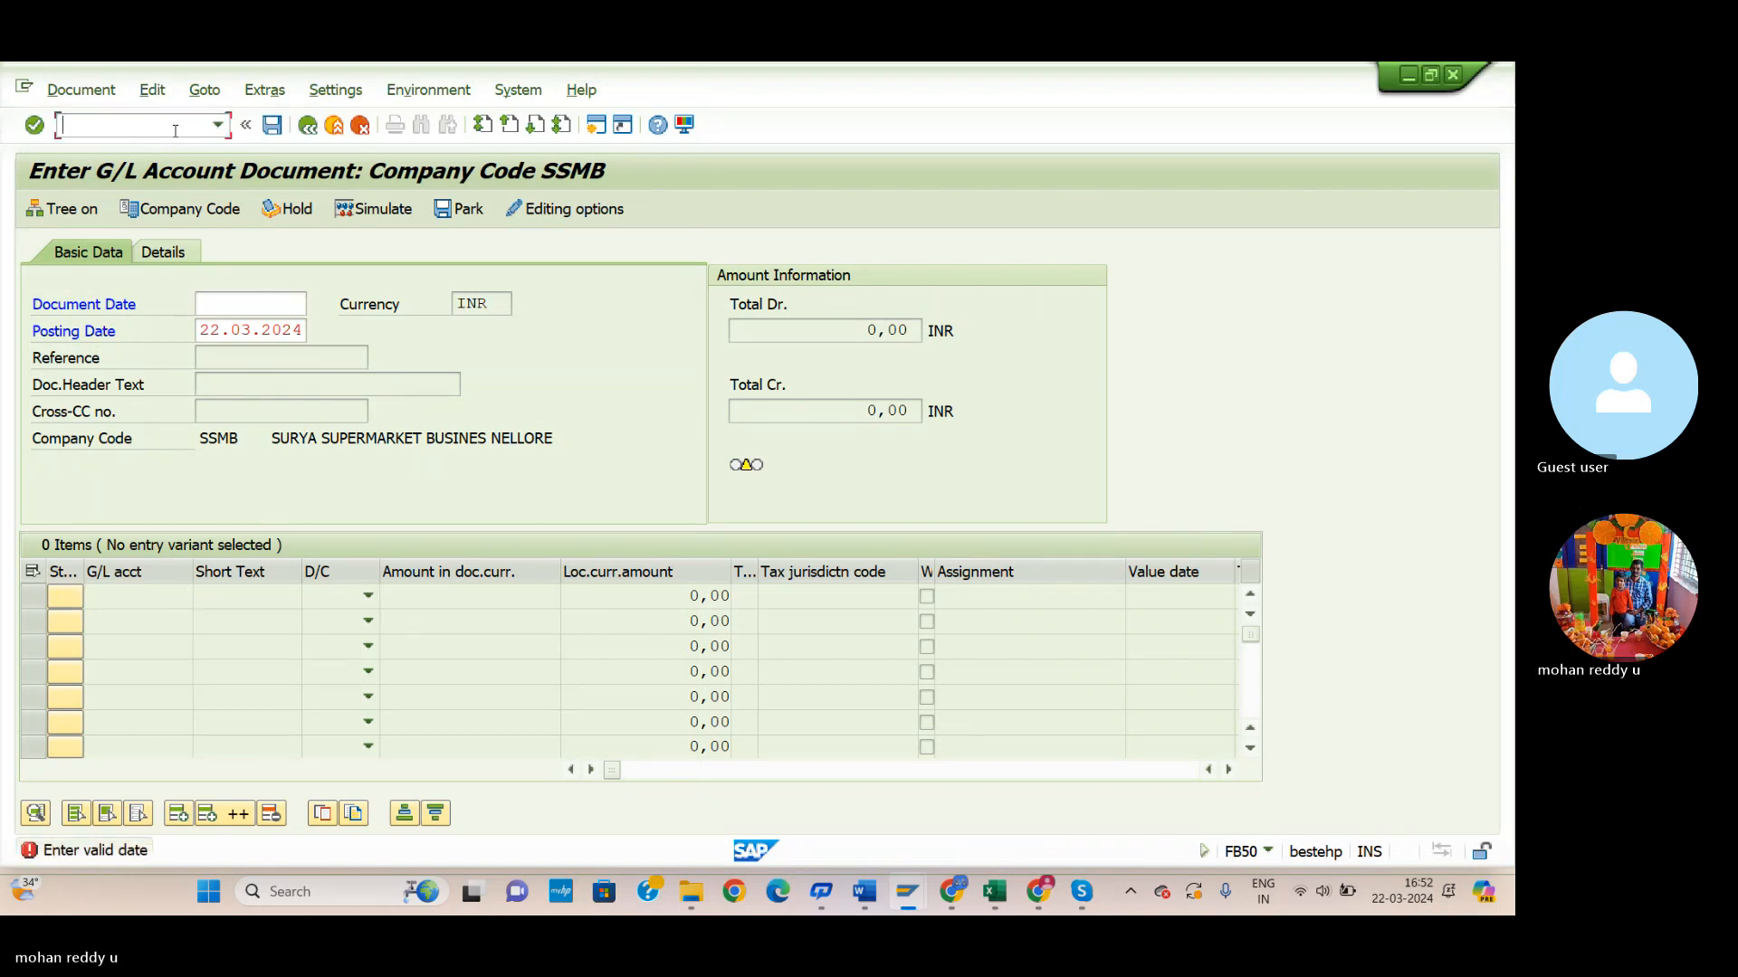
{"action": "type", "text": "/nfs00"}
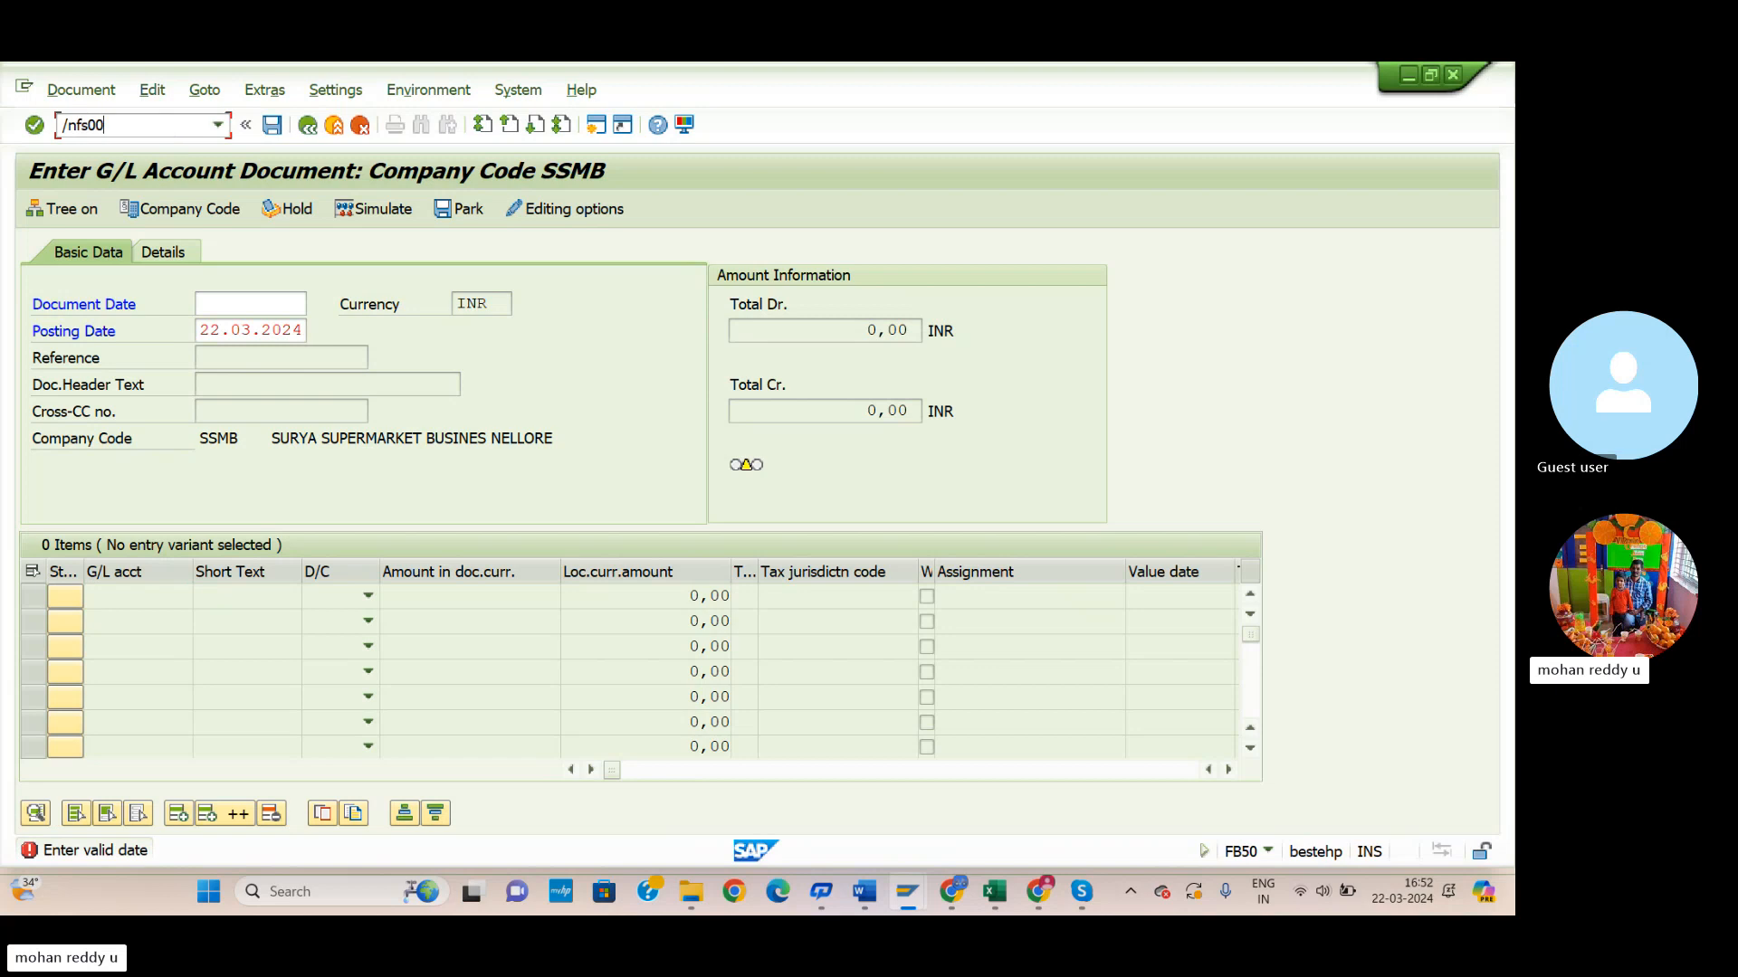
{"action": "key", "text": "Return"}
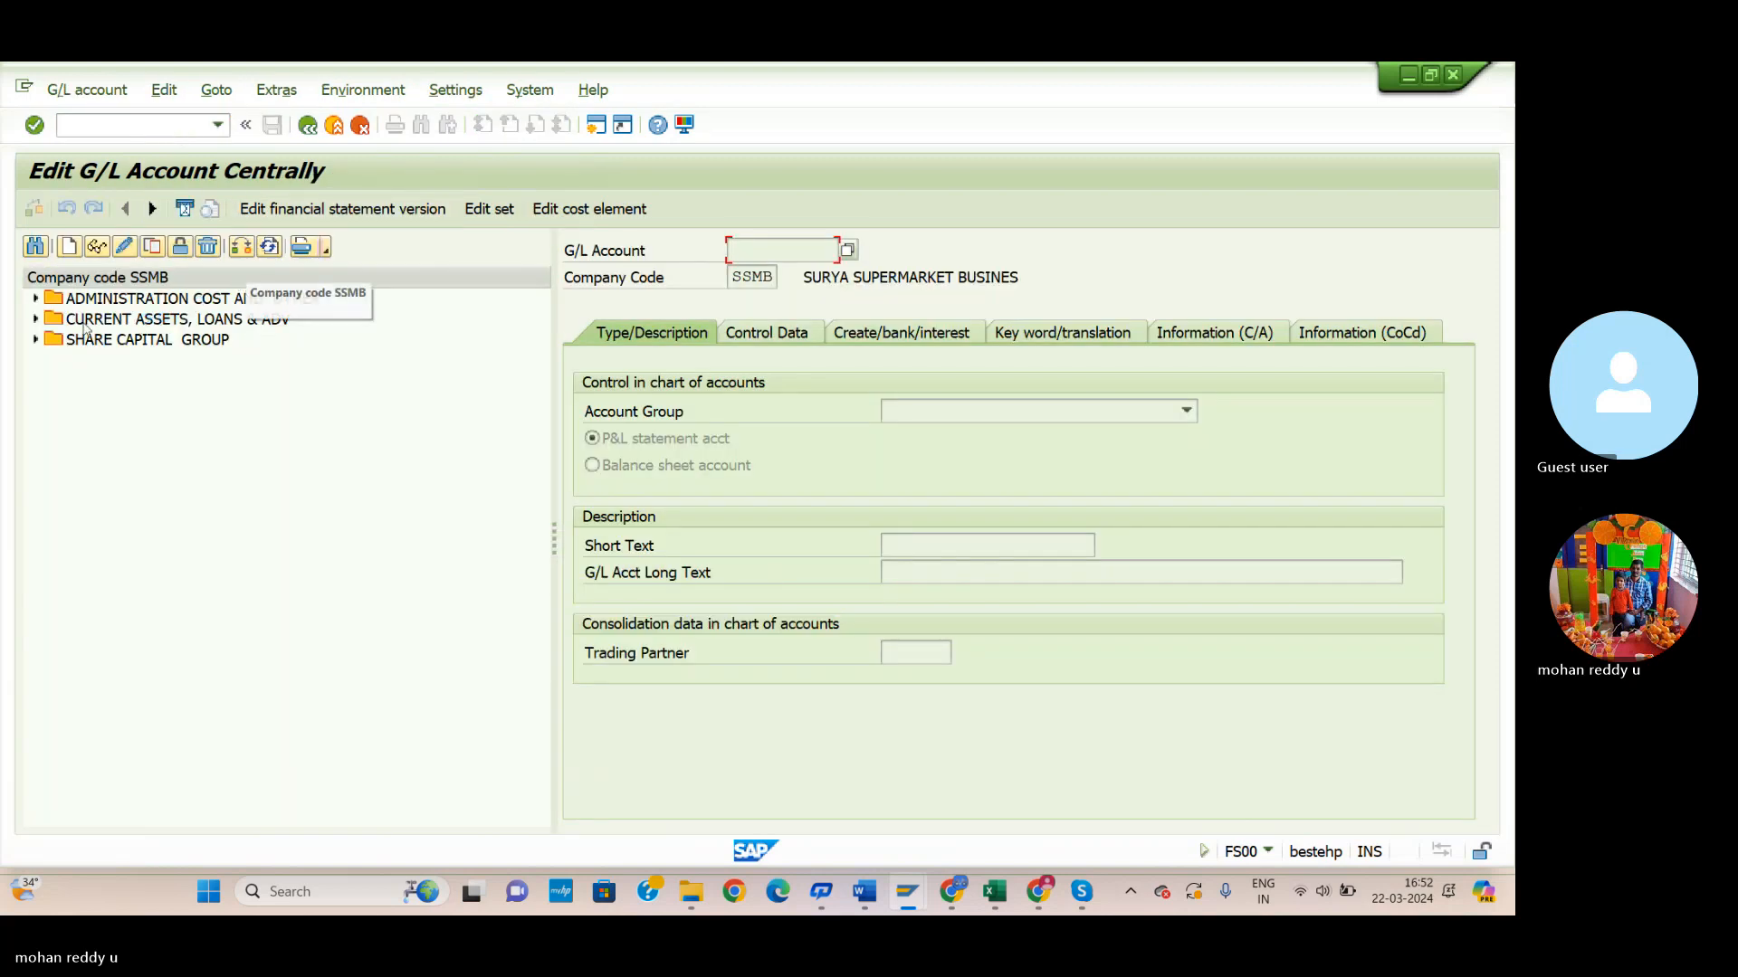
Start creating G/L account 100108 in company code SSMB, checking the number against the Excel list.
{"action": "left_click", "coordinate": [36, 298]}
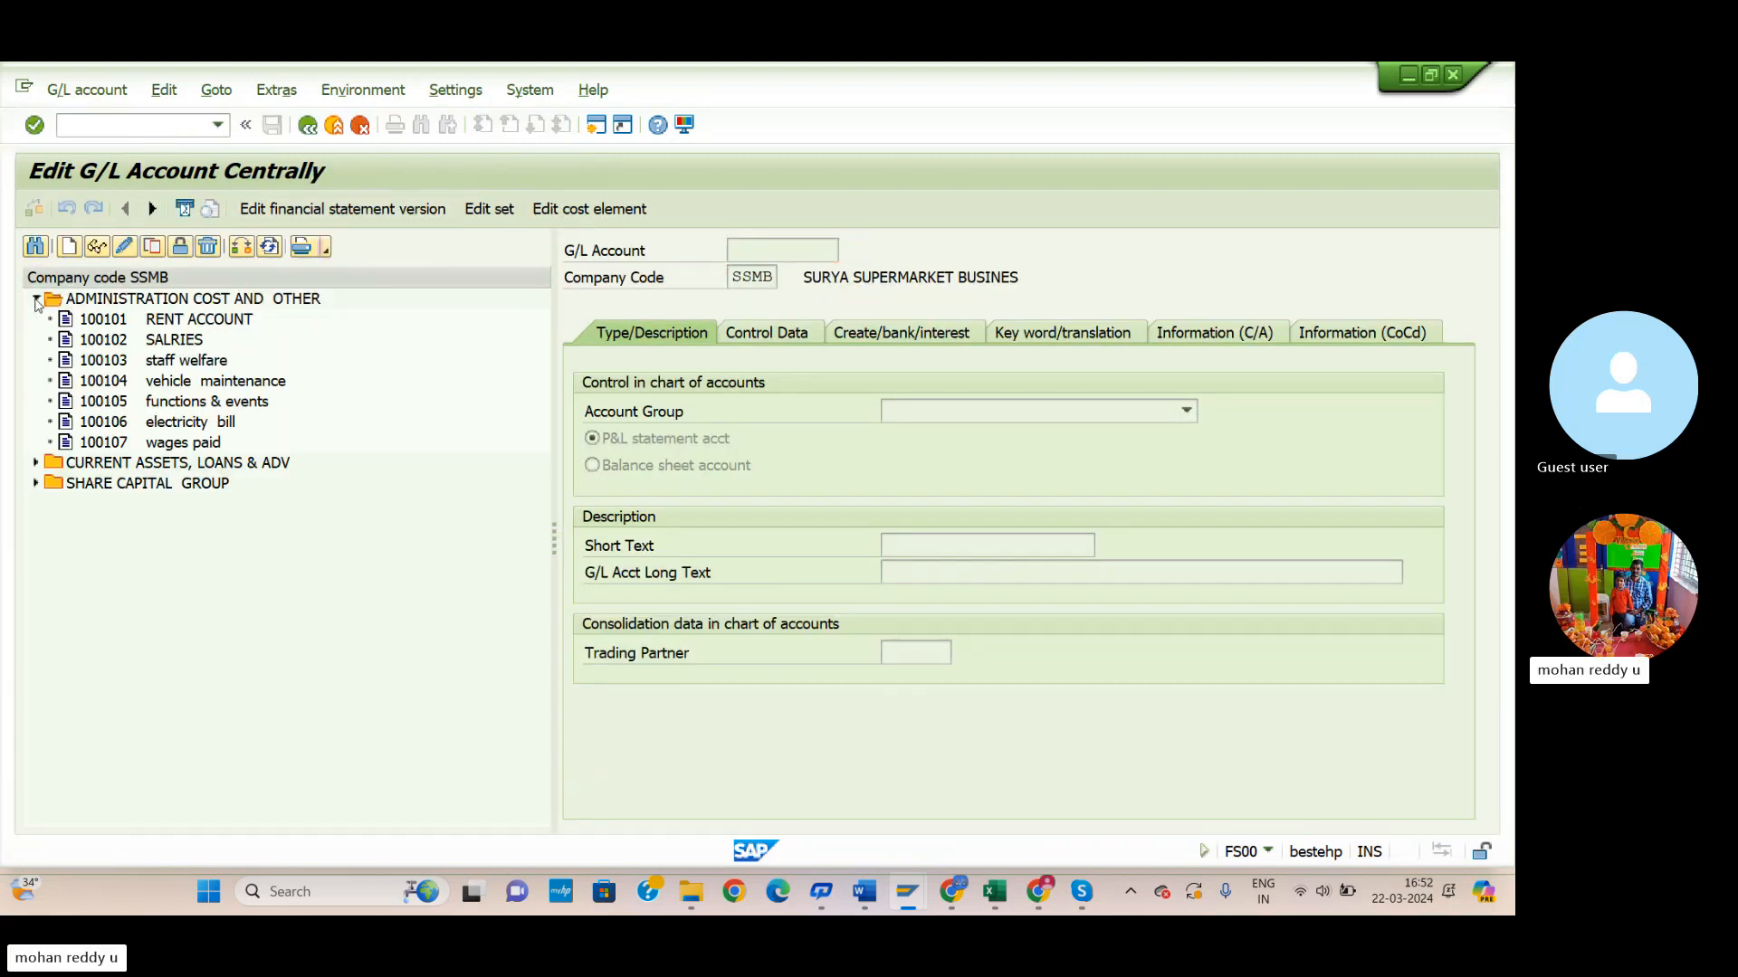
{"action": "left_click", "coordinate": [70, 250]}
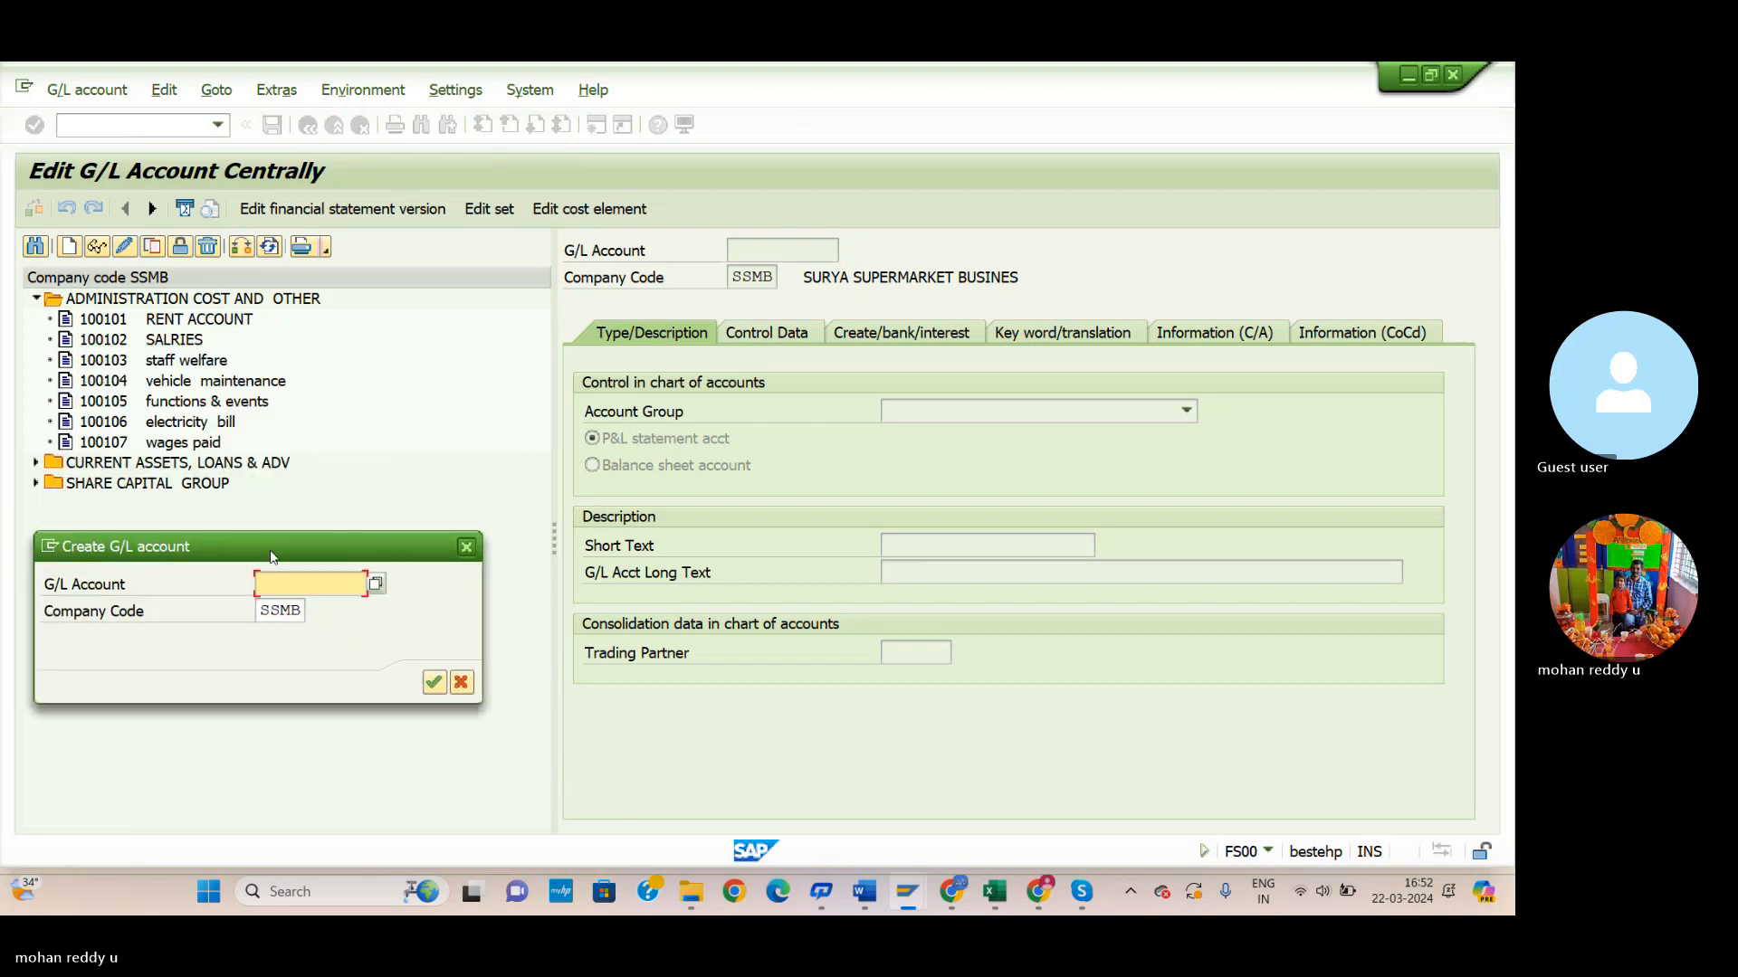
{"action": "type", "text": "1"}
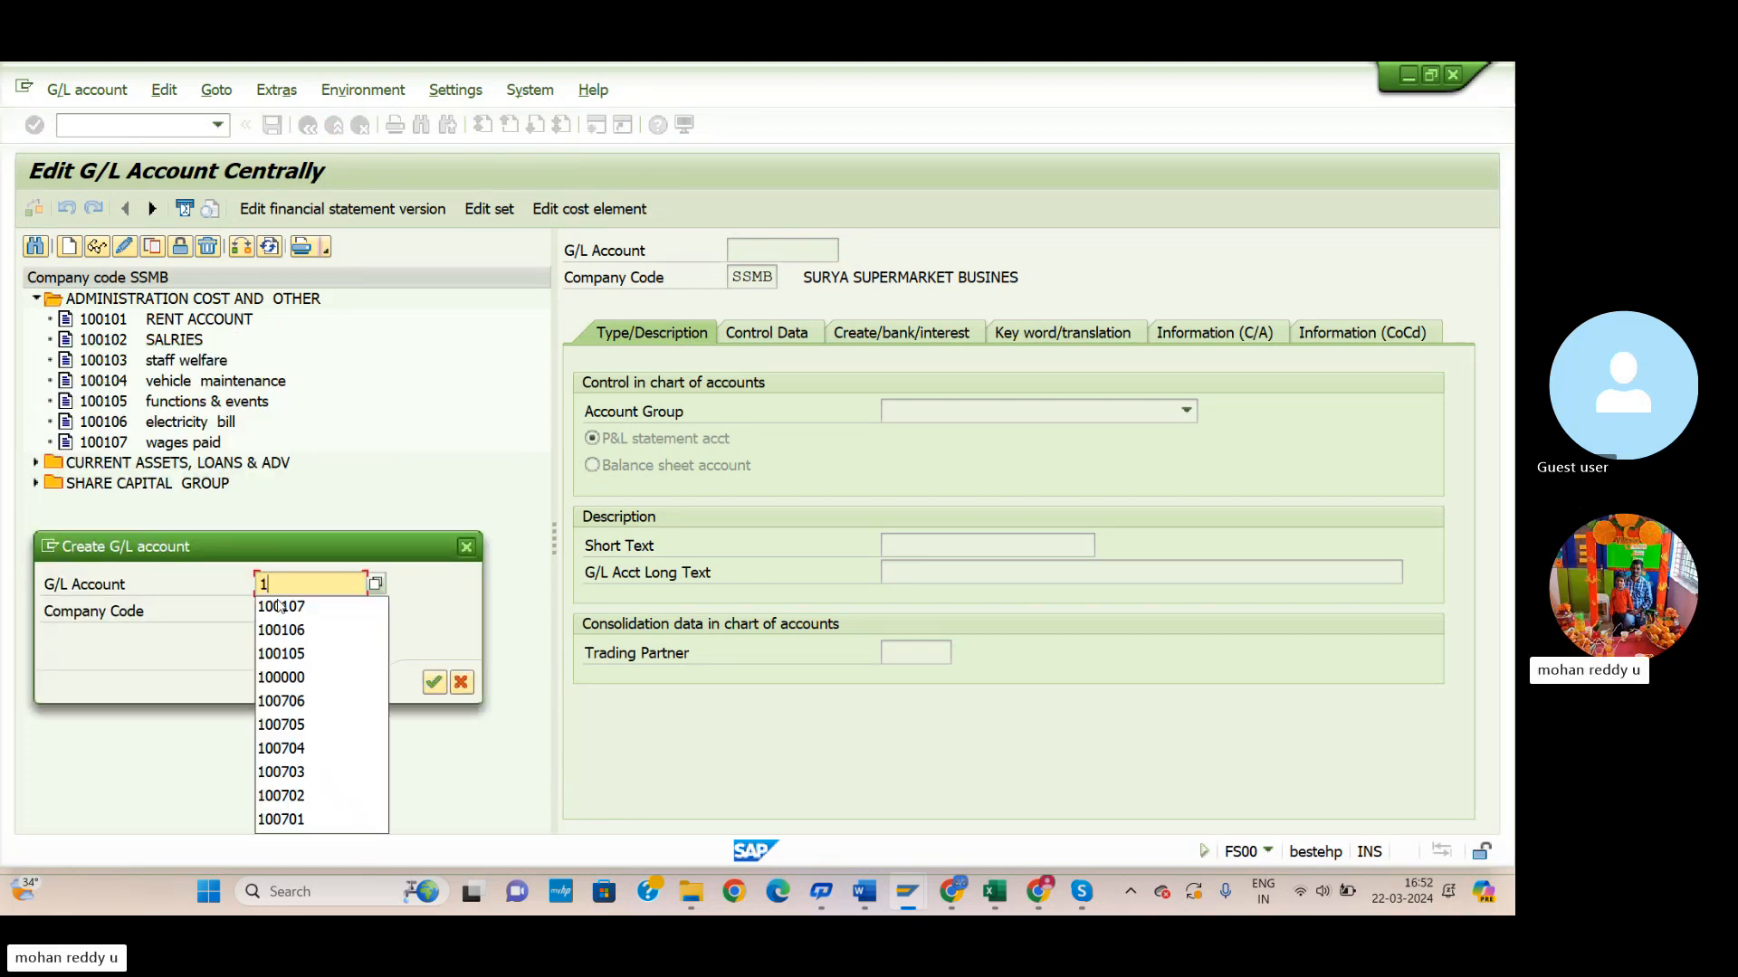
{"action": "type", "text": "00108"}
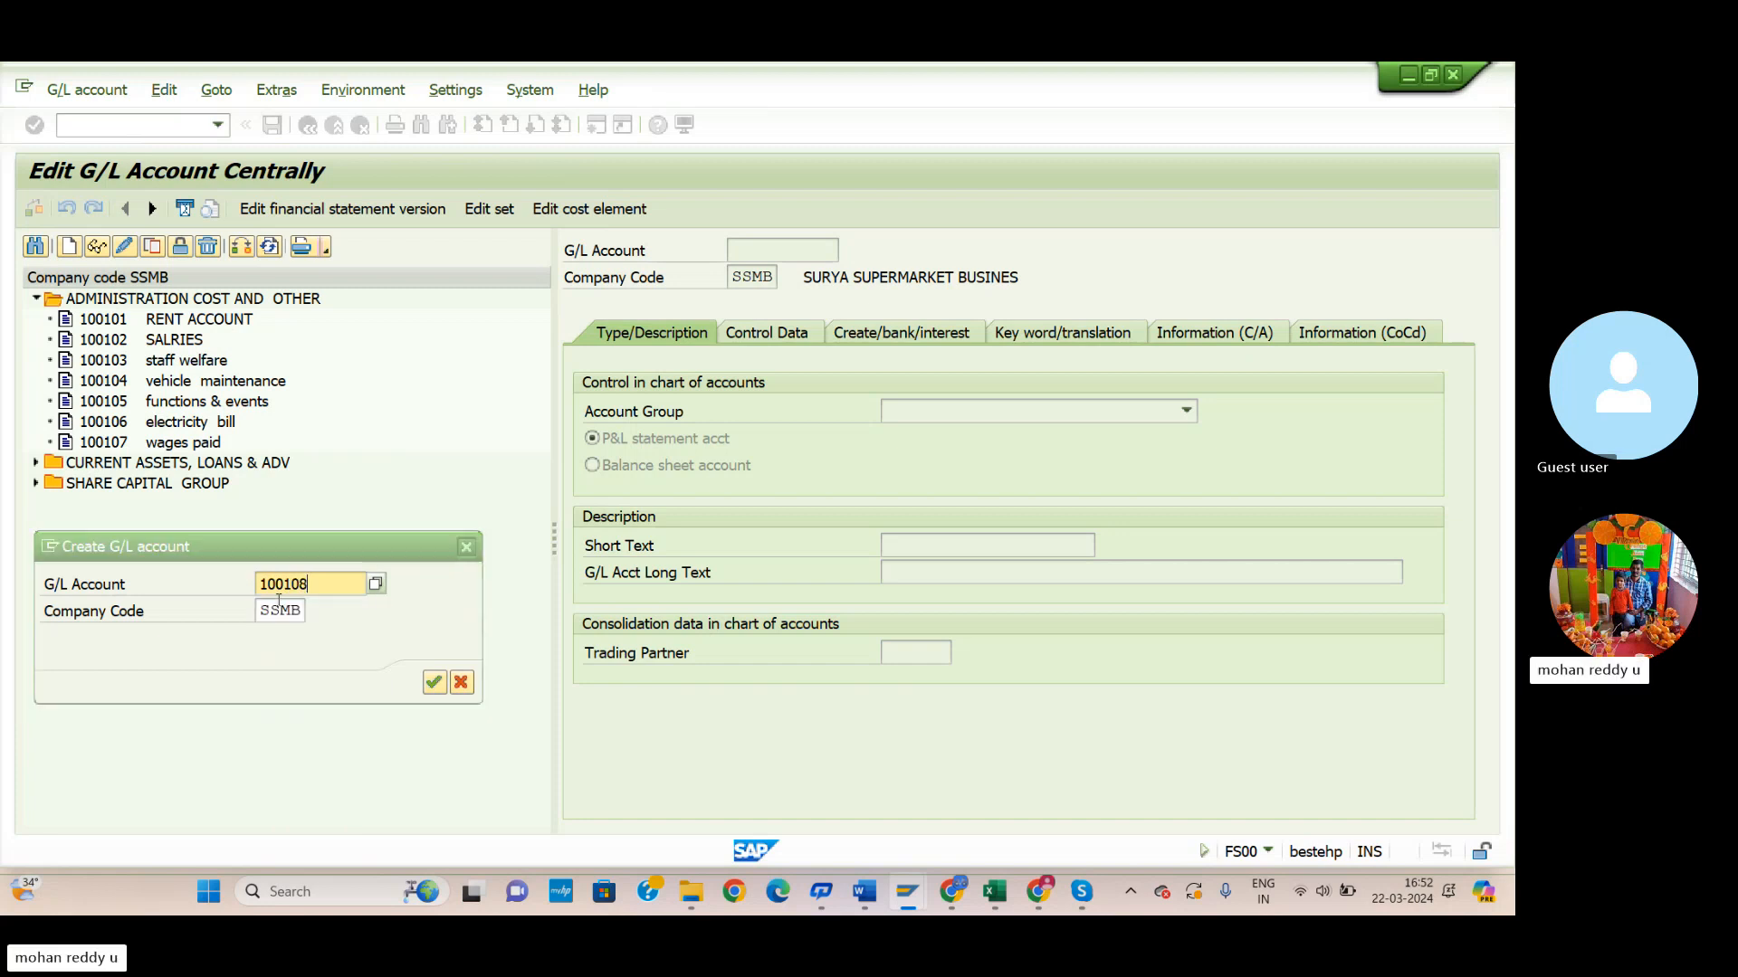
{"action": "key", "text": "alt+Tab"}
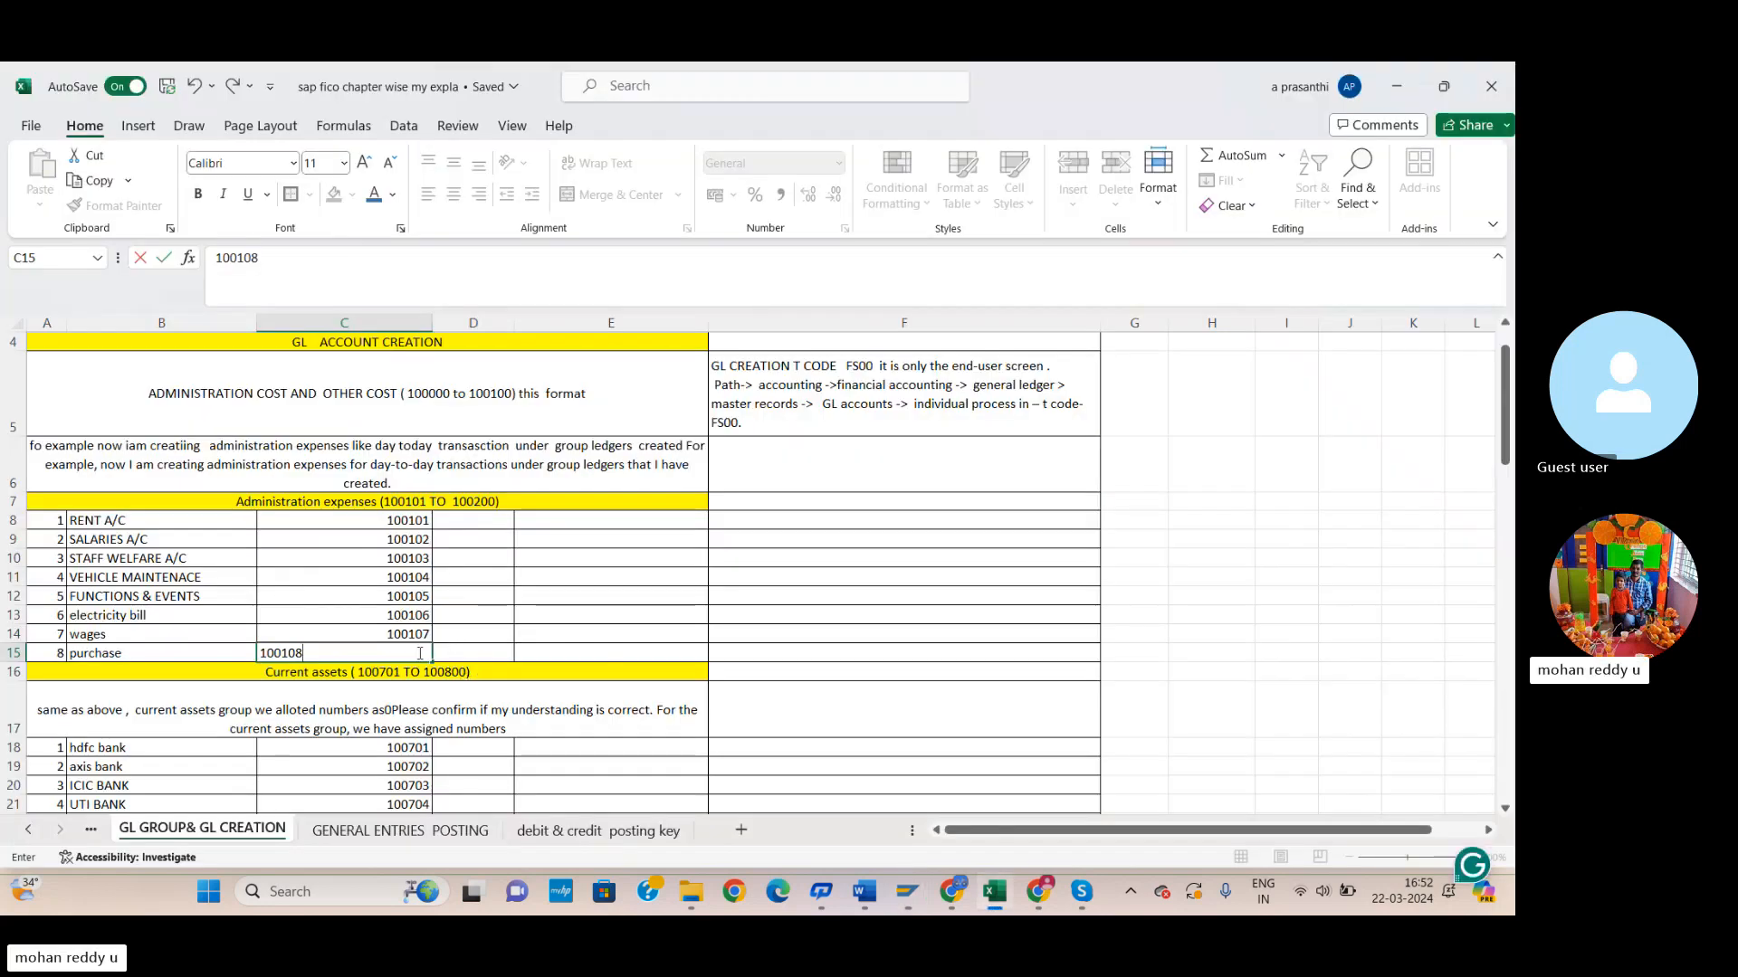
{"action": "key", "text": "alt+Tab"}
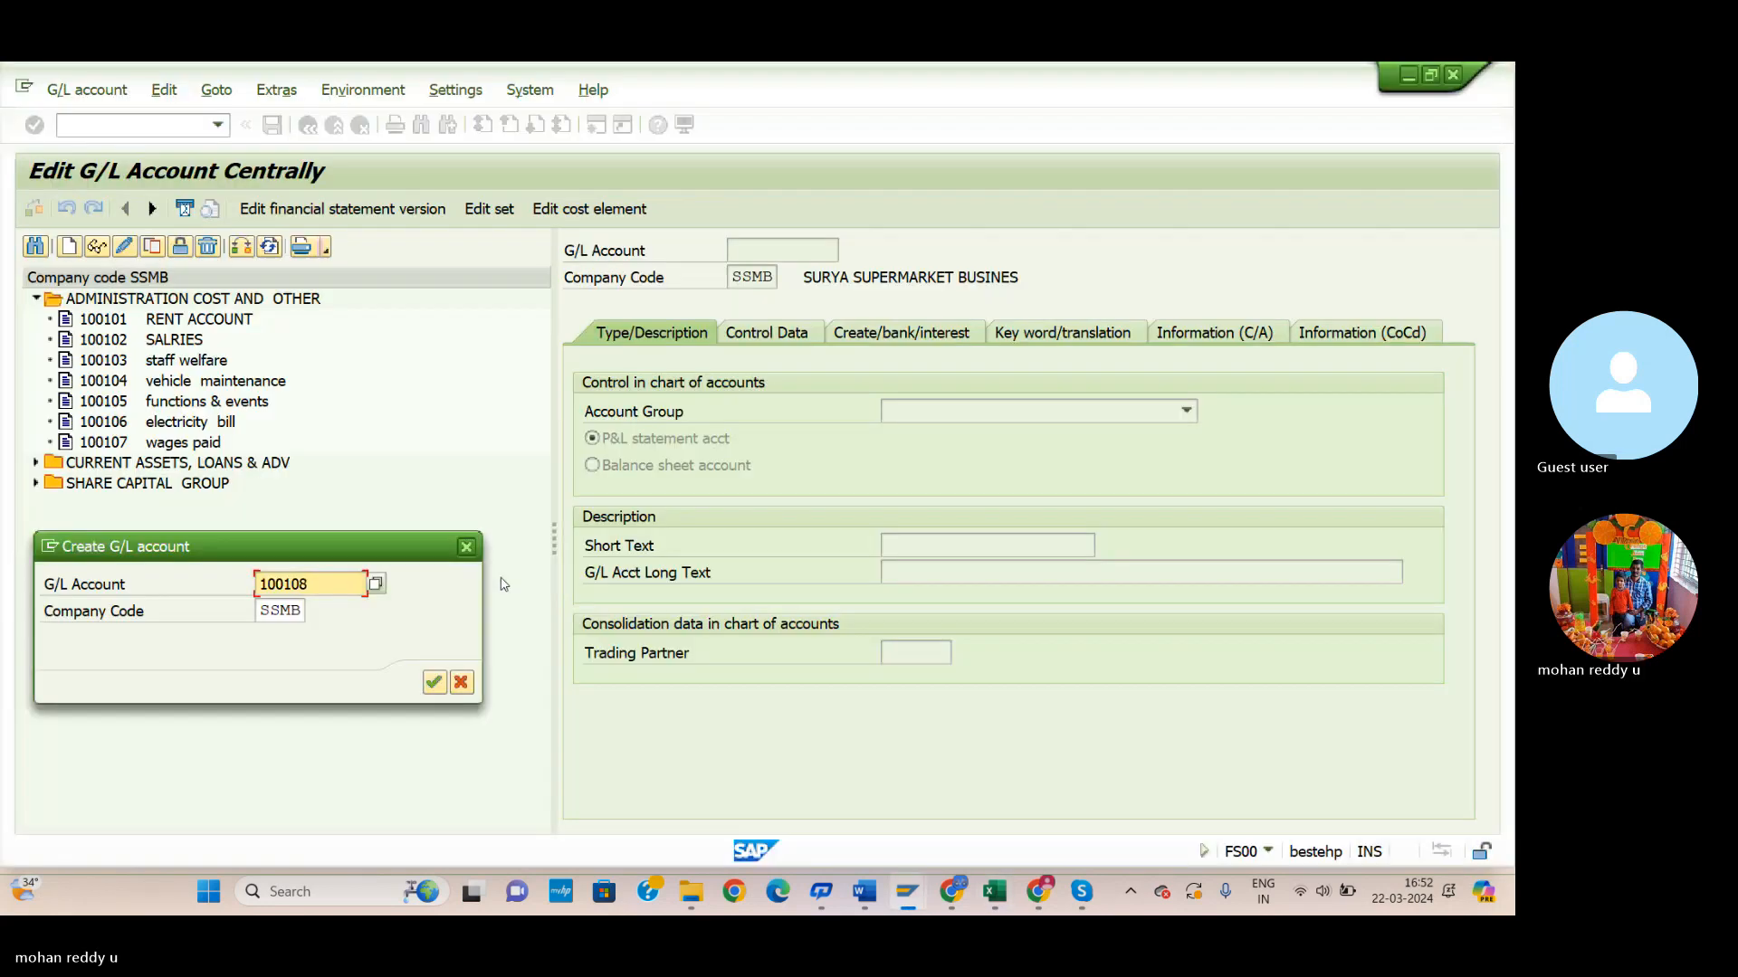
{"action": "left_click", "coordinate": [434, 683]}
Assign the account group ADMINISTRATION COST AND OTHER and enter the short text "purchase account".
{"action": "left_click", "coordinate": [952, 413]}
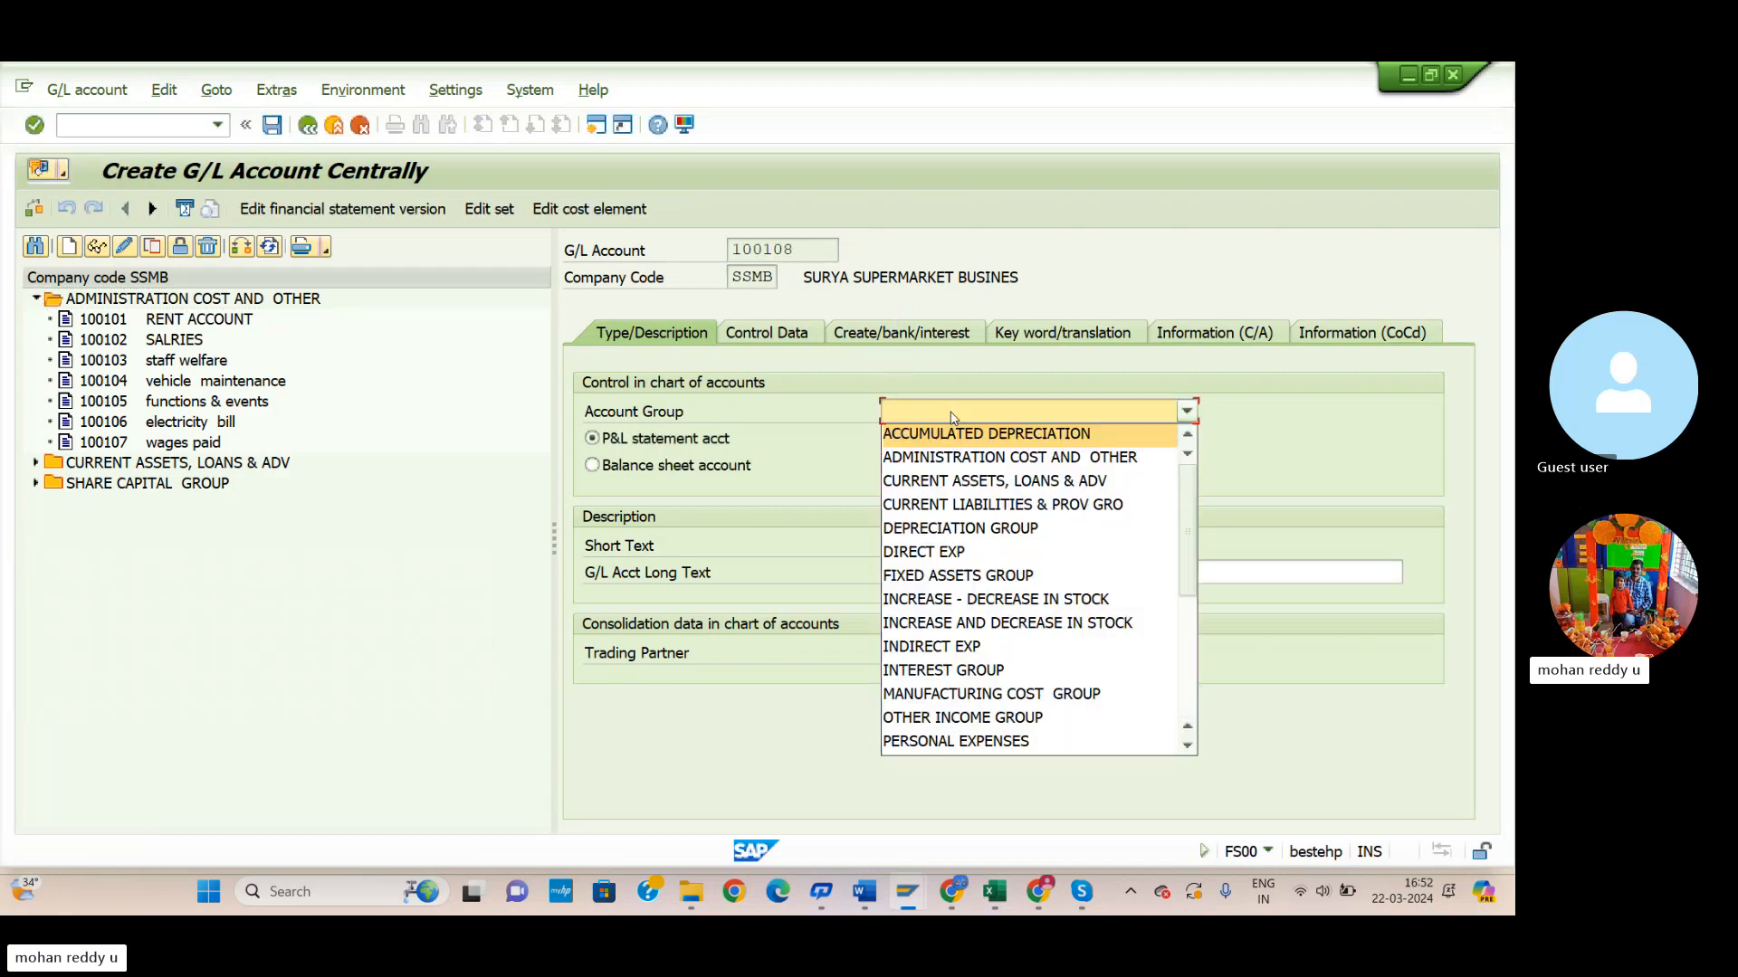
{"action": "left_click", "coordinate": [969, 457]}
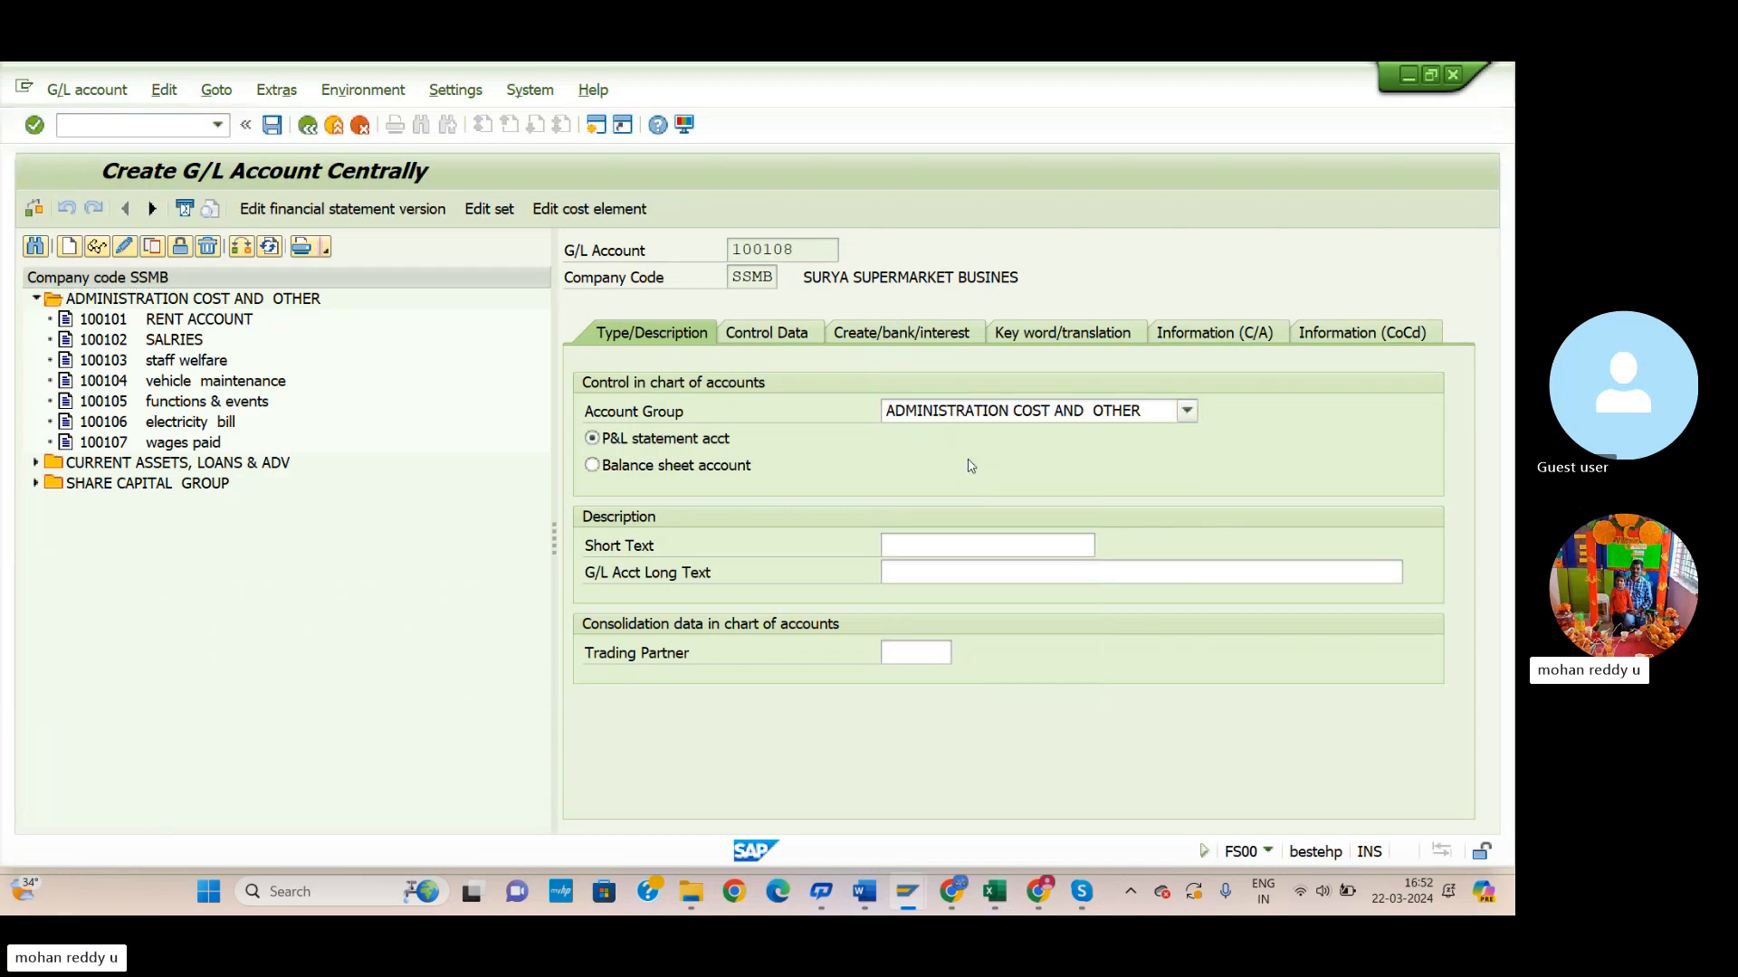
{"action": "left_click", "coordinate": [916, 552]}
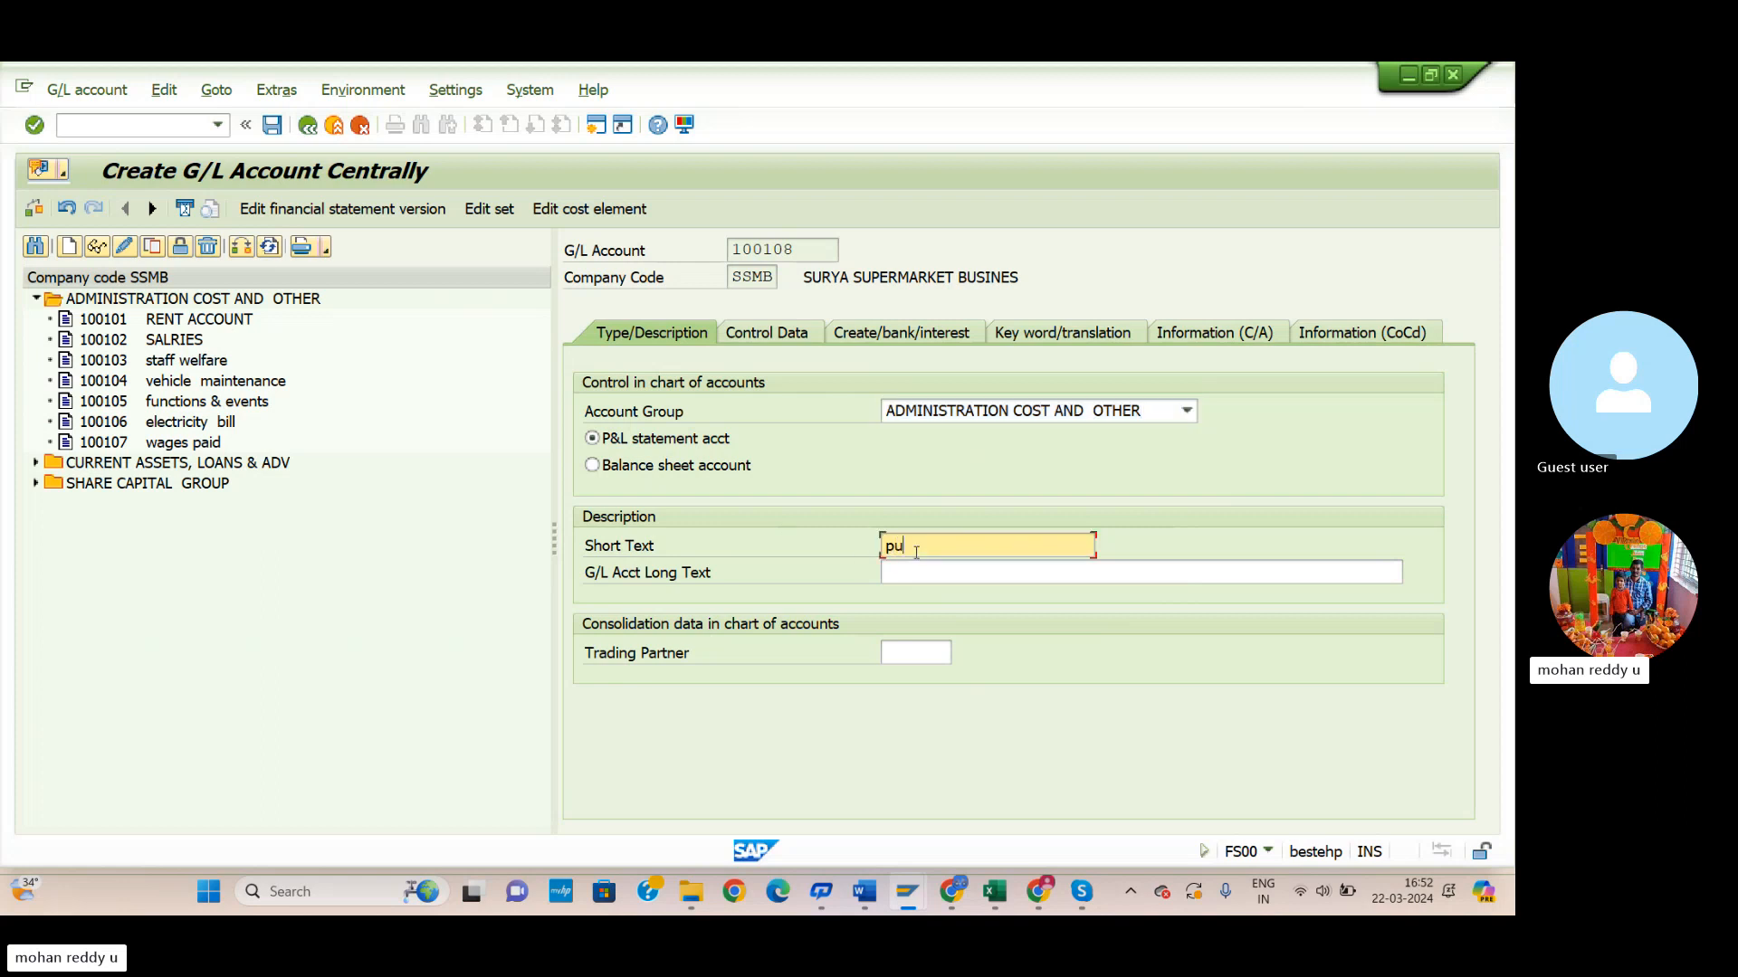
{"action": "type", "text": "purchase account"}
Switch to the Skype call window and mute the microphone.
{"action": "mouse_move", "coordinate": [1036, 893]}
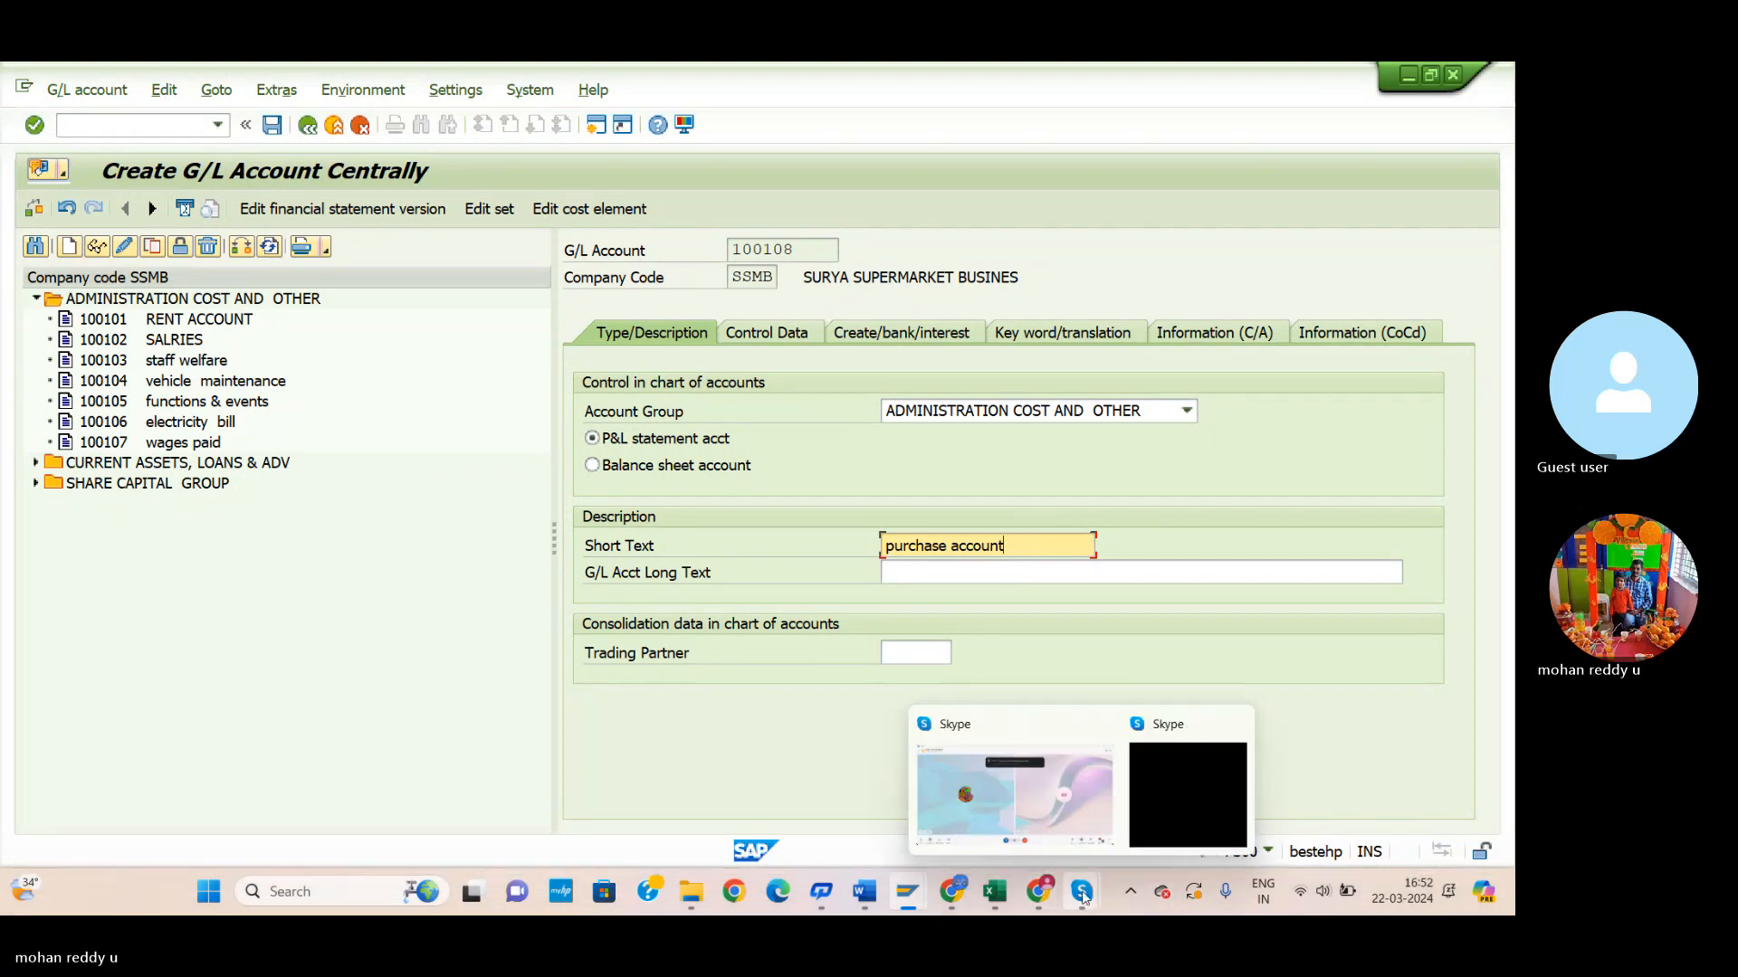
{"action": "left_click", "coordinate": [1051, 811]}
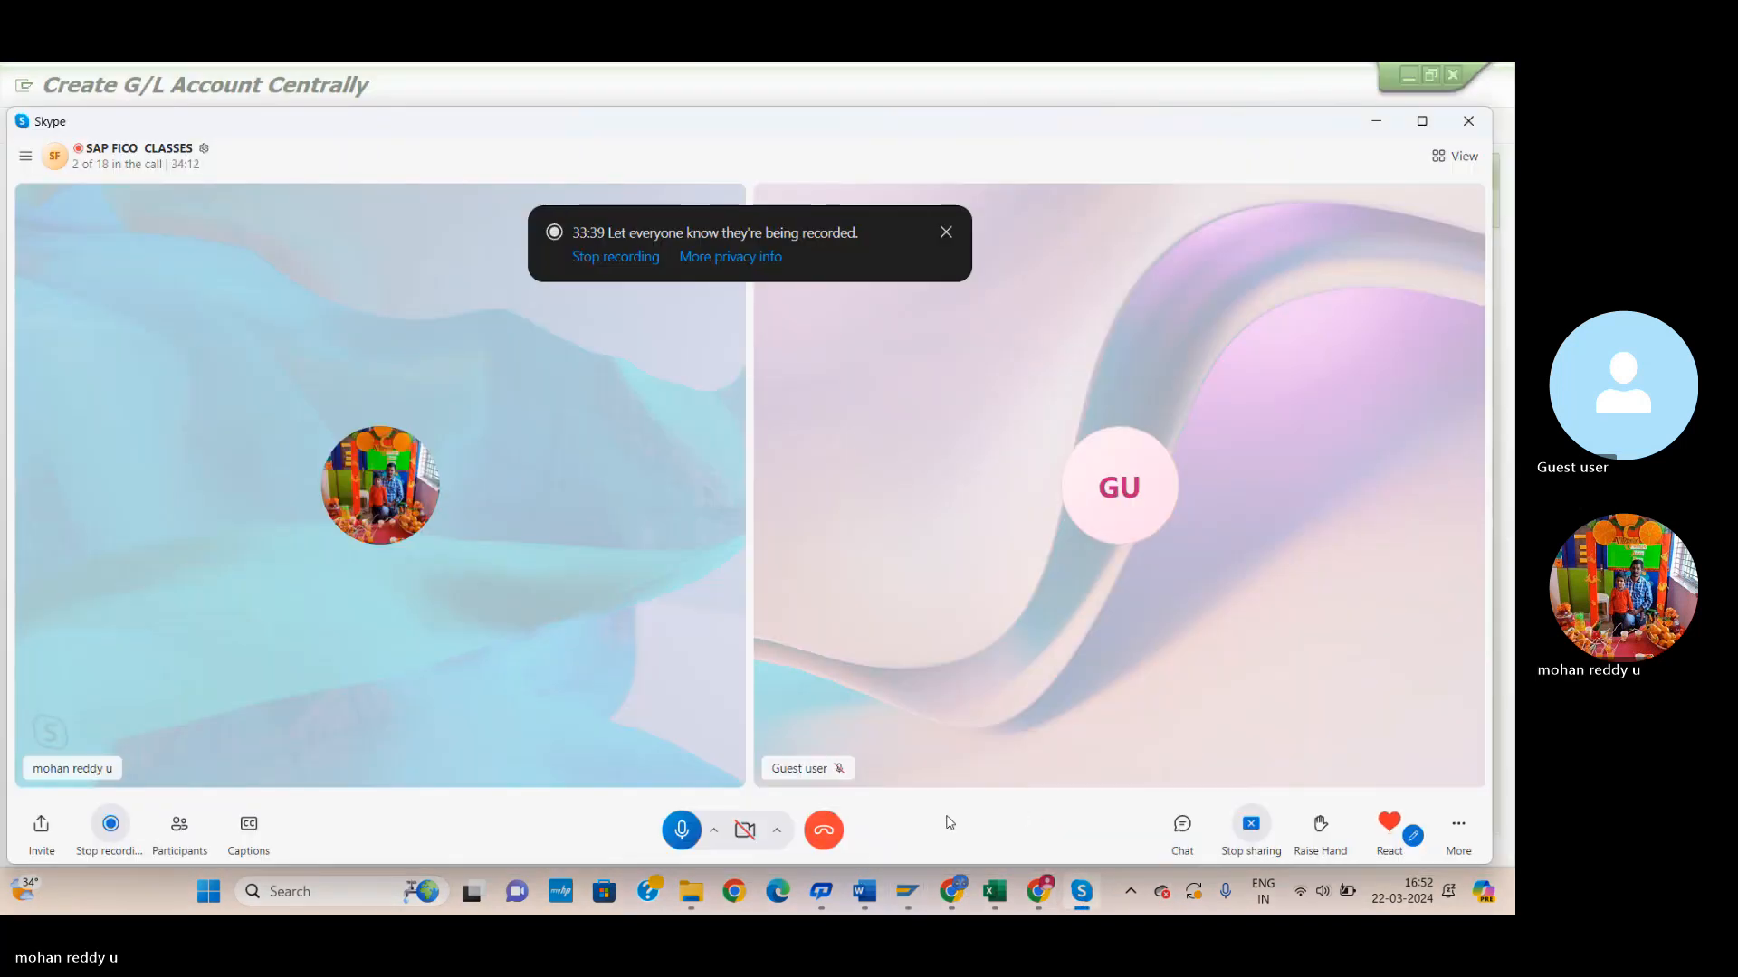
{"action": "left_click", "coordinate": [687, 834]}
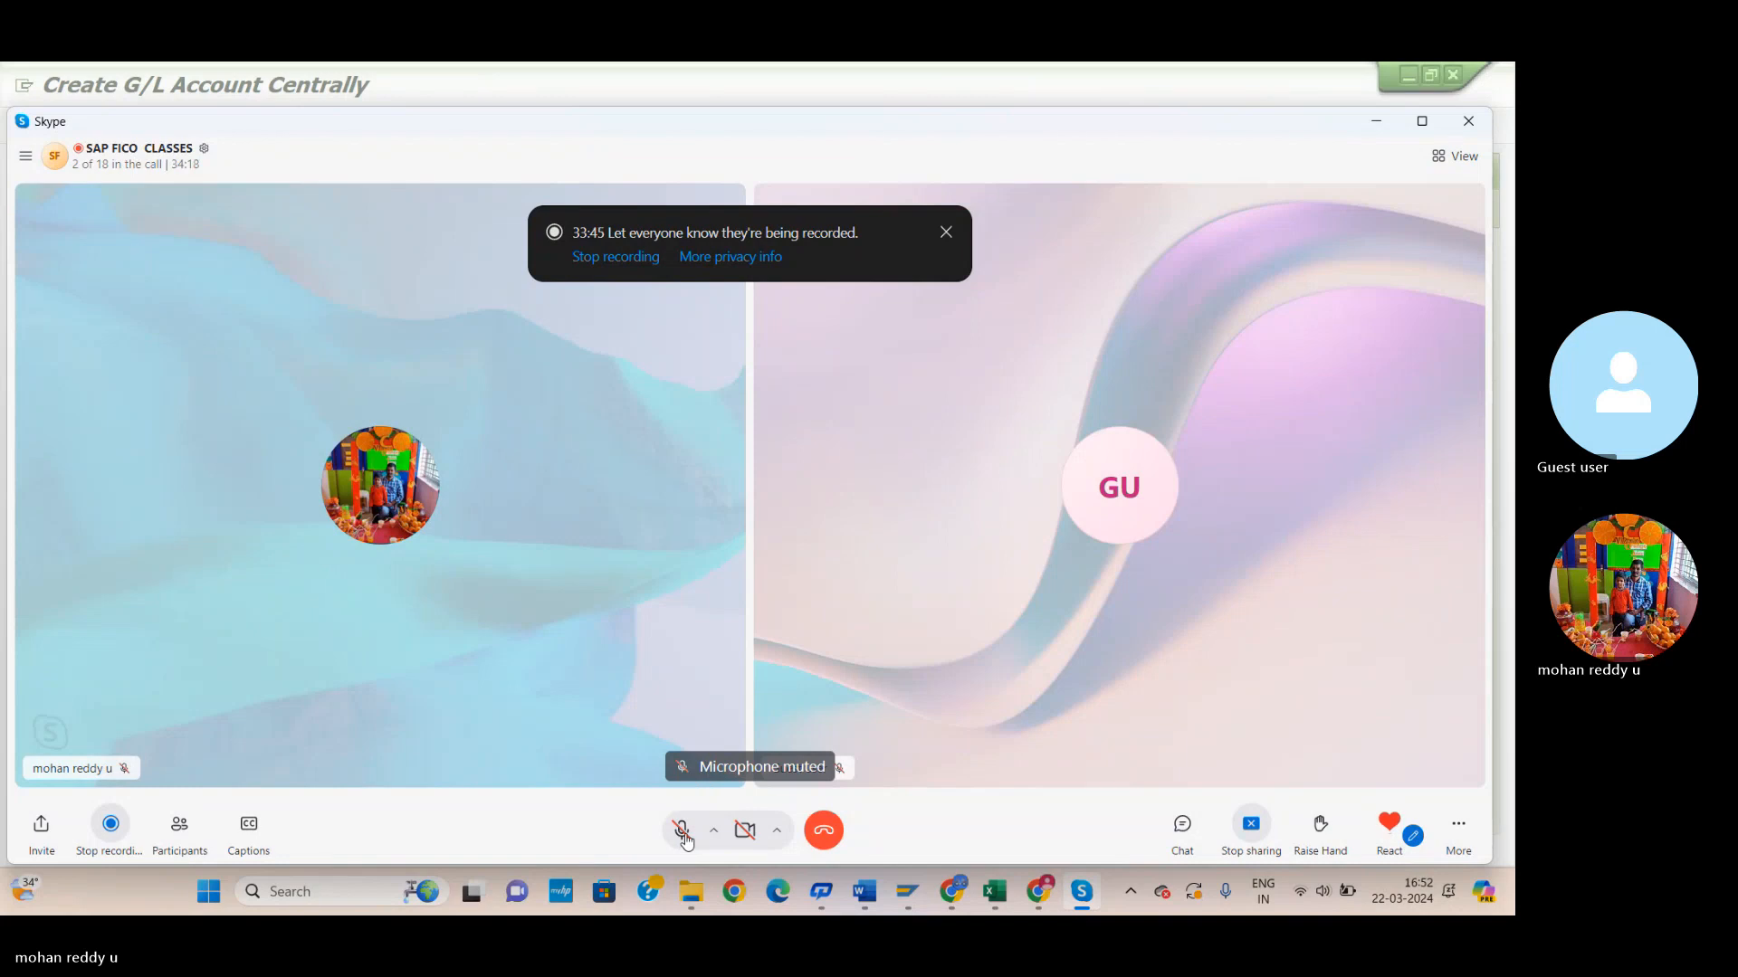
Unmute the microphone in the Skype call and return to the SAP G/L account creation window.
{"action": "left_click", "coordinate": [685, 834]}
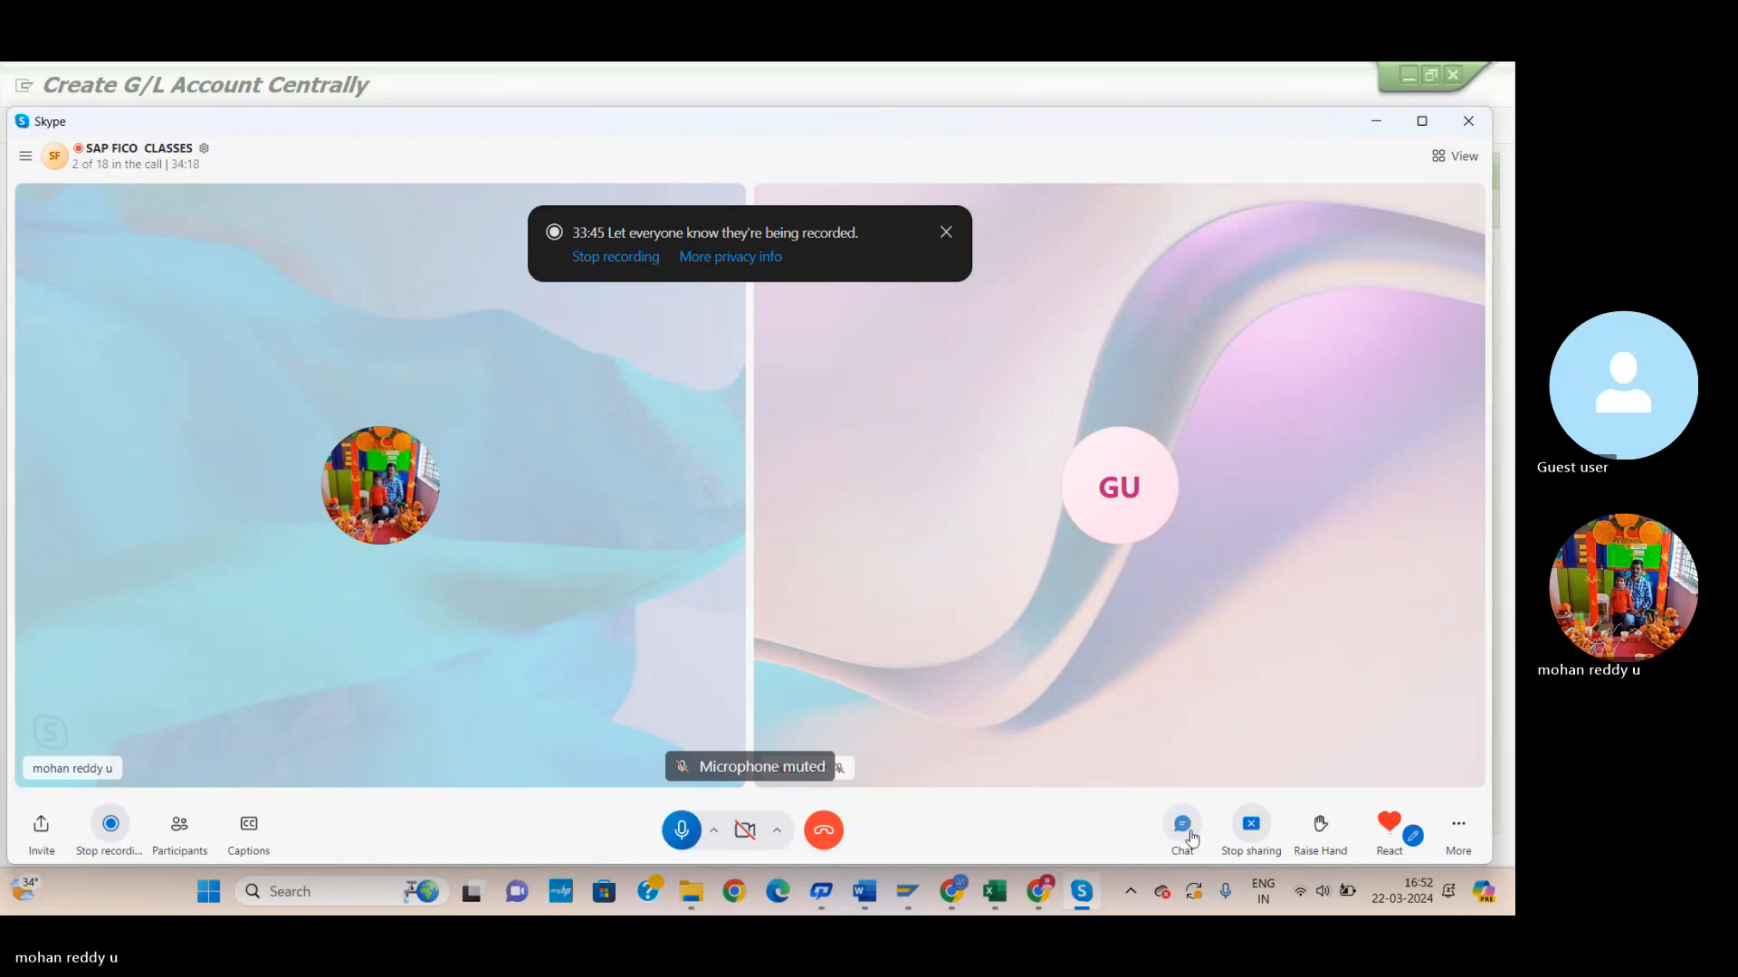
{"action": "left_click", "coordinate": [1008, 896]}
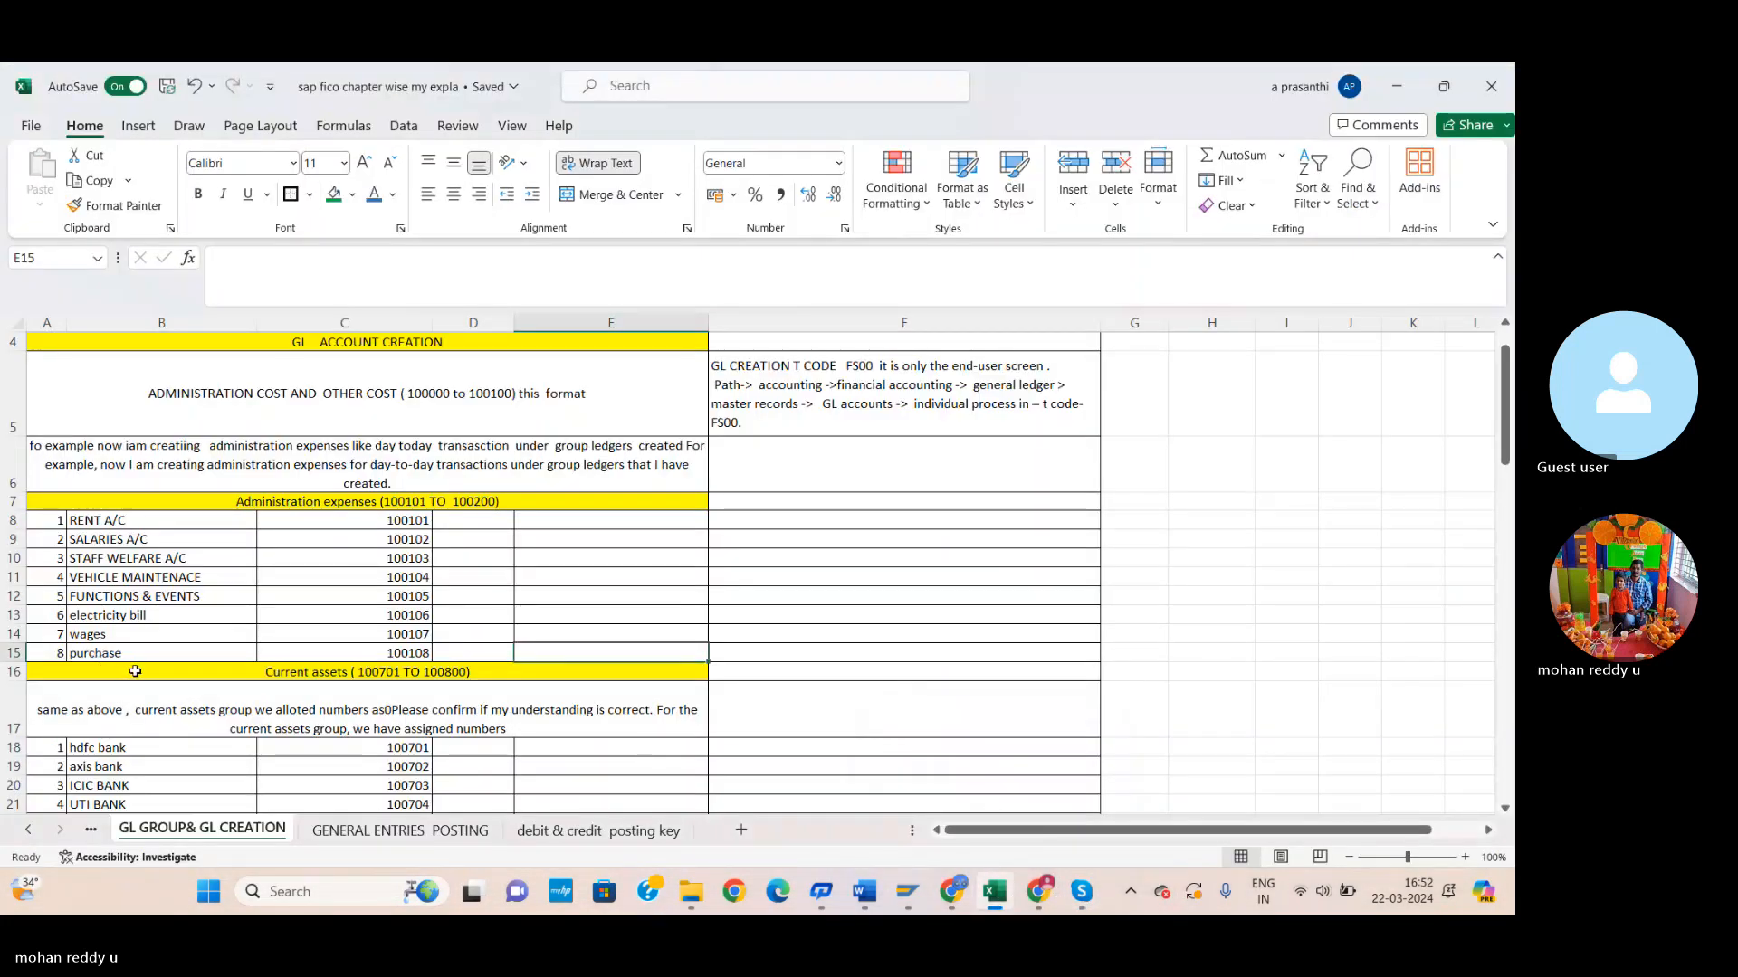
{"action": "mouse_move", "coordinate": [909, 890]}
{"action": "left_click", "coordinate": [938, 831]}
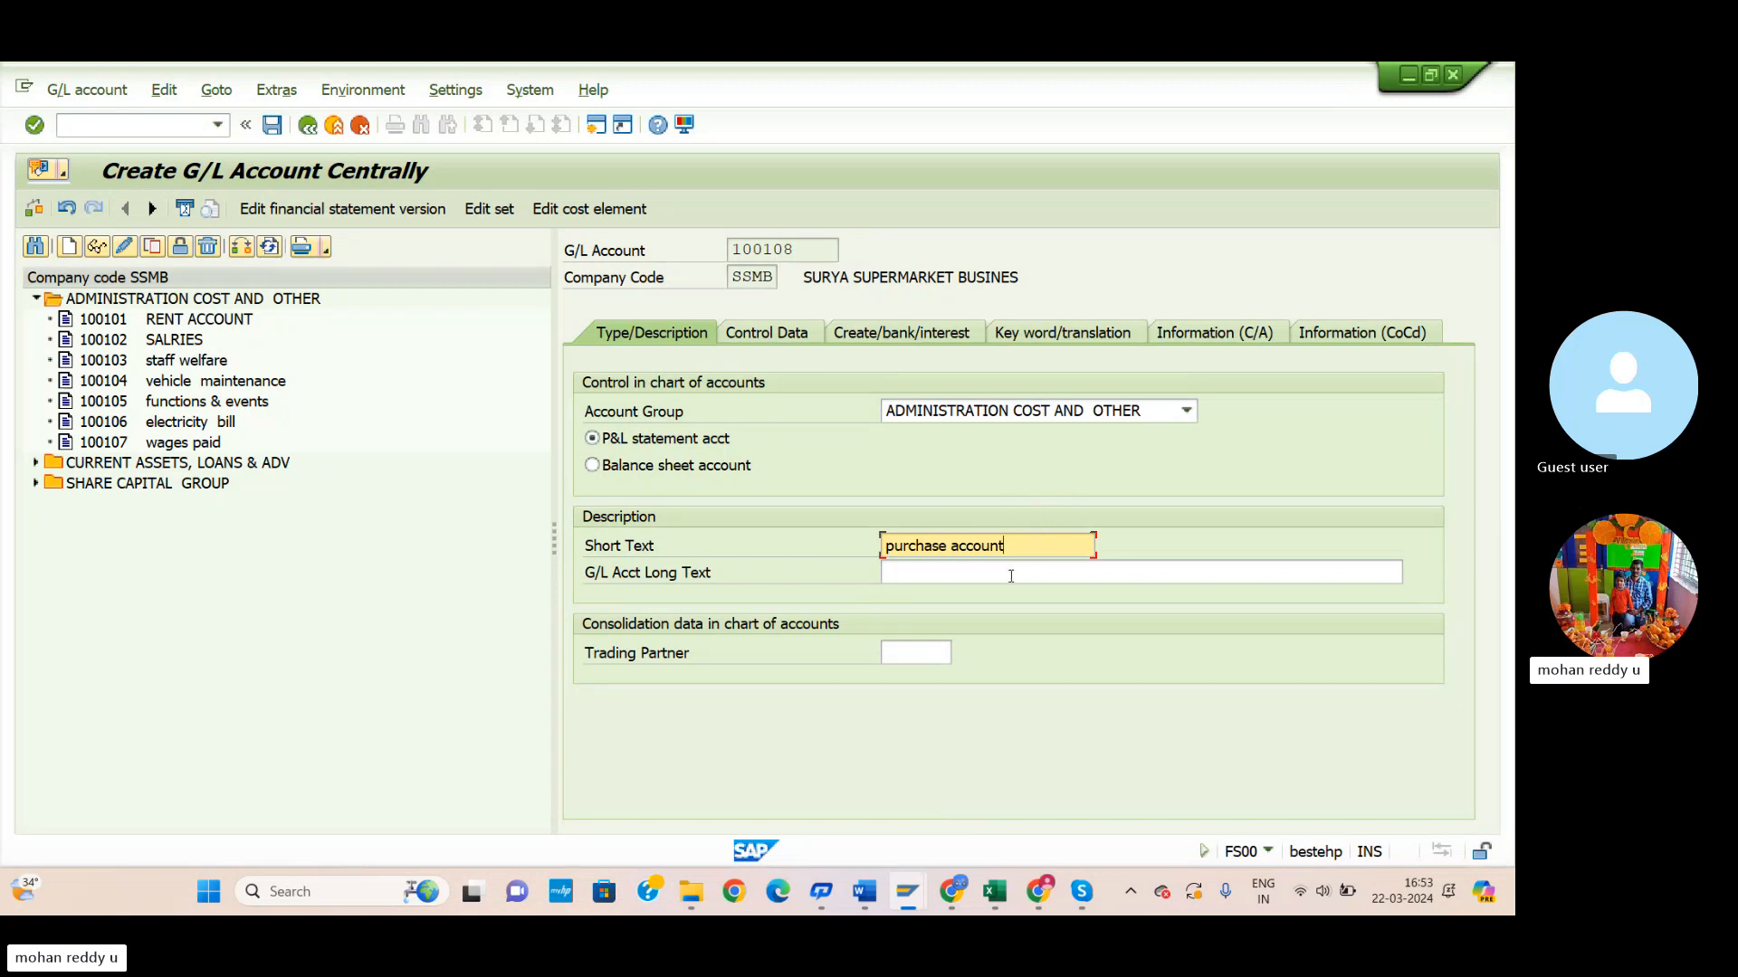
Enter the G/L long text "purchase account" and set the control data to line item display with sort key 001.
{"action": "left_click", "coordinate": [965, 569]}
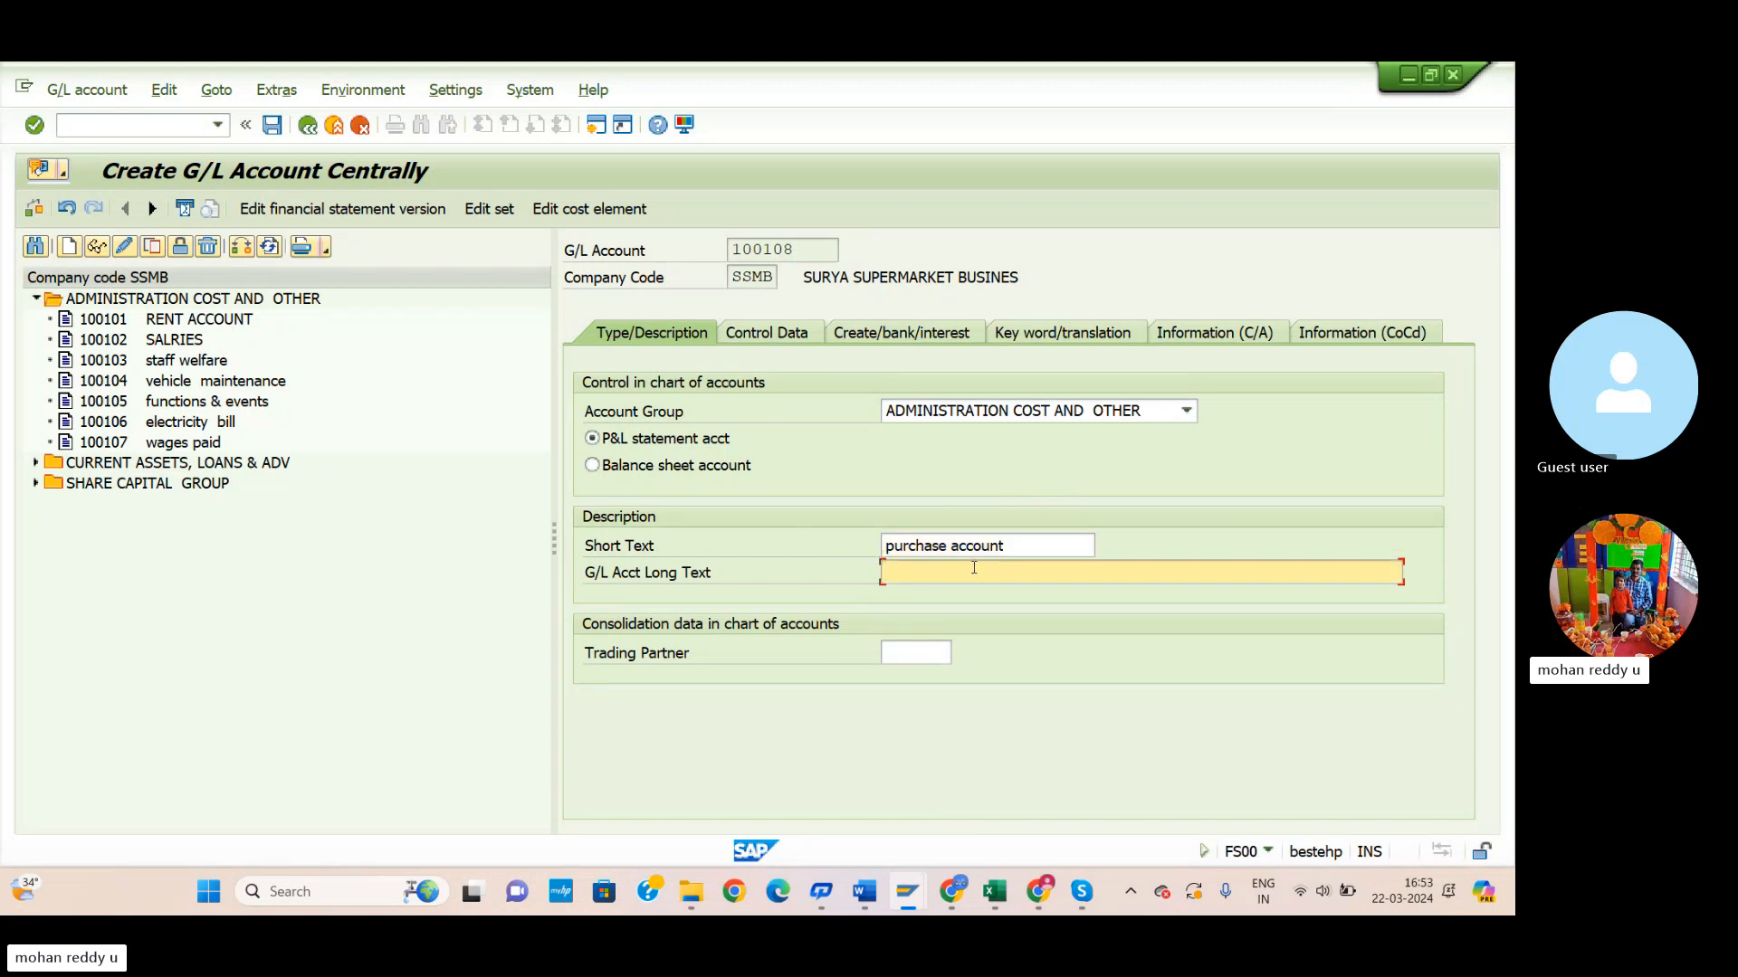
{"action": "type", "text": "purchase account"}
{"action": "left_click", "coordinate": [785, 335]}
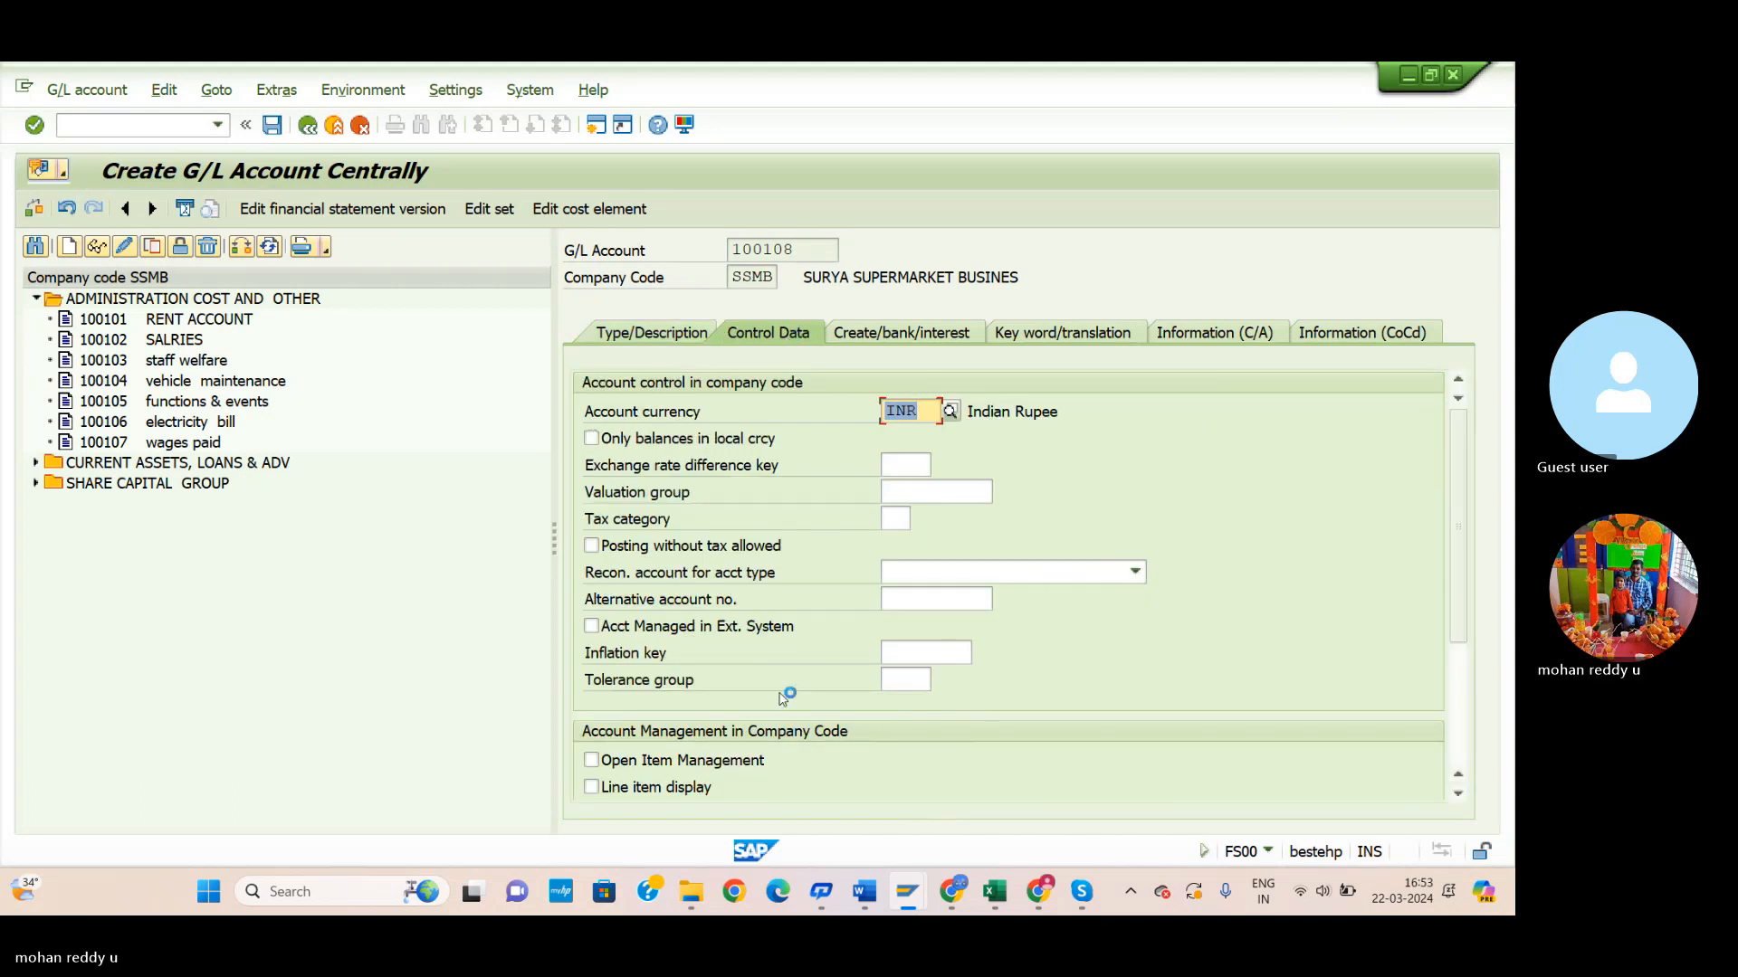
{"action": "left_click", "coordinate": [652, 789]}
{"action": "scroll", "coordinate": [914, 756], "scroll_direction": "down", "scroll_amount": 1}
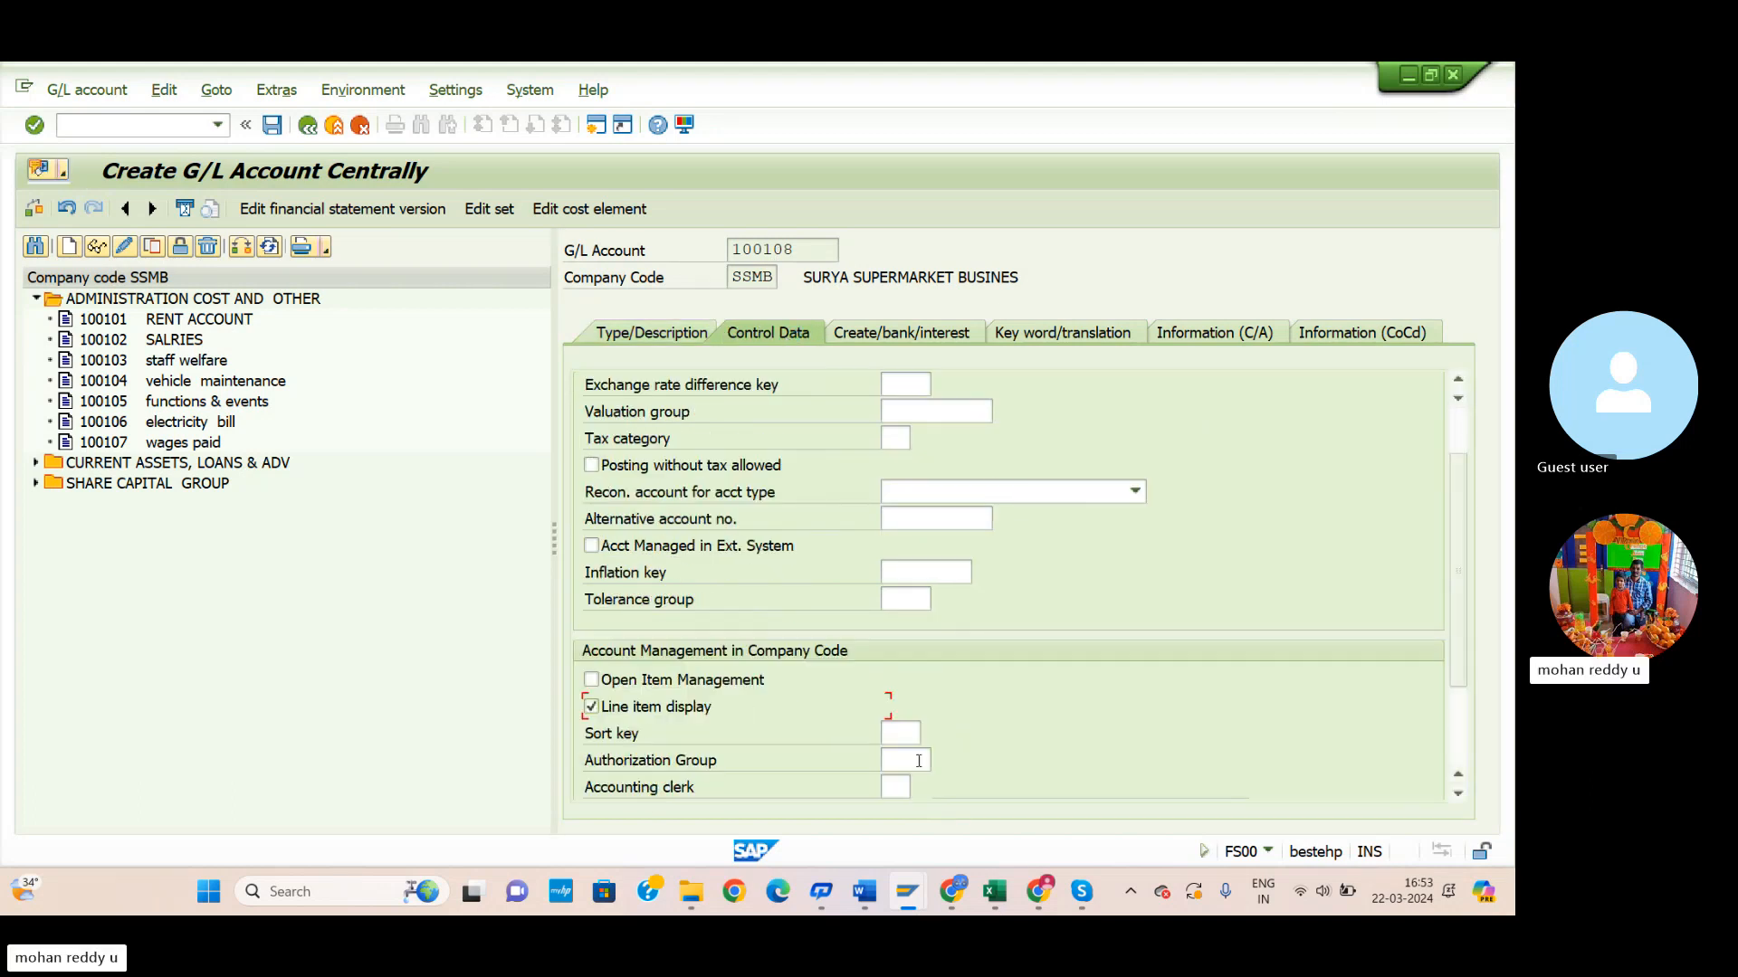
{"action": "left_click", "coordinate": [910, 737]}
{"action": "type", "text": "001"}
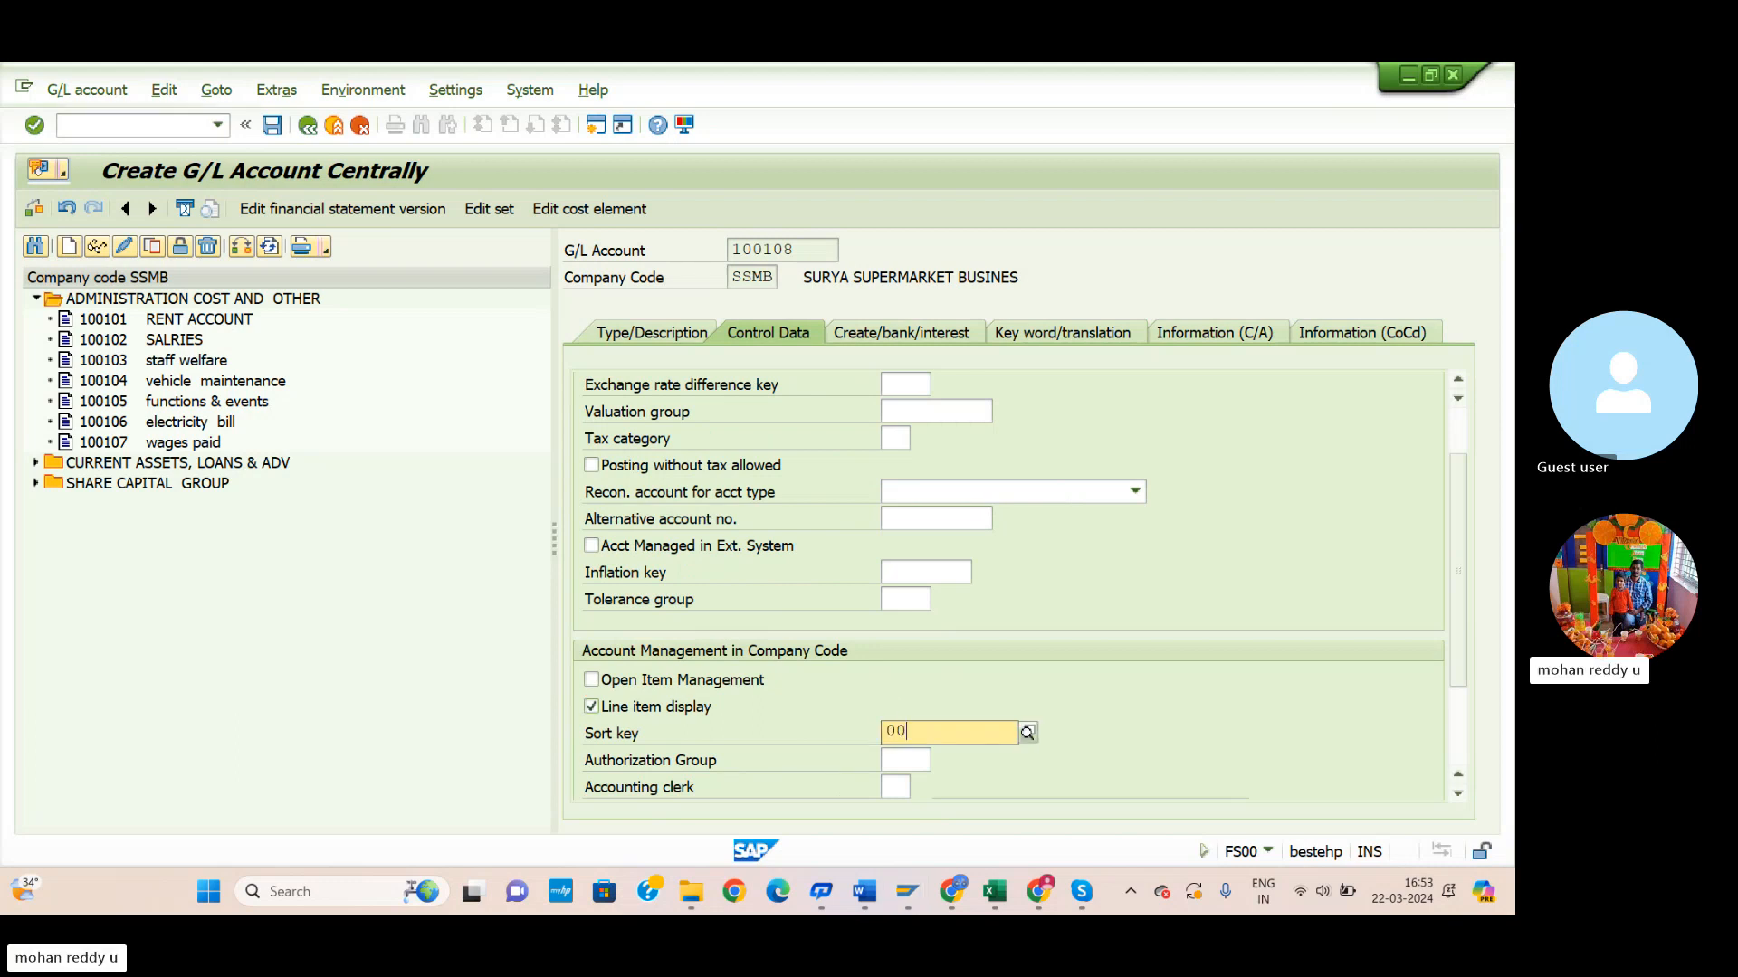
{"action": "key", "text": "F4"}
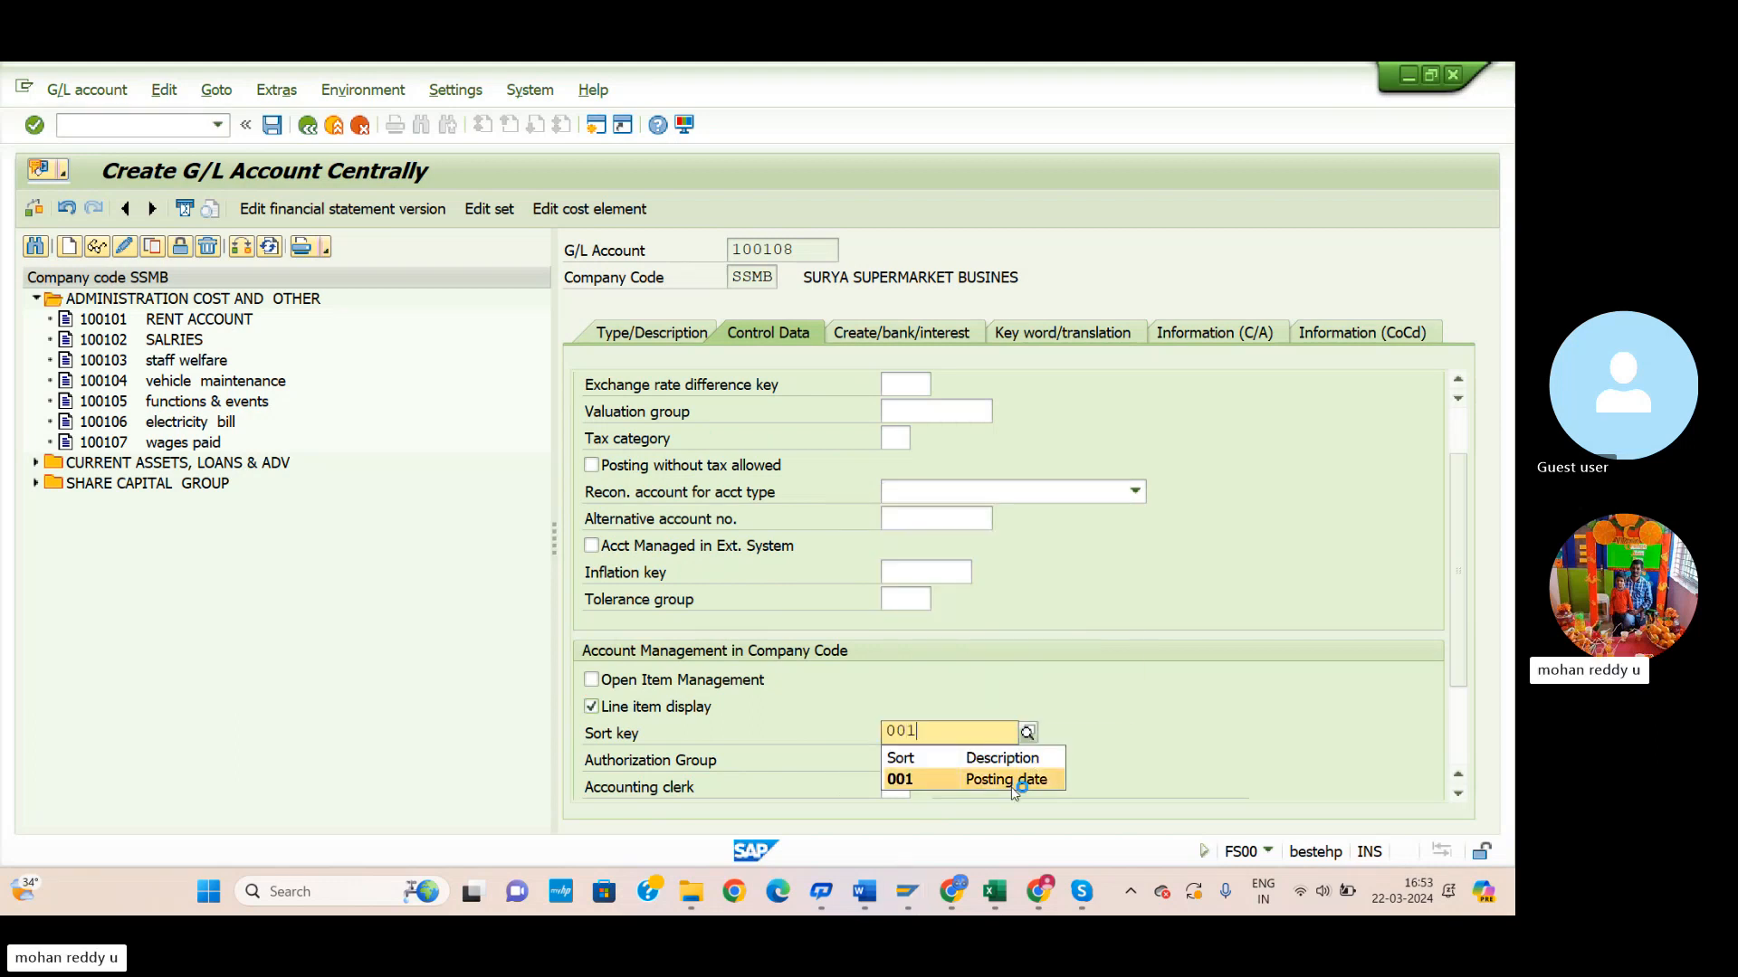
{"action": "left_click", "coordinate": [1018, 783]}
Assign field status group G001 to account 100108 and save the account.
{"action": "left_click", "coordinate": [921, 332]}
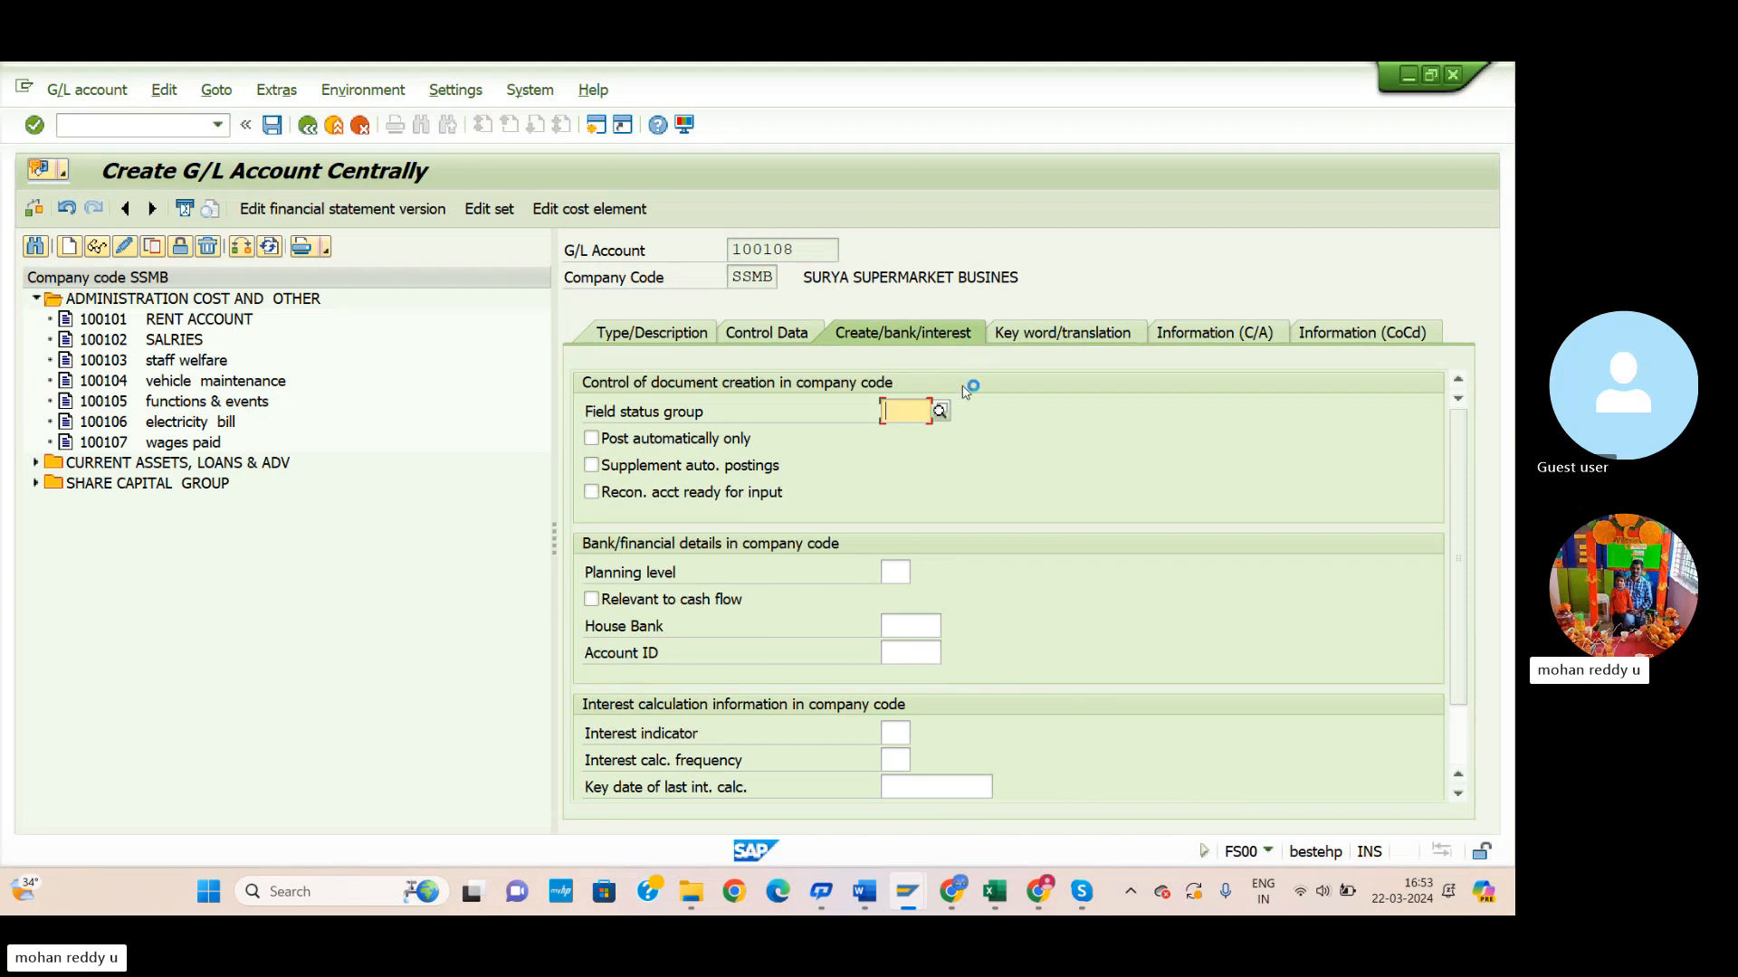
{"action": "left_click", "coordinate": [942, 411]}
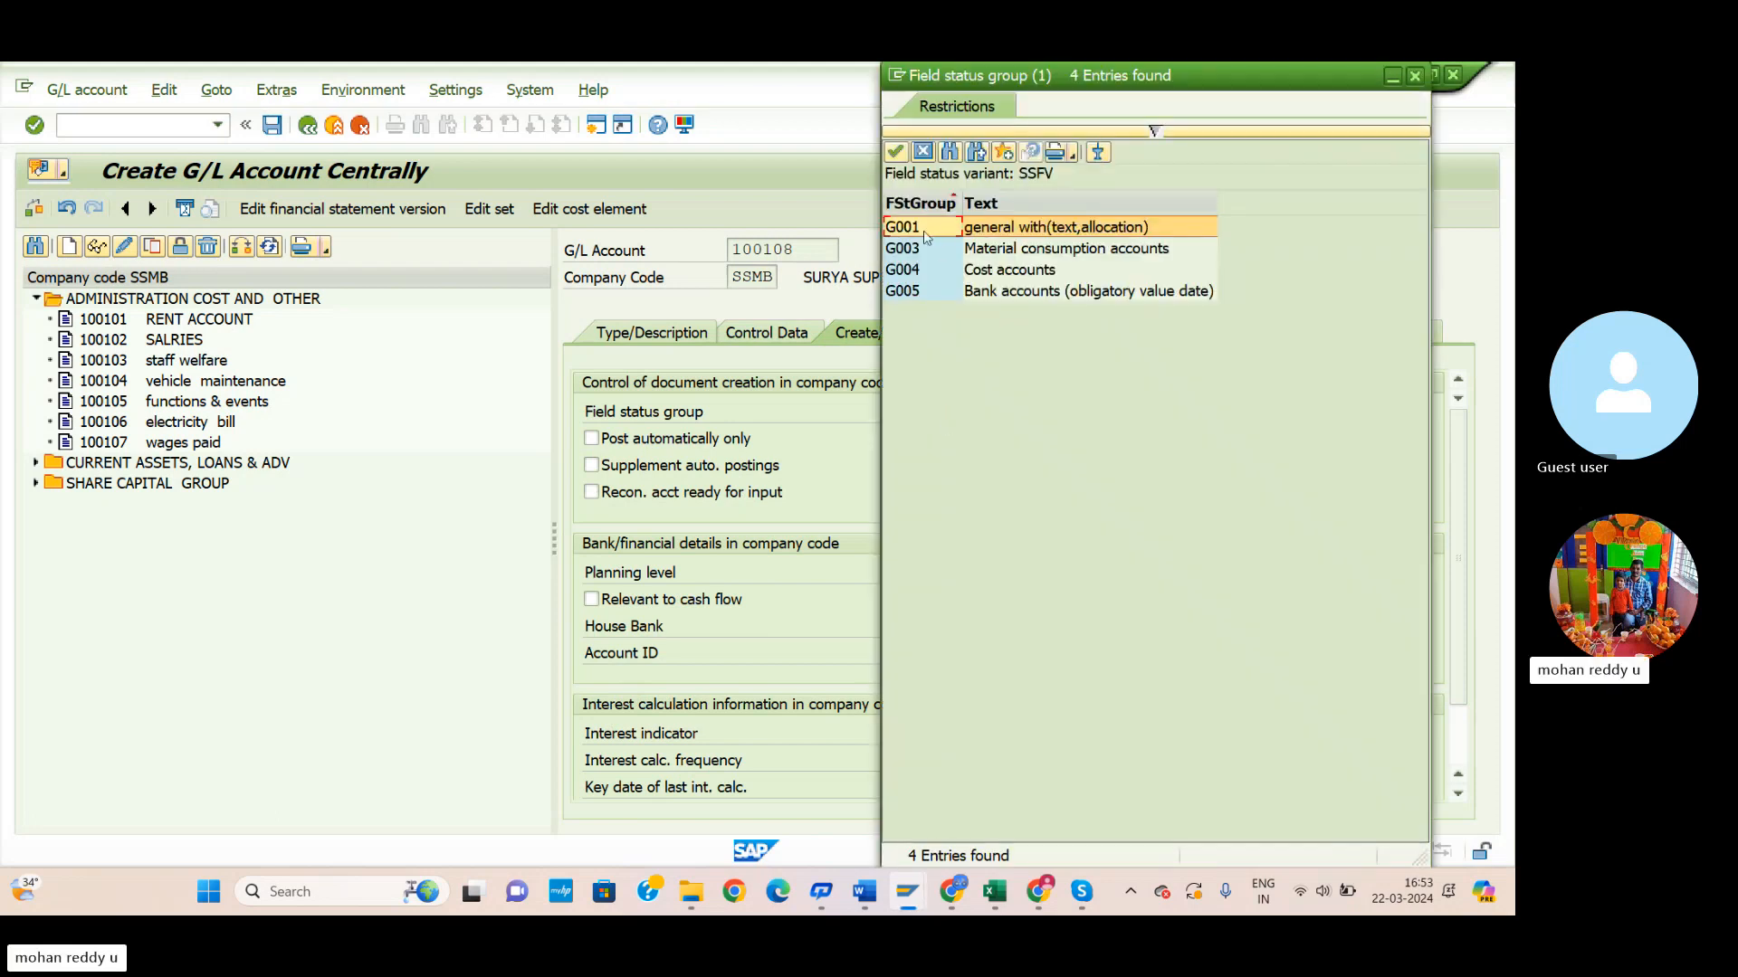
{"action": "left_click", "coordinate": [898, 134]}
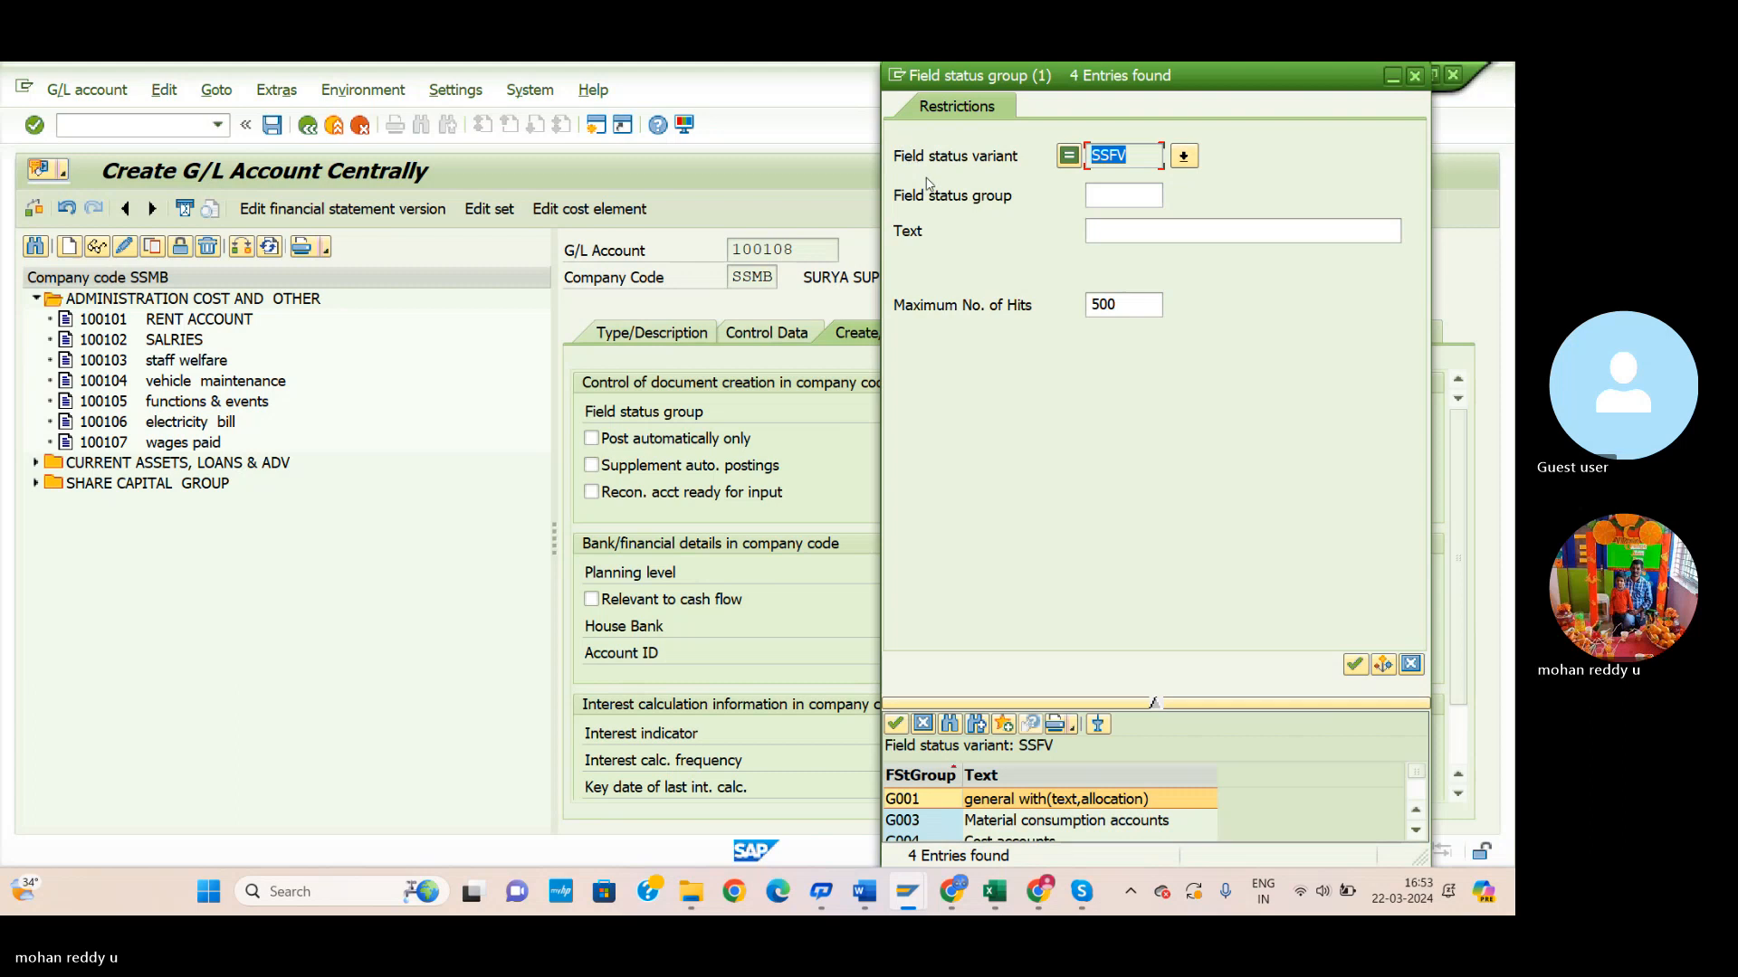
{"action": "left_click", "coordinate": [1360, 674]}
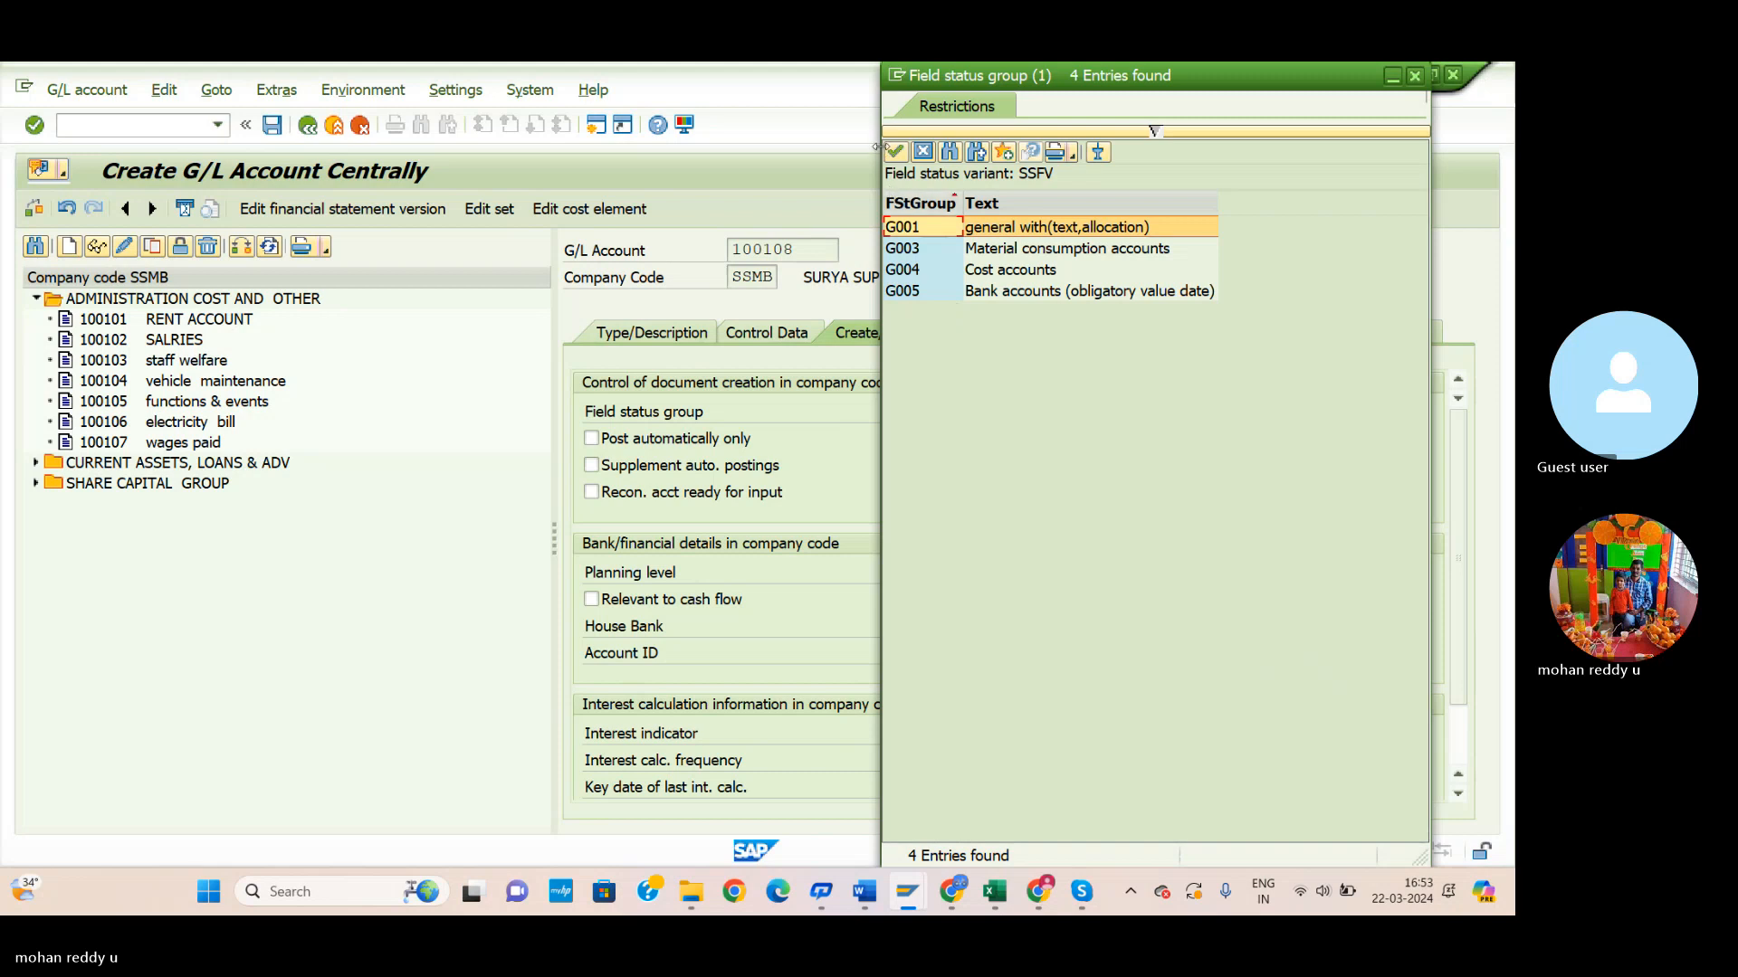
{"action": "left_click", "coordinate": [895, 151]}
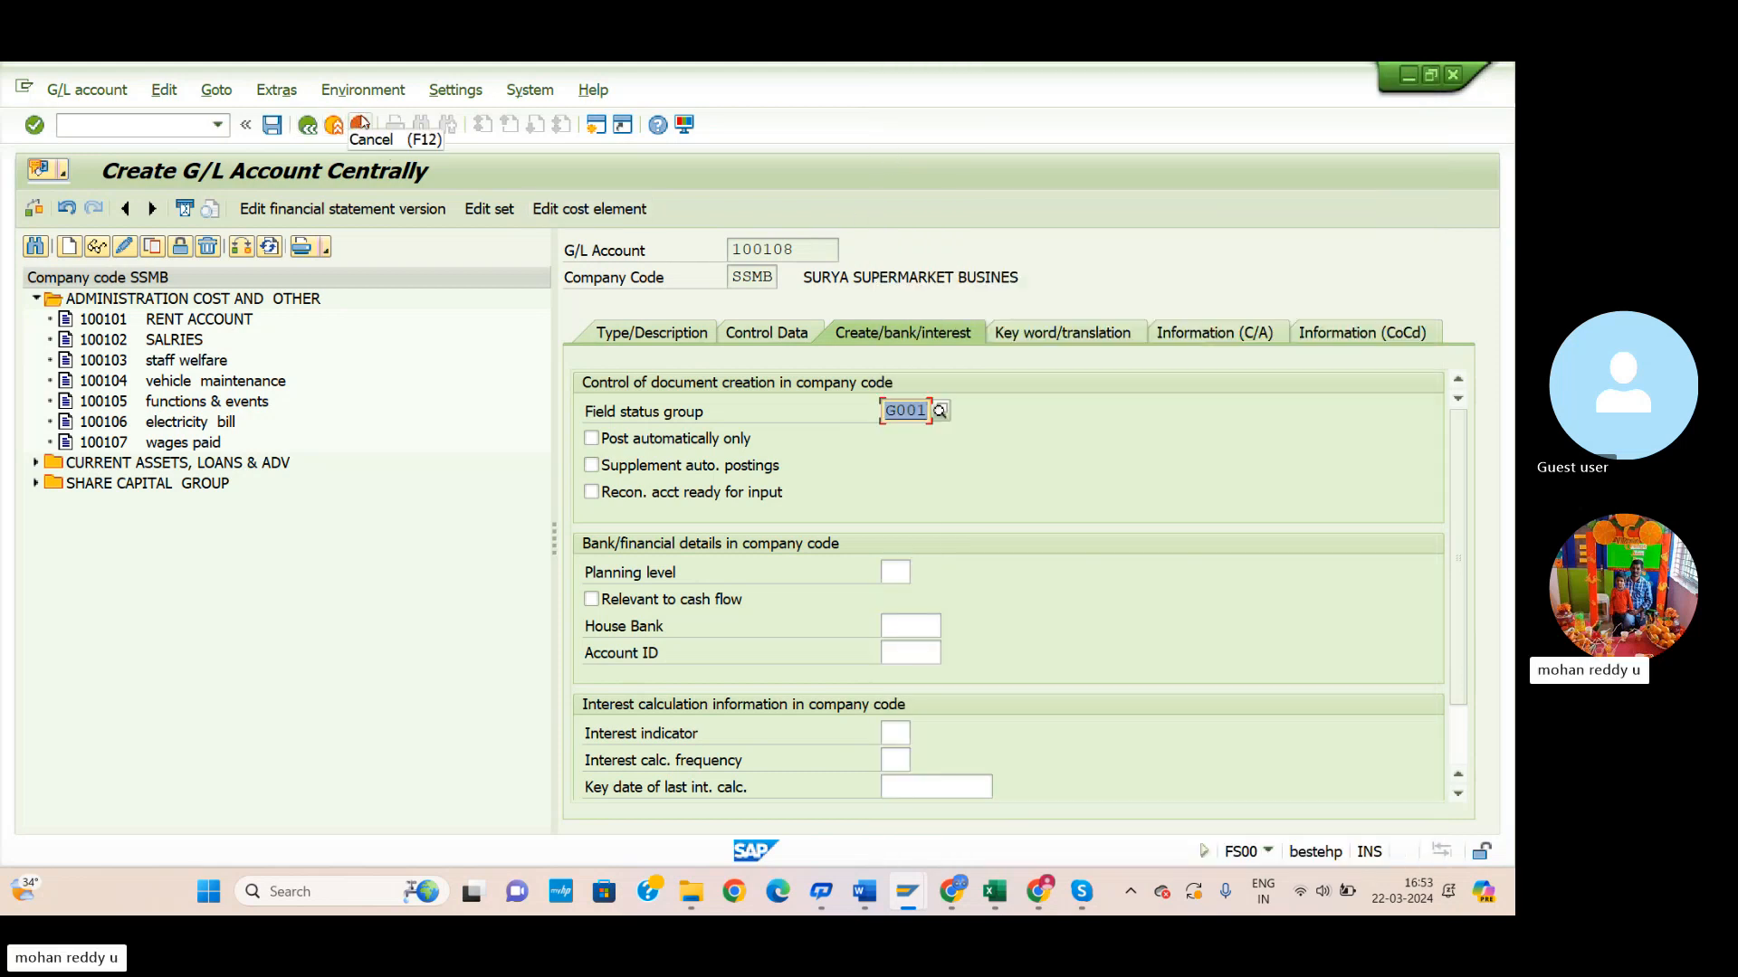
{"action": "left_click", "coordinate": [272, 126]}
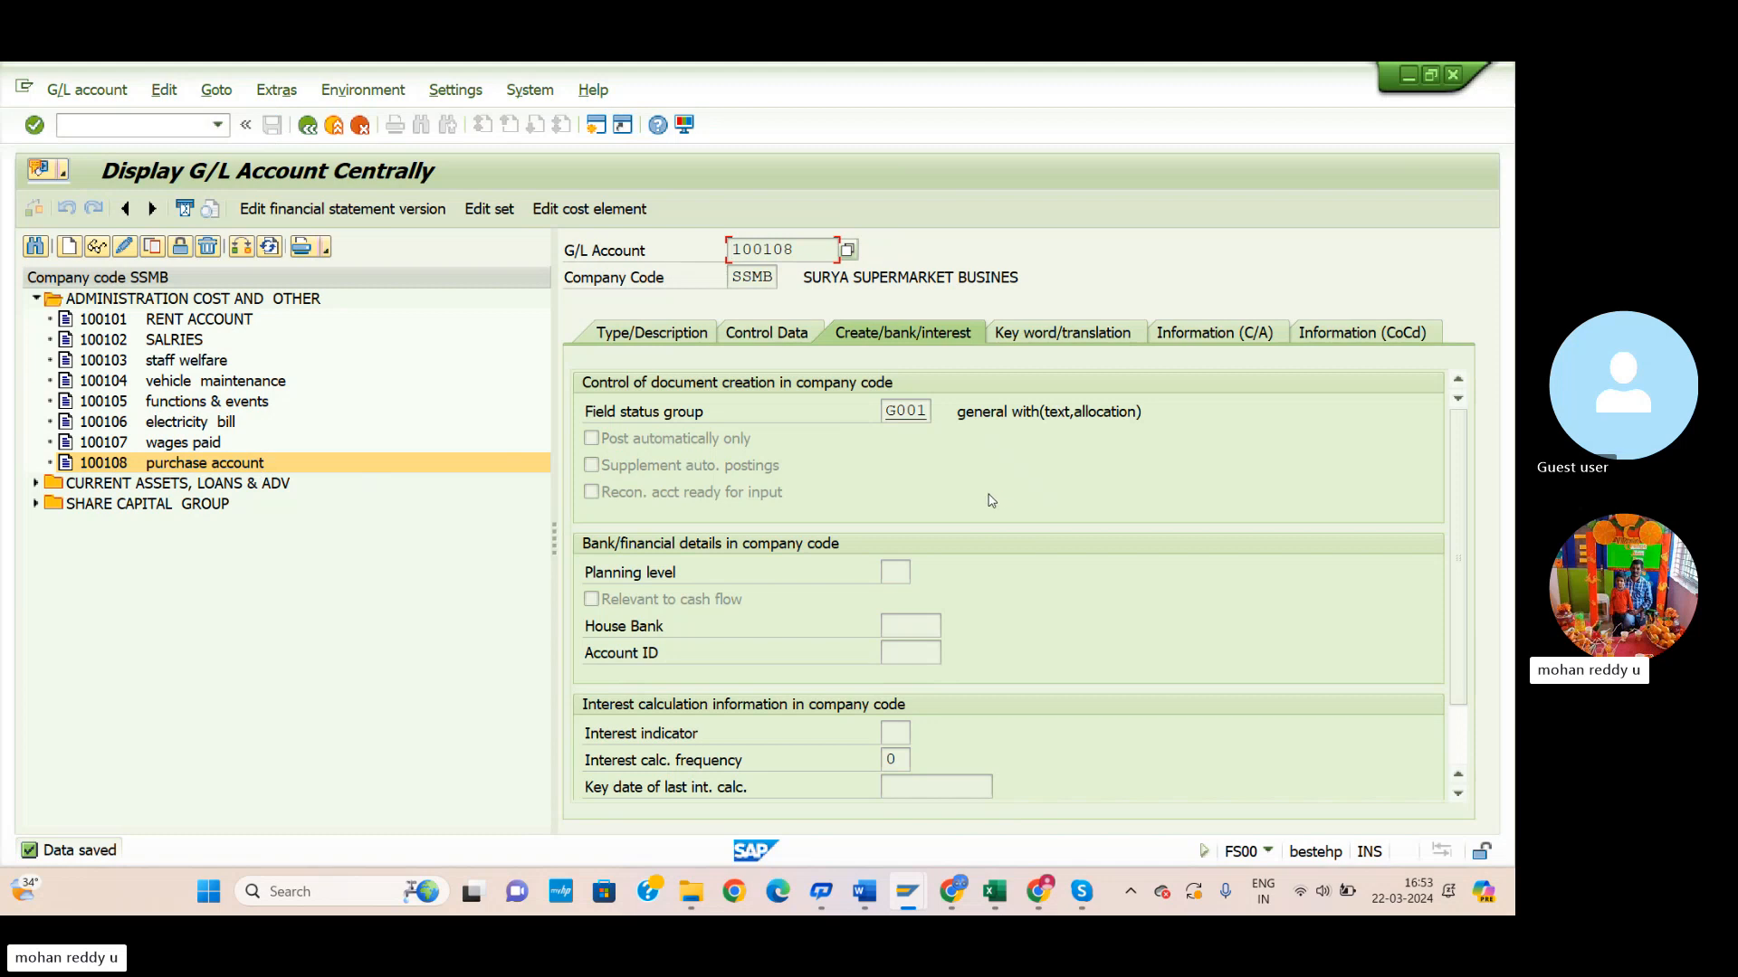
Open transaction FB50 in the same session and set the document date to 22.03.2024.
{"action": "left_click", "coordinate": [193, 127]}
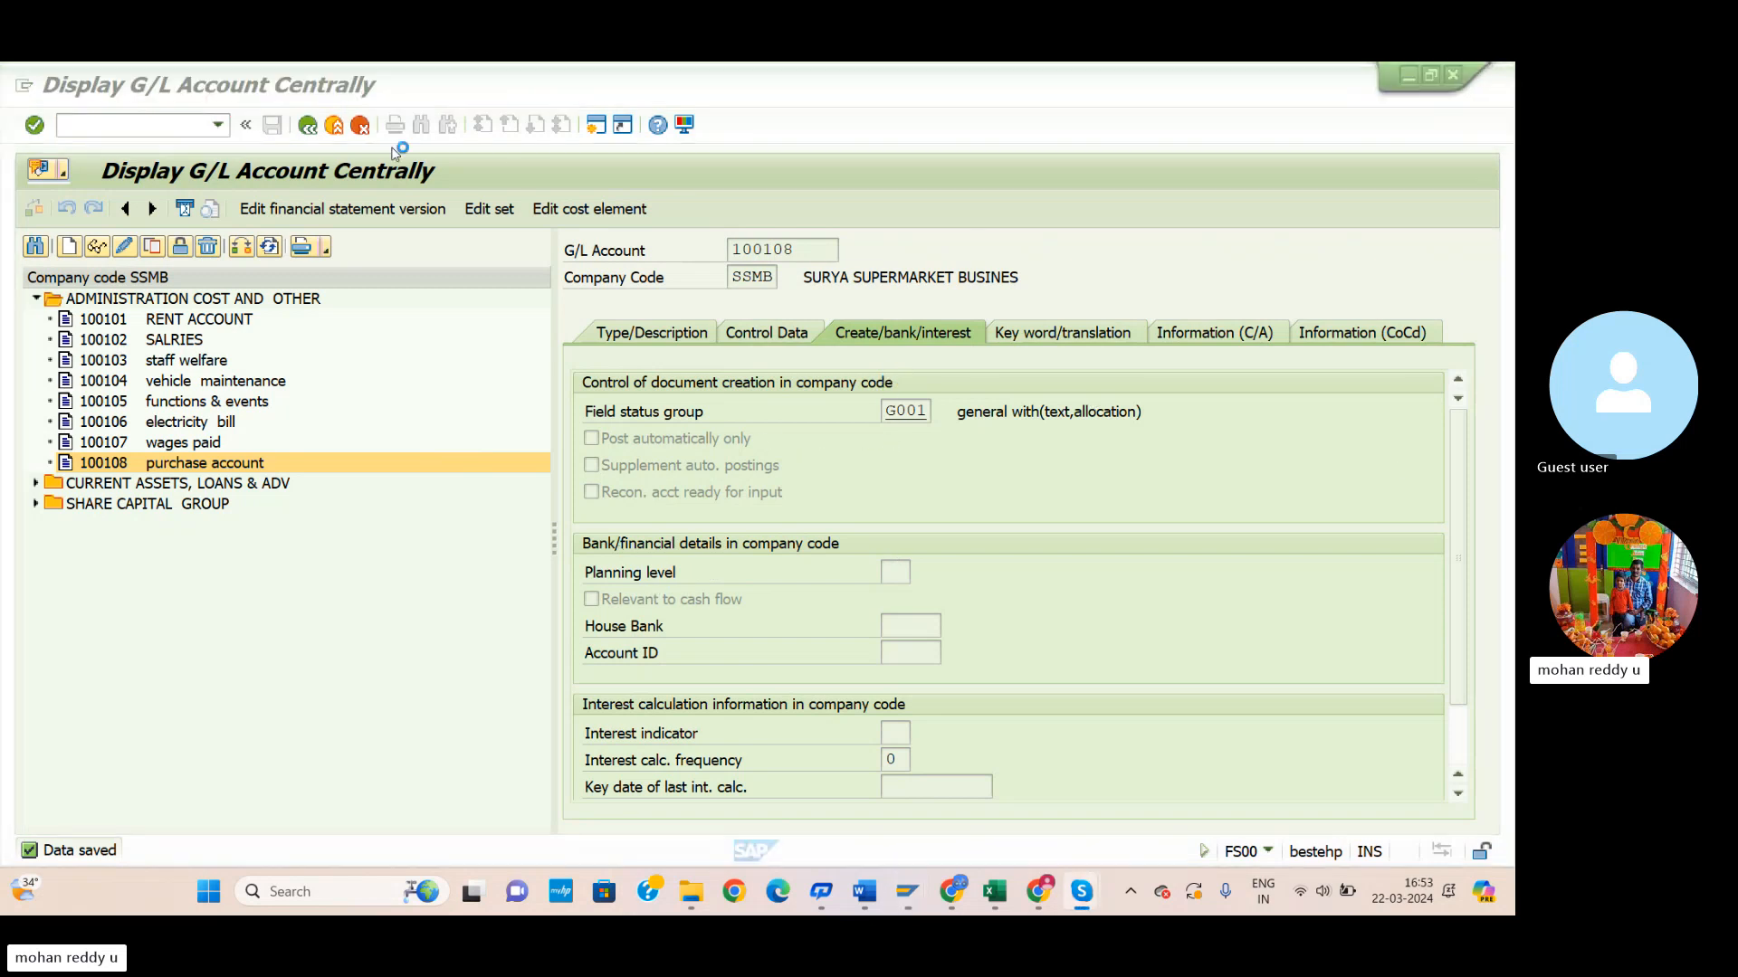
{"action": "left_click", "coordinate": [170, 131]}
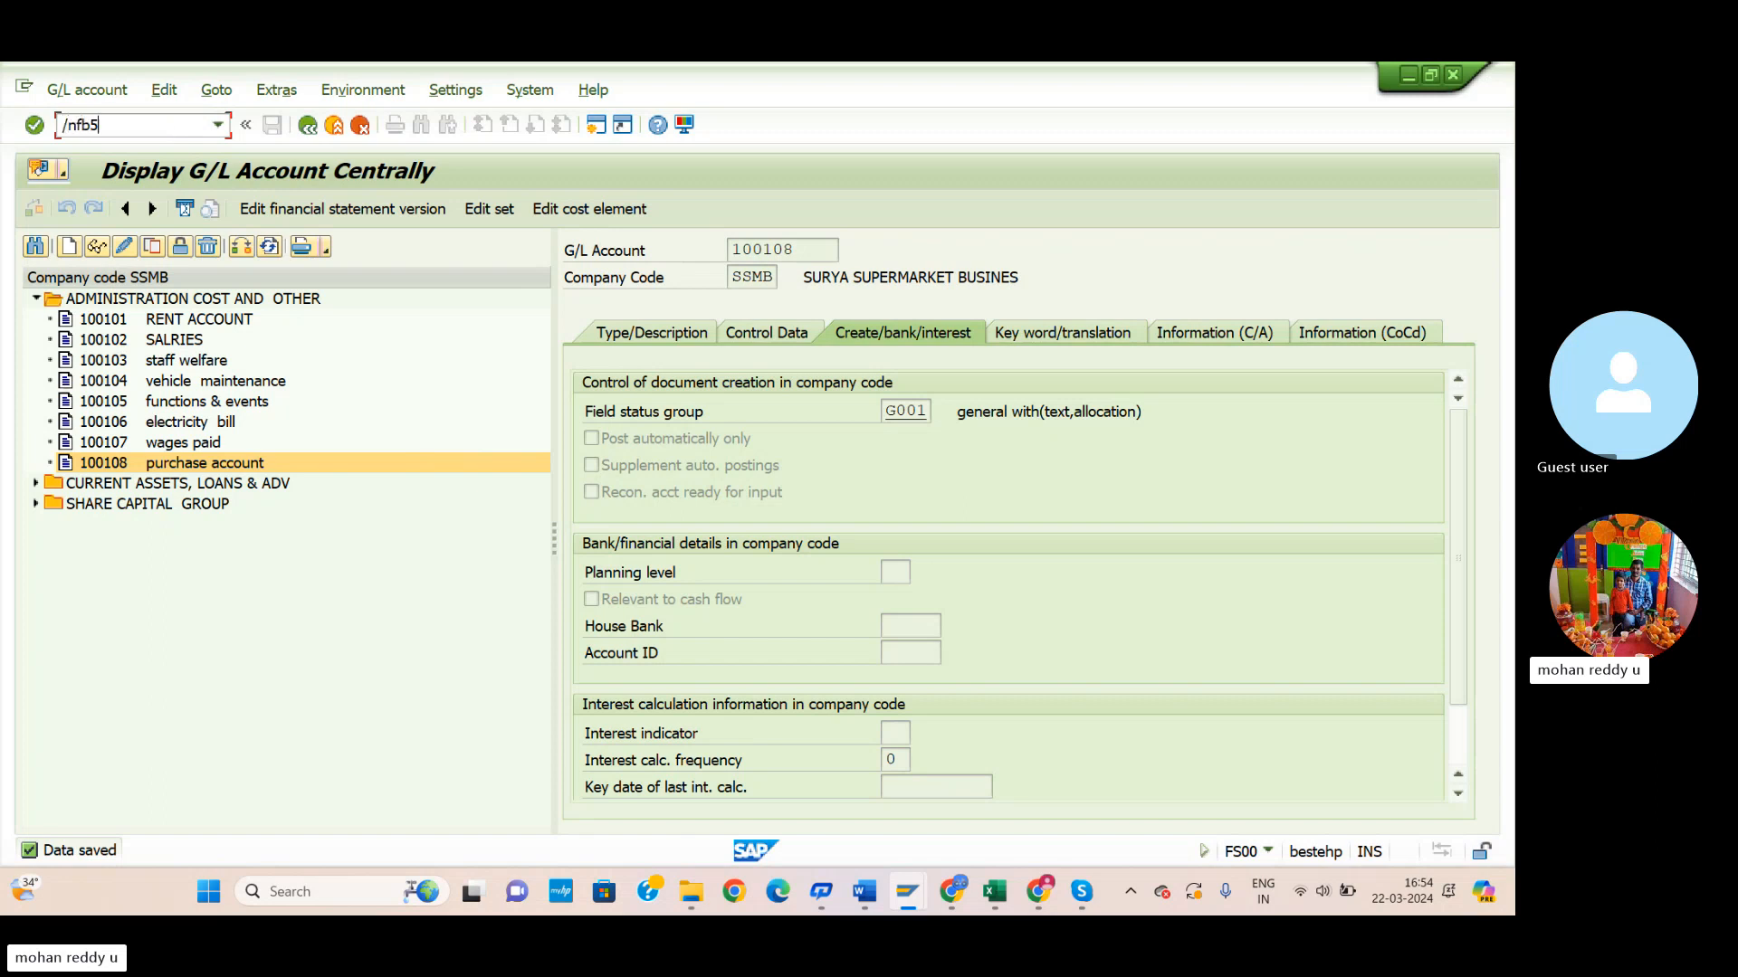
{"action": "type", "text": "0"}
{"action": "key", "text": "Return"}
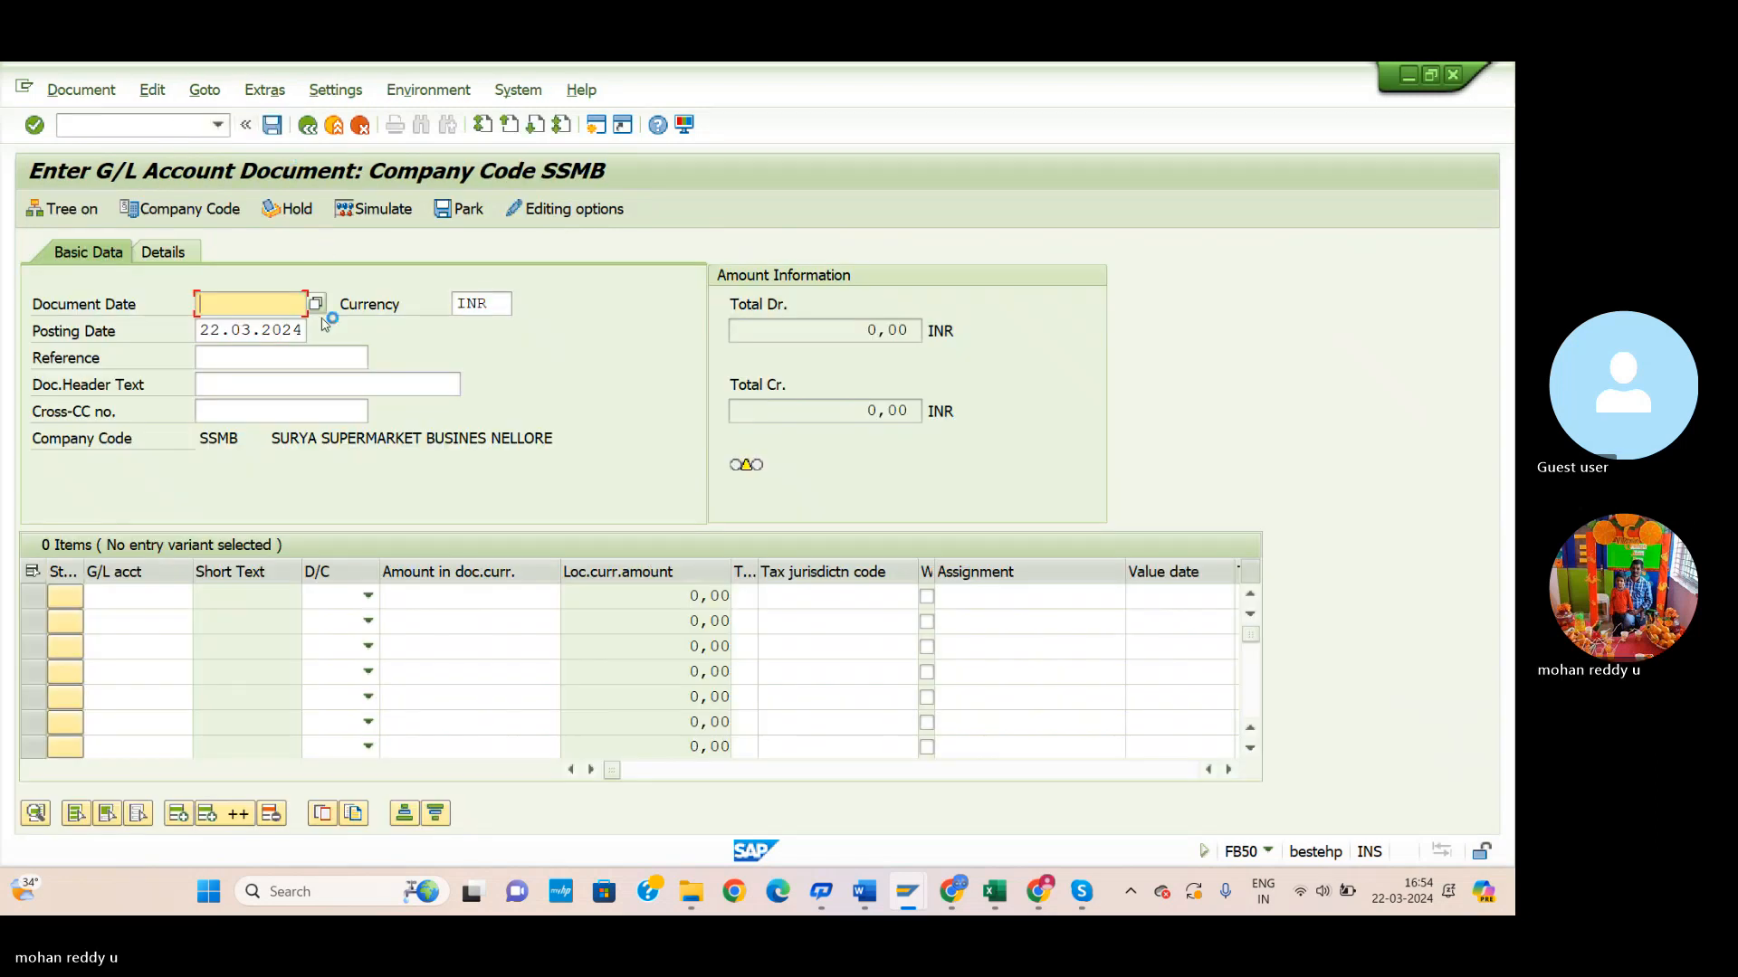
{"action": "left_click", "coordinate": [315, 303]}
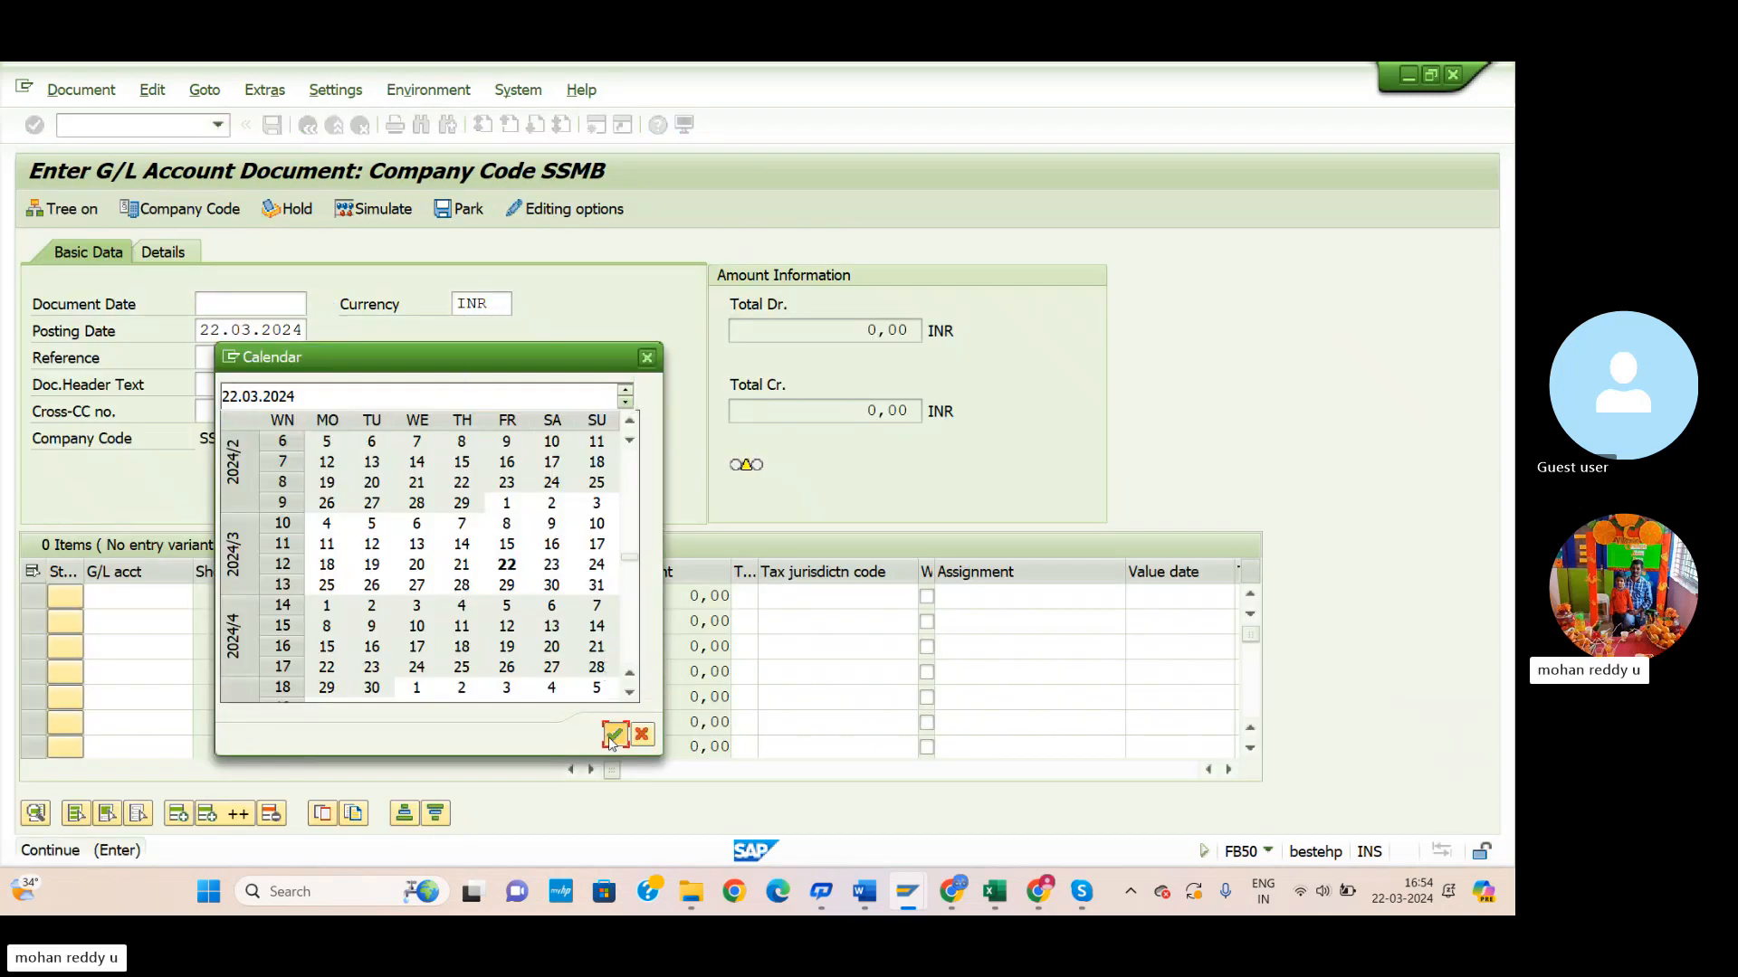
{"action": "left_click", "coordinate": [613, 735]}
Enter the first line item as a debit of 15000 to the purchase account 100108.
{"action": "left_click", "coordinate": [158, 602]}
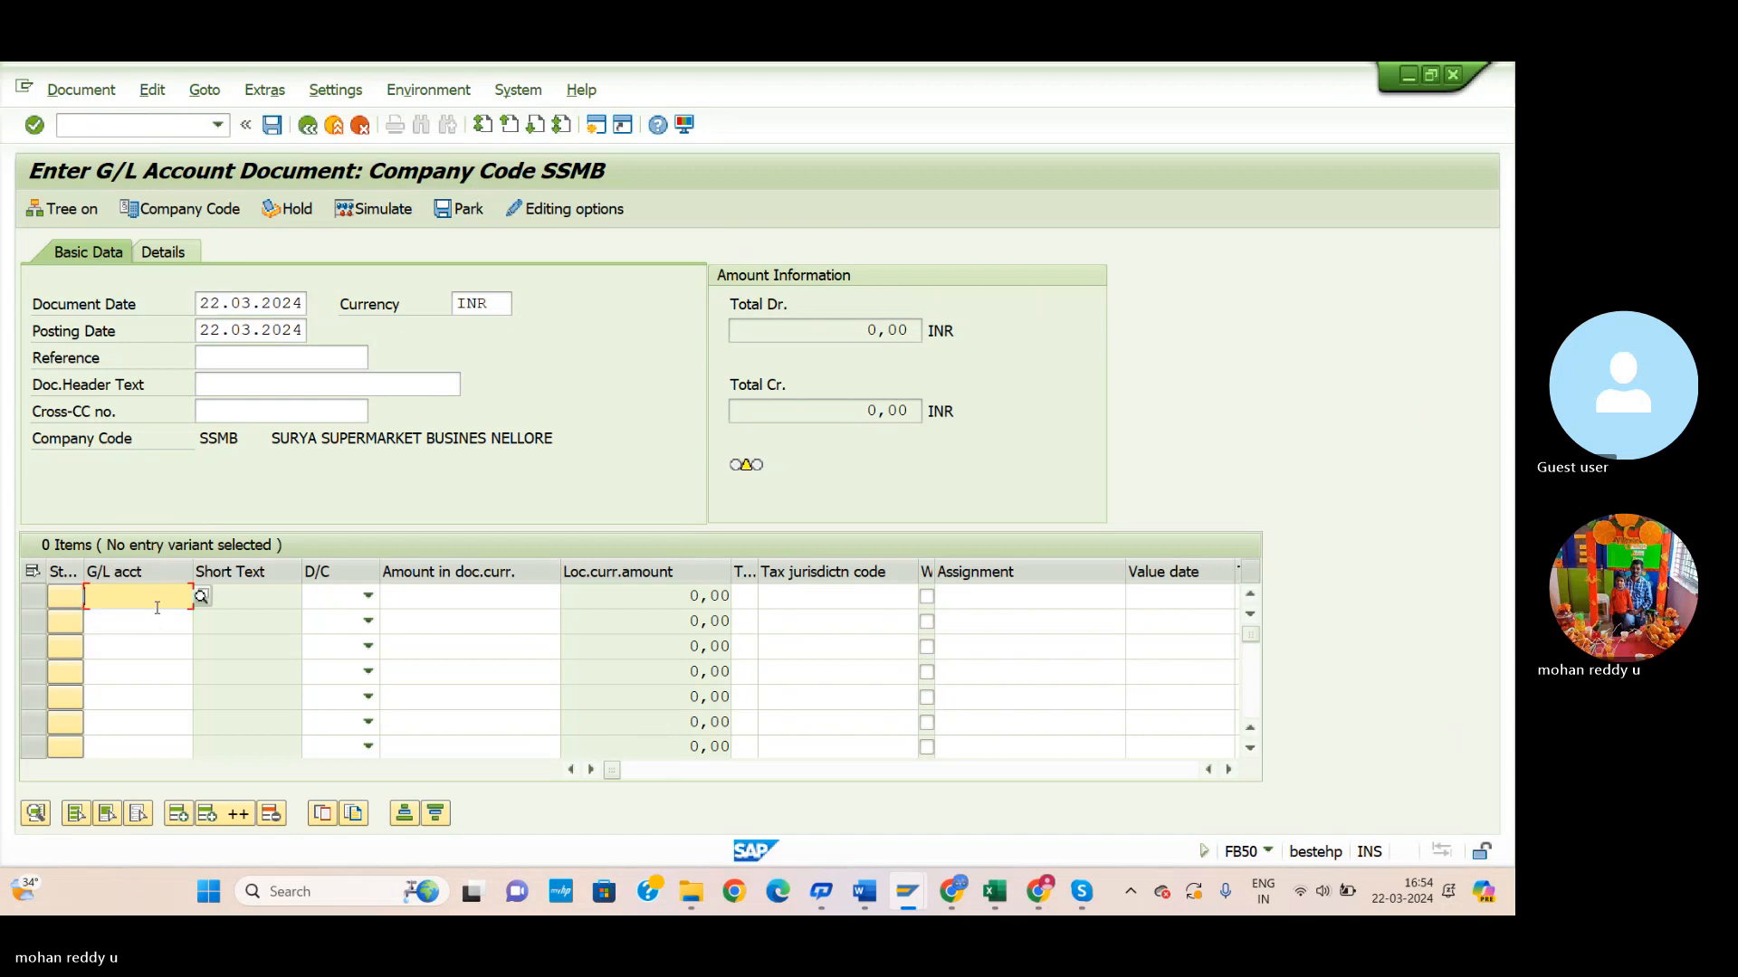
{"action": "left_click", "coordinate": [207, 601]}
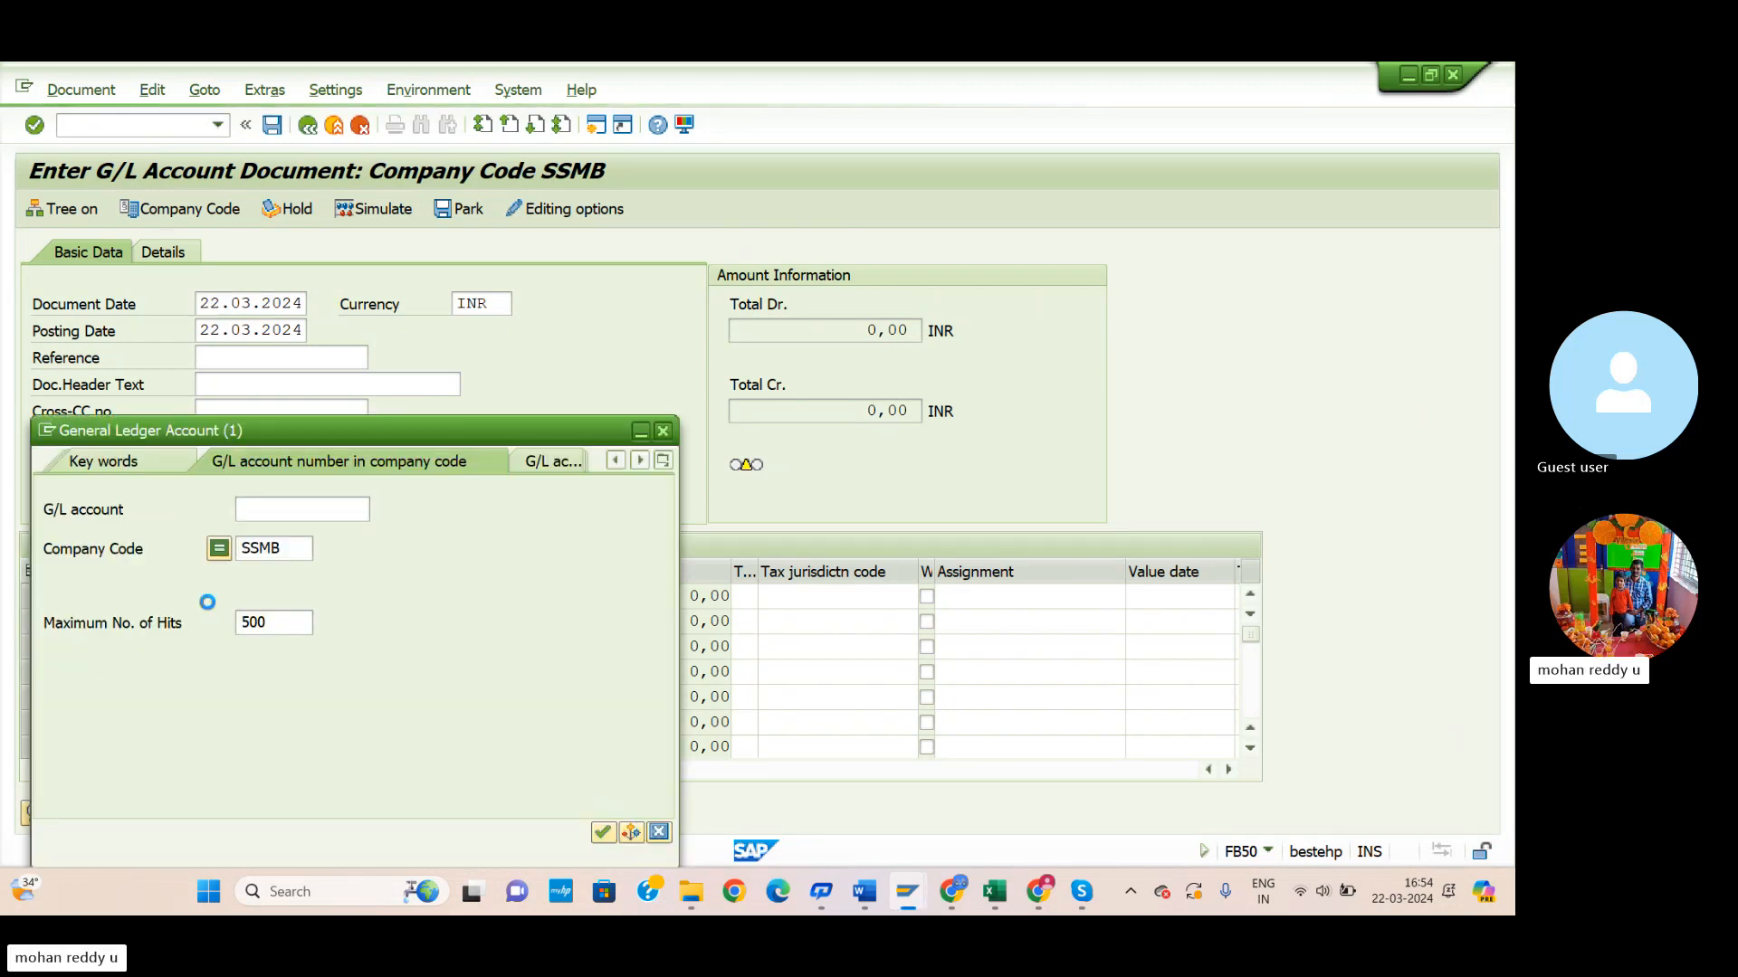
{"action": "left_click", "coordinate": [603, 833]}
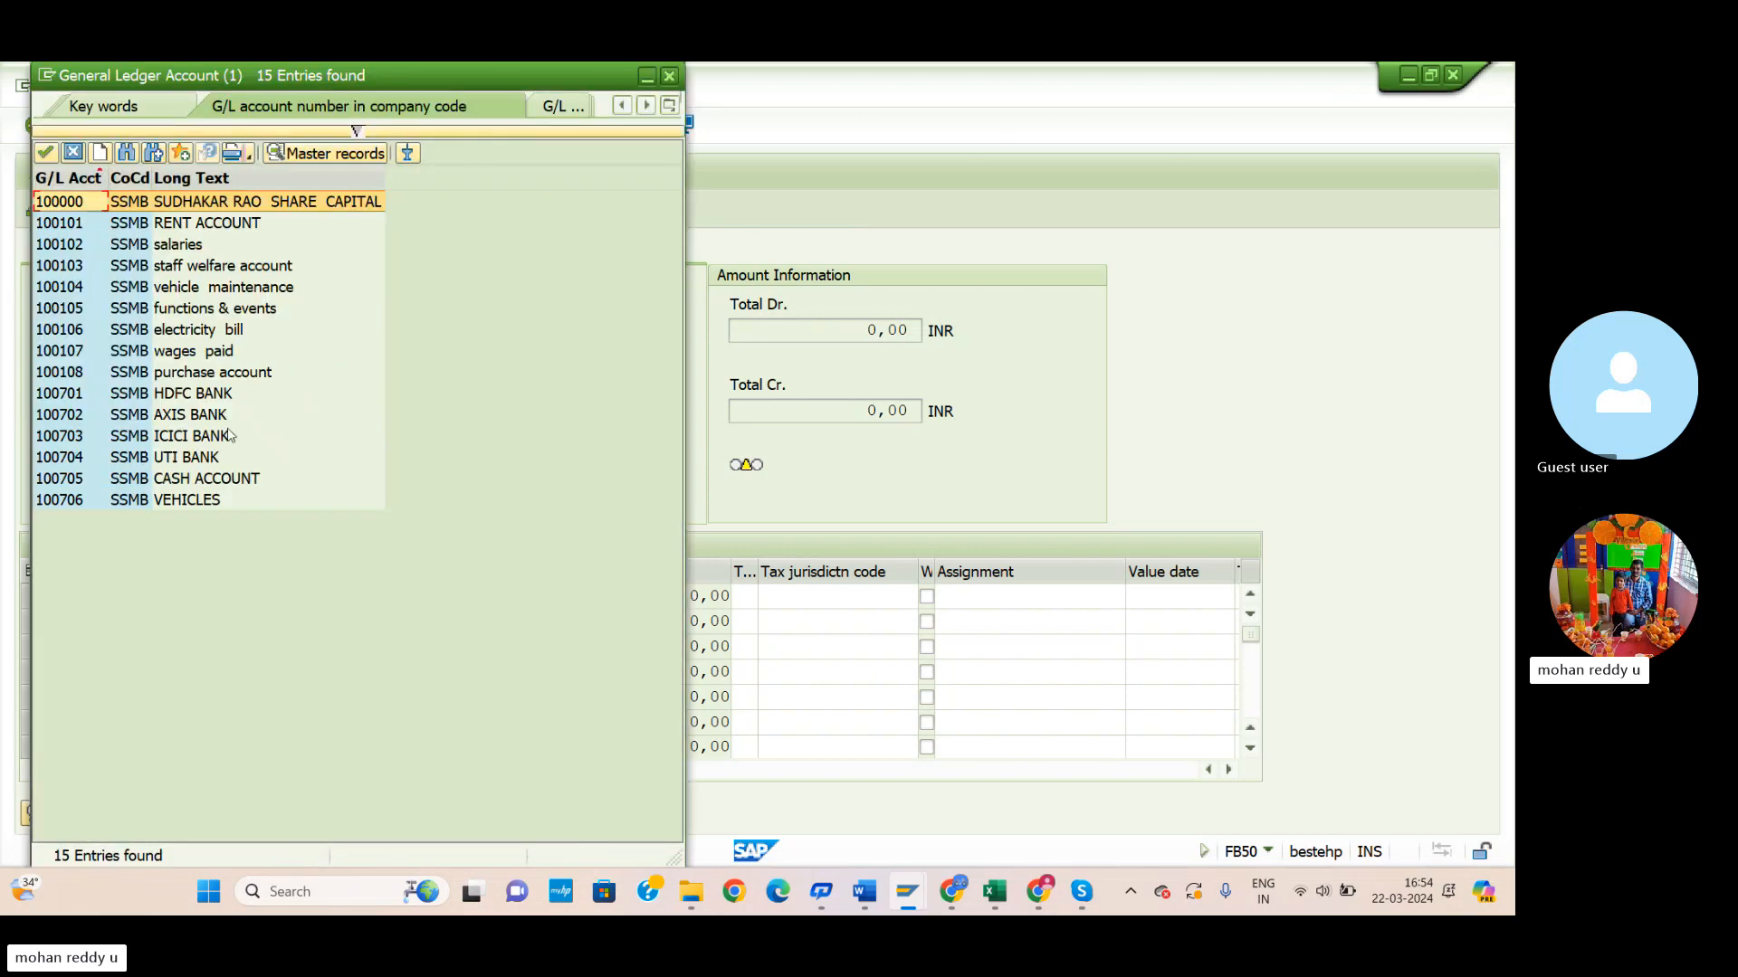
{"action": "left_click", "coordinate": [223, 373]}
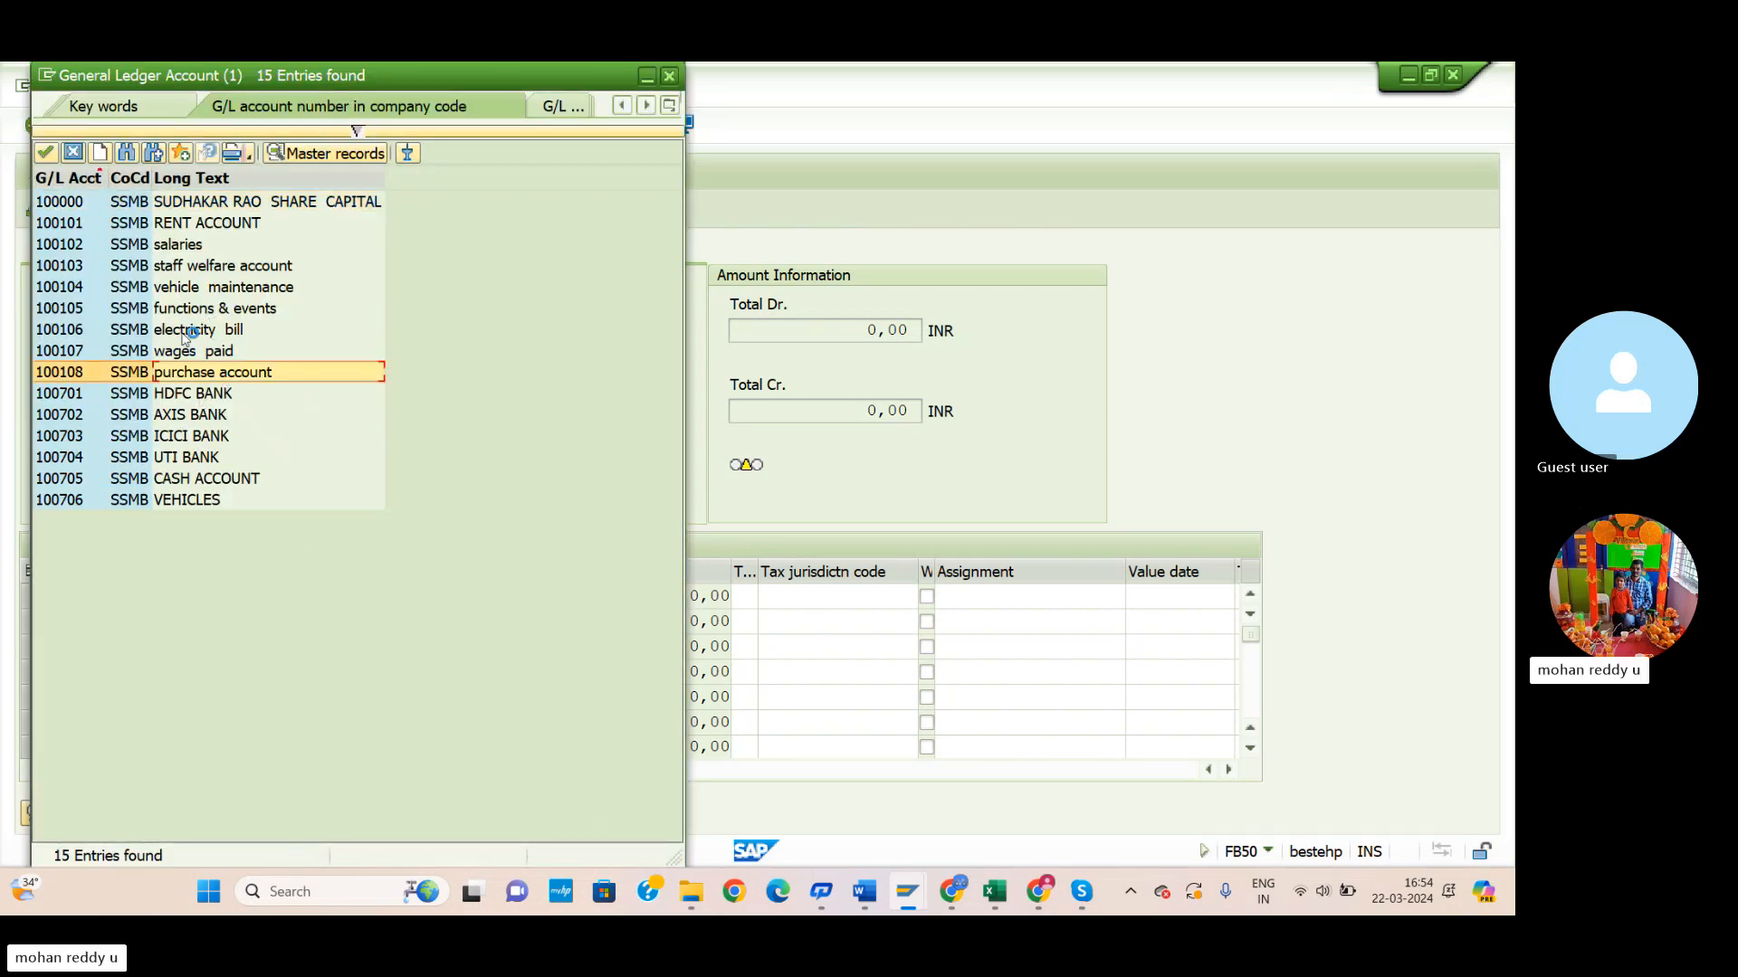
{"action": "left_click", "coordinate": [45, 152]}
{"action": "left_click", "coordinate": [368, 595]}
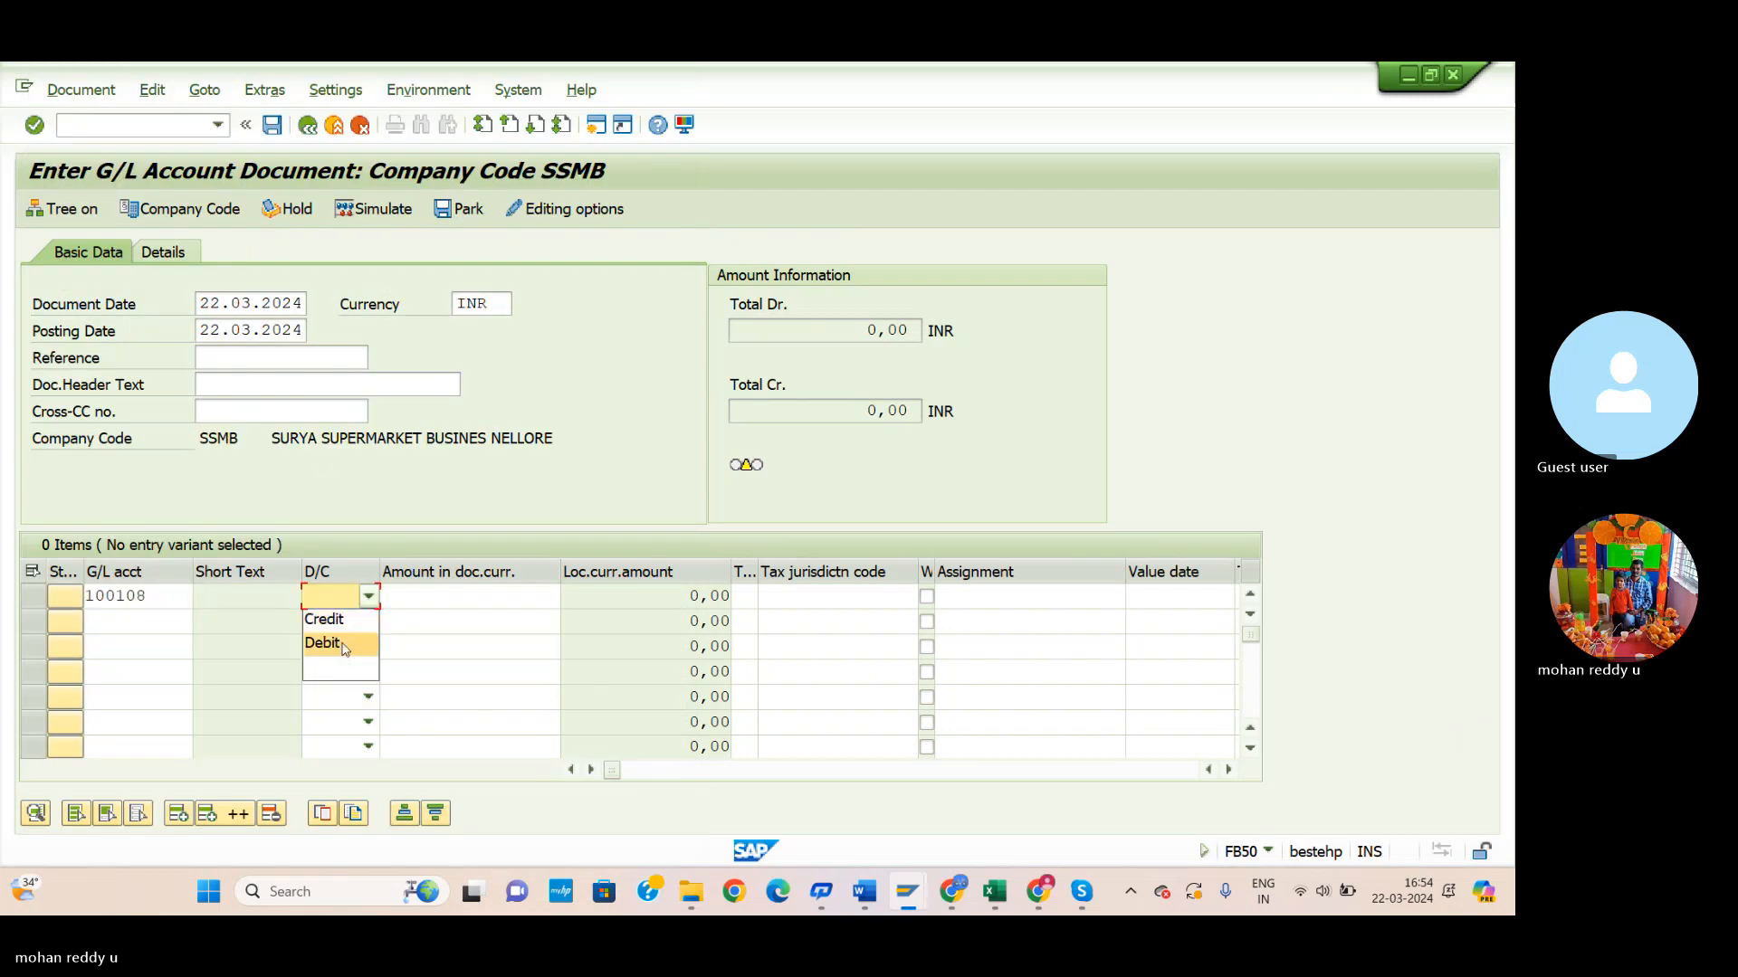
{"action": "left_click", "coordinate": [326, 644]}
{"action": "left_click", "coordinate": [497, 604]}
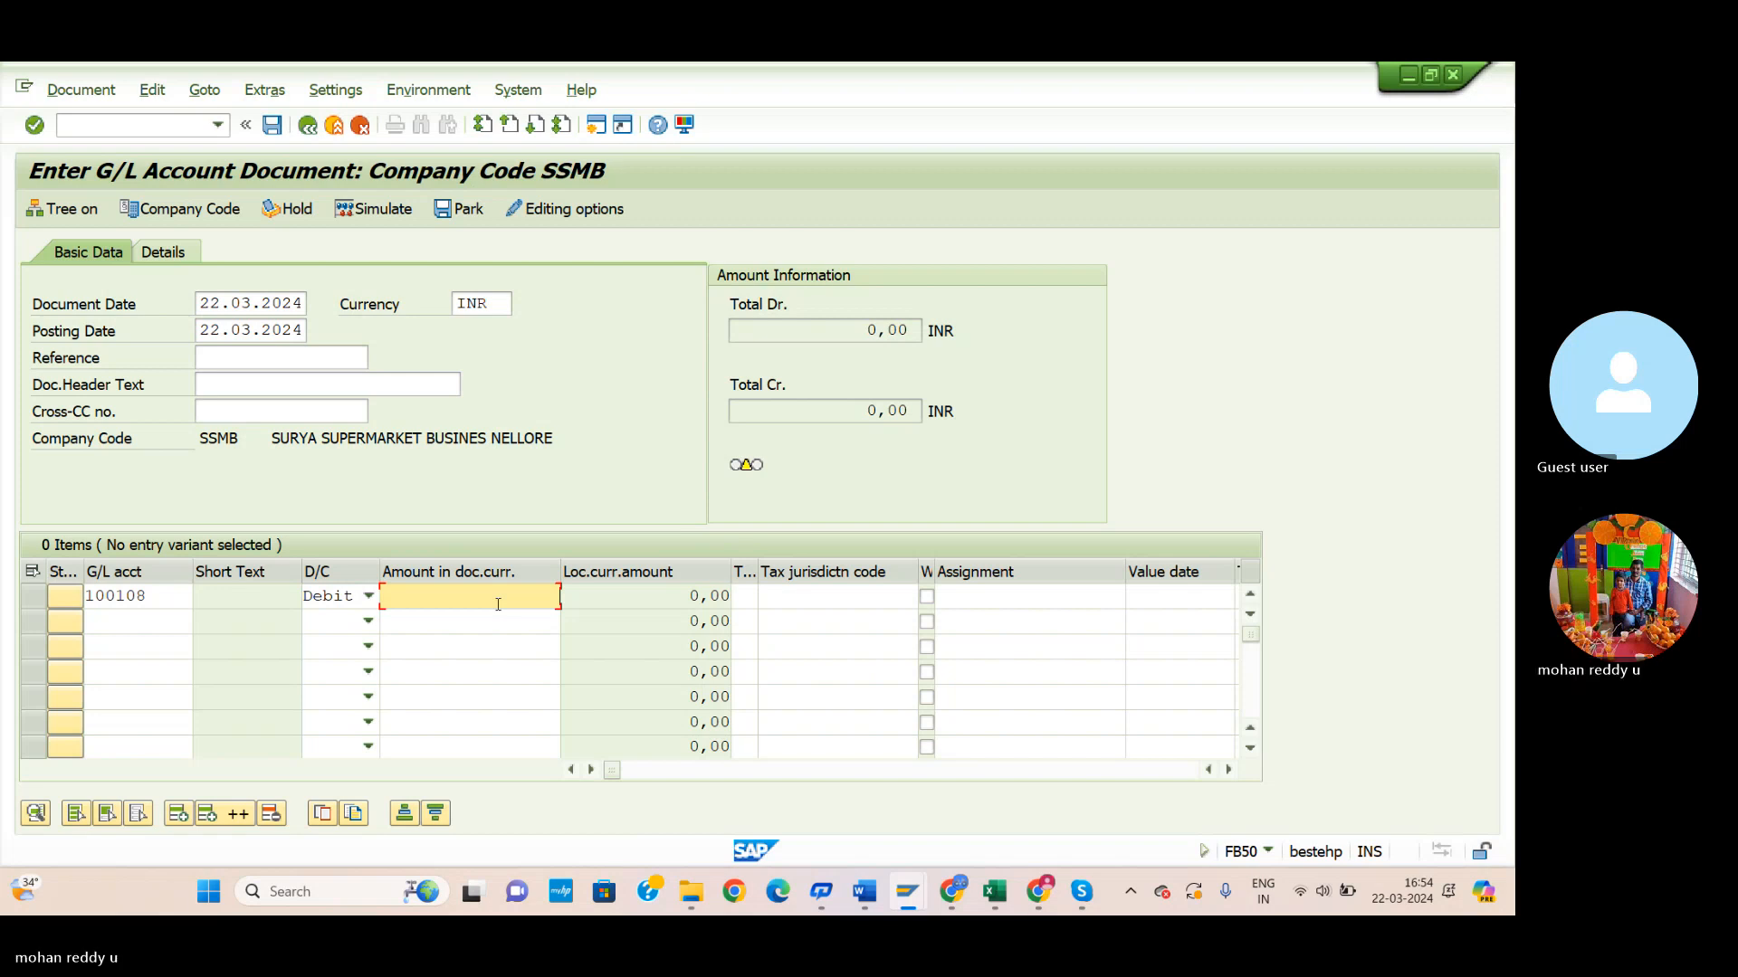
{"action": "type", "text": "15000"}
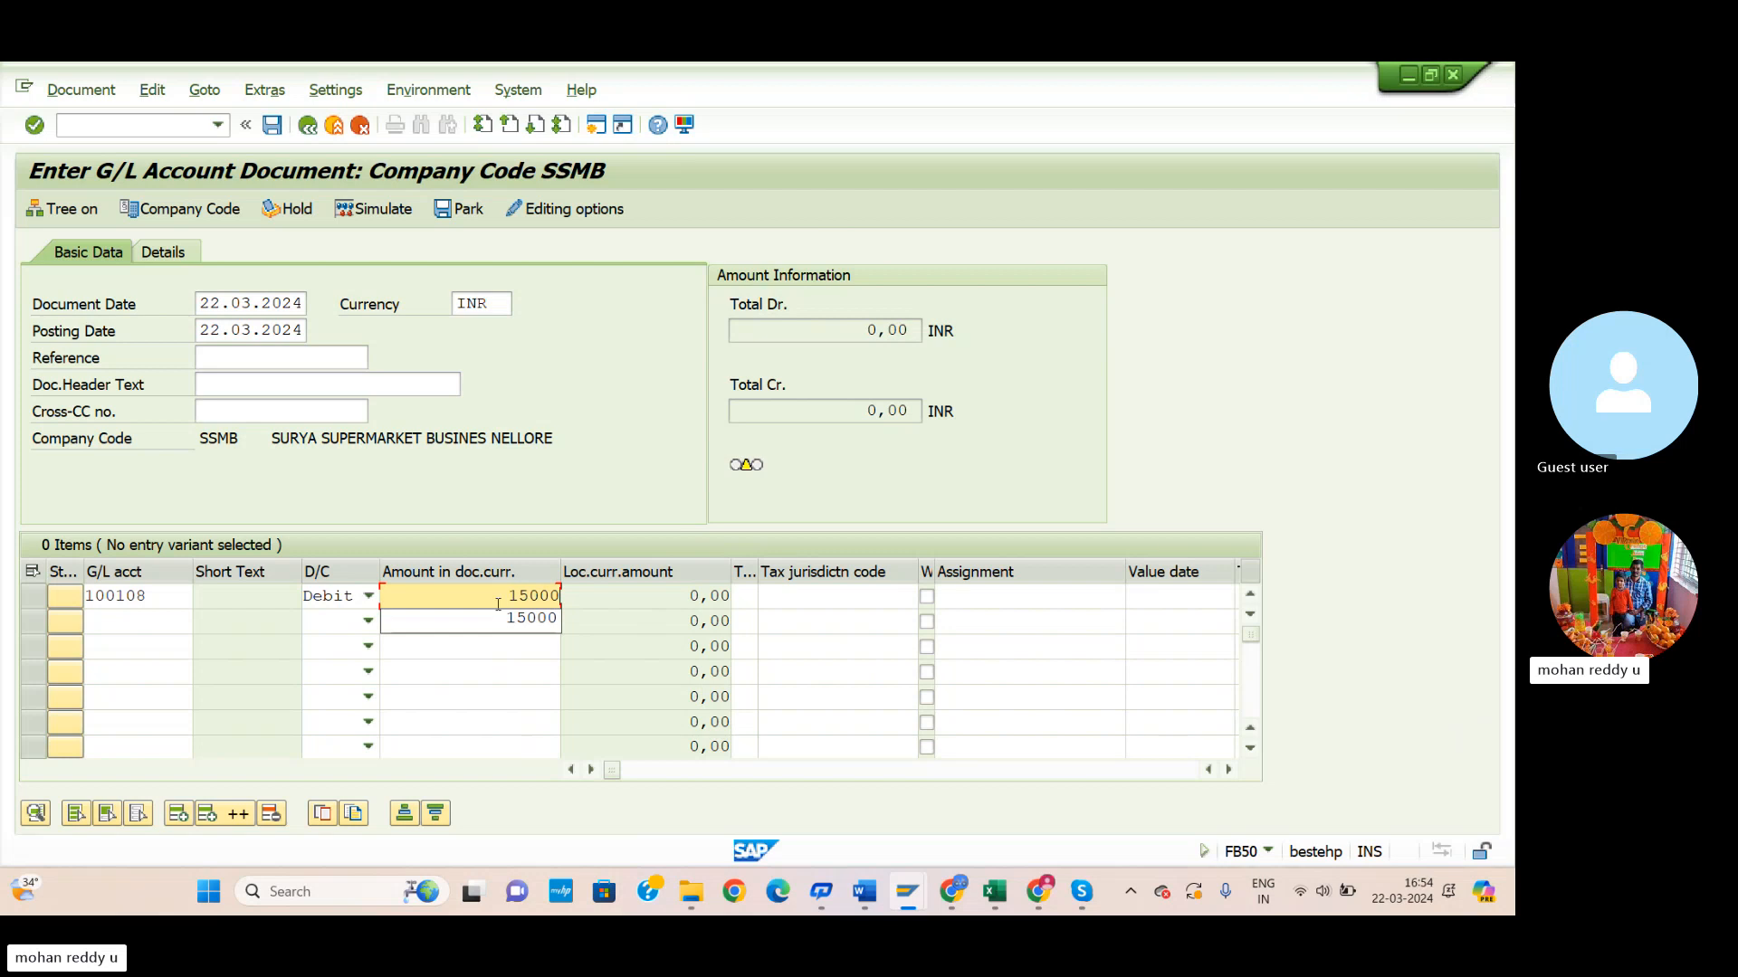
{"action": "key", "text": "Return"}
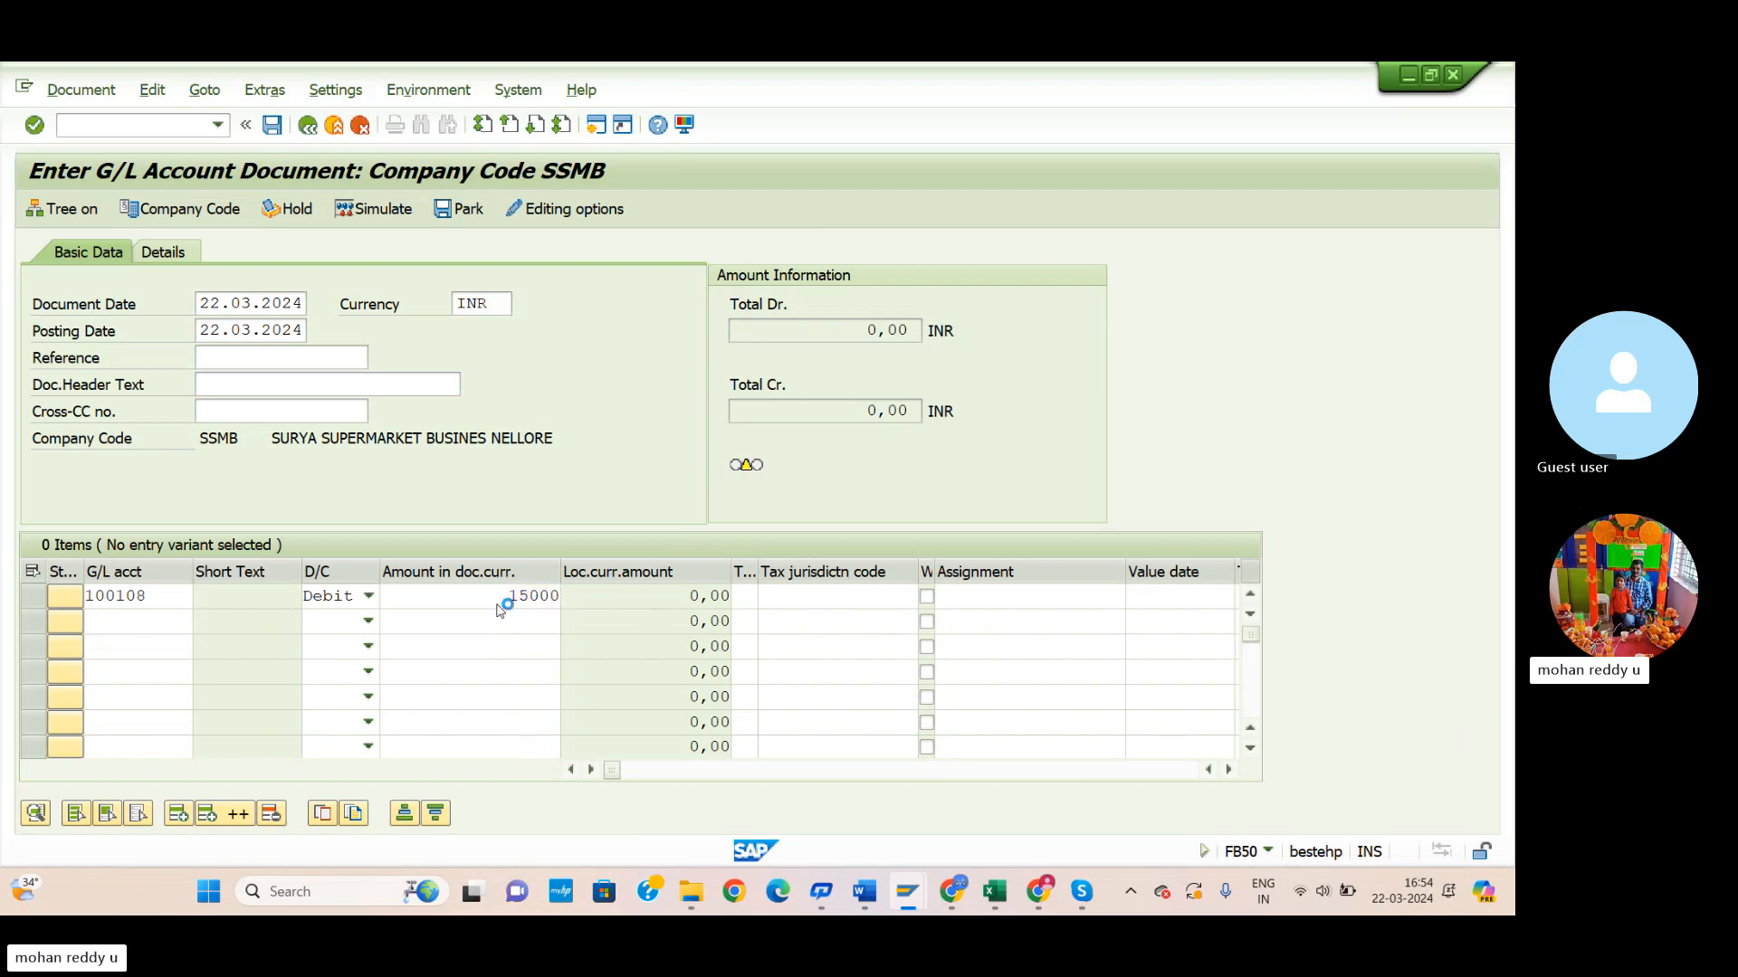
Enter the second line item as a credit of 15000 to the cash account 100705.
{"action": "left_click", "coordinate": [202, 623]}
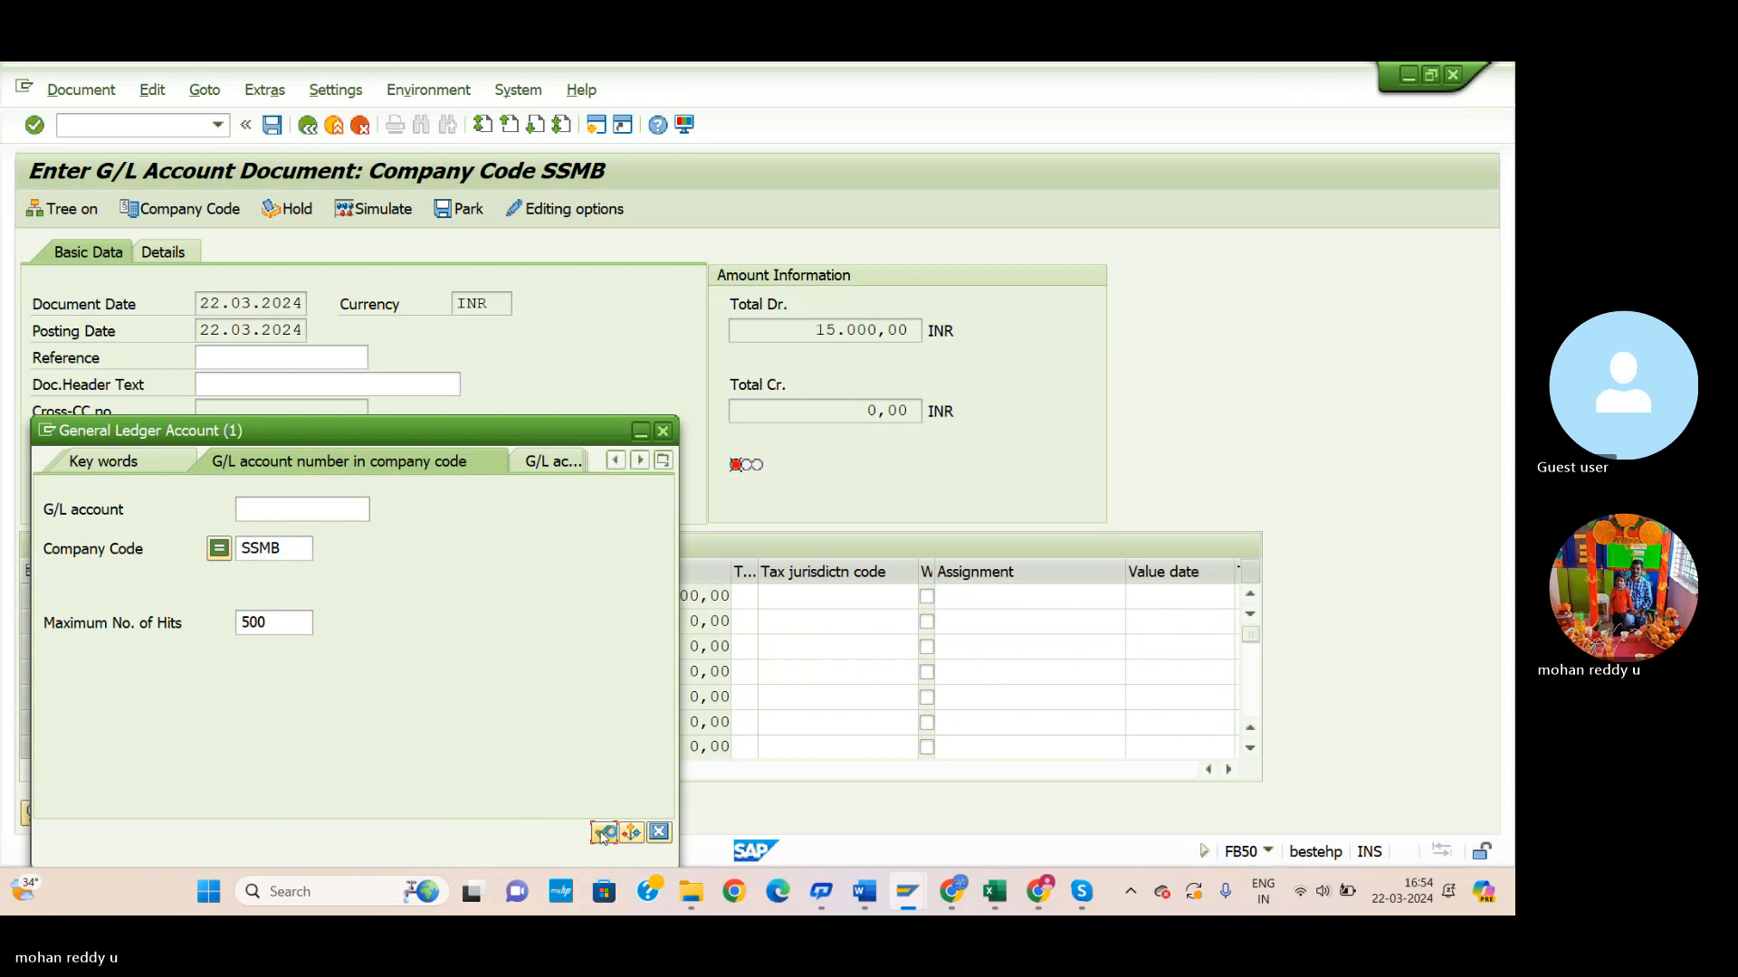
{"action": "left_click", "coordinate": [603, 832]}
{"action": "left_click", "coordinate": [216, 480]}
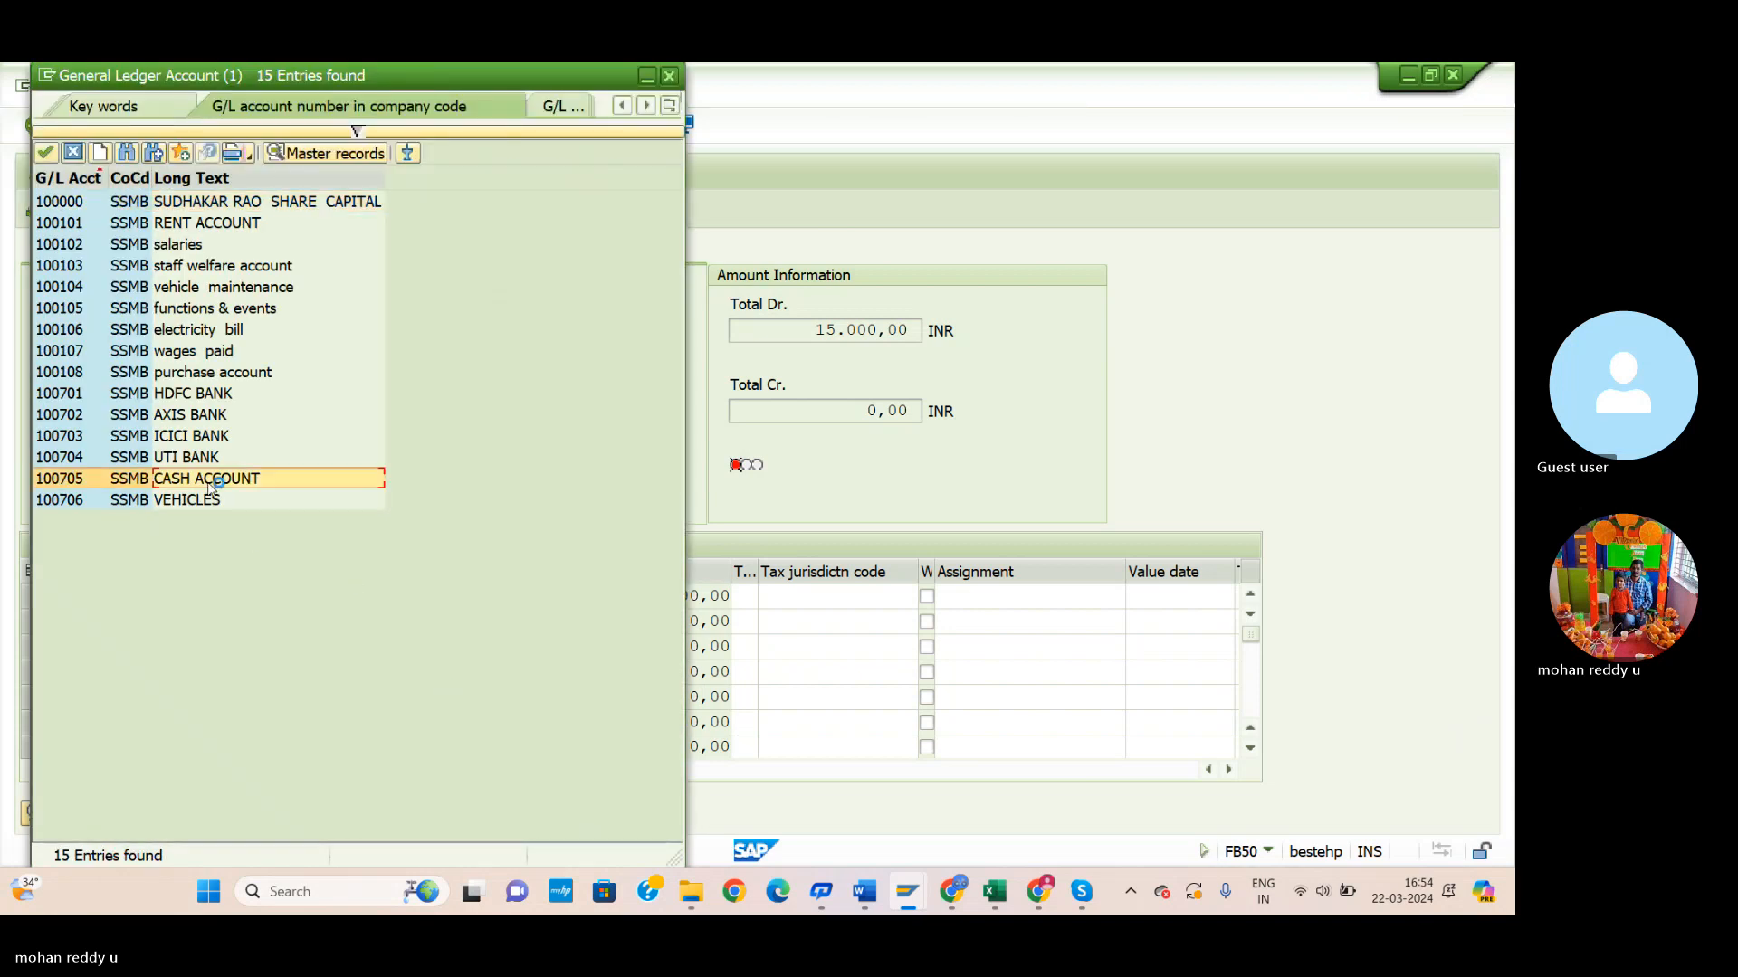
{"action": "left_click", "coordinate": [48, 153]}
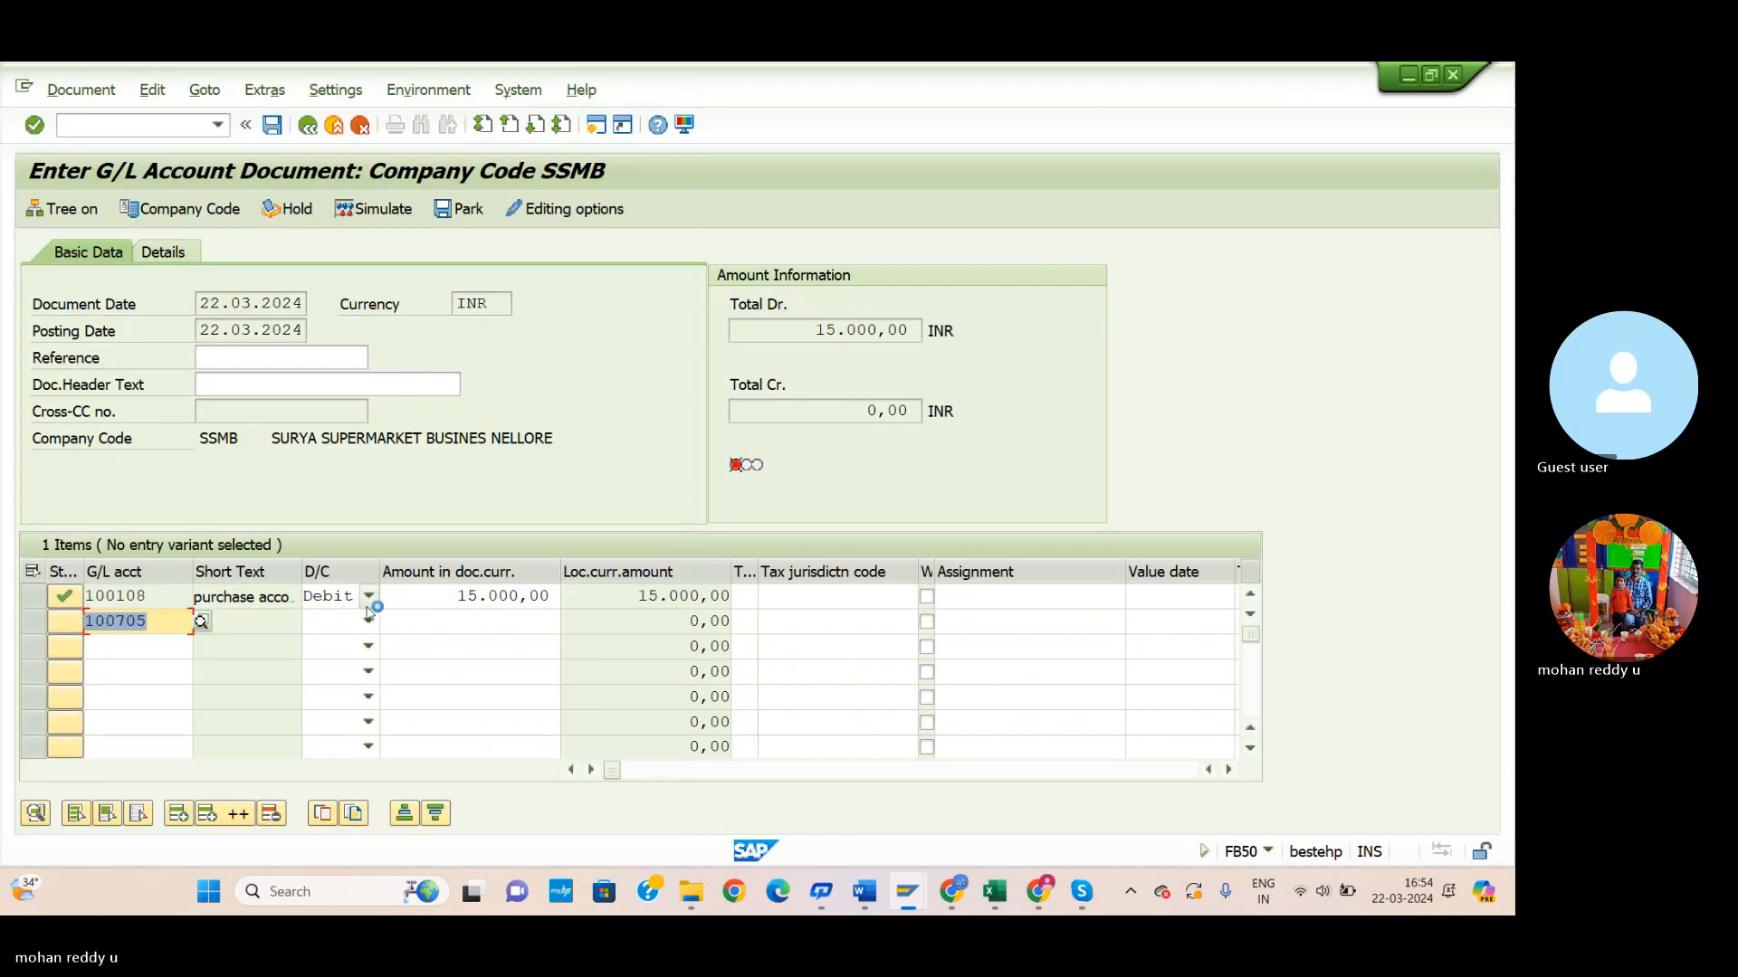
{"action": "left_click", "coordinate": [368, 621]}
{"action": "left_click", "coordinate": [331, 645]}
{"action": "left_click", "coordinate": [558, 621]}
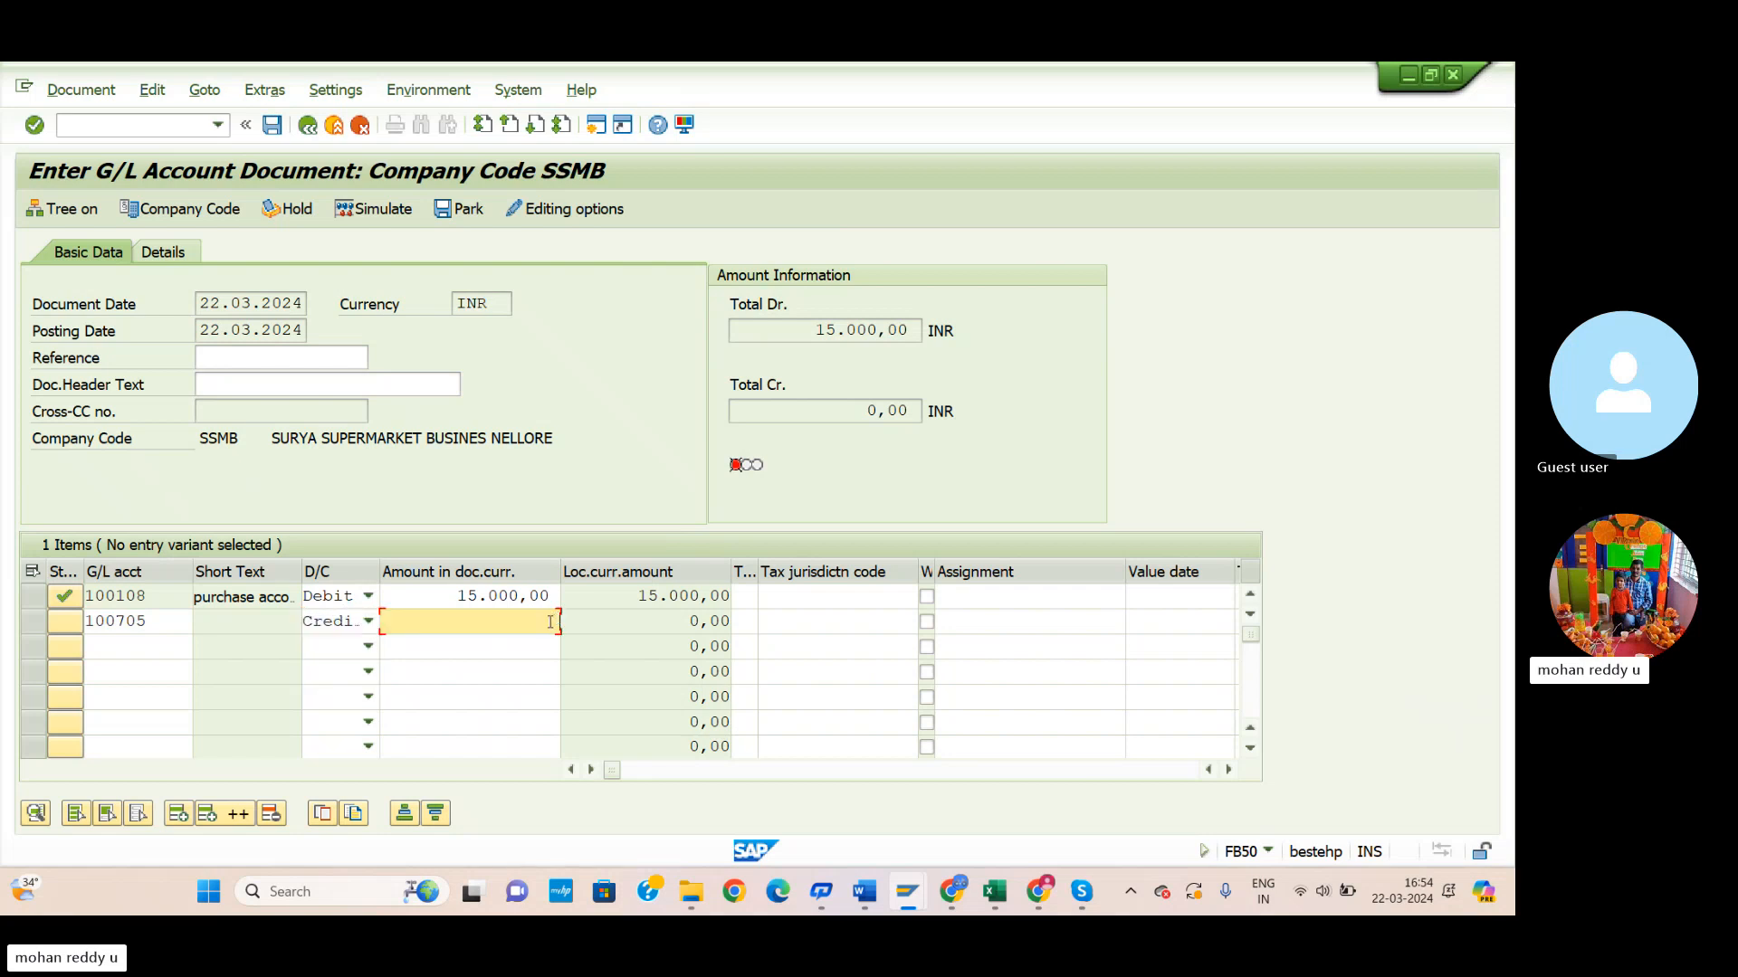
{"action": "type", "text": "15000"}
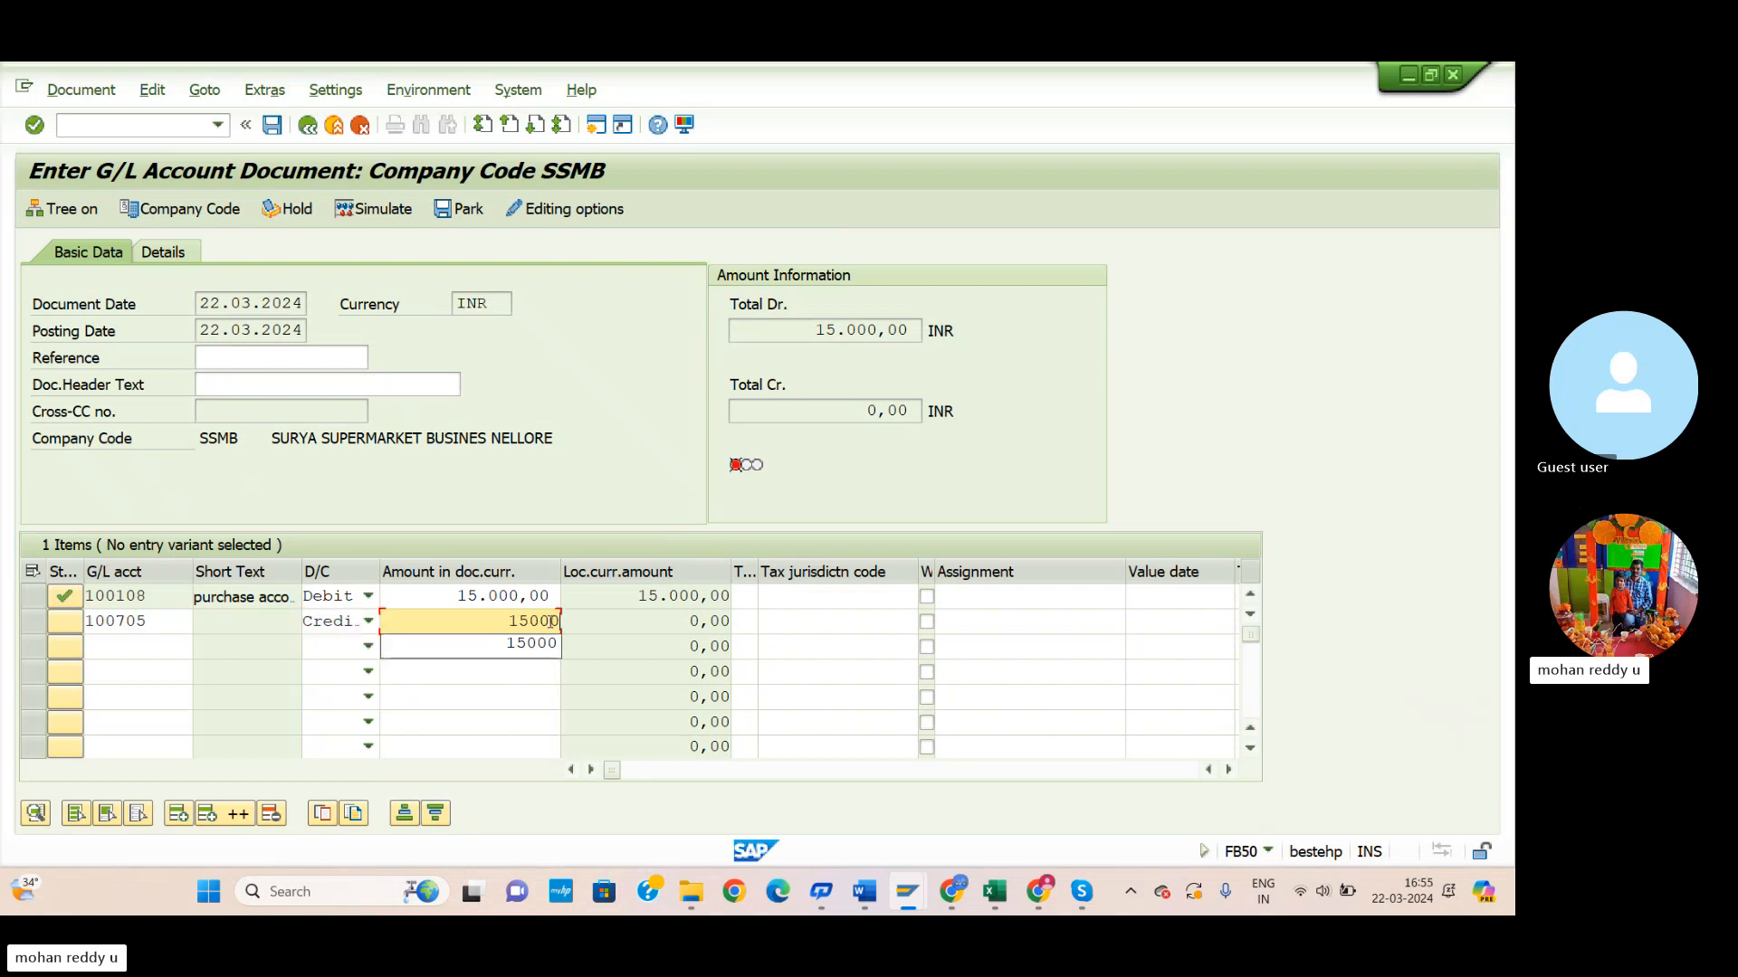
{"action": "key", "text": "Return"}
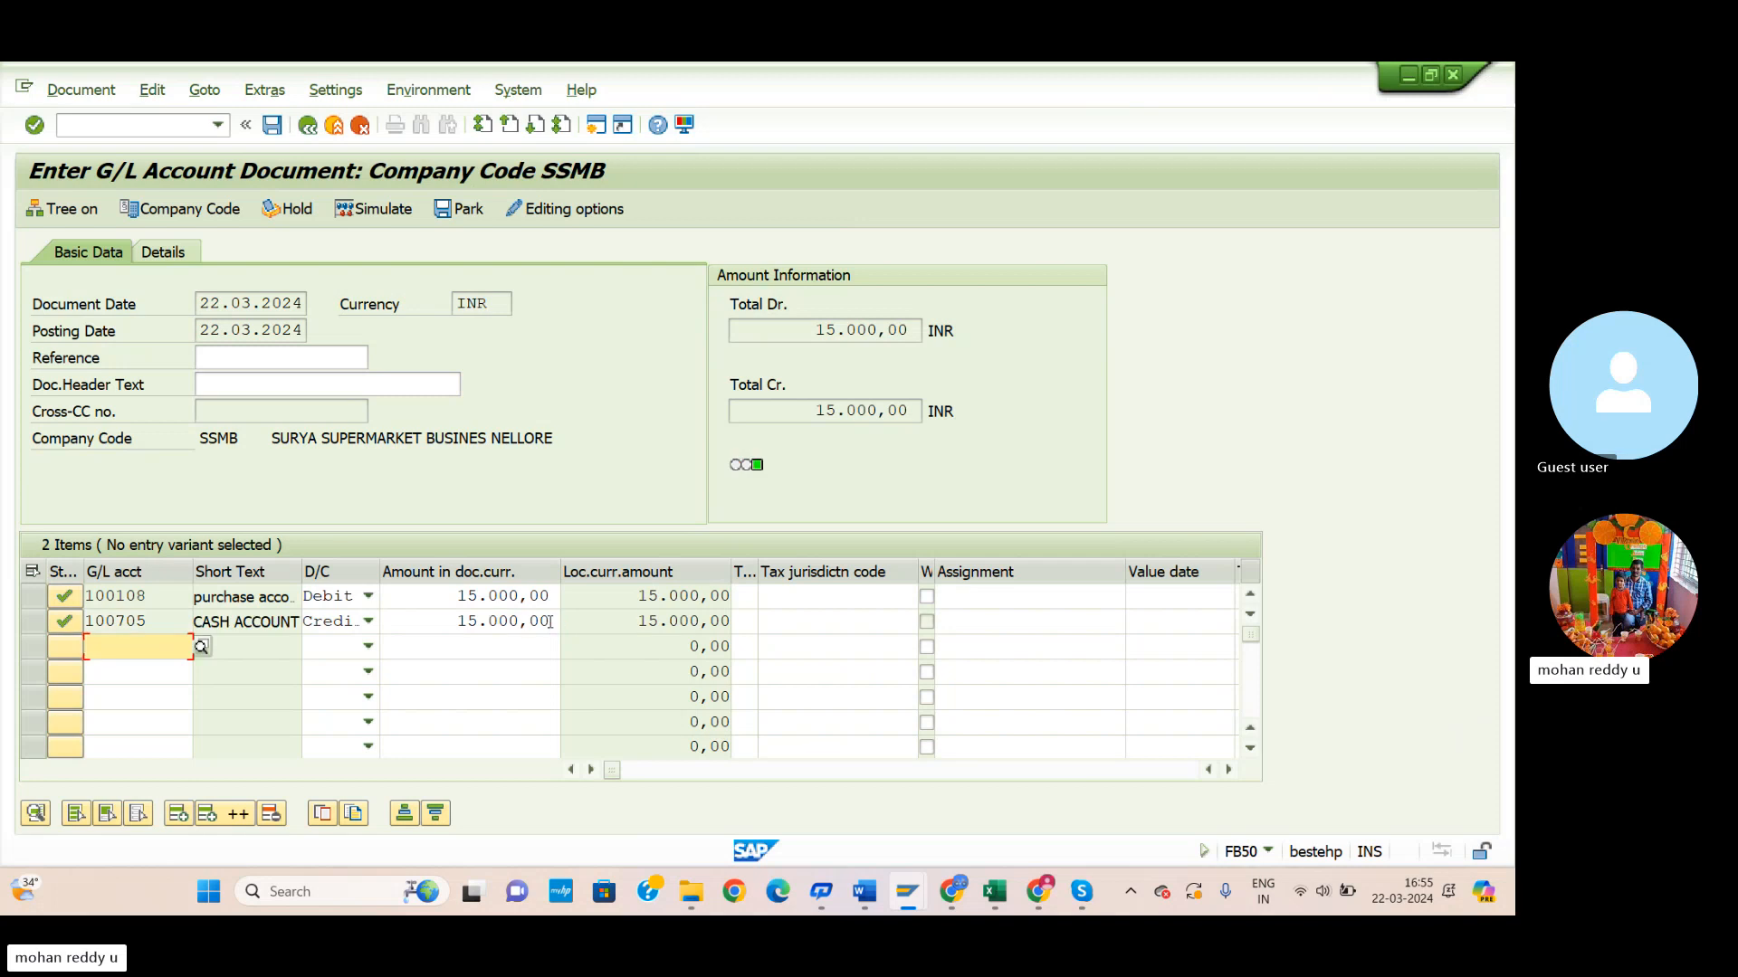
Simulate and try to post the purchase document, and open the detailed explanation of the resulting message.
{"action": "left_click", "coordinate": [399, 214]}
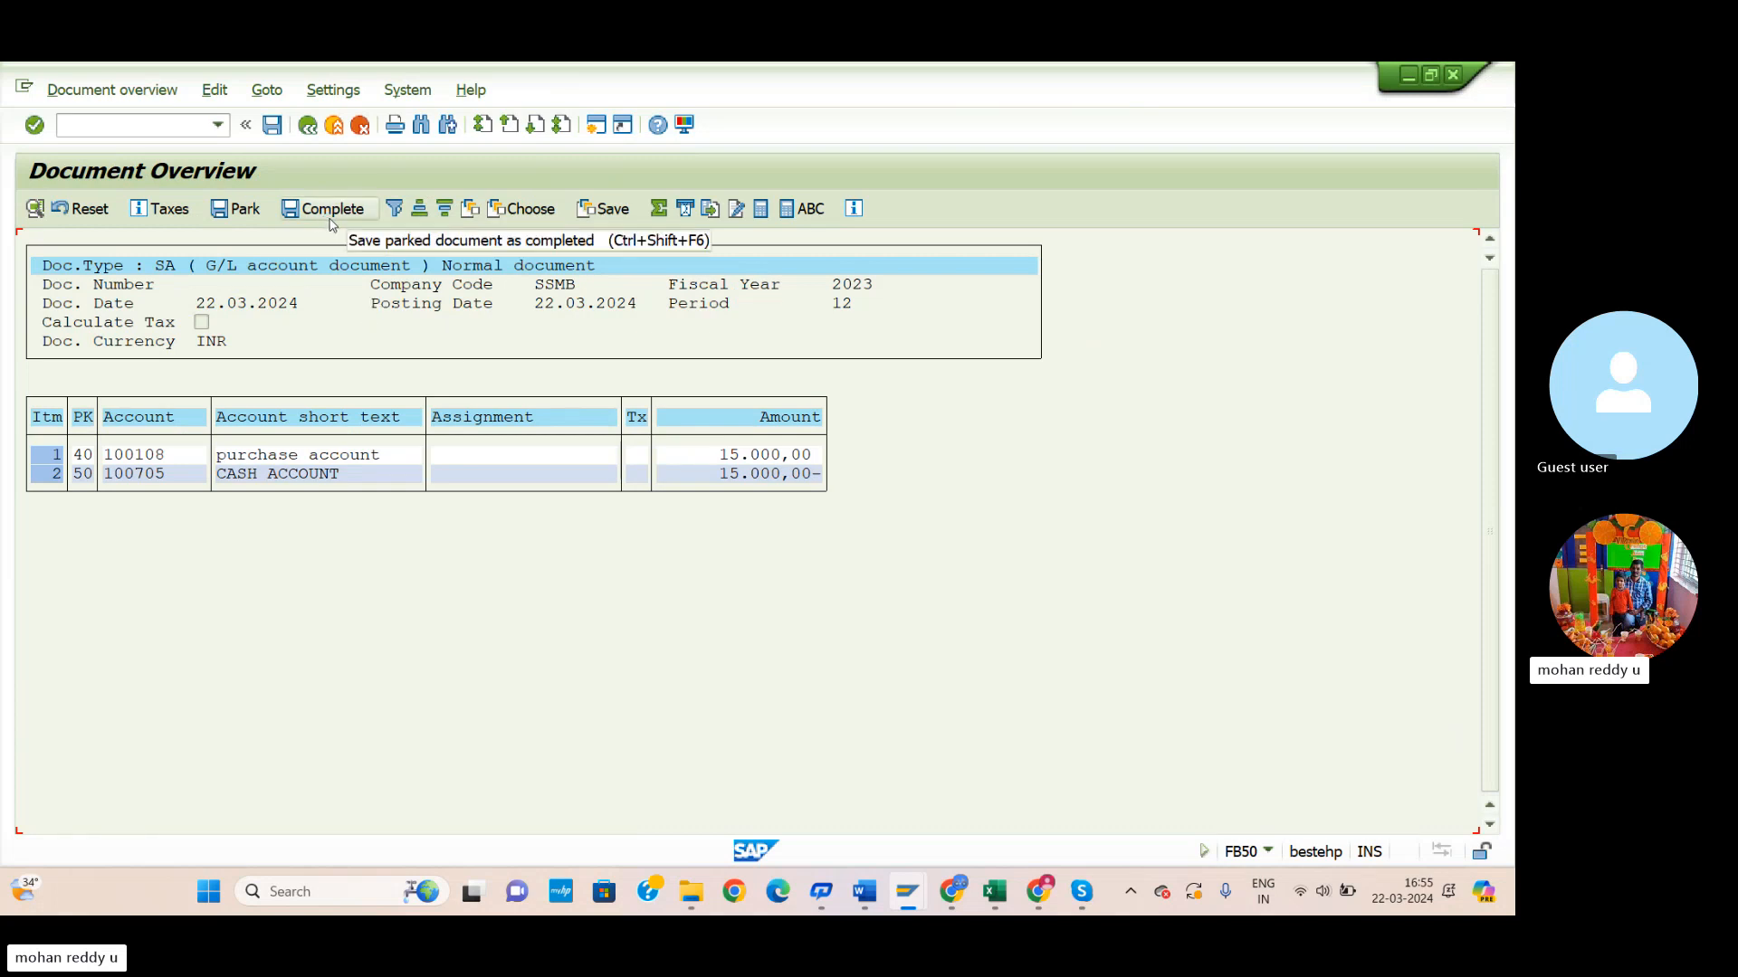
{"action": "left_click", "coordinate": [279, 133]}
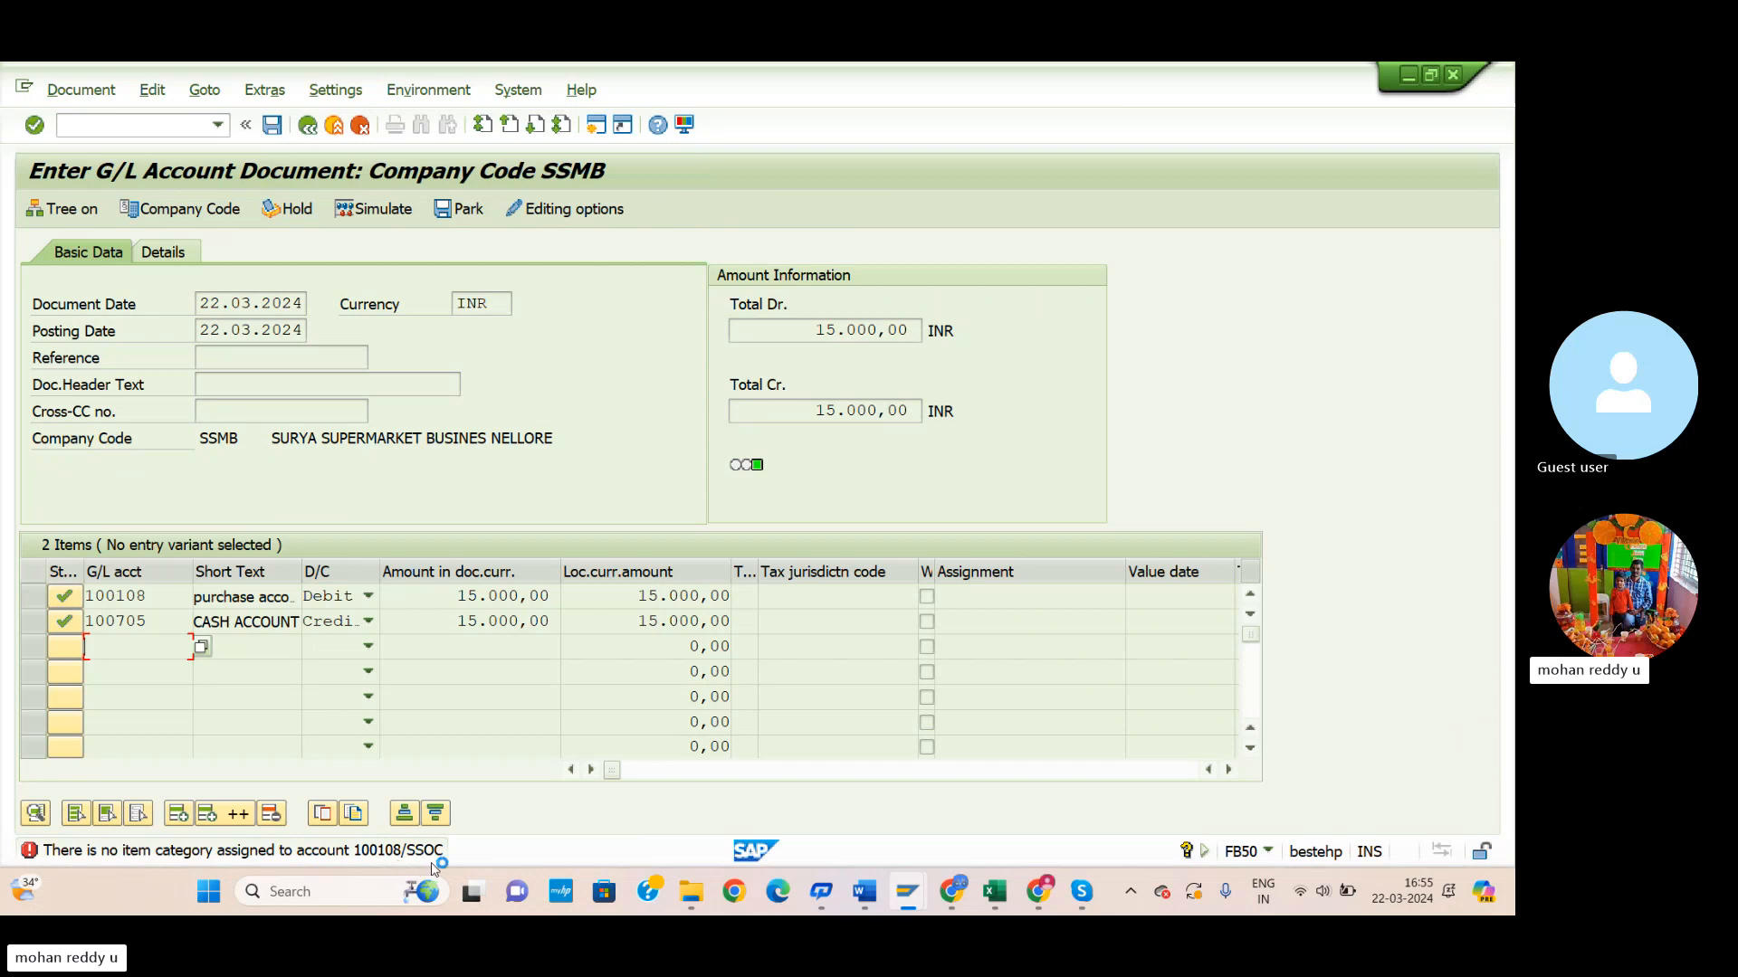
{"action": "left_click", "coordinate": [51, 852]}
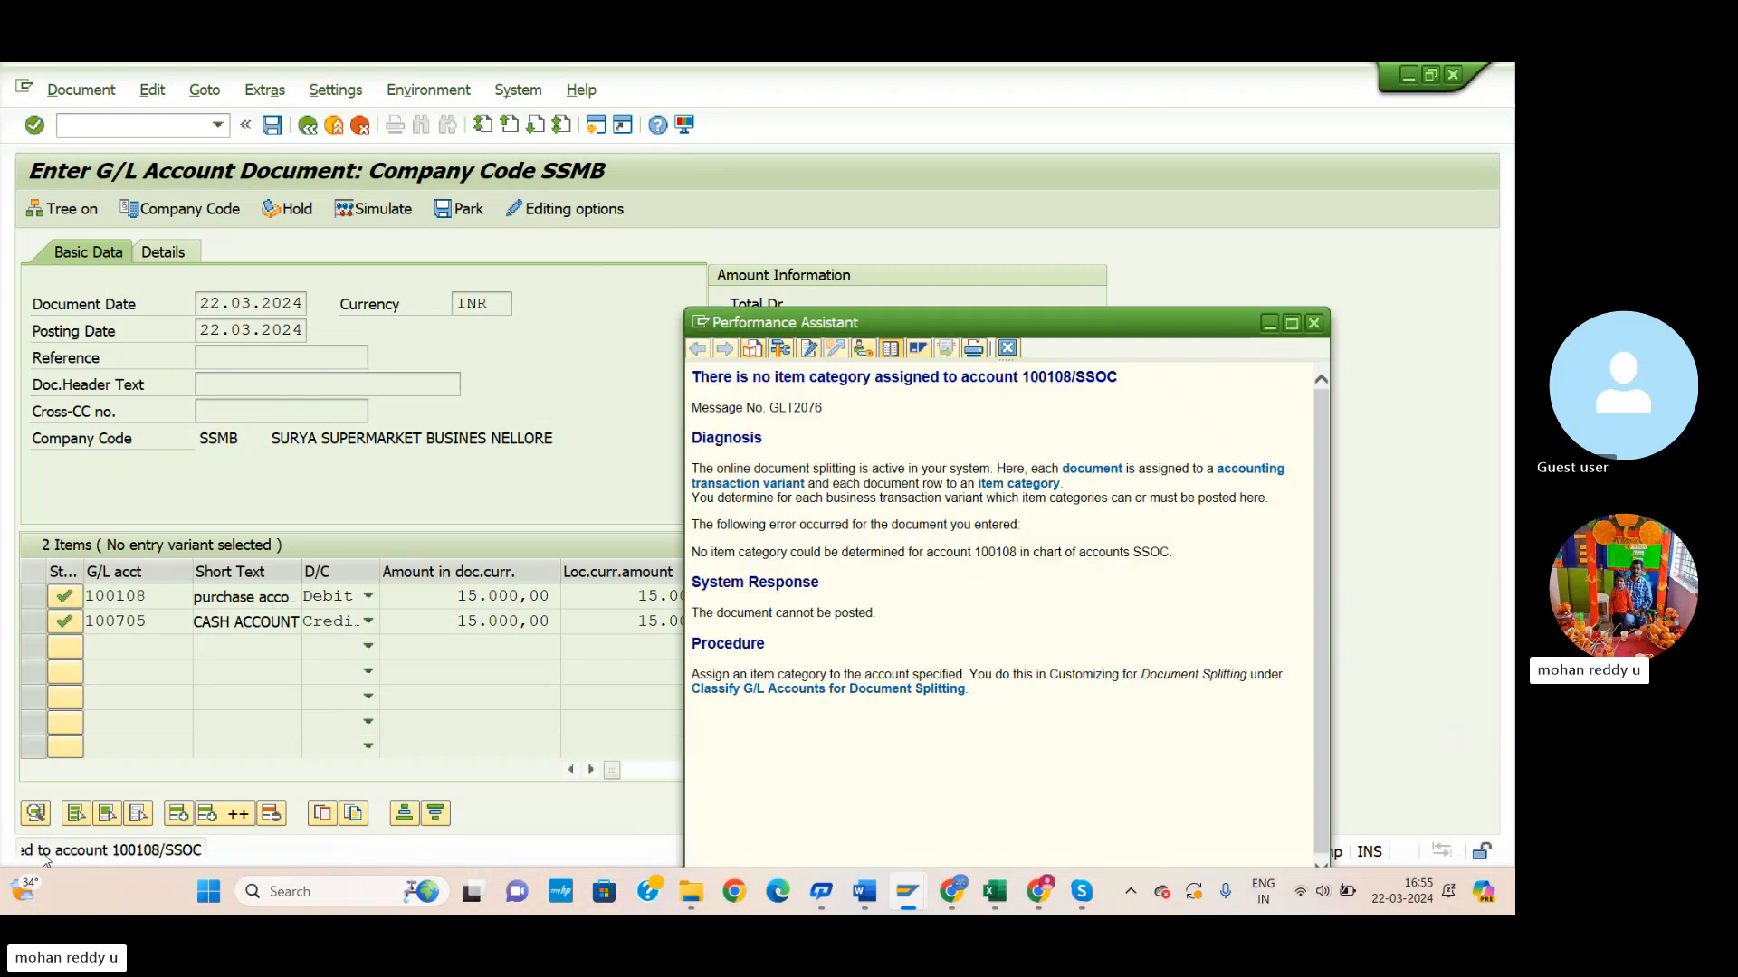
Follow the explanation's link to Classify G/L Accounts for Document Splitting and open that activity for chart of accounts SSOC.
{"action": "left_click", "coordinate": [884, 690]}
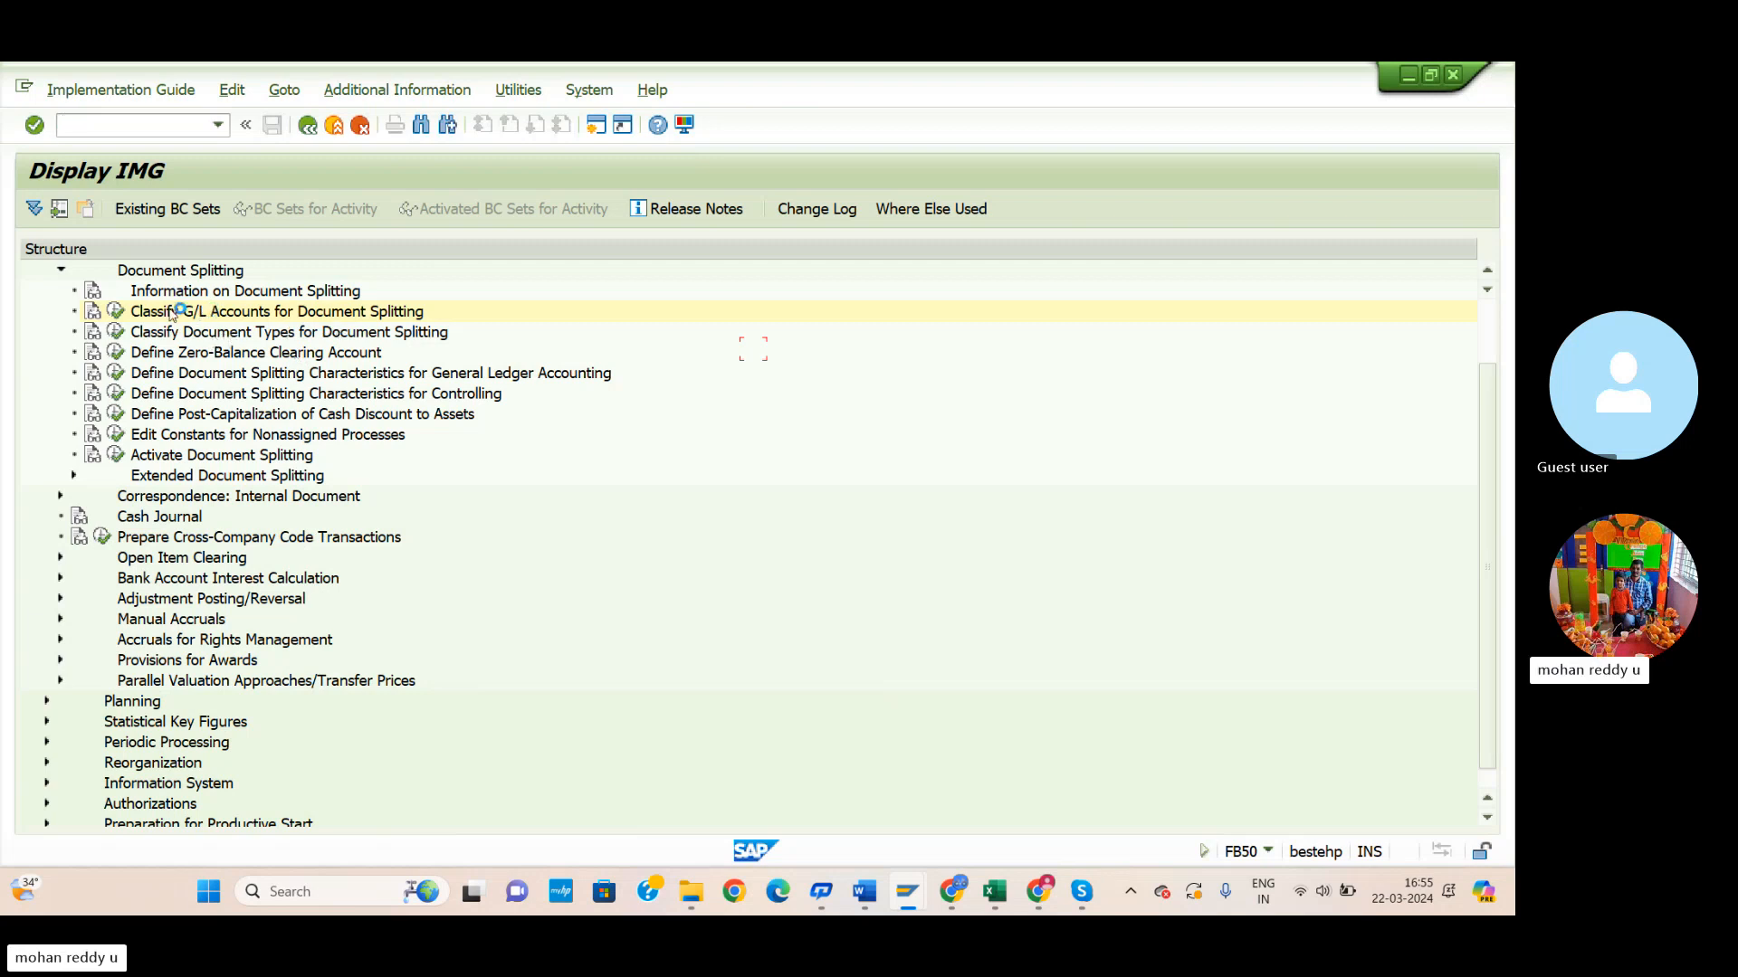
{"action": "left_click", "coordinate": [115, 311]}
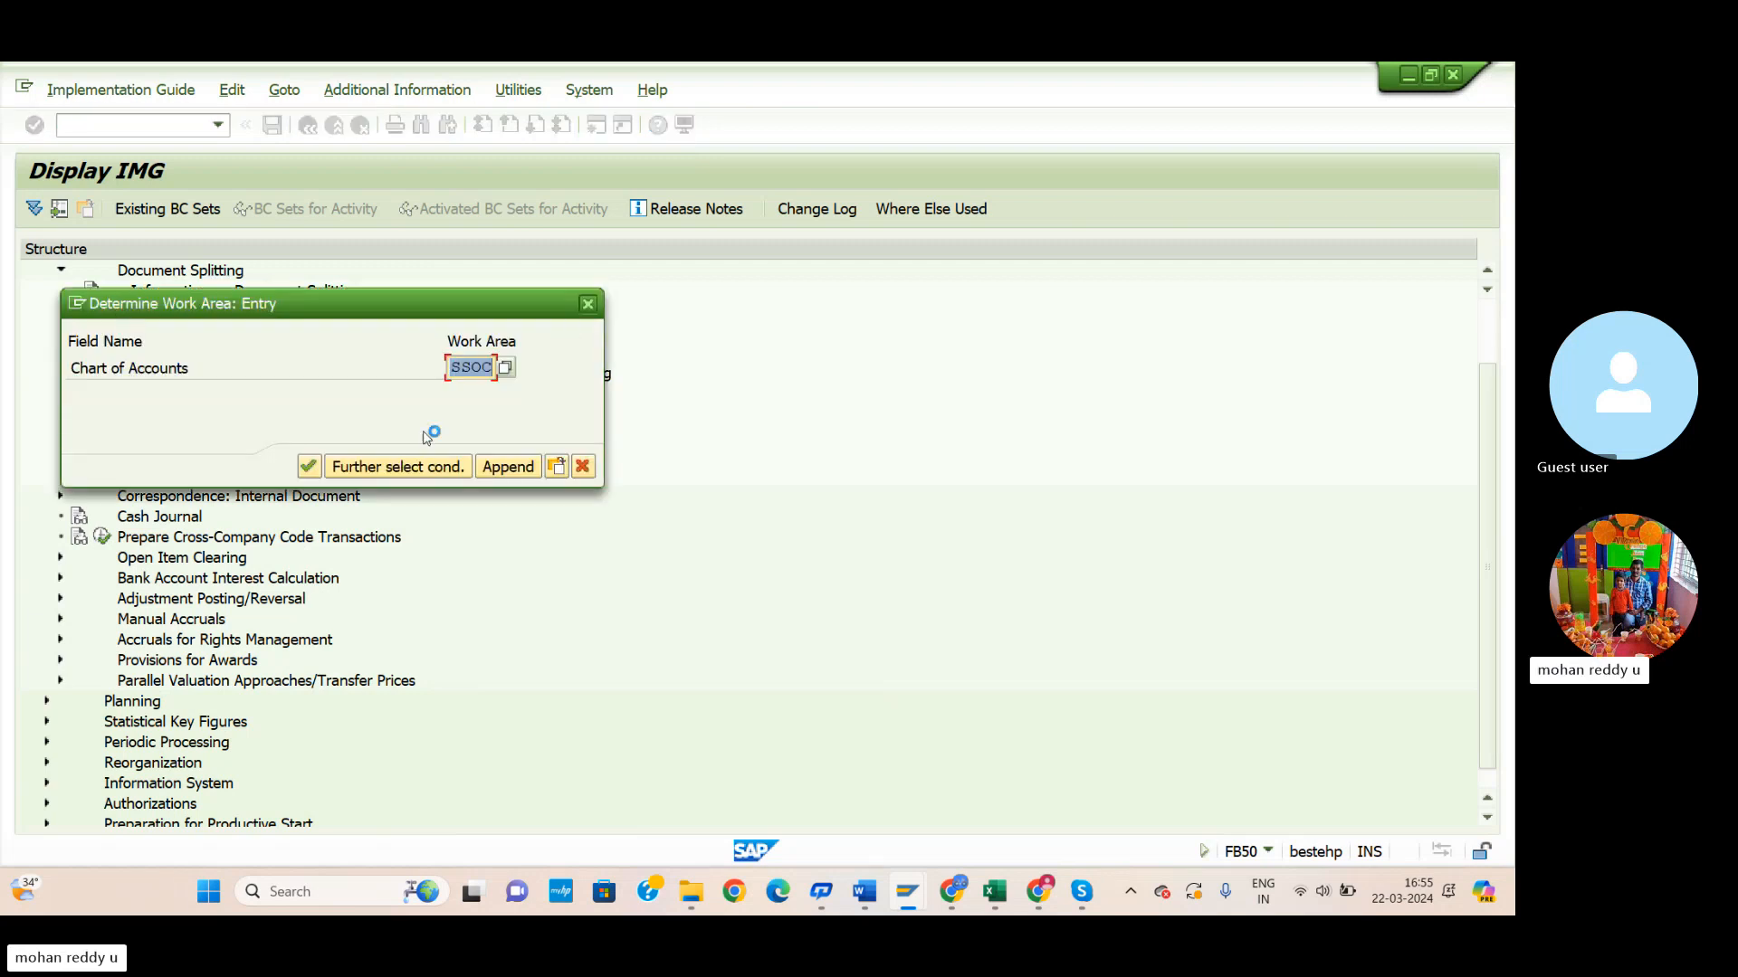
{"action": "left_click", "coordinate": [308, 468]}
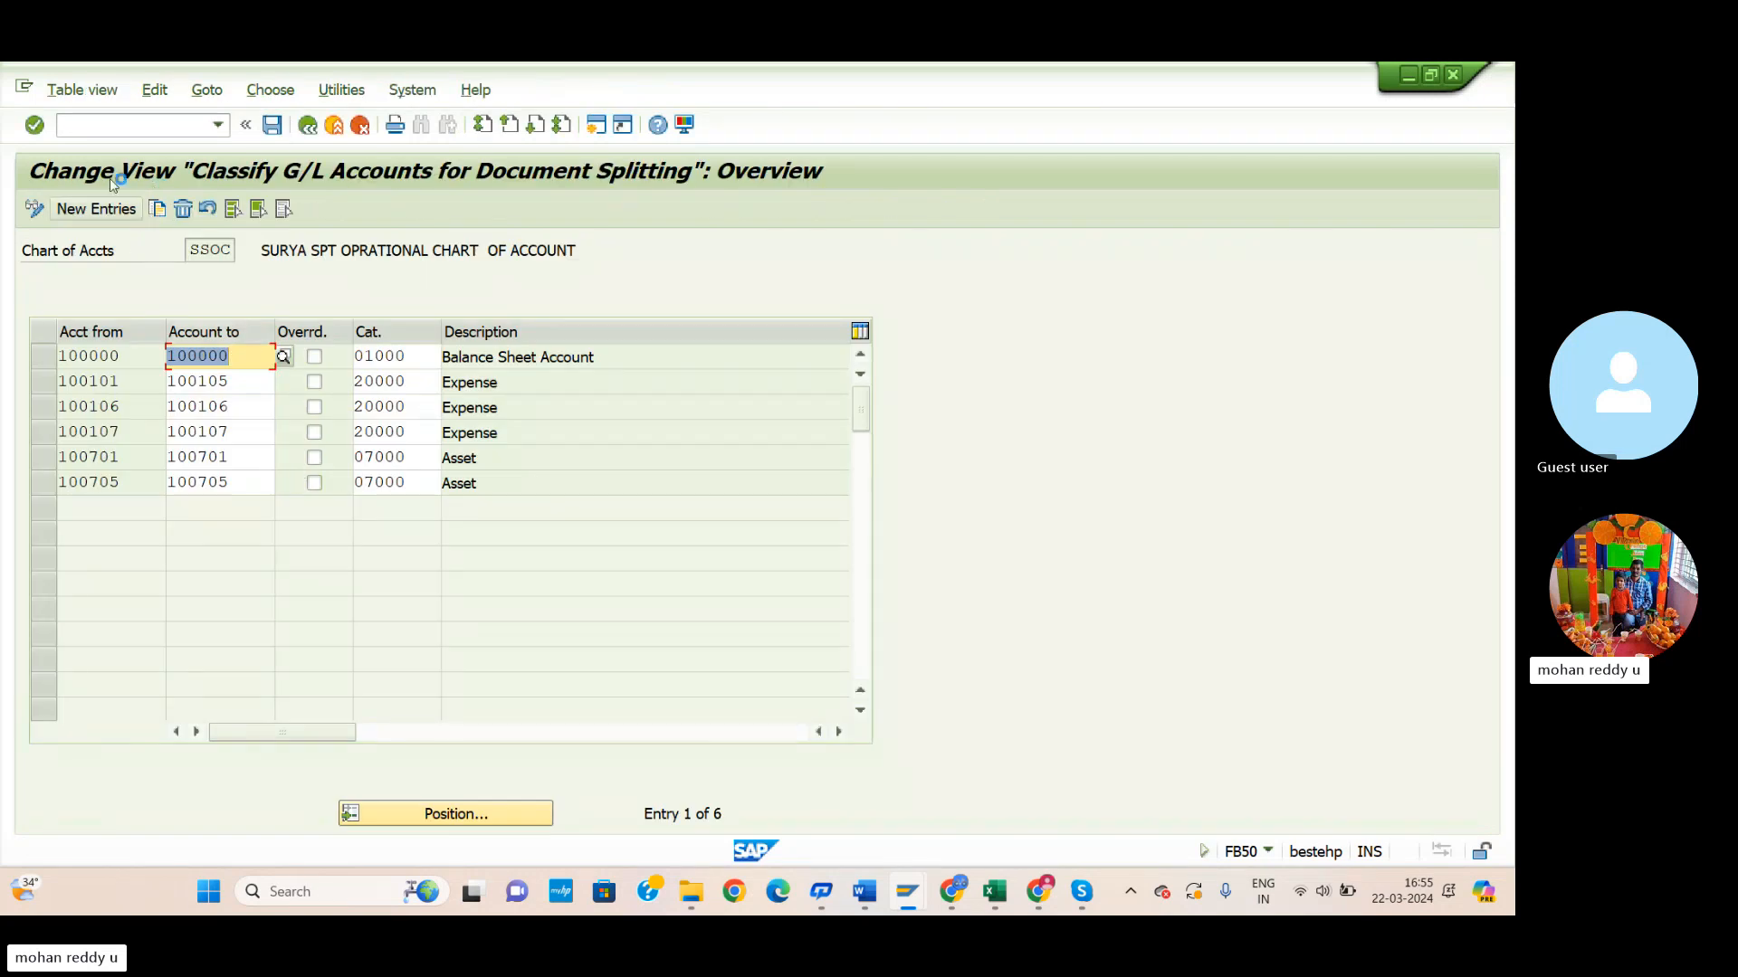
Create a new classification entry with the purchase account 100108 as both the start and end of the account range.
{"action": "left_click", "coordinate": [96, 209]}
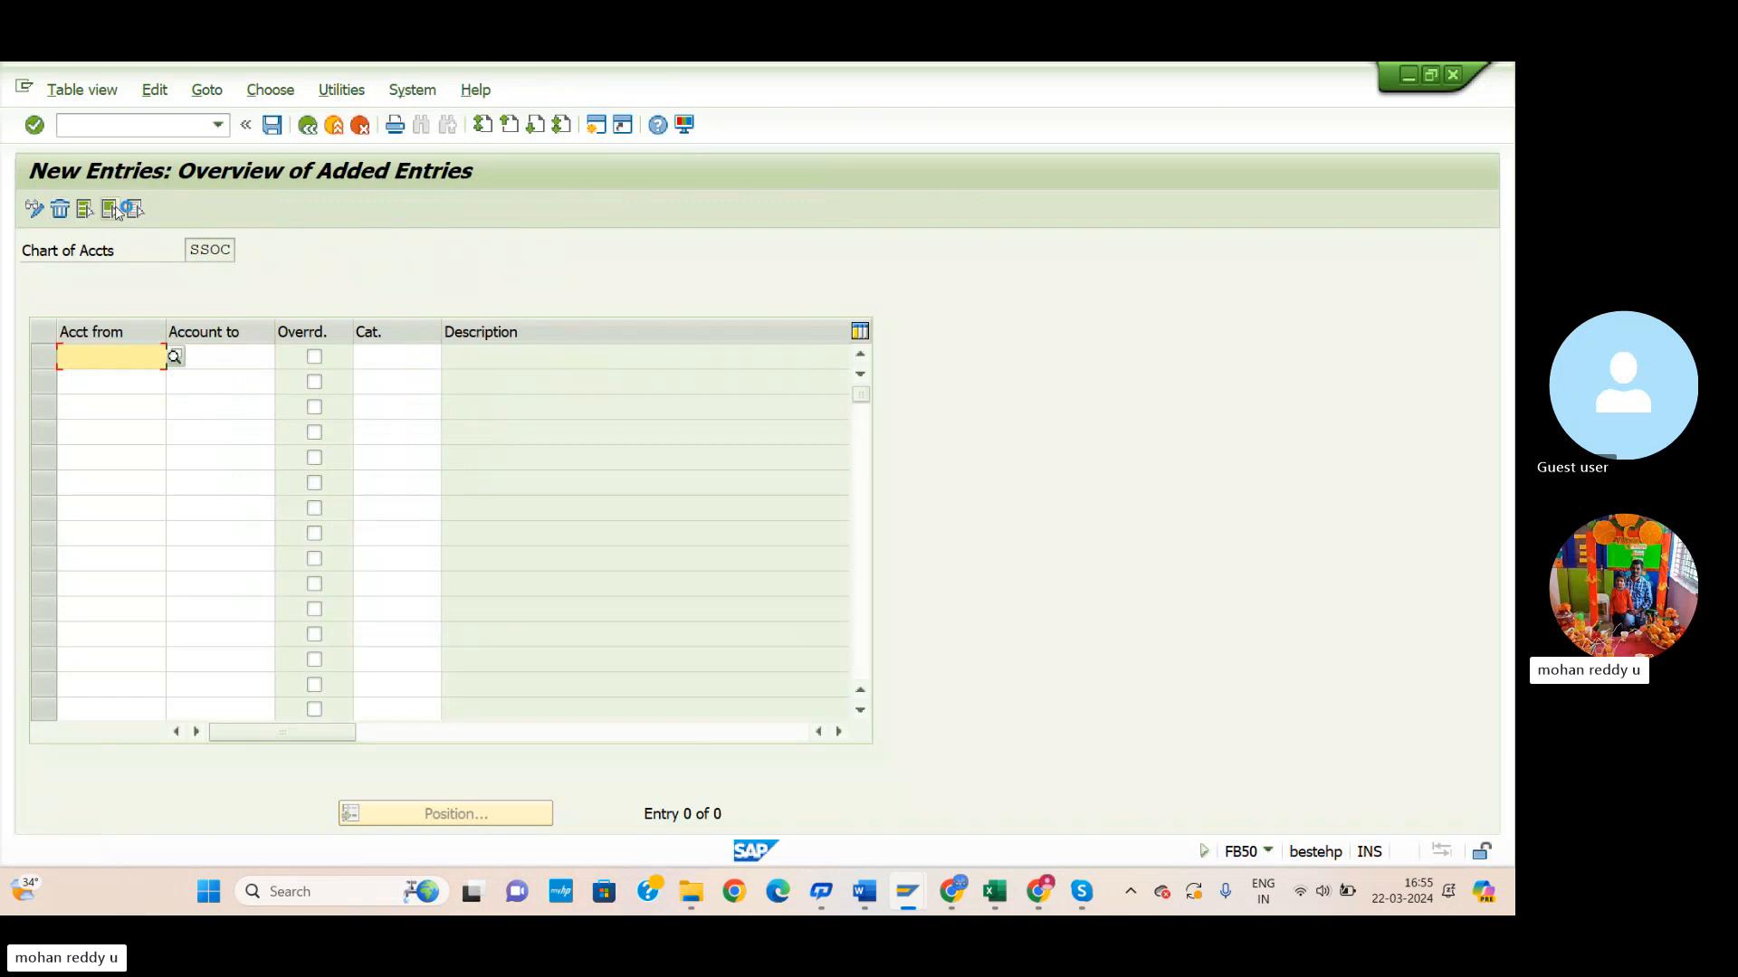
{"action": "left_click", "coordinate": [187, 357]}
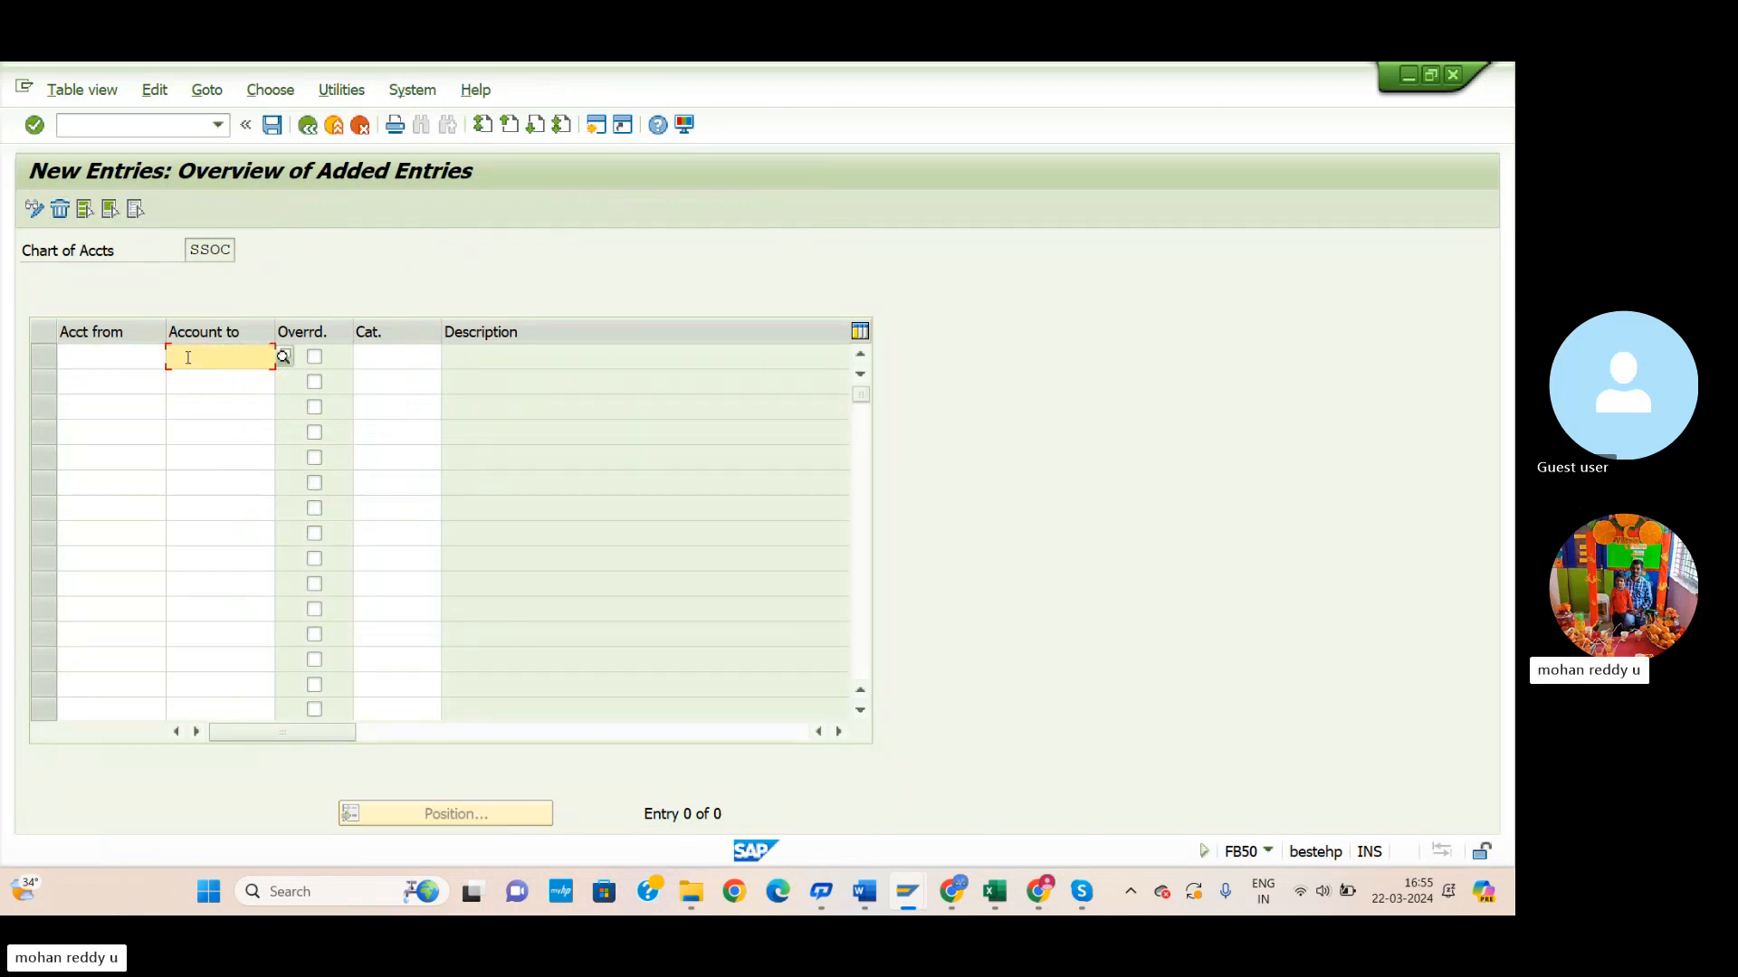
{"action": "left_click", "coordinate": [161, 358]}
{"action": "left_click", "coordinate": [174, 357]}
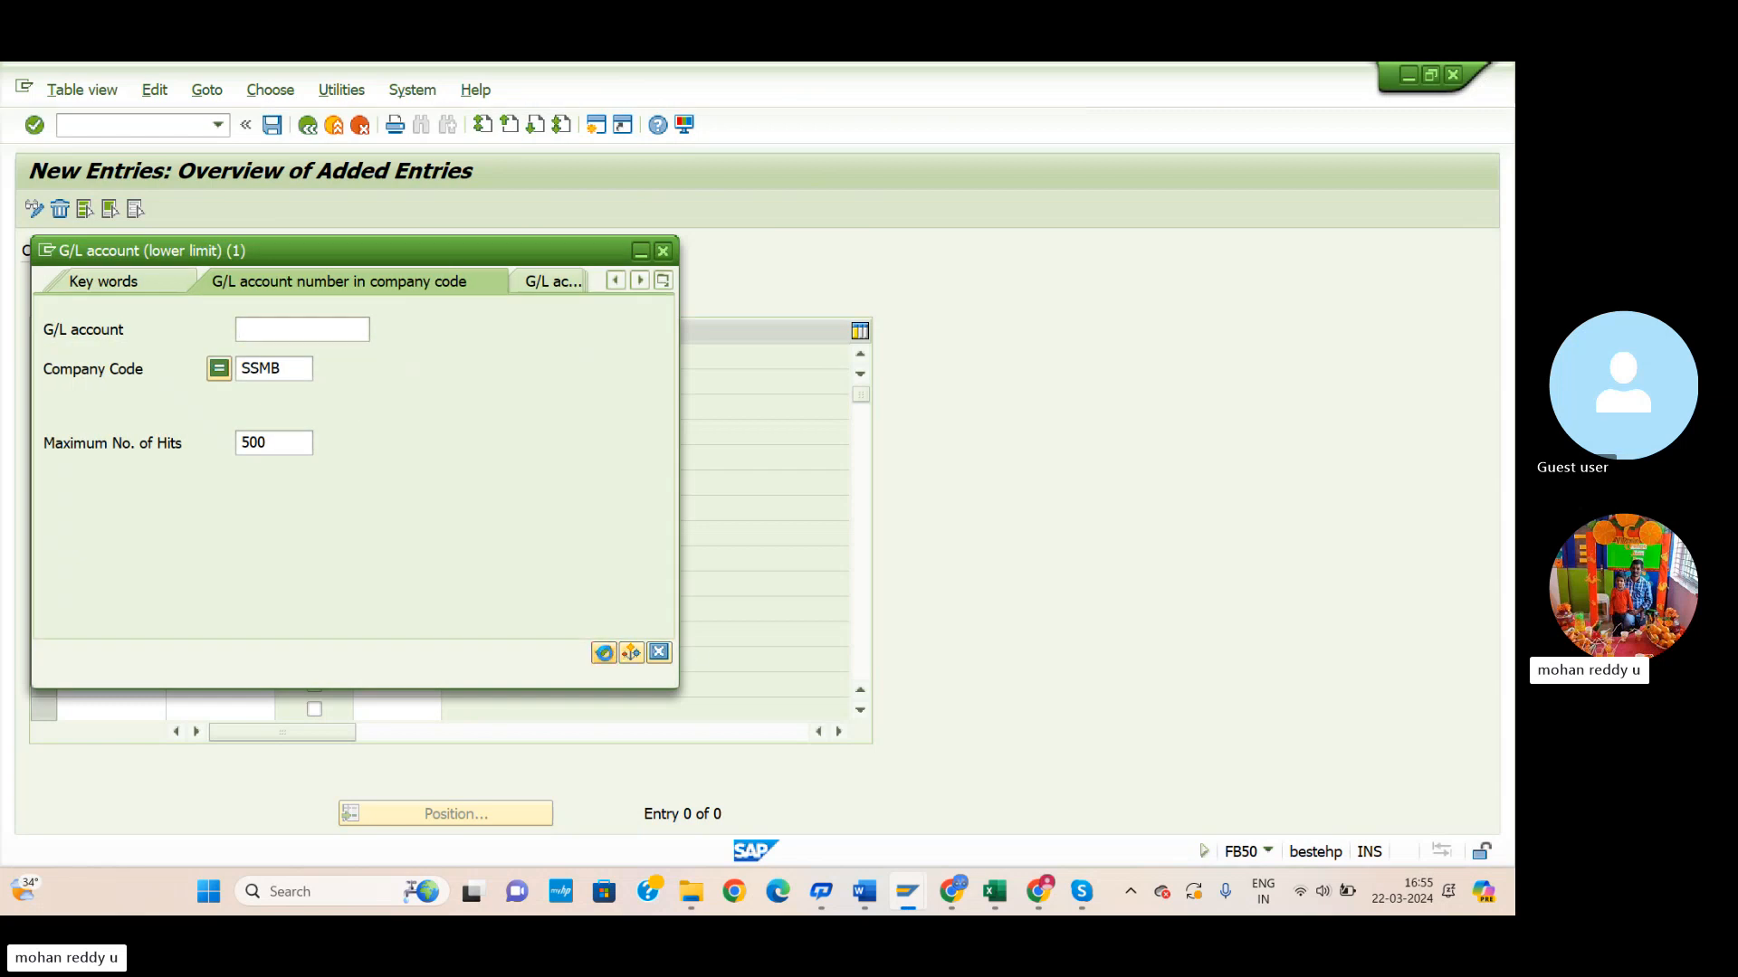
{"action": "left_click", "coordinate": [602, 652]}
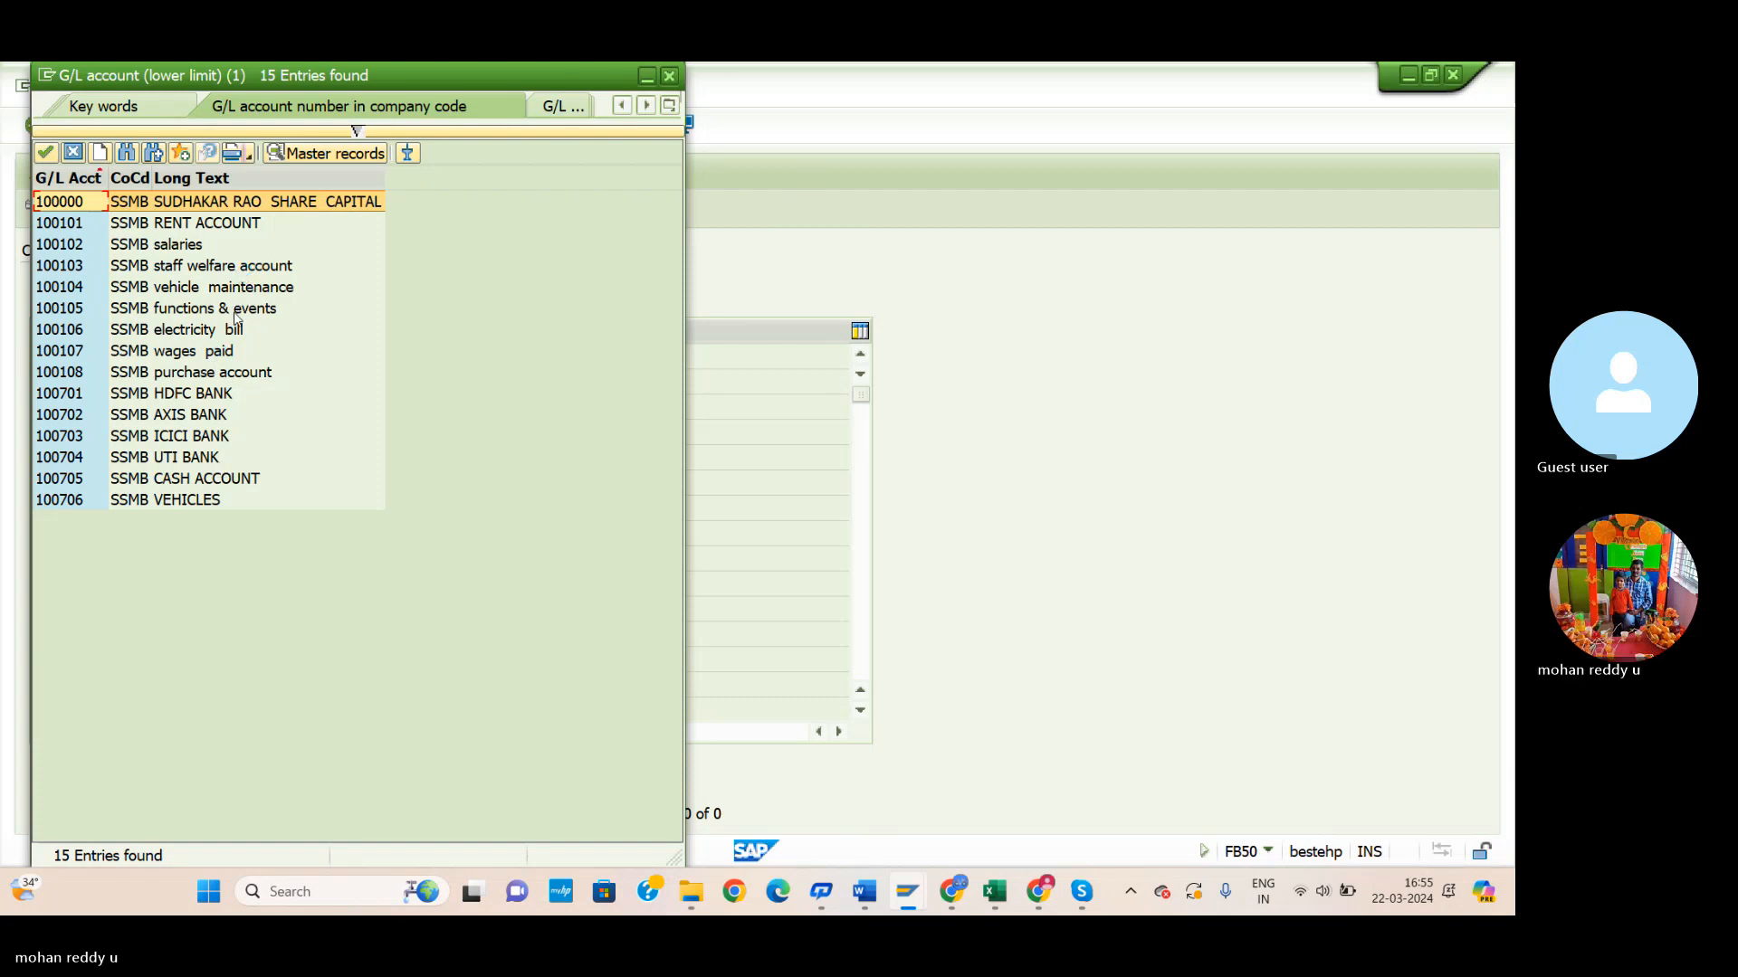
{"action": "left_click", "coordinate": [233, 374]}
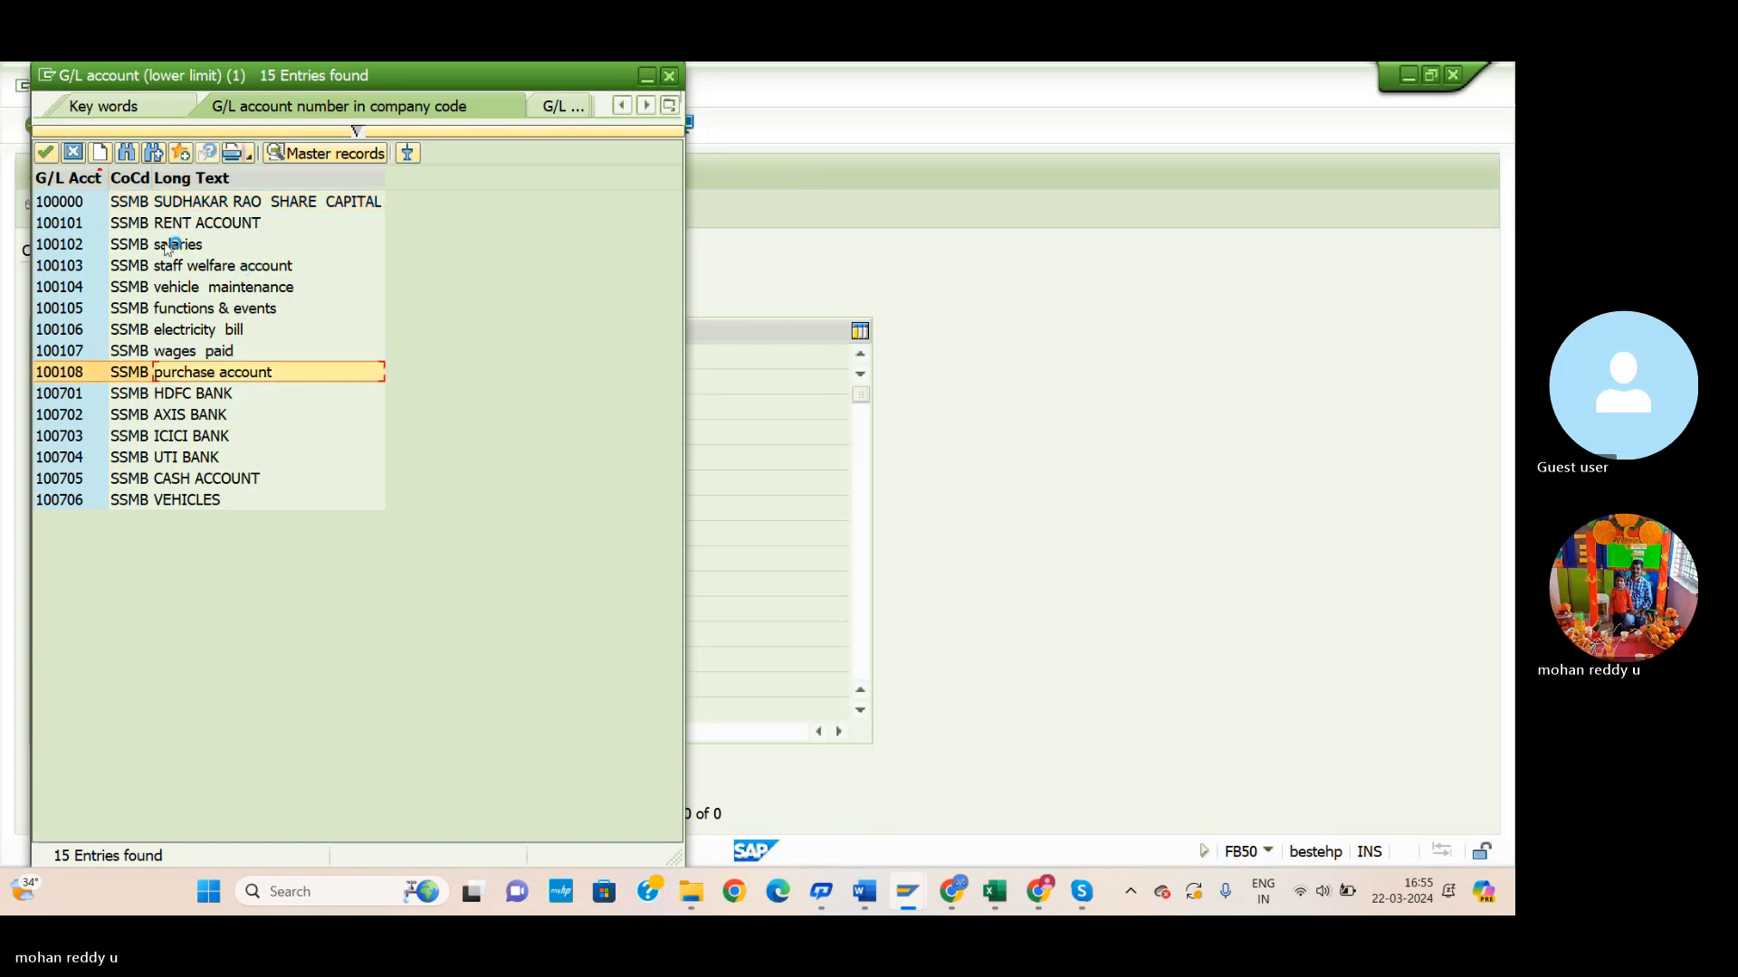
{"action": "left_click", "coordinate": [45, 152]}
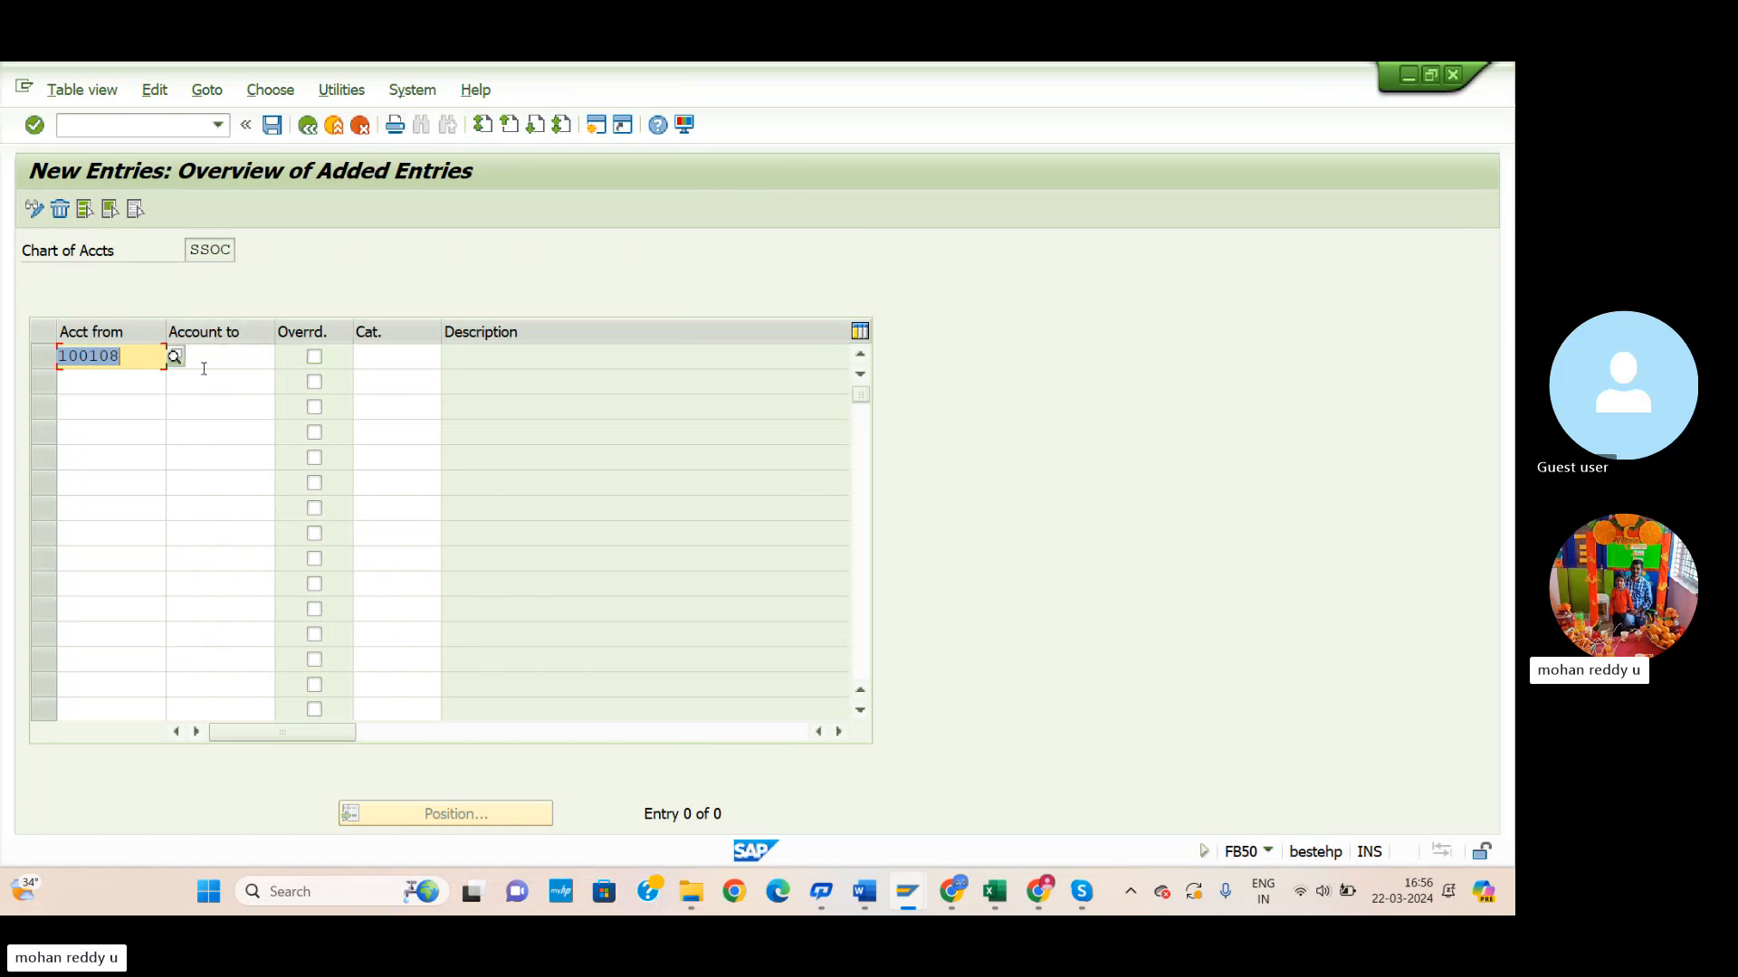
{"action": "left_click", "coordinate": [259, 361]}
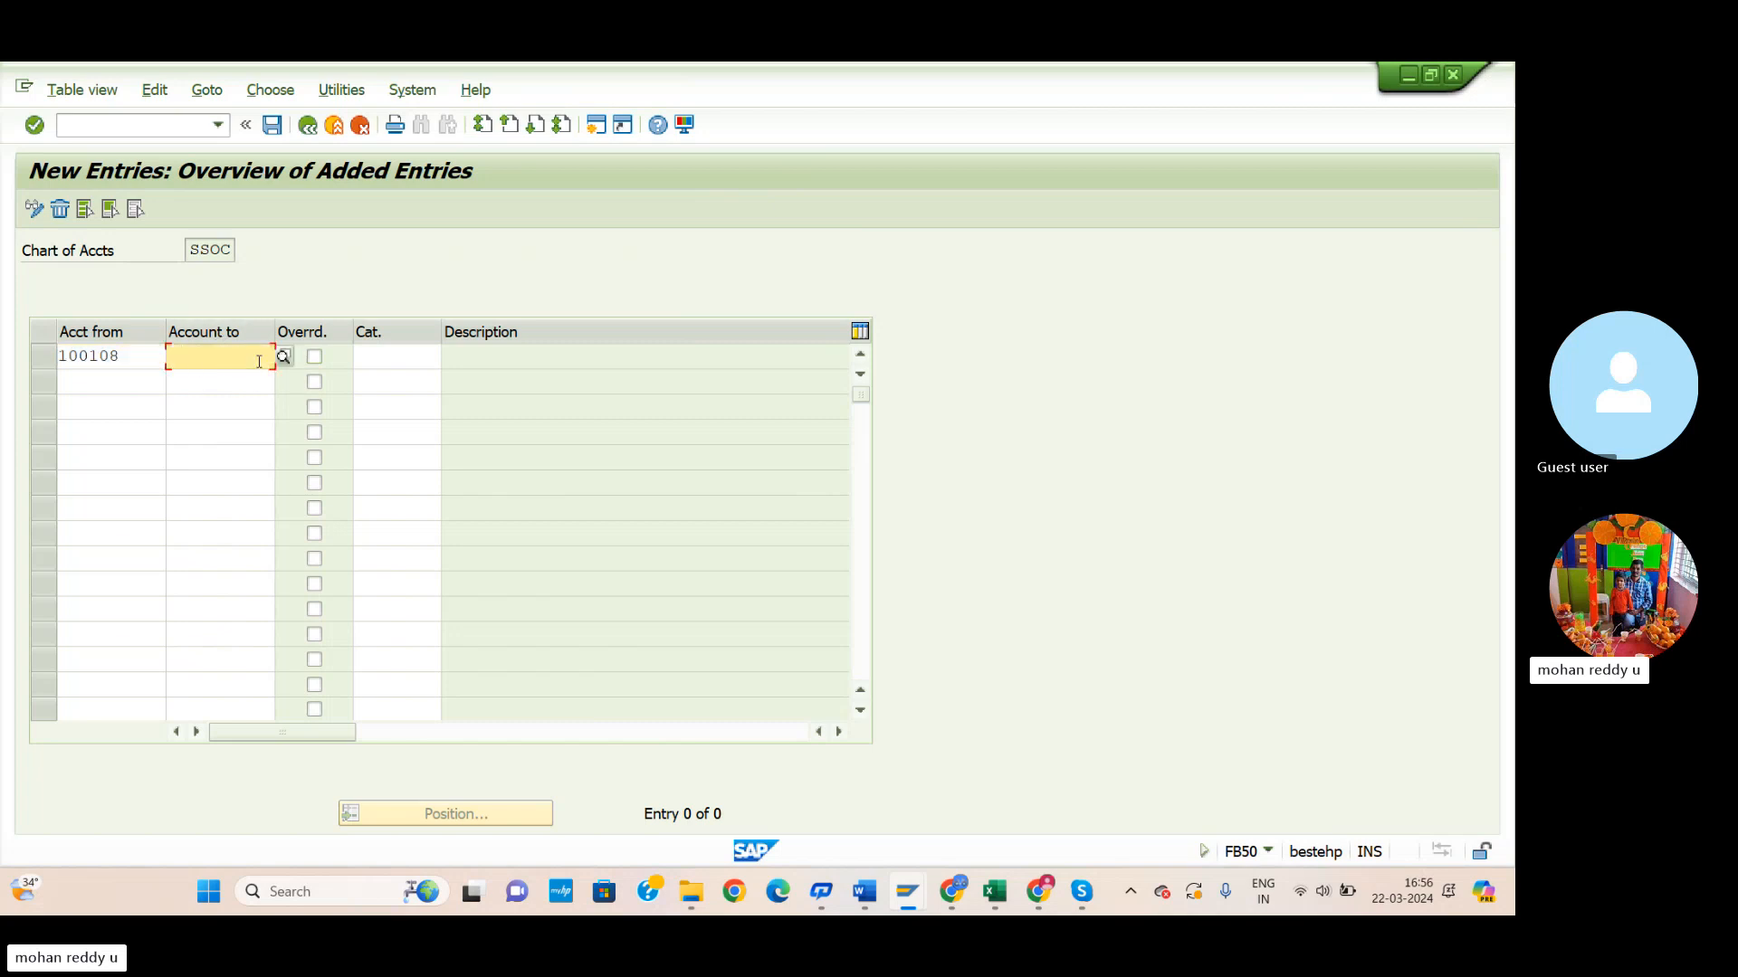
{"action": "type", "text": "100108"}
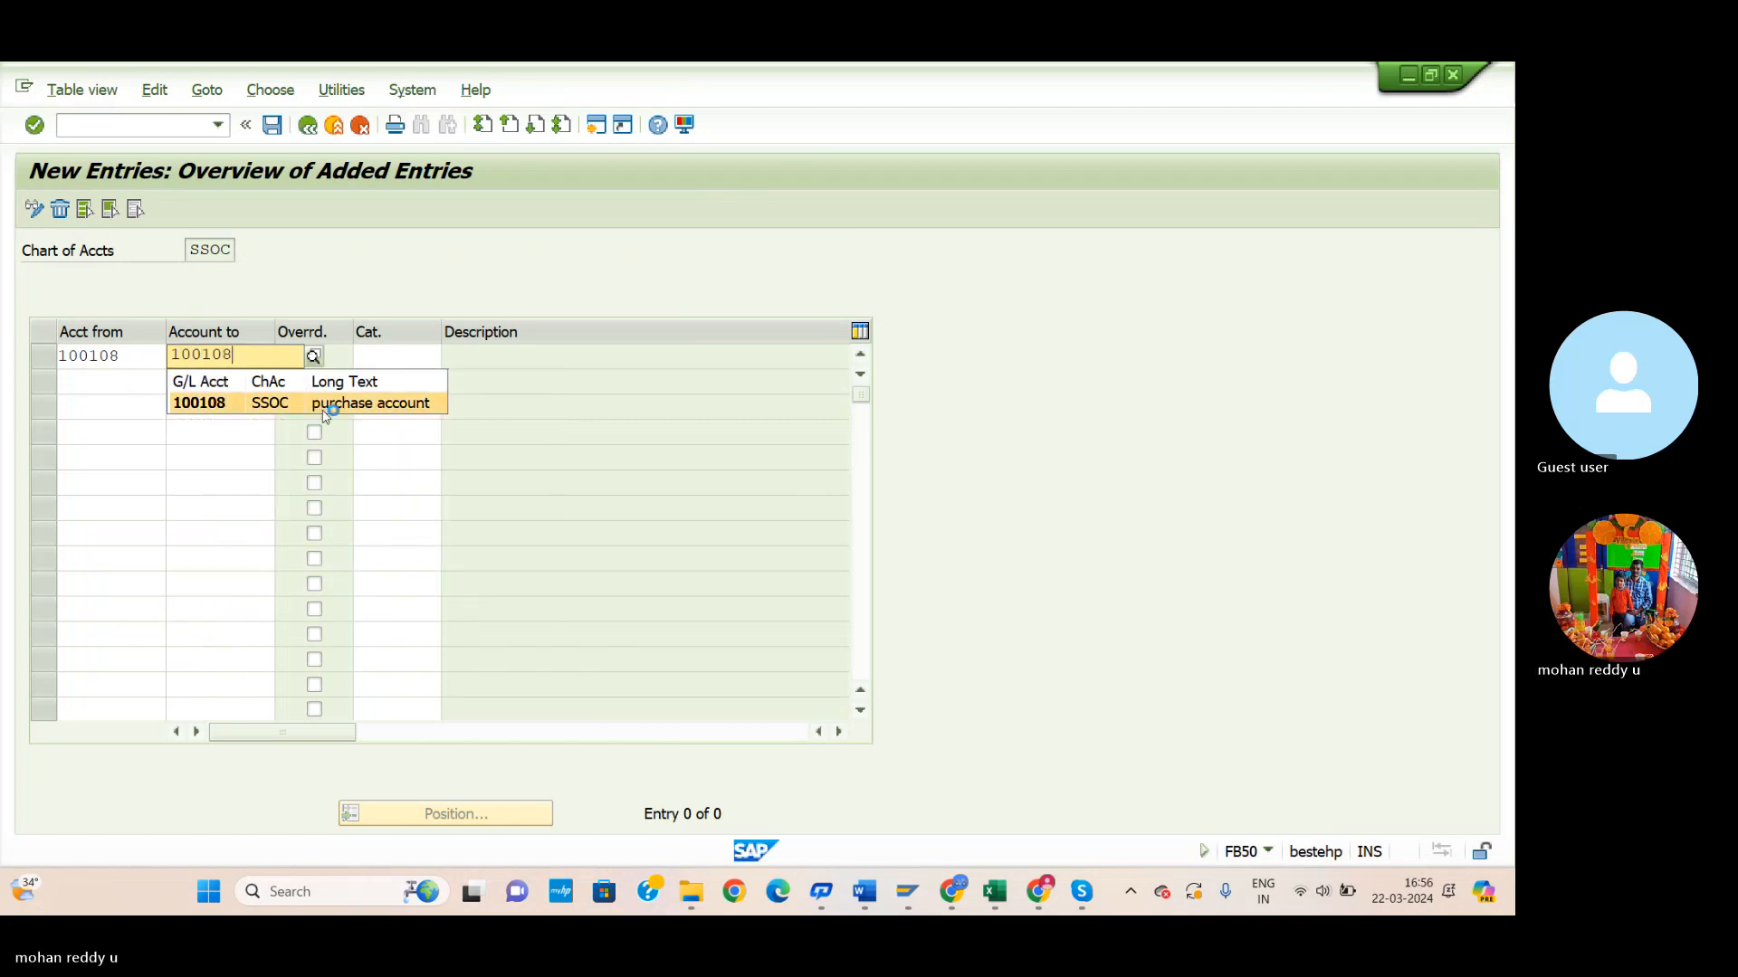
{"action": "left_click", "coordinate": [323, 406]}
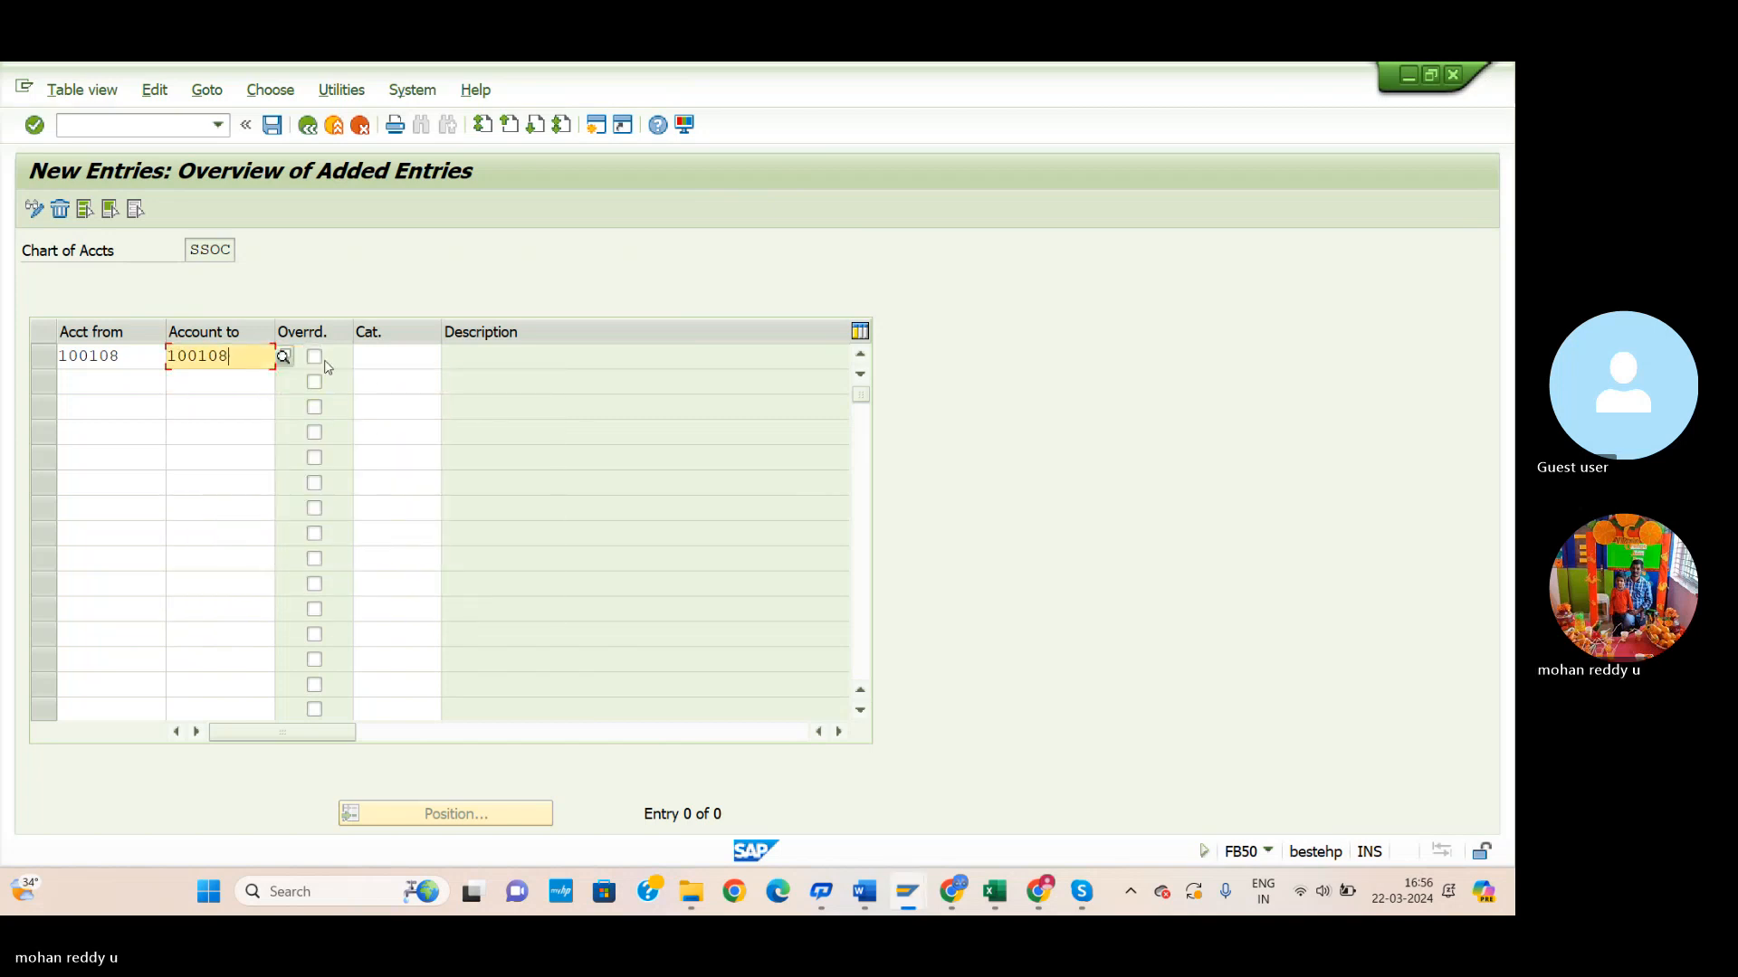
Assign item category 20000 Expense to the new classification entry and save it, confirming the customizing messages.
{"action": "left_click", "coordinate": [408, 353]}
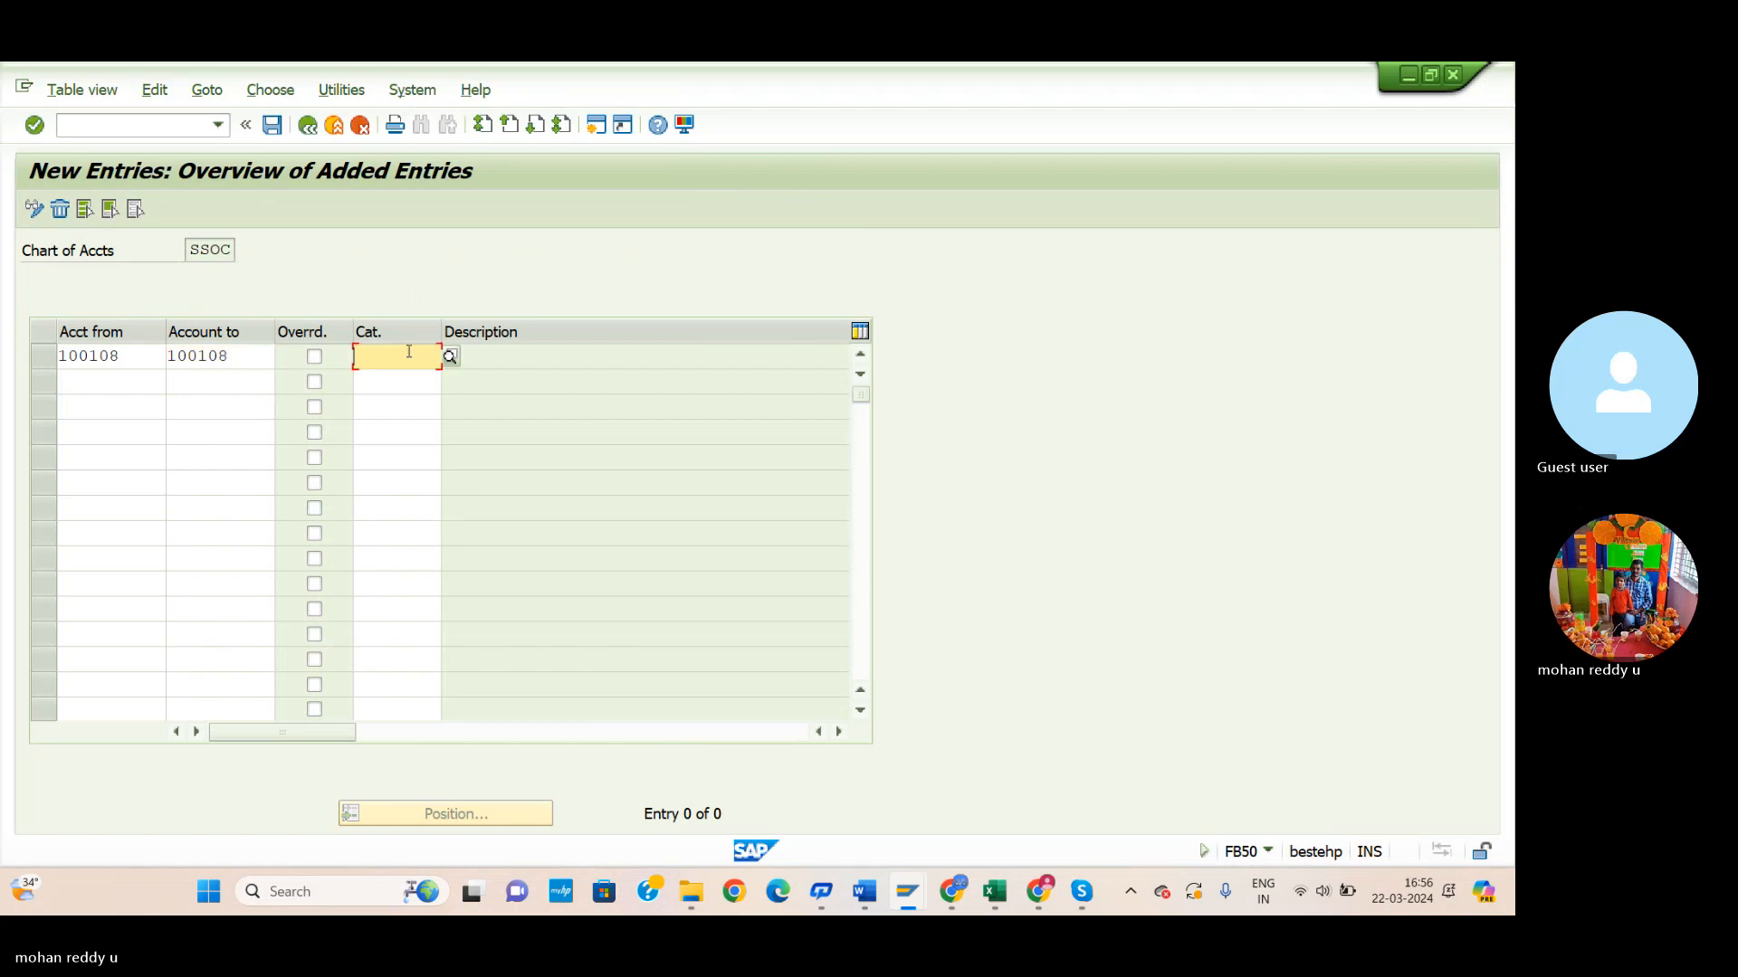
{"action": "left_click", "coordinate": [451, 362]}
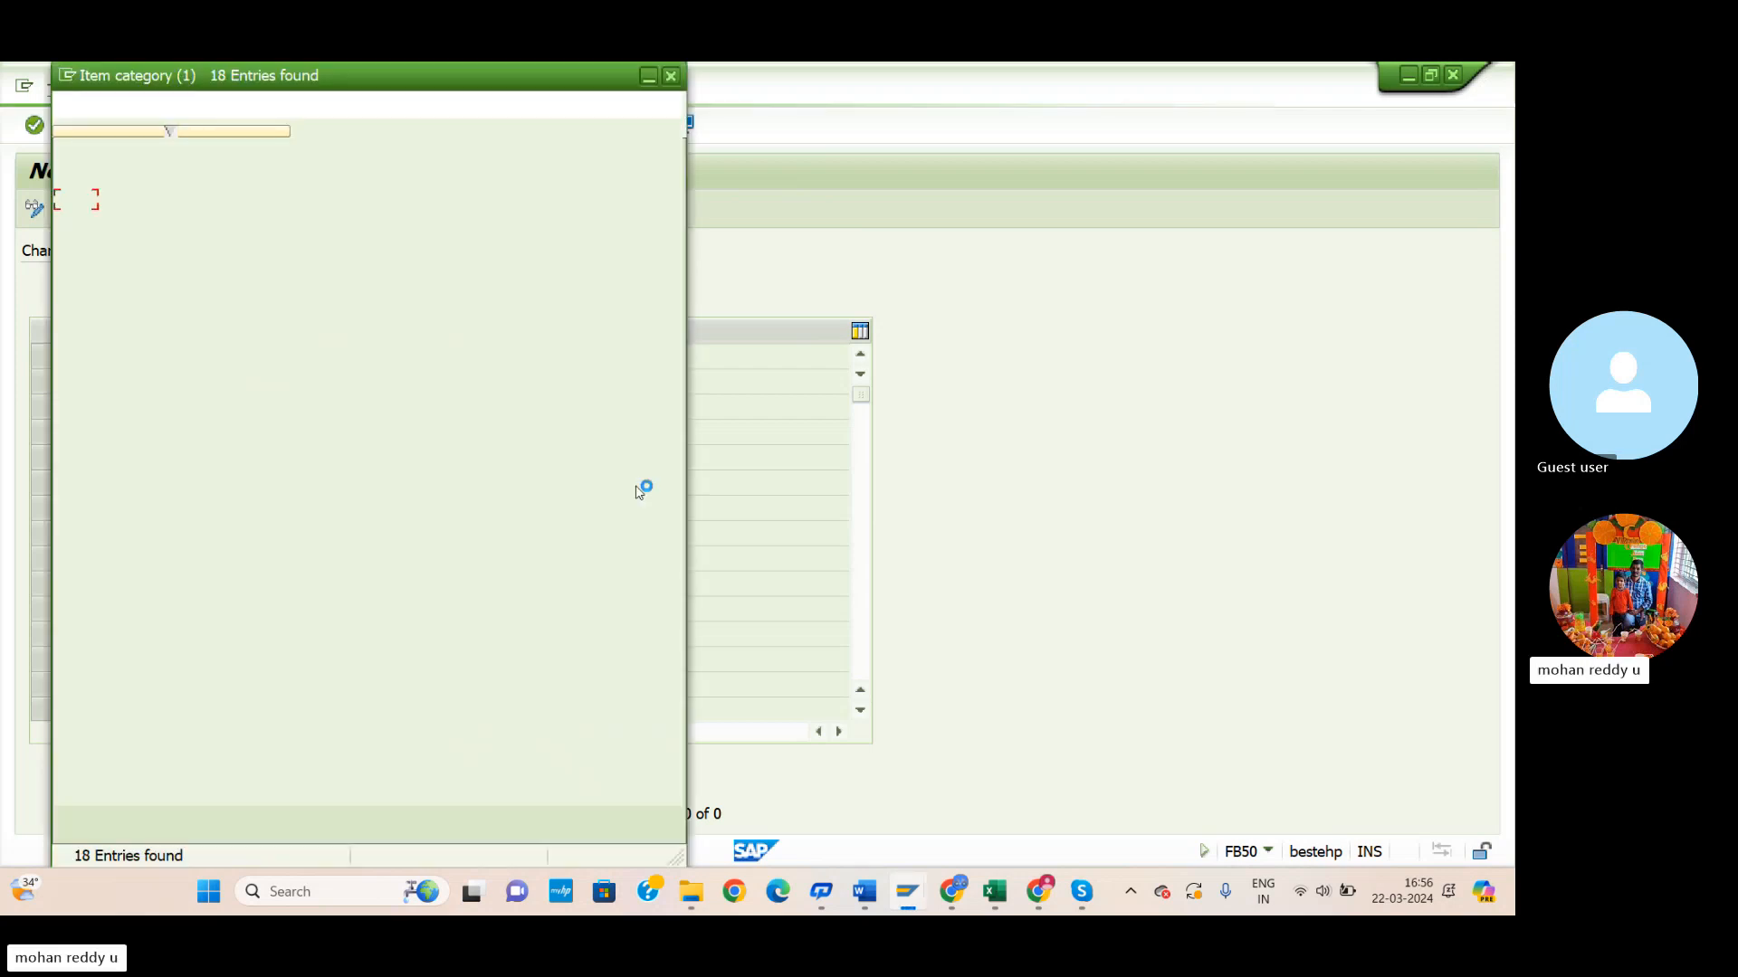
{"action": "left_click", "coordinate": [109, 480]}
{"action": "left_click", "coordinate": [65, 152]}
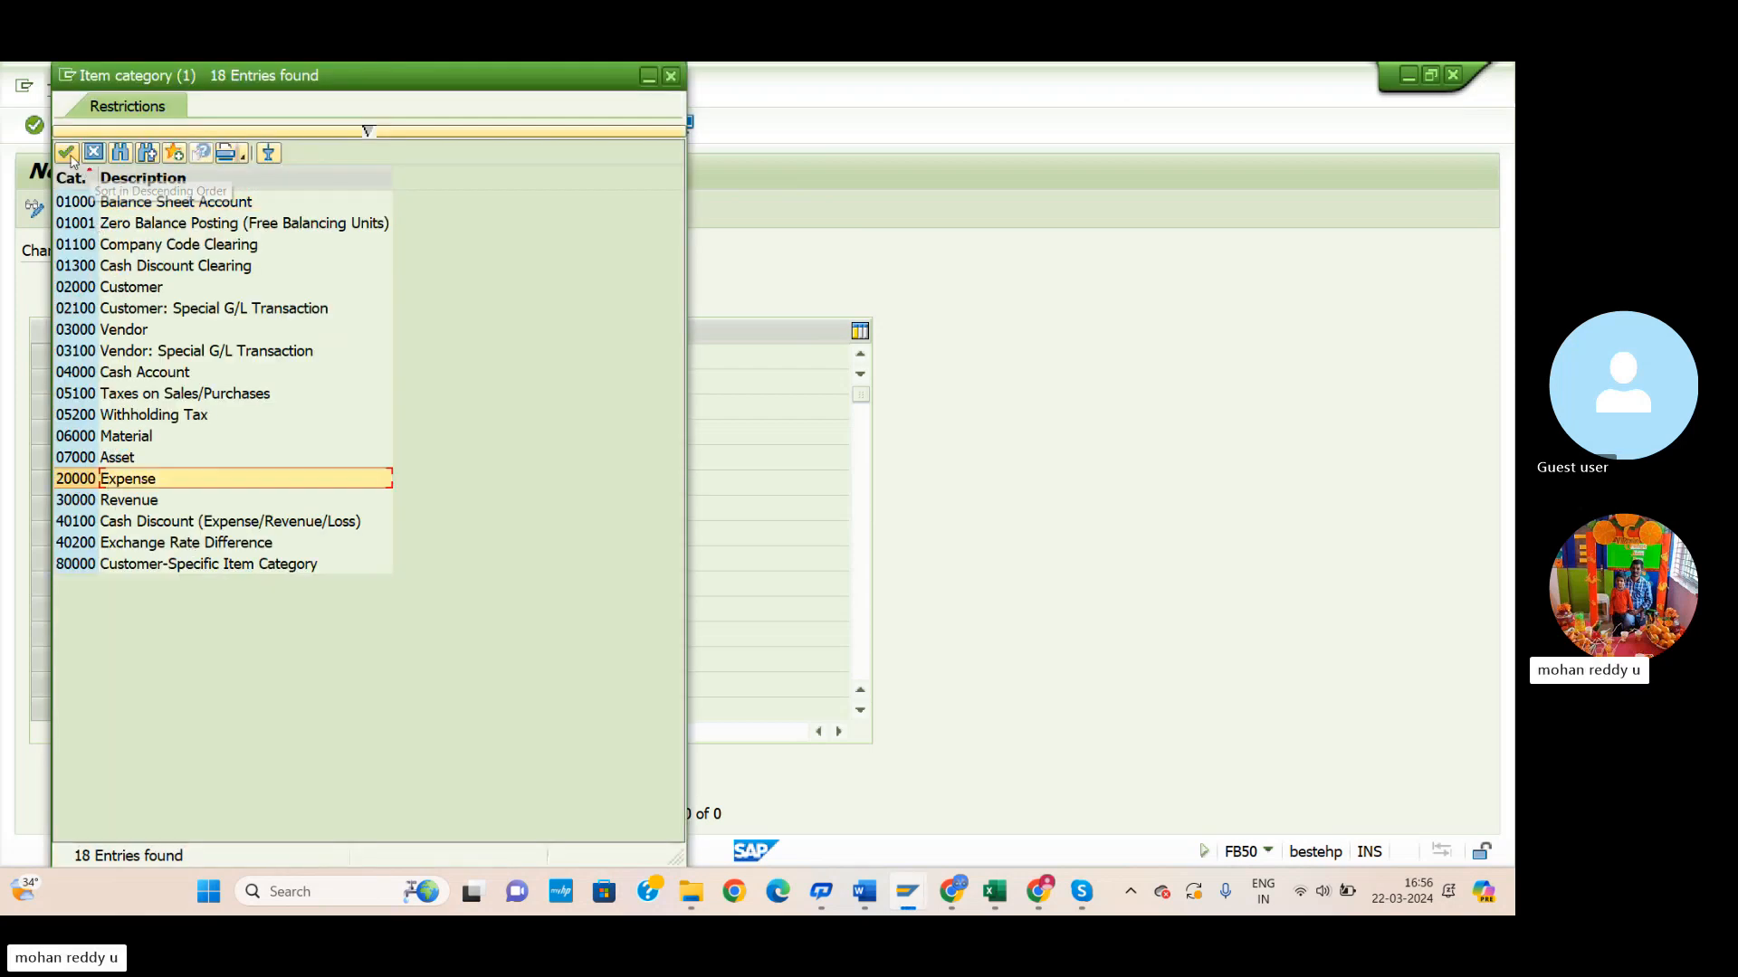
{"action": "left_click", "coordinate": [280, 126]}
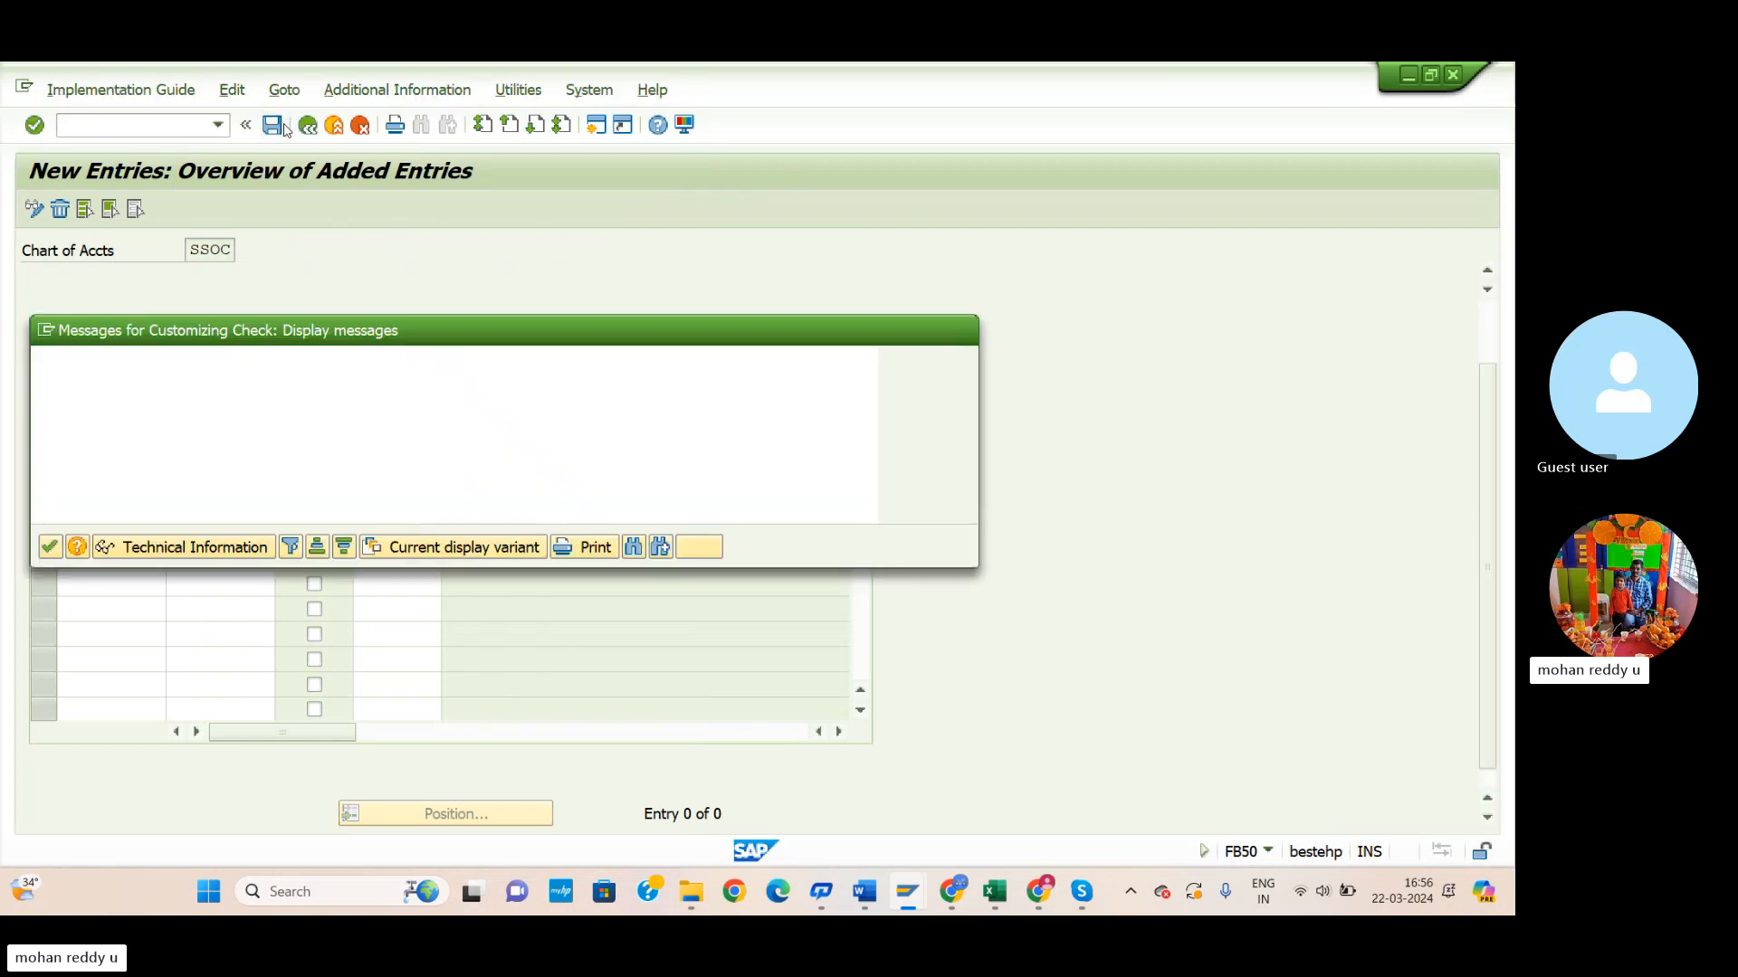
{"action": "left_click", "coordinate": [49, 546]}
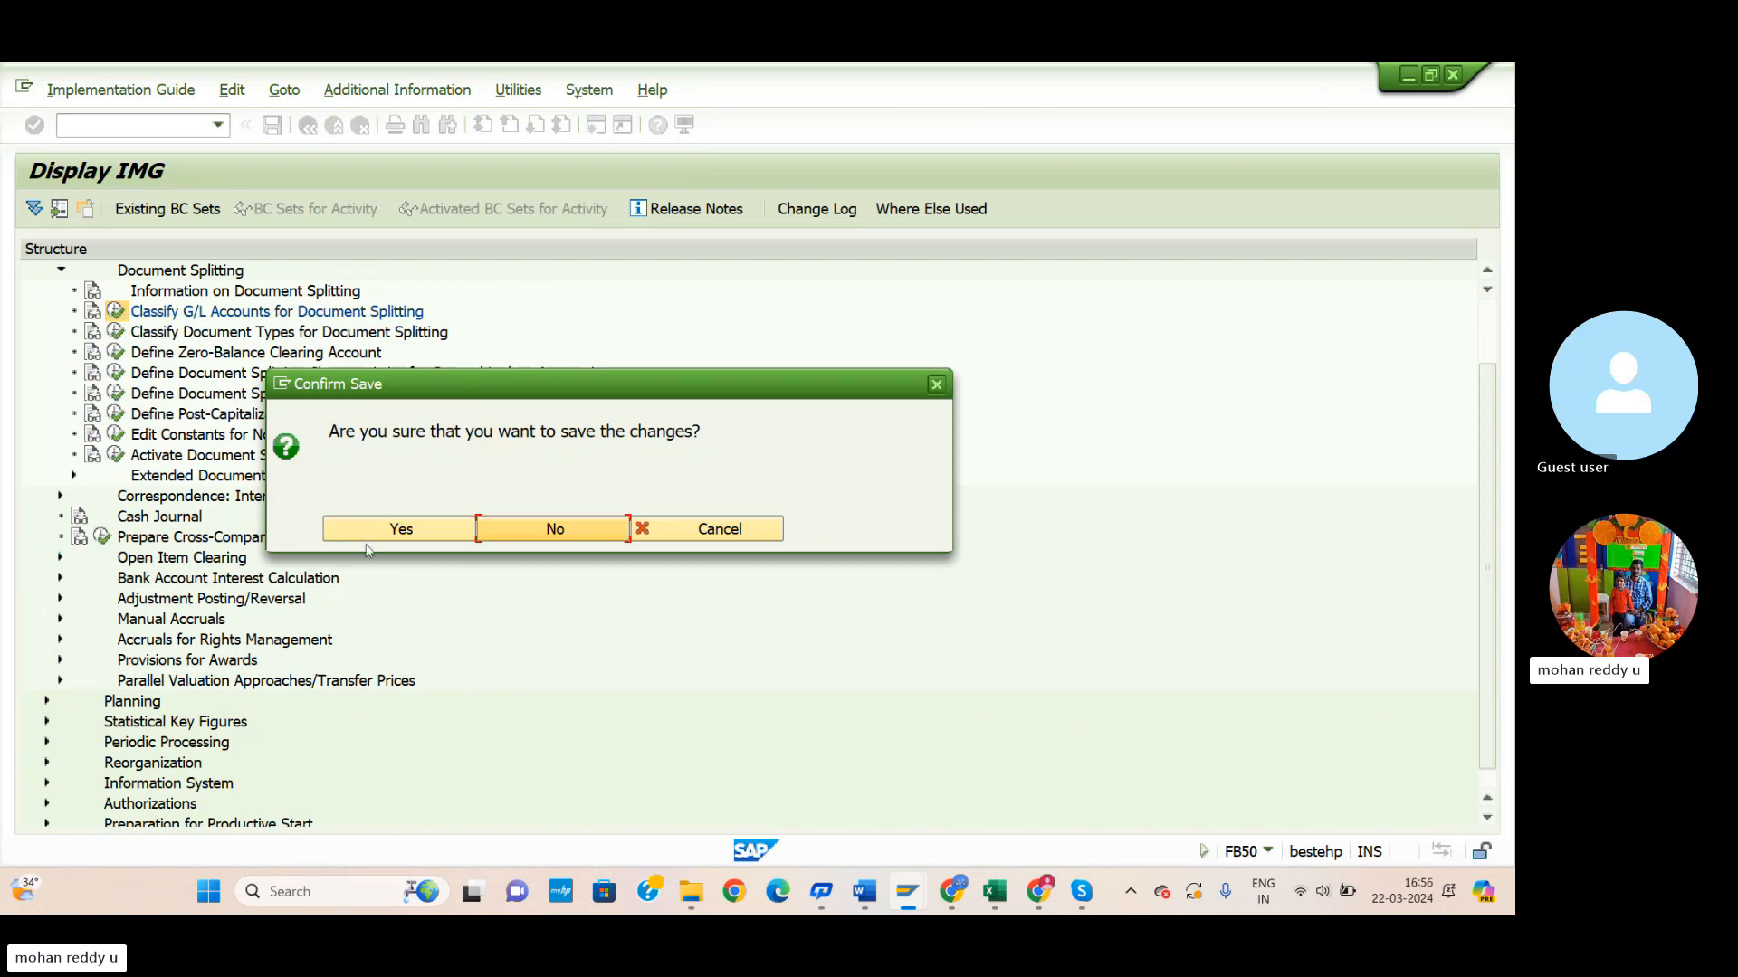
{"action": "left_click", "coordinate": [373, 530]}
{"action": "left_click", "coordinate": [494, 467]}
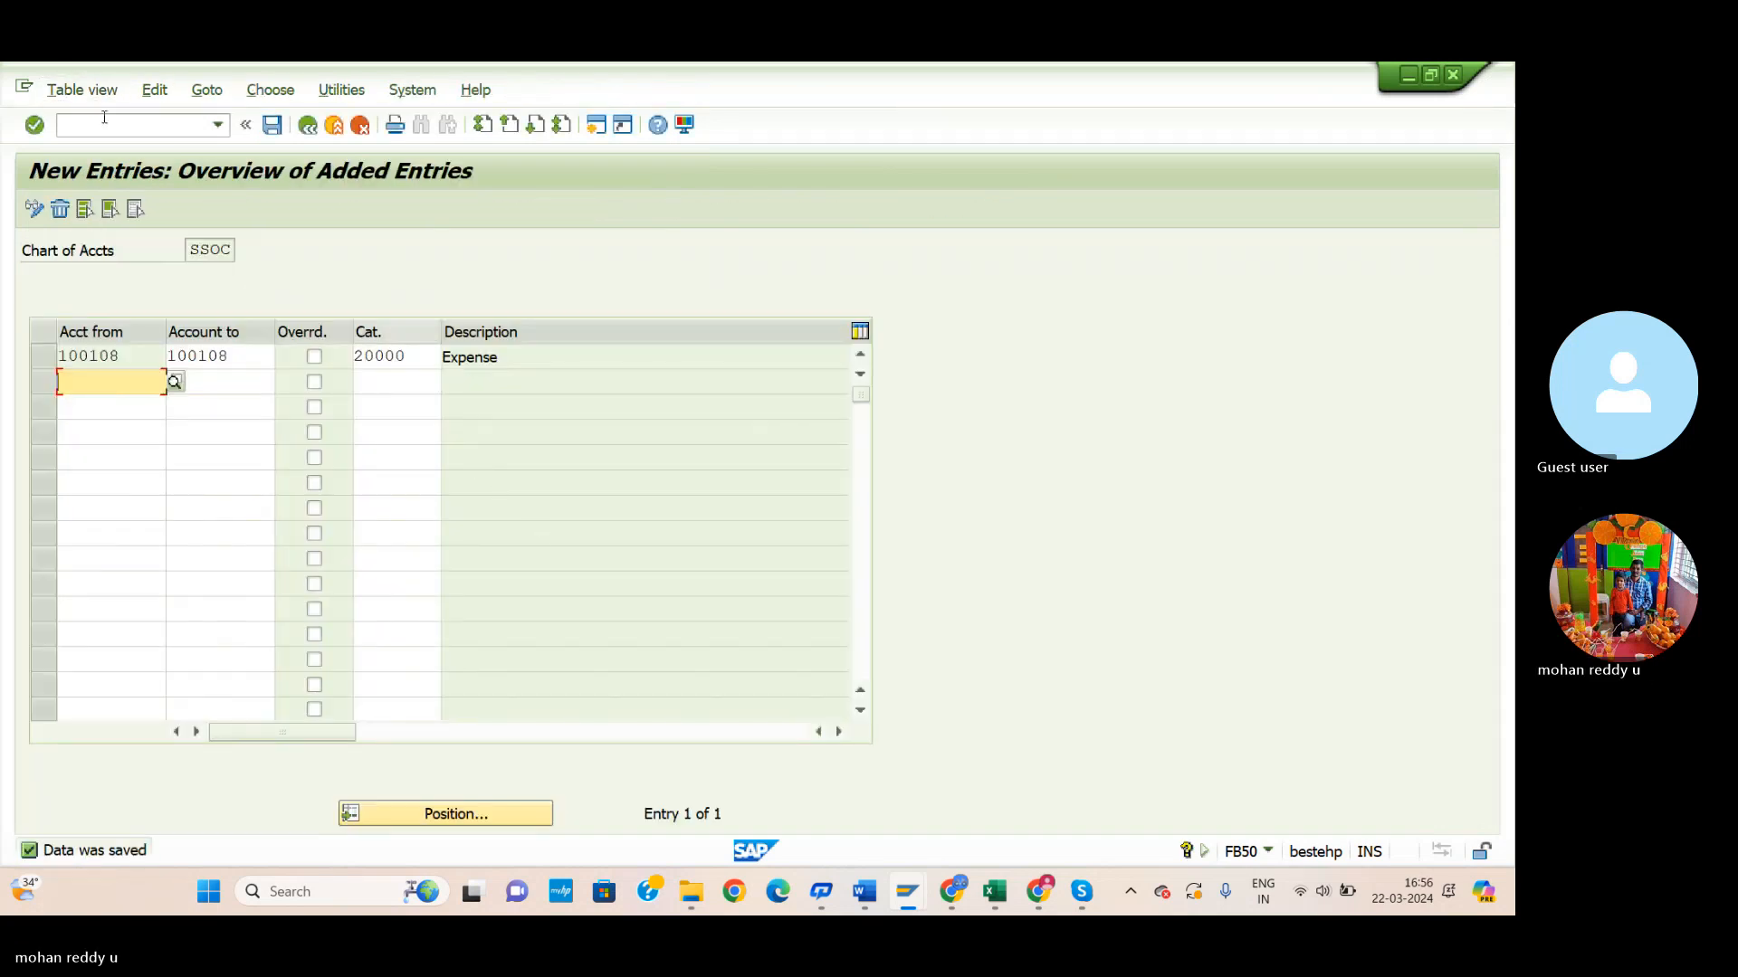
Reopen transaction FB50 in the same session and set the document date to 22.03.2024.
{"action": "left_click", "coordinate": [105, 124]}
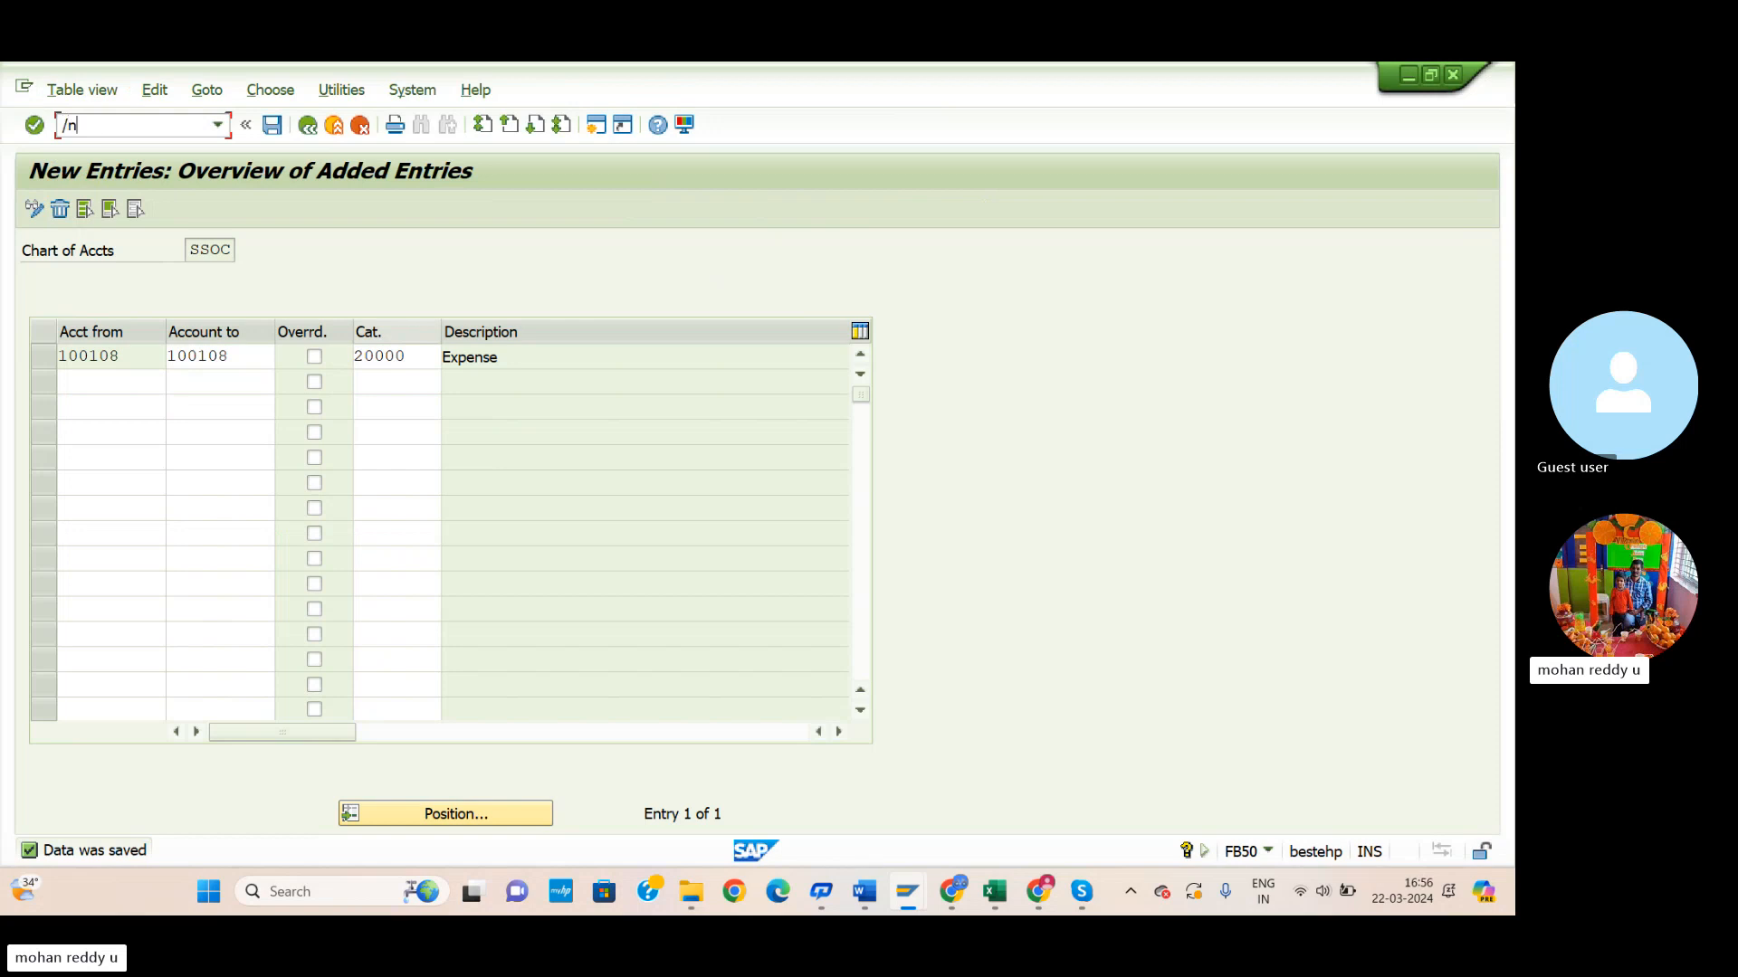
{"action": "type", "text": "/nfb50"}
{"action": "key", "text": "Return"}
{"action": "left_click", "coordinate": [315, 303]}
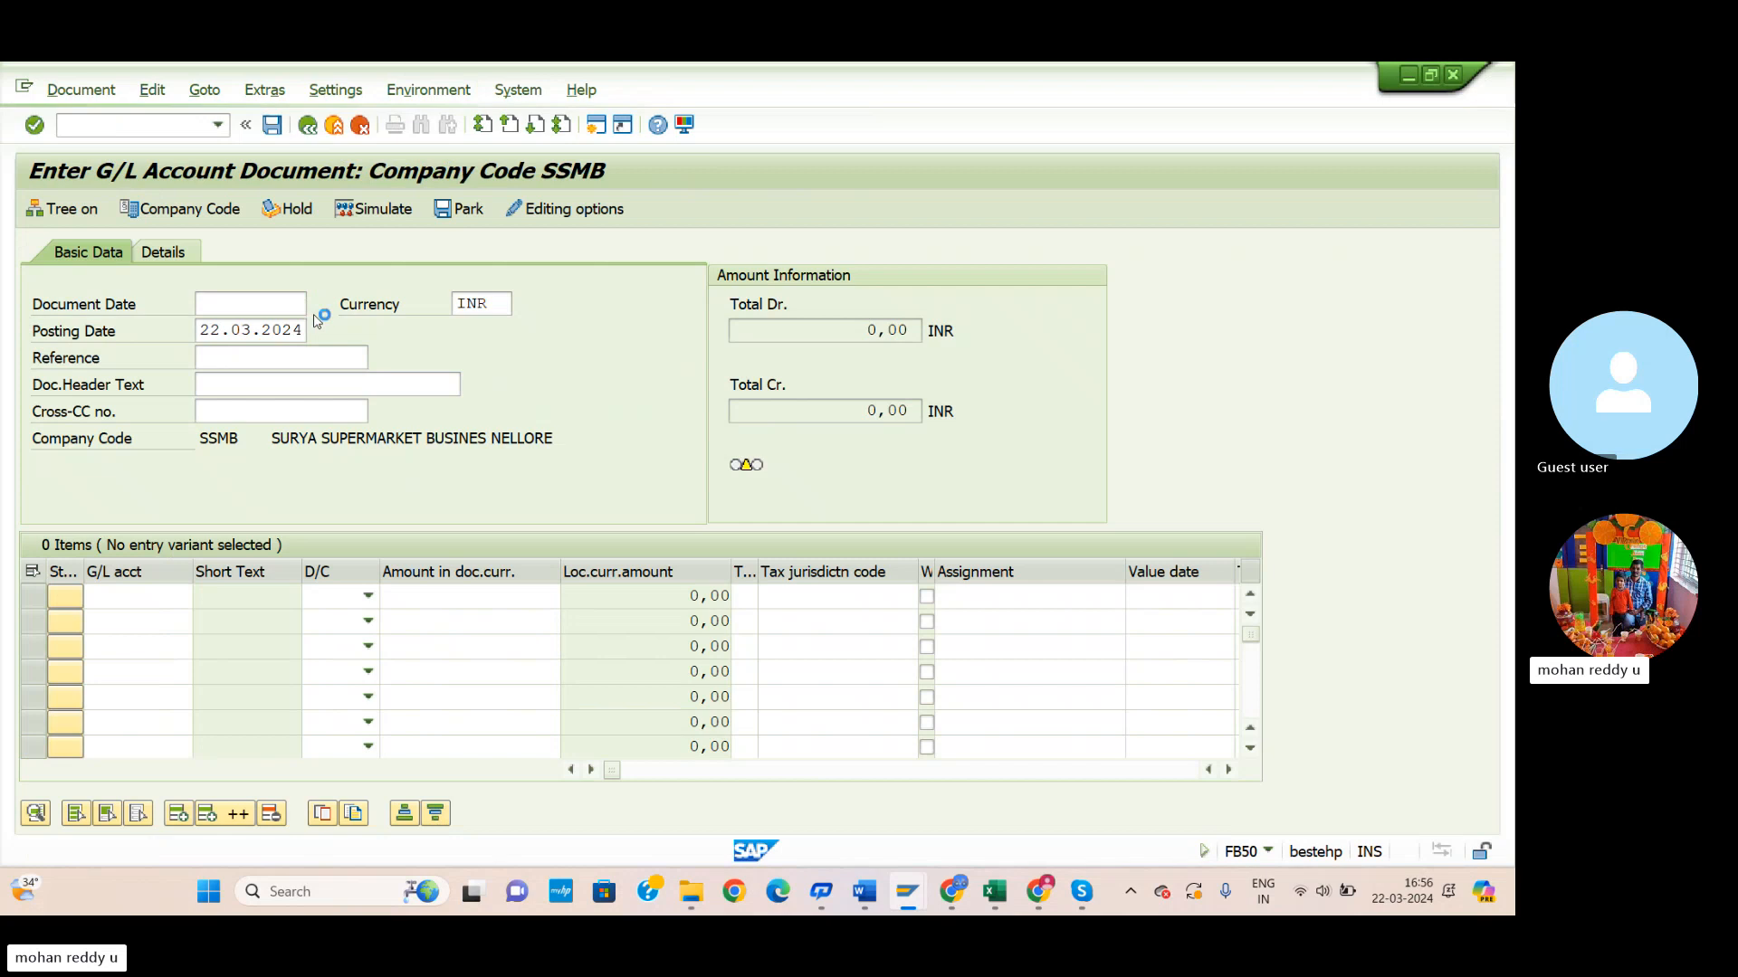
{"action": "left_click", "coordinate": [614, 733]}
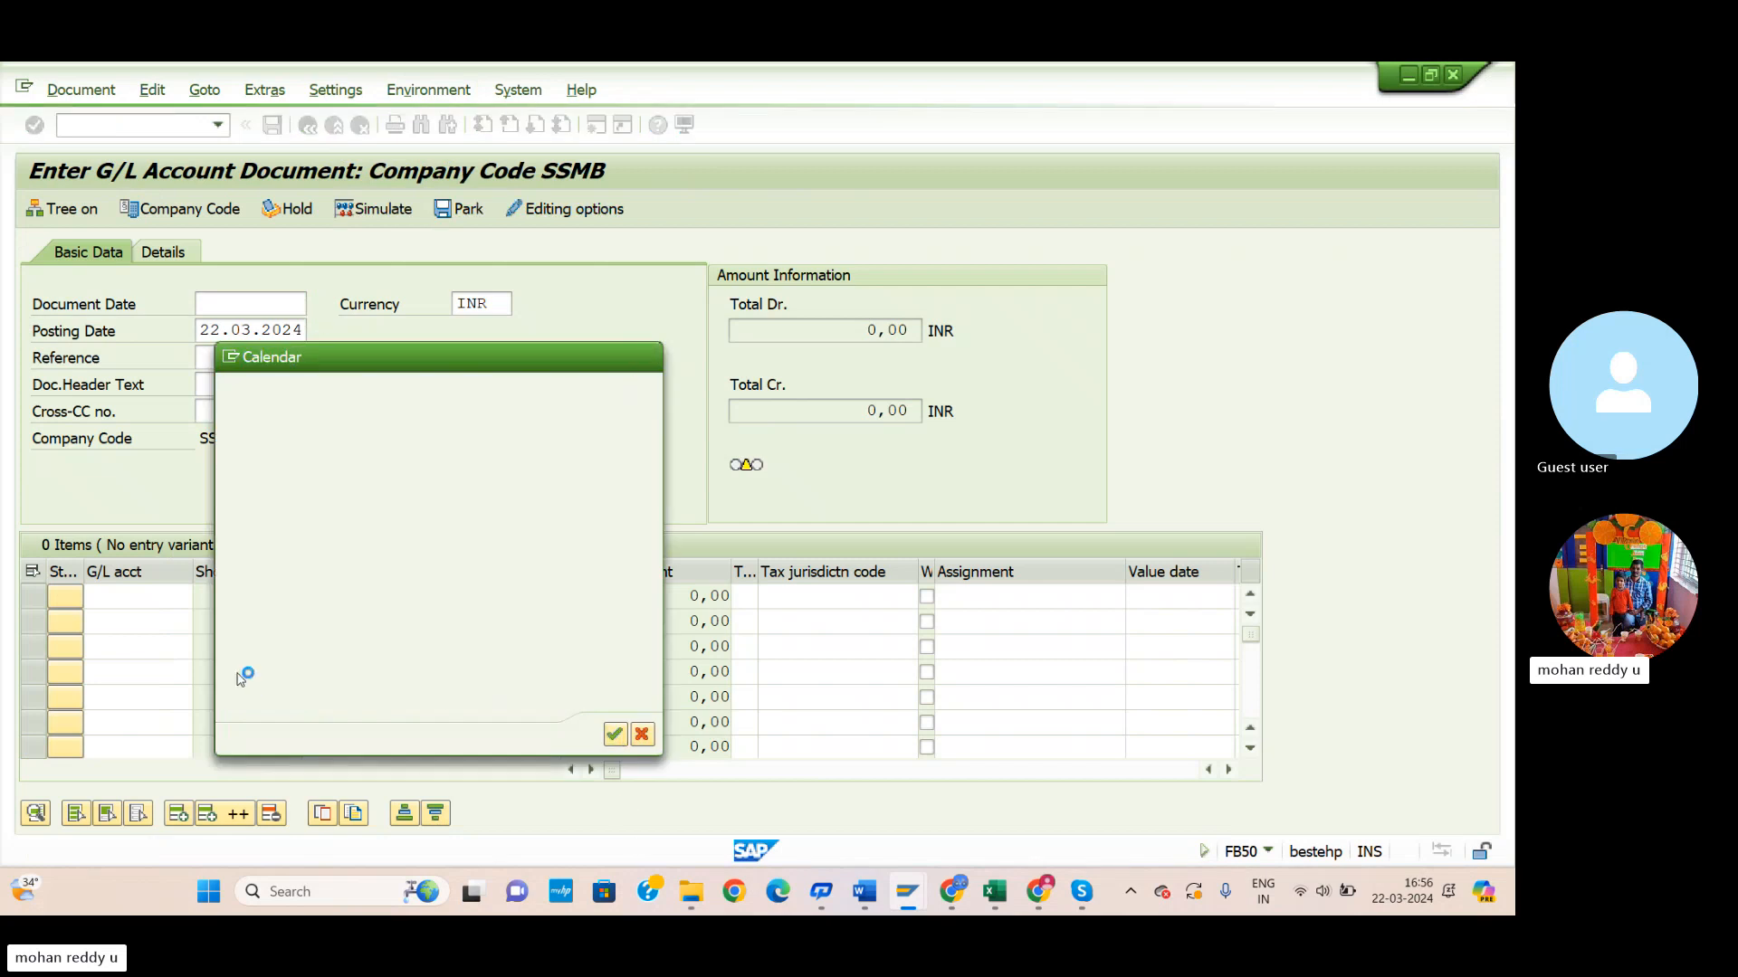
Enter a debit of 15000 to the purchase account 100108 as the first line item of the new document.
{"action": "left_click", "coordinate": [170, 606]}
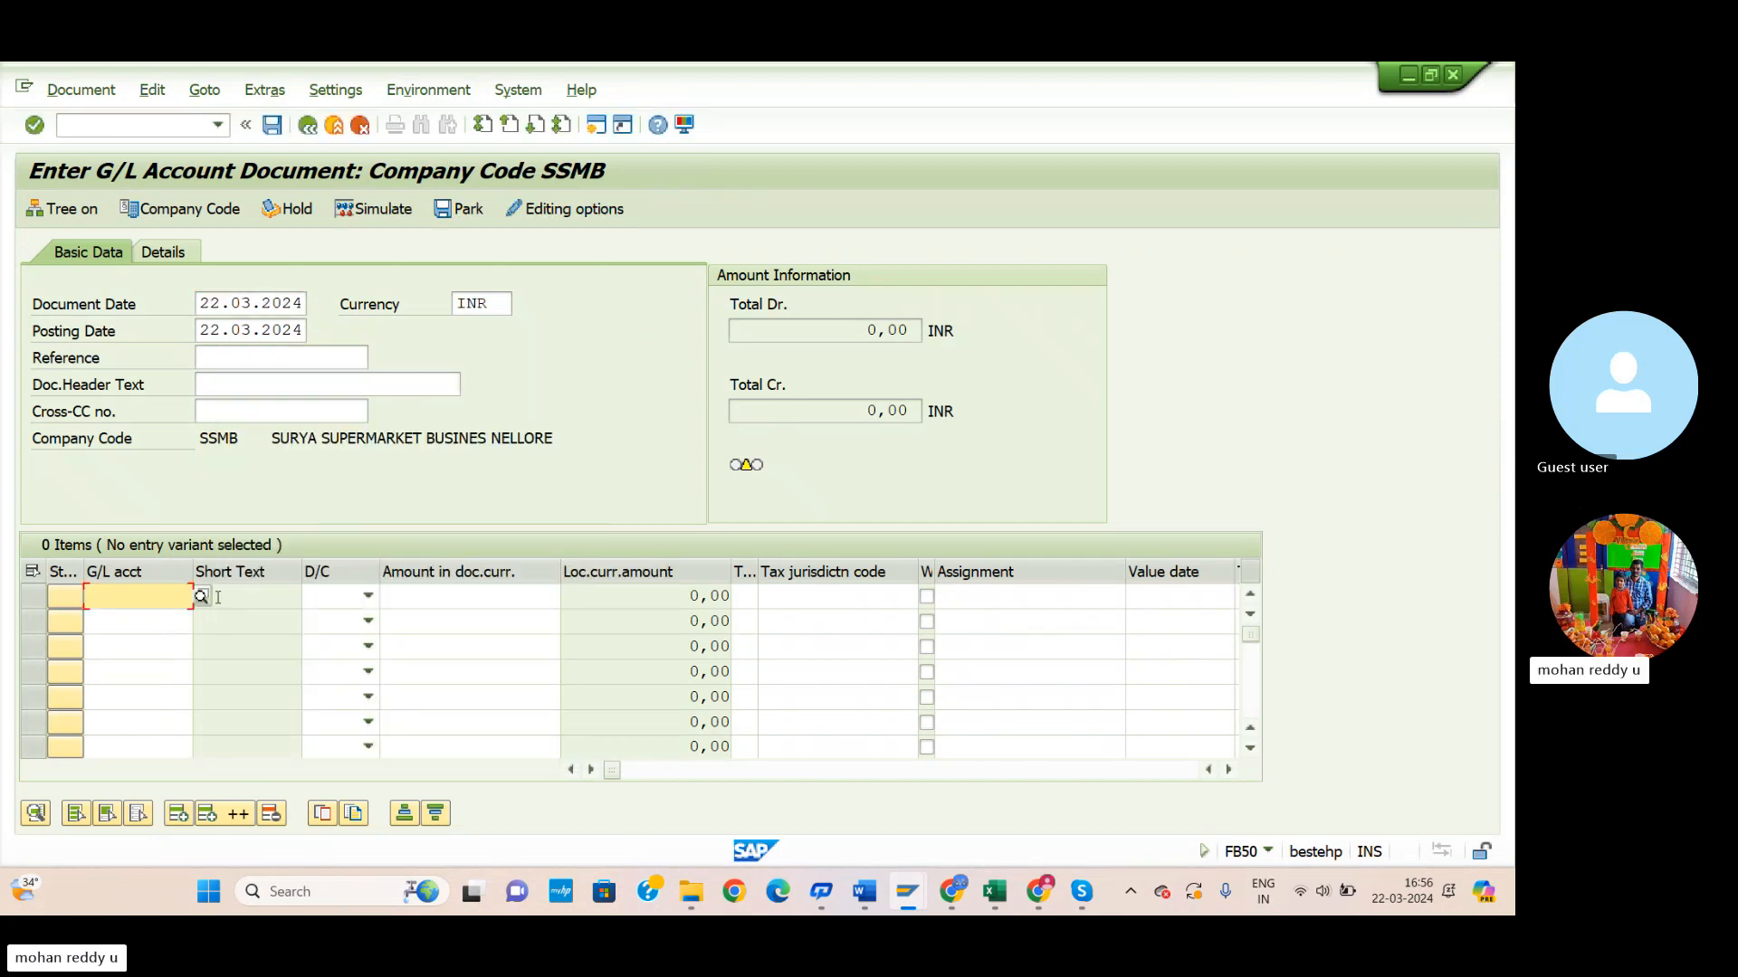
{"action": "key", "text": "F4"}
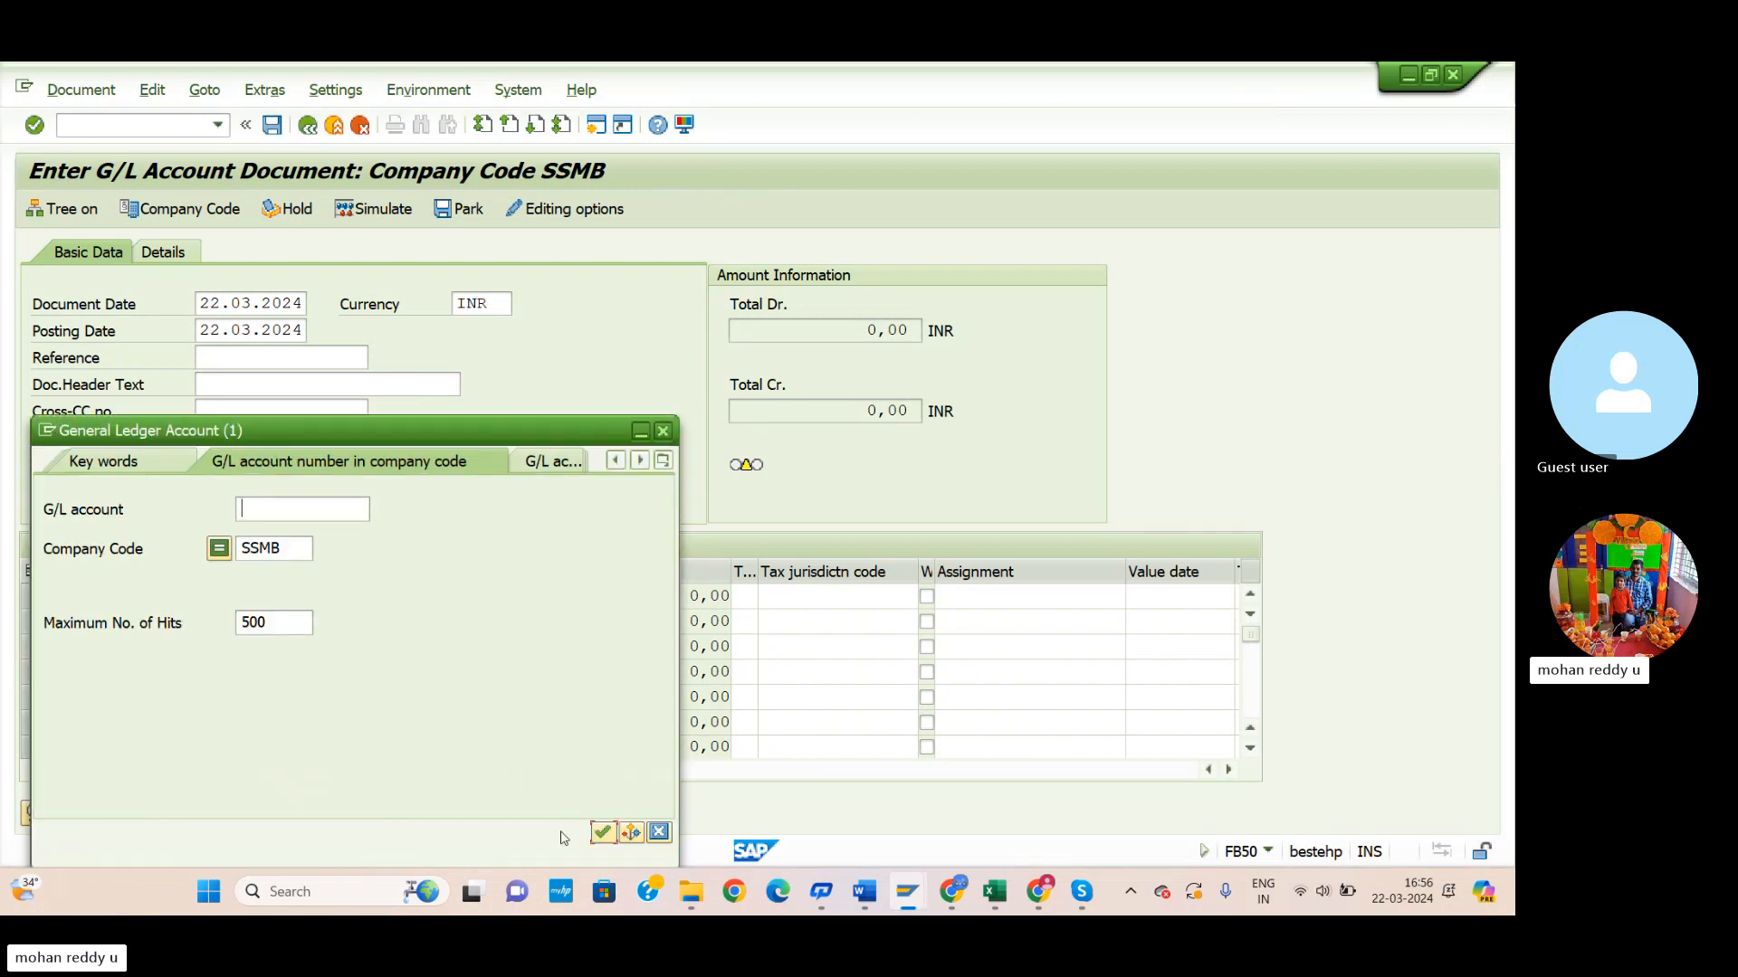
{"action": "left_click", "coordinate": [598, 831]}
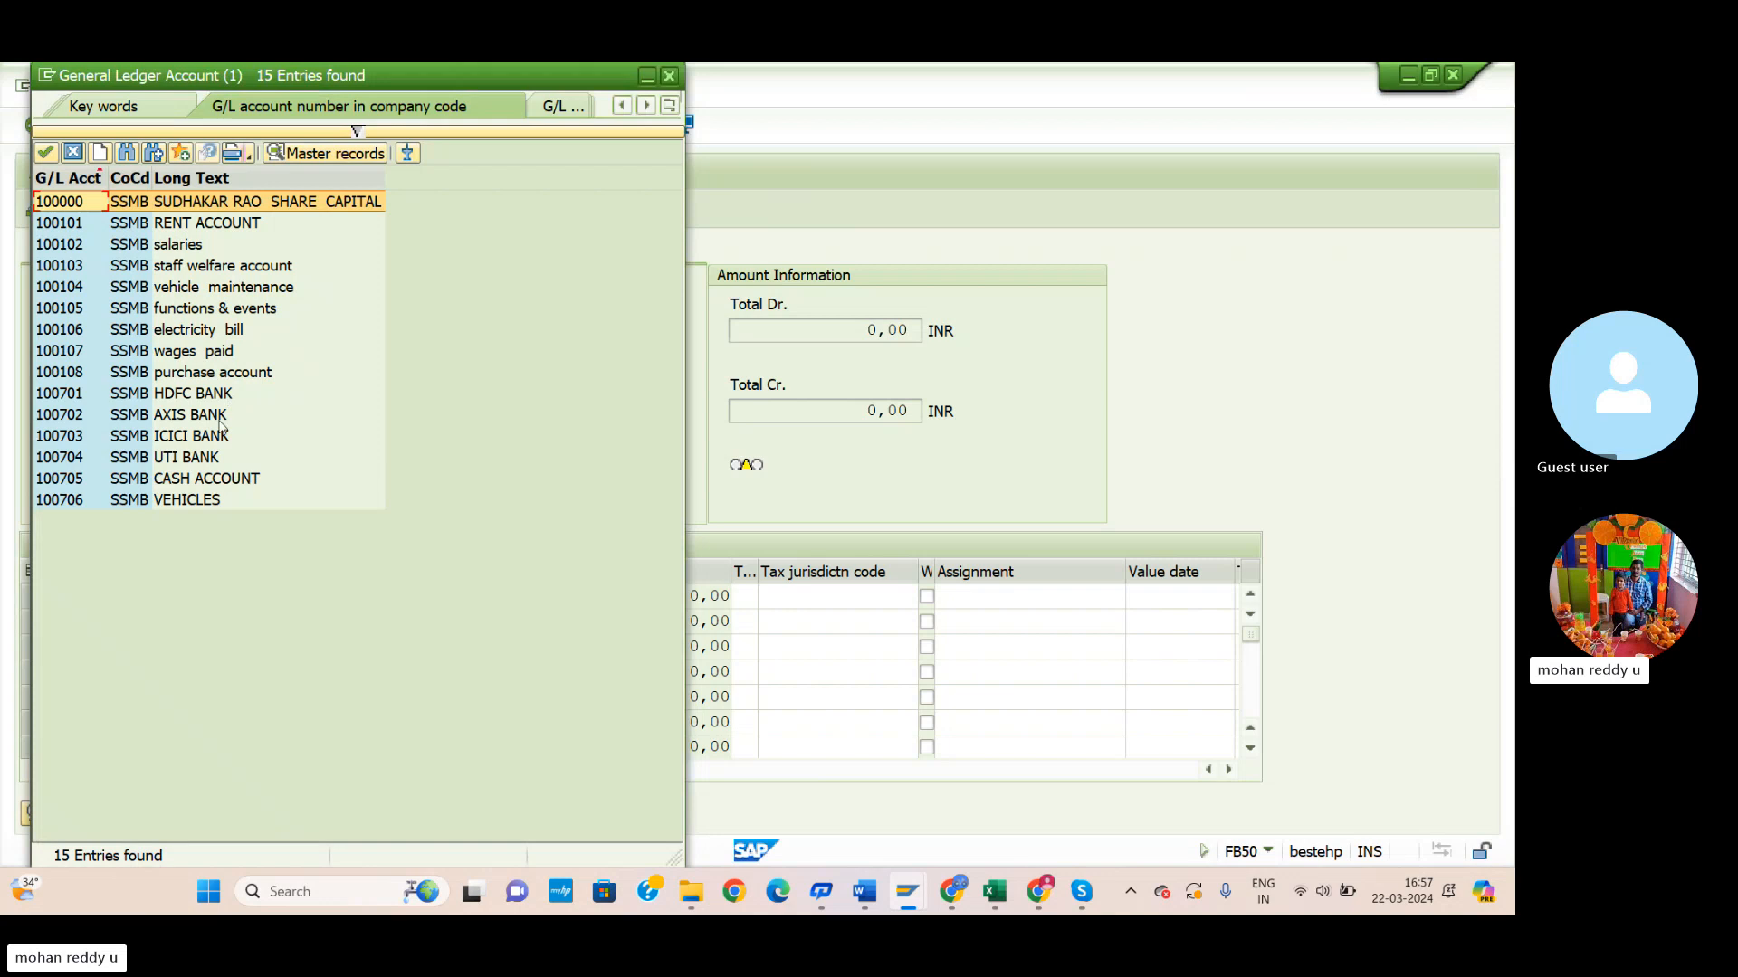
{"action": "left_click", "coordinate": [210, 366]}
{"action": "left_click", "coordinate": [47, 154]}
{"action": "left_click", "coordinate": [368, 595]}
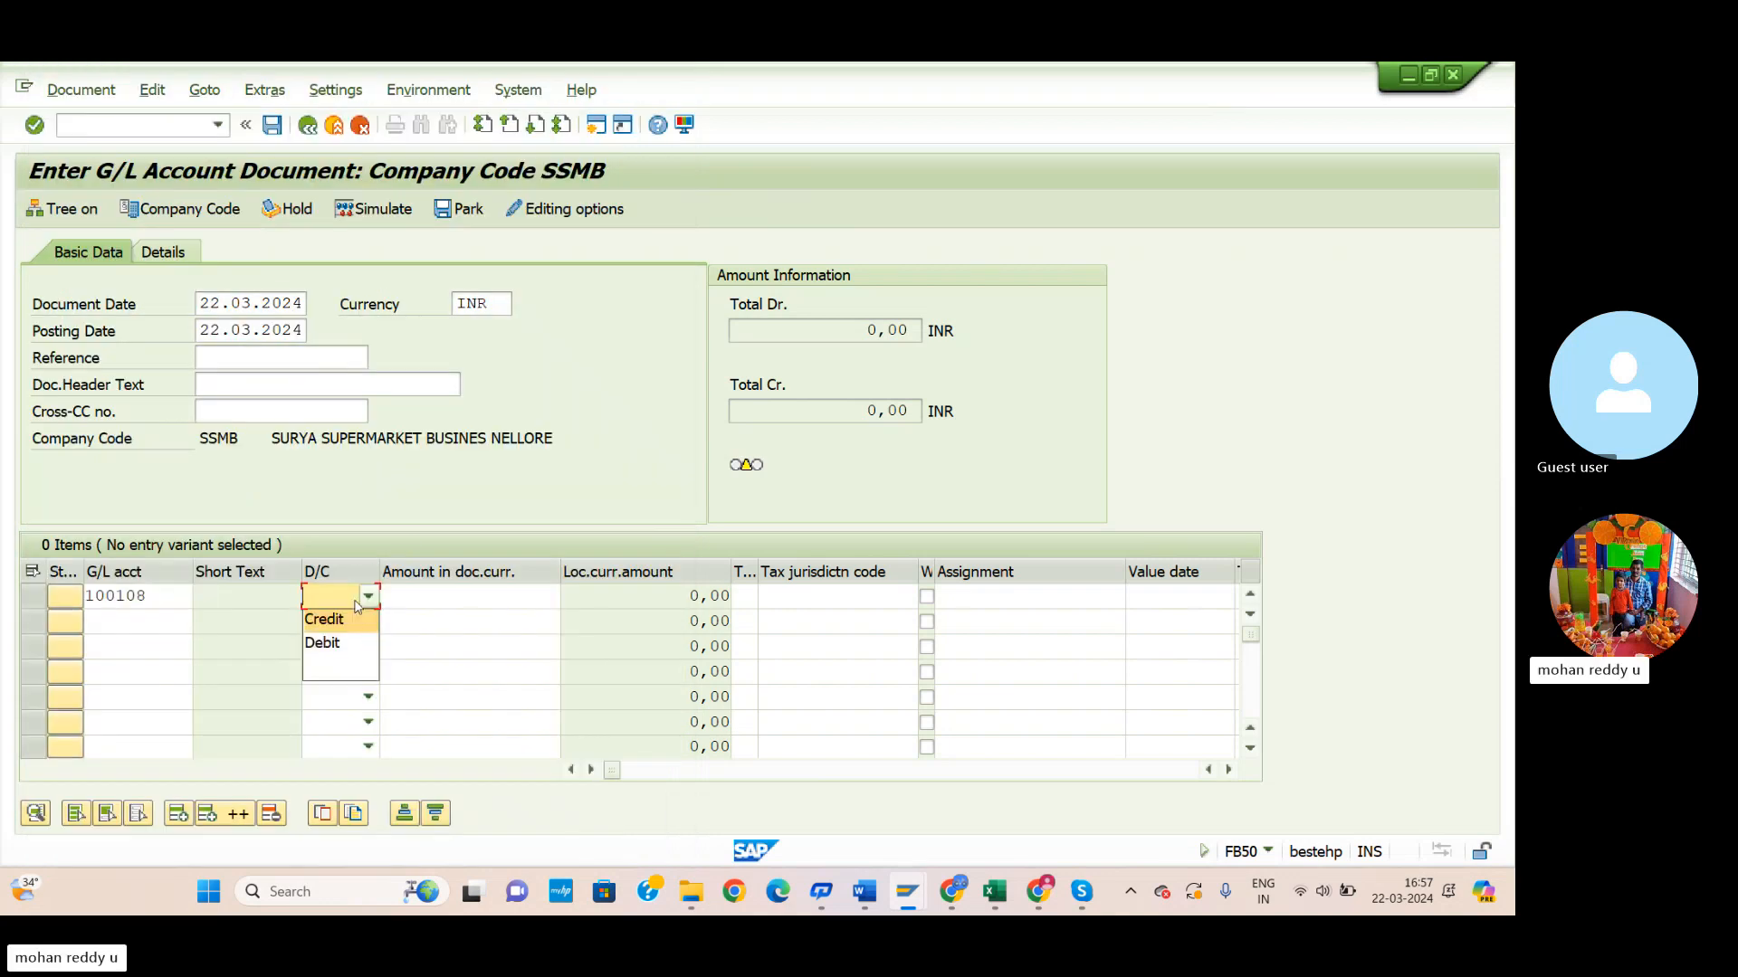
{"action": "left_click", "coordinate": [326, 644]}
{"action": "left_click", "coordinate": [512, 594]}
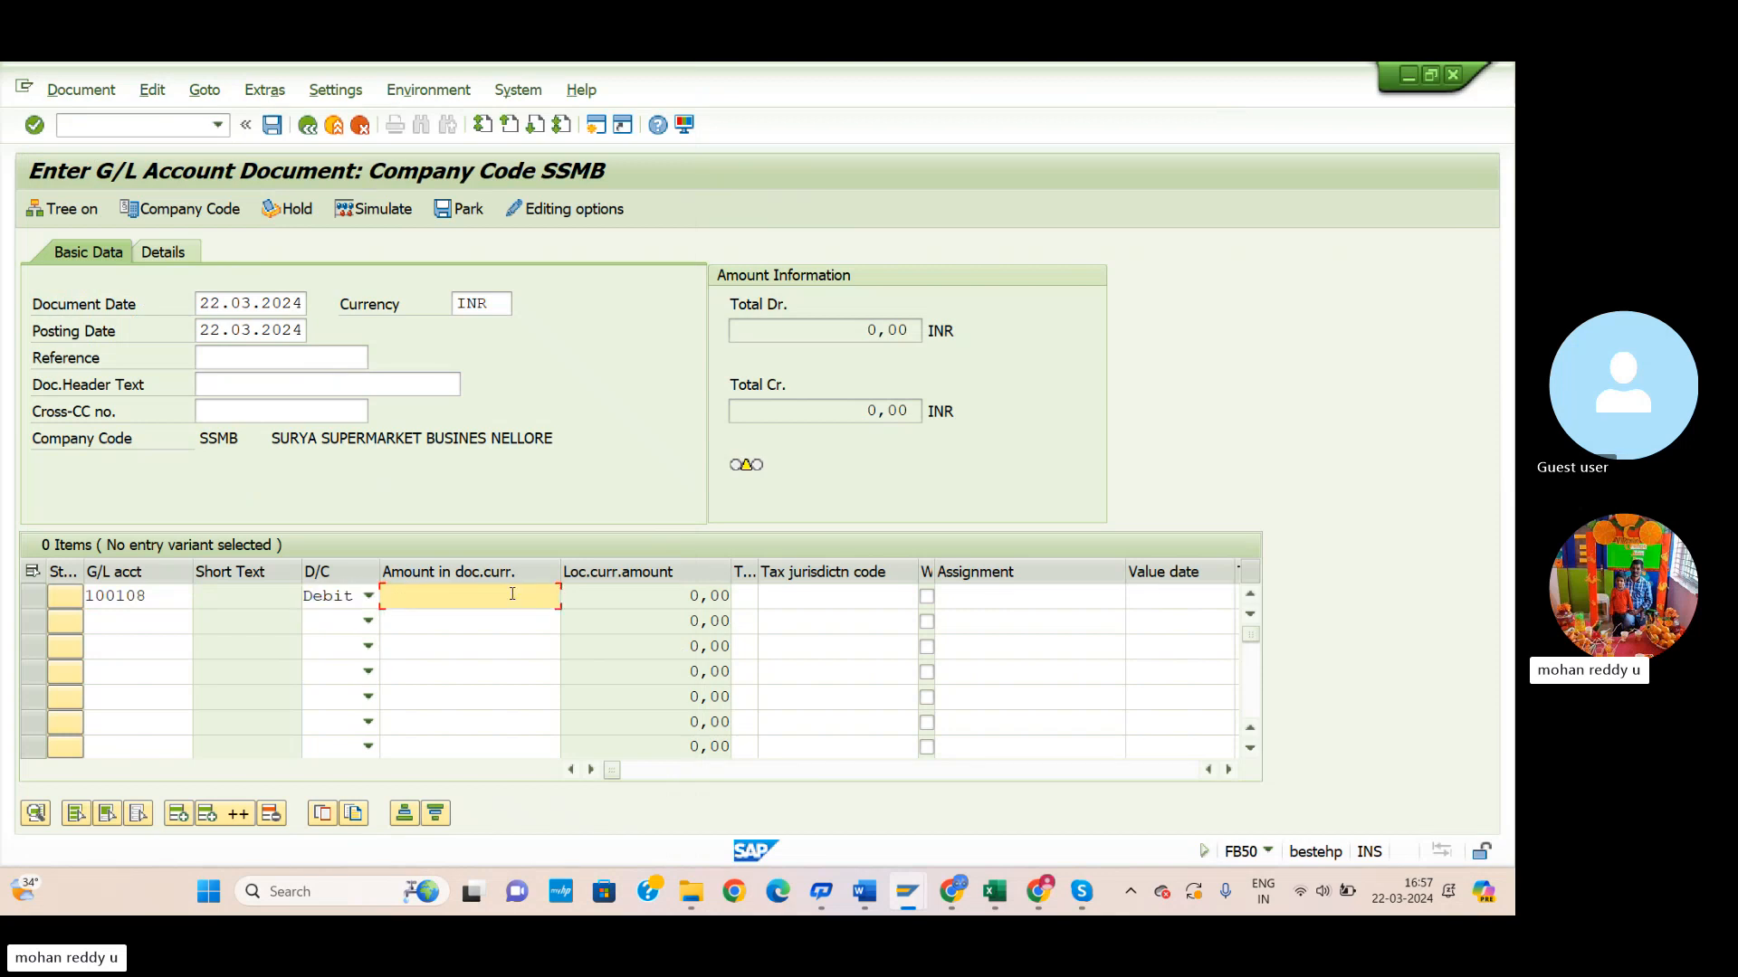
{"action": "type", "text": "15000"}
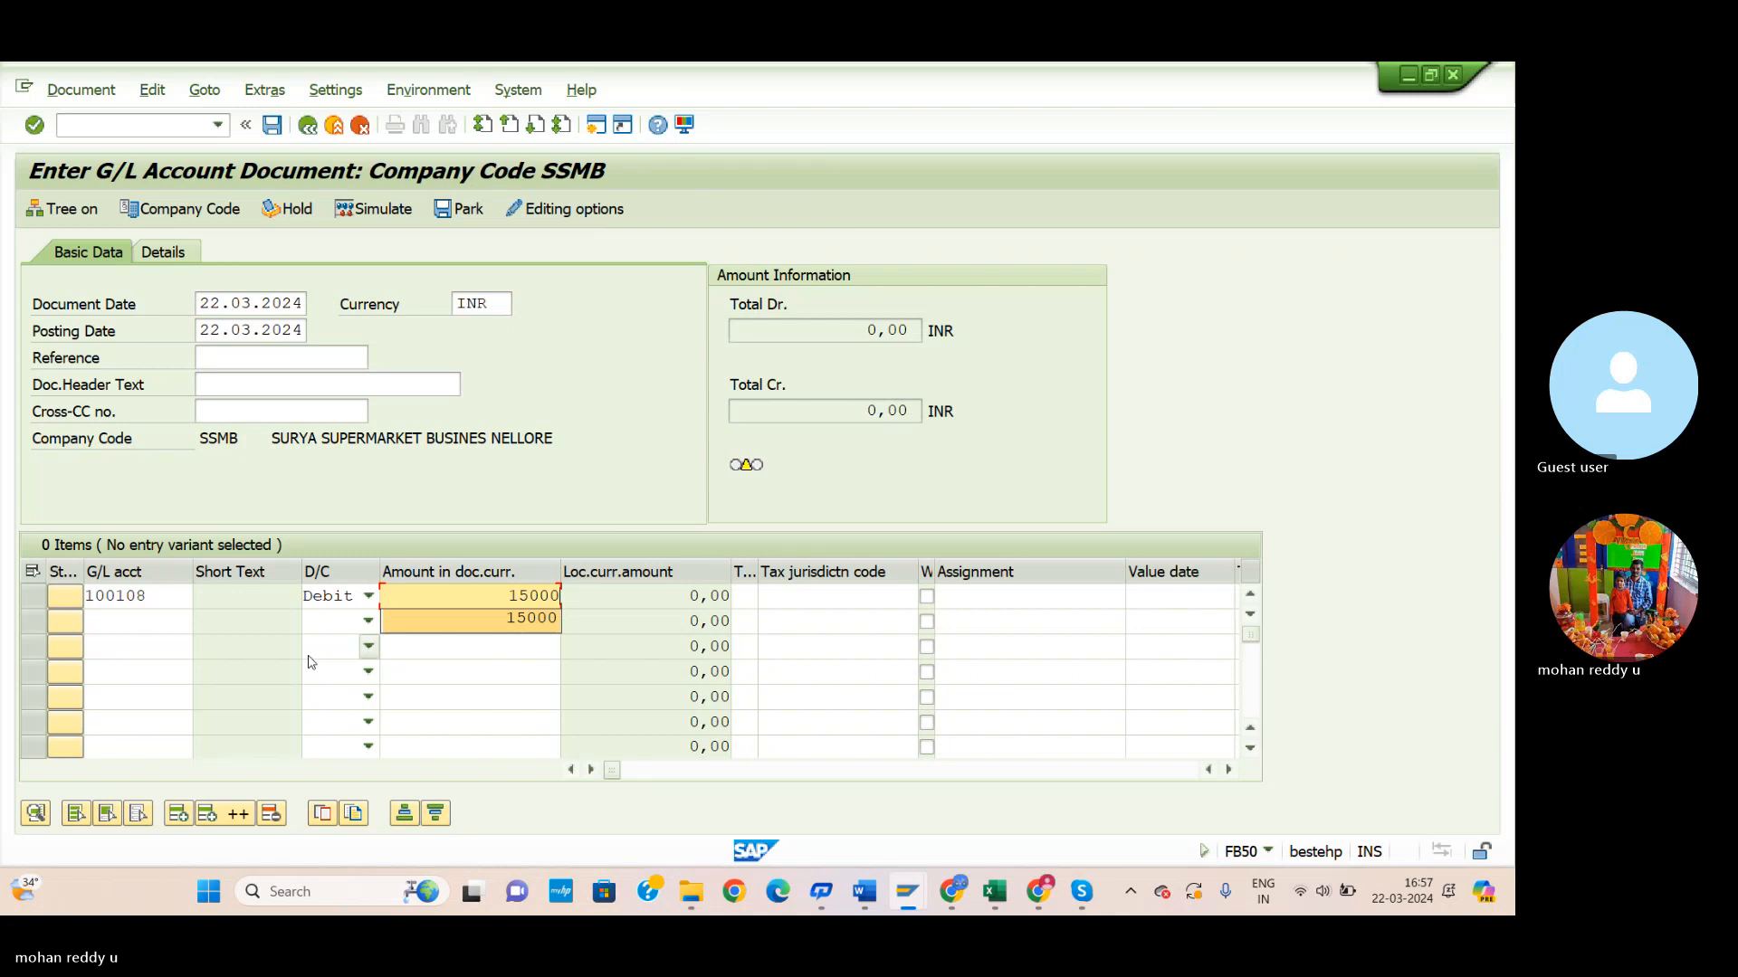
Check the chairs purchase entry in the Word document and choose the cash account 100705 for the second line item in SAP.
{"action": "left_click", "coordinate": [170, 626]}
{"action": "left_click", "coordinate": [201, 622]}
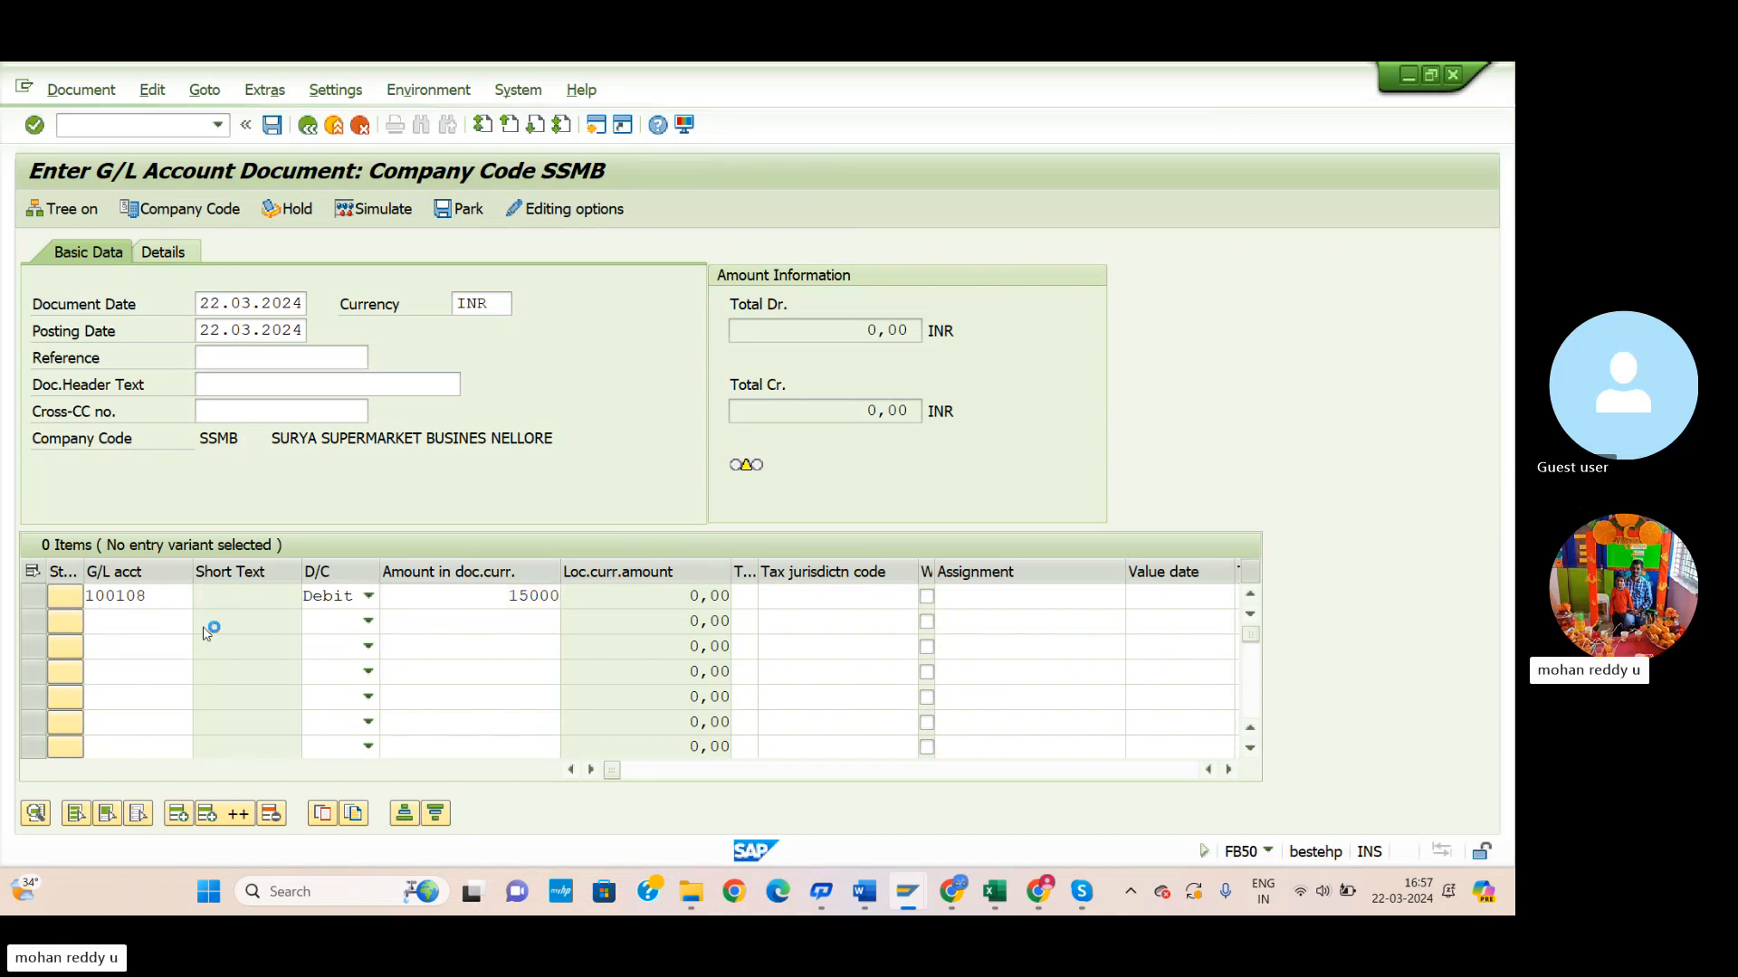
{"action": "left_click", "coordinate": [602, 831]}
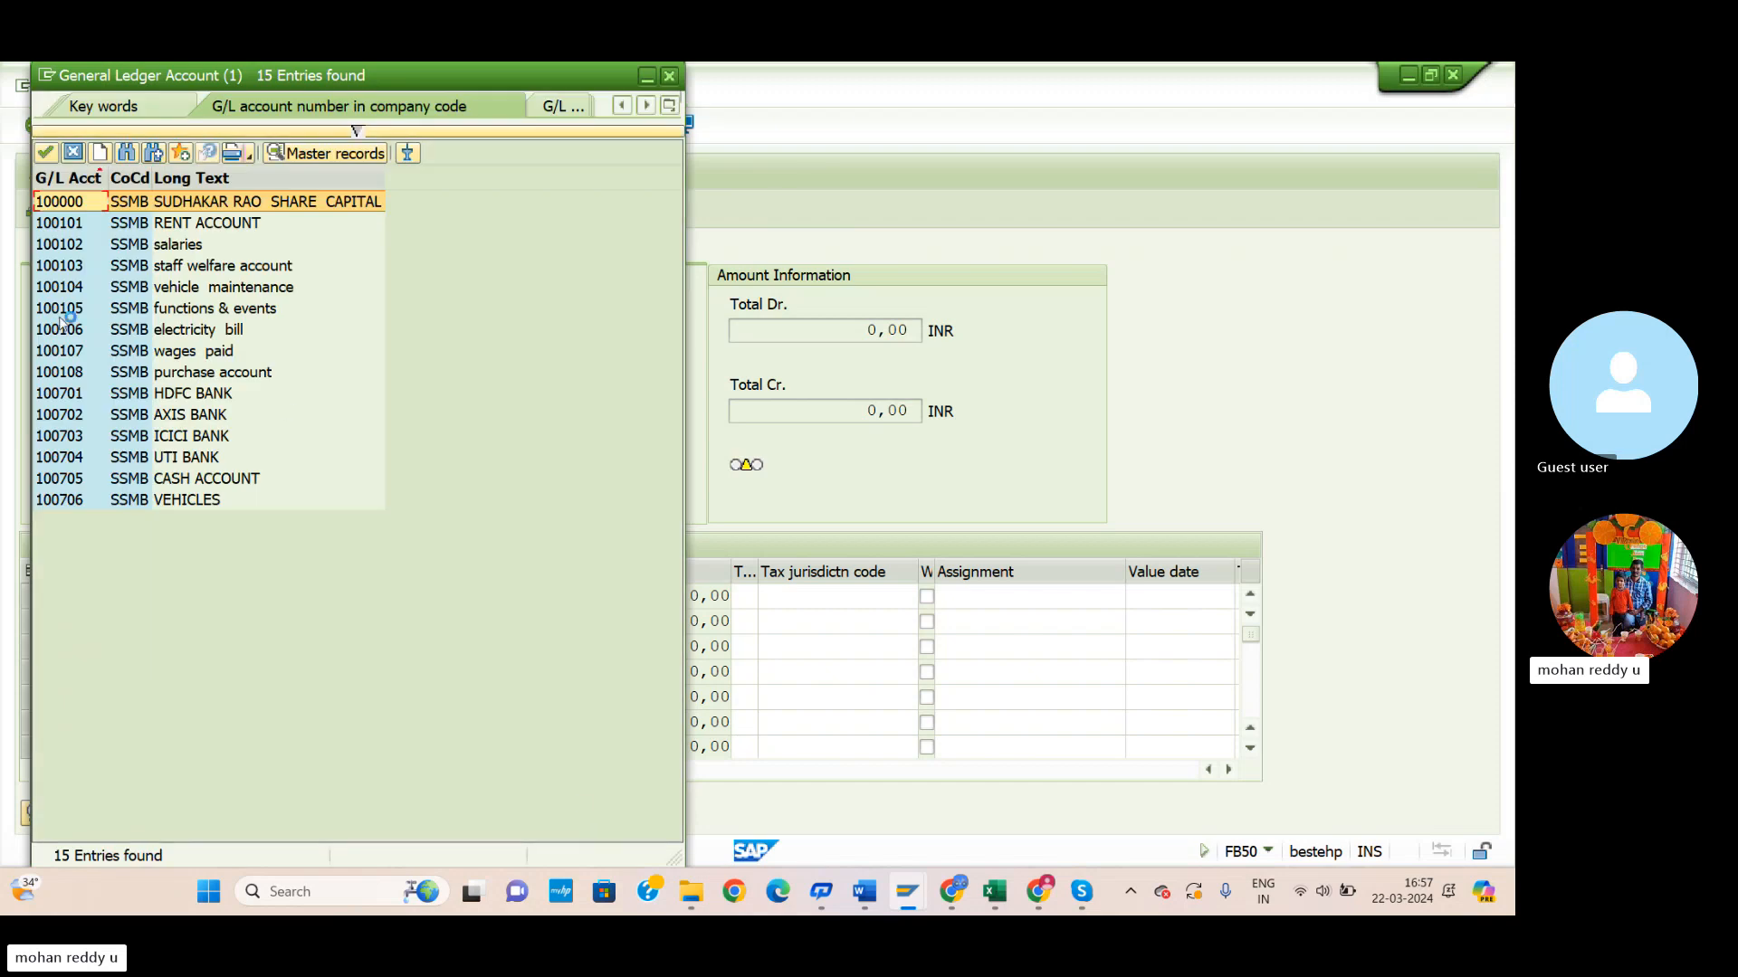
{"action": "mouse_move", "coordinate": [864, 892]}
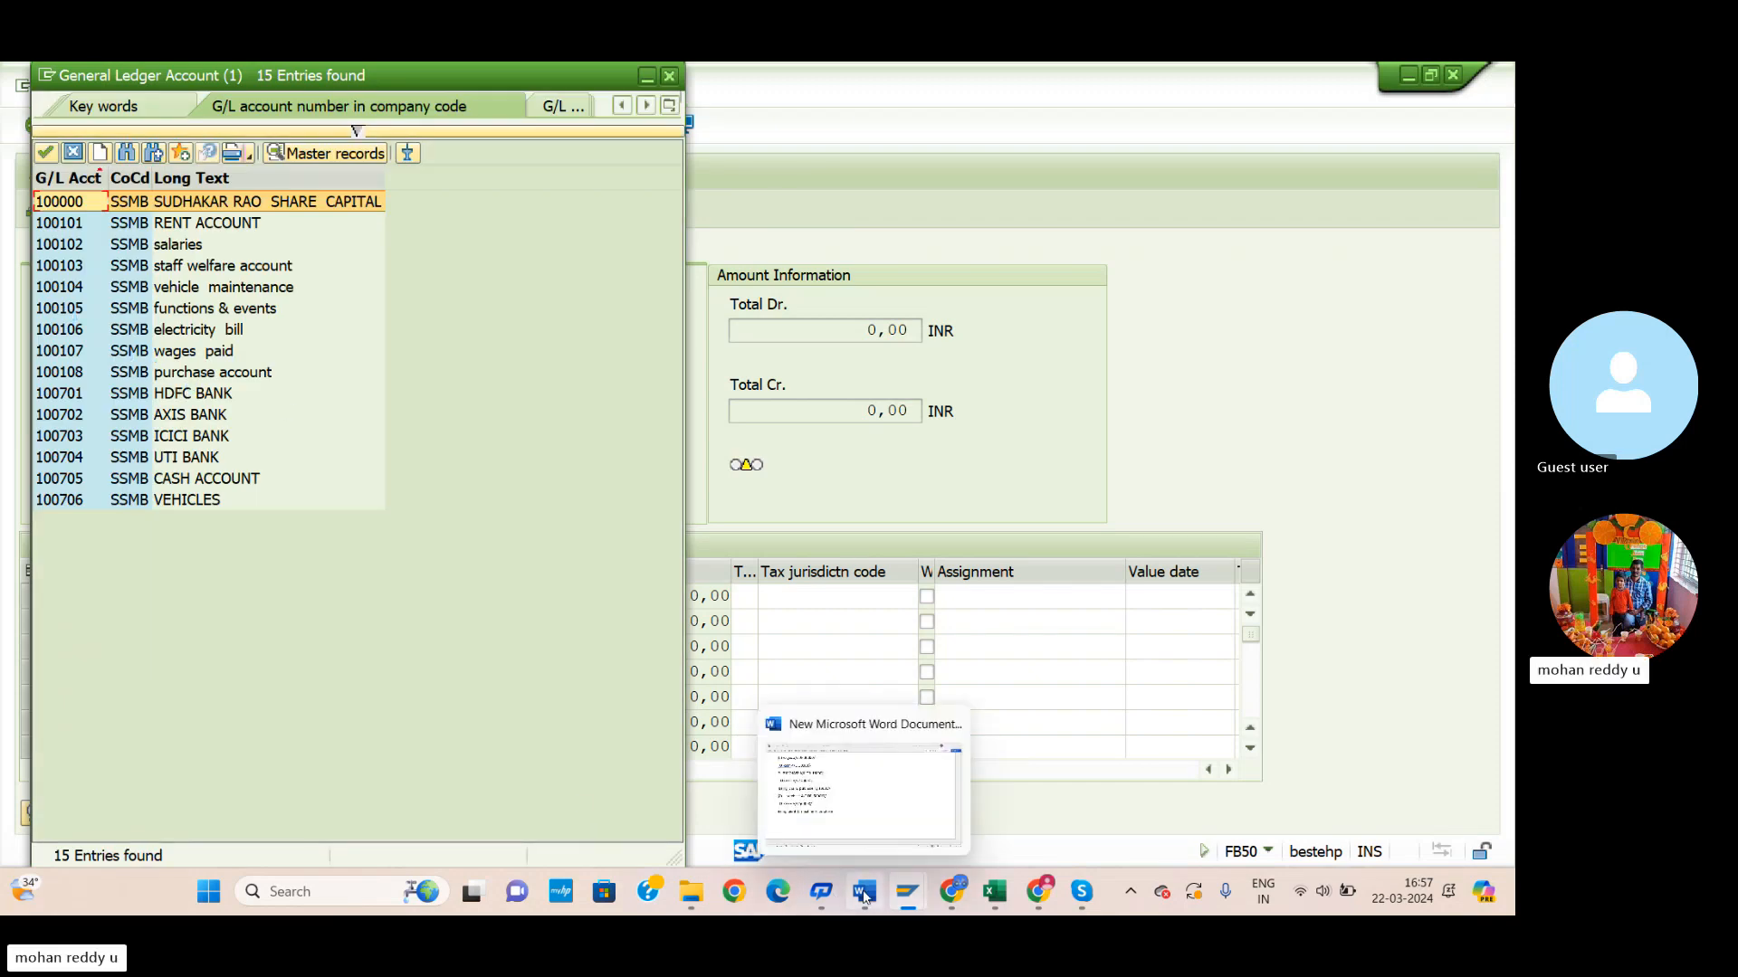
{"action": "left_click", "coordinate": [876, 820]}
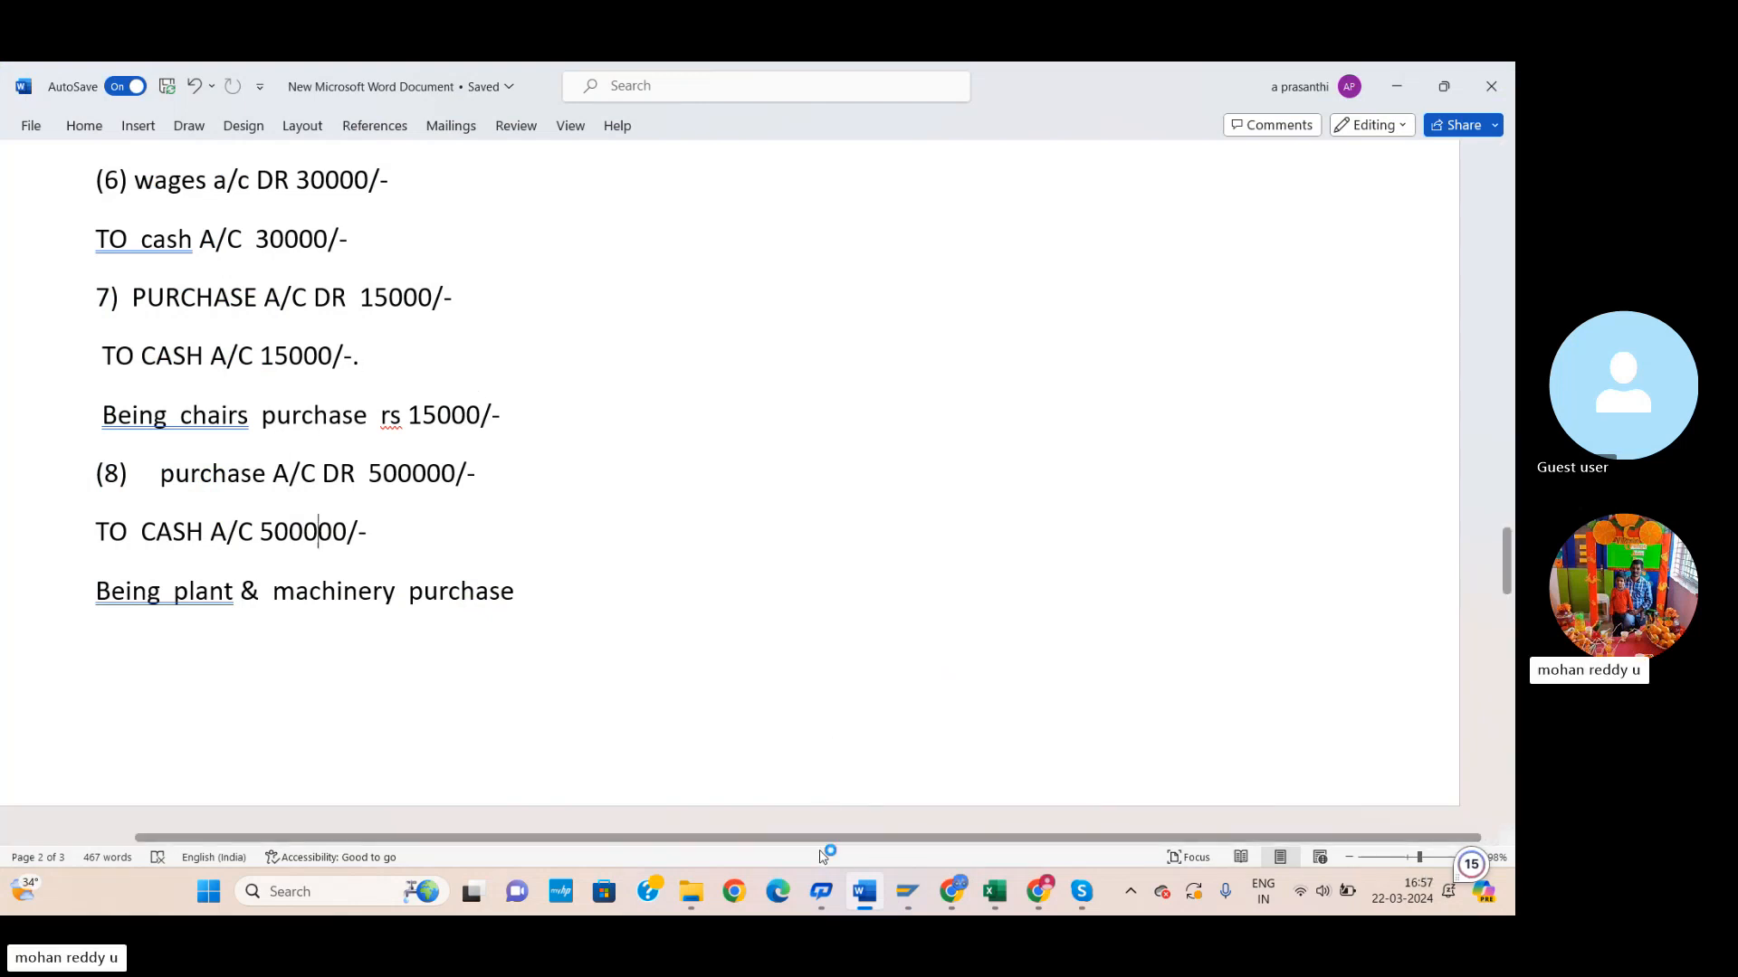
{"action": "mouse_move", "coordinate": [834, 894]}
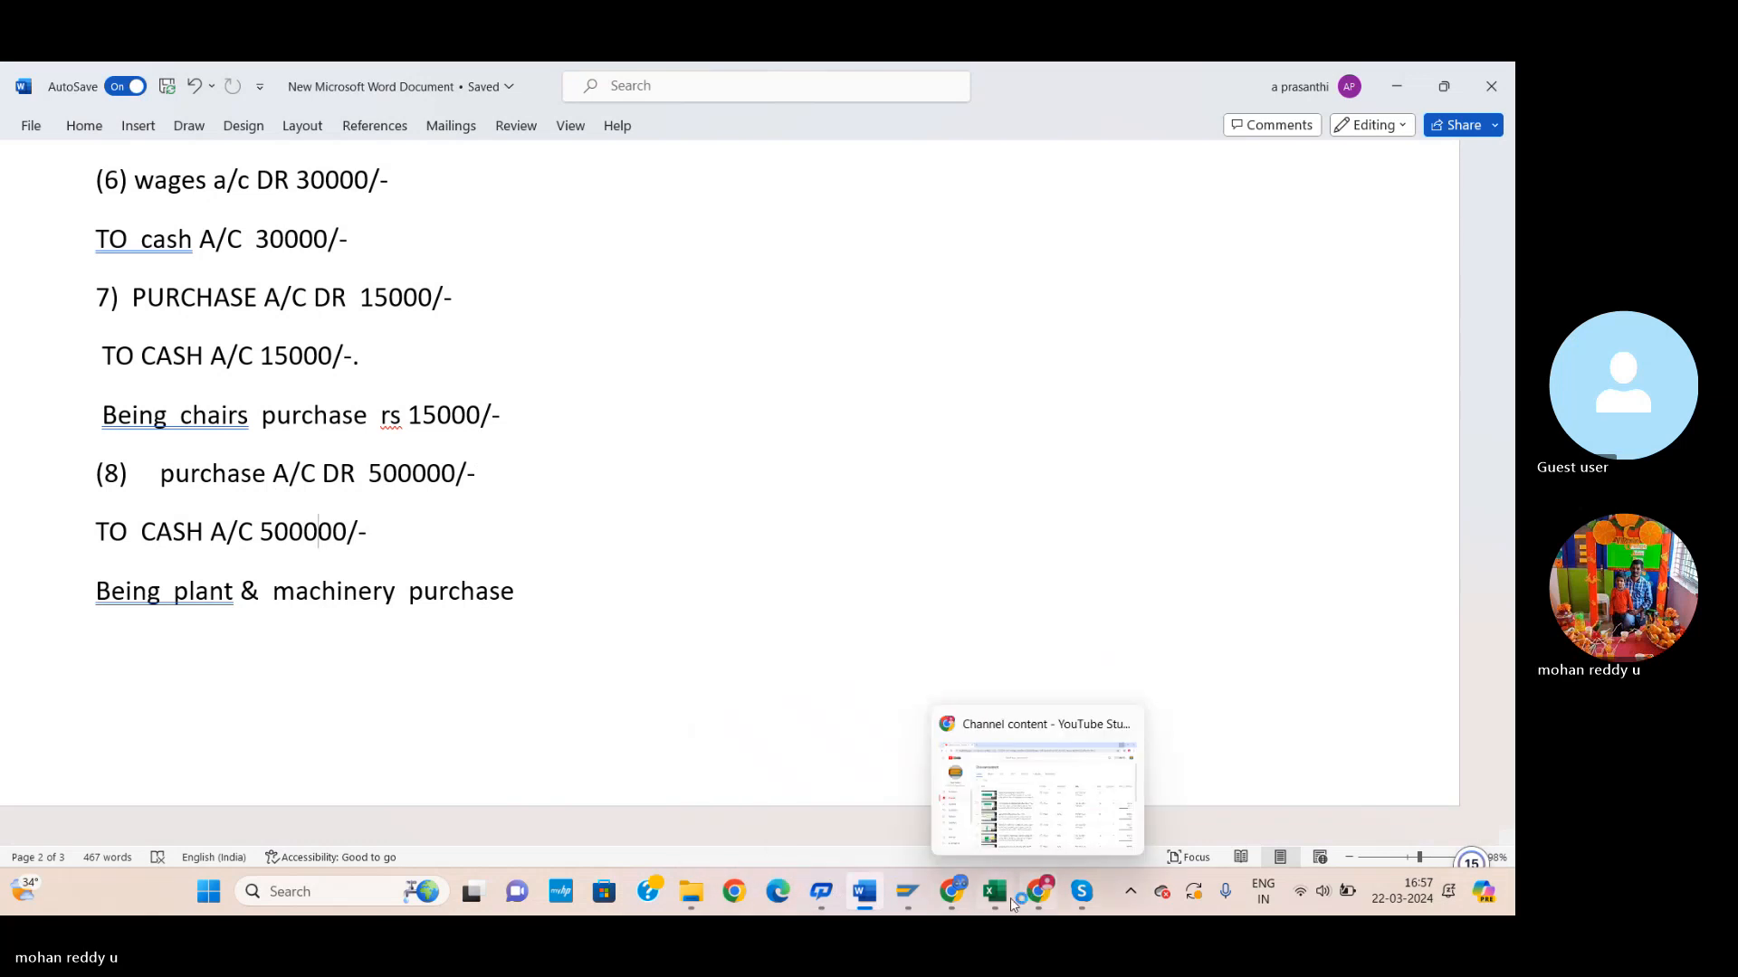
{"action": "mouse_move", "coordinate": [917, 905]}
{"action": "left_click", "coordinate": [918, 814]}
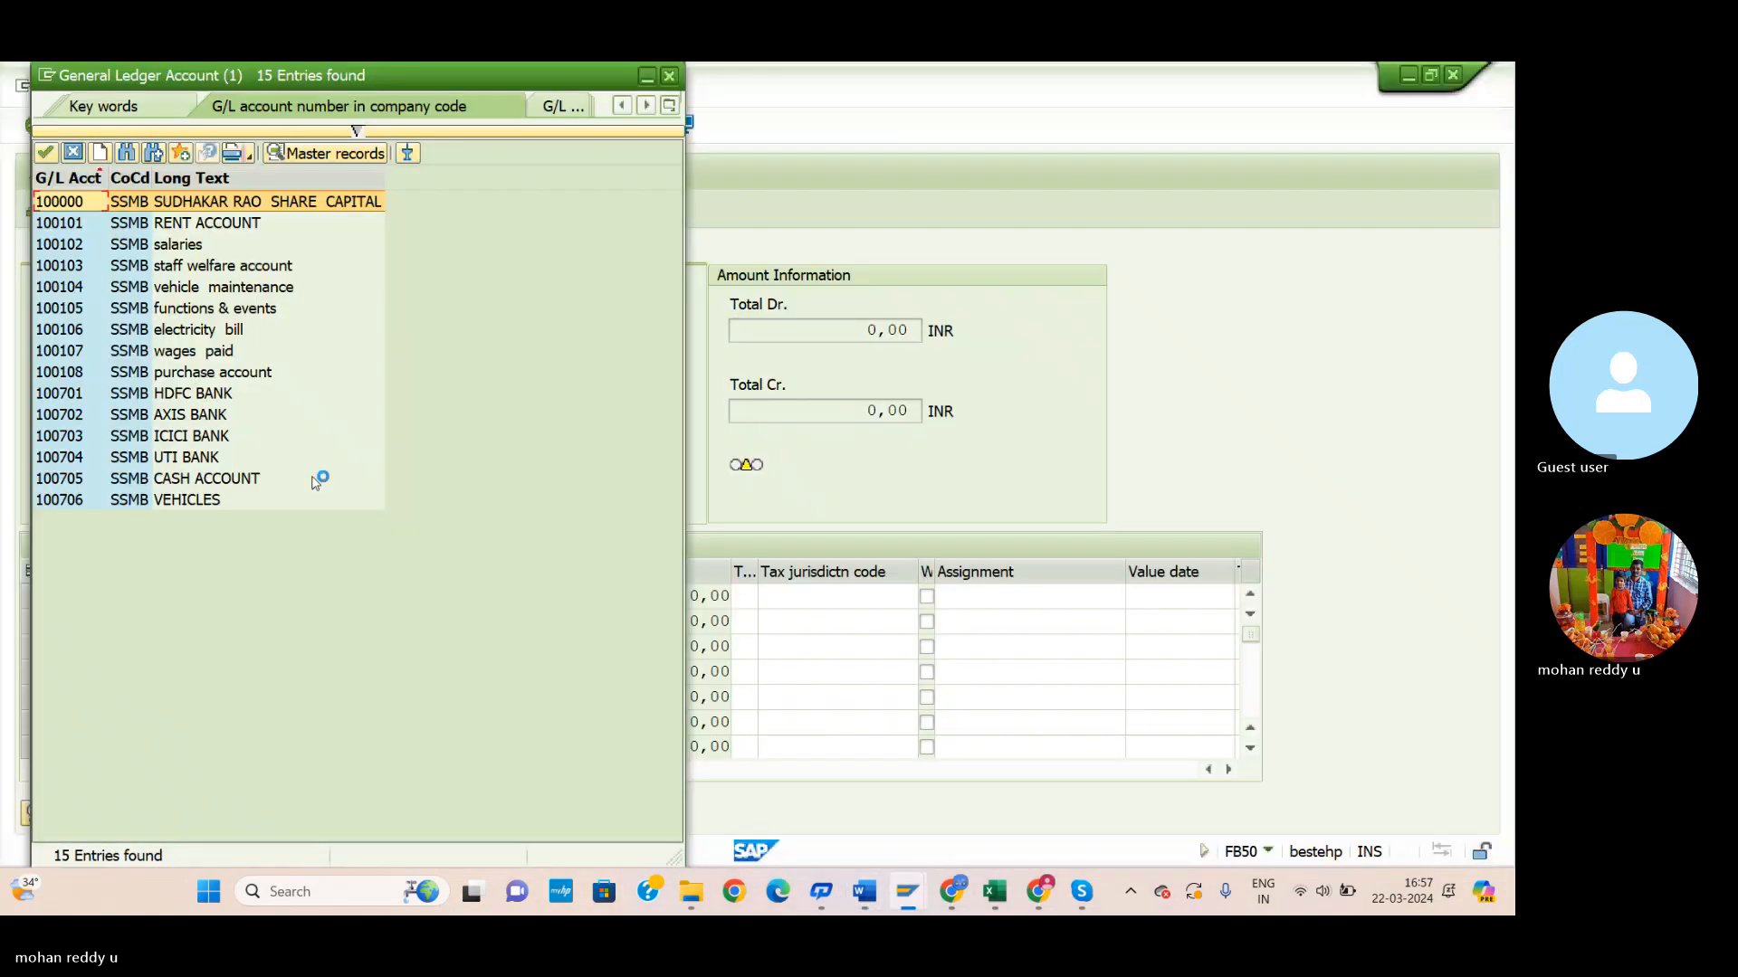
{"action": "left_click", "coordinate": [208, 480]}
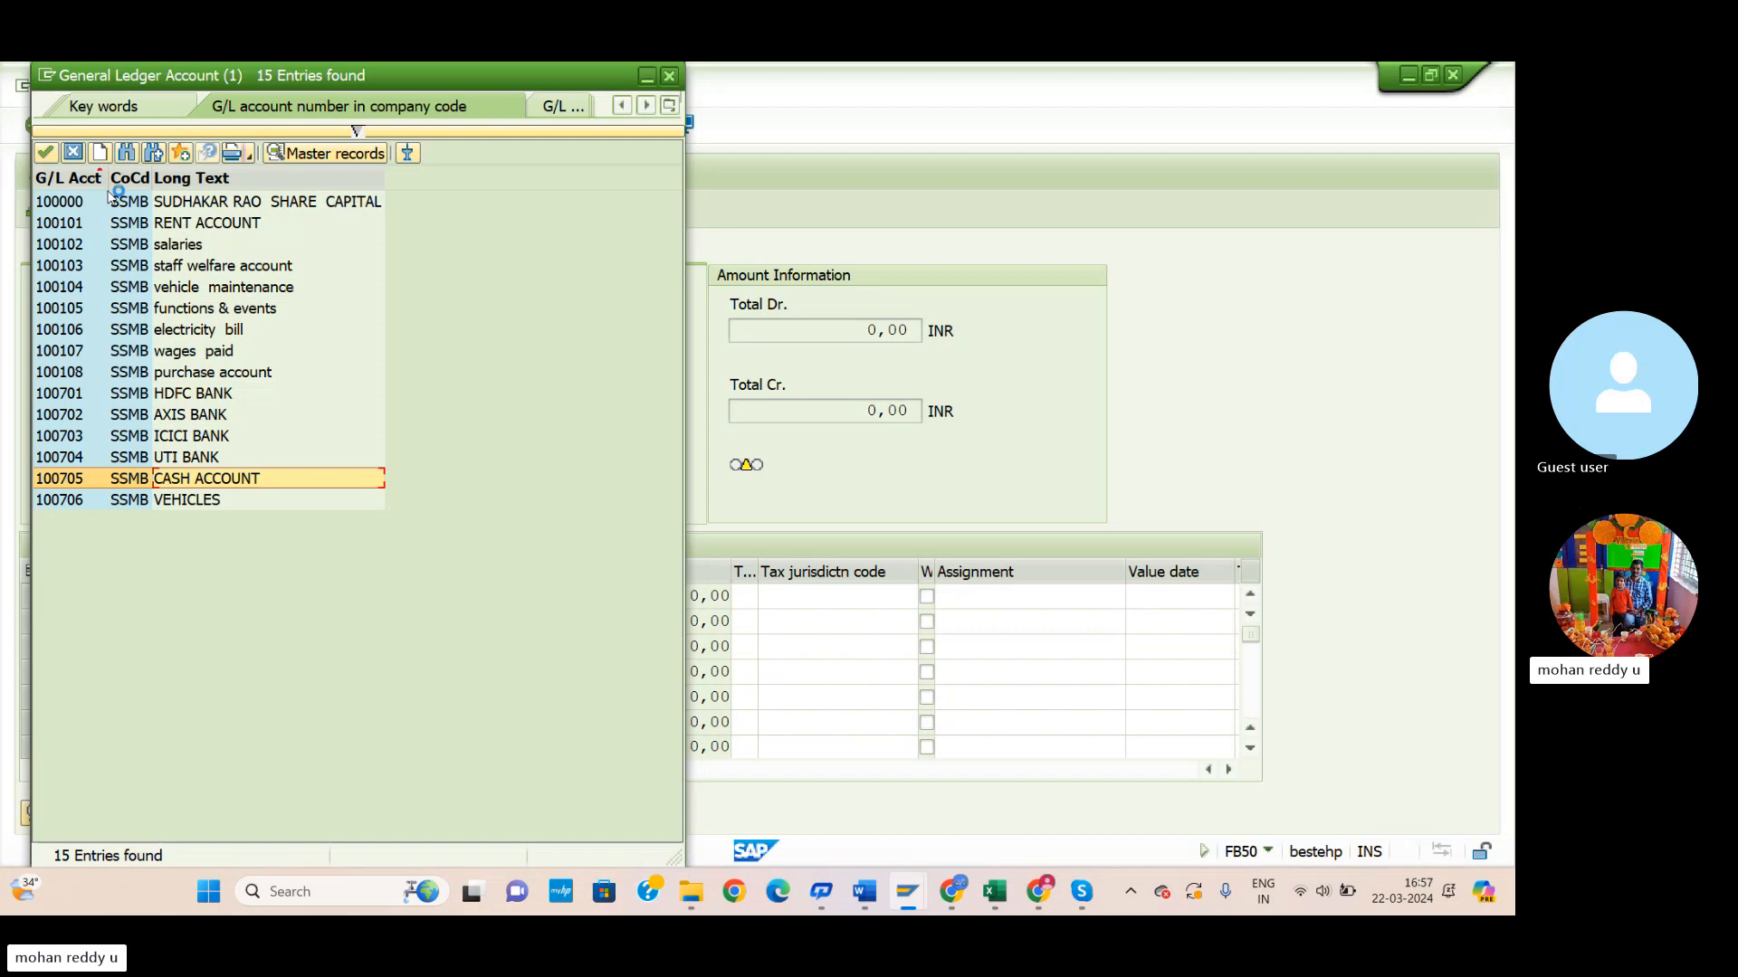
{"action": "left_click", "coordinate": [43, 152]}
Enter a credit of 15000 on the cash account line, and simulate and post the chairs purchase document.
{"action": "left_click", "coordinate": [367, 621]}
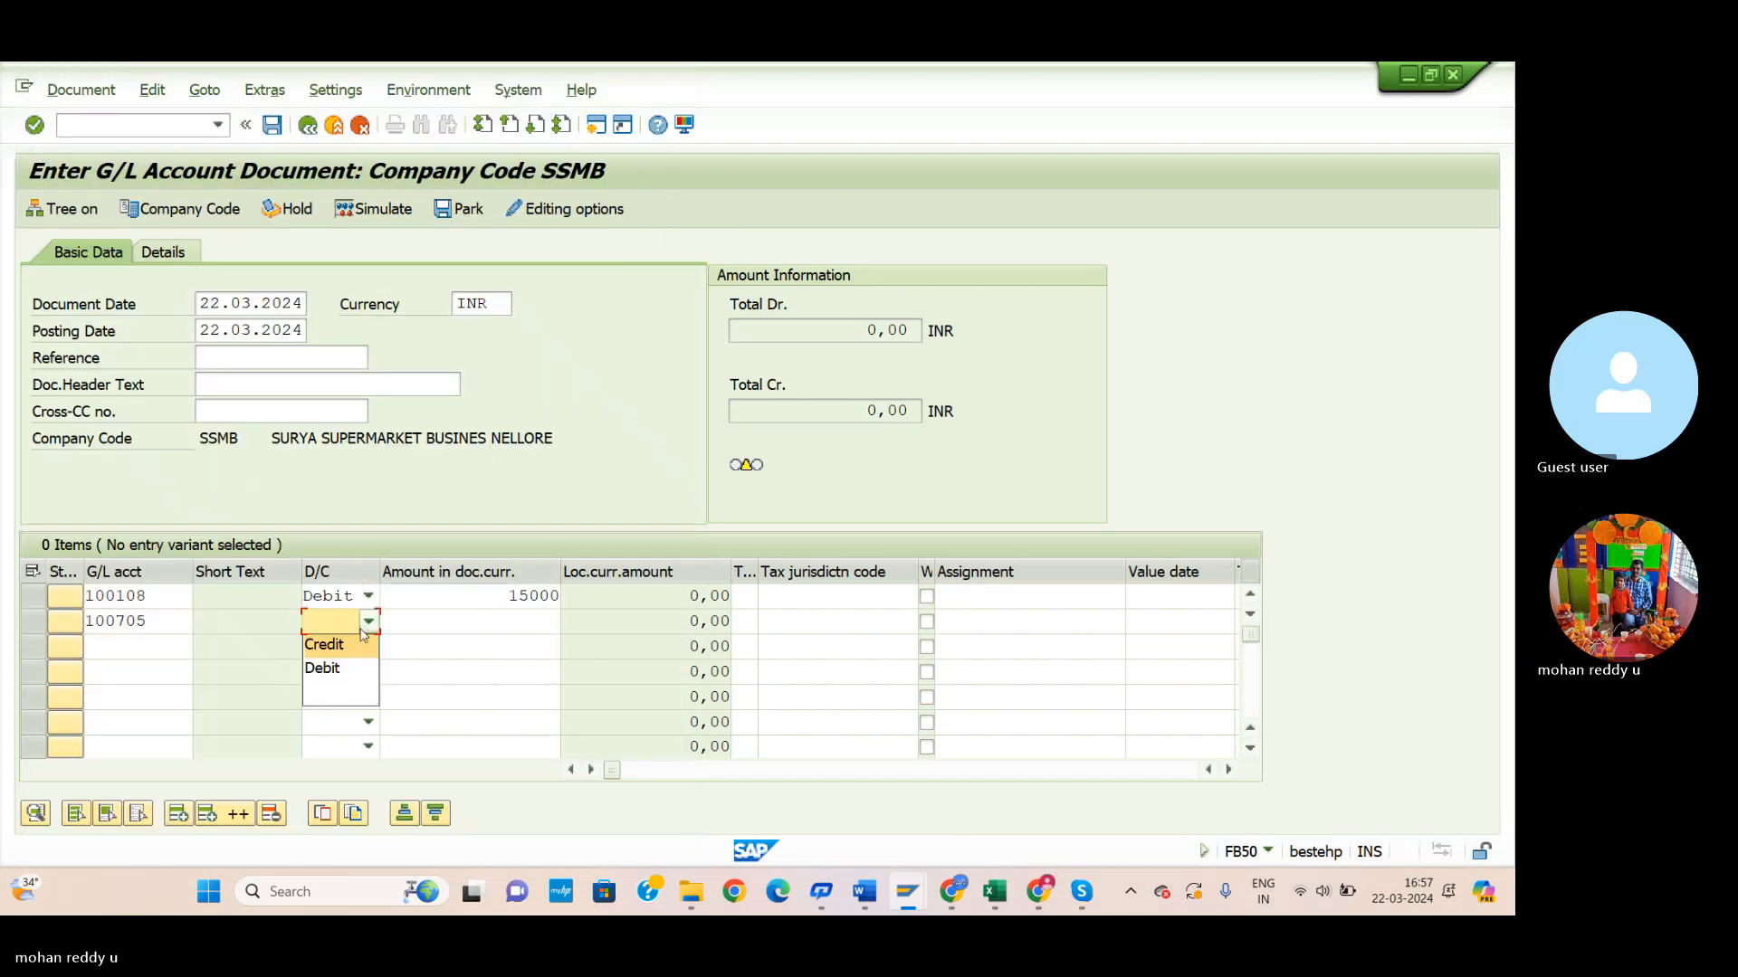
{"action": "left_click", "coordinate": [331, 643]}
{"action": "left_click", "coordinate": [480, 617]}
{"action": "type", "text": "15.00"}
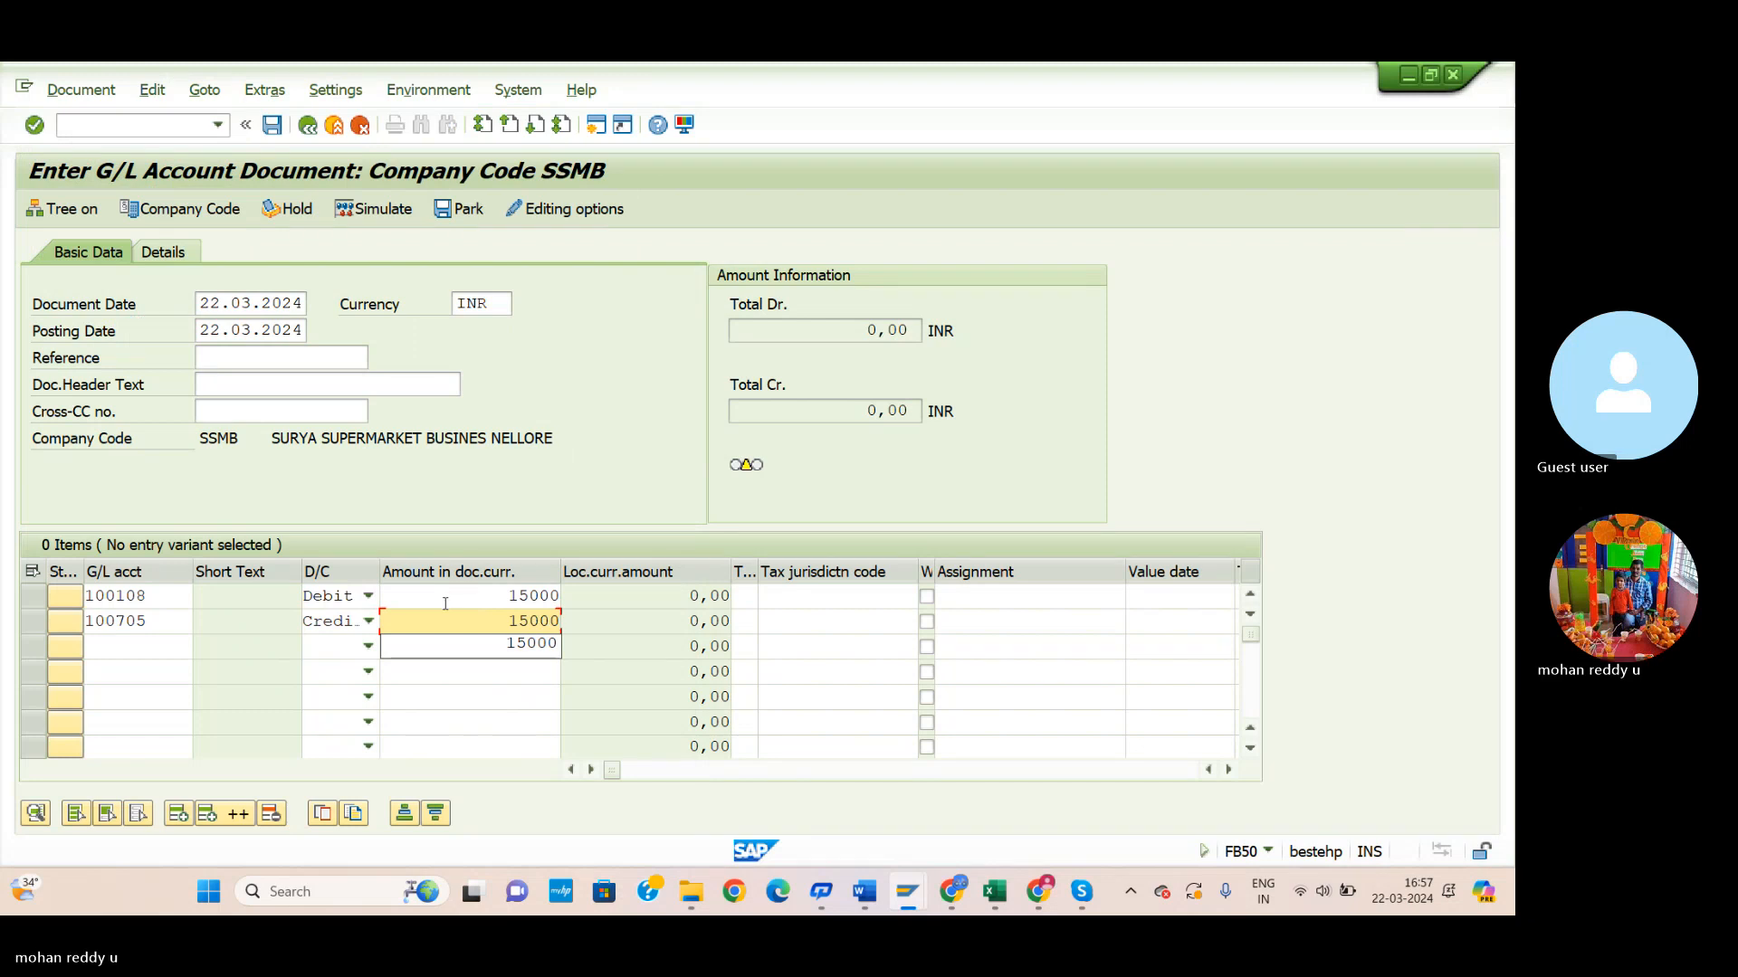
{"action": "type", "text": "0"}
{"action": "key", "text": "Return"}
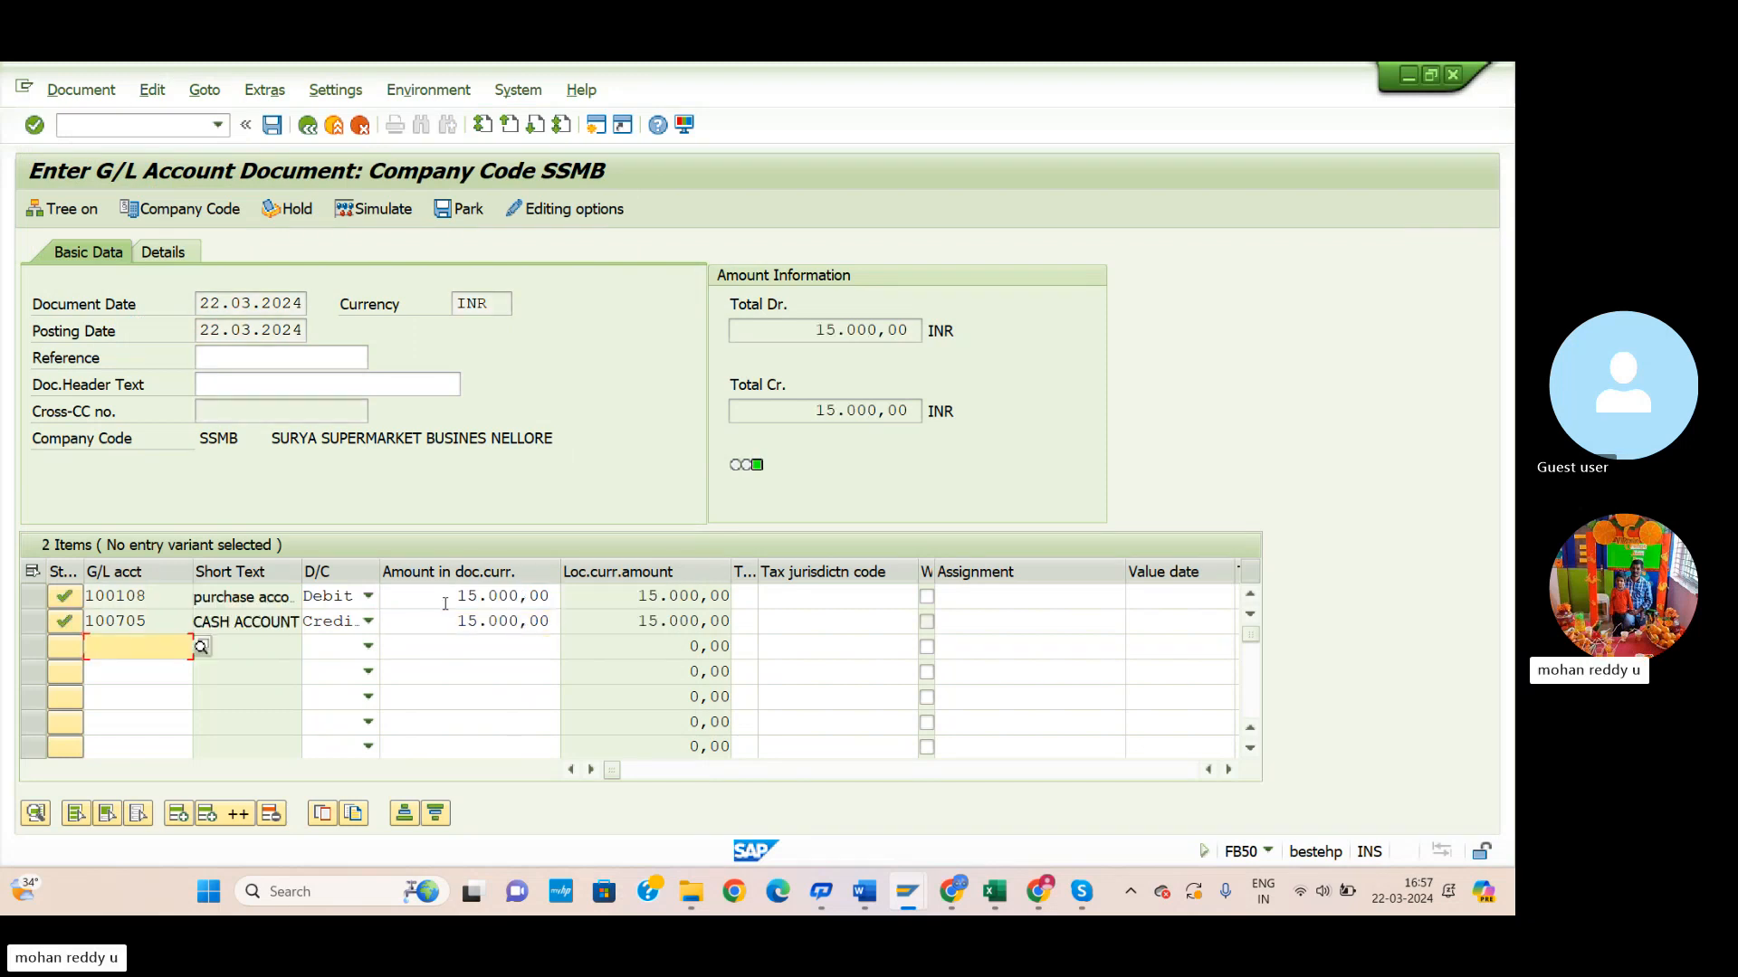
{"action": "left_click", "coordinate": [359, 217]}
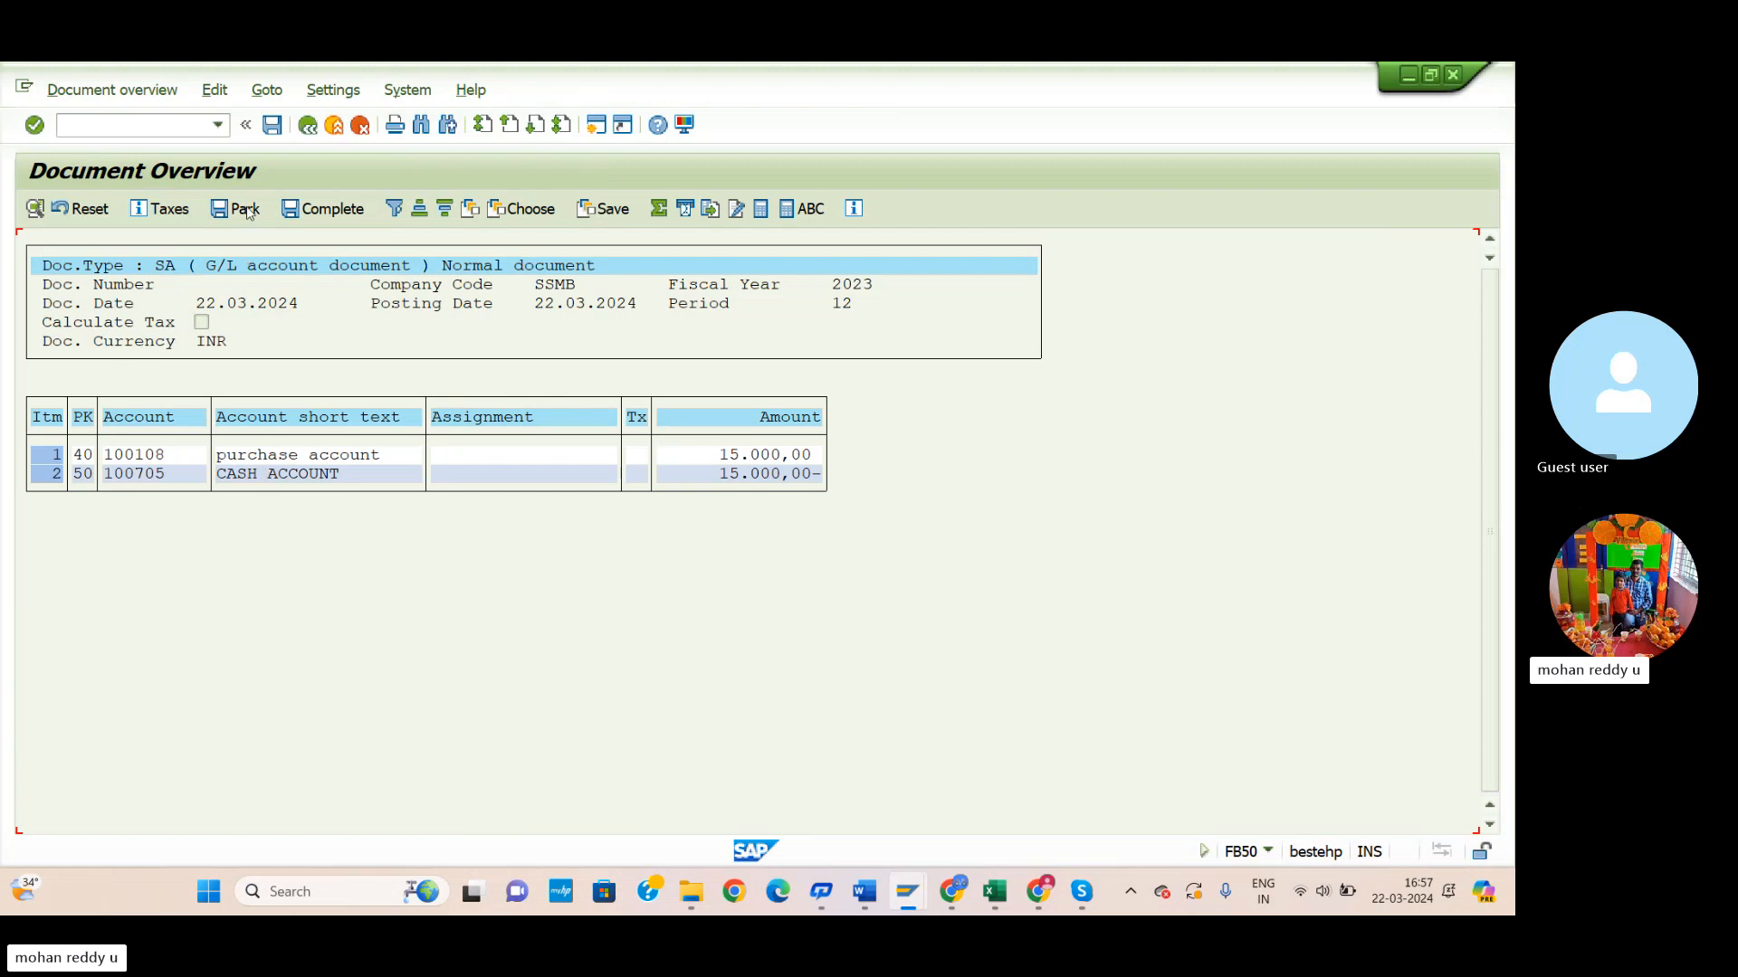
{"action": "left_click", "coordinate": [271, 124]}
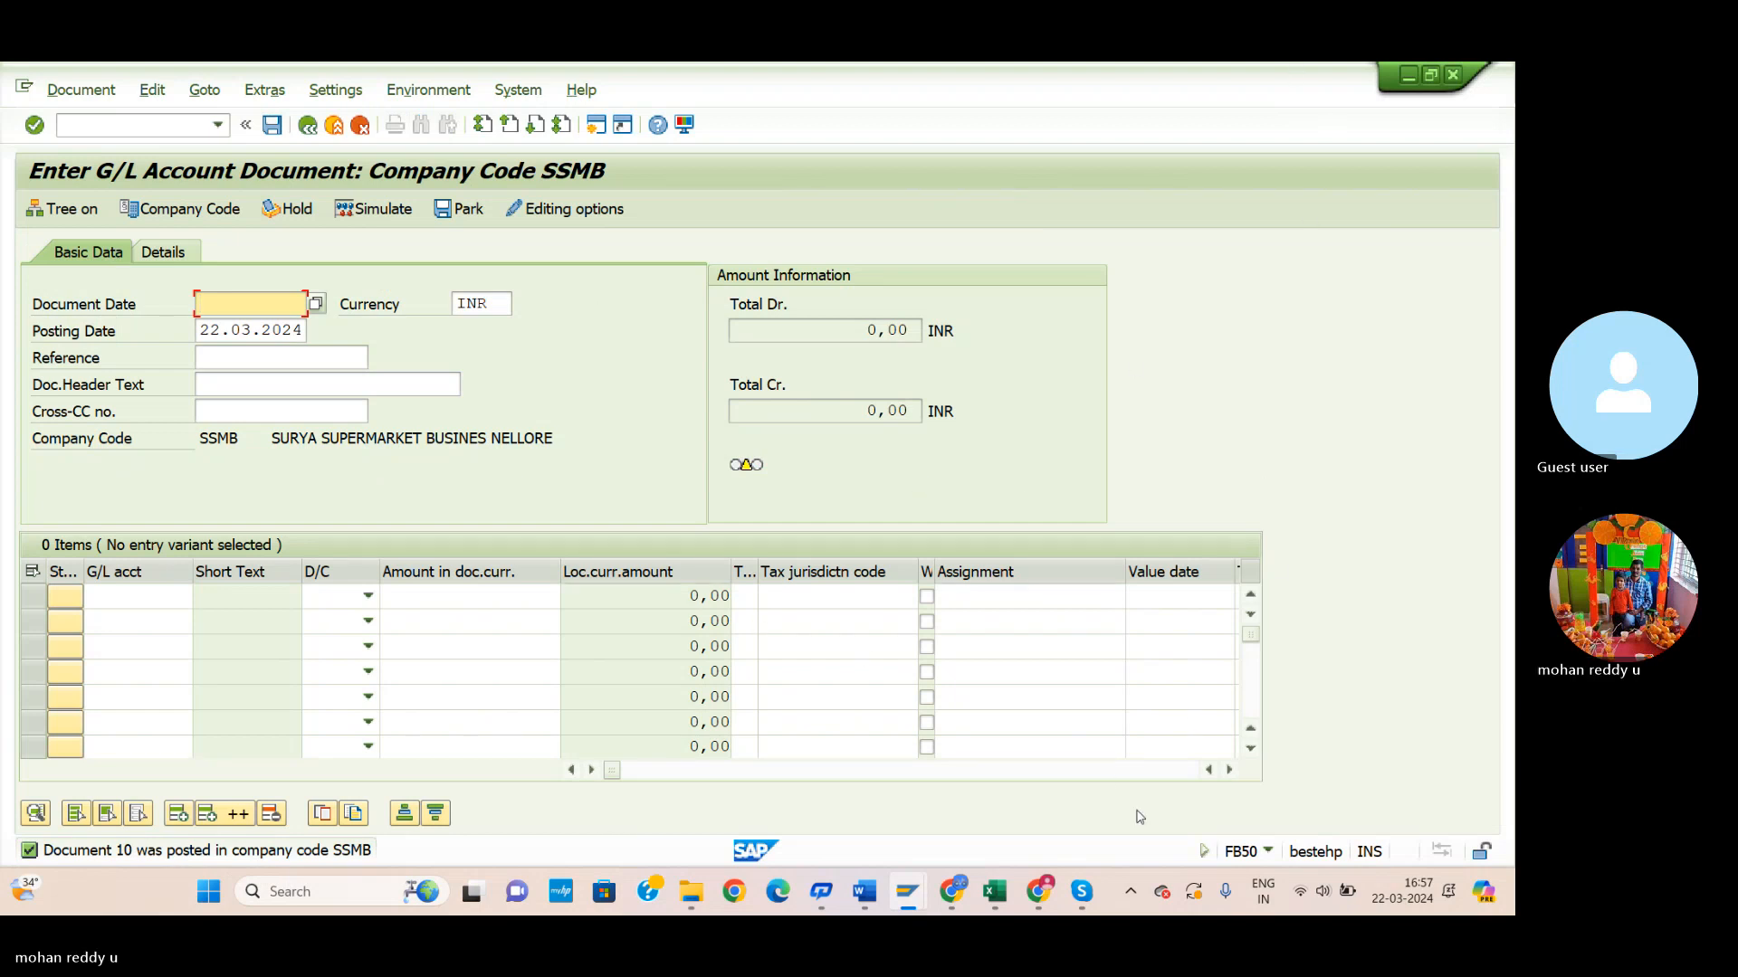
Switch to the Word document and compare journal entry (8) with the transaction description to check how the plant and machinery purchase was paid.
{"action": "mouse_move", "coordinate": [967, 874]}
{"action": "mouse_move", "coordinate": [865, 894]}
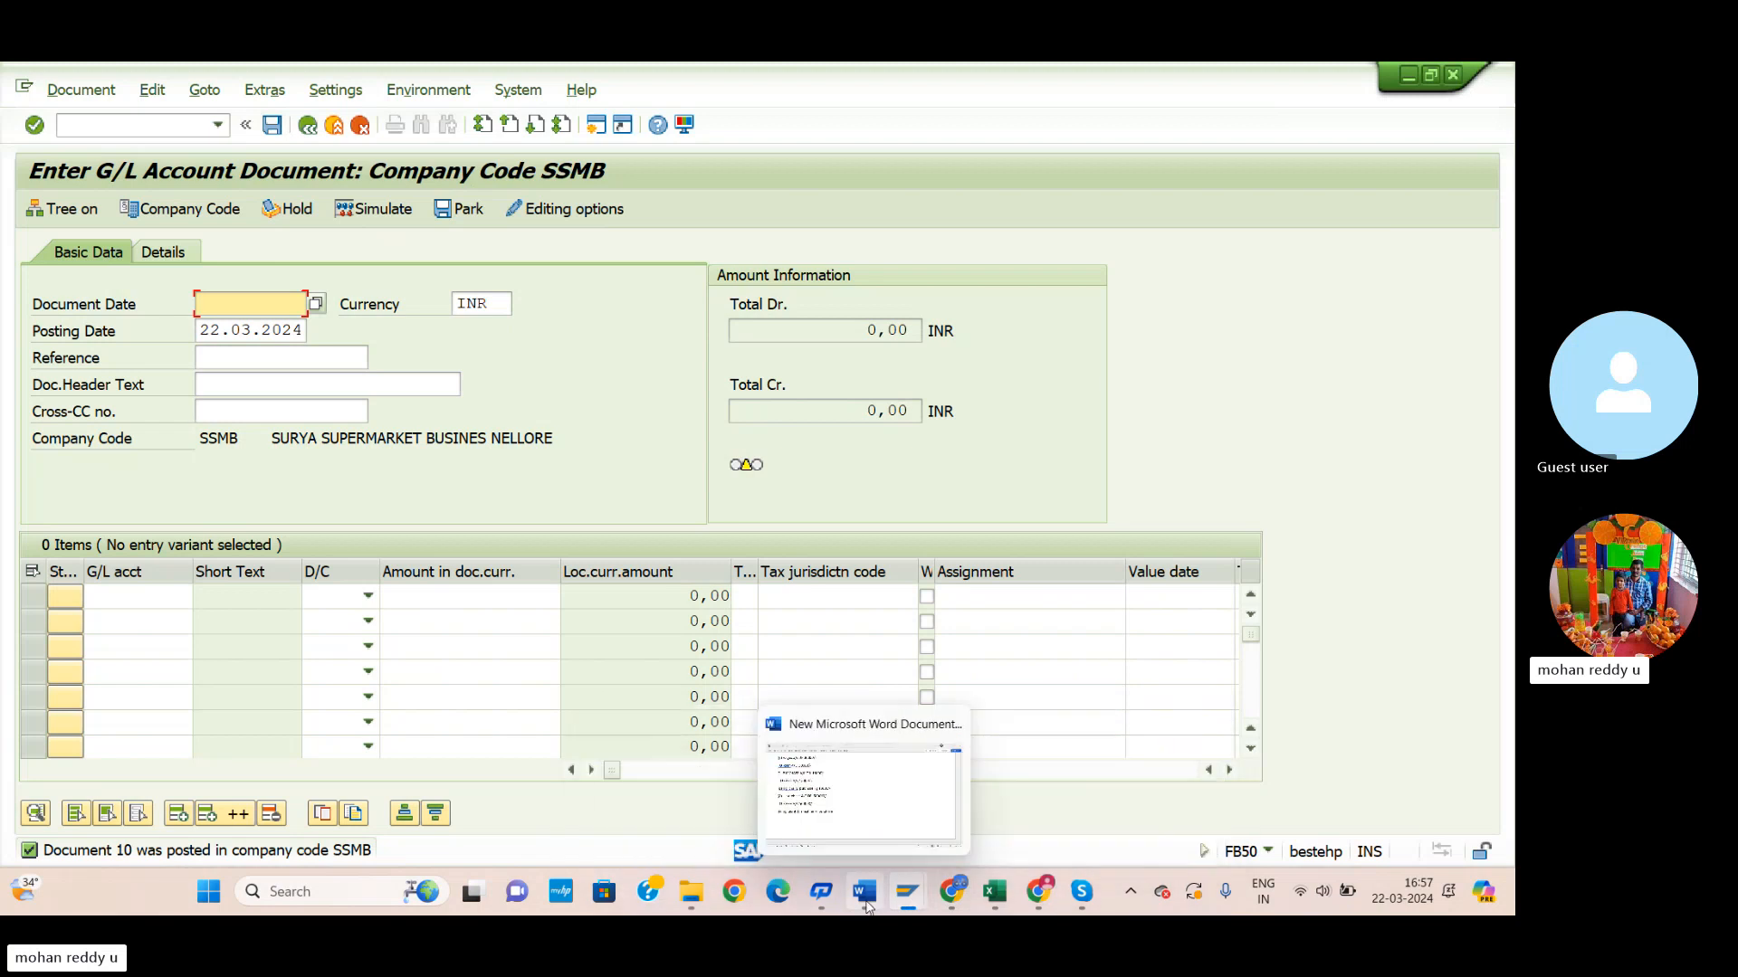
{"action": "left_click", "coordinate": [898, 724]}
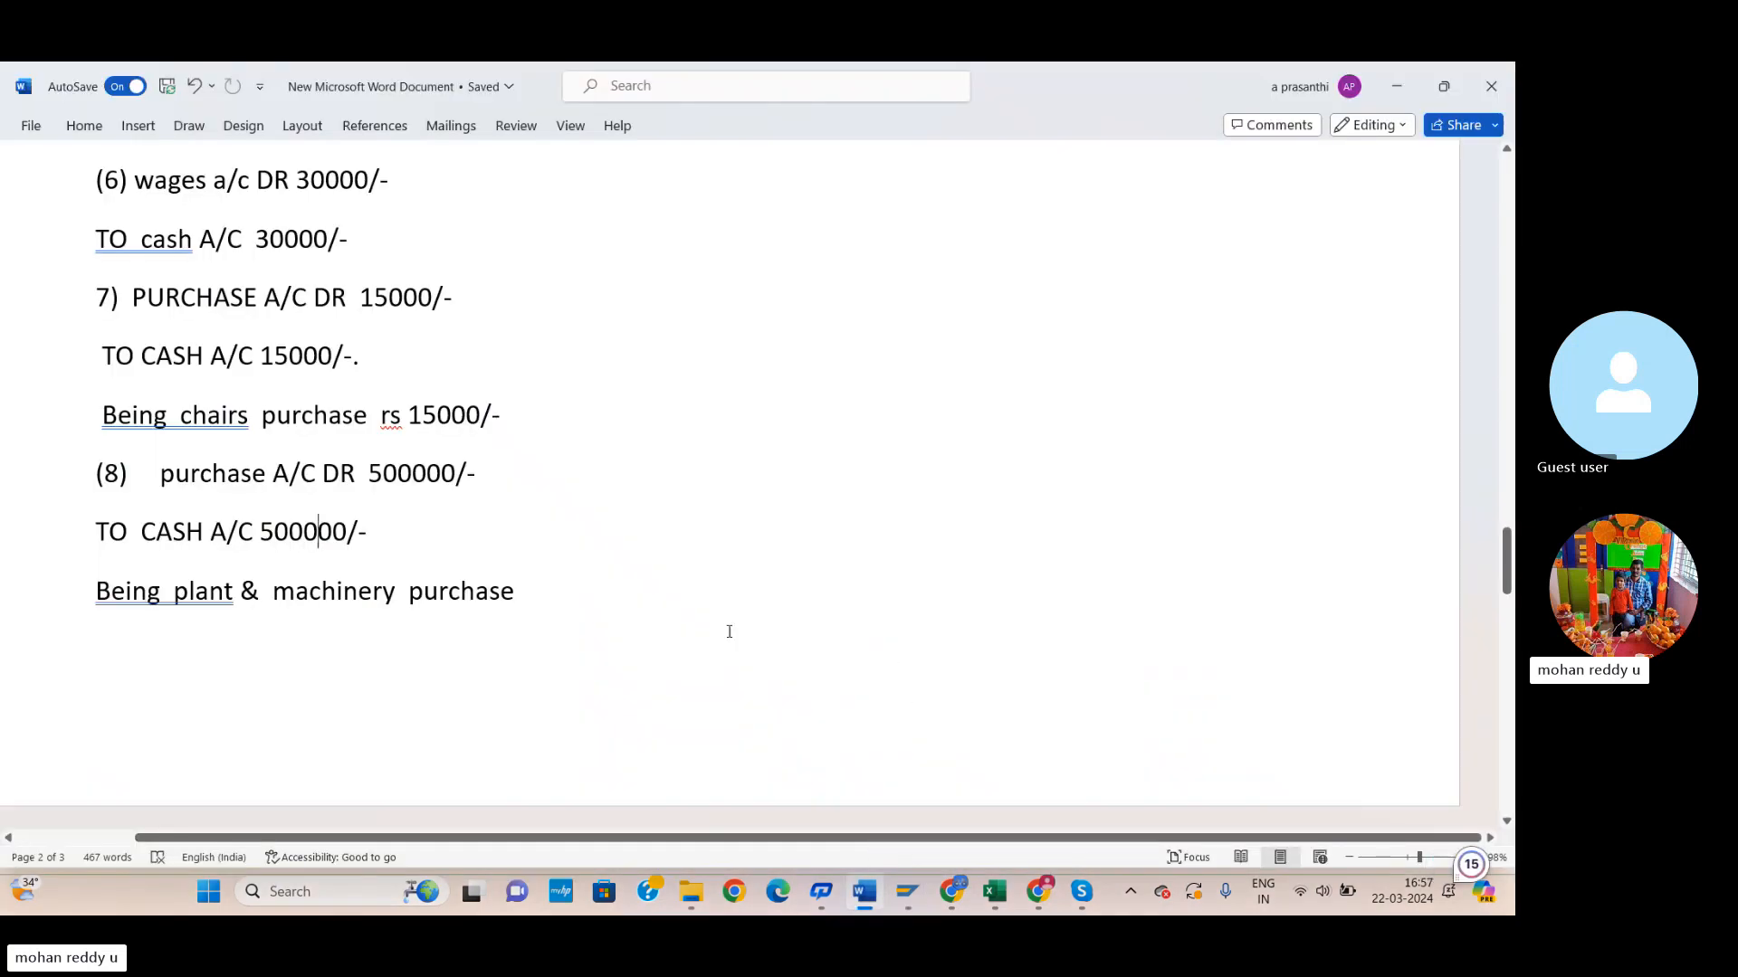
{"action": "scroll", "coordinate": [342, 553], "scroll_direction": "up", "scroll_amount": 2}
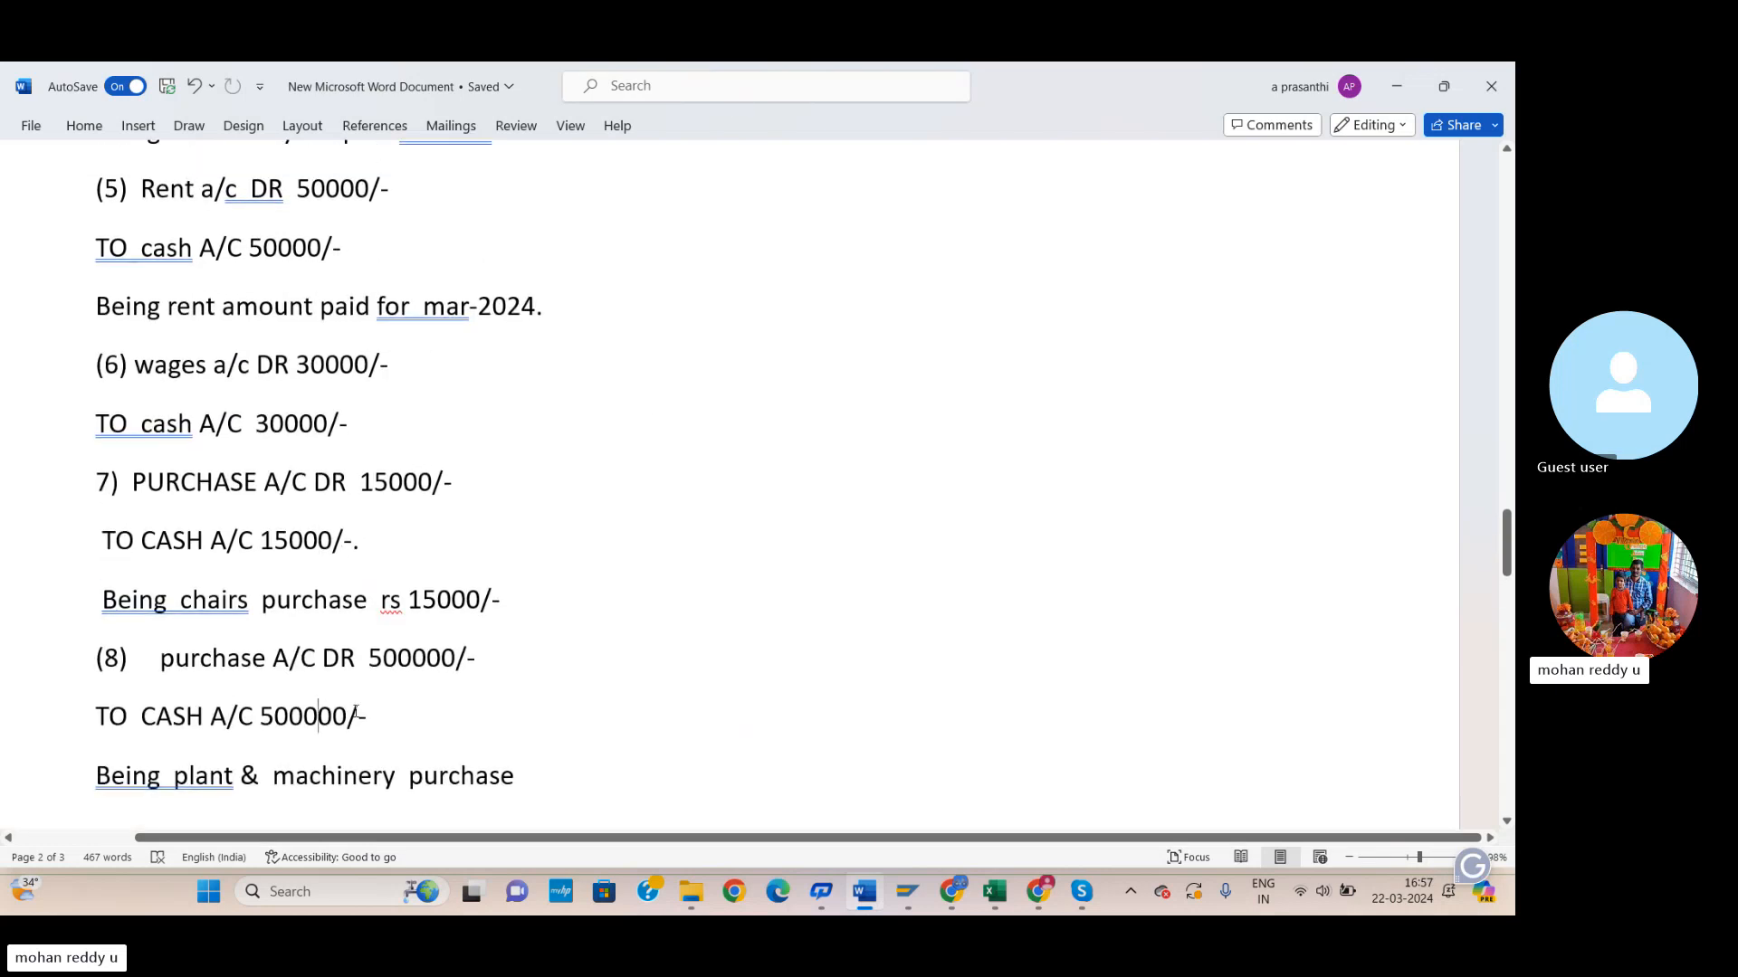
{"action": "scroll", "coordinate": [625, 542], "scroll_direction": "up", "scroll_amount": 6}
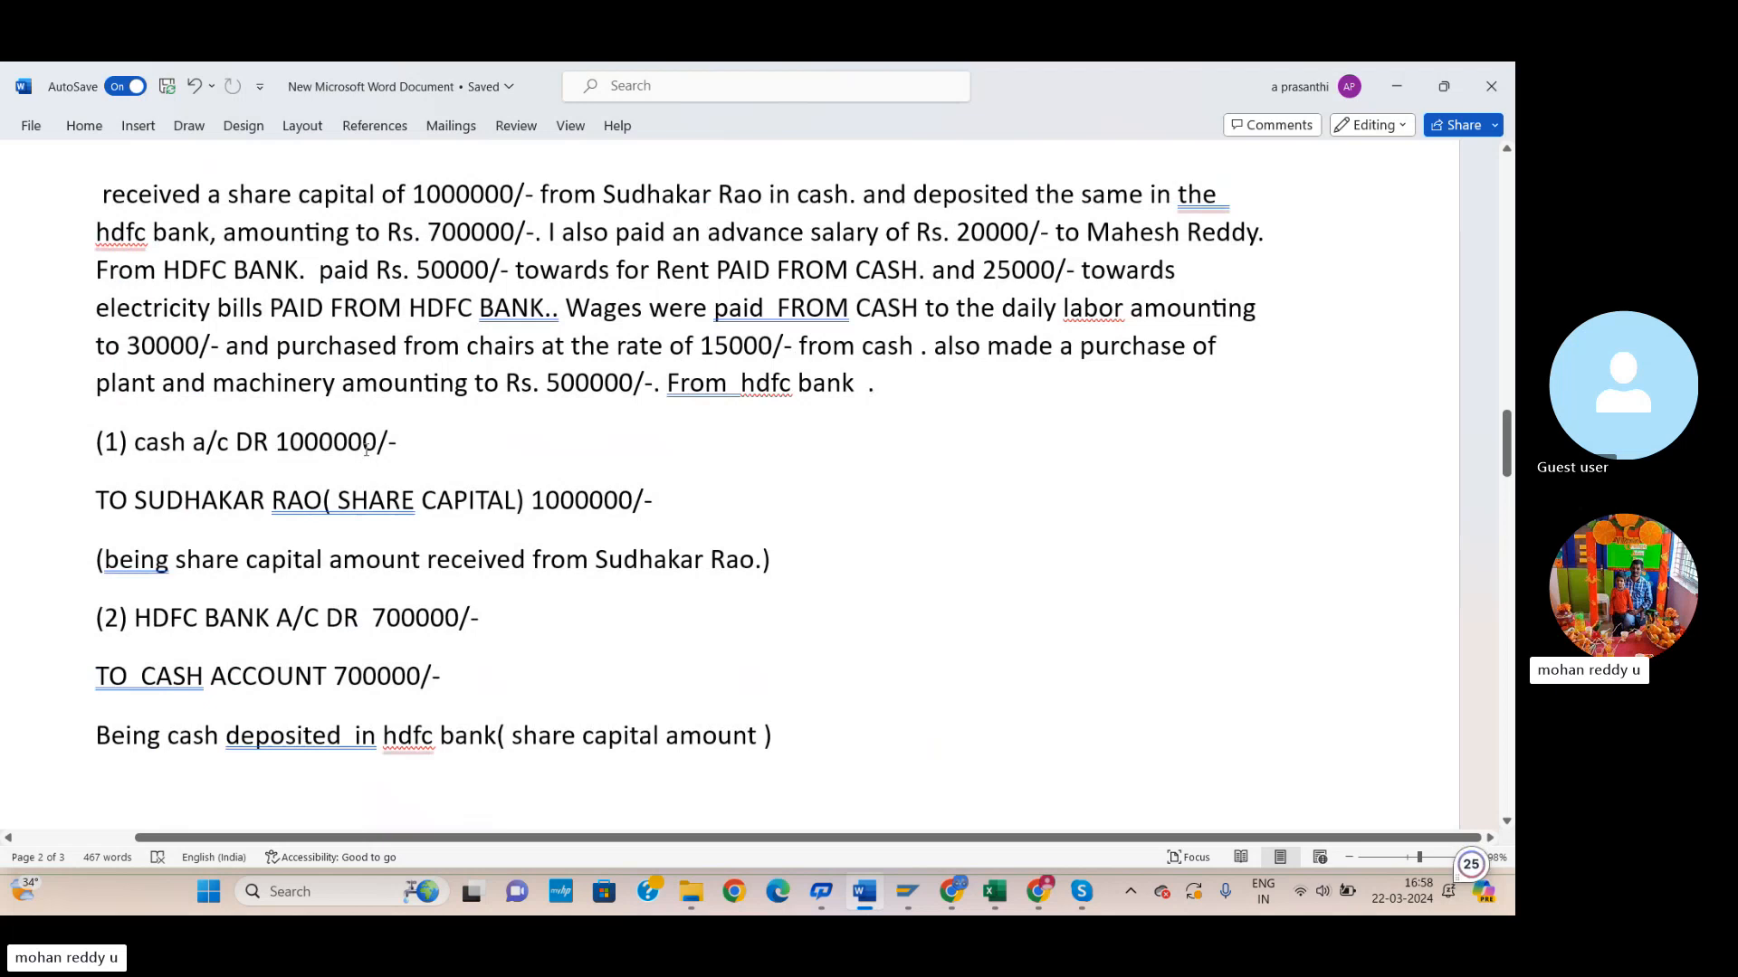
{"action": "scroll", "coordinate": [778, 487], "scroll_direction": "down", "scroll_amount": 2}
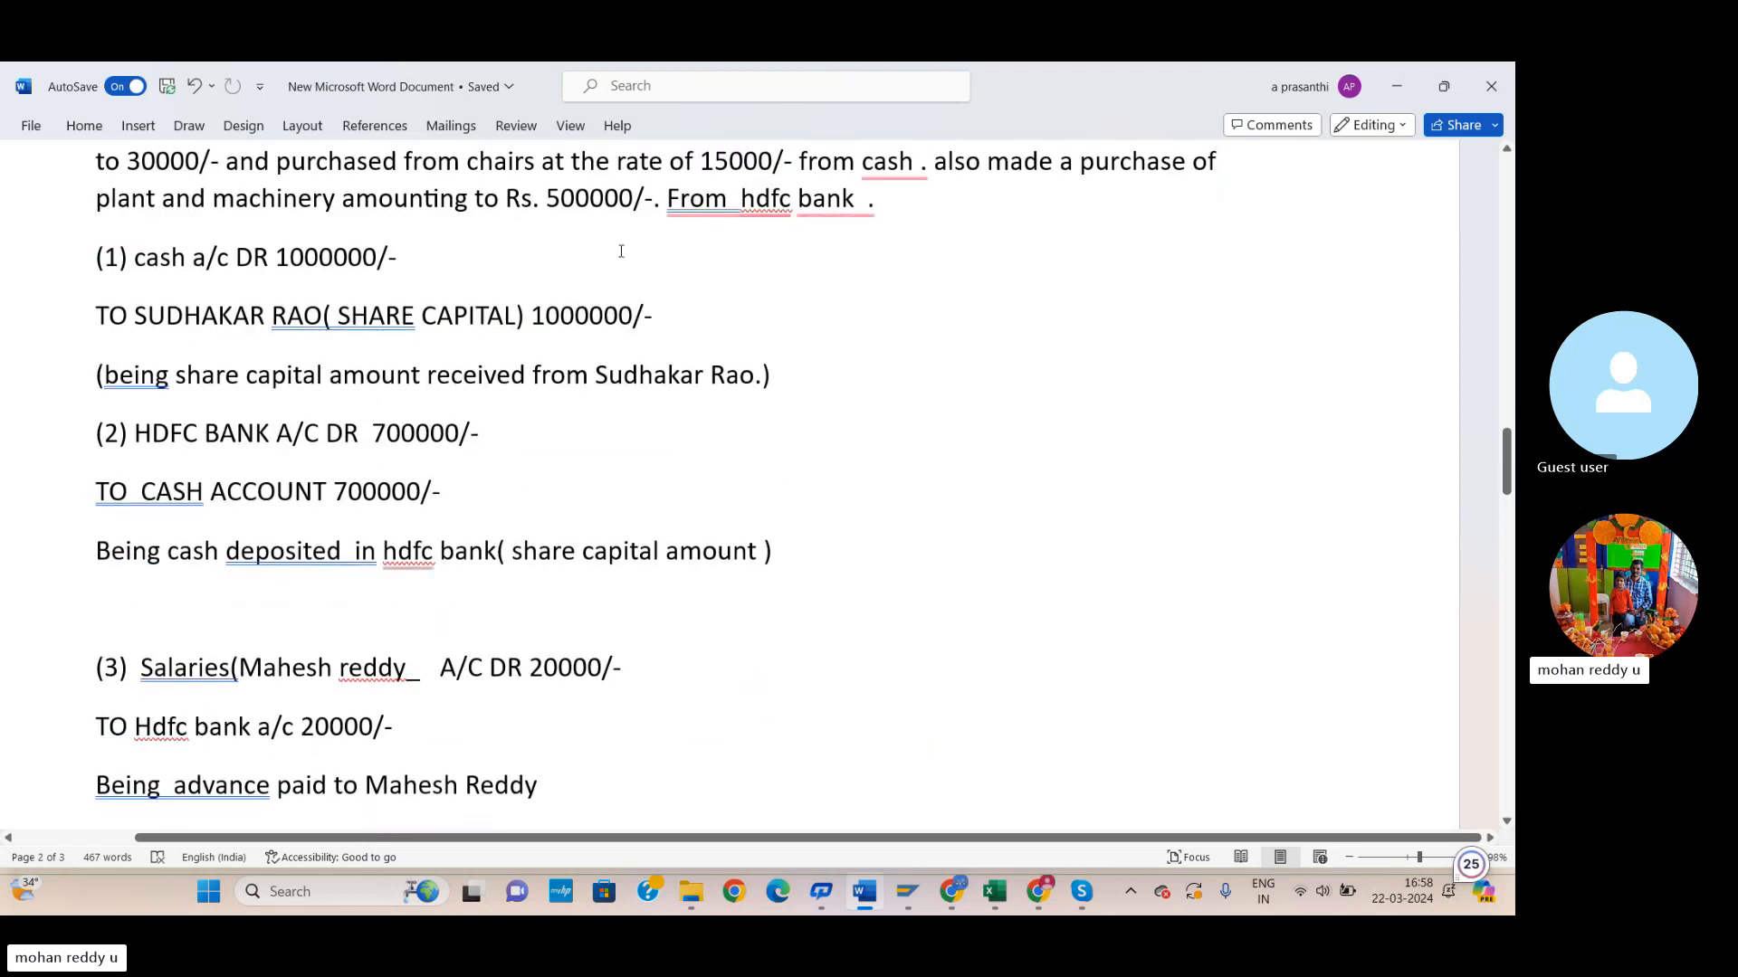
{"action": "scroll", "coordinate": [632, 632], "scroll_direction": "down", "scroll_amount": 1}
{"action": "scroll", "coordinate": [663, 414], "scroll_direction": "up", "scroll_amount": 3}
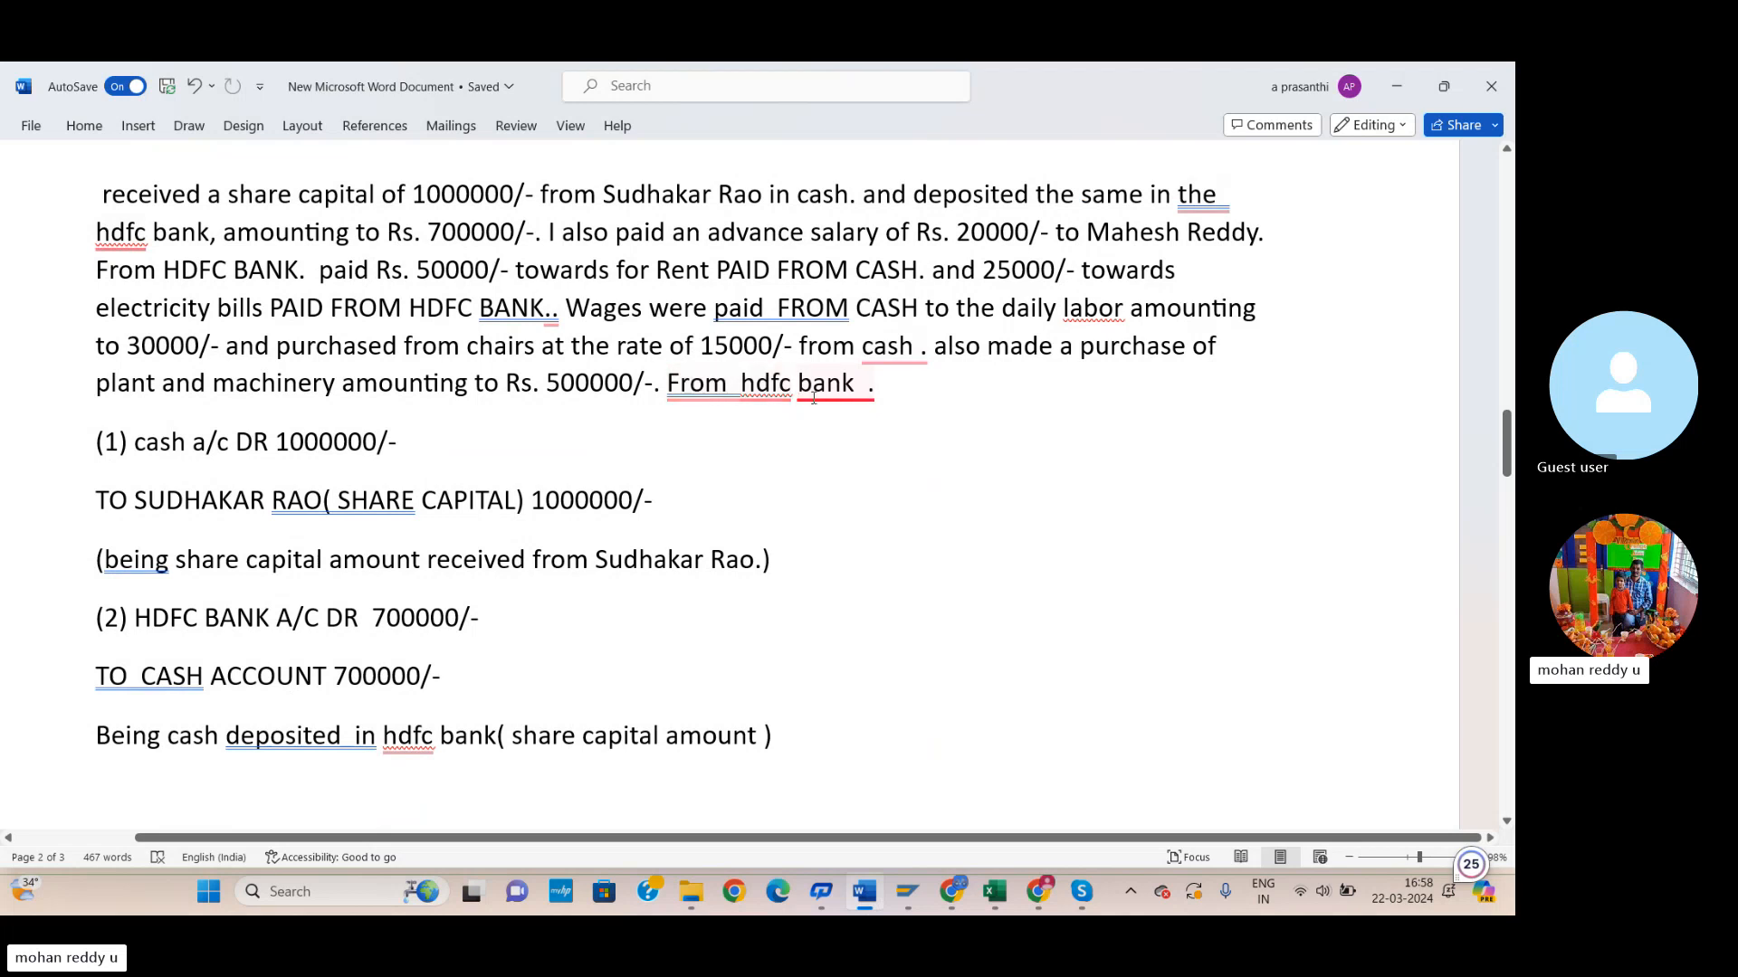
{"action": "scroll", "coordinate": [814, 466], "scroll_direction": "down", "scroll_amount": 4}
{"action": "scroll", "coordinate": [405, 588], "scroll_direction": "down", "scroll_amount": 12}
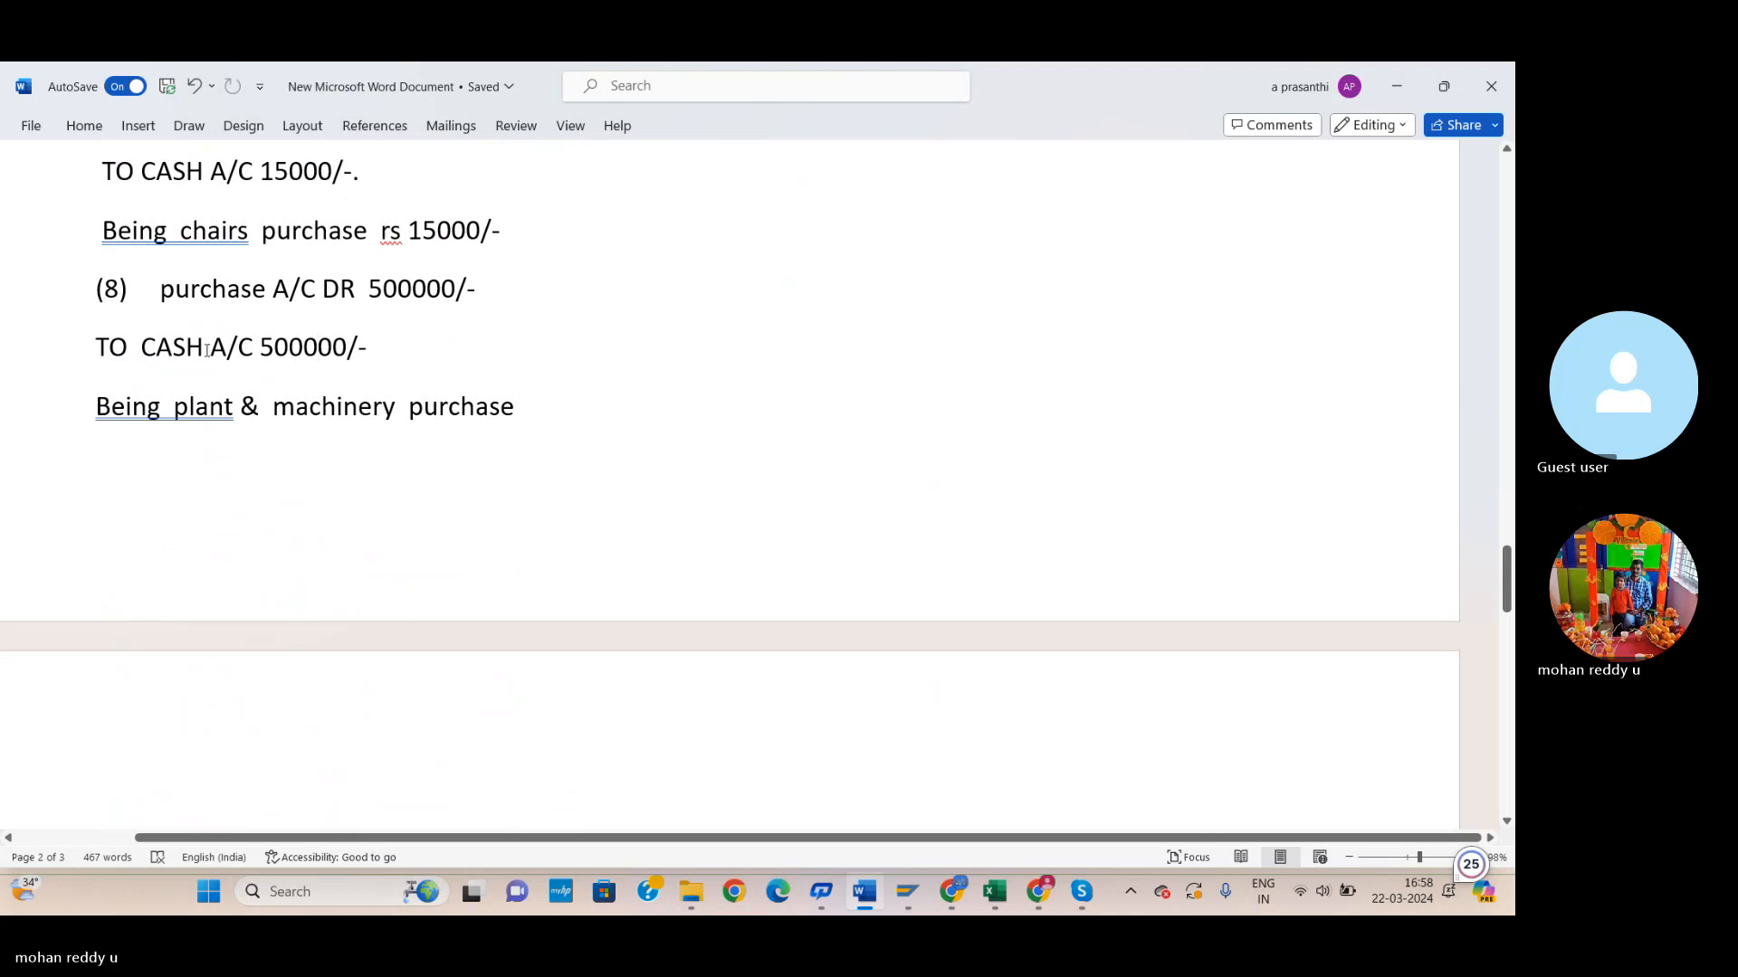
Replace CASH with "hdfc bank" in the credit line of journal entry (8) for the plant and machinery purchase.
{"action": "key", "text": "BackSpace"}
{"action": "key", "text": "BackSpace"}
{"action": "key", "text": "BackSpace"}
{"action": "key", "text": "BackSpace"}
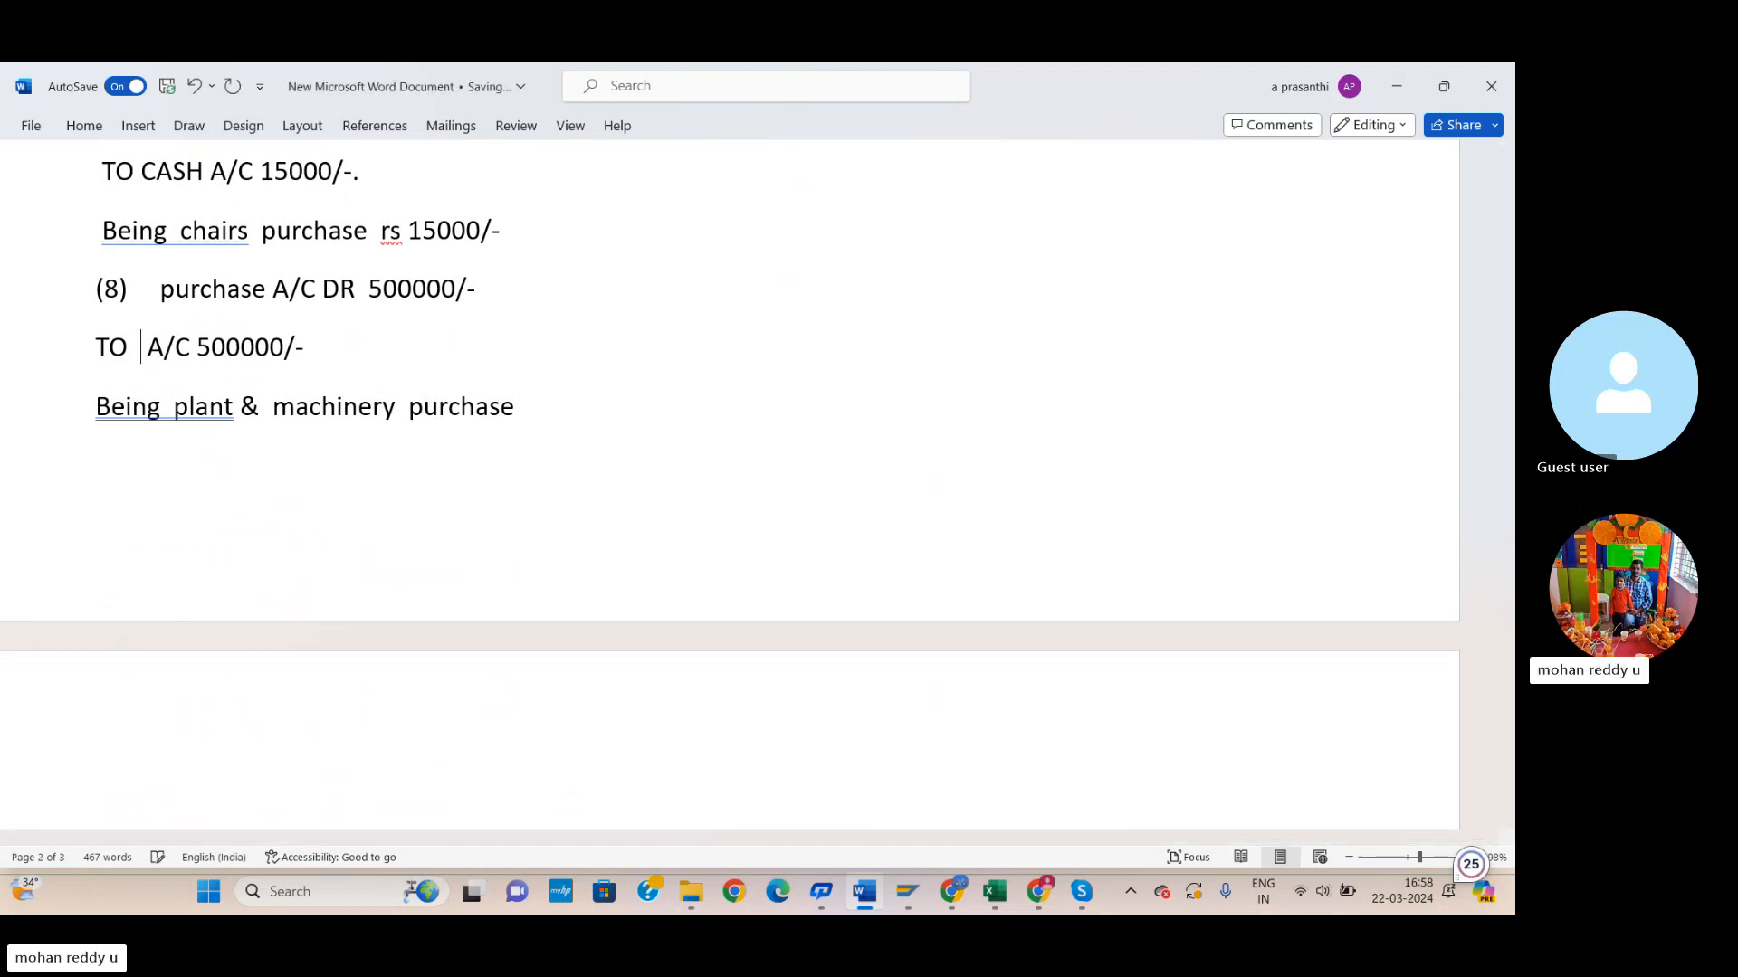
{"action": "type", "text": "hdfc"}
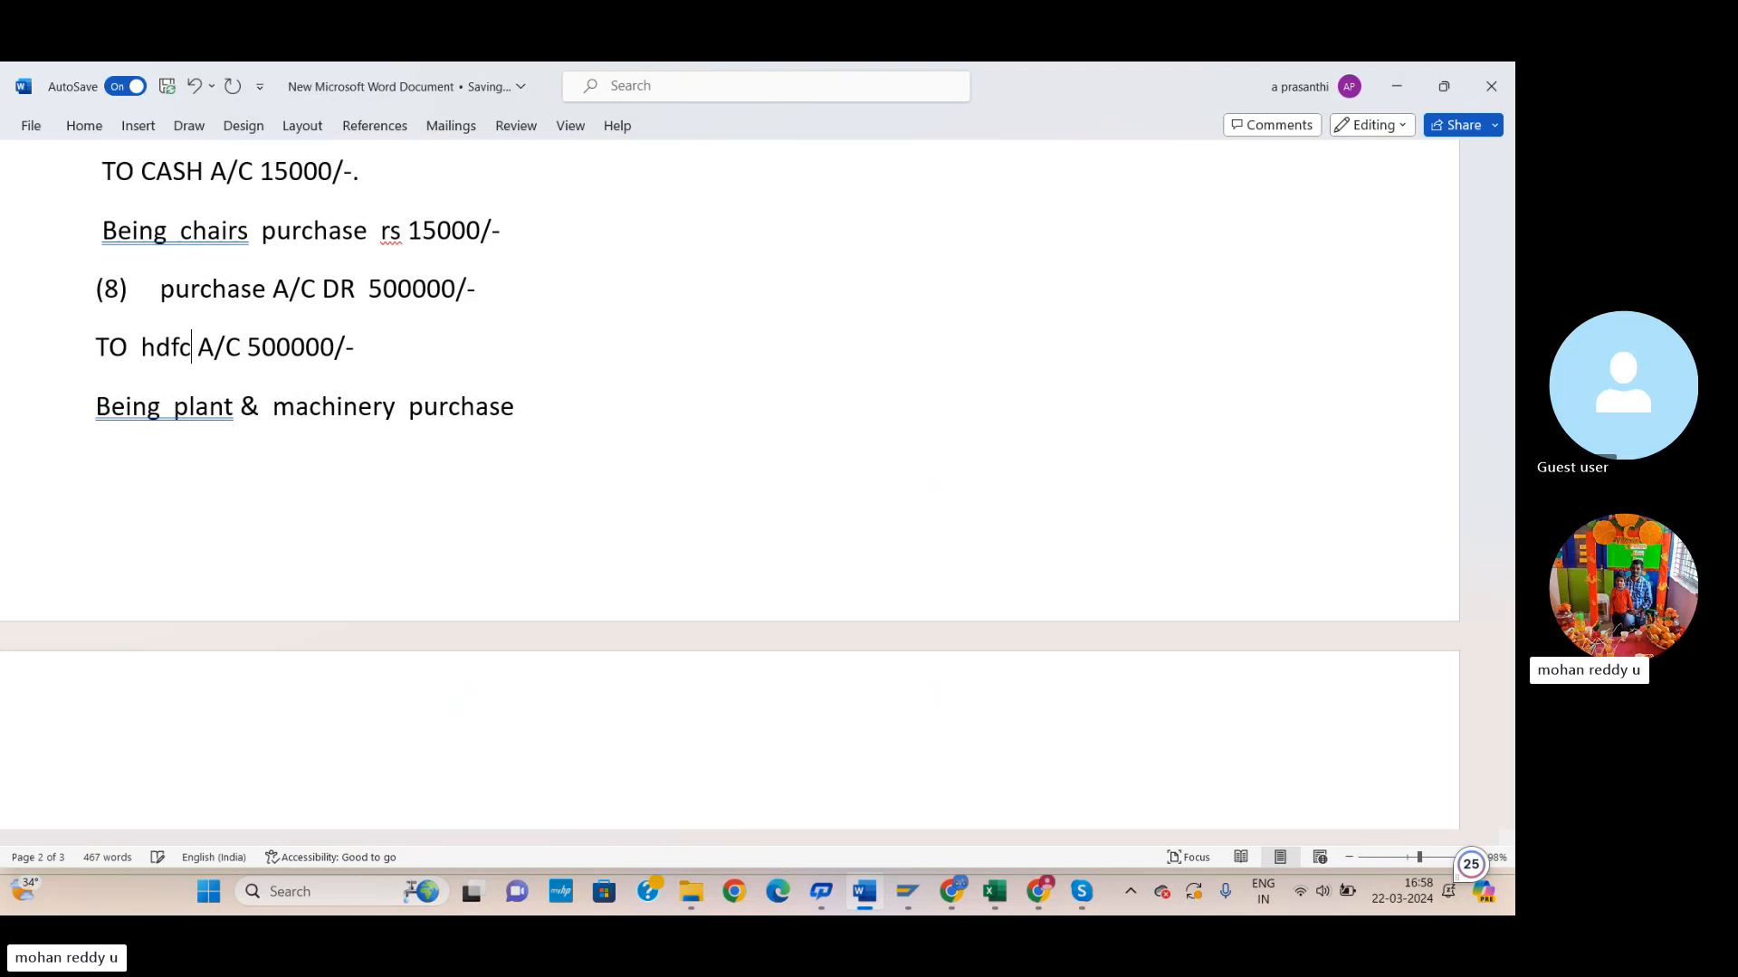
{"action": "type", "text": " bank"}
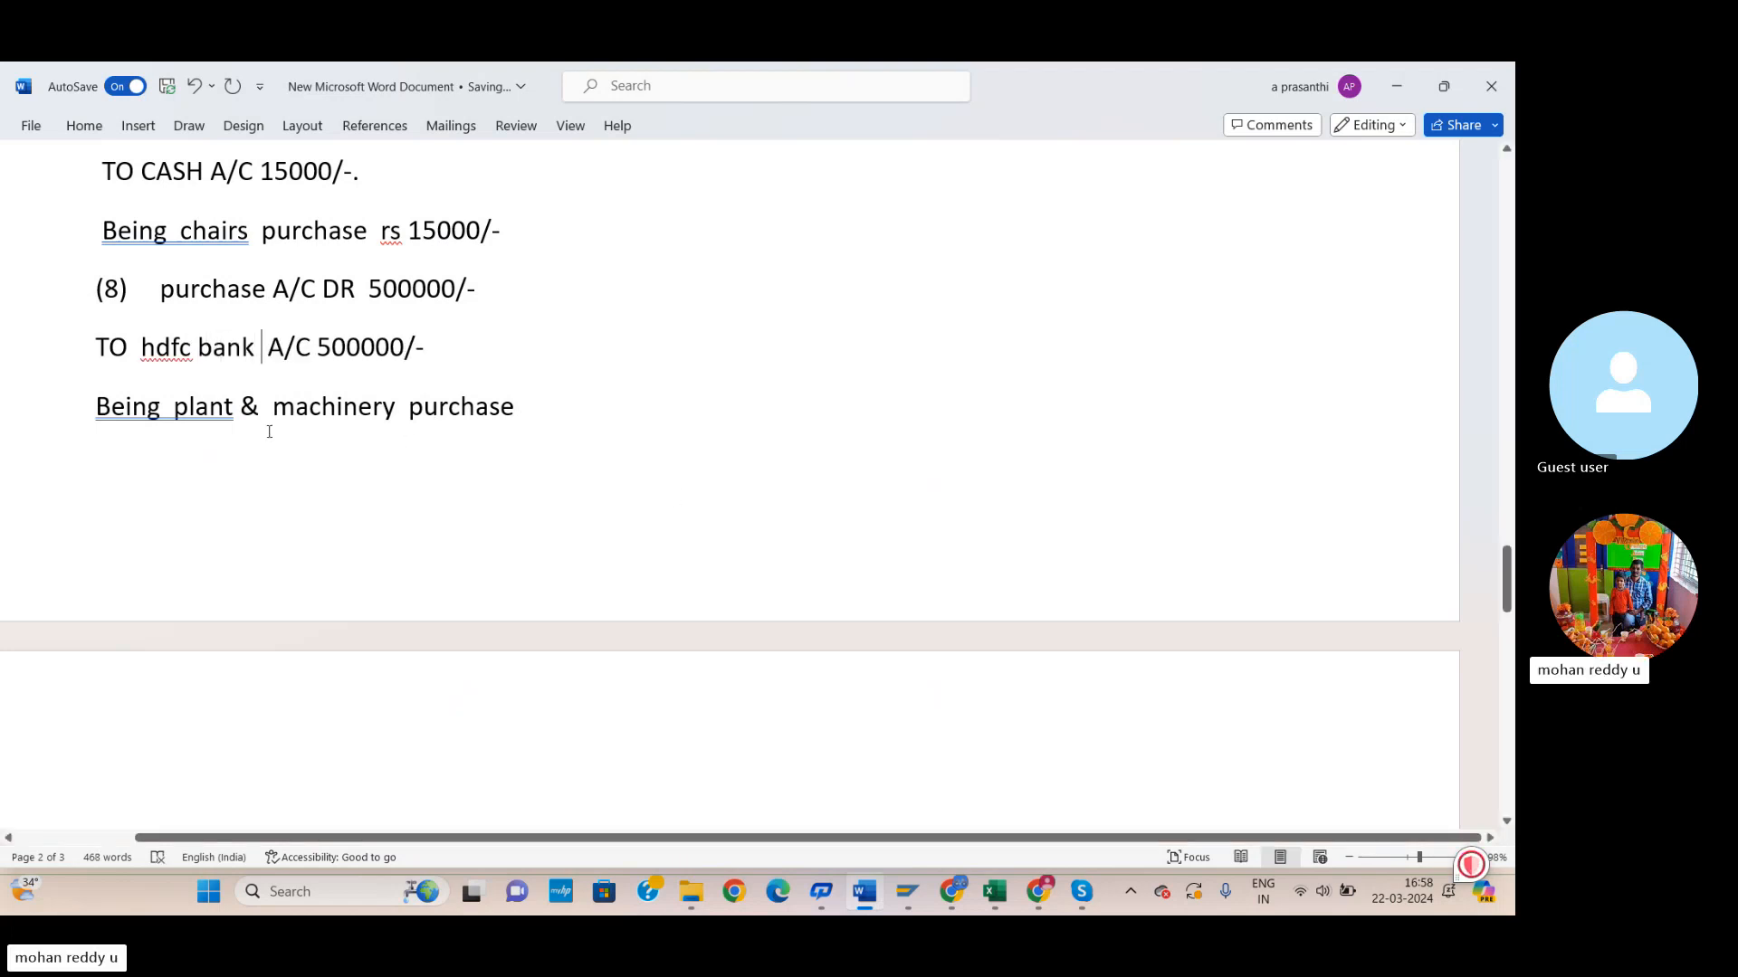
Switch back to SAP and set the document date of the new G/L document to 22.03.2024.
{"action": "key", "text": "alt+Tab"}
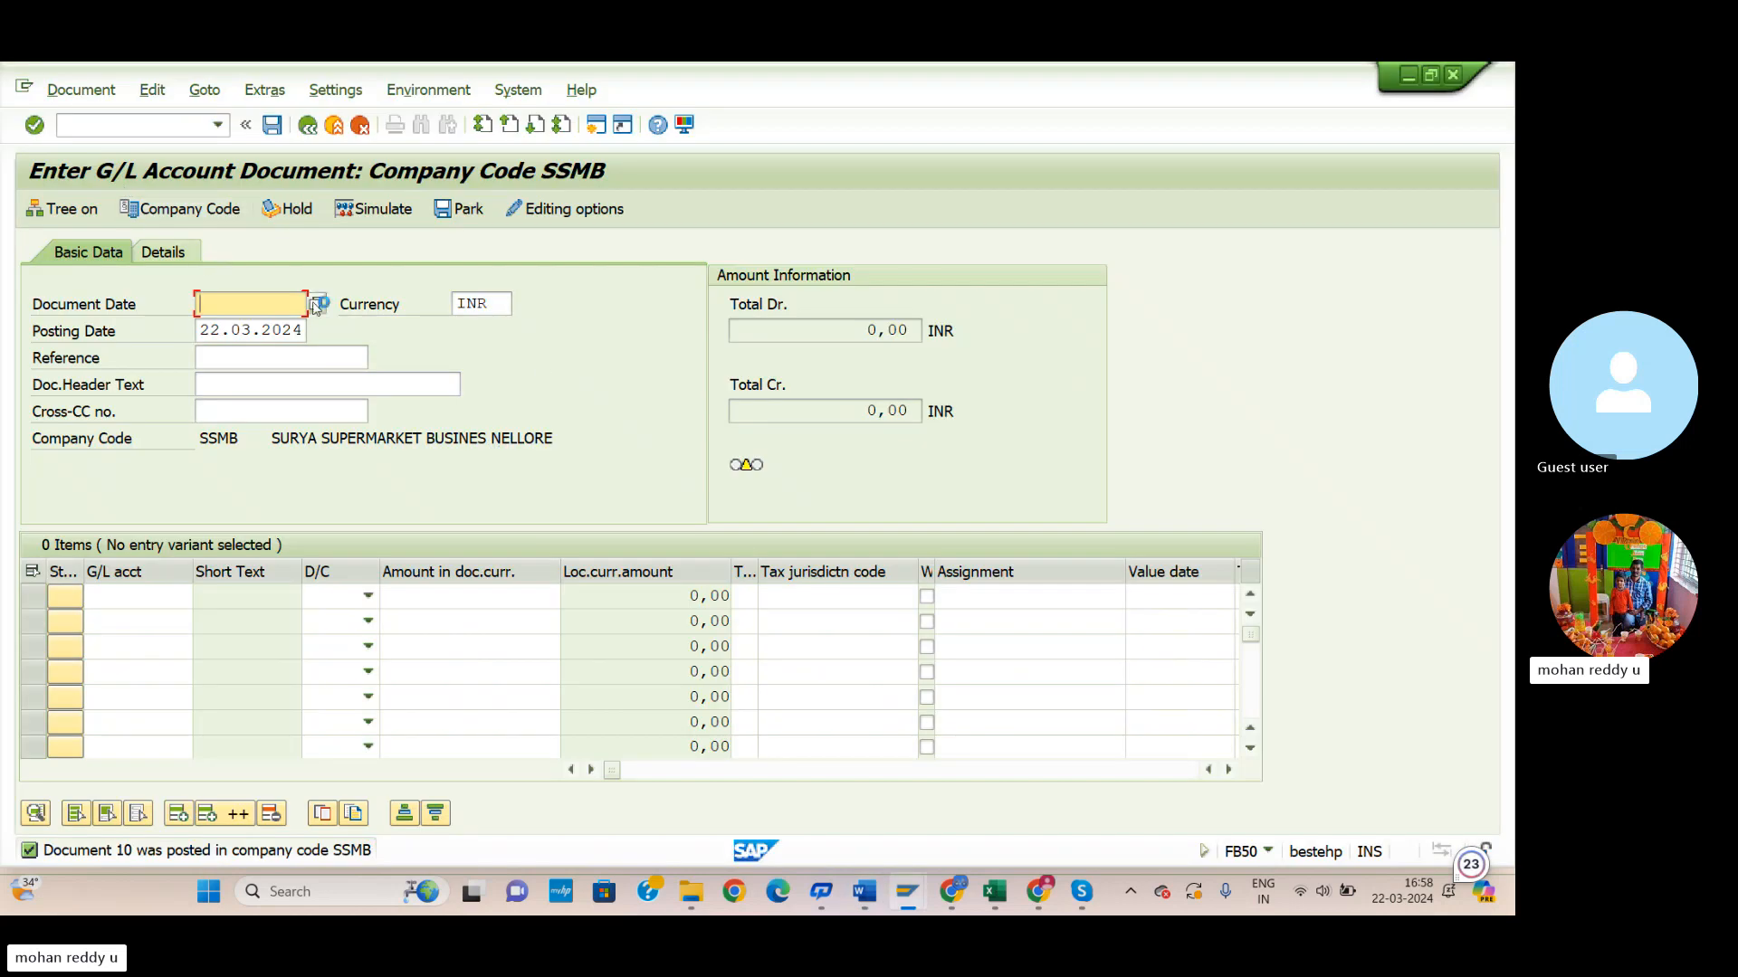
{"action": "left_click", "coordinate": [318, 305]}
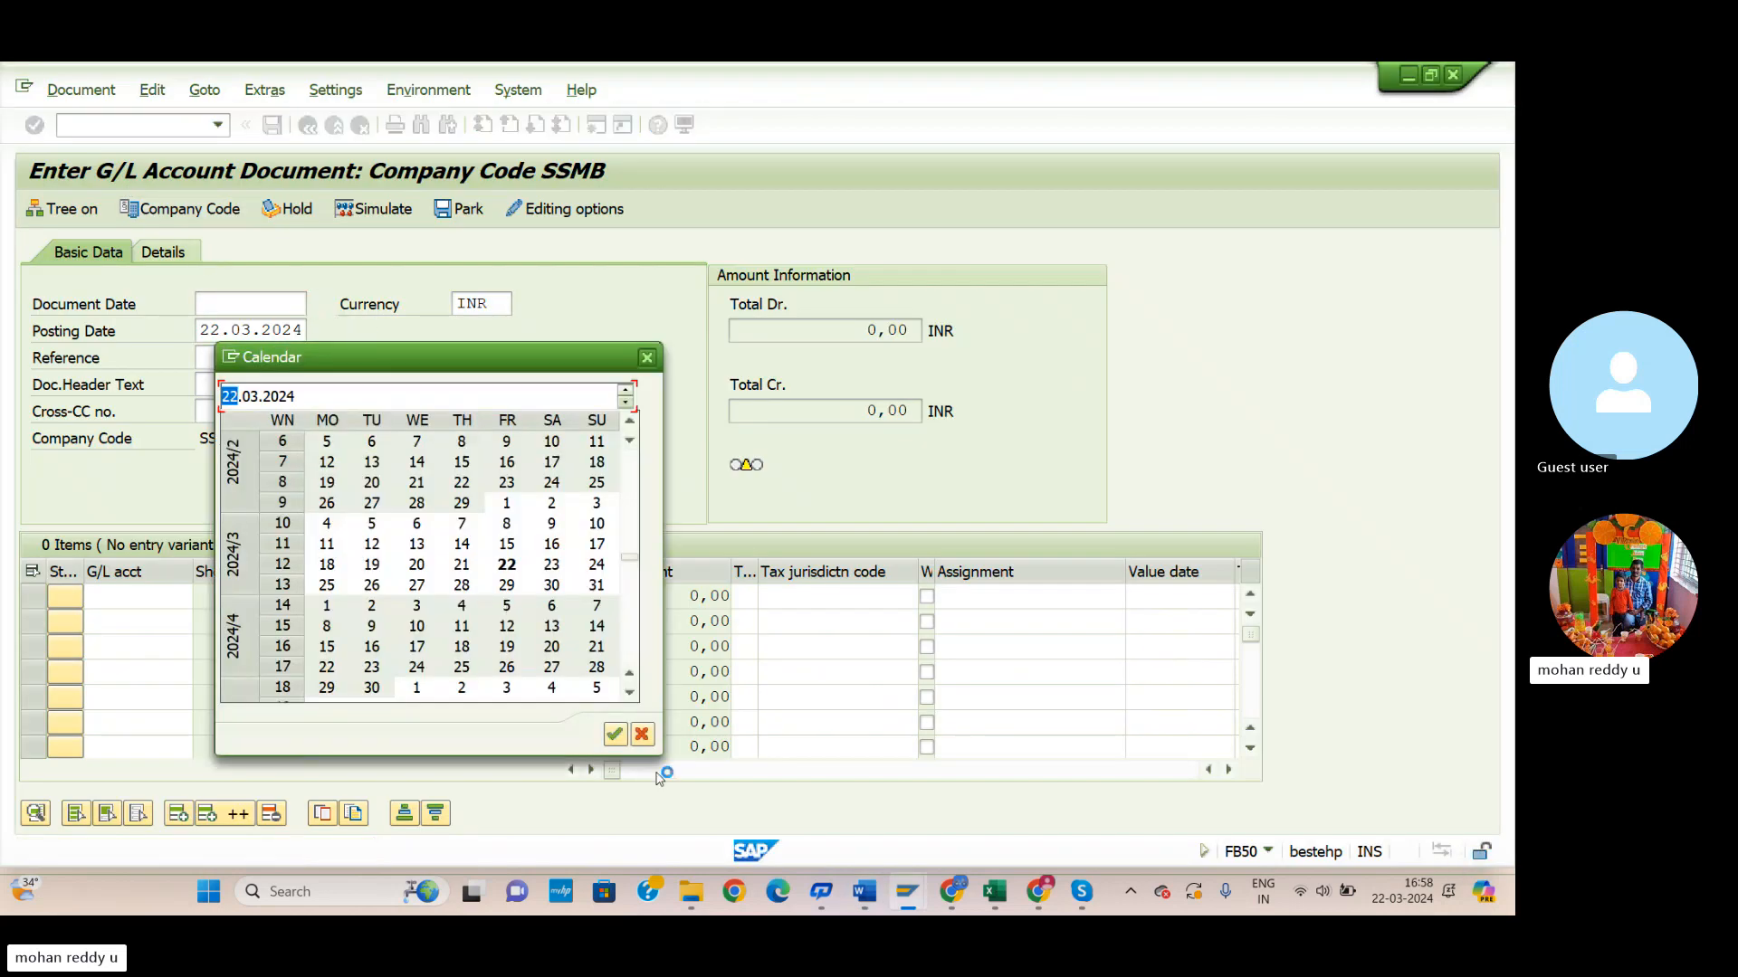
{"action": "left_click", "coordinate": [615, 733]}
Choose the purchase account 100108 from the company code's G/L accounts for the first line item.
{"action": "left_click", "coordinate": [155, 597]}
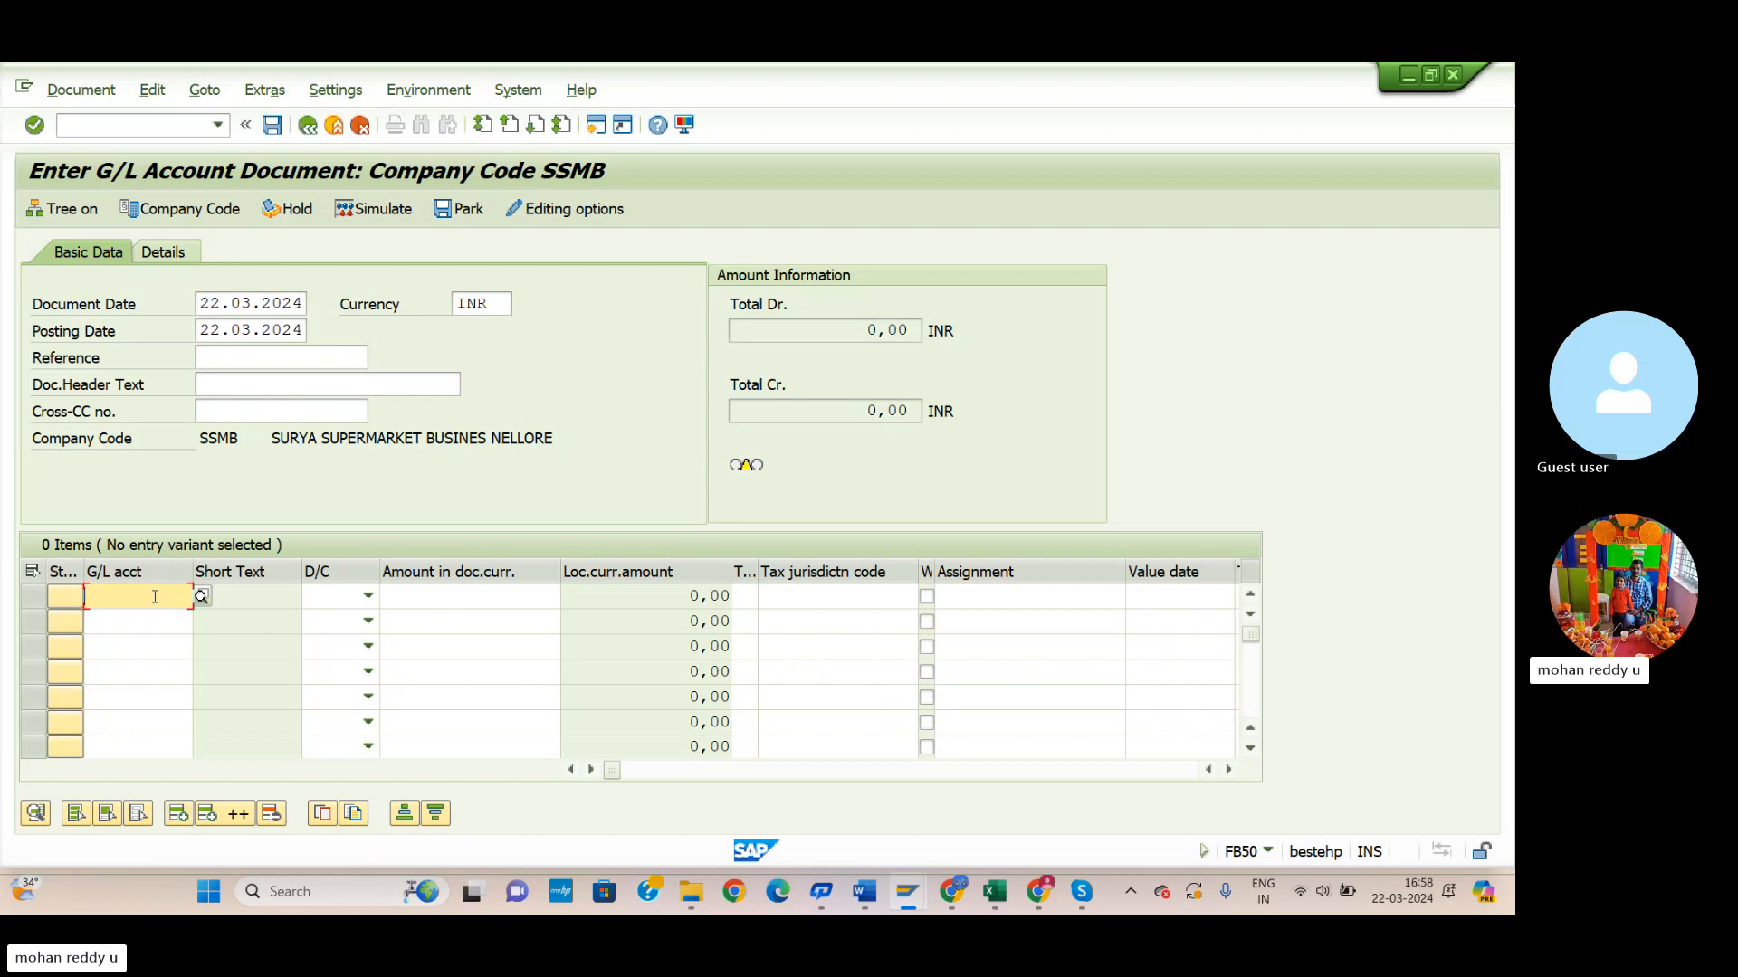
{"action": "left_click", "coordinate": [200, 597]}
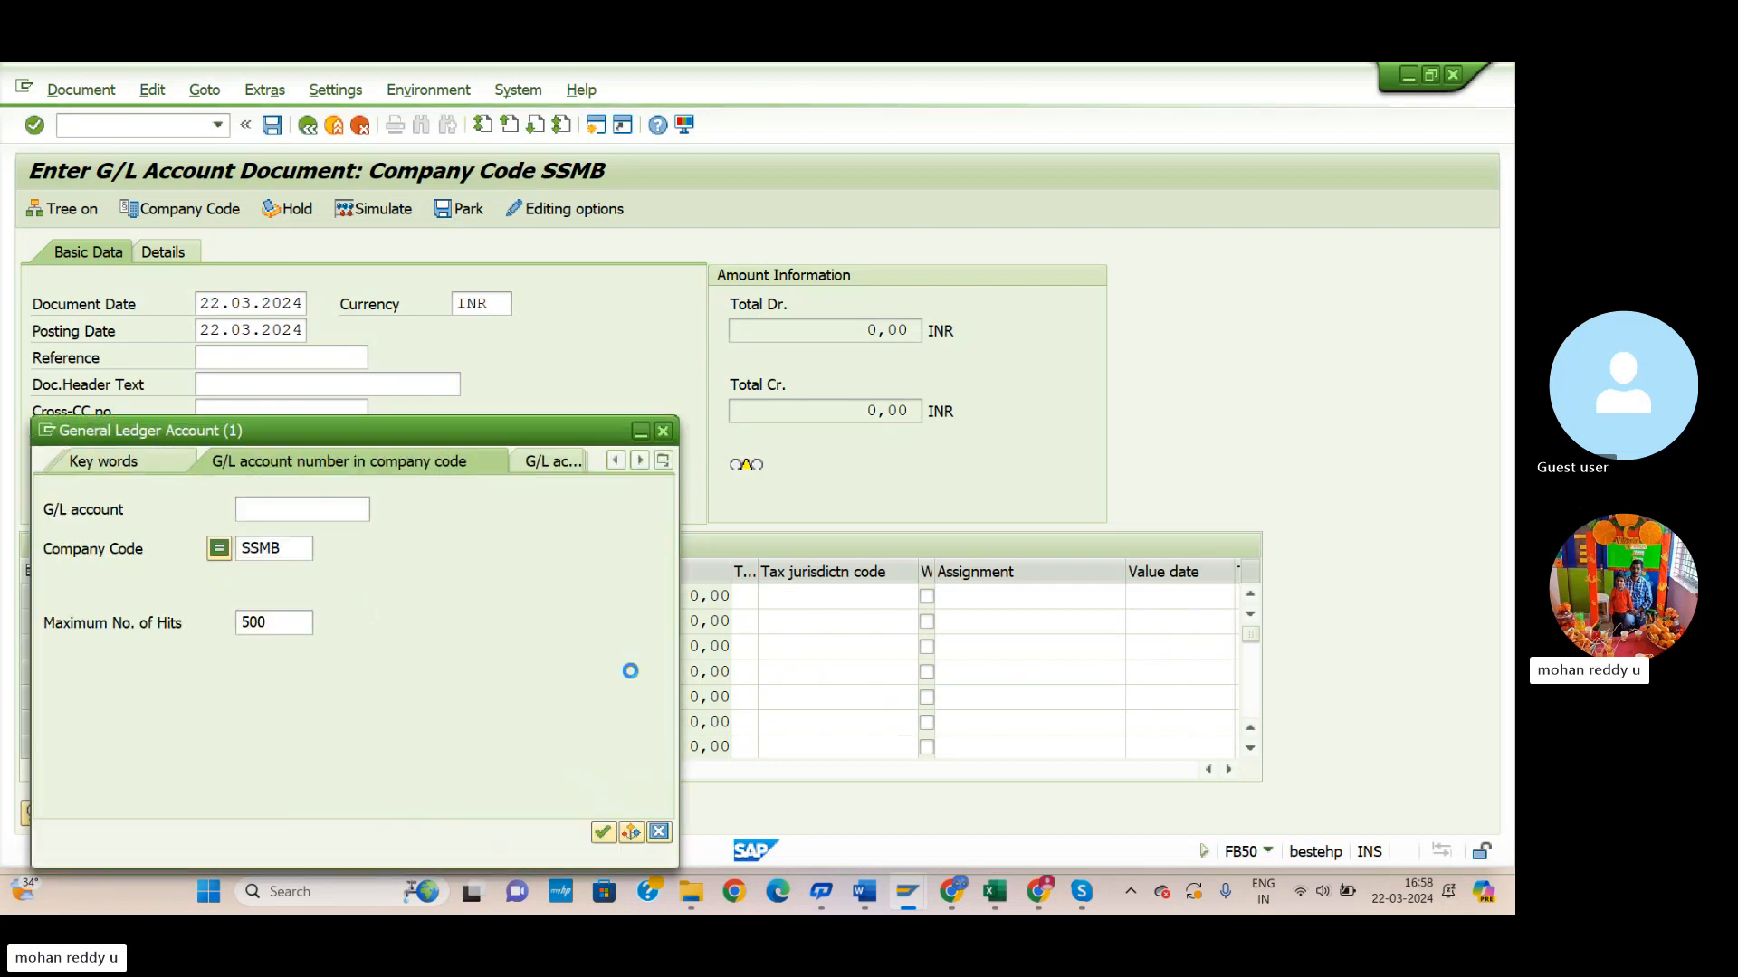
{"action": "left_click", "coordinate": [604, 833]}
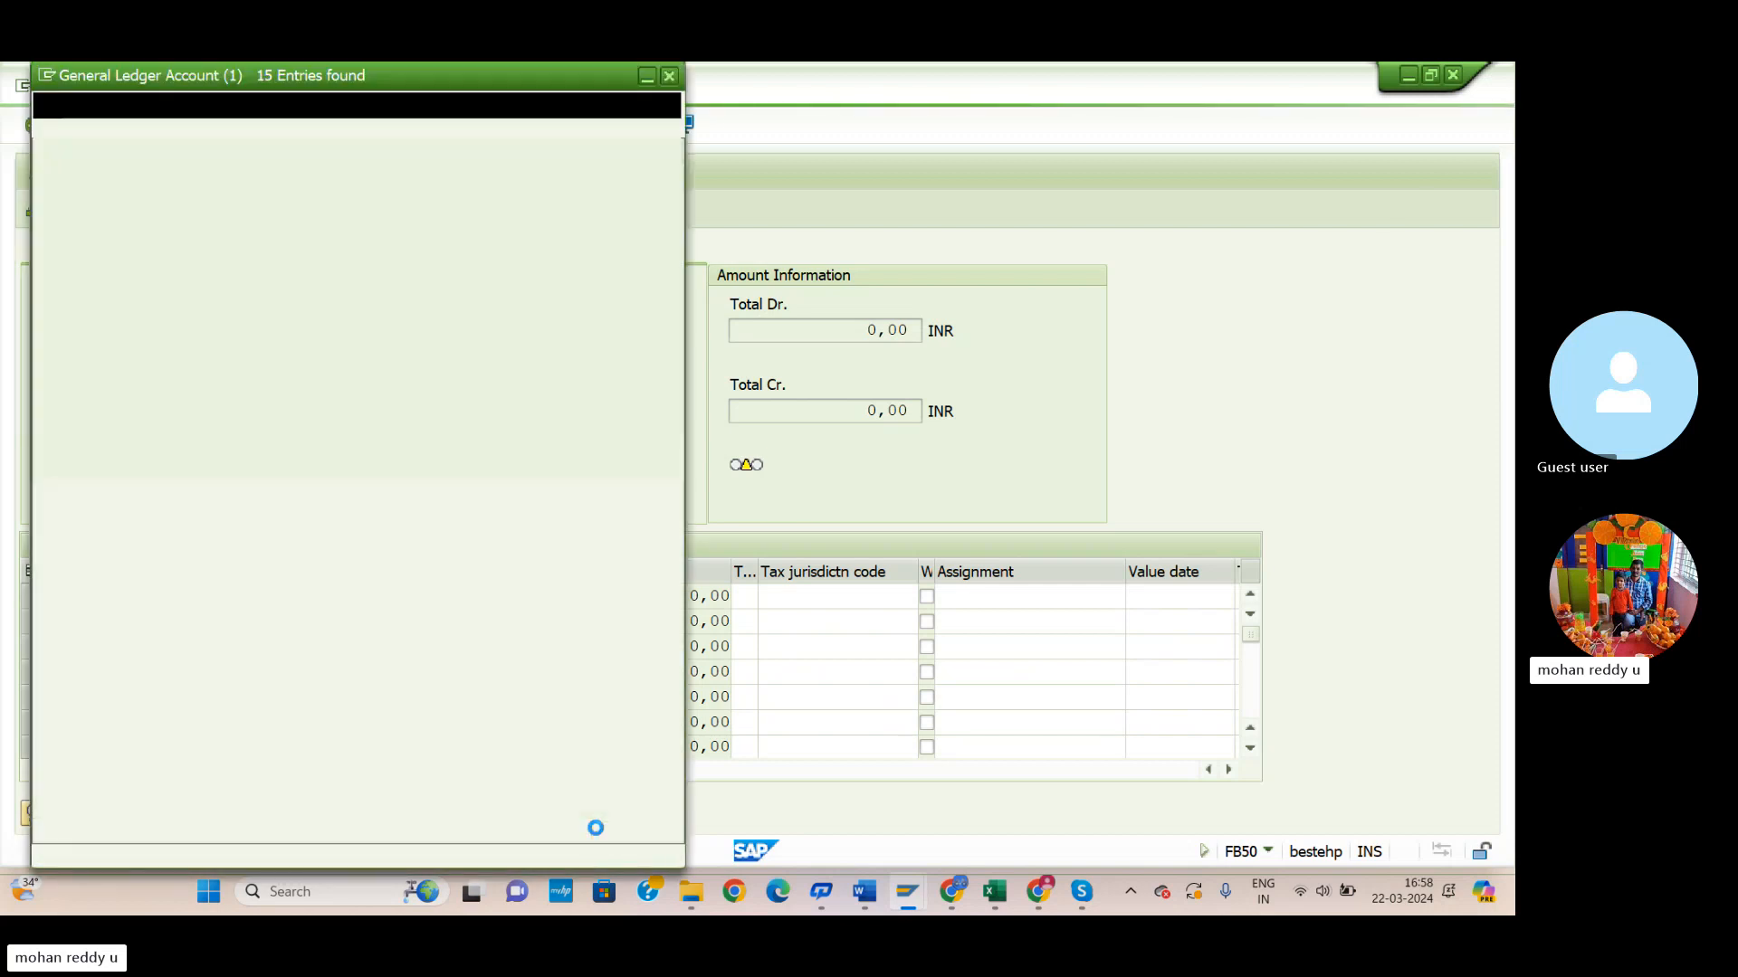
{"action": "left_click", "coordinate": [245, 392]}
{"action": "left_click", "coordinate": [225, 375]}
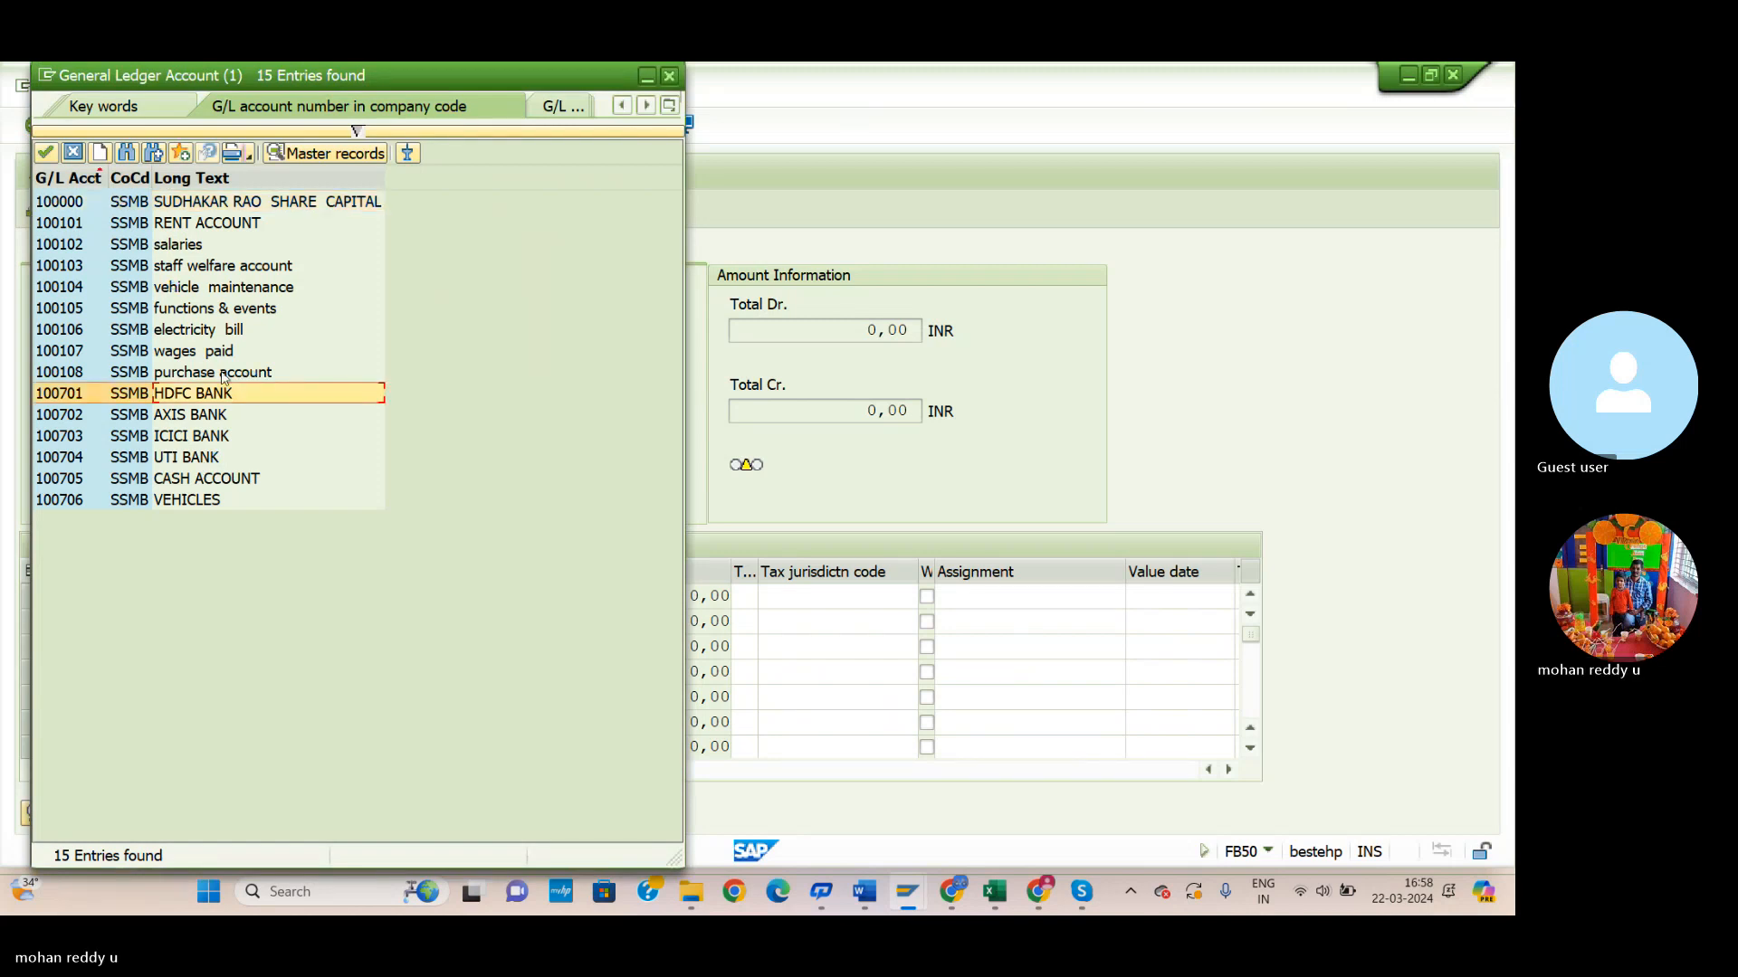
{"action": "left_click", "coordinate": [45, 152]}
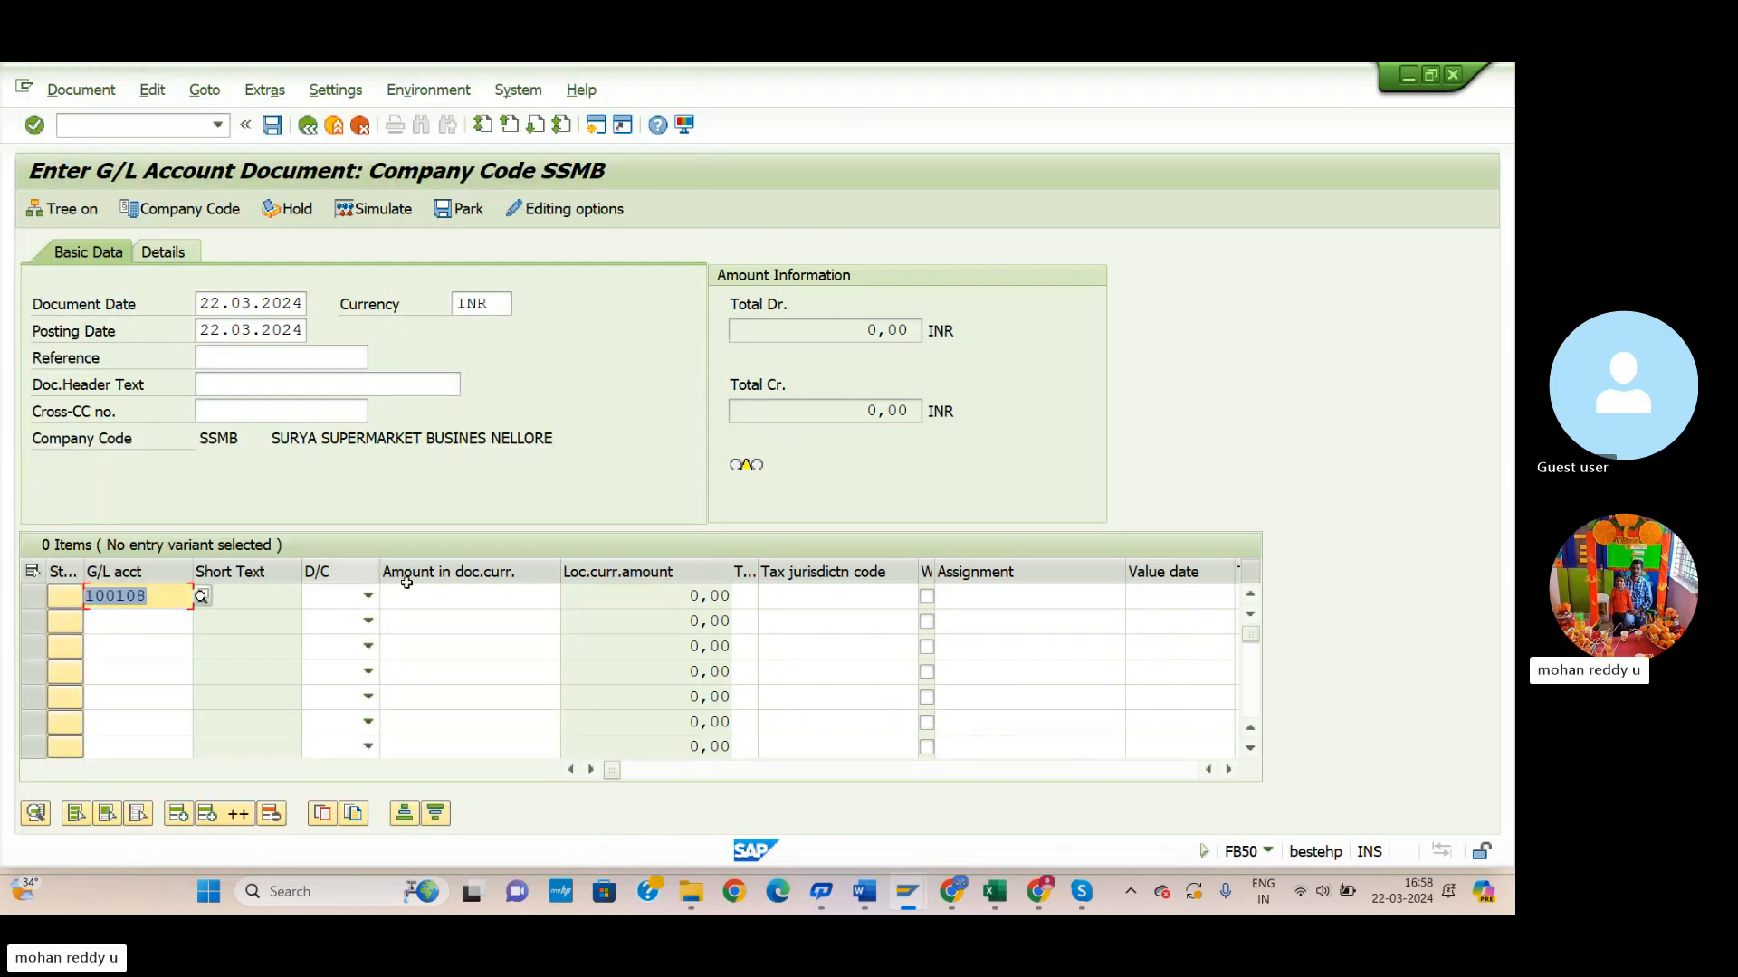
Enter a debit of 500000 on the purchase account line and confirm the line item.
{"action": "left_click", "coordinate": [368, 598]}
{"action": "left_click", "coordinate": [354, 644]}
{"action": "left_click", "coordinate": [462, 597]}
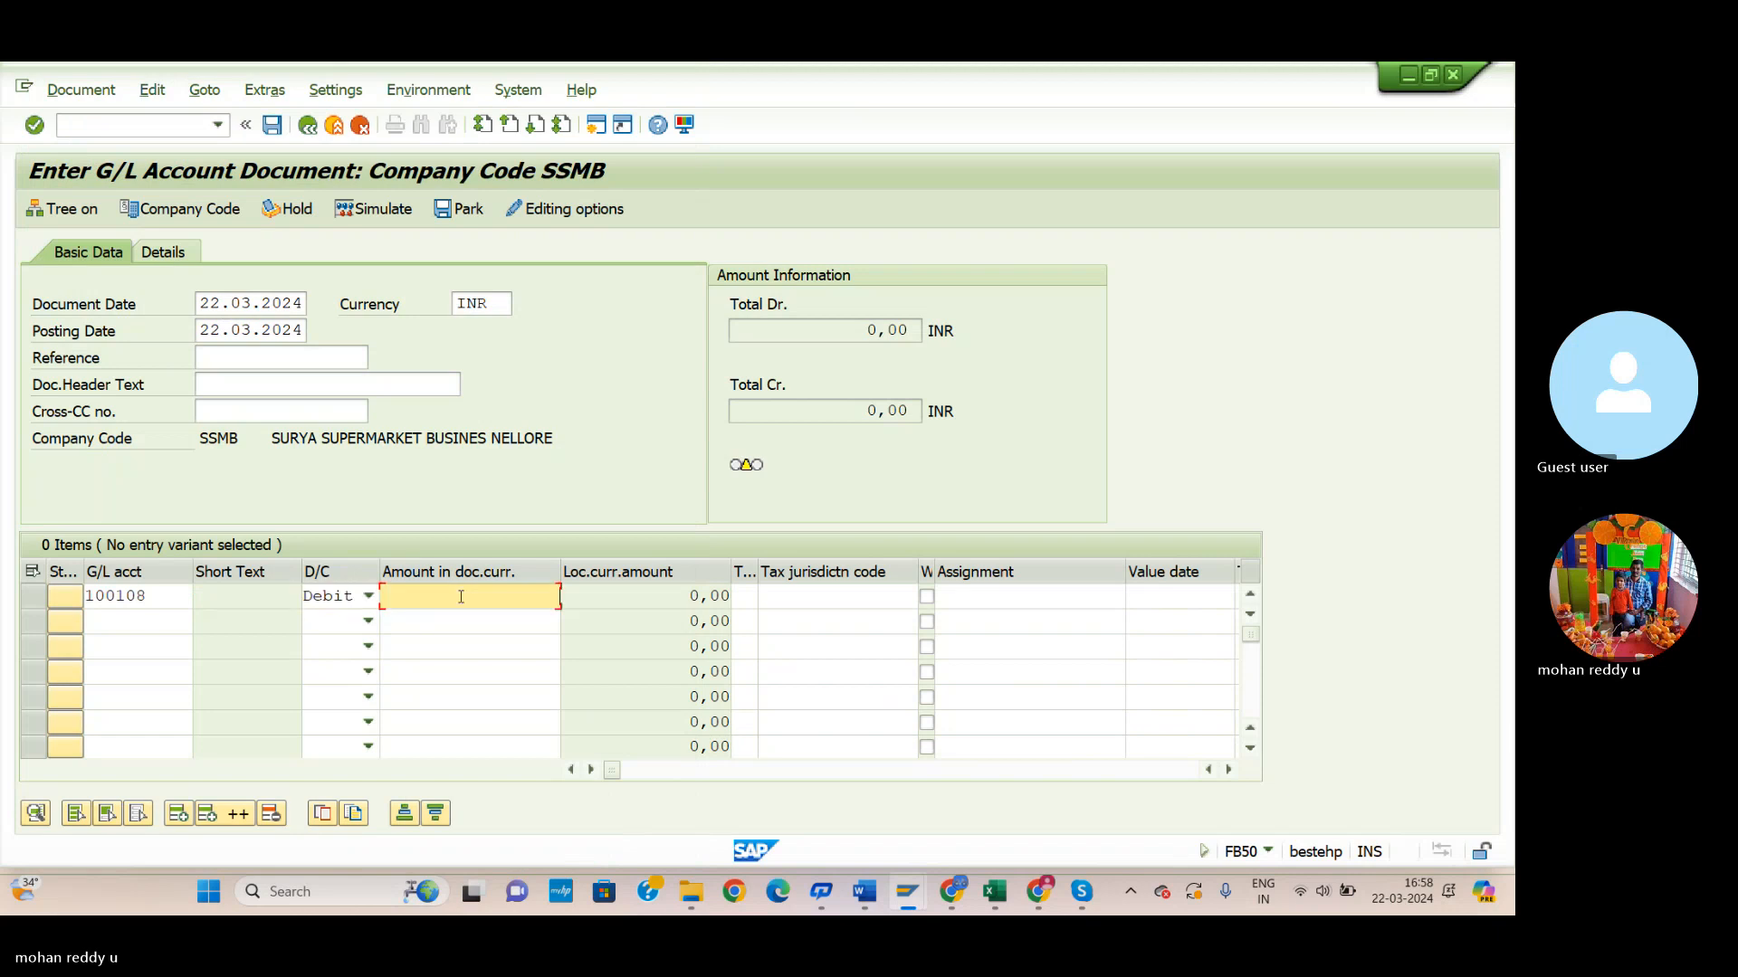
{"action": "type", "text": "500000"}
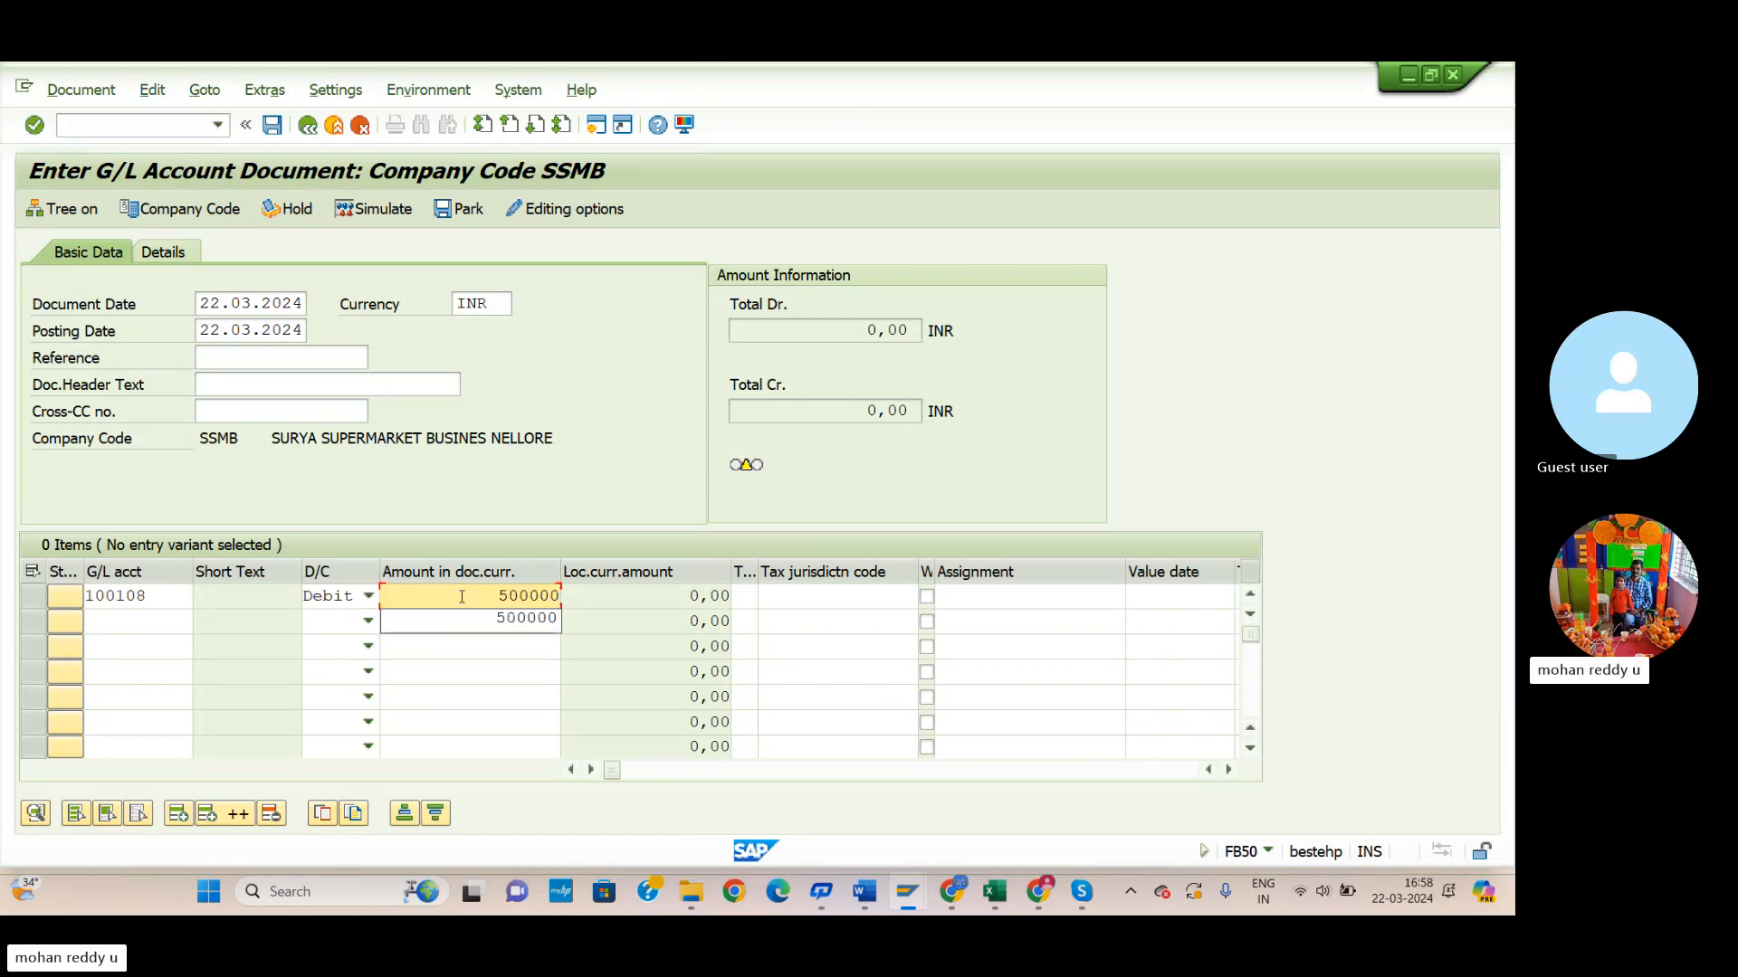
{"action": "key", "text": "Return"}
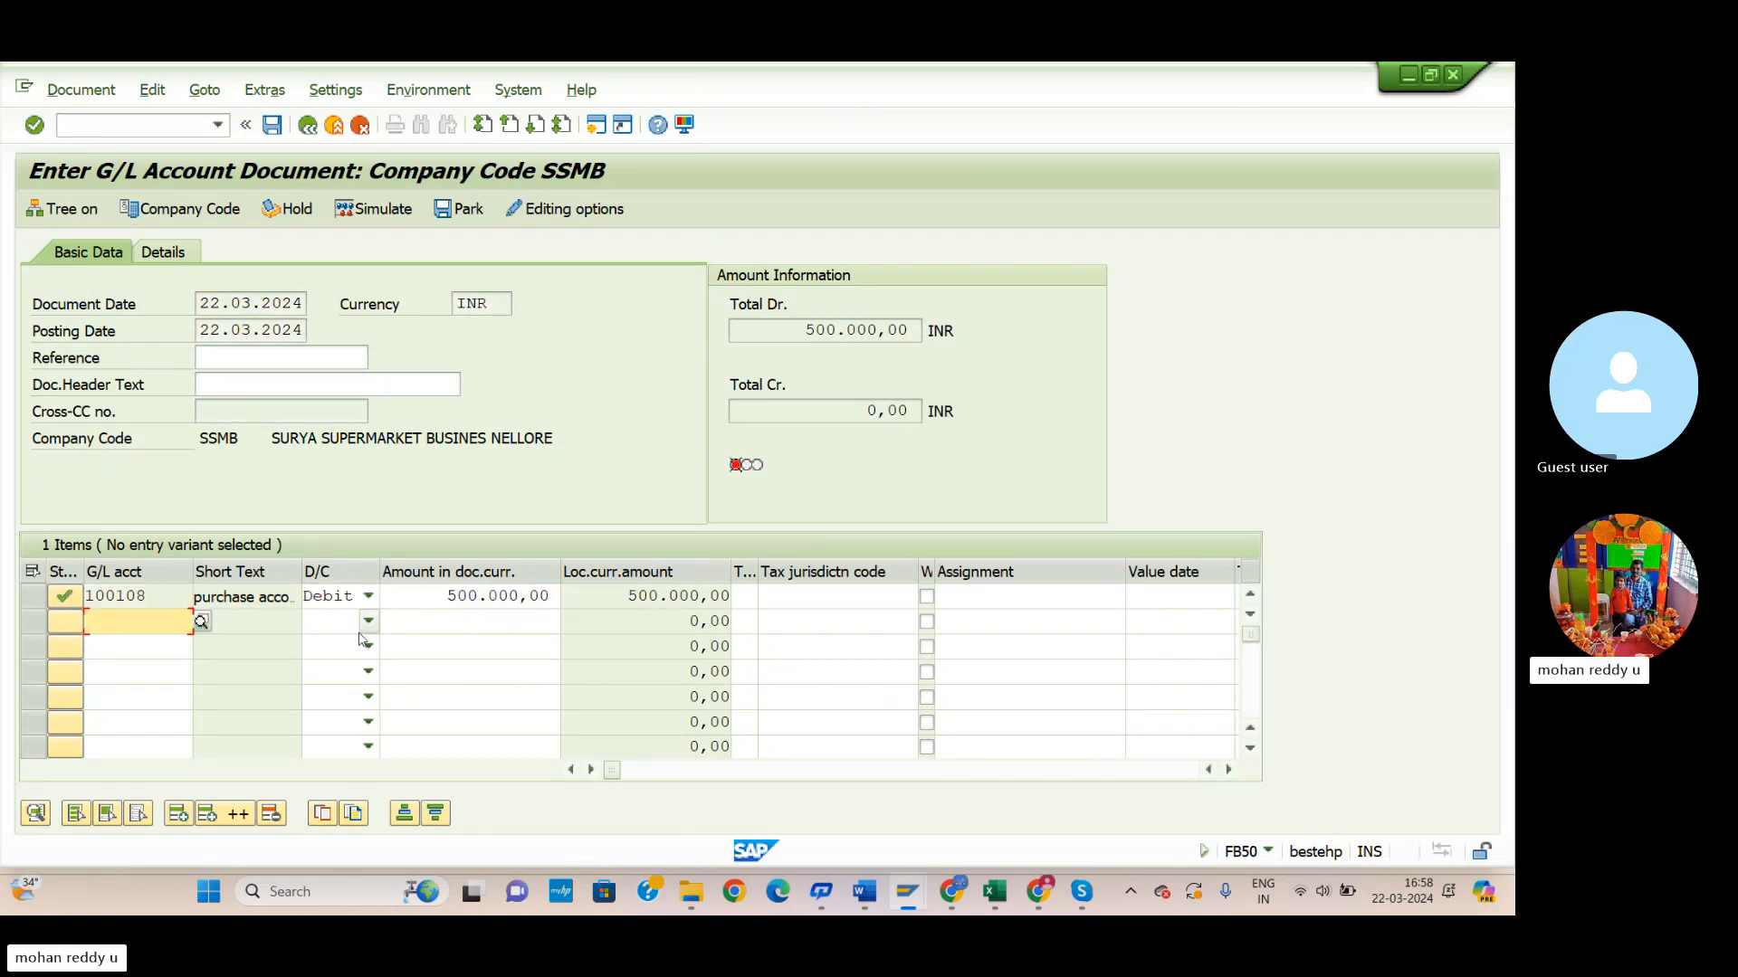
Choose the HDFC BANK account 100701 for the second line item of the document.
{"action": "left_click", "coordinate": [202, 621]}
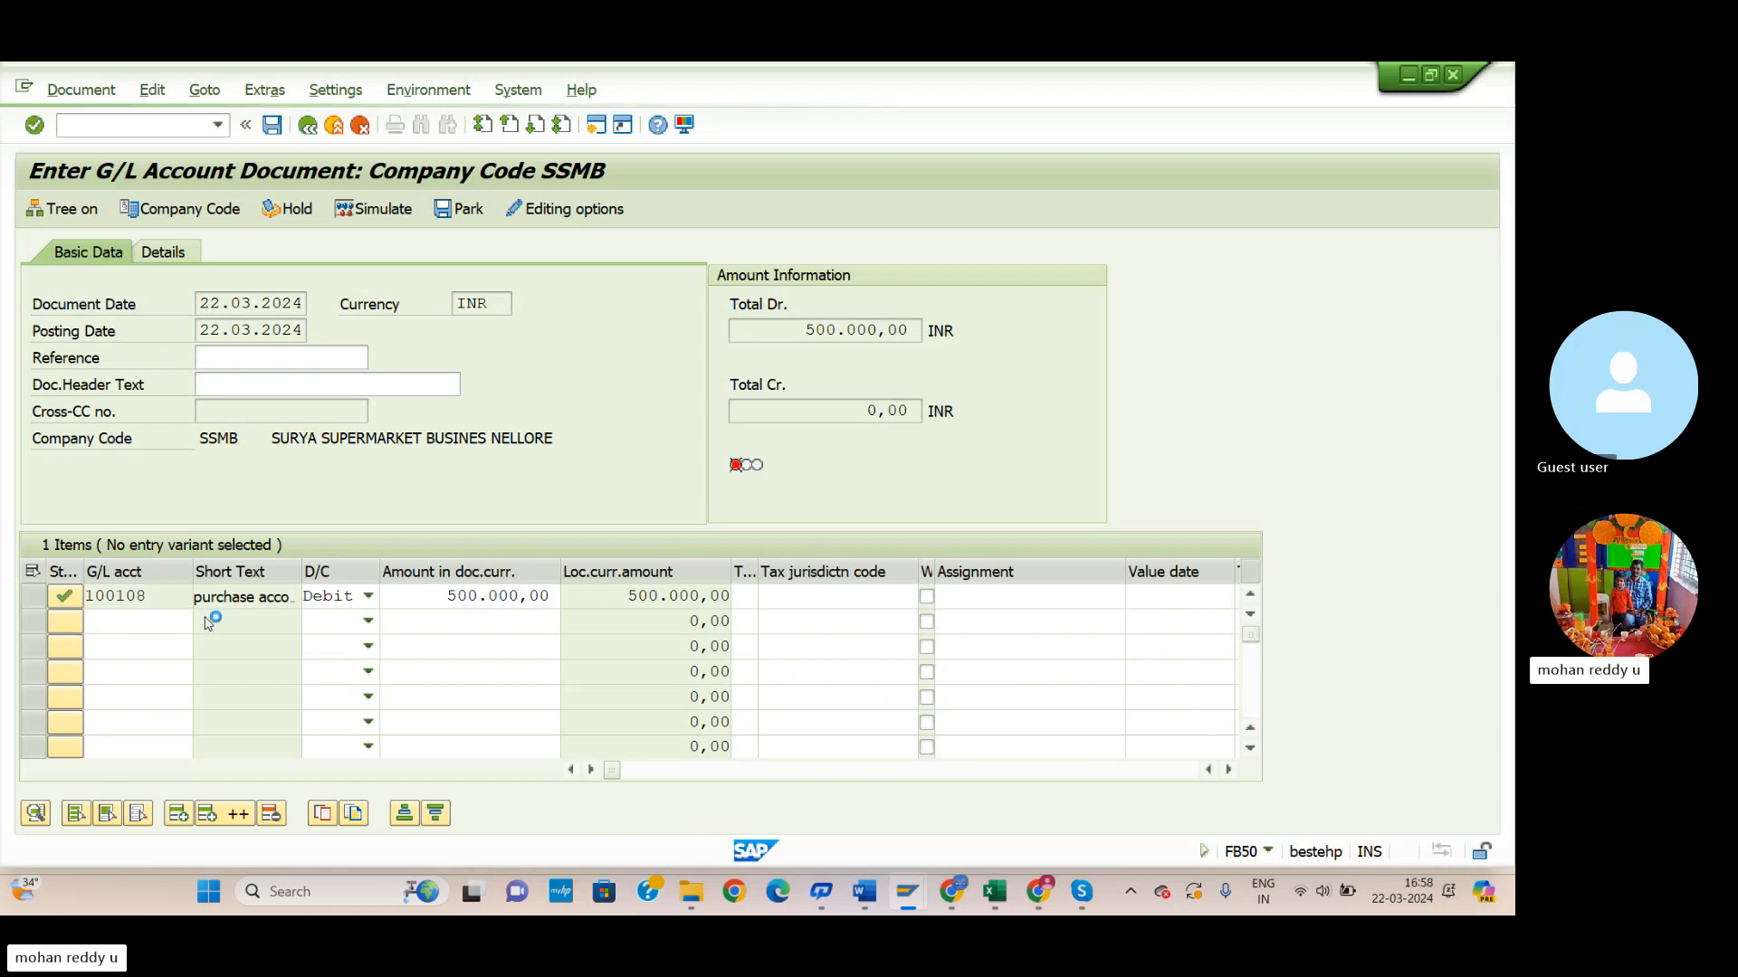
{"action": "left_click", "coordinate": [603, 833]}
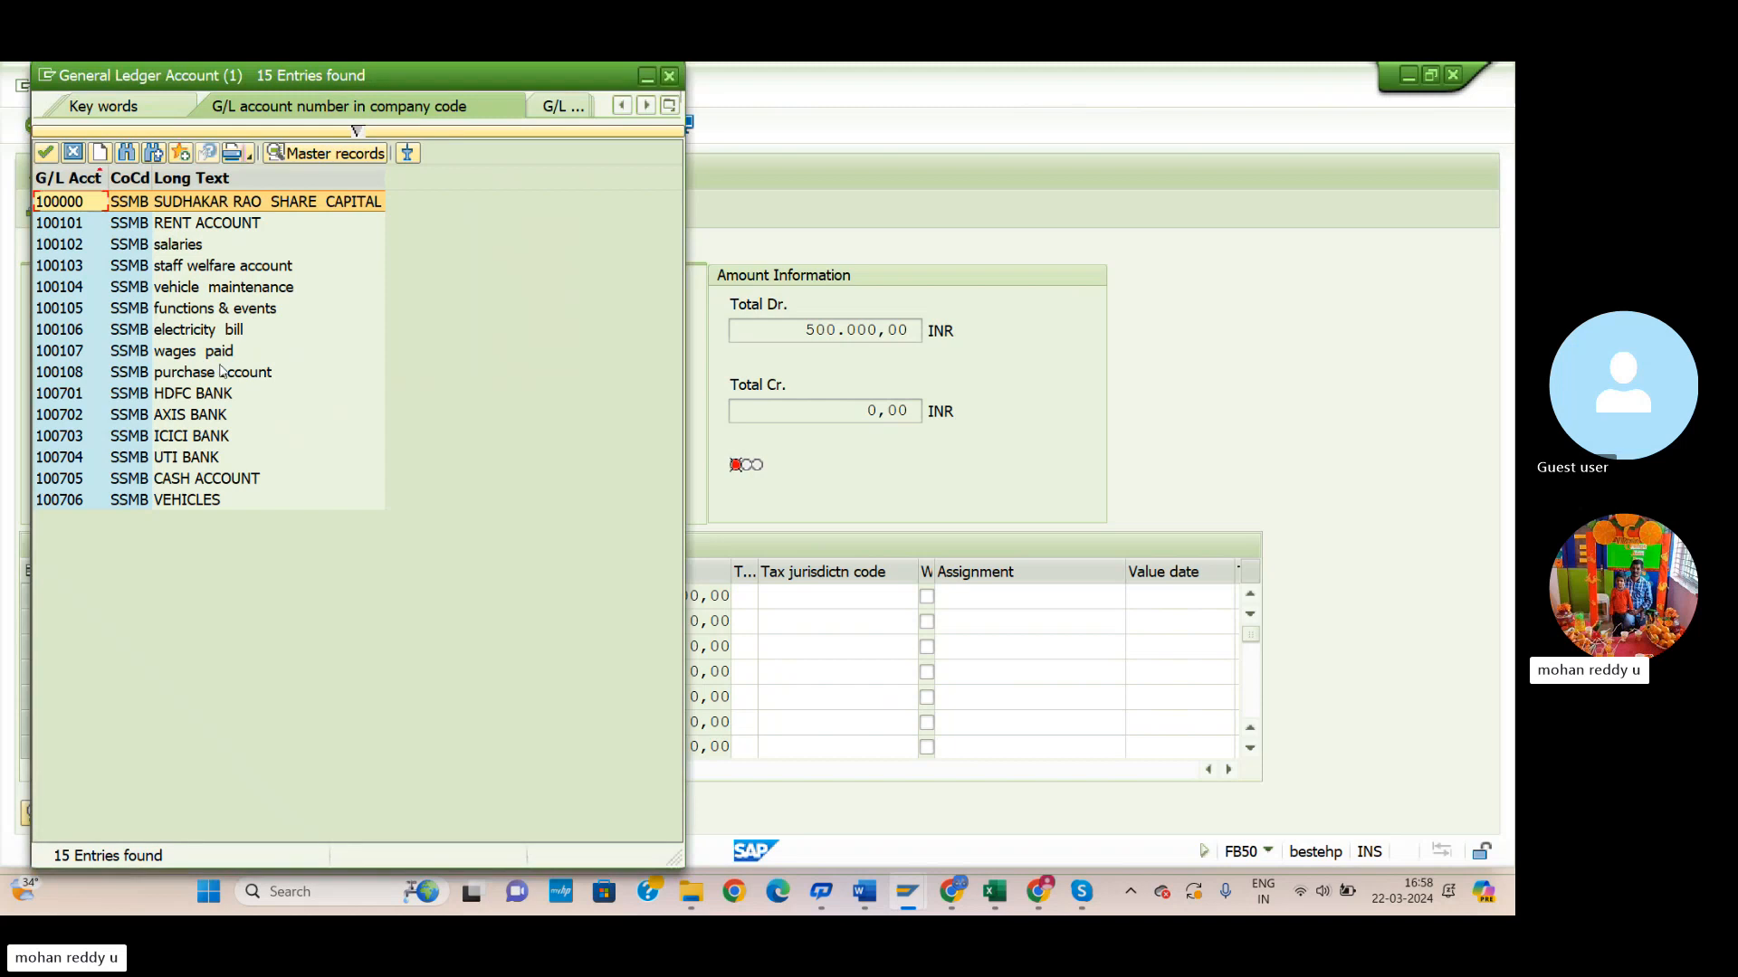
{"action": "left_click", "coordinate": [203, 394]}
{"action": "left_click", "coordinate": [46, 155]}
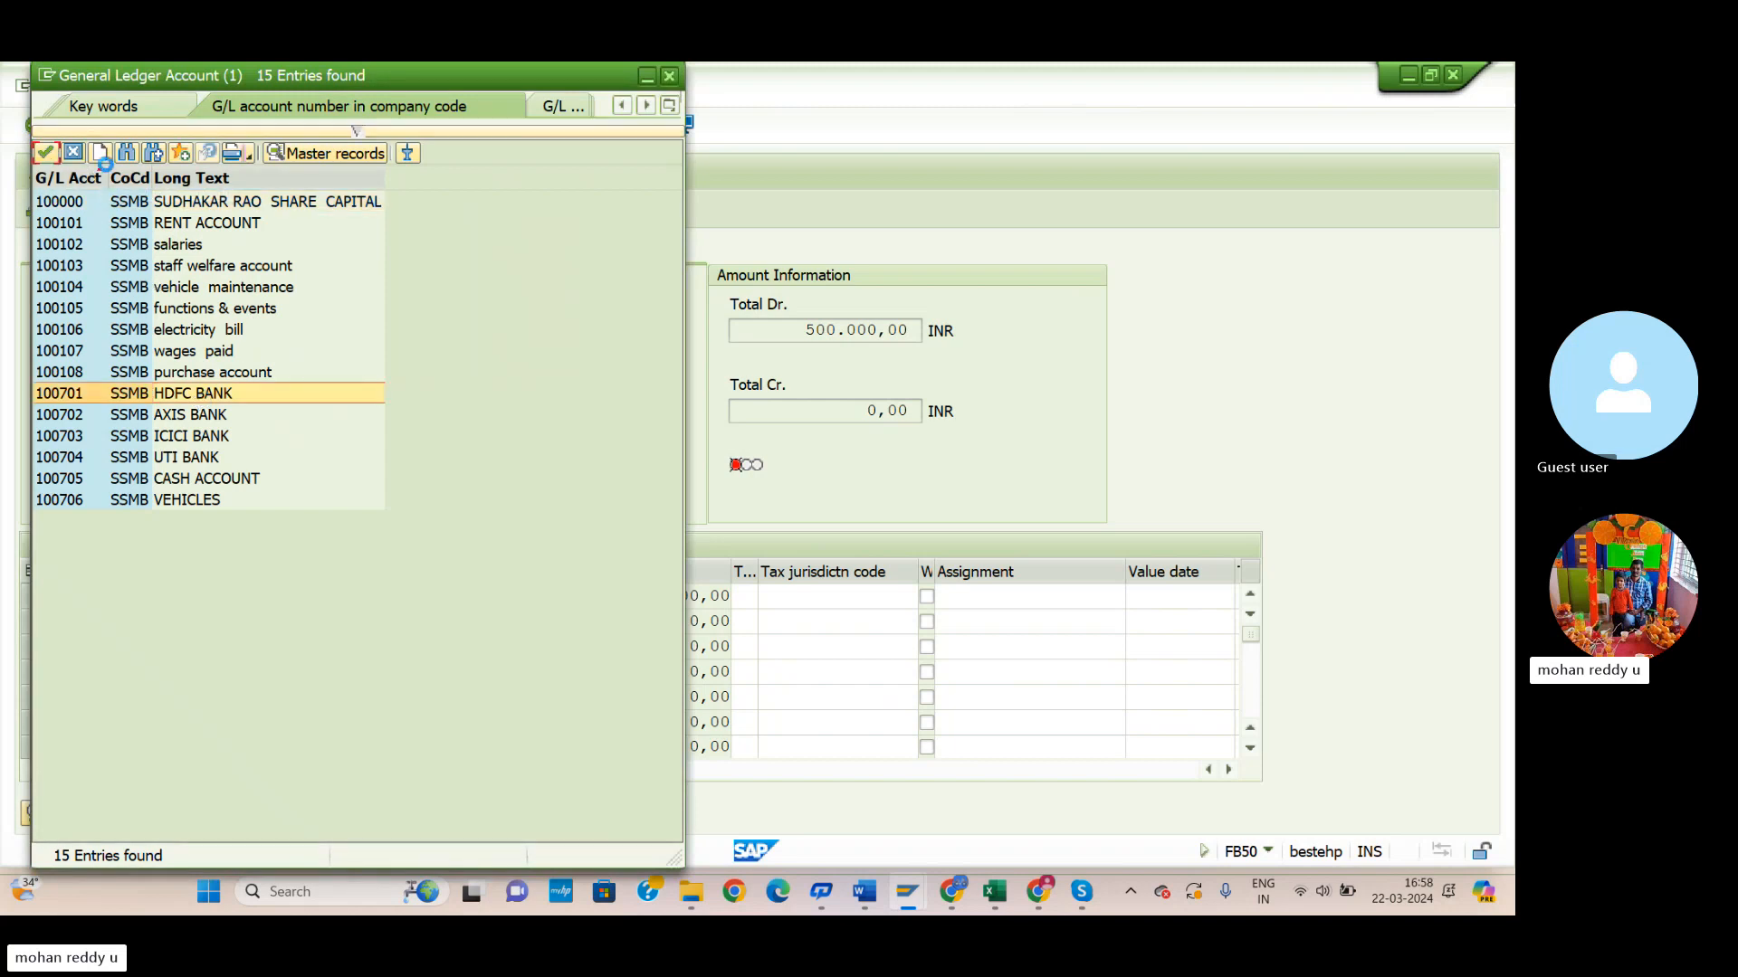
Enter a credit of 500.000 on the HDFC BANK line item, then simulate and post the G/L document.
{"action": "left_click", "coordinate": [369, 621]}
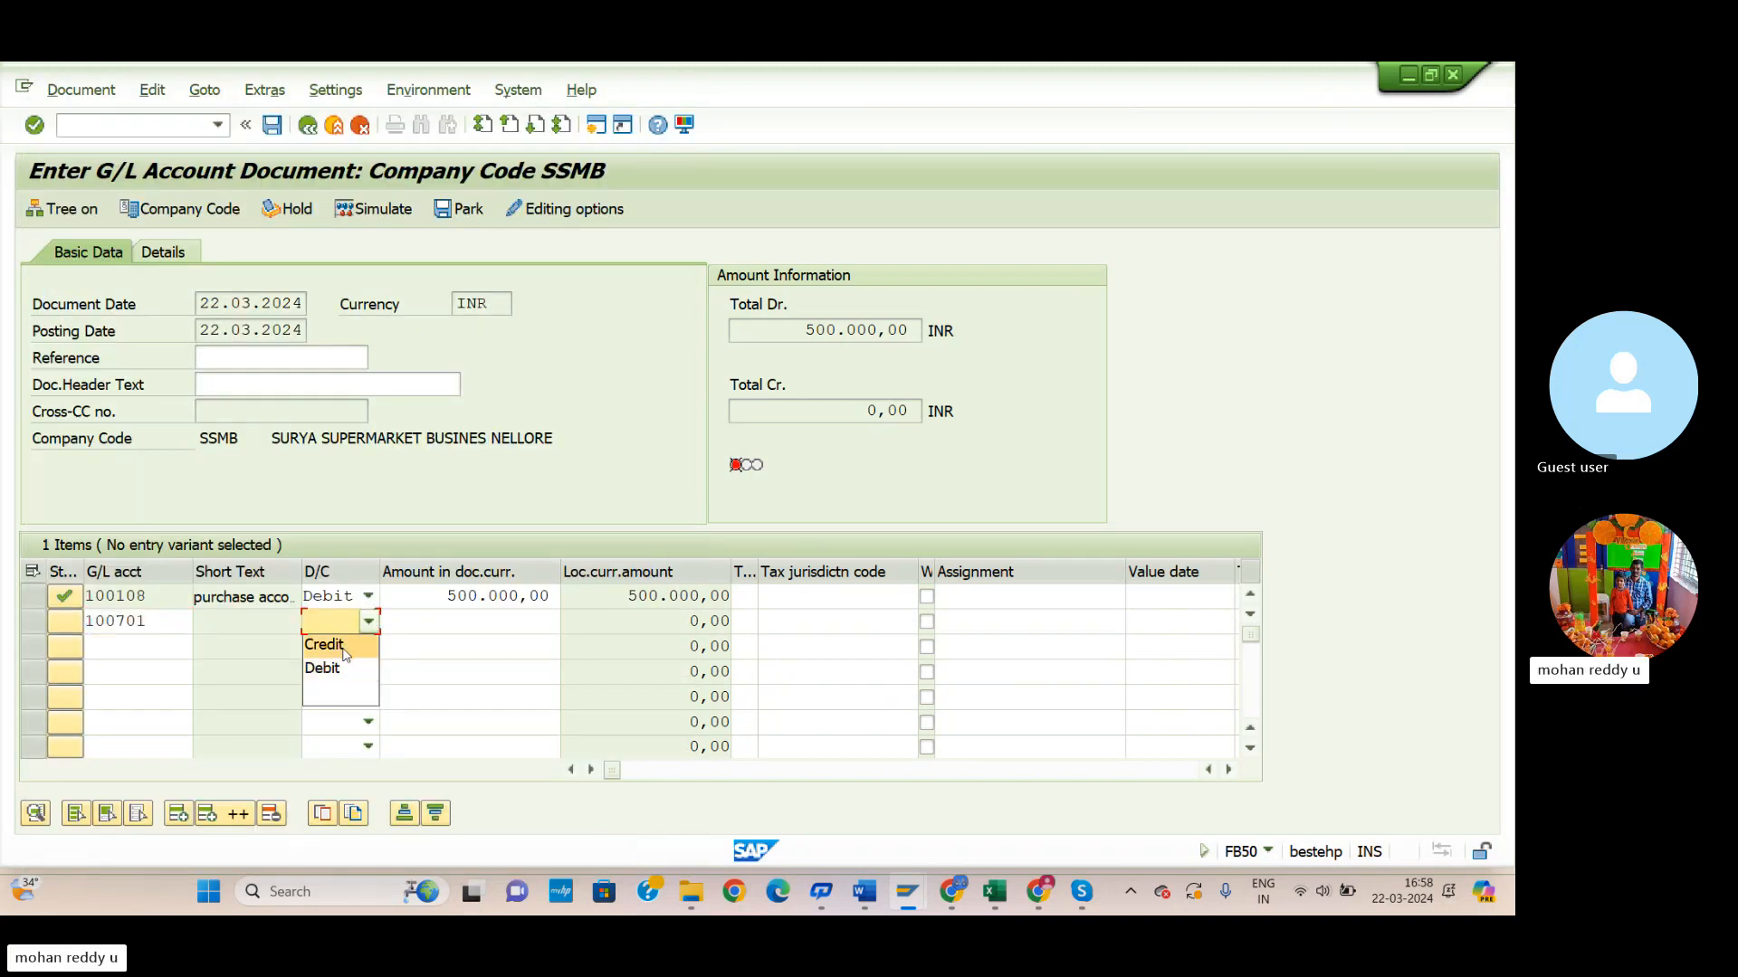
{"action": "left_click", "coordinate": [346, 647]}
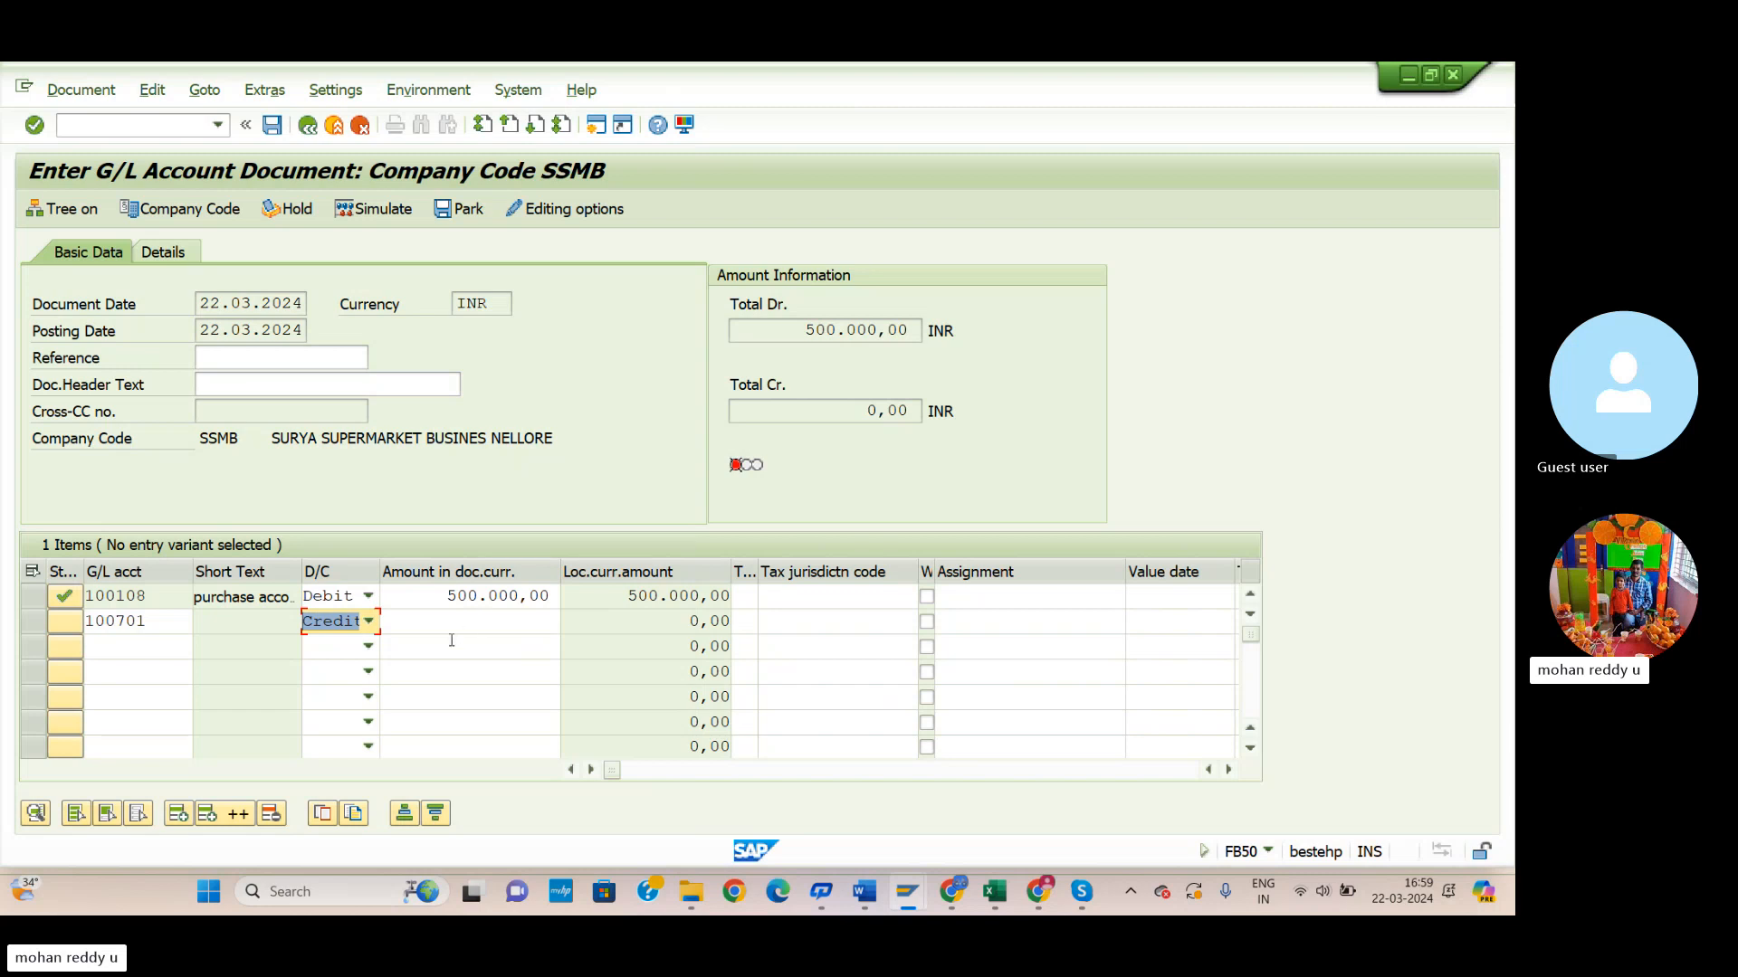
{"action": "left_click", "coordinate": [496, 623]}
{"action": "type", "text": "500"}
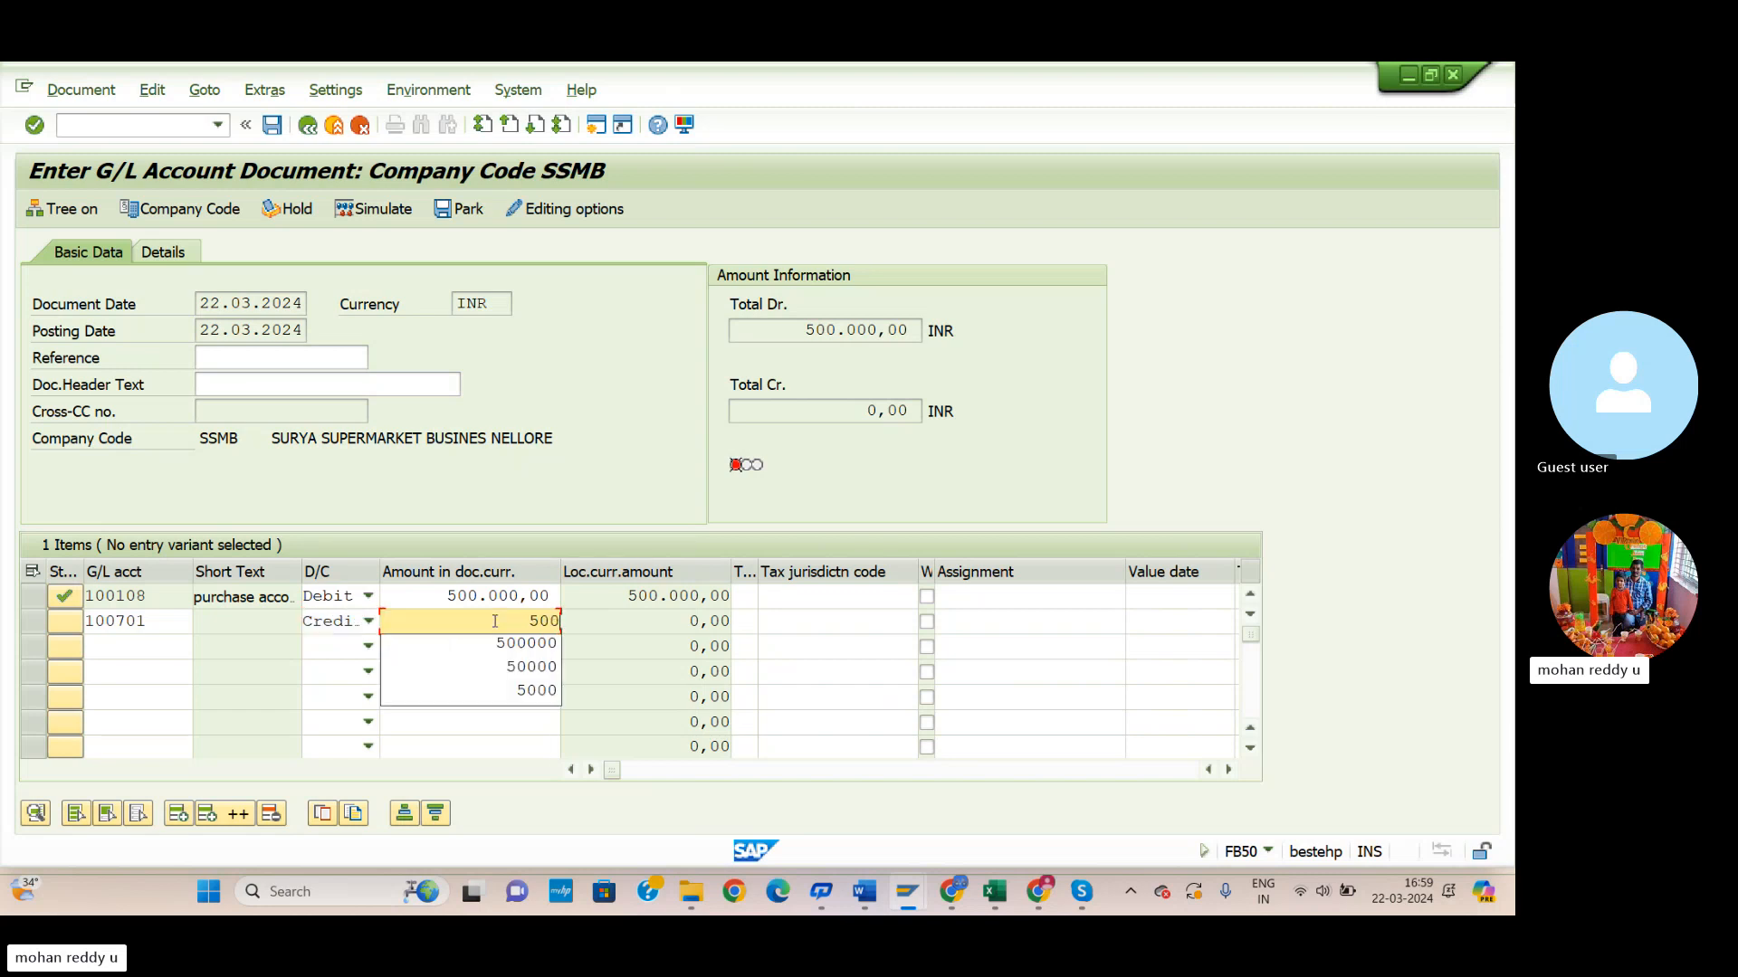
{"action": "type", "text": ".000"}
{"action": "key", "text": "Return"}
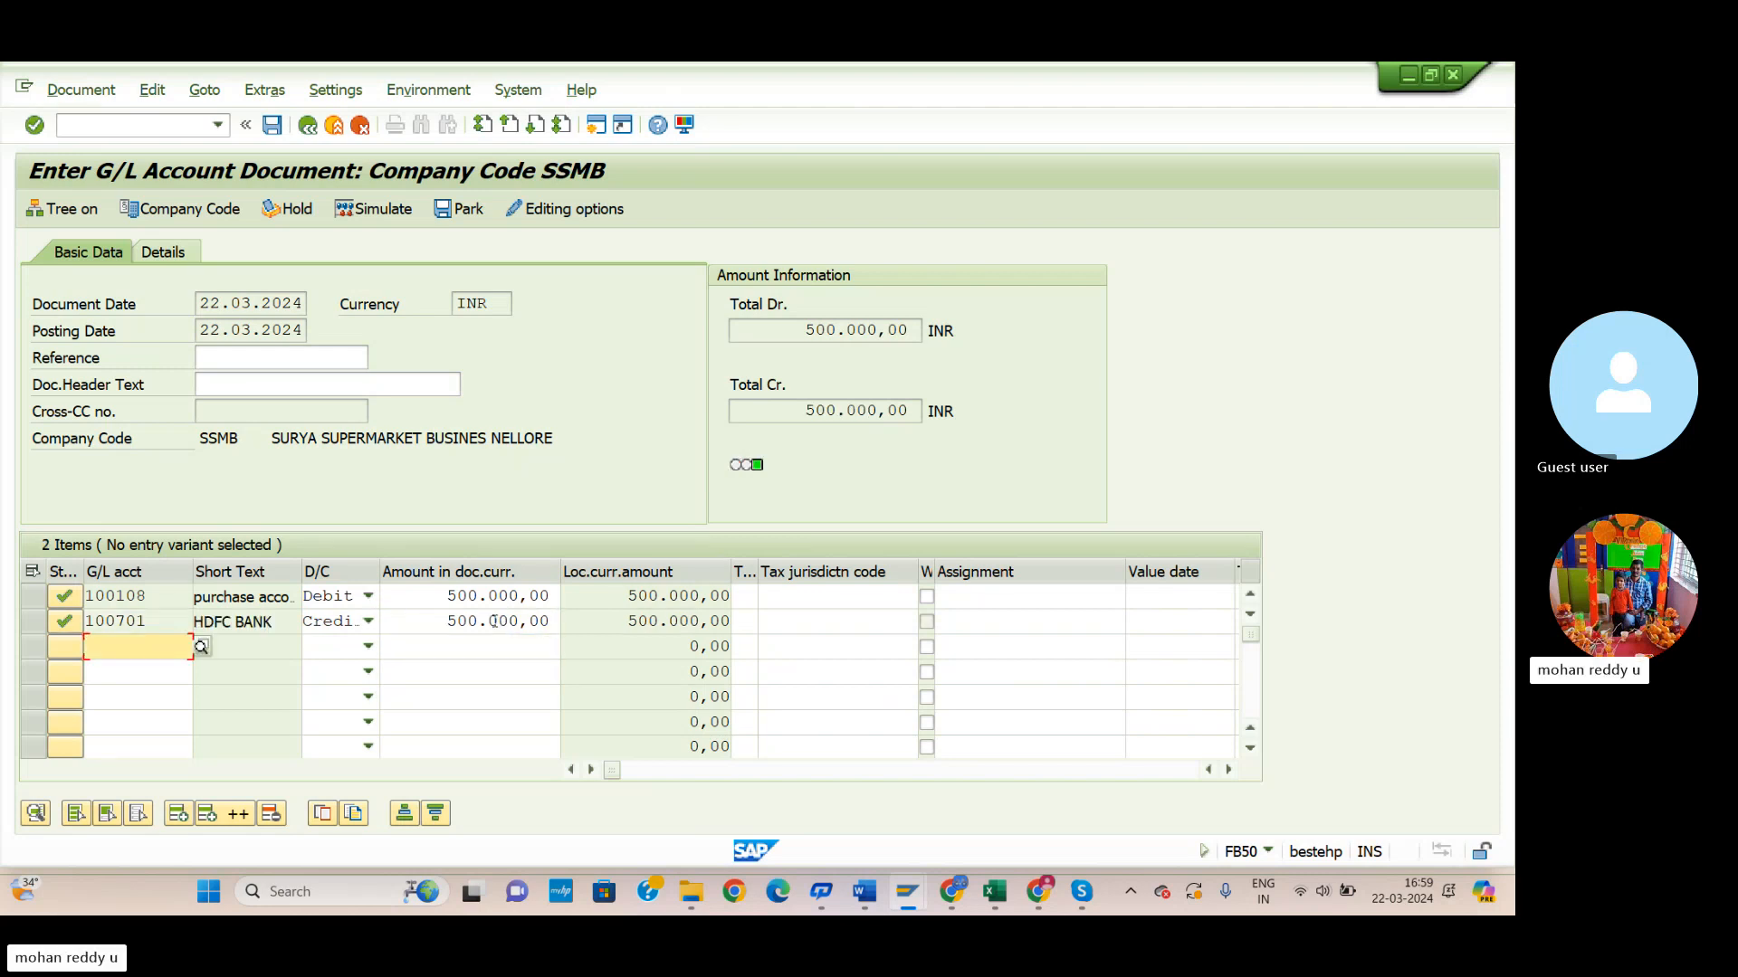
{"action": "left_click", "coordinate": [392, 212]}
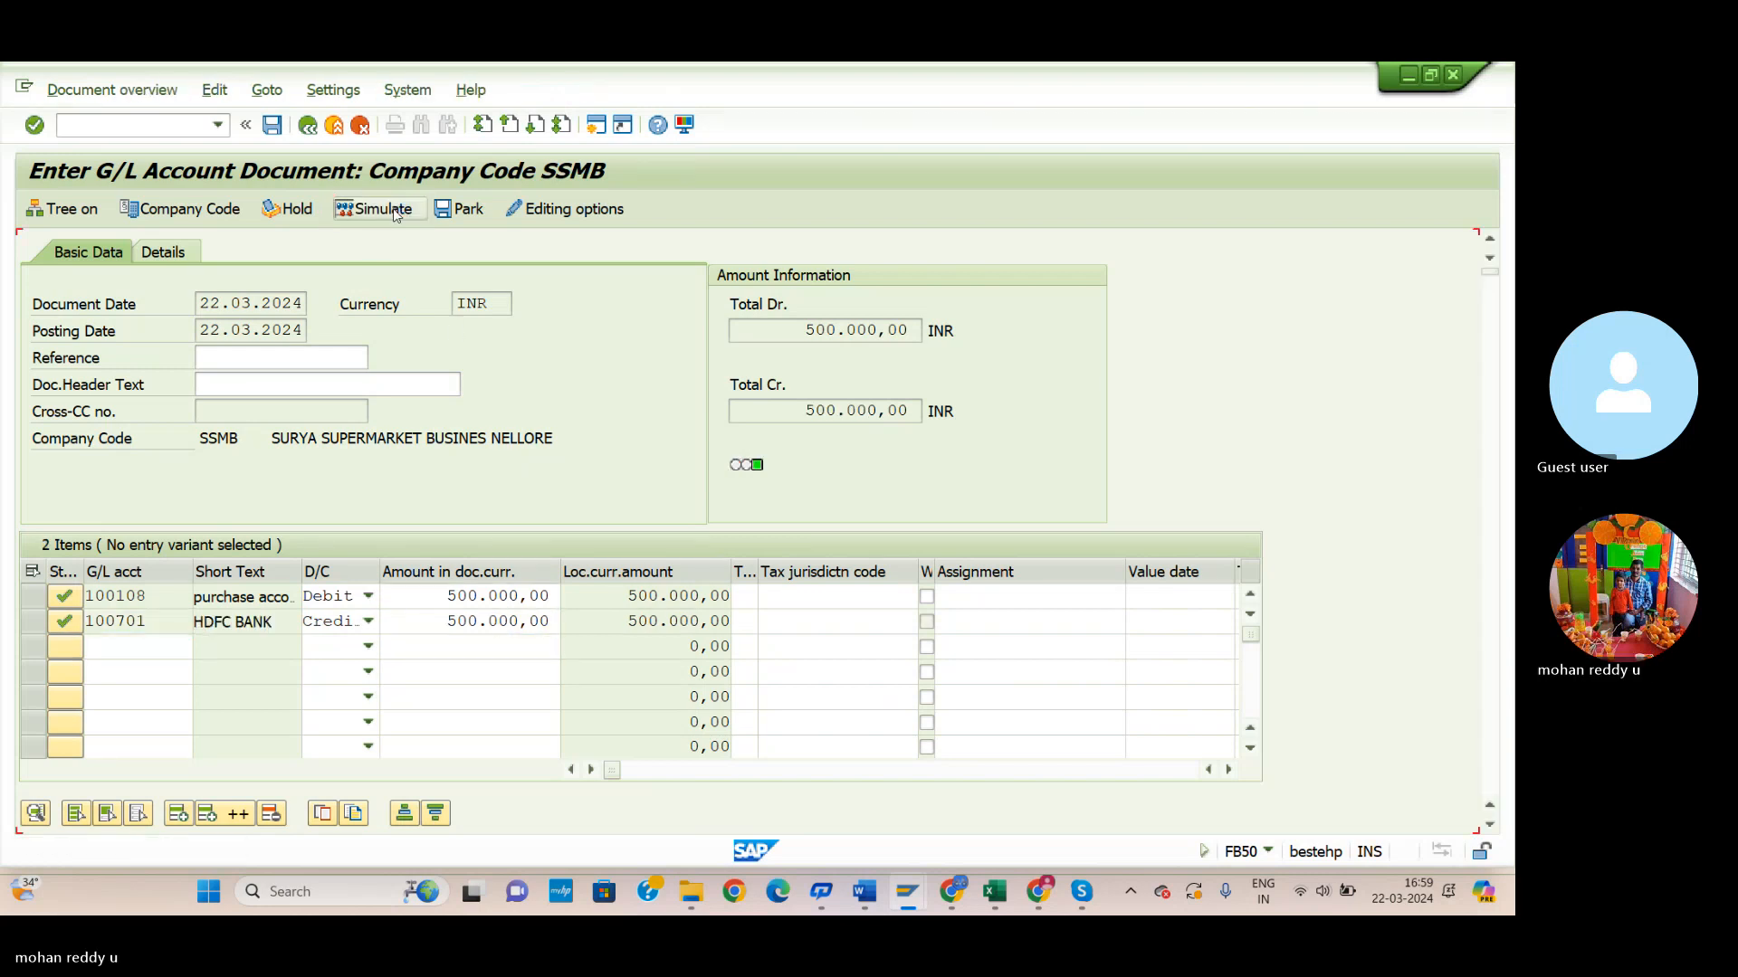
{"action": "left_click", "coordinate": [282, 131]}
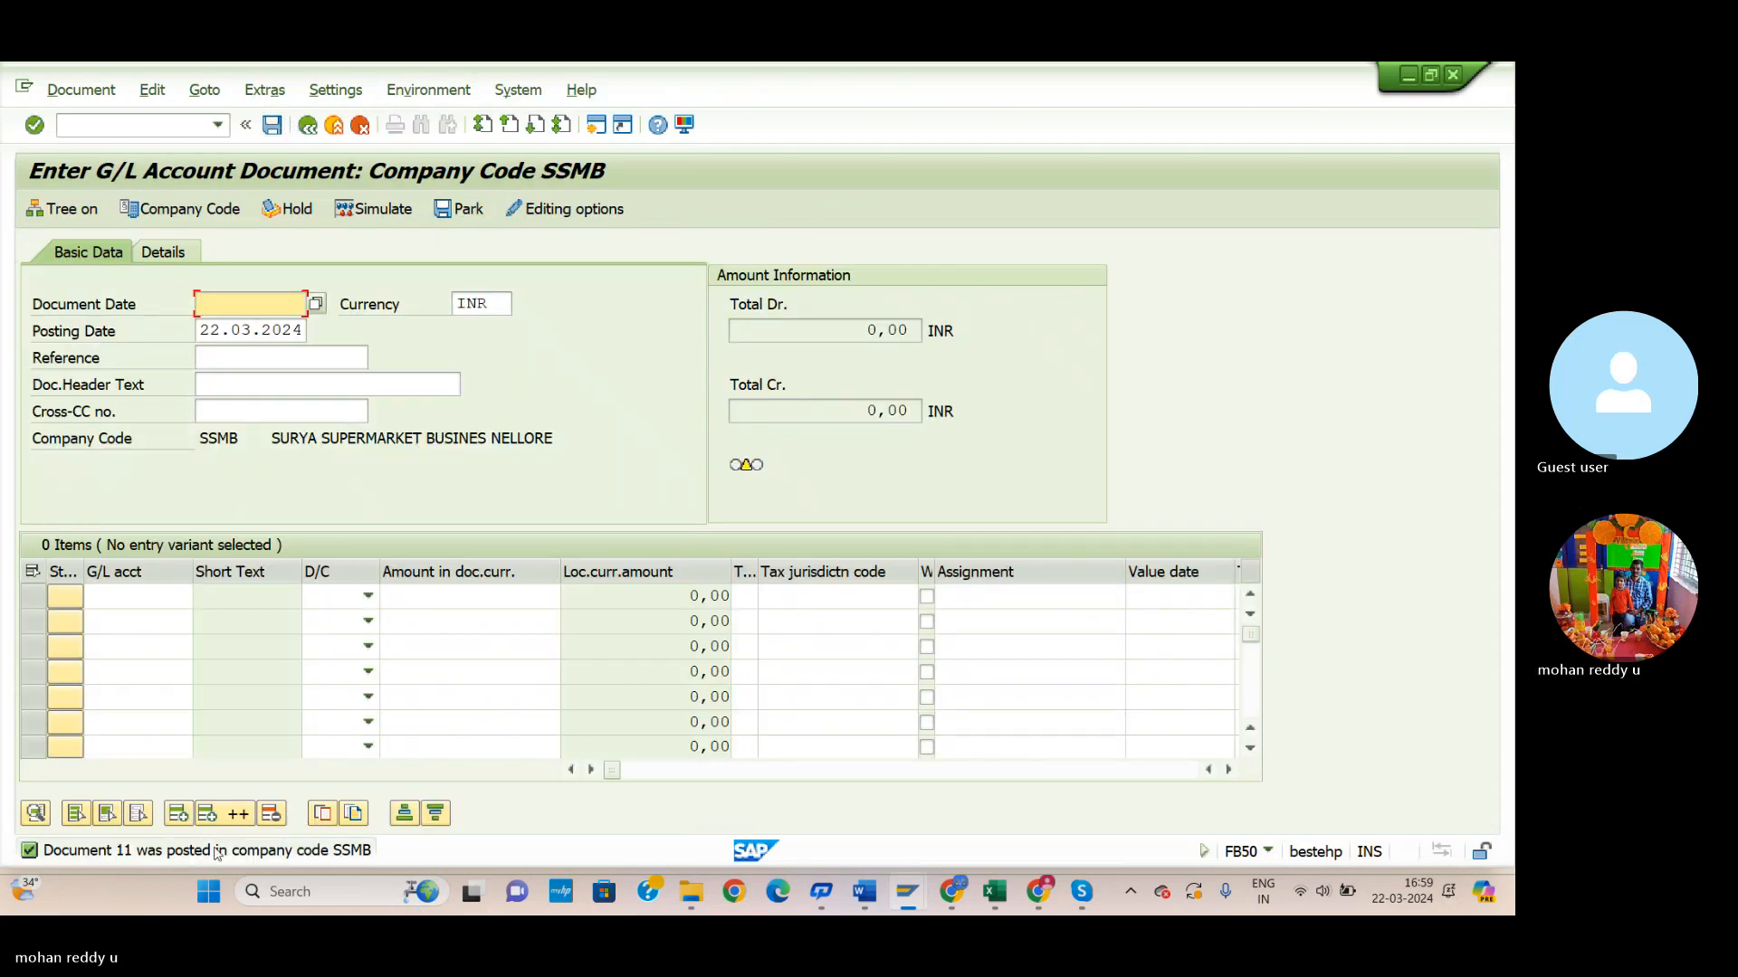
Switch to Word and review the Golden Rules of Accounting table, comparing real, personal and nominal accounts and their examples.
{"action": "left_click", "coordinate": [864, 892]}
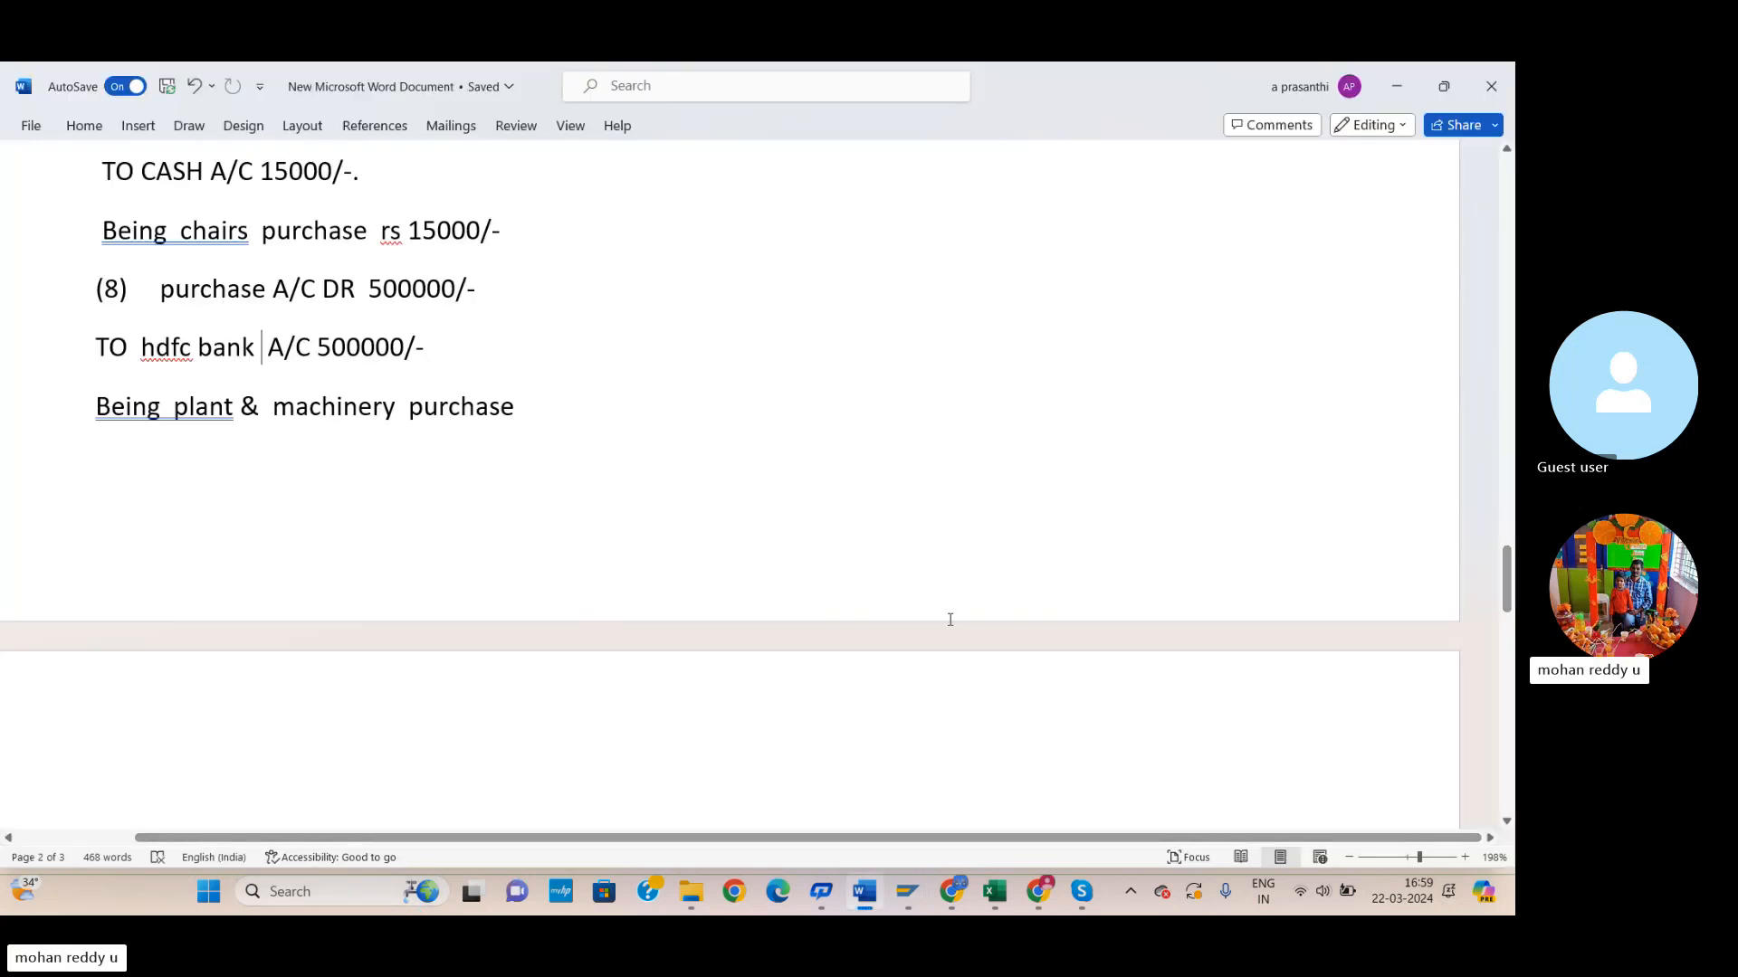
{"action": "scroll", "coordinate": [780, 660], "scroll_direction": "up", "scroll_amount": 5}
{"action": "scroll", "coordinate": [780, 660], "scroll_direction": "up", "scroll_amount": 15}
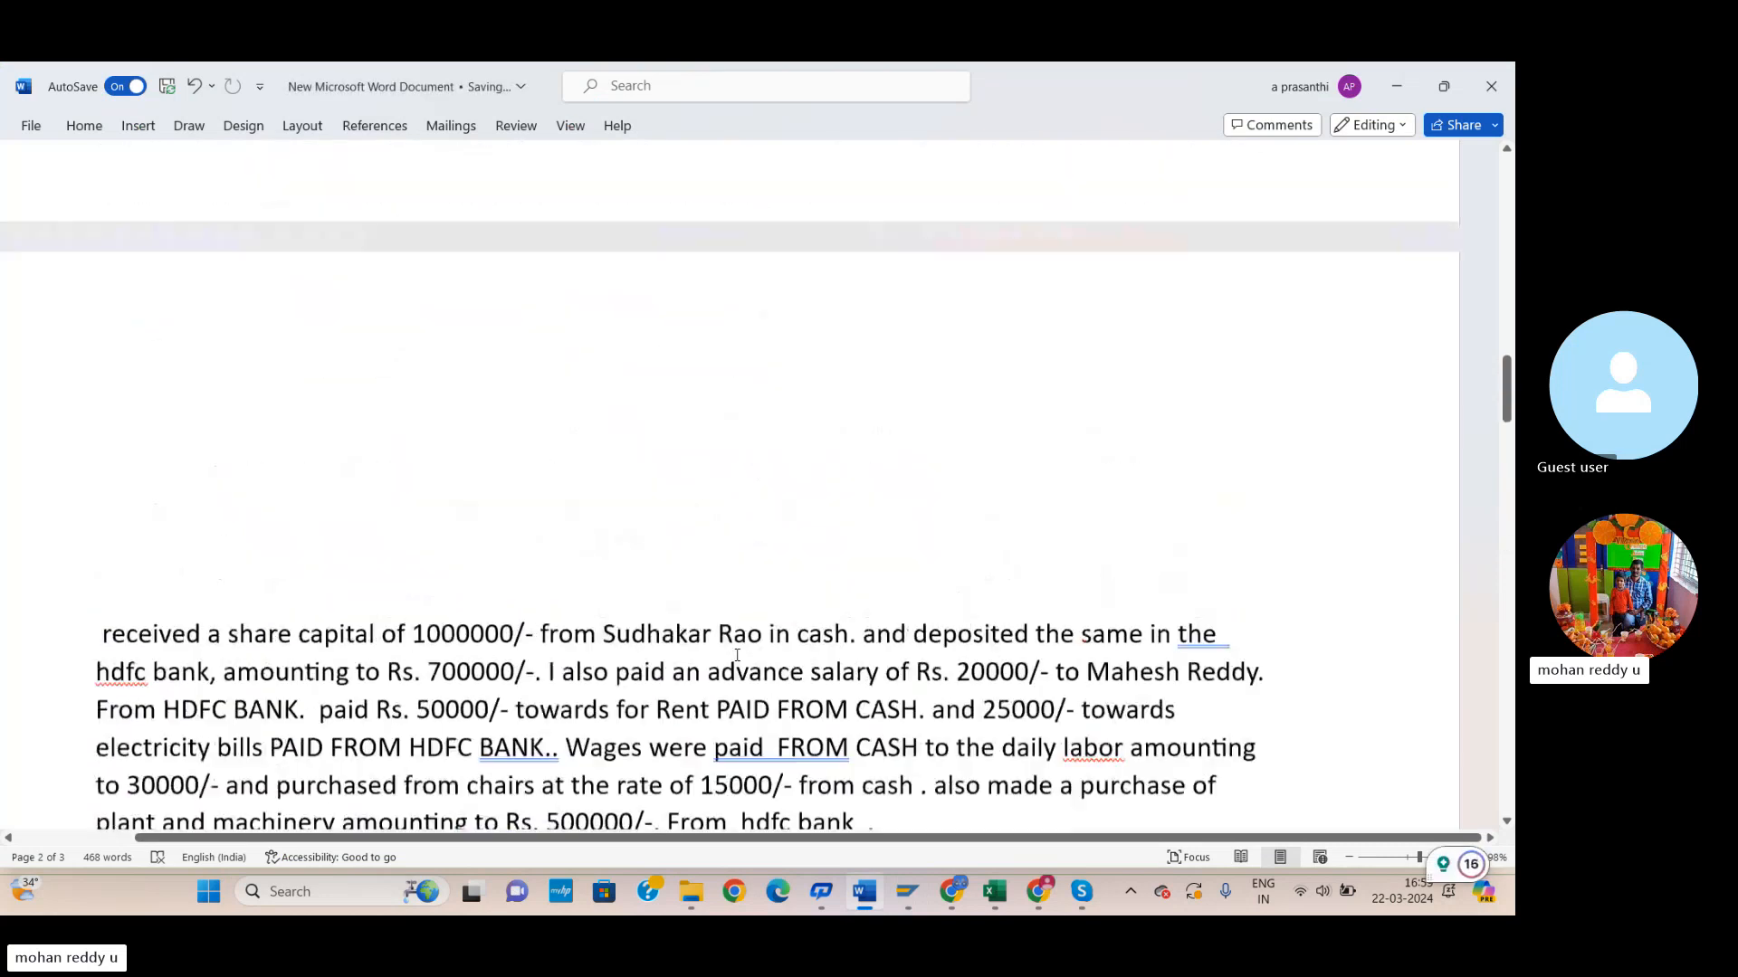
{"action": "scroll", "coordinate": [731, 724], "scroll_direction": "up", "scroll_amount": 4}
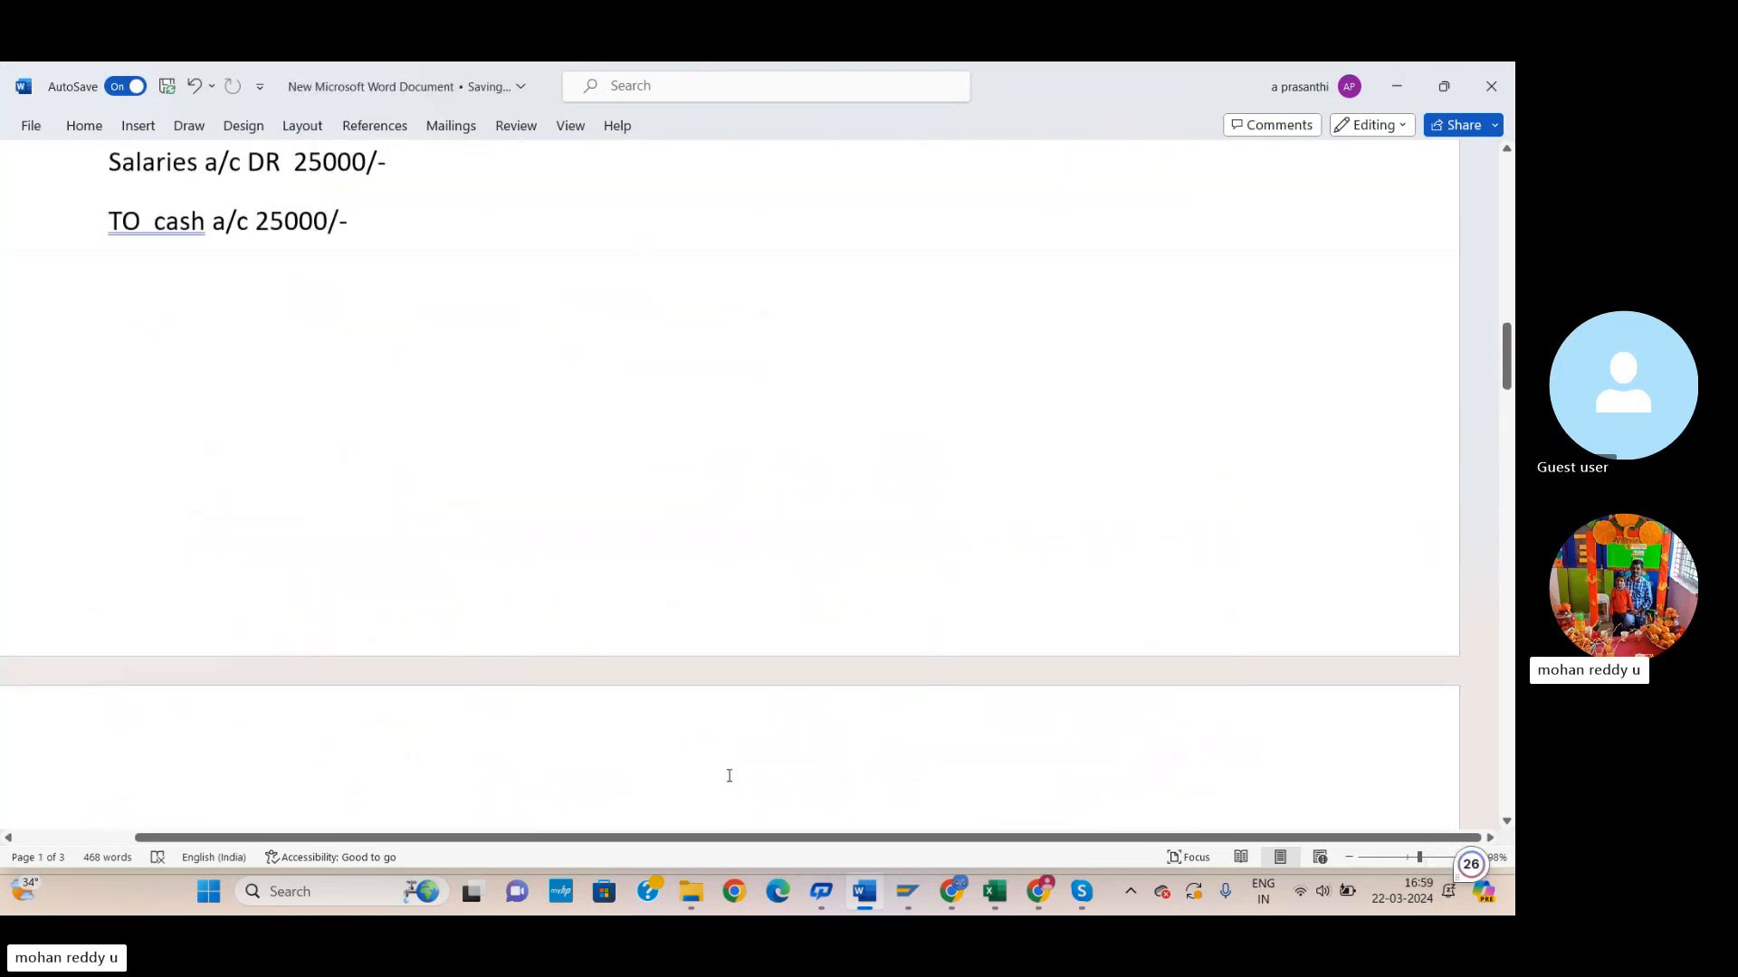
{"action": "scroll", "coordinate": [877, 780], "scroll_direction": "up", "scroll_amount": 4}
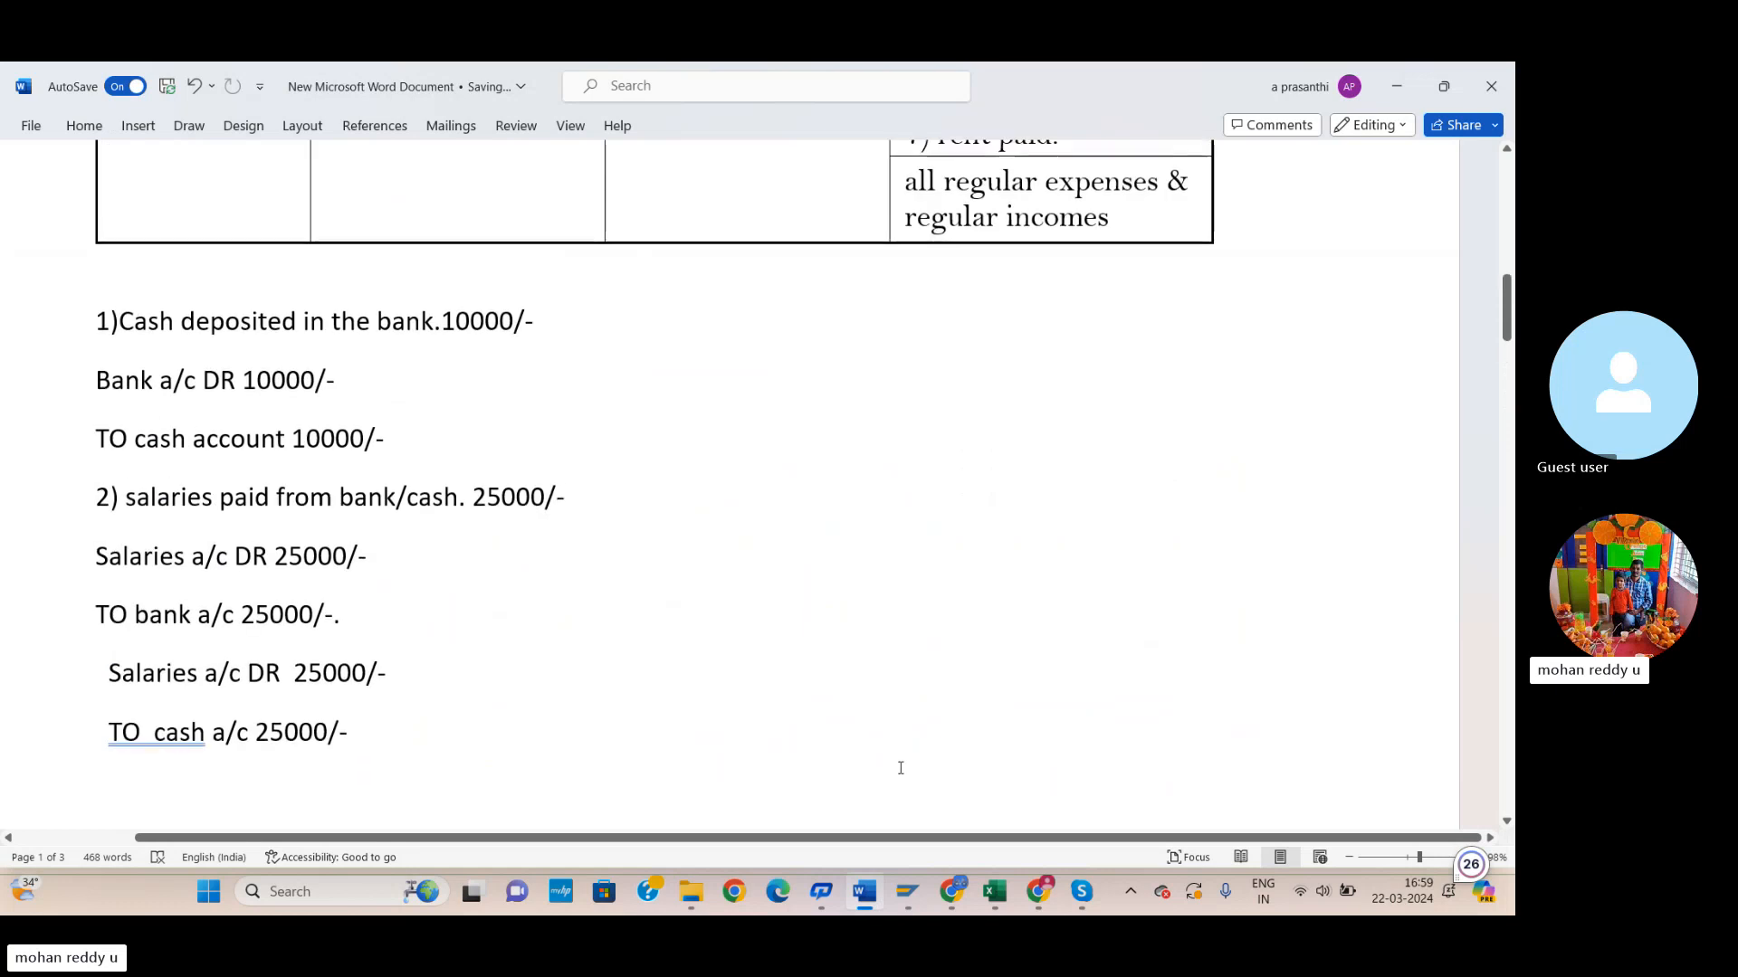
{"action": "scroll", "coordinate": [800, 736], "scroll_direction": "up", "scroll_amount": 4}
{"action": "scroll", "coordinate": [357, 712], "scroll_direction": "down", "scroll_amount": 5}
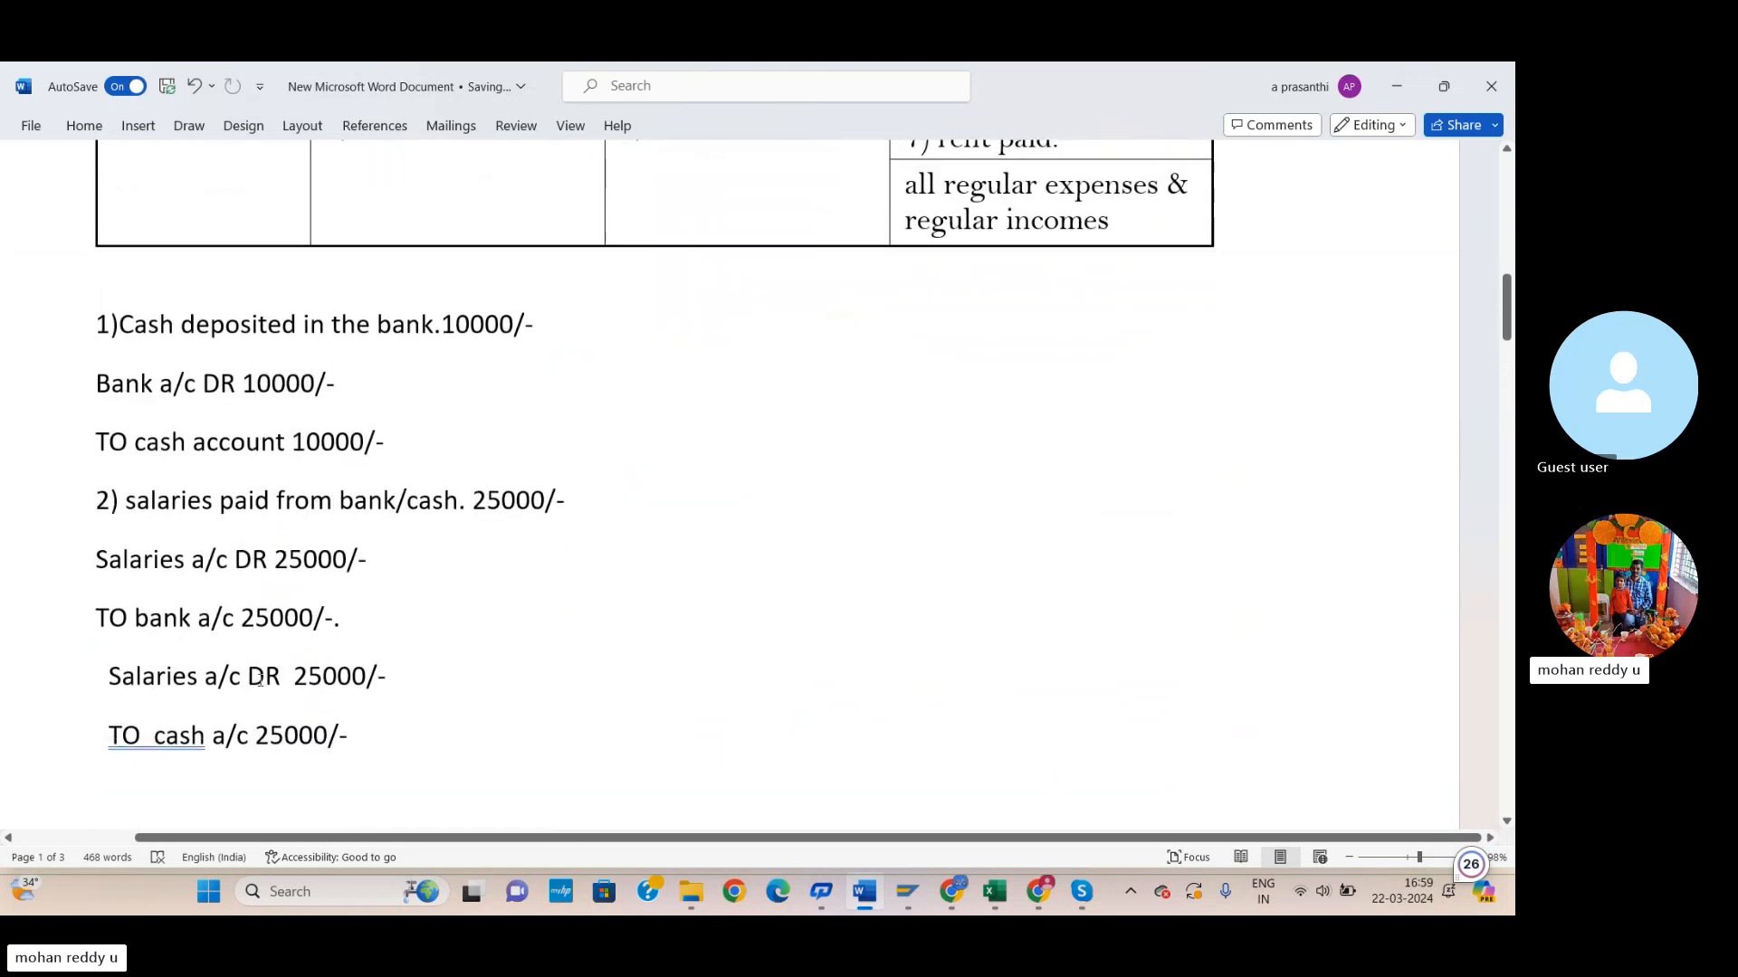
{"action": "scroll", "coordinate": [460, 677], "scroll_direction": "down", "scroll_amount": 1}
{"action": "scroll", "coordinate": [686, 628], "scroll_direction": "up", "scroll_amount": 12}
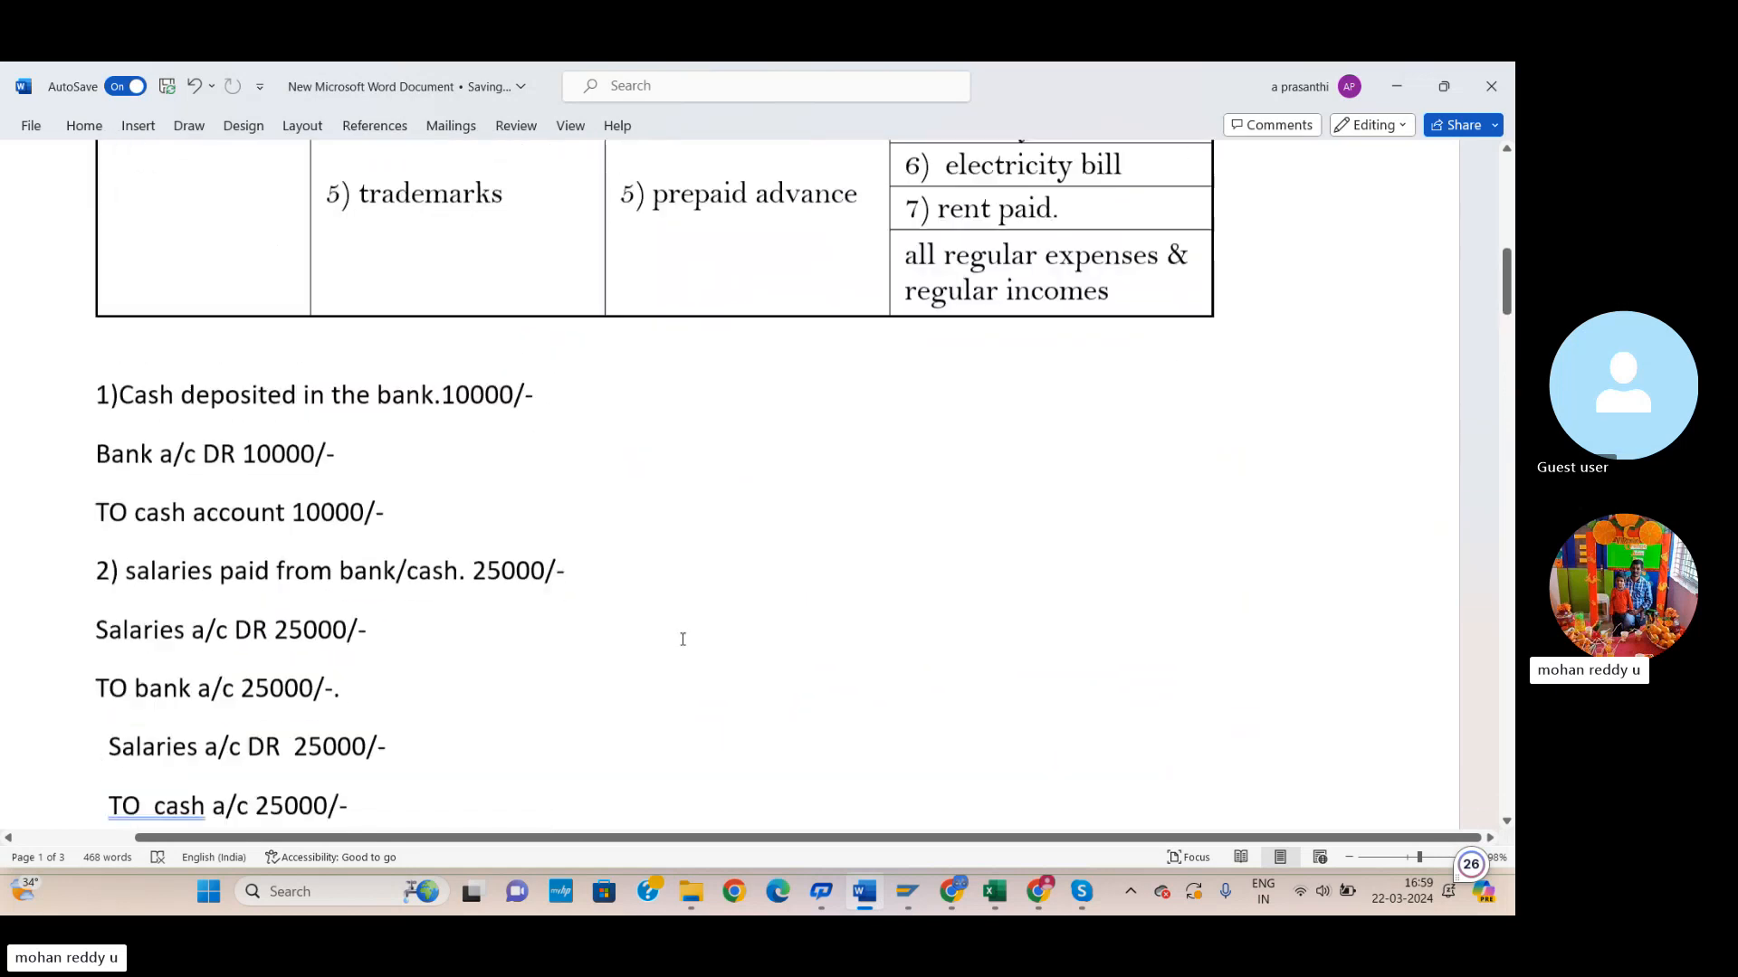
{"action": "scroll", "coordinate": [679, 683], "scroll_direction": "up", "scroll_amount": 3}
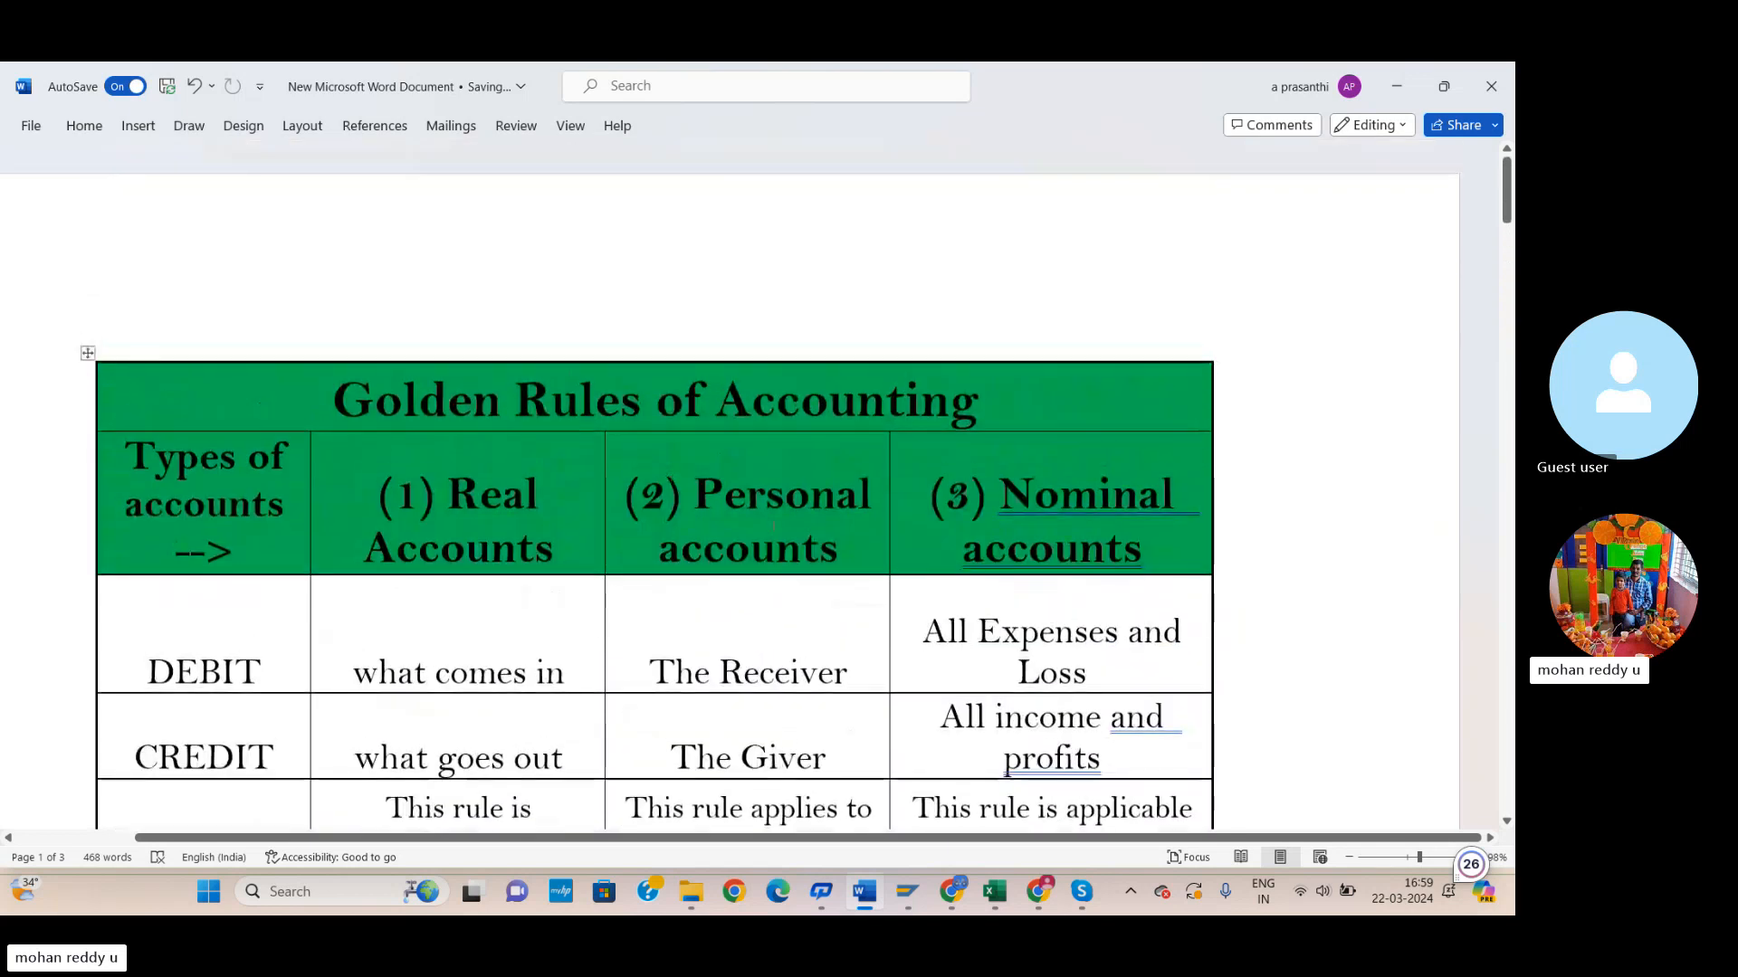
{"action": "scroll", "coordinate": [645, 631], "scroll_direction": "down", "scroll_amount": 8}
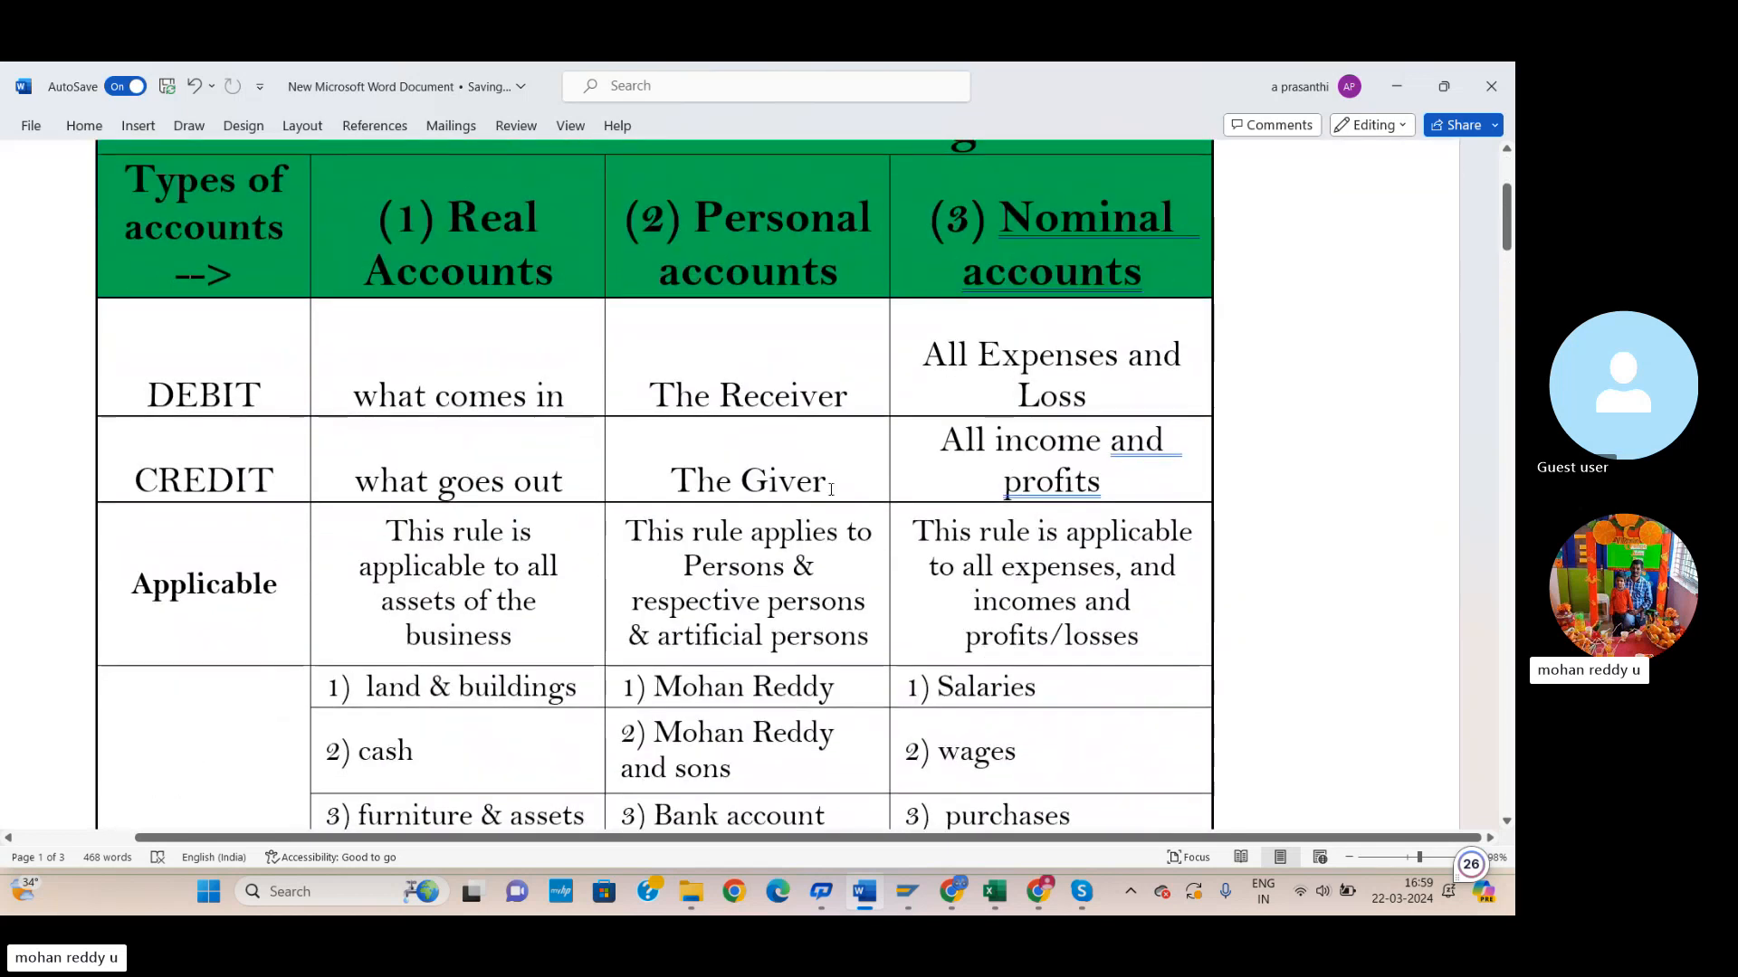
{"action": "scroll", "coordinate": [826, 644], "scroll_direction": "down", "scroll_amount": 5}
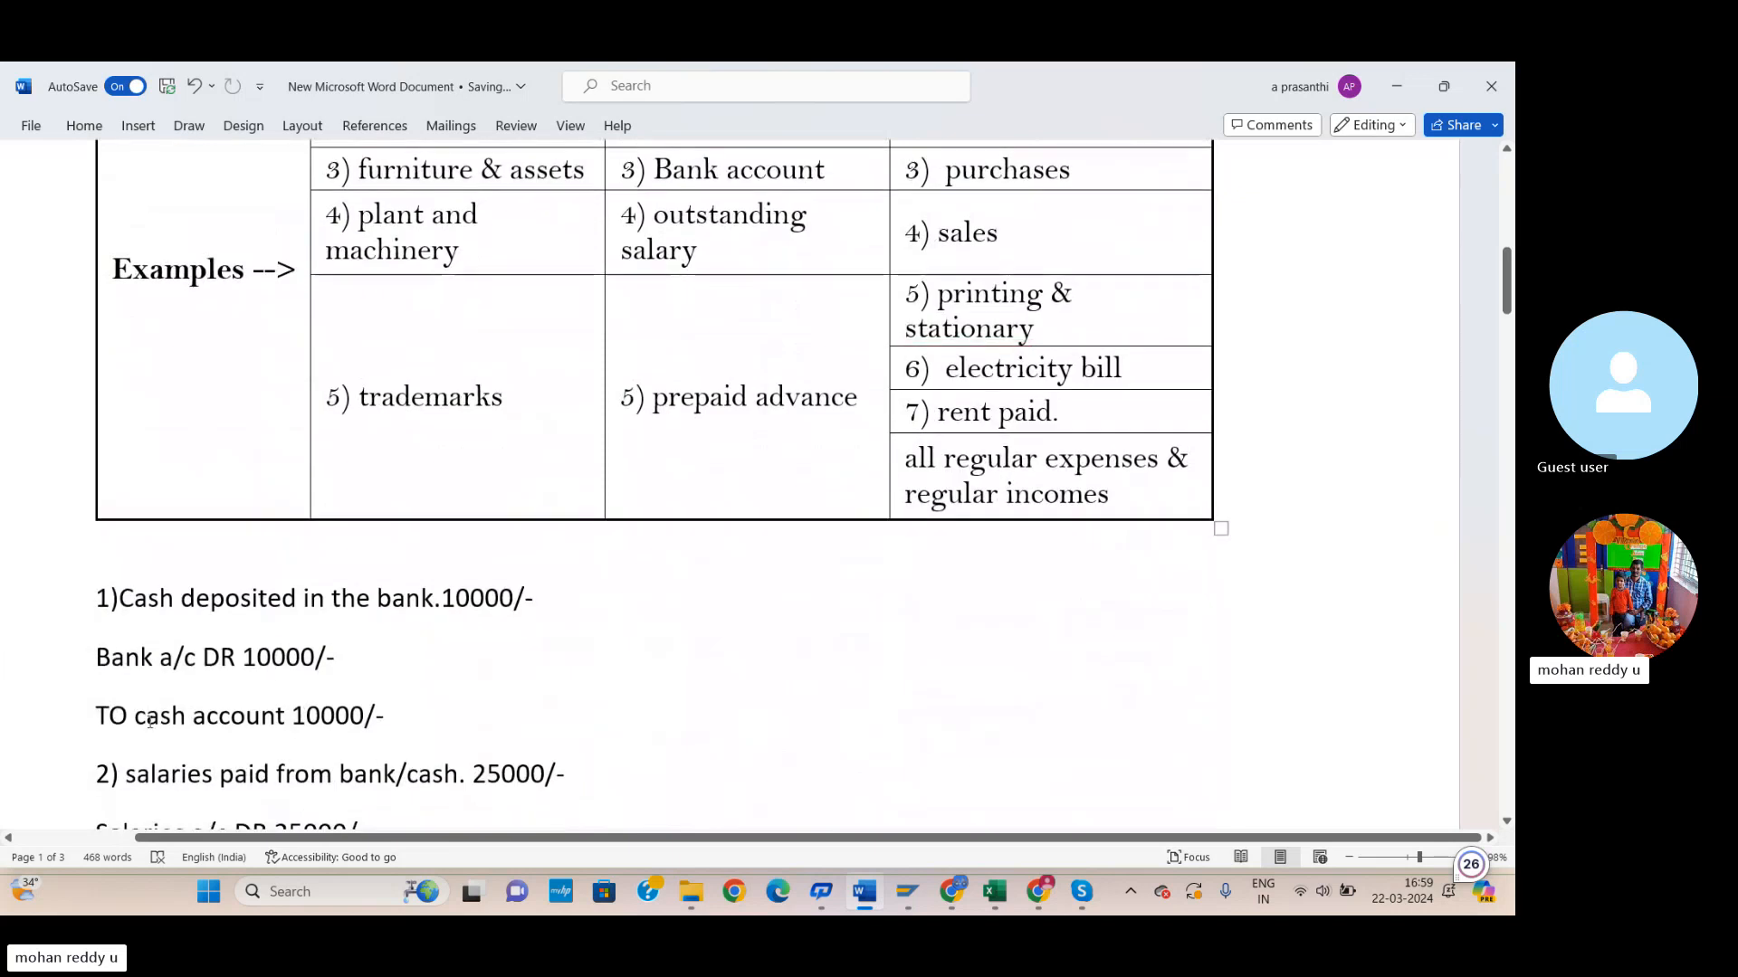
{"action": "scroll", "coordinate": [1191, 617], "scroll_direction": "down", "scroll_amount": 3}
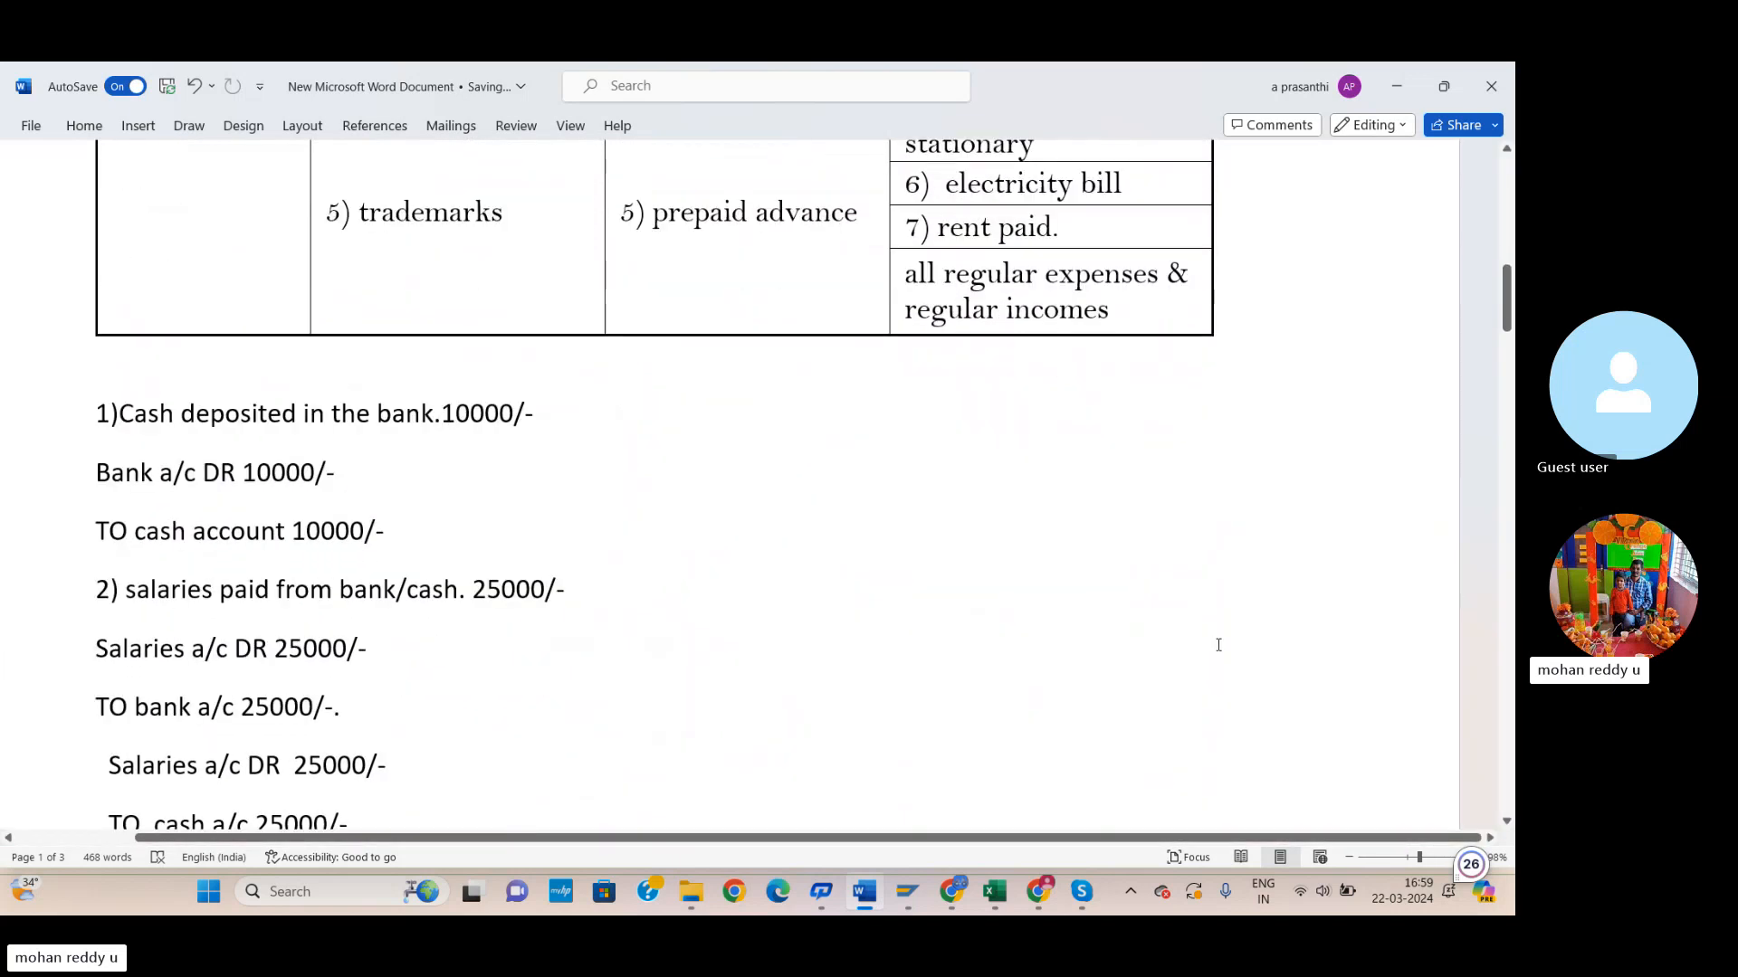
{"action": "scroll", "coordinate": [1213, 640], "scroll_direction": "up", "scroll_amount": 7}
{"action": "scroll", "coordinate": [1191, 647], "scroll_direction": "down", "scroll_amount": 4}
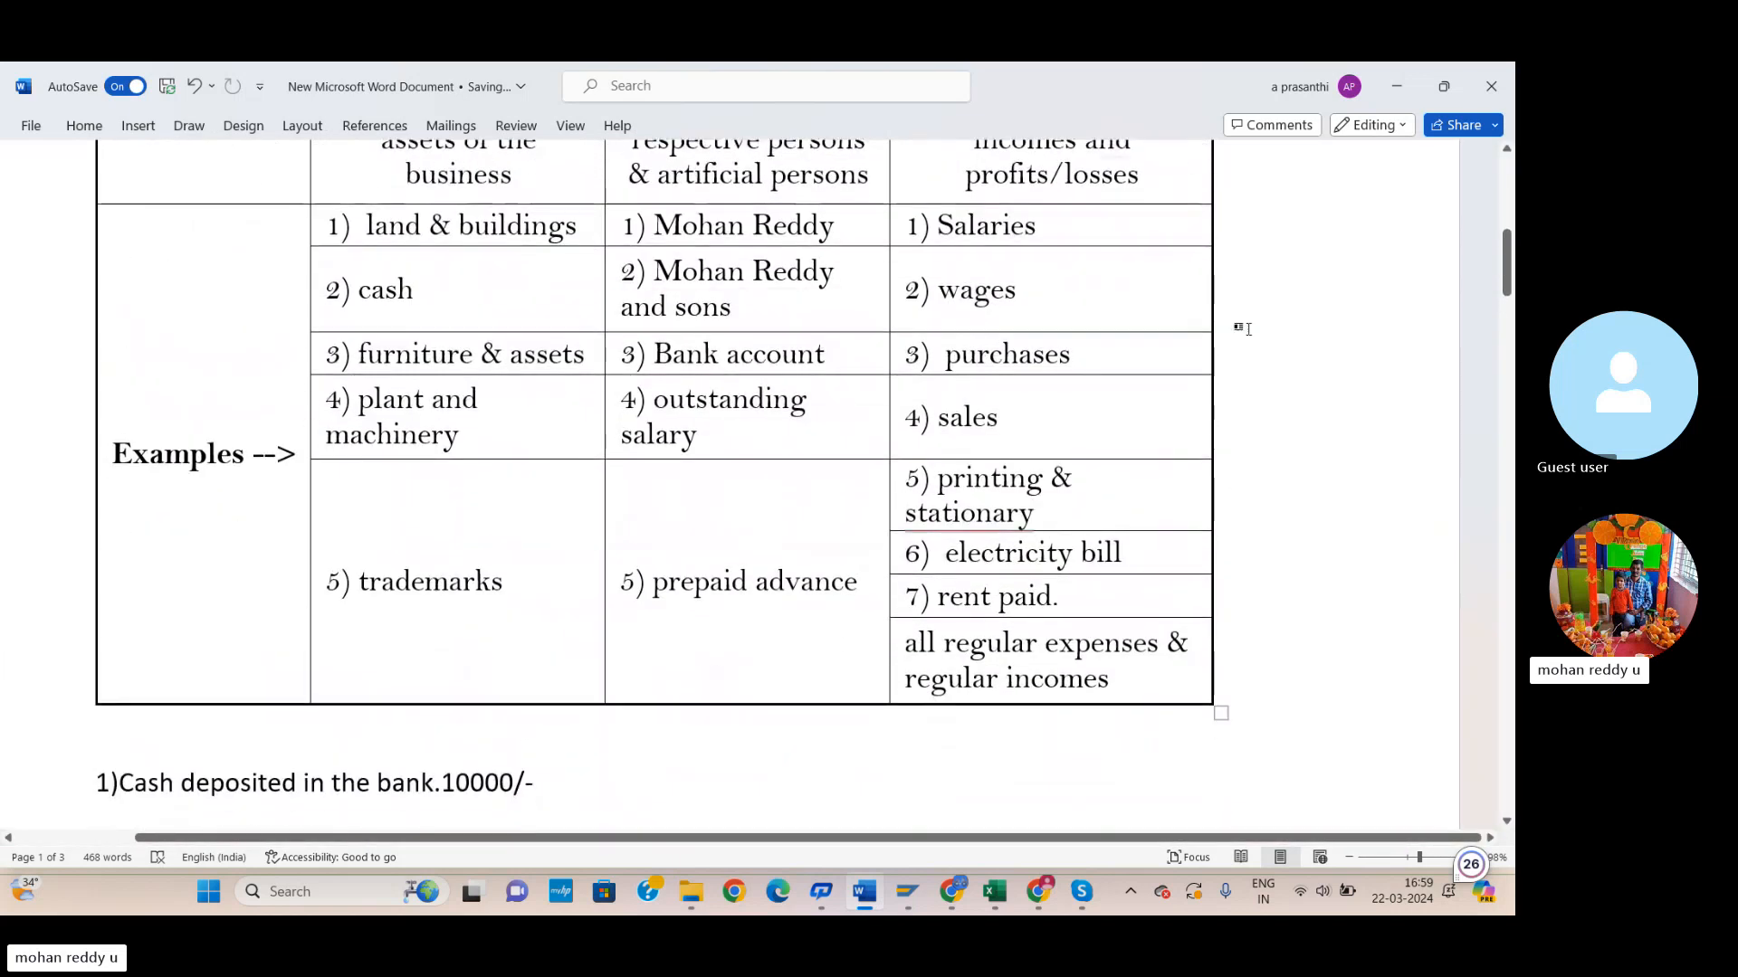
{"action": "scroll", "coordinate": [1041, 520], "scroll_direction": "up", "scroll_amount": 3}
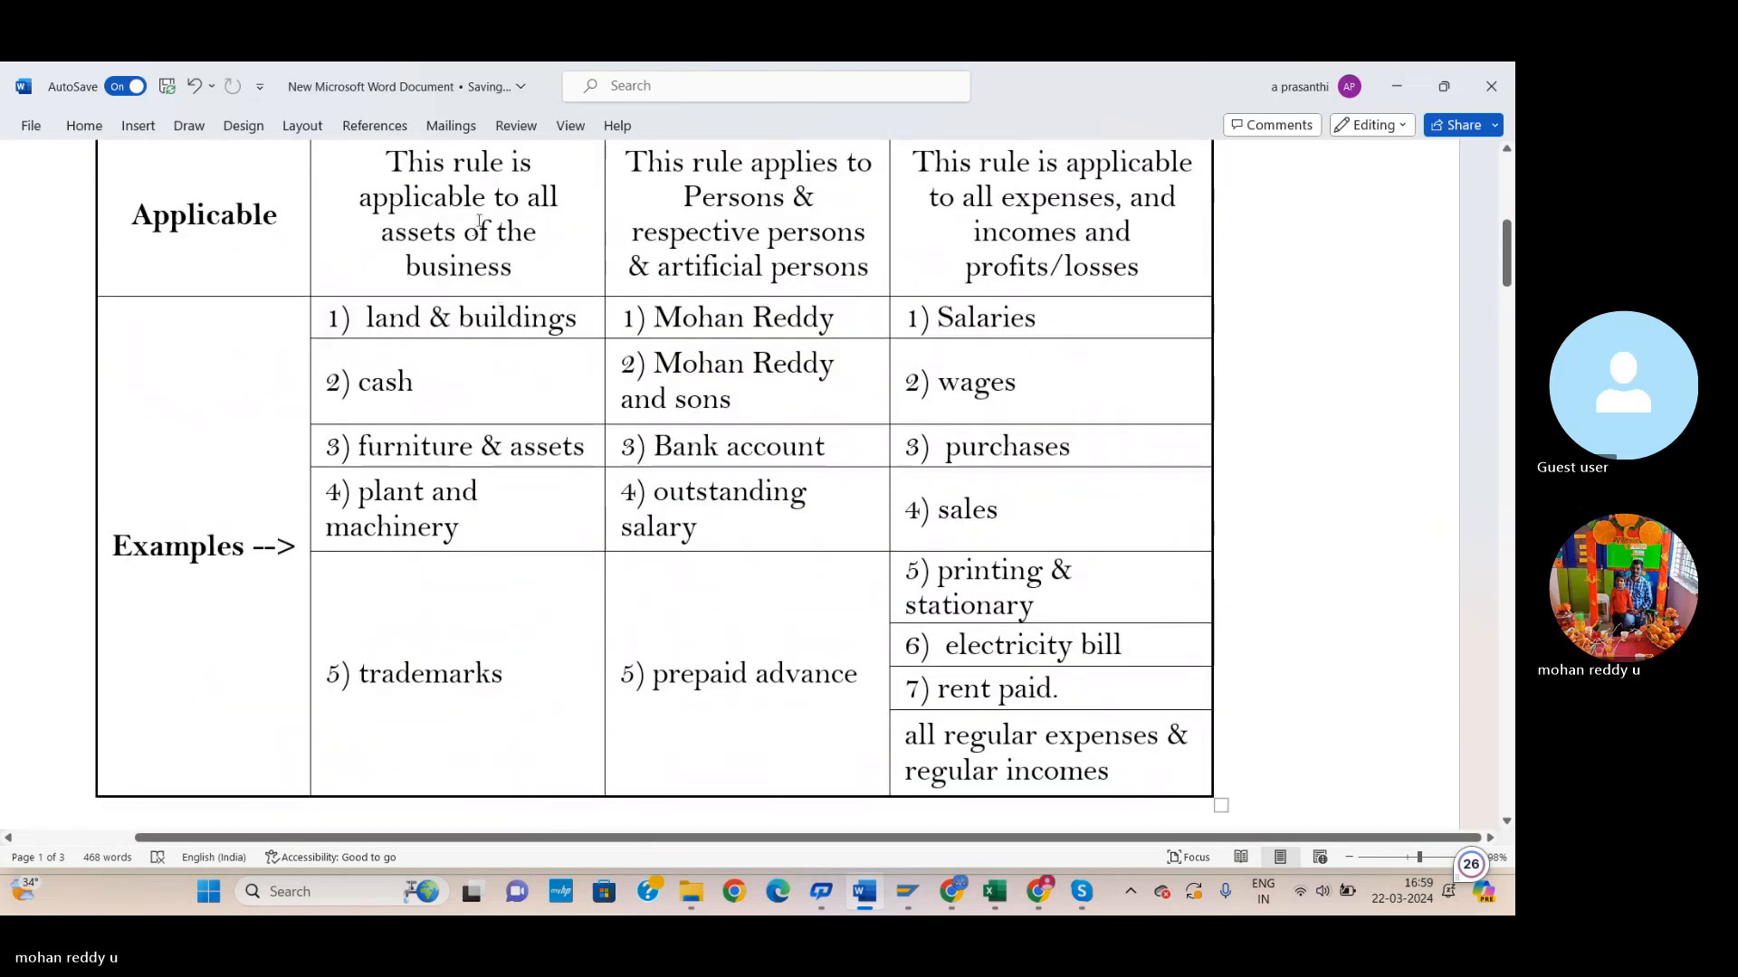
{"action": "scroll", "coordinate": [558, 383], "scroll_direction": "up", "scroll_amount": 2}
{"action": "scroll", "coordinate": [558, 383], "scroll_direction": "up", "scroll_amount": 4}
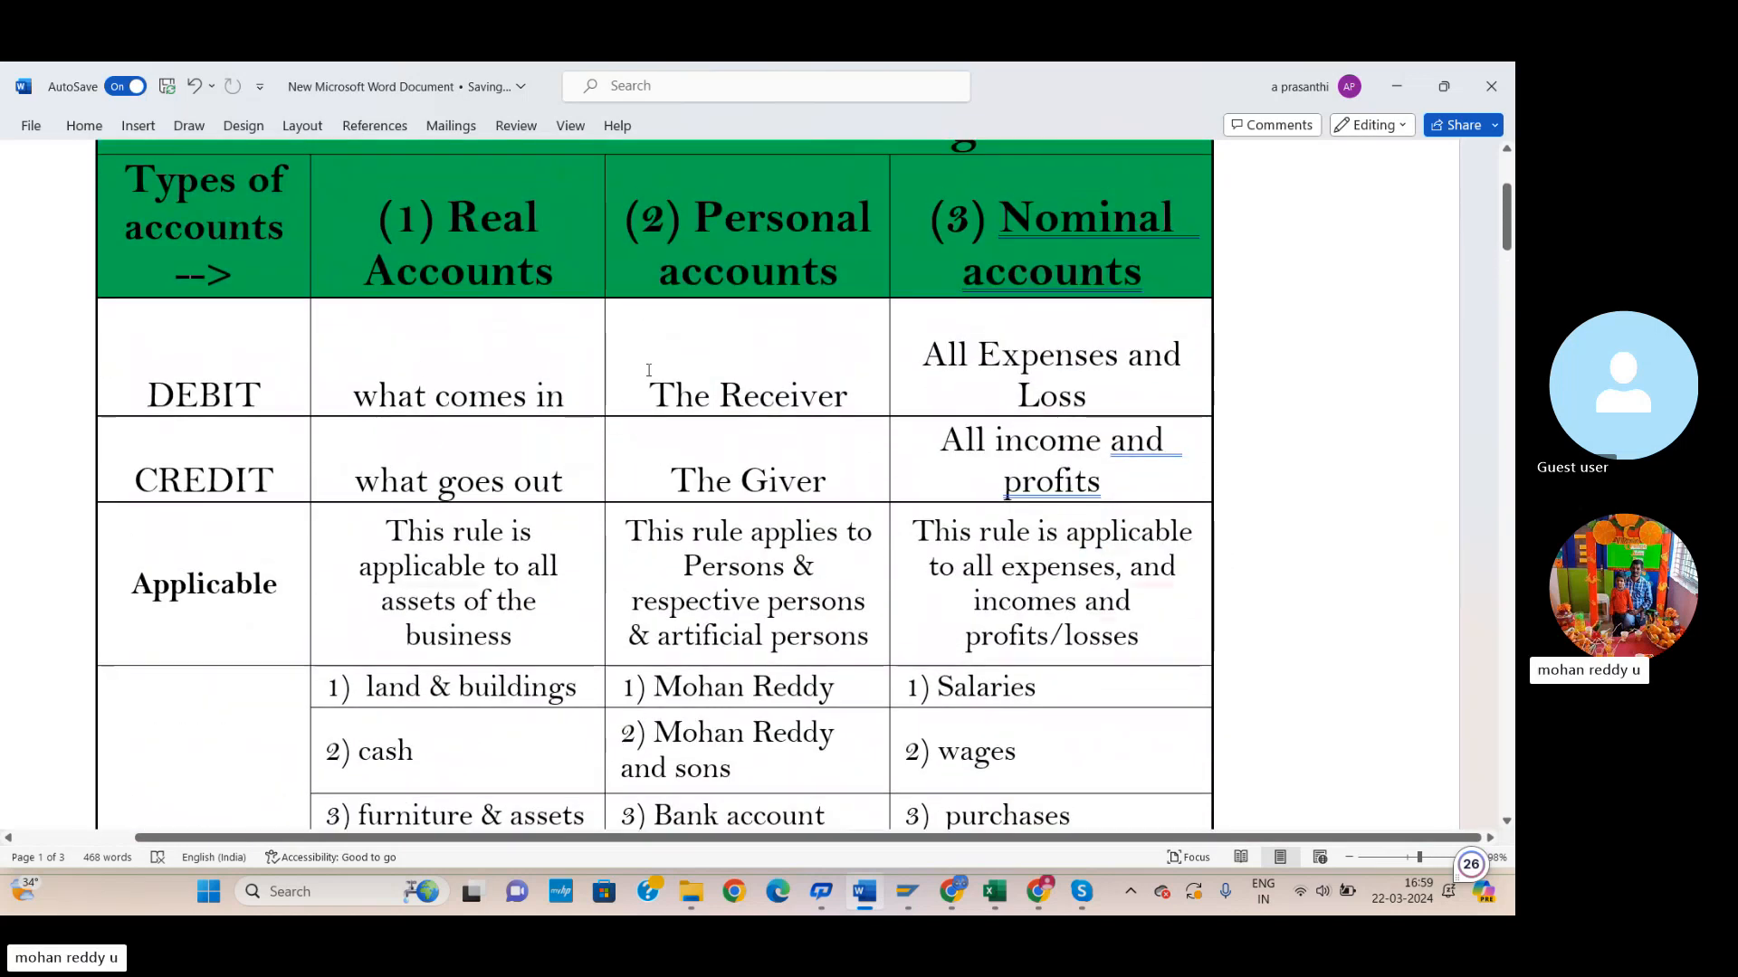
{"action": "scroll", "coordinate": [625, 398], "scroll_direction": "up", "scroll_amount": 1}
{"action": "scroll", "coordinate": [624, 410], "scroll_direction": "down", "scroll_amount": 12}
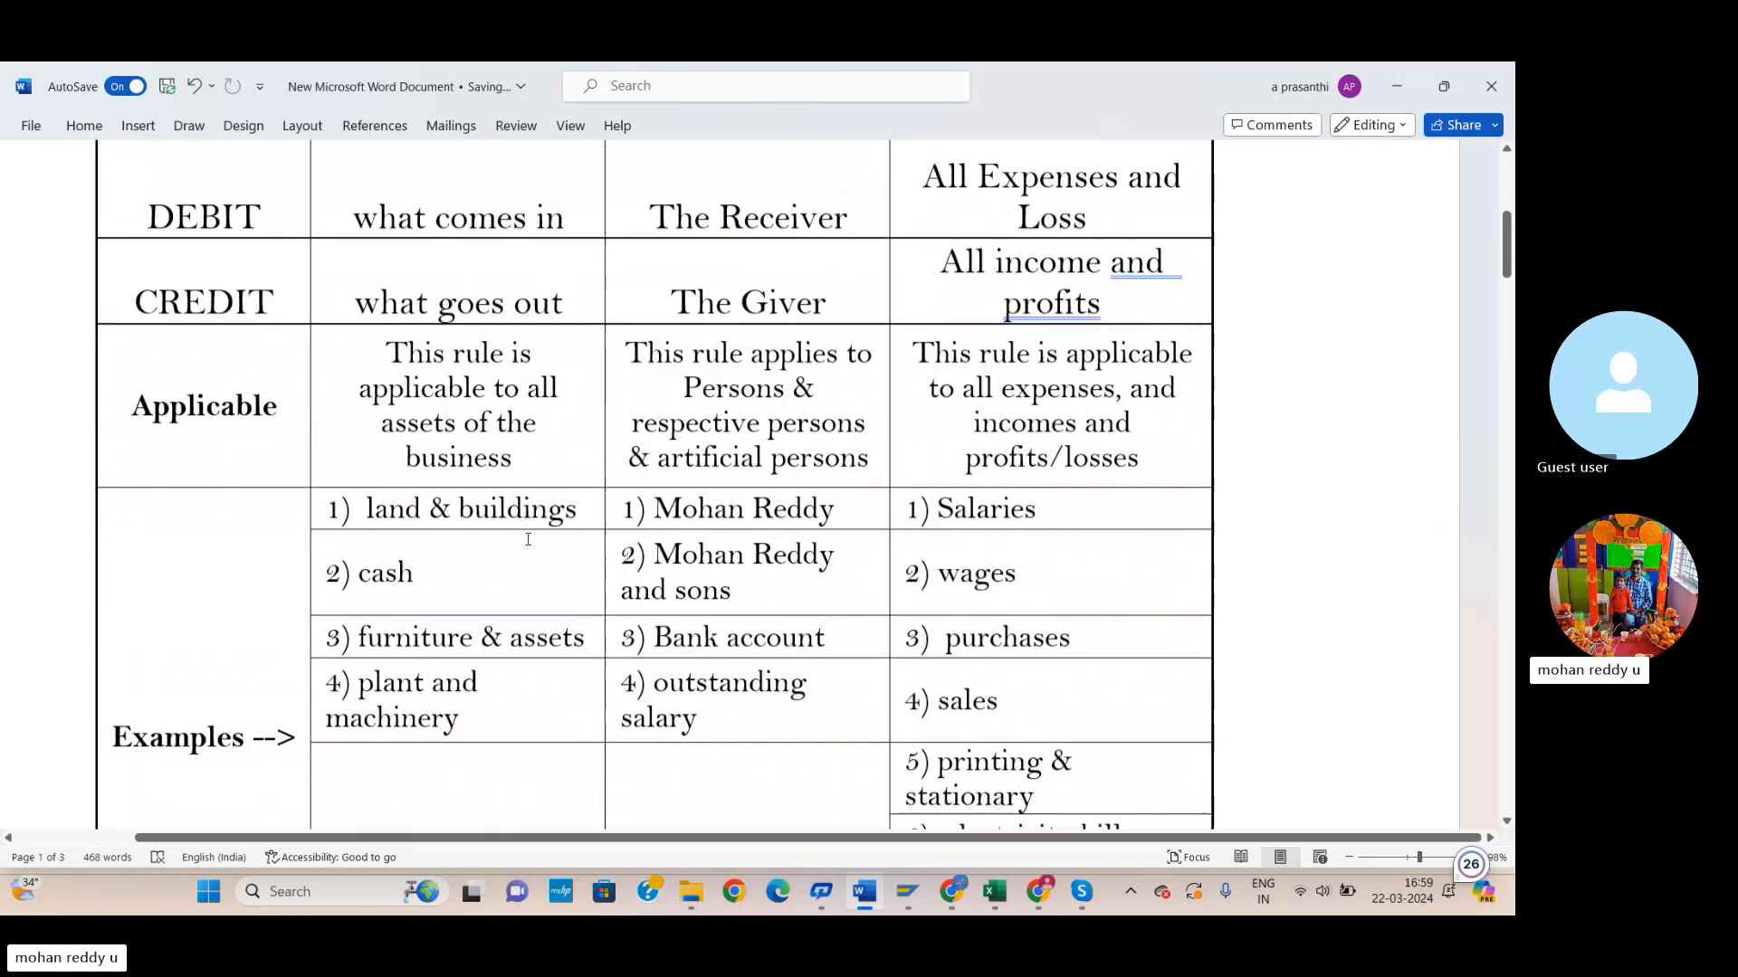
{"action": "scroll", "coordinate": [519, 539], "scroll_direction": "down", "scroll_amount": 1}
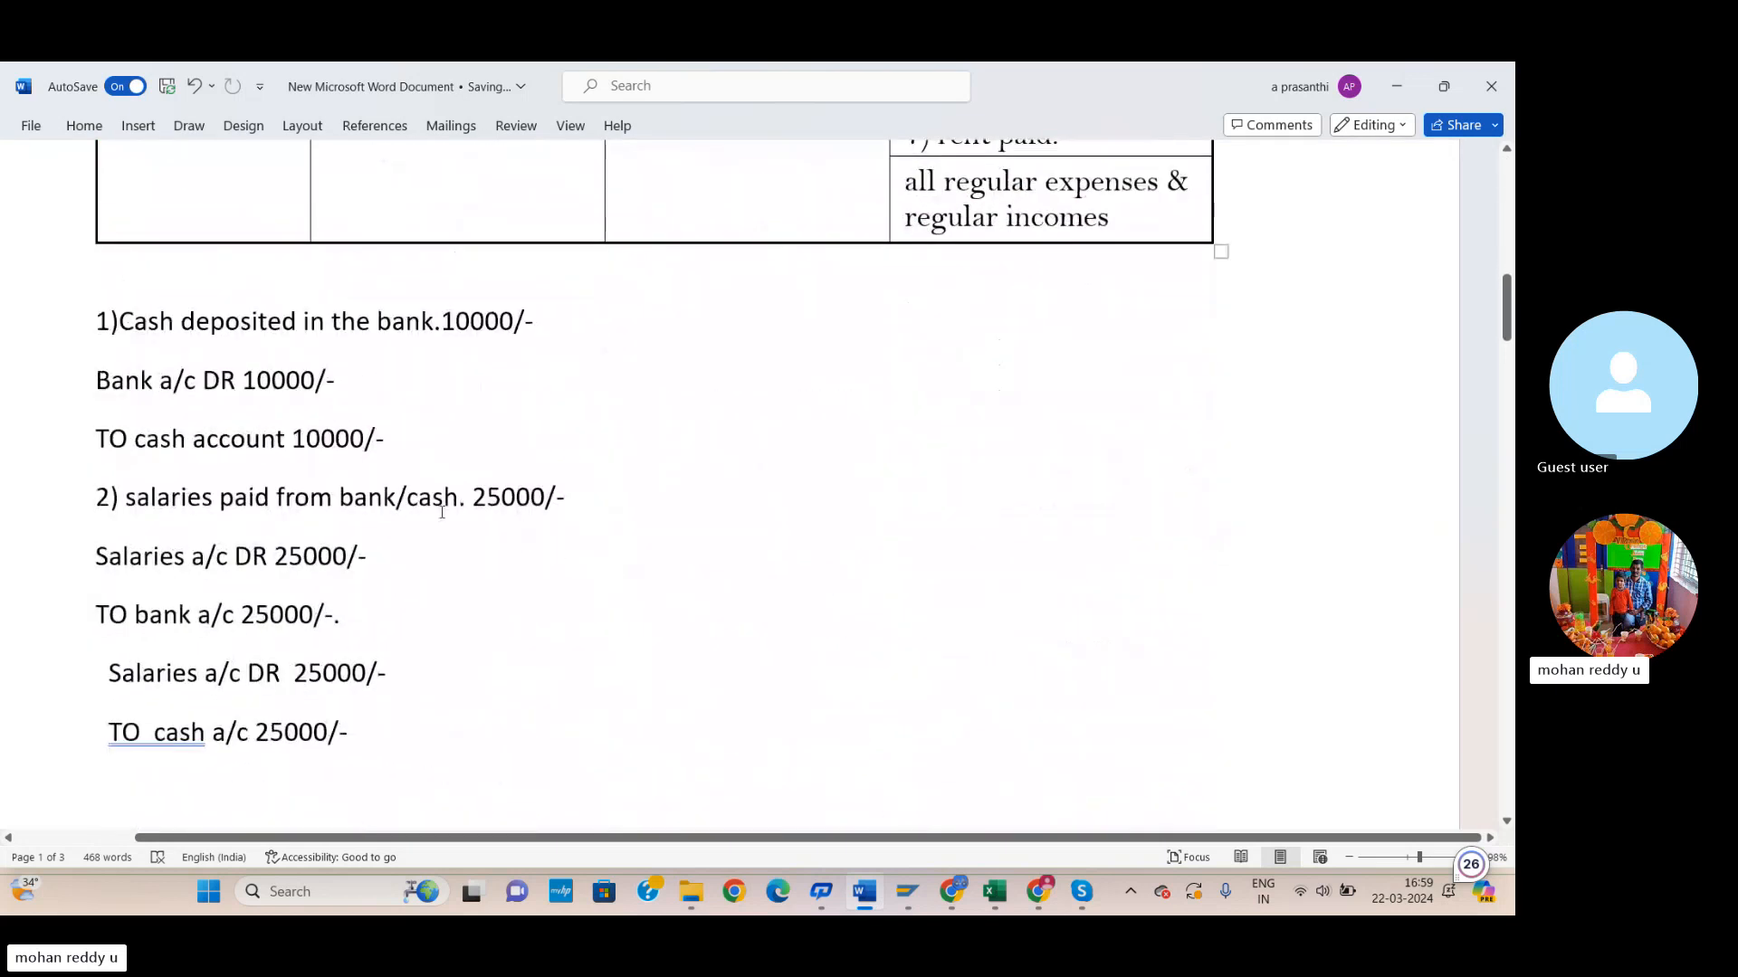
Review the share capital transaction paragraph and the numbered journal entries through the plant and machinery purchase.
{"action": "scroll", "coordinate": [442, 512], "scroll_direction": "down", "scroll_amount": 10}
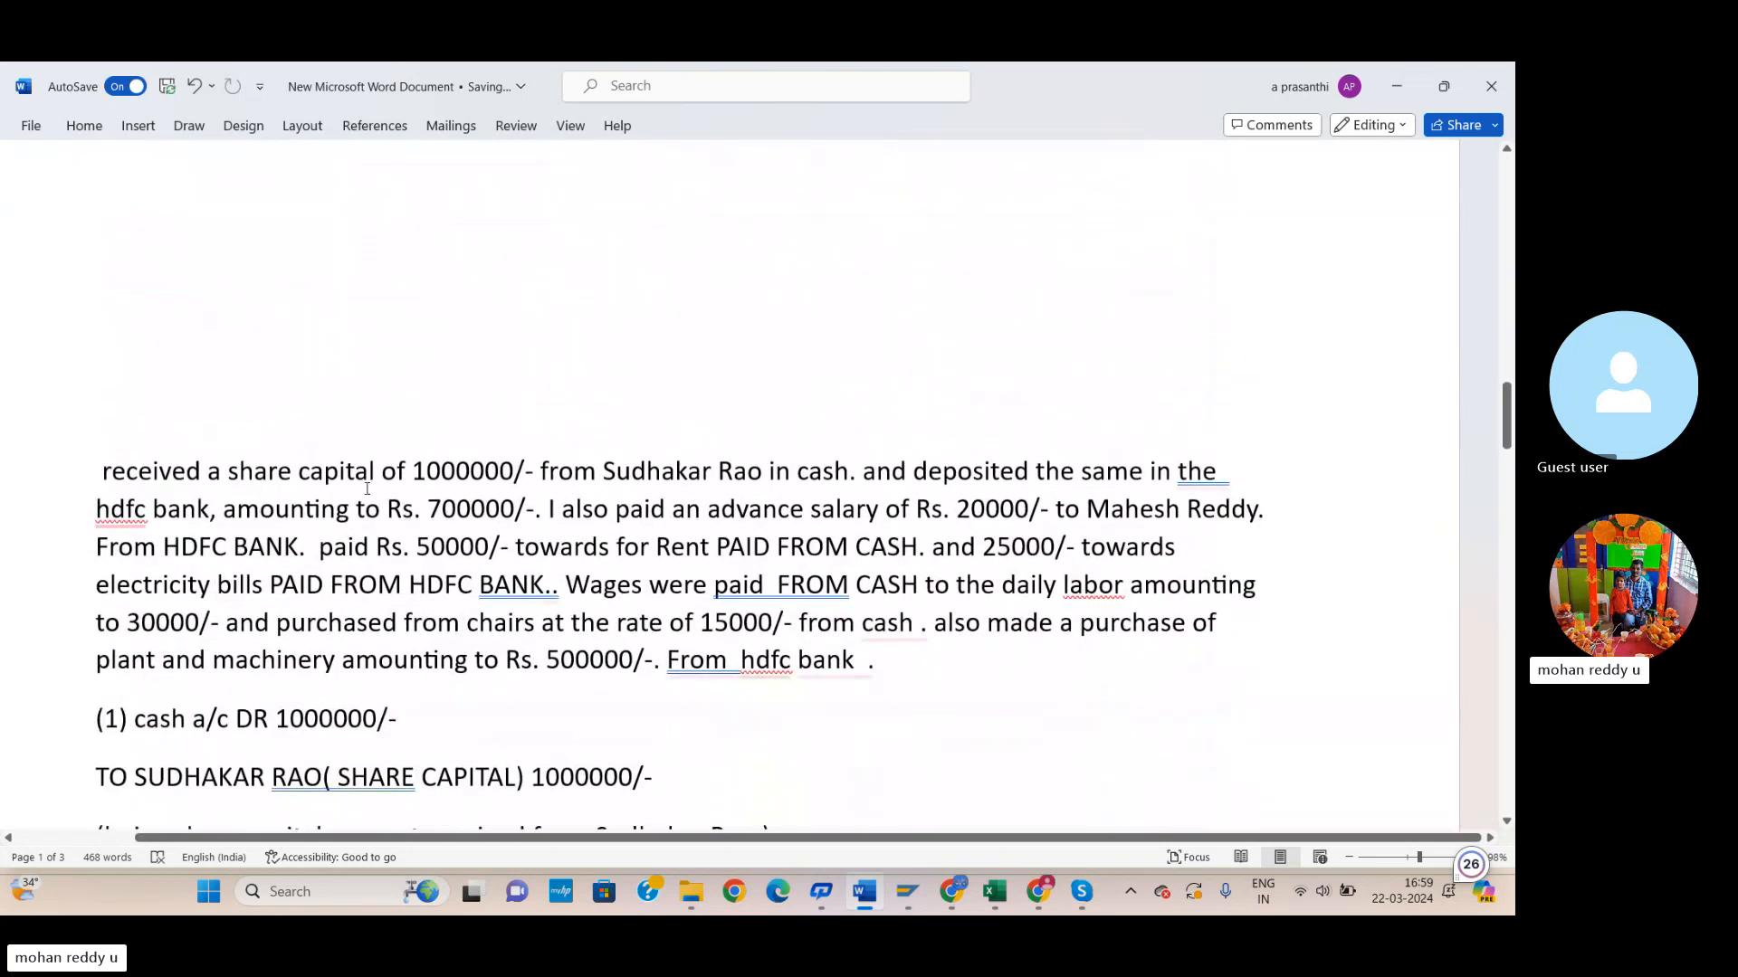
{"action": "scroll", "coordinate": [803, 679], "scroll_direction": "down", "scroll_amount": 3}
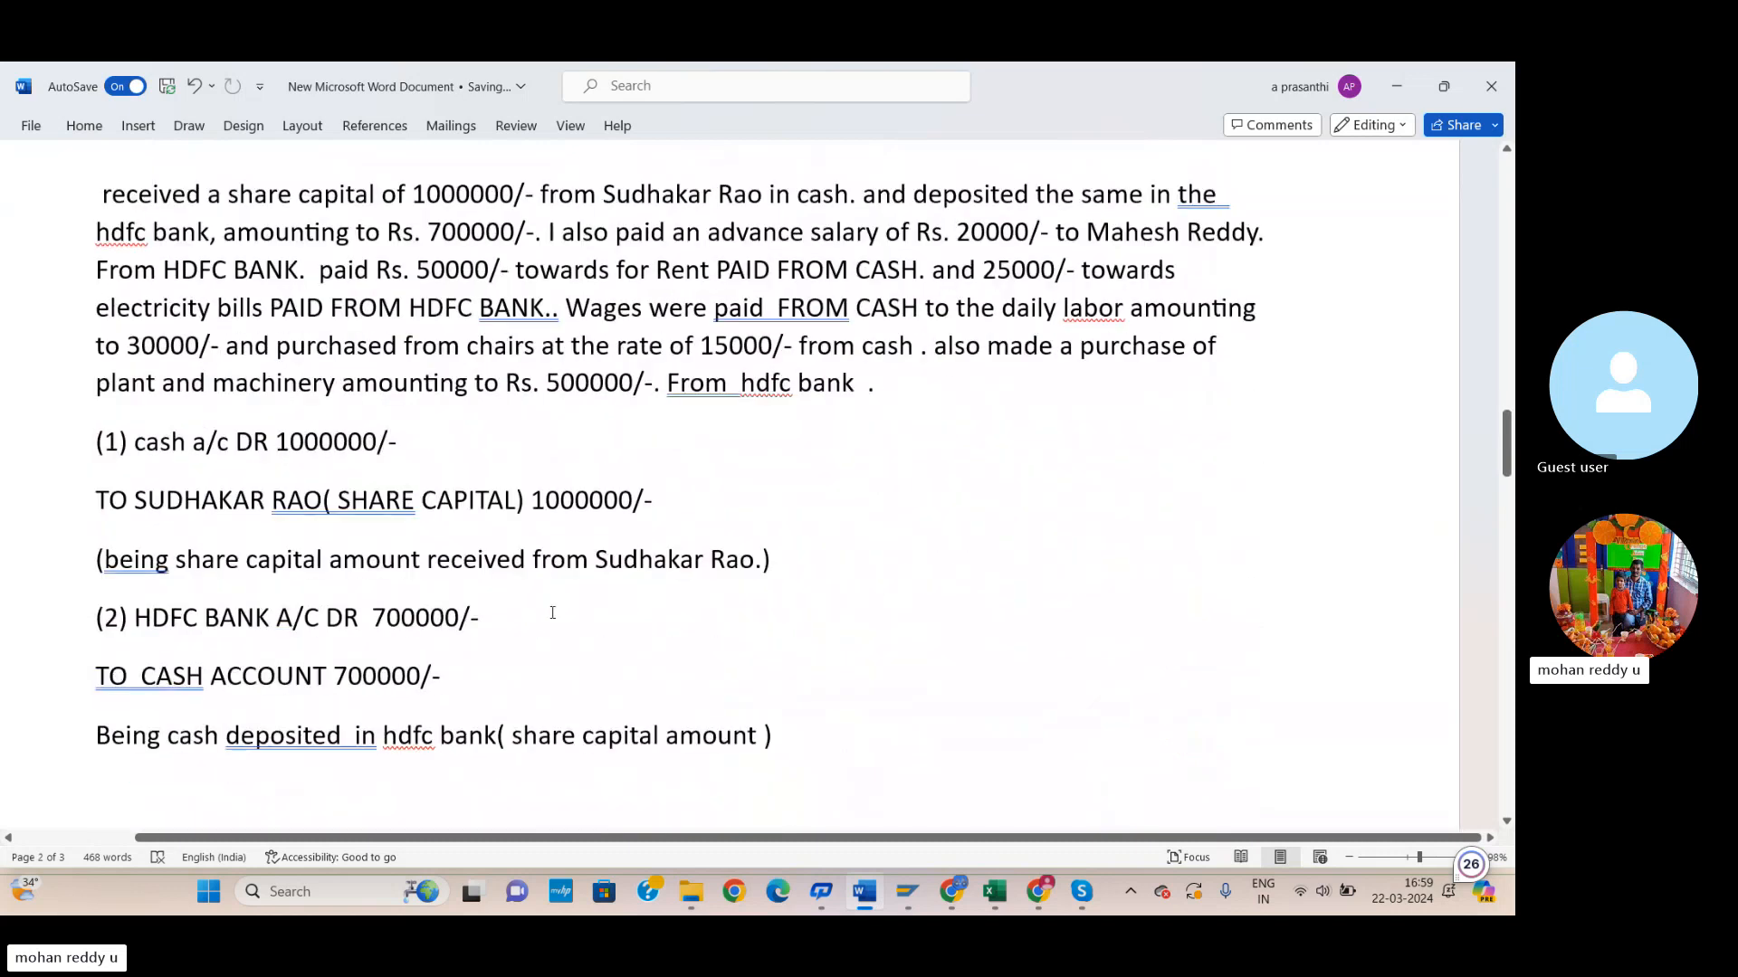
{"action": "scroll", "coordinate": [552, 612], "scroll_direction": "down", "scroll_amount": 1}
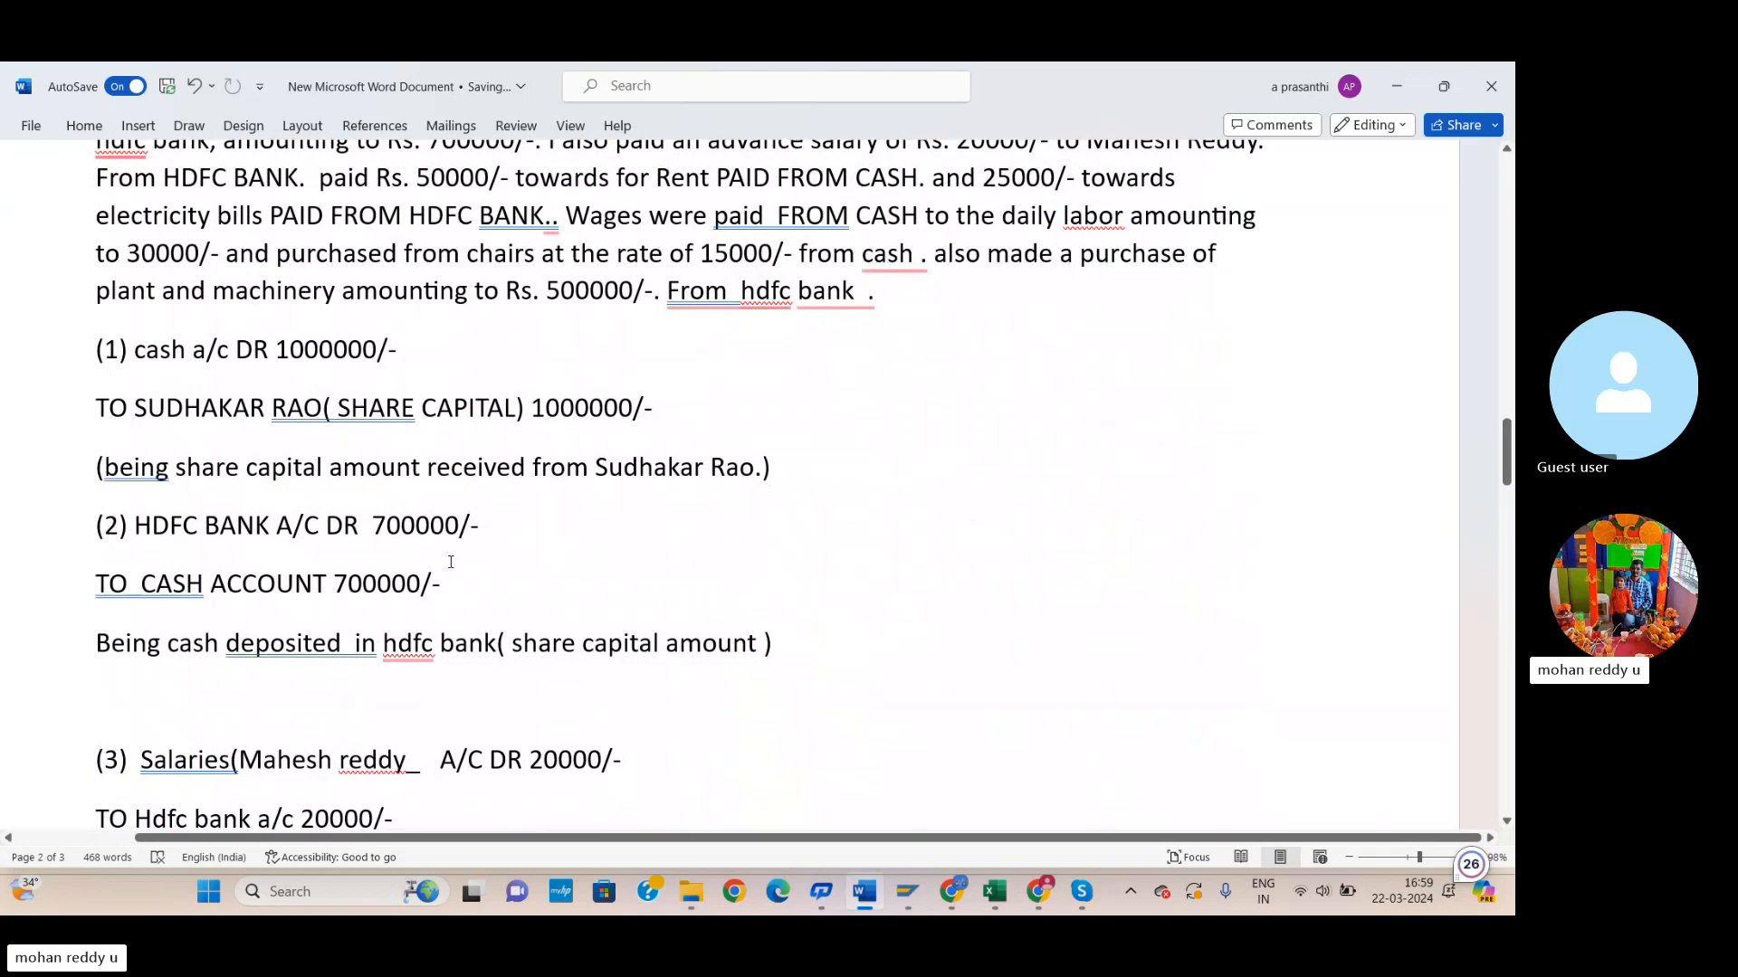
{"action": "scroll", "coordinate": [450, 562], "scroll_direction": "down", "scroll_amount": 12}
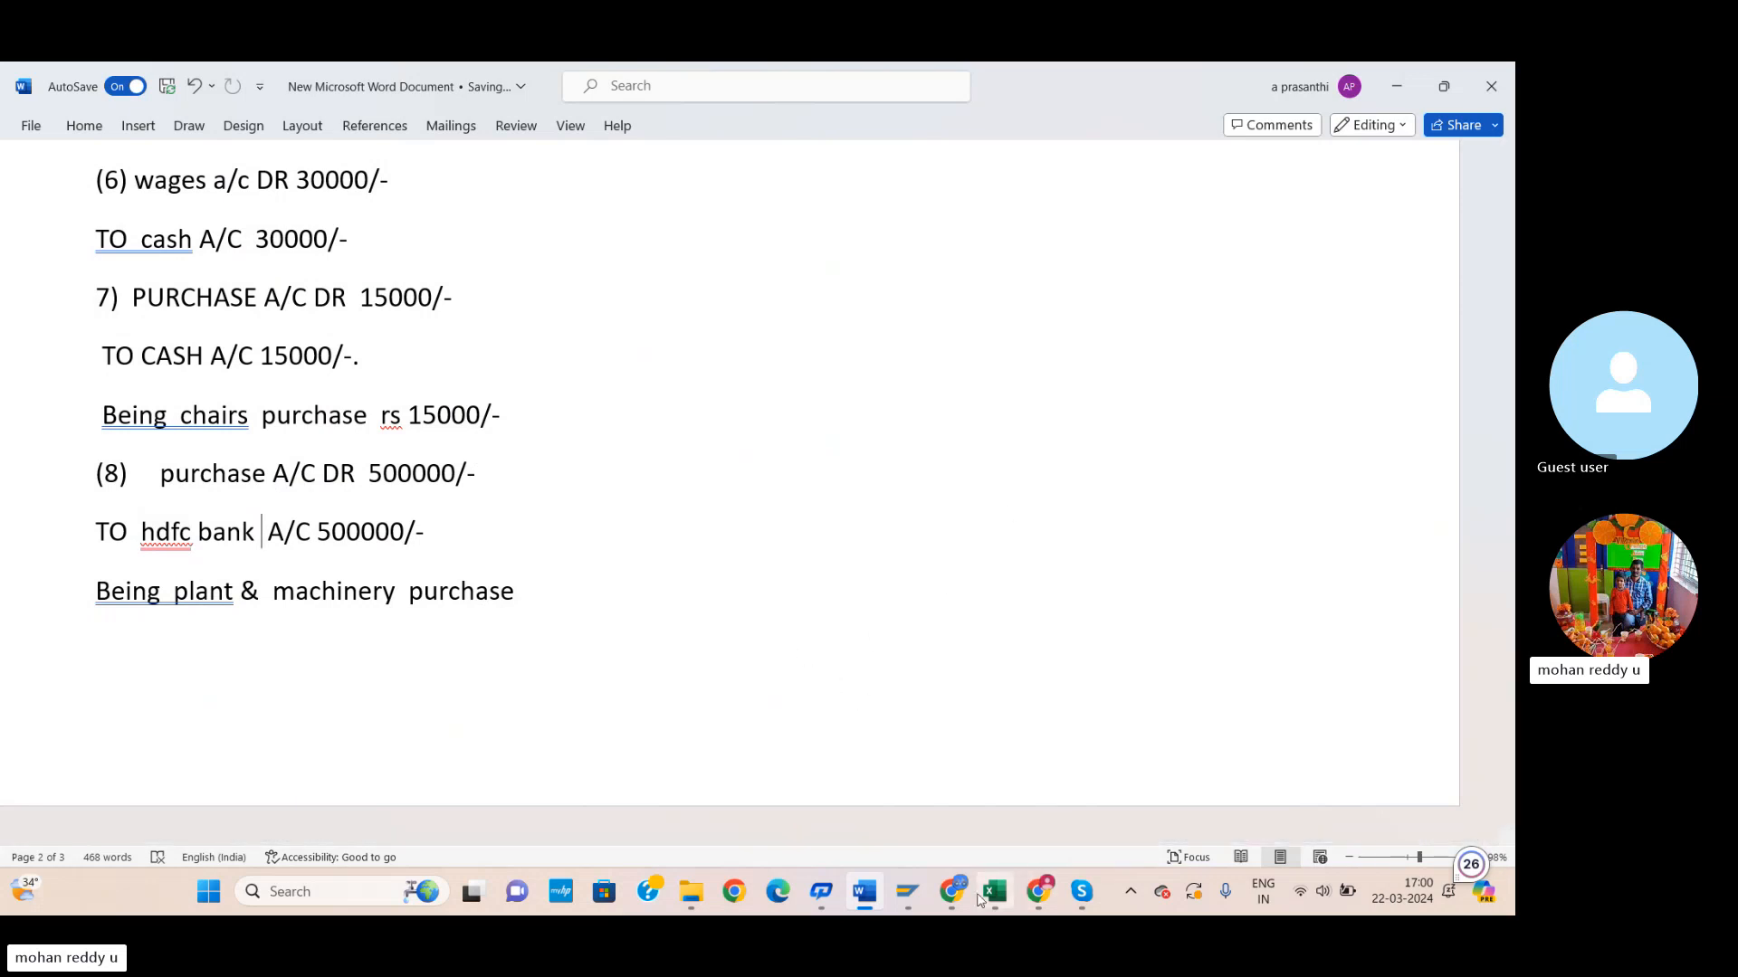
{"action": "mouse_move", "coordinate": [955, 898]}
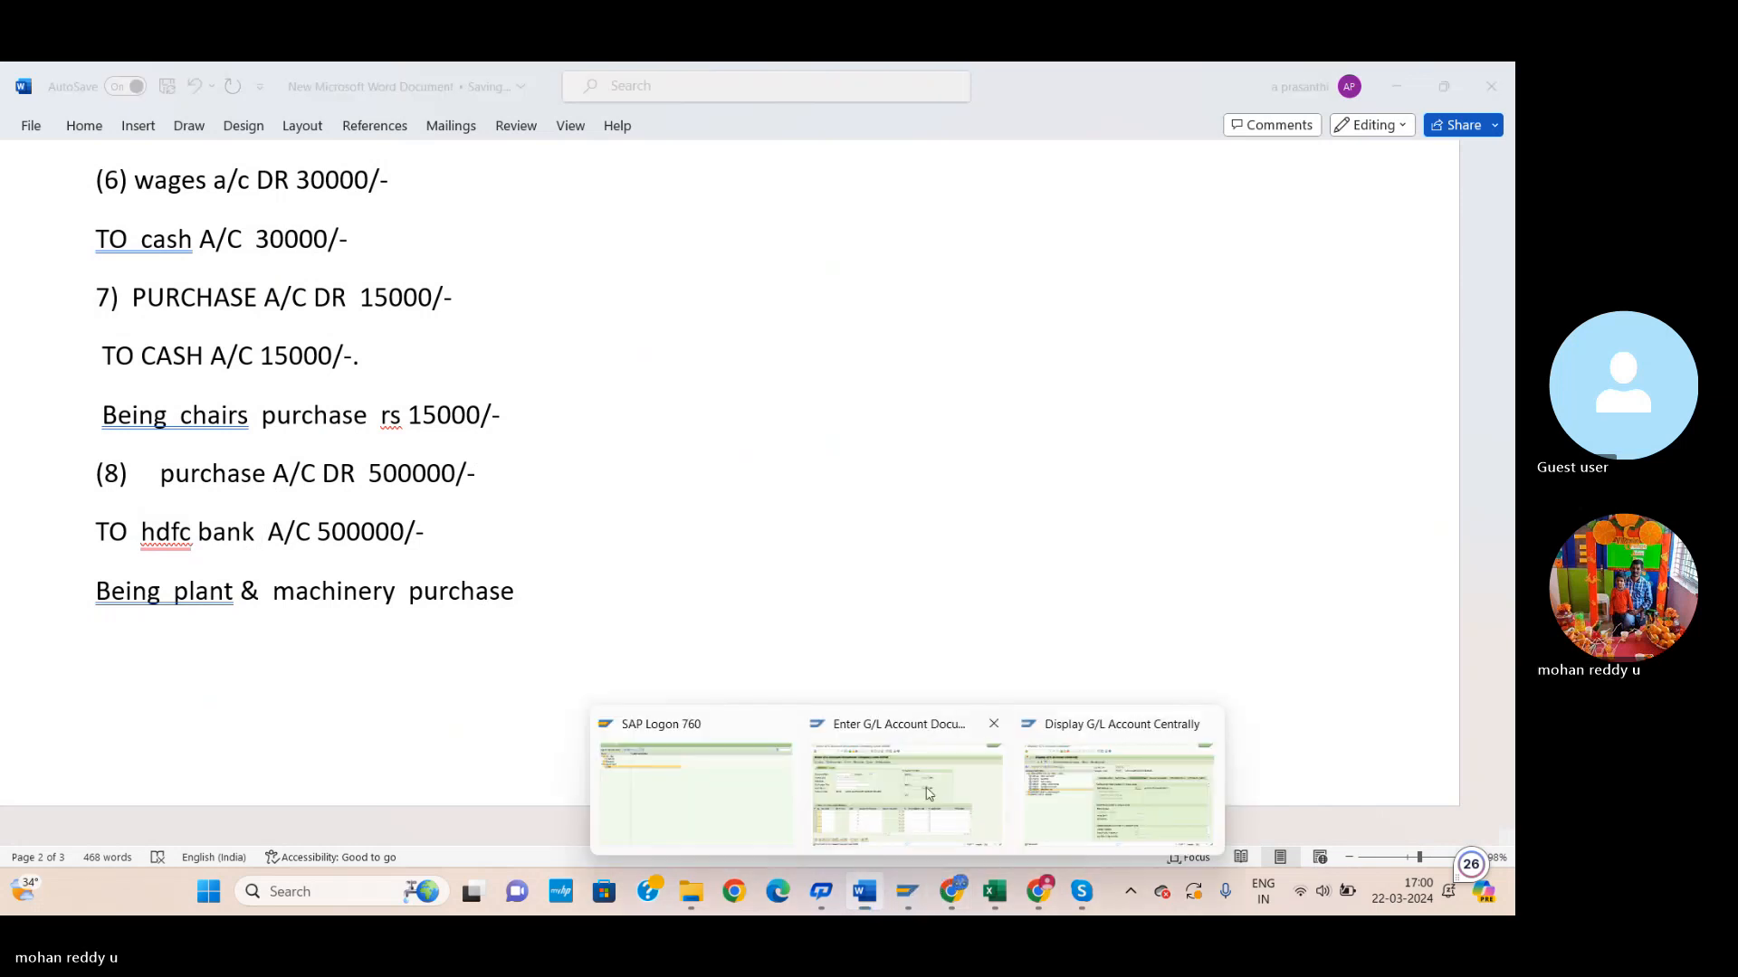
{"action": "left_click", "coordinate": [925, 789]}
{"action": "mouse_move", "coordinate": [1081, 871]}
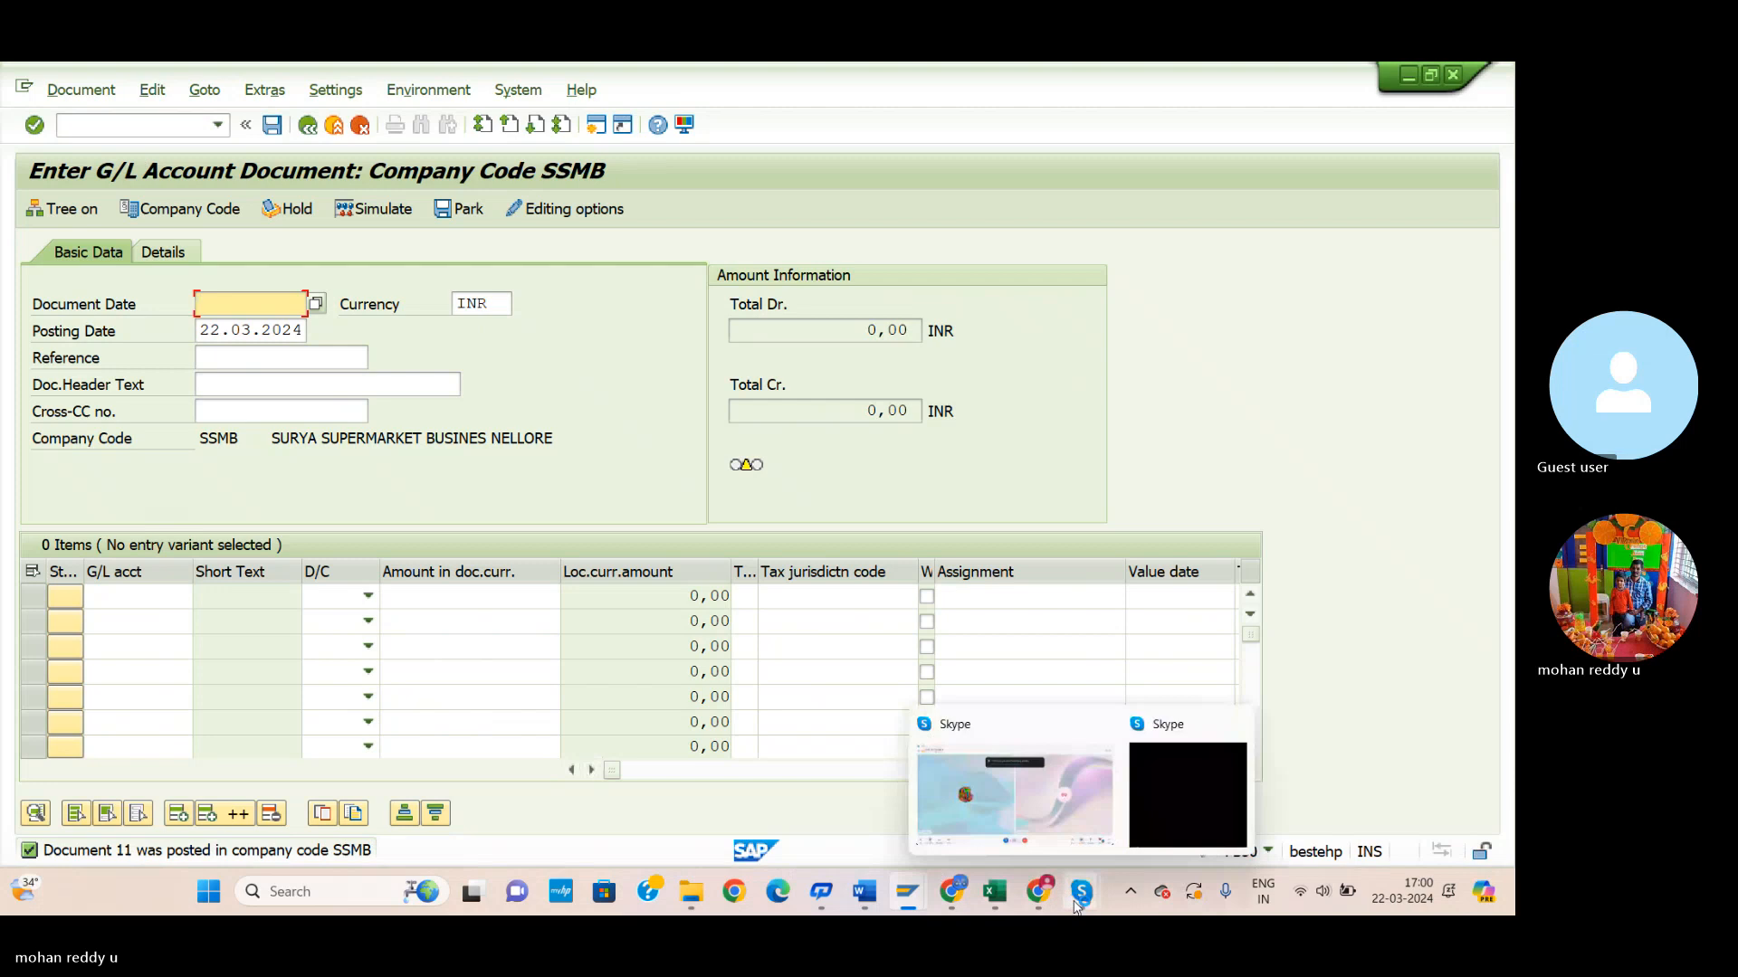
{"action": "left_click", "coordinate": [1048, 815]}
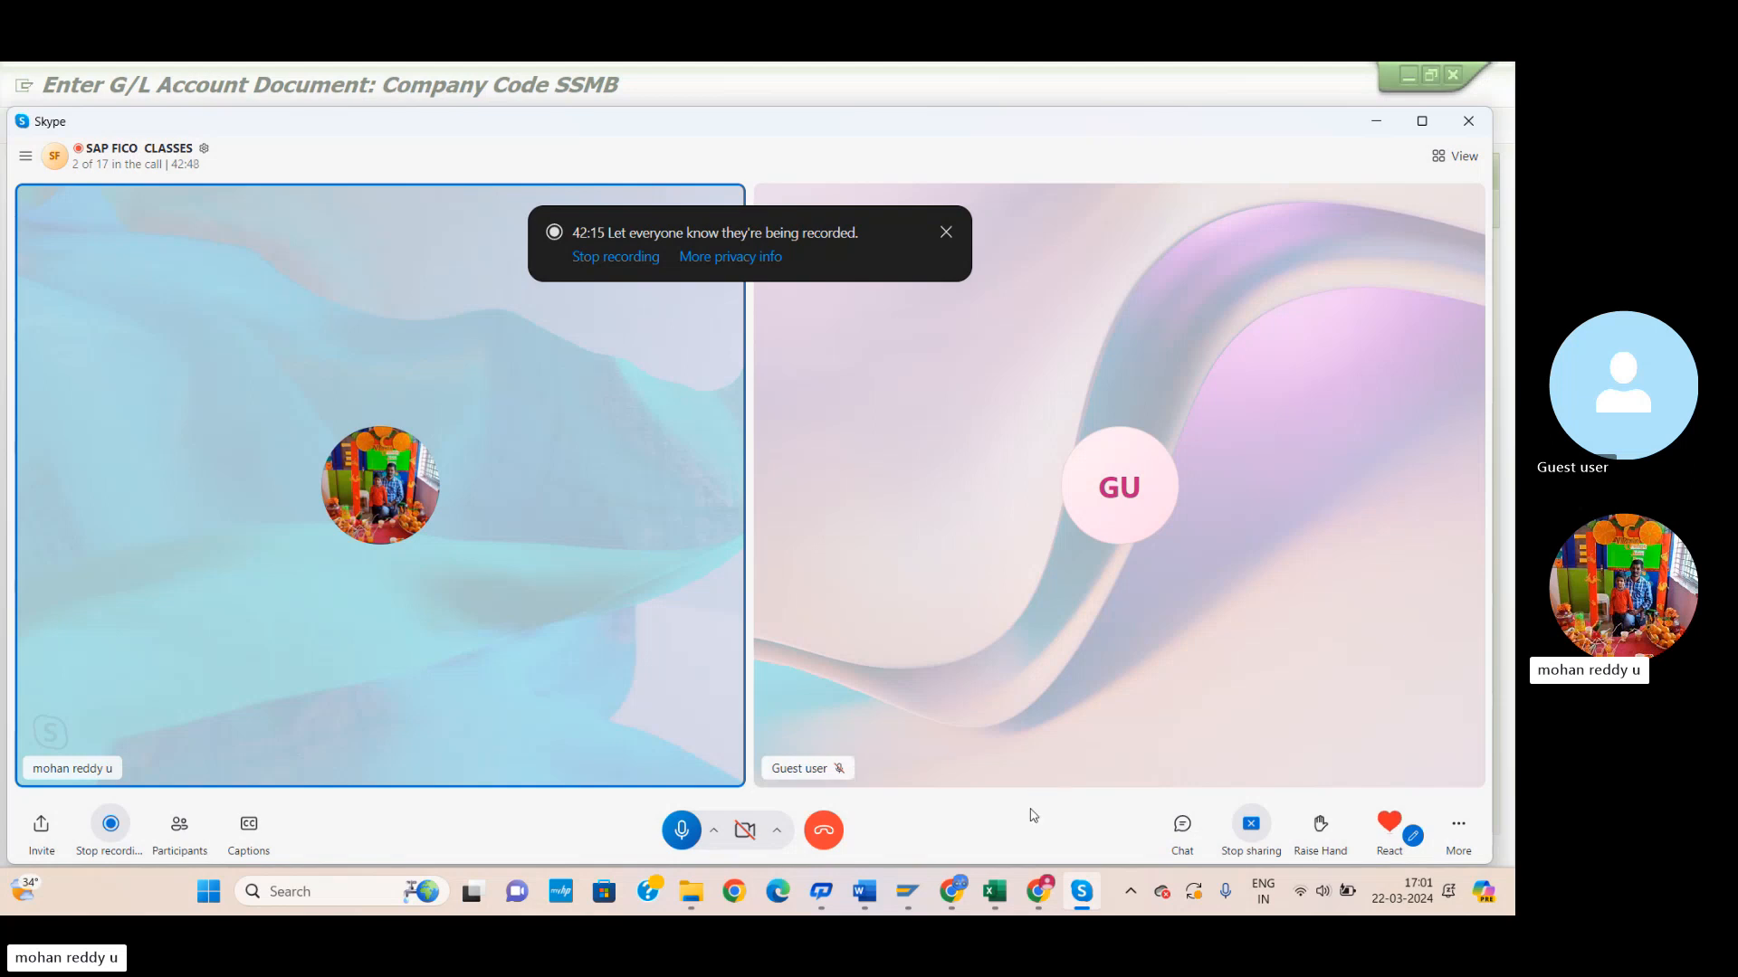
{"action": "mouse_move", "coordinate": [994, 892]}
{"action": "left_click", "coordinate": [1001, 824]}
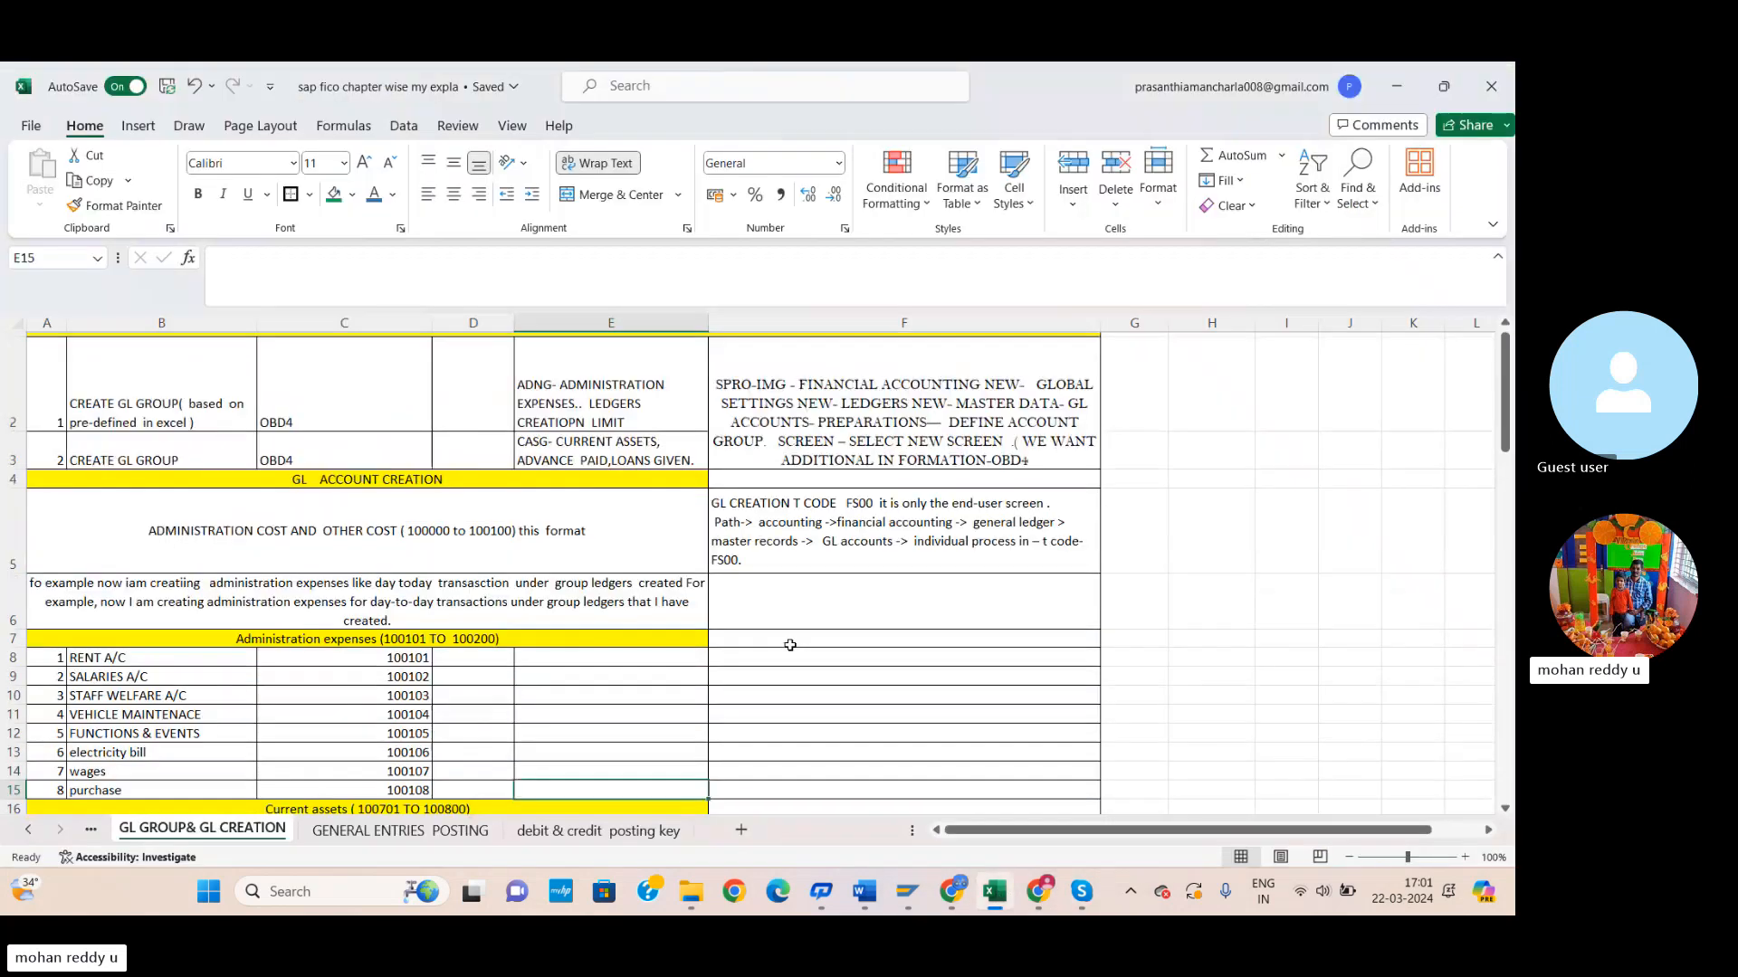
Return to Word and recheck the account type examples together with the cash deposit and salary payment entries.
{"action": "left_click", "coordinate": [864, 892]}
{"action": "scroll", "coordinate": [766, 634], "scroll_direction": "up", "scroll_amount": 10}
{"action": "scroll", "coordinate": [766, 634], "scroll_direction": "up", "scroll_amount": 15}
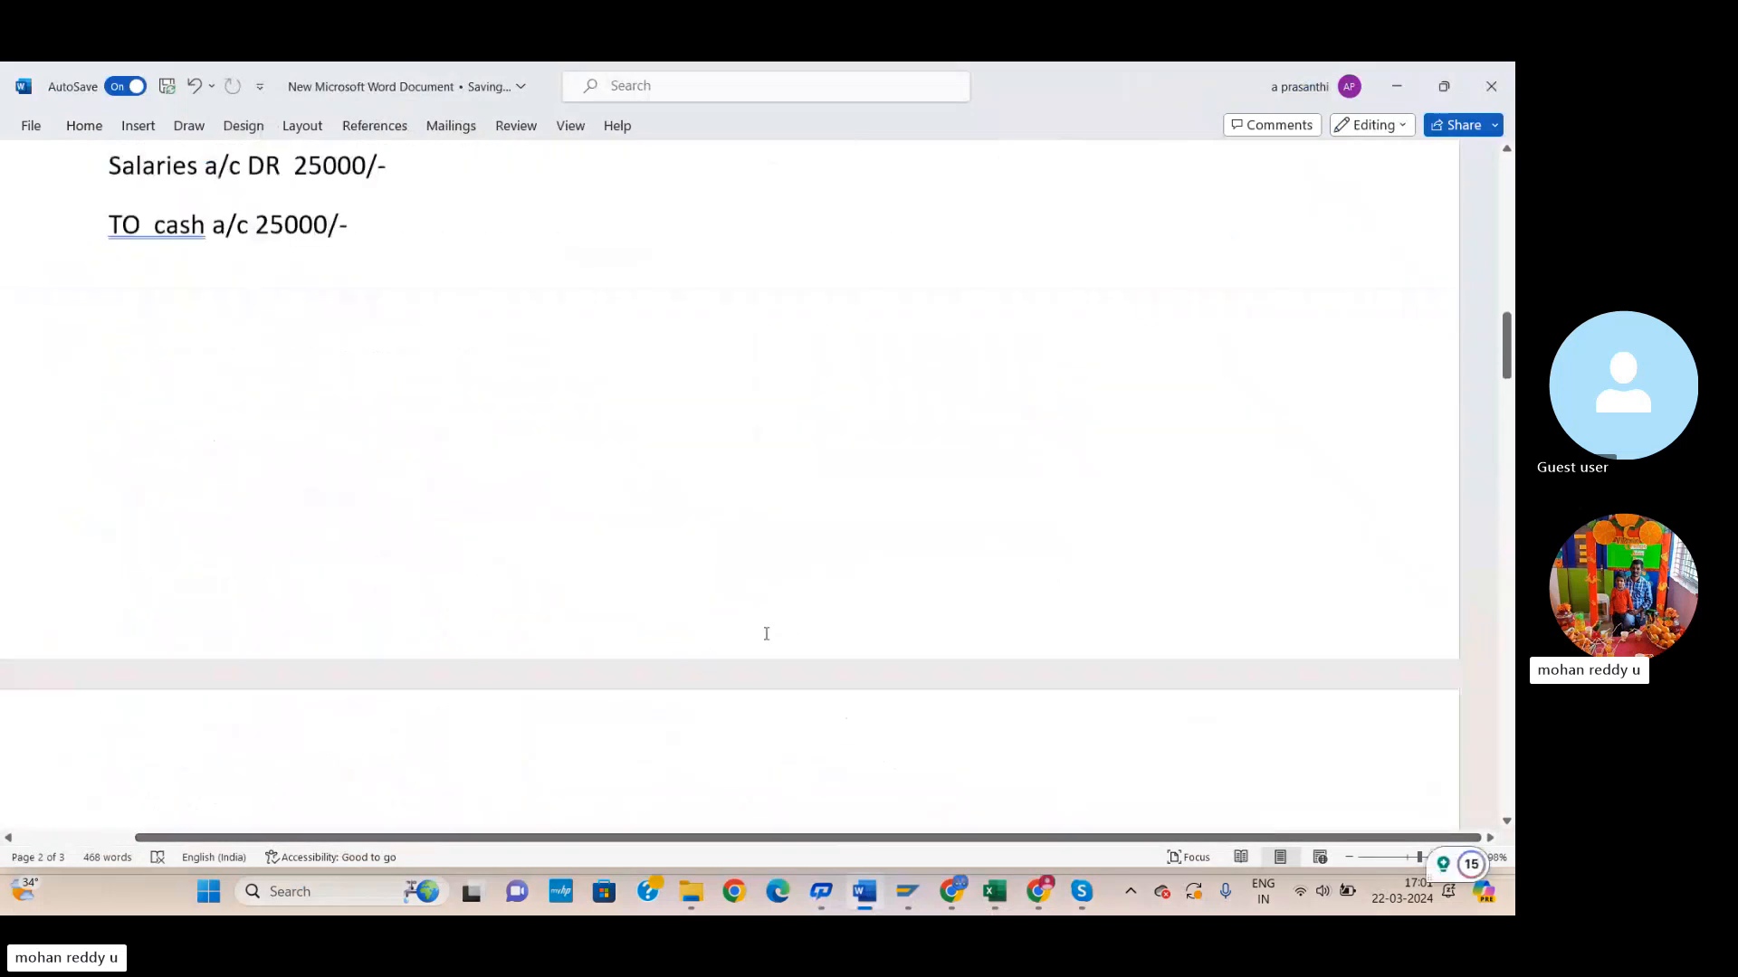
{"action": "scroll", "coordinate": [331, 356], "scroll_direction": "down", "scroll_amount": 1}
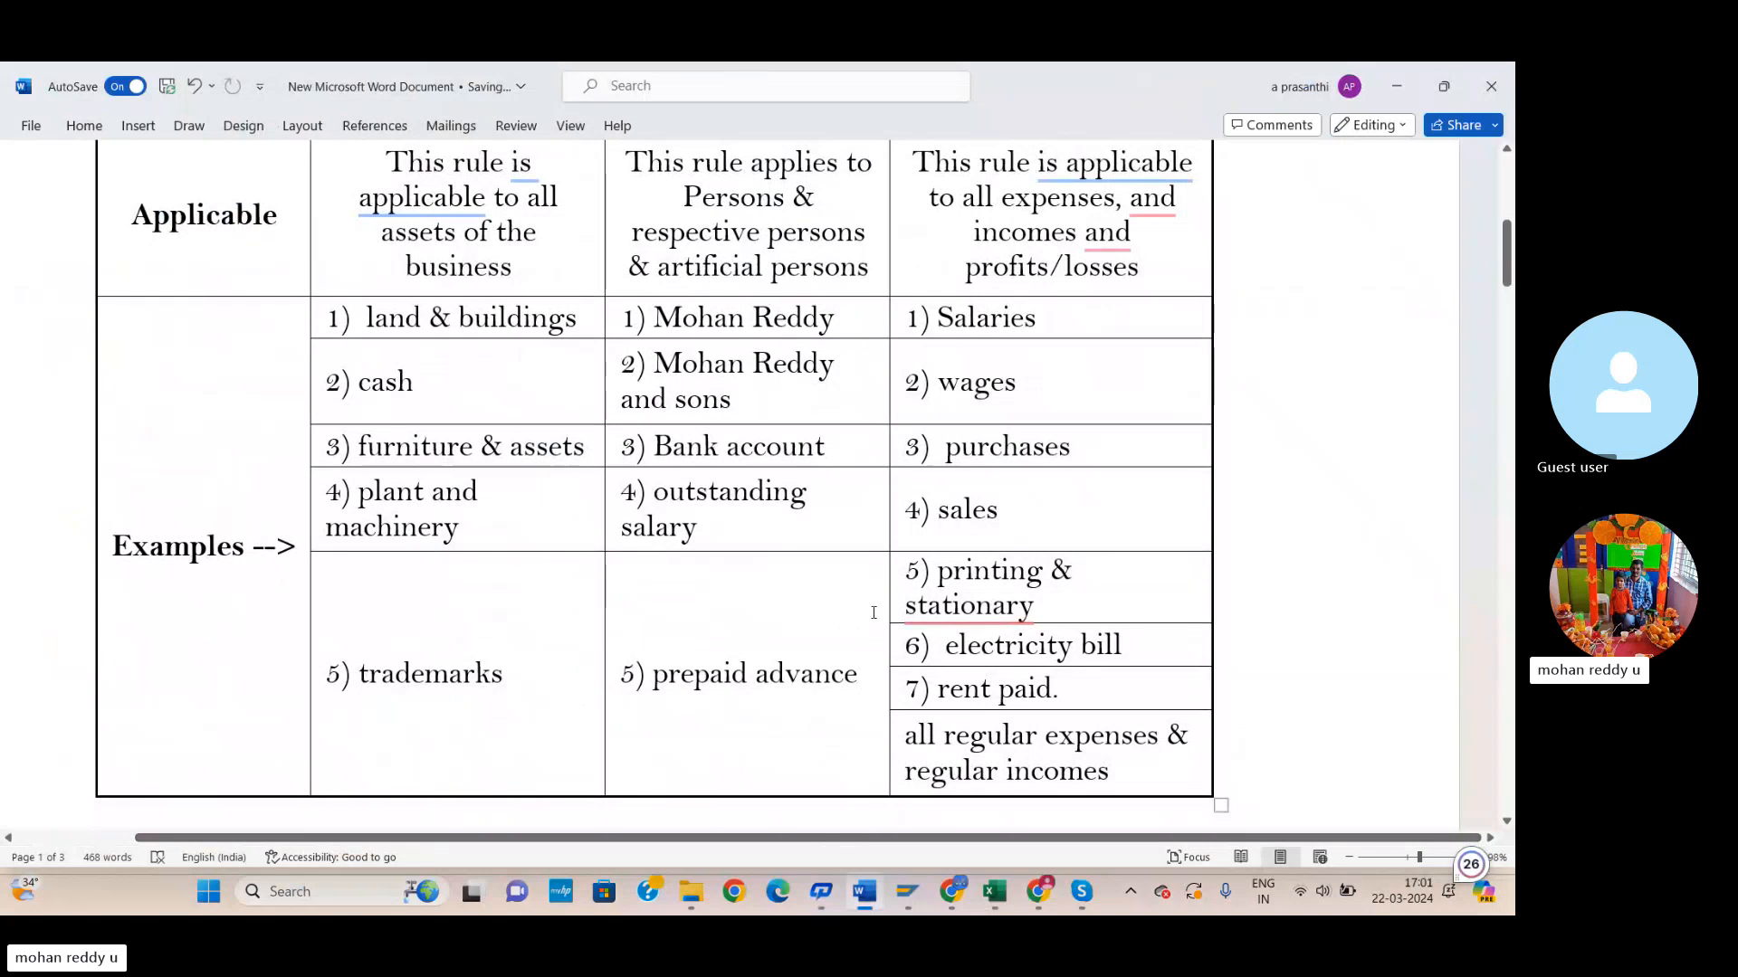
{"action": "scroll", "coordinate": [643, 561], "scroll_direction": "down", "scroll_amount": 4}
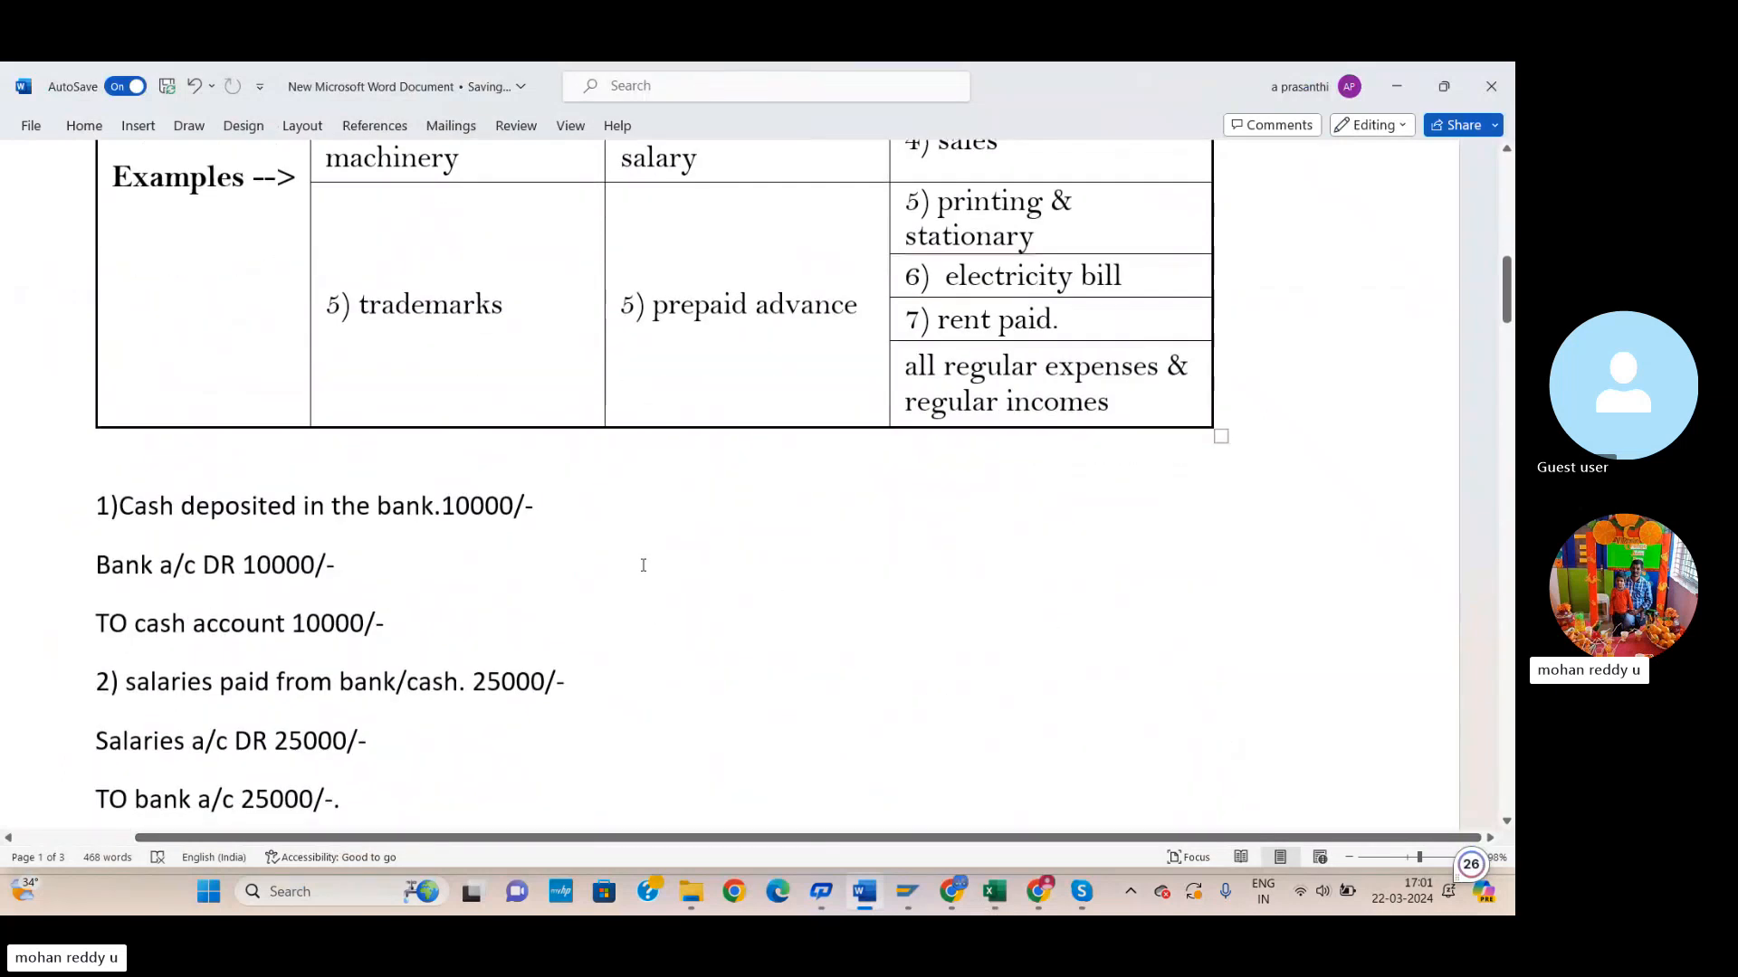
{"action": "scroll", "coordinate": [638, 579], "scroll_direction": "up", "scroll_amount": 4}
{"action": "scroll", "coordinate": [636, 590], "scroll_direction": "up", "scroll_amount": 5}
{"action": "scroll", "coordinate": [638, 606], "scroll_direction": "down", "scroll_amount": 10}
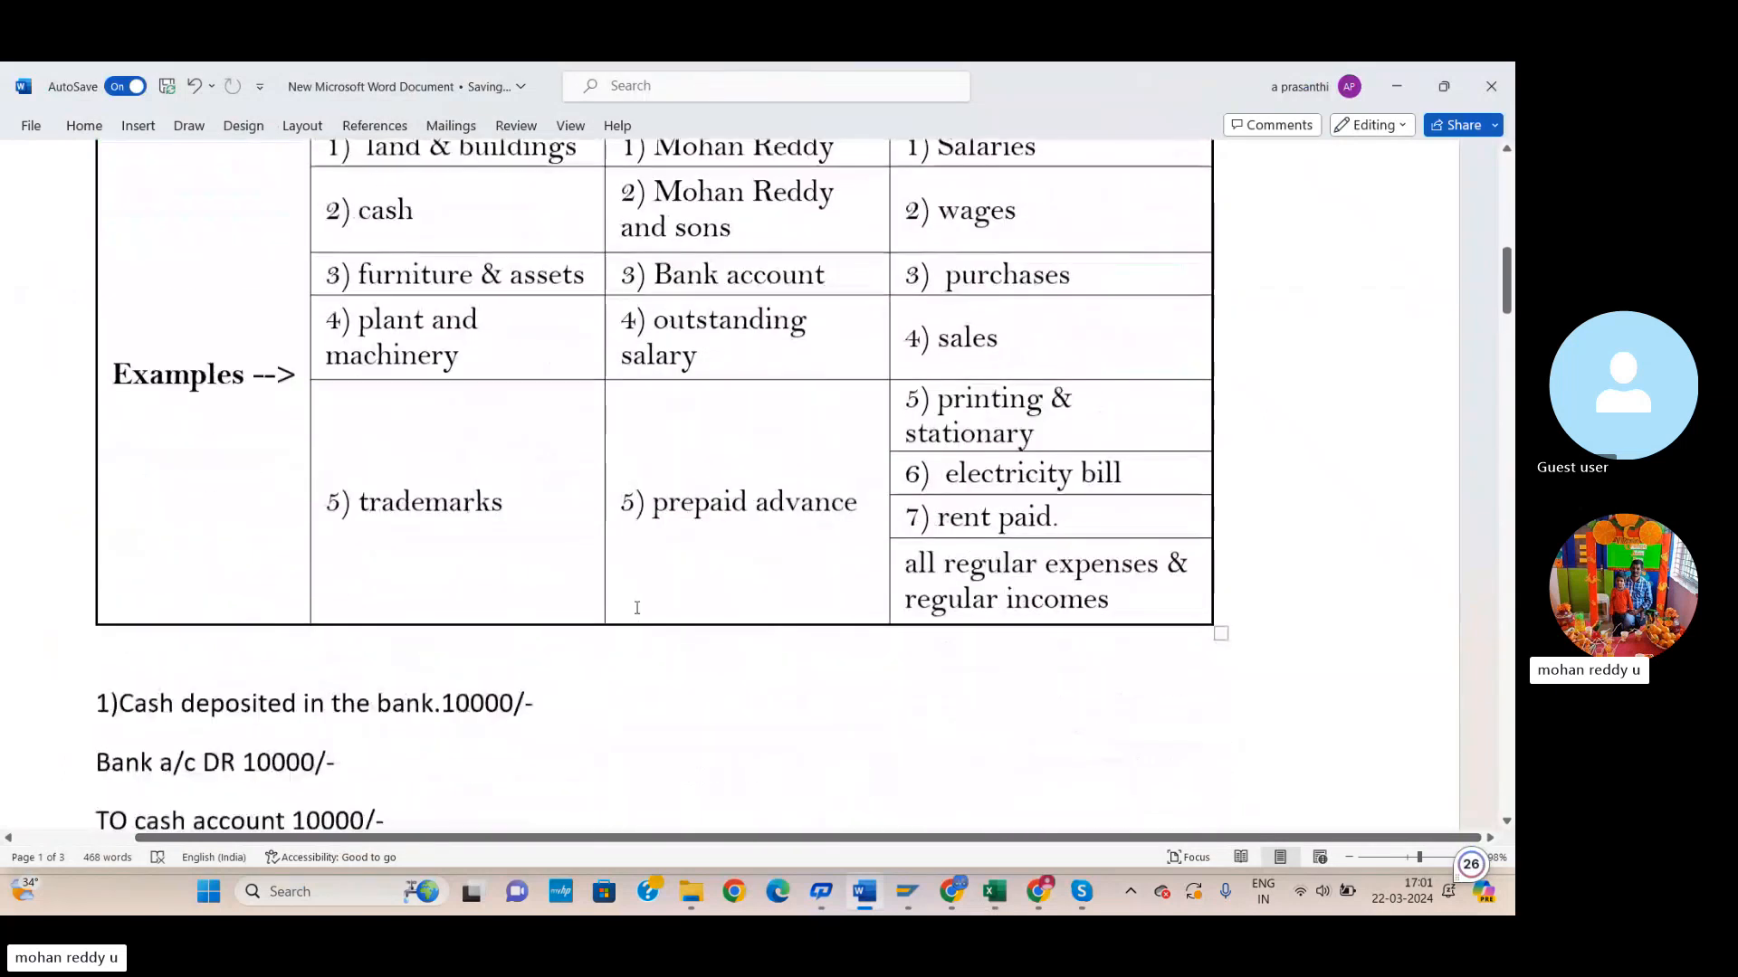
{"action": "scroll", "coordinate": [642, 613], "scroll_direction": "down", "scroll_amount": 4}
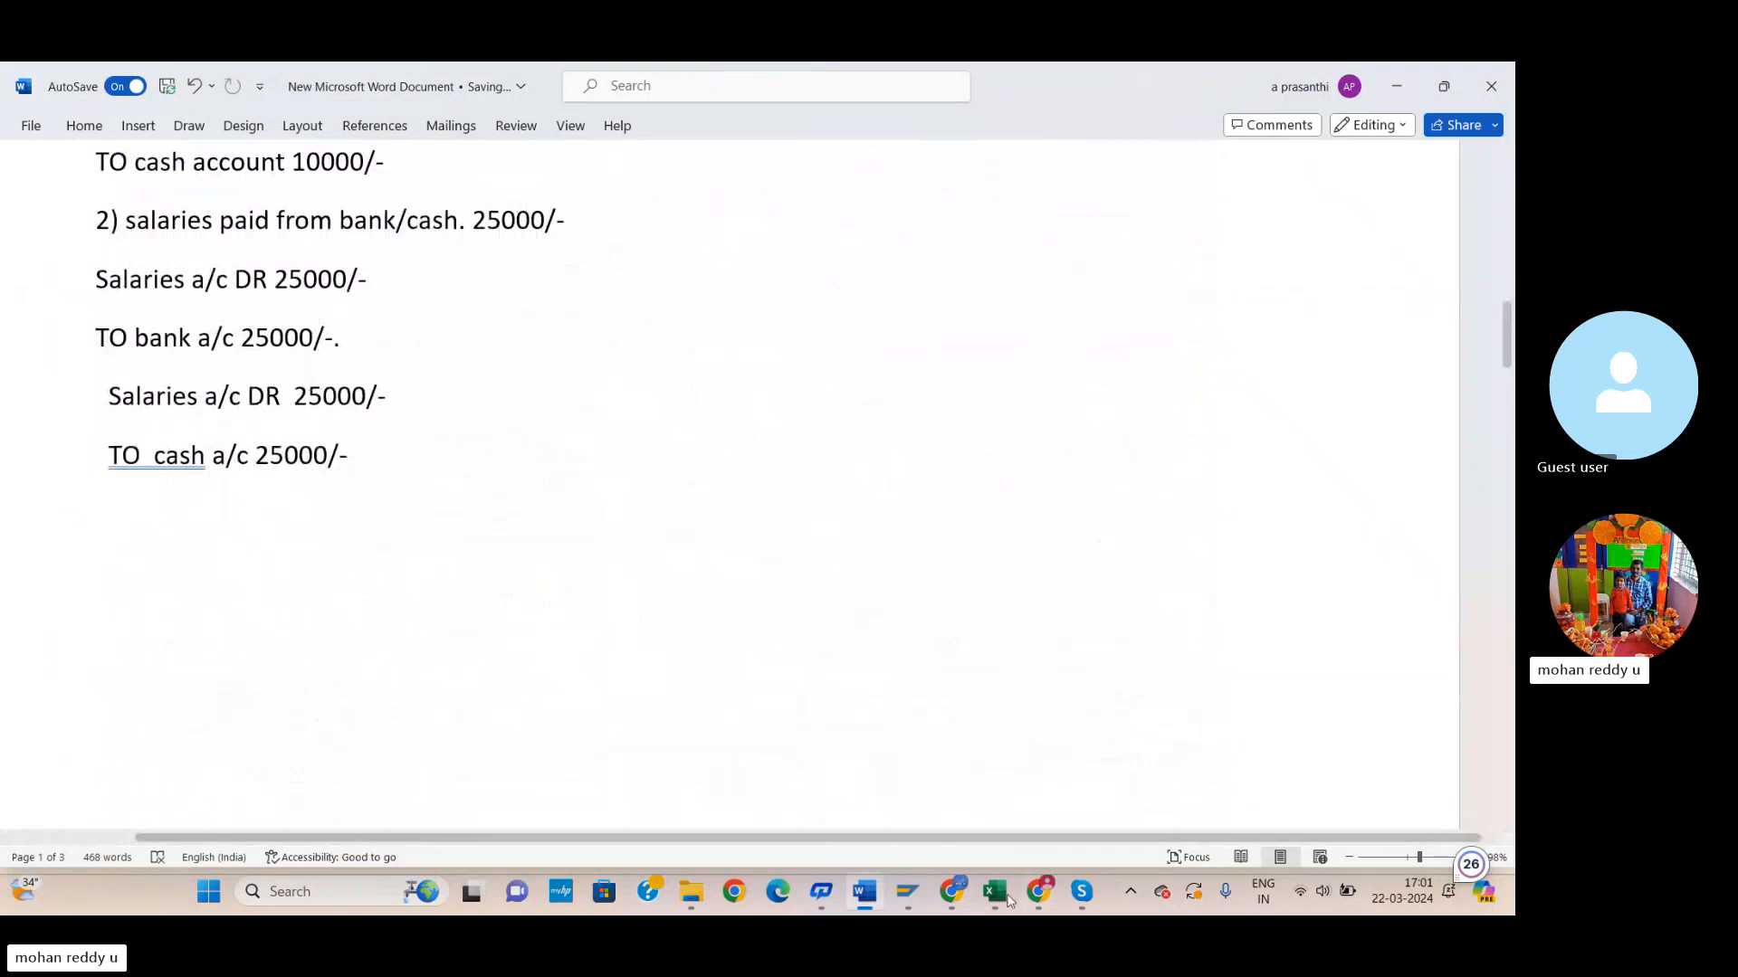
Open the Photos app and view the screenshot of SAP FICO document posting keys for debit and credit ledgers.
{"action": "left_click", "coordinate": [352, 891]}
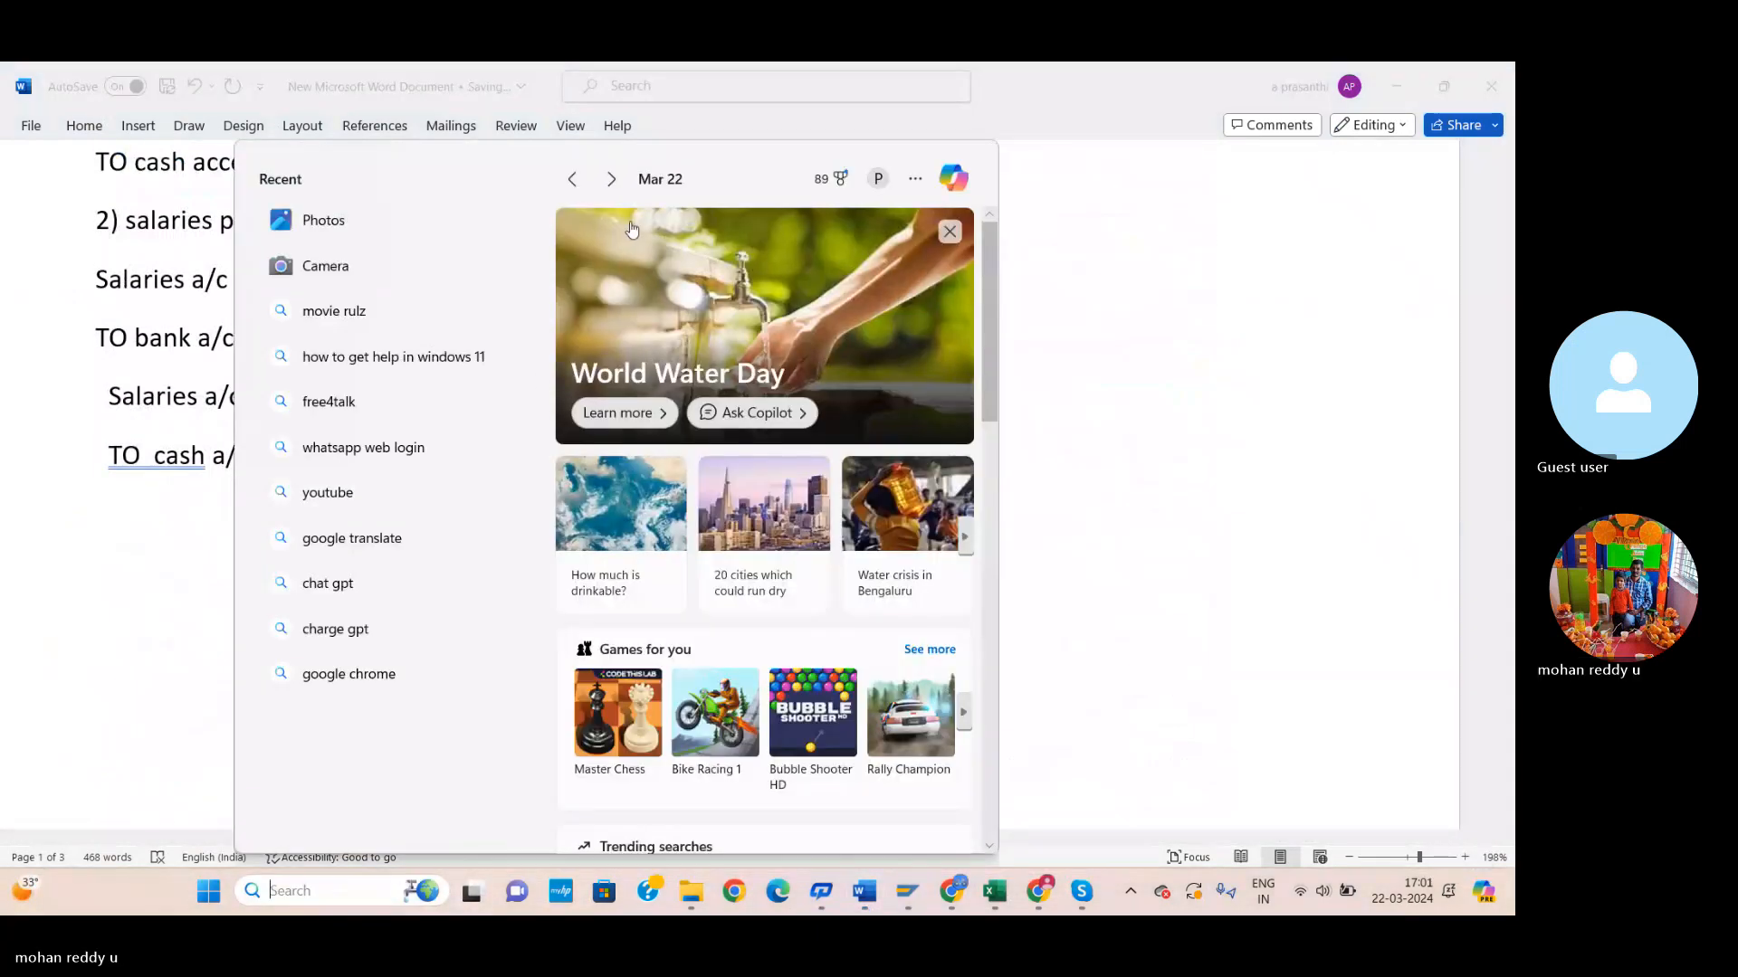
{"action": "left_click", "coordinate": [323, 225]}
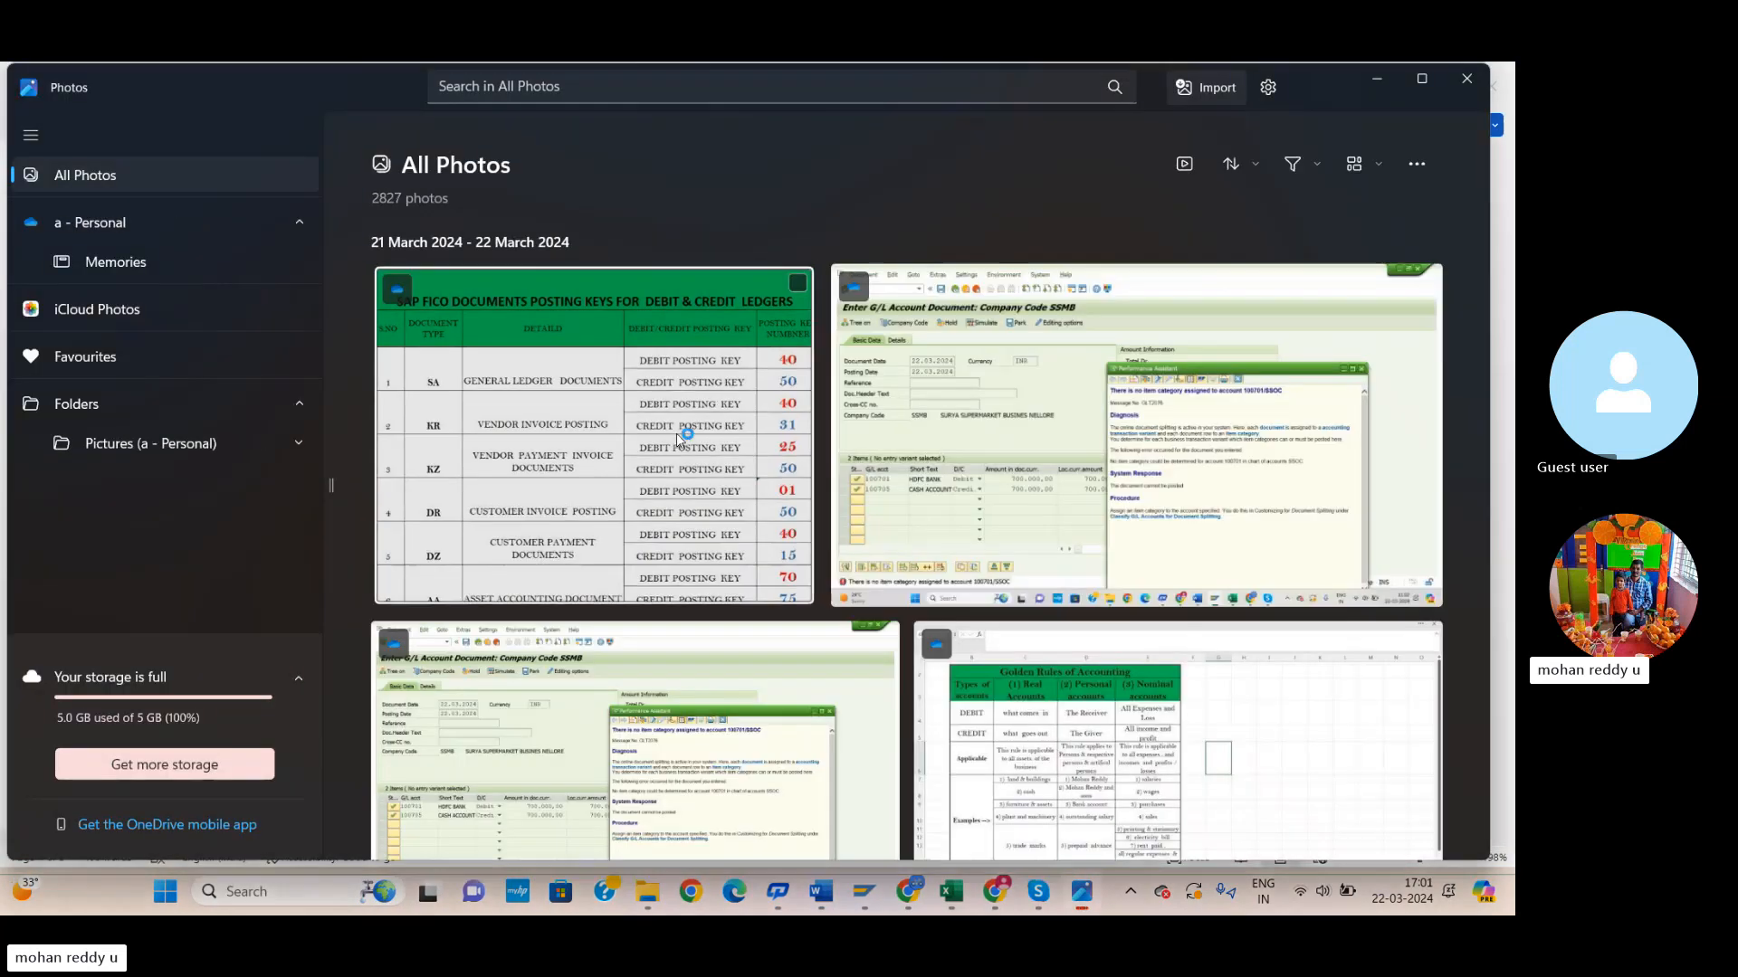
{"action": "left_click", "coordinate": [676, 432]}
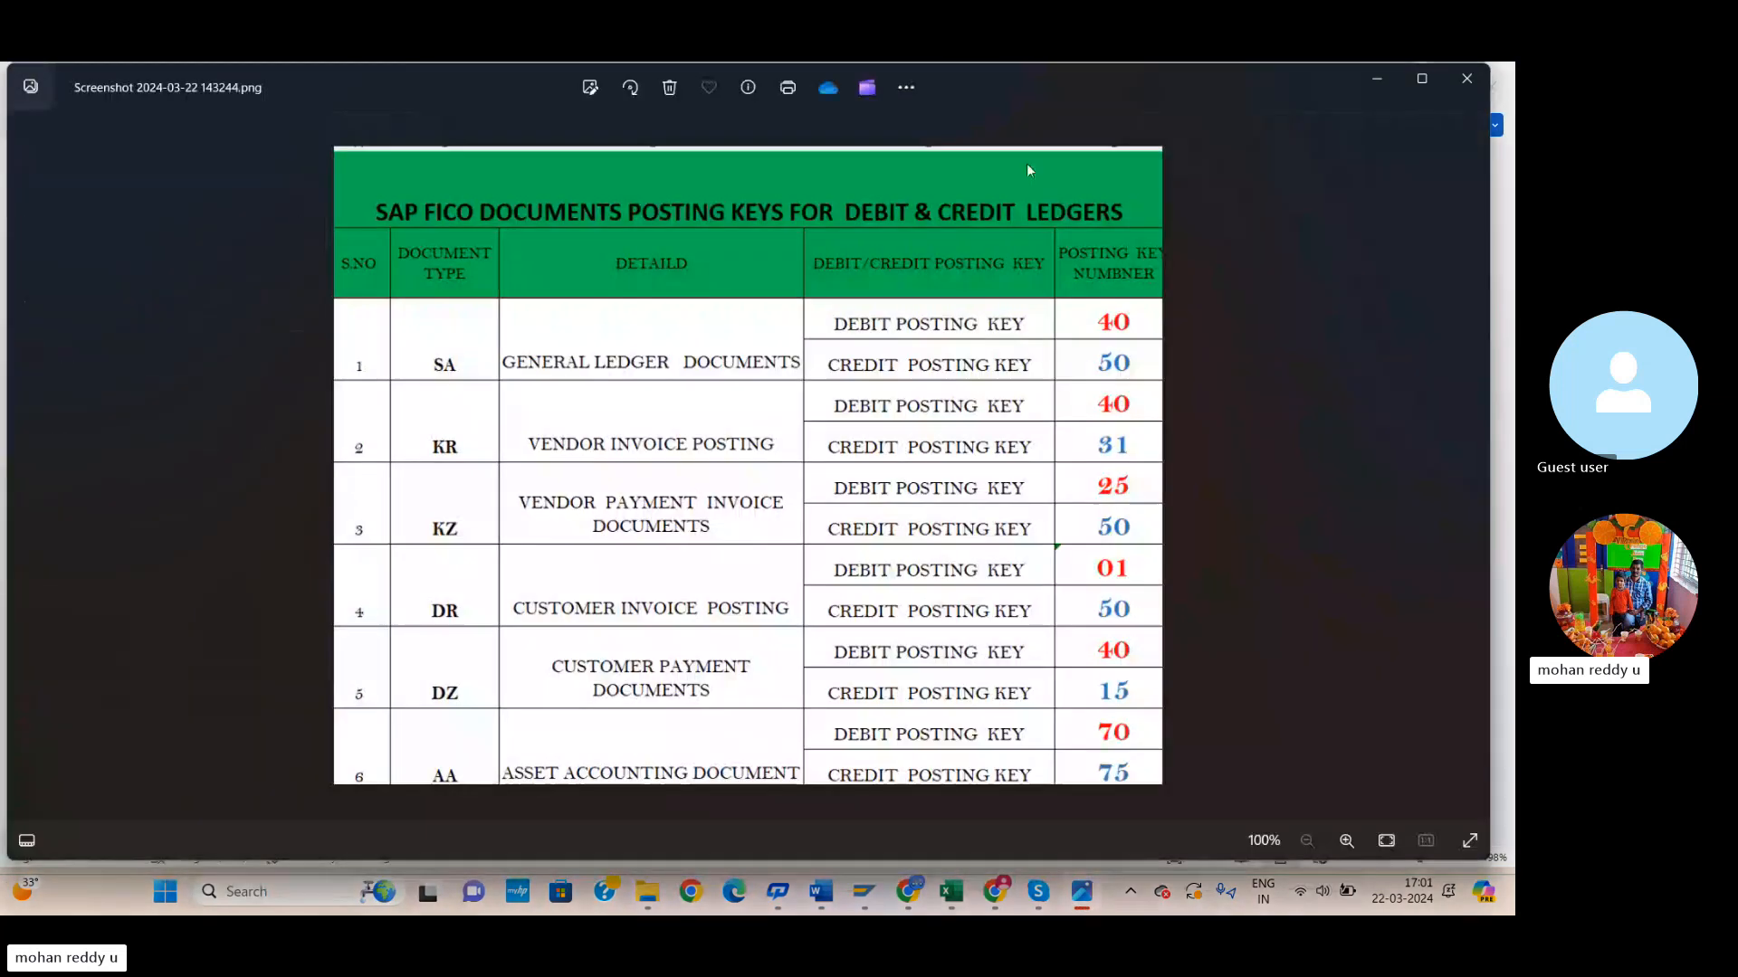